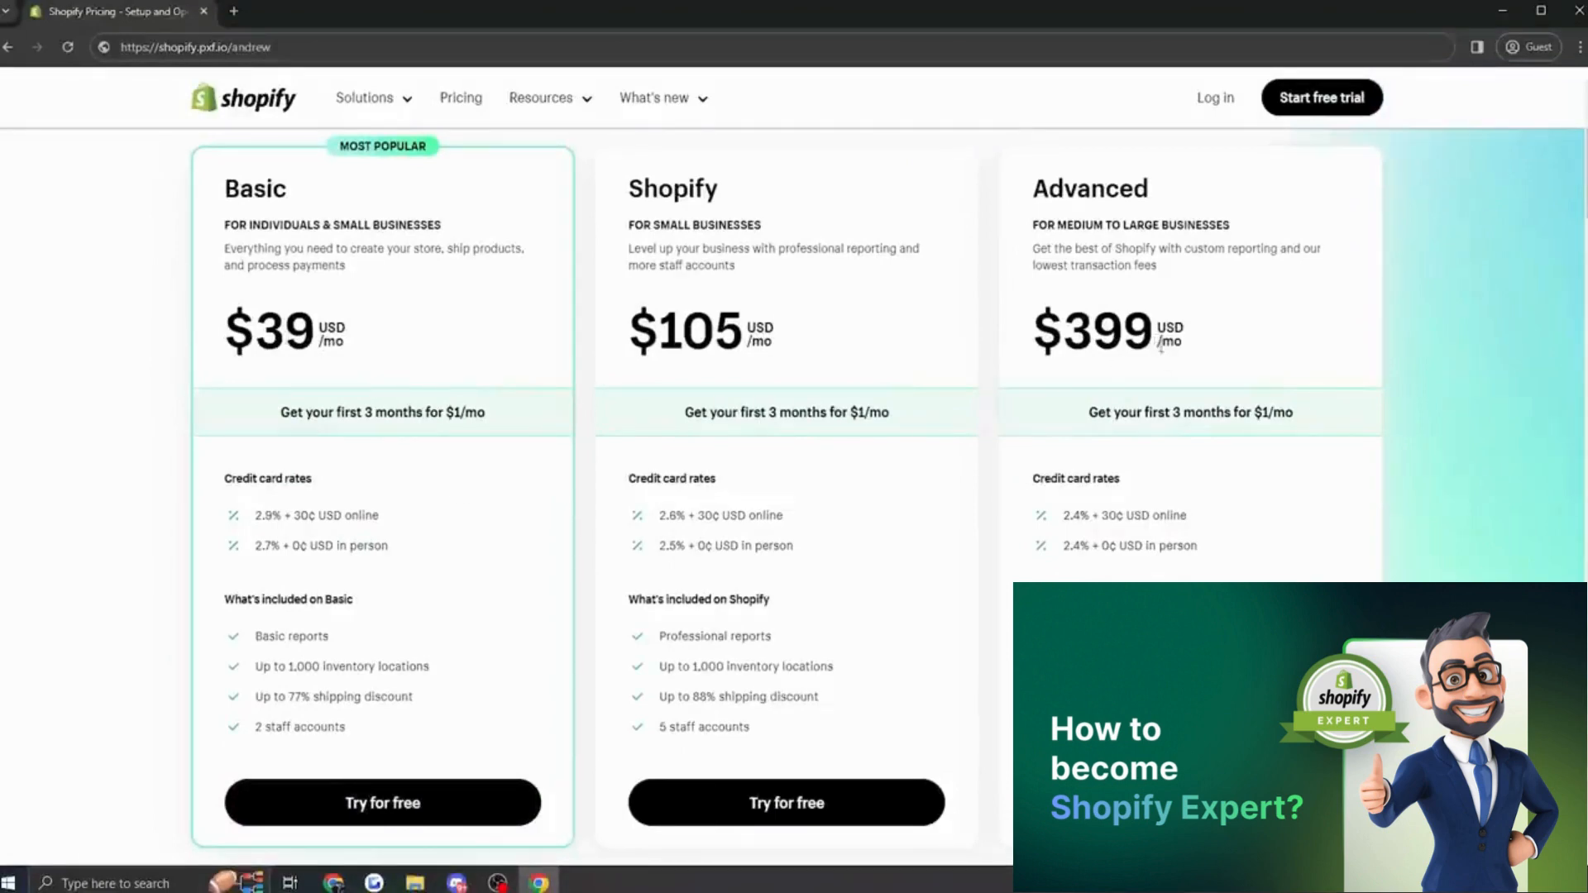
Start a free trial of Shopify's Advanced plan from the pricing page.
drag(1293, 414, 1179, 414)
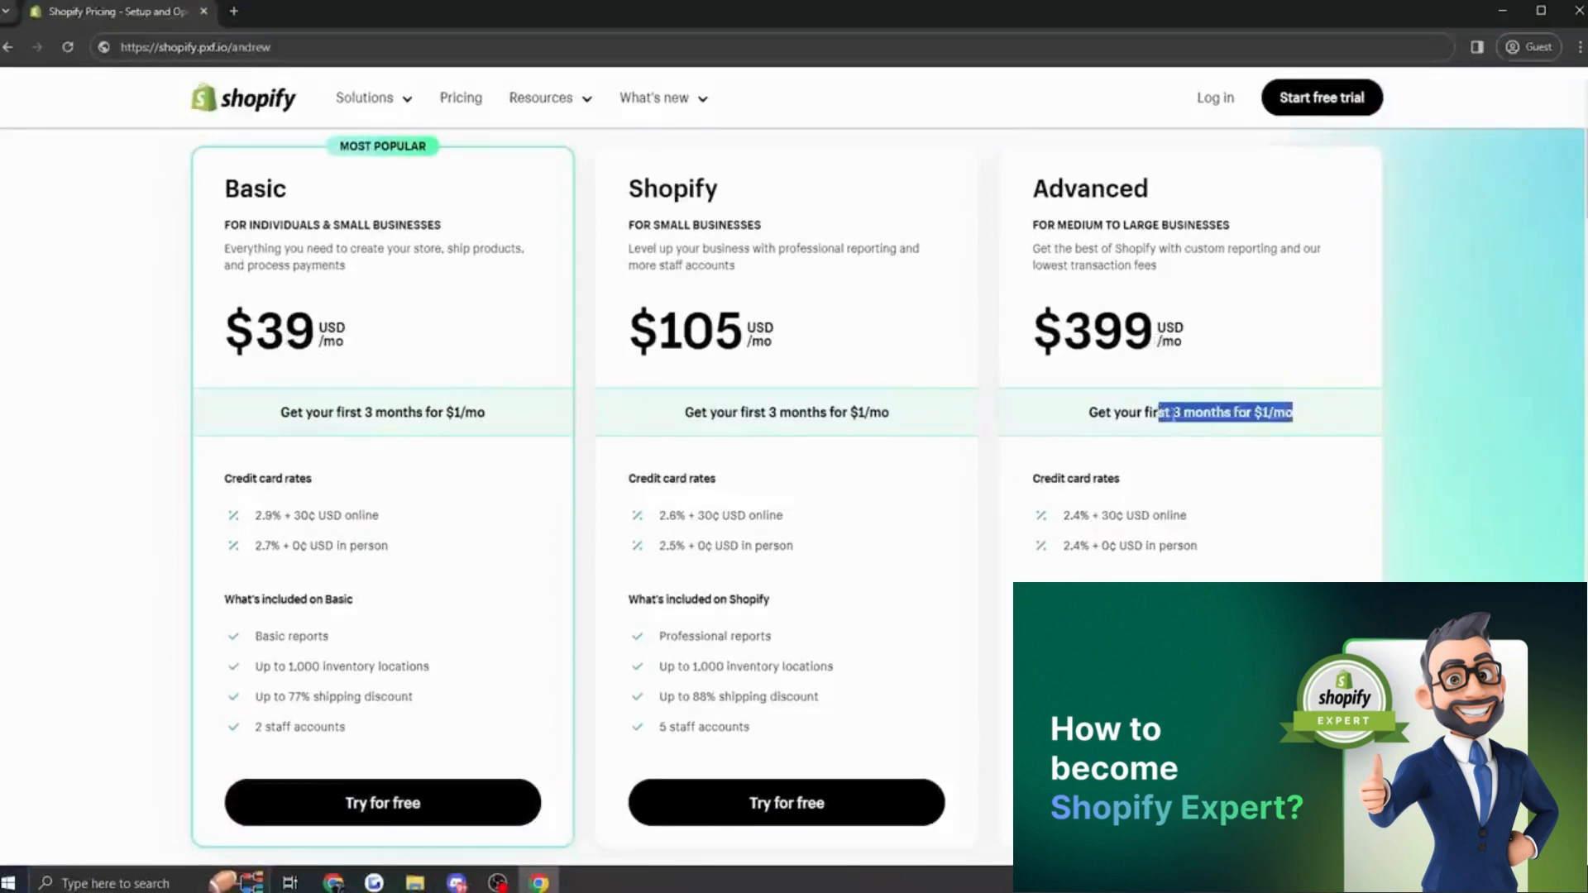
click(1178, 414)
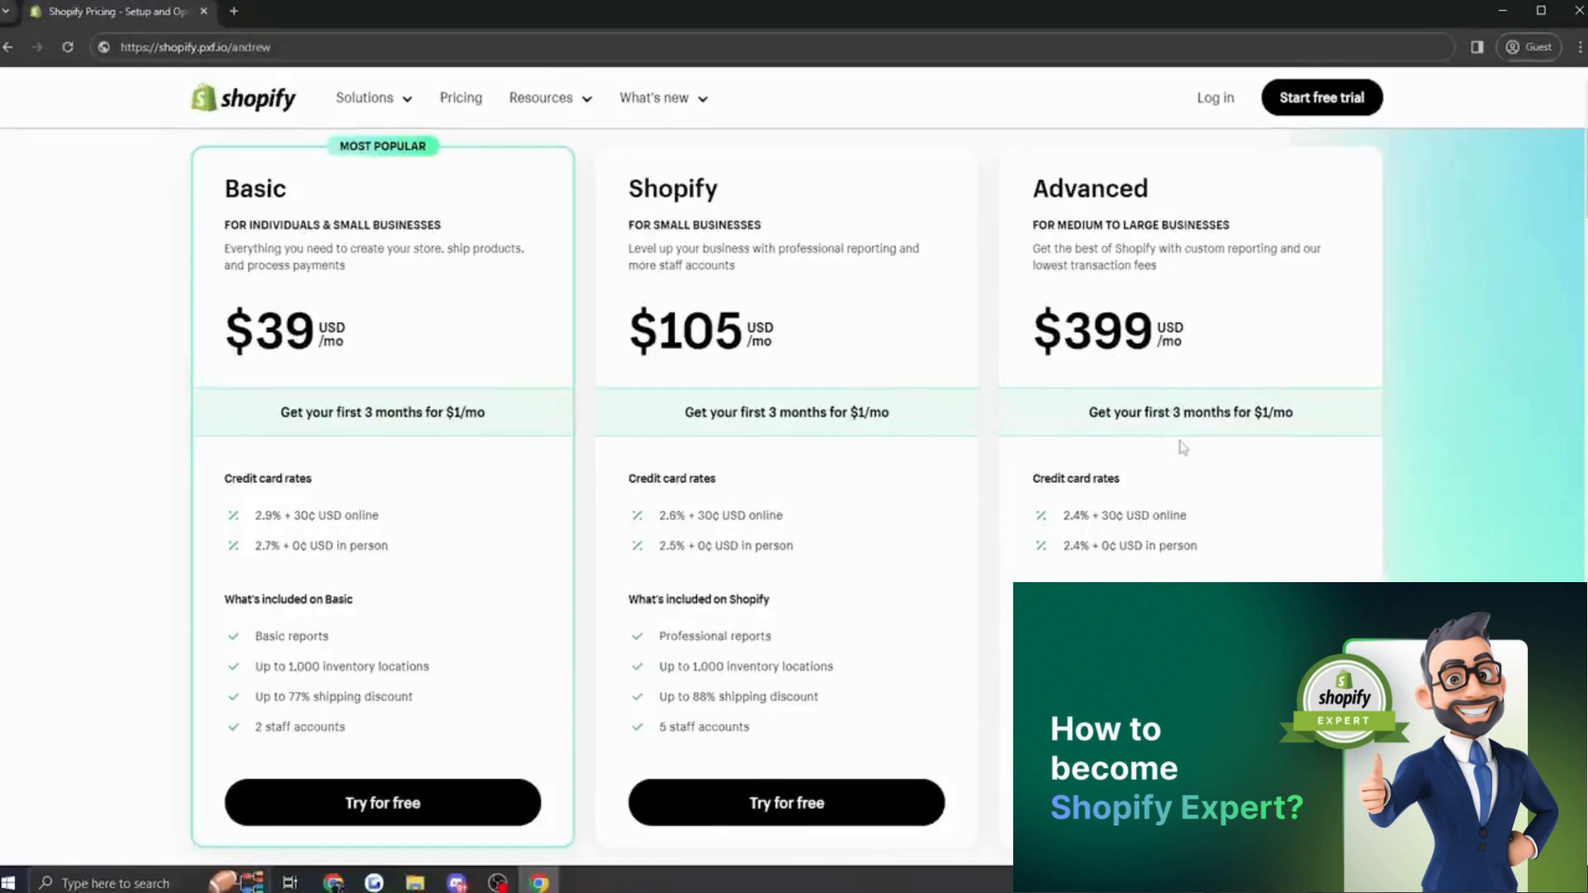
click(1191, 803)
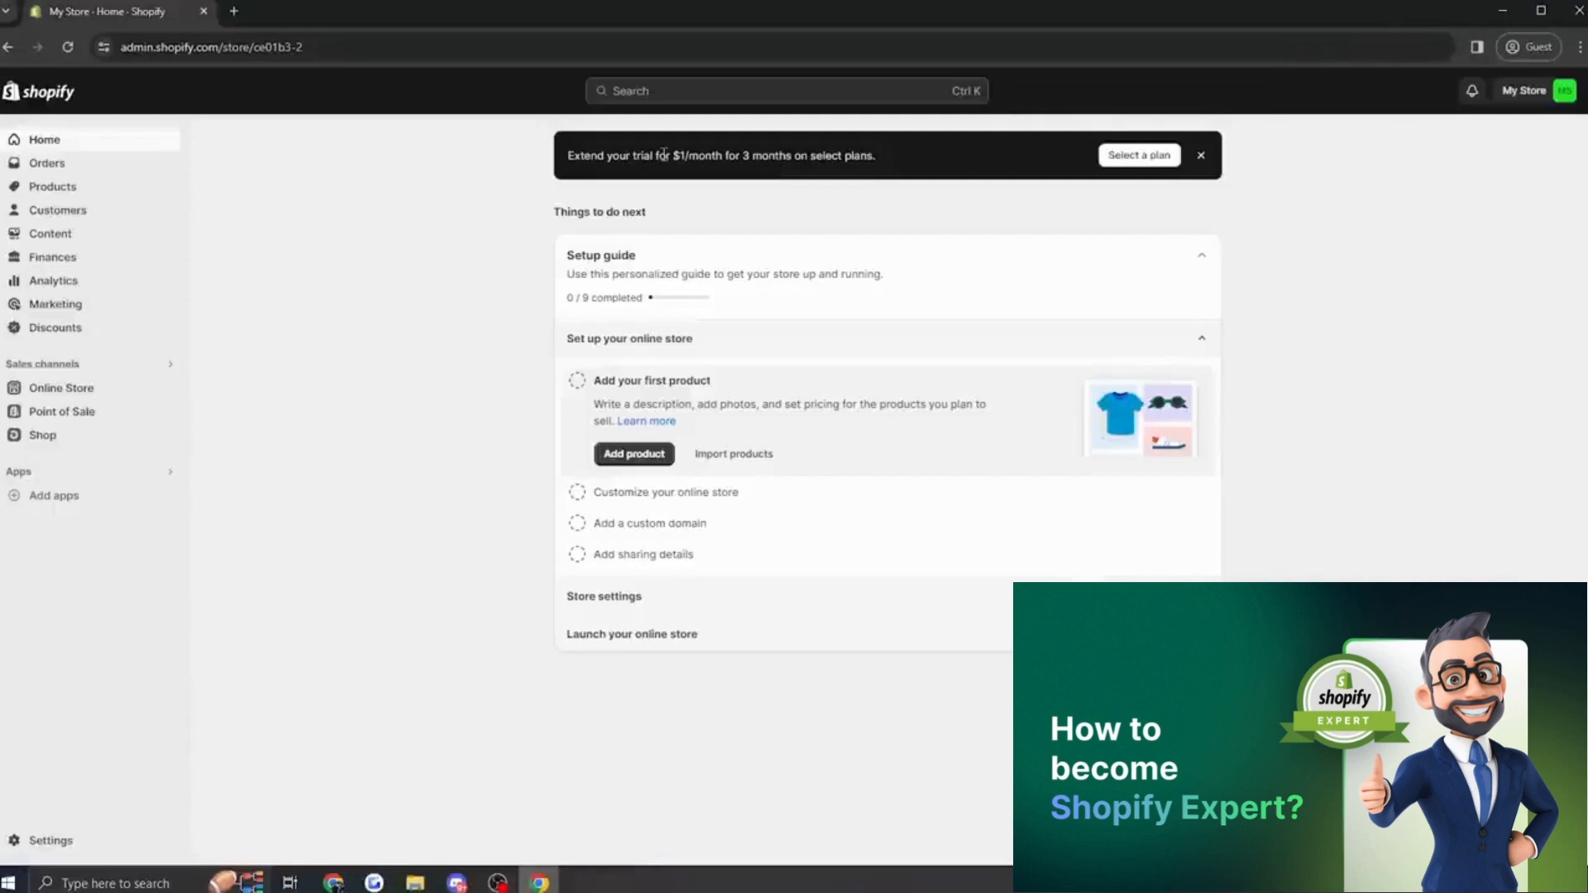
drag(664, 153, 778, 155)
click(778, 156)
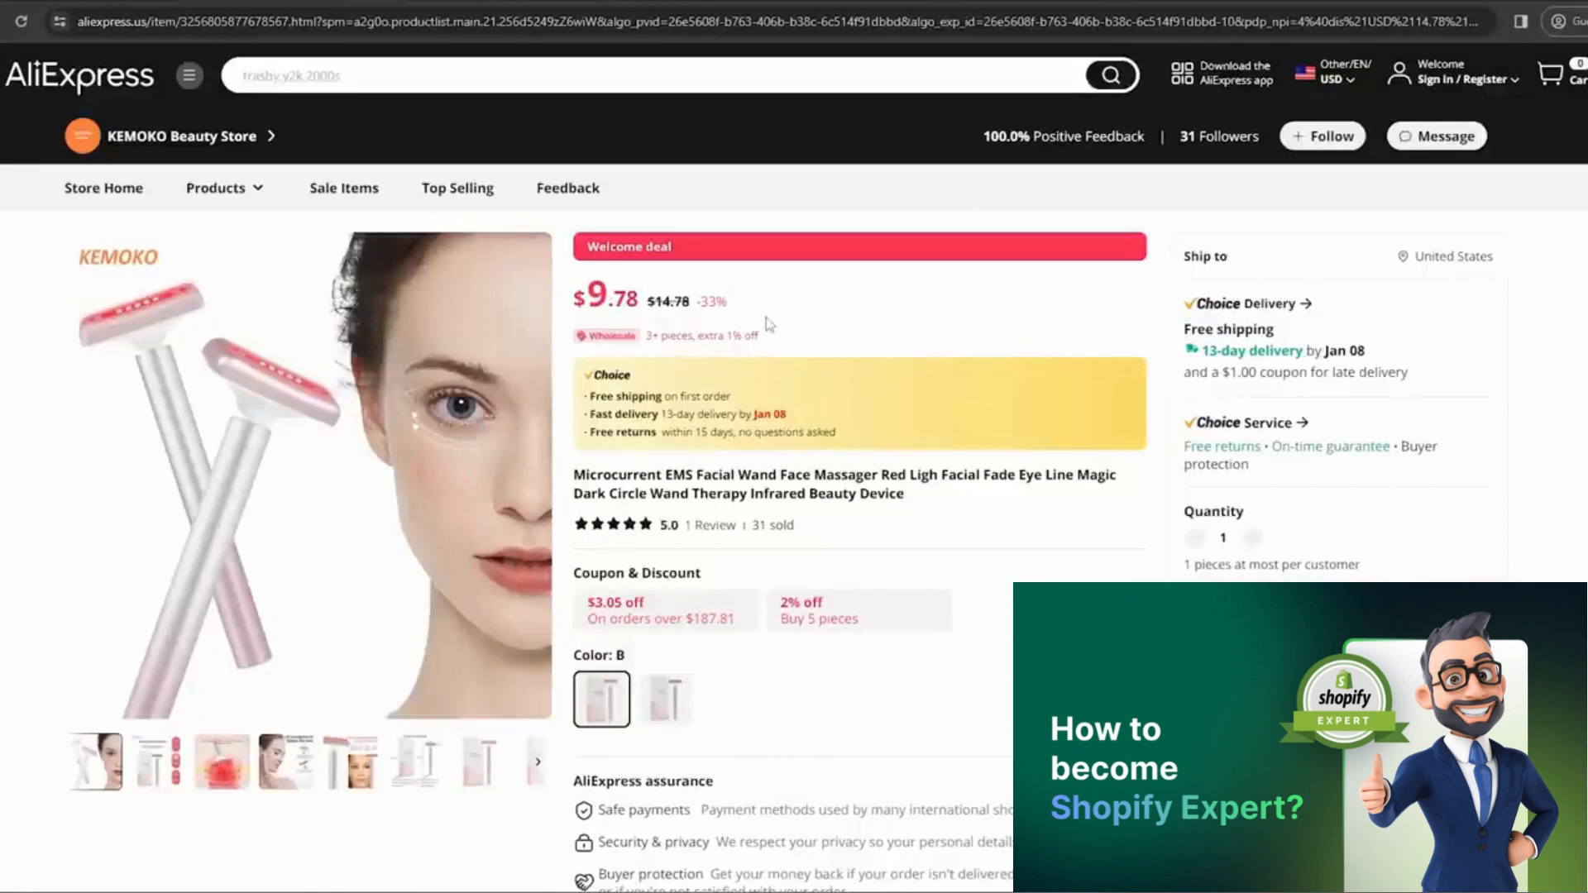
Compare the AliExpress microcurrent facial wand listing with the Wethera RayJuvenate Wand product page, examining their prices, images and benefit sections.
scroll(860, 536, down, 1)
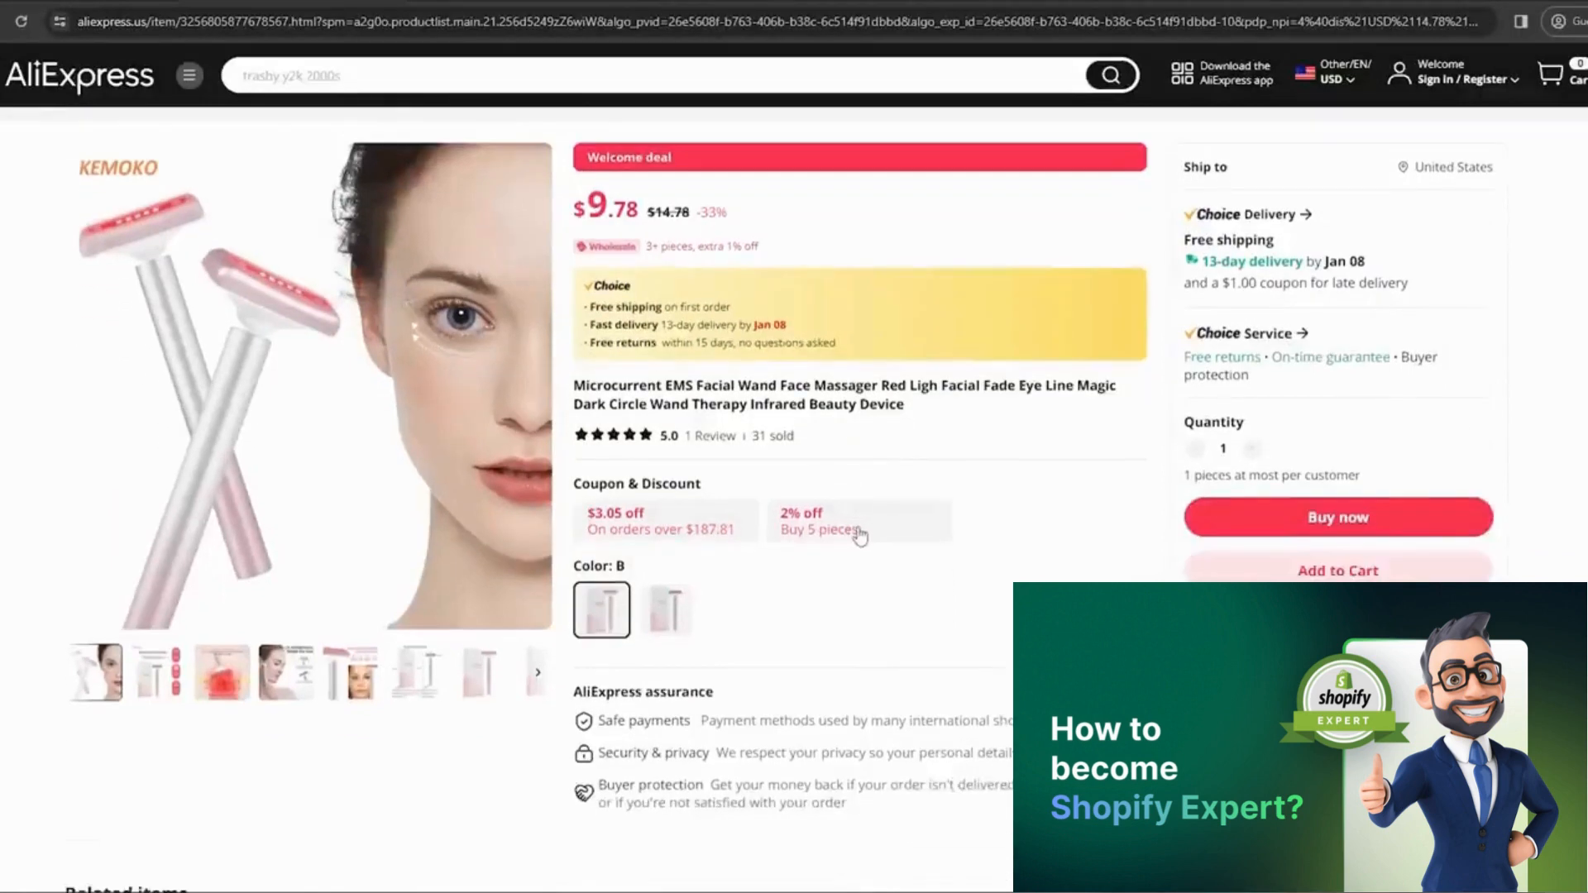
scroll(860, 536, up, 1)
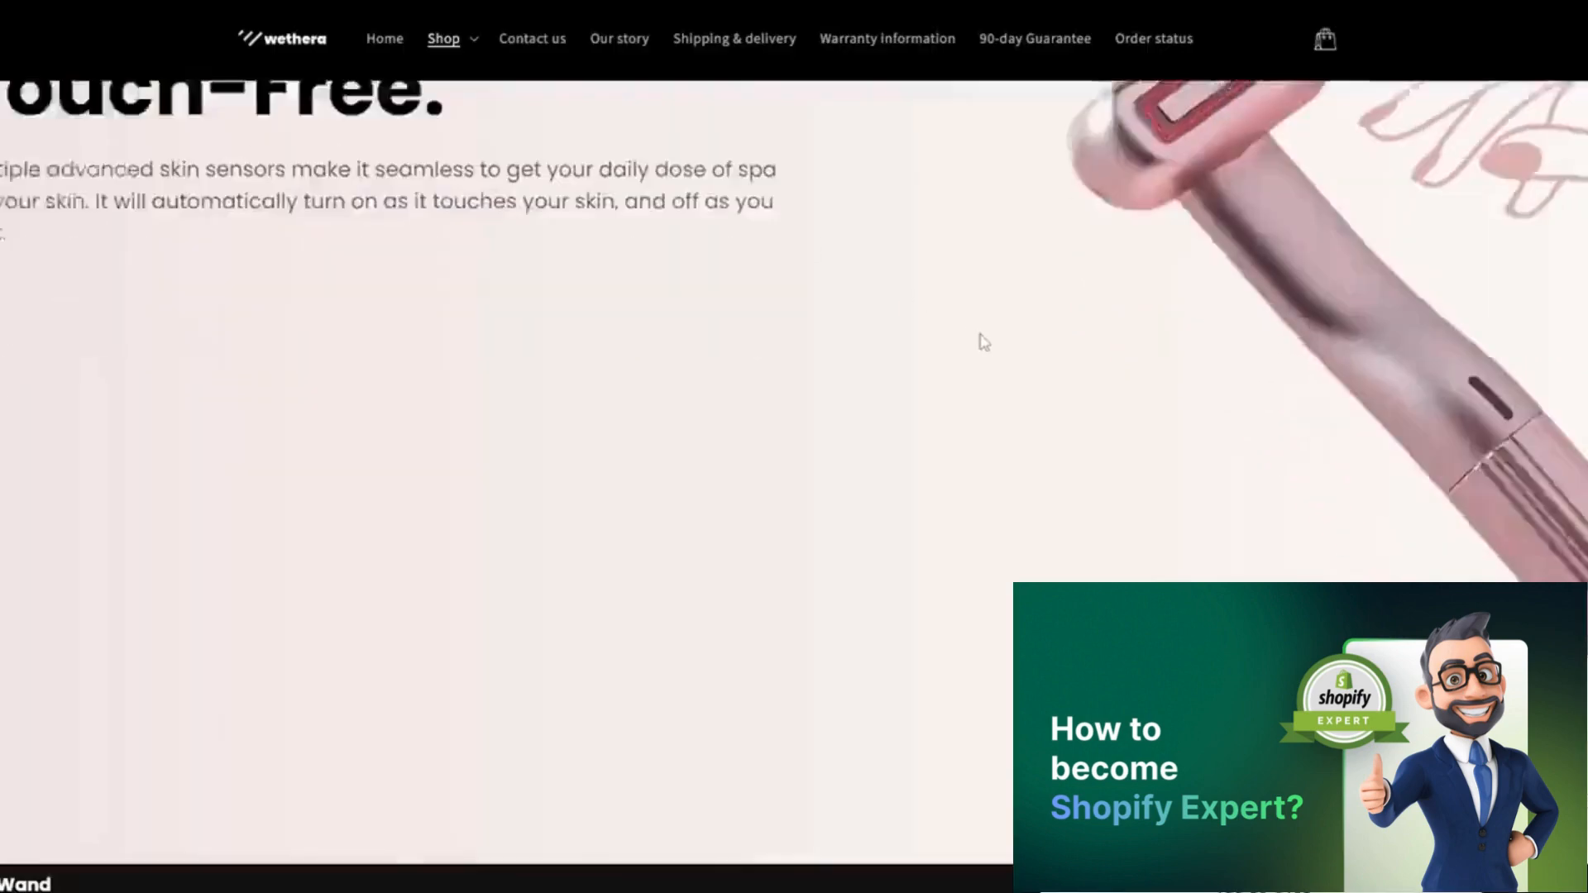
scroll(982, 338, down, 5)
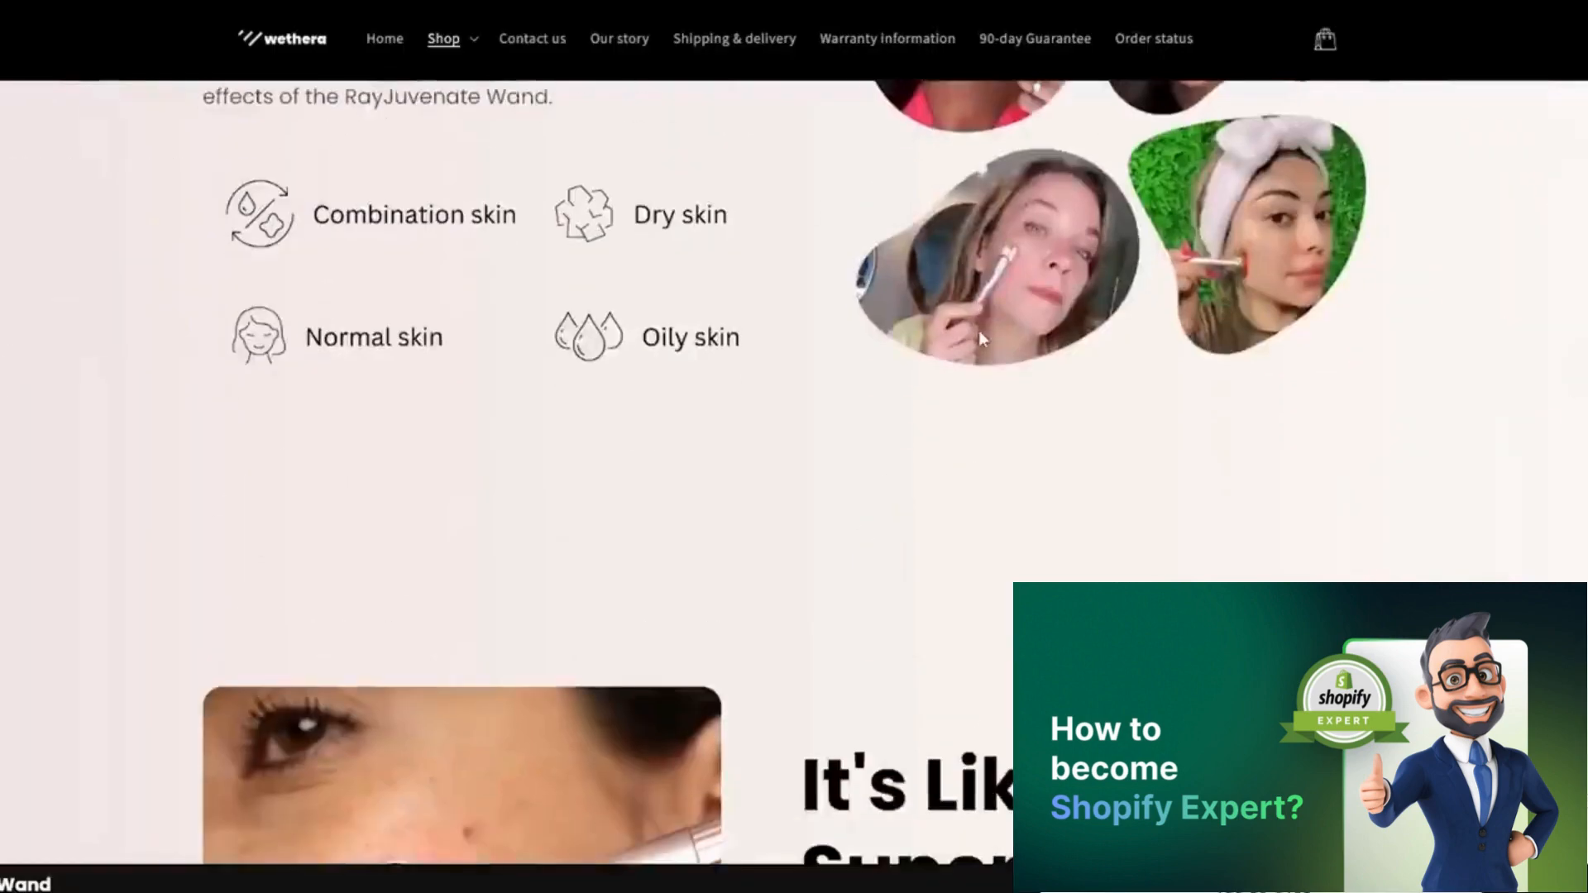
scroll(967, 348, up, 3)
scroll(958, 366, down, 15)
scroll(955, 389, up, 5)
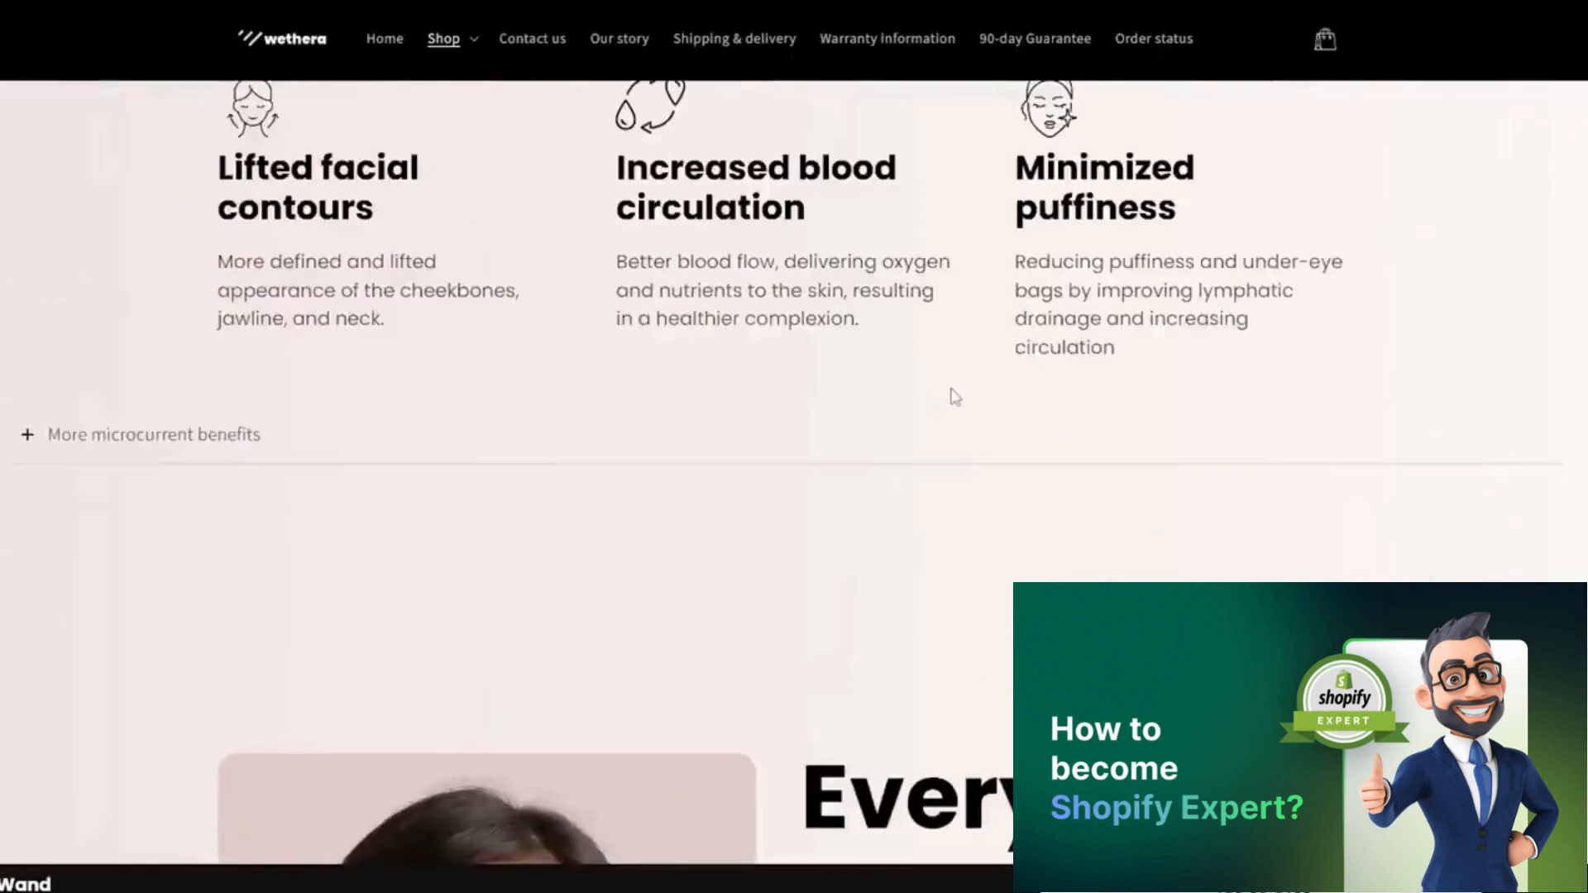
scroll(955, 398, down, 6)
scroll(950, 397, up, 12)
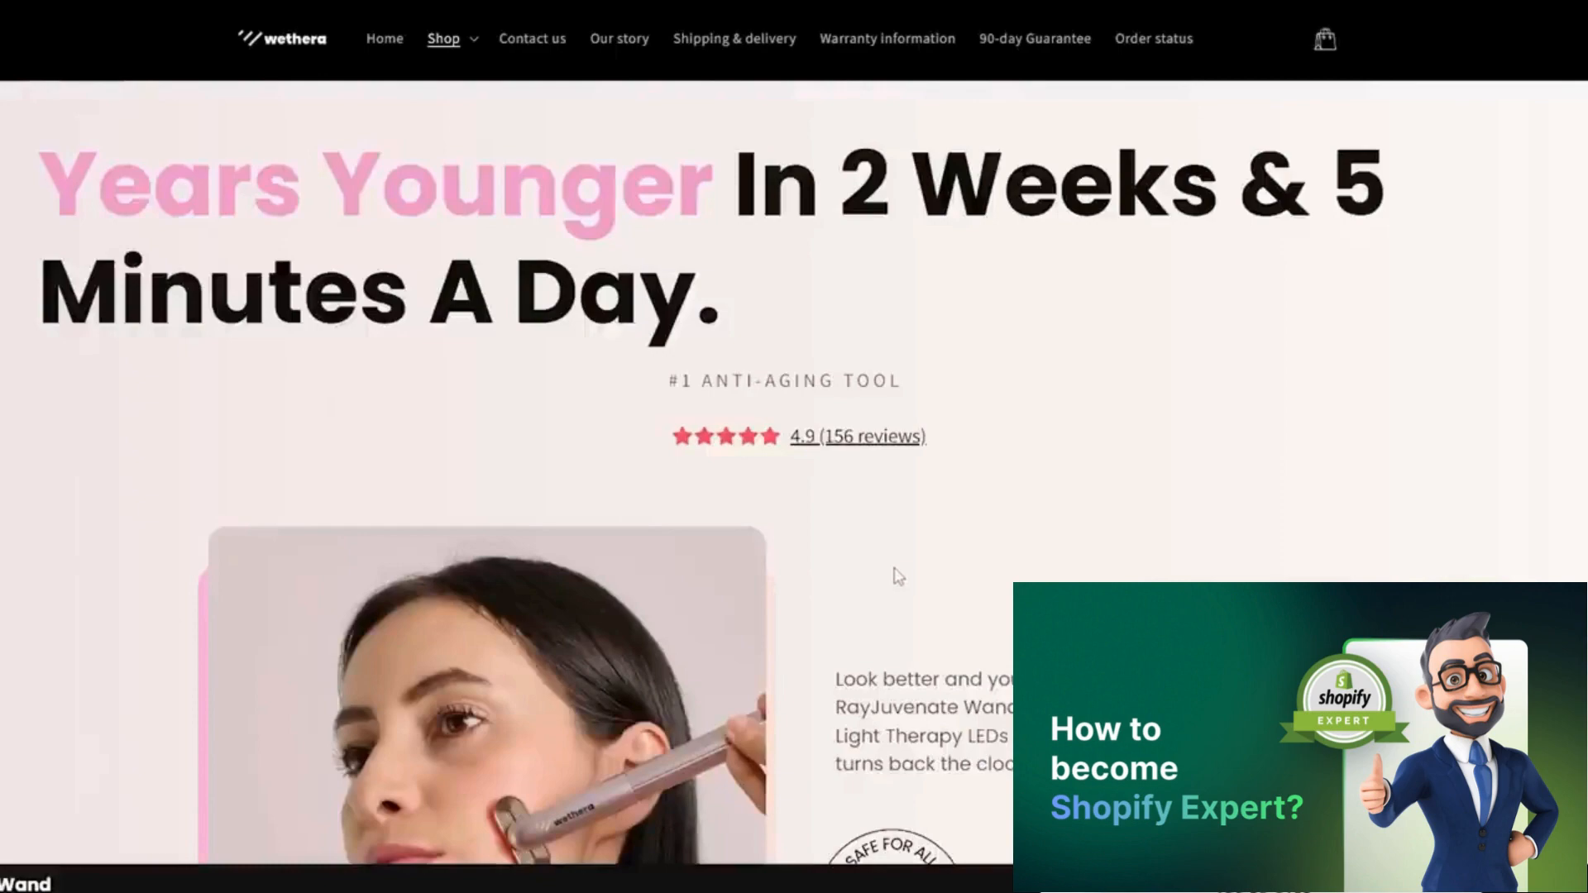
scroll(876, 579, down, 12)
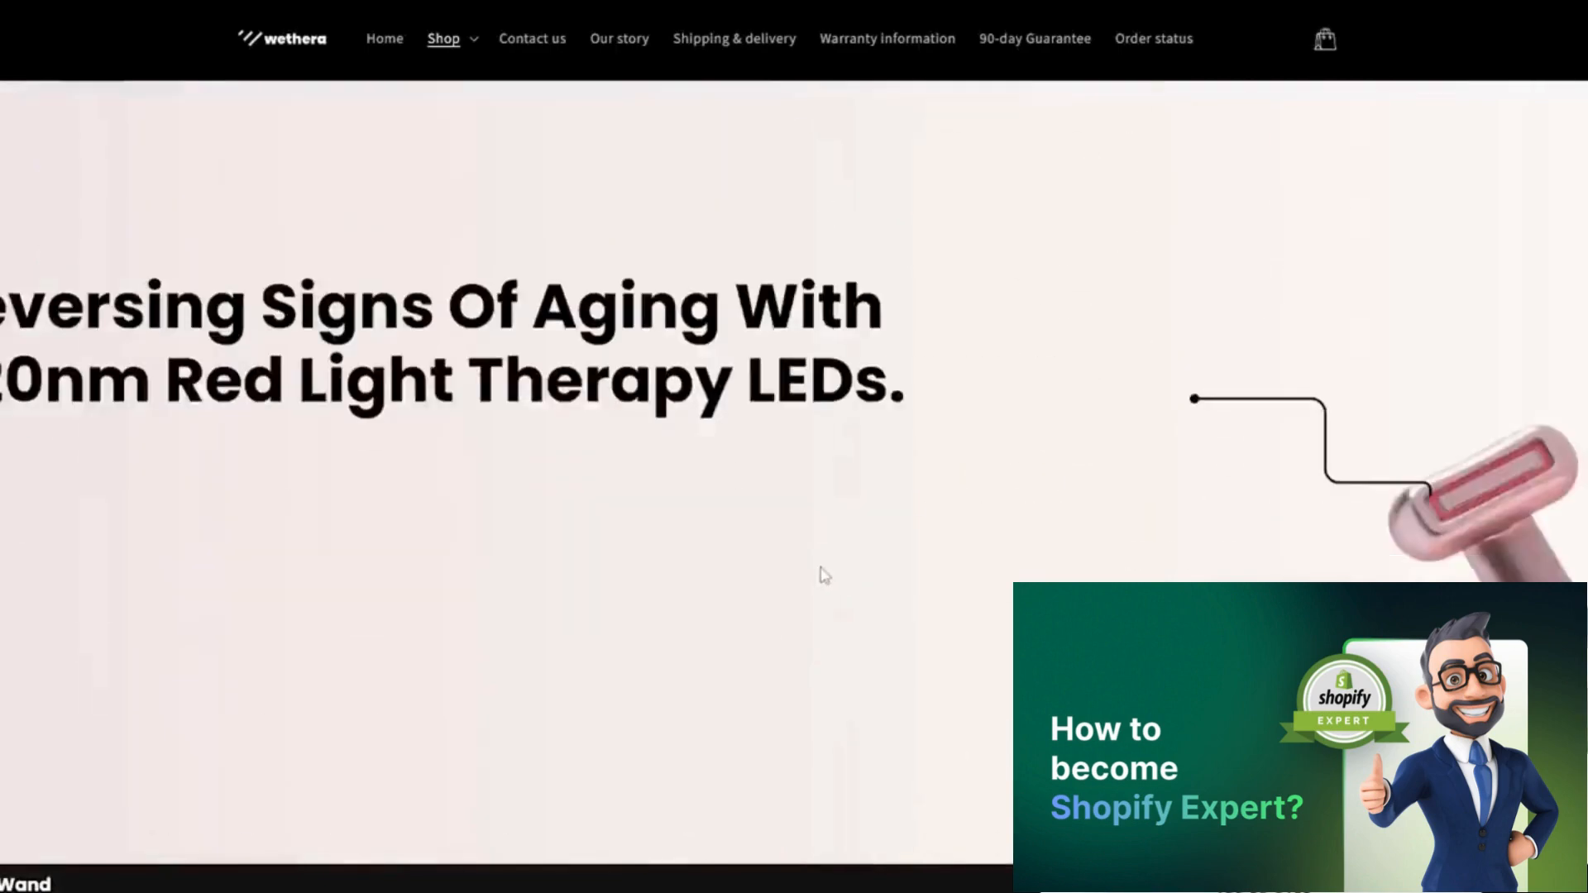
scroll(825, 575, down, 15)
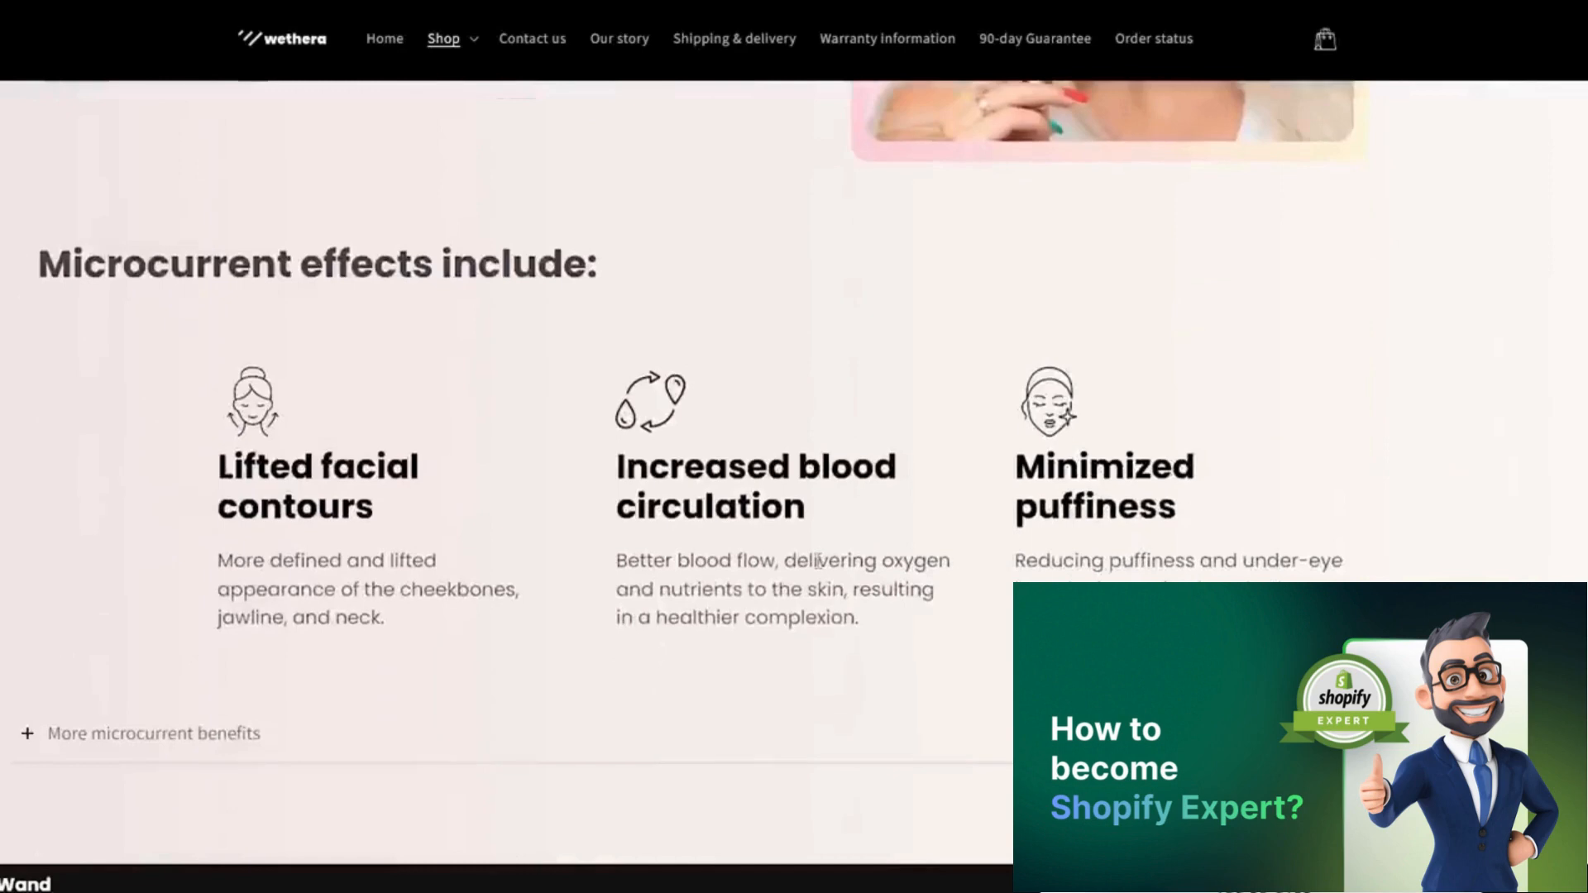
scroll(819, 562, down, 10)
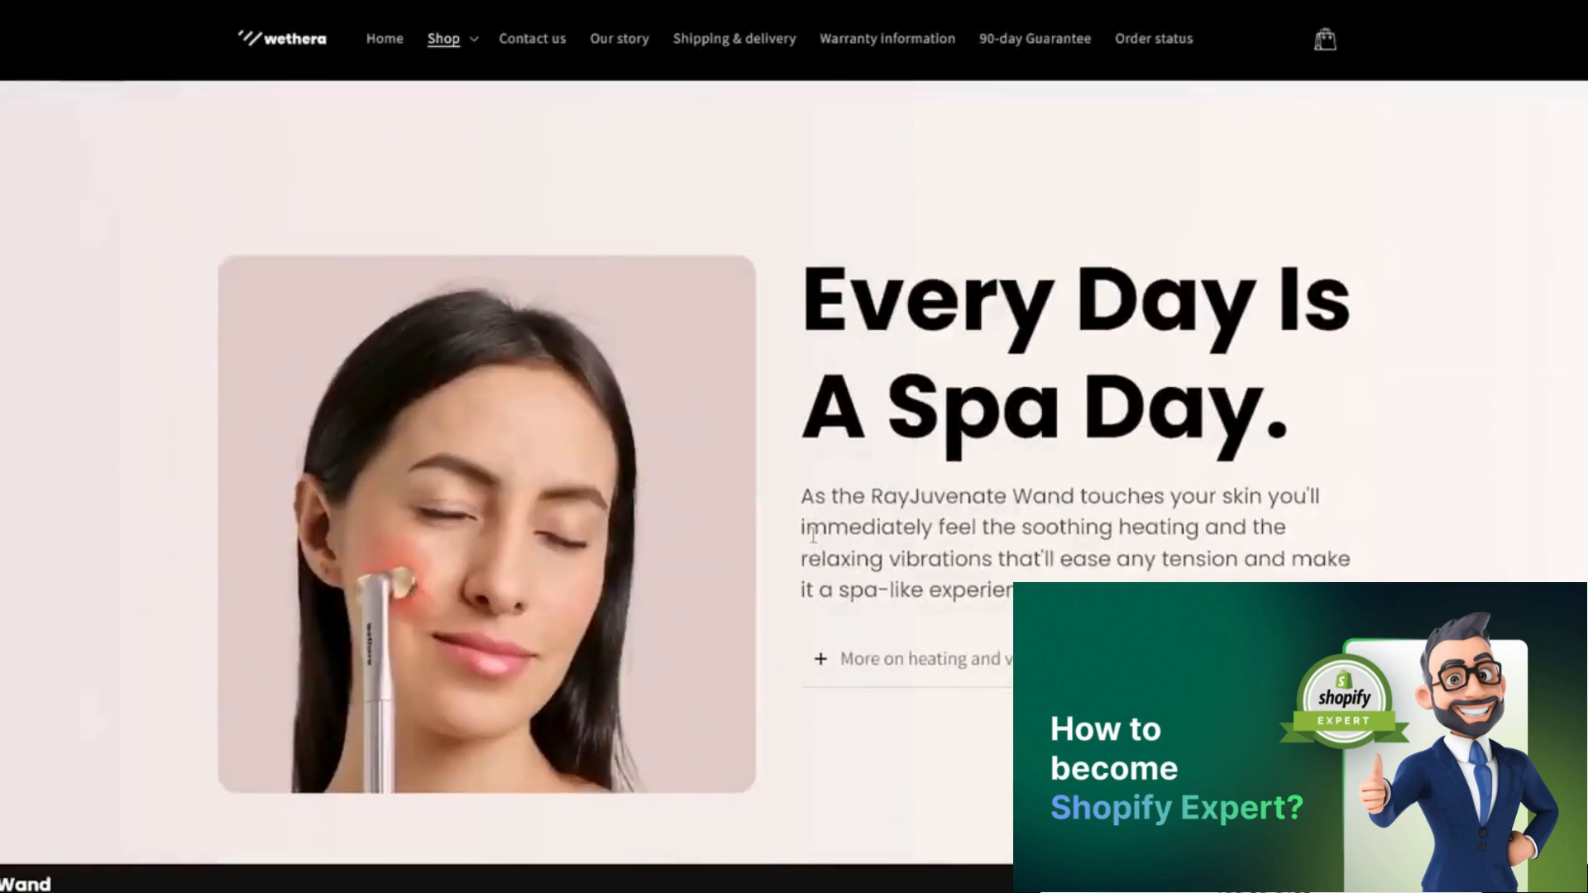
scroll(813, 529, down, 10)
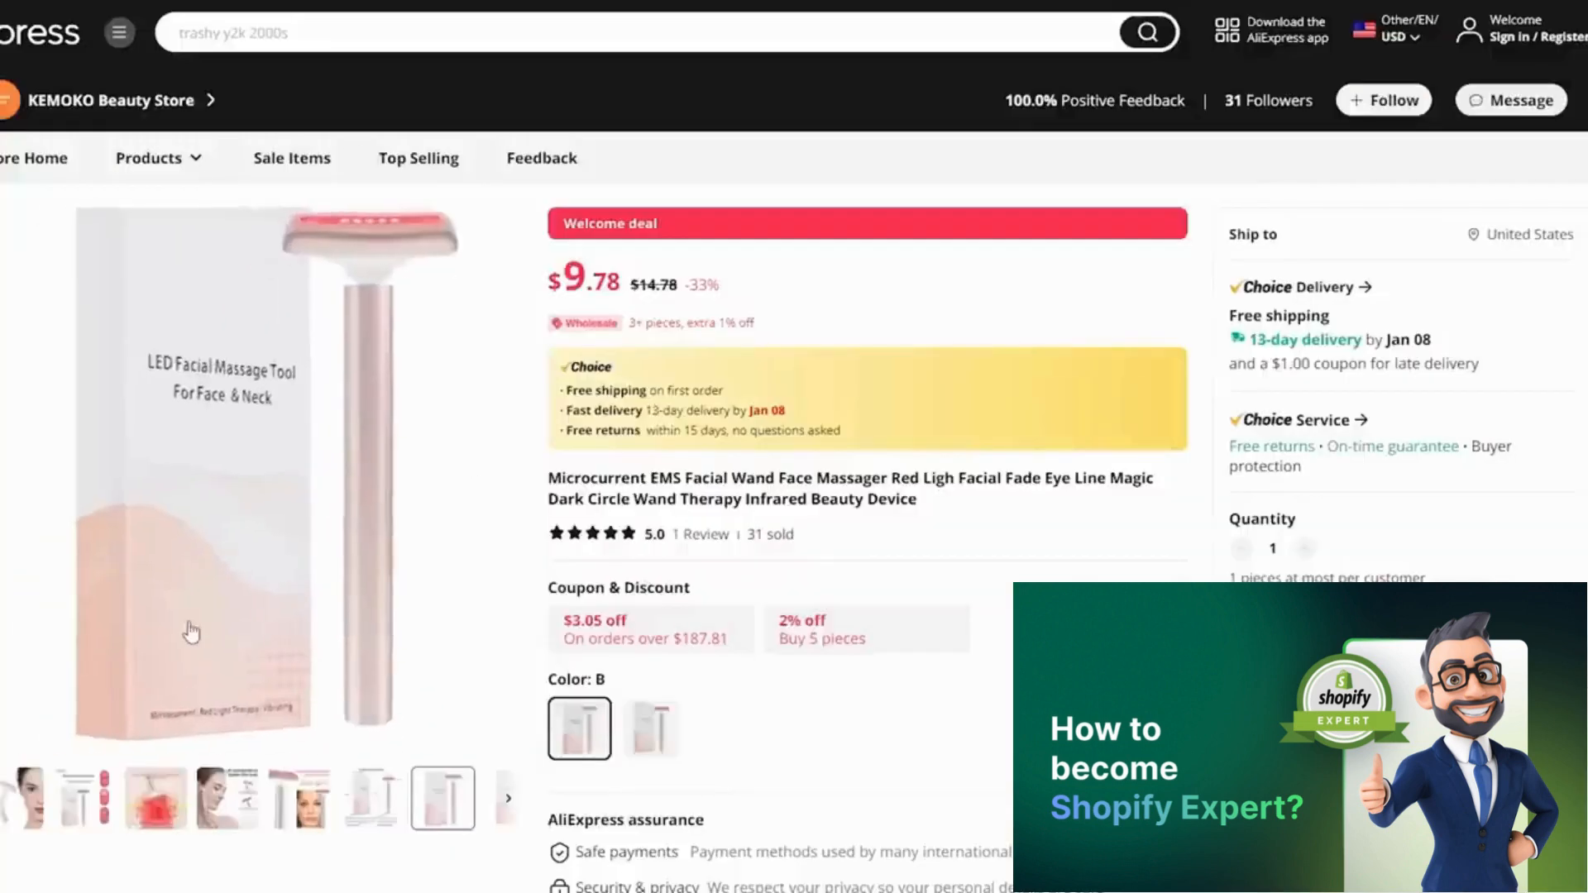
mouse_move(26, 821)
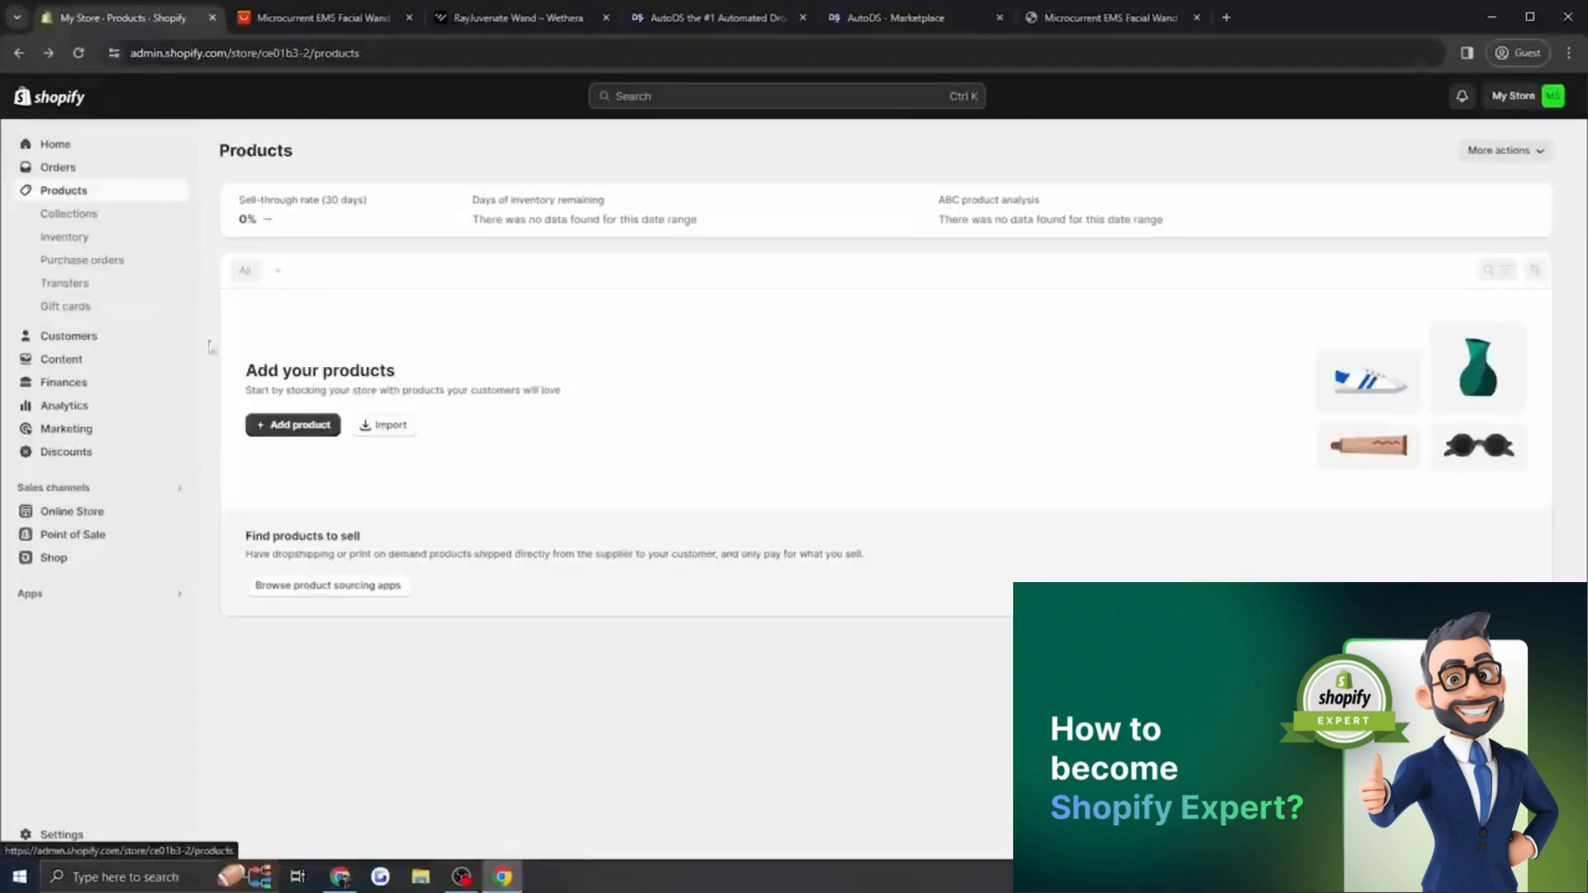
Open a blank new product form in the Shopify admin and leave it for the home page.
click(265, 422)
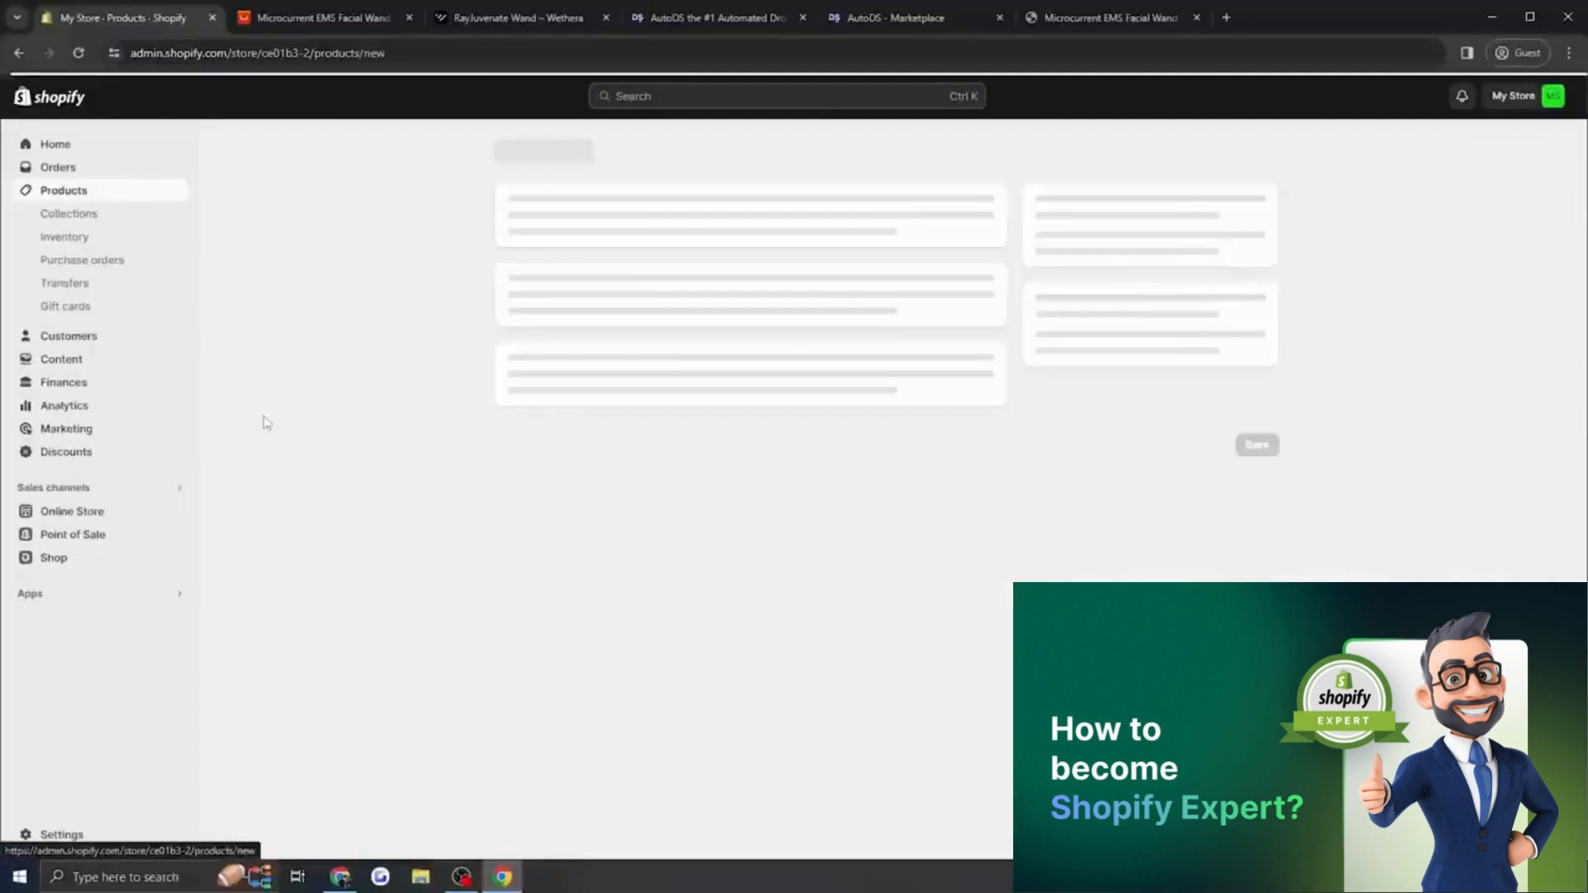
click(83, 142)
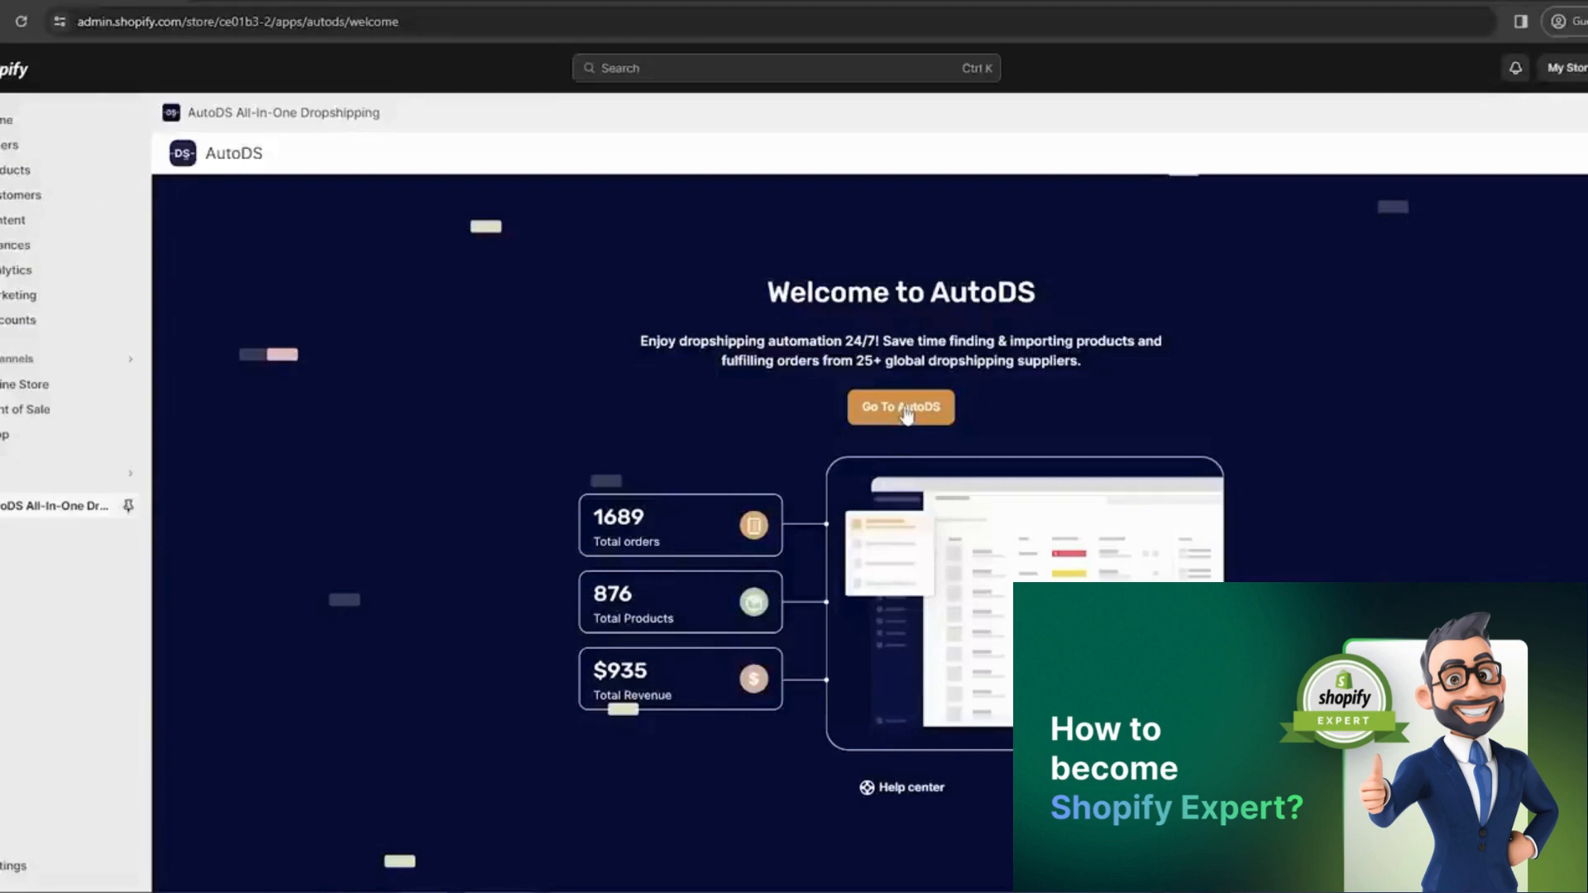
Go to AutoDS from its Shopify welcome page and start adding a single product.
click(906, 409)
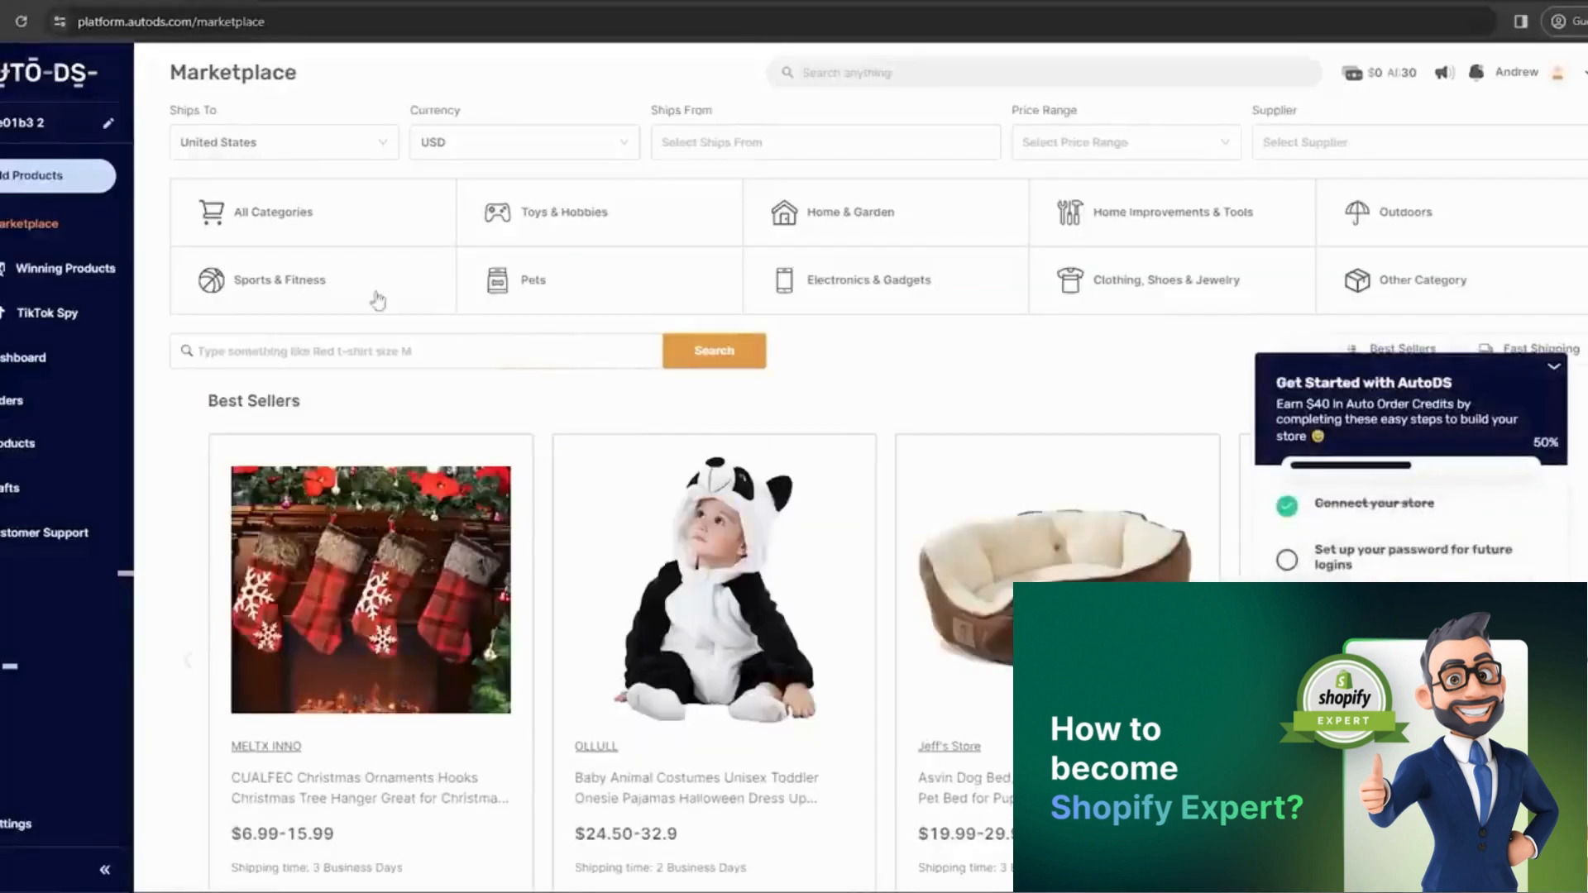
click(100, 175)
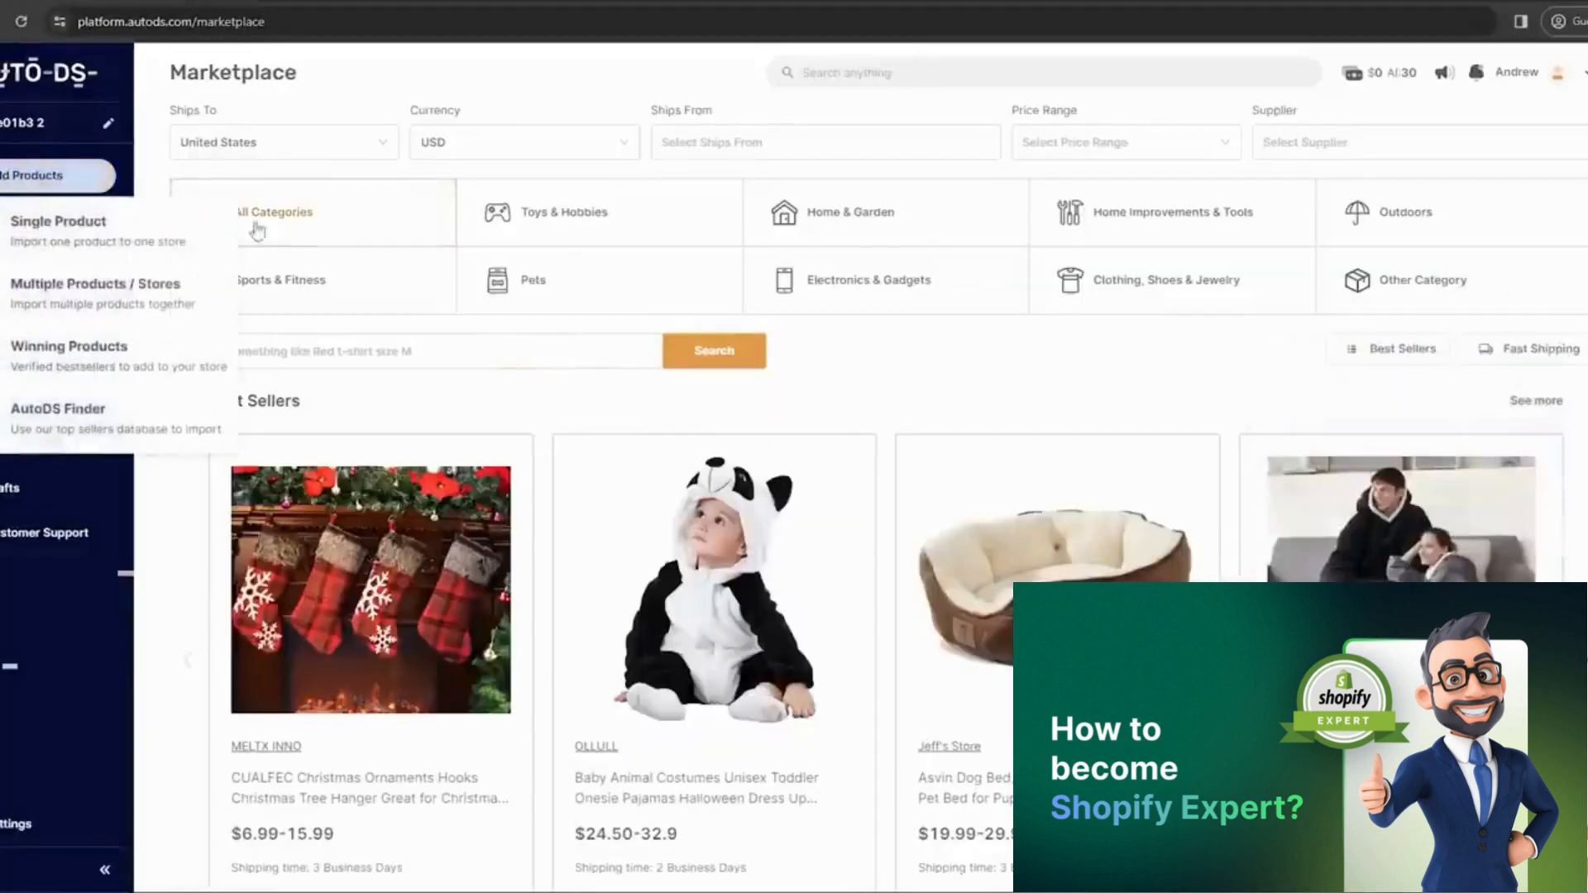
click(57, 221)
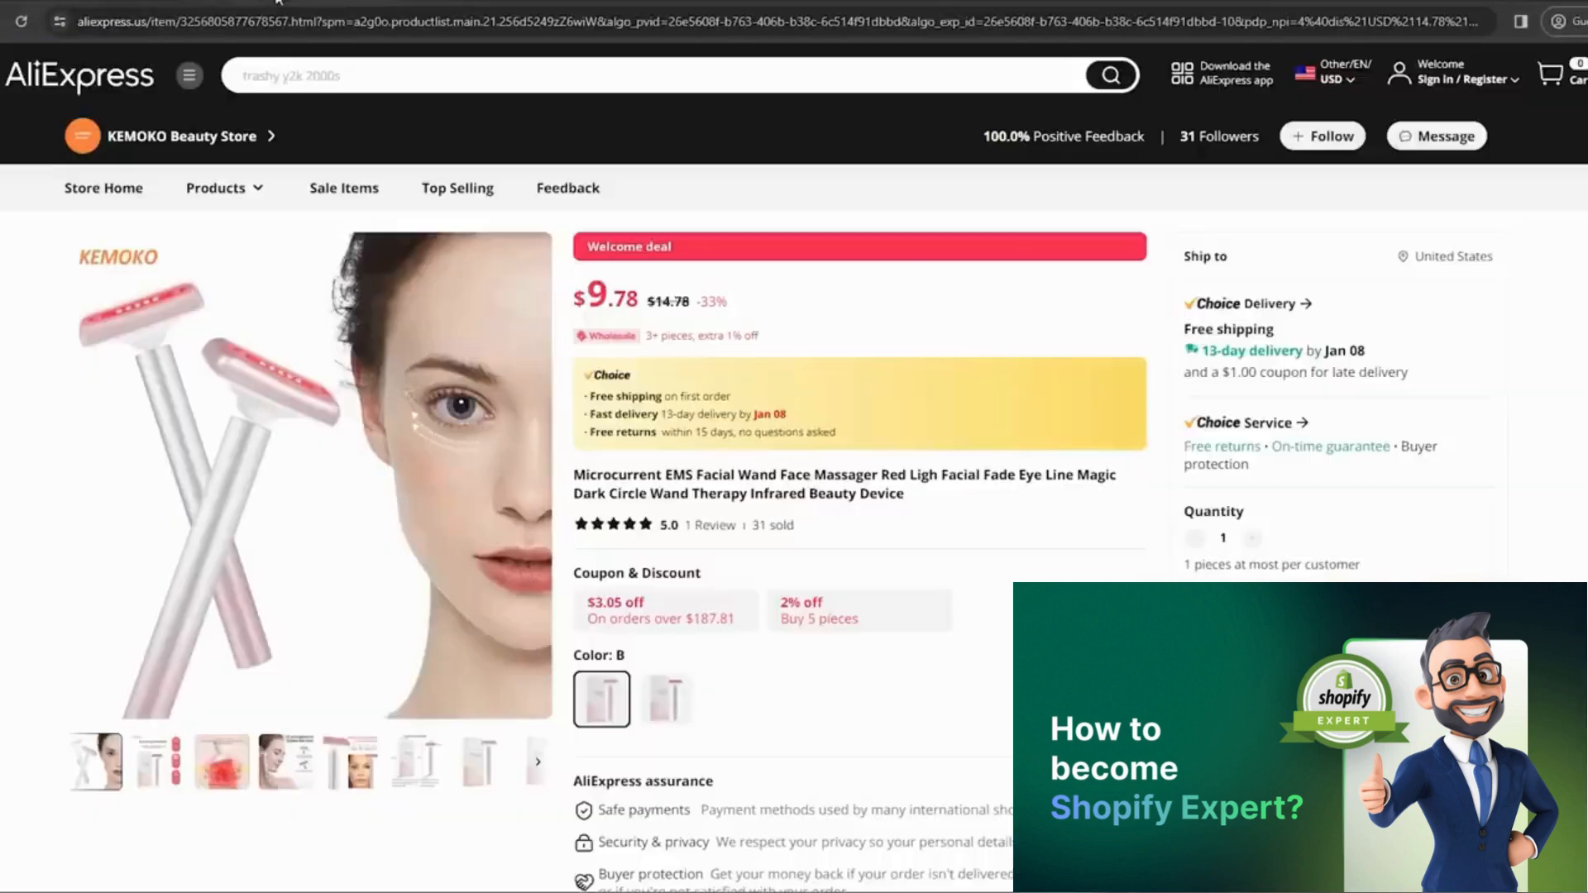
Enter the AliExpress facial wand listing's URL as the supplier link and publish the product to the store.
key(ctrl+l)
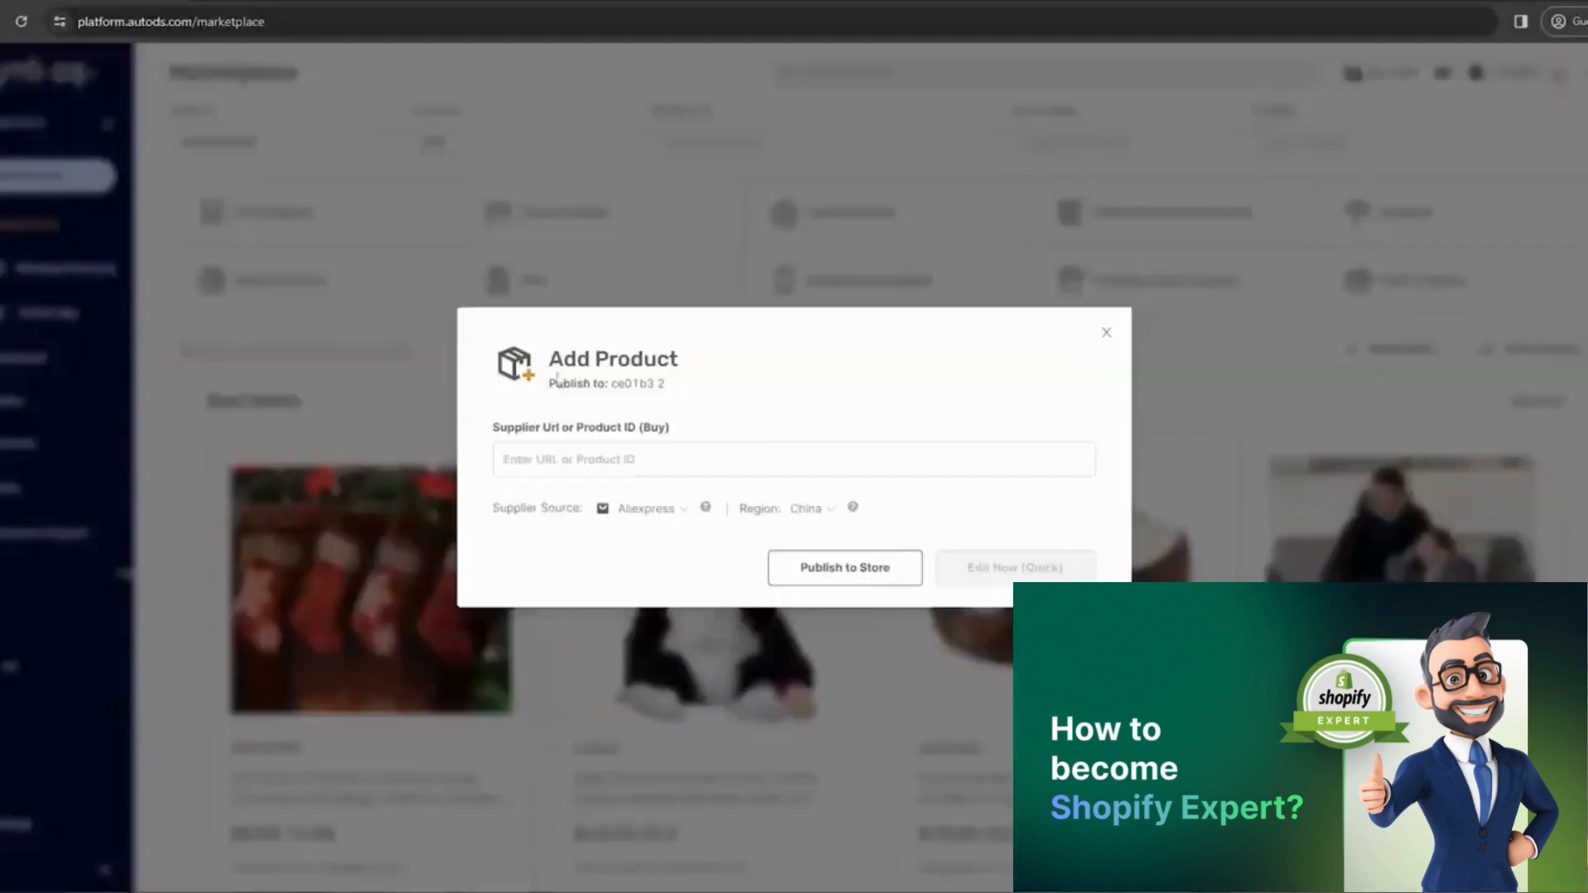
click(571, 462)
key(ctrl+v)
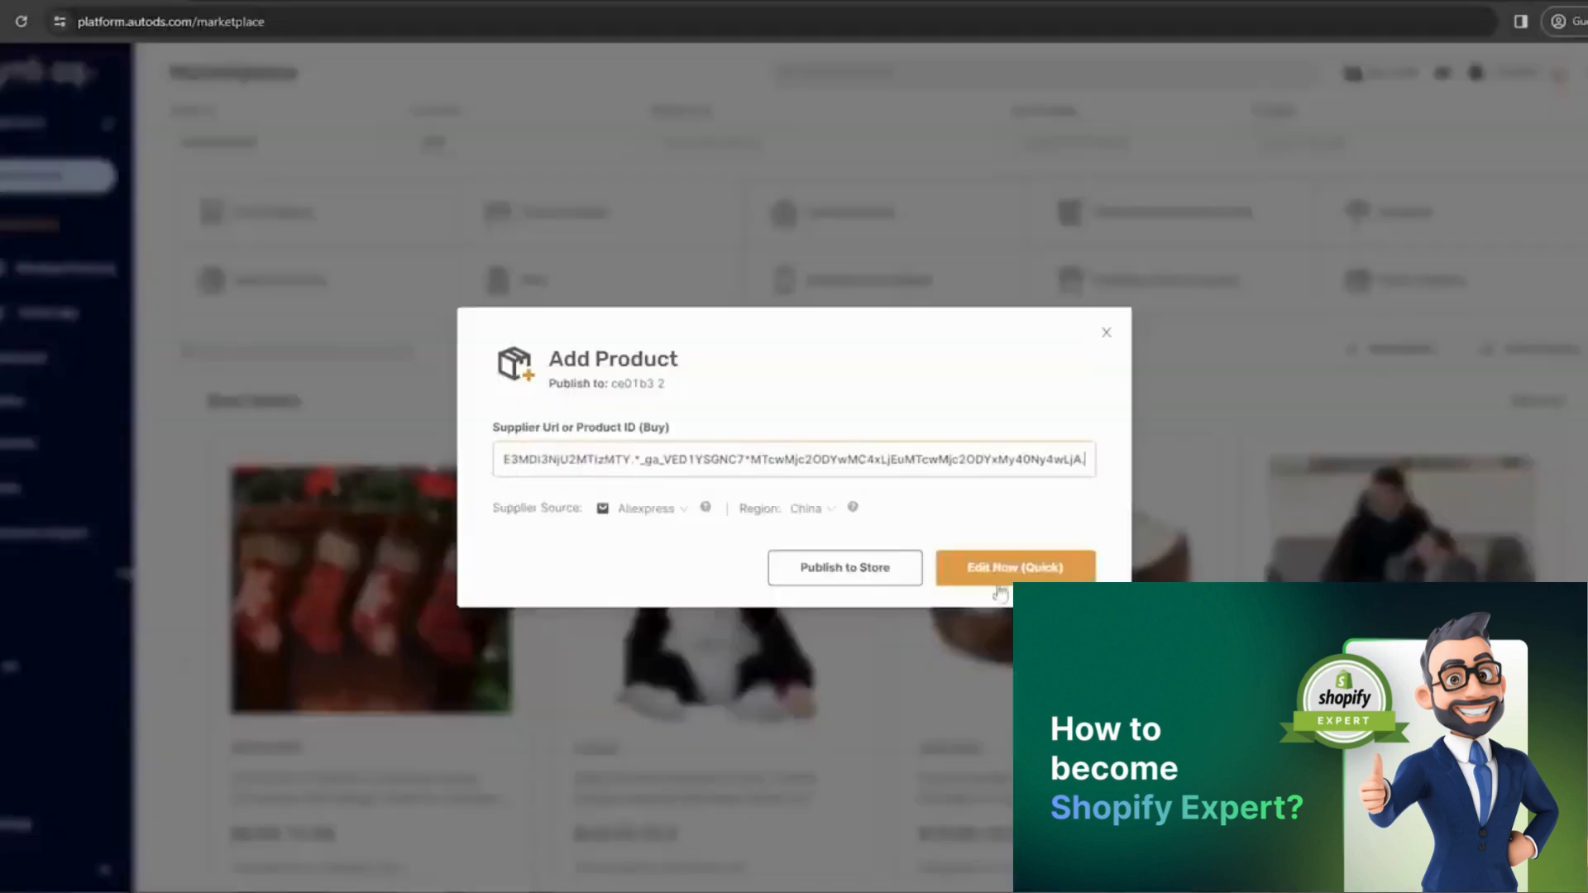
click(882, 577)
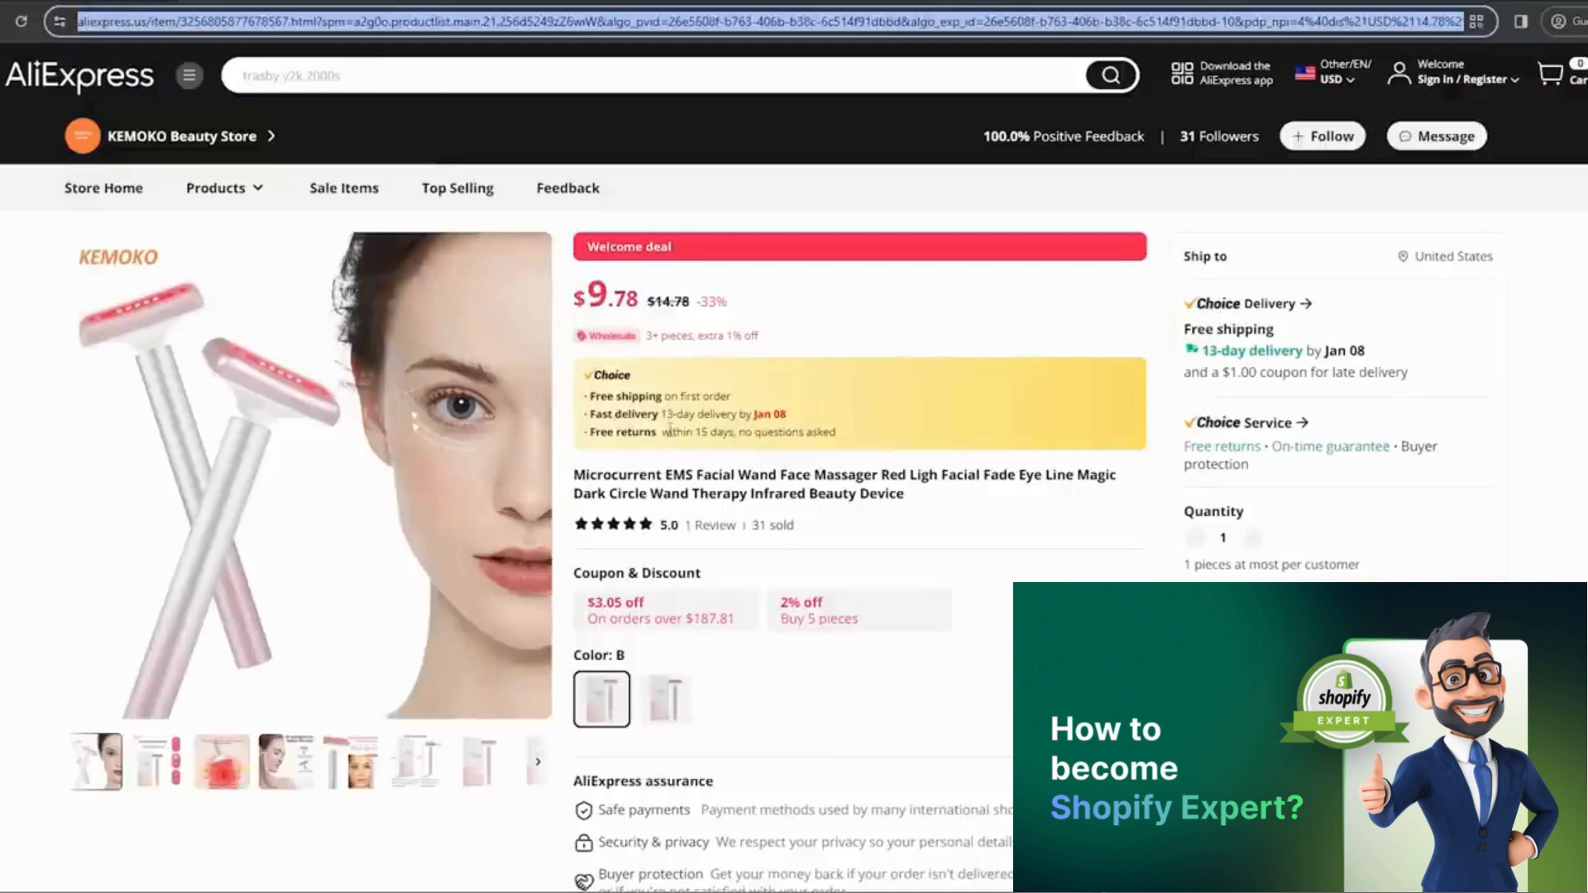
drag(910, 500, 831, 478)
click(841, 480)
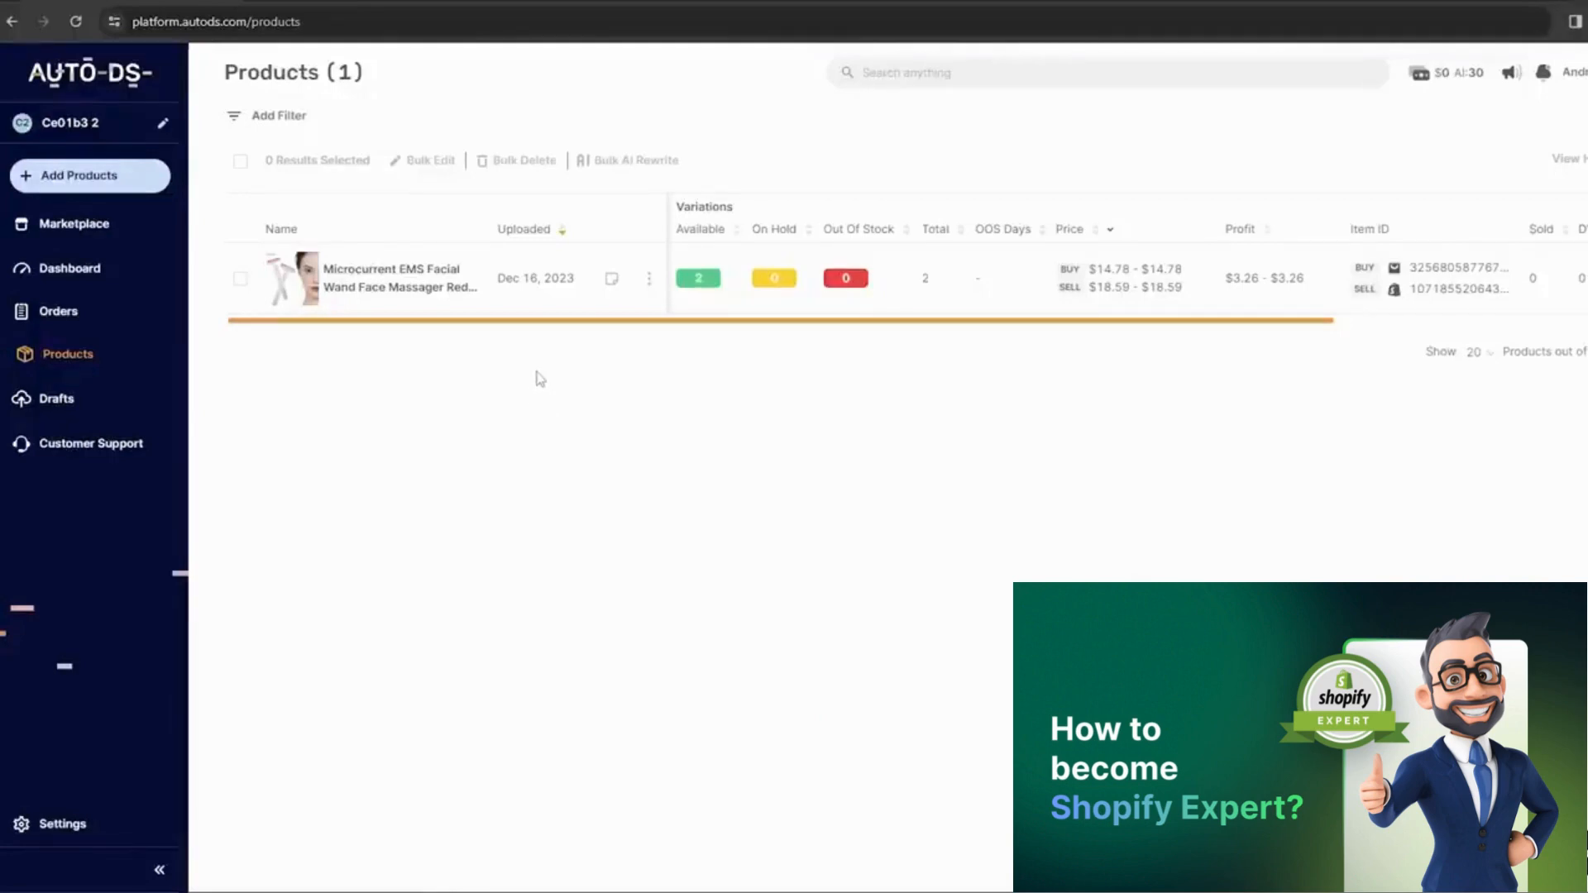
Try to send the pending Color B facial wand order to auto order from the AutoDS orders list.
click(124, 314)
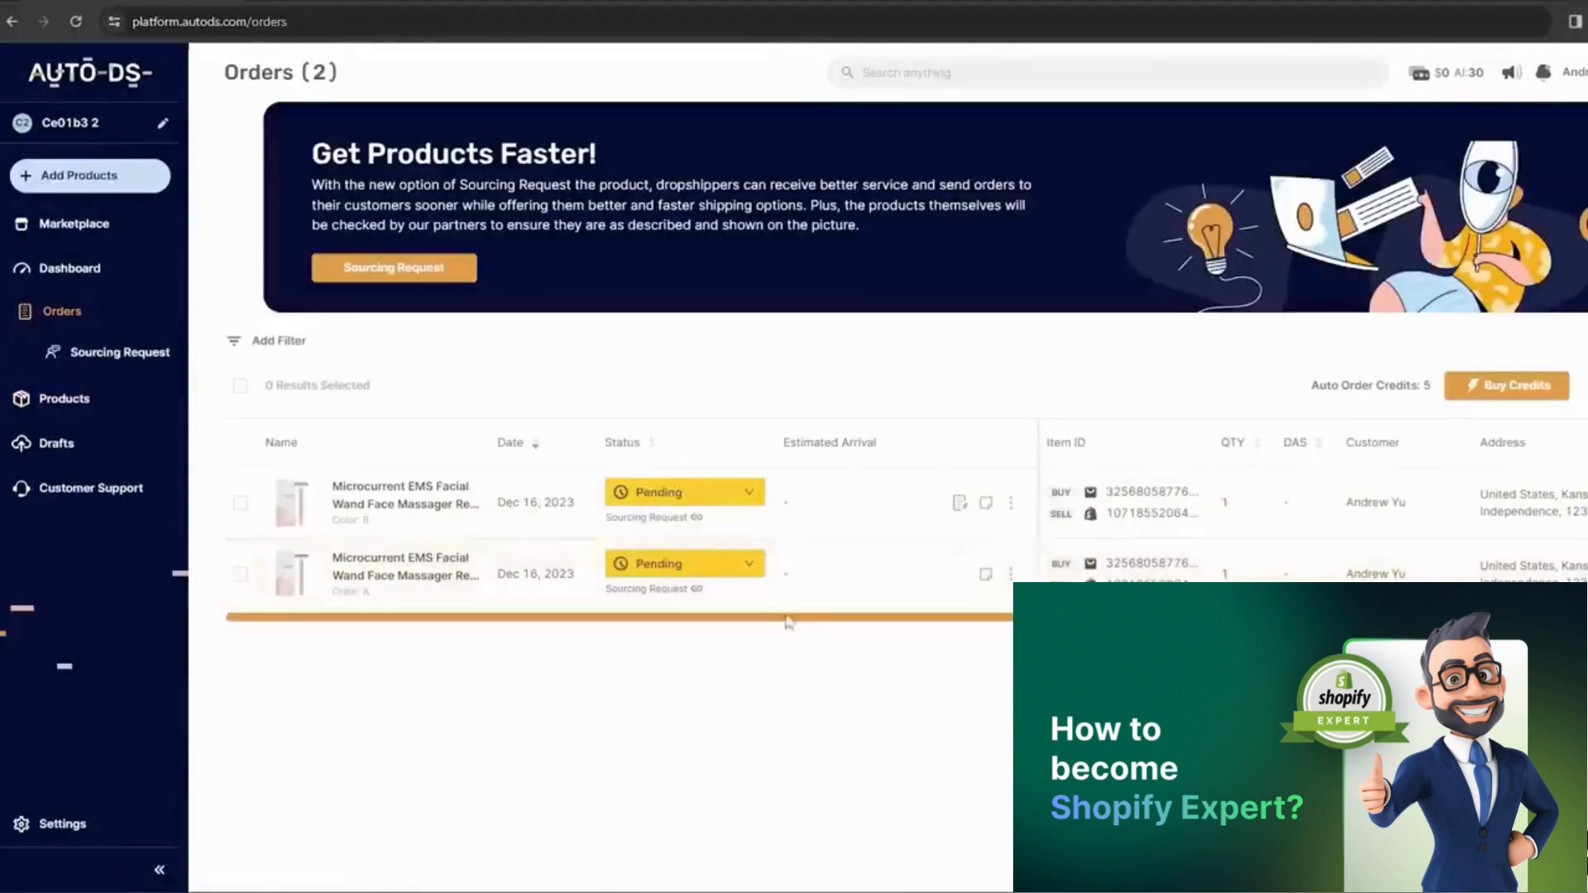
click(752, 497)
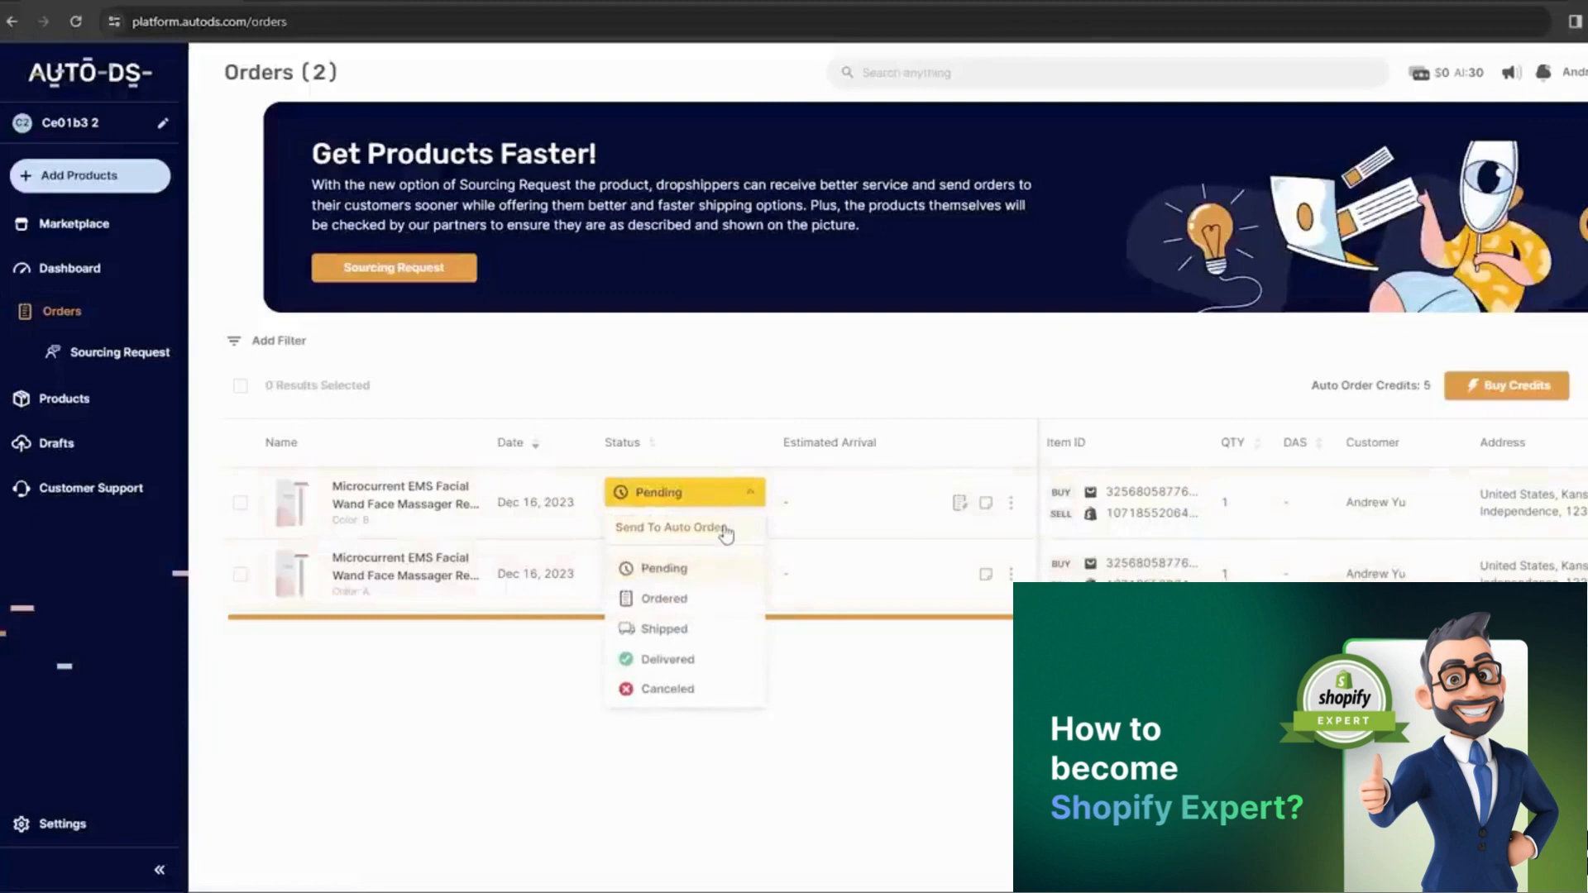
click(725, 531)
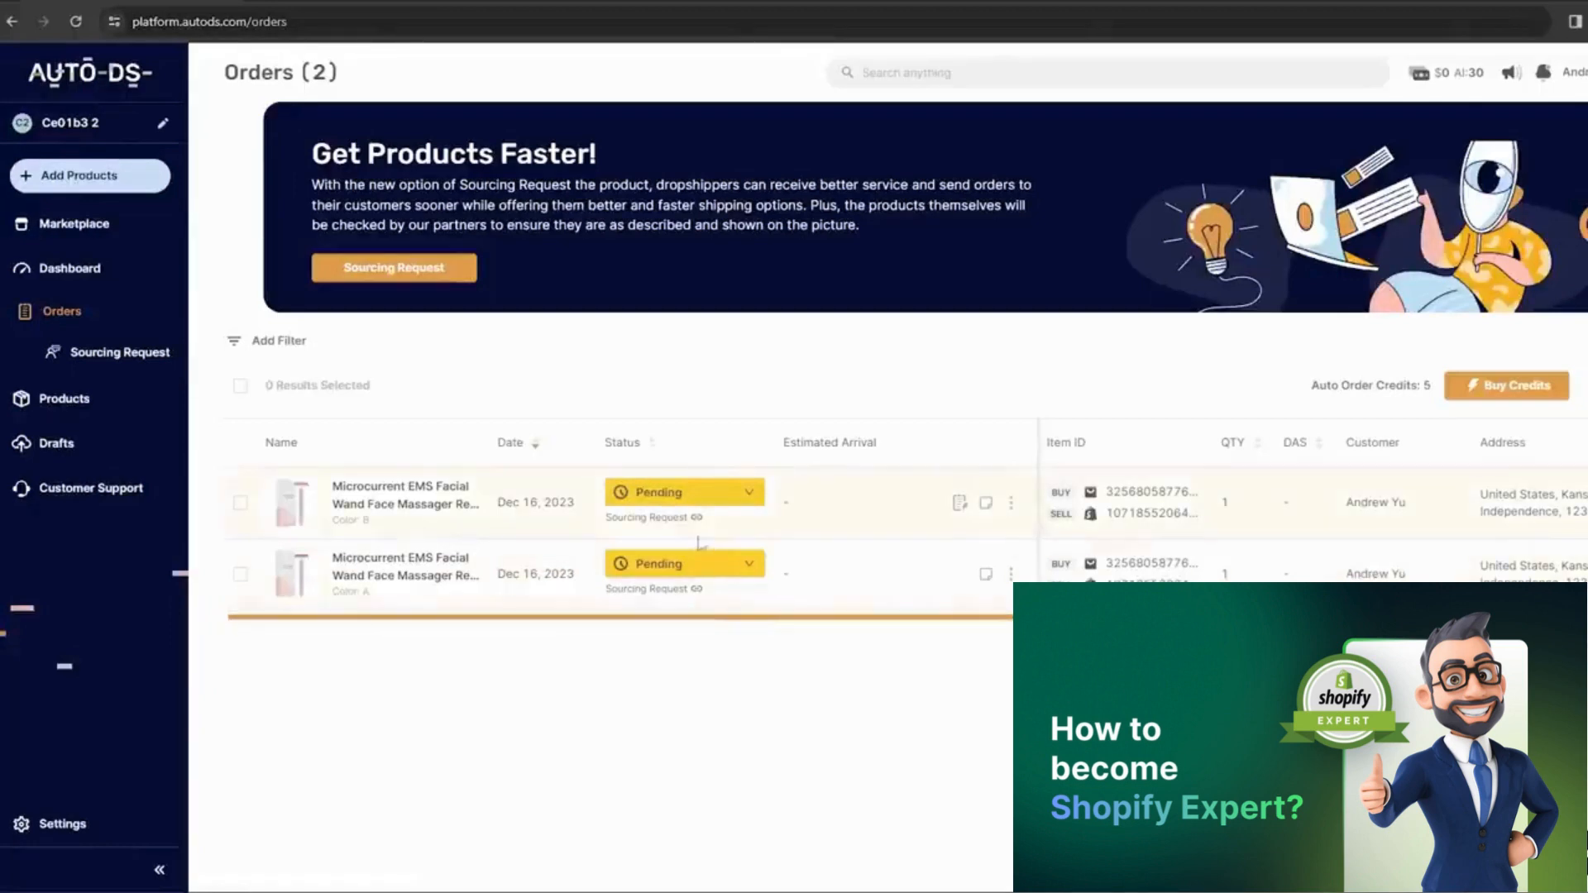
click(649, 519)
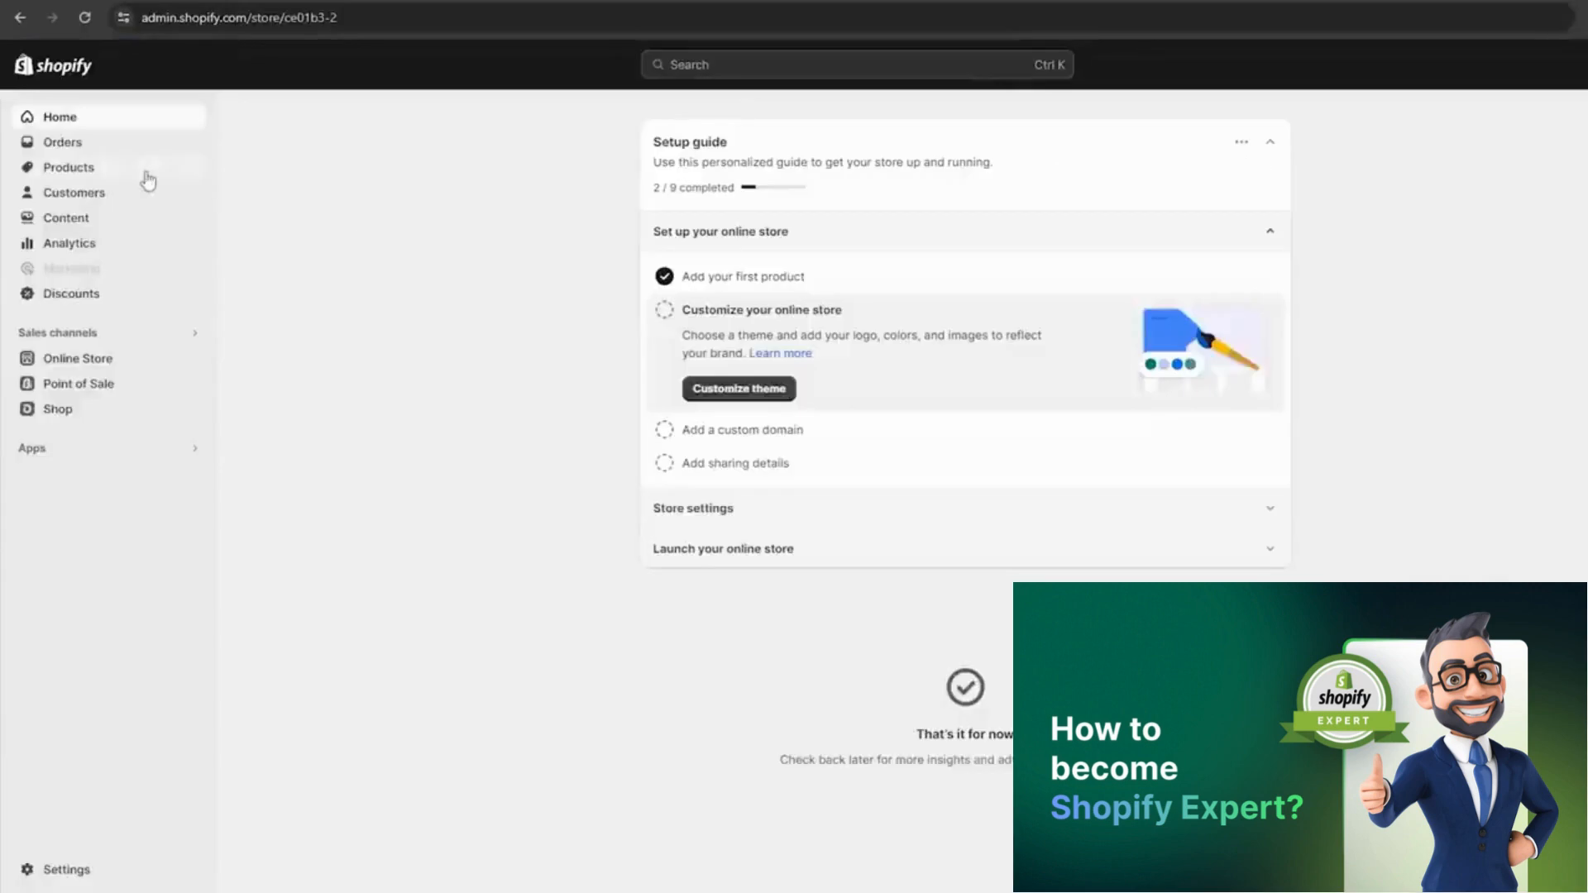
Open the EMS microcurrent facial wand product in the Shopify admin and replace its title with "Facial Wand Pro".
click(143, 170)
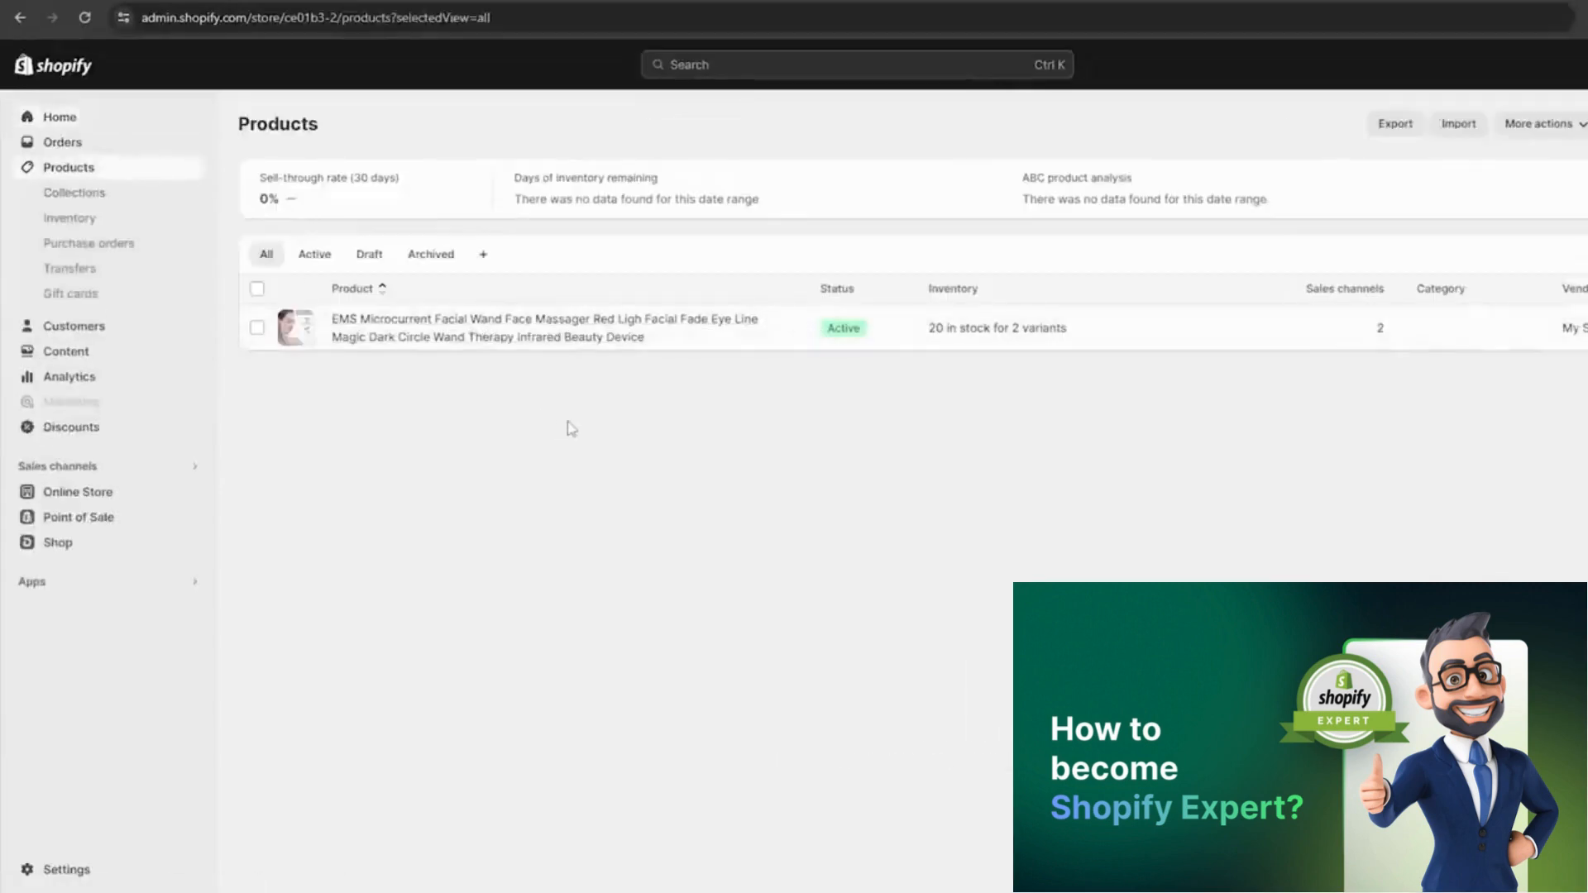
click(542, 329)
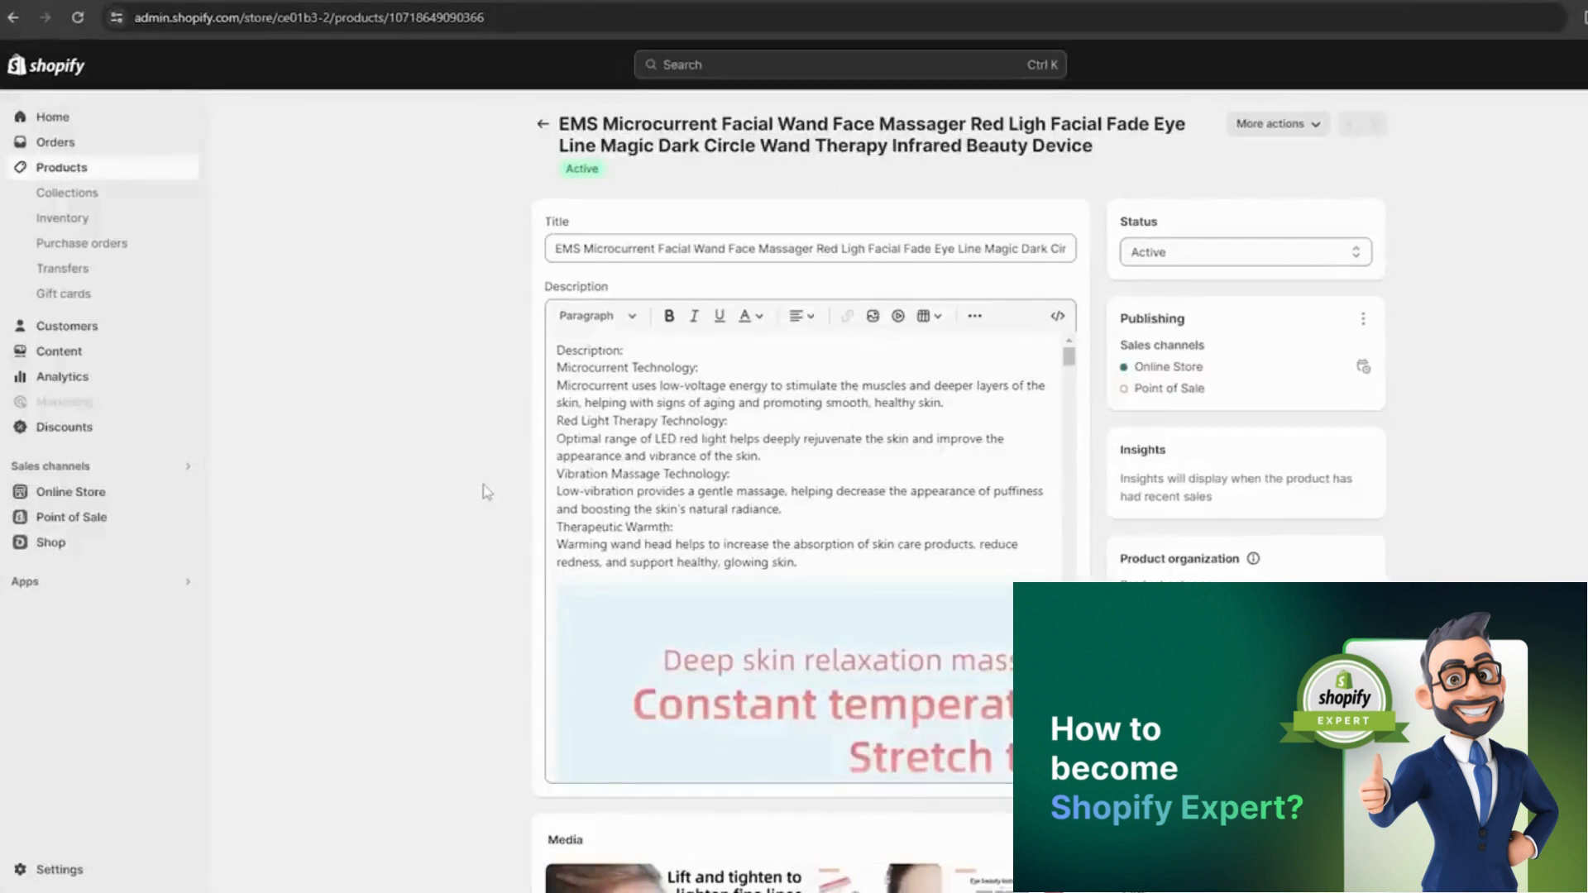
triple_click(616, 249)
key(BackSpace)
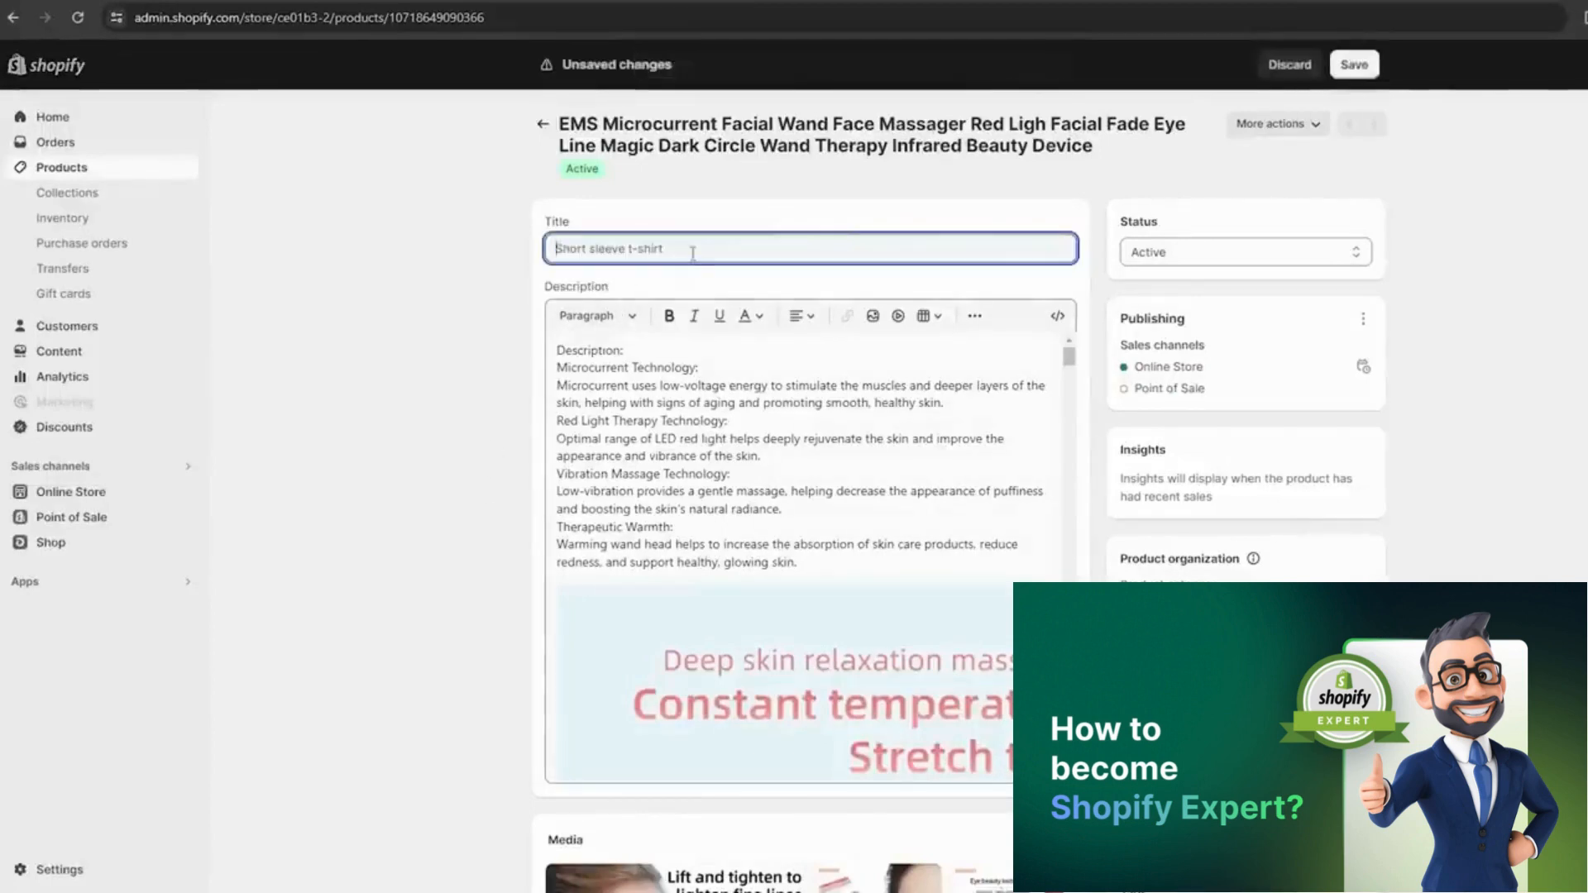
scroll(489, 355, down, 4)
scroll(490, 382, up, 4)
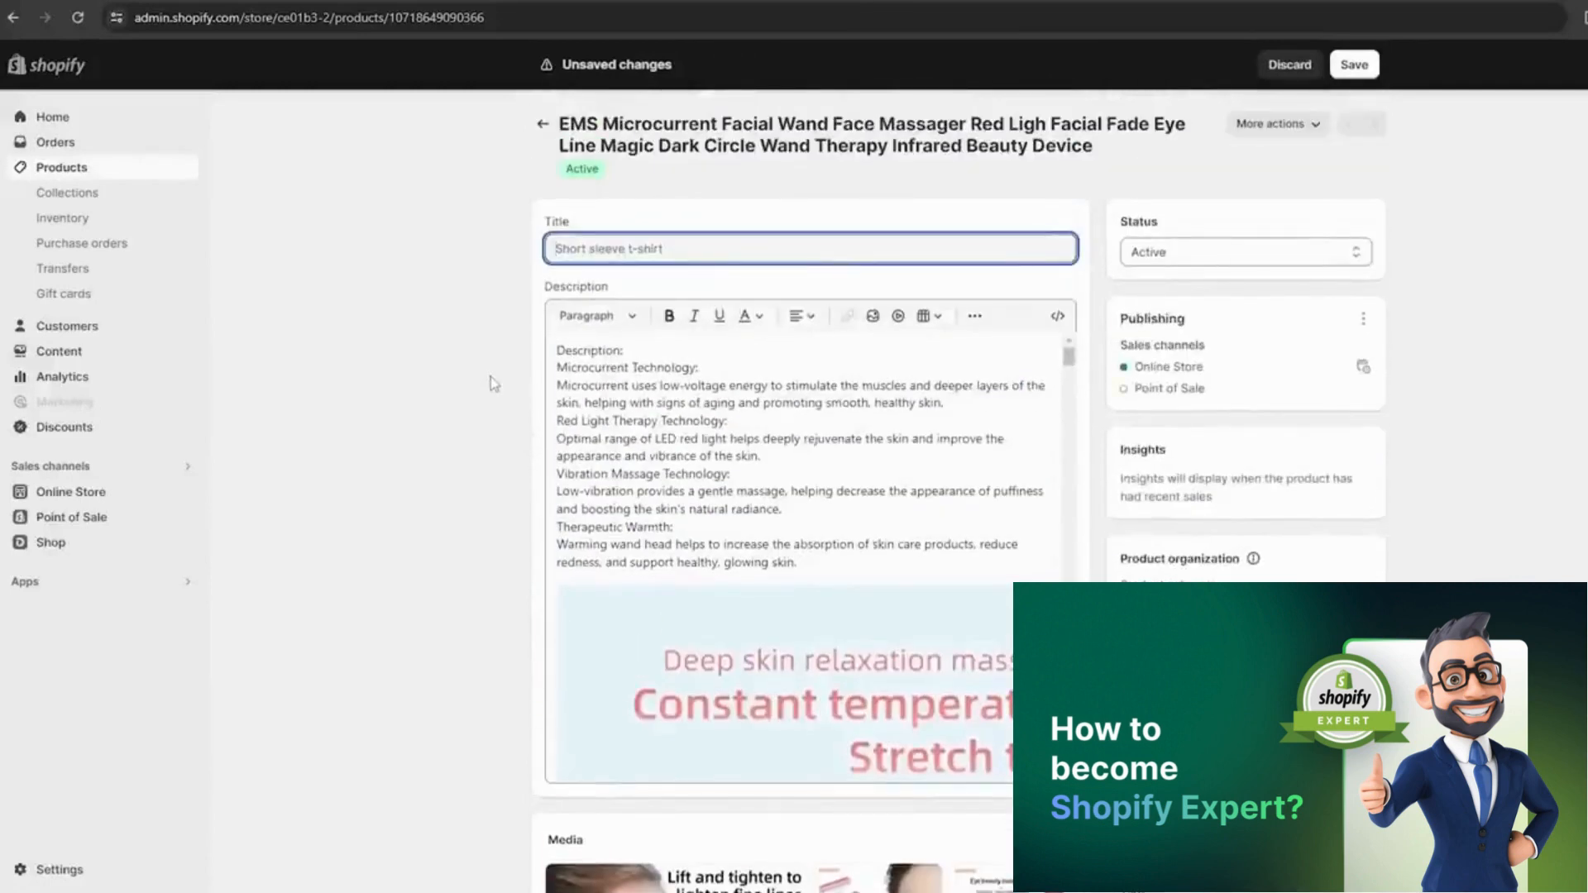
text(Facial Wand Pro)
click(490, 376)
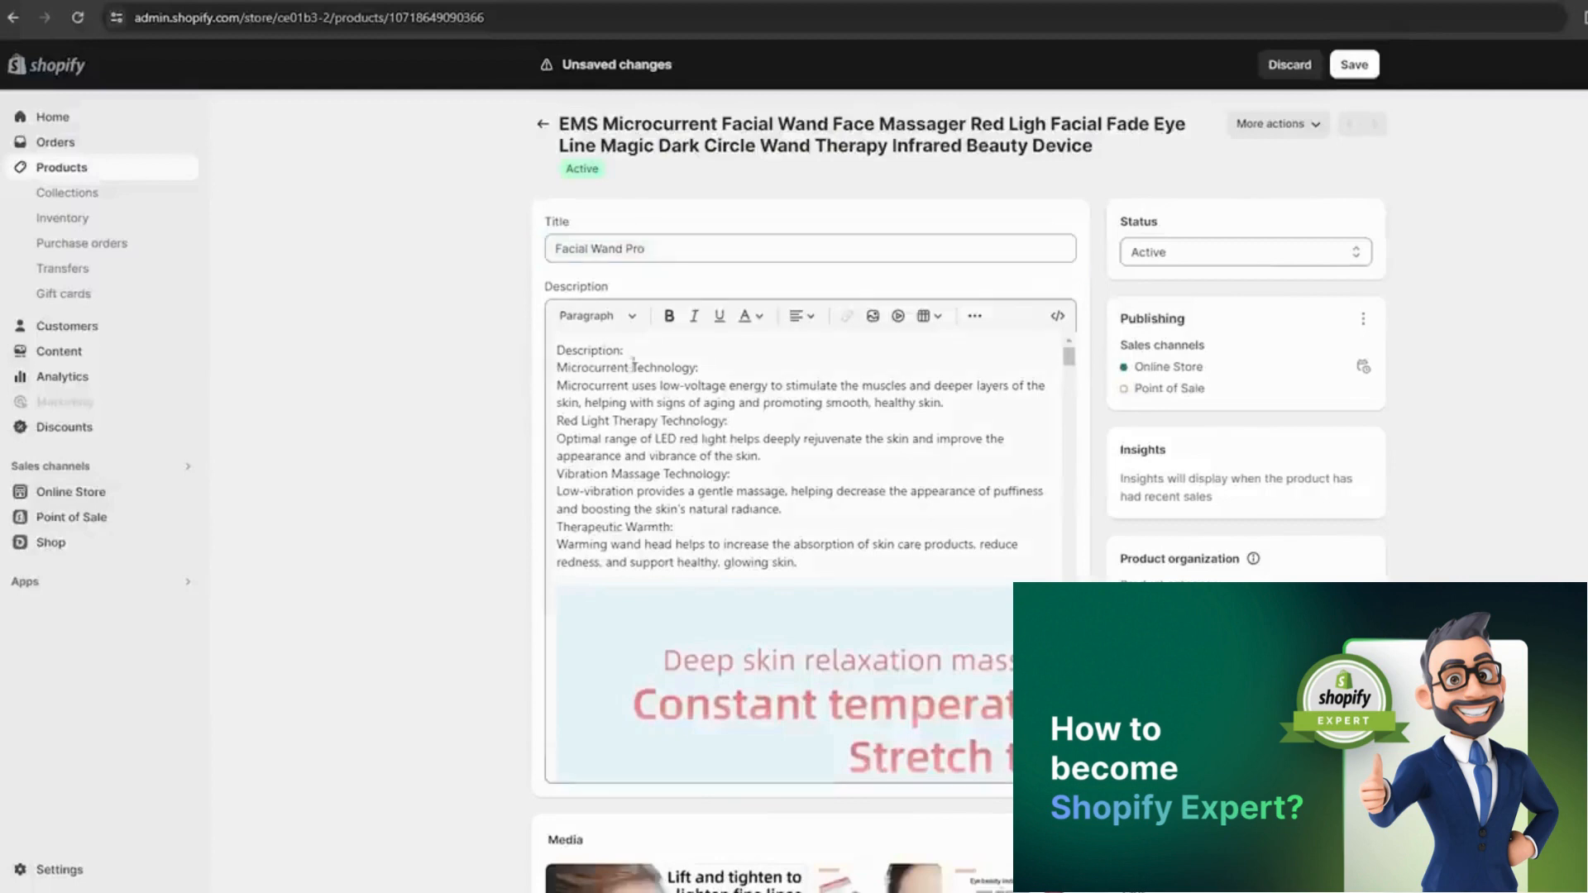
Delete the "Description:" and "Microcurrent Technology:" heading lines from the start of the product description.
click(820, 545)
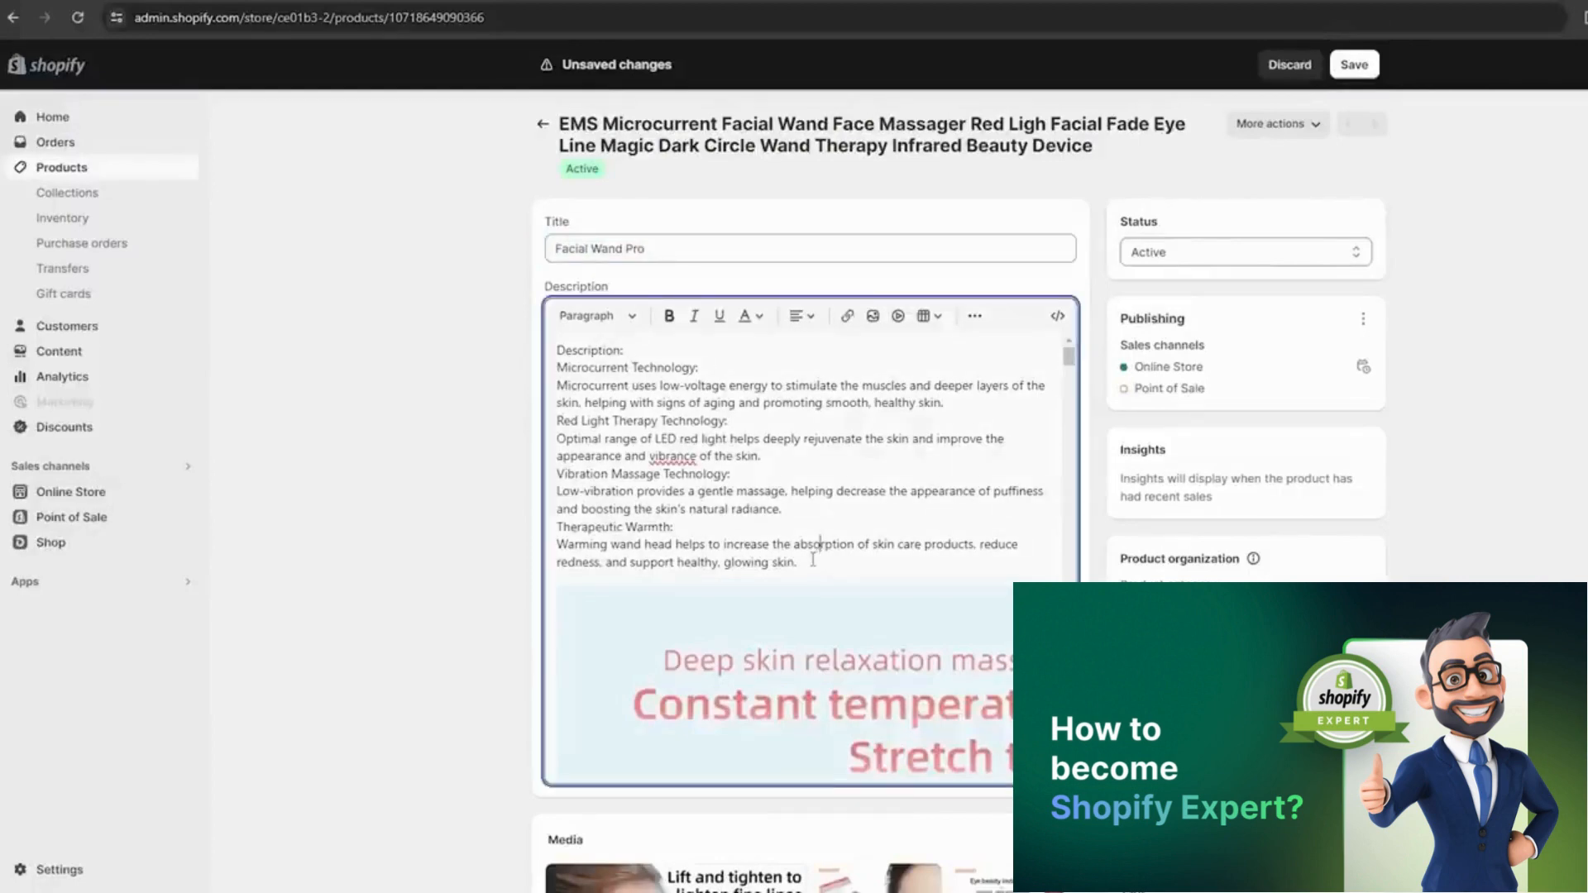
drag(813, 562, 544, 348)
click(600, 403)
key(BackSpace)
drag(712, 367, 553, 354)
key(BackSpace)
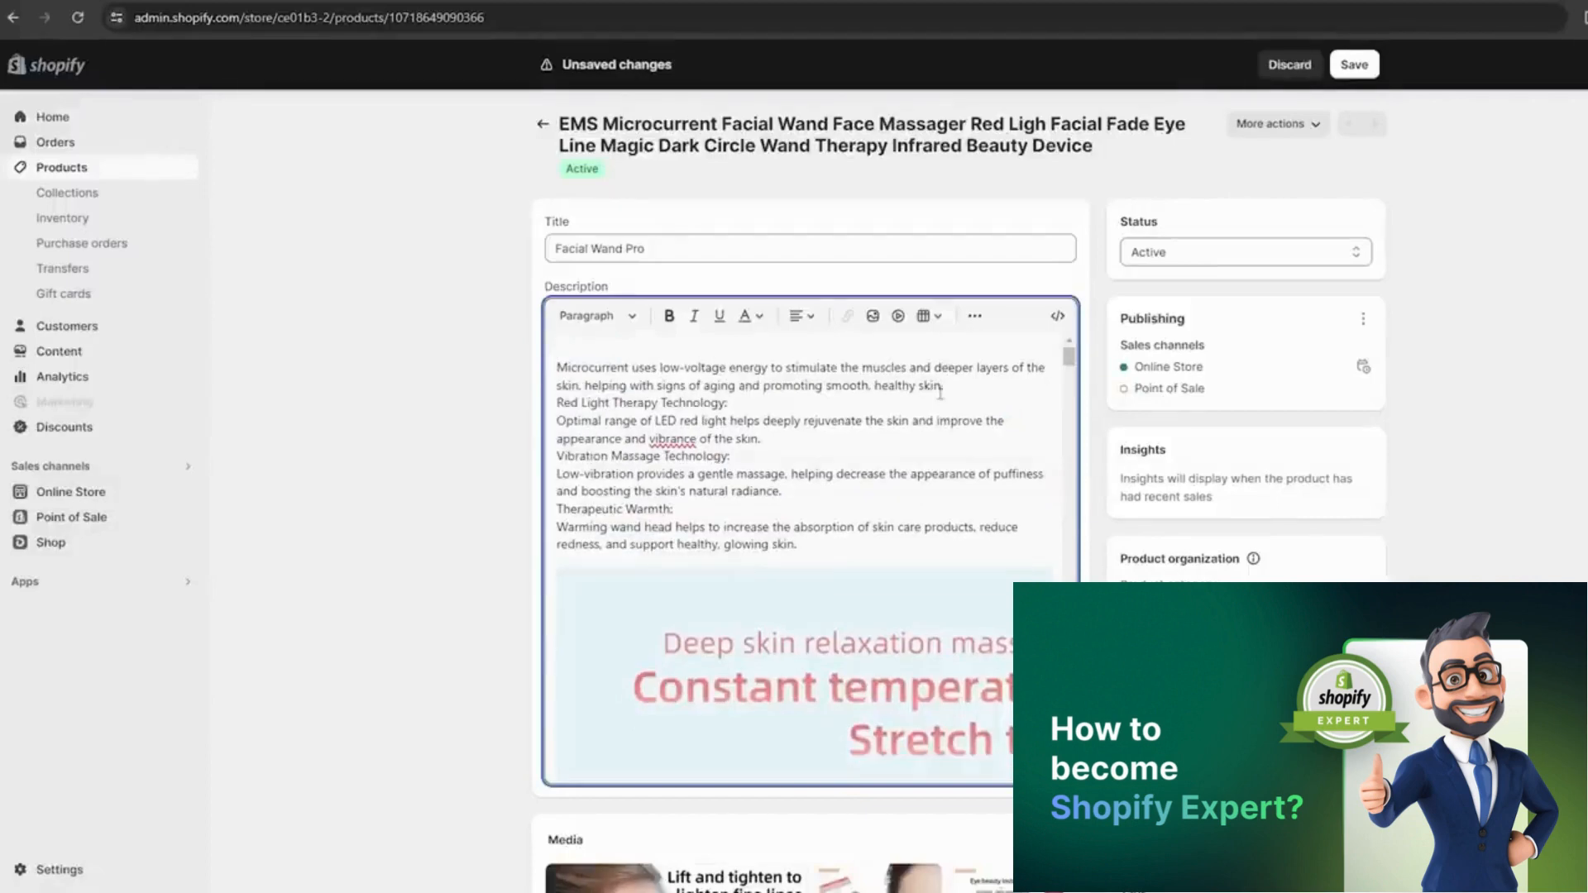
Copy the microcurrent sentence from the product description and ask ChatGPT: "Can you rewrite this in a friendly manner:" followed by the quoted sentence.
mouse_move(952, 389)
mouse_down()
mouse_move(654, 385)
mouse_move(556, 367)
mouse_up()
key(ctrl+c)
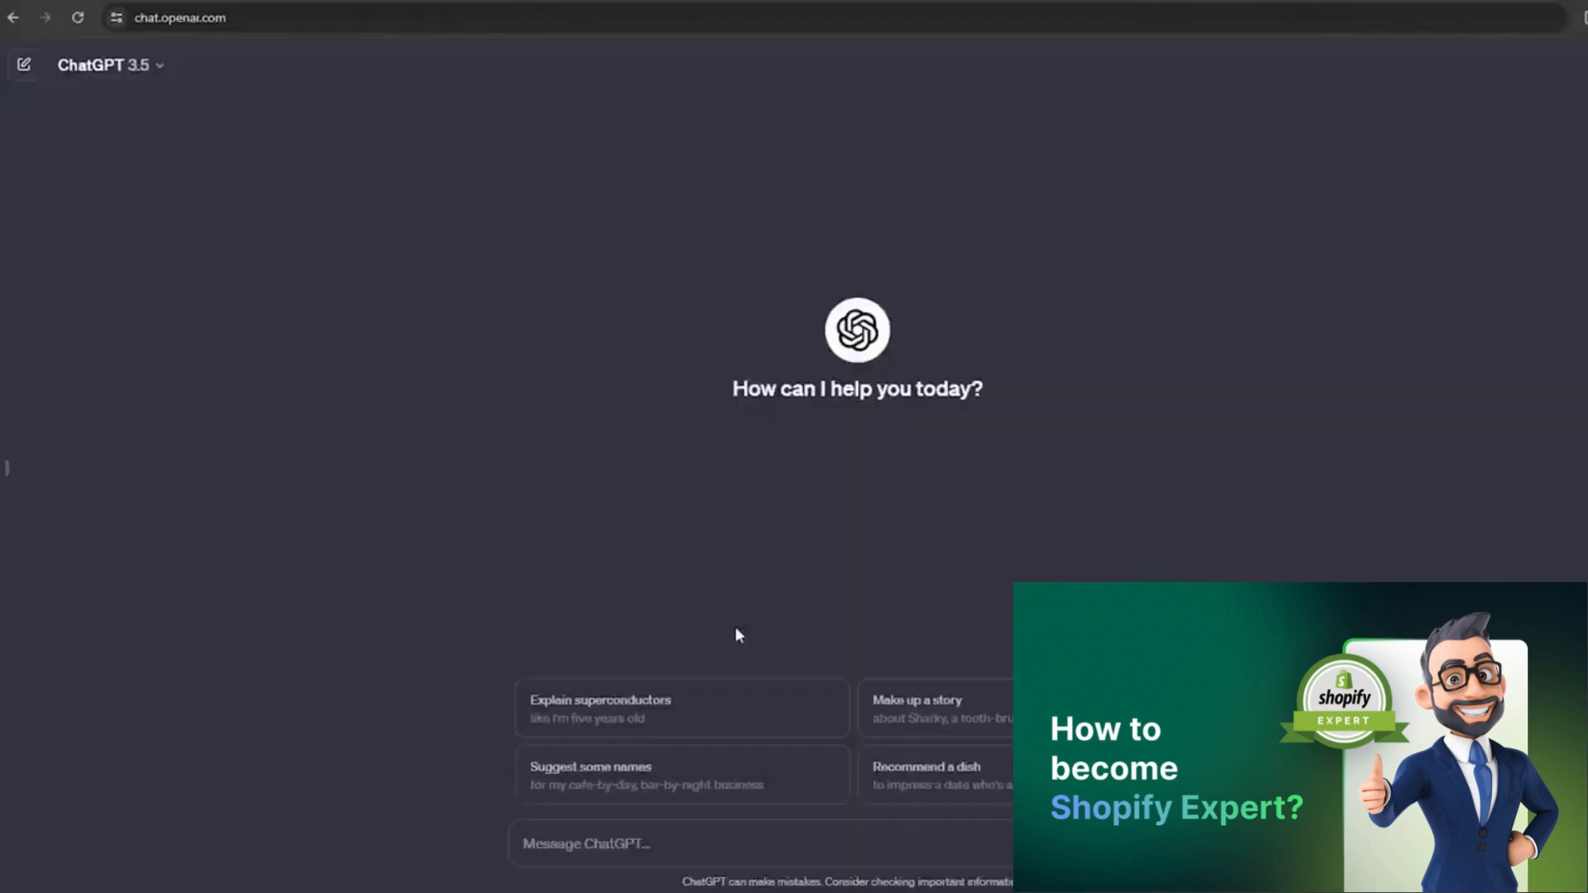
text(He)
key(BackSpace)
key(BackSpace)
text(Can you rewrite this in a friendly manner: ")
key(ctrl+v)
text(")
key(Return)
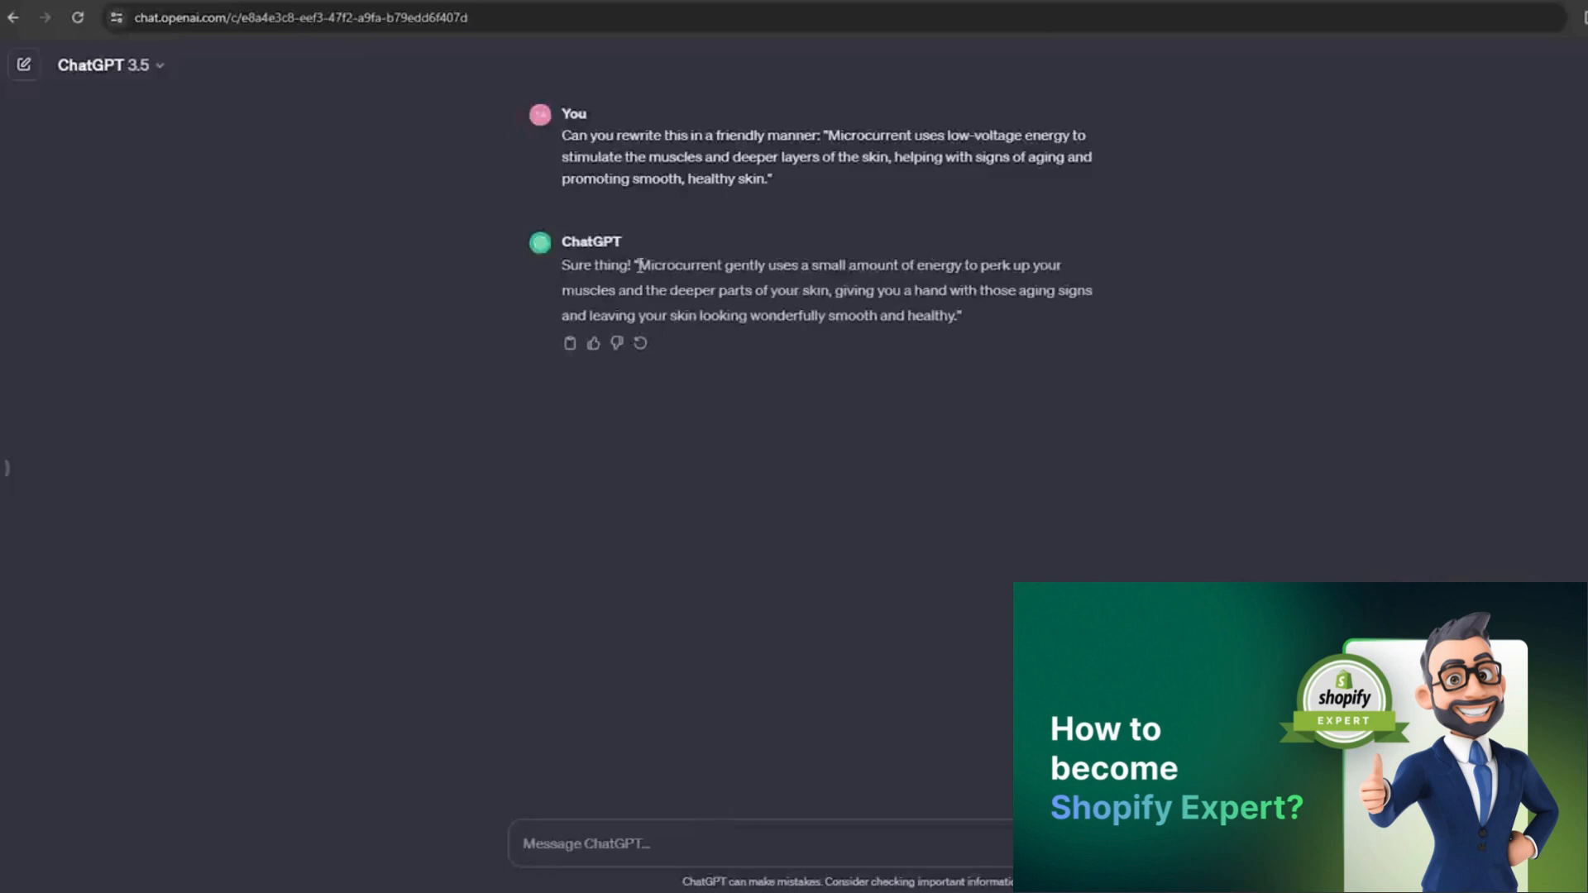
Replace all the text above the images in the Shopify product description with ChatGPT's rewritten microcurrent sentence.
drag(639, 266, 942, 315)
key(ctrl+c)
click(373, 2)
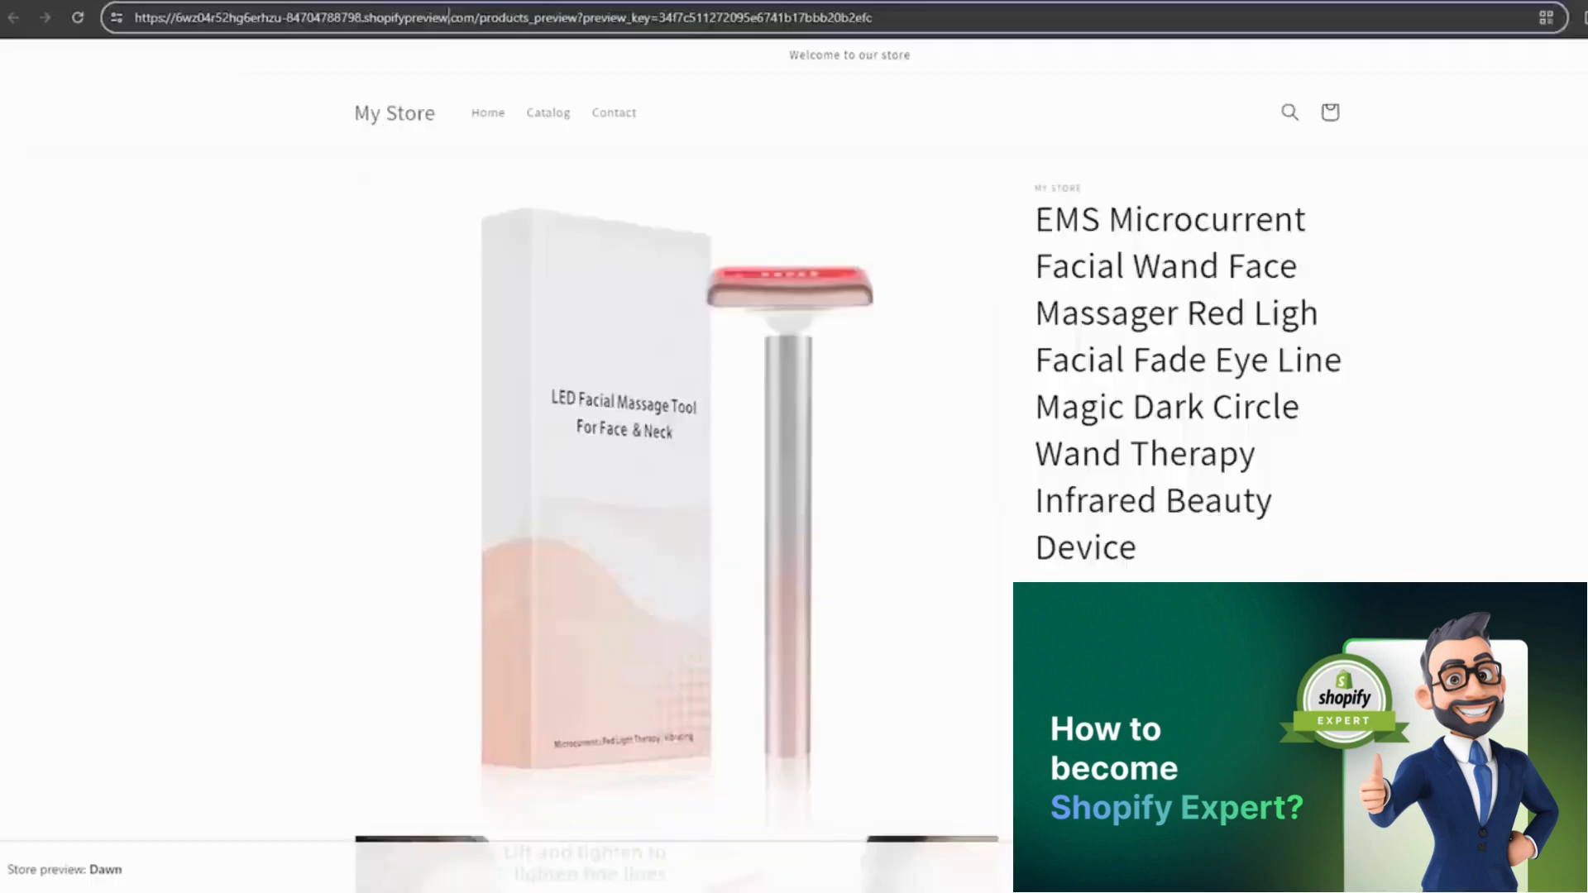
click(280, 2)
key(Down)
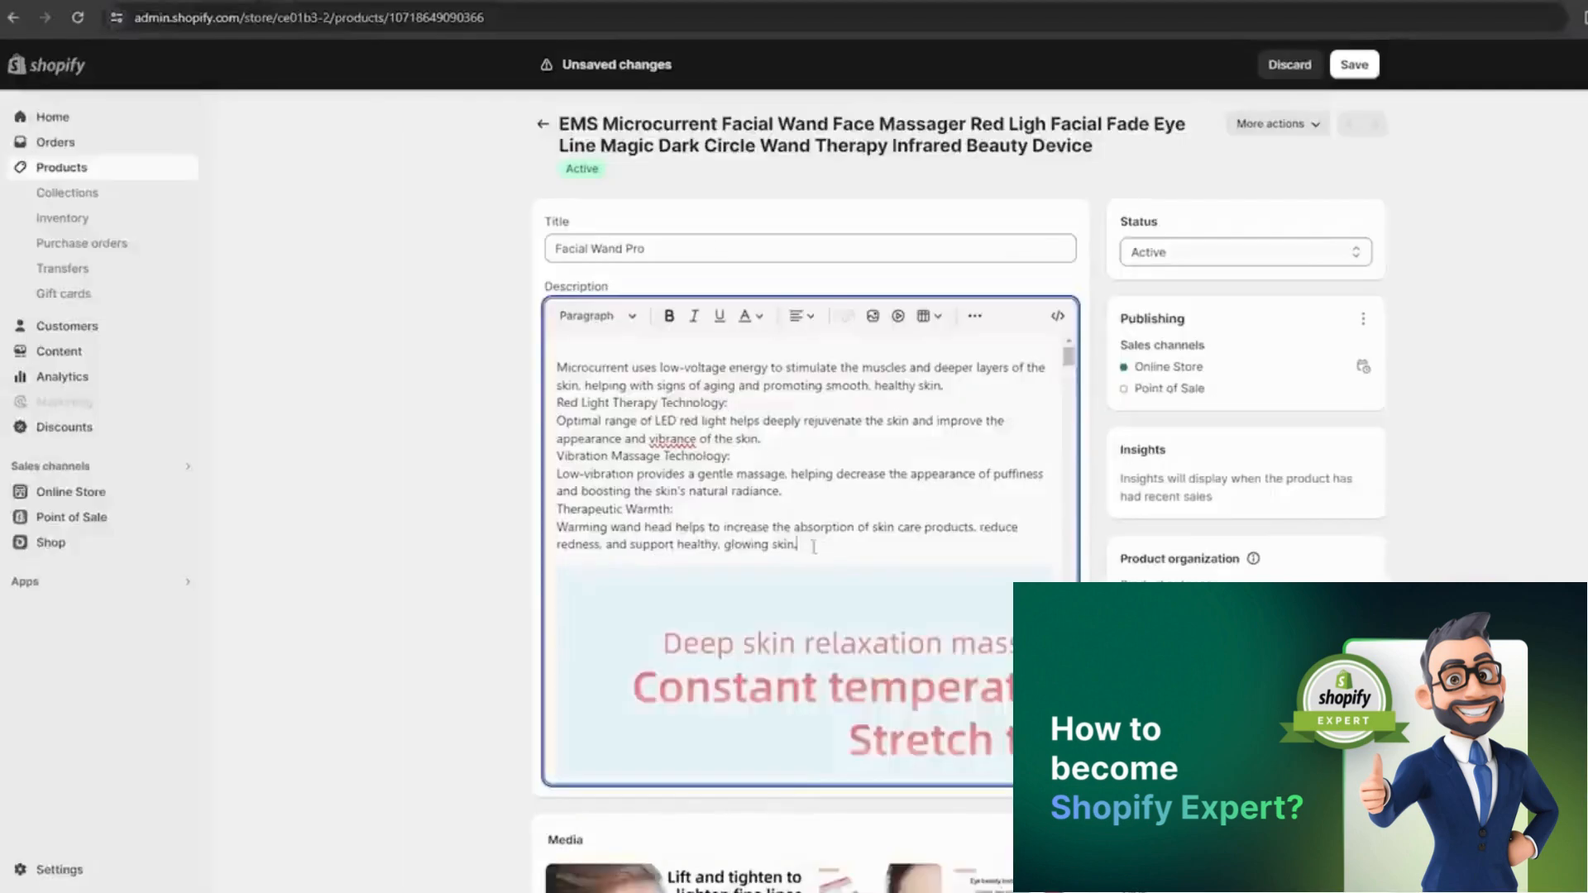
drag(814, 547, 558, 357)
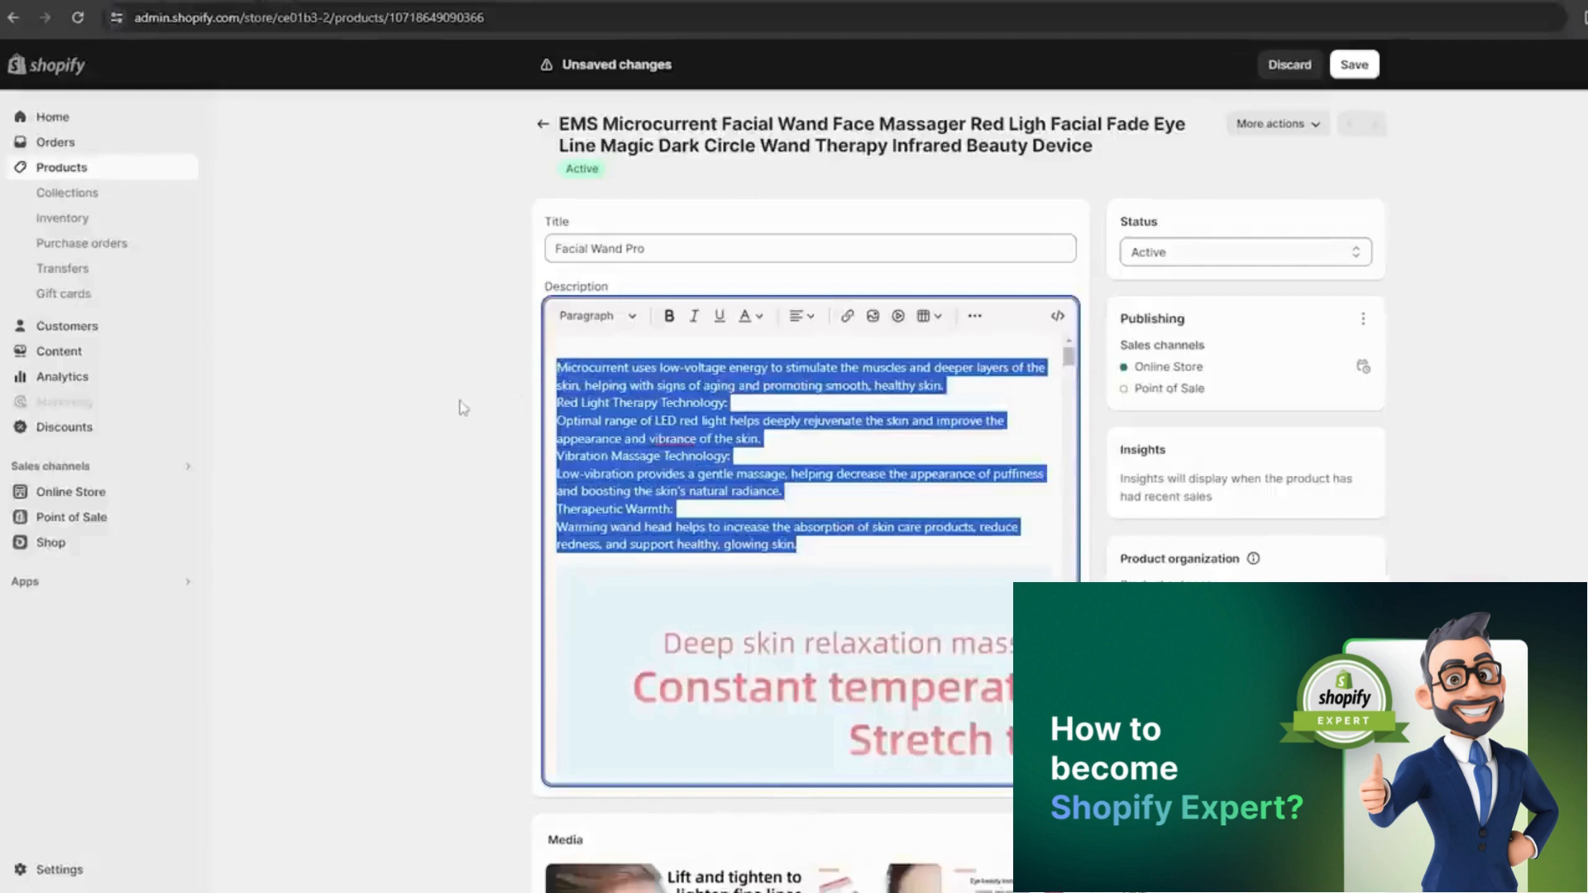
key(ctrl+v)
click(494, 386)
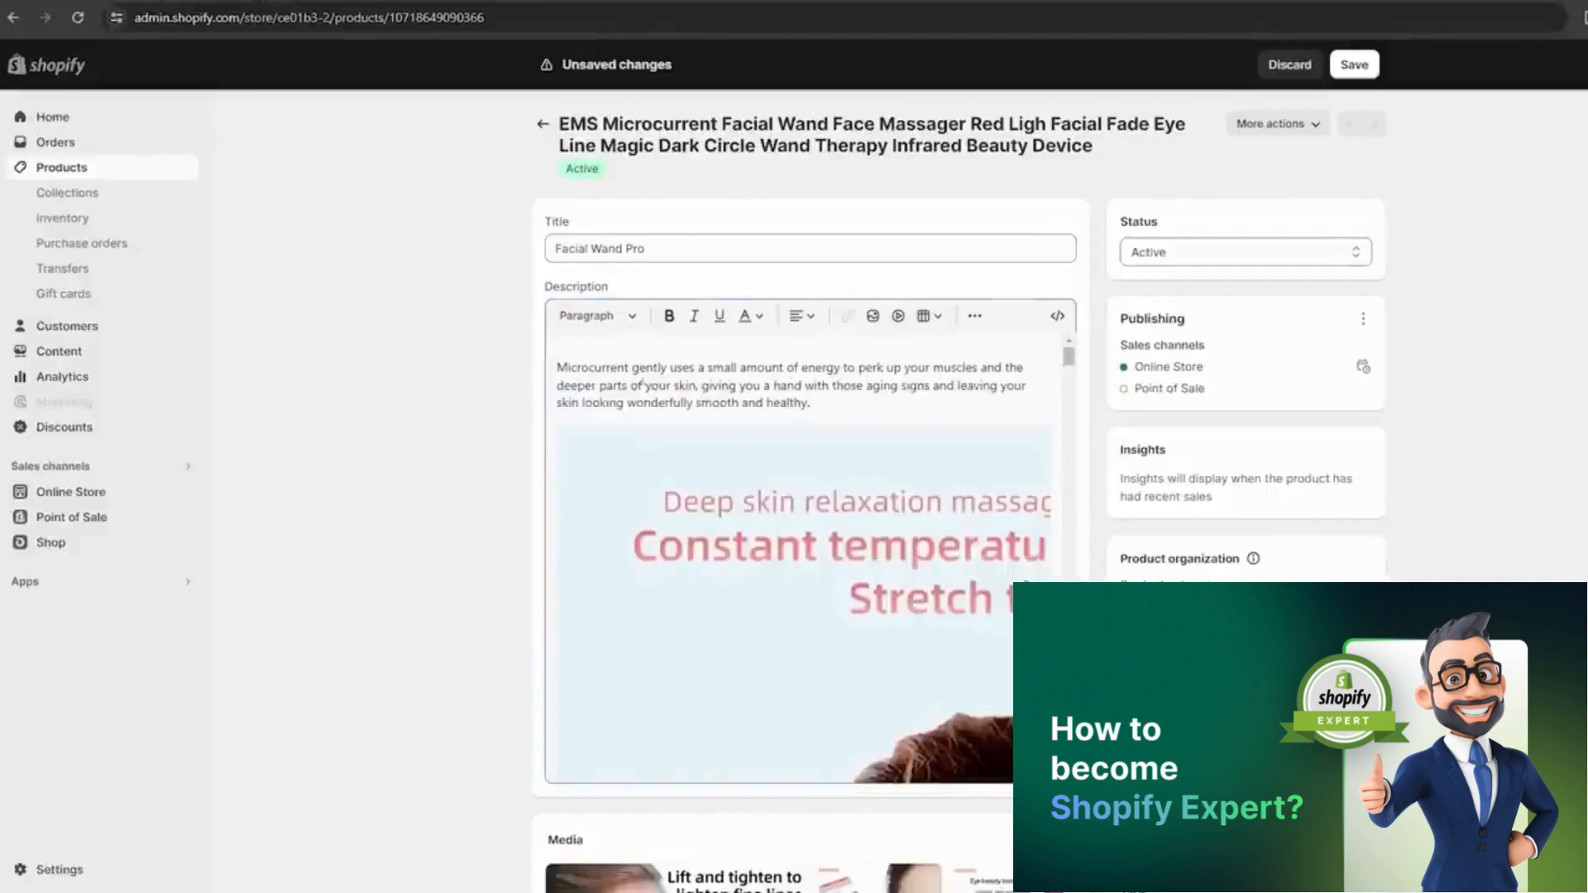
drag(582, 369, 778, 388)
click(735, 403)
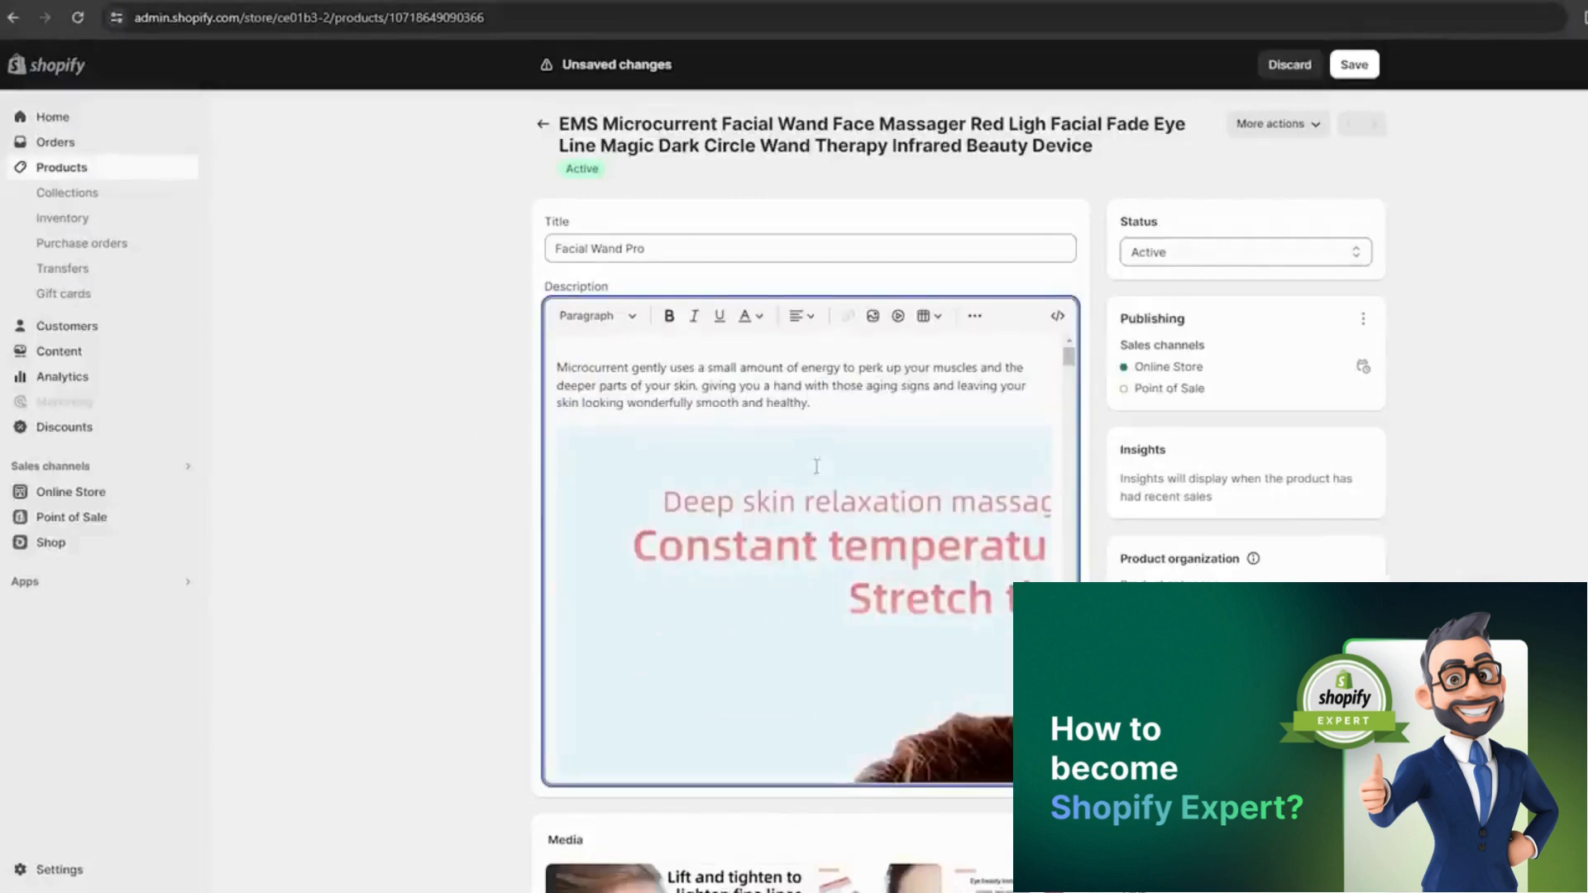
Preview the Facial Wand Pro product page in the store and examine its description and images down to the footer.
scroll(817, 467, down, 3)
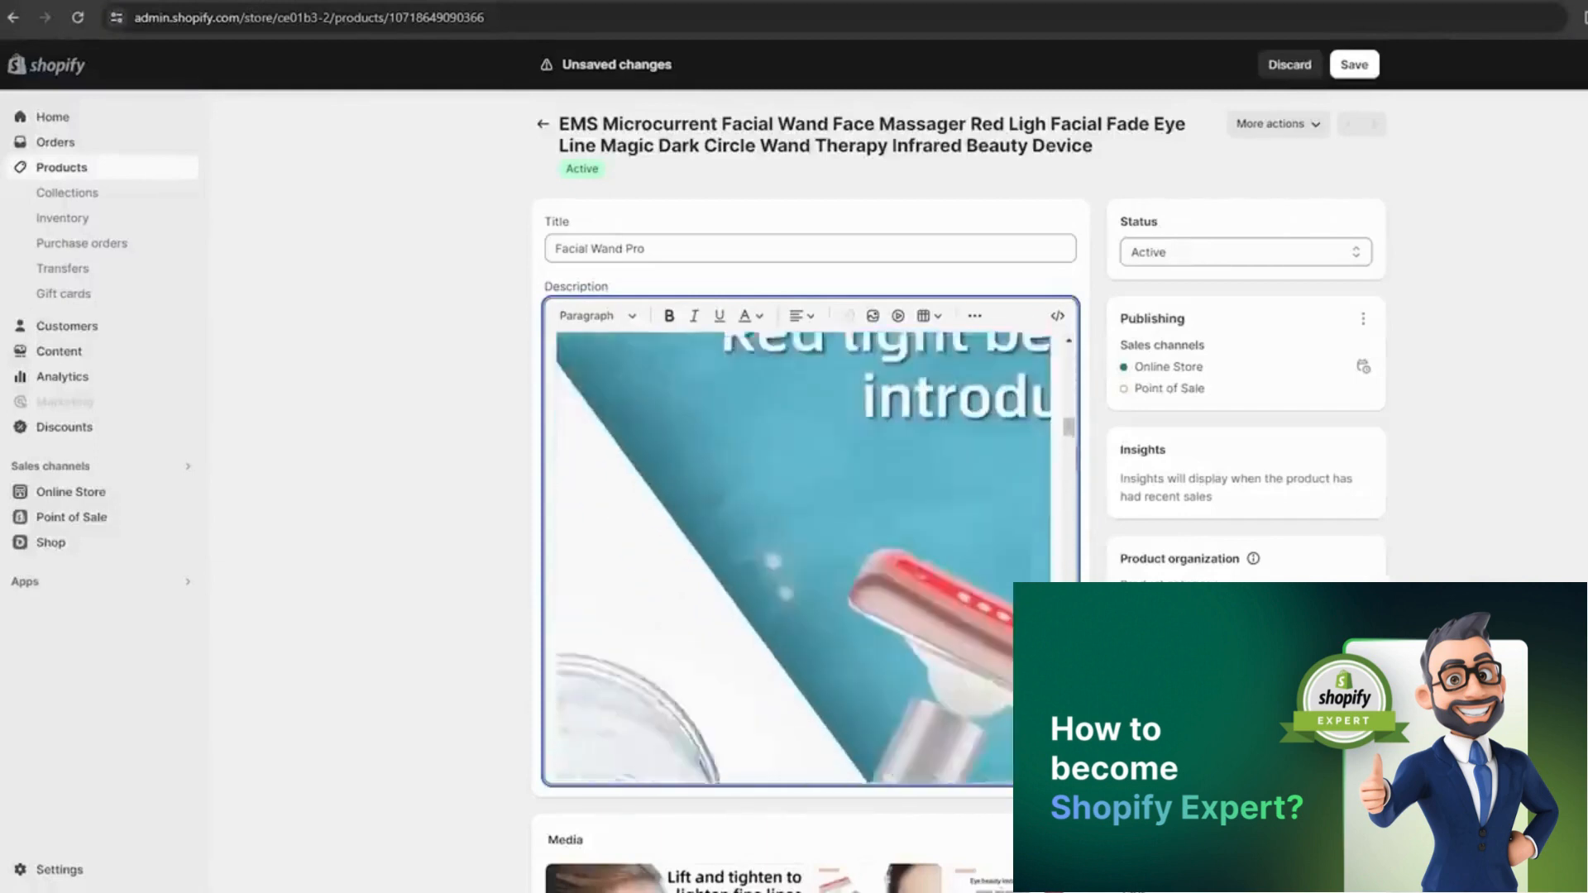
scroll(817, 467, down, 5)
click(1289, 130)
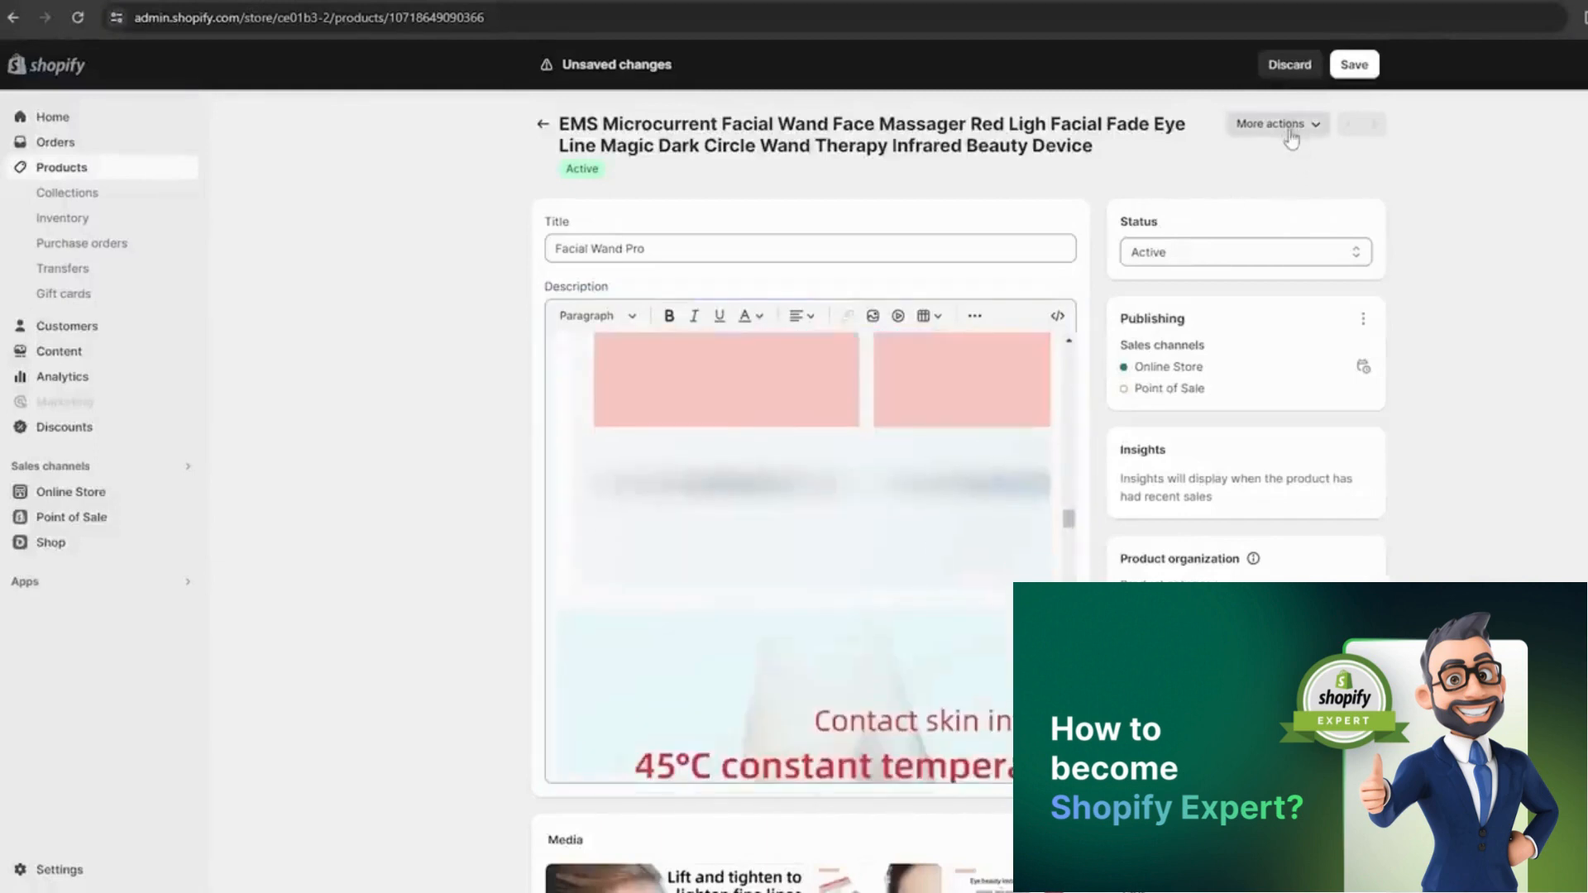
click(1274, 124)
click(1266, 230)
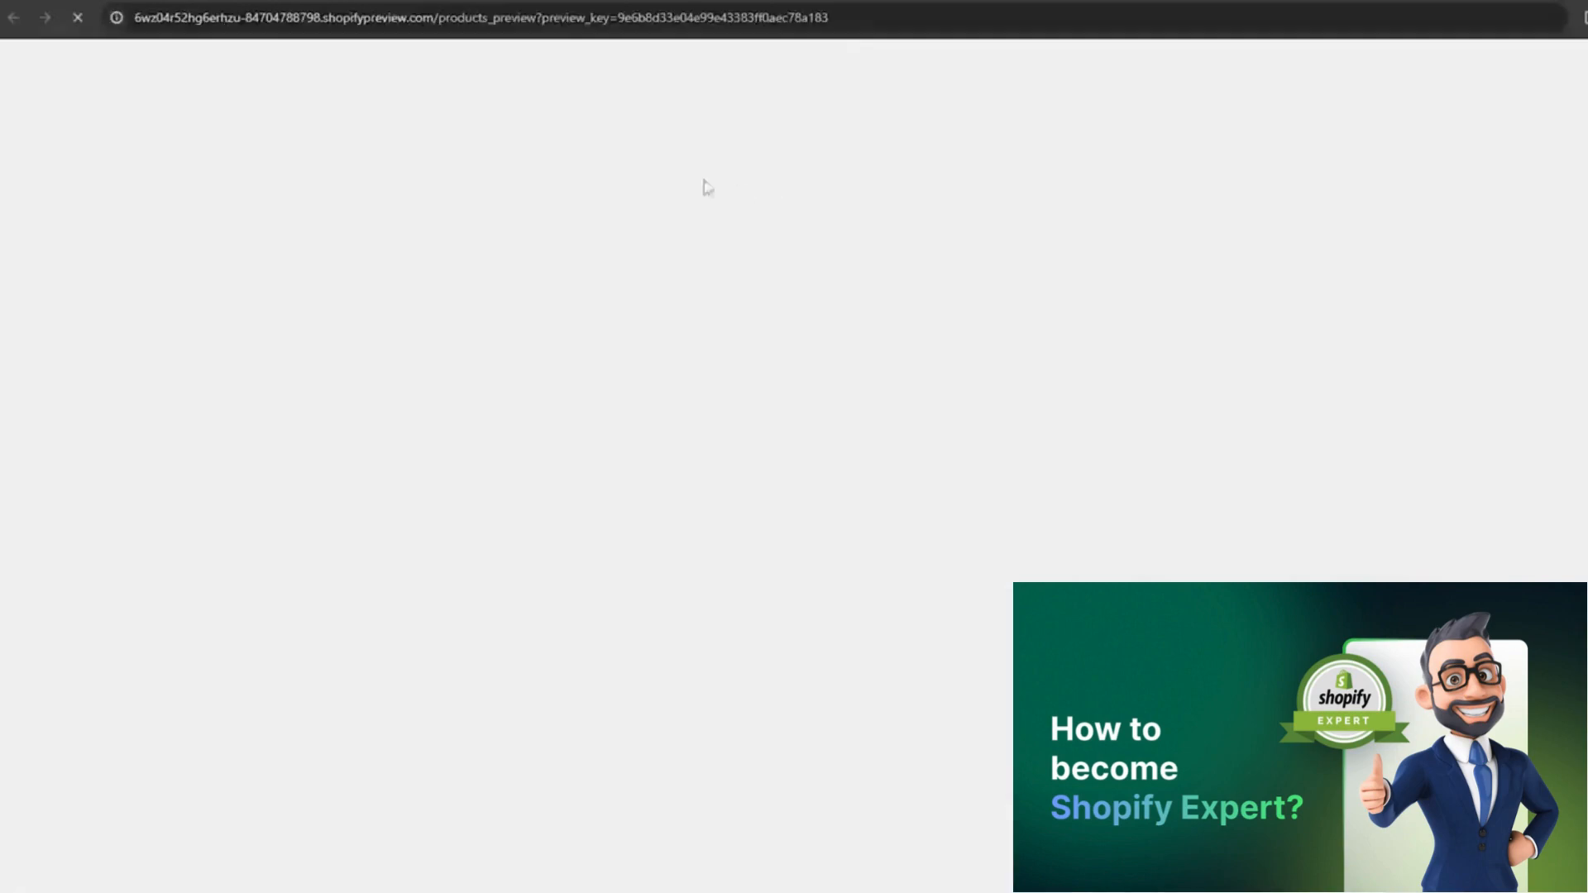
scroll(1088, 372, down, 15)
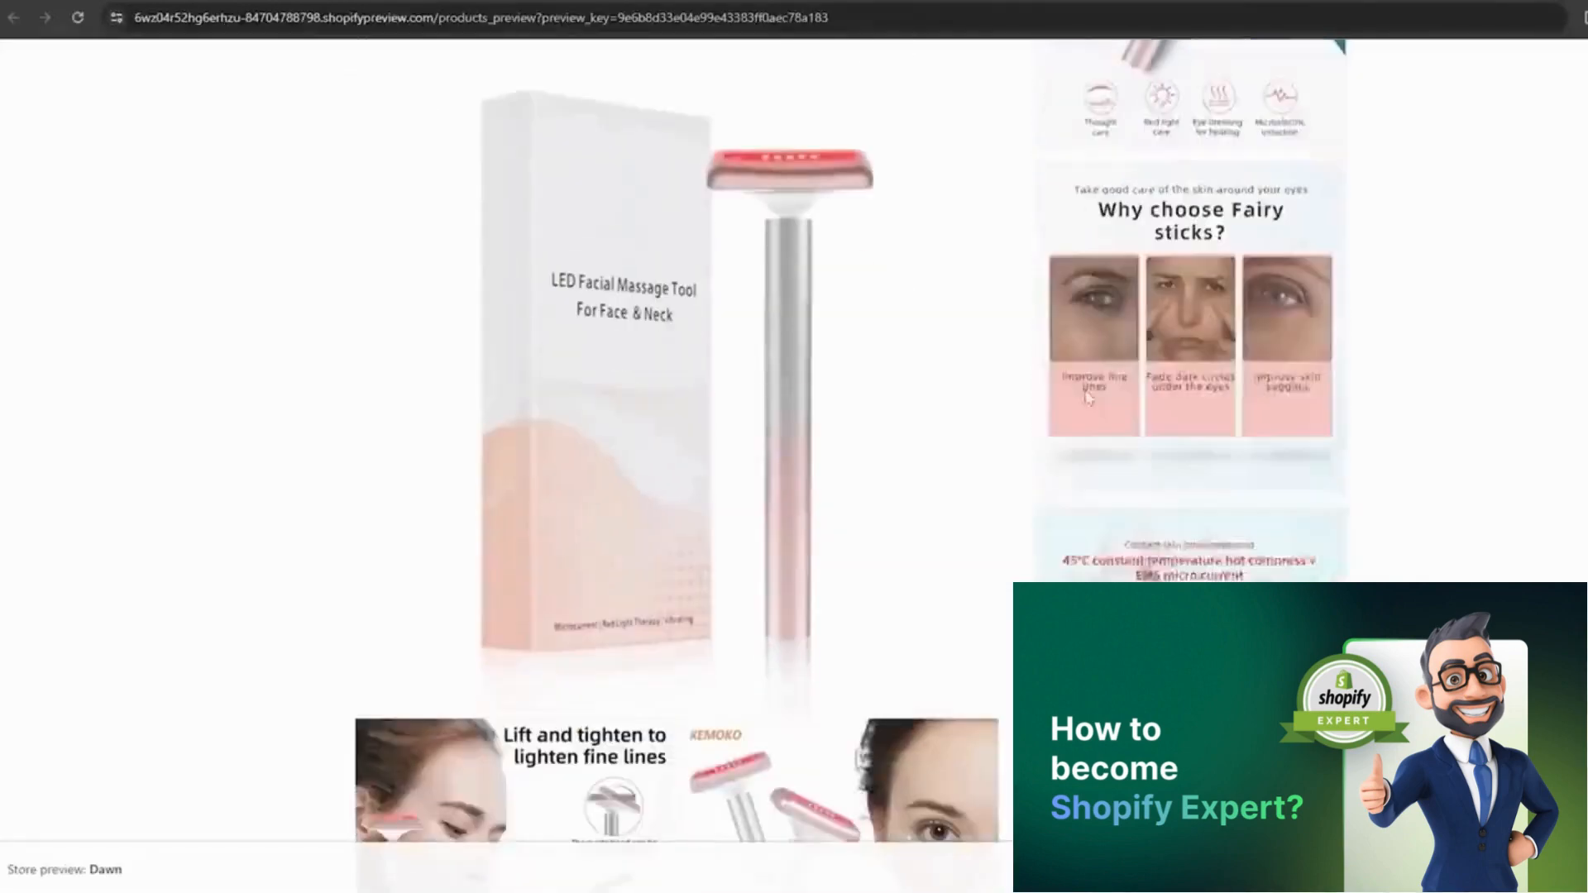
scroll(1088, 399, down, 15)
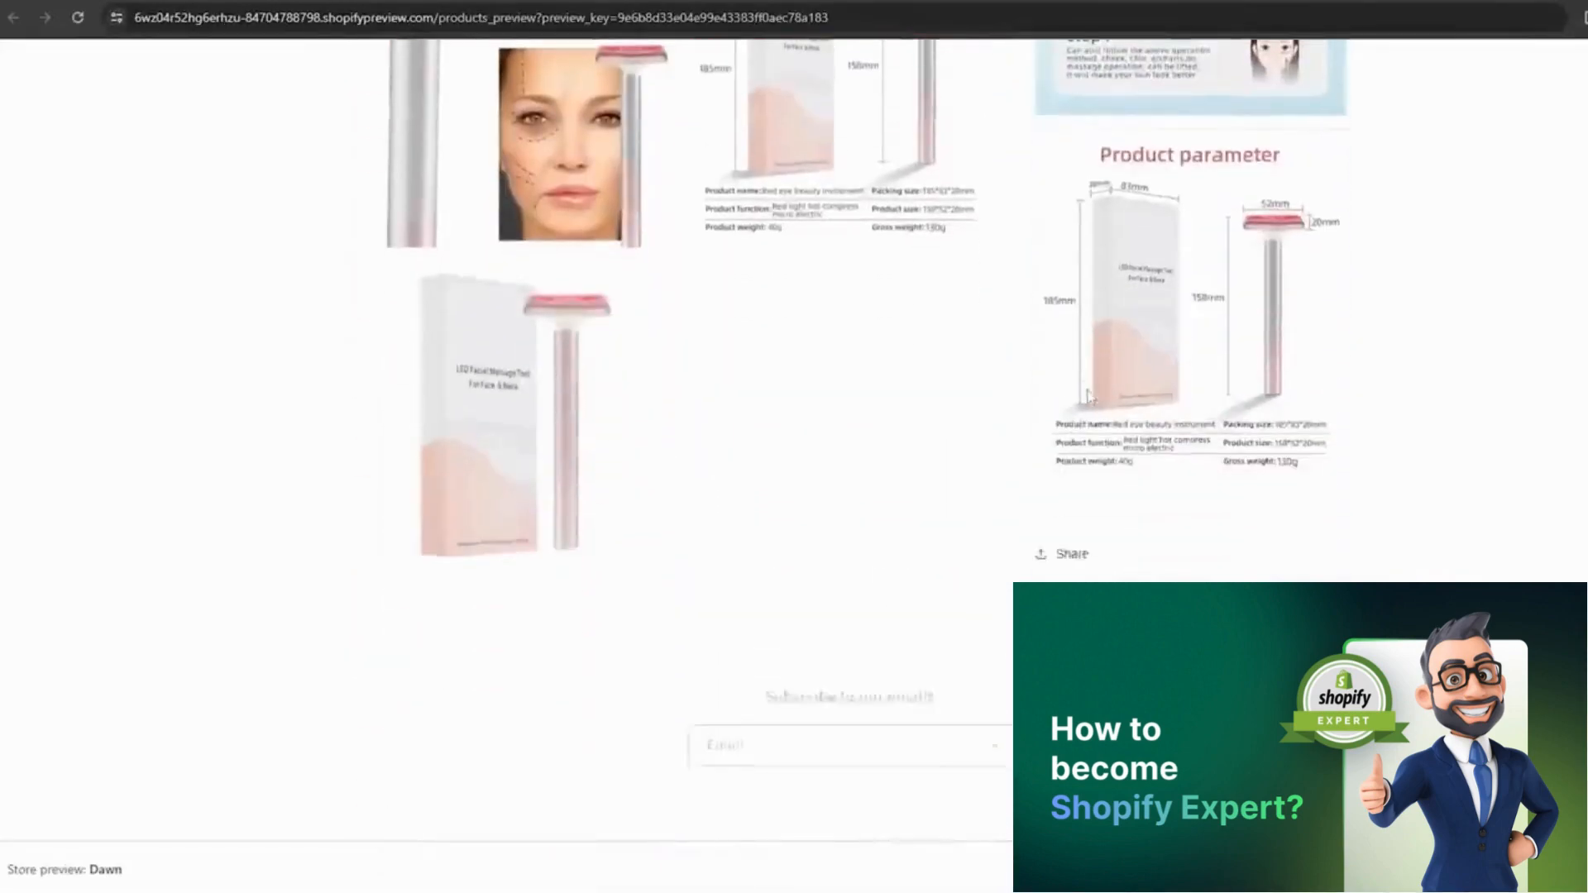
scroll(1089, 399, up, 20)
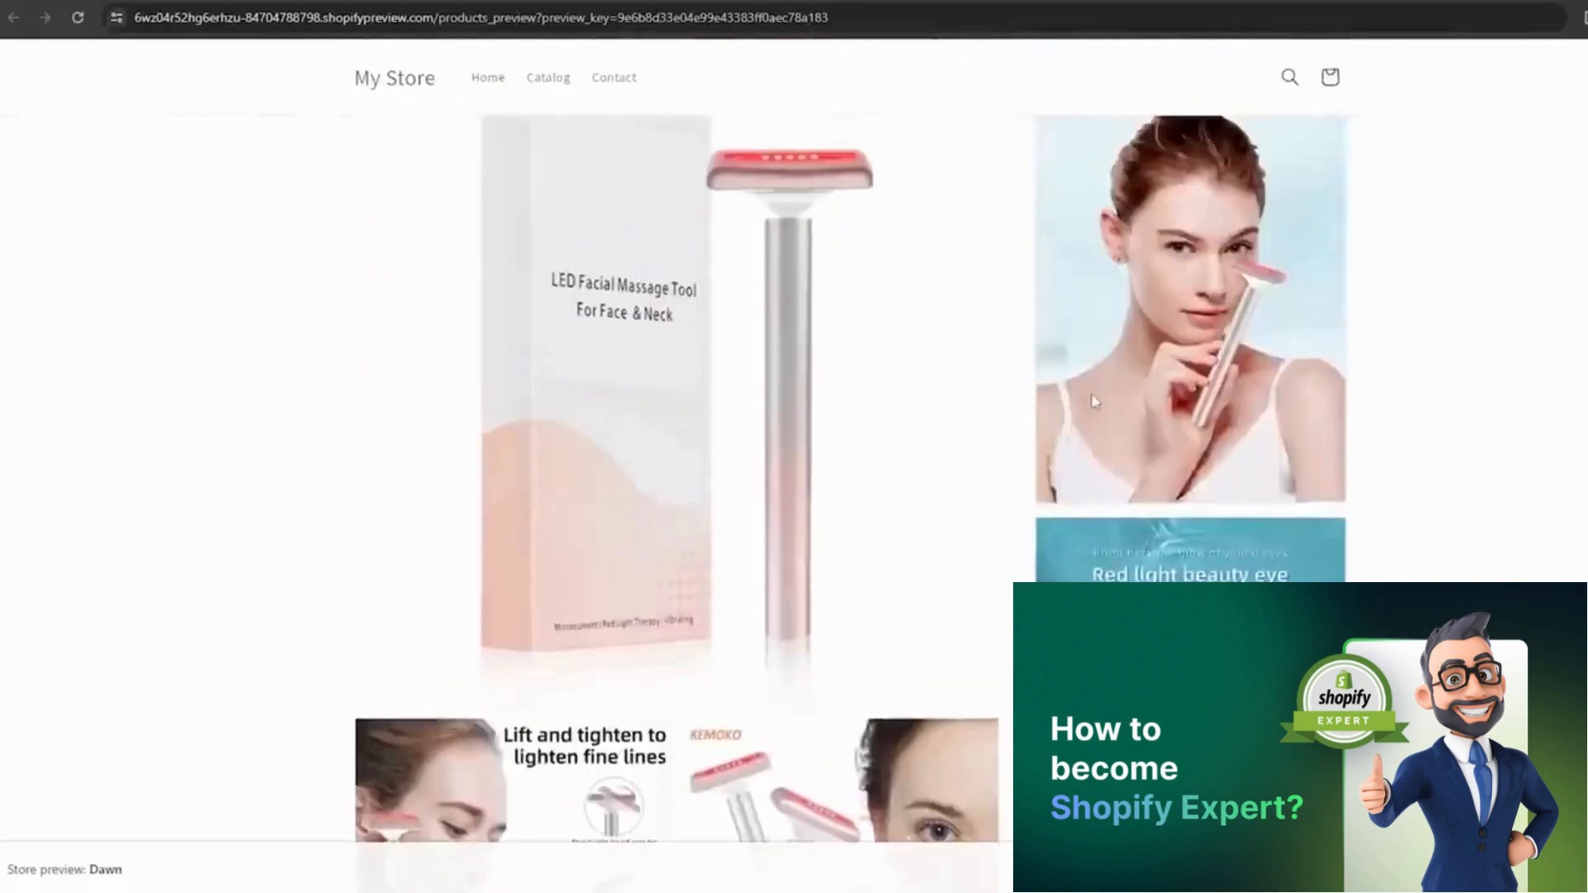
scroll(1095, 401, up, 5)
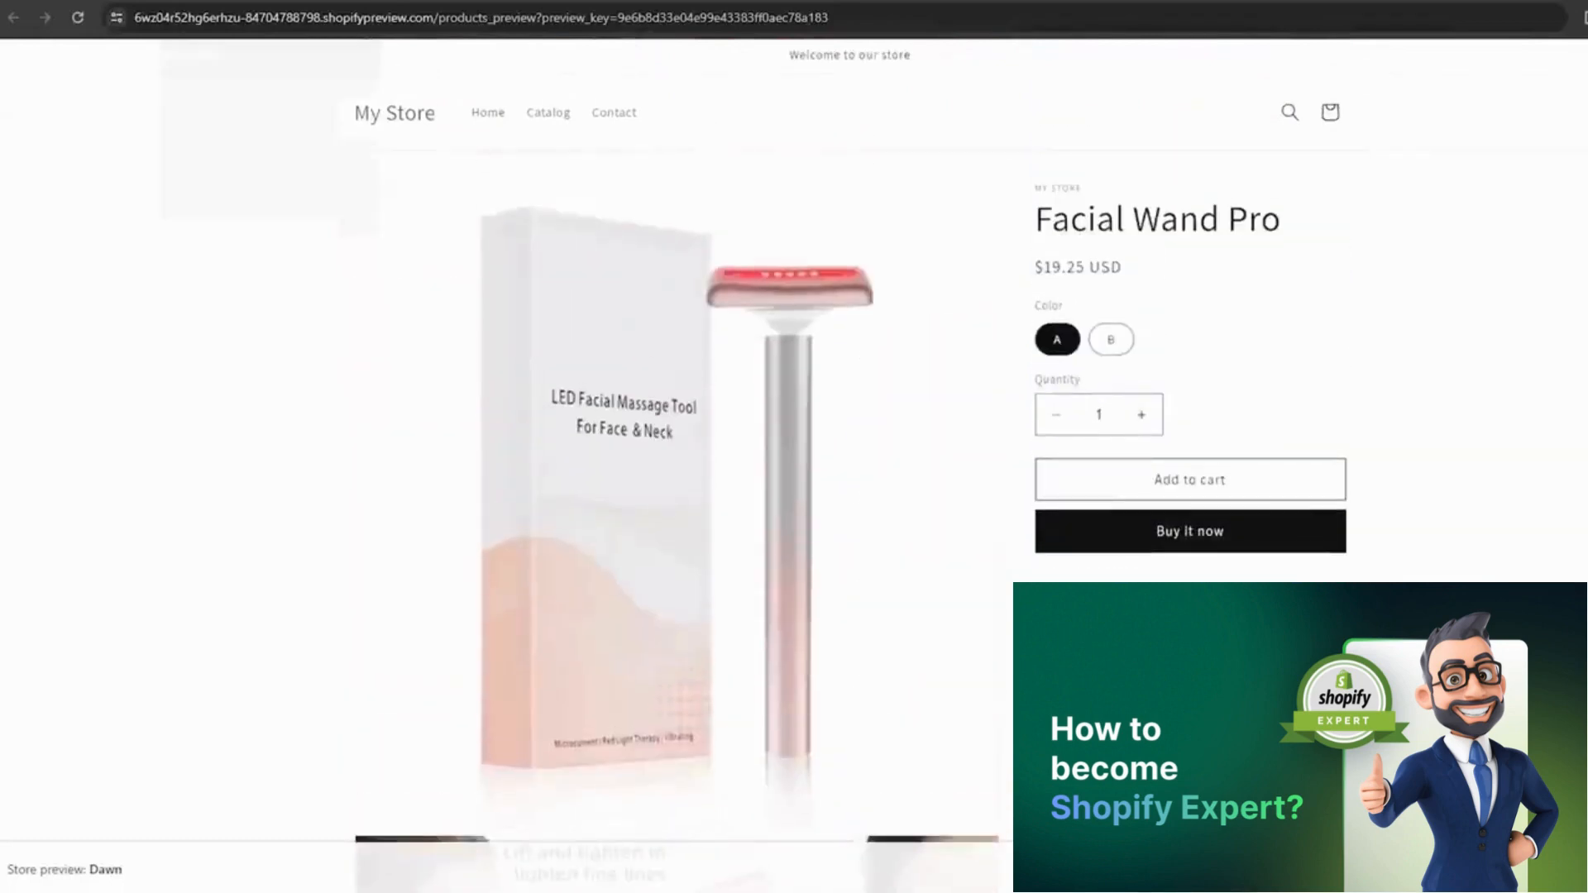
Return to the Shopify product editor and delete all images from the product description, leaving only the microcurrent text.
click(277, 2)
scroll(842, 523, up, 5)
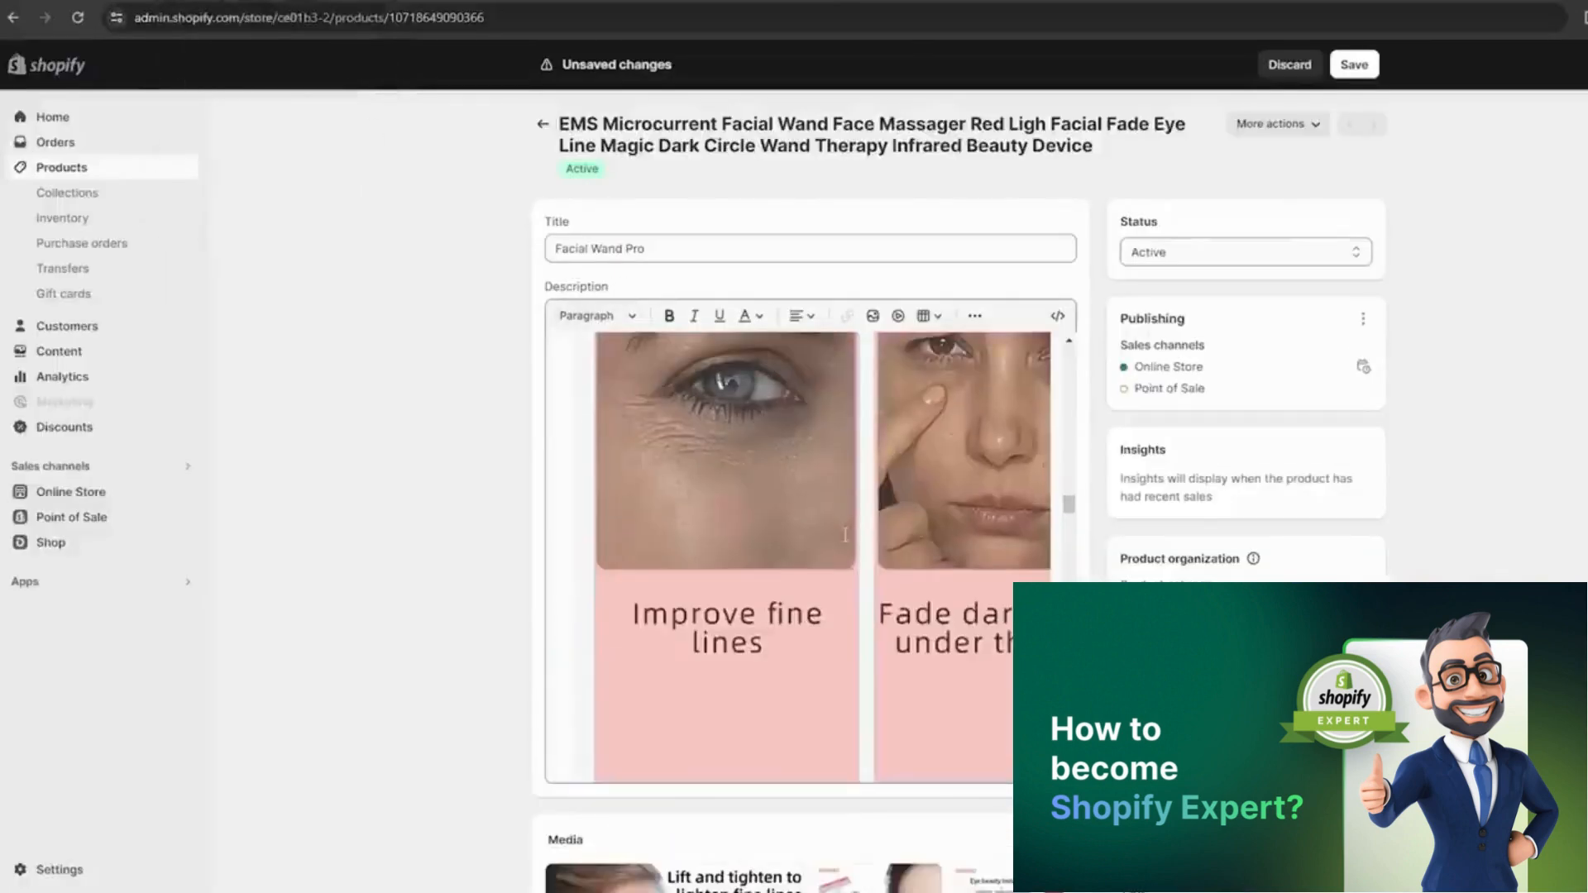
scroll(844, 534, up, 3)
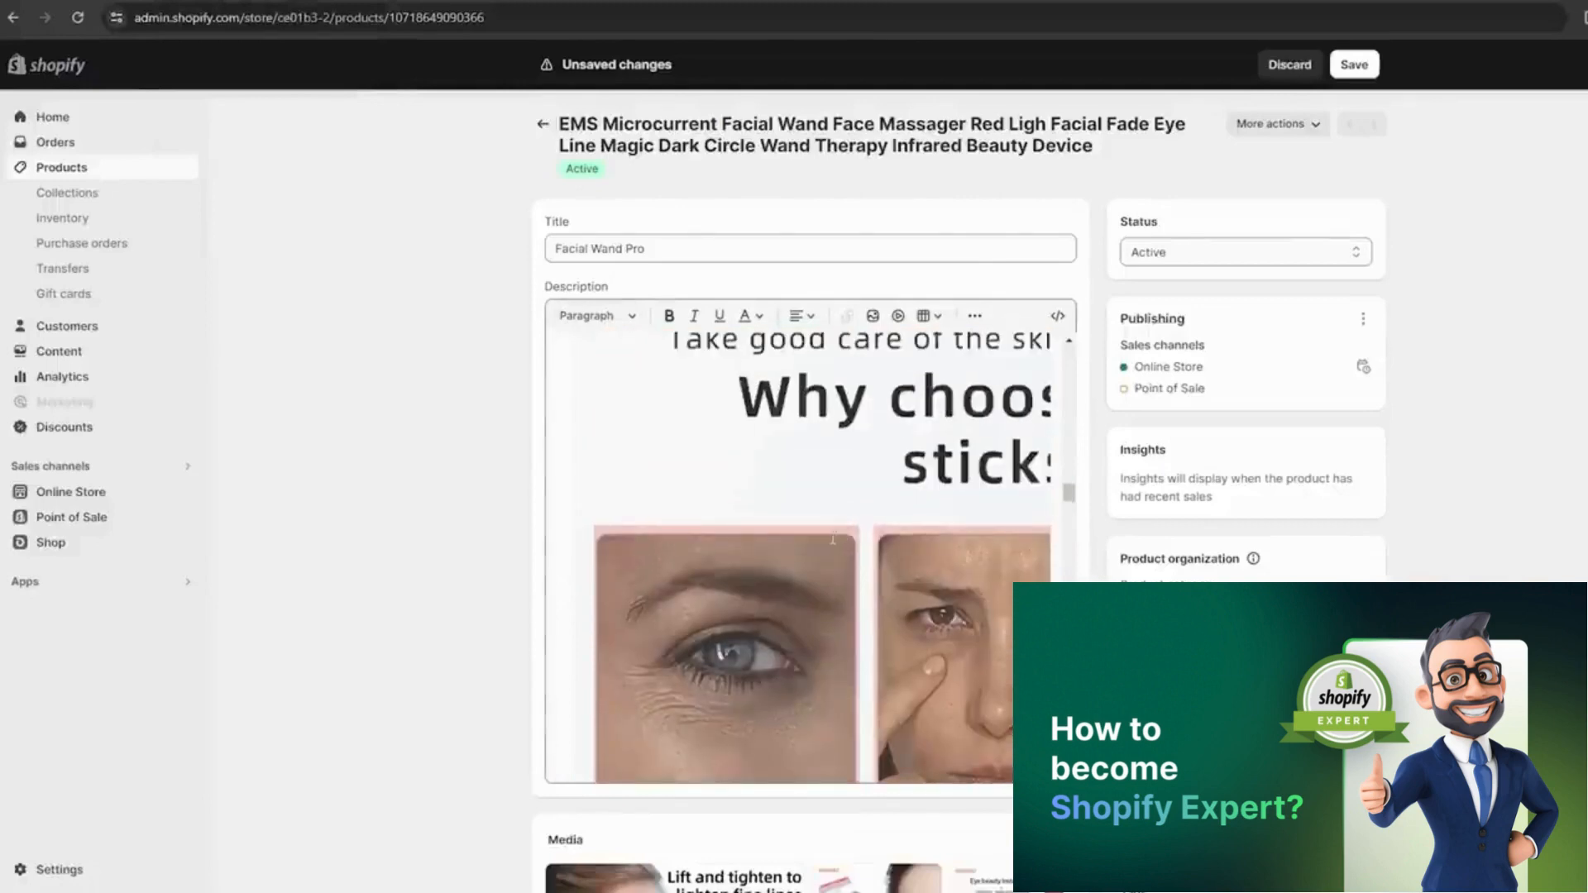
scroll(833, 540, up, 10)
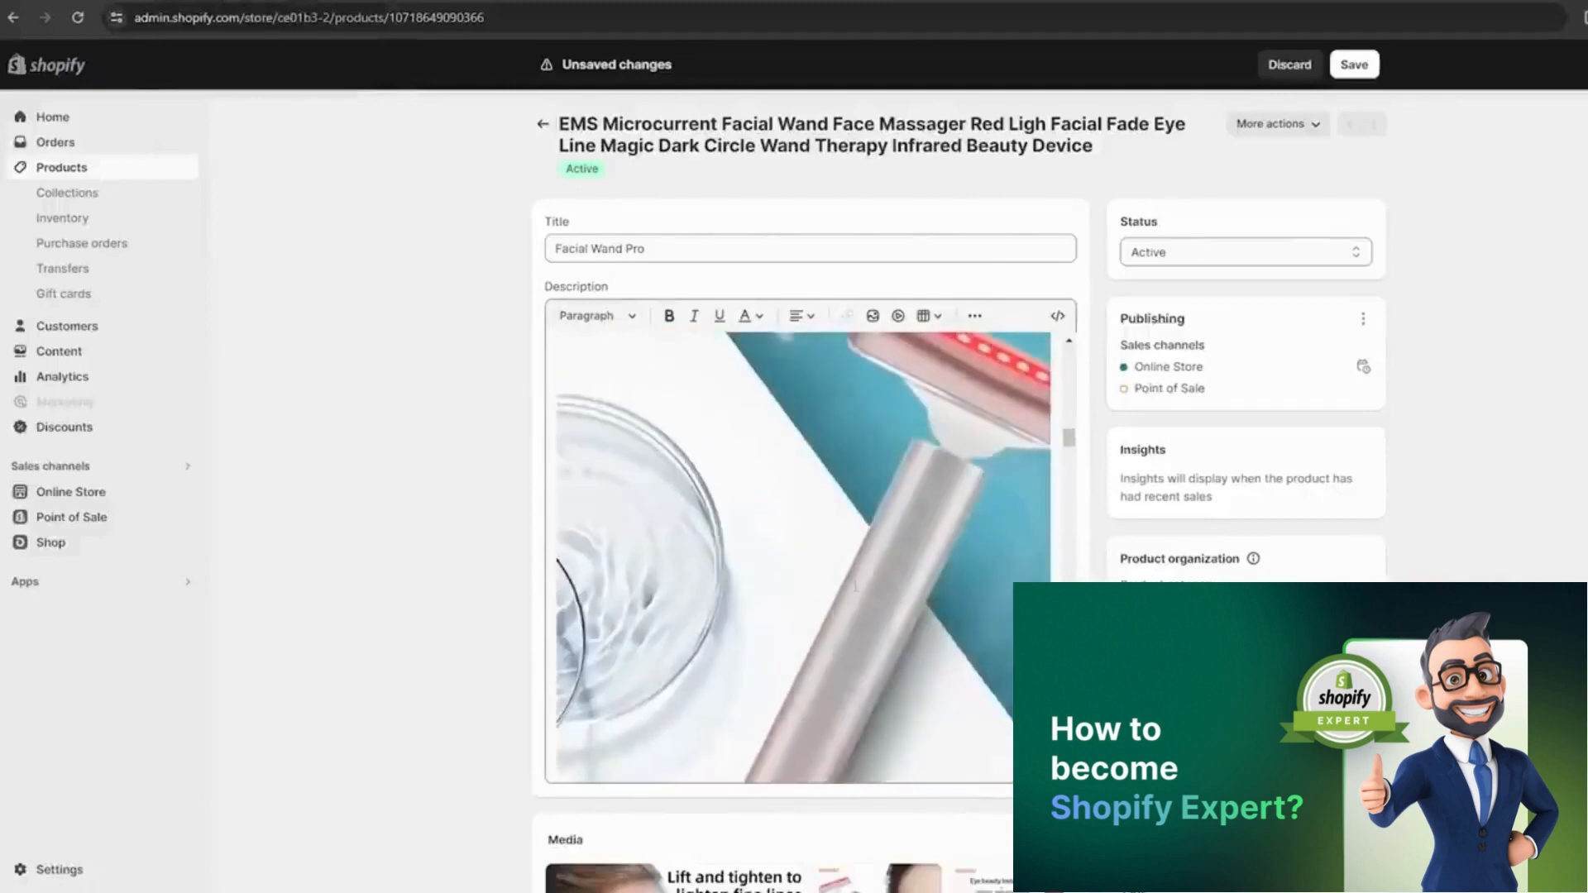
scroll(855, 585, up, 3)
click(849, 497)
key(Delete)
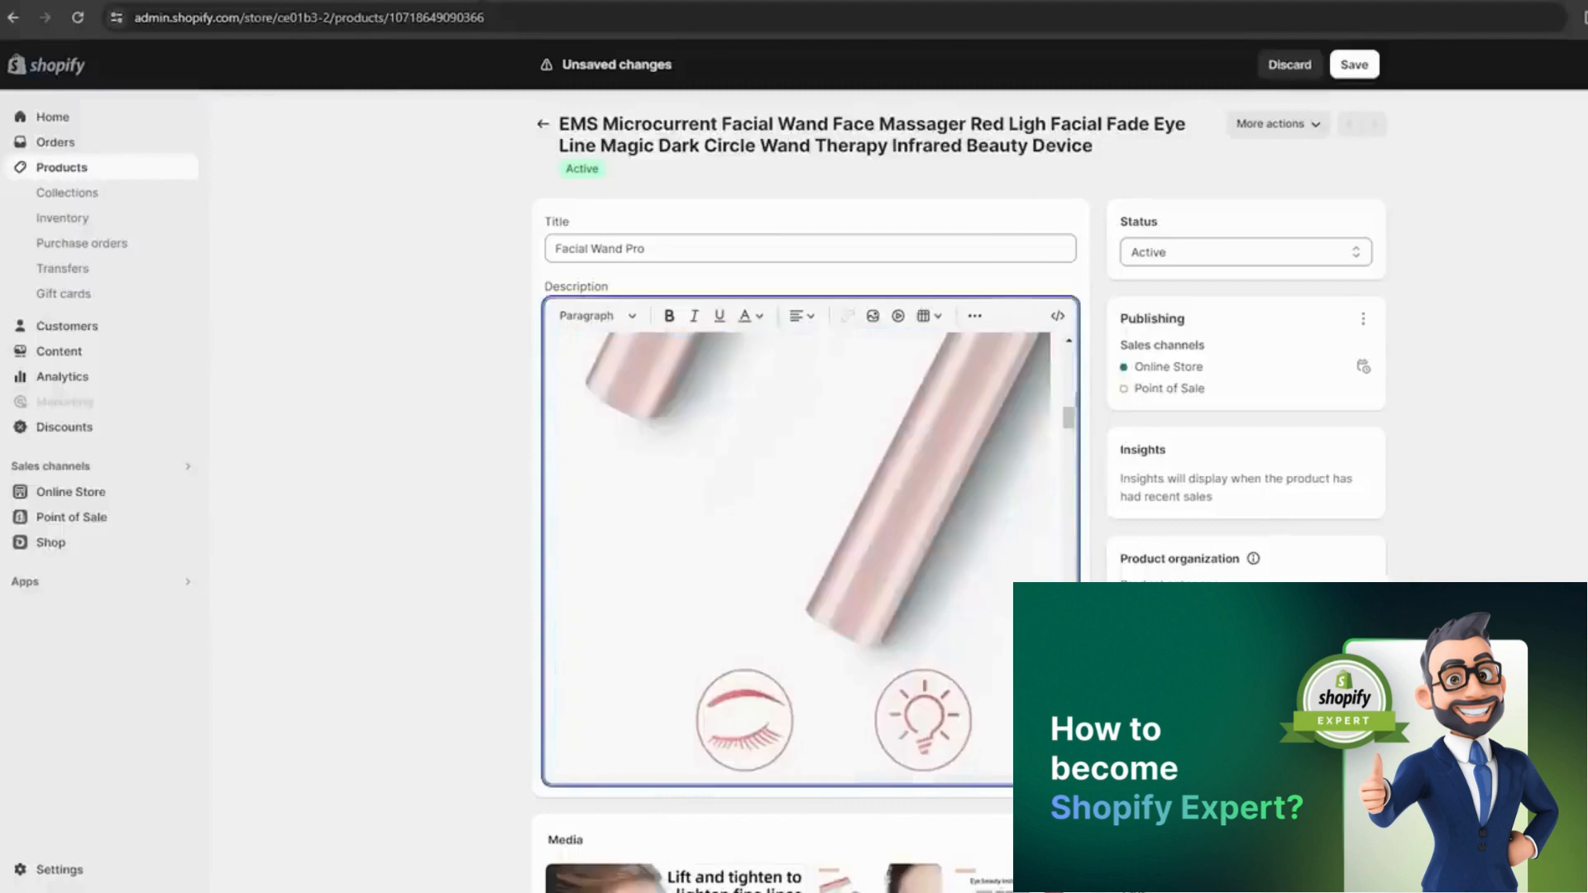
click(864, 546)
key(Delete)
click(856, 552)
key(Delete)
click(851, 559)
key(Delete)
click(853, 518)
key(Delete)
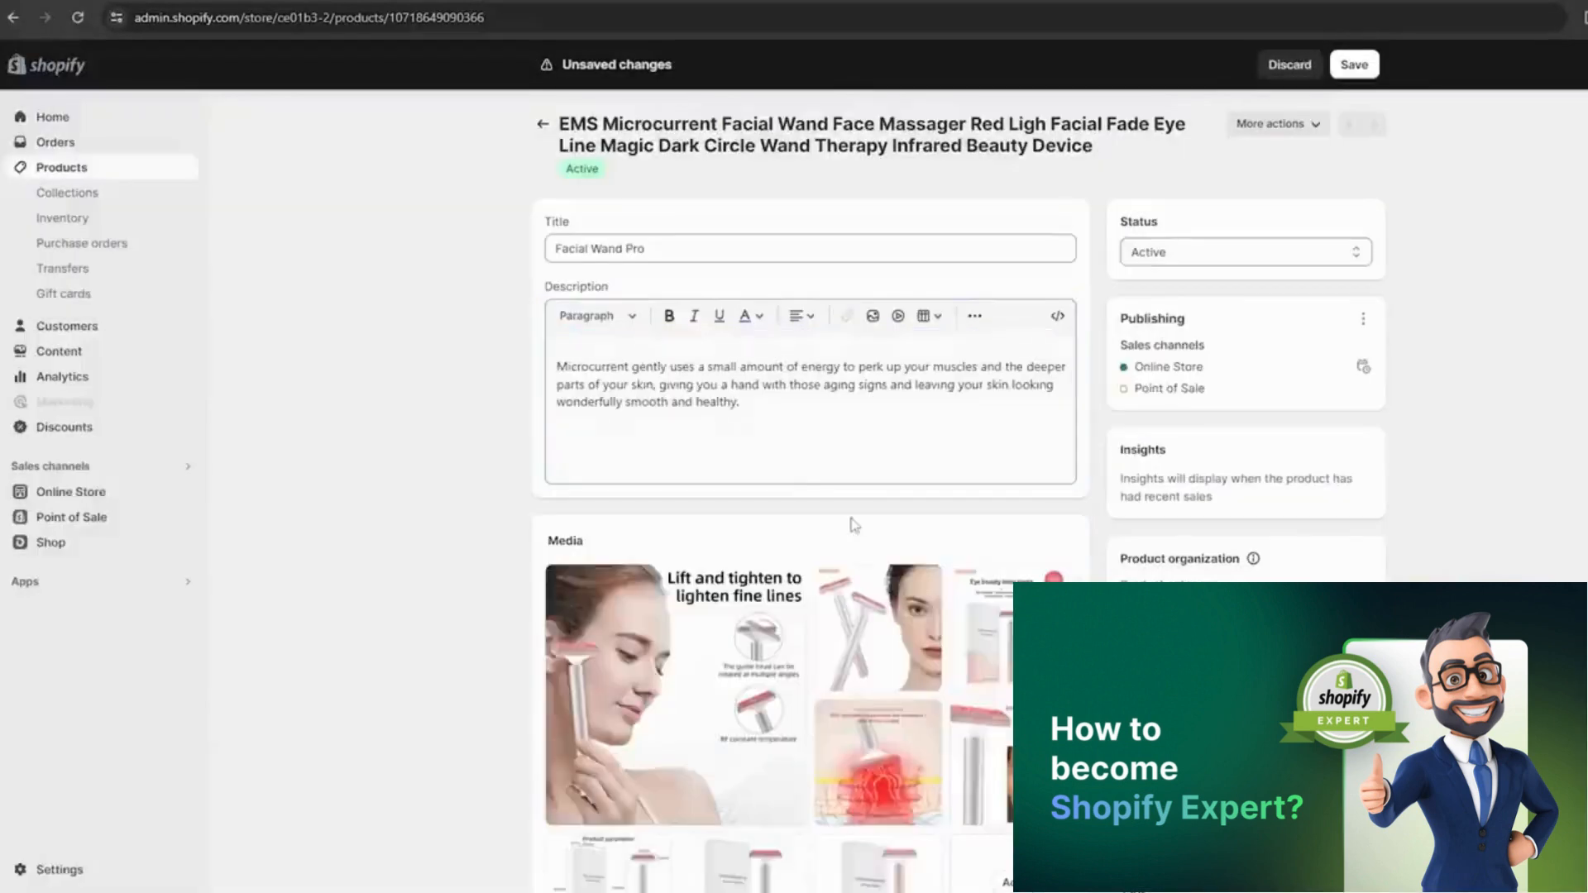
Clear the empty lines below the microcurrent paragraph in the product description.
click(733, 444)
key(BackSpace)
key(BackSpace)
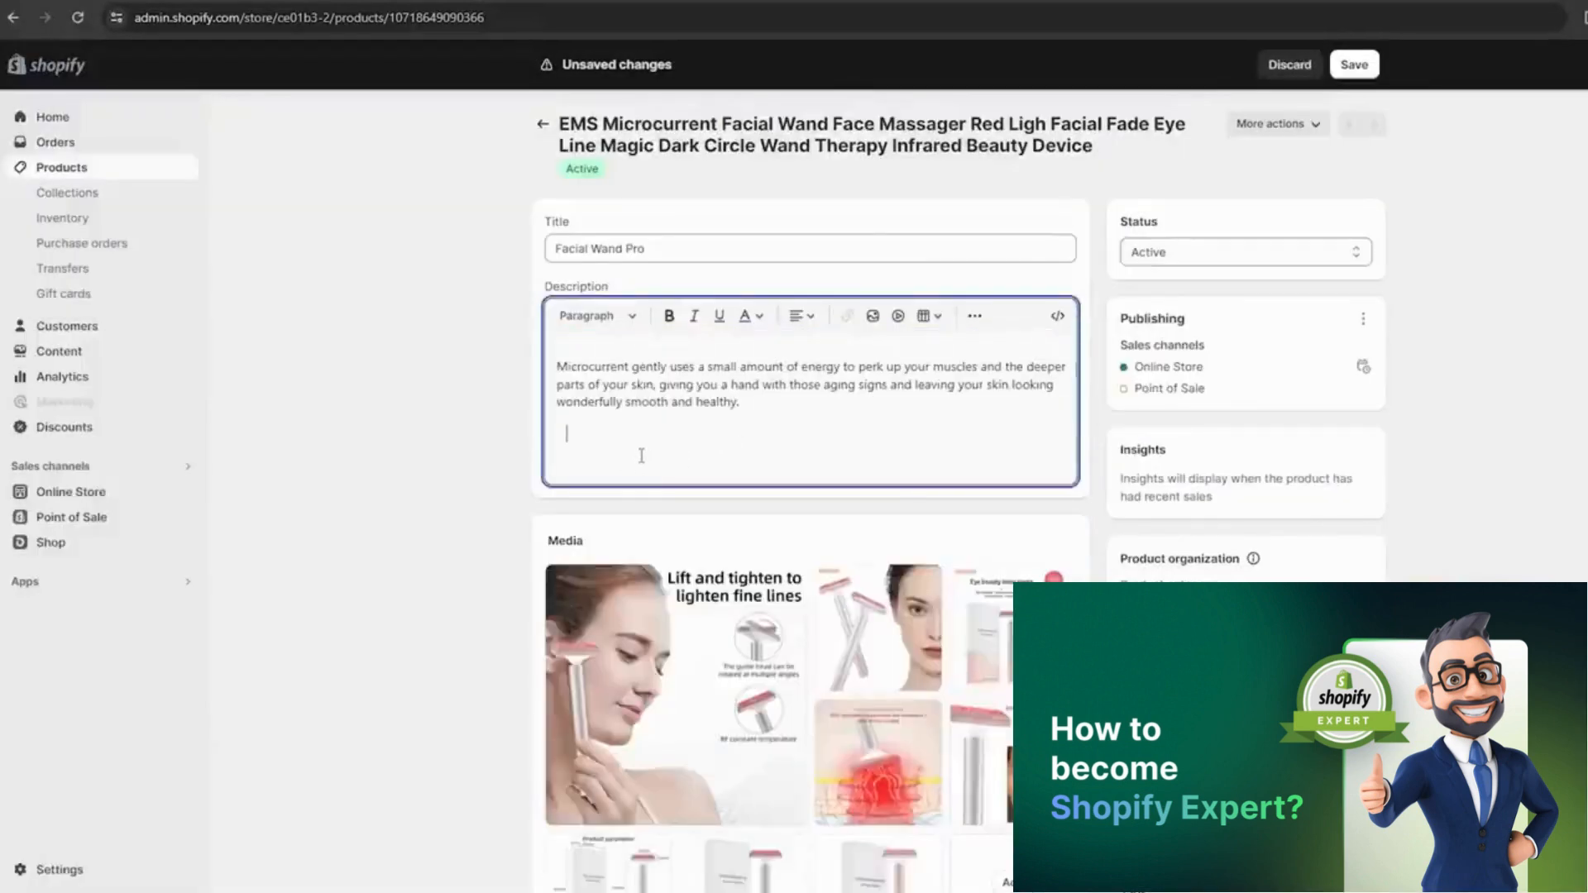
click(857, 414)
View the product media image of the wand beside its box at full size and close it.
scroll(827, 512, down, 3)
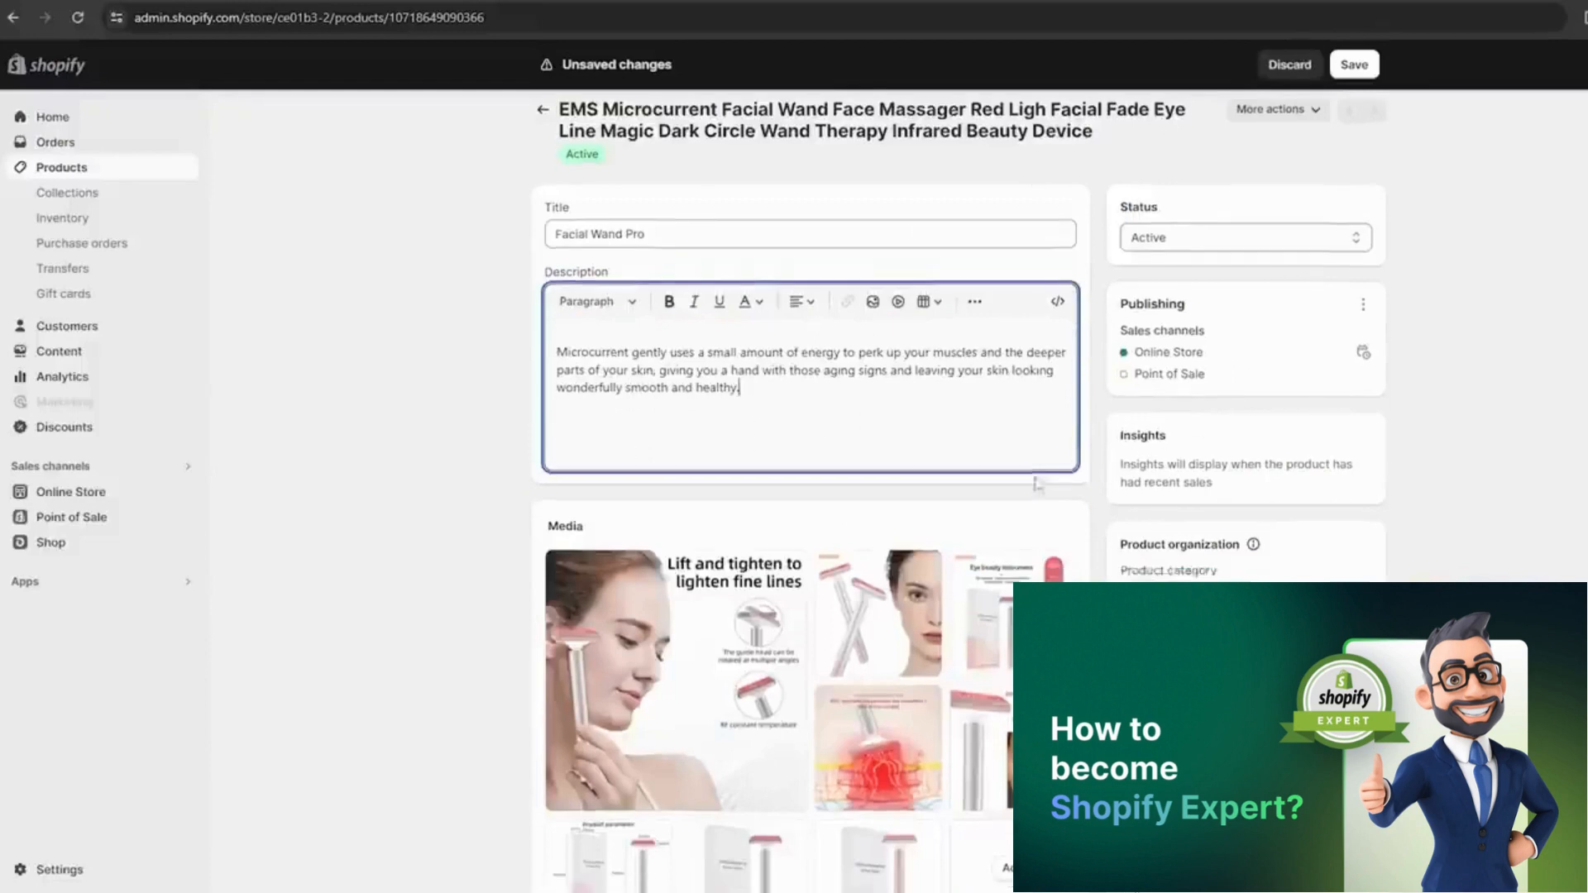
scroll(840, 540, down, 1)
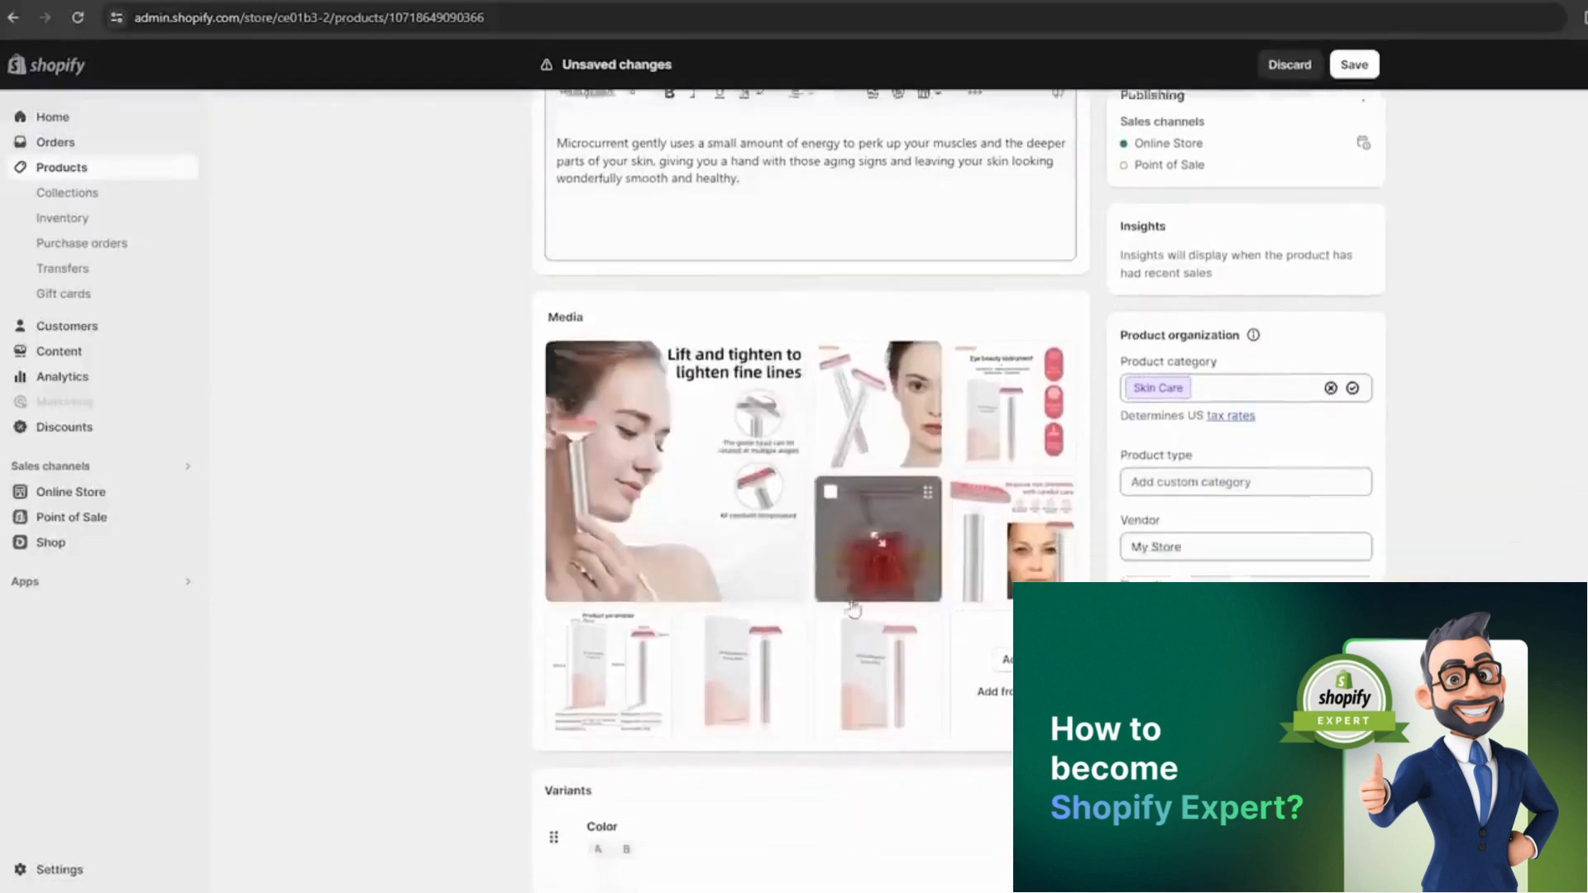
click(754, 597)
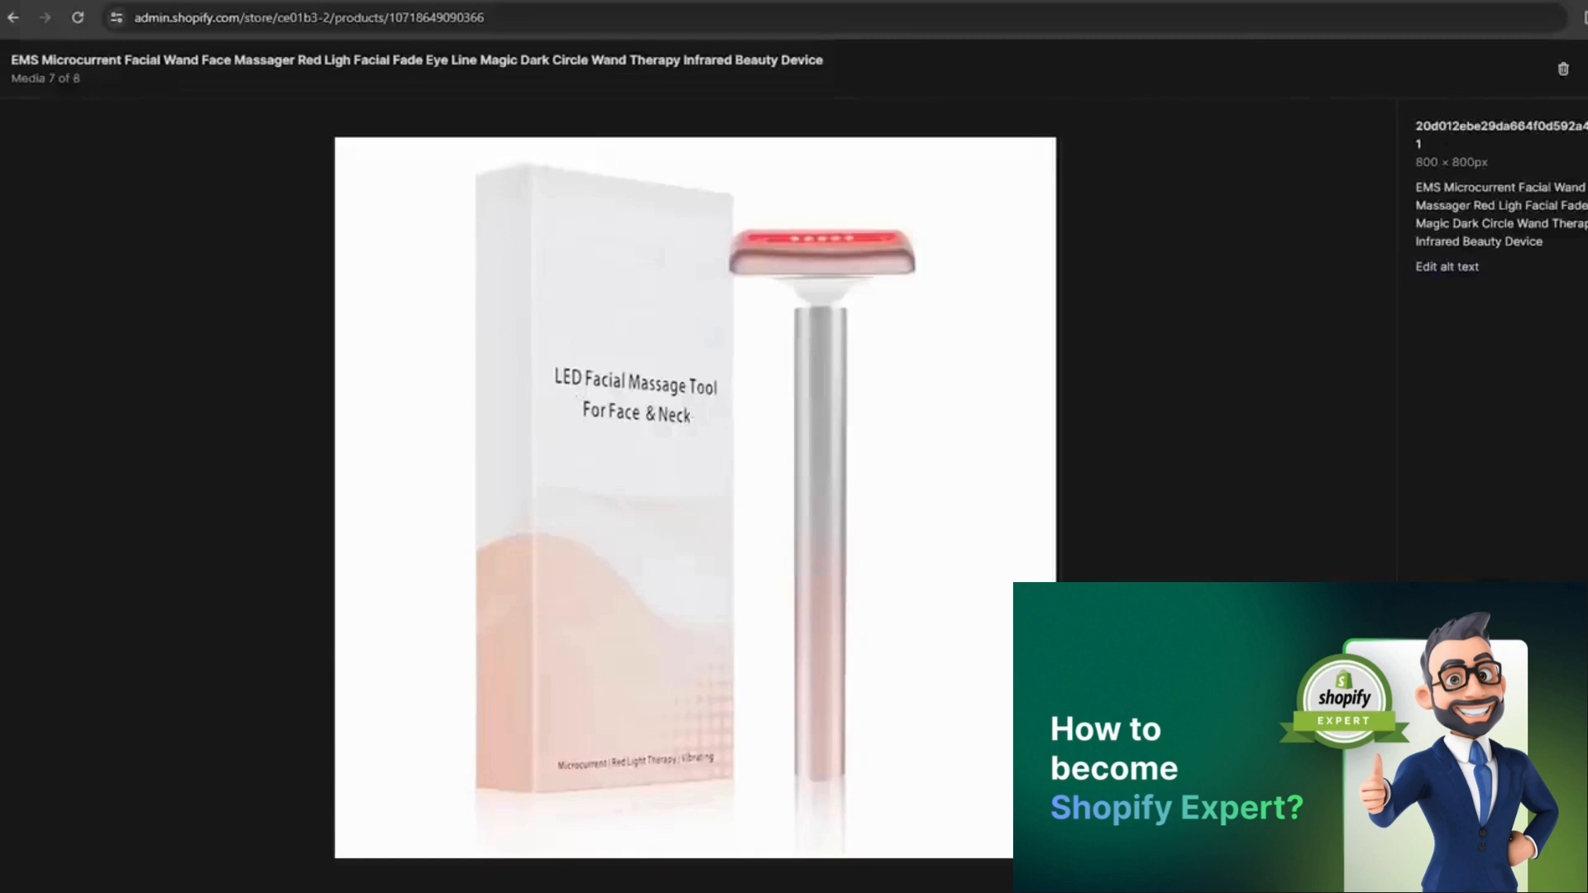
key(Escape)
Select all eight images in the product's media and delete them.
click(831, 444)
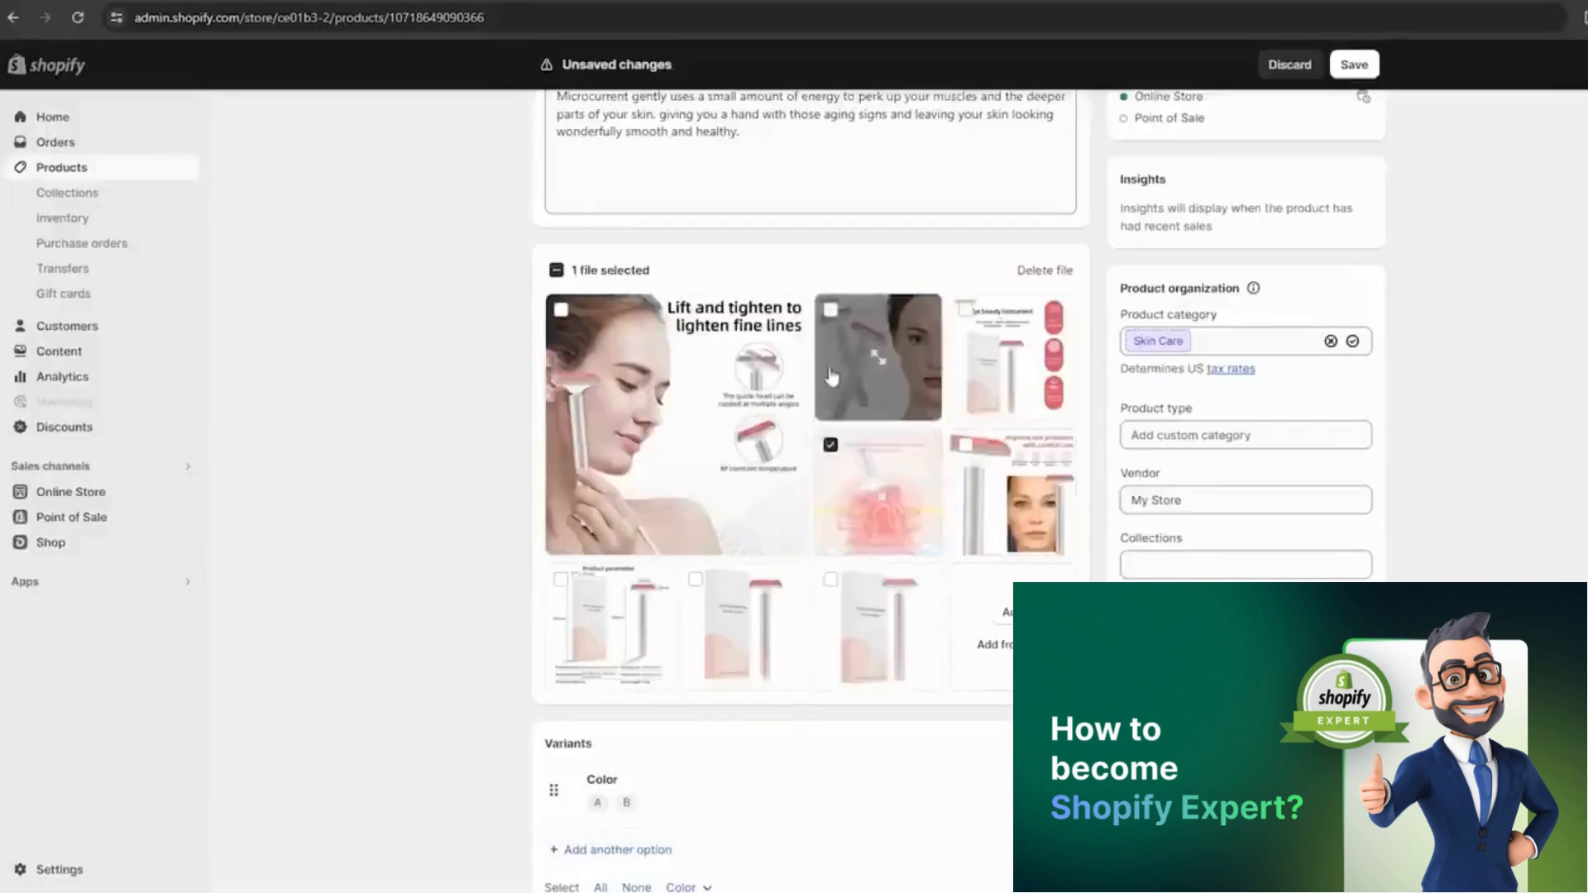
click(965, 309)
click(965, 444)
click(831, 308)
click(829, 580)
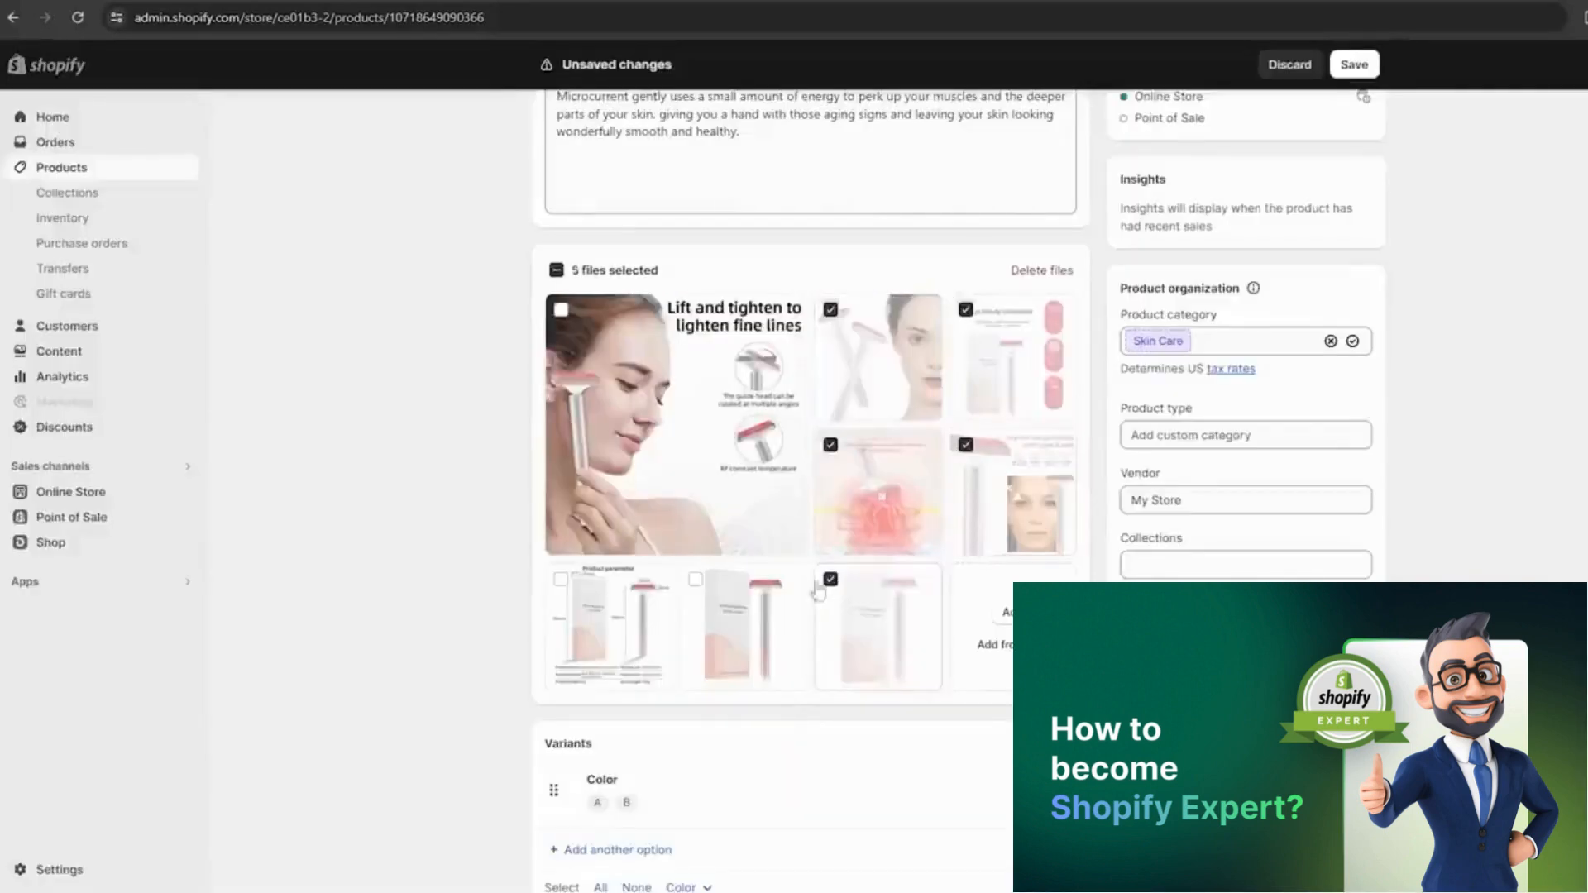
click(696, 579)
click(561, 580)
click(561, 309)
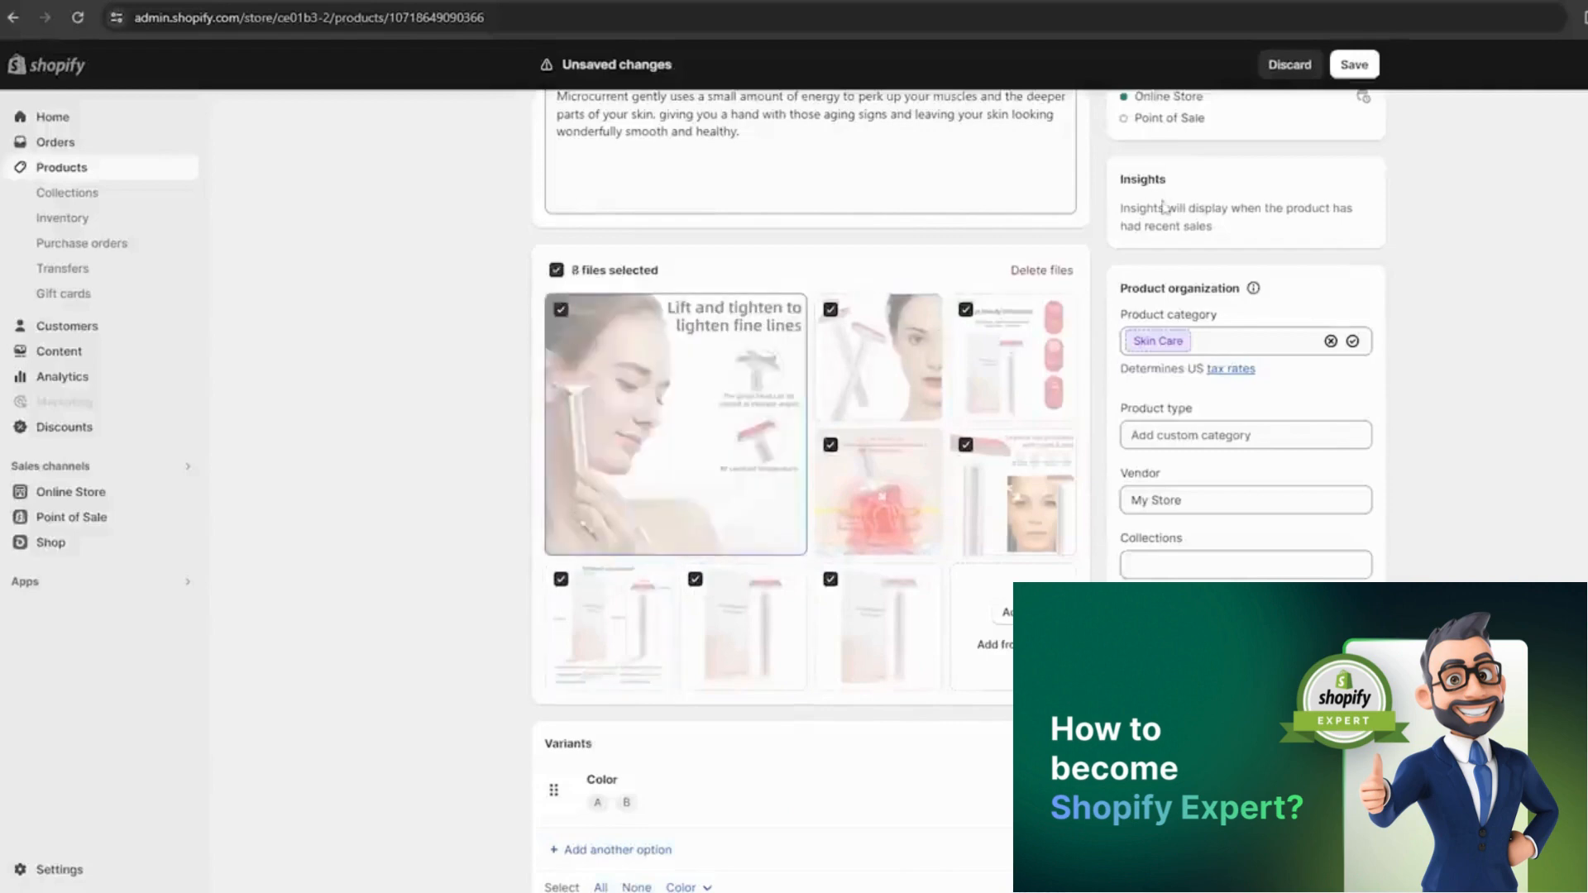
click(1041, 269)
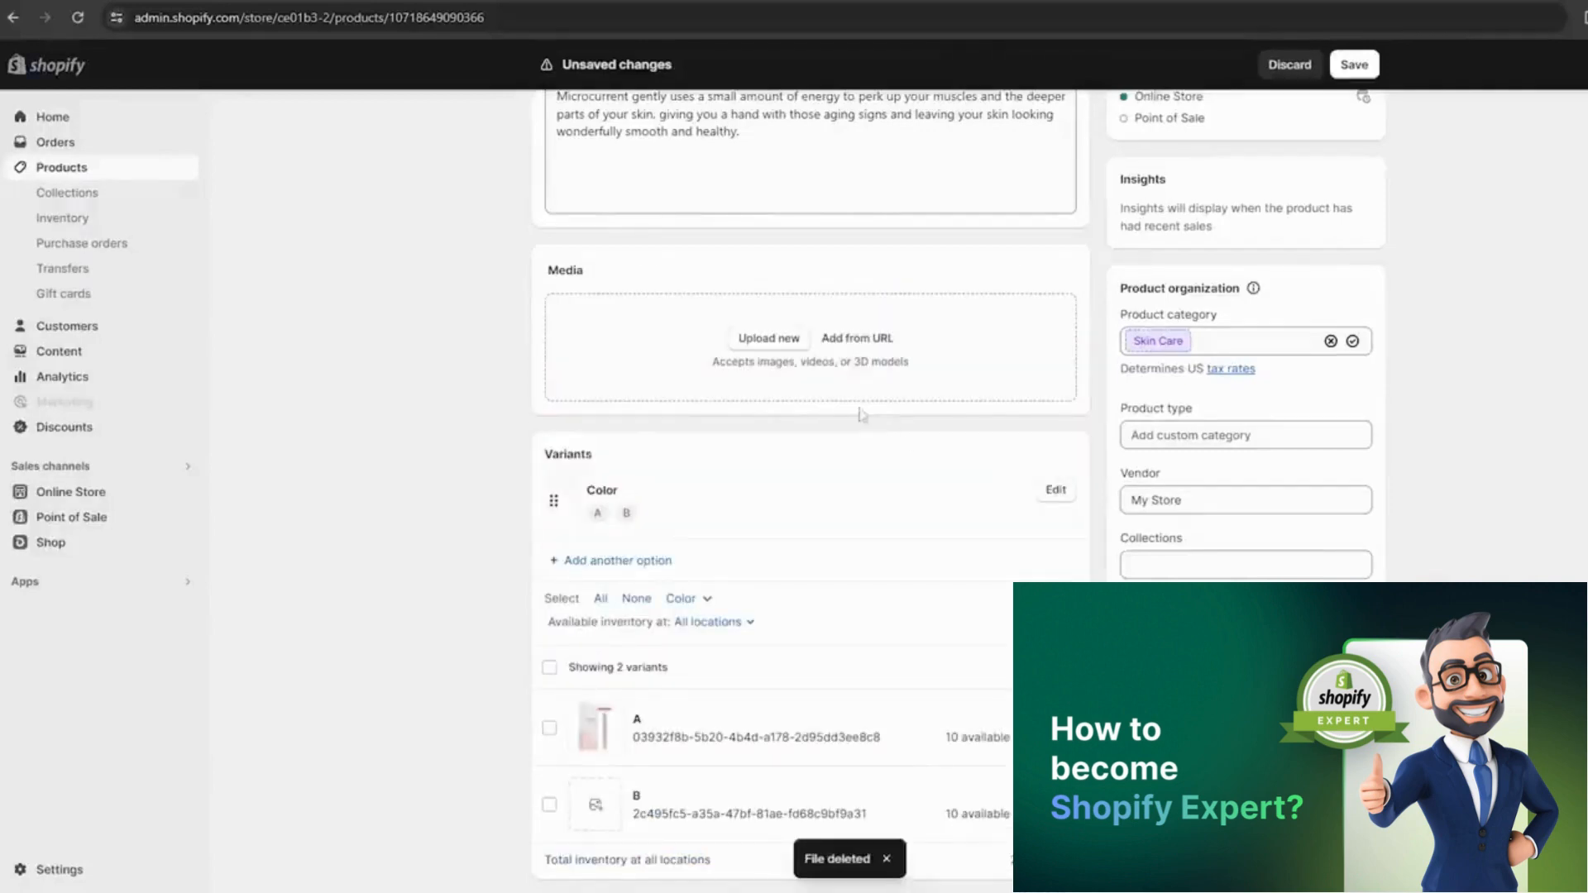
scroll(479, 405, up, 1)
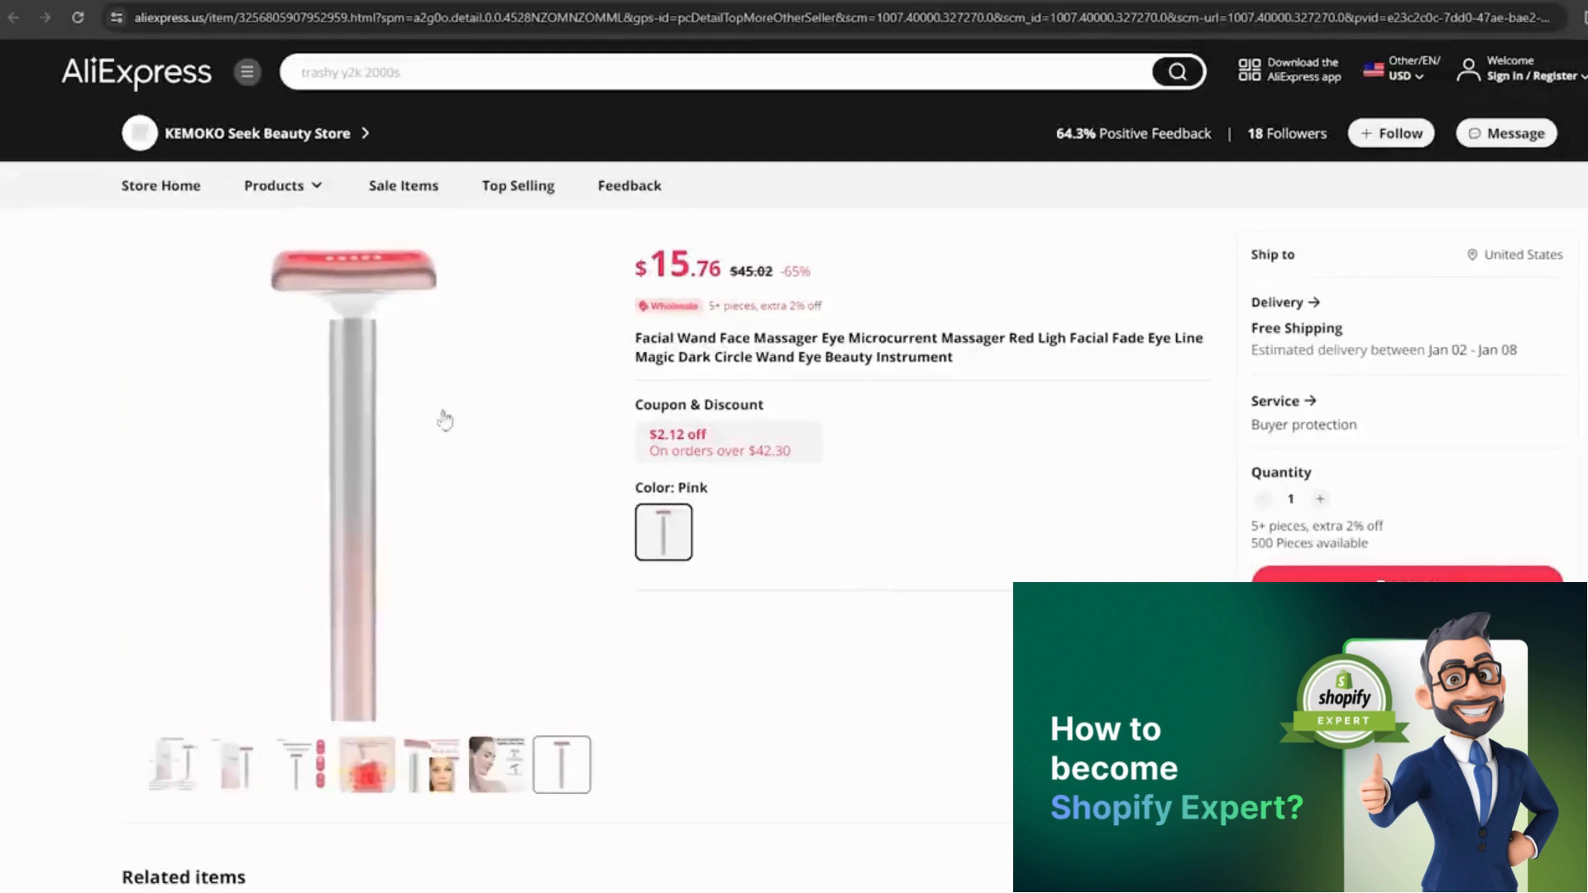
Capture the main wand picture from the AliExpress listing as a screenshot and copy the captured image from Gyazo.
key(Print)
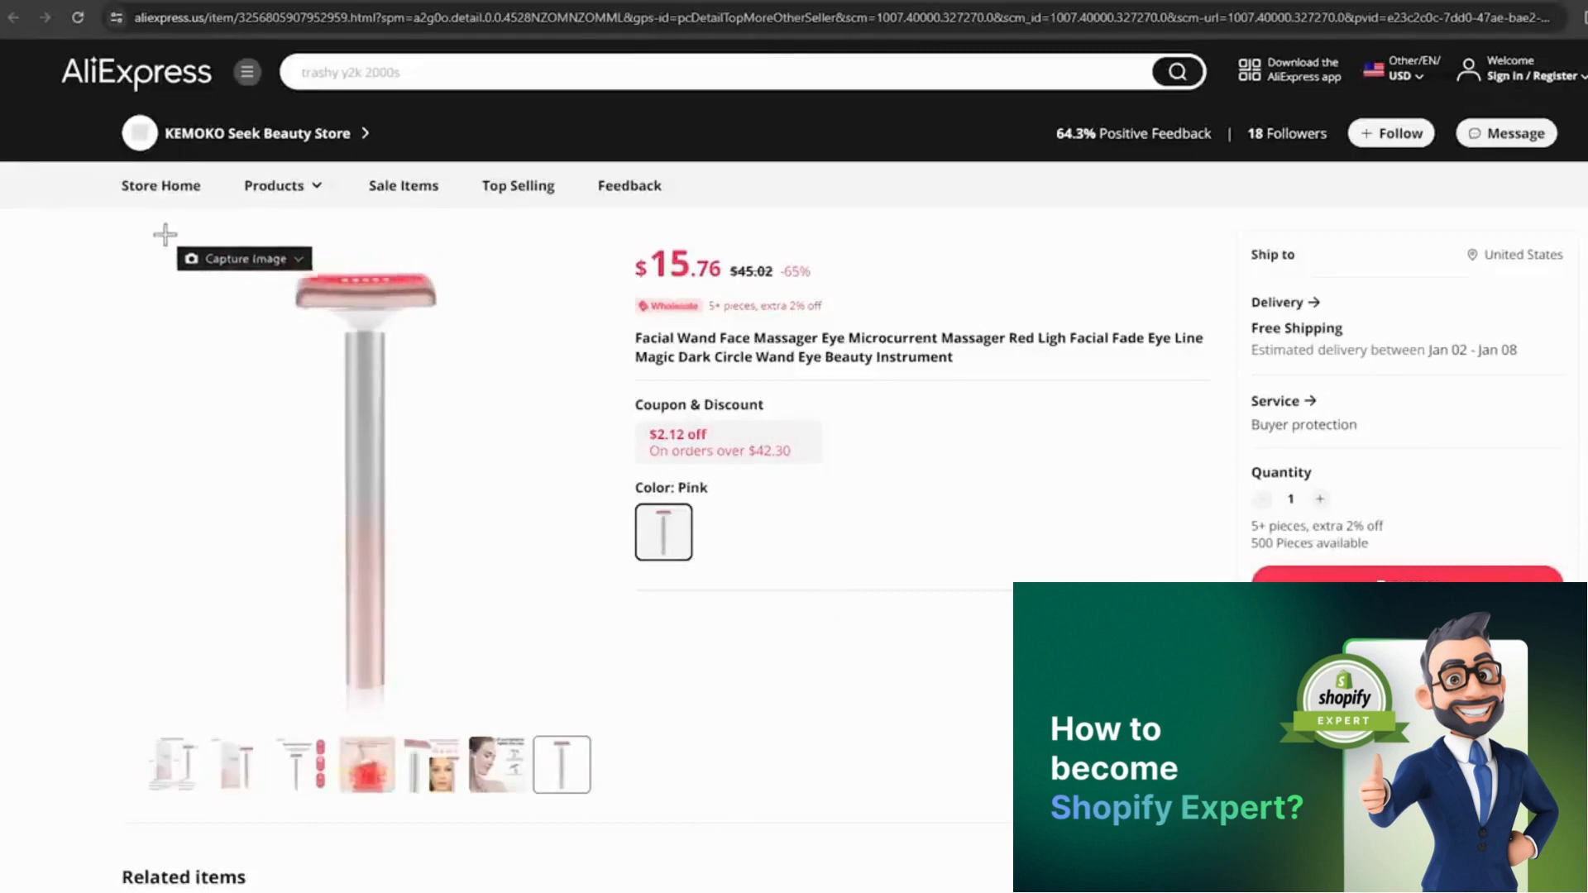
drag(144, 229, 589, 716)
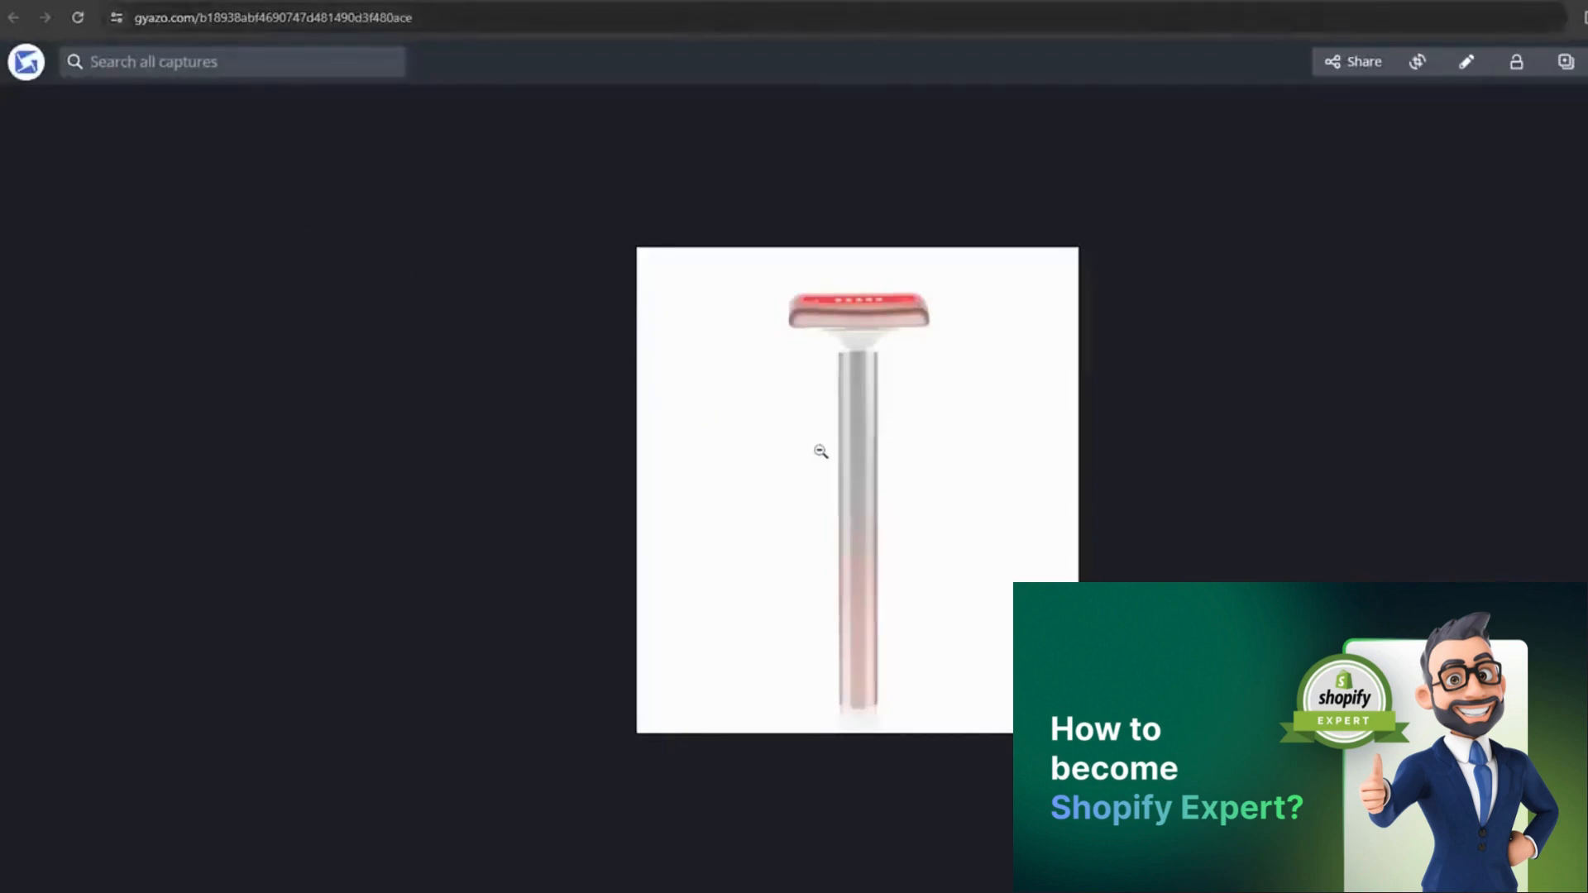
right_click(871, 463)
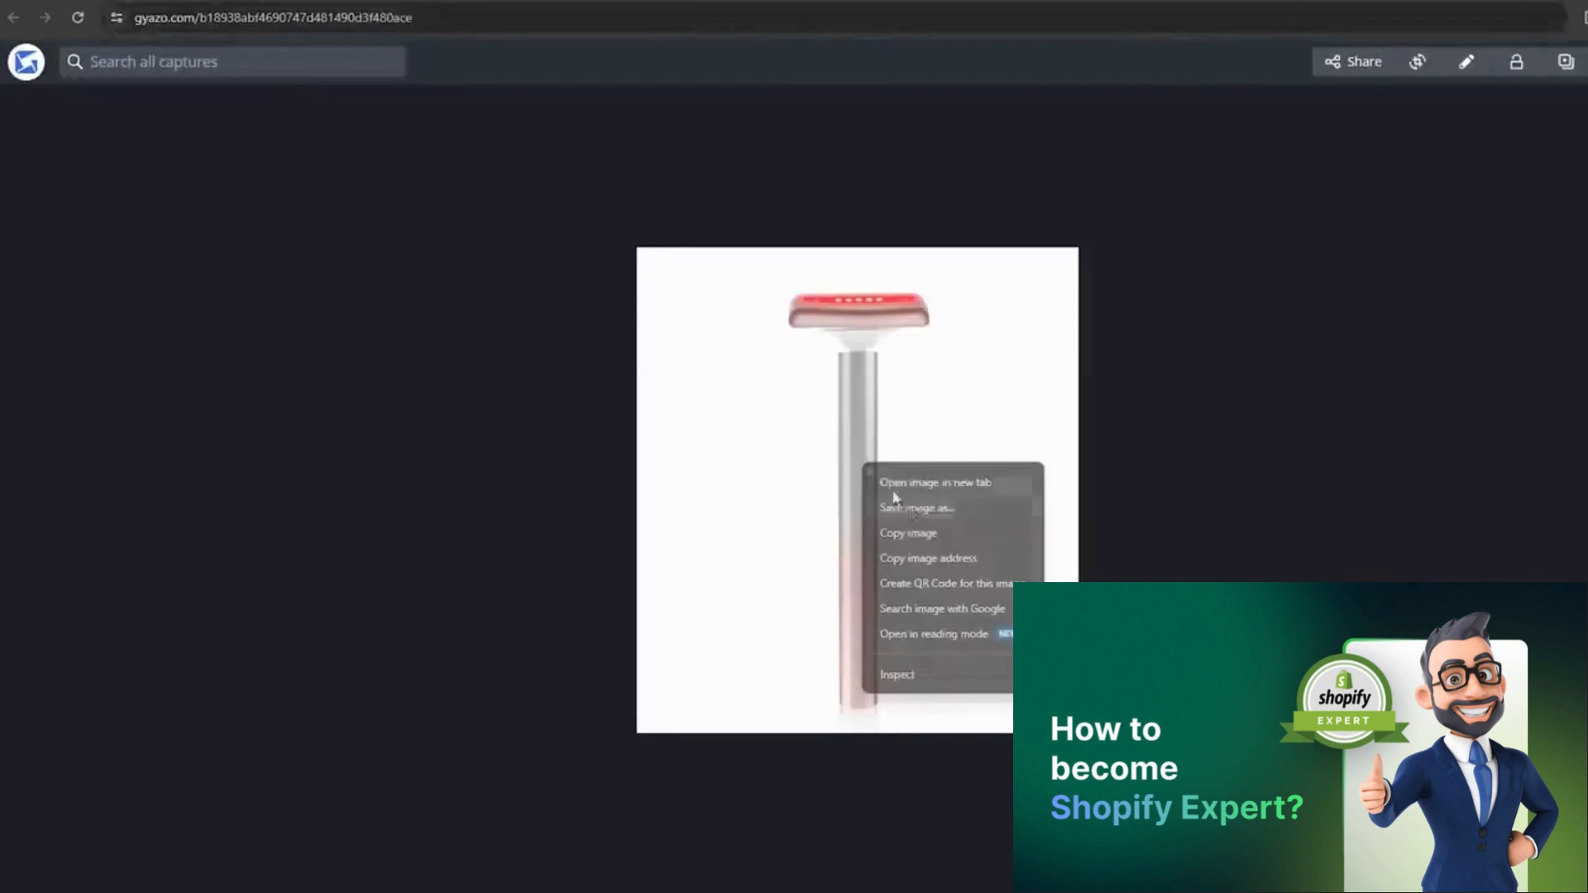
click(916, 533)
Open remove.bg and paste in the copied wand image to remove its background.
click(1016, 19)
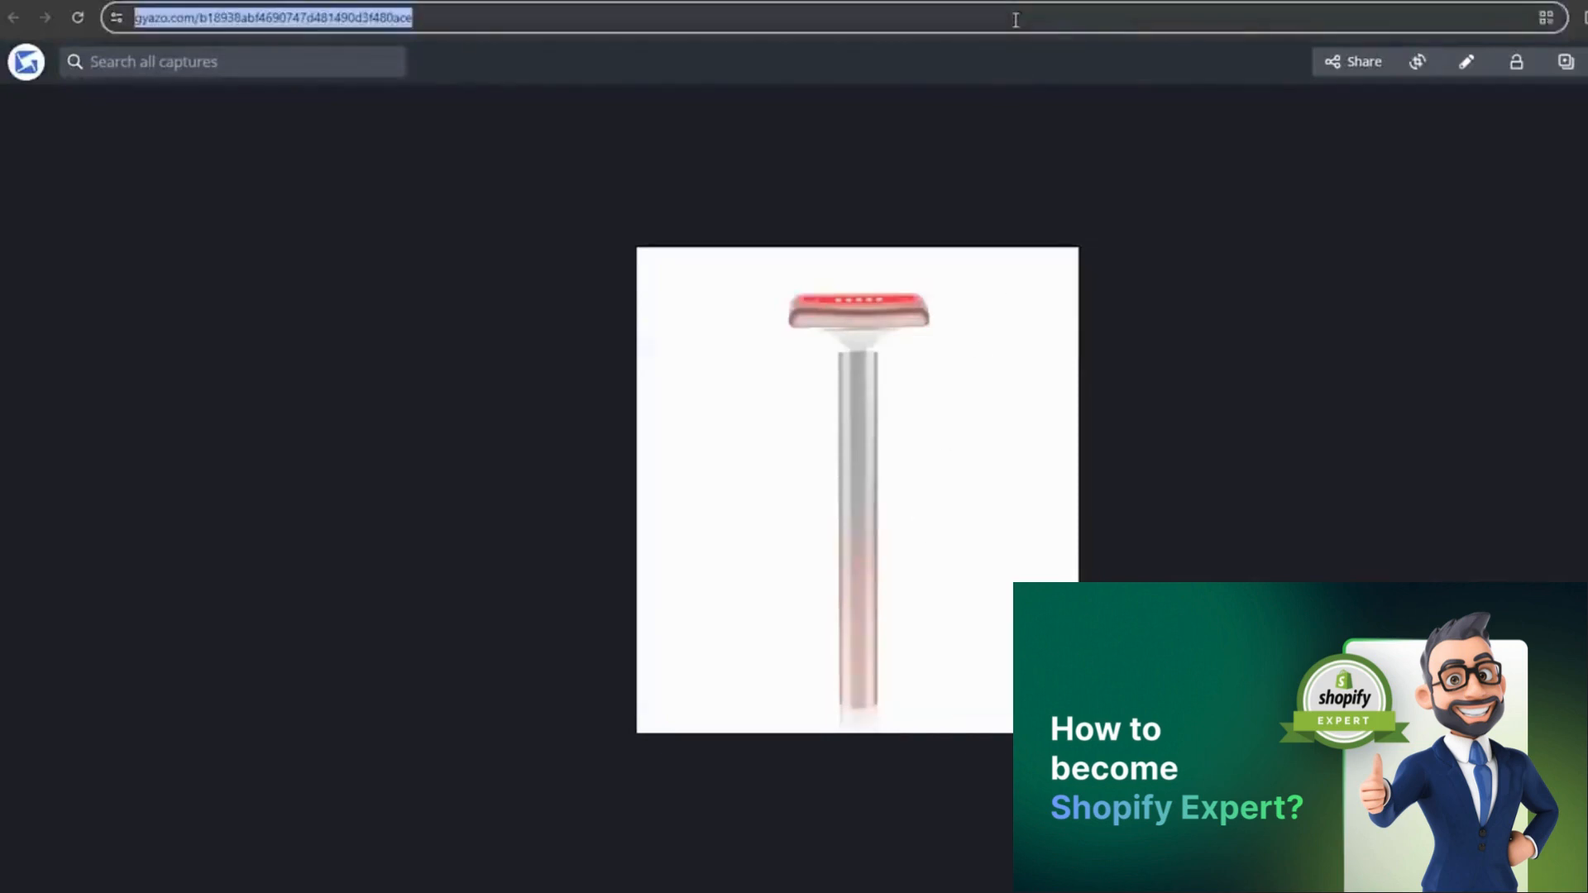
text(remove.bg)
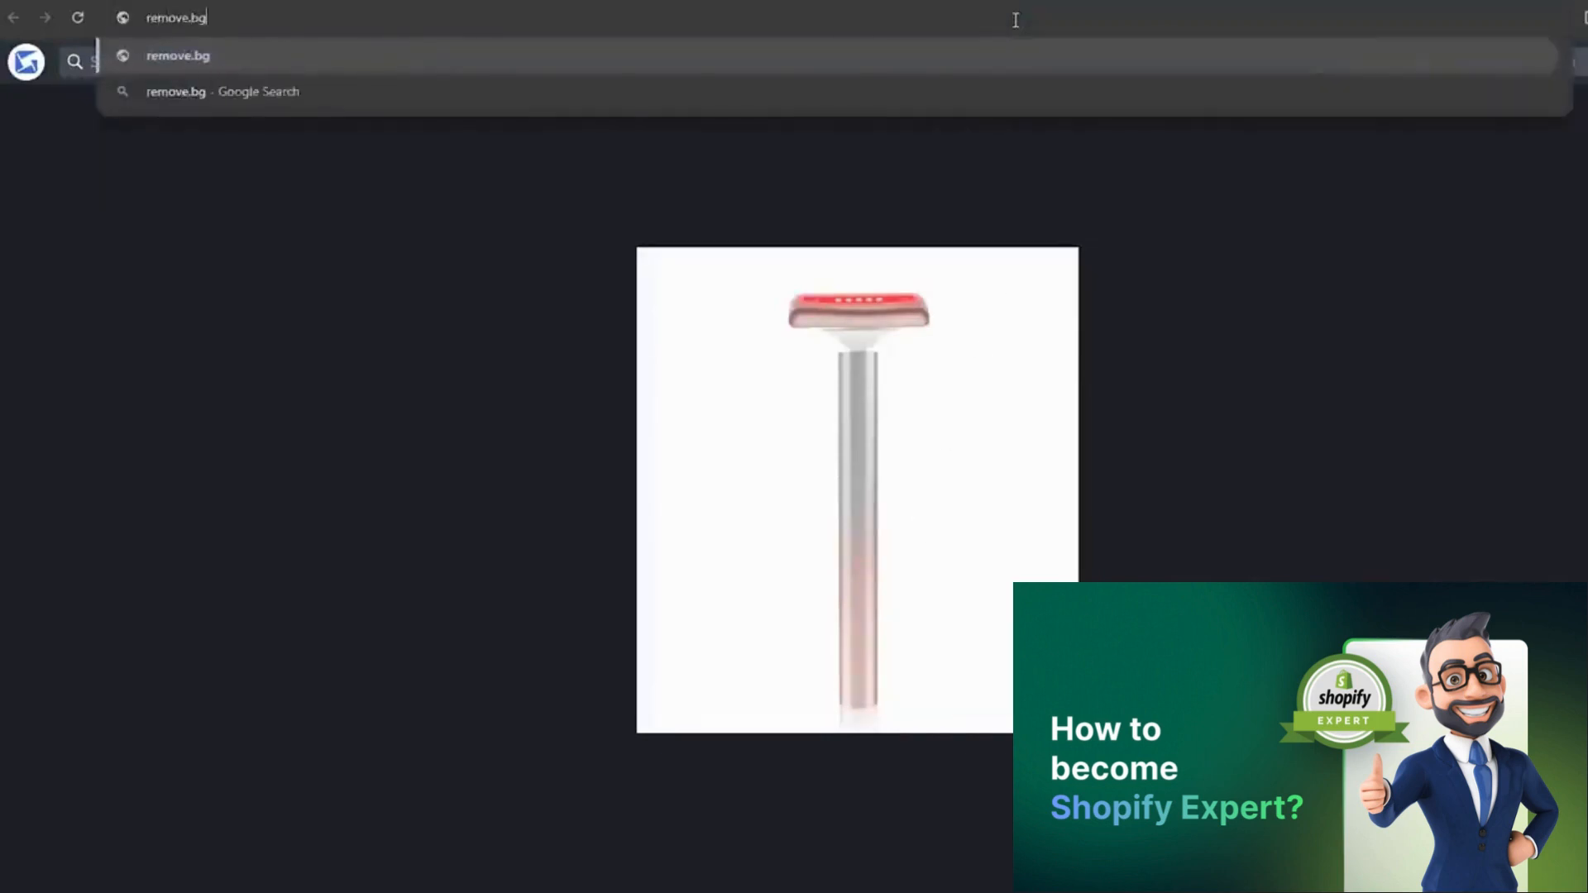
key(Return)
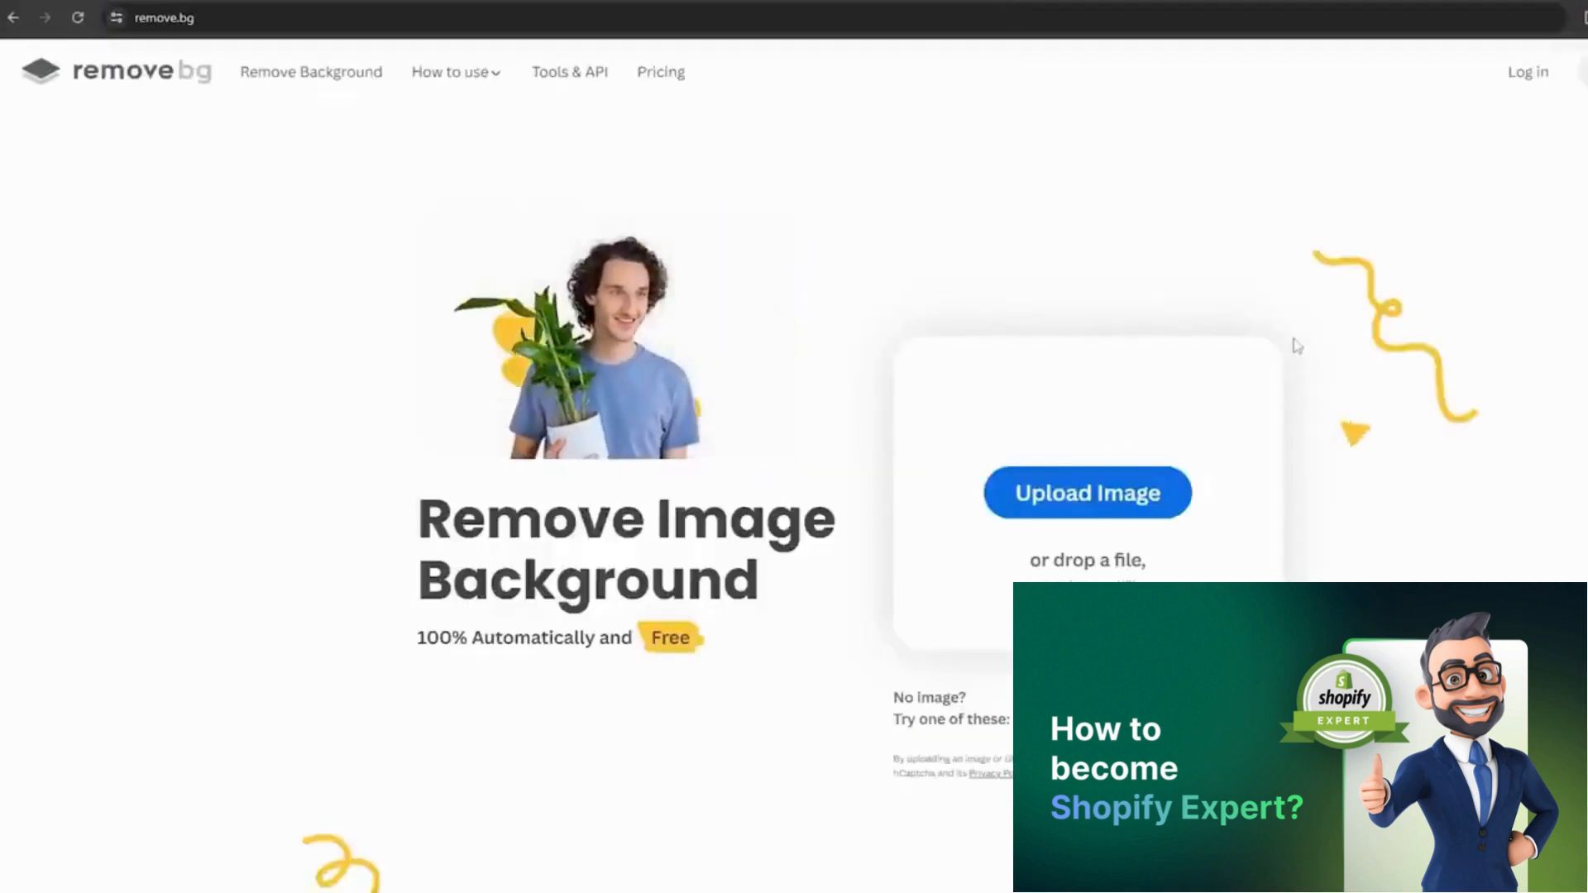
key(ctrl+v)
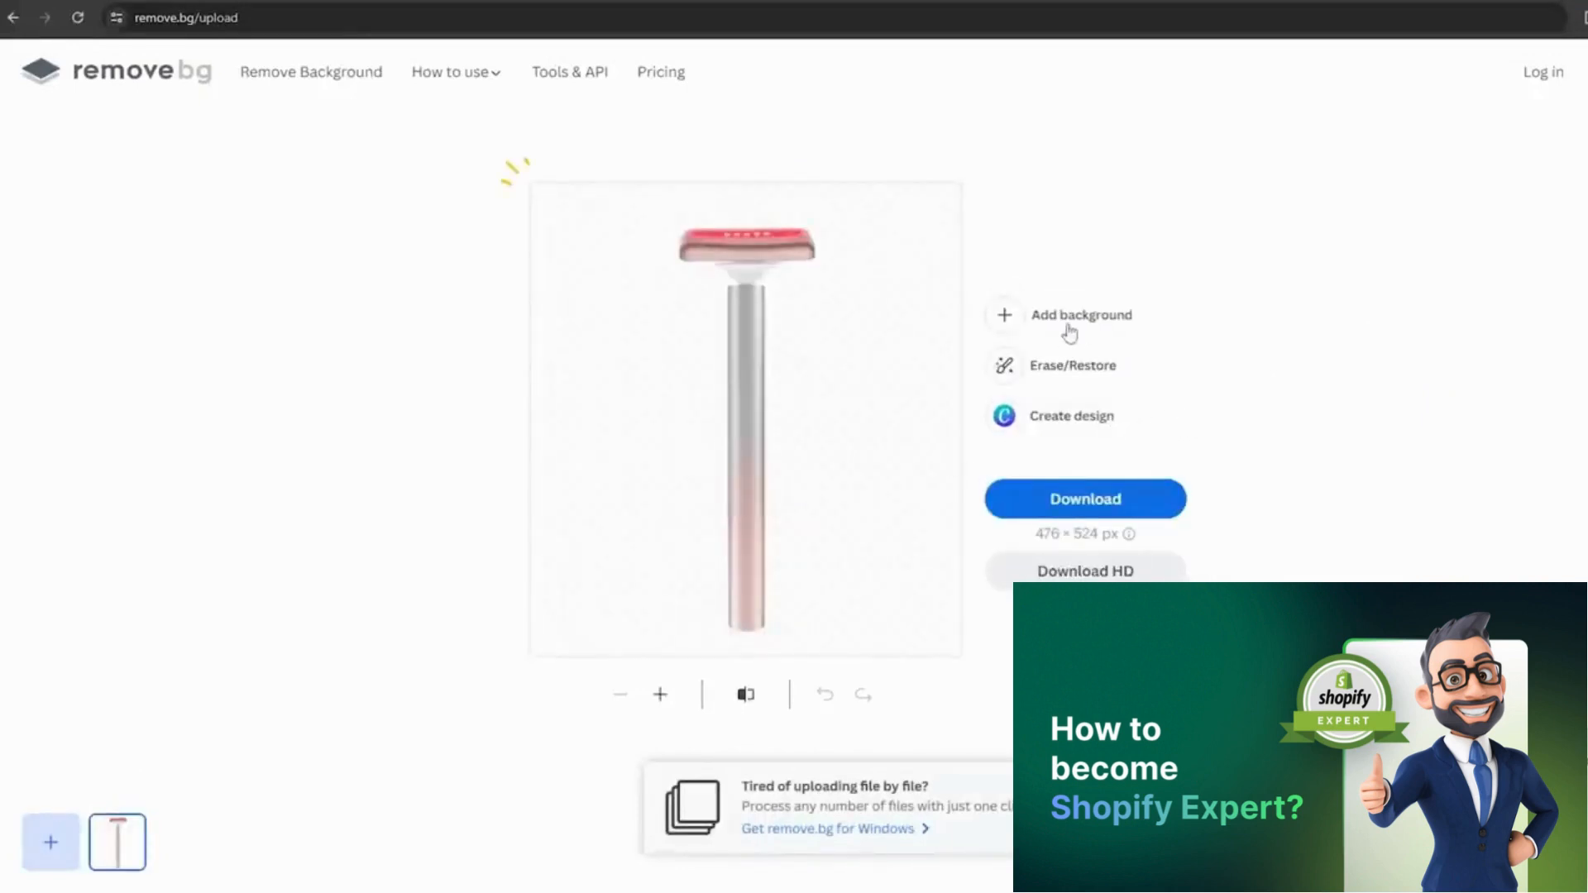
Add the light pink gradient photo background behind the wand and download the resulting image.
click(1069, 330)
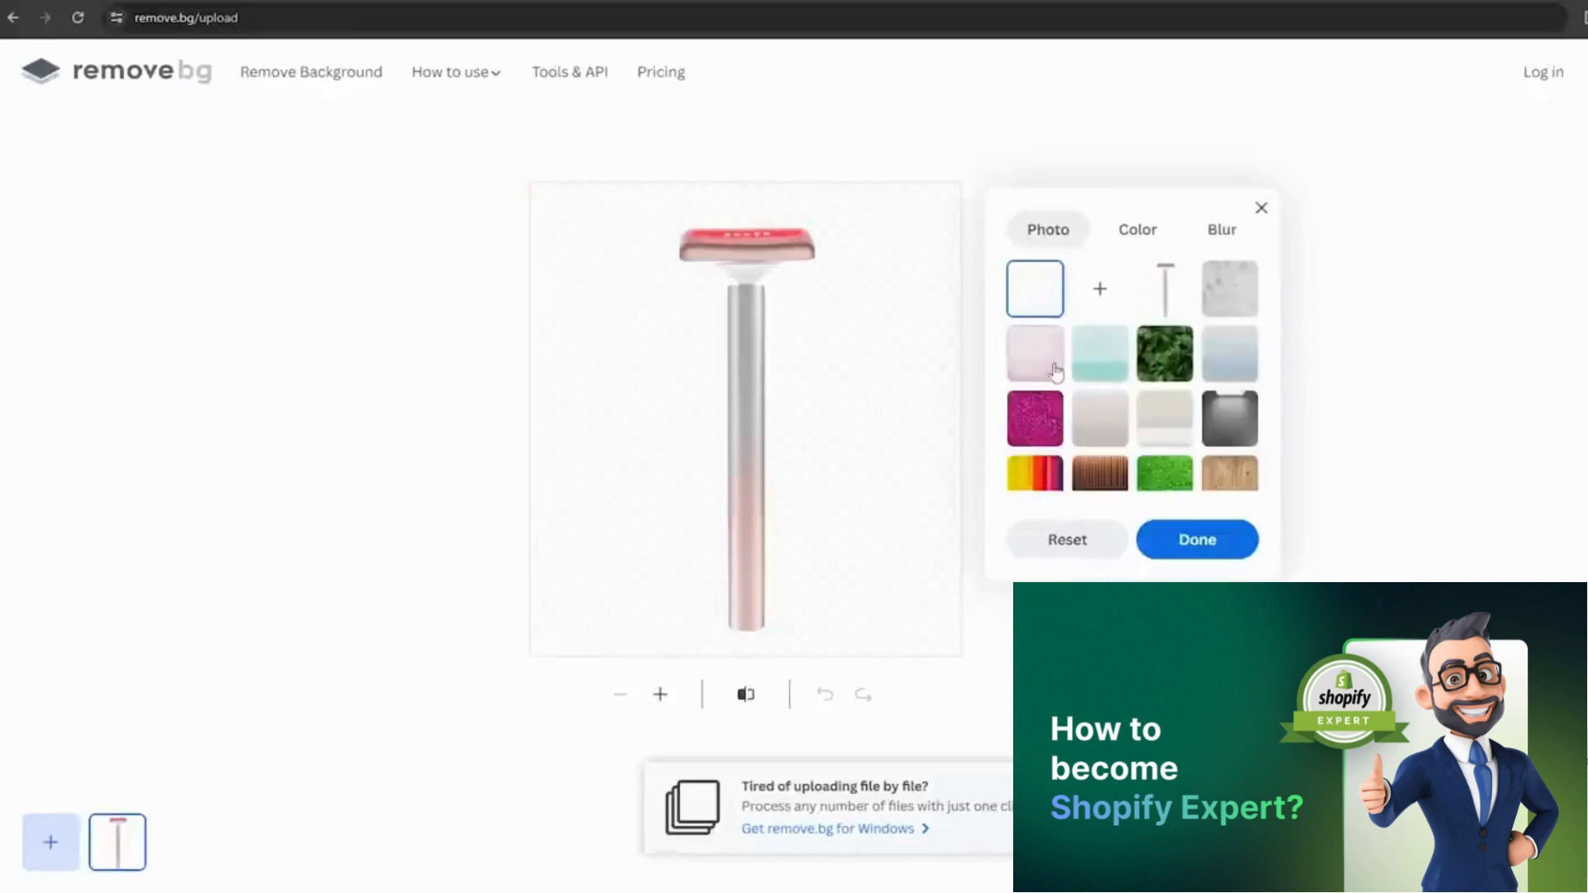
click(1047, 362)
scroll(1127, 451, down, 5)
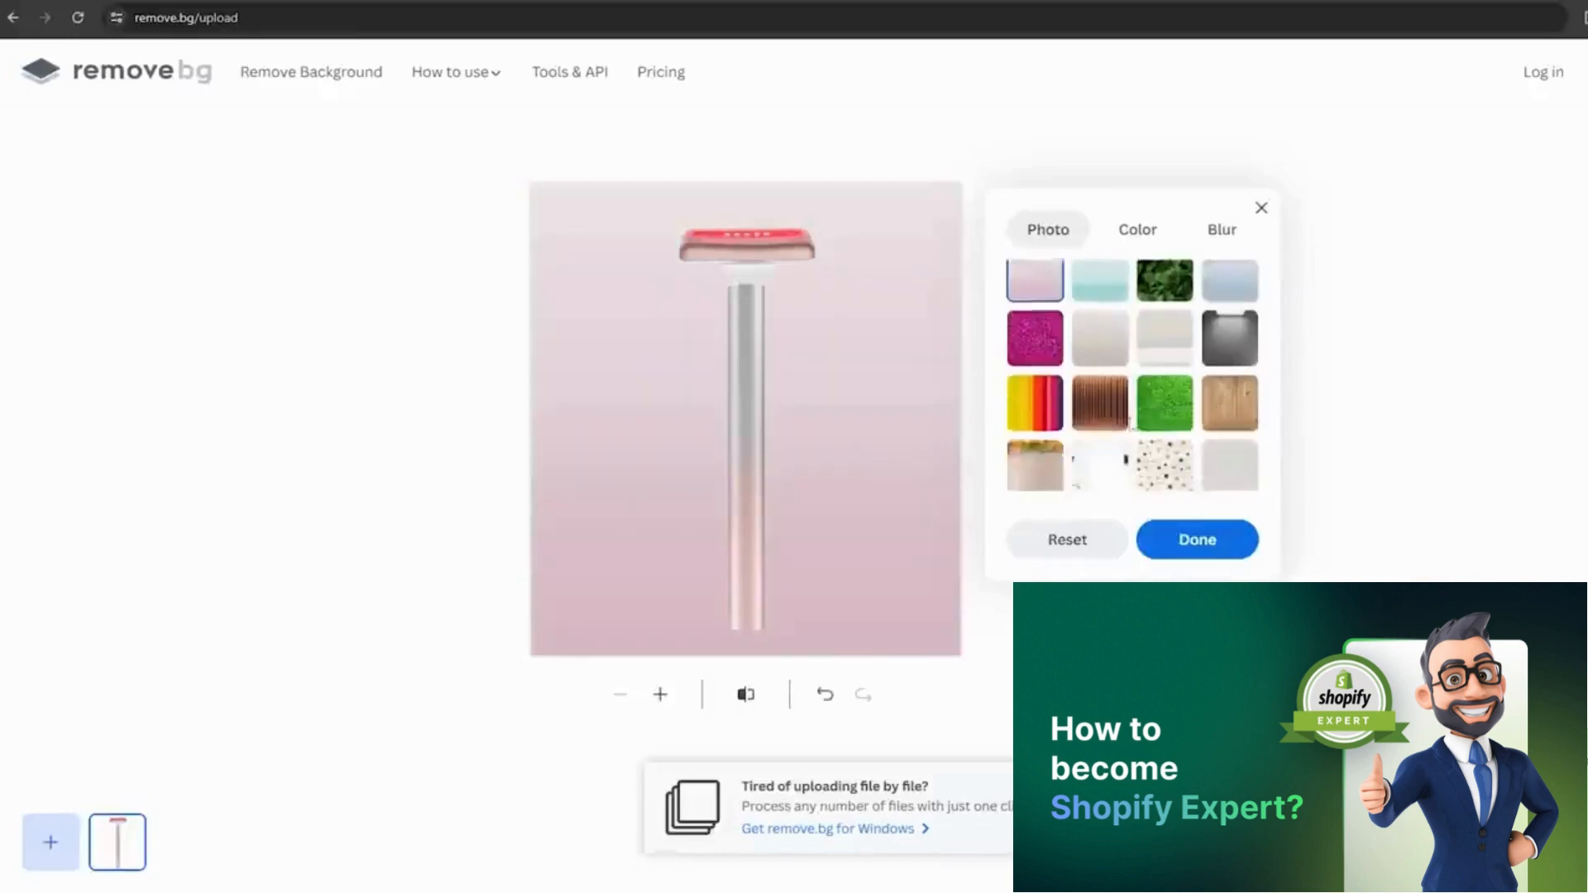
click(1204, 549)
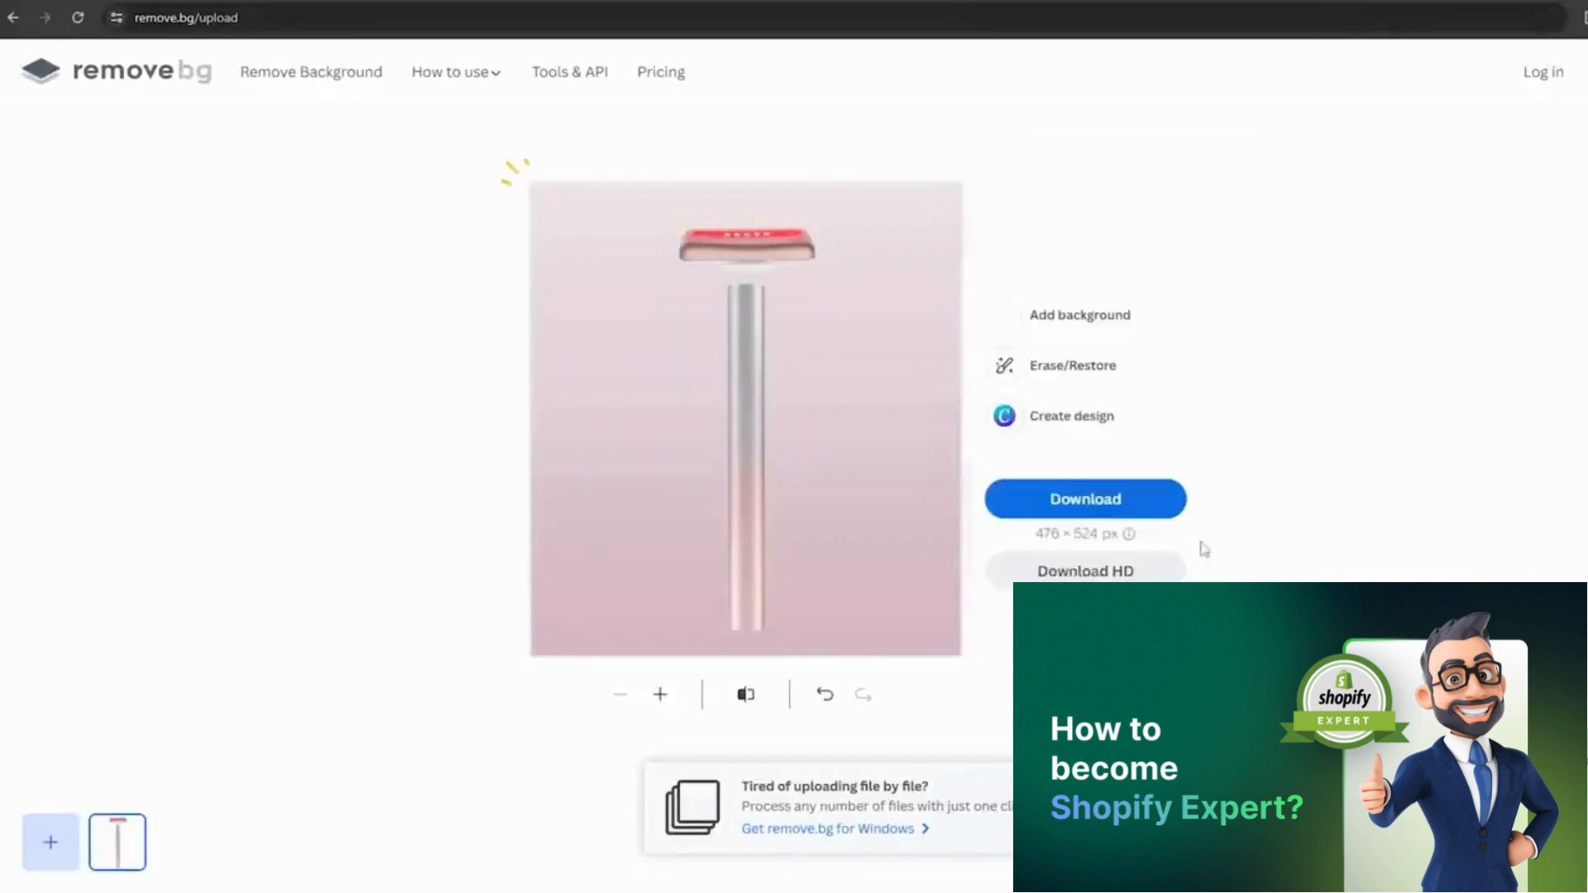
click(1125, 502)
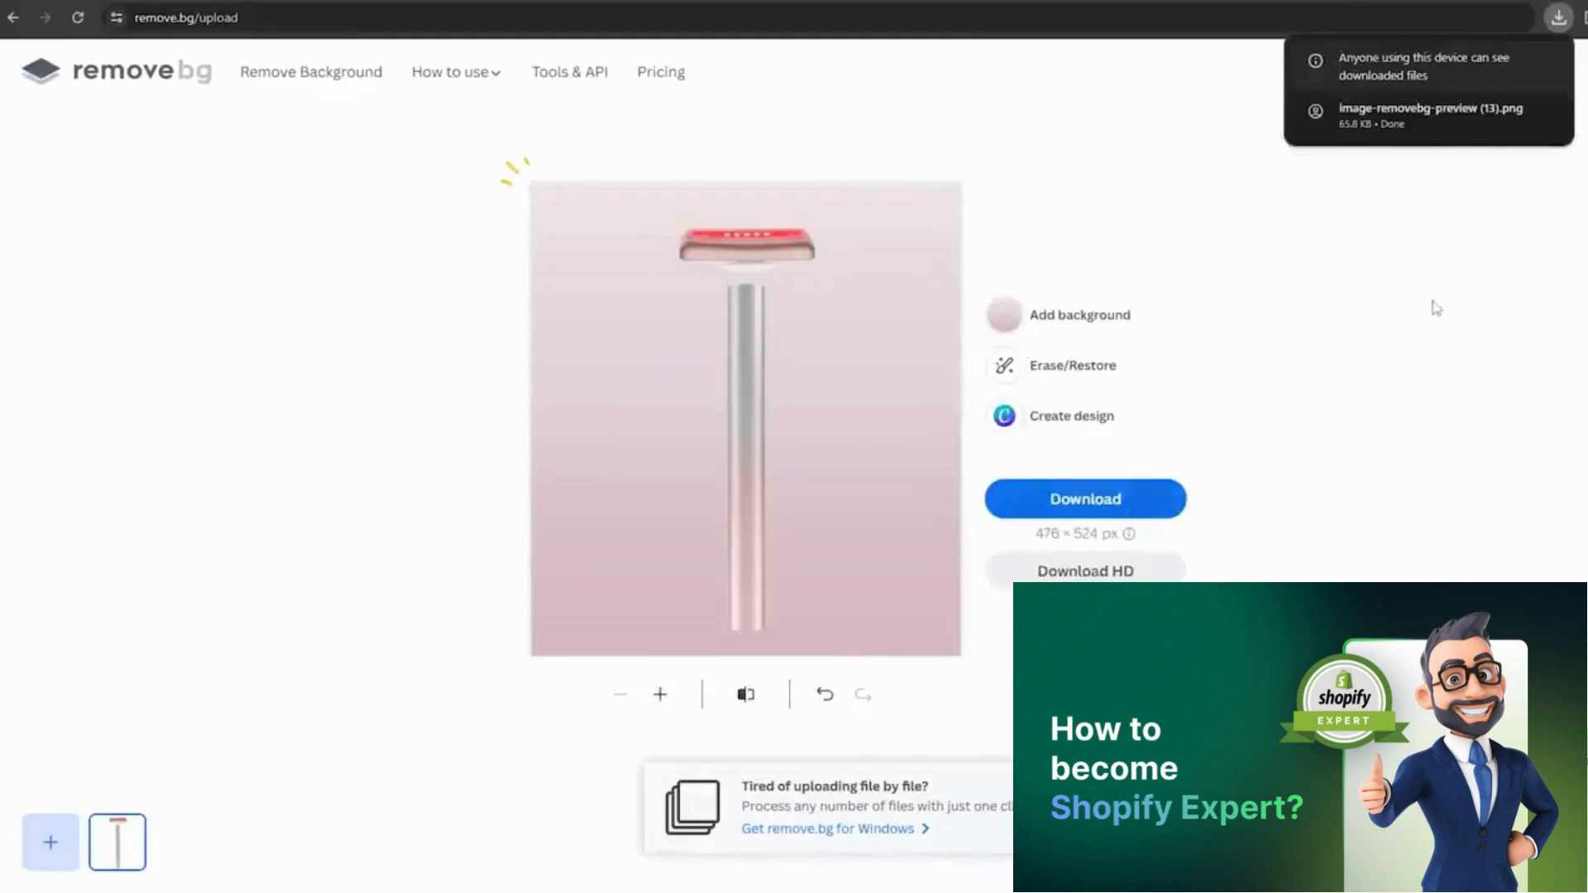
Switch to the Shopify product page and add the downloaded pink-background wand image to the product's media.
click(472, 2)
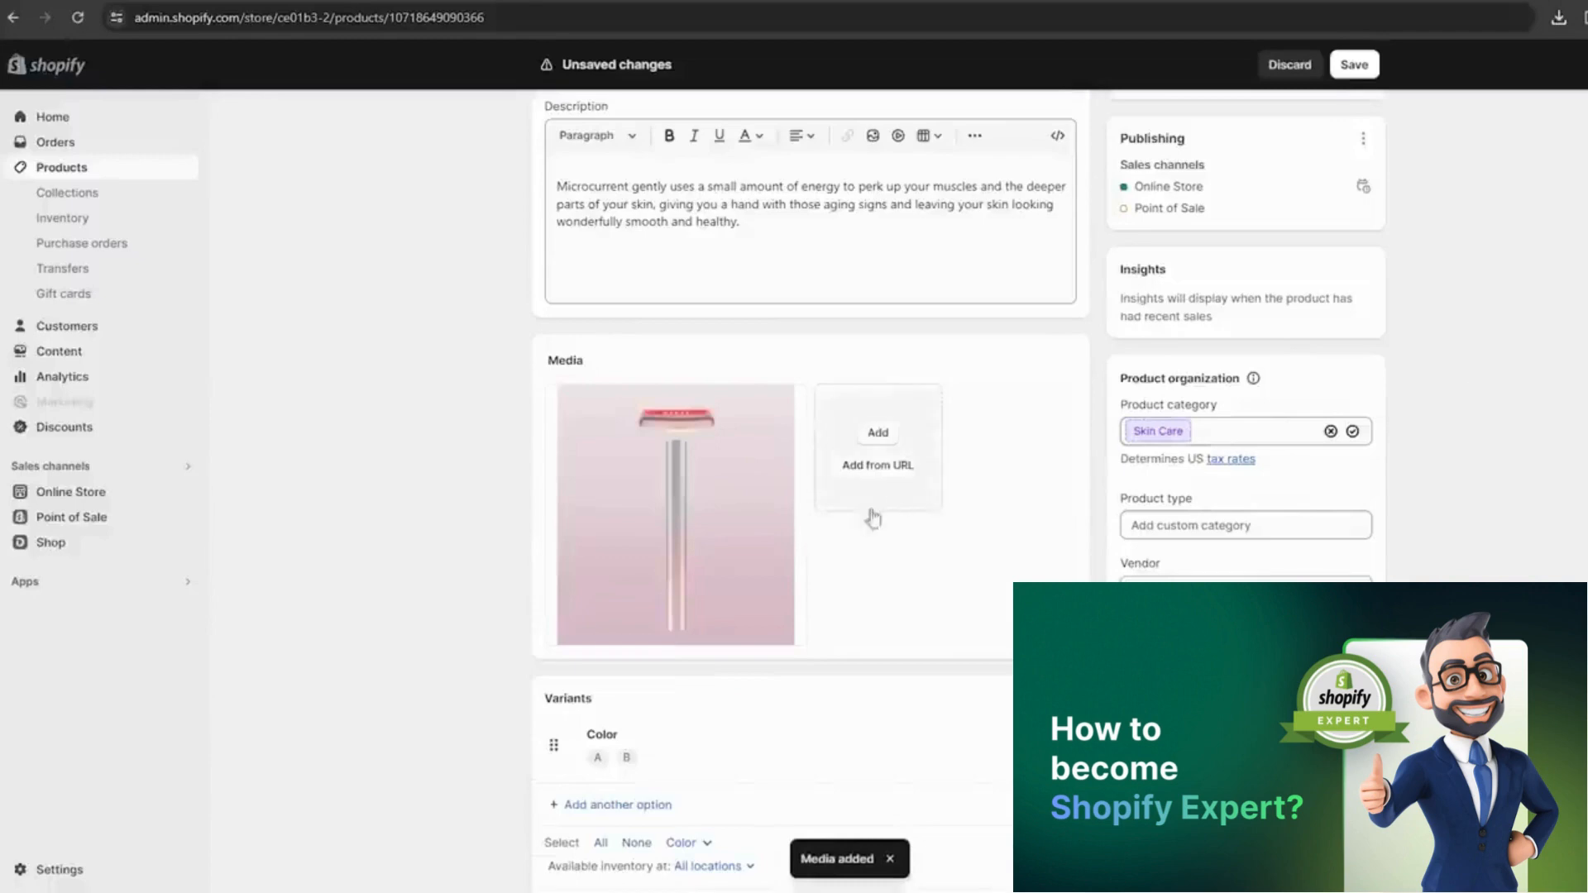
scroll(875, 526, up, 2)
scroll(879, 532, up, 1)
Delete color variant B from the product's variants.
scroll(943, 511, down, 6)
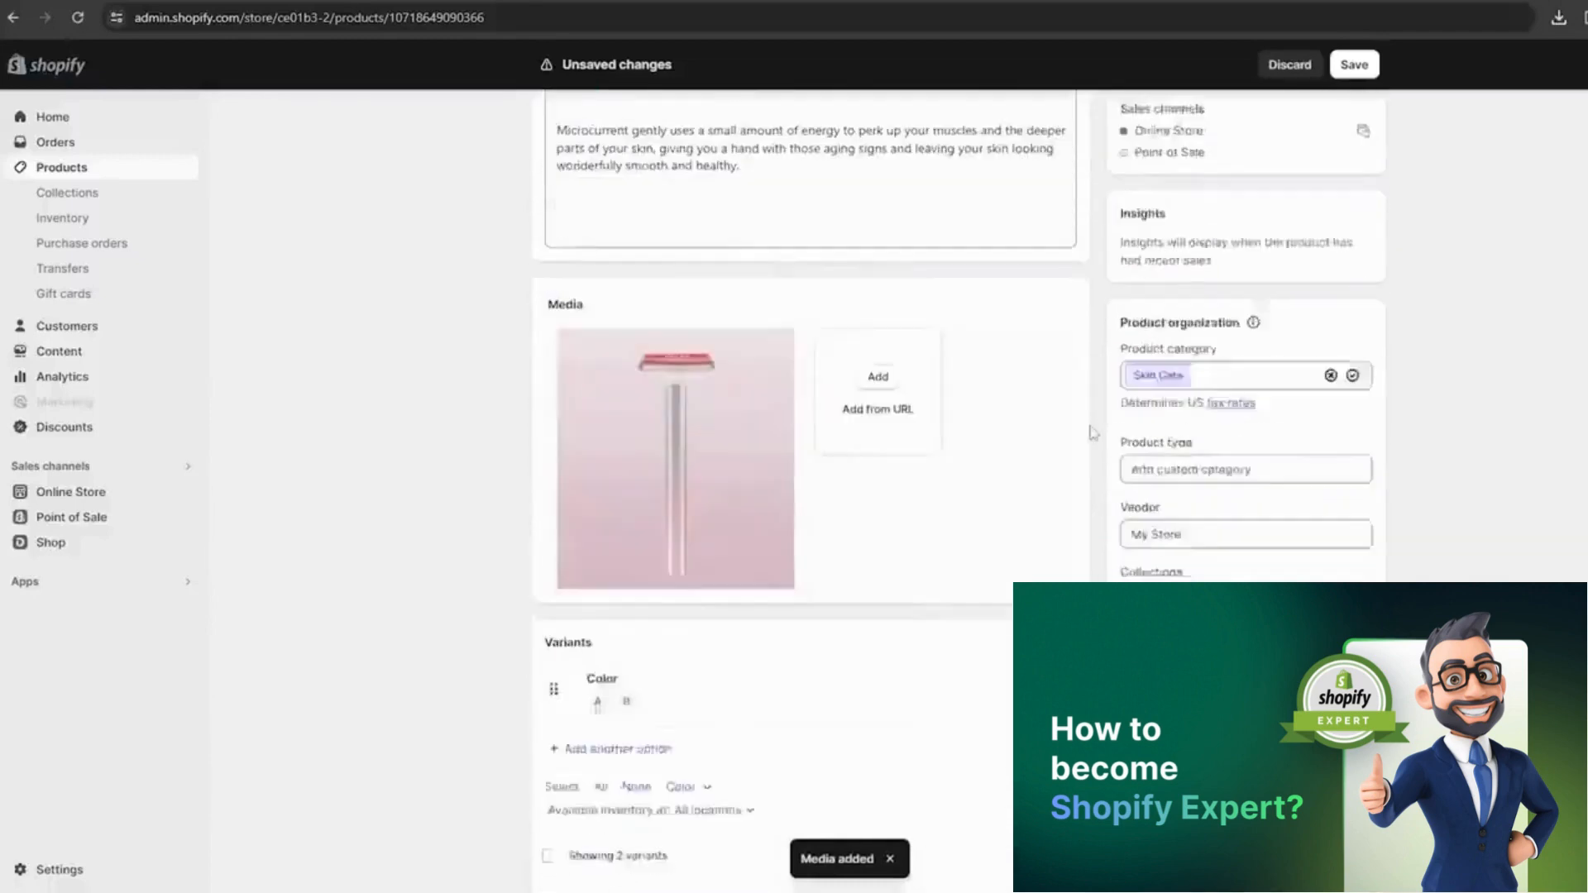
scroll(600, 693, down, 1)
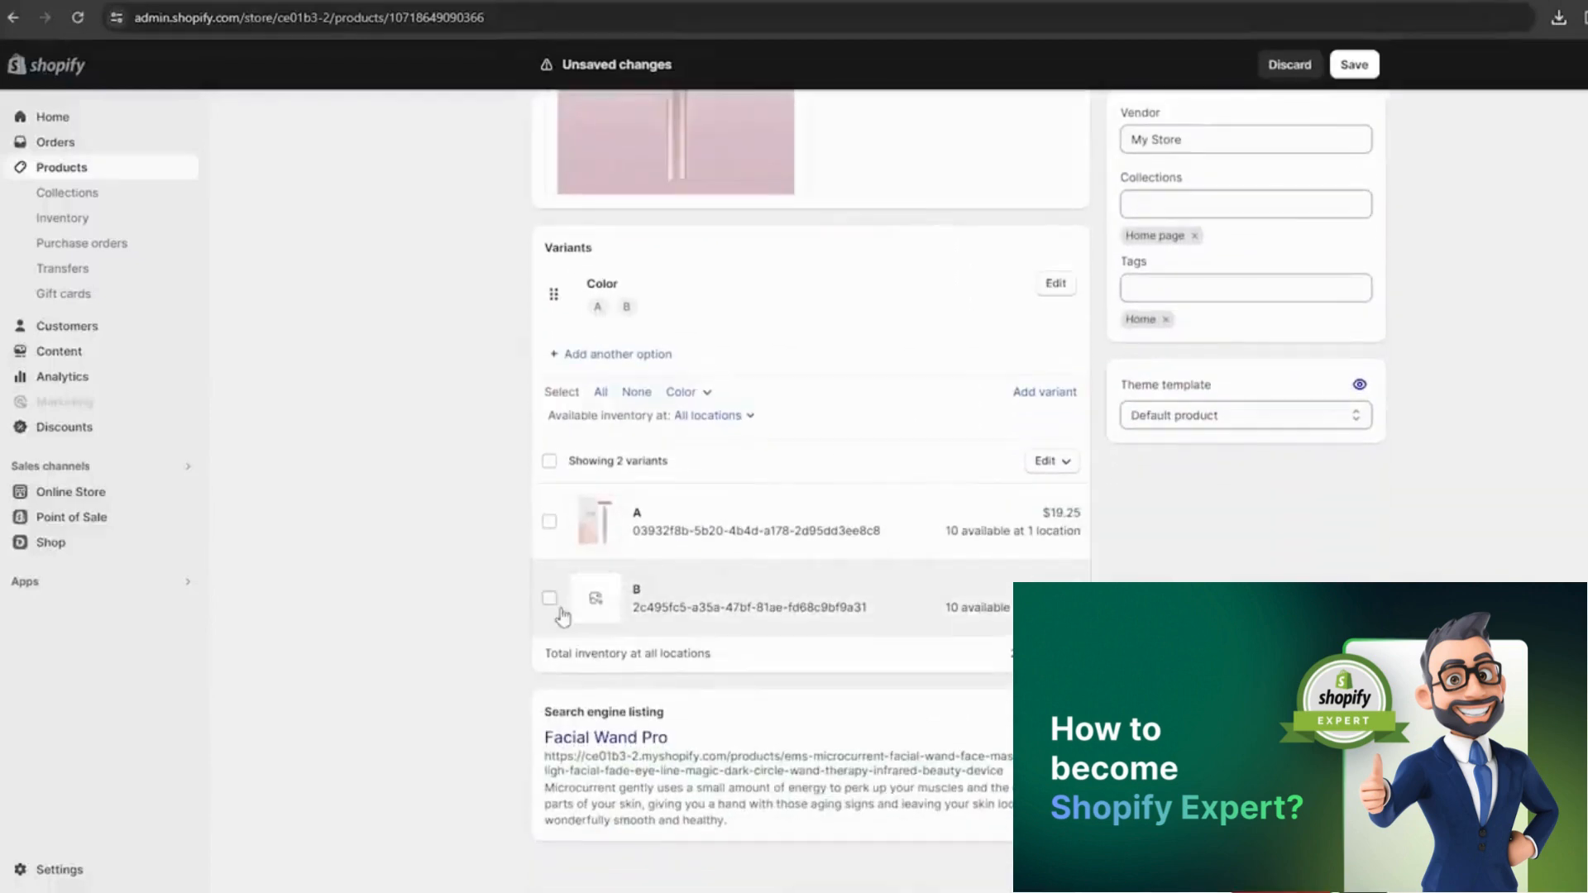
click(549, 598)
click(845, 675)
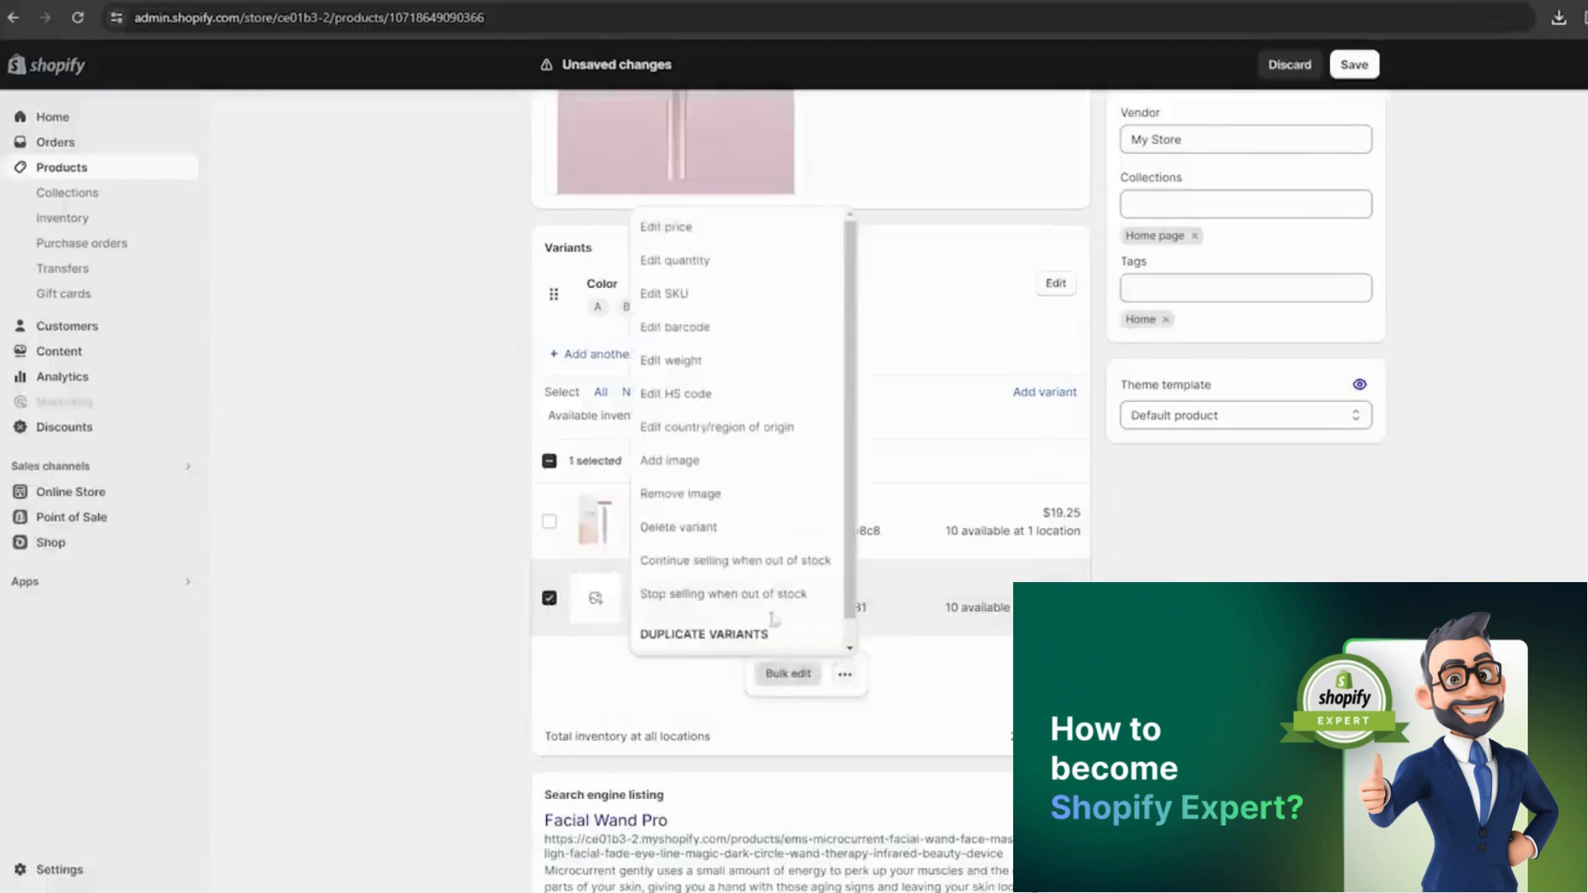
click(744, 527)
Set the price of variant A to $39.99 and apply the variant edit.
click(646, 545)
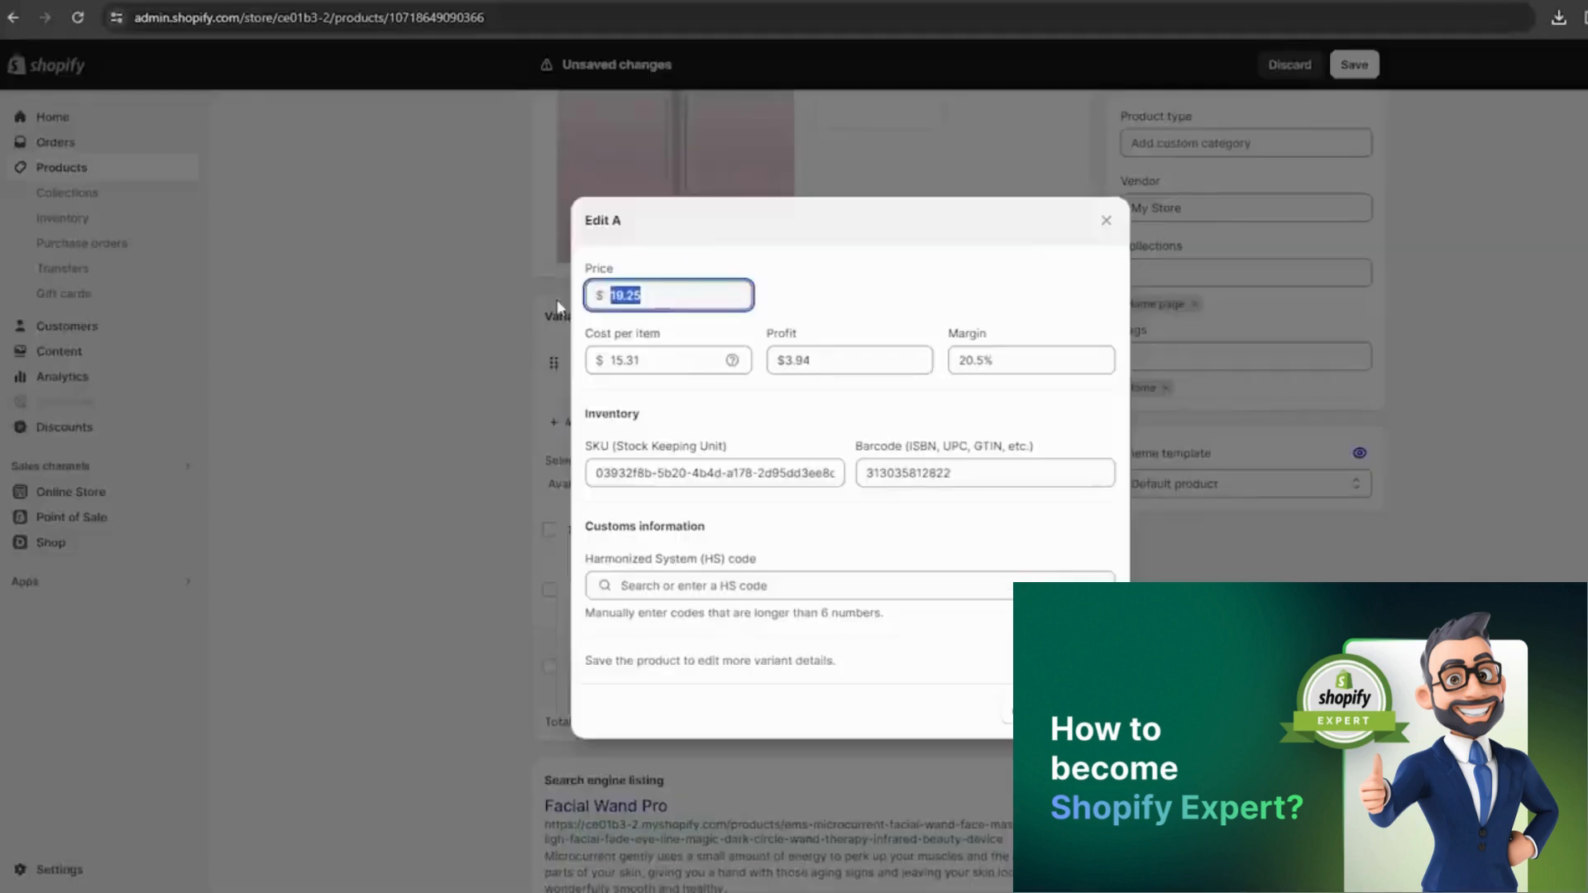
text(39.999)
click(817, 320)
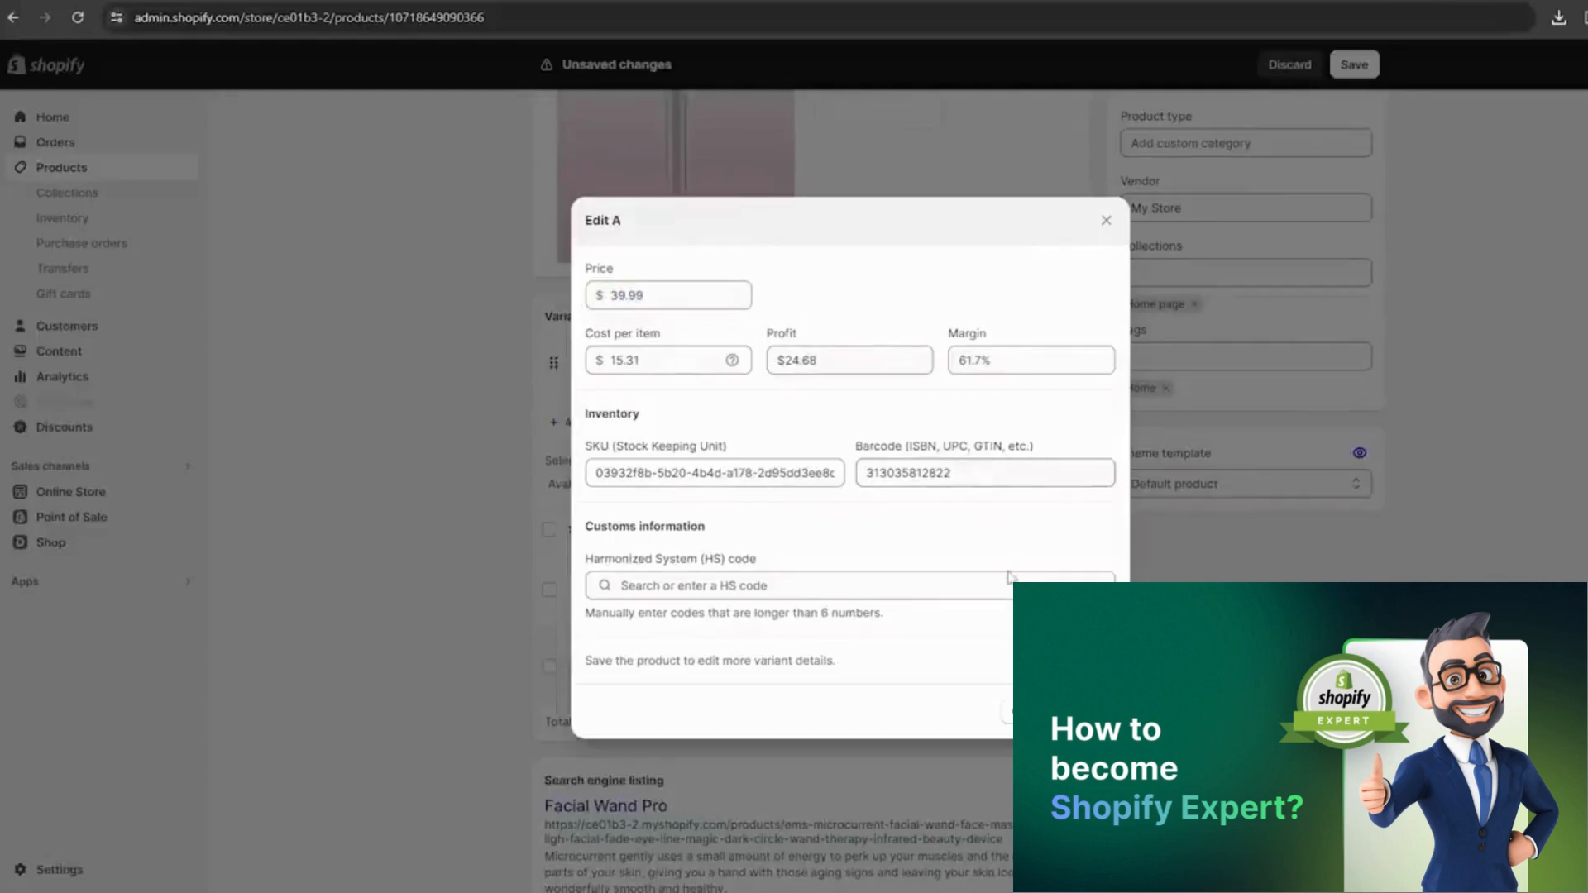
click(1067, 711)
Save the product and confirm the variant deletion.
scroll(951, 579, up, 7)
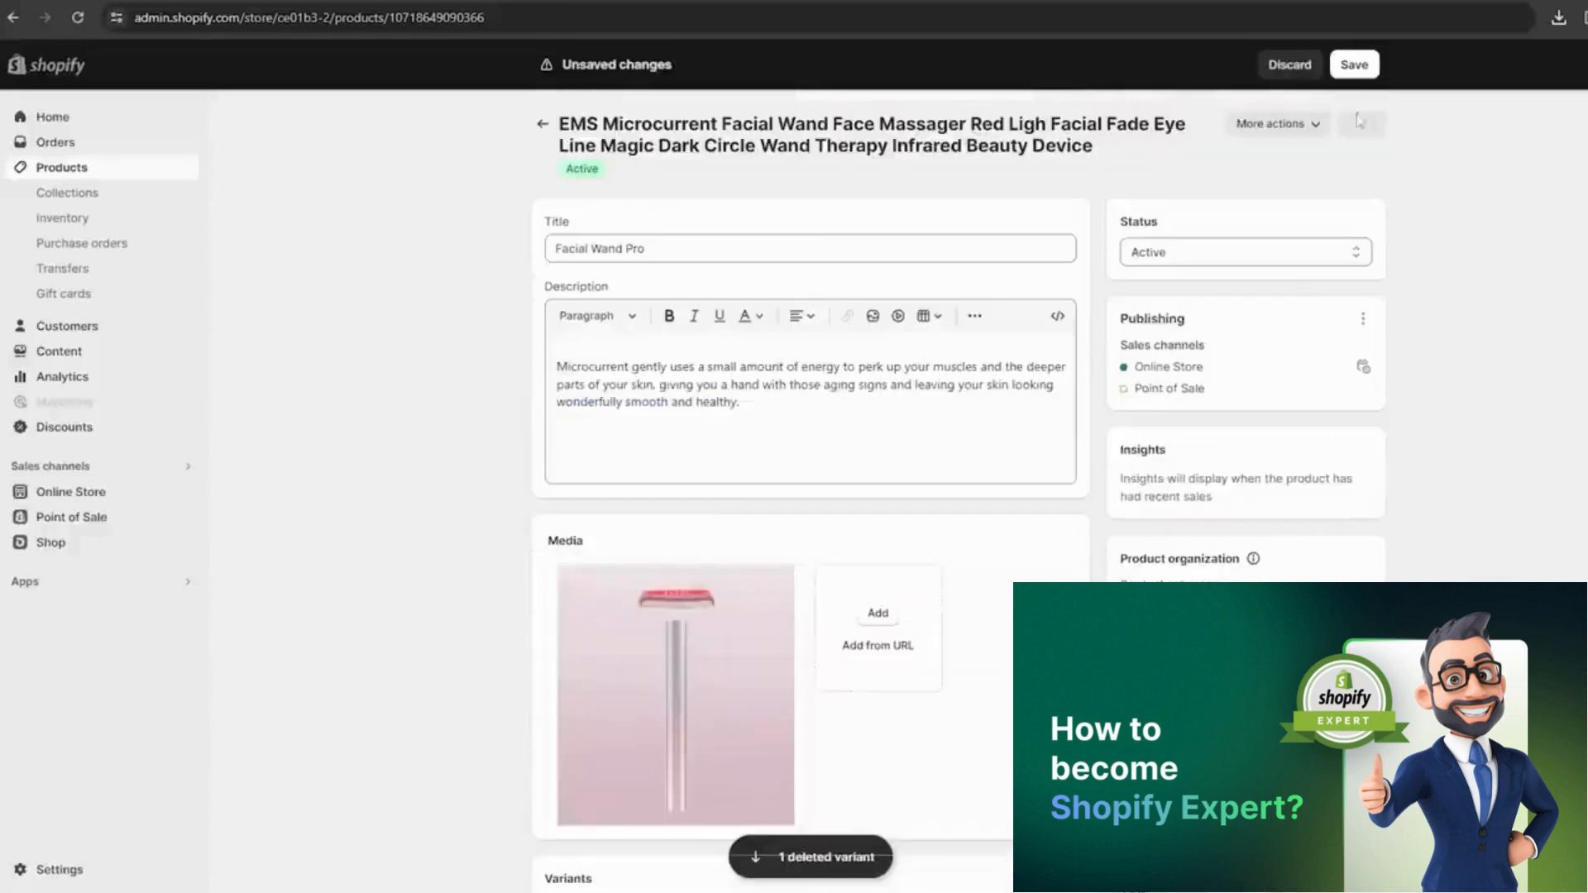
click(1355, 64)
click(1054, 520)
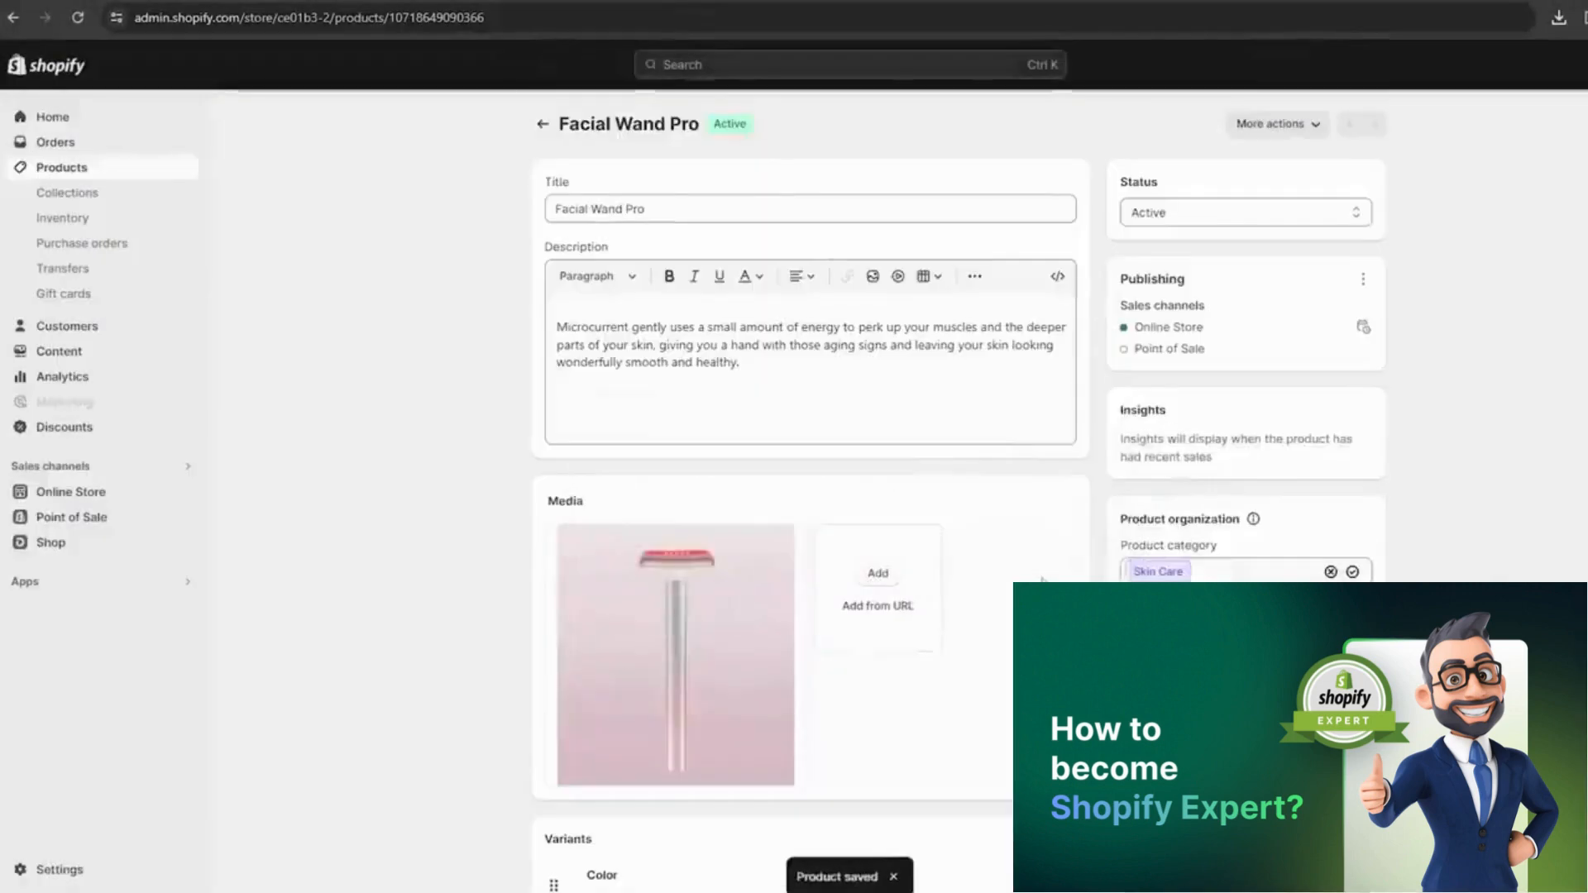
Assign the pink-background wand picture as the image of variant A.
scroll(1034, 579, down, 5)
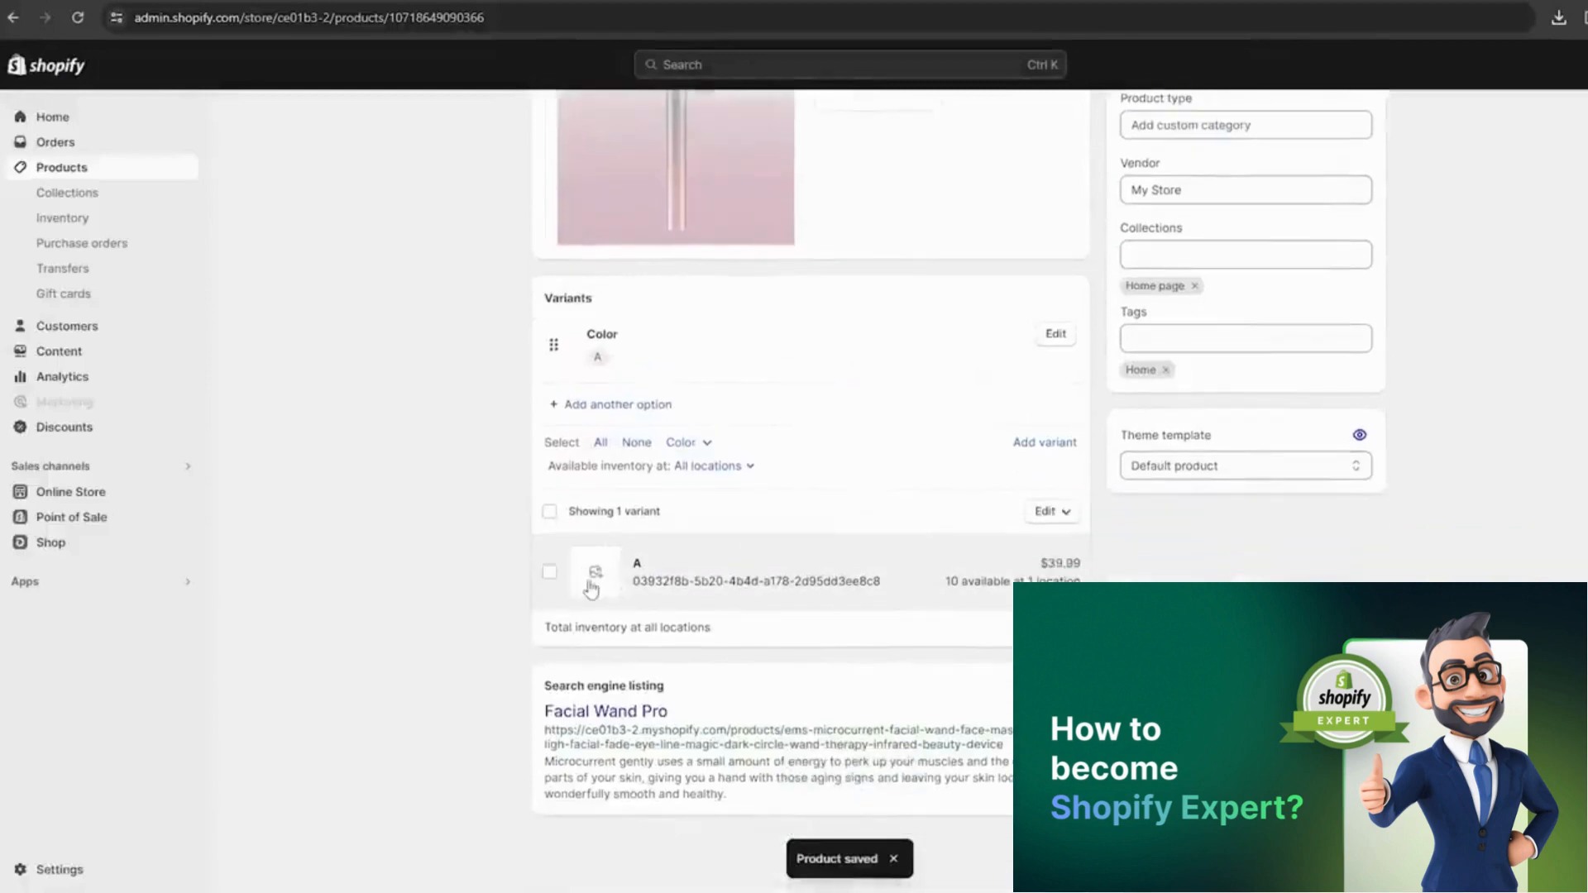
click(593, 573)
click(744, 497)
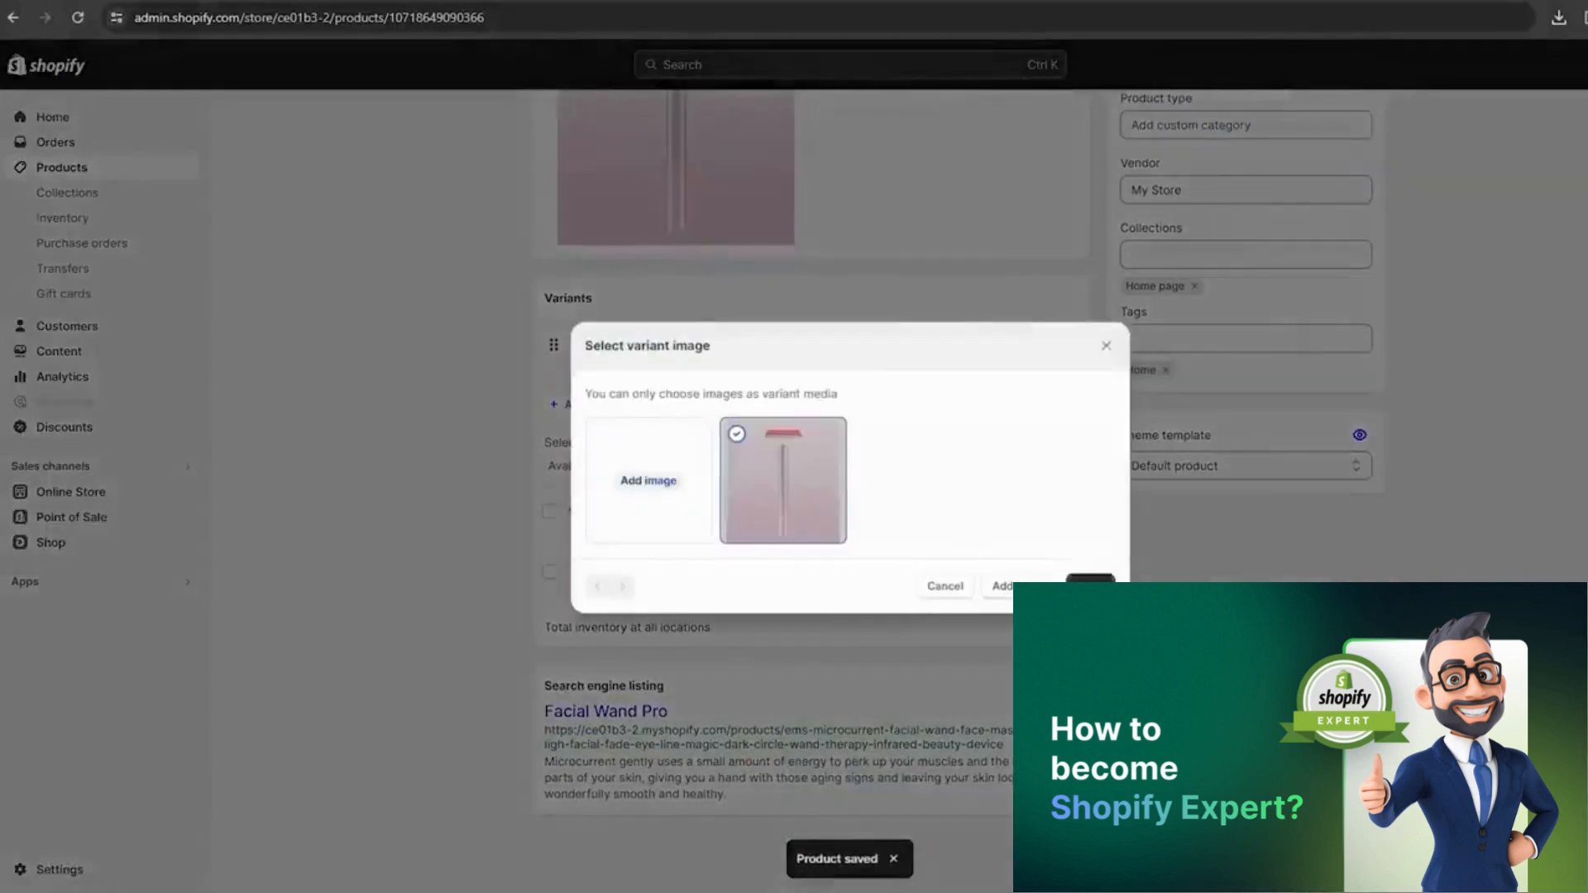
click(1090, 584)
Remove the Color option from the product's variants, then save the product and confirm deleting the affected variants.
scroll(1025, 497, up, 5)
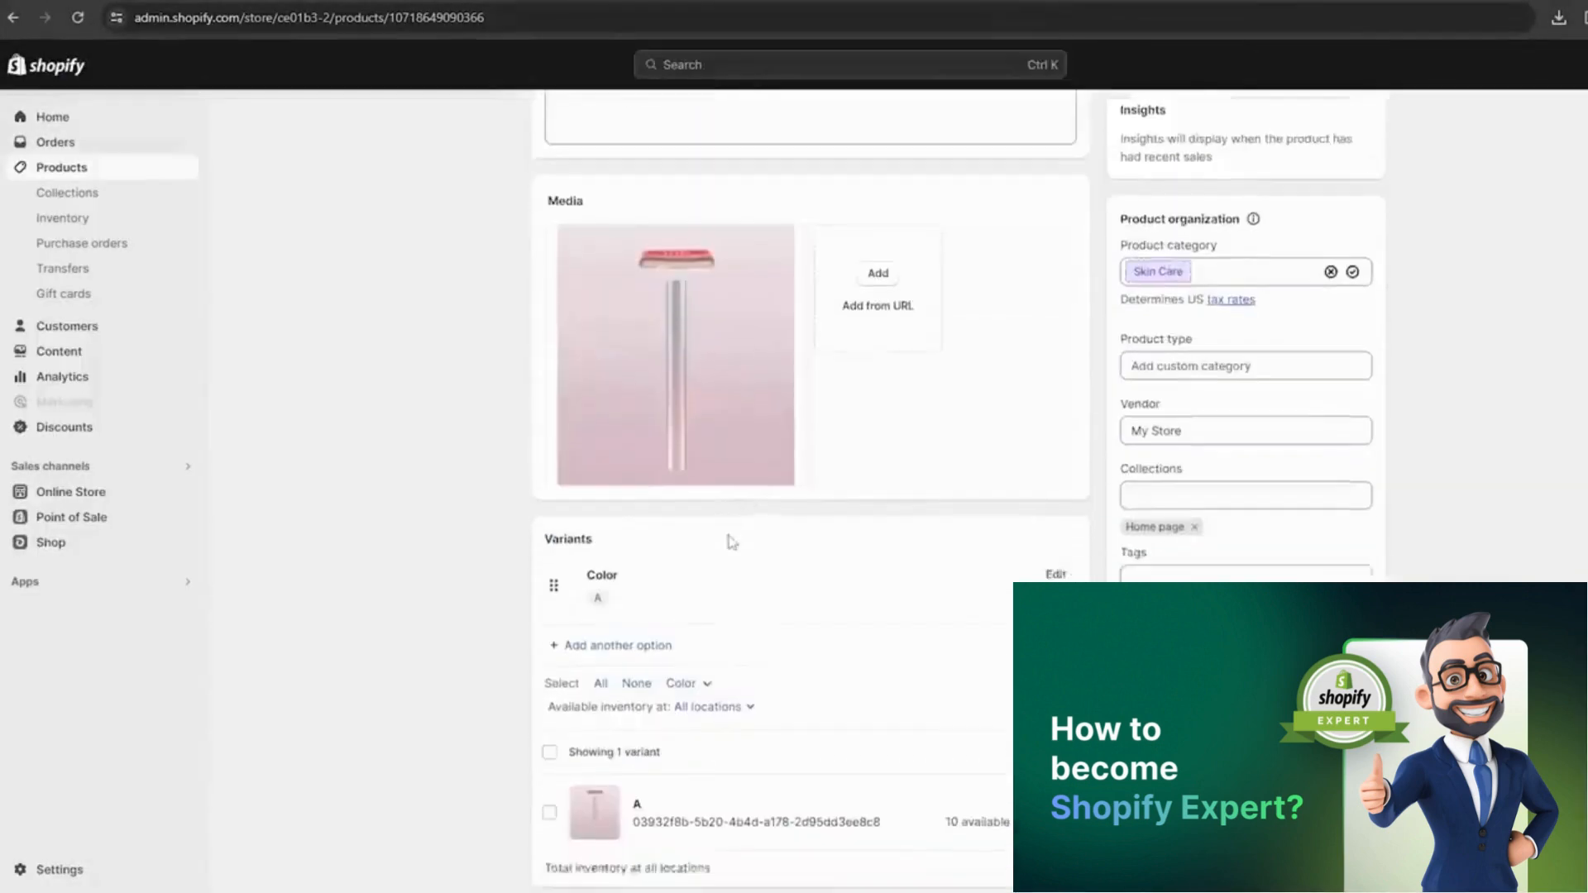
scroll(730, 542, down, 1)
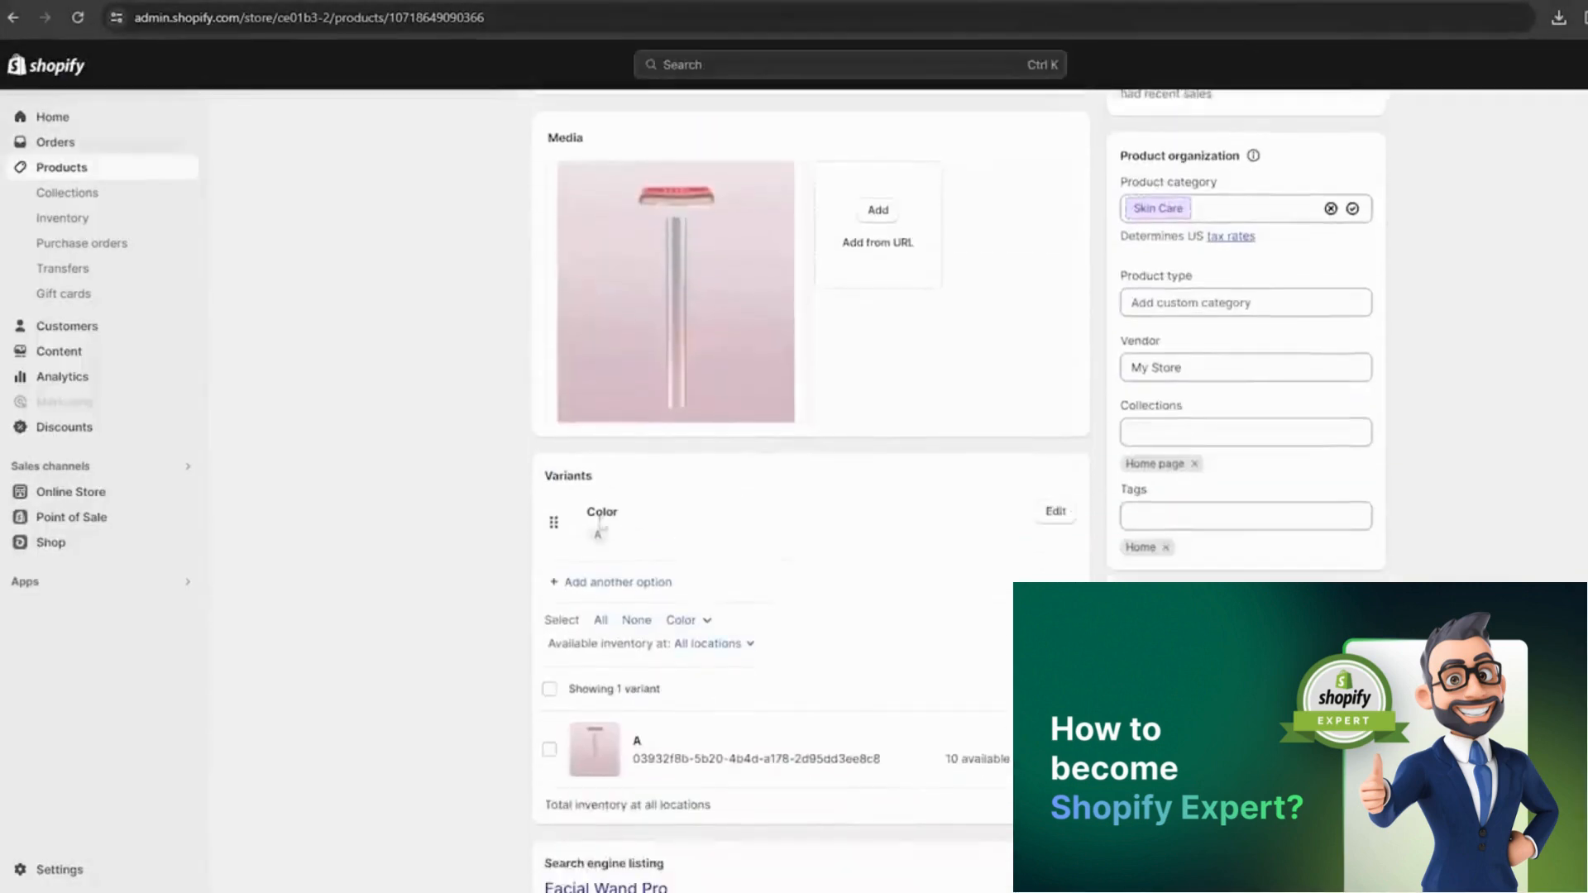
click(1052, 508)
scroll(744, 596, down, 1)
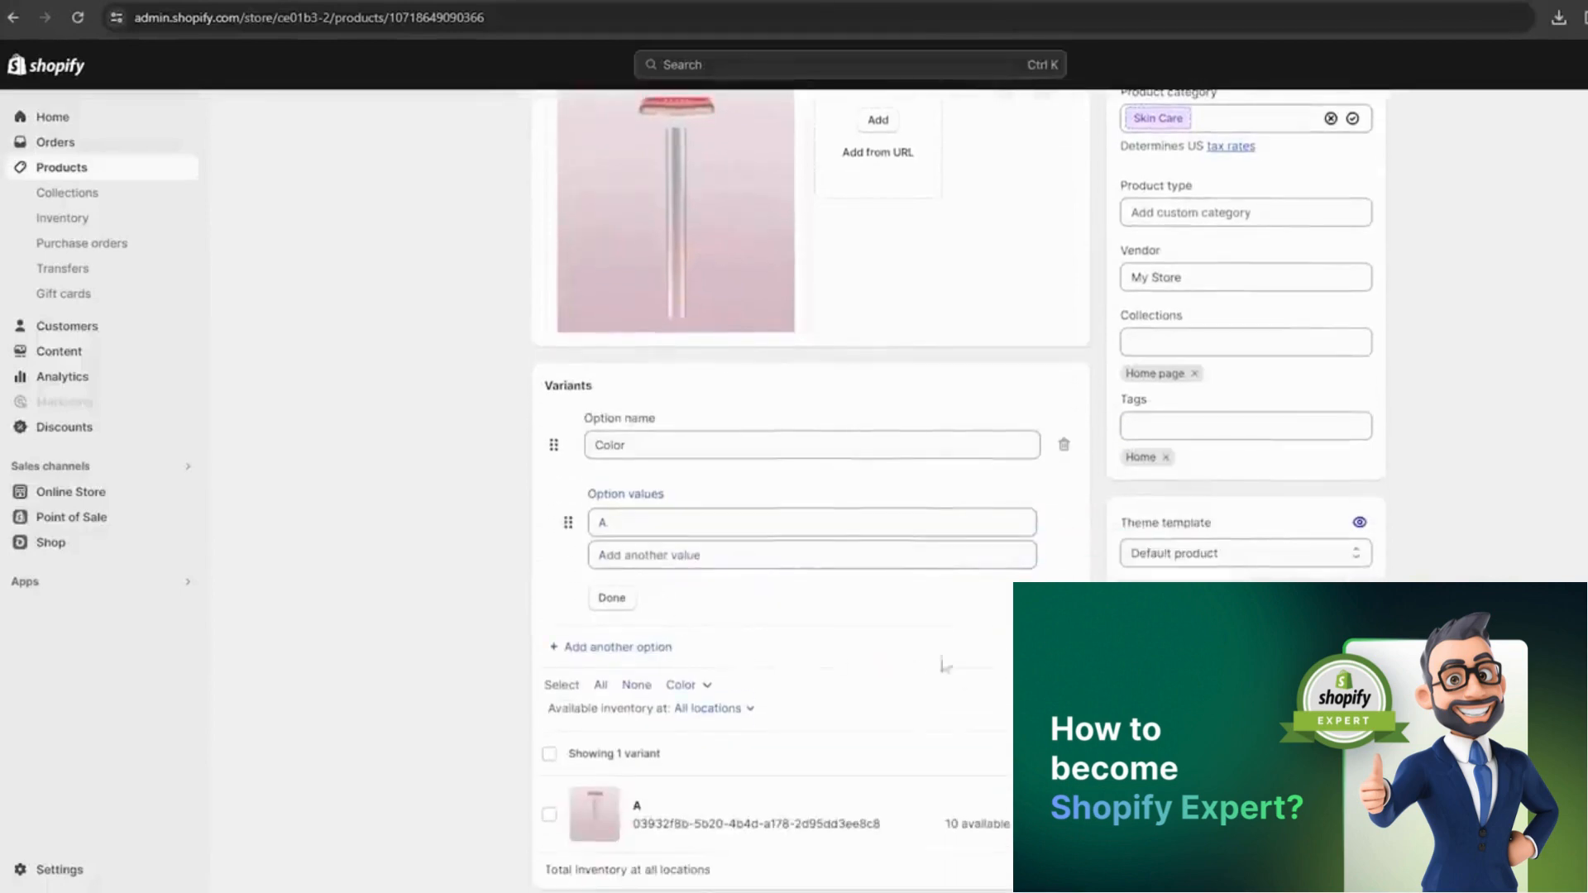
click(1064, 444)
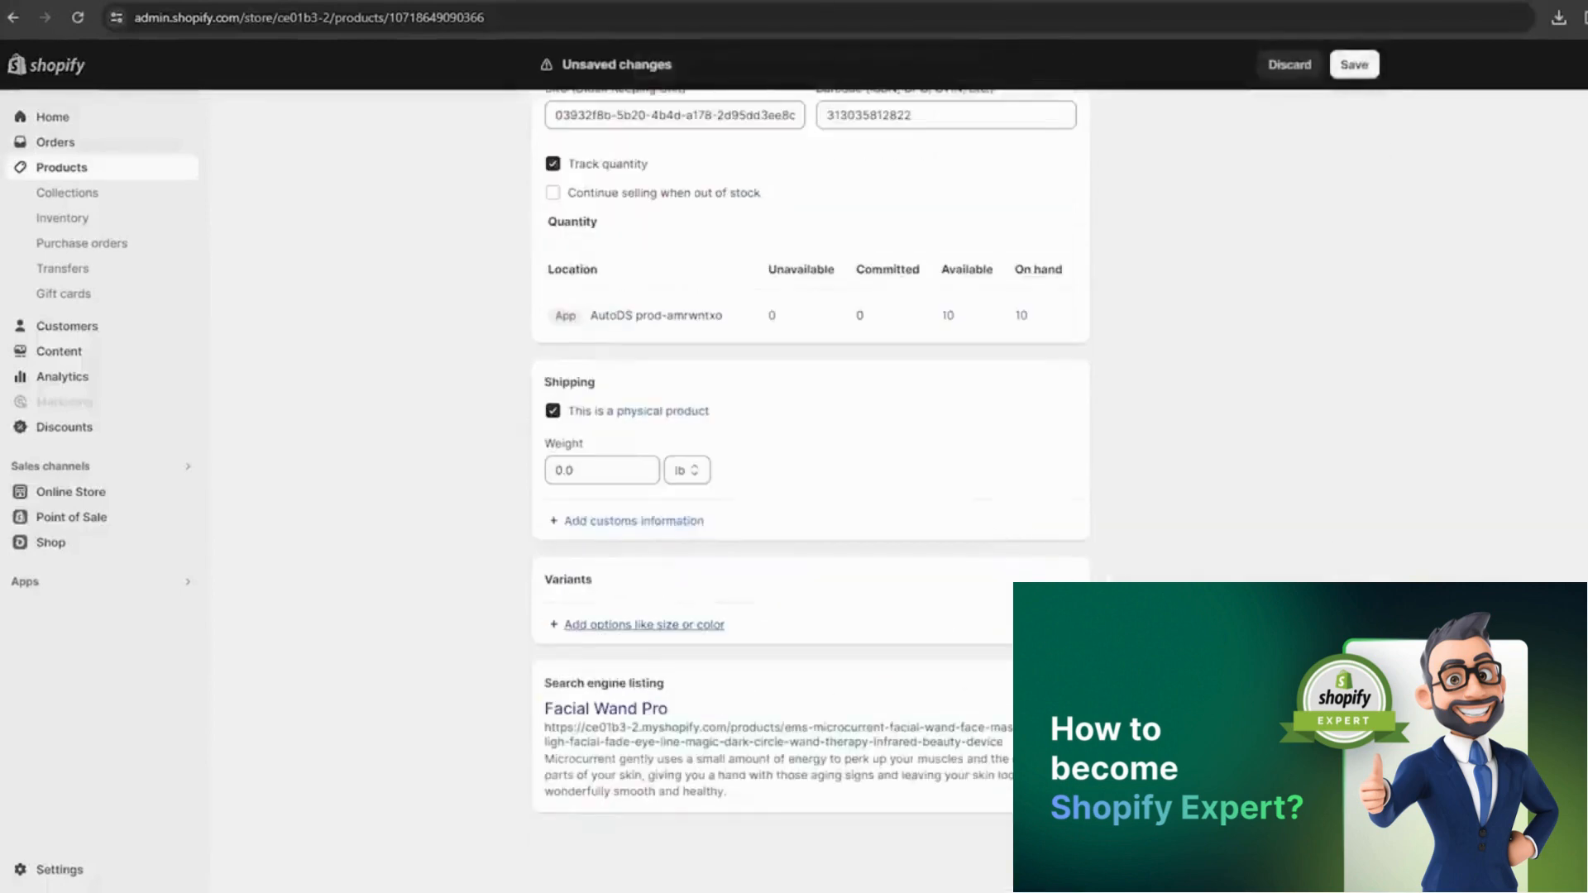
scroll(1199, 455, up, 2)
click(1089, 524)
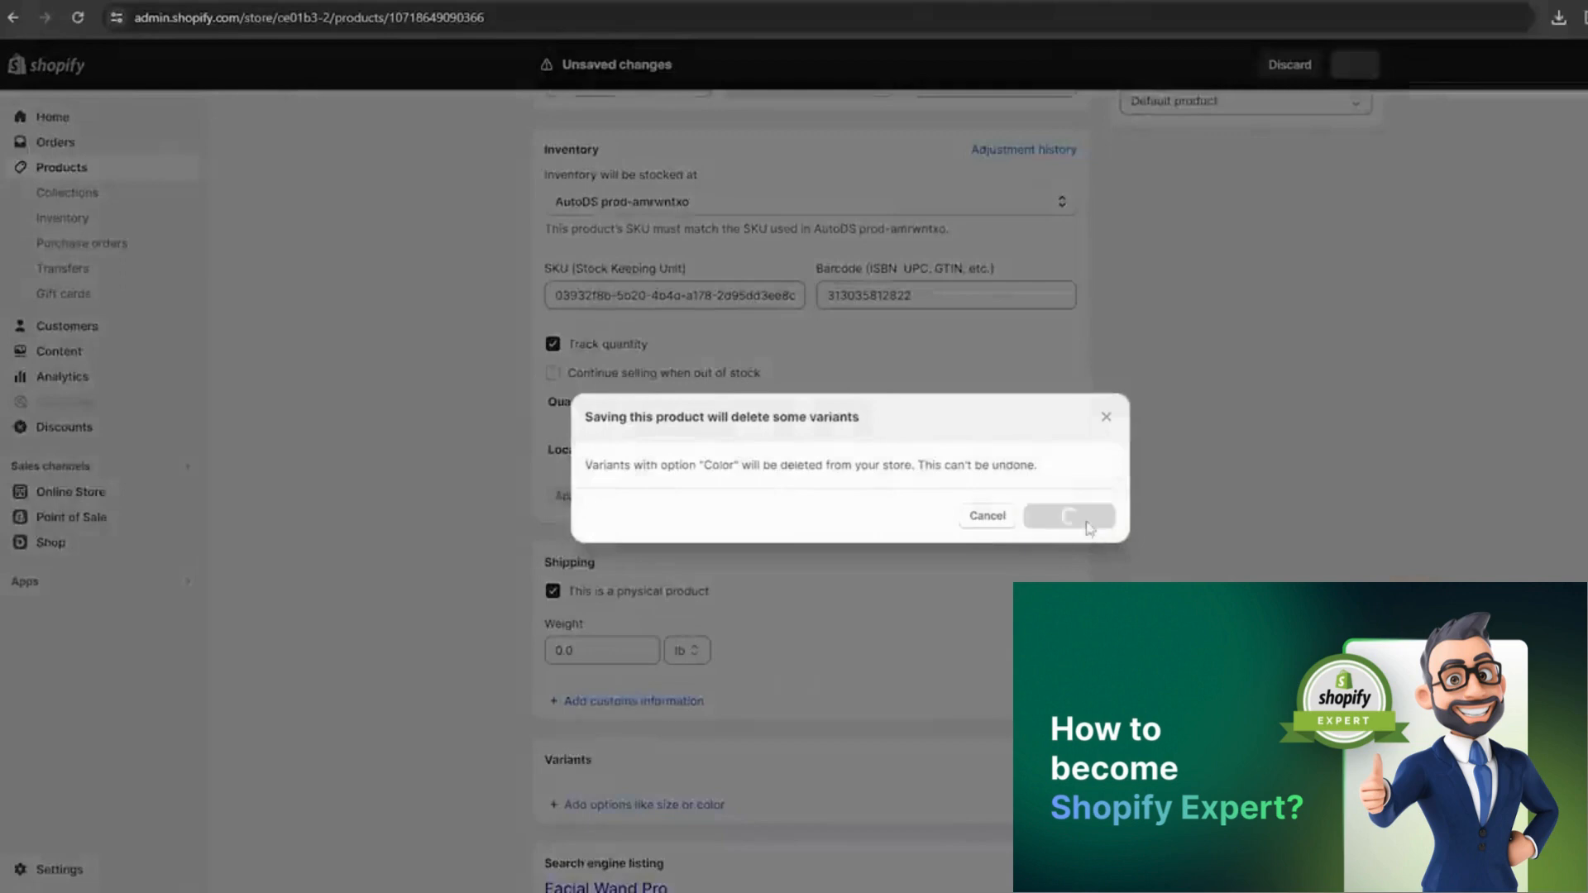
scroll(1159, 496, up, 15)
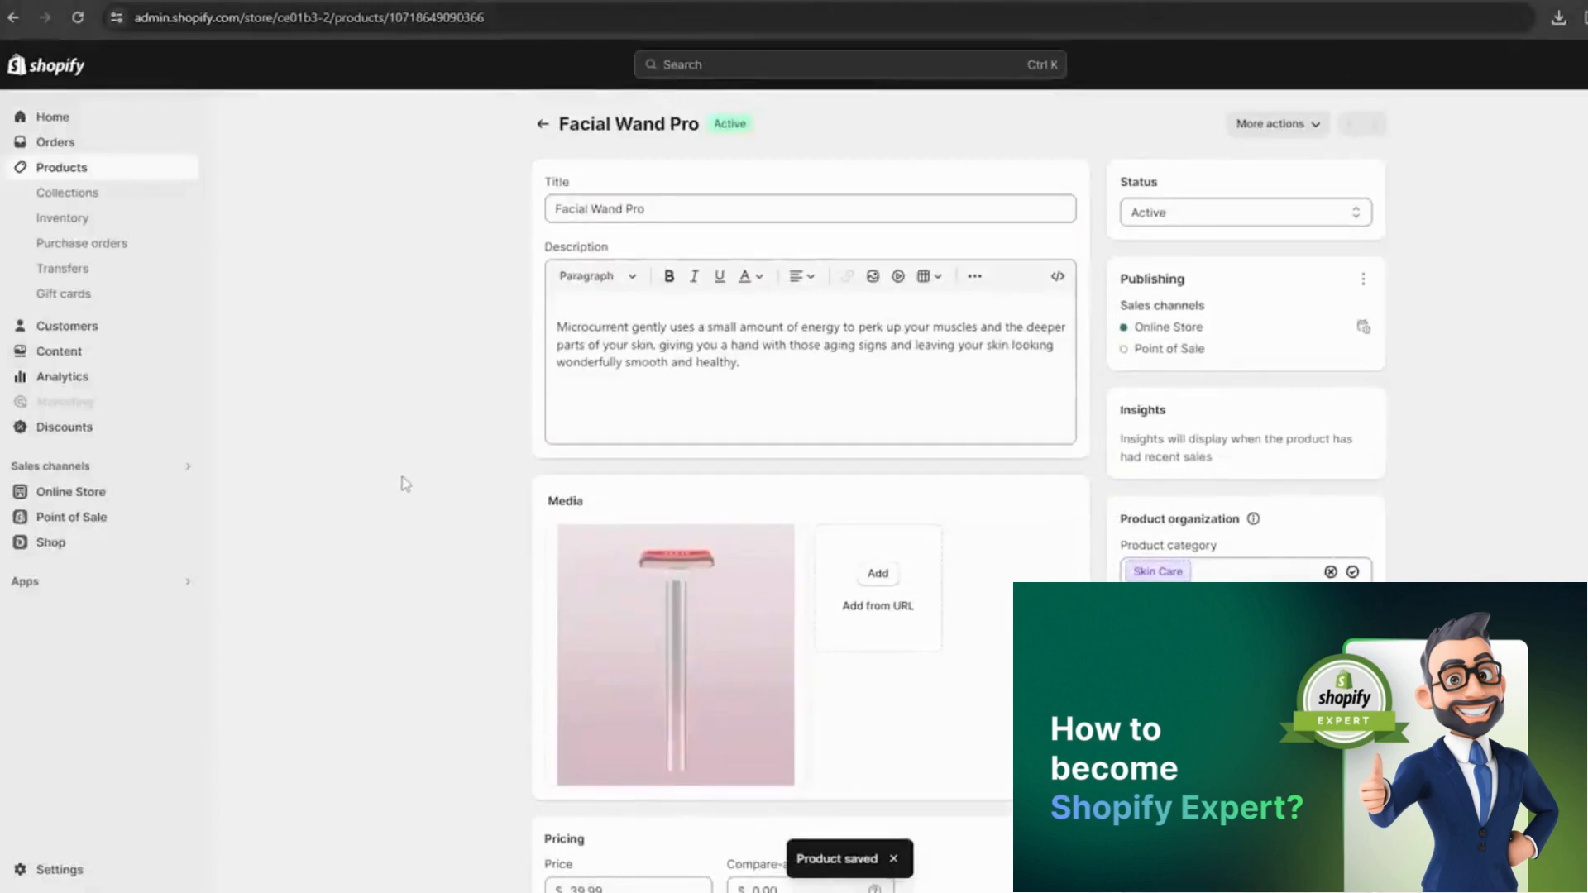
Pick the Refresh theme for the online store and open it for customization.
click(89, 493)
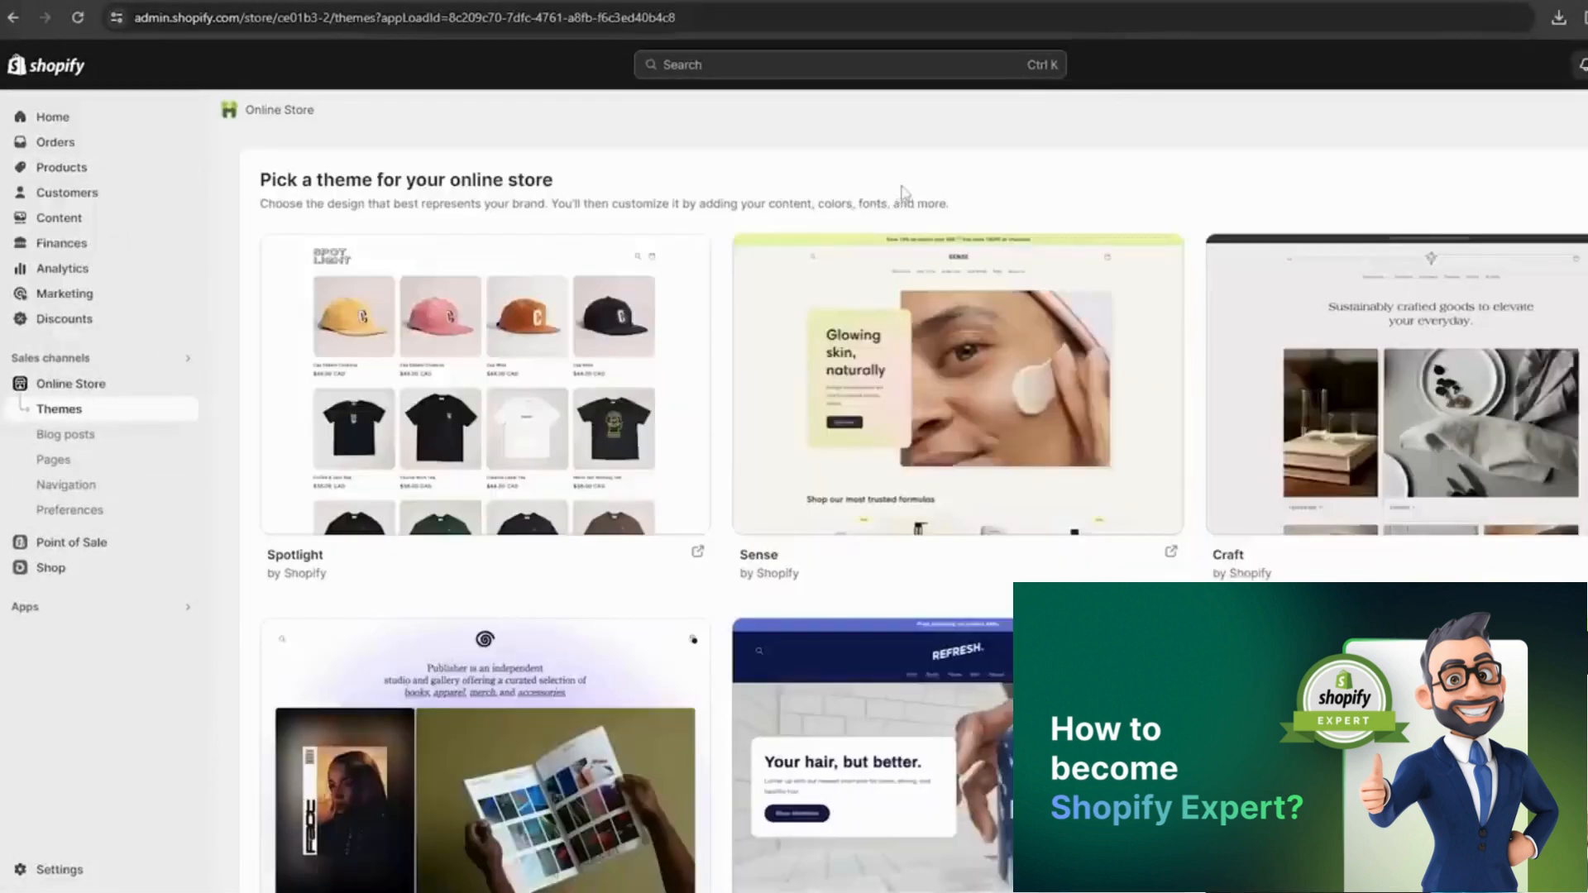
scroll(1202, 353, down, 3)
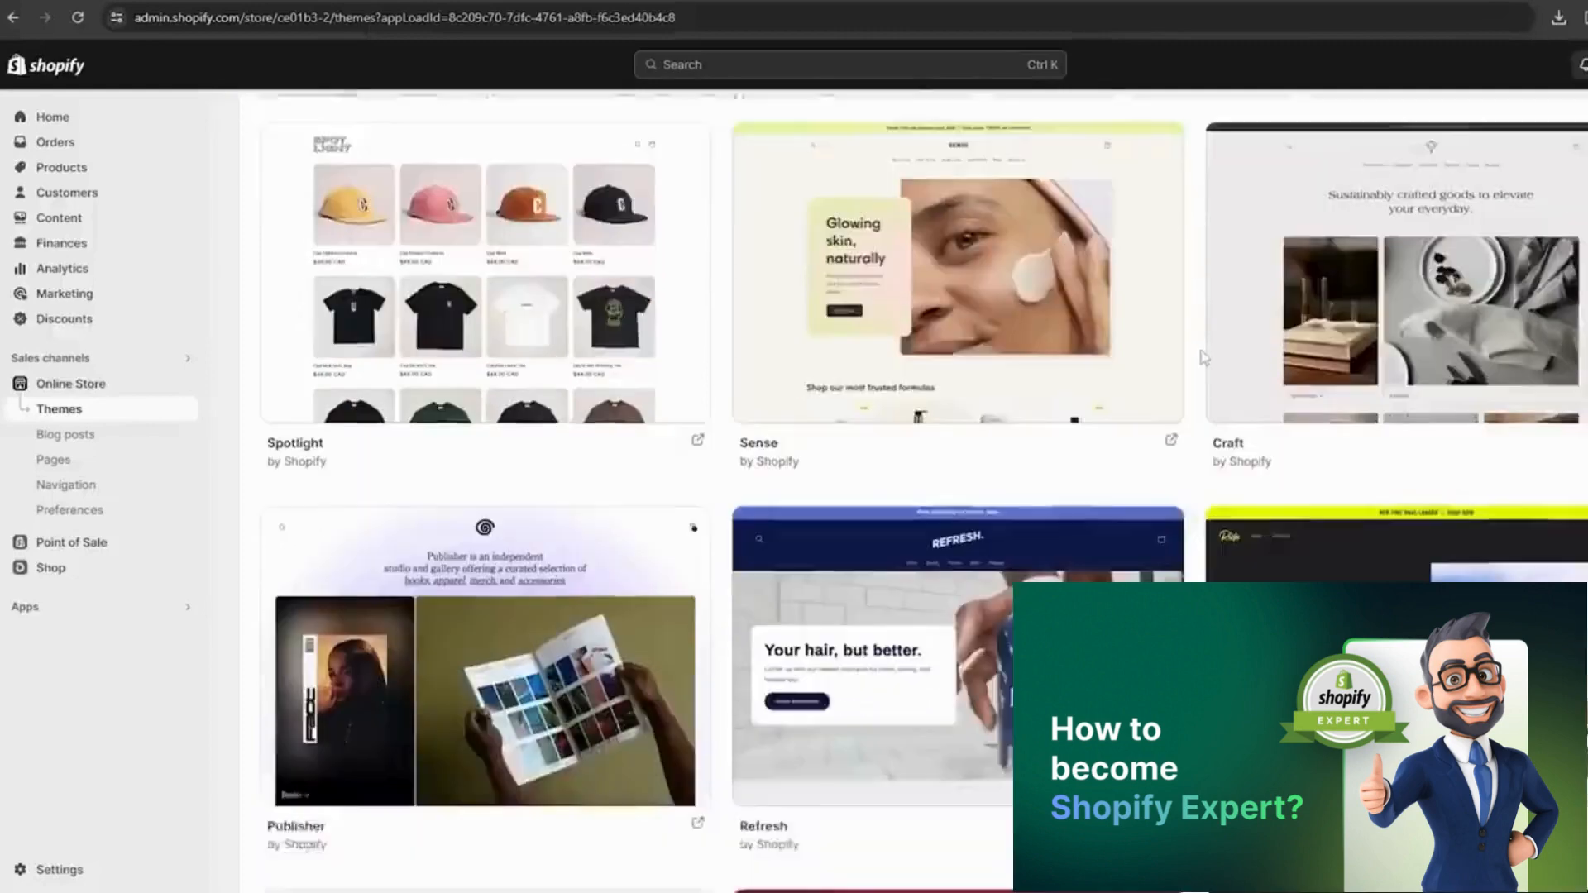
scroll(1049, 525, up, 2)
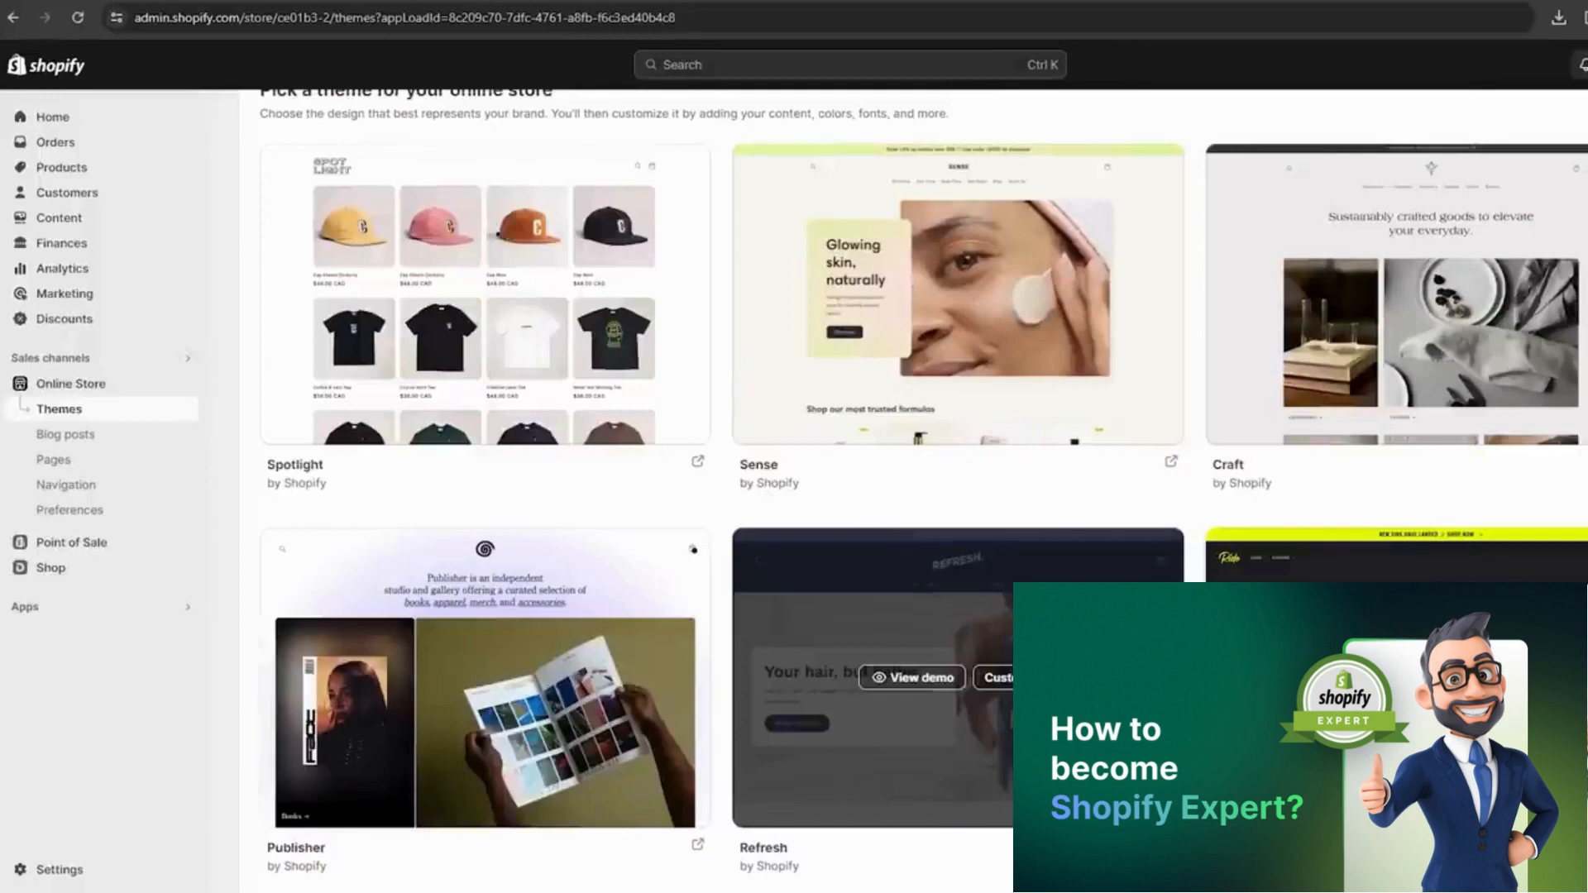
click(997, 678)
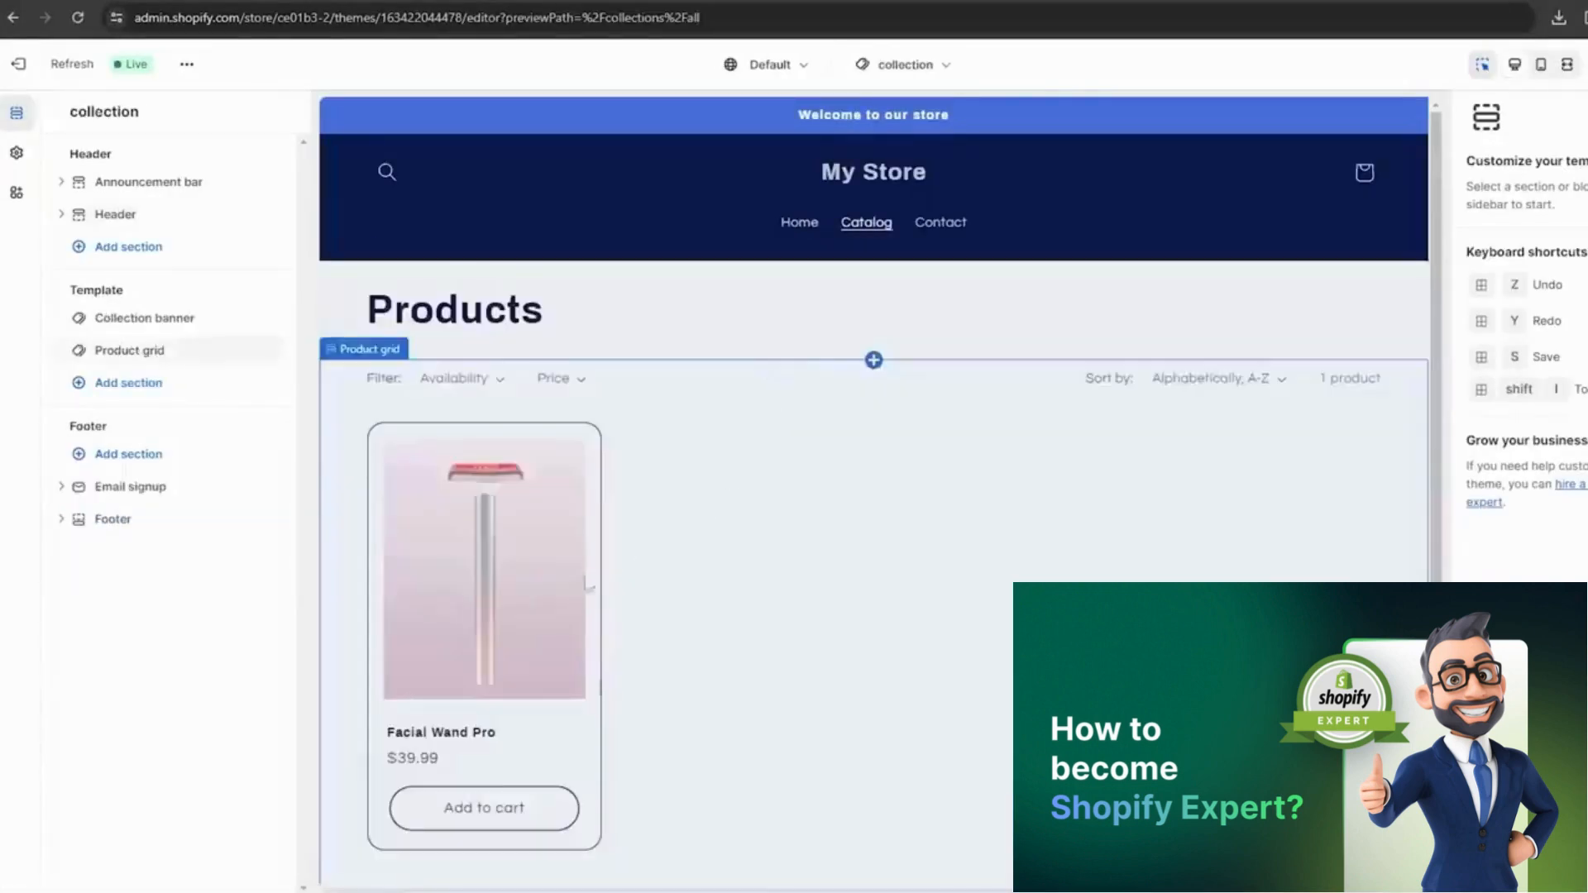
Preview the Facial Wand Pro product page and open color Scheme 1 for editing in the theme settings.
scroll(587, 584, down, 2)
click(543, 517)
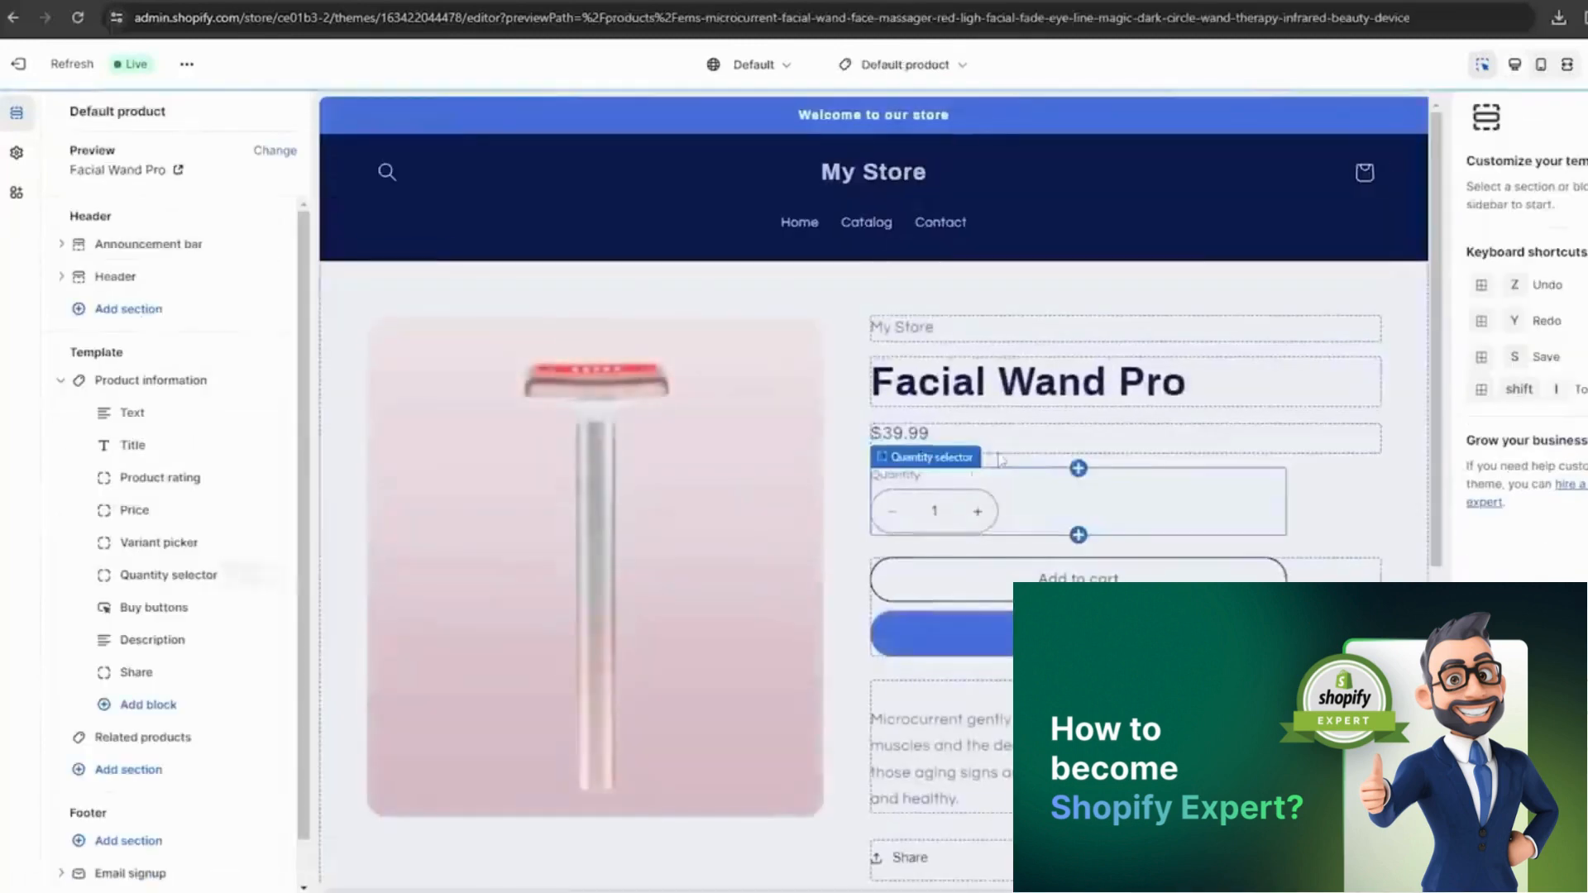
click(16, 192)
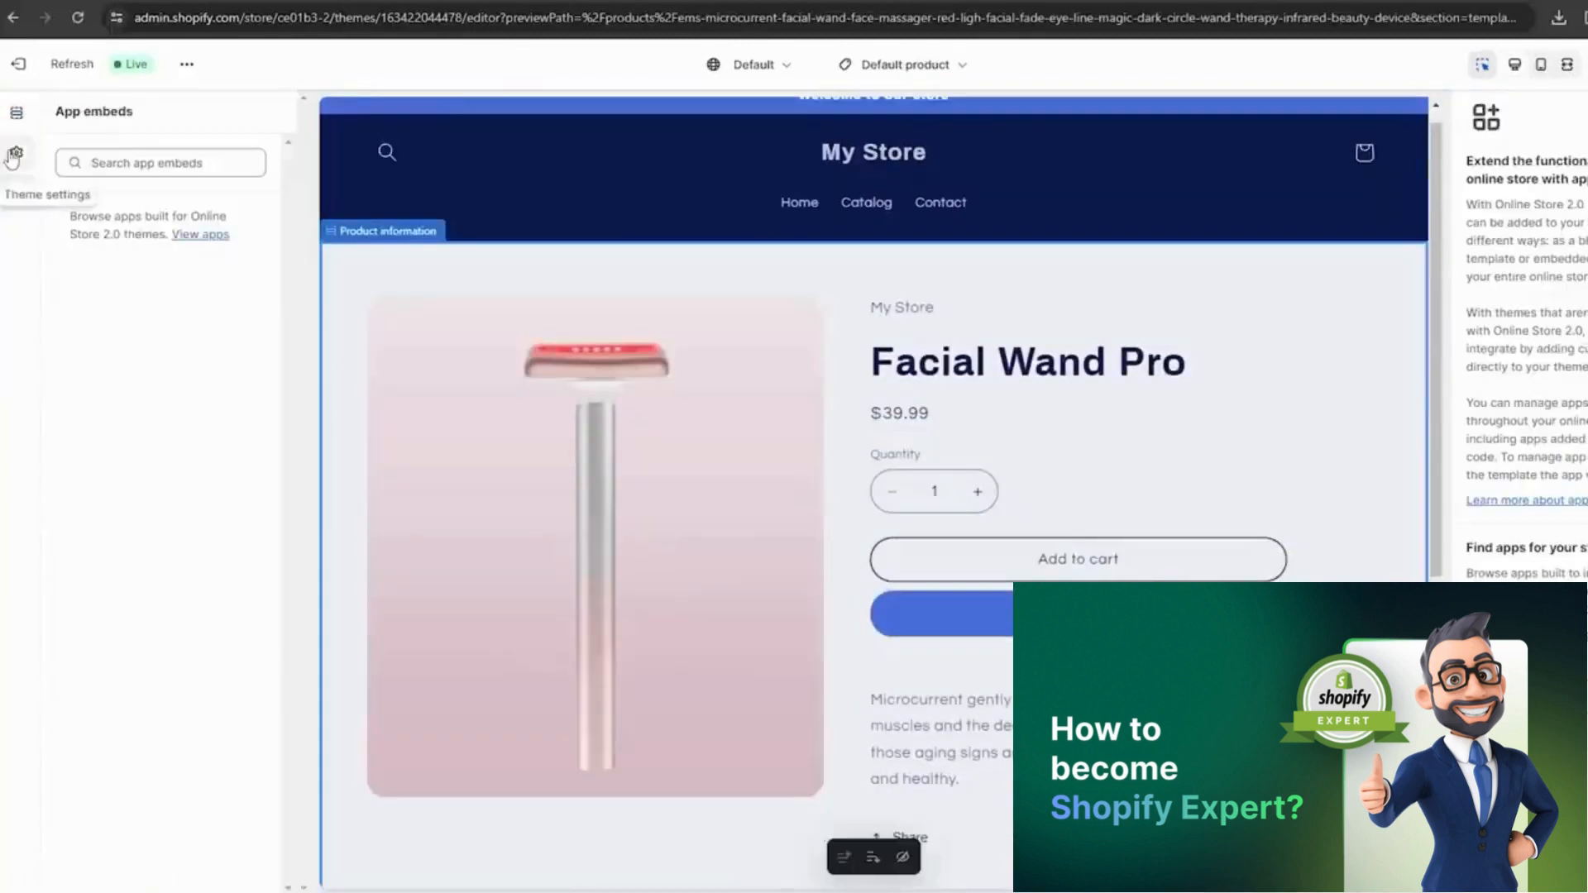
click(14, 155)
click(91, 200)
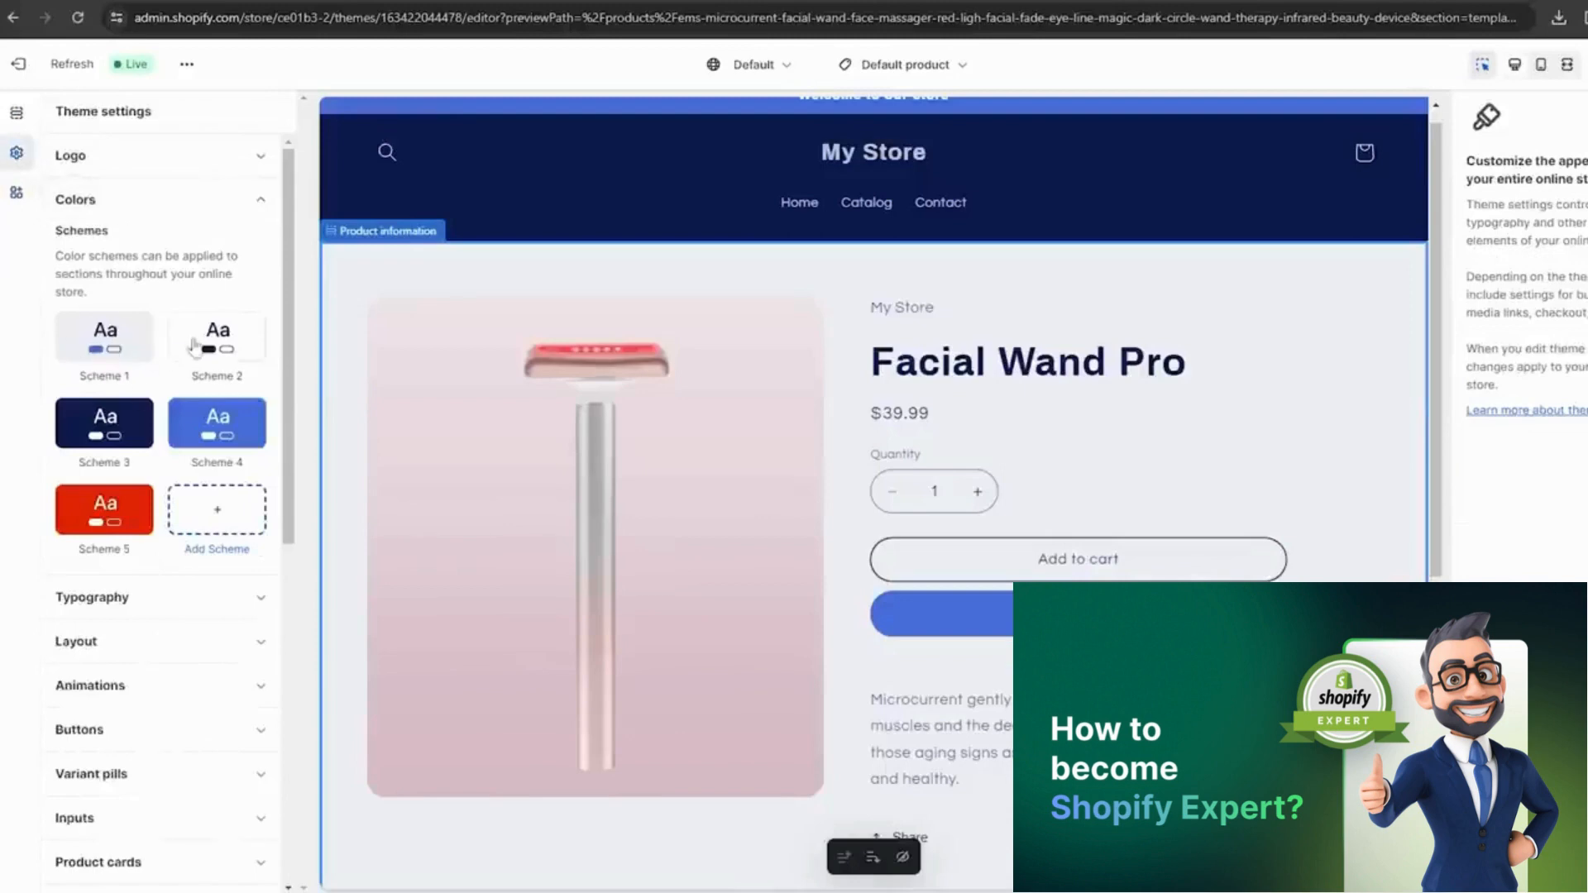
click(124, 356)
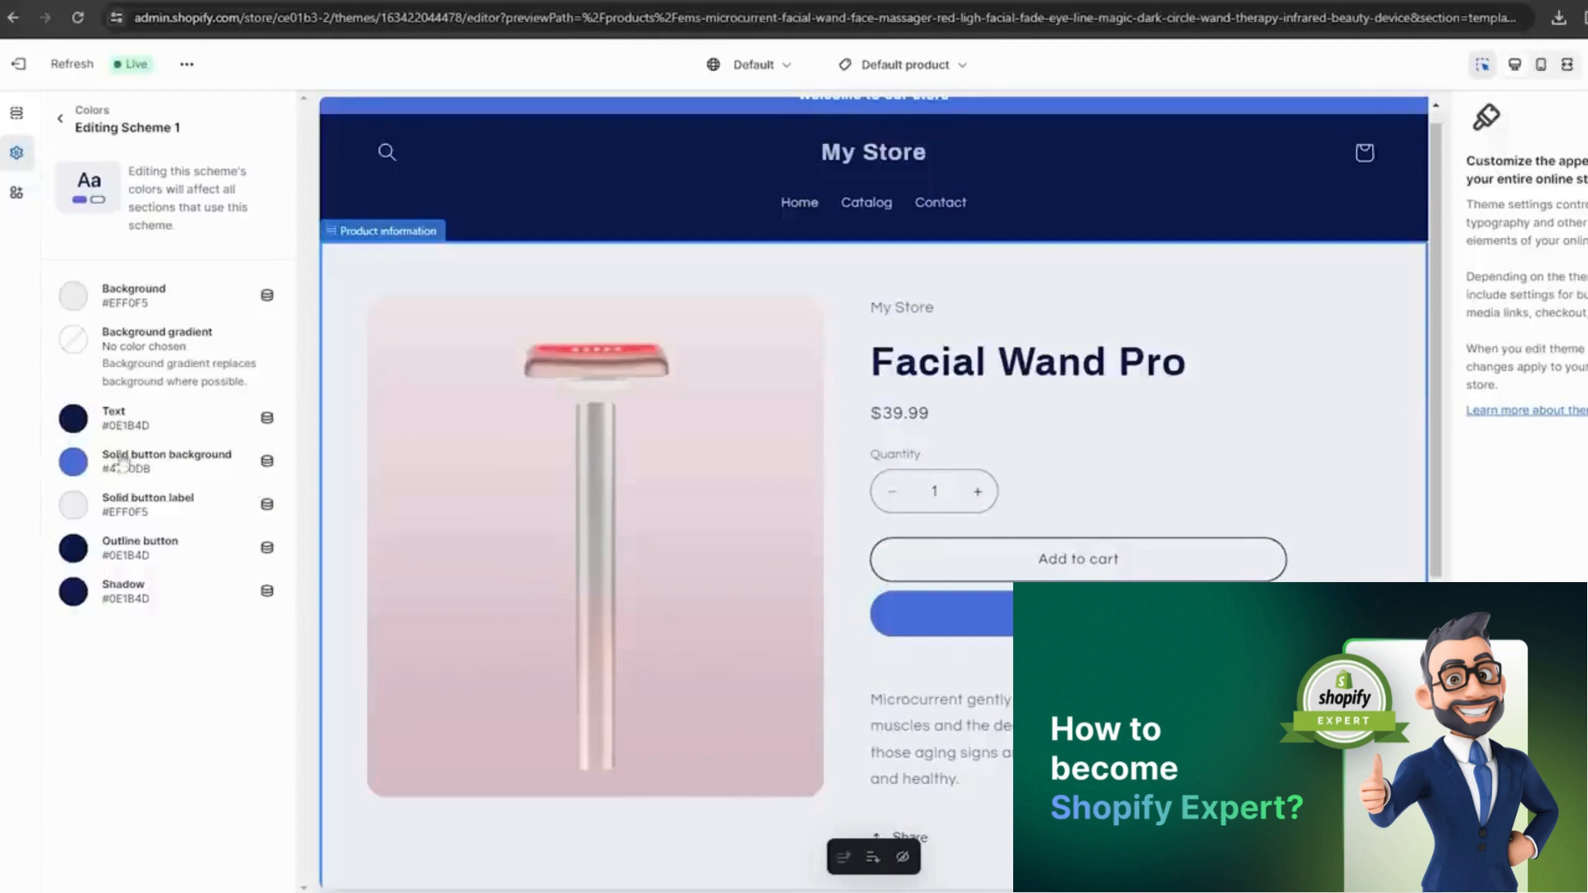
Set Scheme 1's solid button background to the pink color #FA6F80.
click(80, 472)
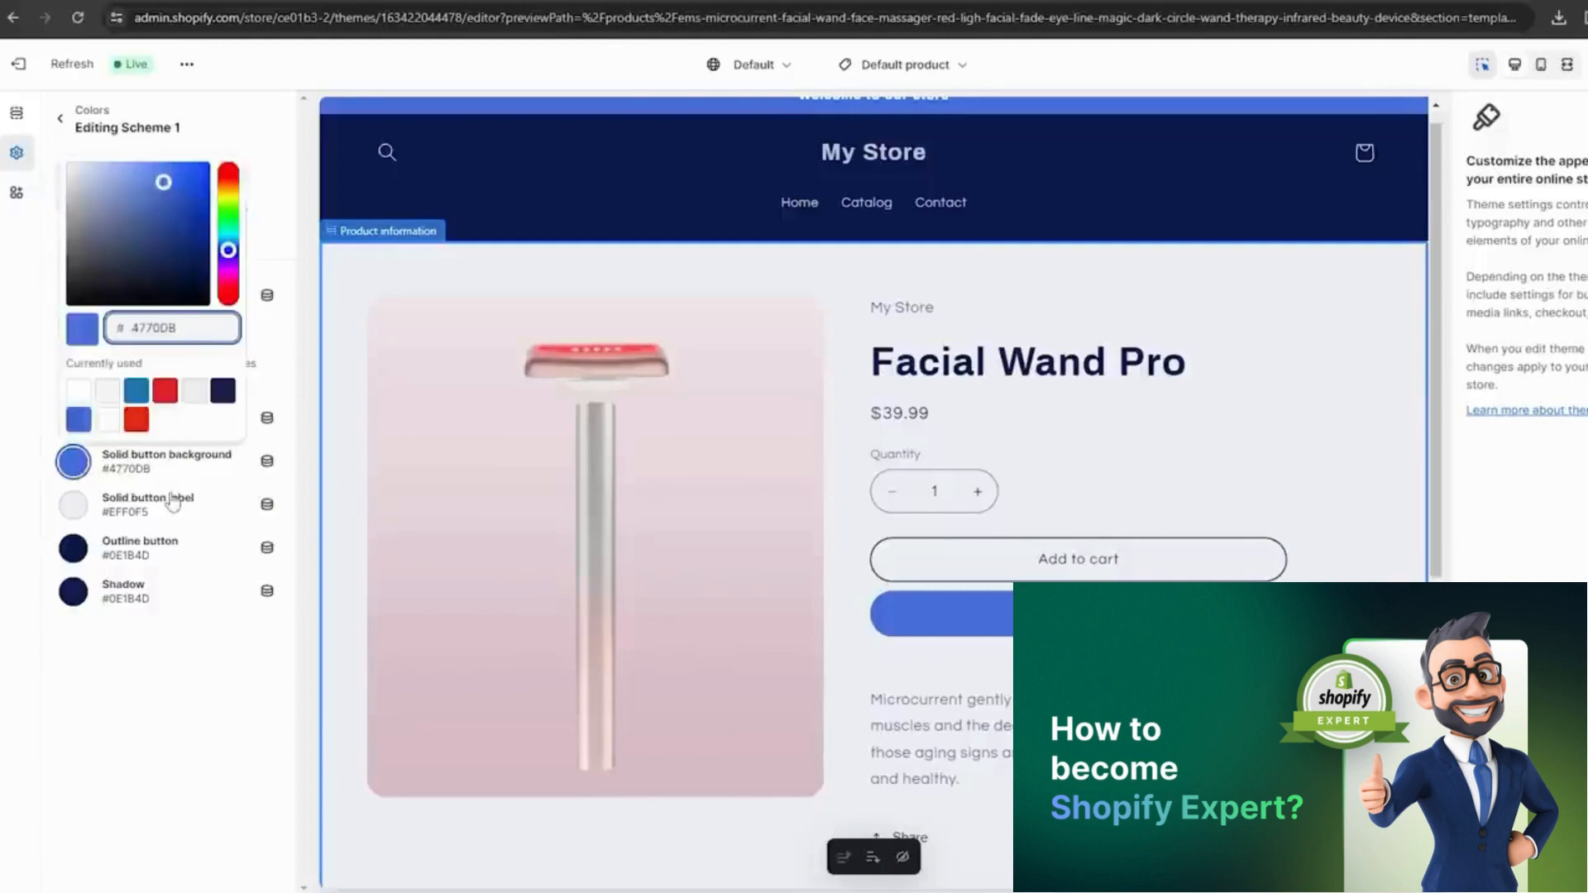
drag(228, 263, 239, 296)
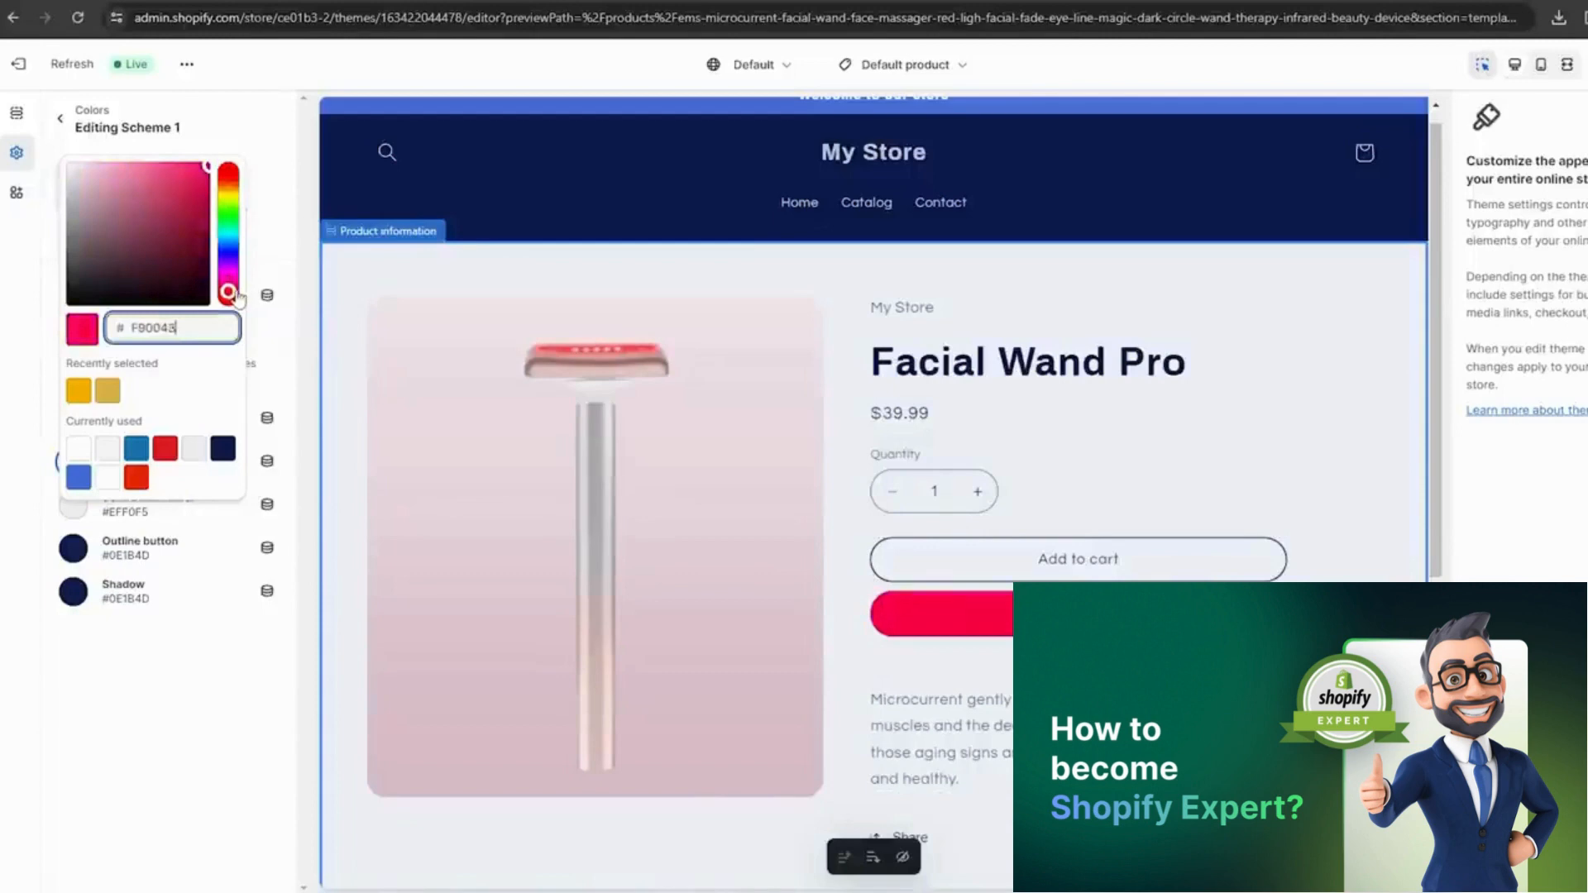
drag(182, 174, 143, 172)
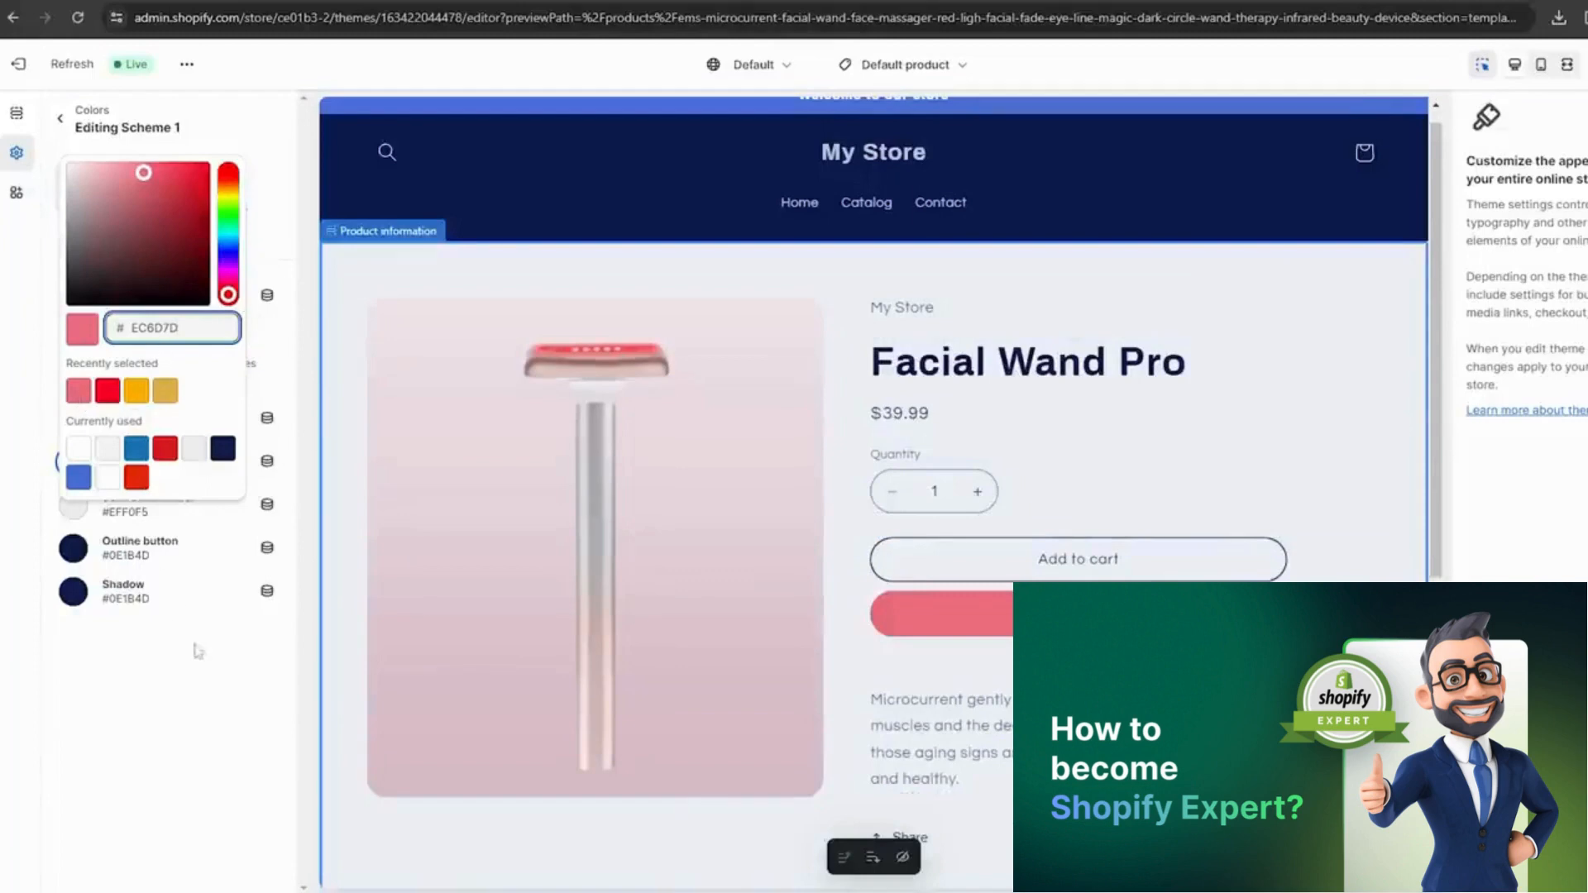
click(128, 165)
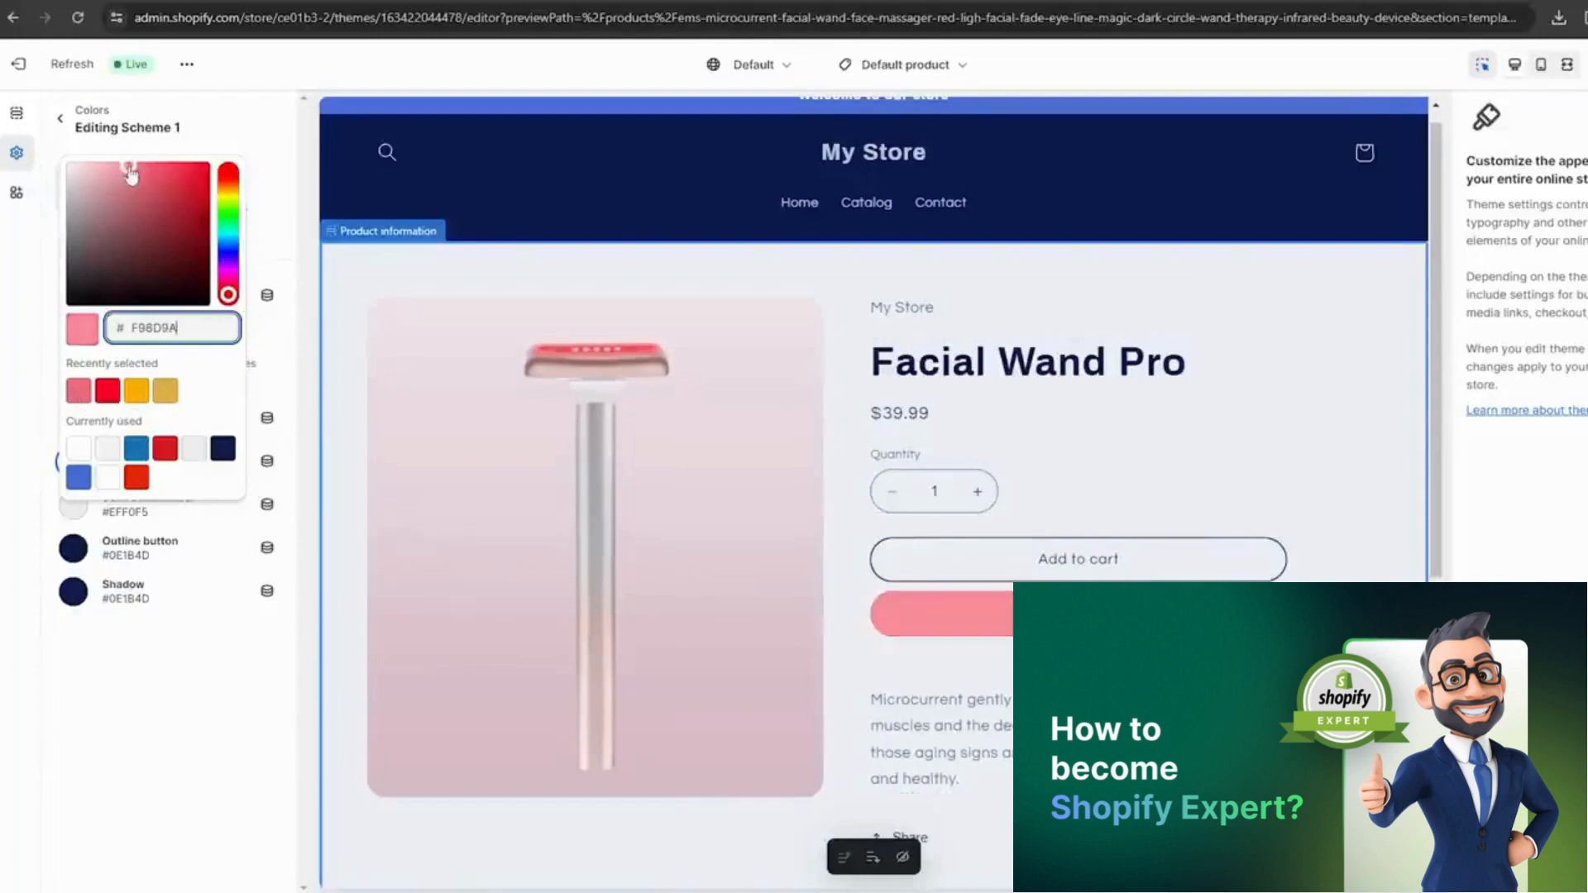
drag(129, 165, 146, 165)
click(74, 569)
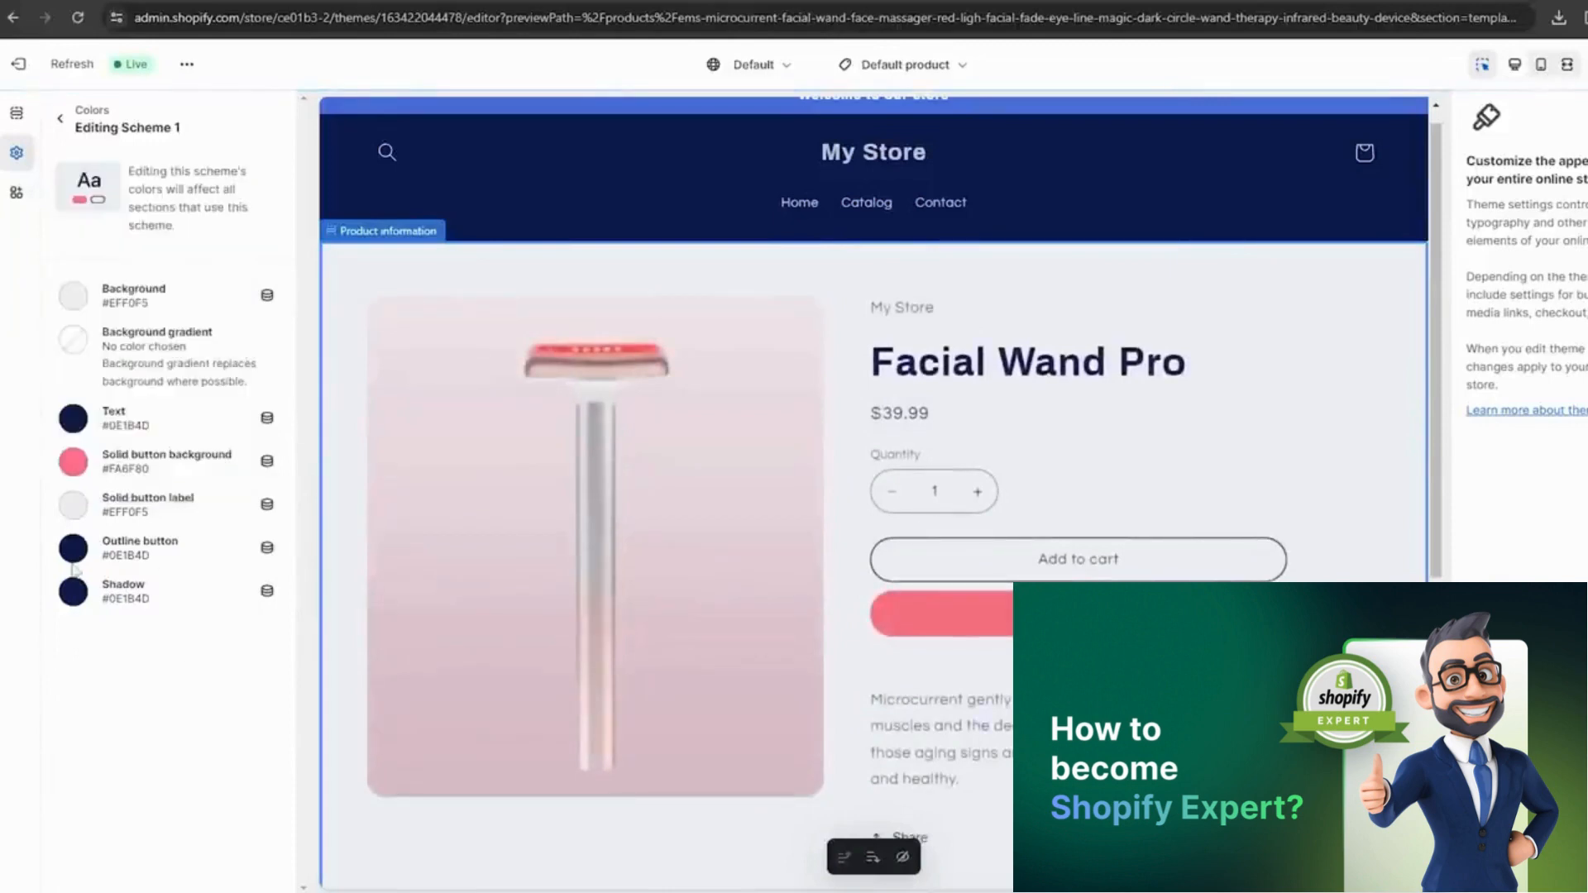
Set Scheme 1's shadow color to #FFF and its outline button color to the recently used pink #FA6F80.
click(73, 608)
click(108, 521)
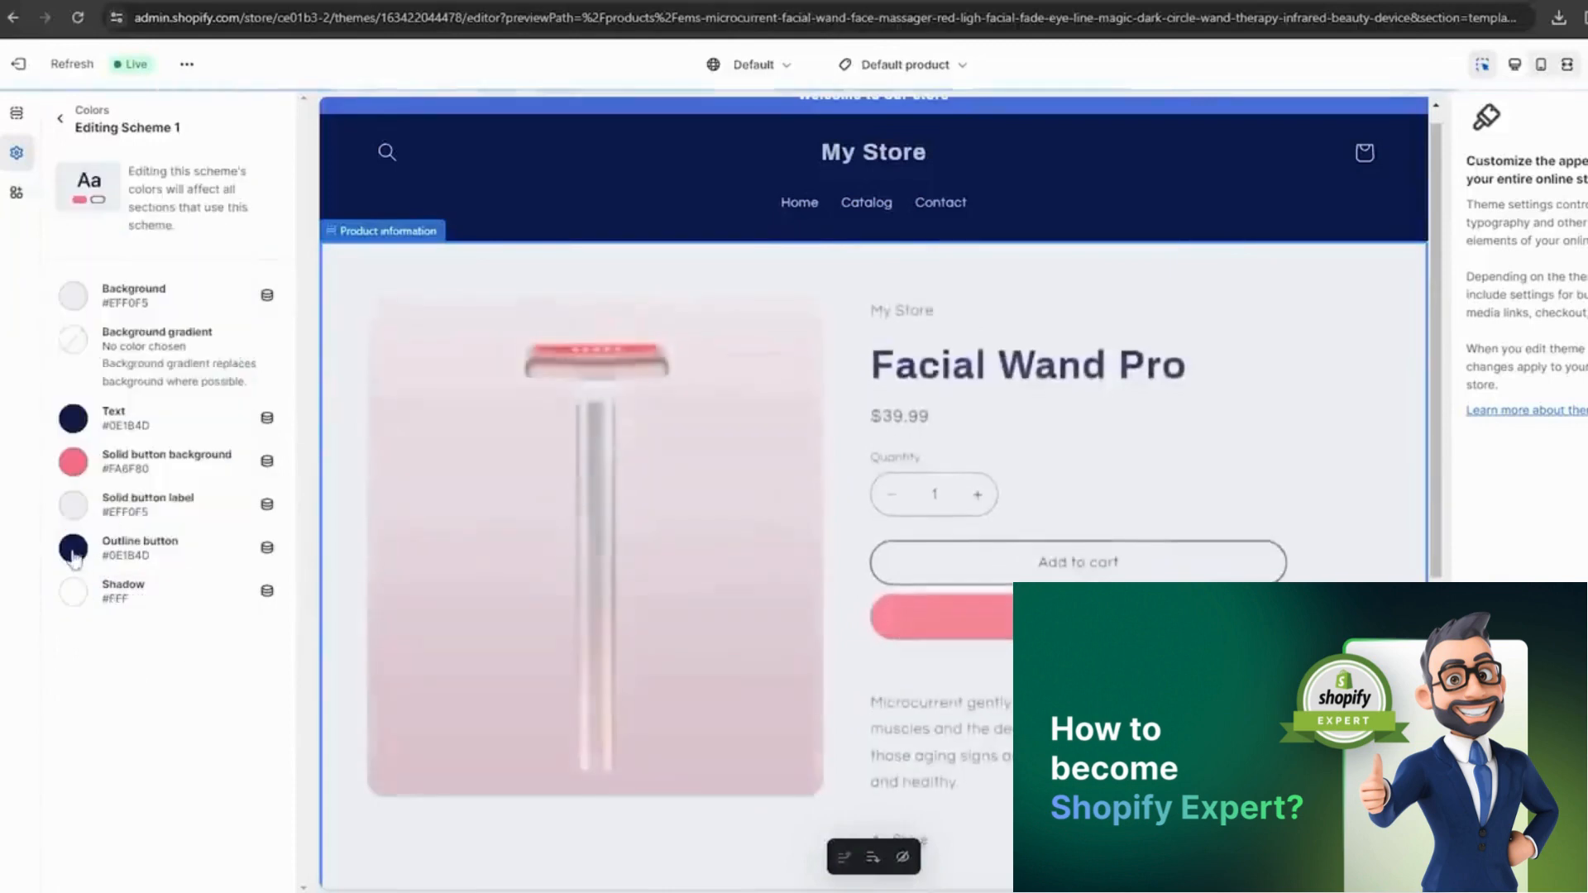
click(73, 548)
click(121, 424)
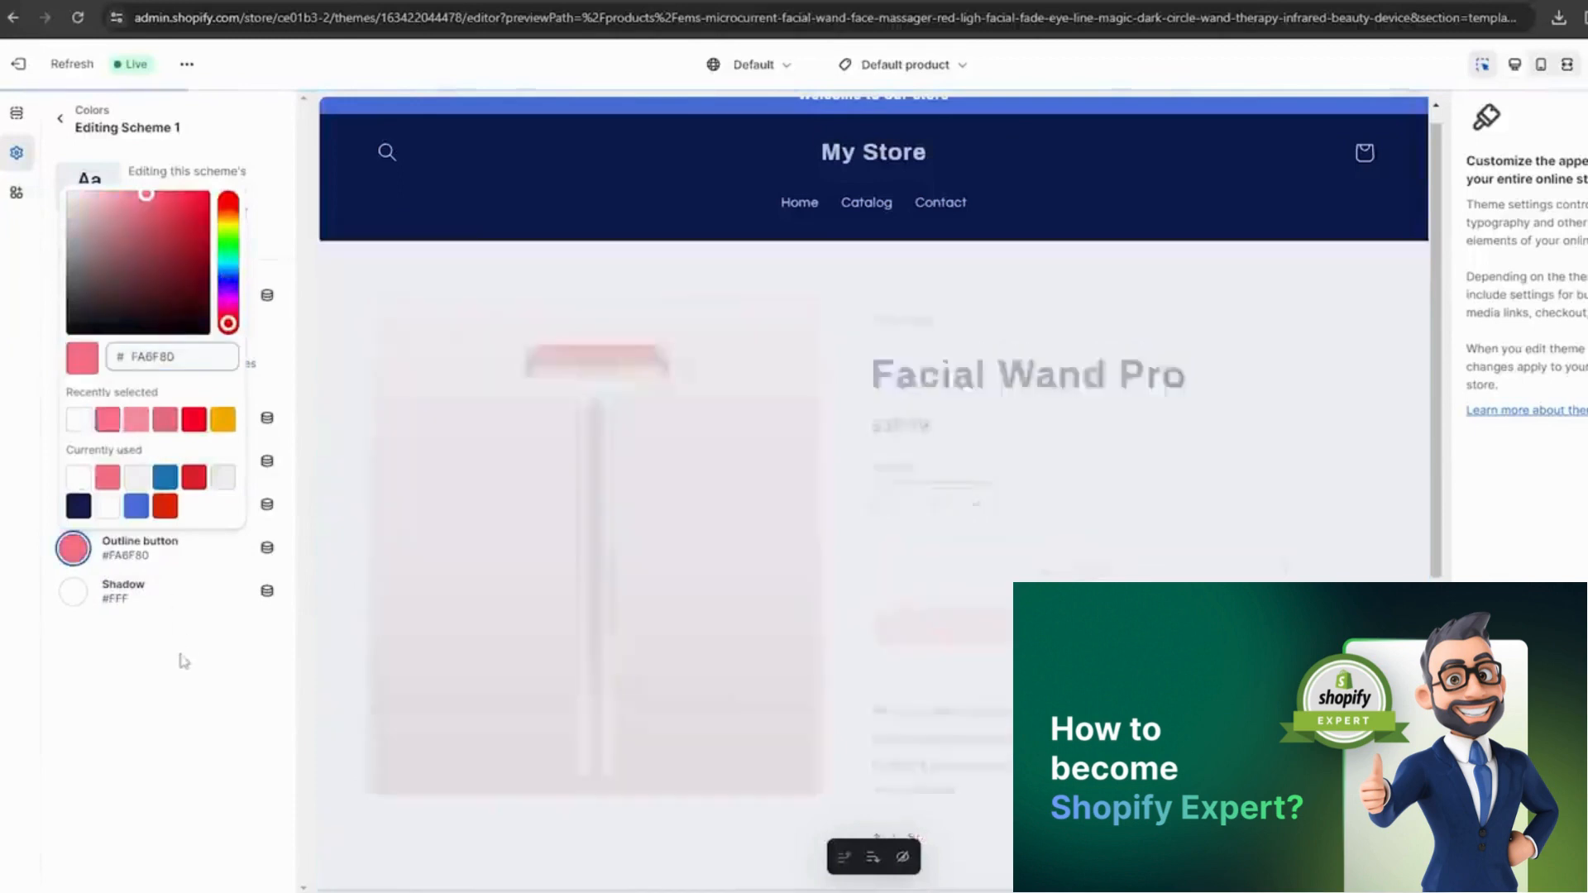
Open color Scheme 2 for editing and set its background to the recently used pink #FA6F80.
click(181, 660)
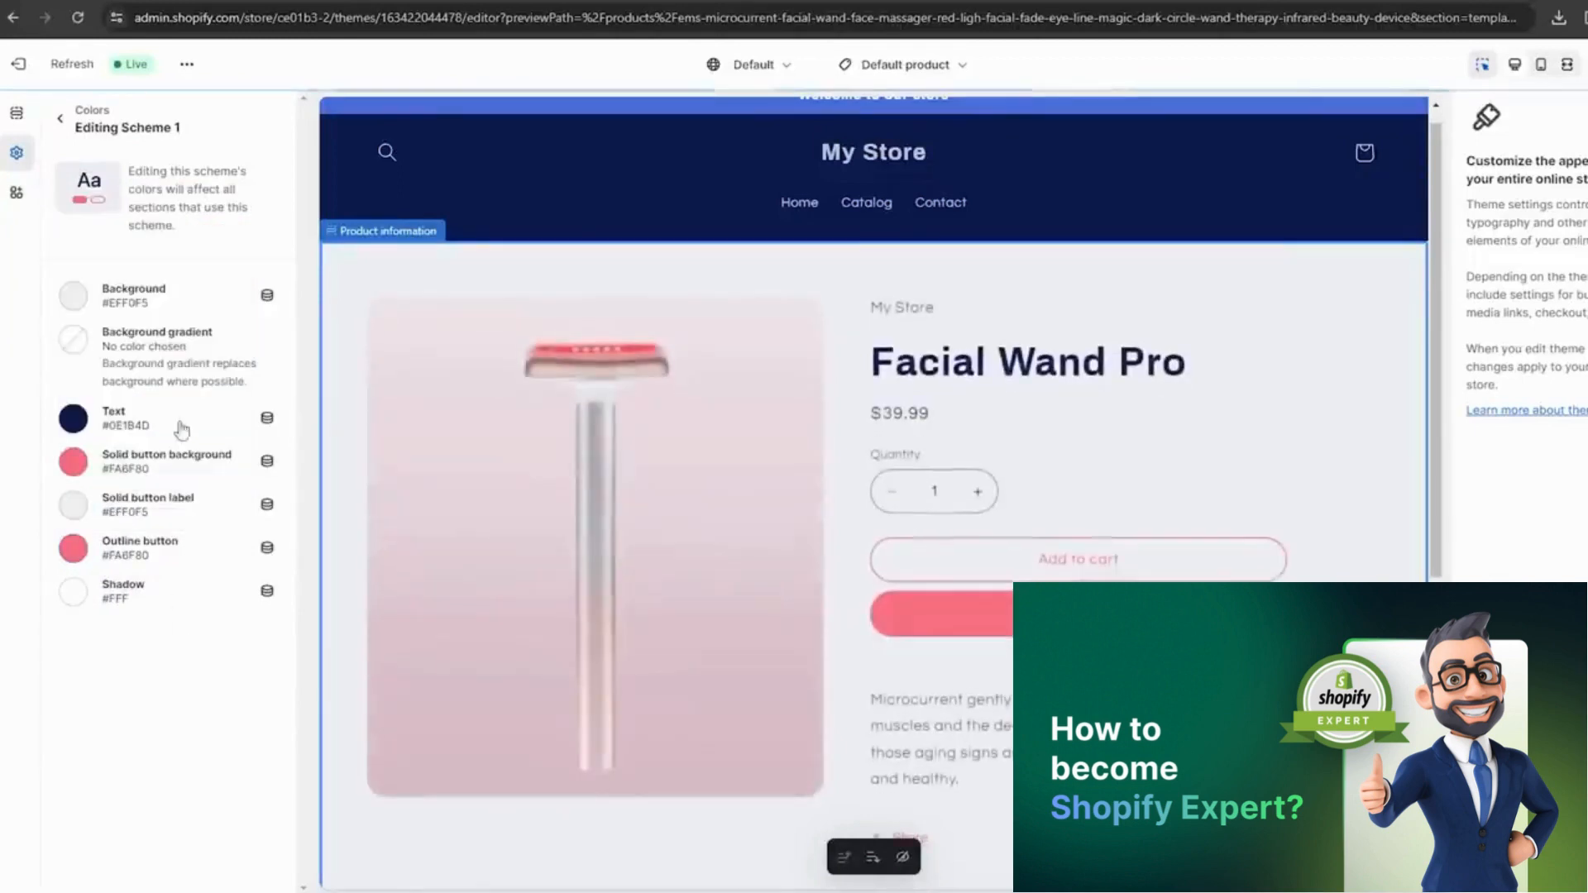
click(64, 122)
click(215, 362)
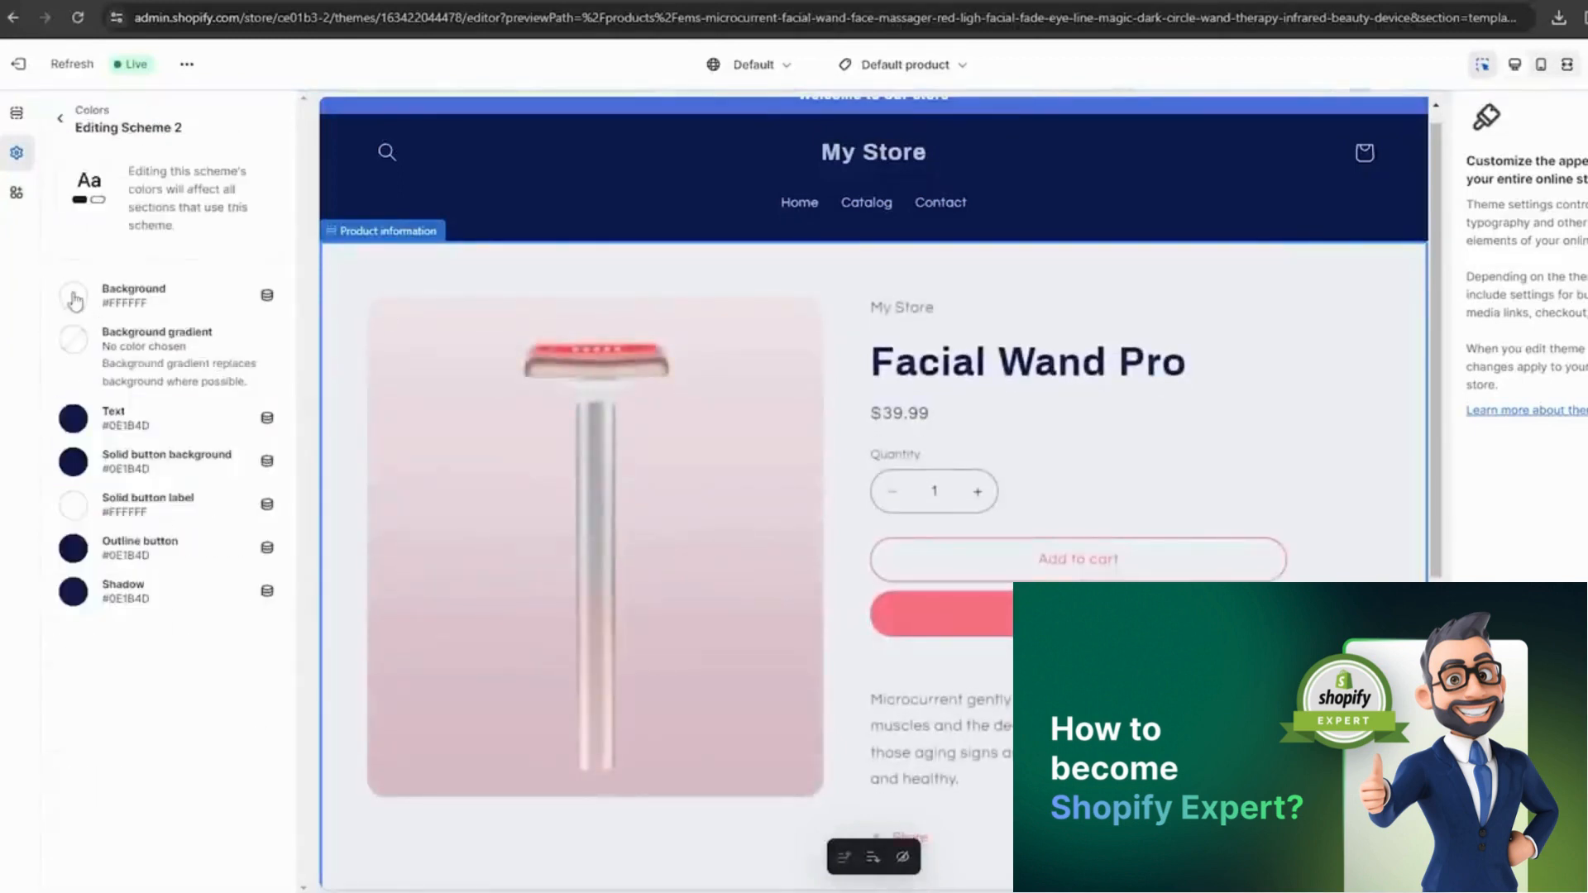
click(73, 298)
click(107, 551)
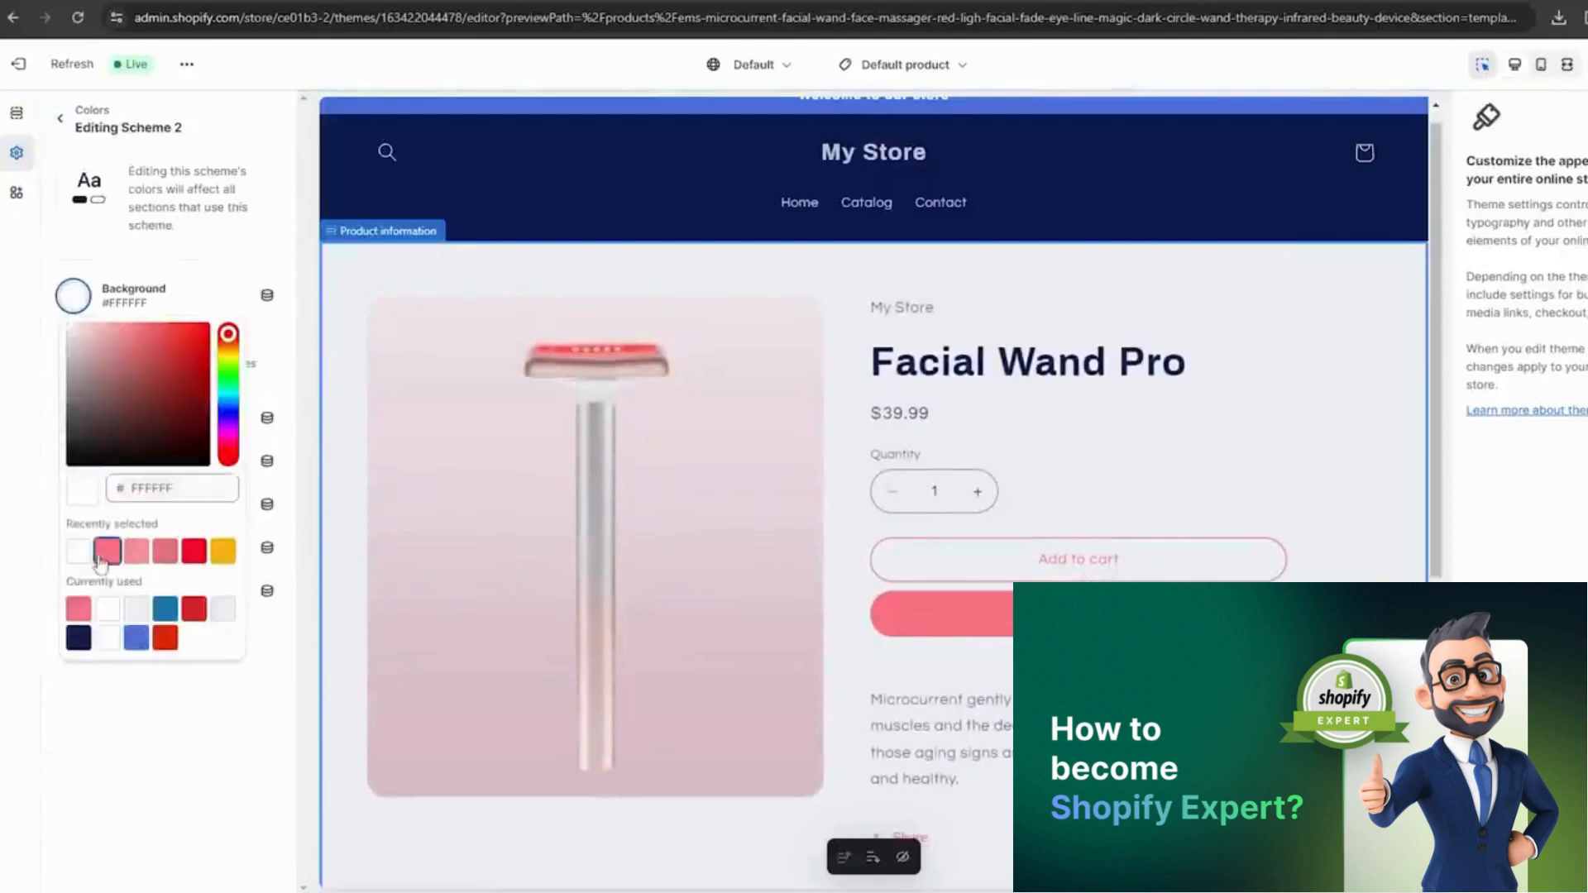
click(135, 652)
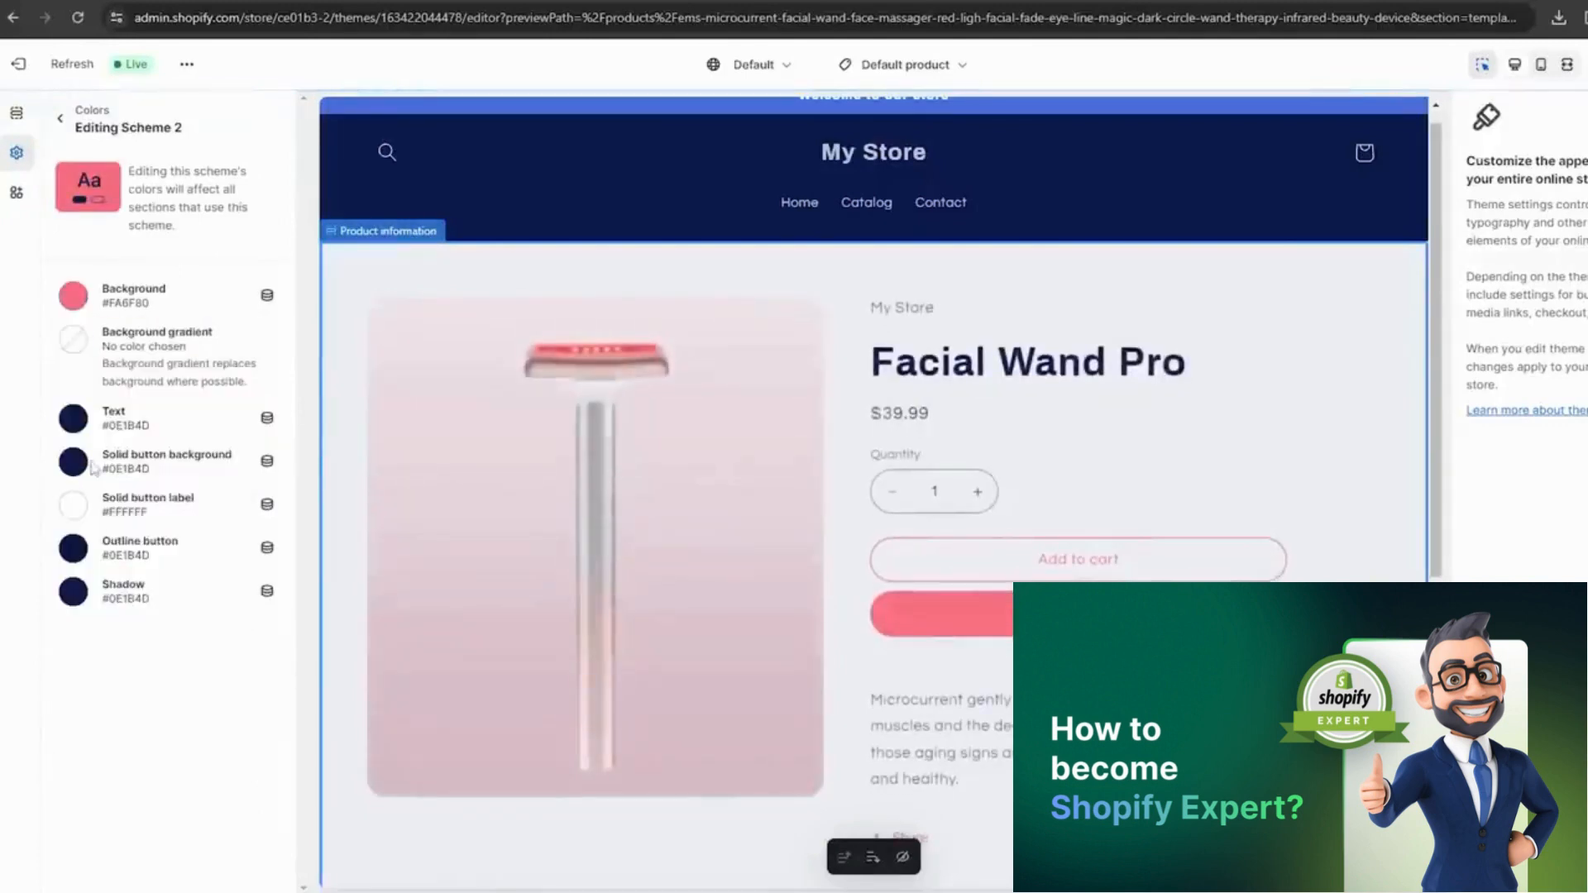
Set Scheme 2's text color to white #FFFFFF and return to the list of color schemes.
click(71, 421)
drag(177, 542, 39, 416)
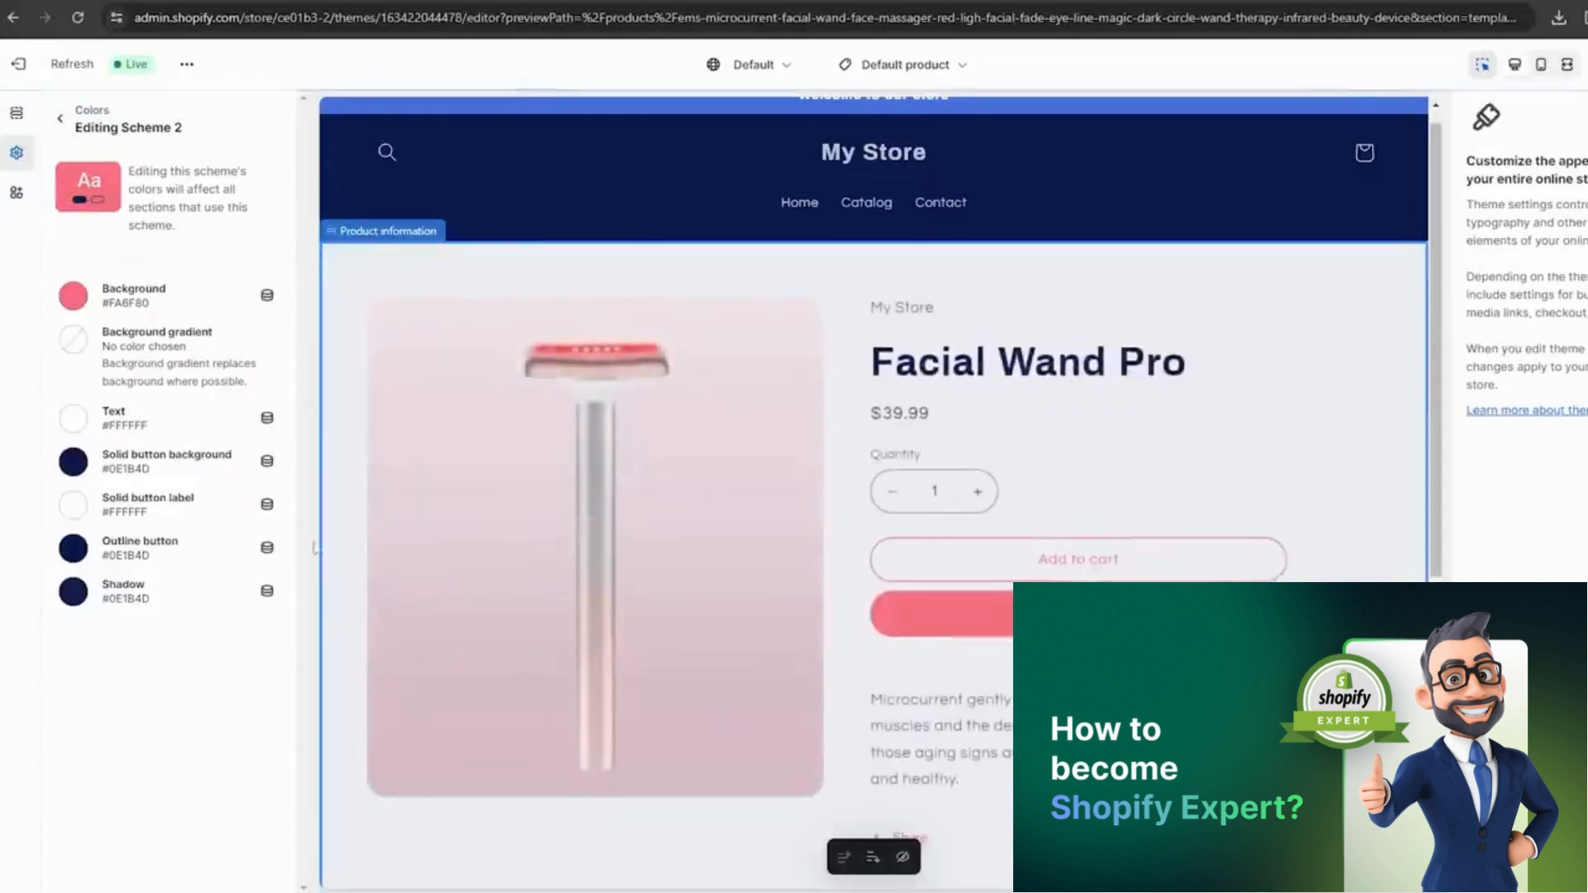
click(62, 121)
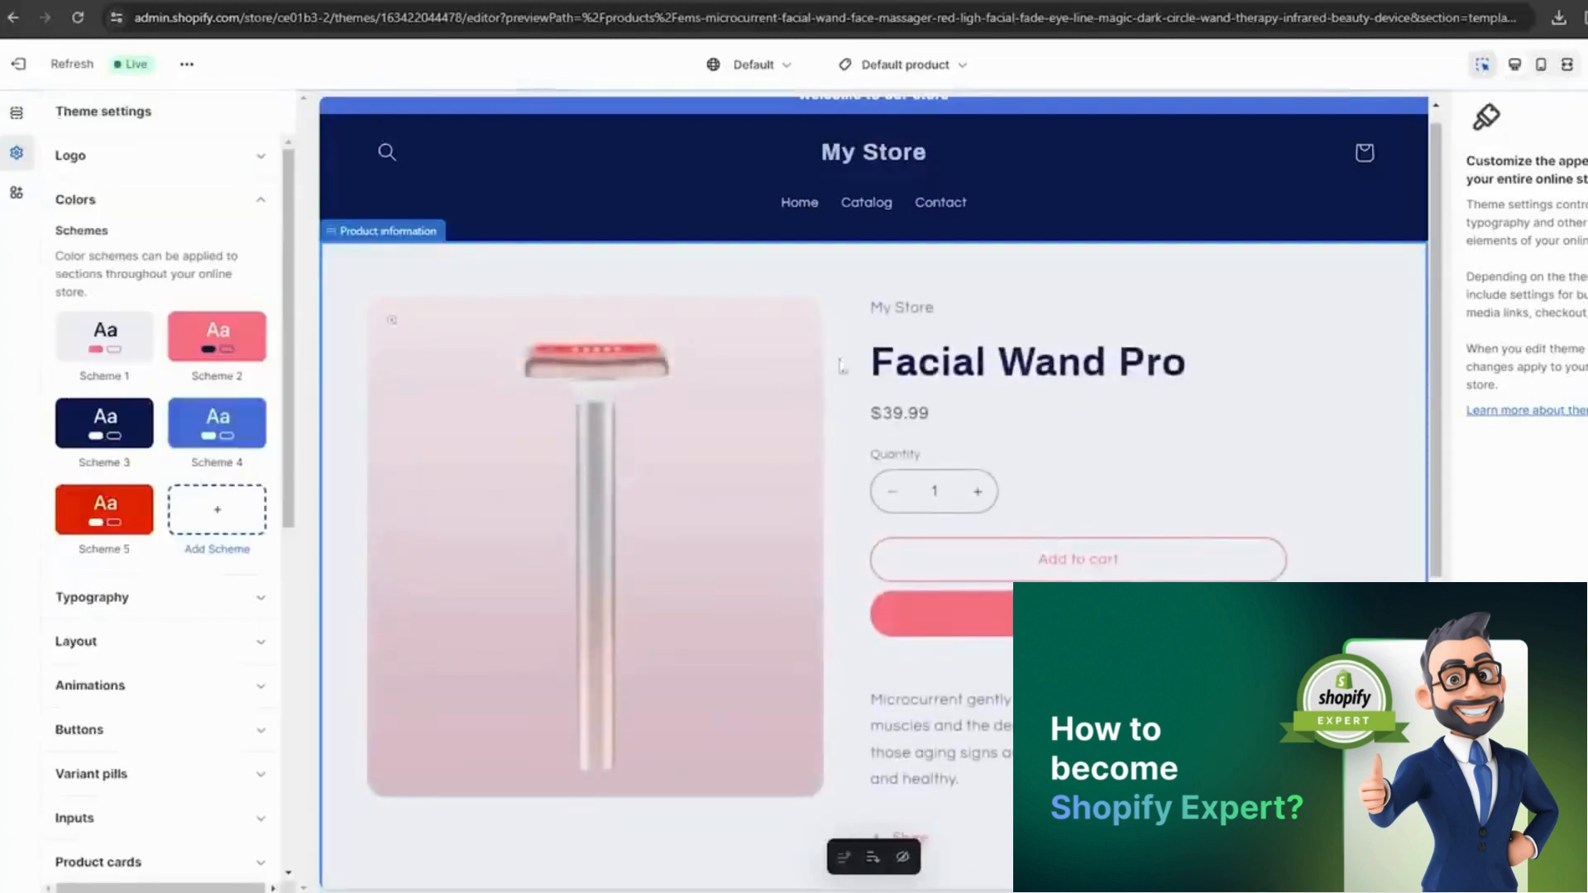
Apply color Scheme 2 to the announcement bar and look through its other settings.
scroll(842, 366, up, 1)
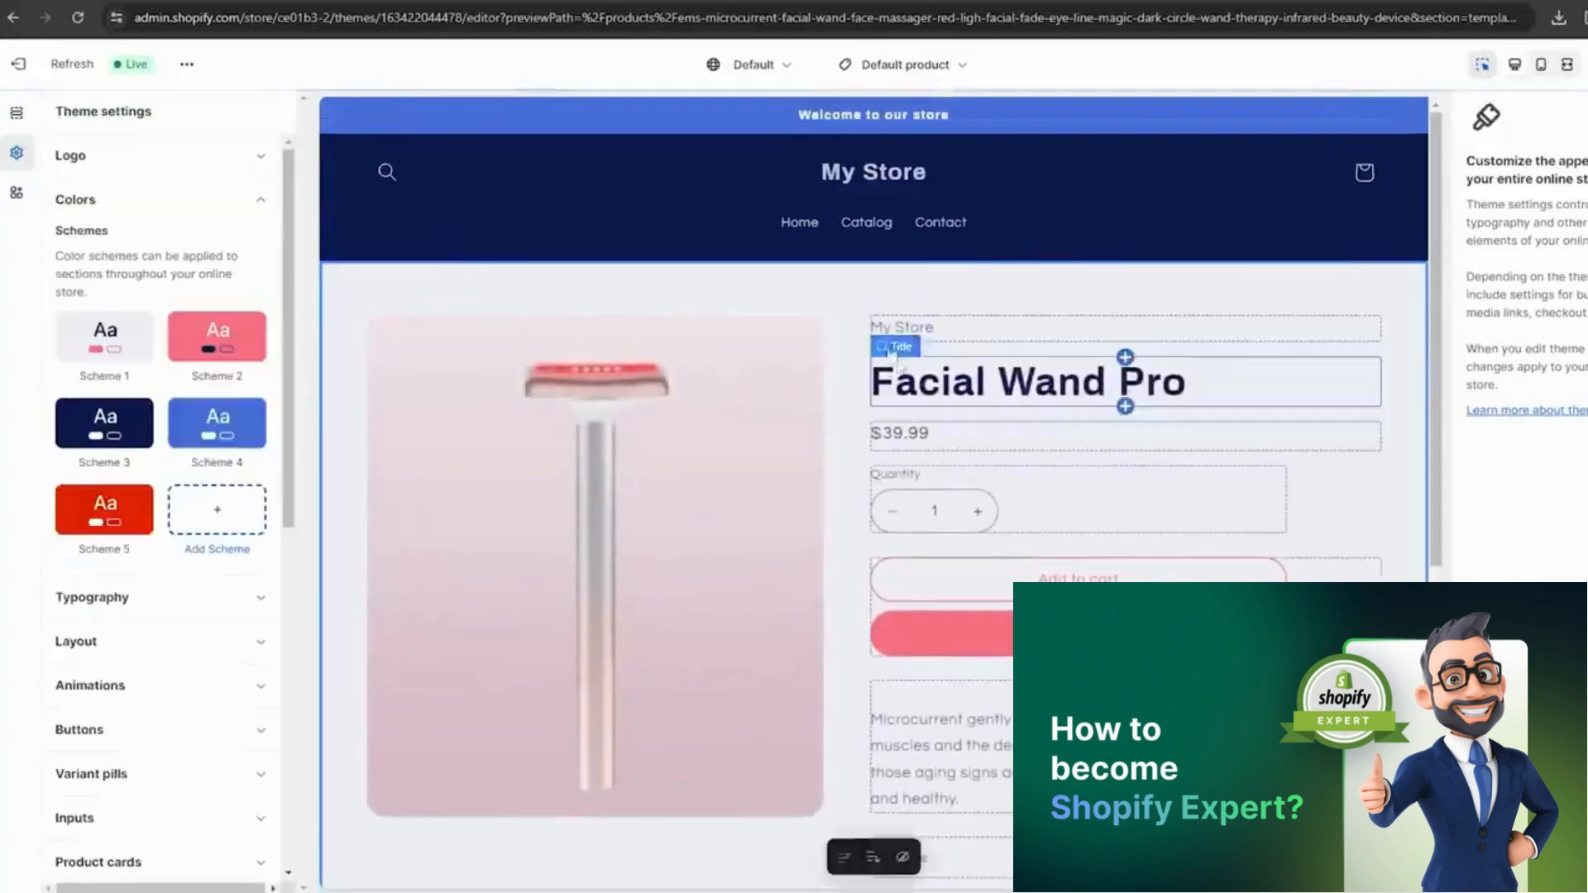
click(1054, 124)
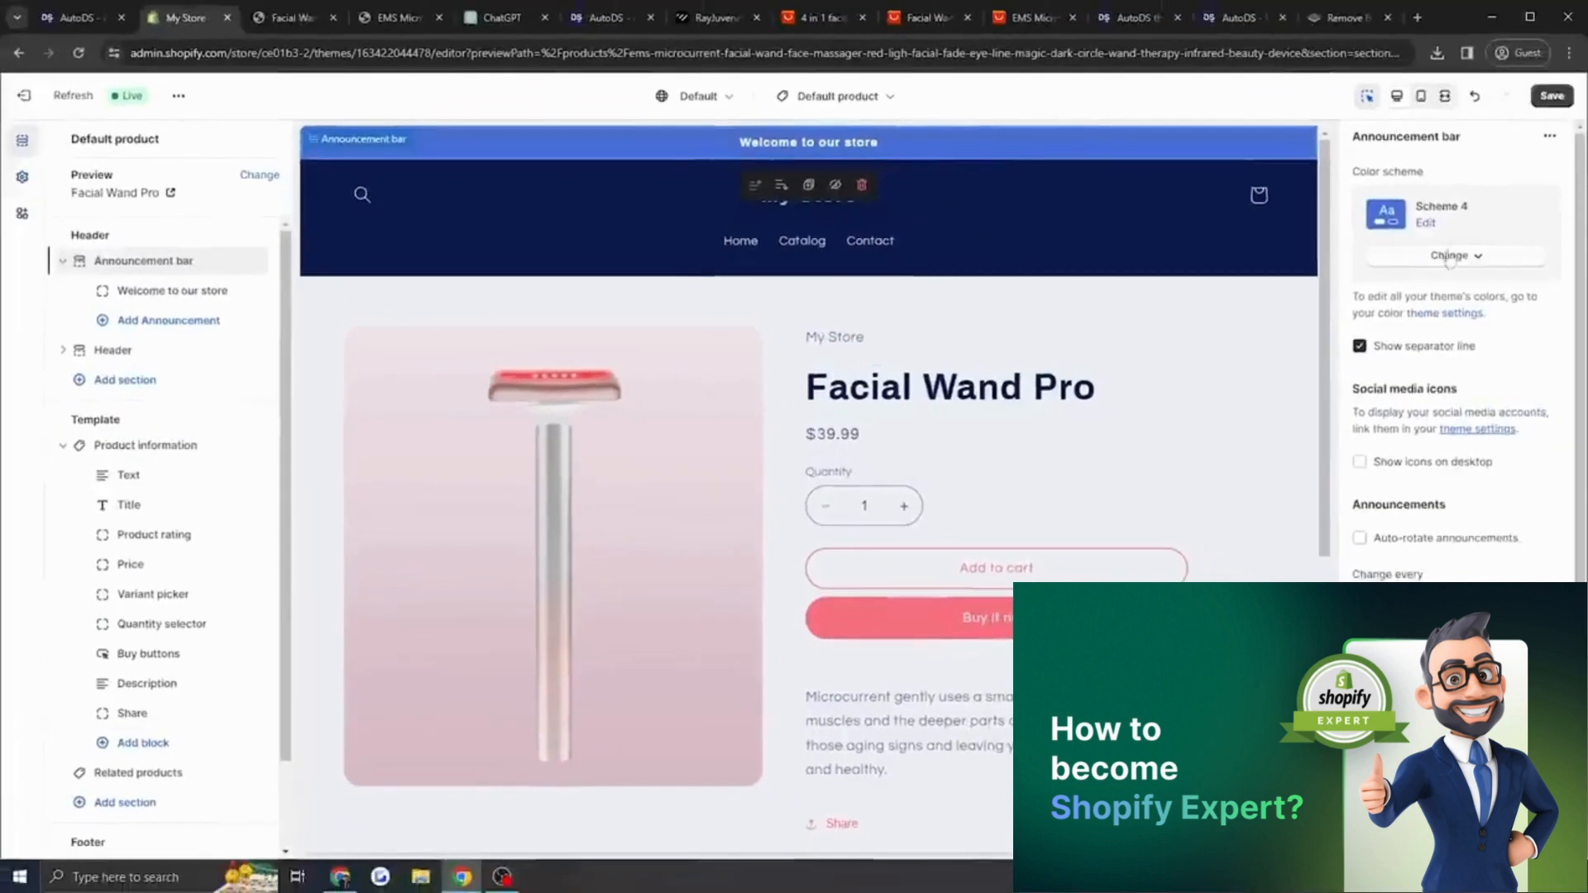
click(1474, 258)
click(1446, 346)
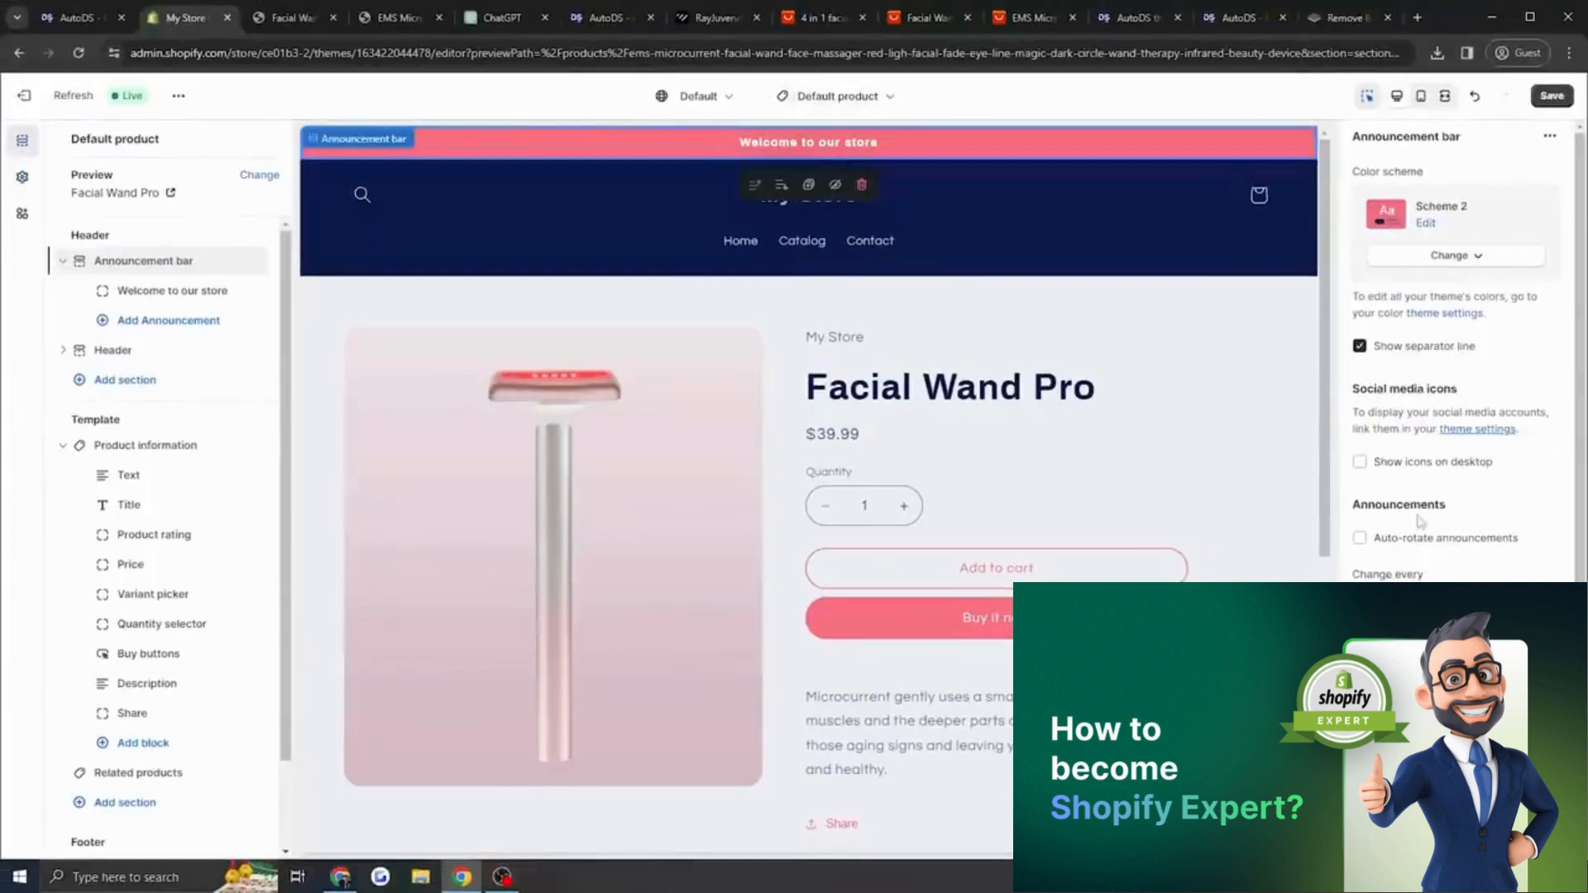
scroll(1451, 480, down, 3)
scroll(1454, 513, up, 3)
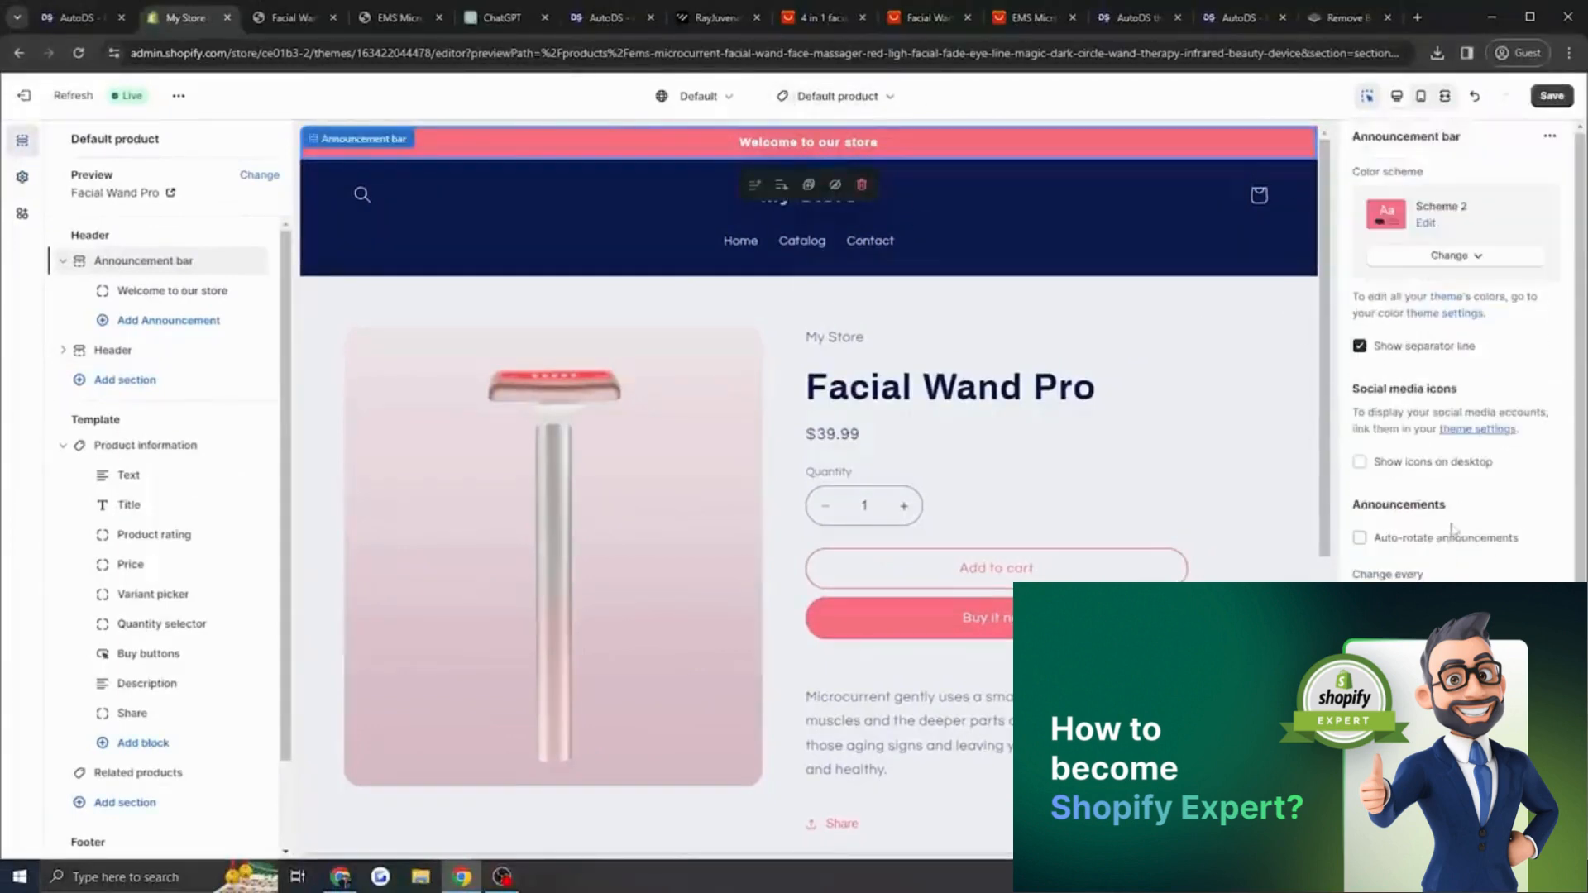
Change the announcement text to "50% OFF & FREE SHIPPING AVAILABLE" and save the theme.
click(142, 296)
key(ctrl+a)
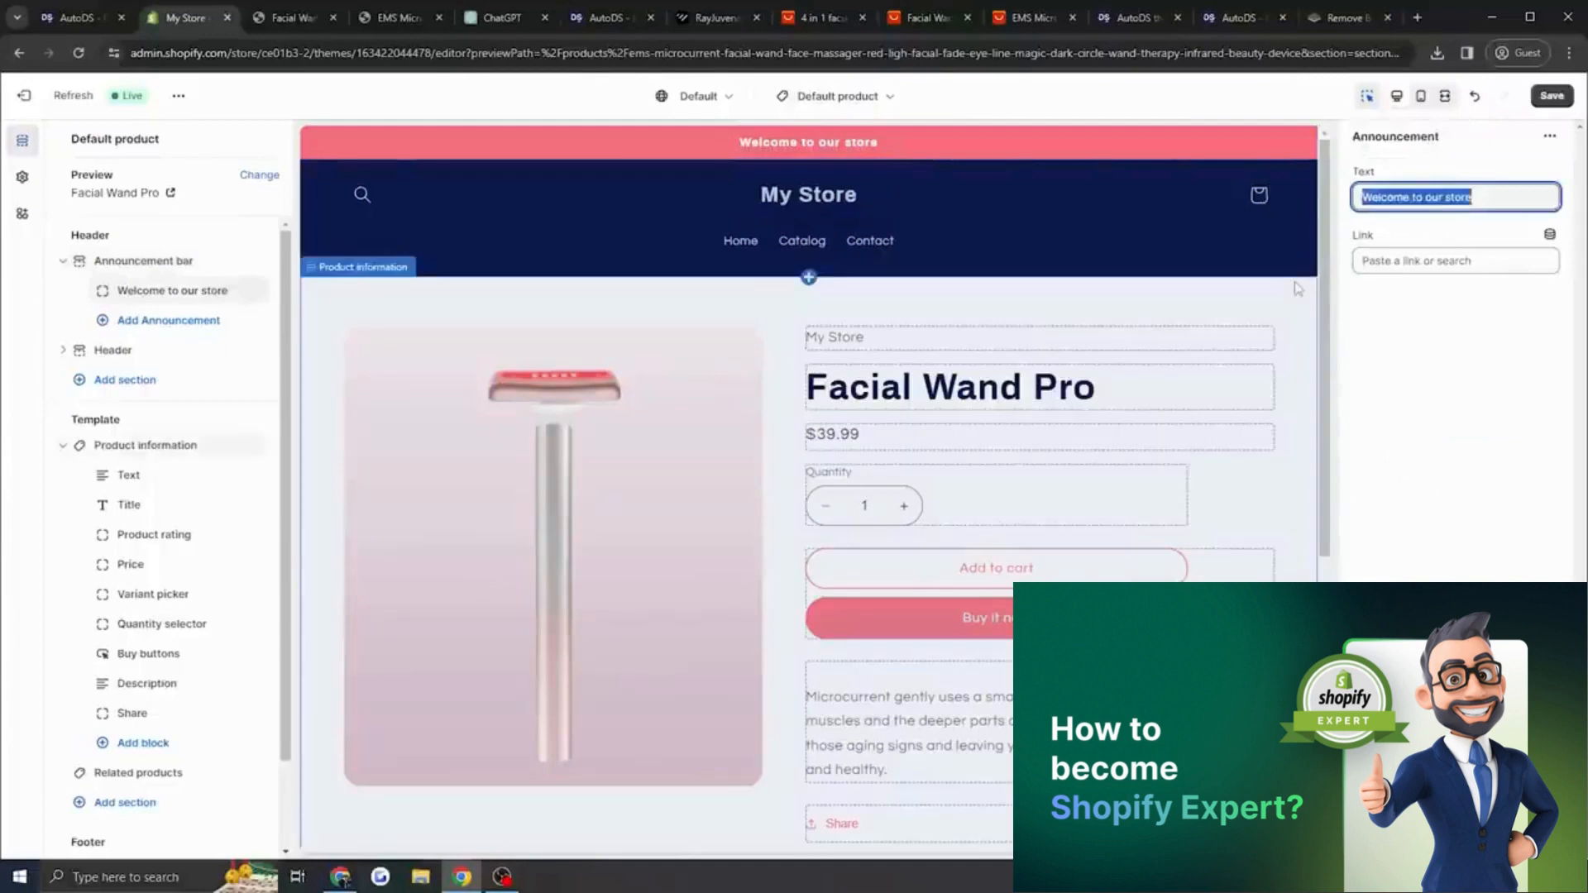
key(BackSpace)
text(50% OFF & FREE SHIPP)
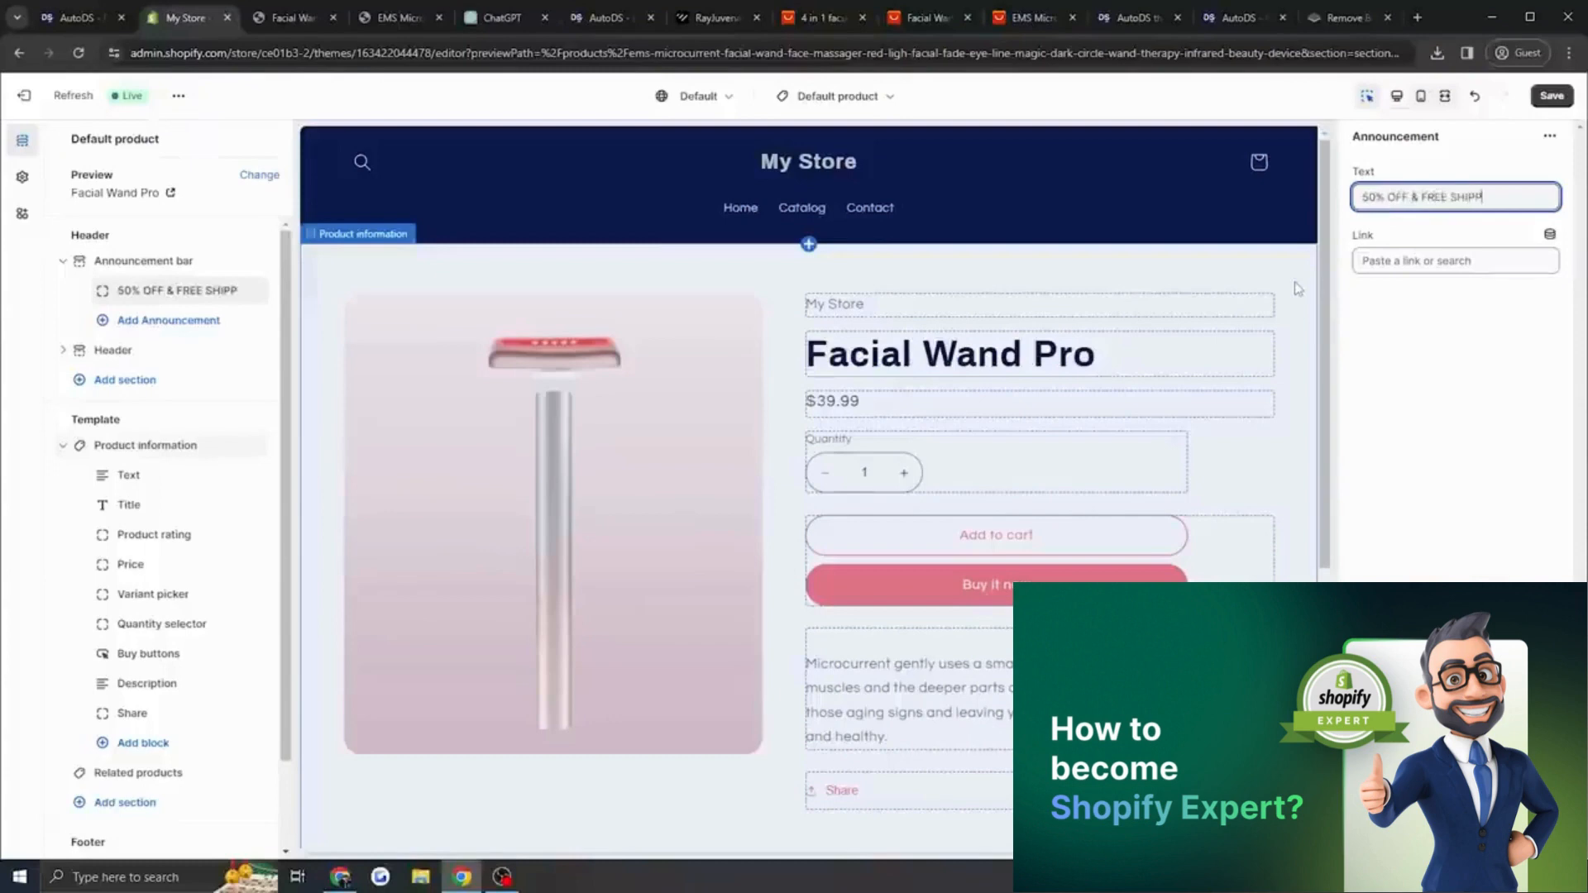
text(ING AVAILABLE)
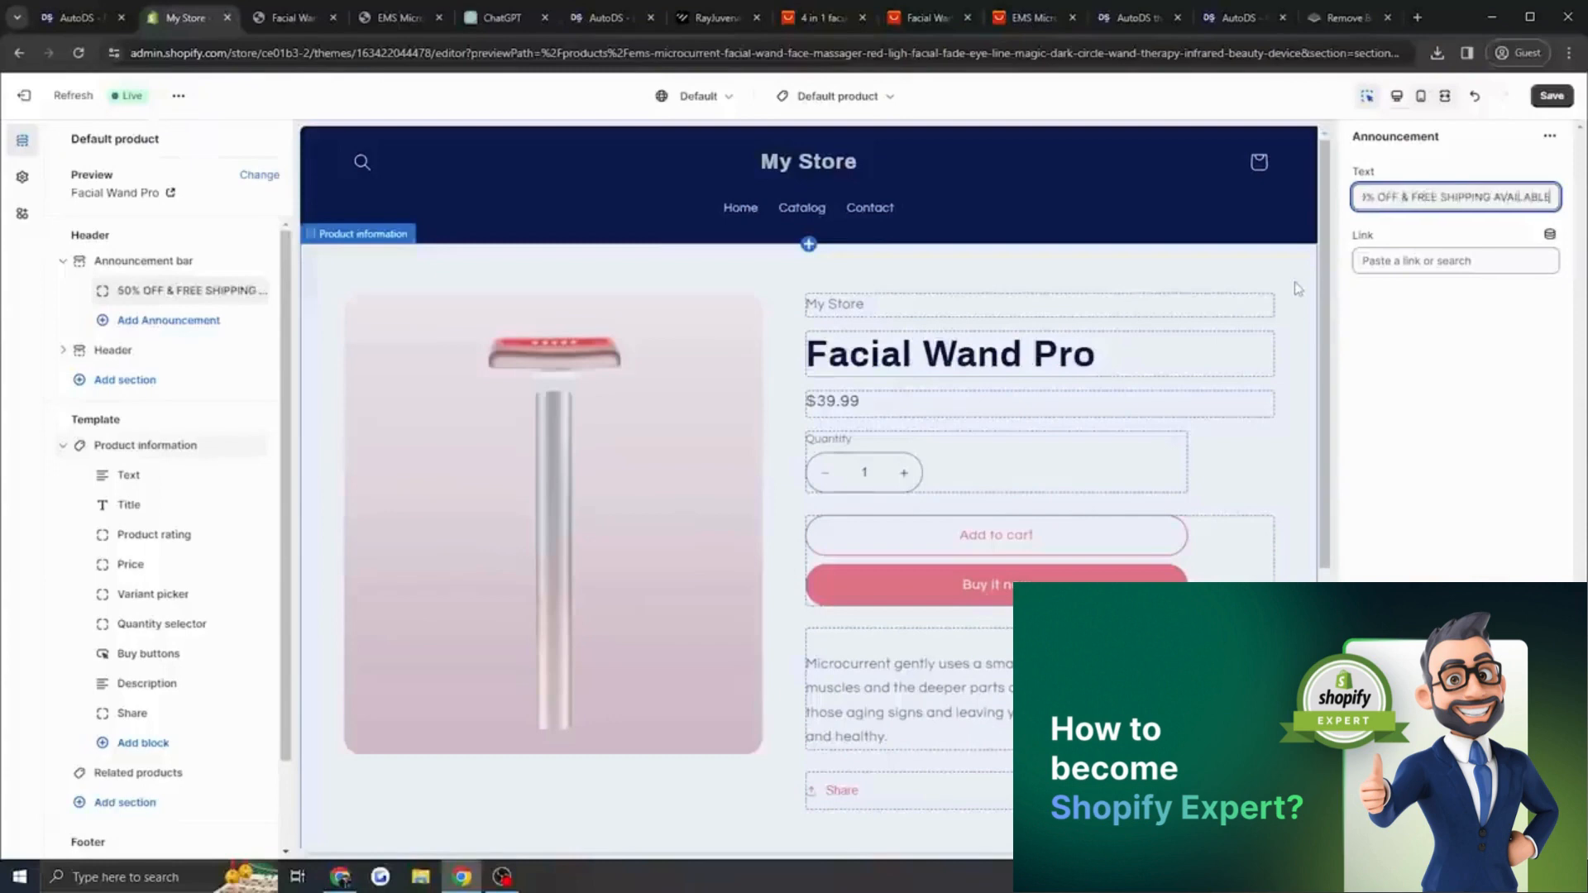
click(1552, 97)
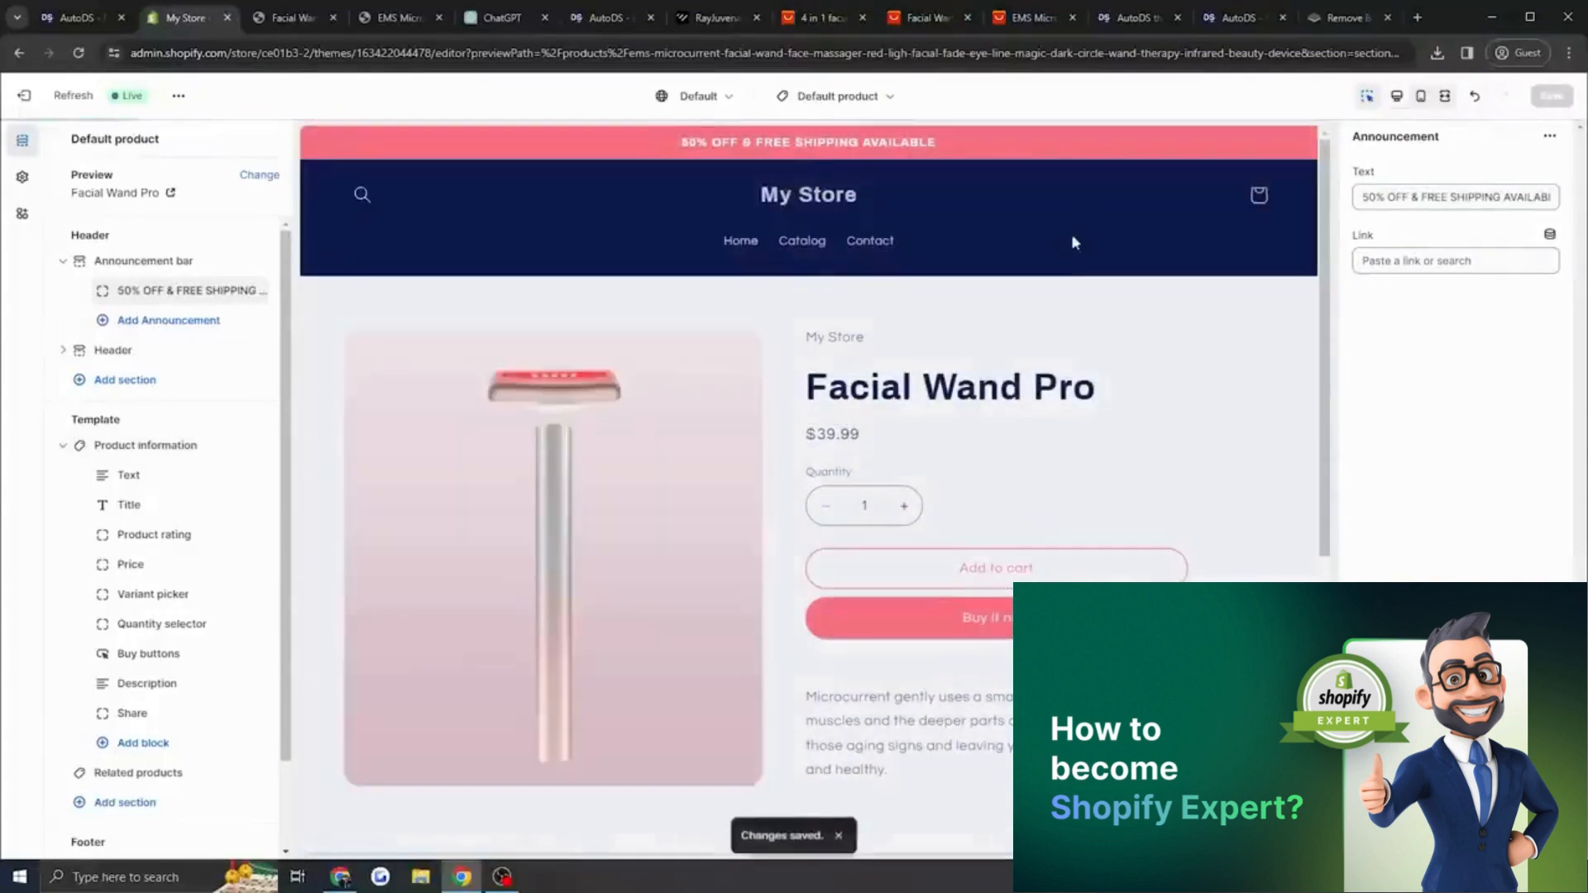
Apply color Scheme 1 to the store's header section.
click(1078, 201)
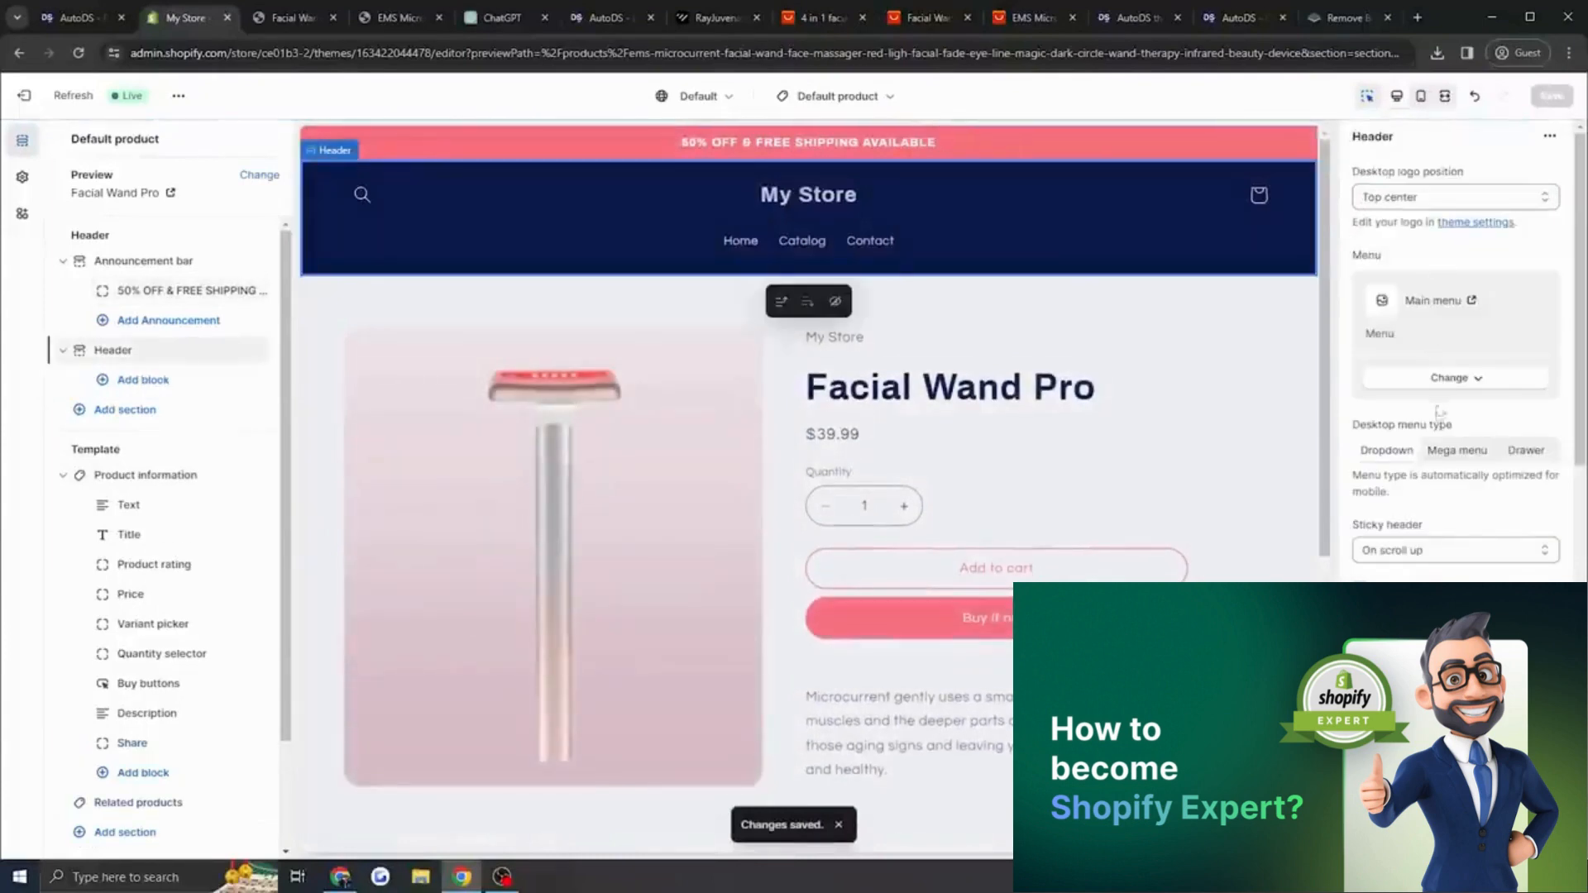
scroll(1441, 463, down, 2)
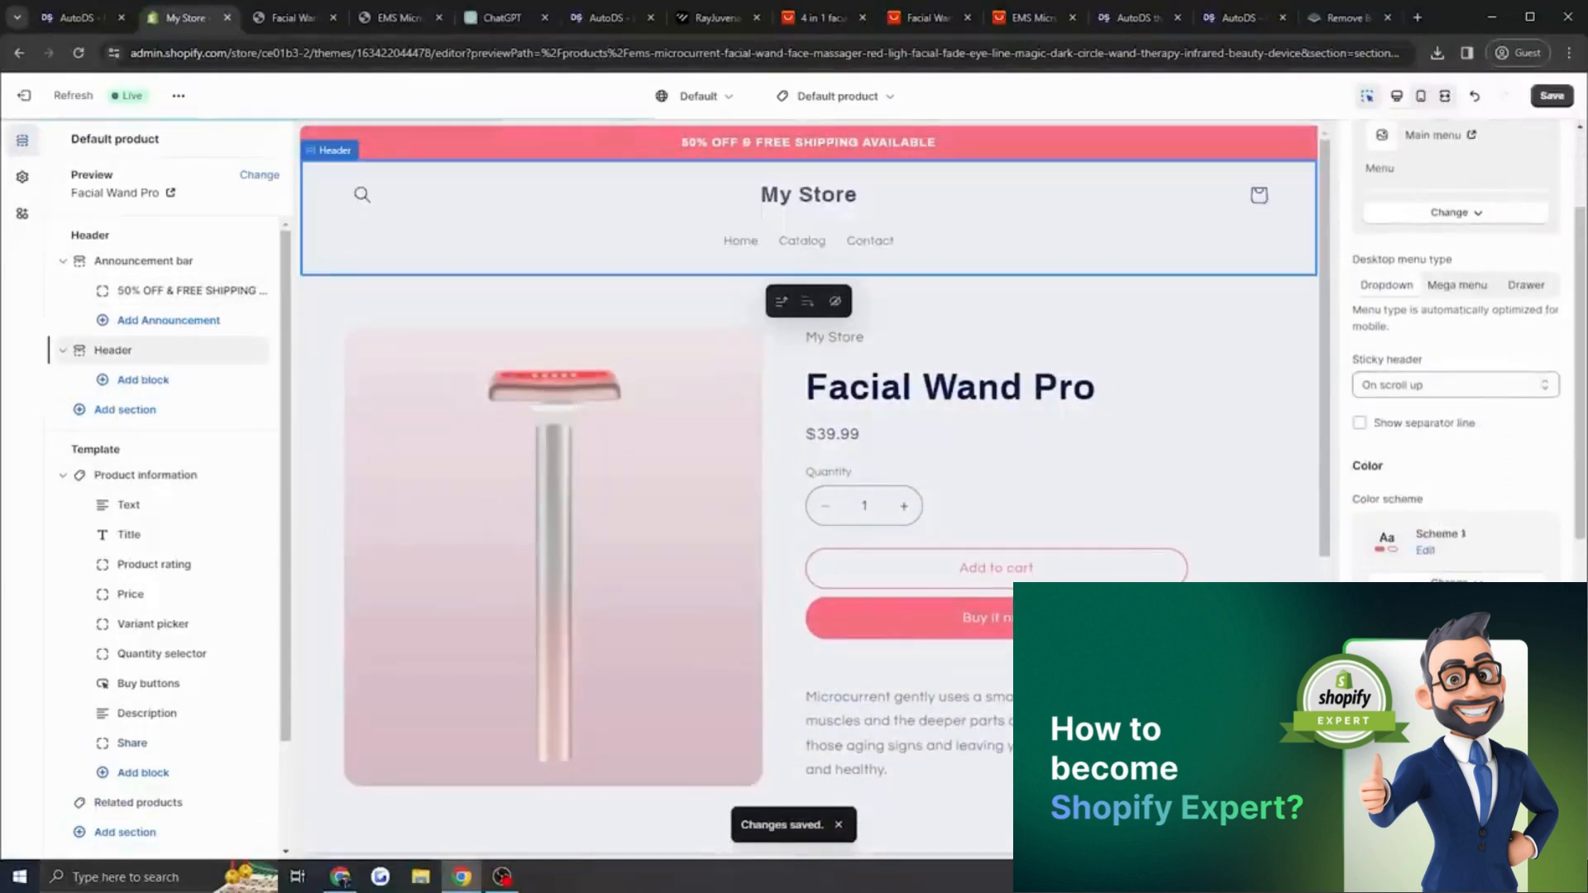
scroll(1448, 500, down, 1)
click(1454, 500)
click(1450, 465)
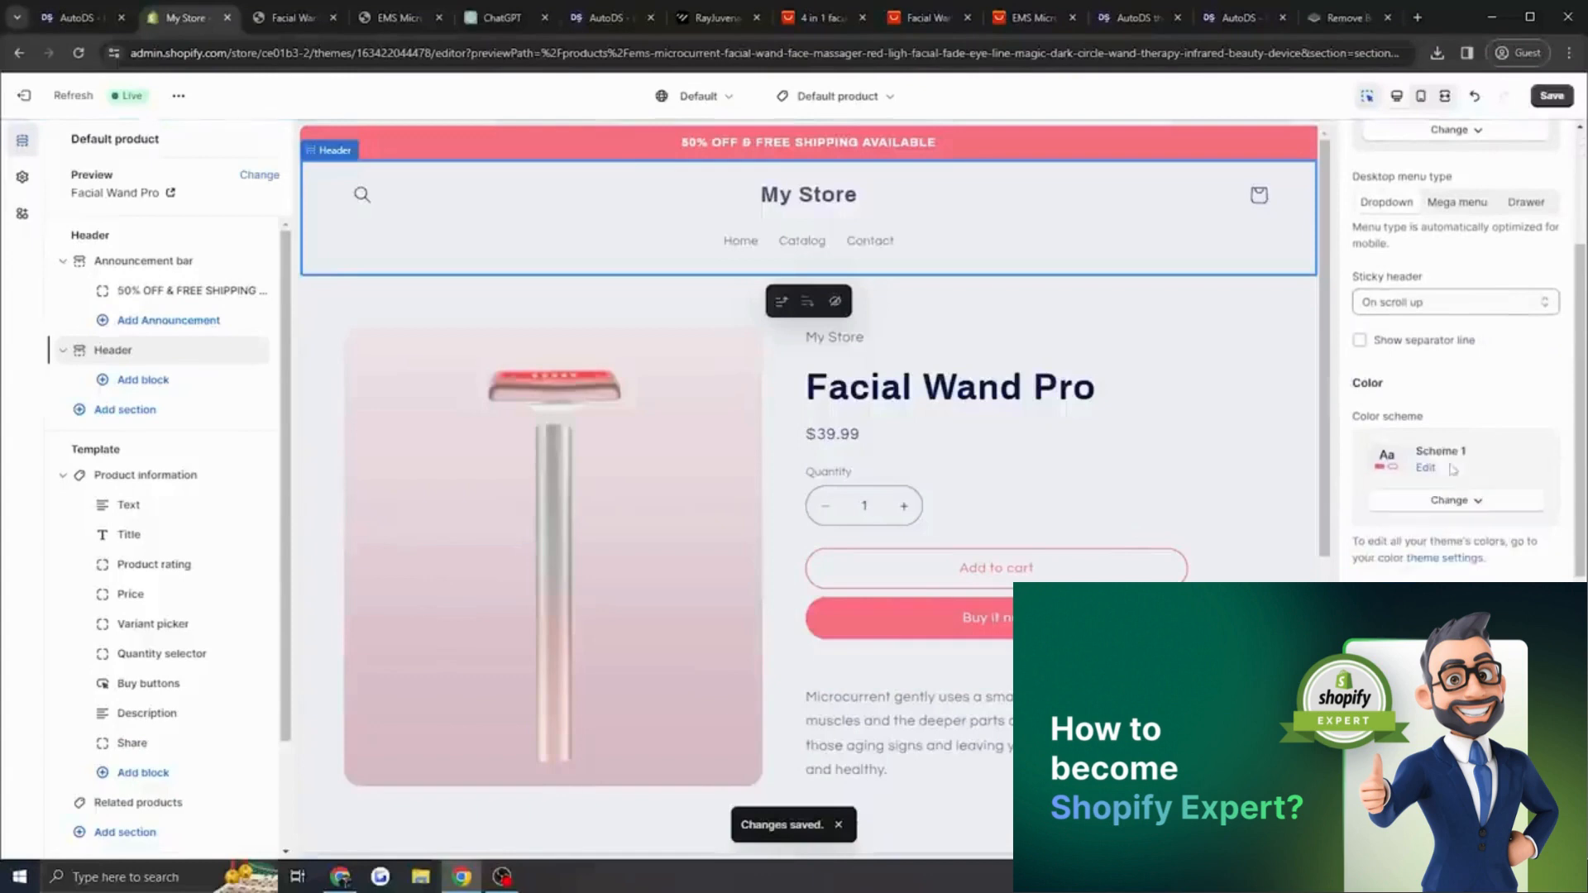
scroll(1481, 373, up, 3)
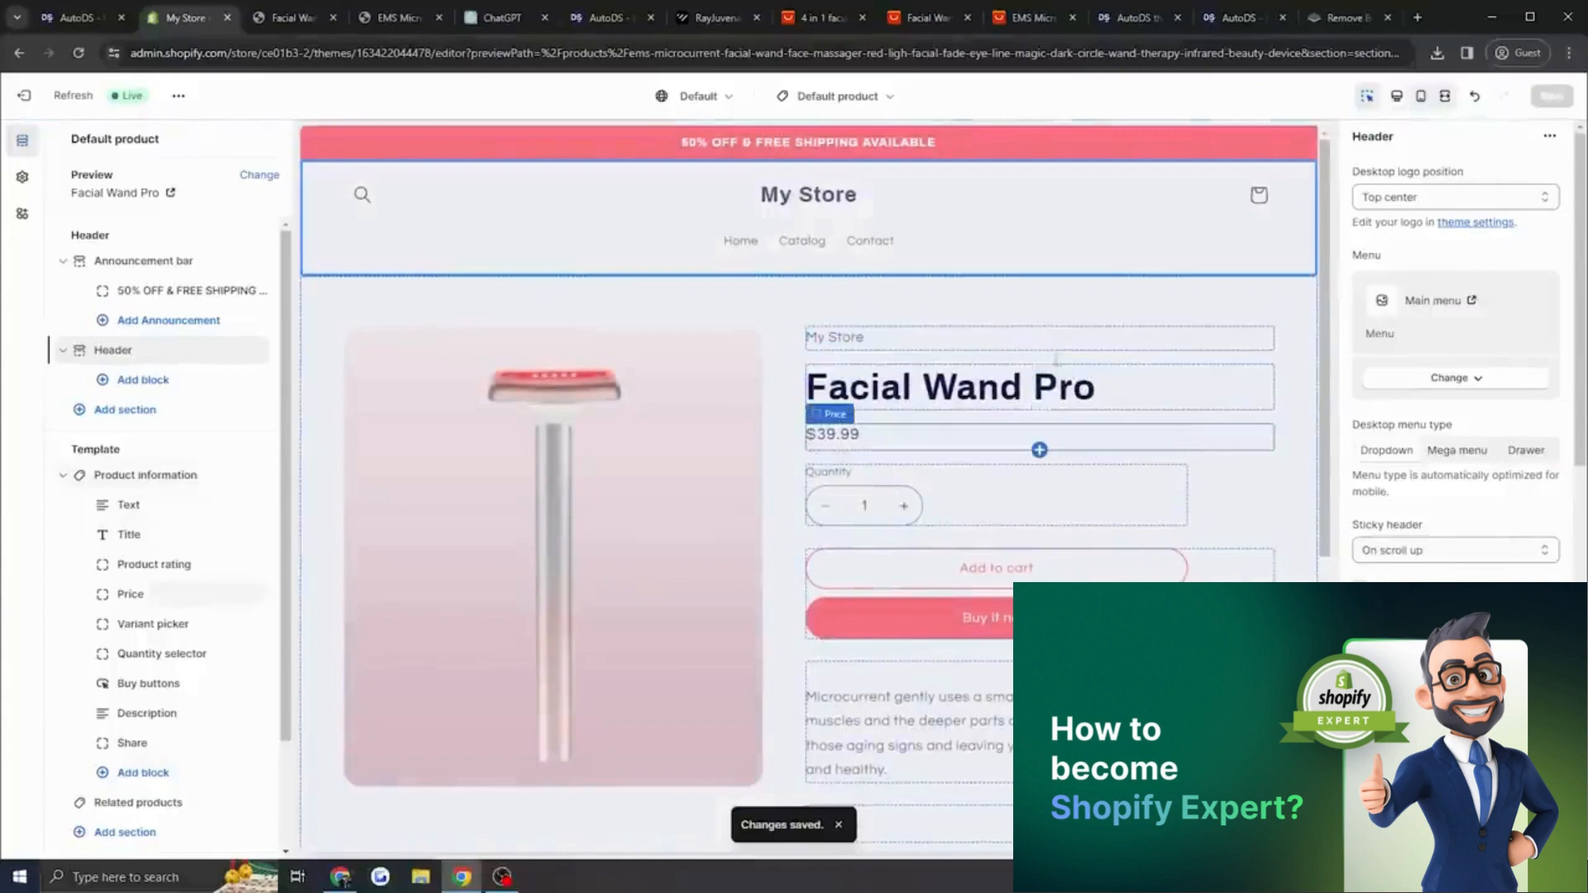
Apply color Scheme 1 to both the email signup section and the footer section.
scroll(1090, 352, down, 6)
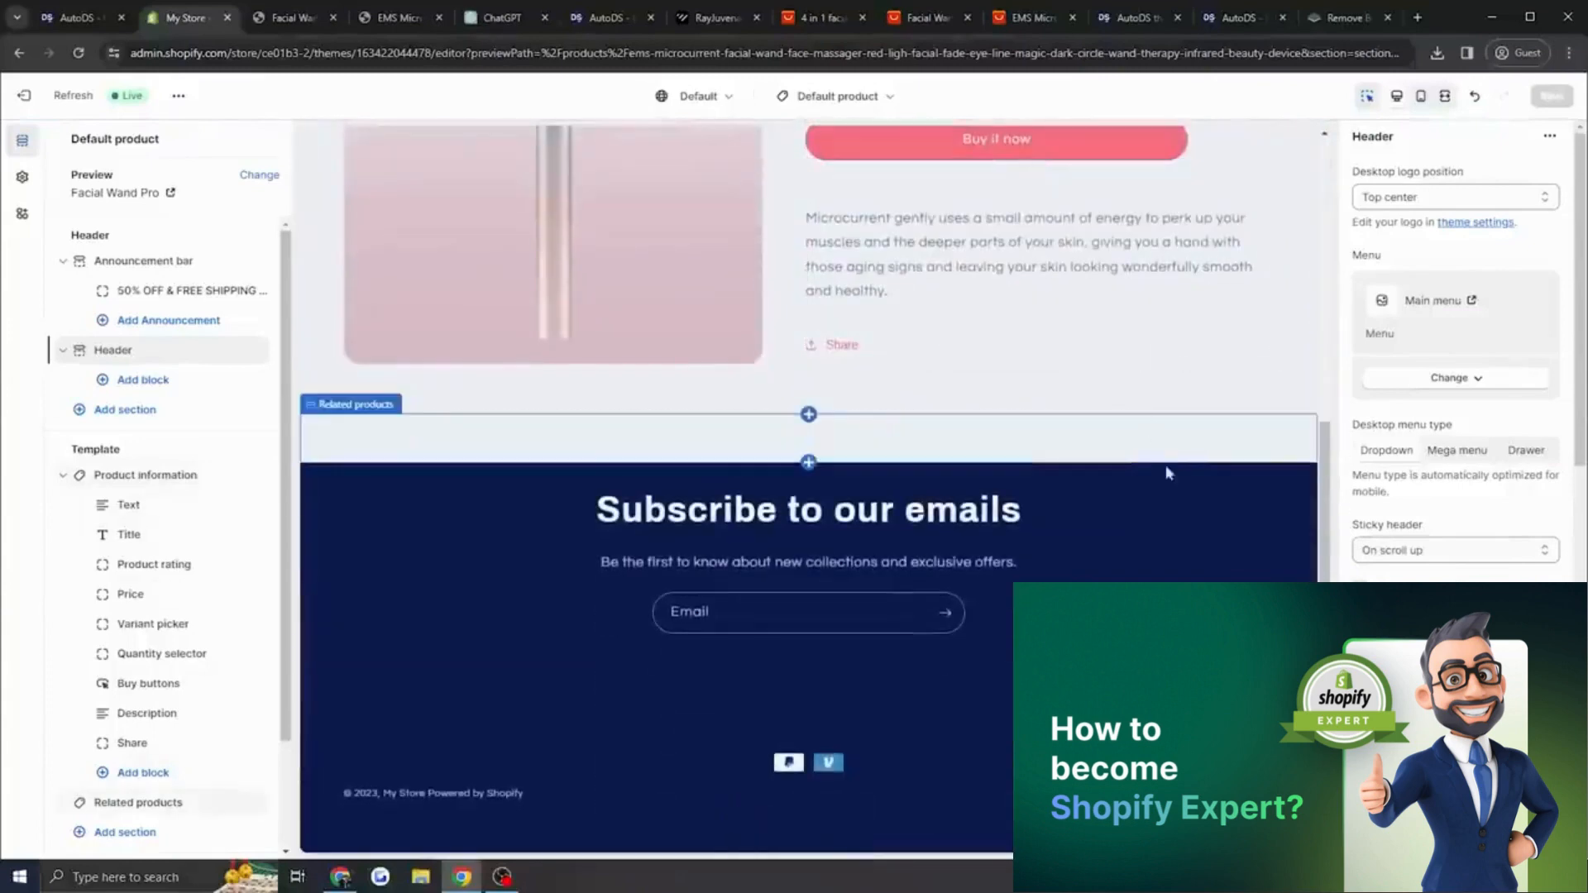
click(1184, 532)
click(1284, 539)
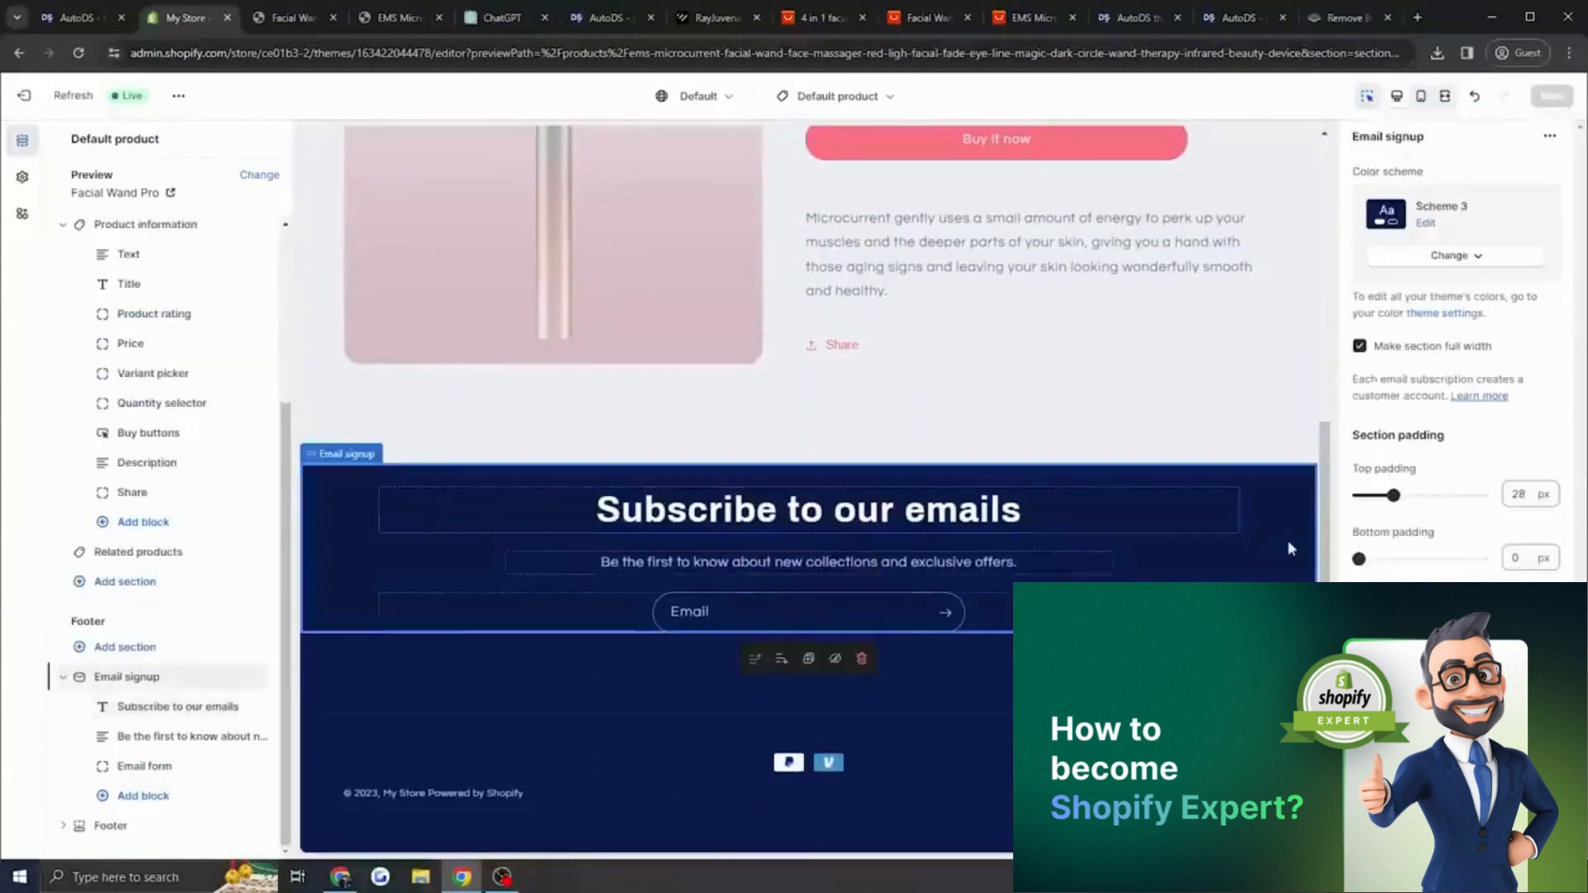
click(1449, 254)
click(1450, 335)
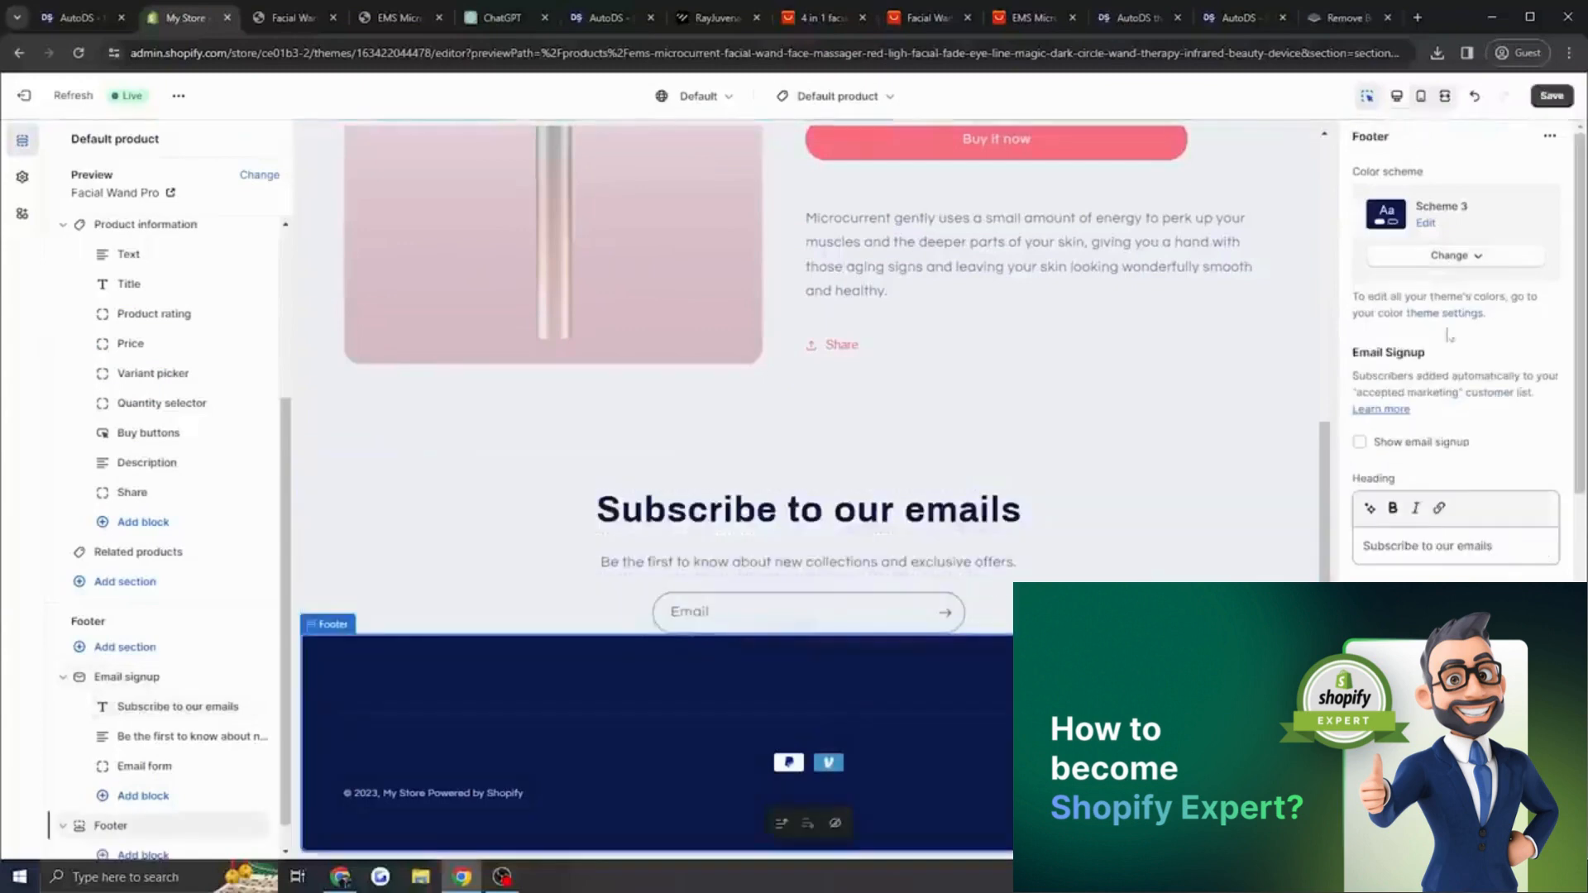
click(1456, 256)
click(1443, 306)
scroll(1169, 532, up, 8)
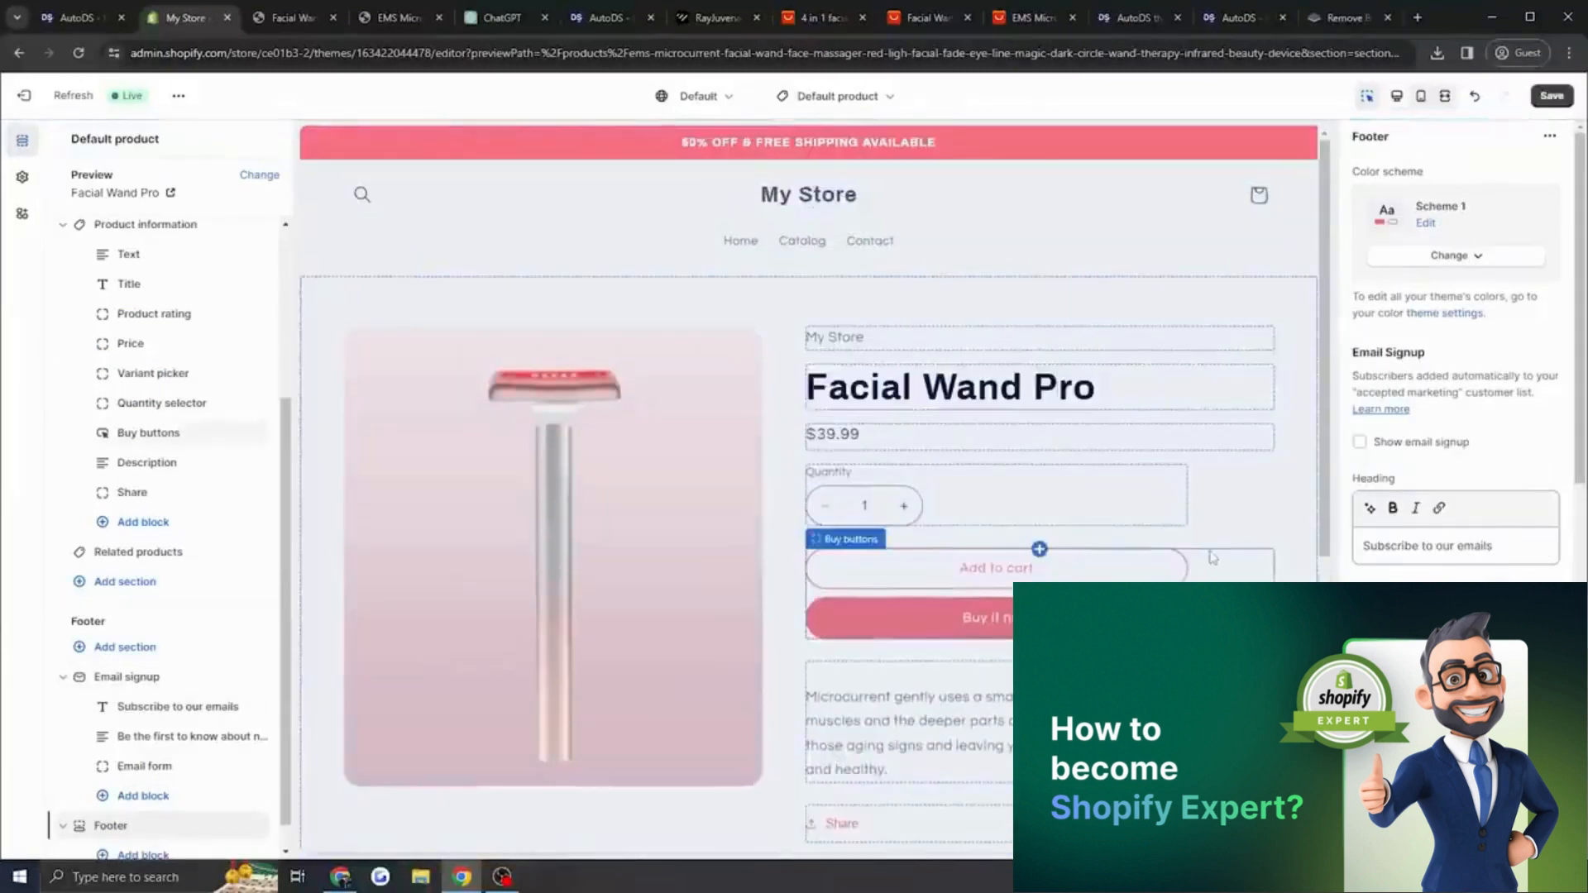
Remove the vendor text block above the product title and select the description block.
click(1108, 340)
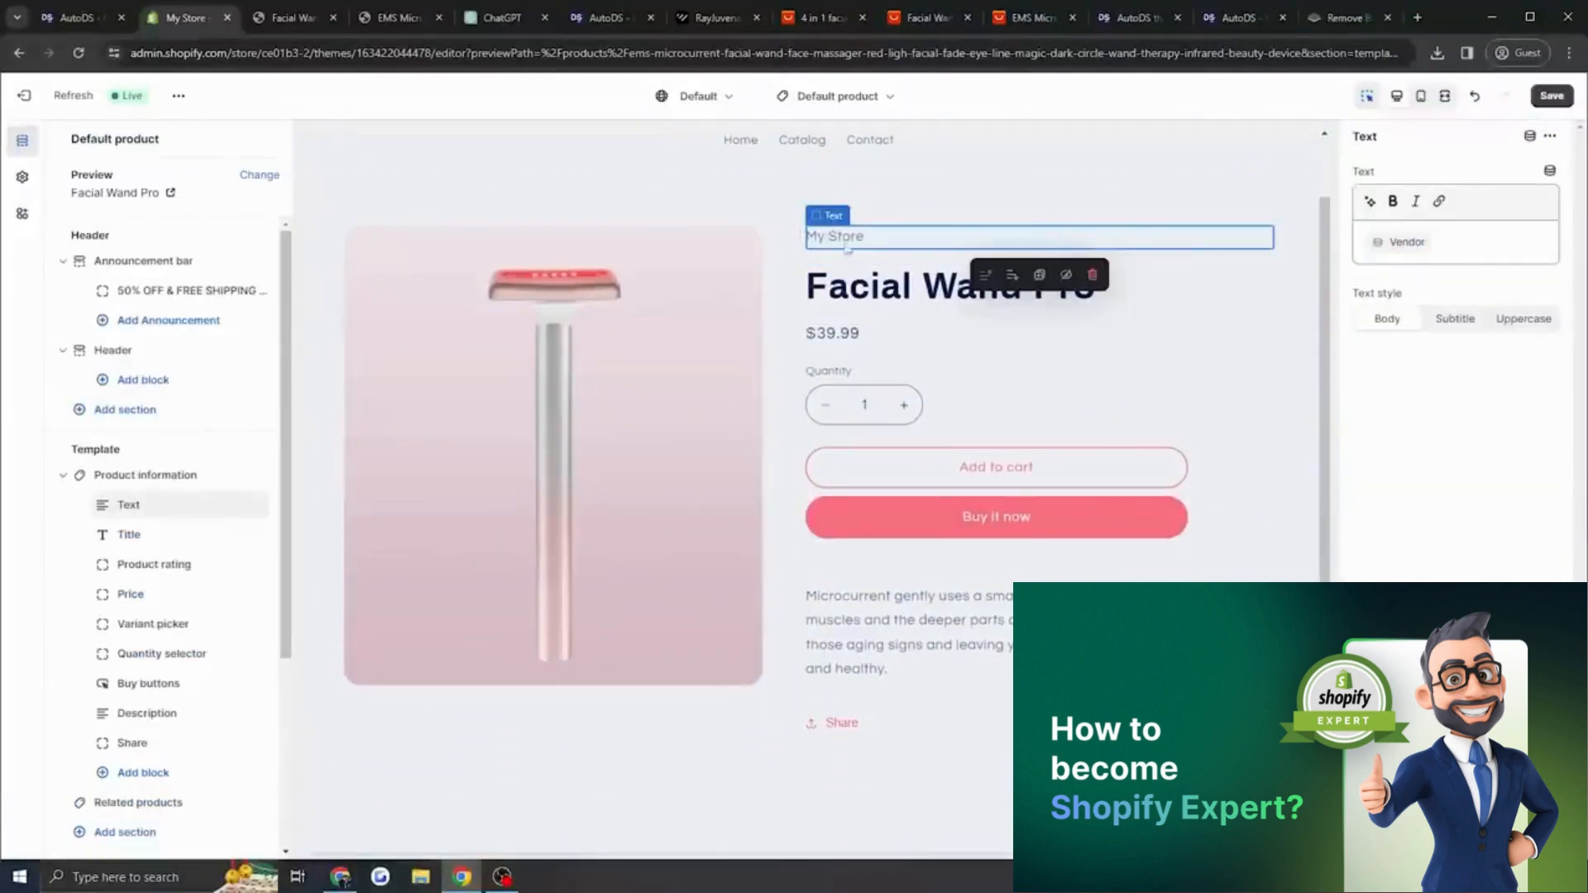
click(1092, 274)
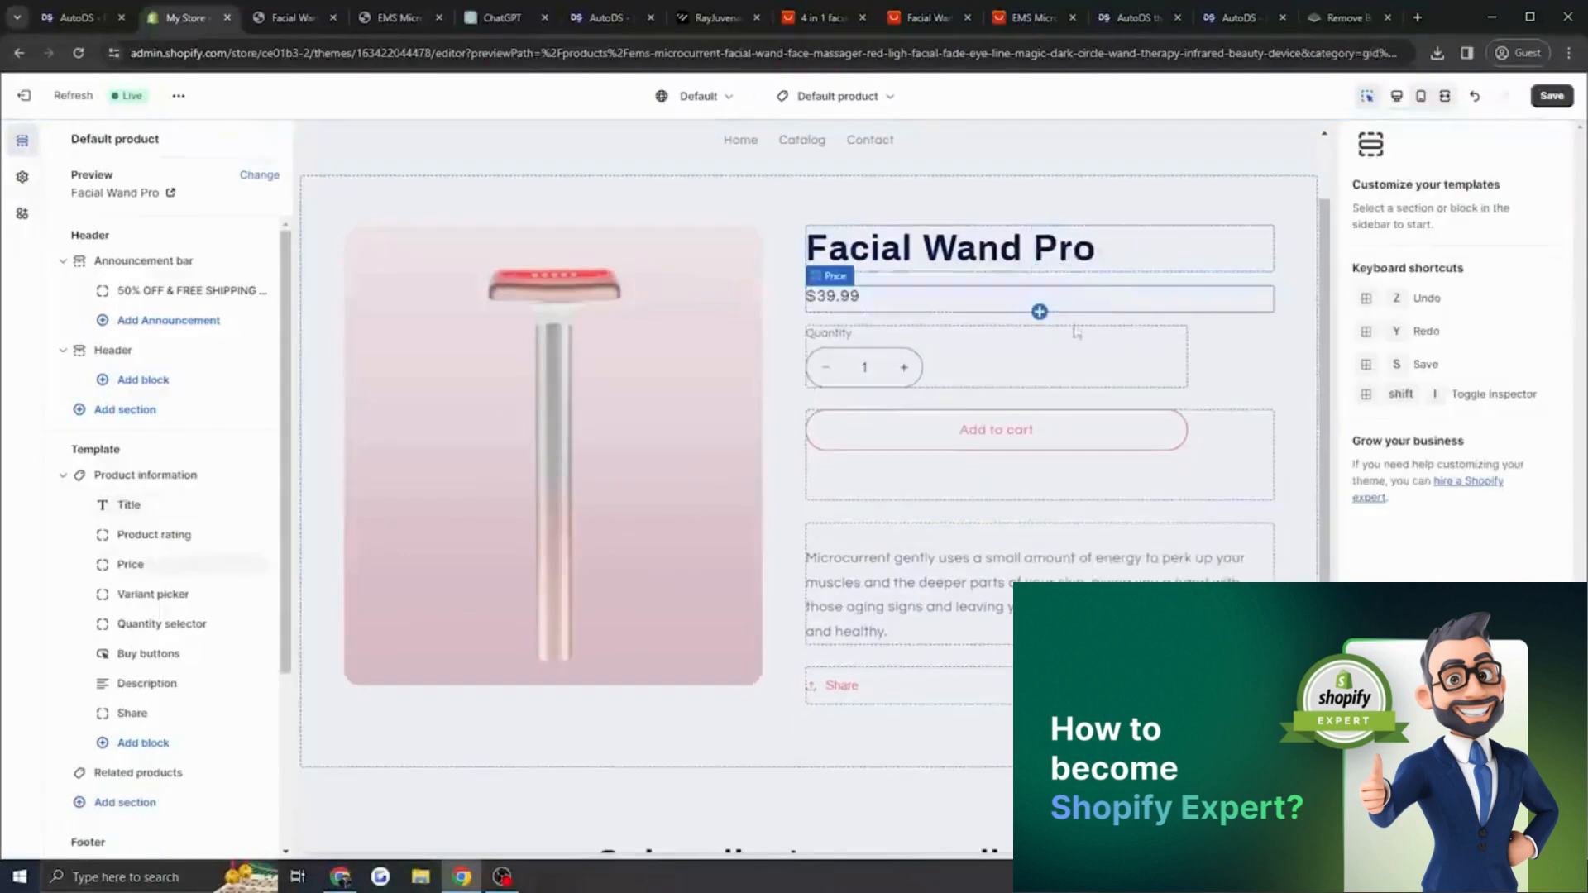
click(937, 566)
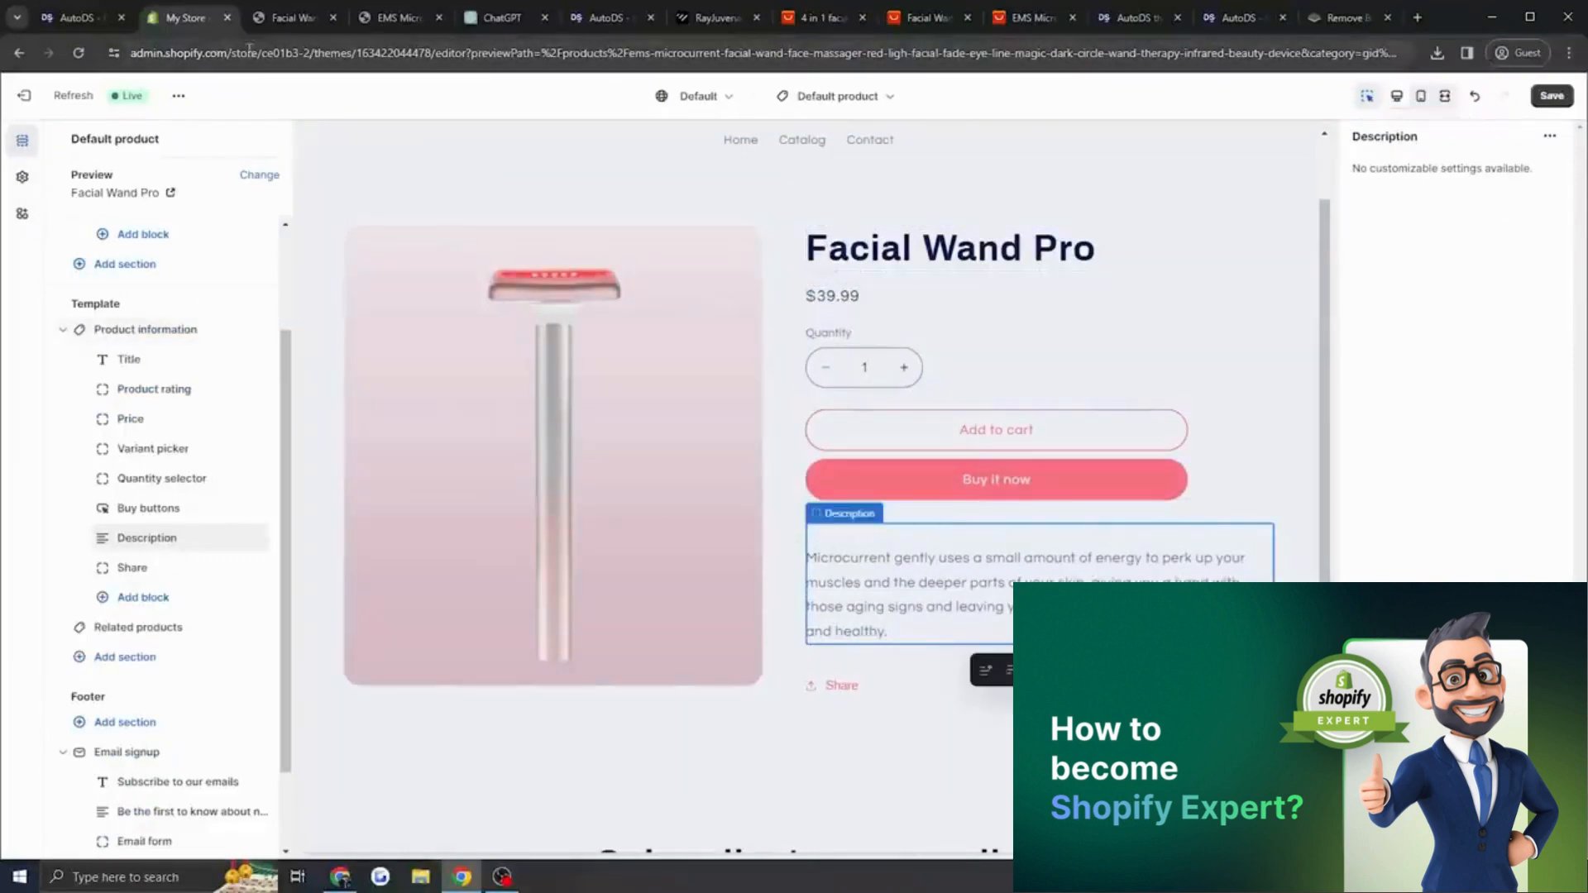
Open the Shopify admin in a separate browser tab and go to the Facial Wand Pro product for editing.
click(36, 101)
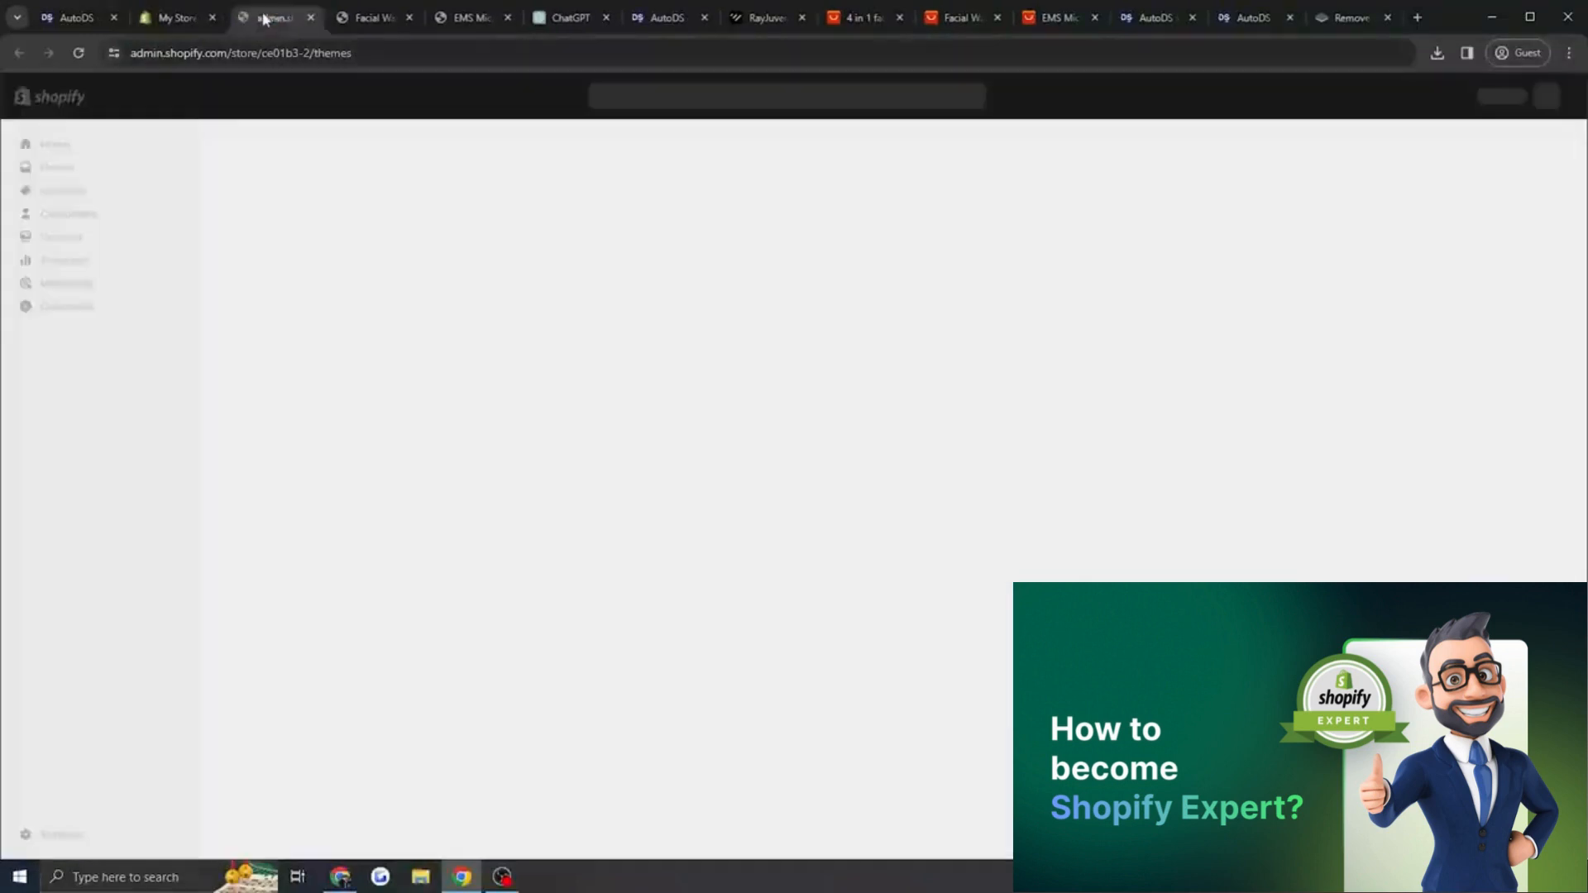
click(101, 194)
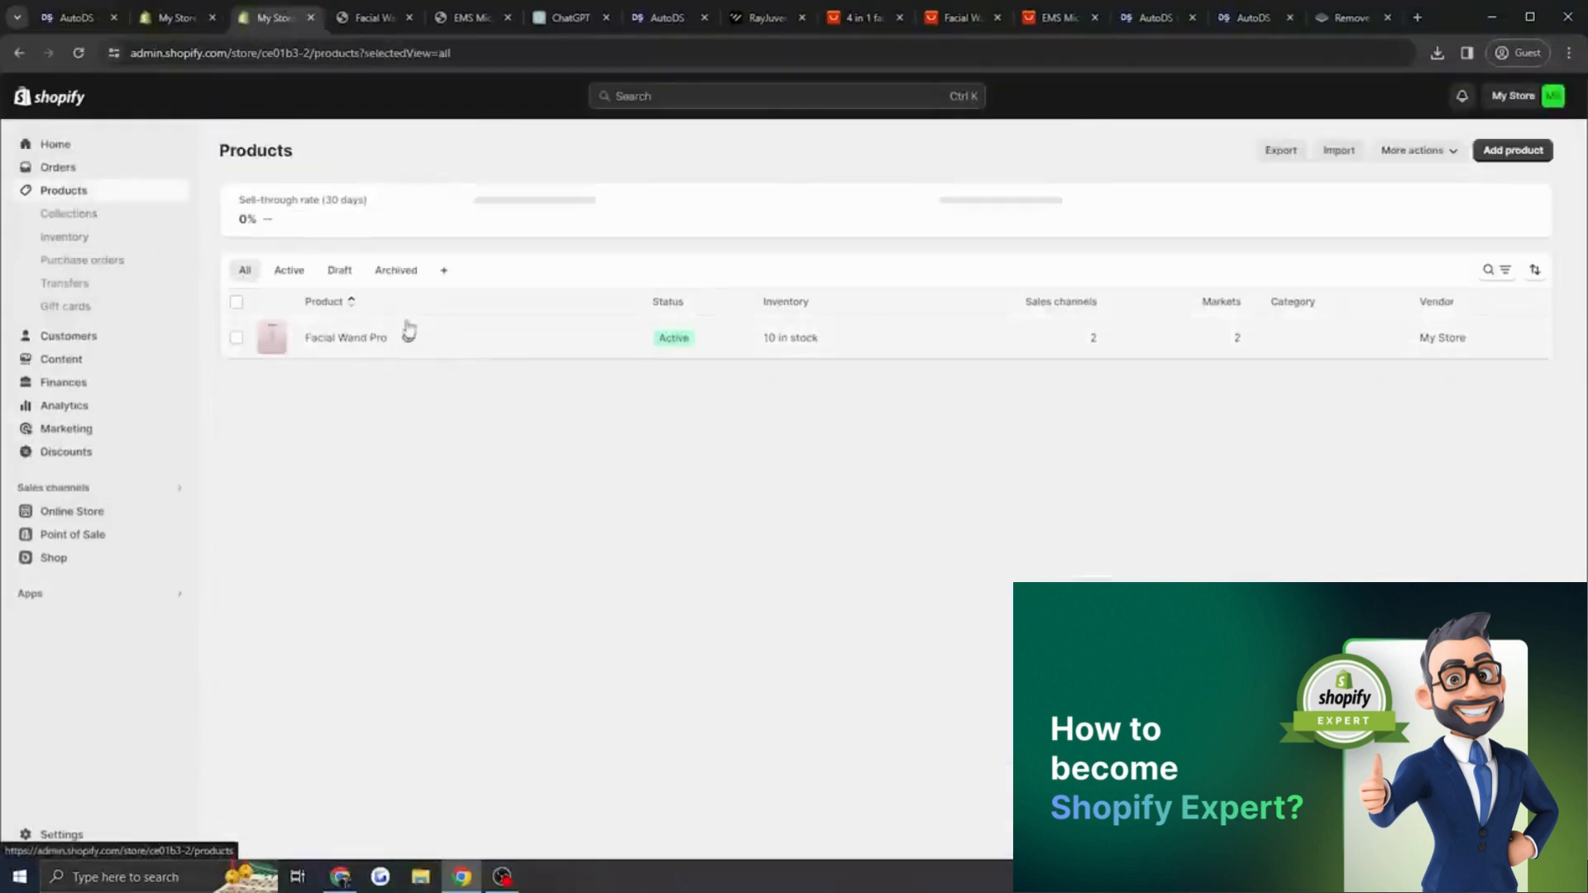
click(408, 330)
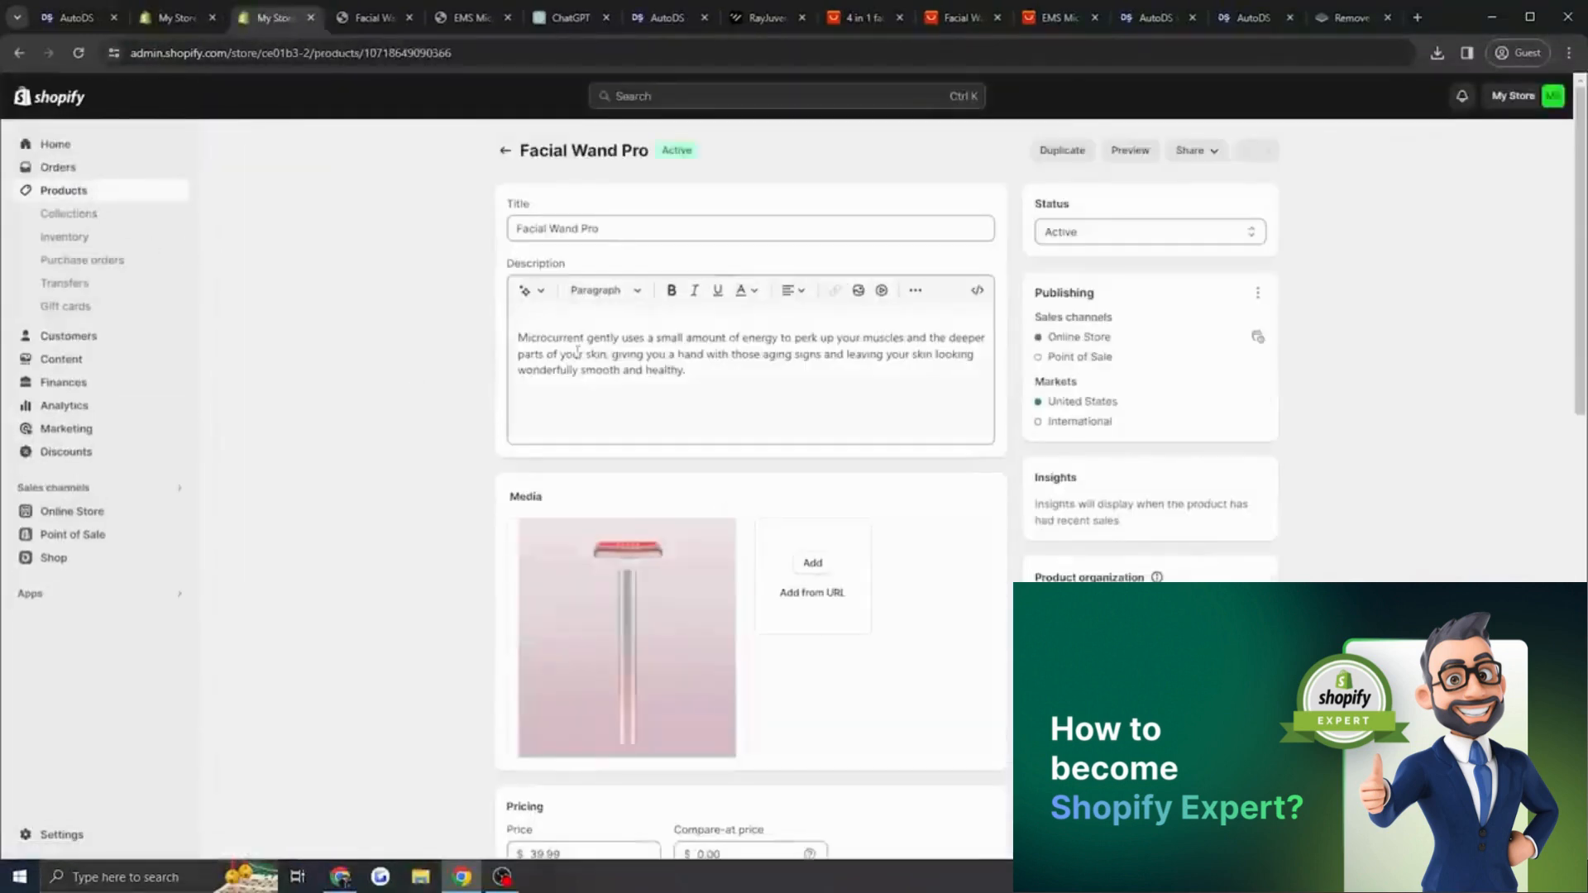
Delete the empty line above the Facial Wand Pro description text and save the product.
click(554, 353)
click(521, 334)
key(BackSpace)
click(1255, 101)
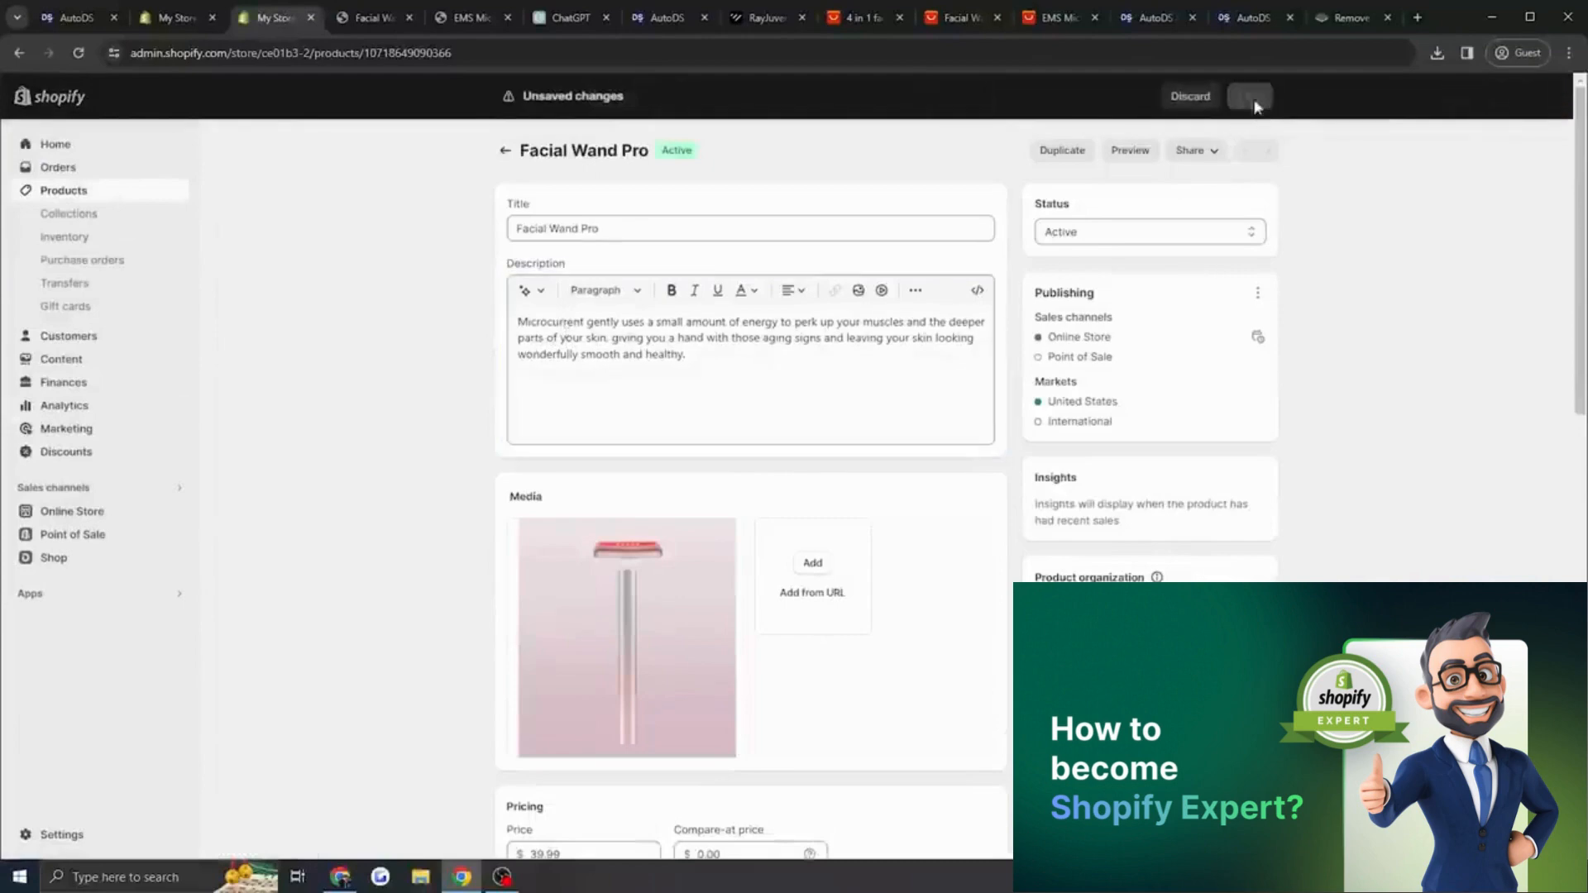
Return to the theme editor, save the theme changes, and remove the Share block from the product information.
key(ctrl+shift+Tab)
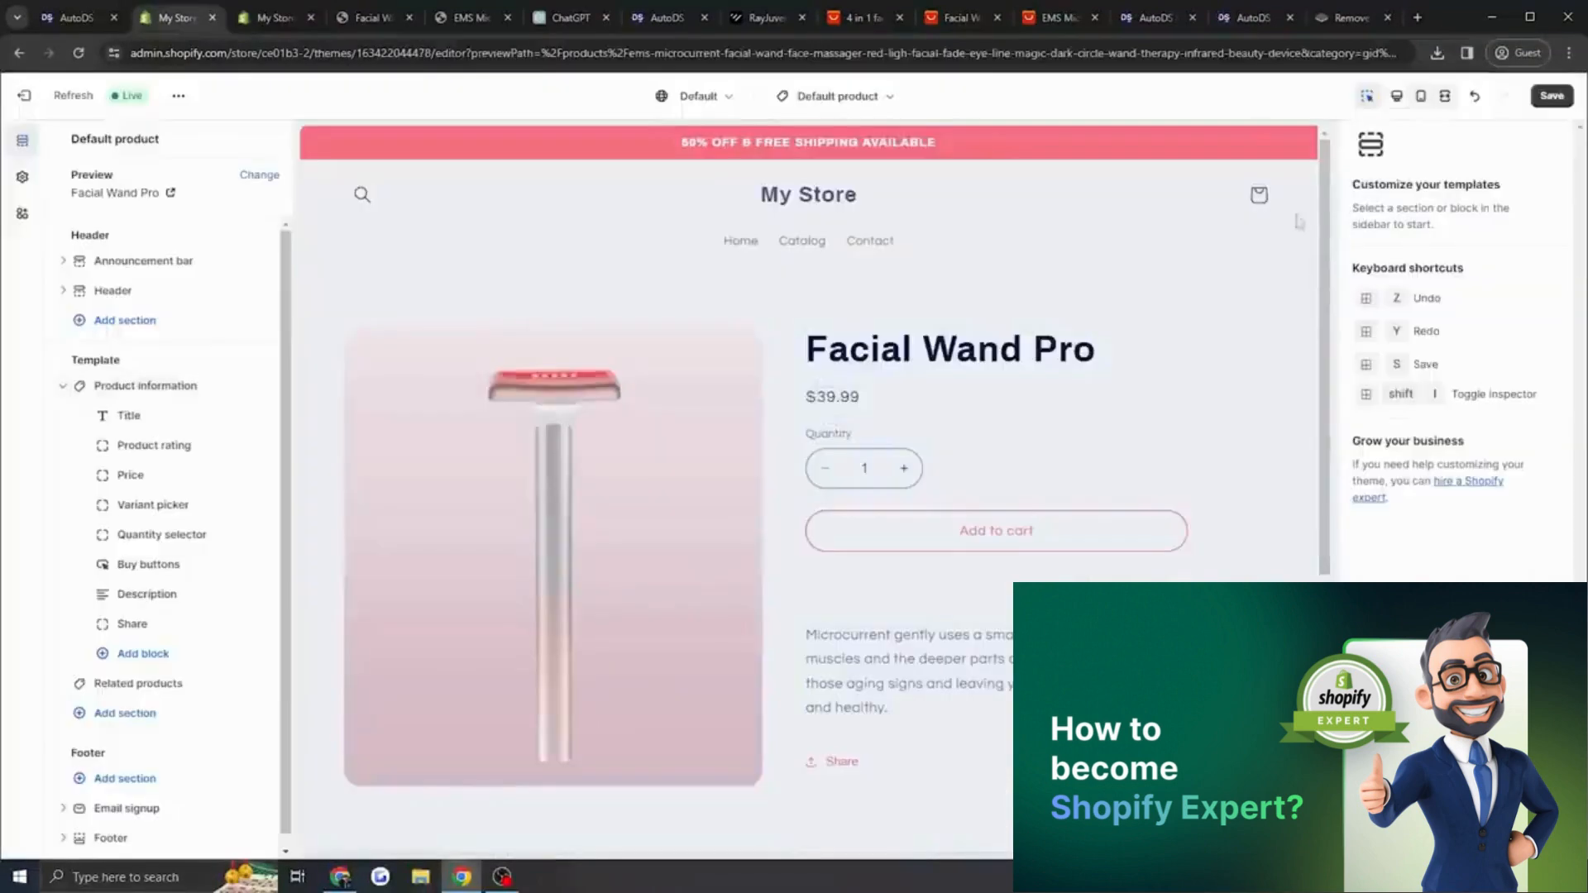
click(1552, 95)
click(916, 685)
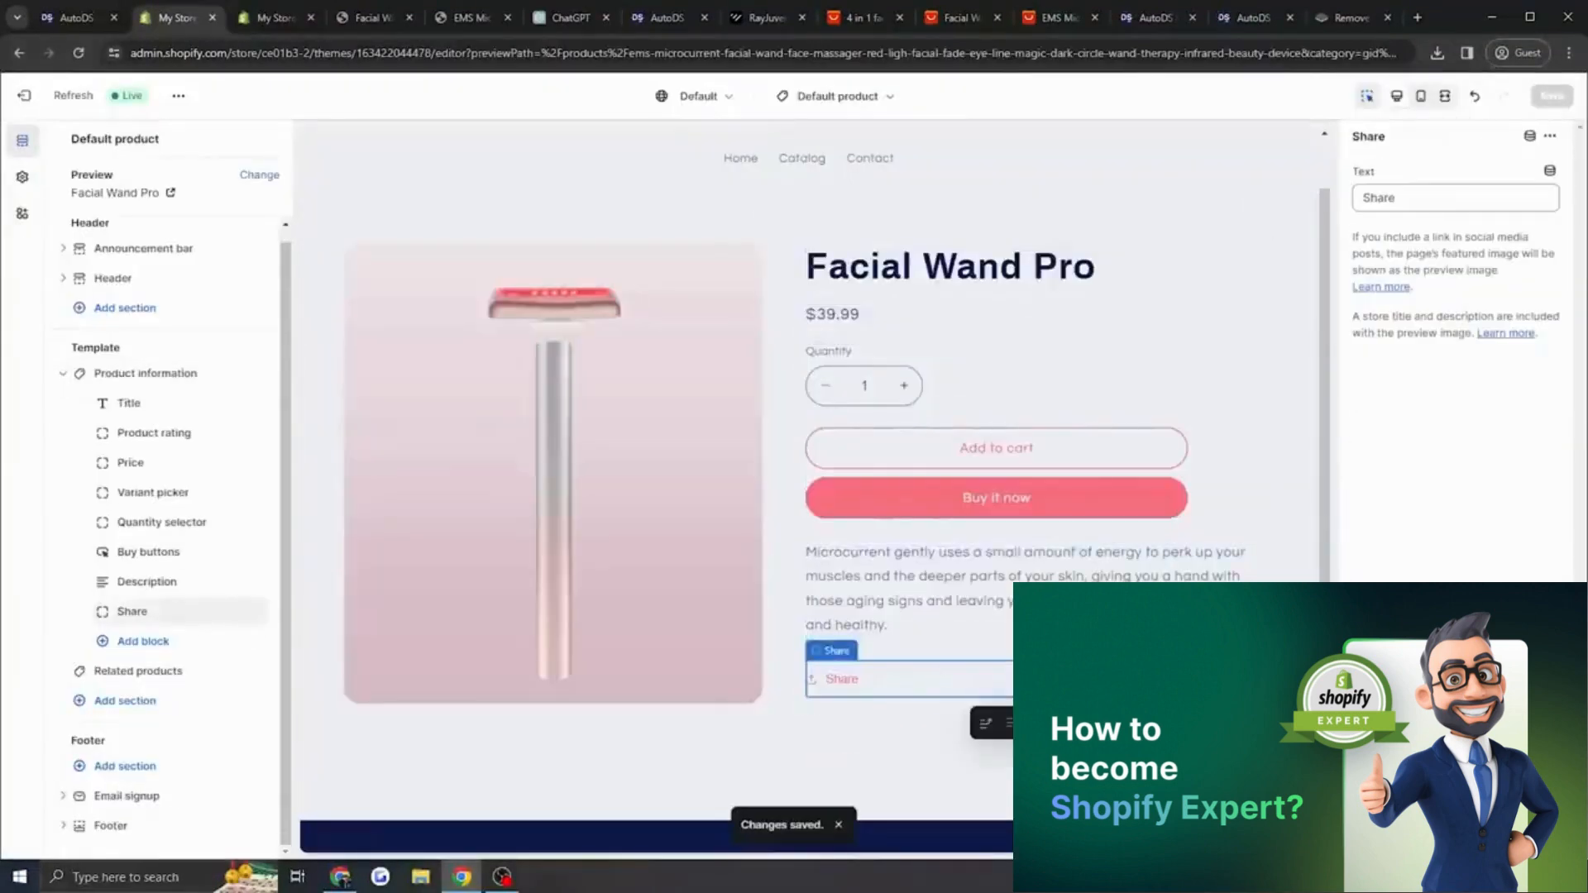
click(1092, 723)
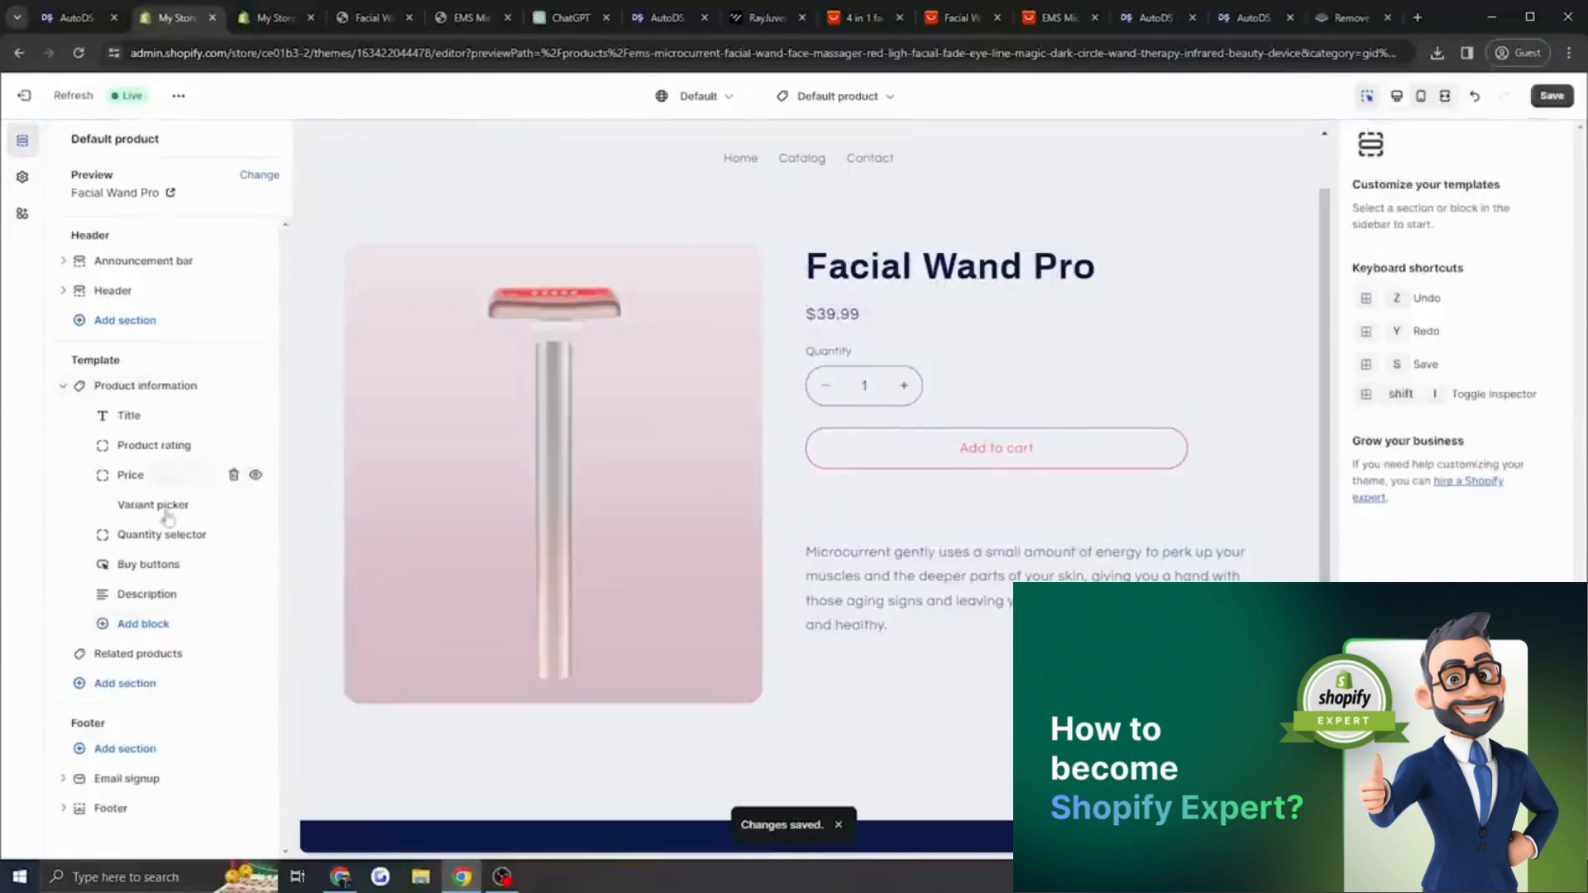
Add three collapsible row blocks below the description in the product information section.
click(154, 625)
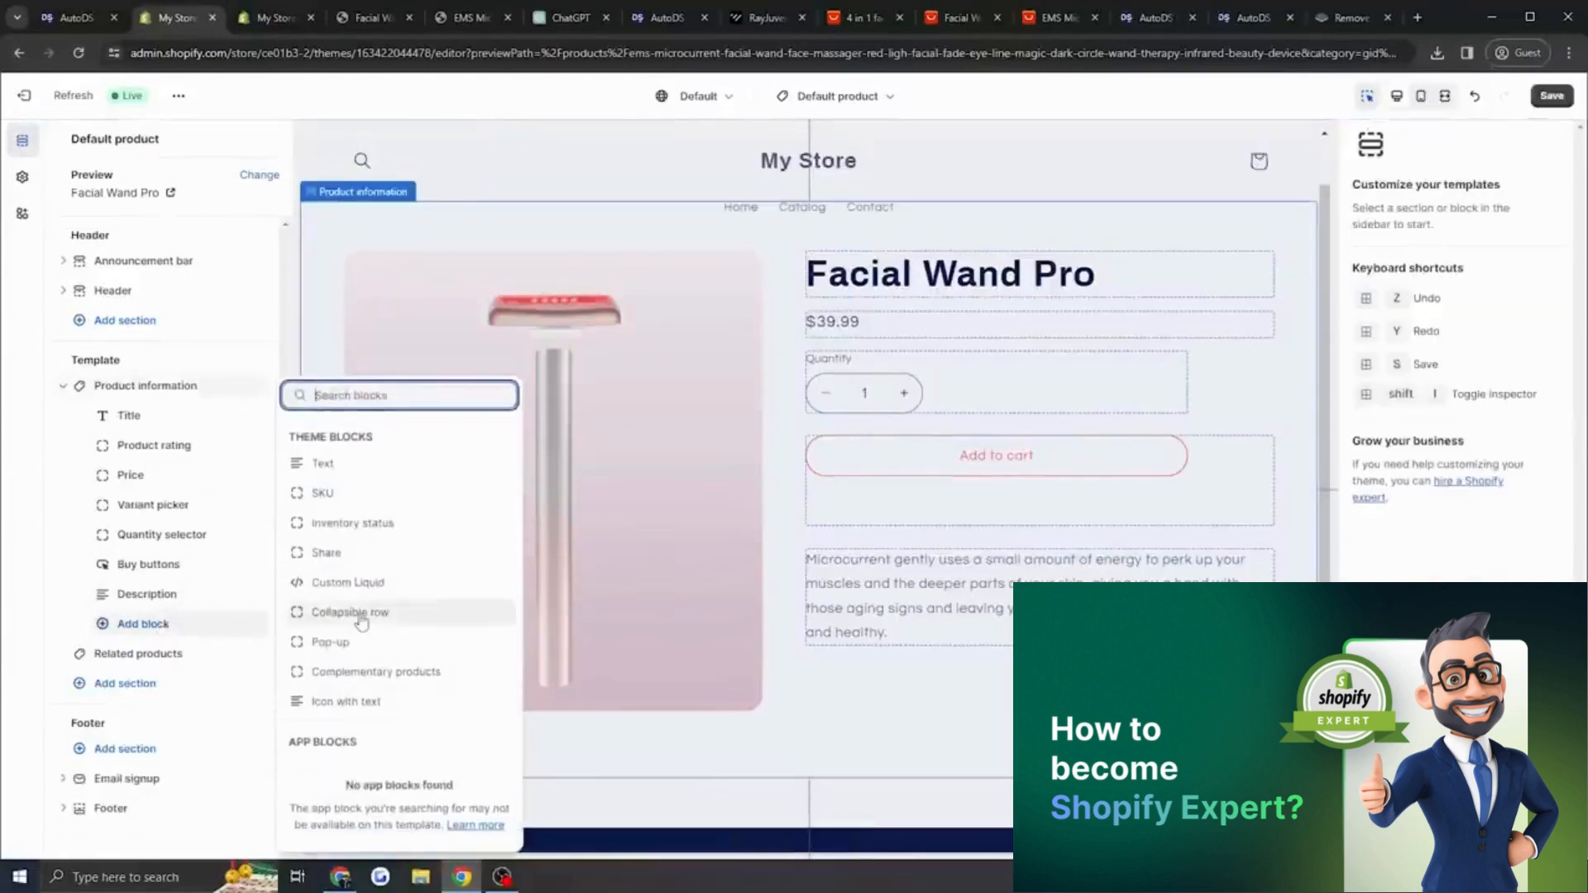
click(360, 622)
click(205, 660)
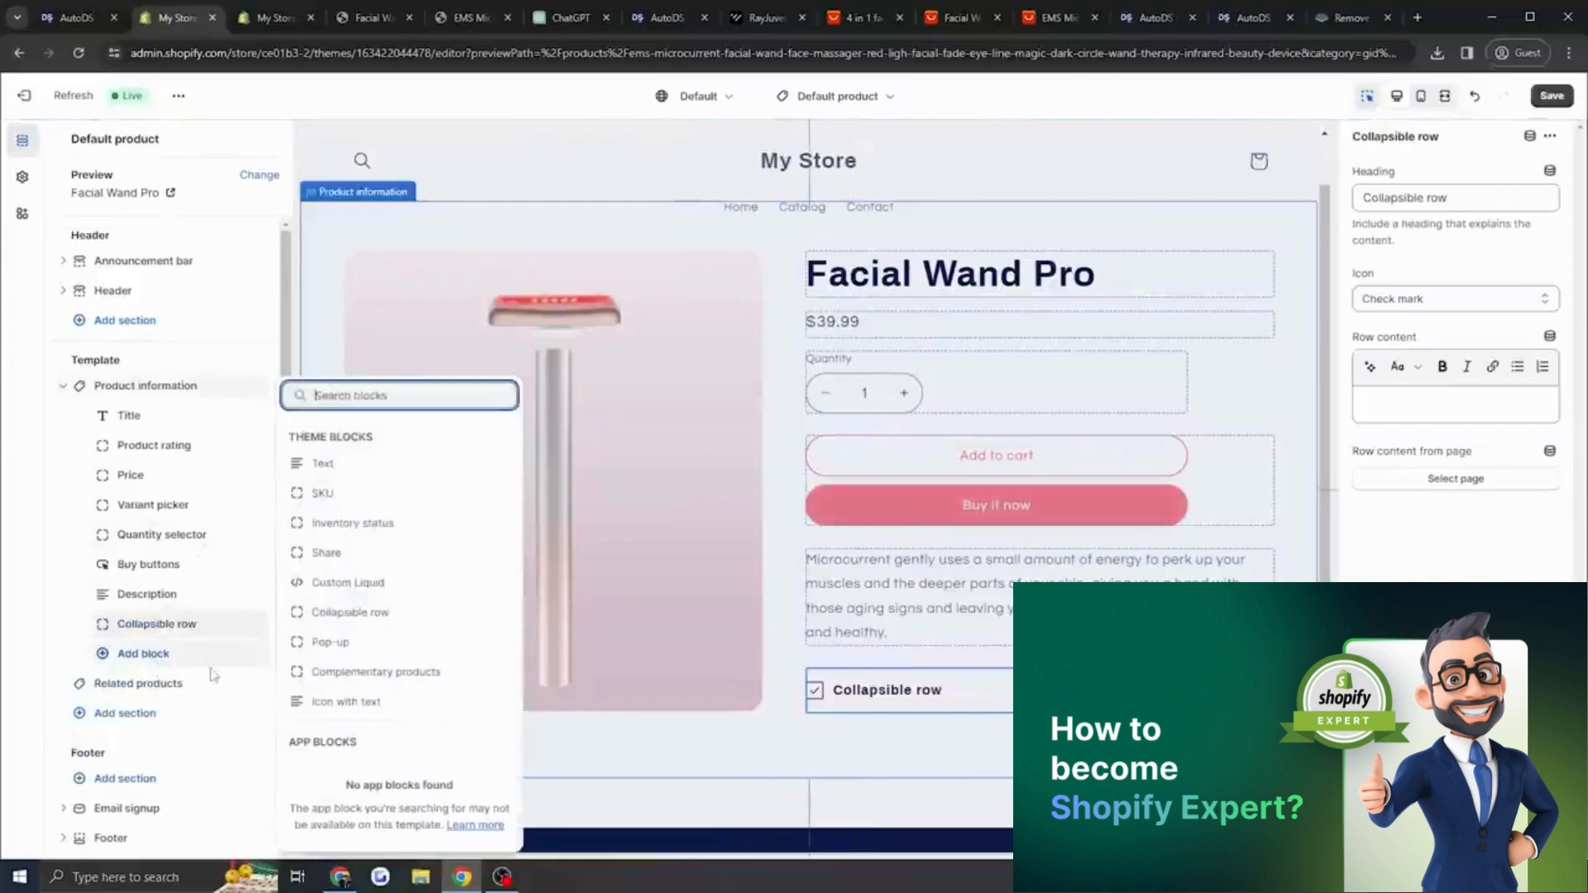
click(349, 612)
click(217, 684)
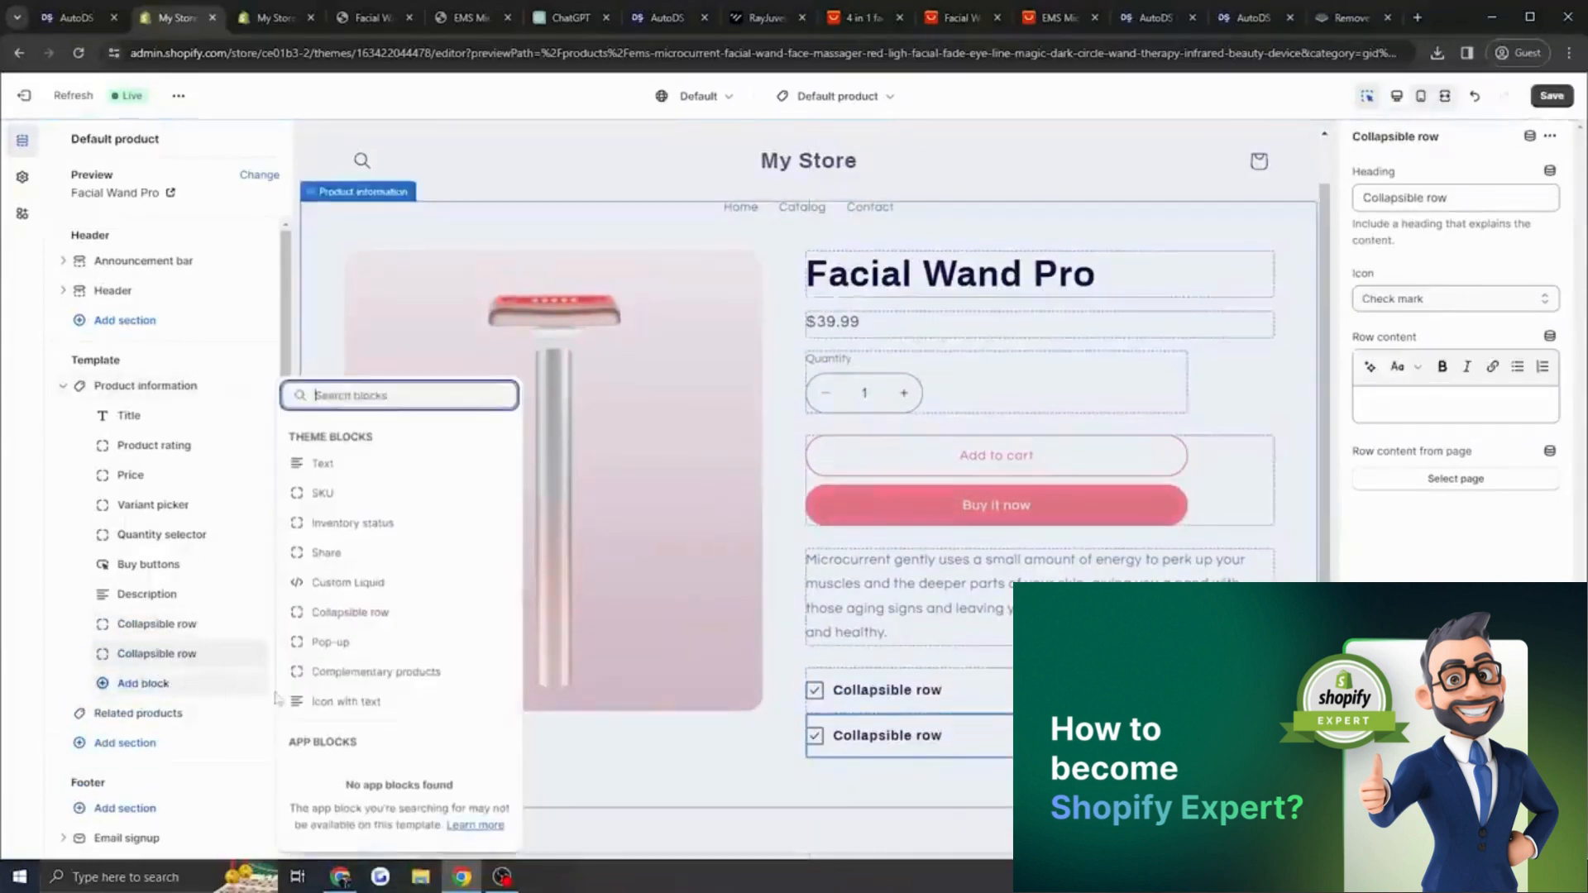
click(350, 612)
Set the first collapsible row's heading to "Make Your Skin GLOW" and its icon to Star.
scroll(980, 666, up, 5)
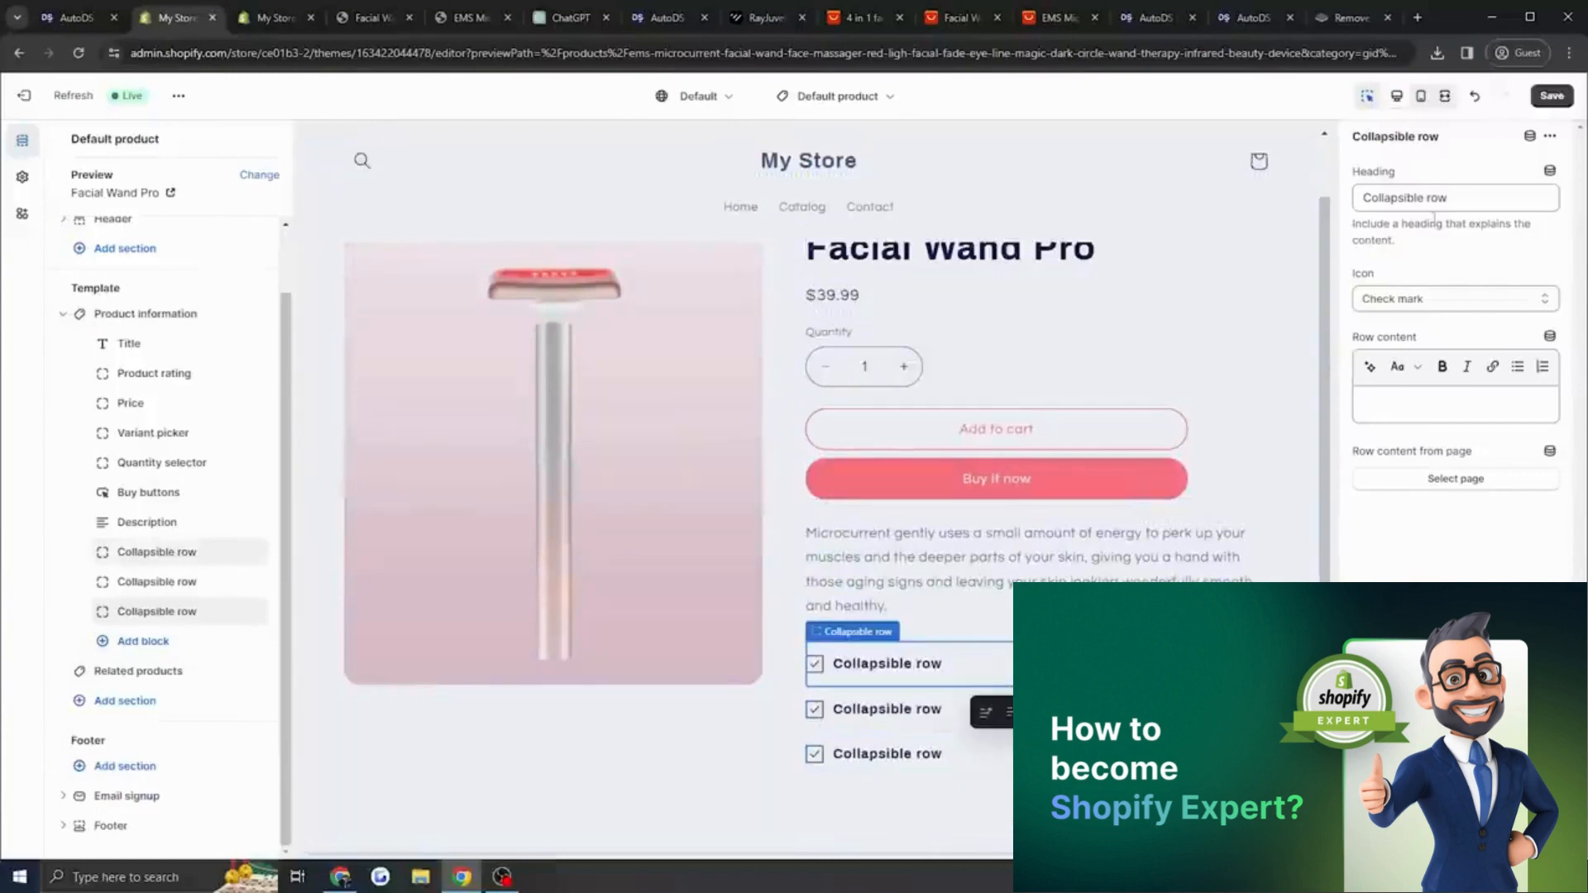
triple_click(1463, 200)
key(BackSpace)
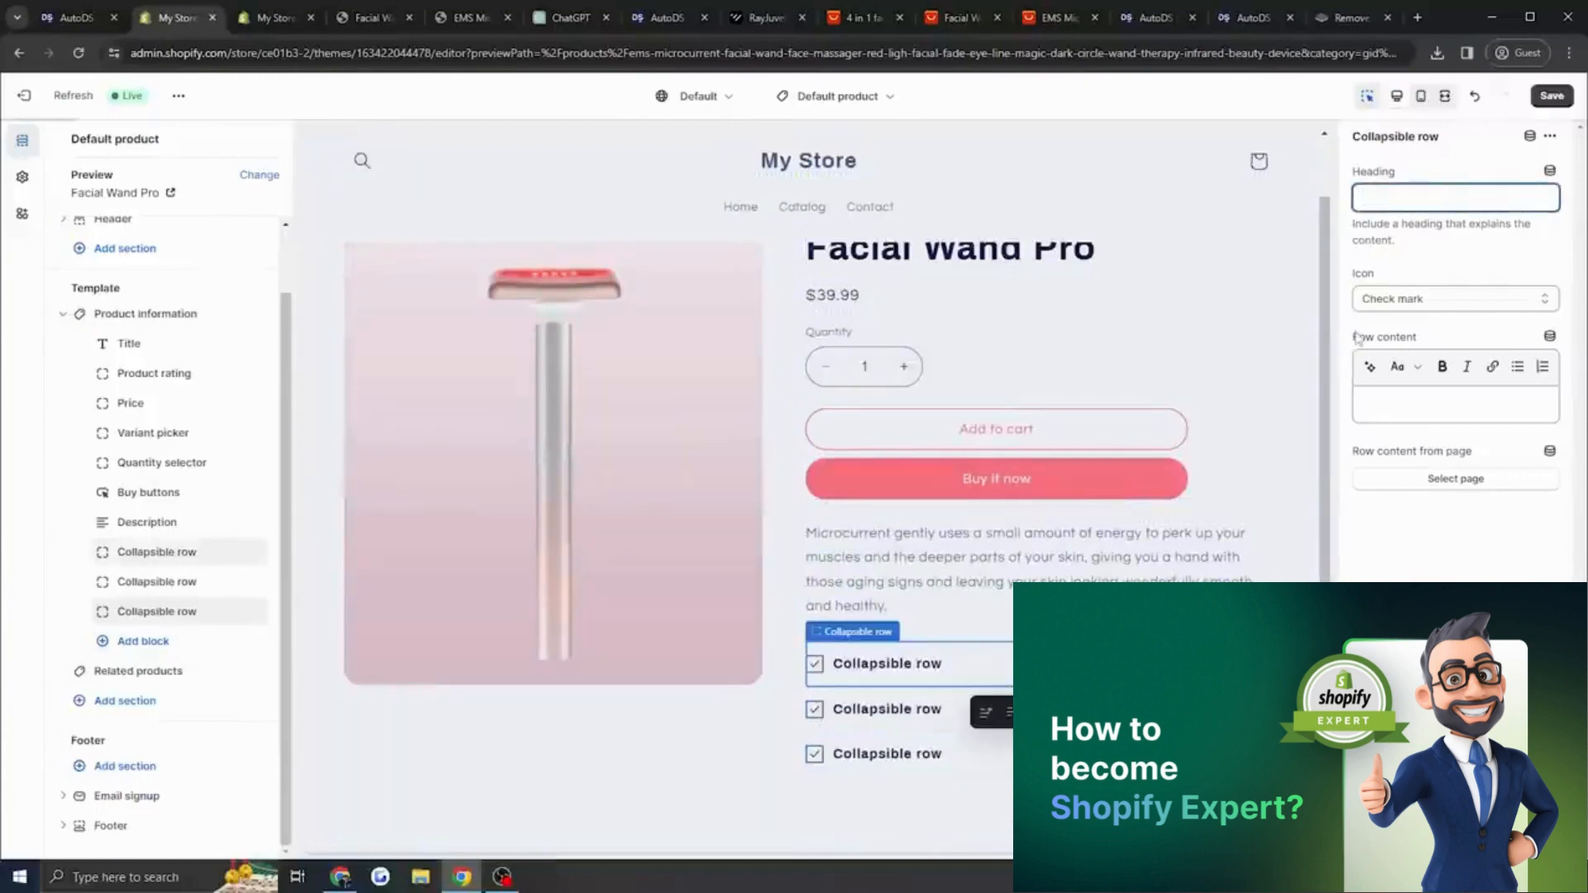
text(Make Your Skin GLOW)
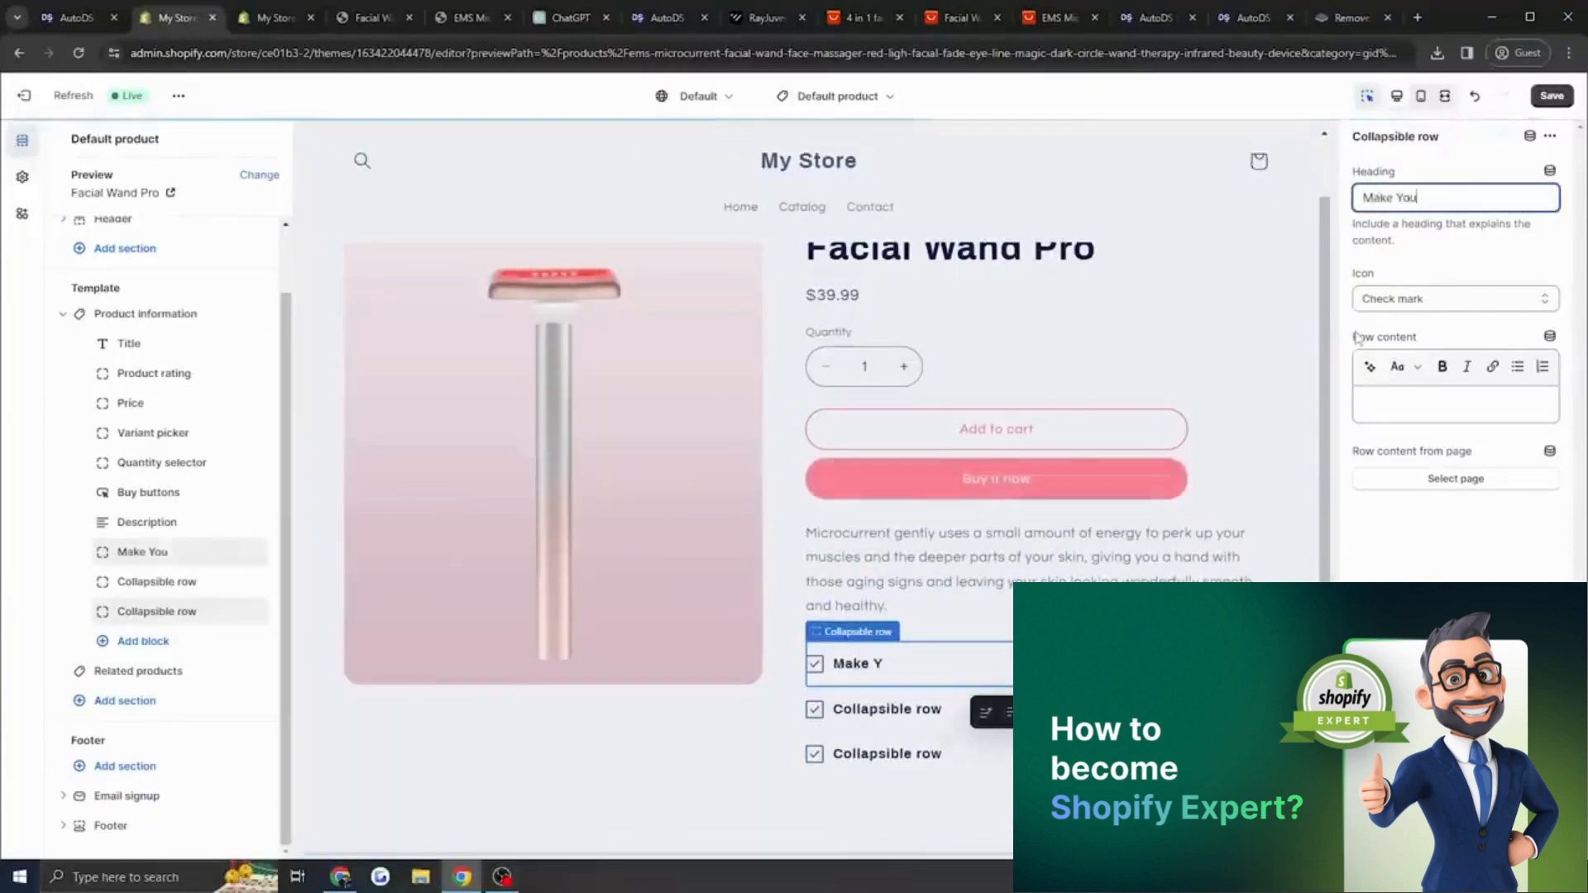
click(1407, 299)
scroll(1430, 470, down, 4)
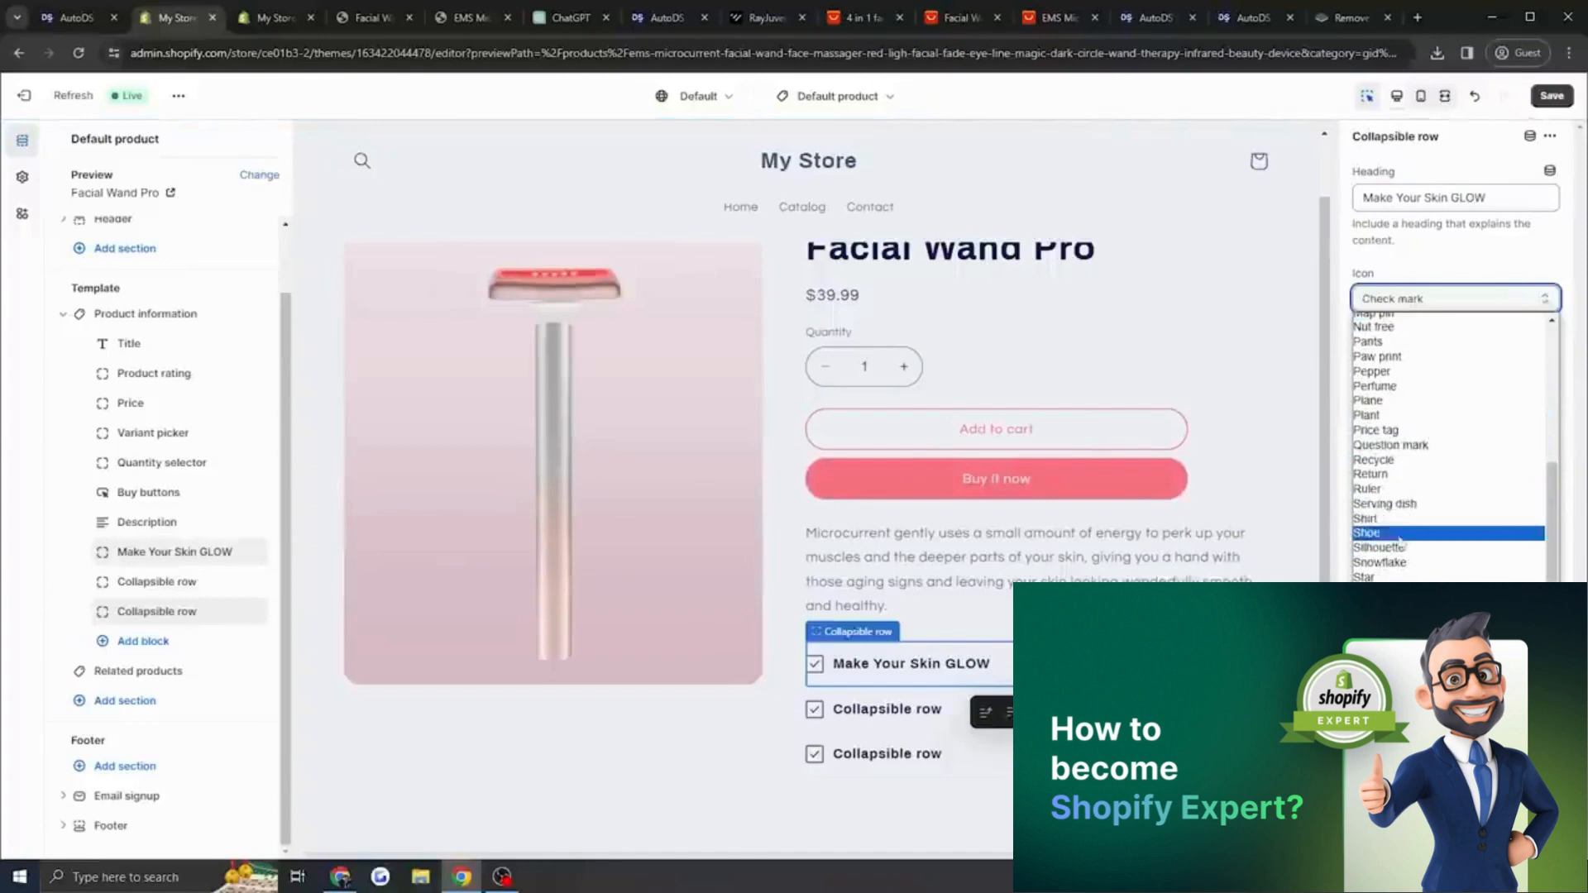
click(1446, 573)
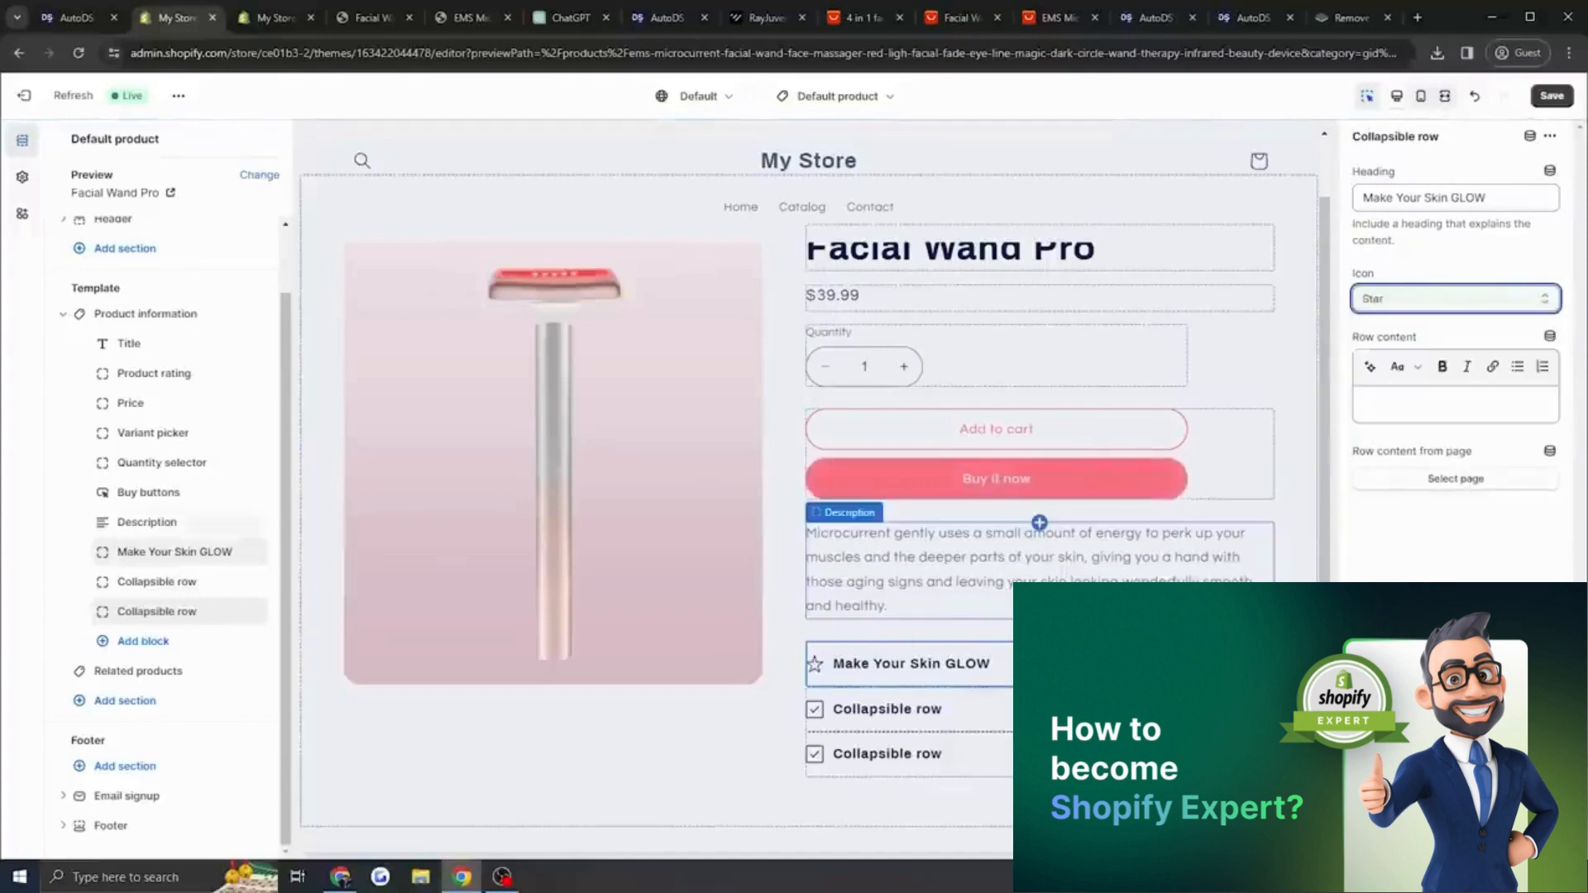
Set the second collapsible row's heading to "Eco-friendly Technology" and its icon to Leaf.
click(888, 709)
triple_click(1466, 205)
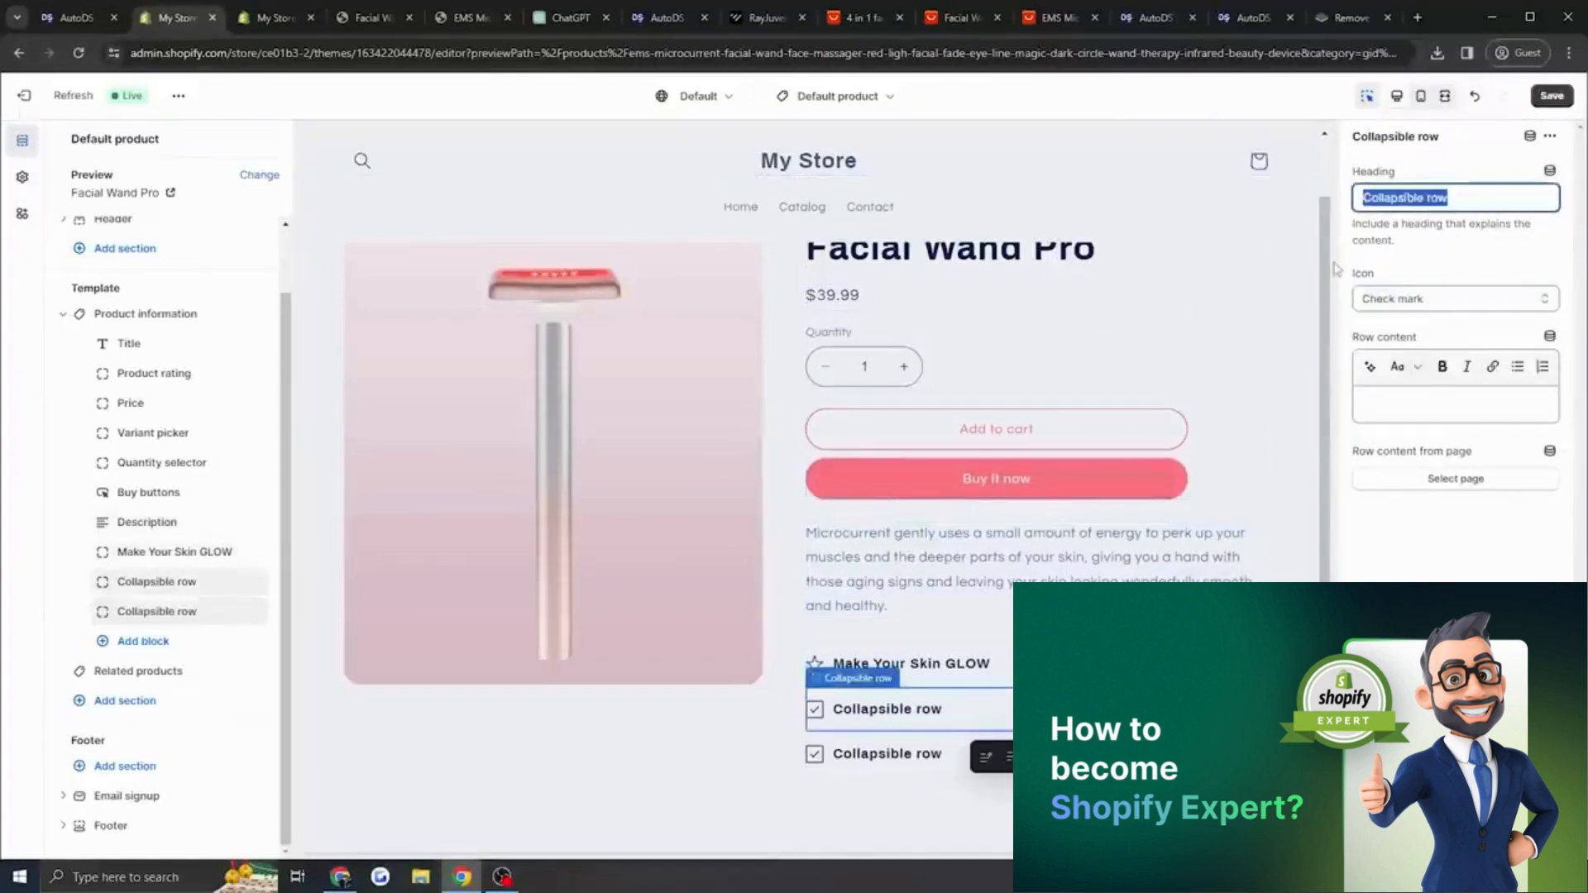
key(BackSpace)
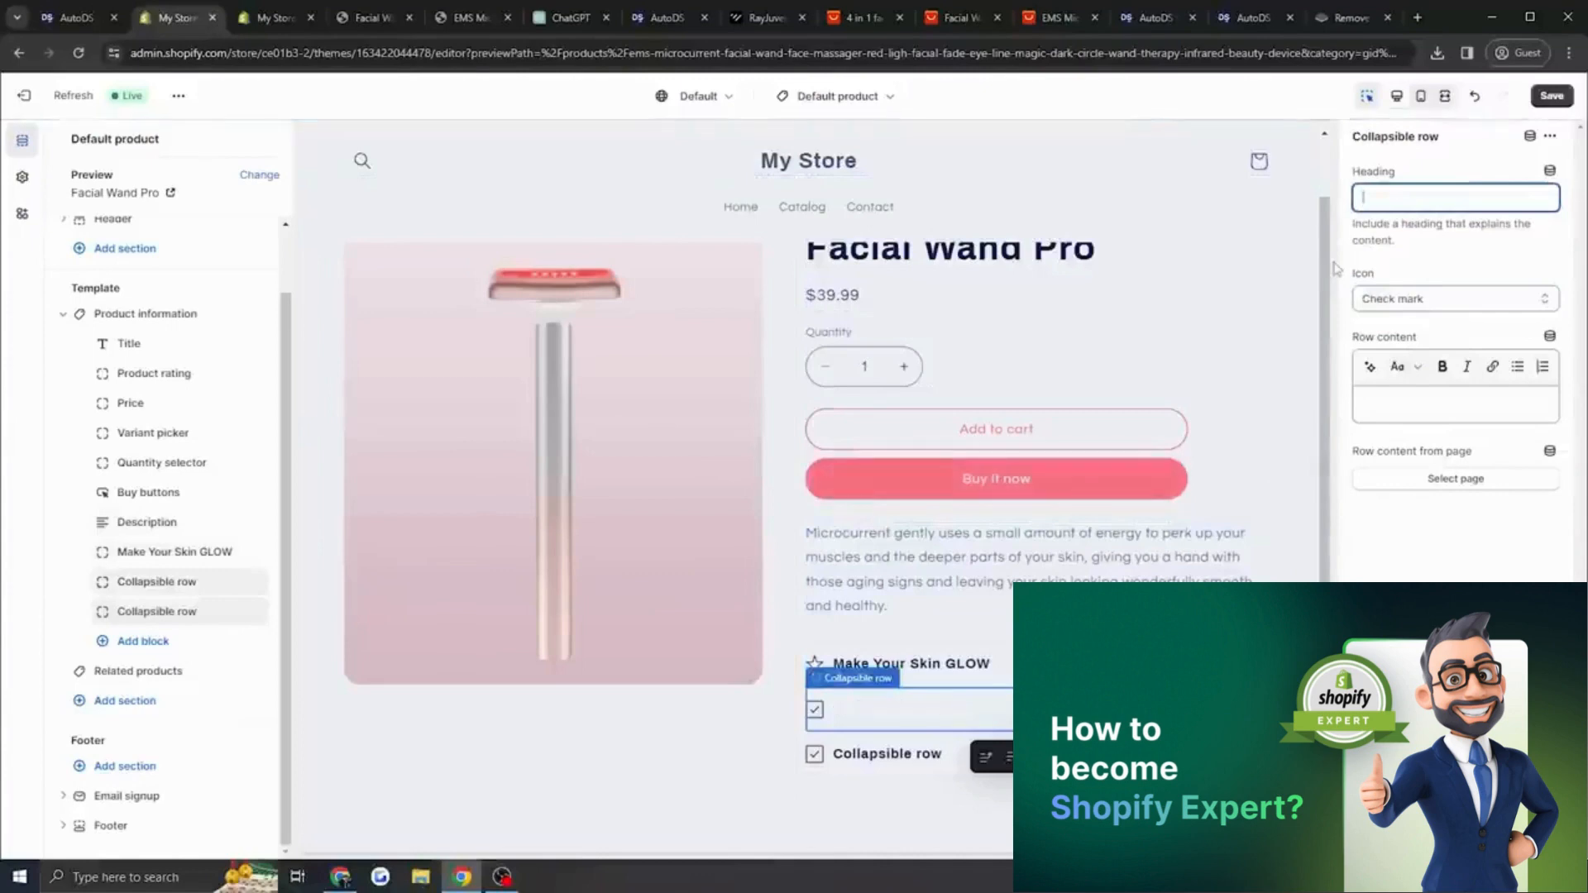
text(Eco-friendly Technology)
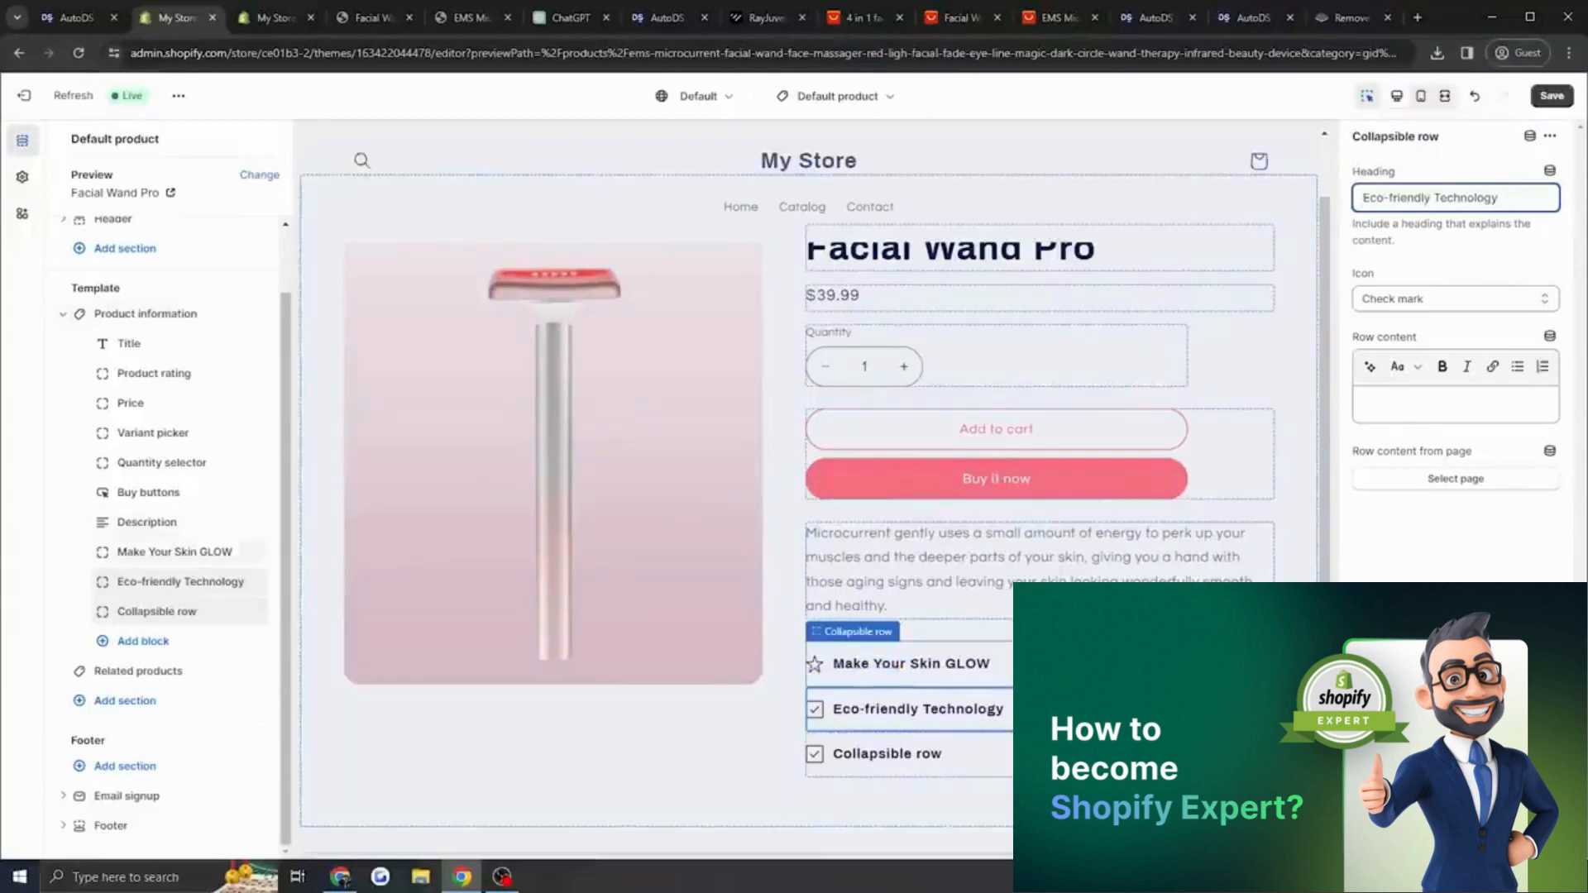
click(1429, 313)
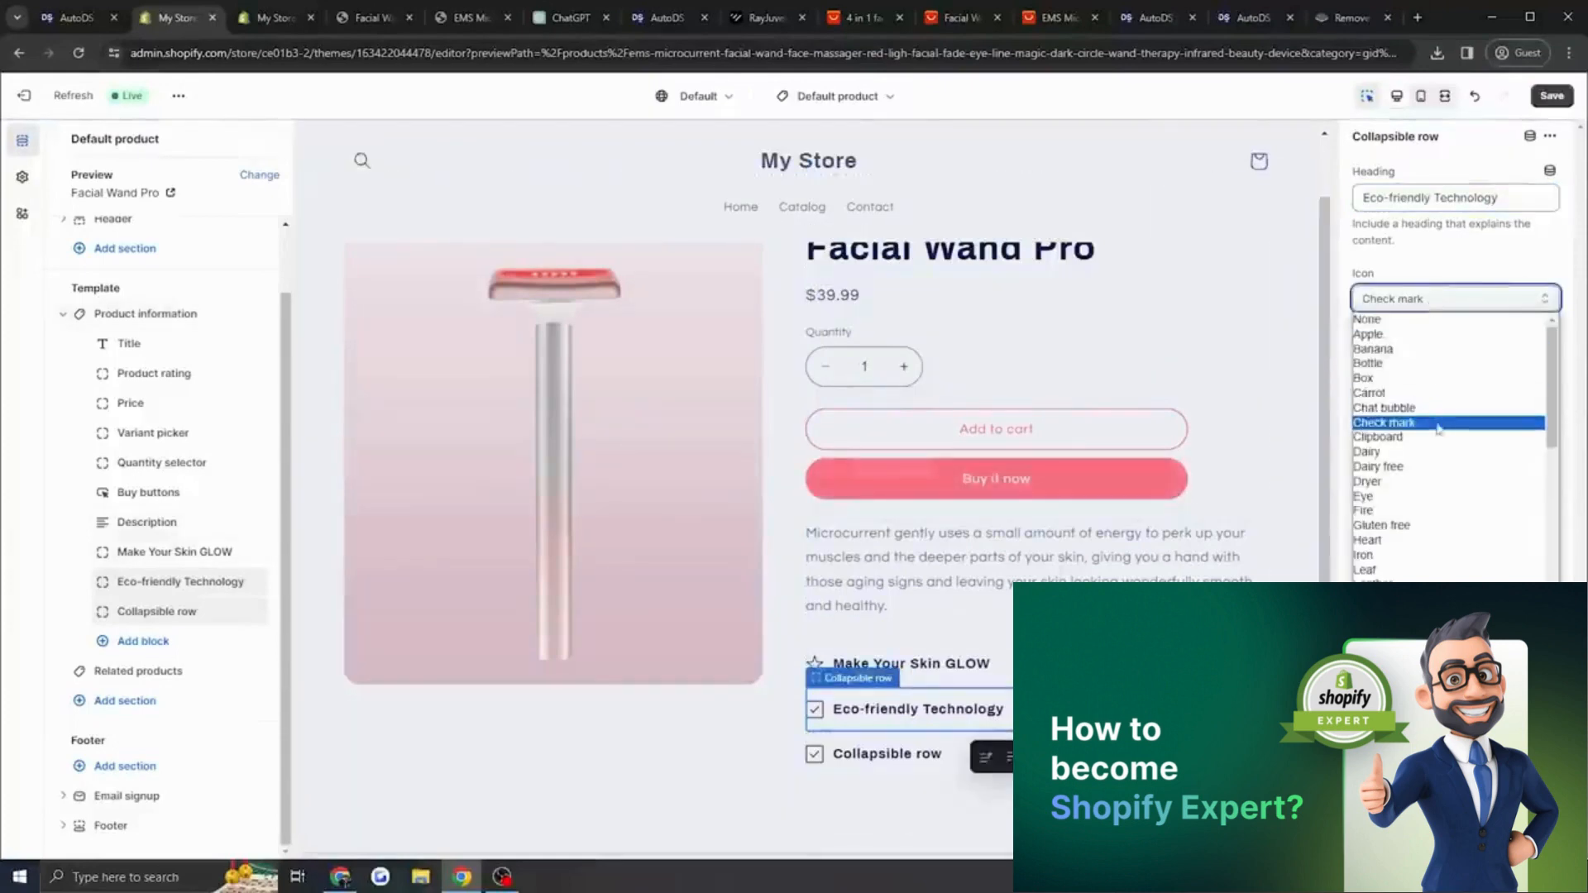
scroll(1442, 543, down, 2)
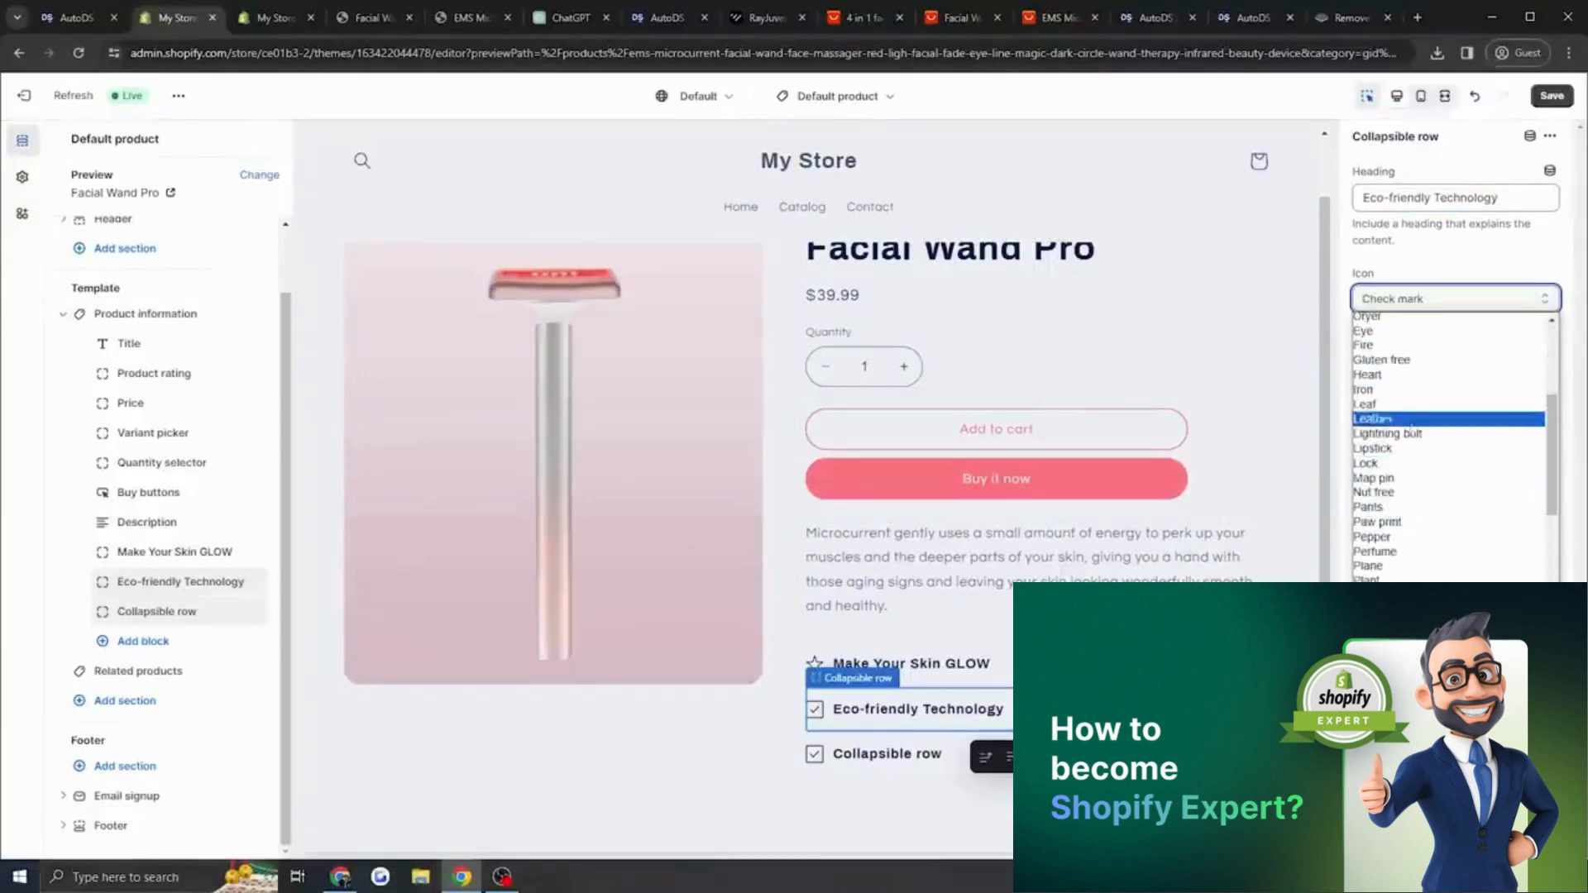
click(1407, 406)
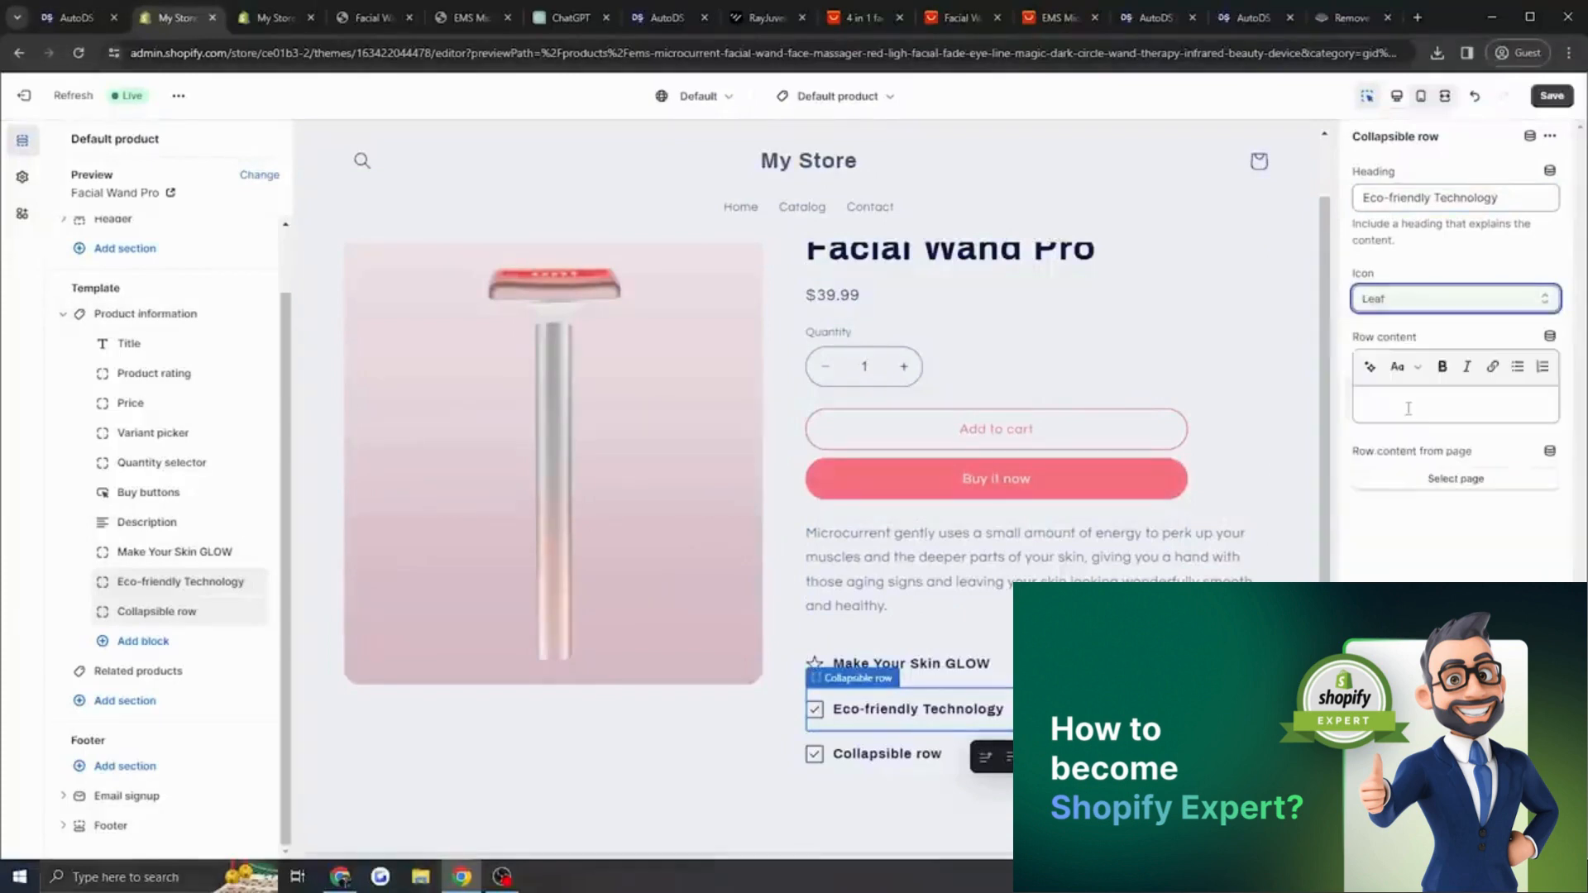
Set the third collapsible row's heading to "Shipping Information" with the Truck icon and save the theme.
click(918, 770)
triple_click(1460, 198)
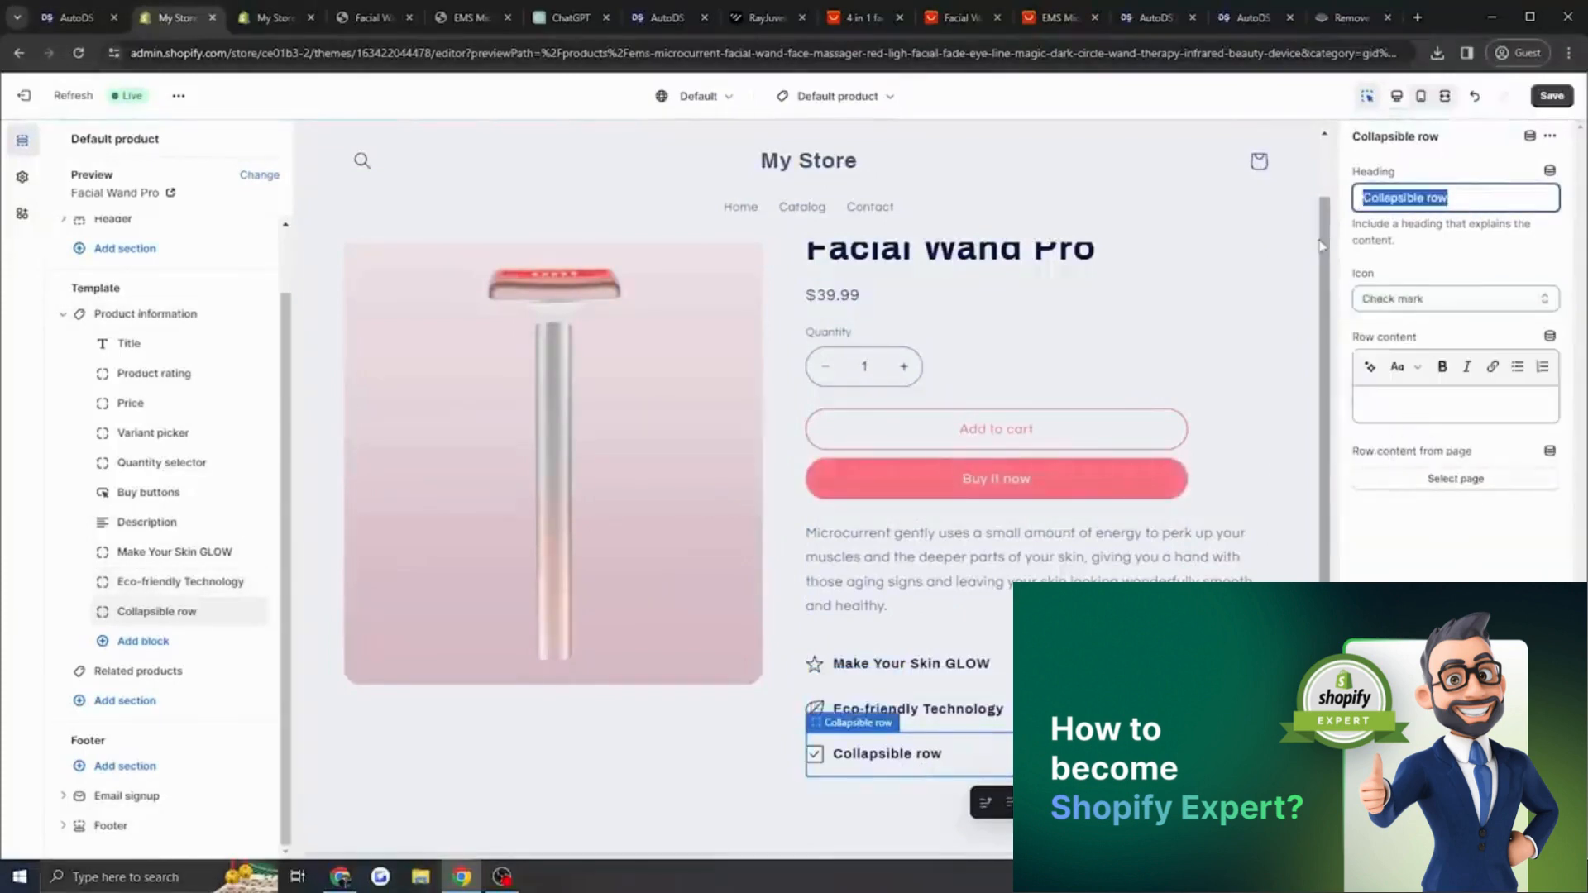
text(Shipping Information)
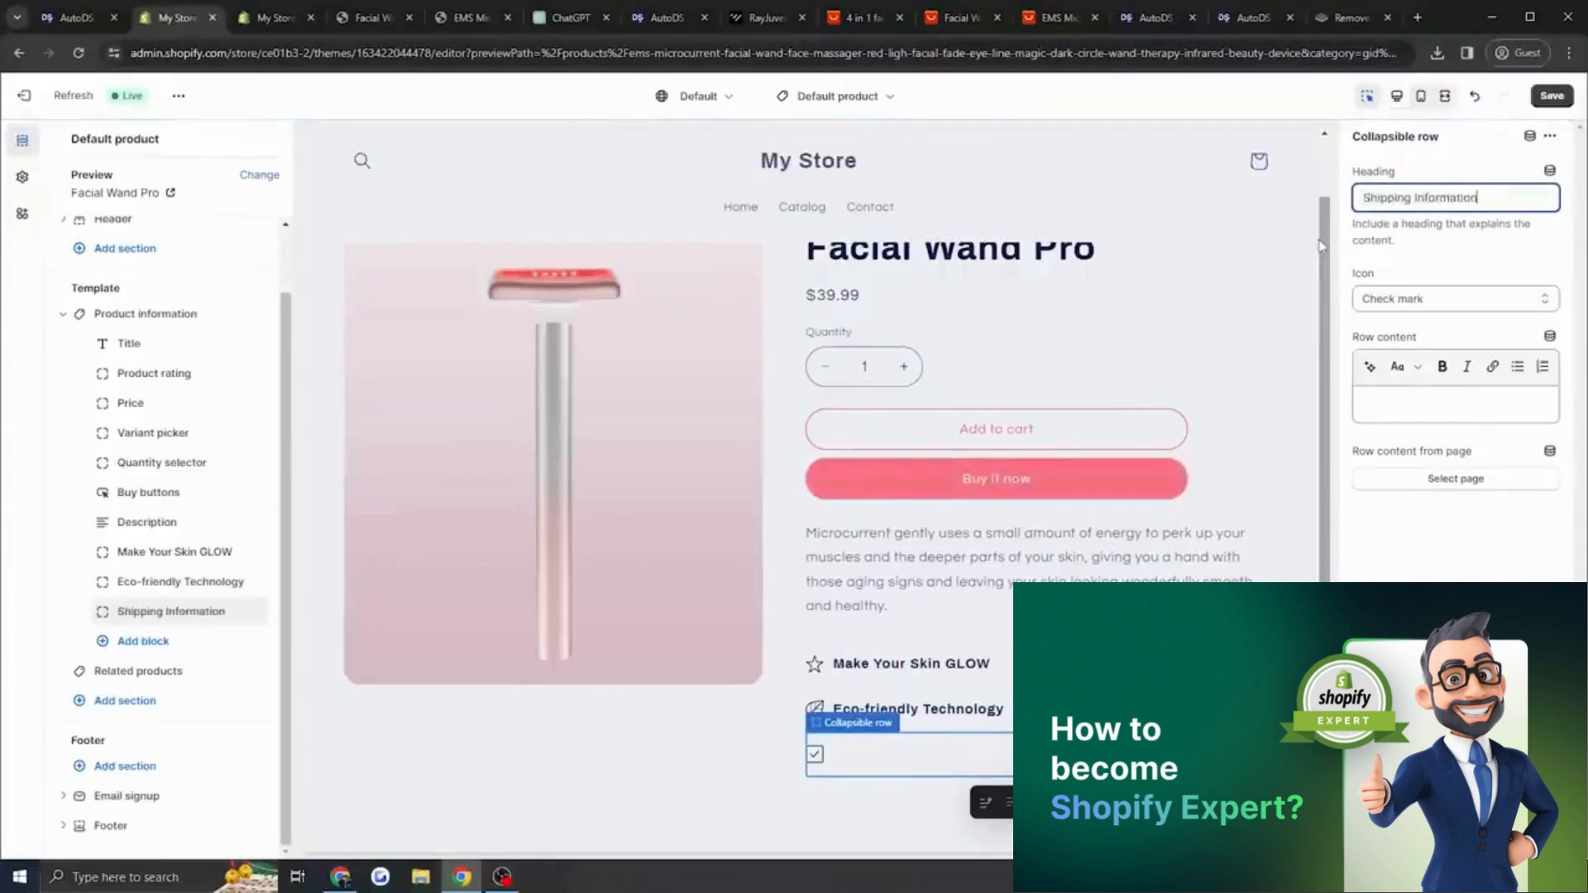
click(1456, 298)
scroll(1414, 484, down, 2)
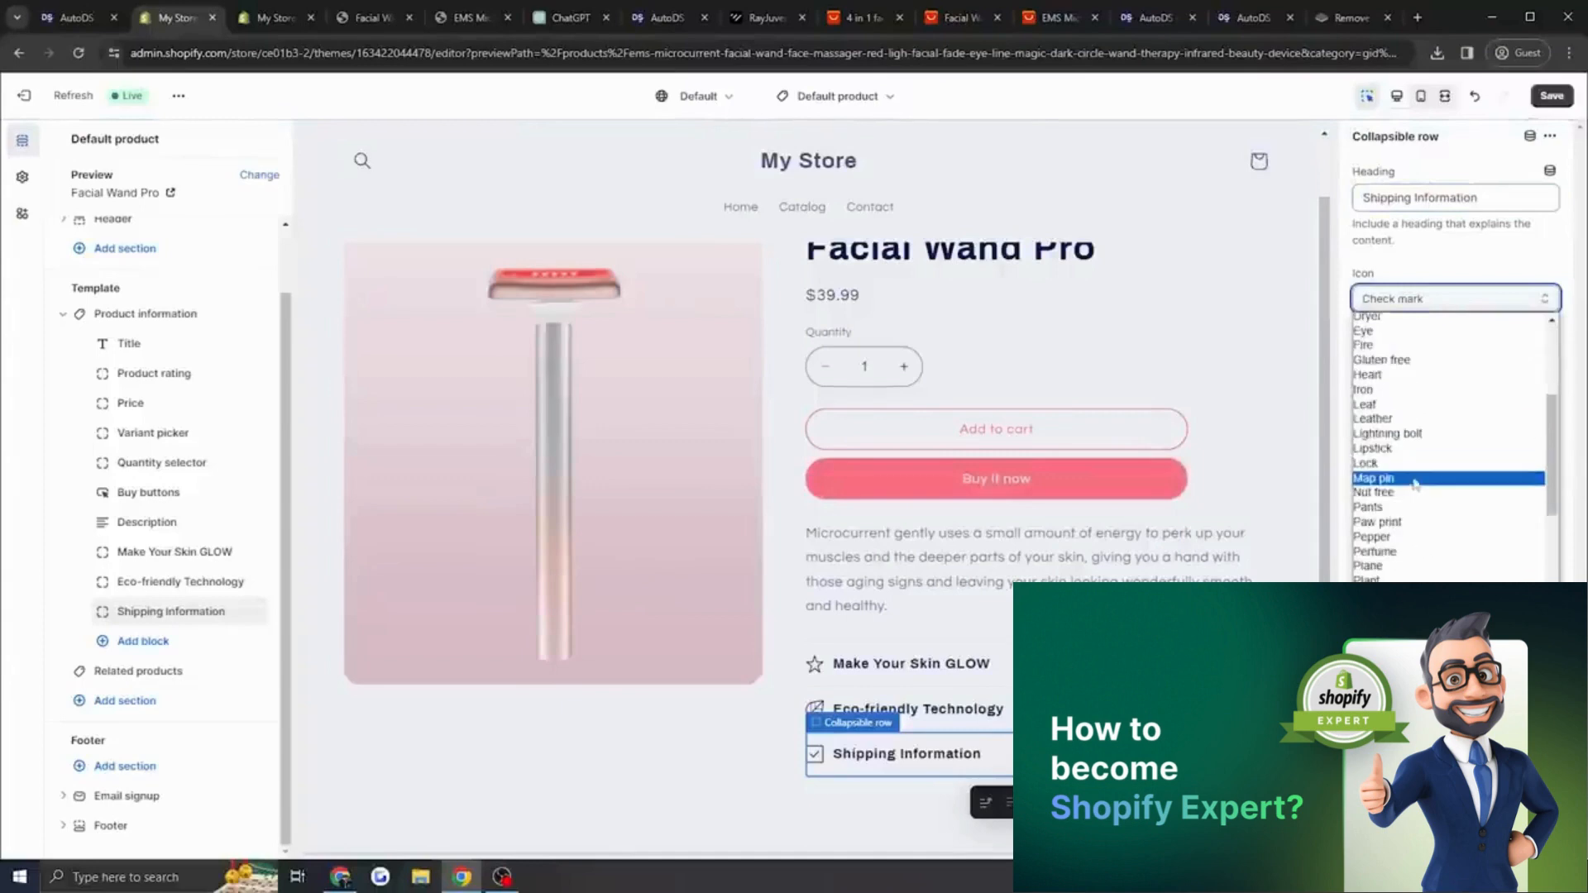
scroll(1414, 484, down, 3)
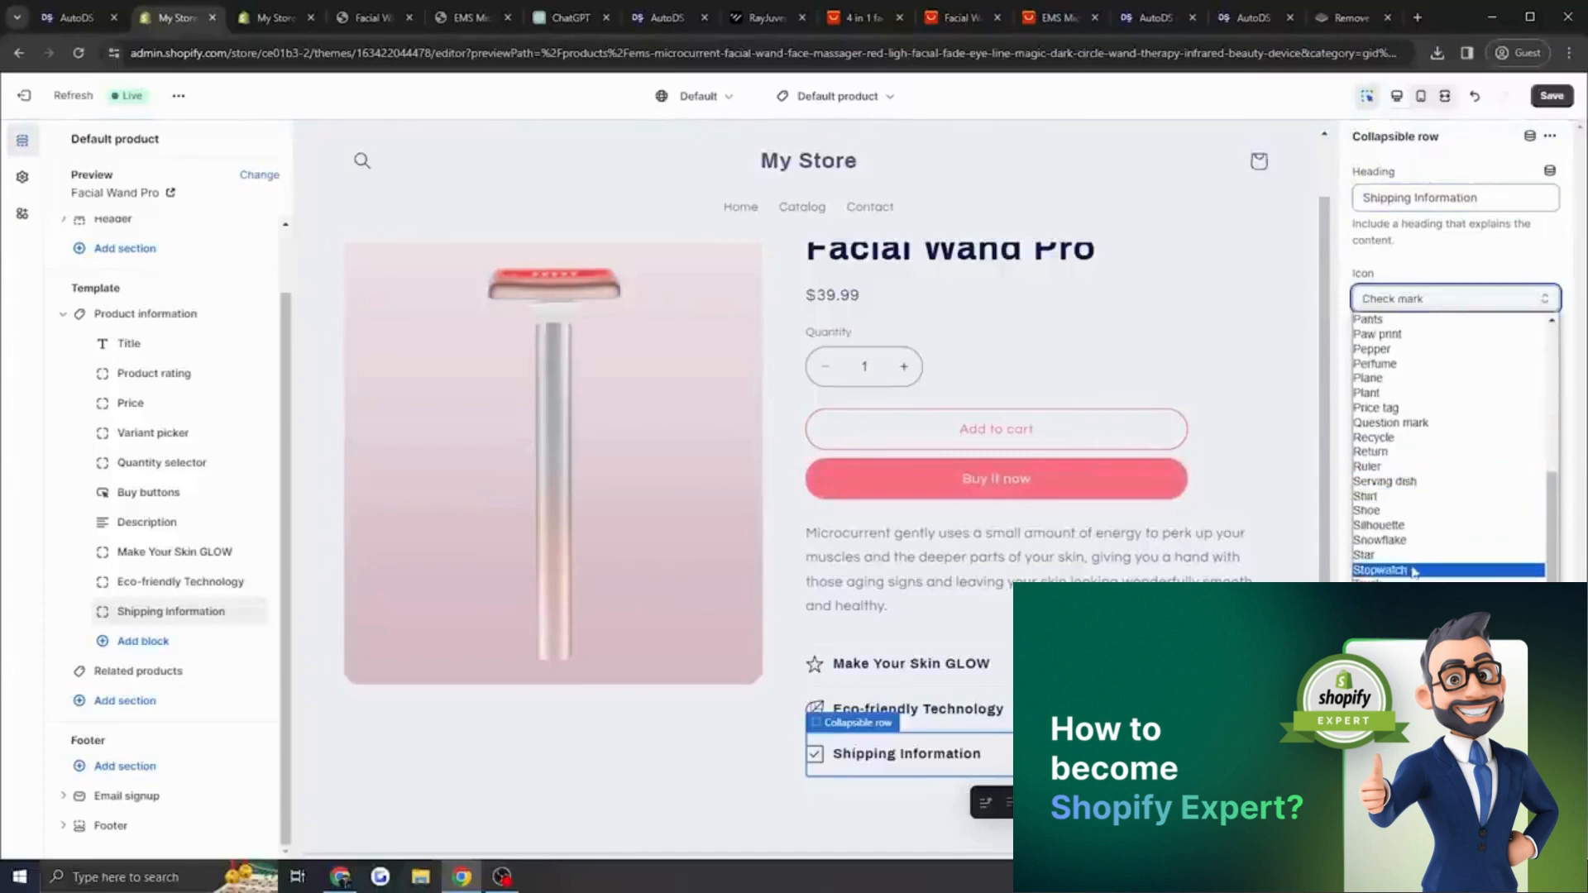
click(1407, 579)
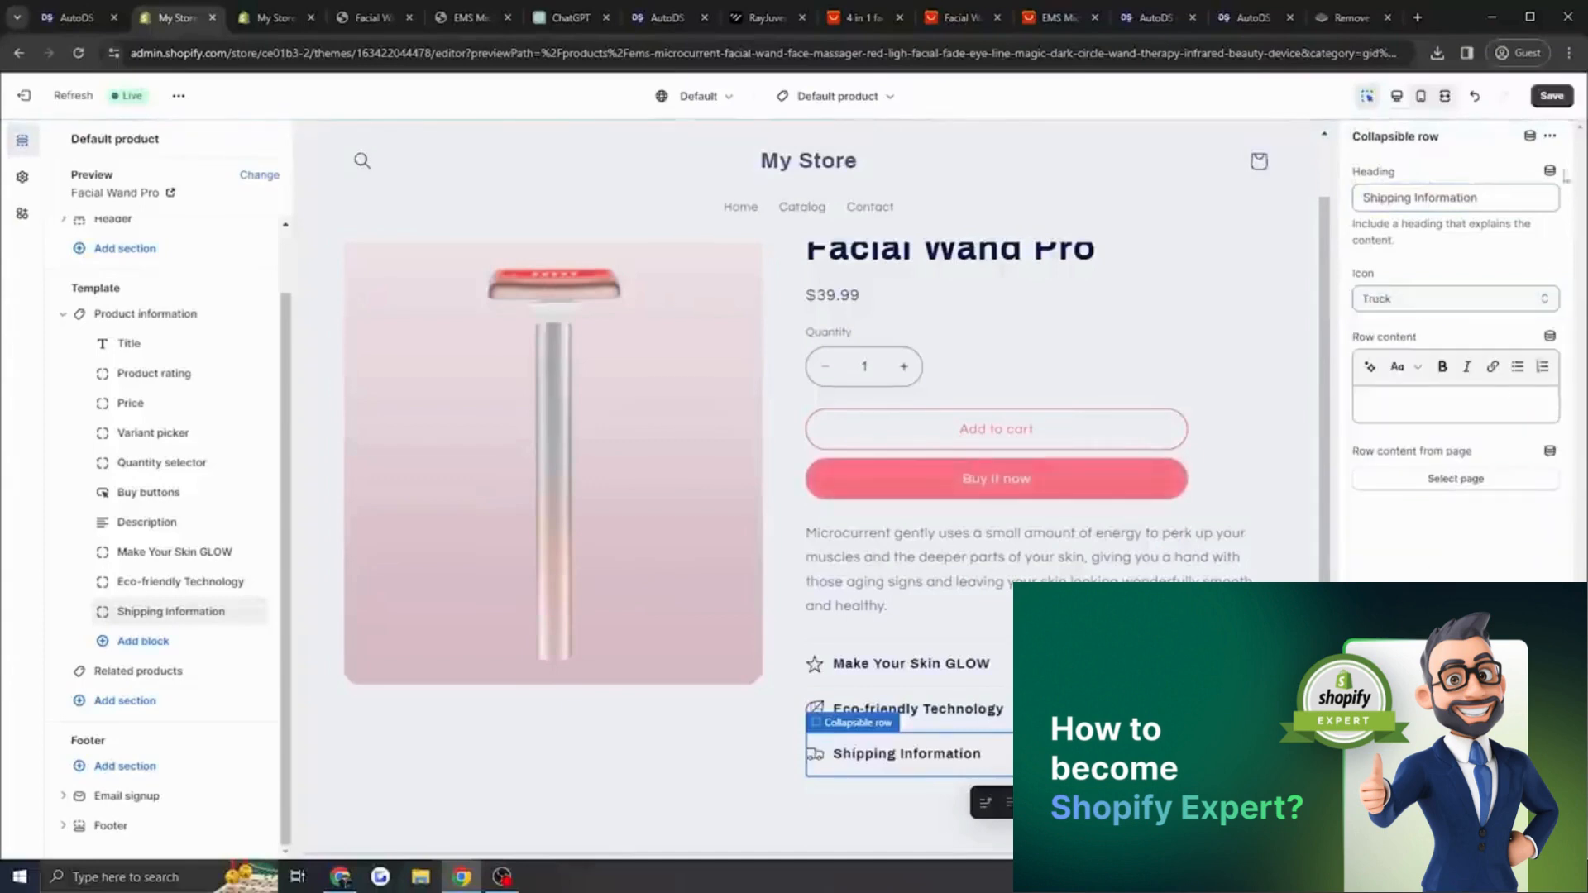
click(1557, 102)
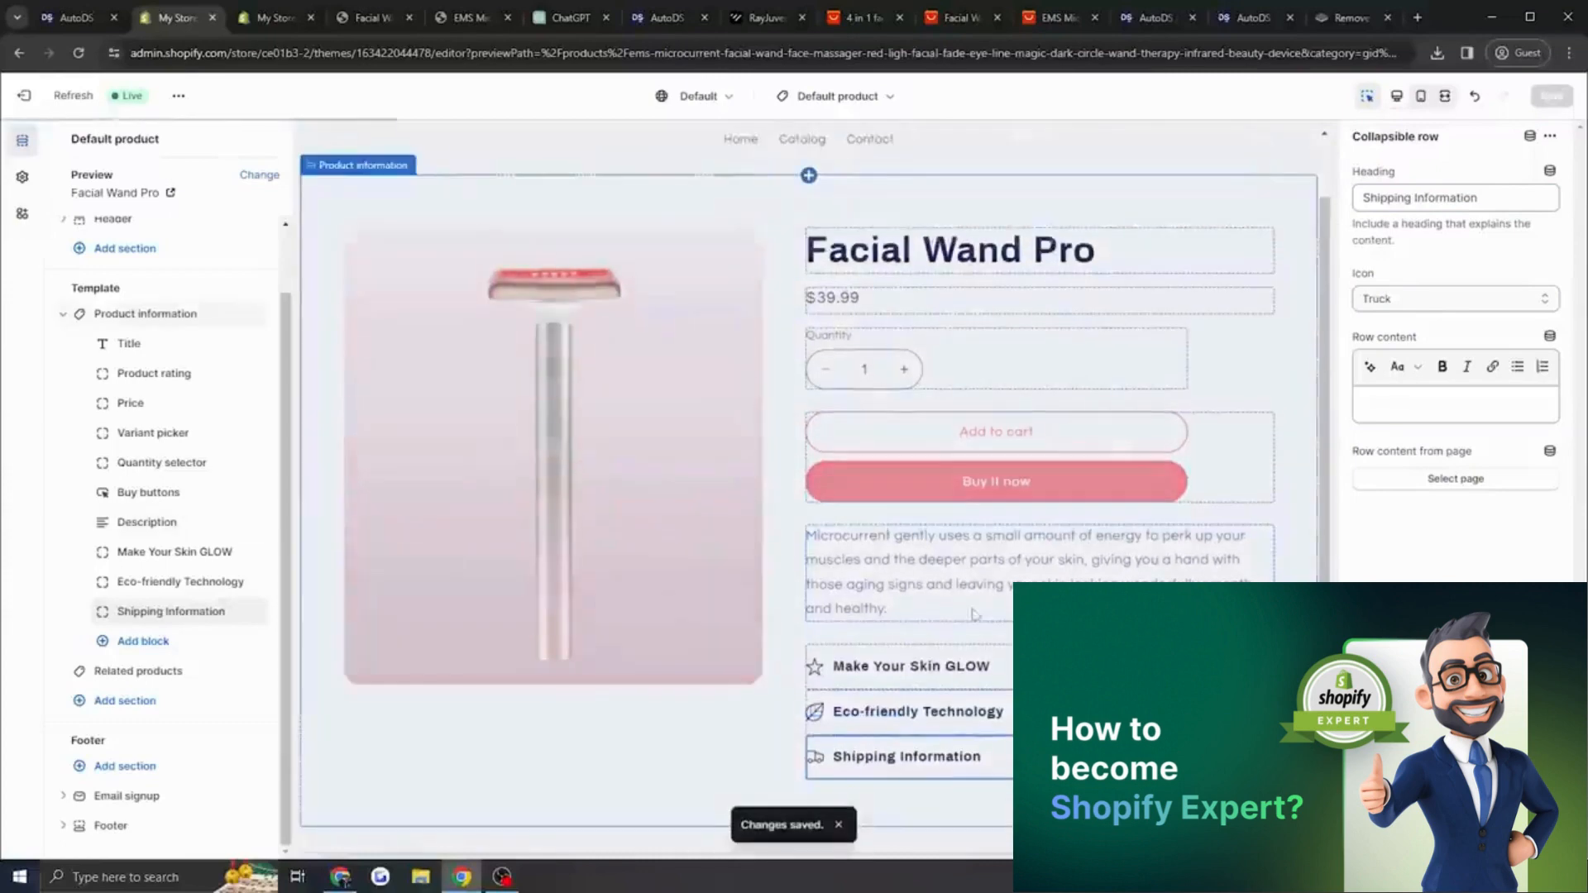
Add an Icon with text block and move it between the description and the first collapsible row.
click(144, 641)
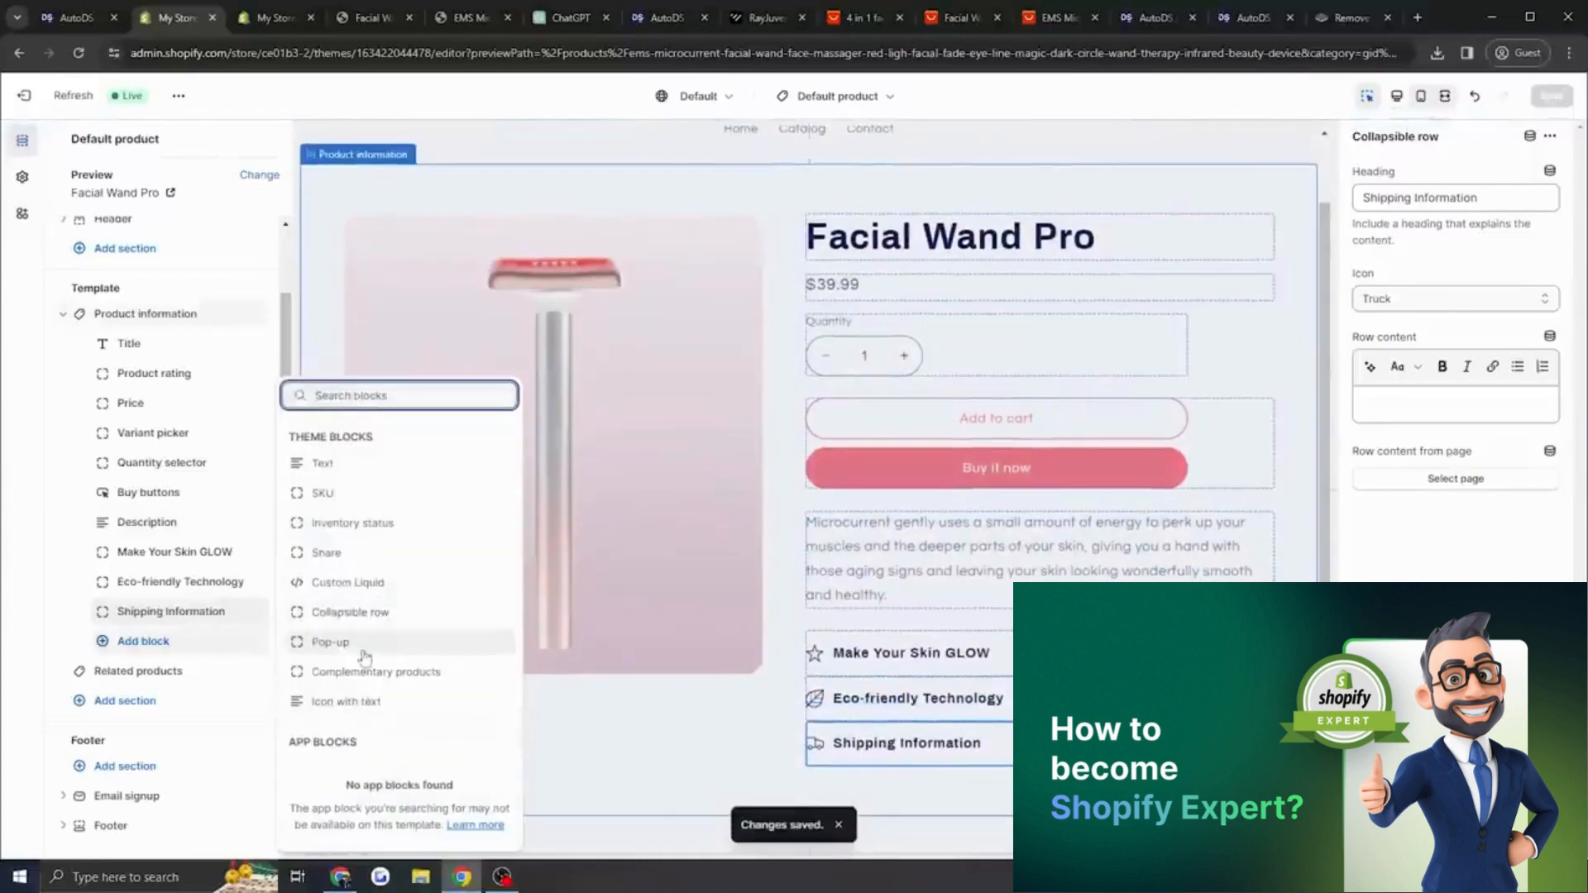
click(356, 702)
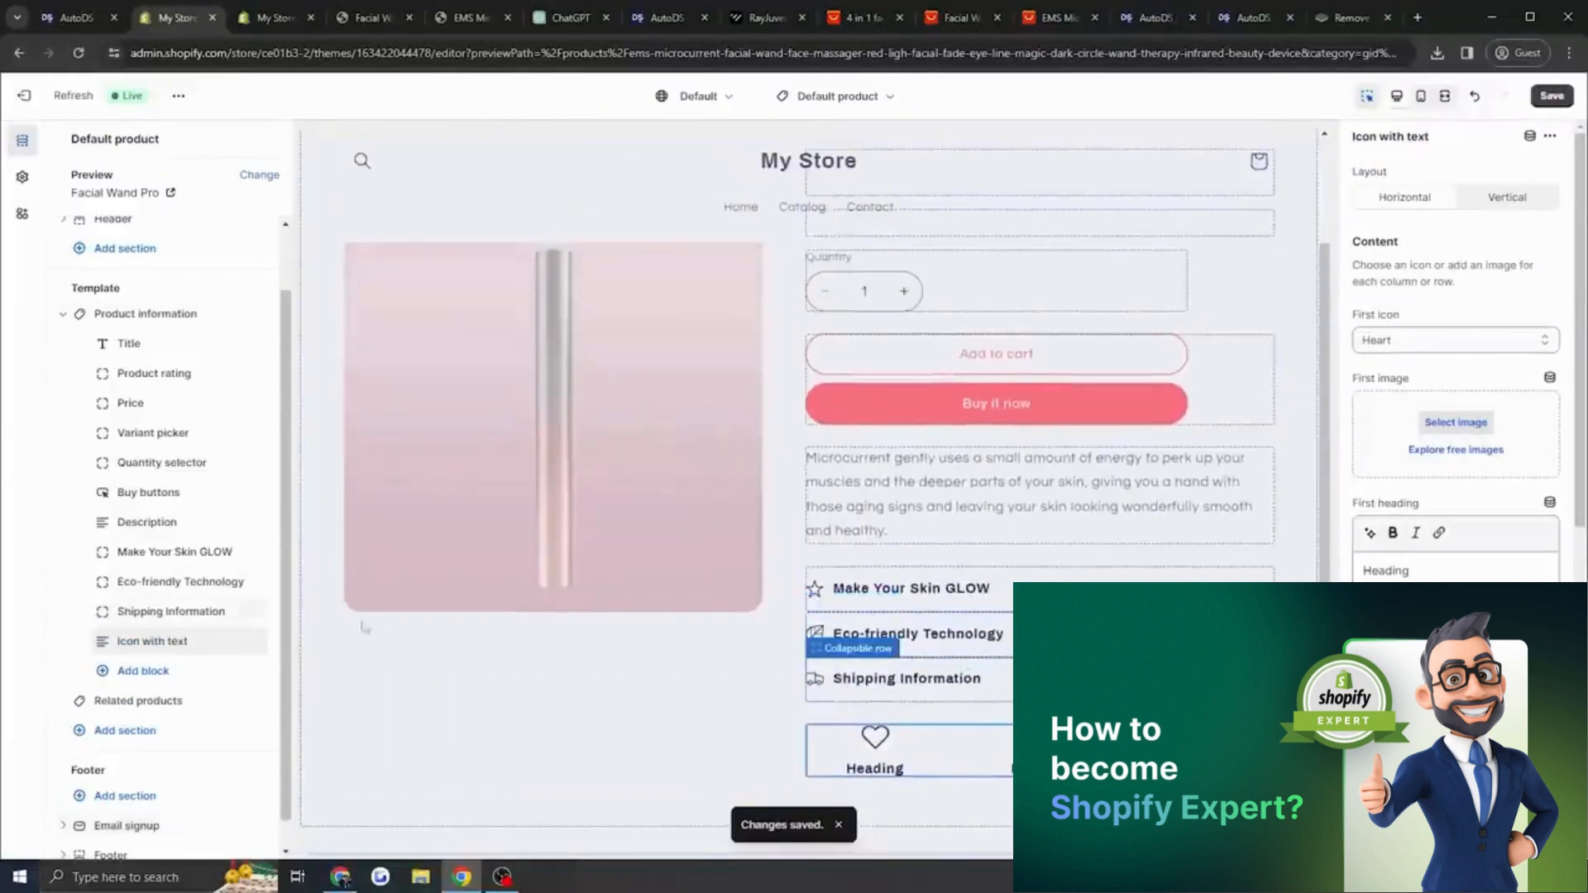
drag(169, 644, 161, 554)
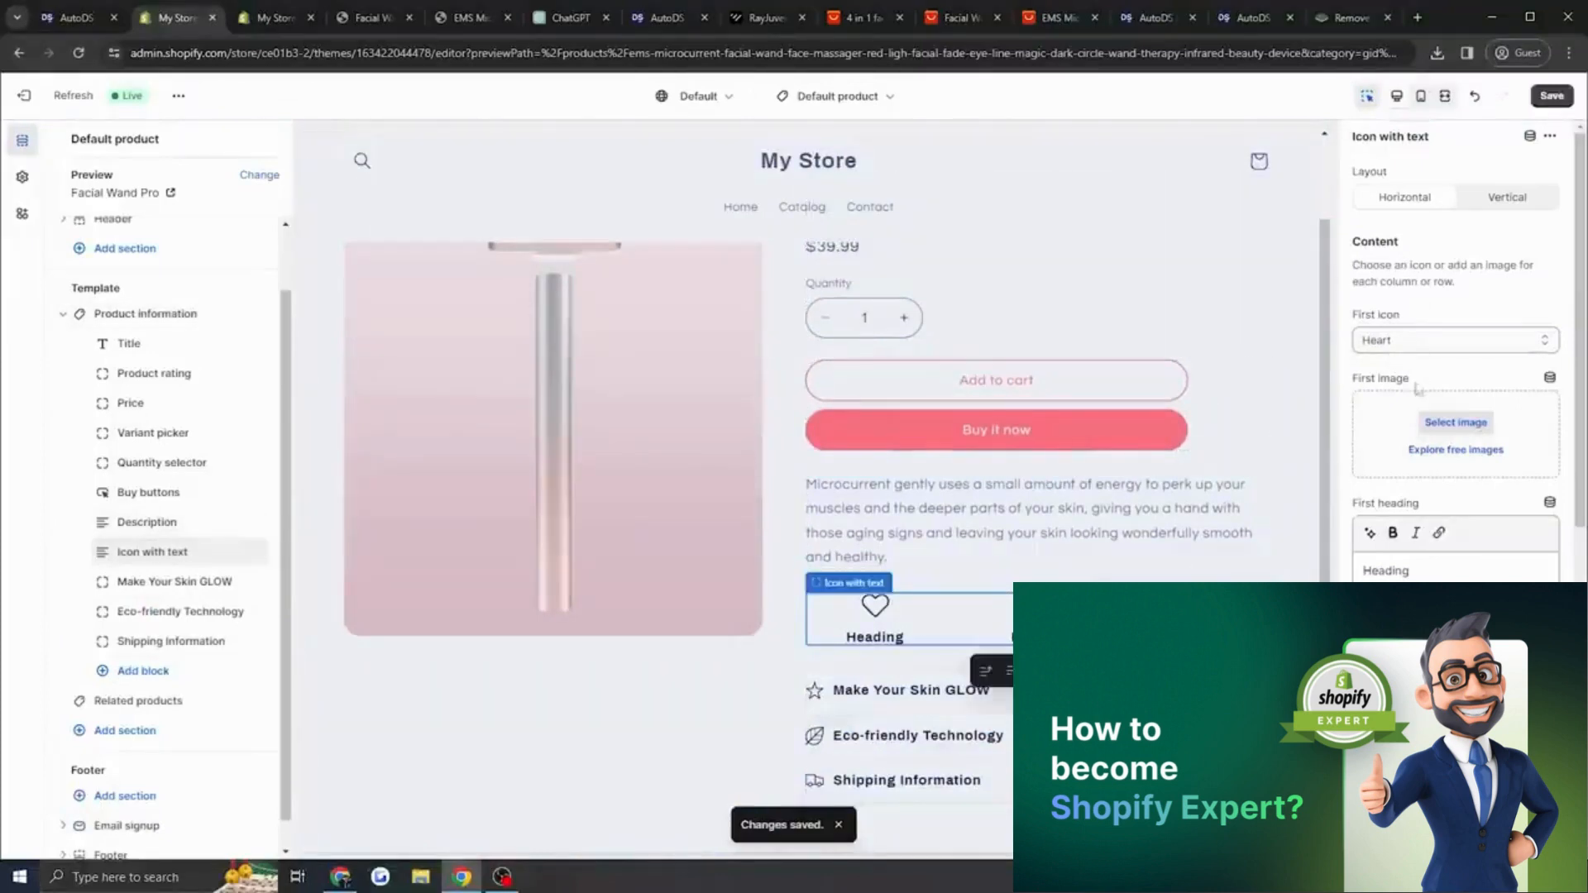
Set the icon block's first heading to "Youthful Skin" and second heading to "No More Dark Circles", and save the theme.
scroll(1457, 430, down, 1)
drag(1417, 488, 1346, 486)
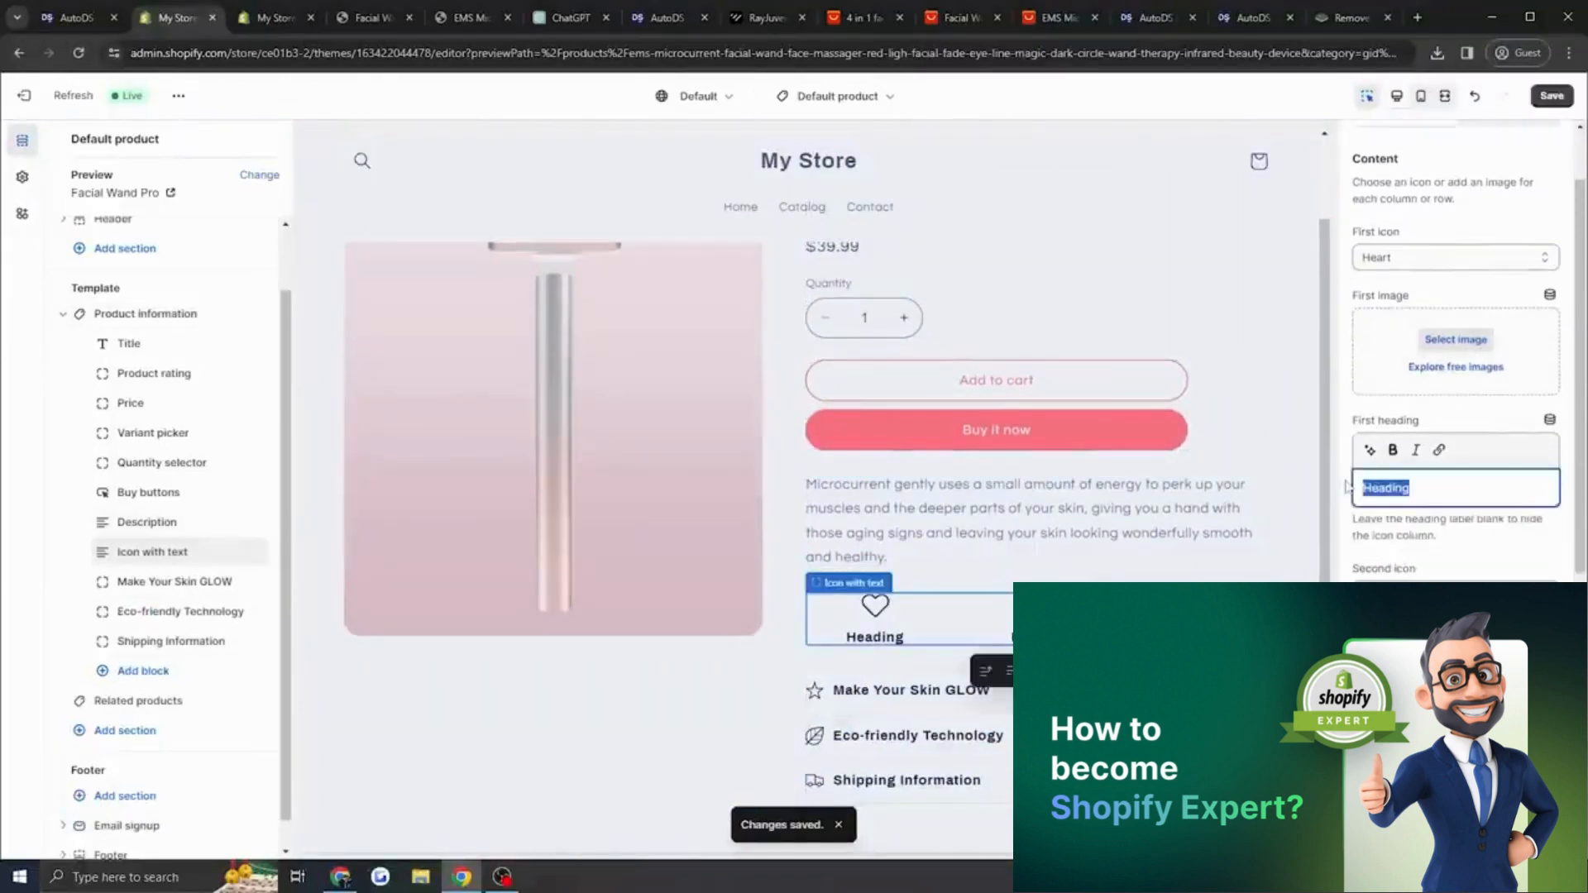
text(Youthful Skin)
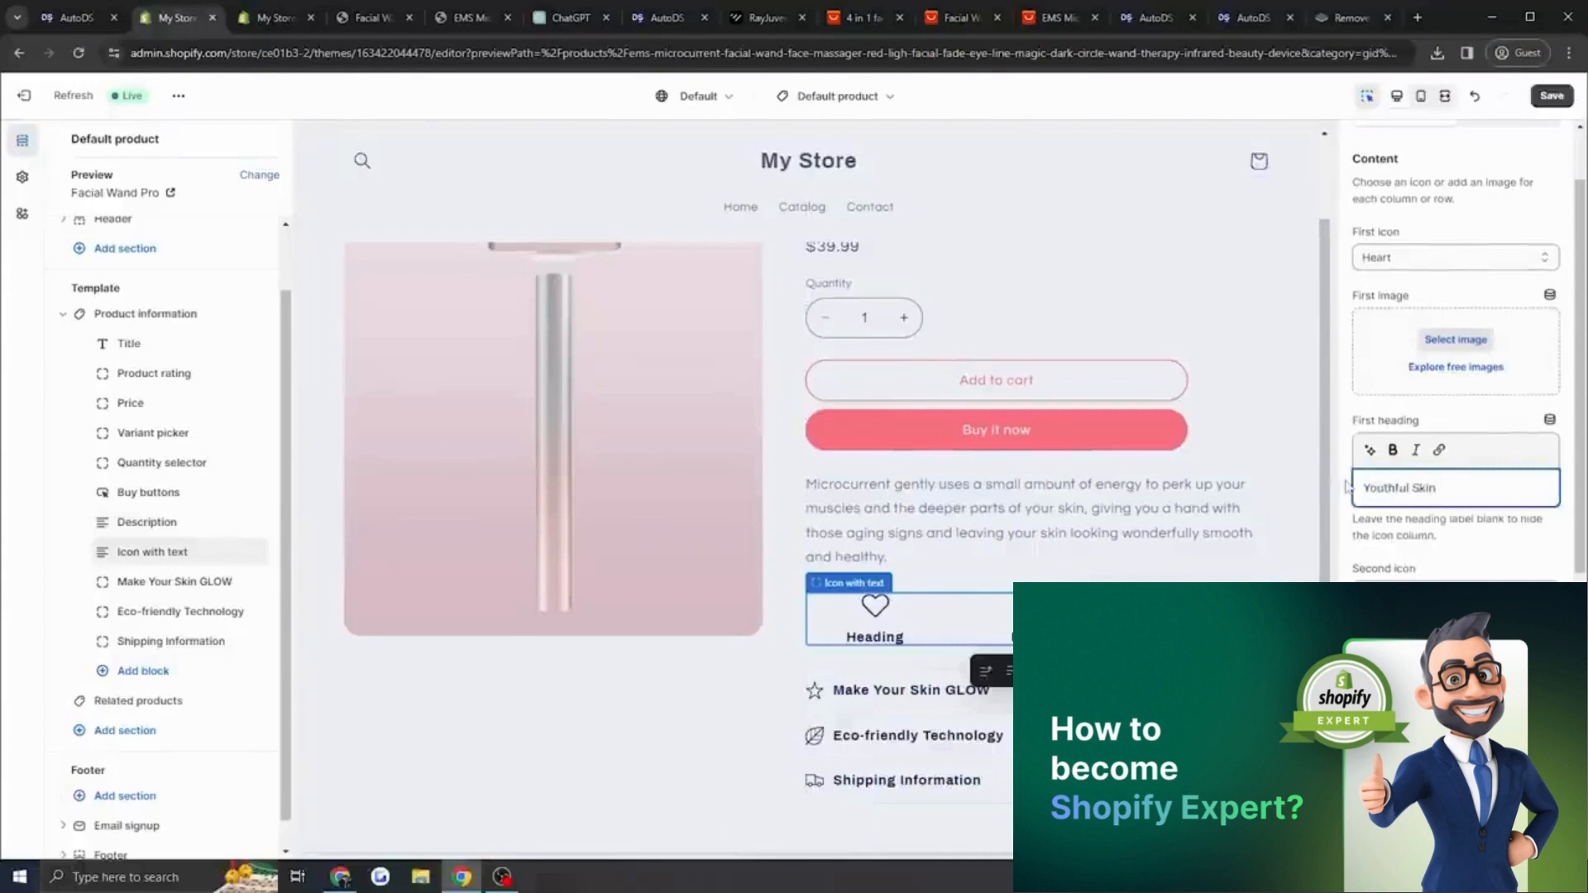
scroll(1346, 487, down, 1)
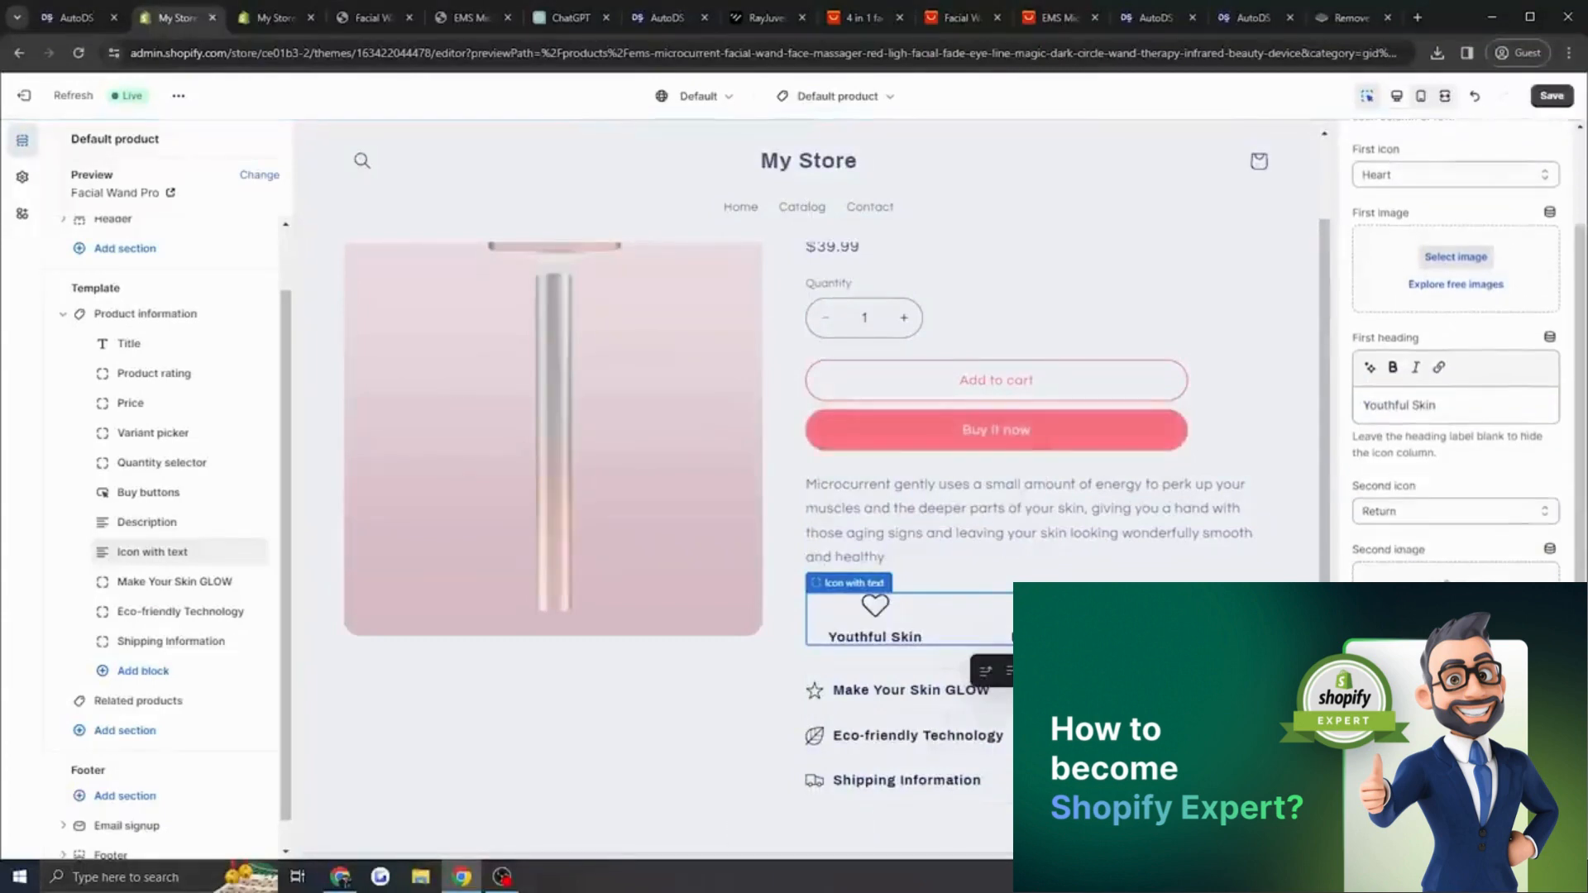
scroll(1456, 355, down, 1)
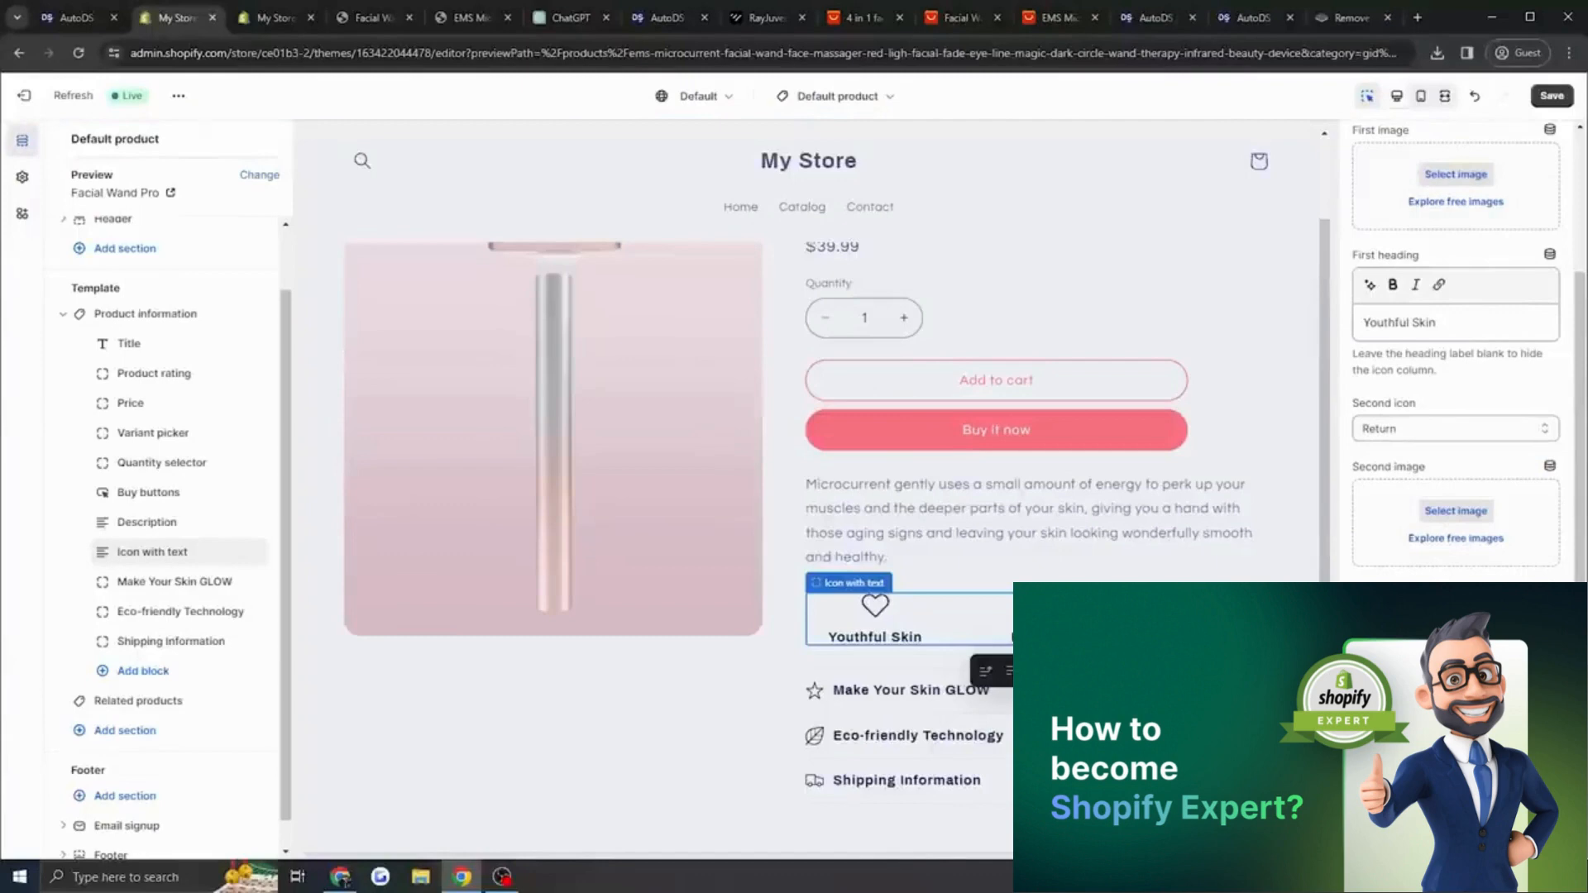
scroll(1456, 496, down, 2)
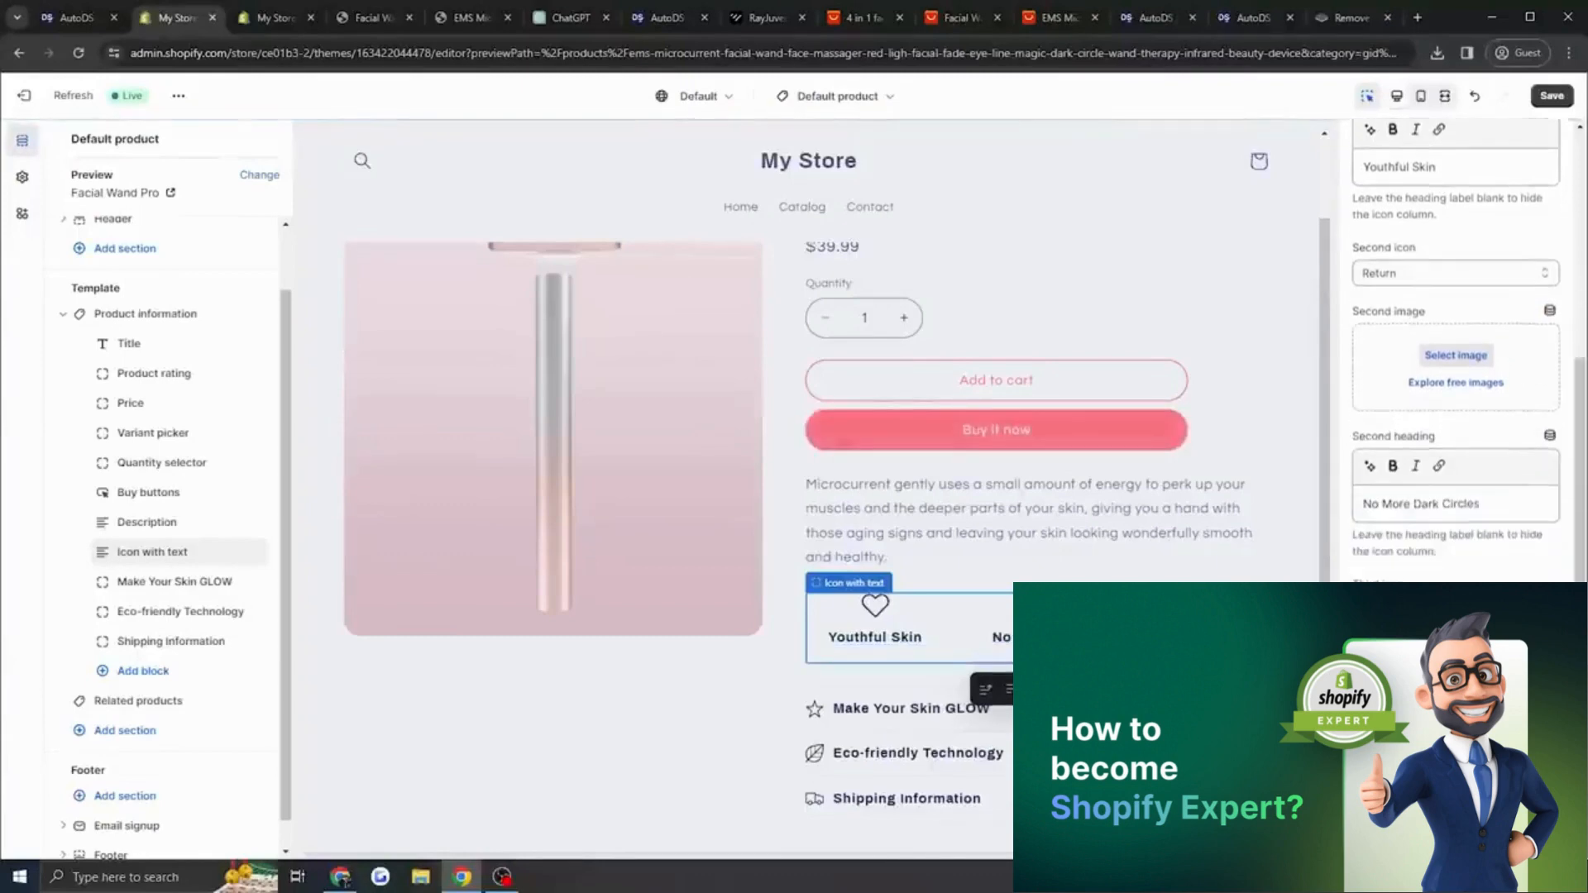
scroll(1466, 565, down, 1)
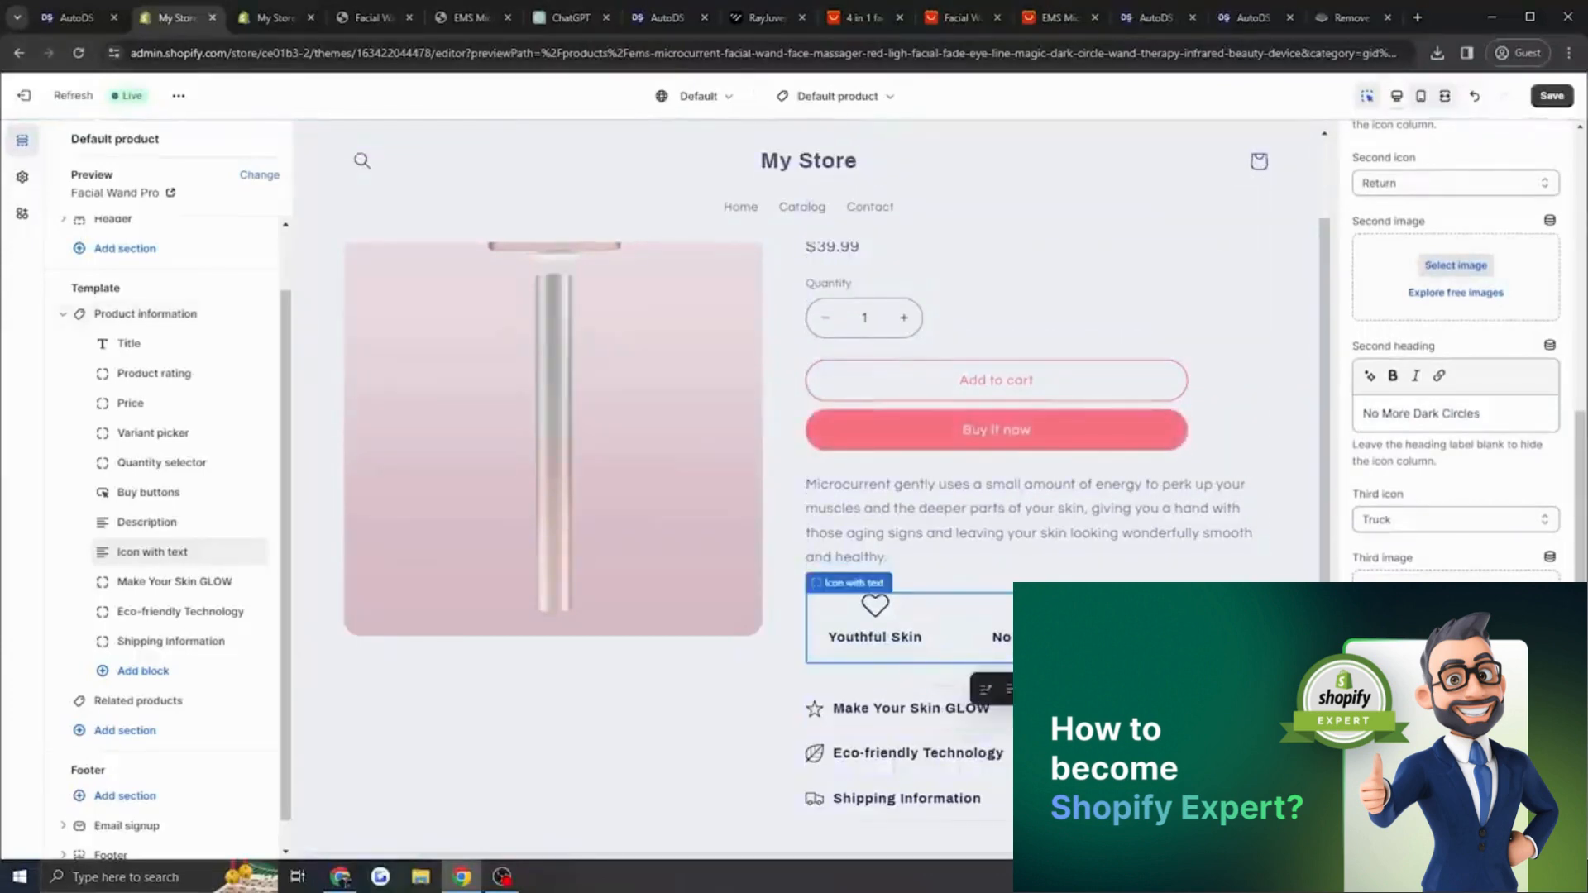
click(1566, 98)
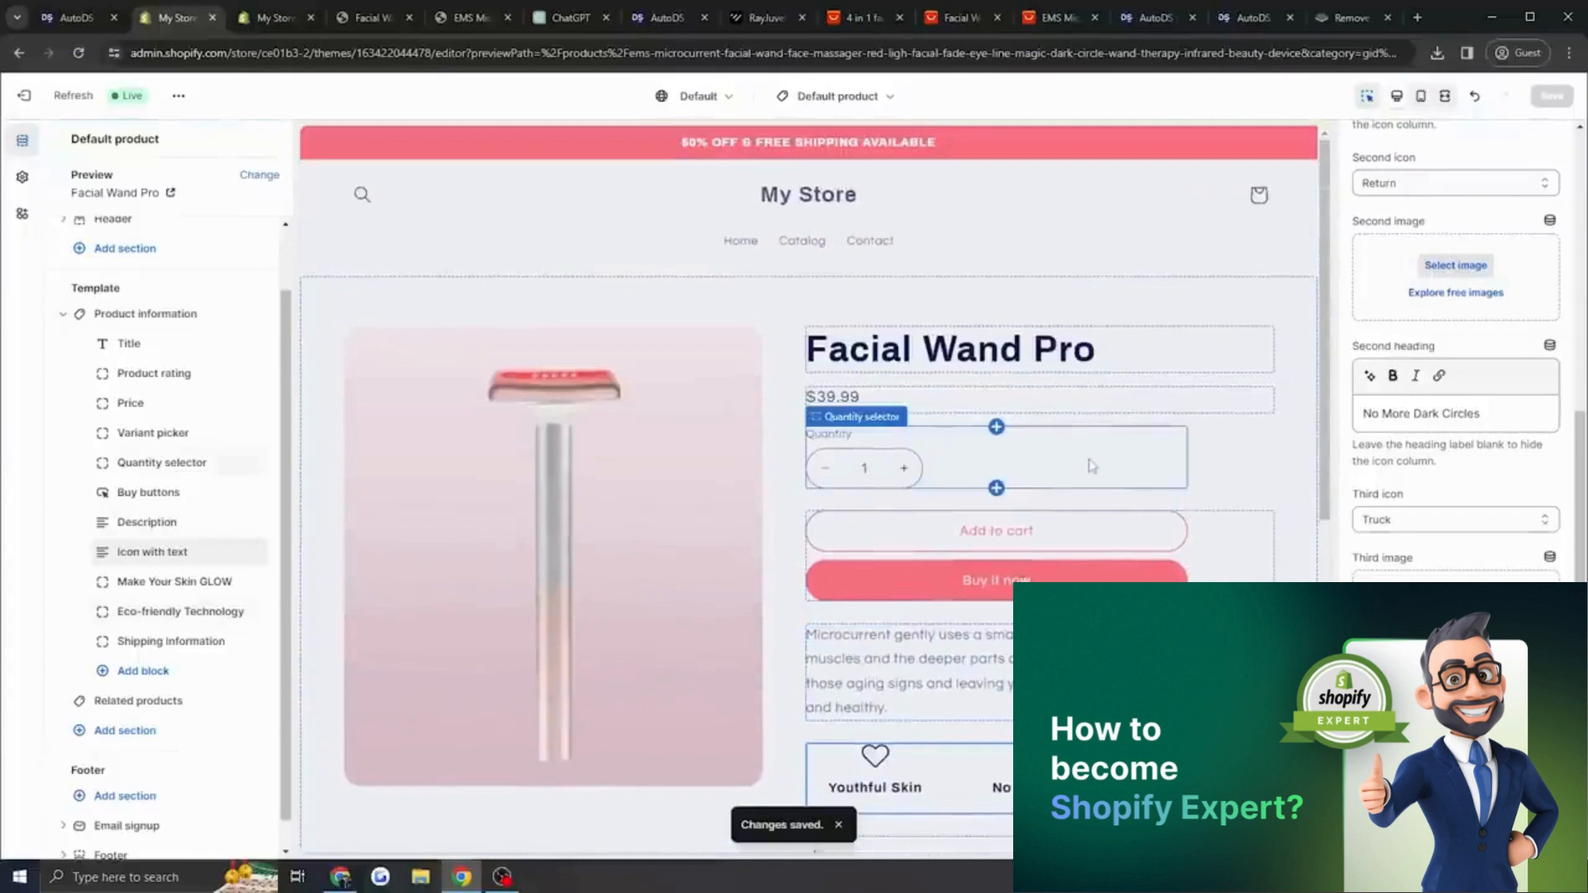
Hide the quantity selector block on the product page and save the theme.
click(1090, 466)
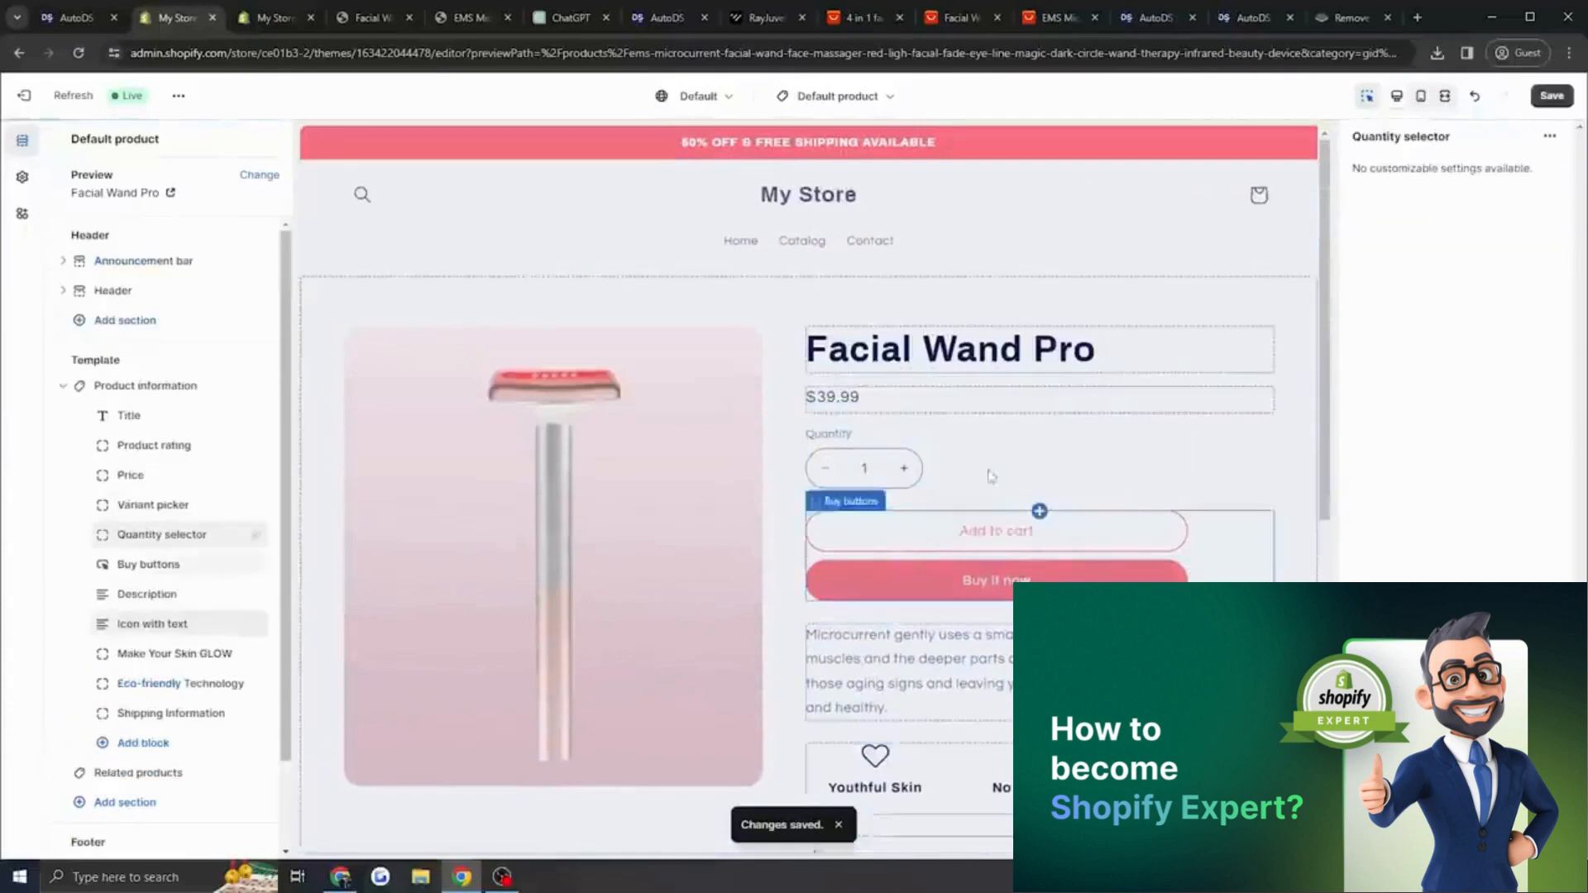
scroll(1231, 451, down, 1)
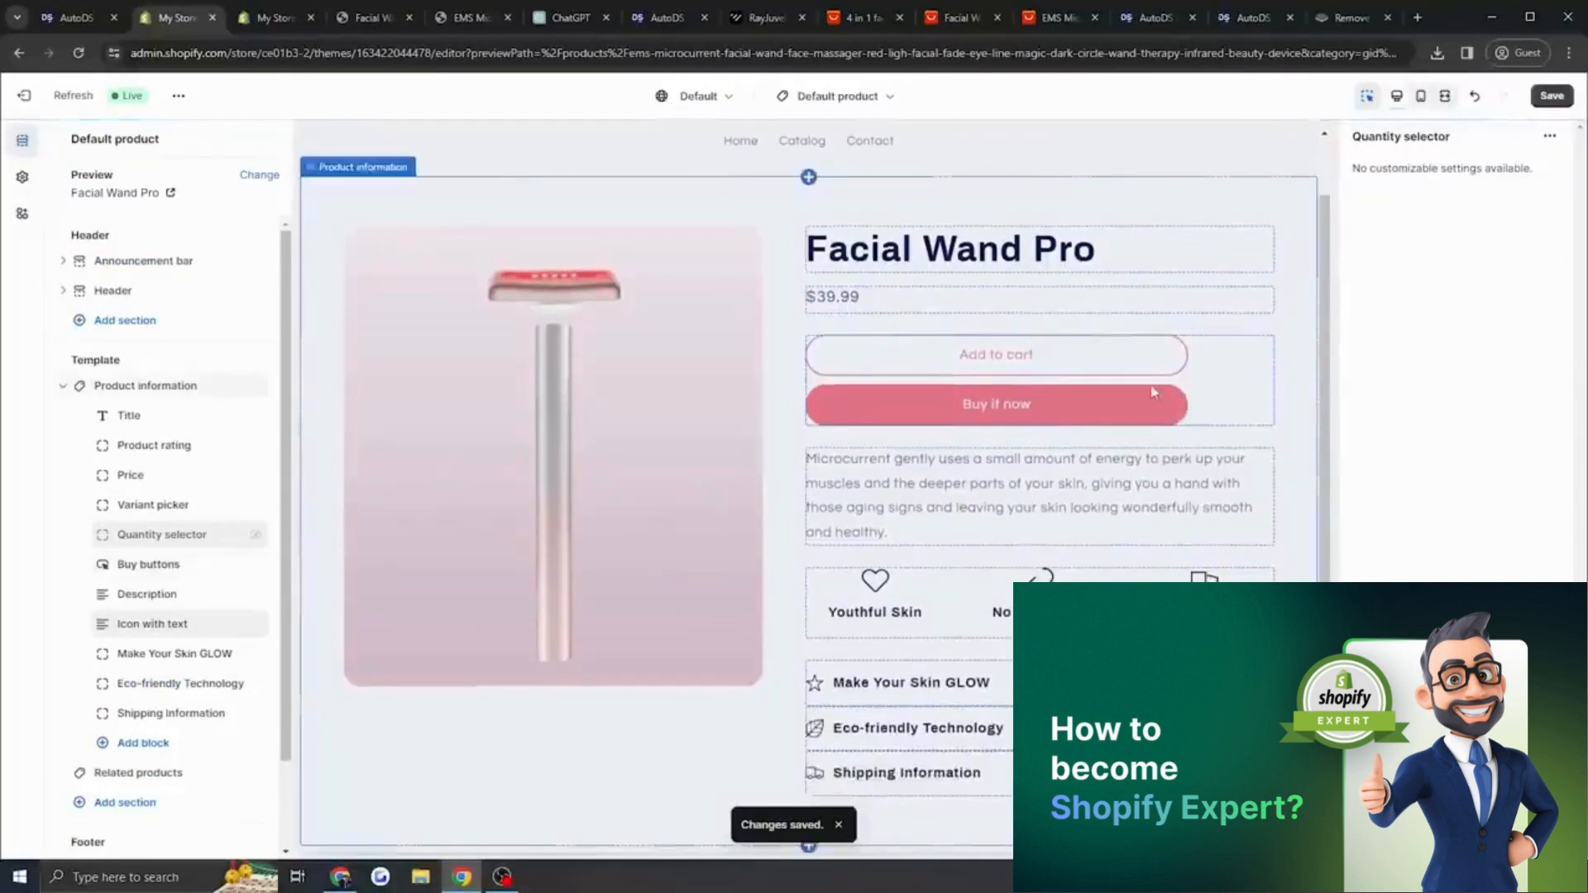
click(1552, 97)
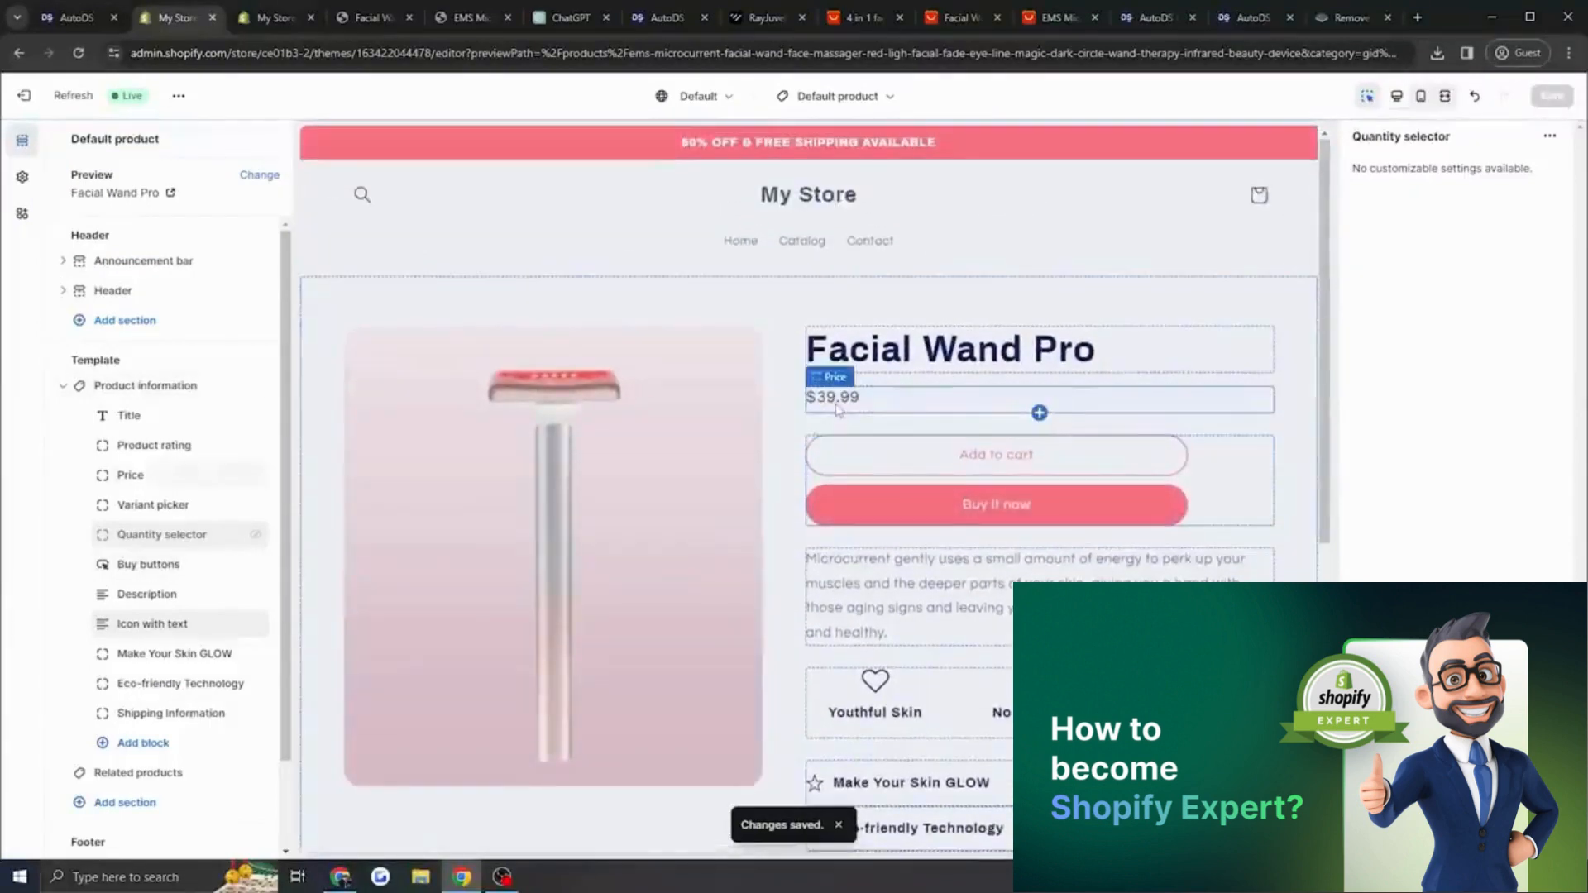
Set the Facial Wand Pro's compare-at price to $70, save the product, and reload the theme editor's preview.
click(273, 17)
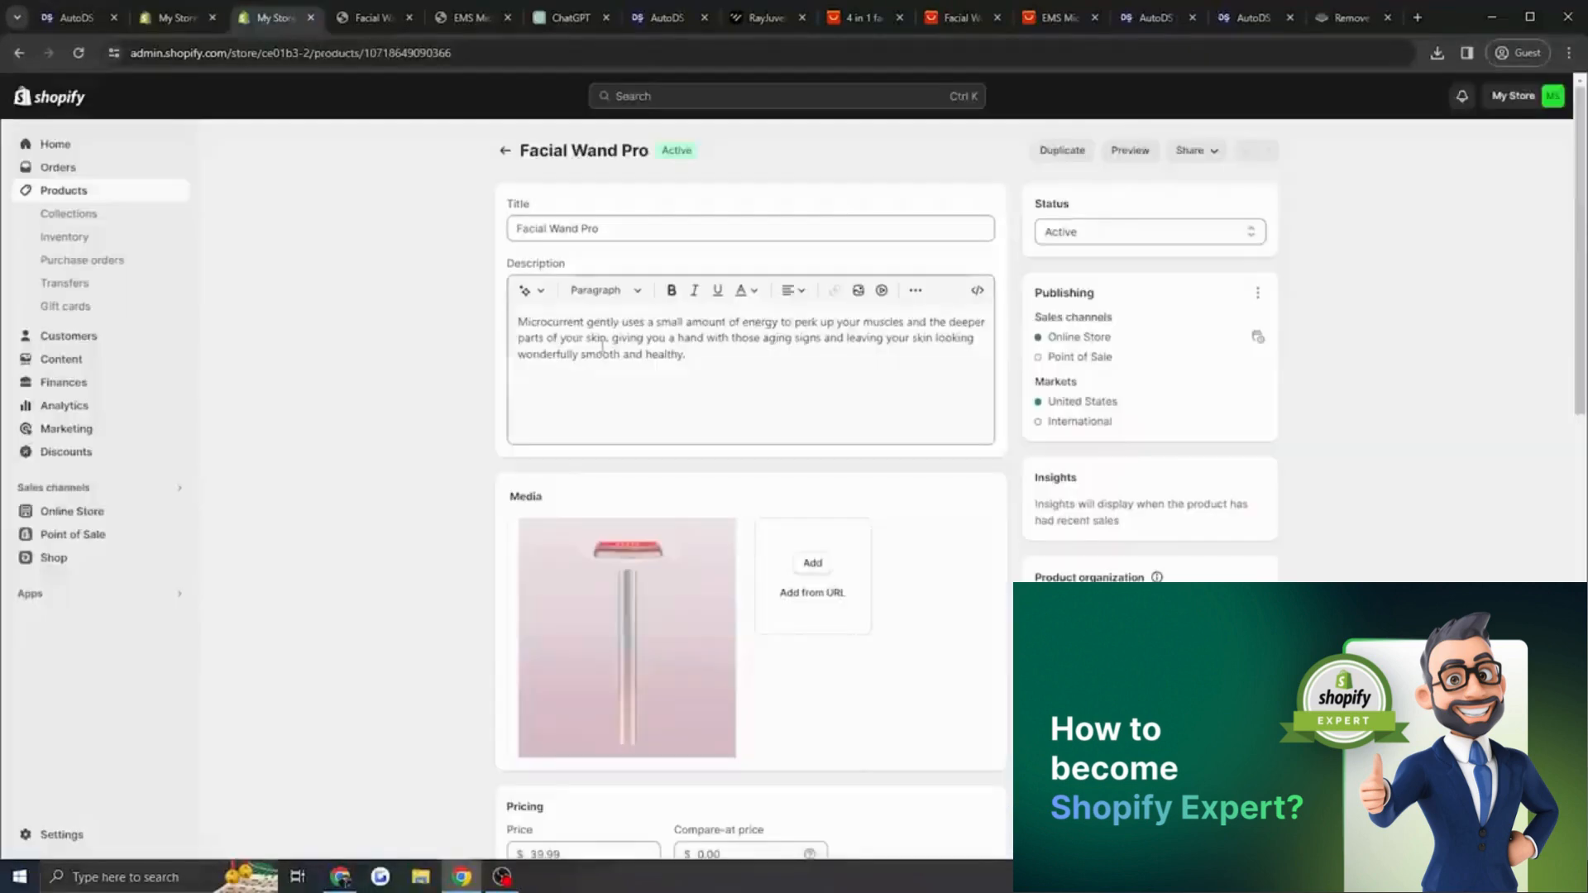
scroll(434, 469, down, 1)
scroll(434, 469, down, 5)
click(740, 359)
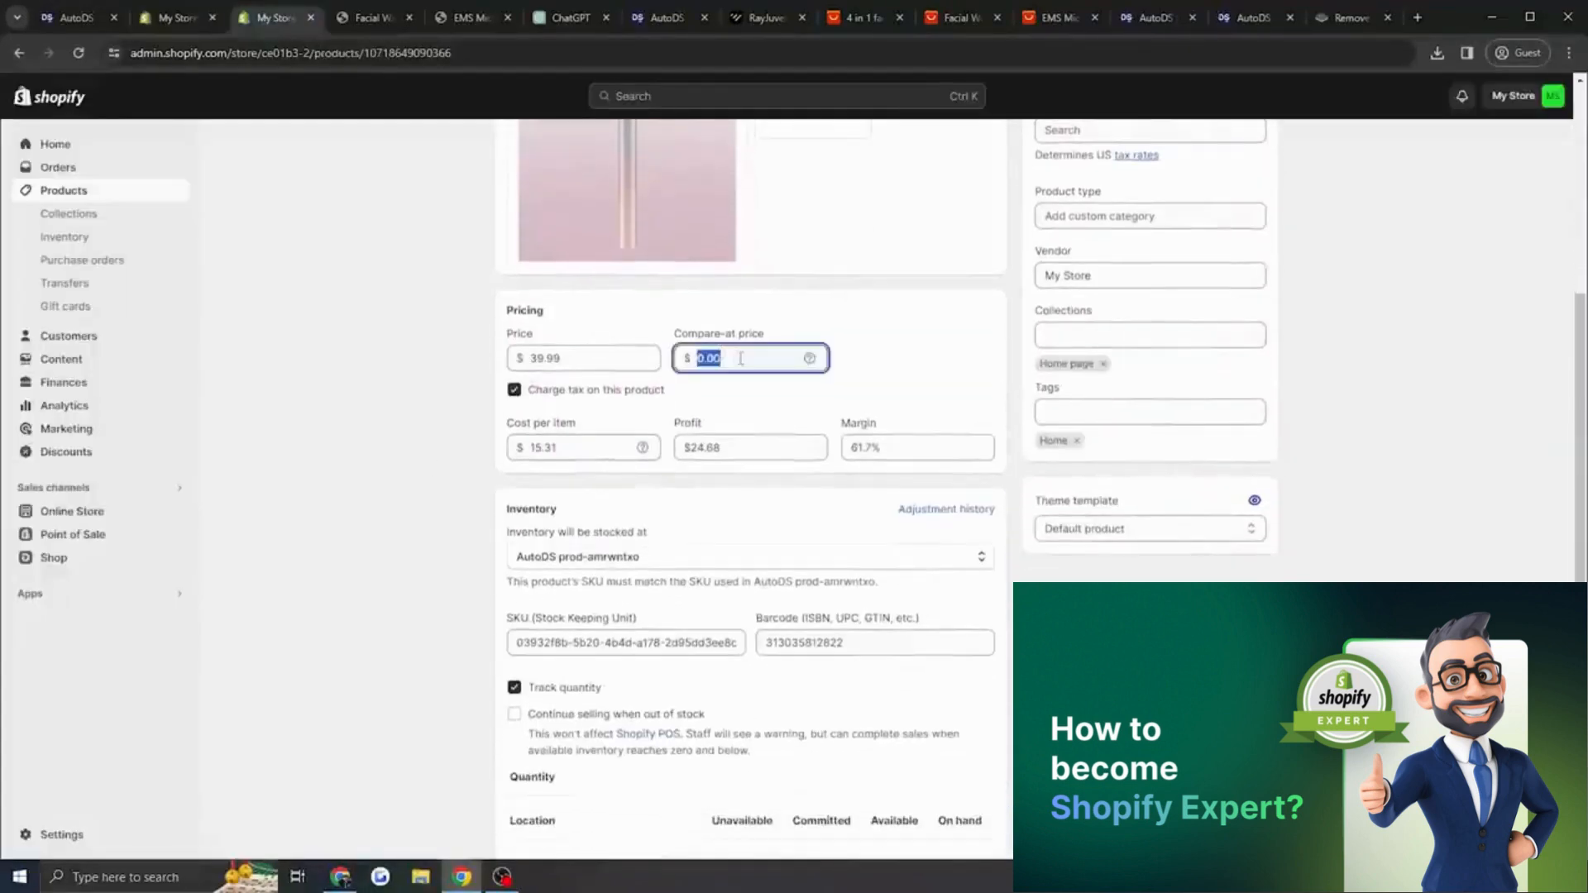
text(70)
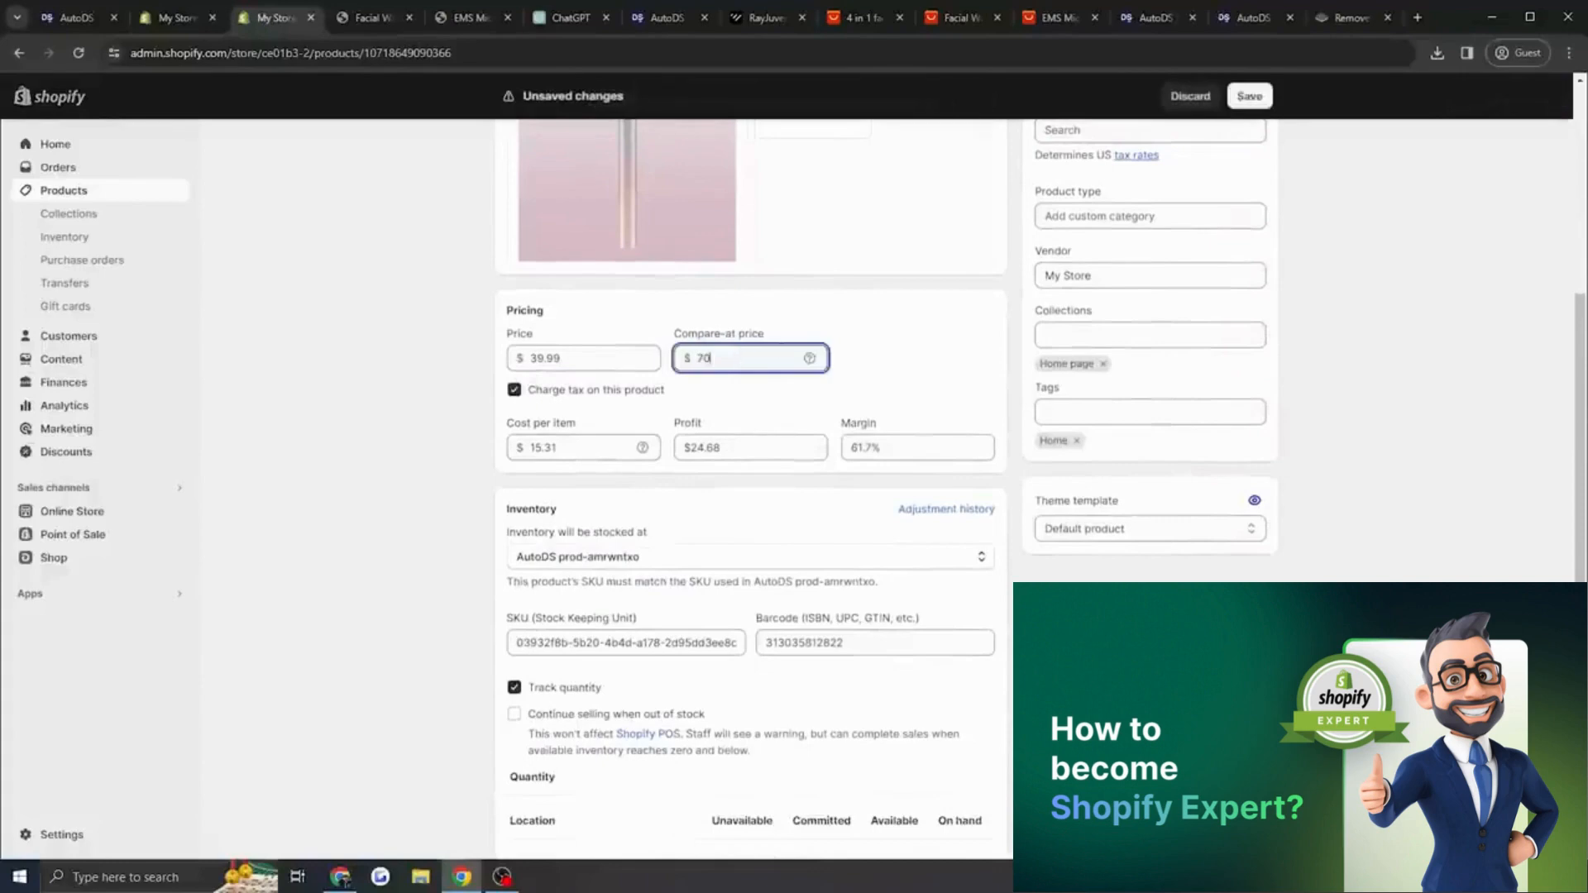
click(1241, 95)
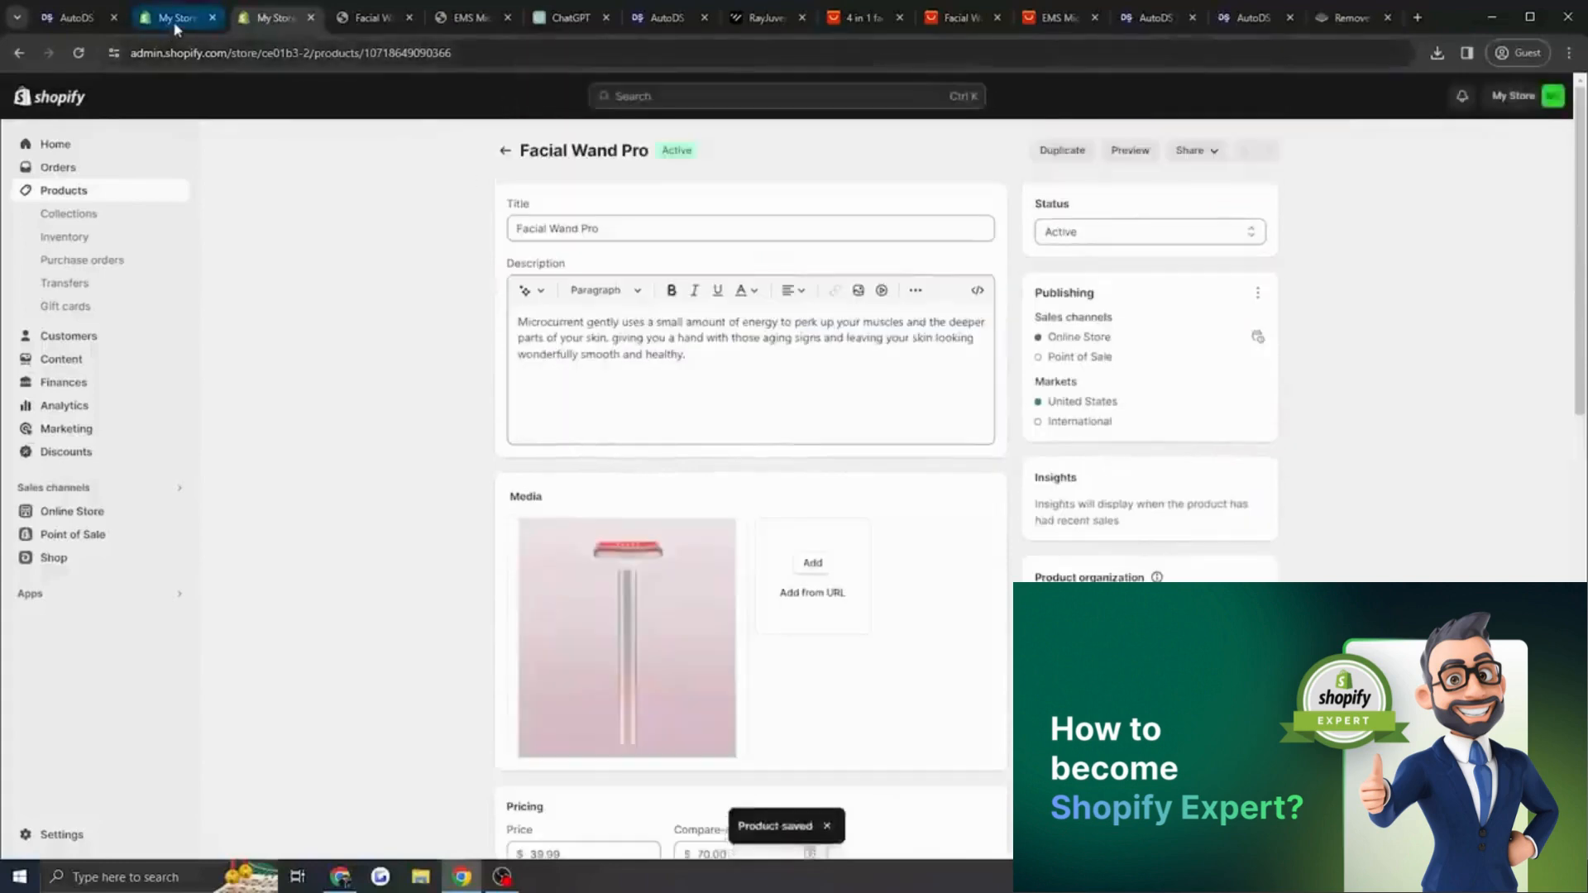
click(186, 22)
click(79, 54)
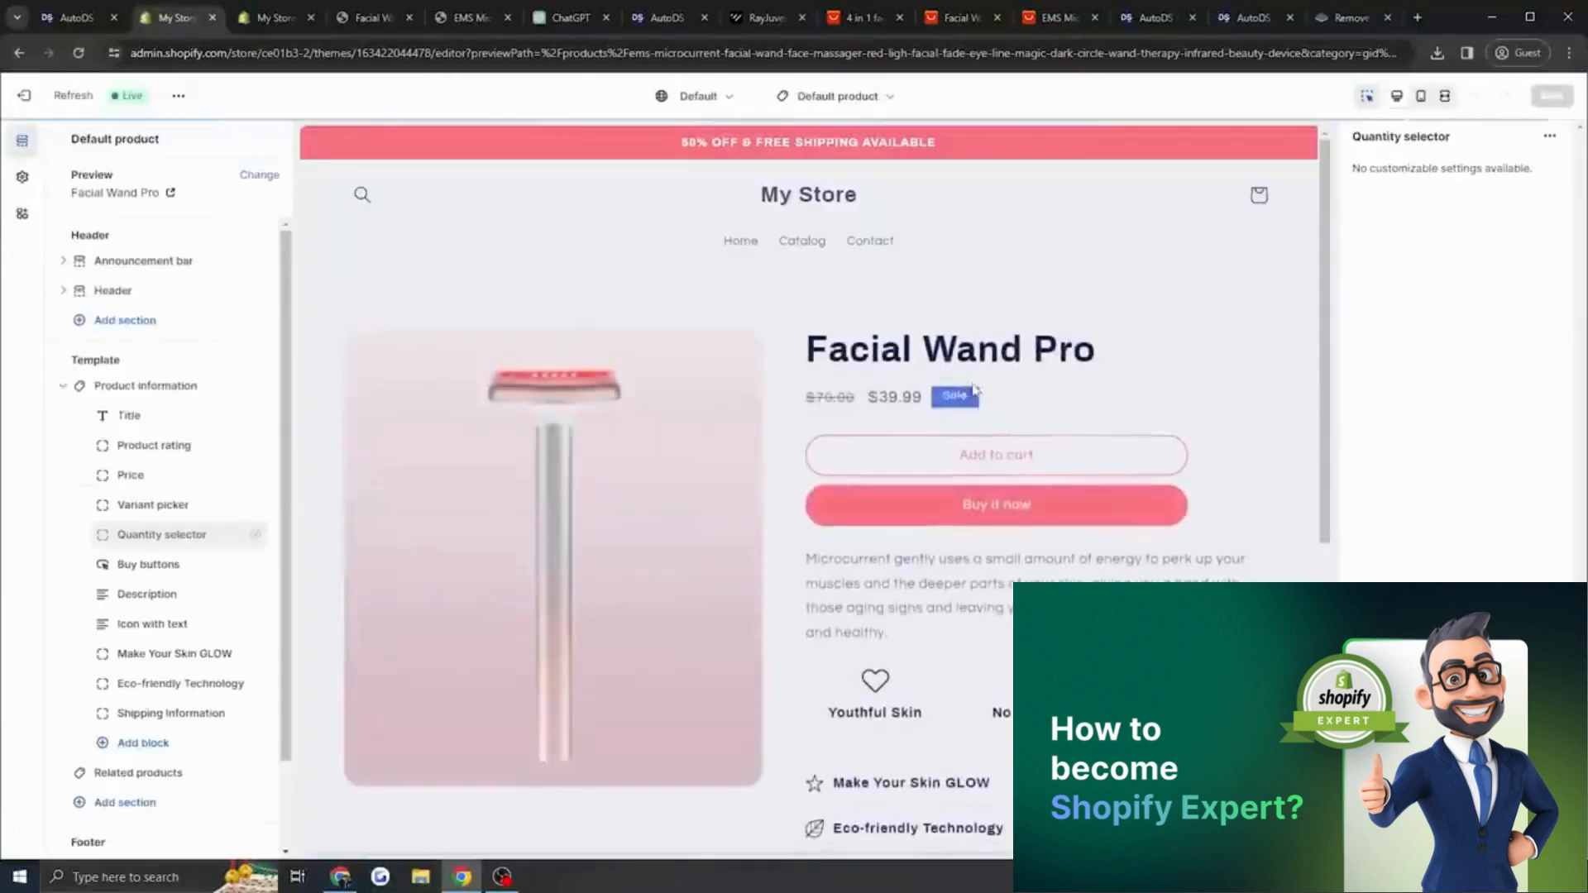
Change the theme's sale badge color scheme to Scheme 2 and save the theme.
click(959, 404)
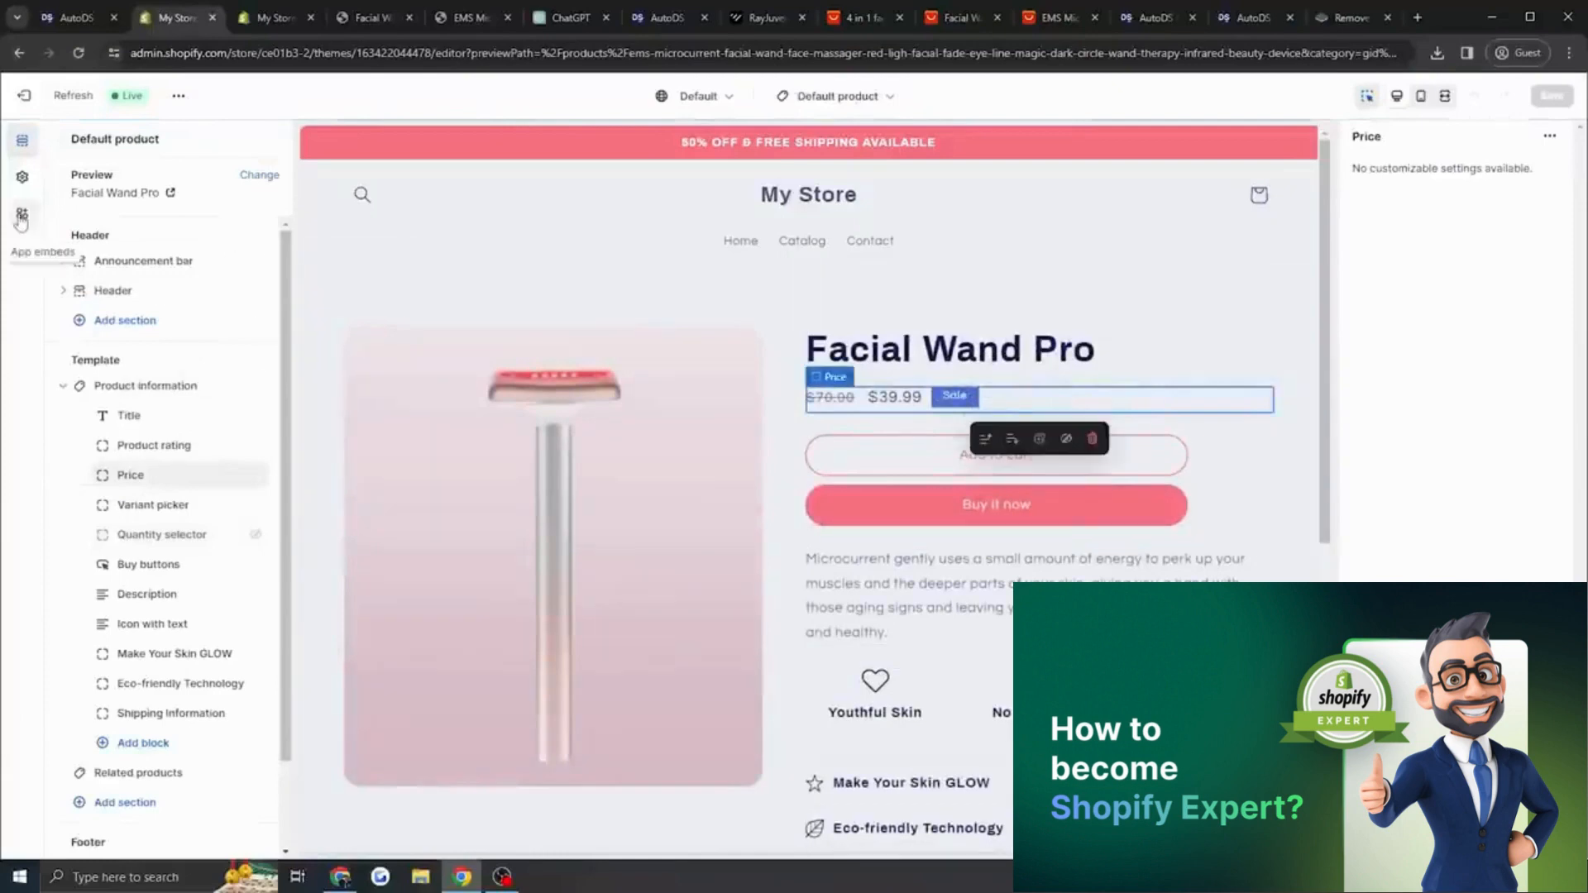
click(22, 176)
scroll(167, 532, down, 6)
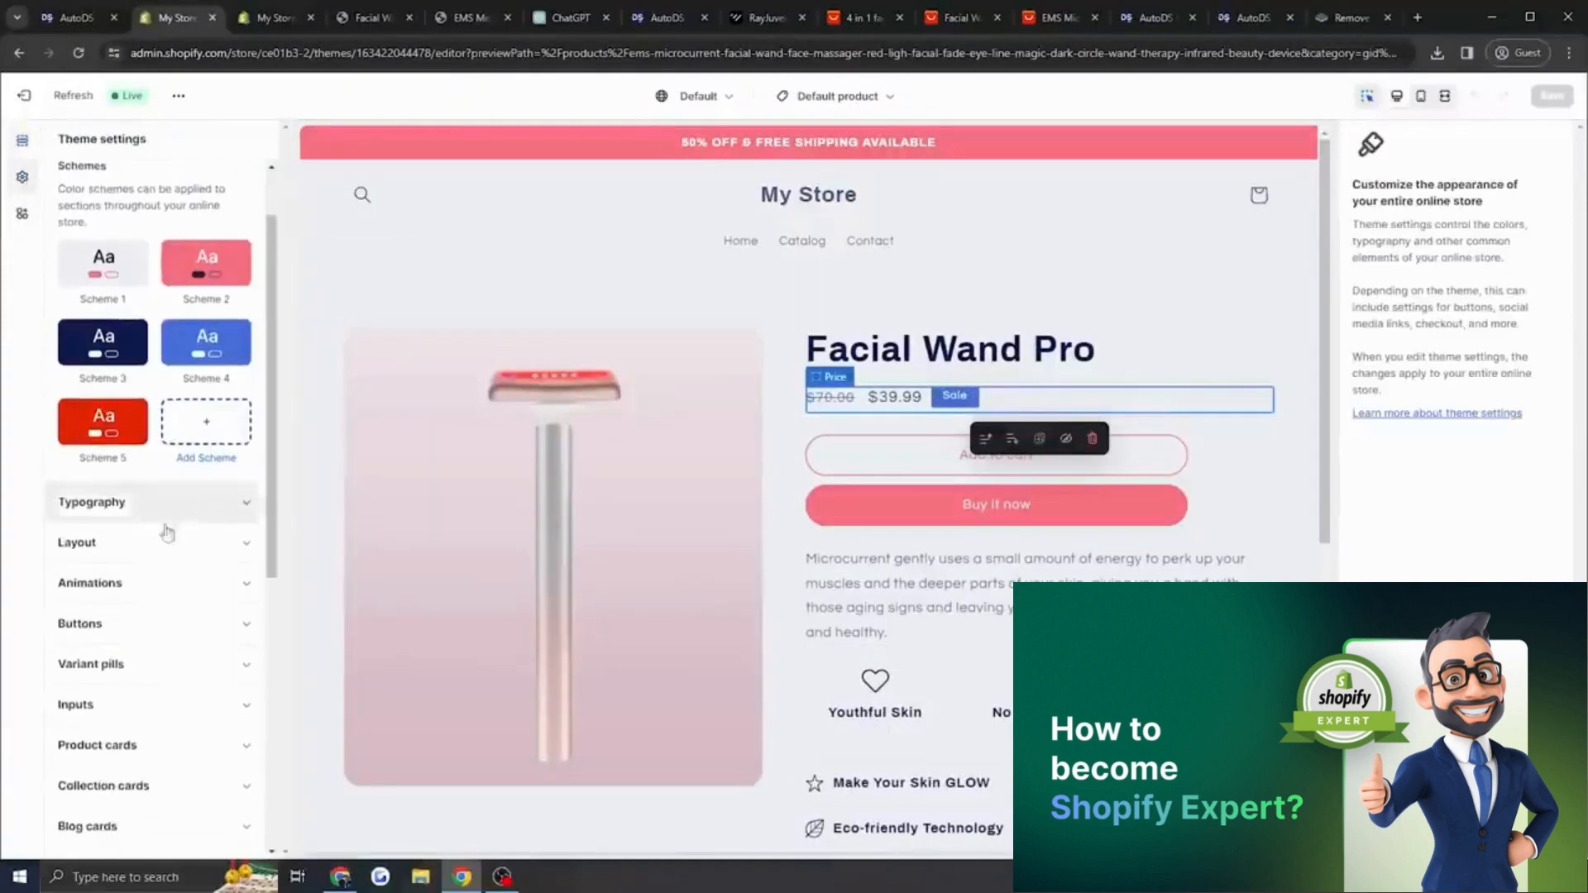
scroll(169, 579, down, 2)
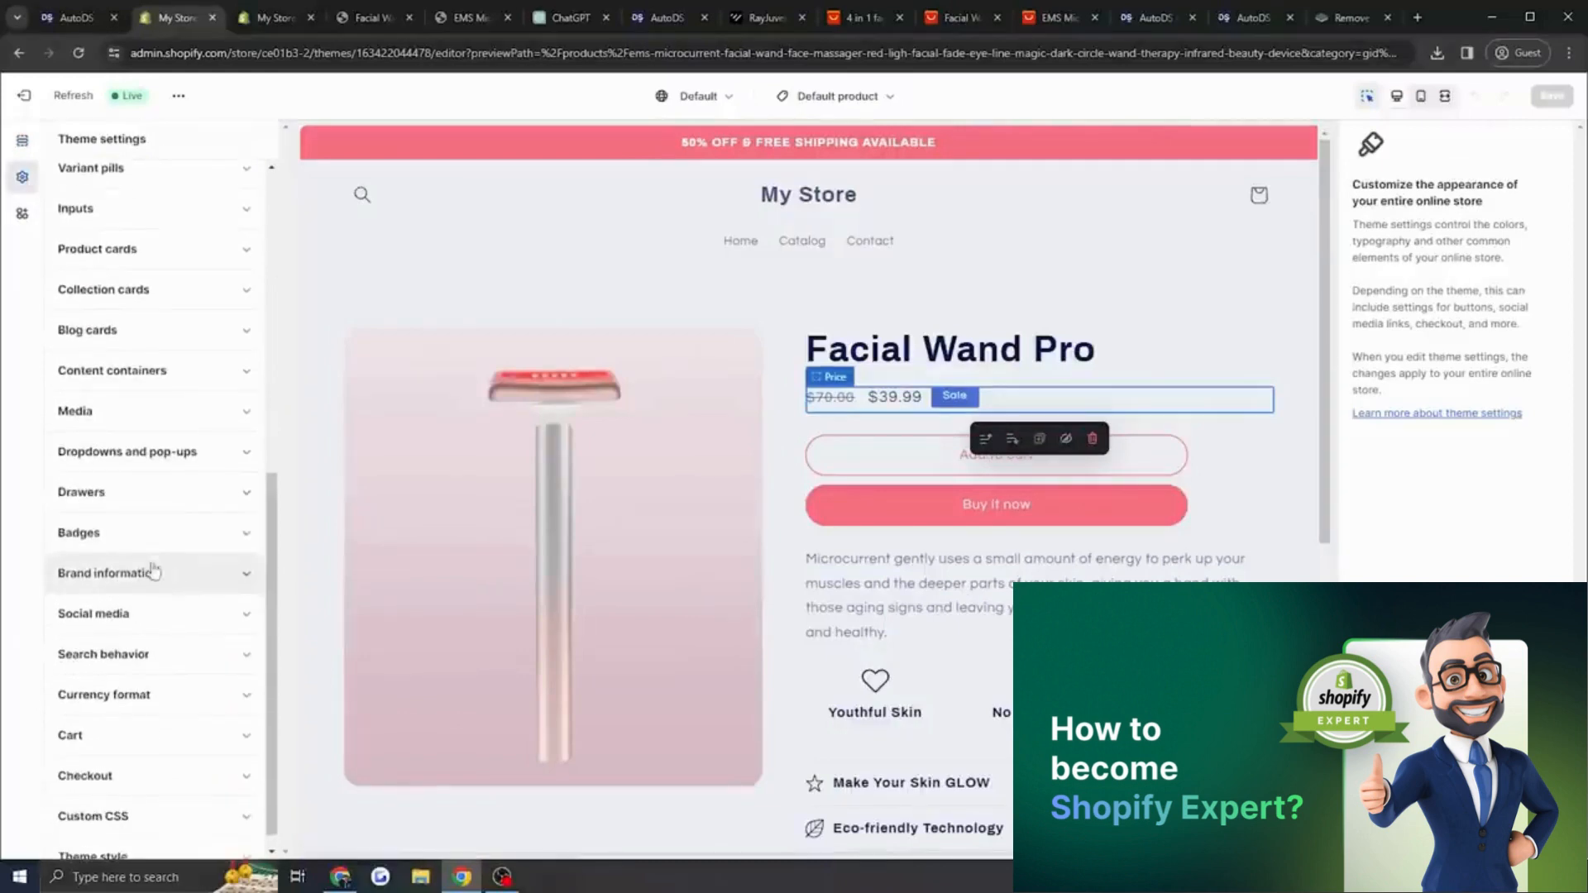
click(157, 532)
scroll(162, 613, down, 2)
click(163, 612)
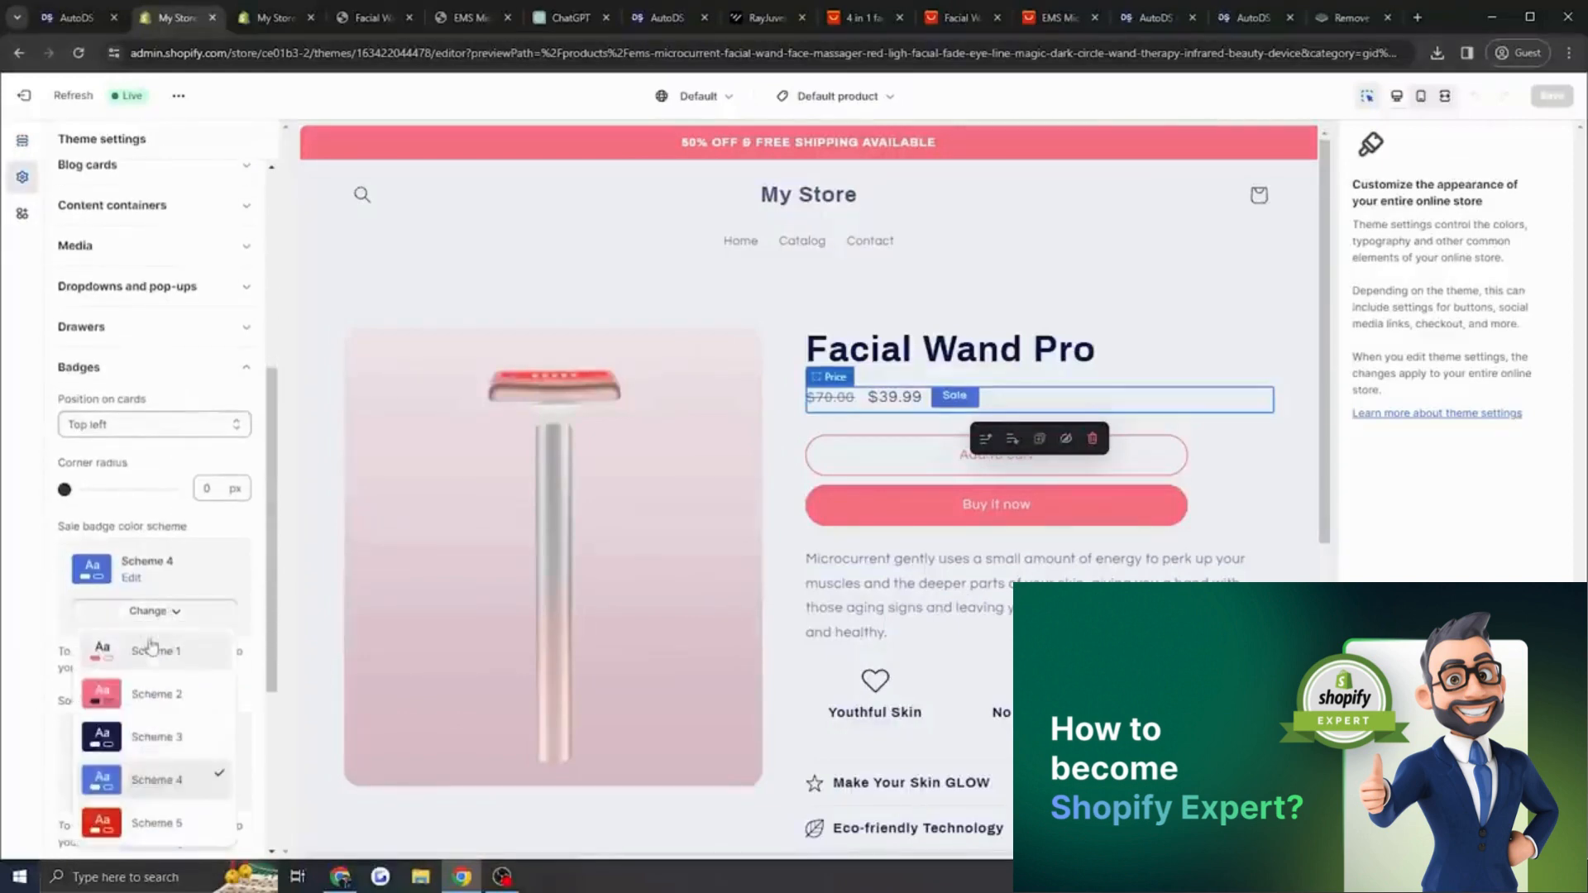
click(154, 693)
click(1551, 97)
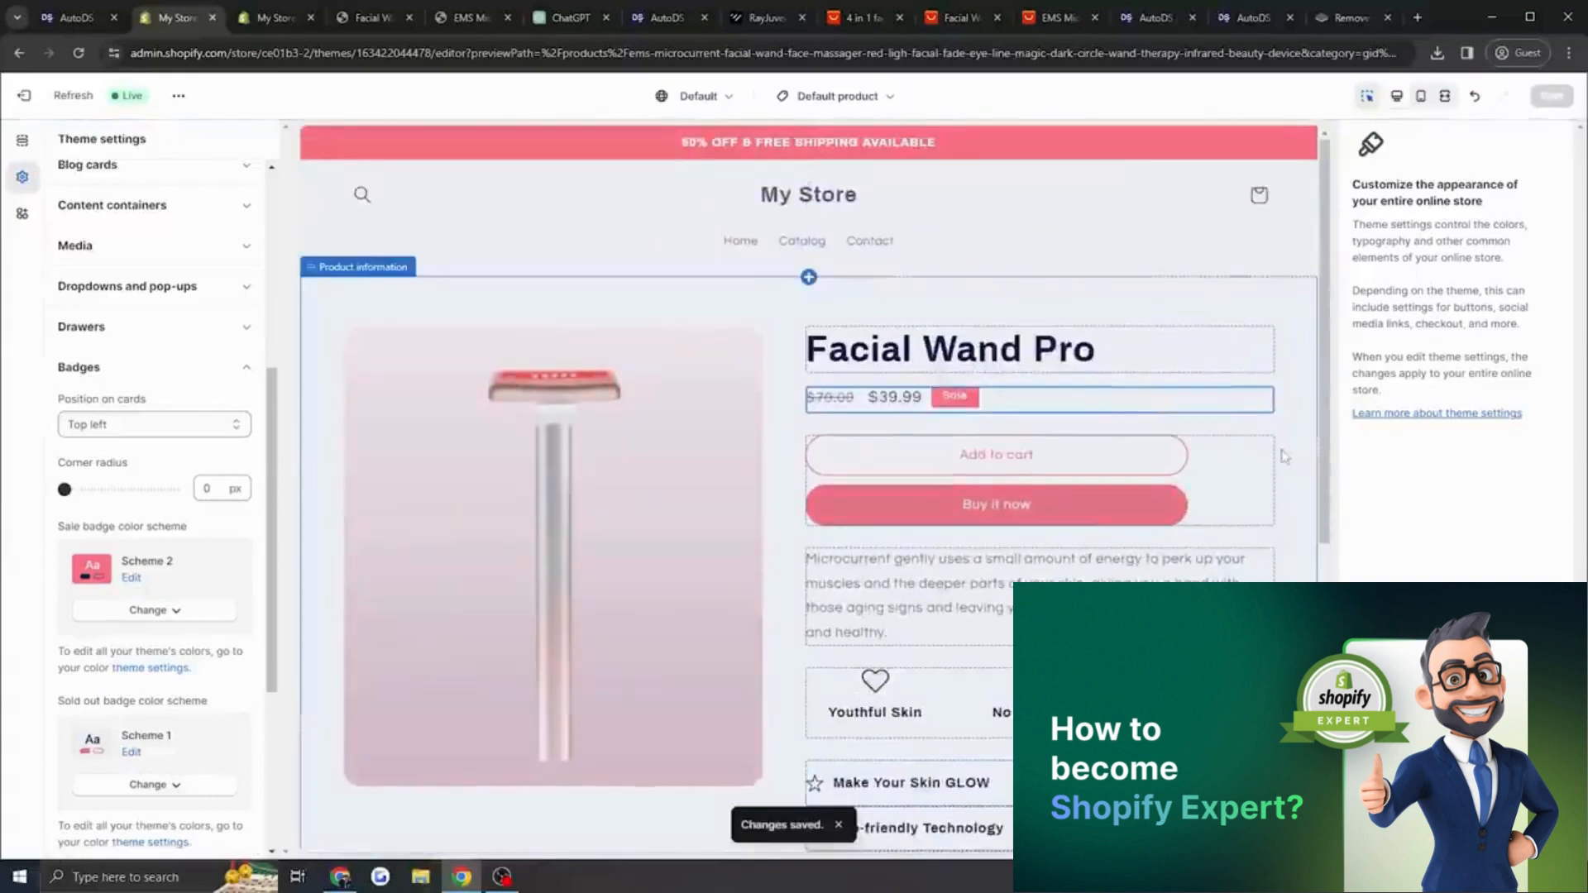
click(1287, 456)
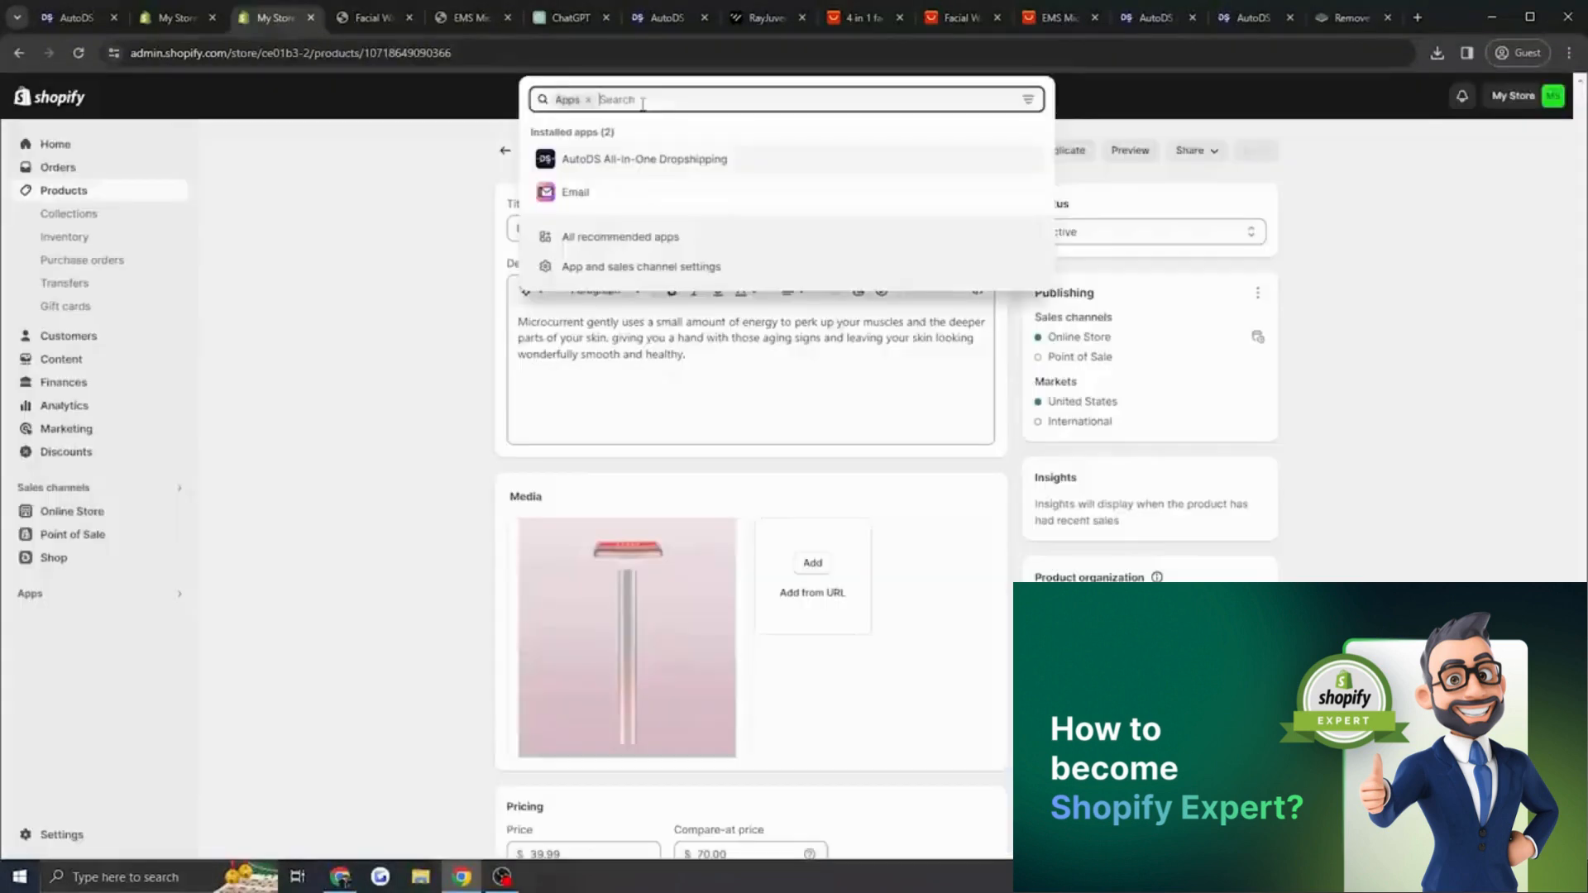
Find and open the Prime Bundles app in the Shopify admin and create a new bundle visible on all products.
text(prime bund)
key(Return)
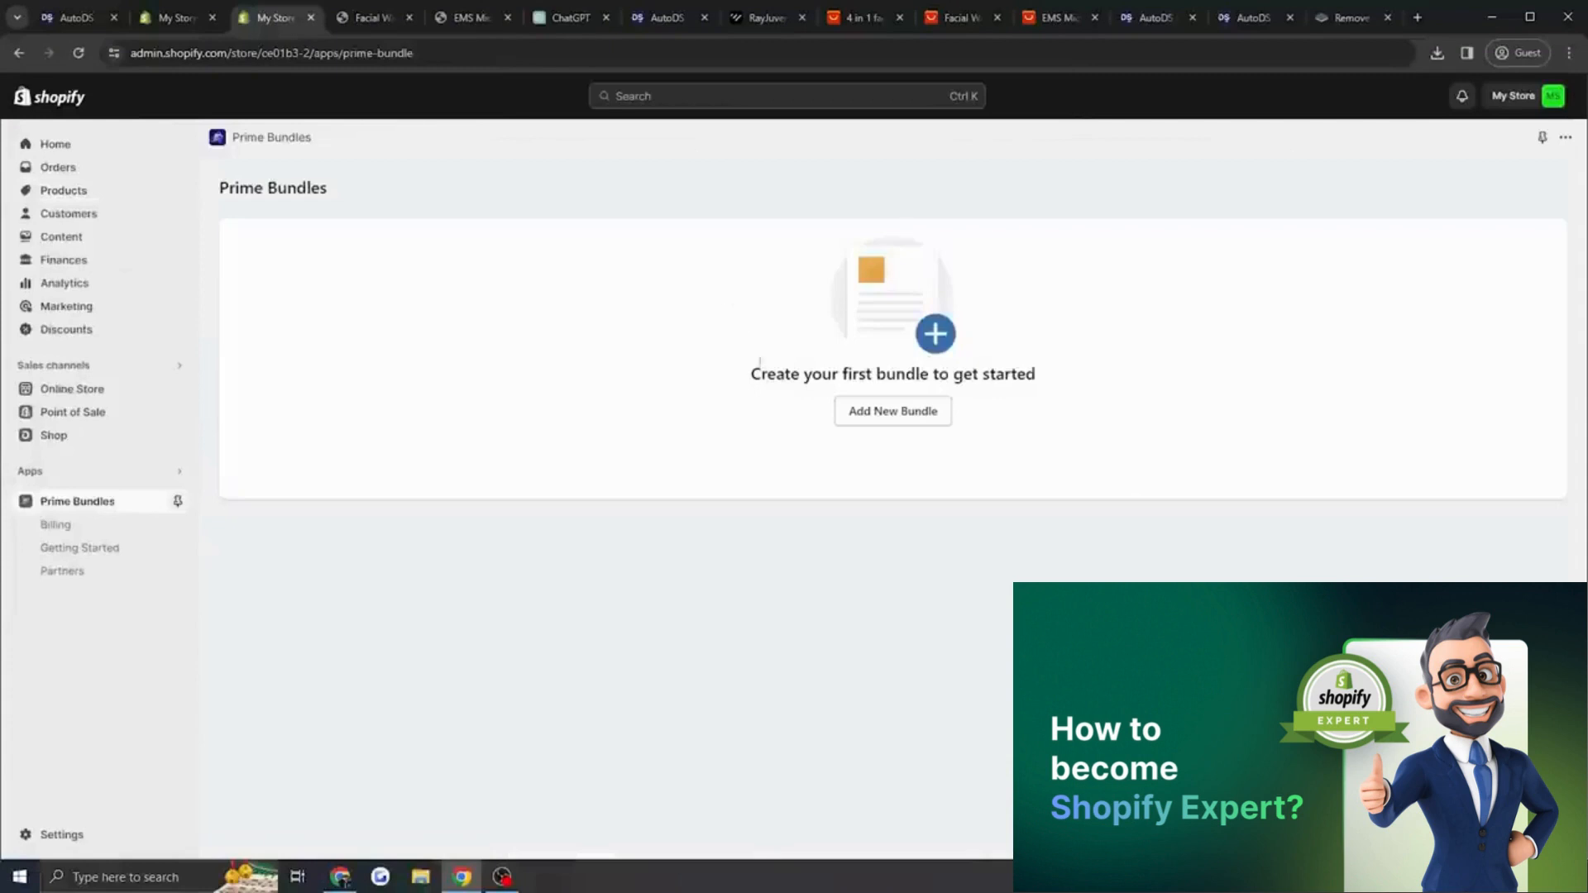
click(893, 413)
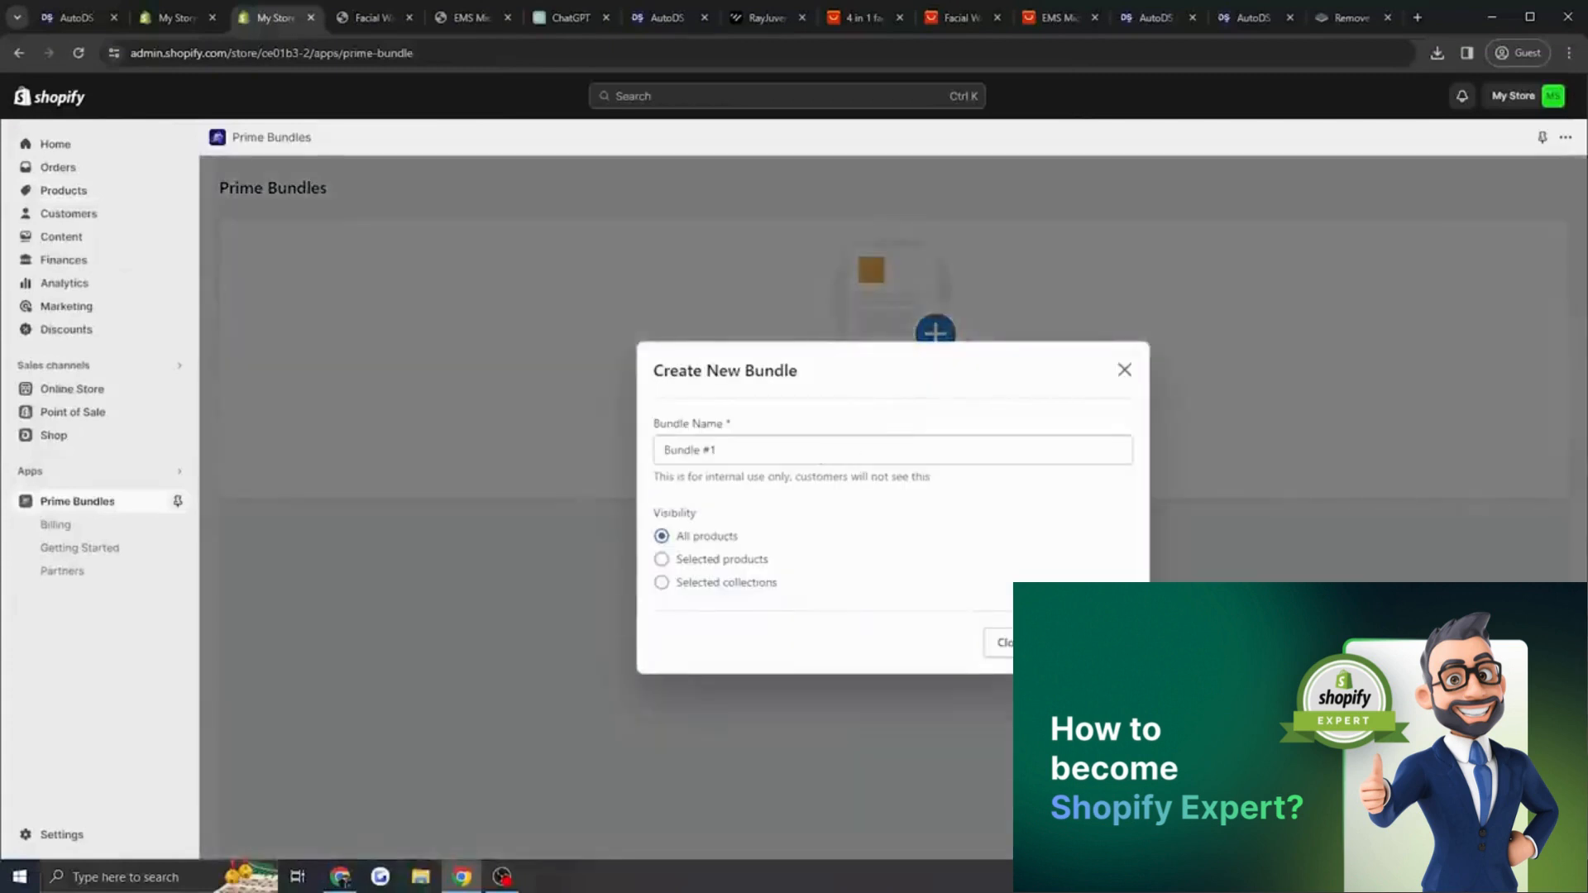
click(1086, 643)
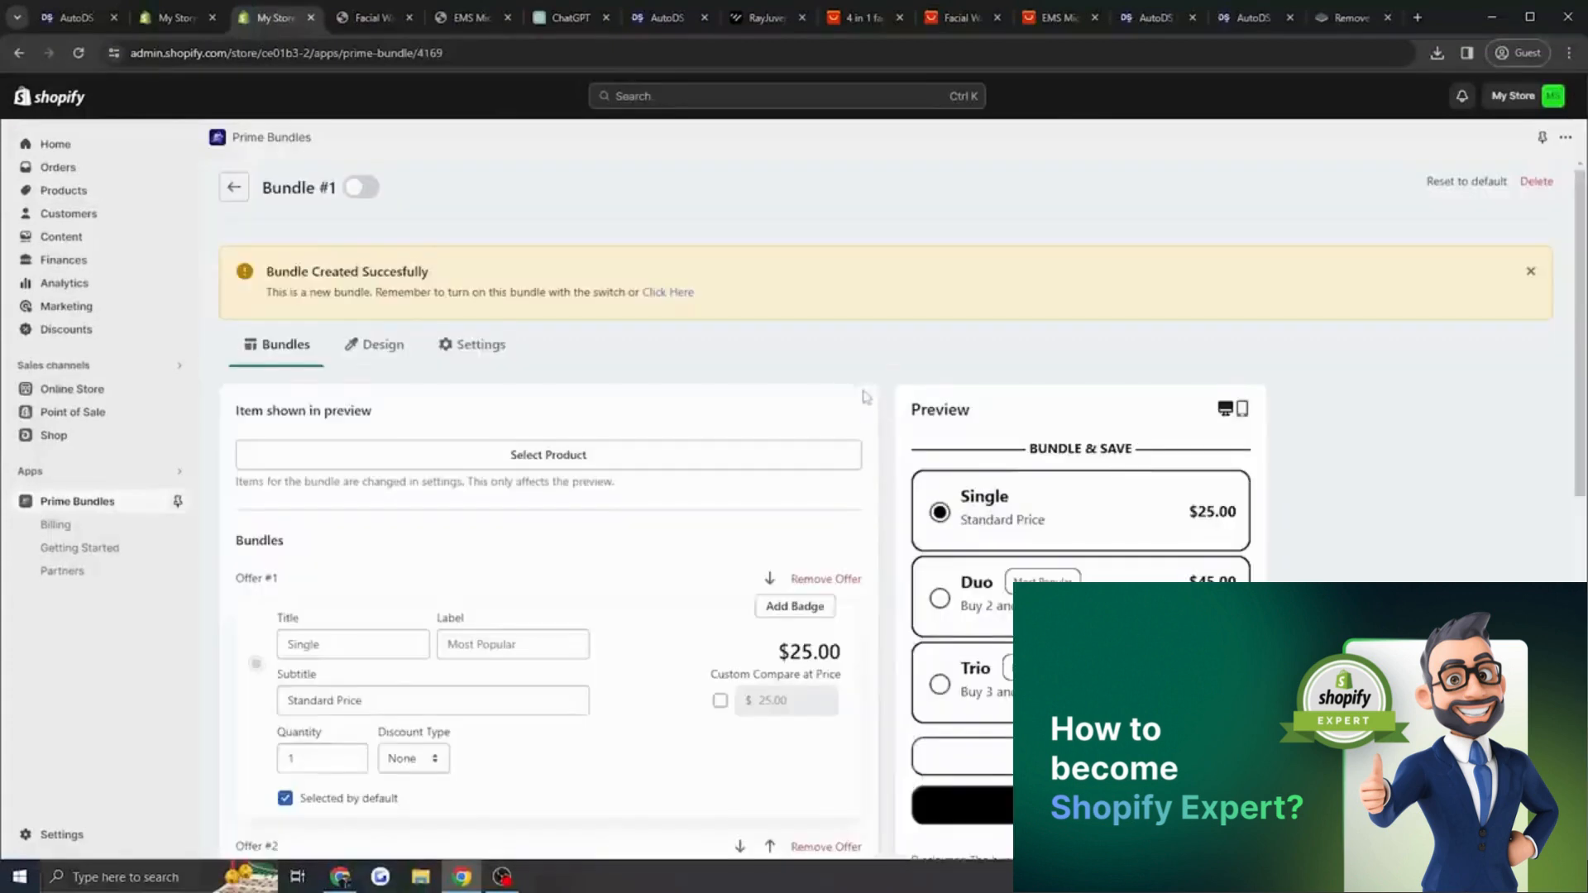
Open the new bundle's design settings and its Selected Color value.
scroll(673, 374, down, 1)
click(379, 258)
scroll(429, 446, down, 1)
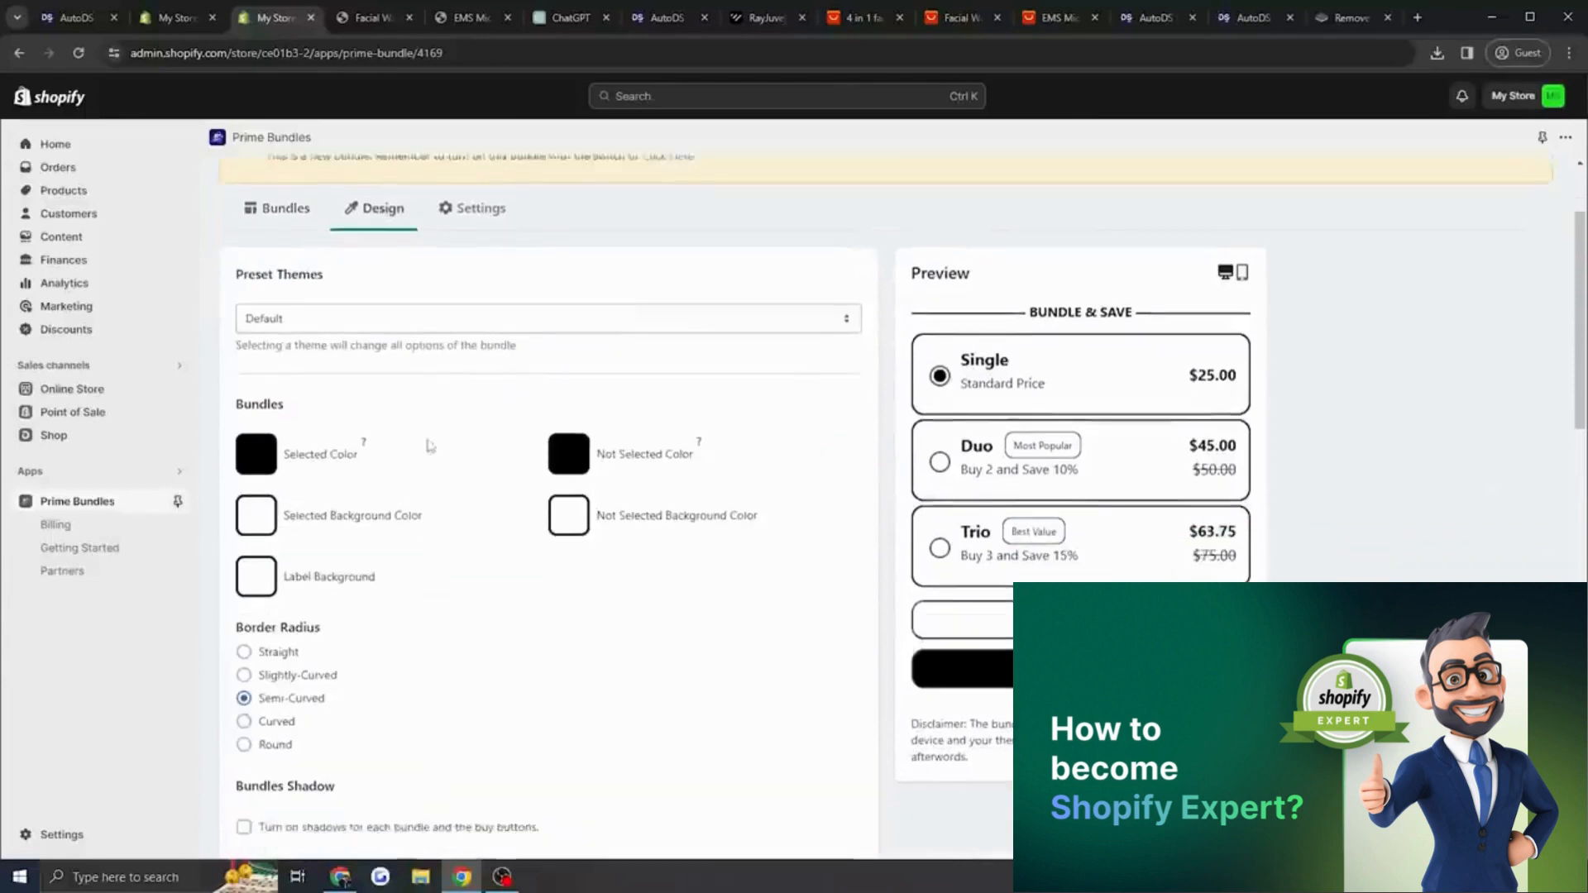
scroll(429, 446, down, 1)
click(256, 424)
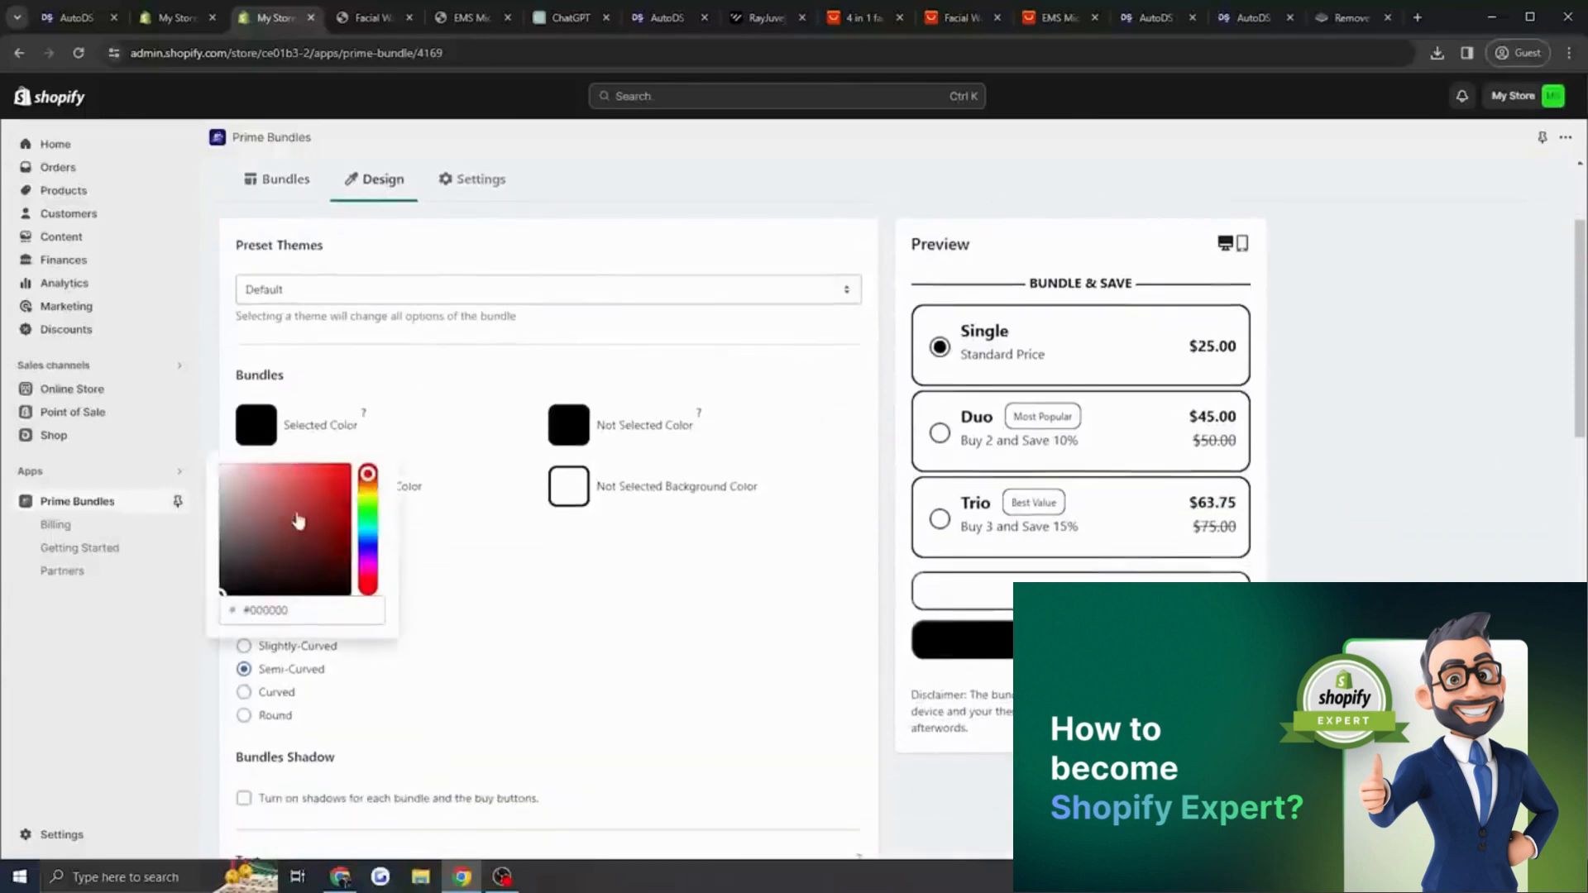
Switch to the theme editor and copy the background color code of color Scheme 2.
click(195, 14)
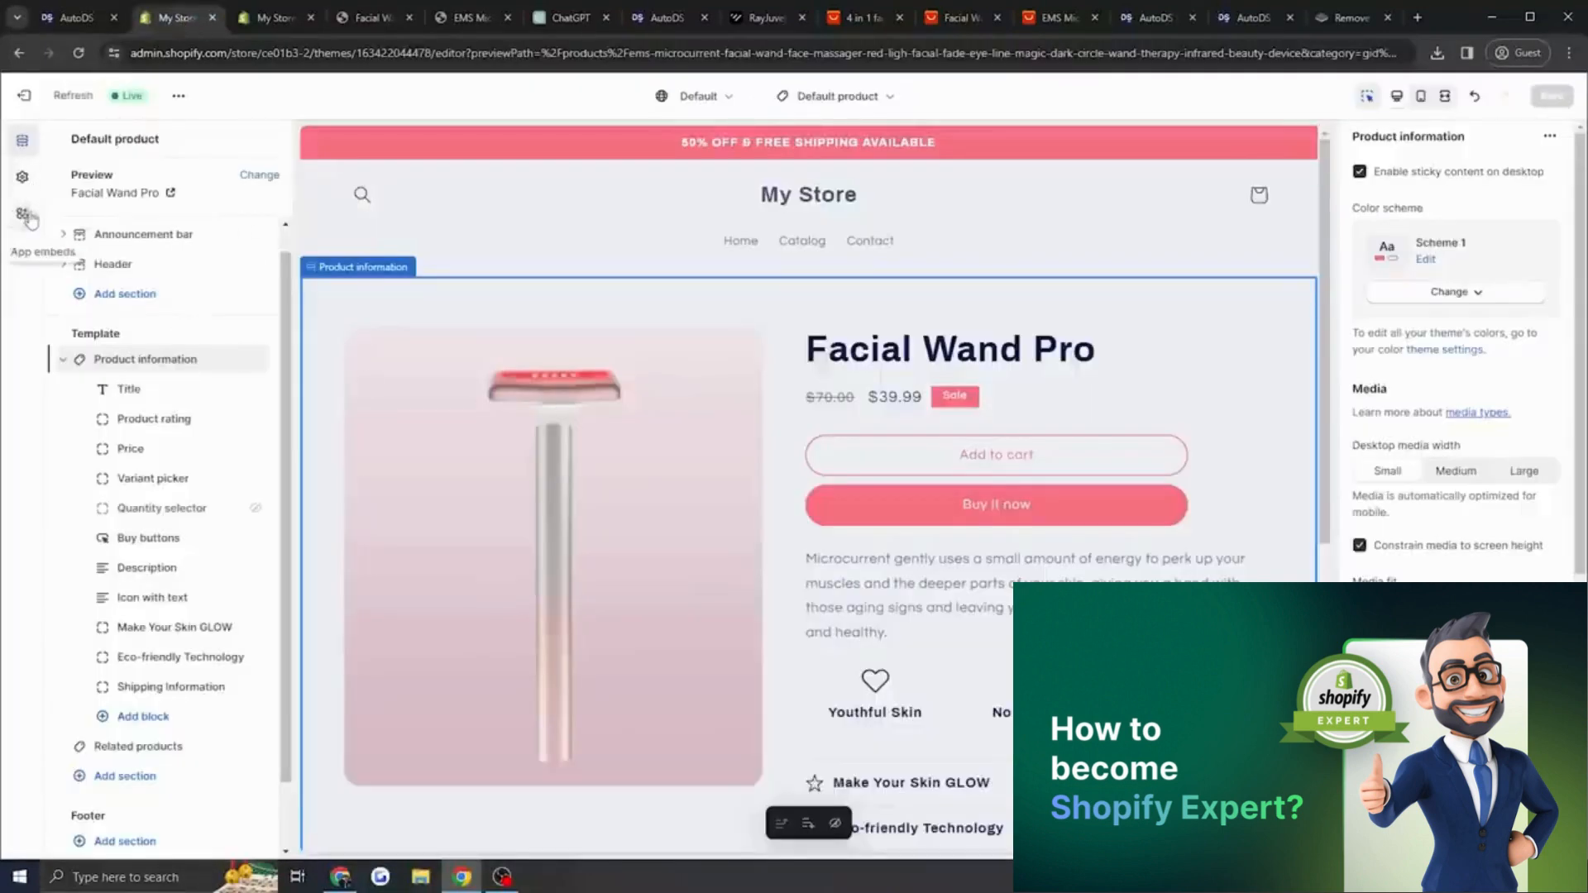
click(21, 183)
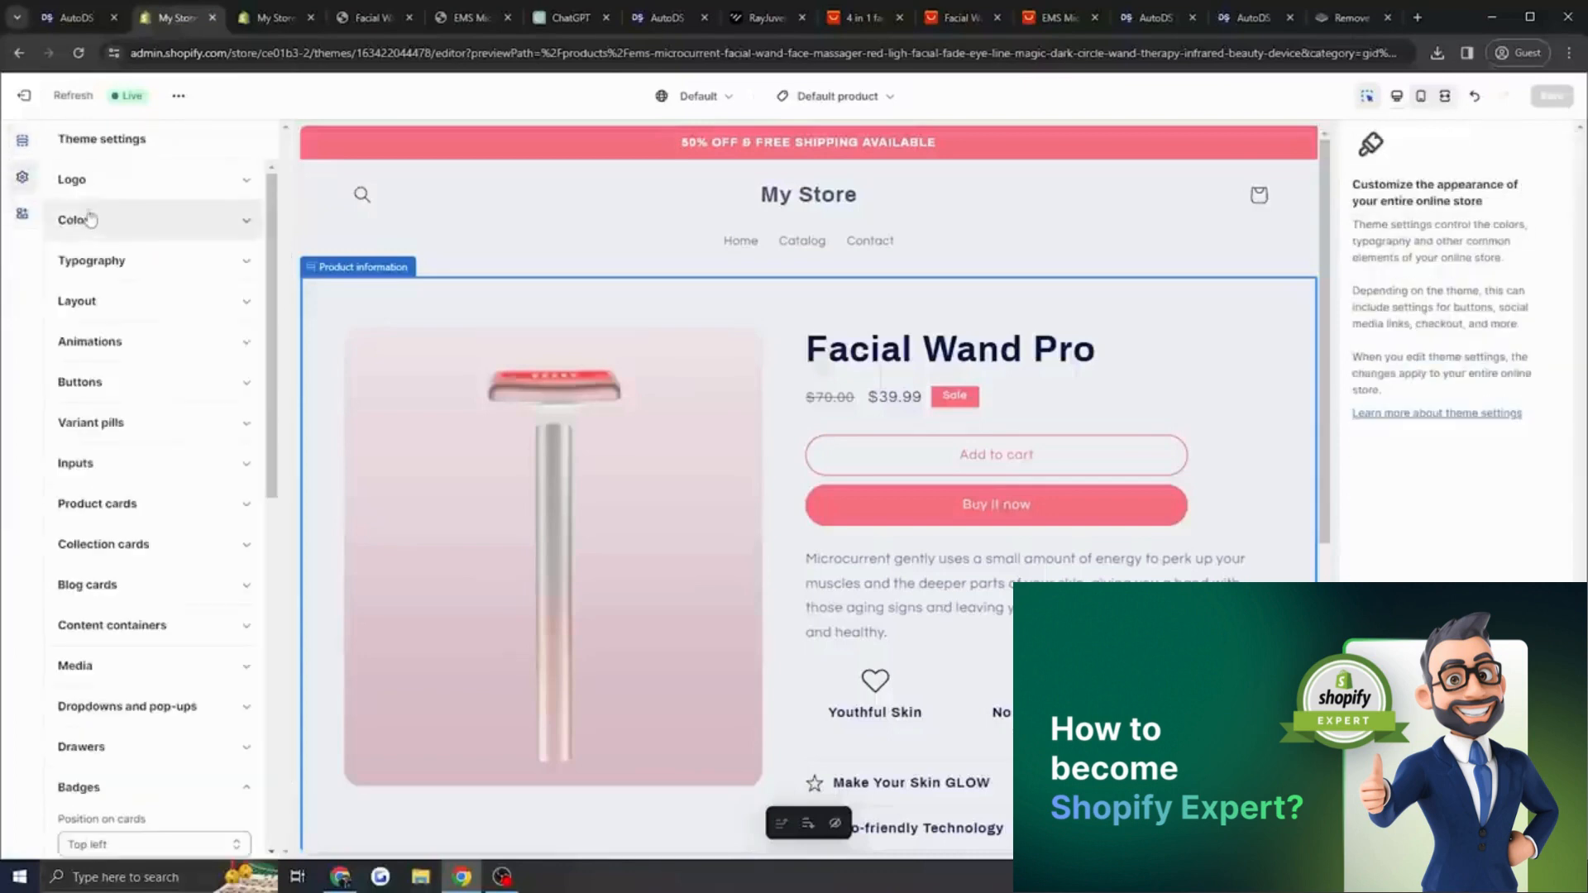
click(83, 218)
click(232, 364)
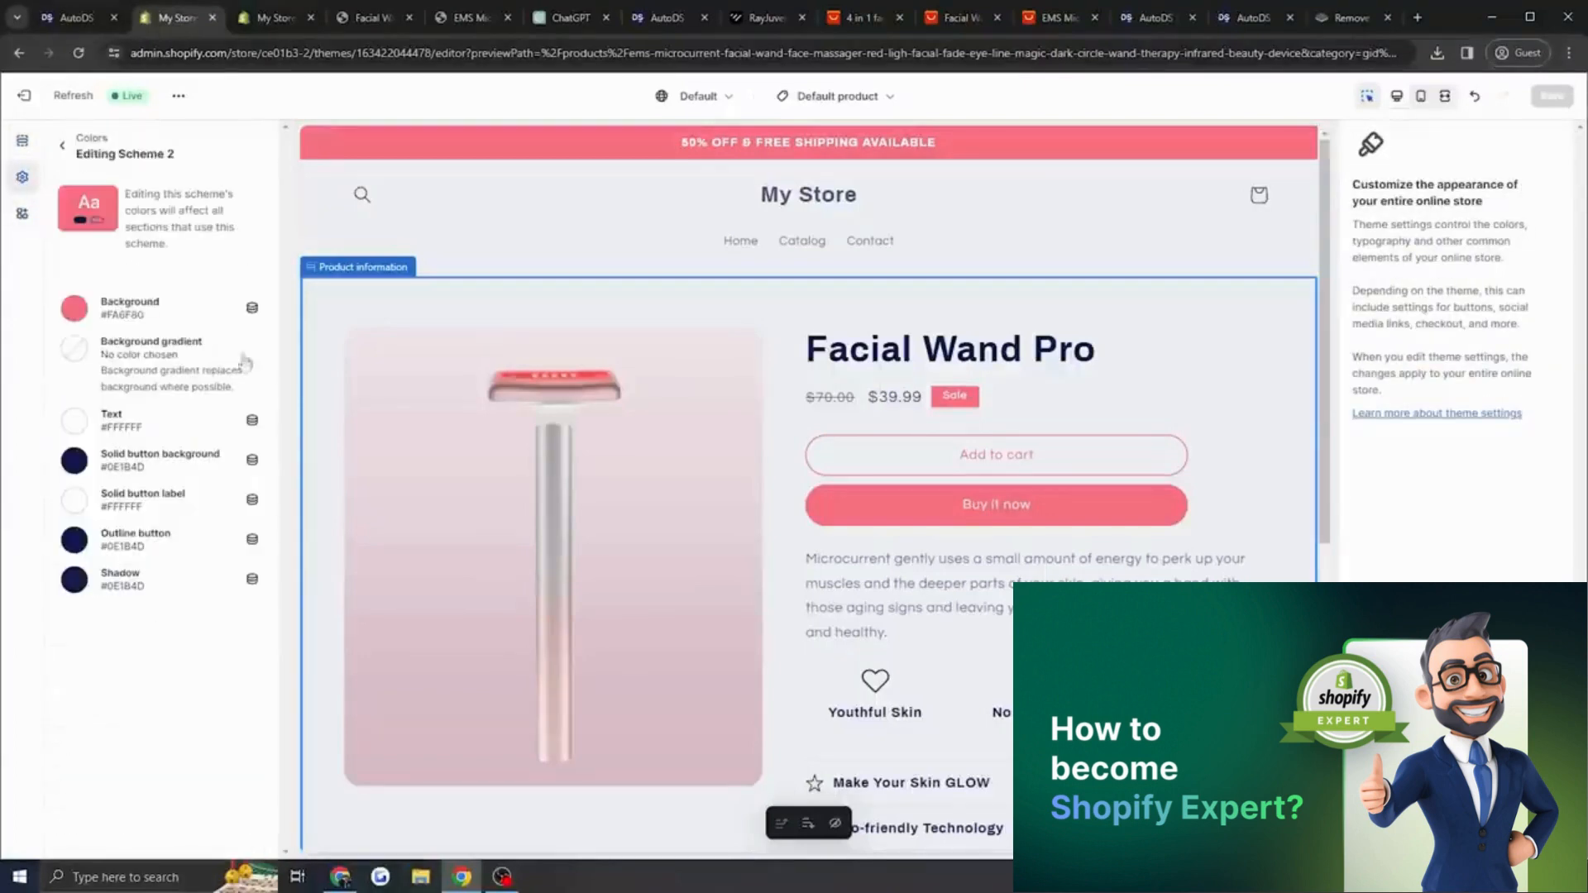
click(86, 310)
Return to Prime Bundles and set the bundle's selected color to #FA6F80.
click(258, 14)
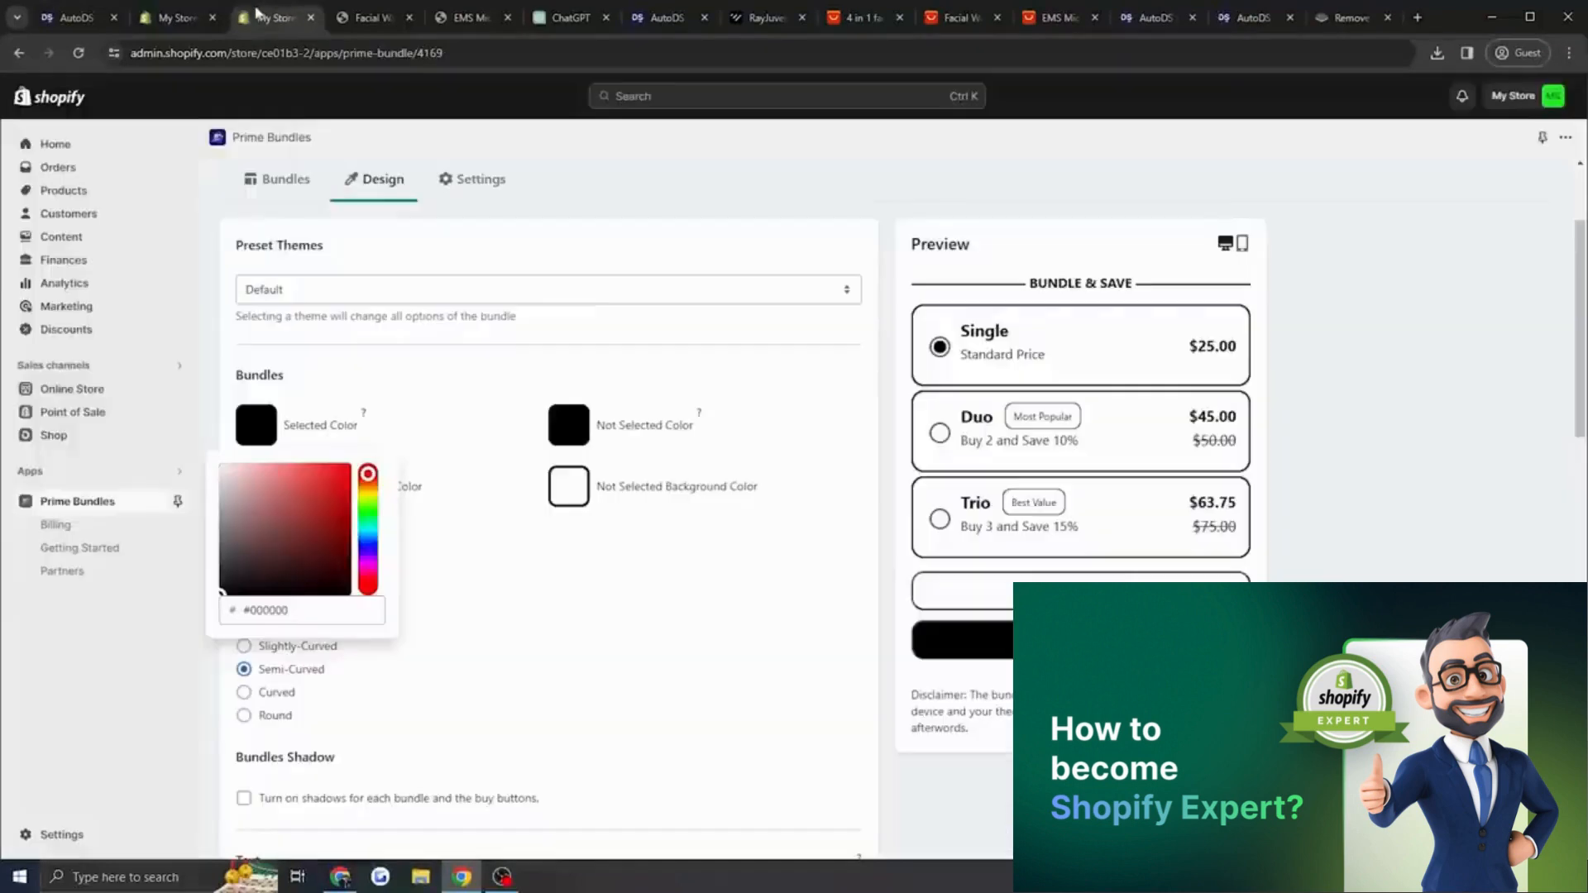
double_click(288, 610)
text(FA6F80)
click(308, 520)
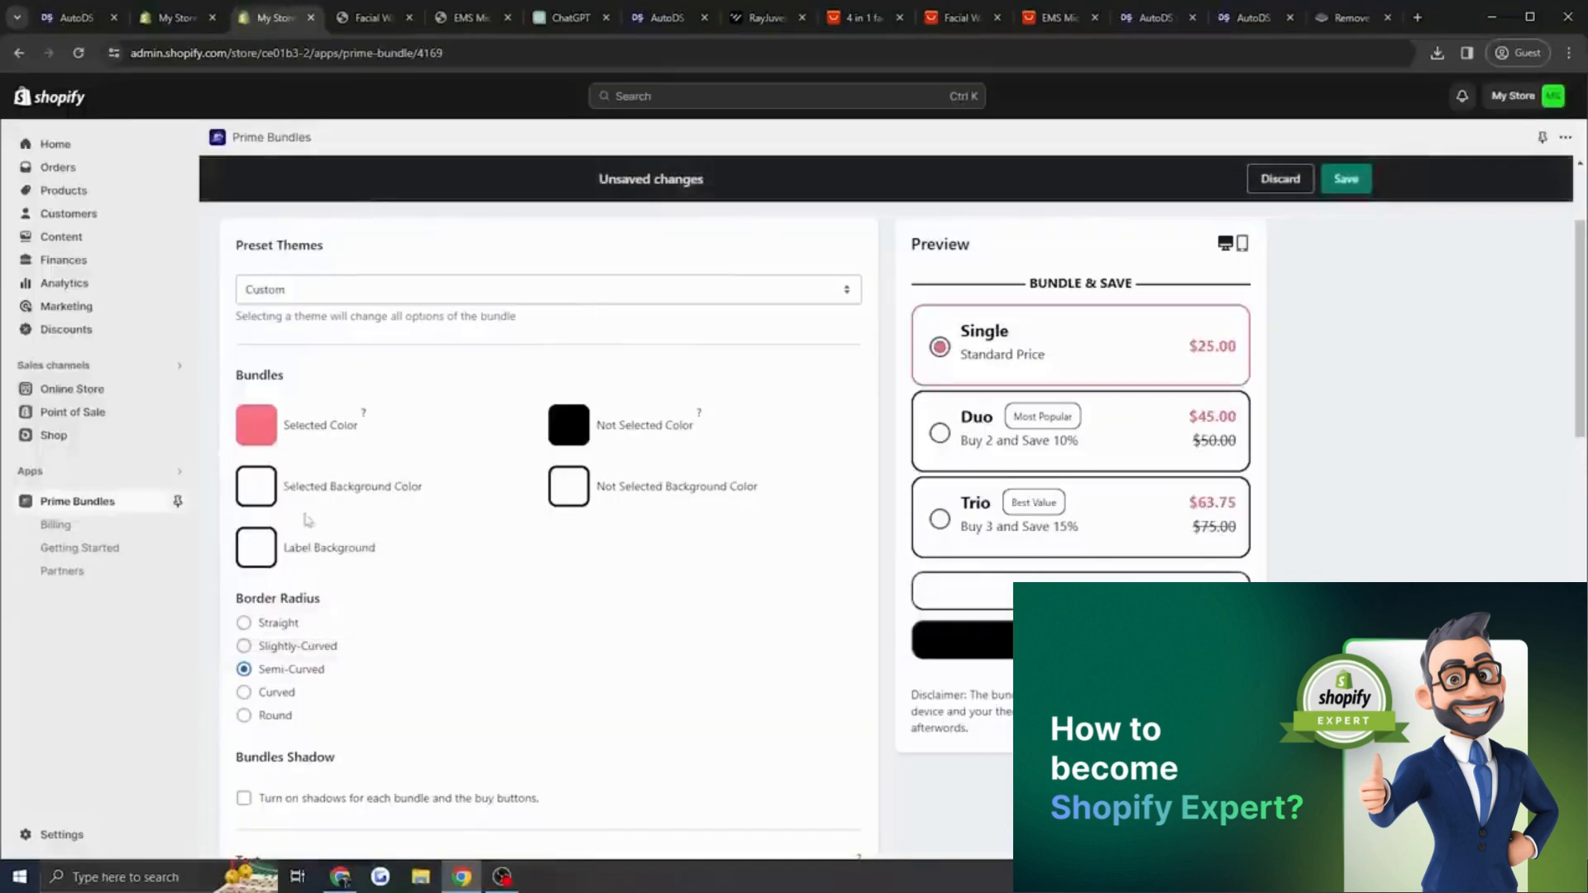
Set the bundle's not-selected color to #FA6F80 and lighten it to a pale pink, #F9D0D4.
click(569, 428)
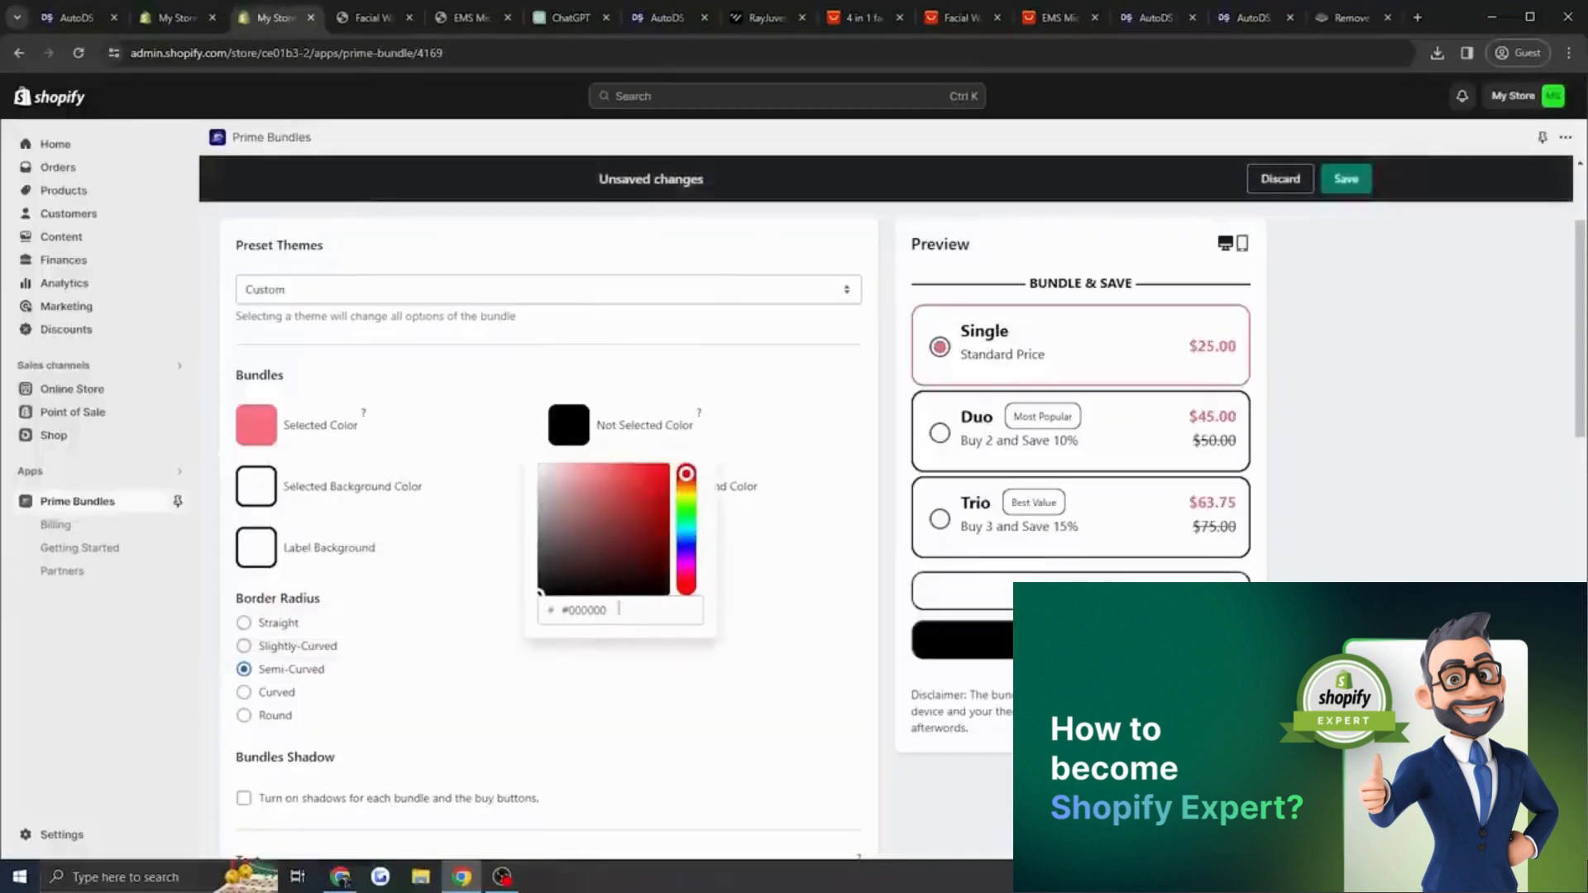
double_click(618, 609)
text(FA6F80)
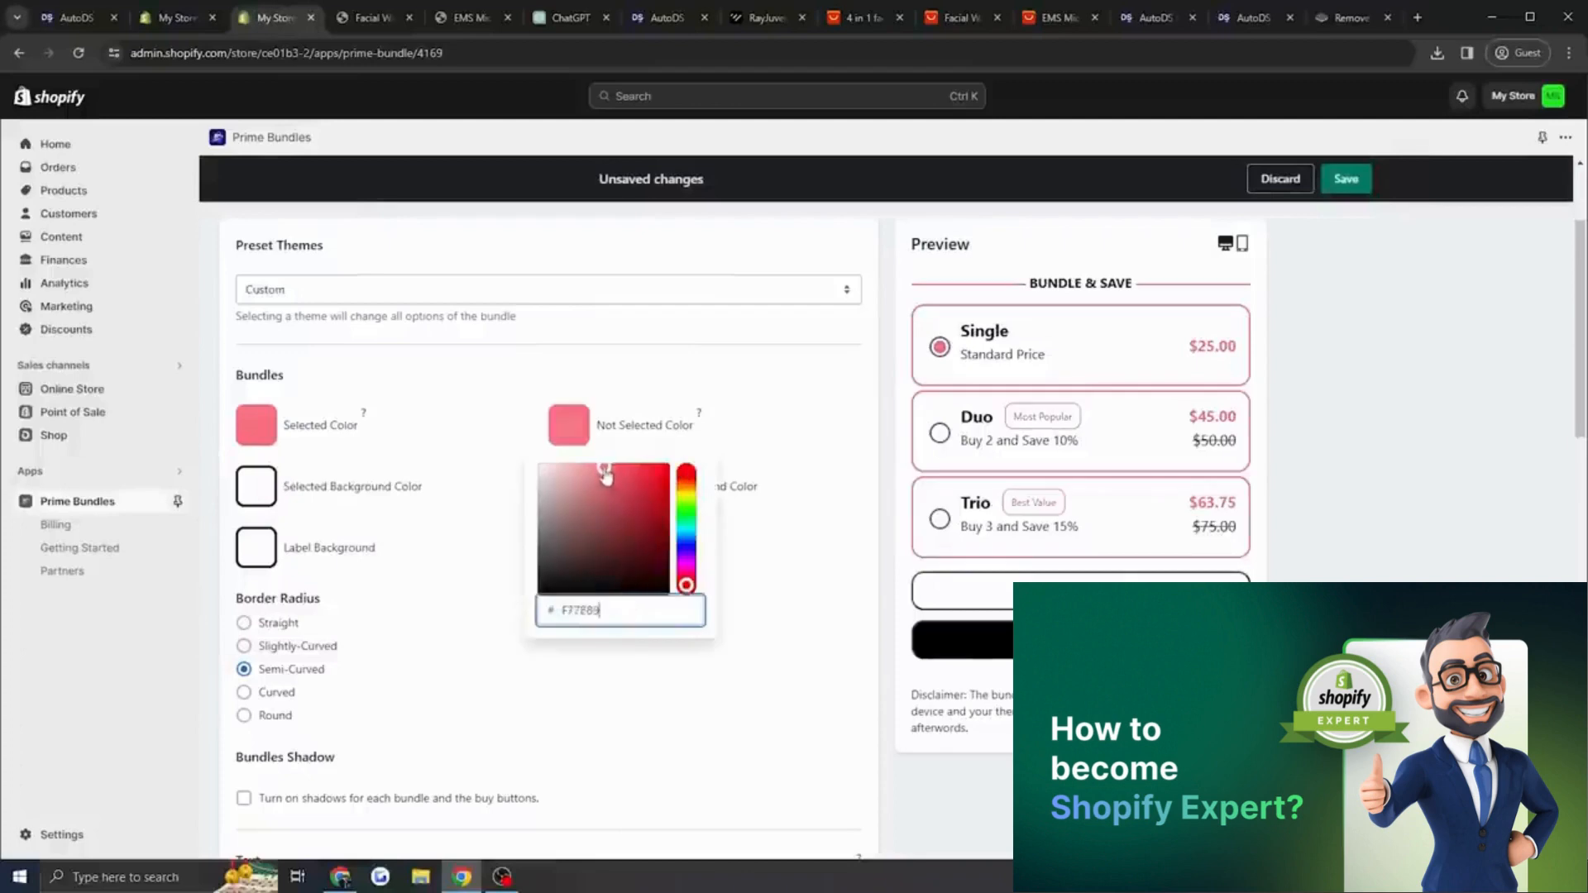
drag(606, 473, 561, 473)
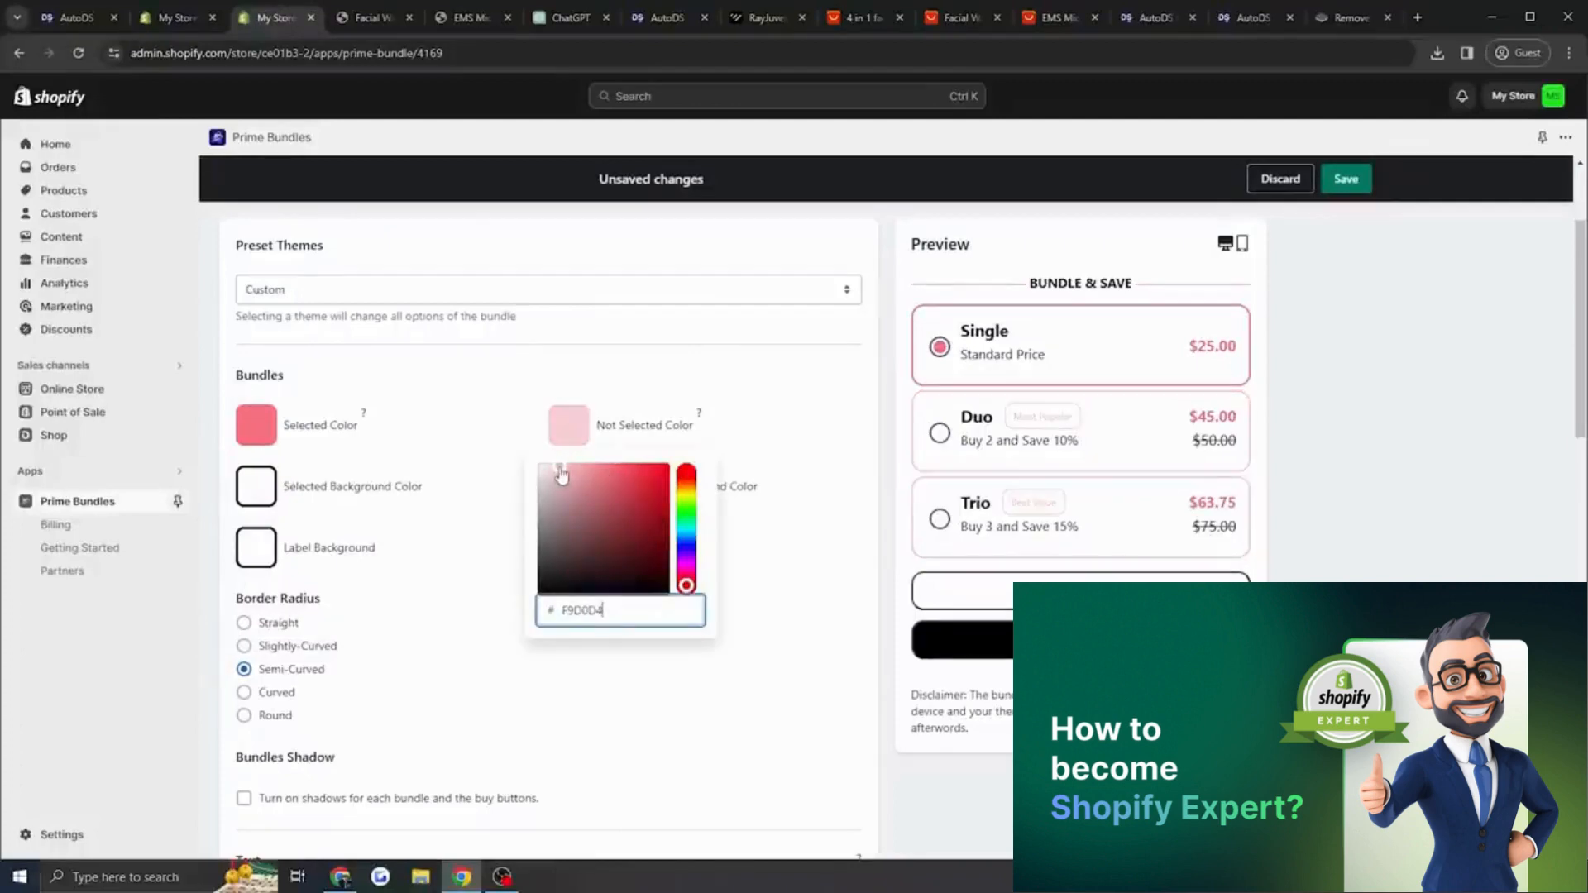
click(811, 592)
Set the Buy Now button's background to #FA6F80 and save the bundle's design.
scroll(538, 567, down, 5)
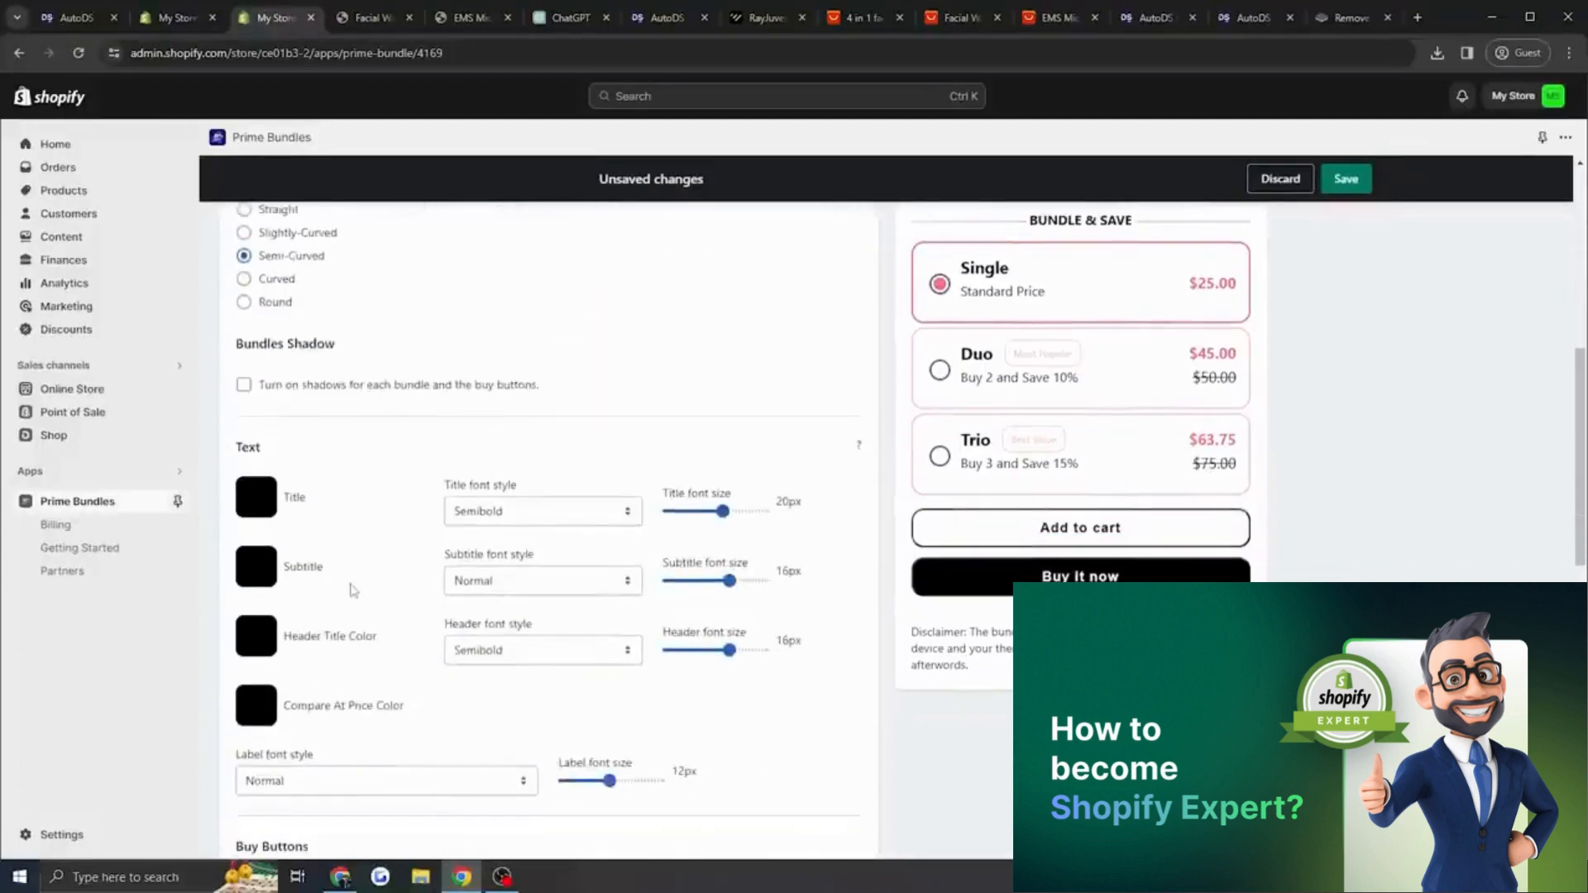
scroll(354, 590, down, 4)
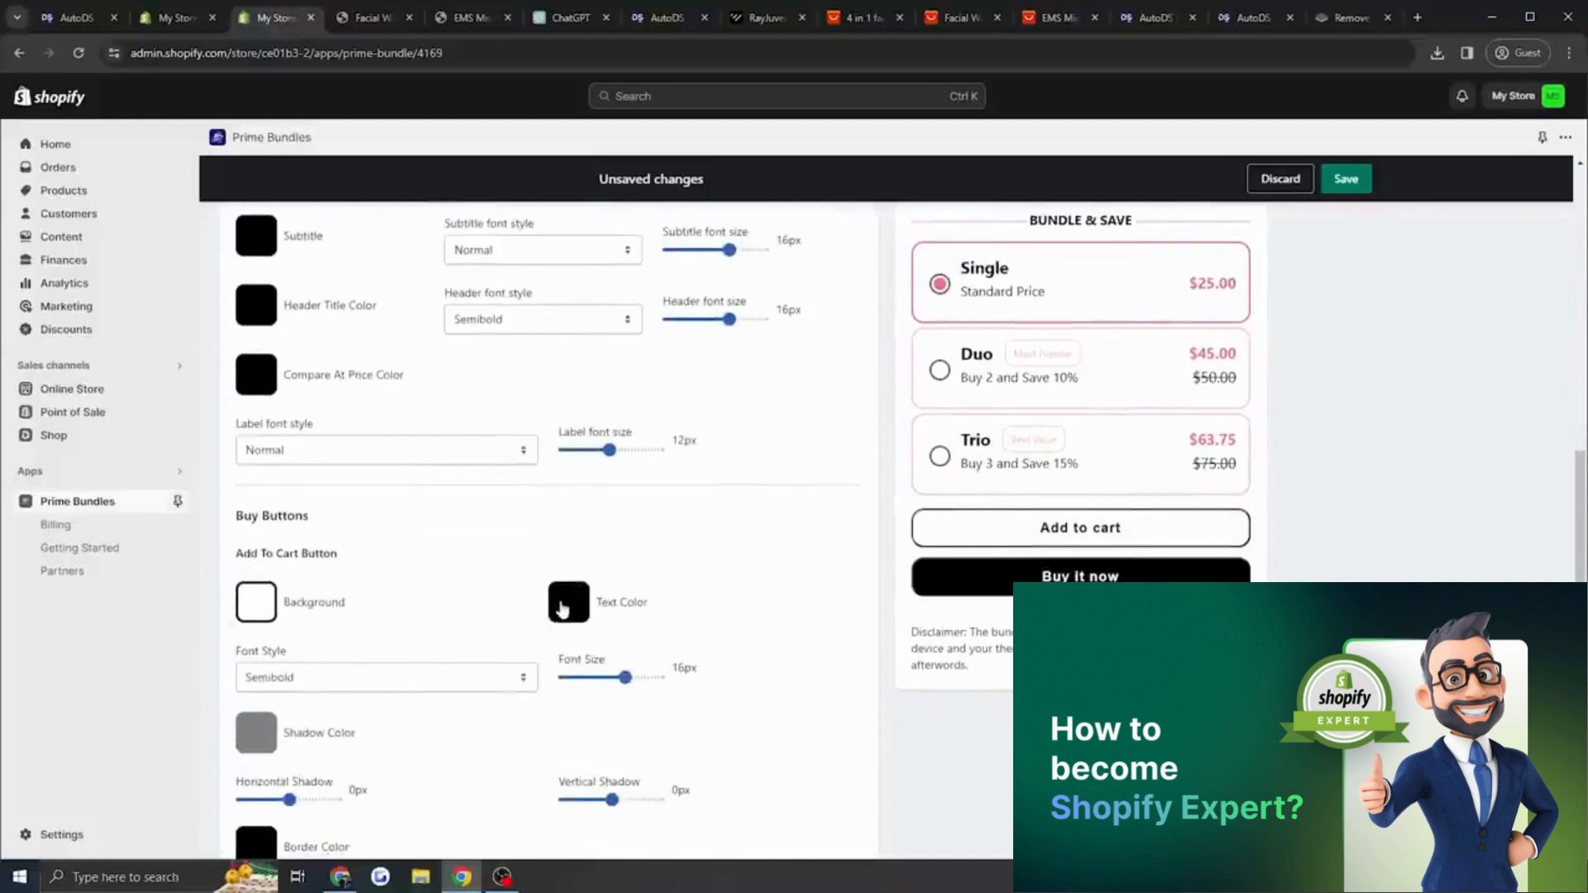
scroll(545, 604, down, 2)
scroll(365, 517, down, 2)
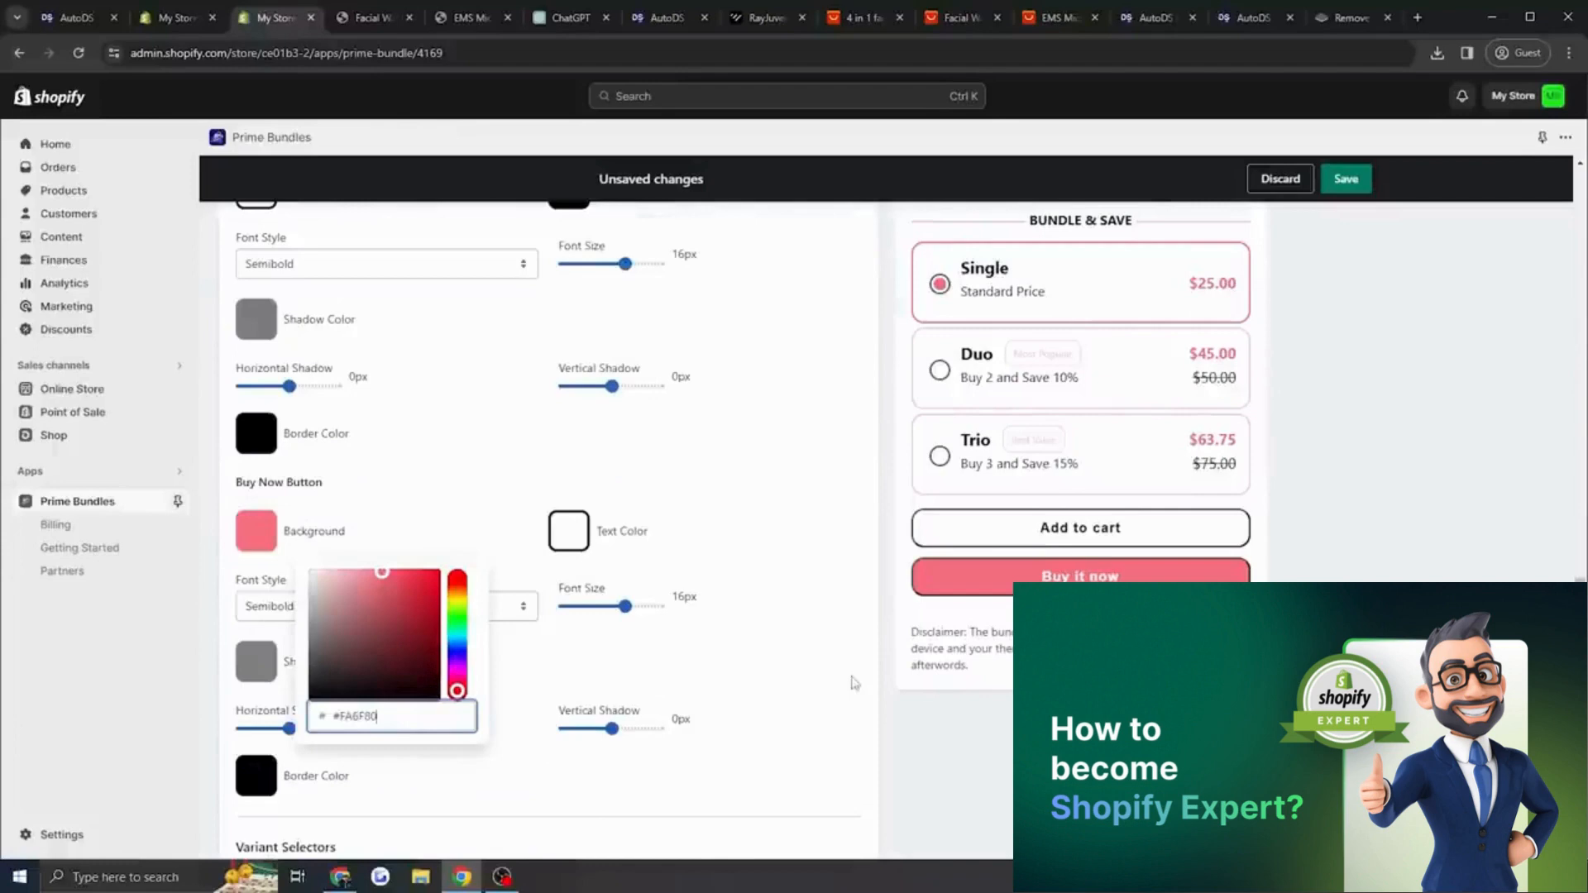
click(855, 683)
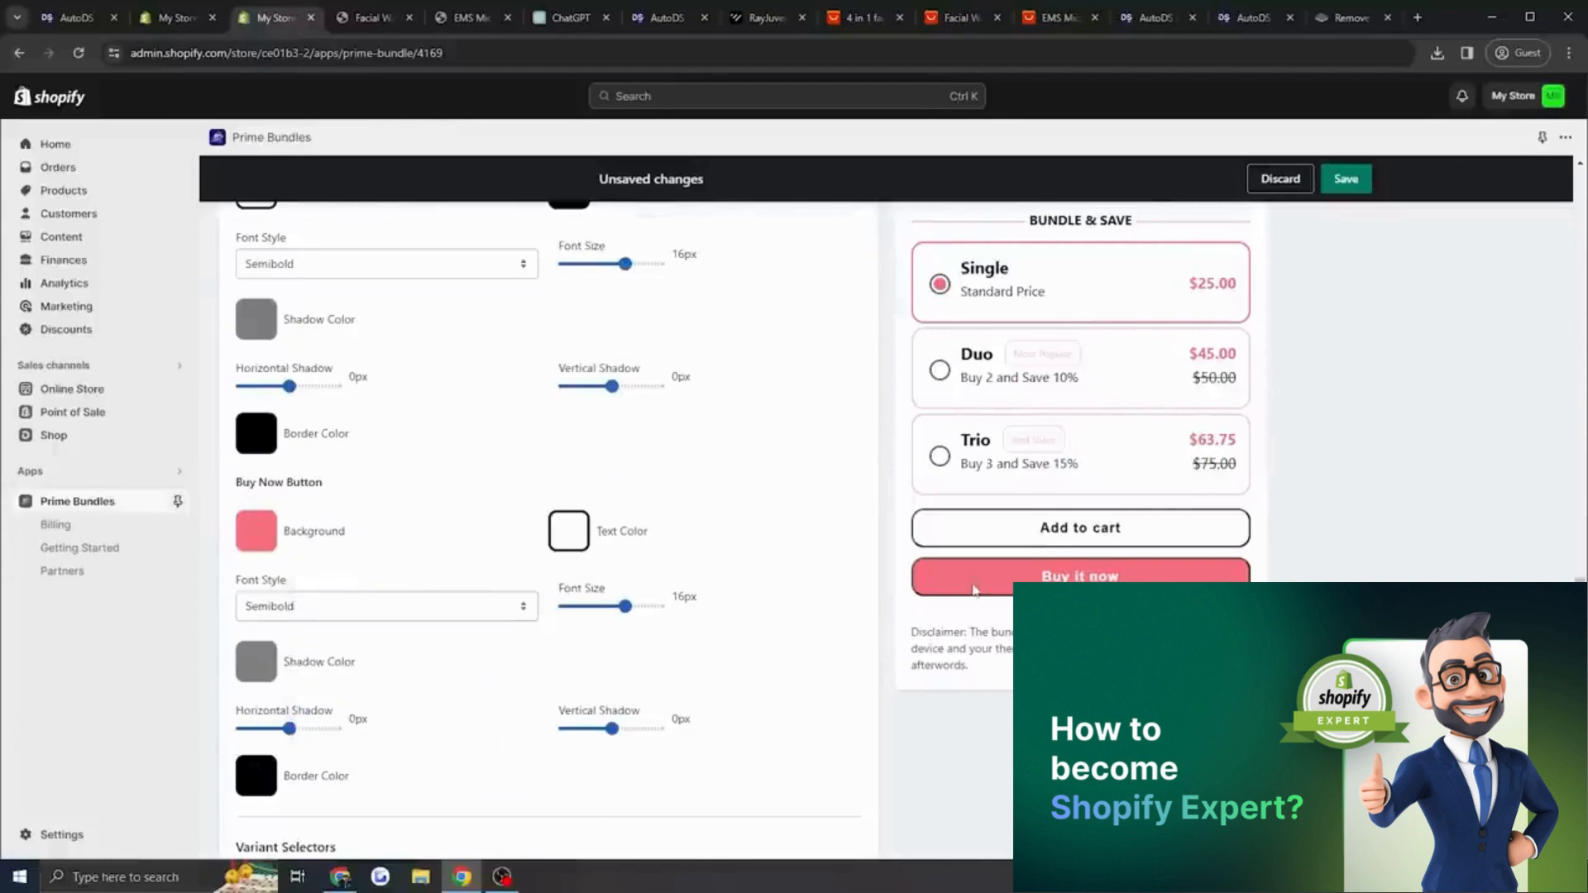
scroll(854, 683, up, 15)
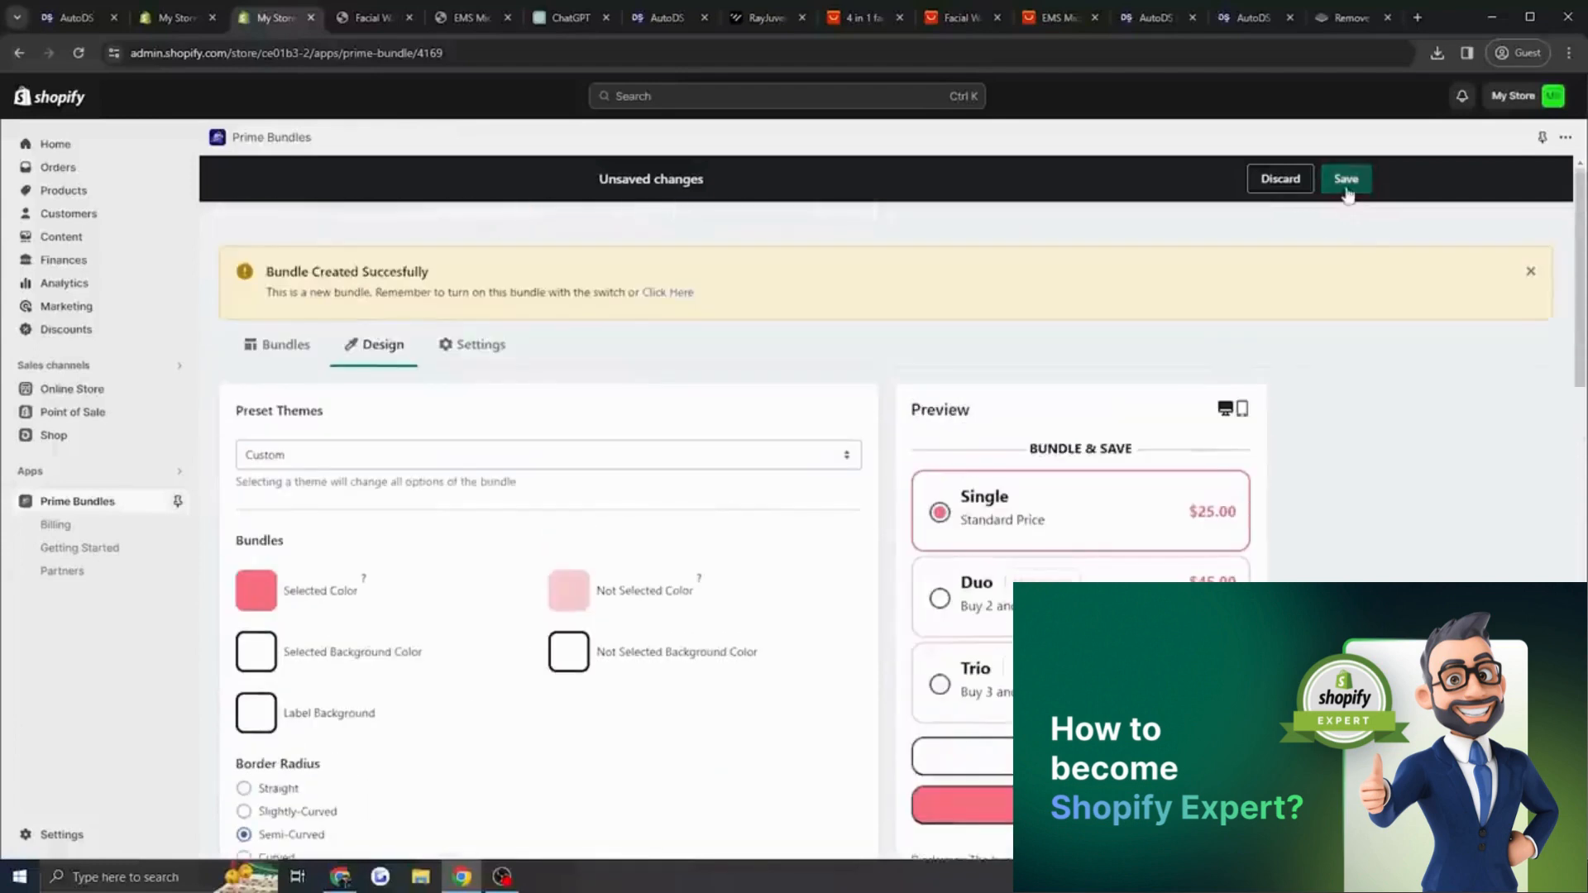
click(1346, 179)
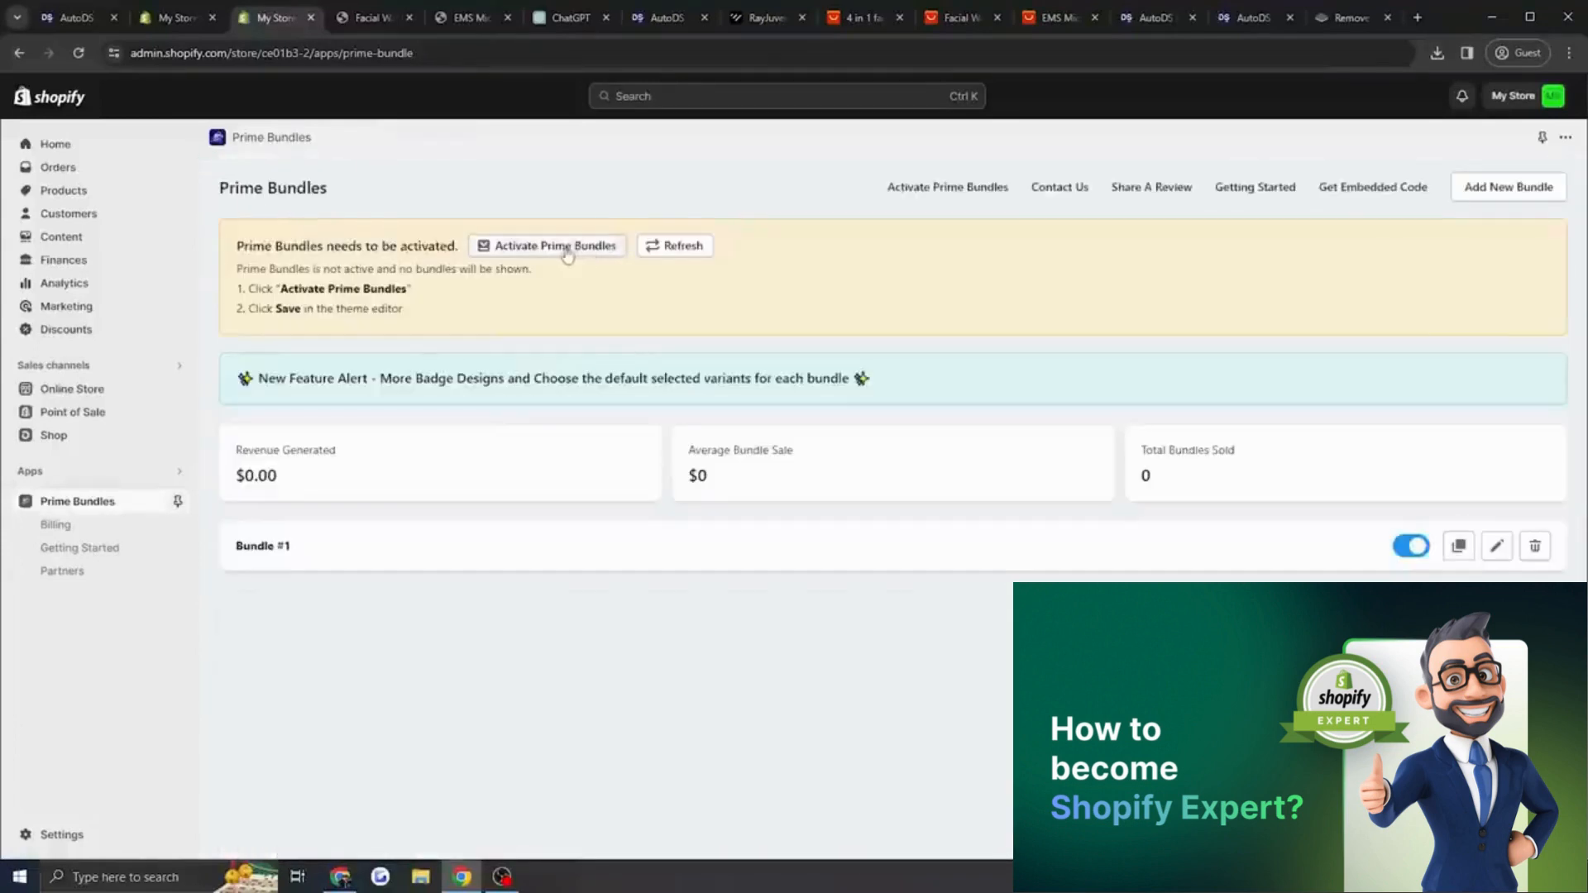
Activate the Prime Bundles app embed in the theme, save the theme, and return to the product template's sections.
click(566, 249)
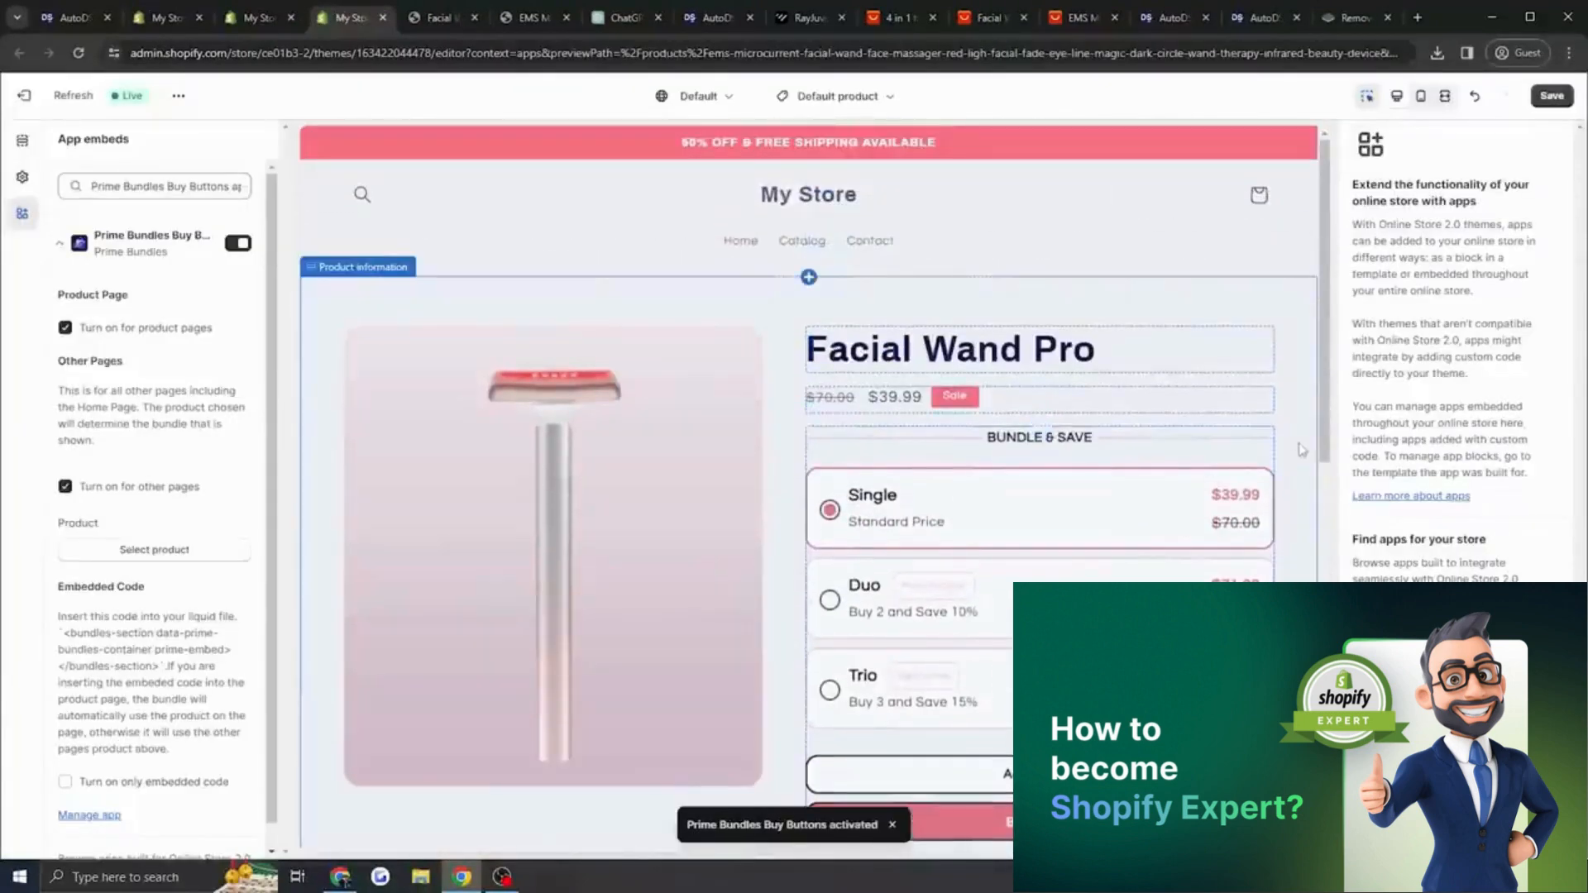
scroll(1301, 450, down, 1)
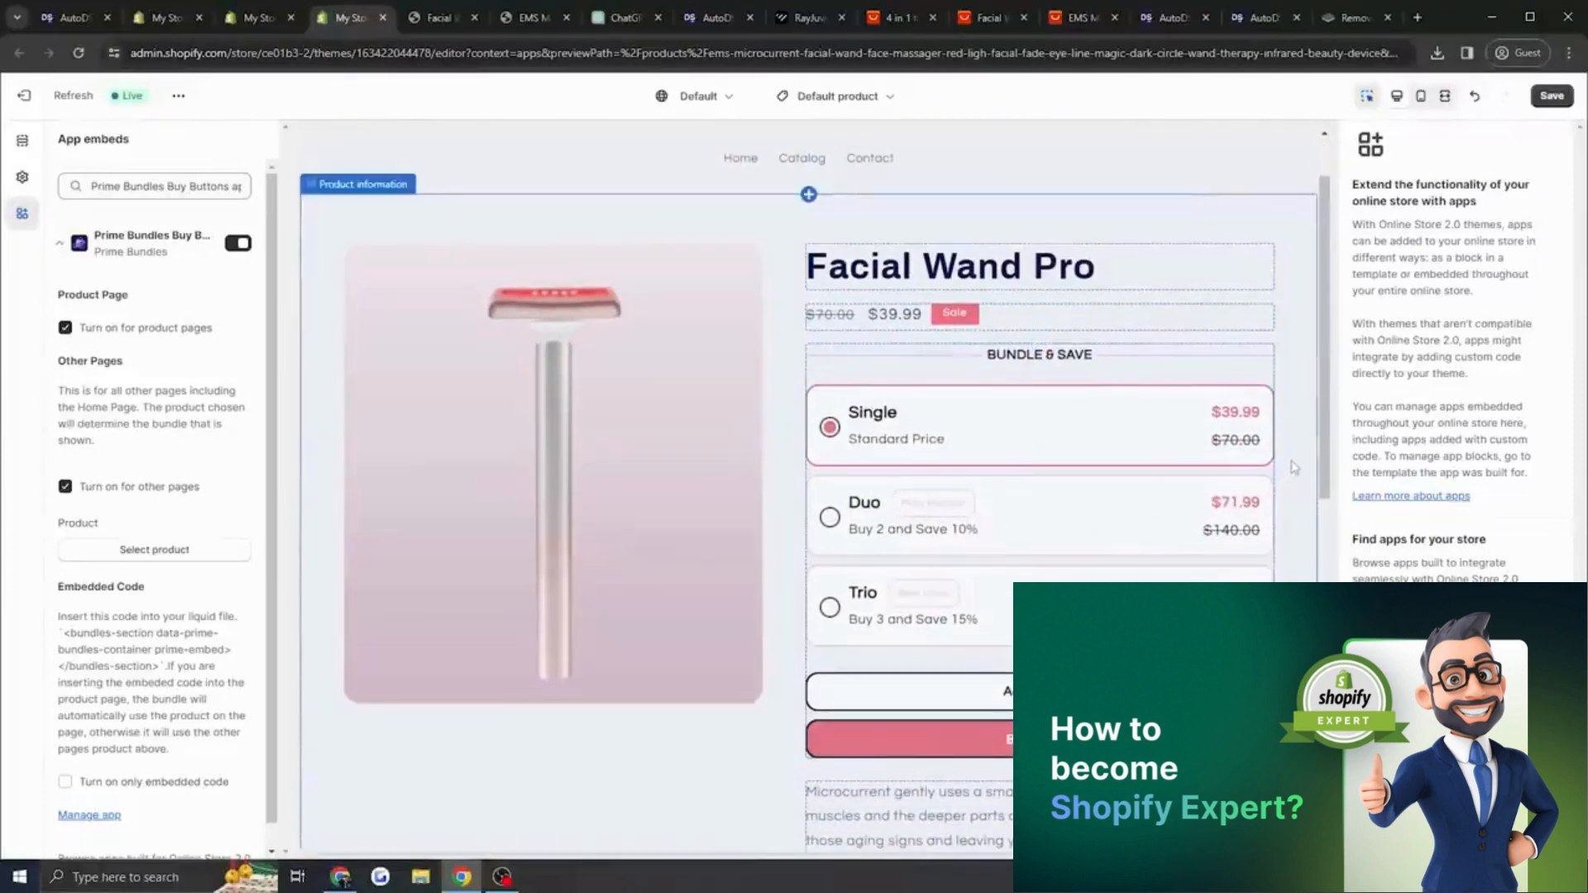
key(ctrl+s)
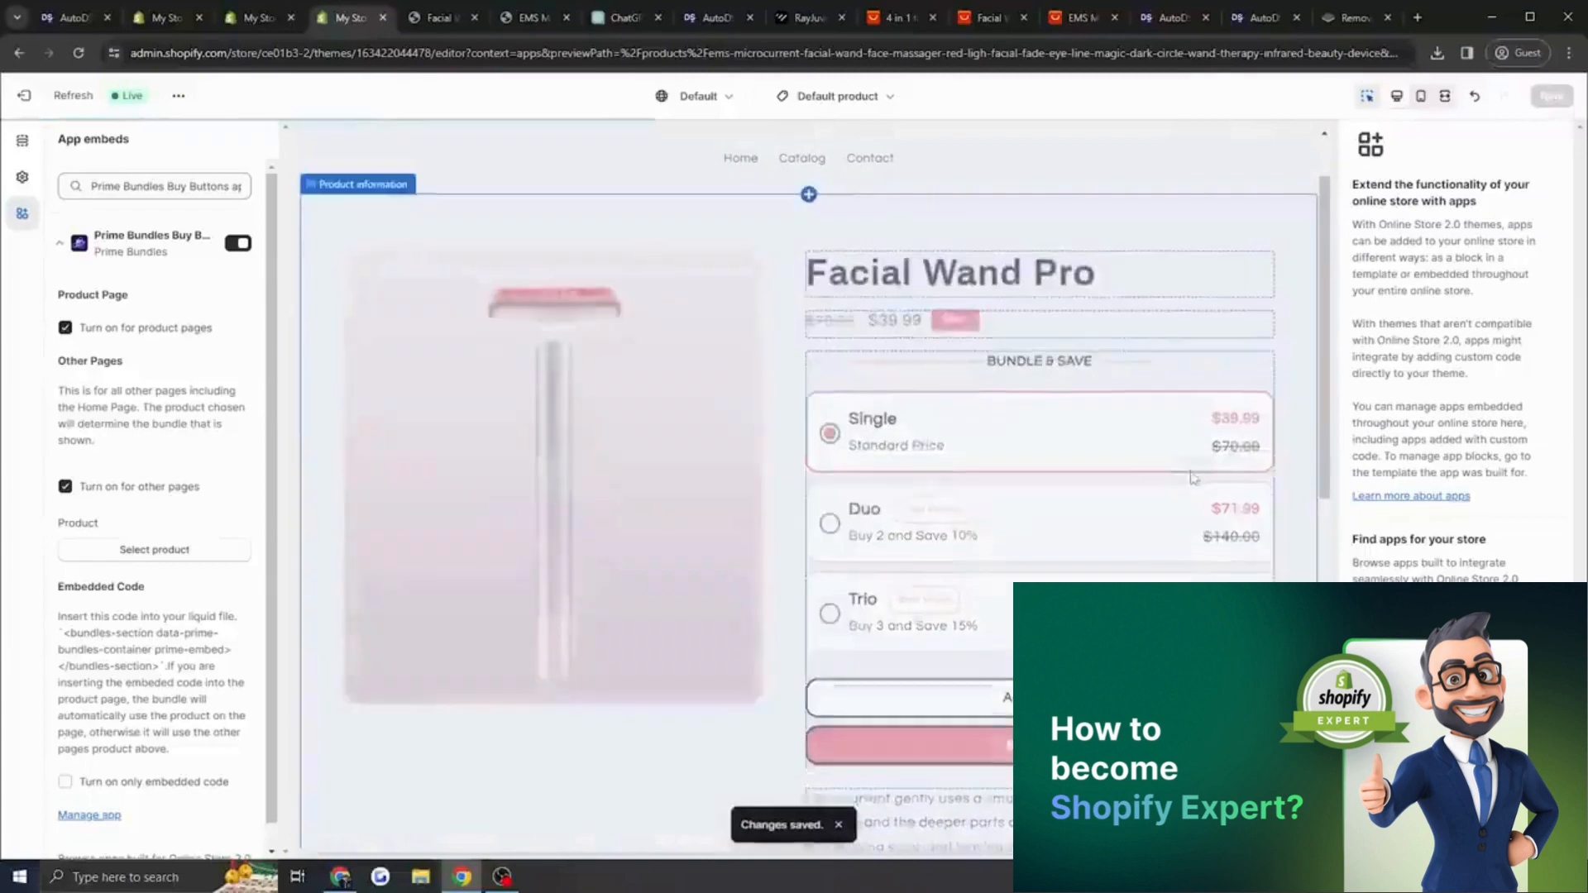
scroll(1191, 477, down, 8)
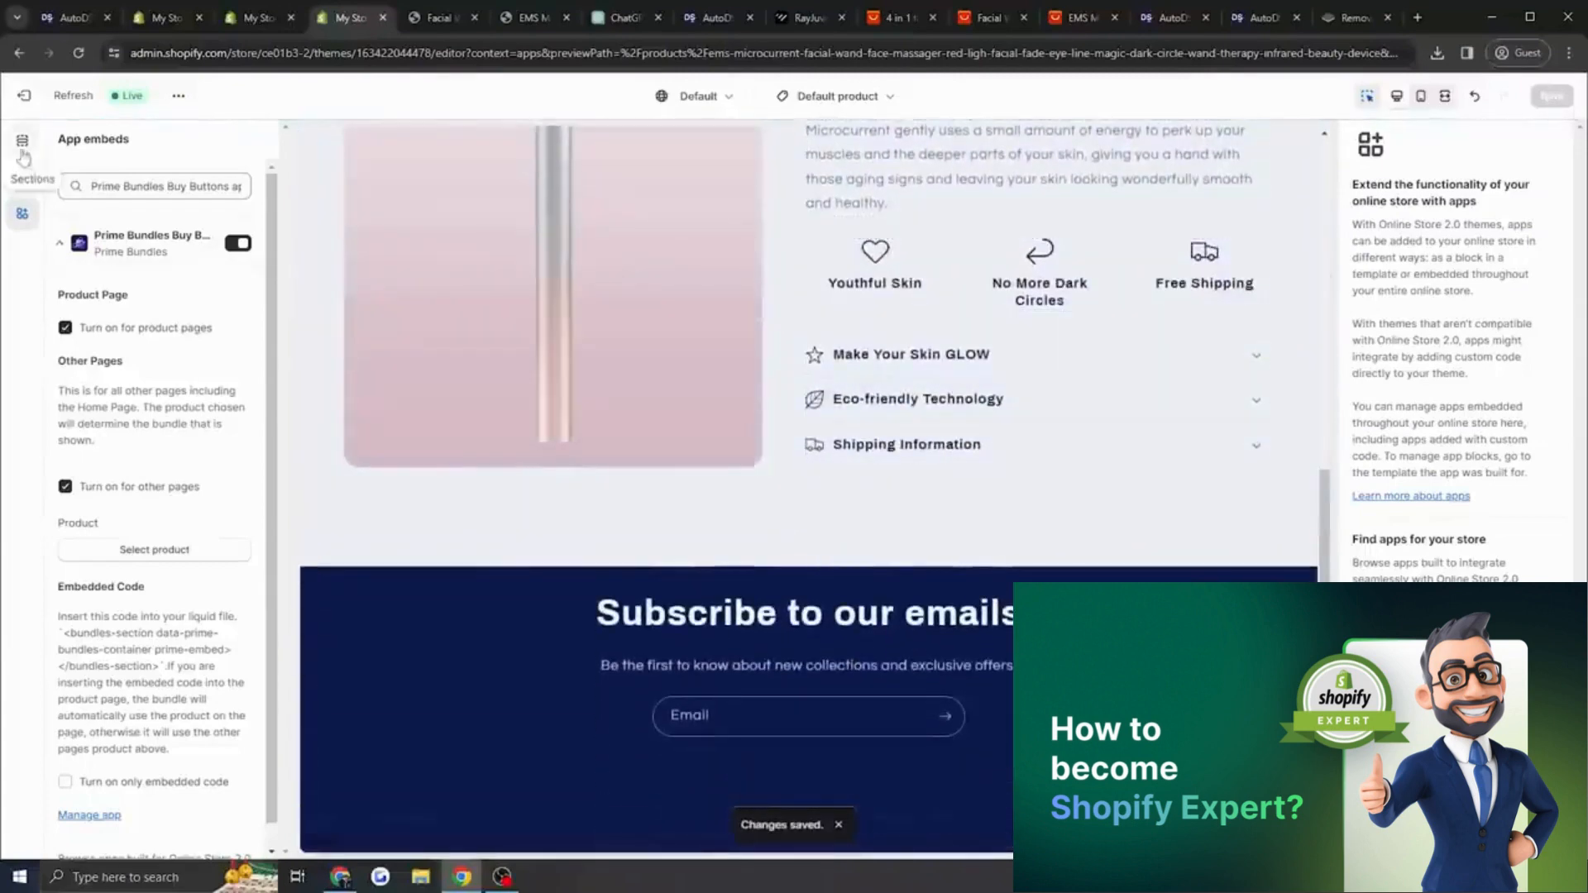
click(23, 156)
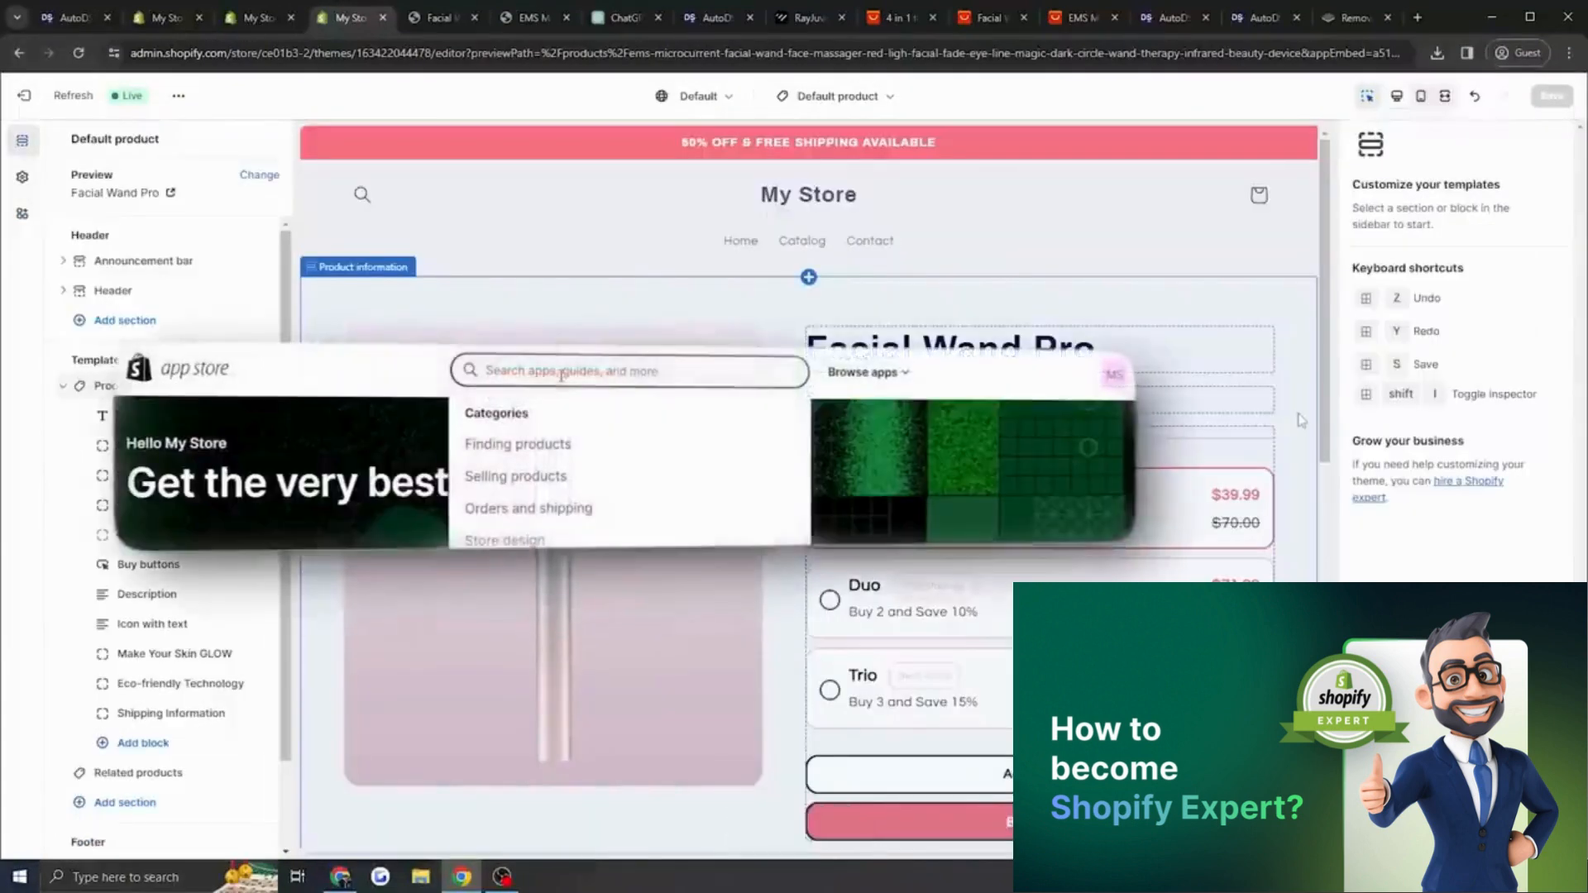
text(prime bundles)
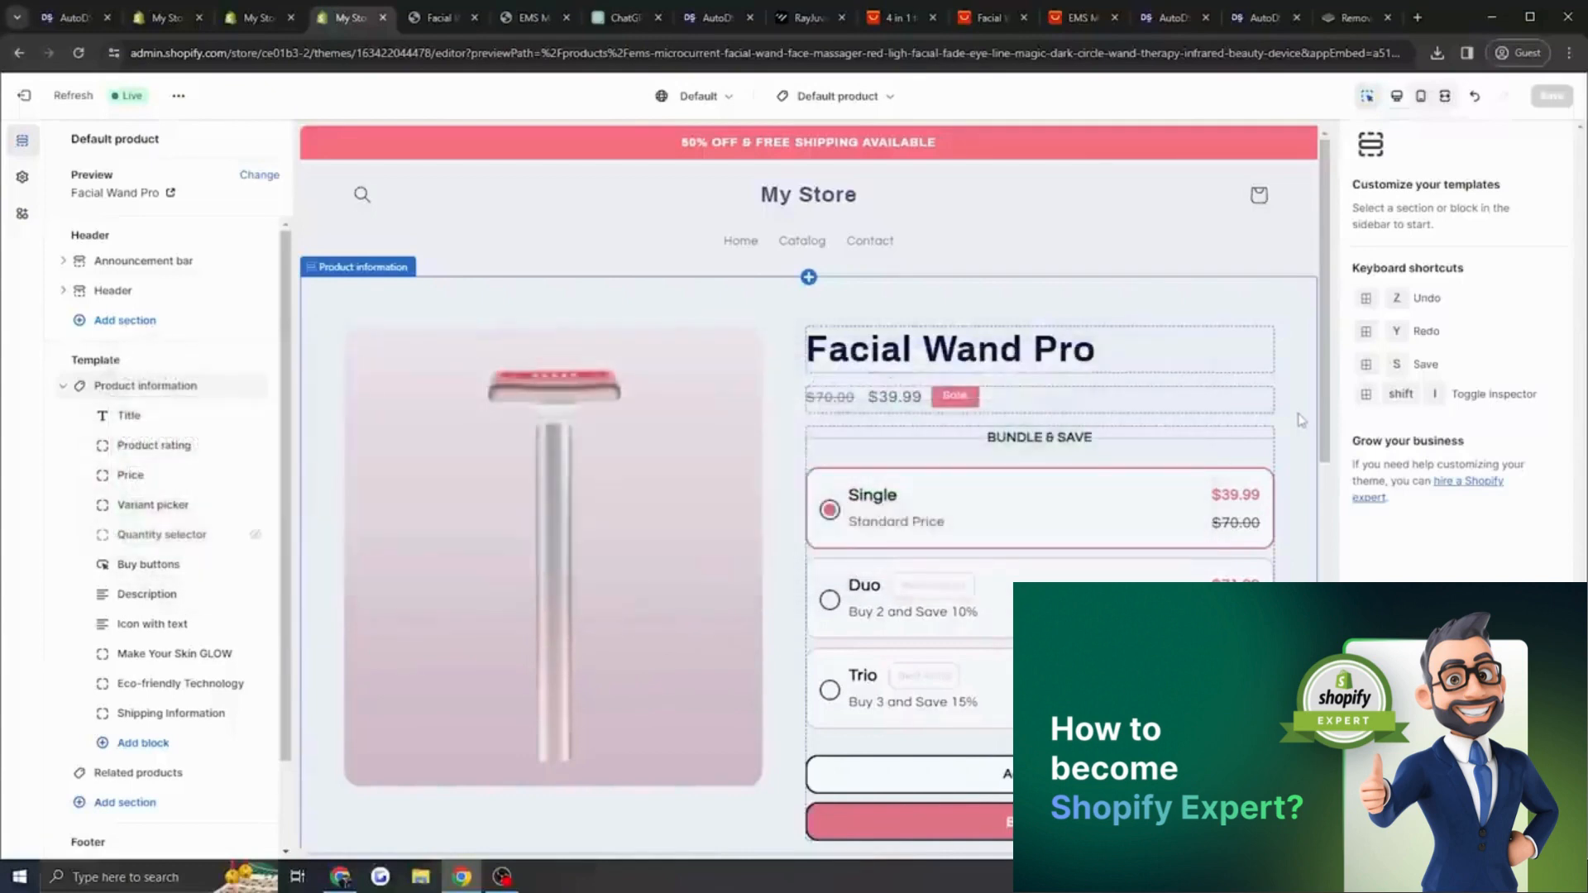
Add a Rich text section below Related products in the product template.
scroll(1274, 426, down, 3)
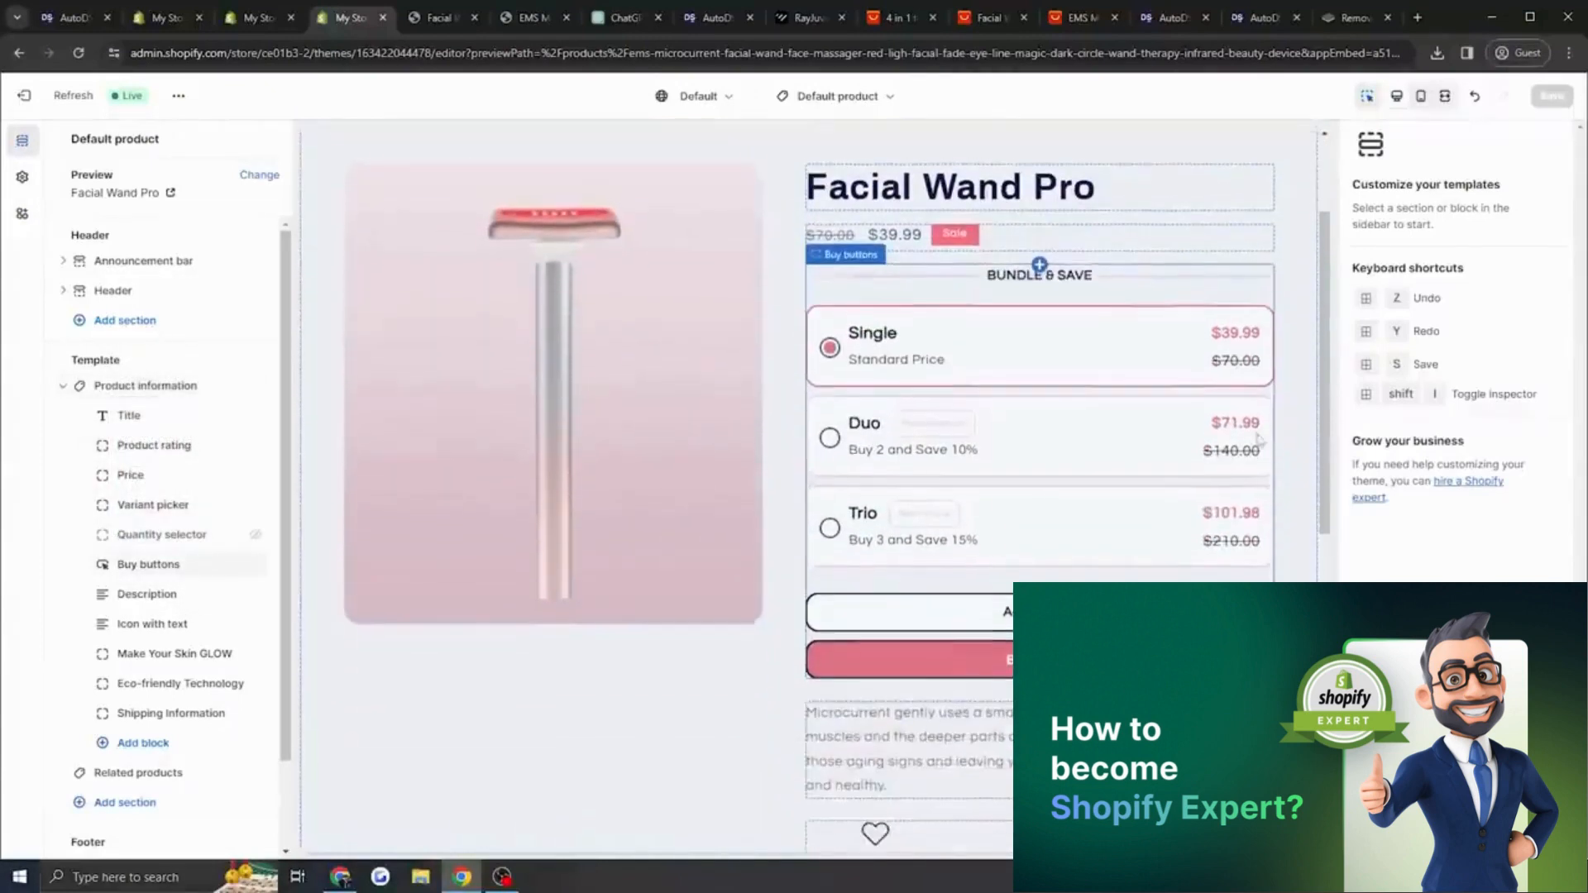
scroll(1272, 429, down, 5)
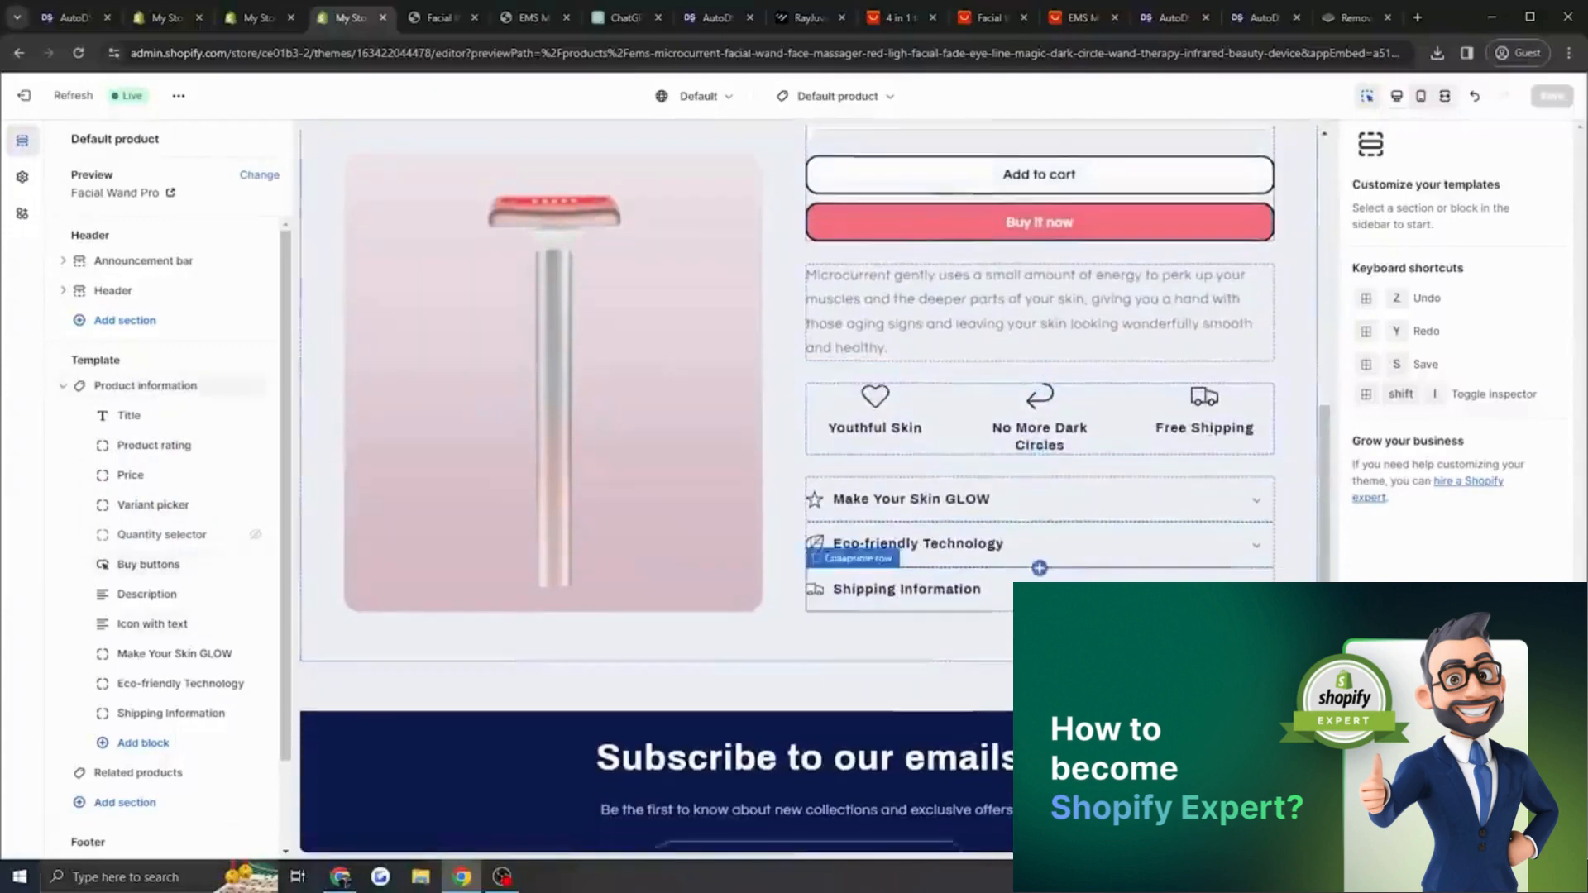
scroll(80, 713, down, 1)
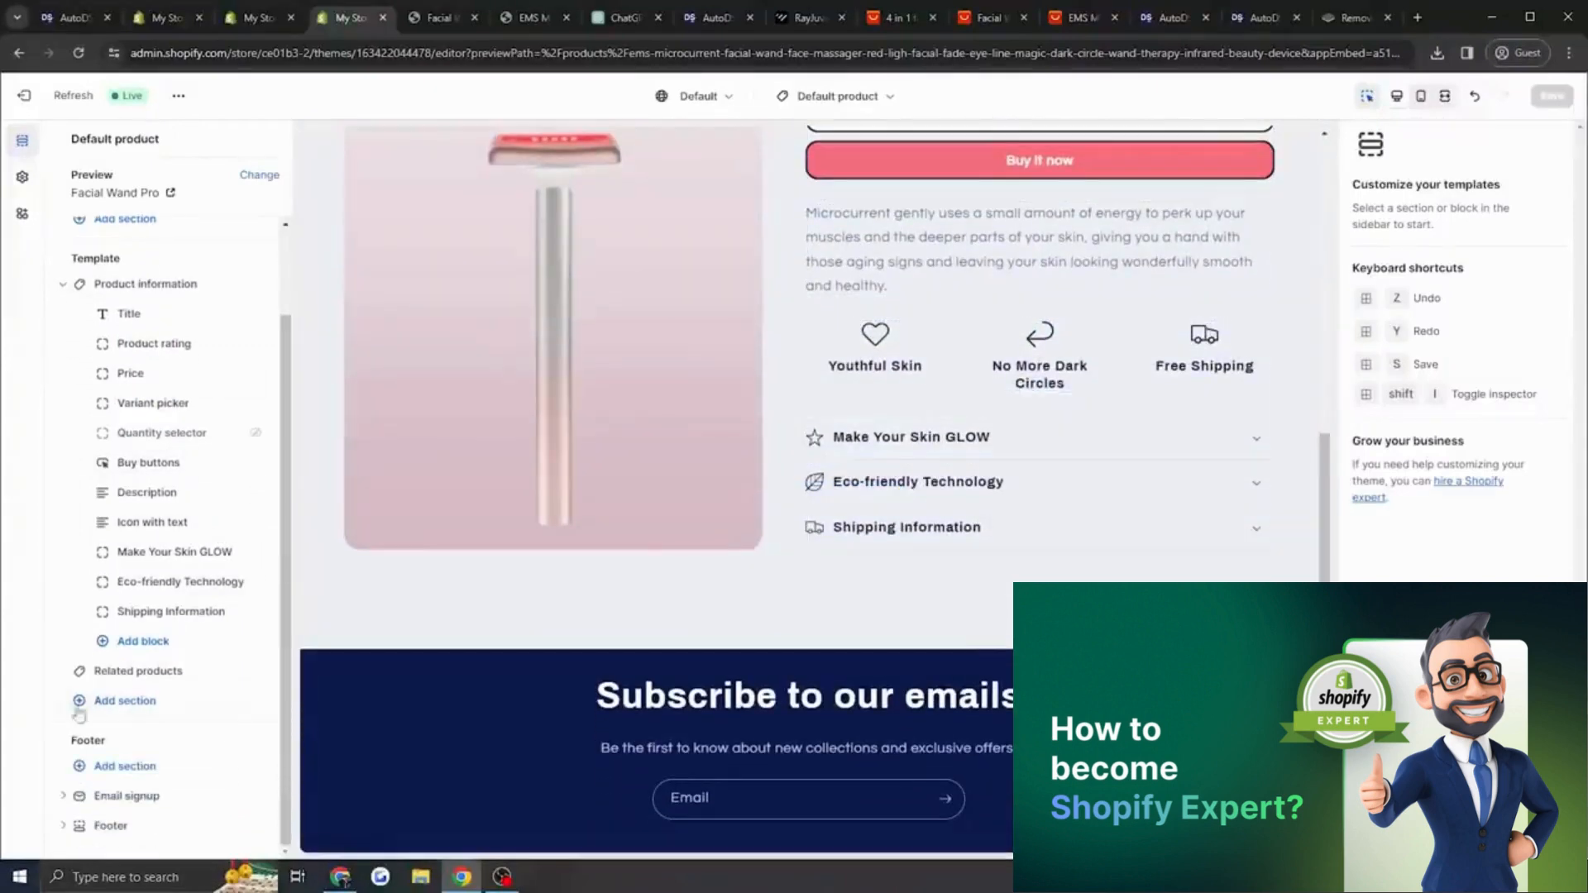
click(126, 703)
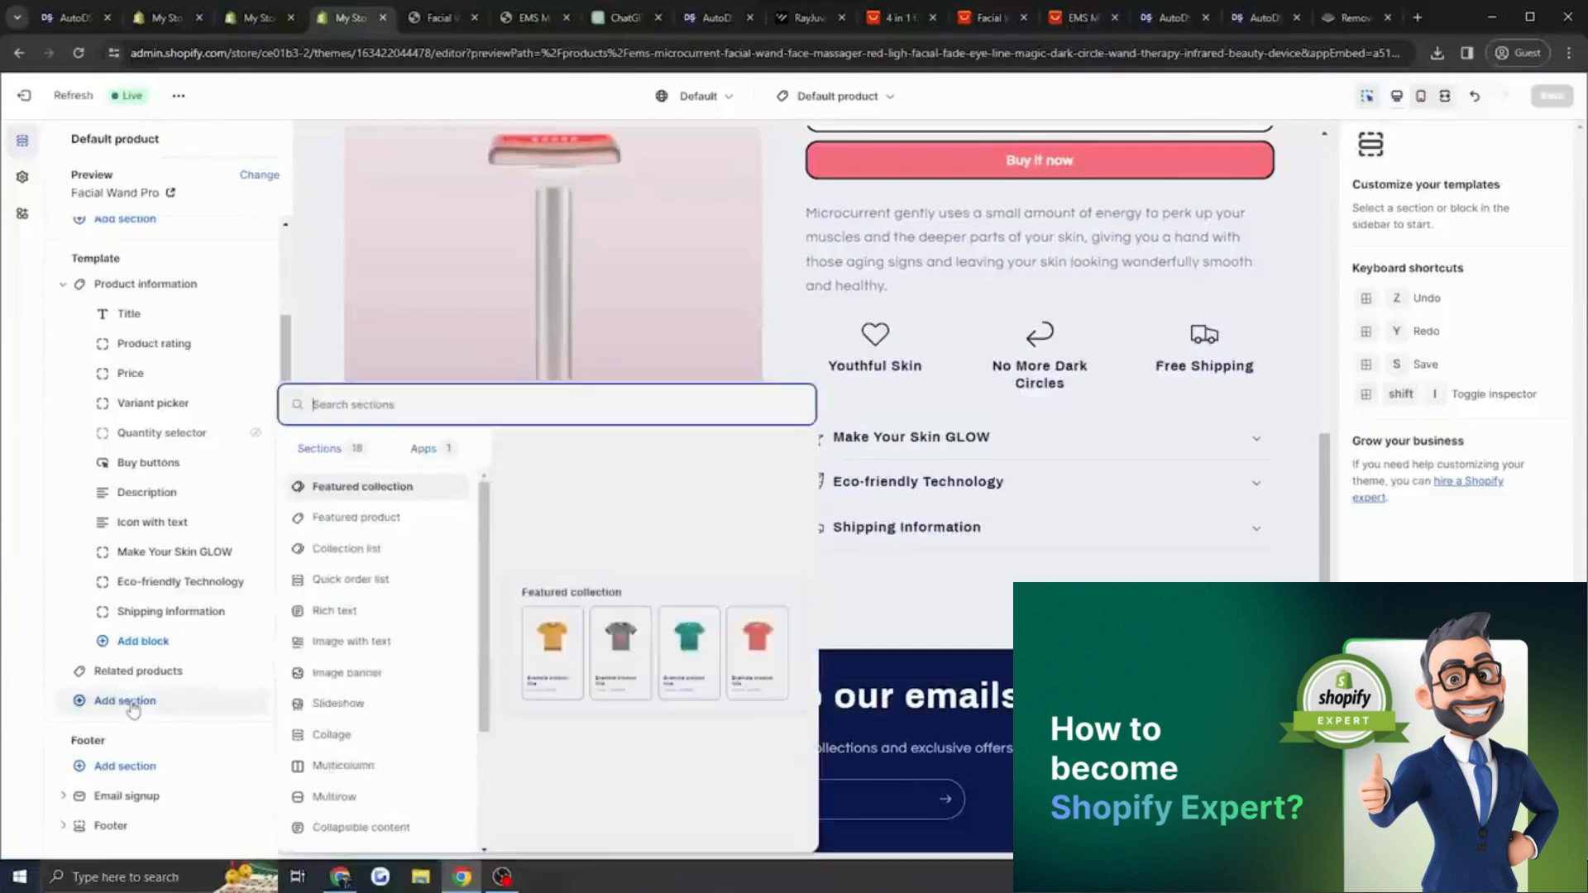
click(341, 610)
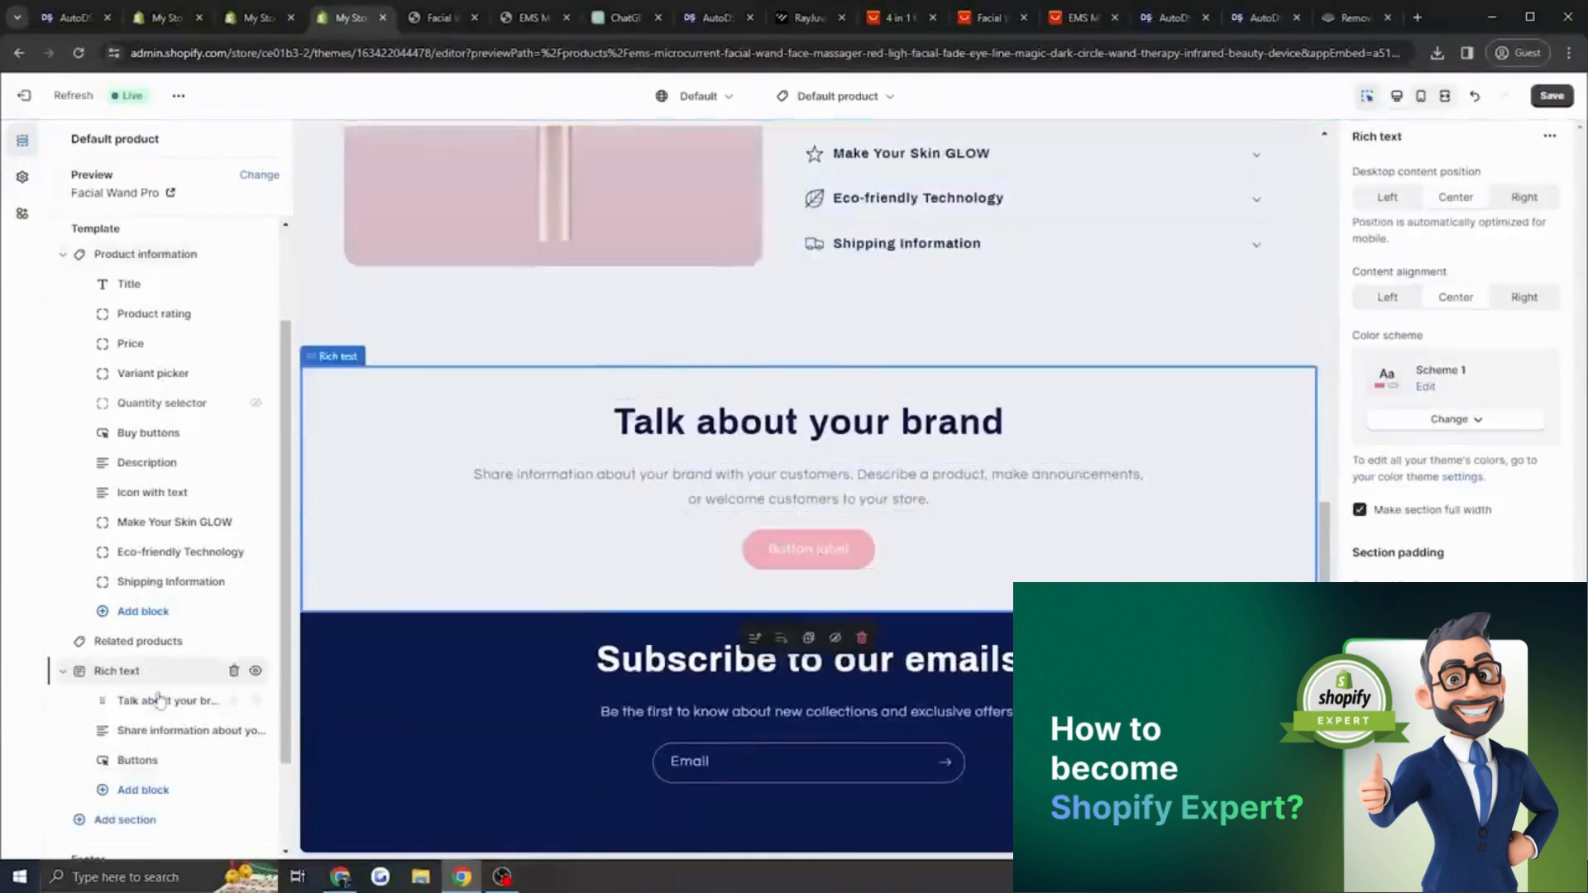
Change the Rich text section's heading to "Say hello to healthy skin.".
click(207, 759)
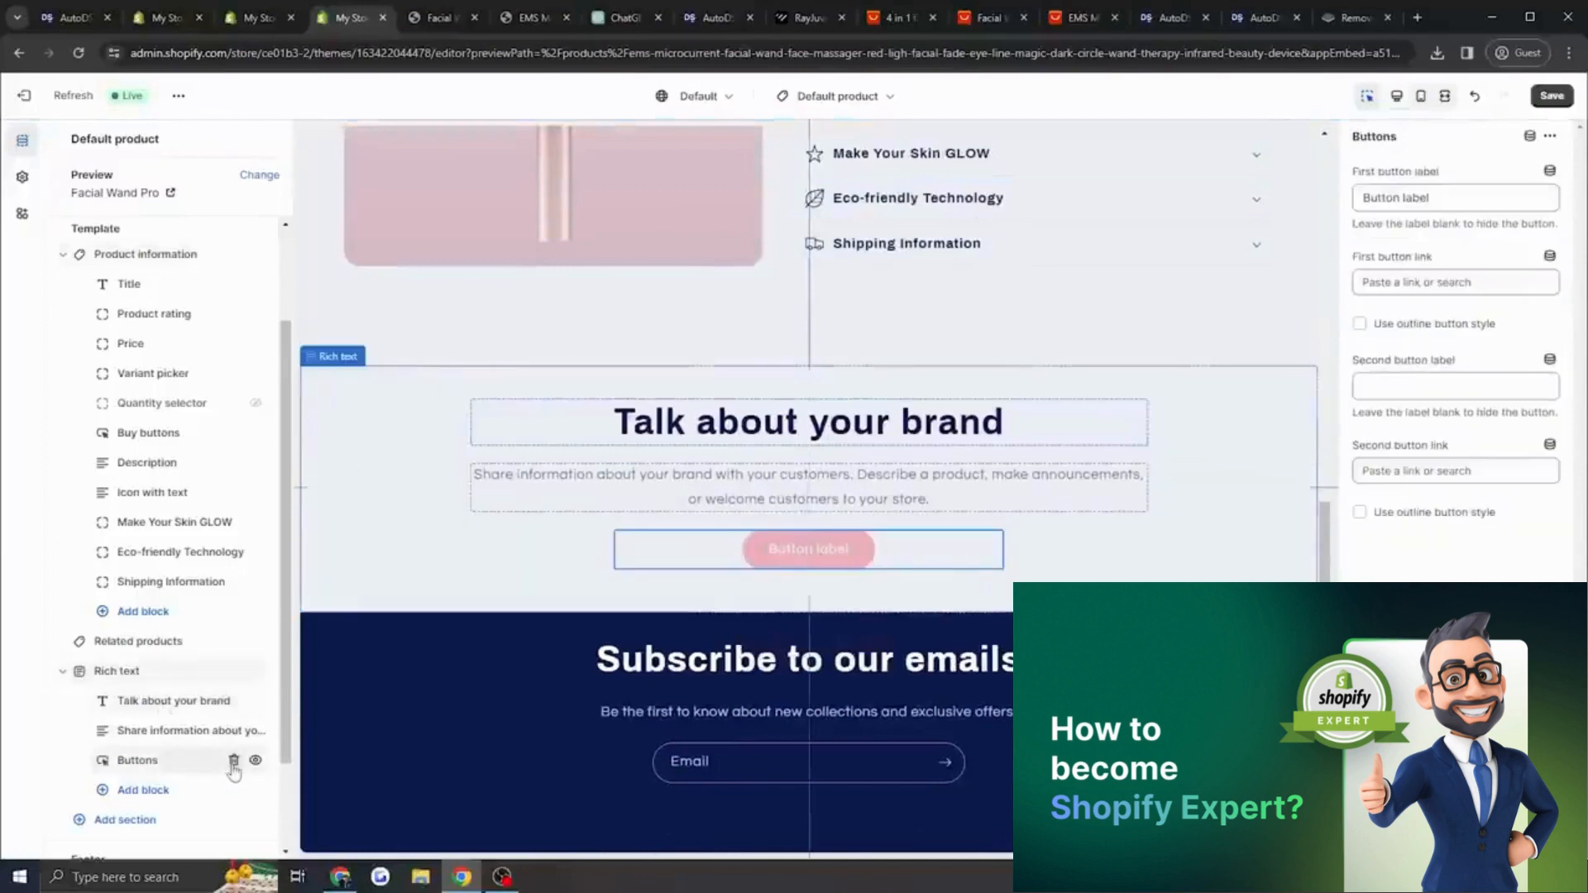
click(217, 701)
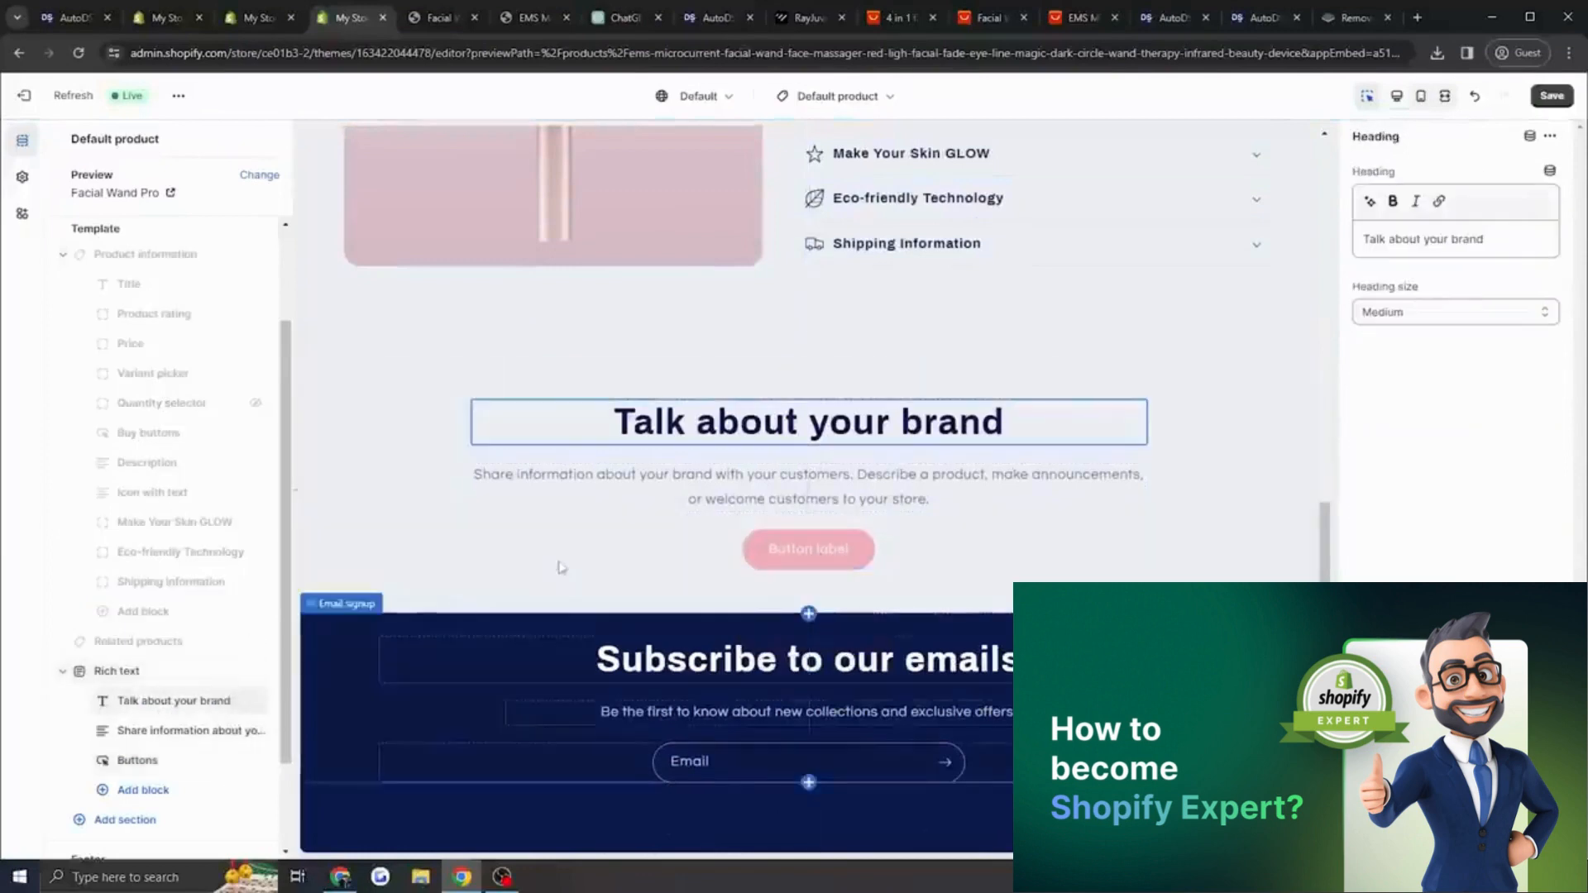
double_click(912, 424)
text(Say )
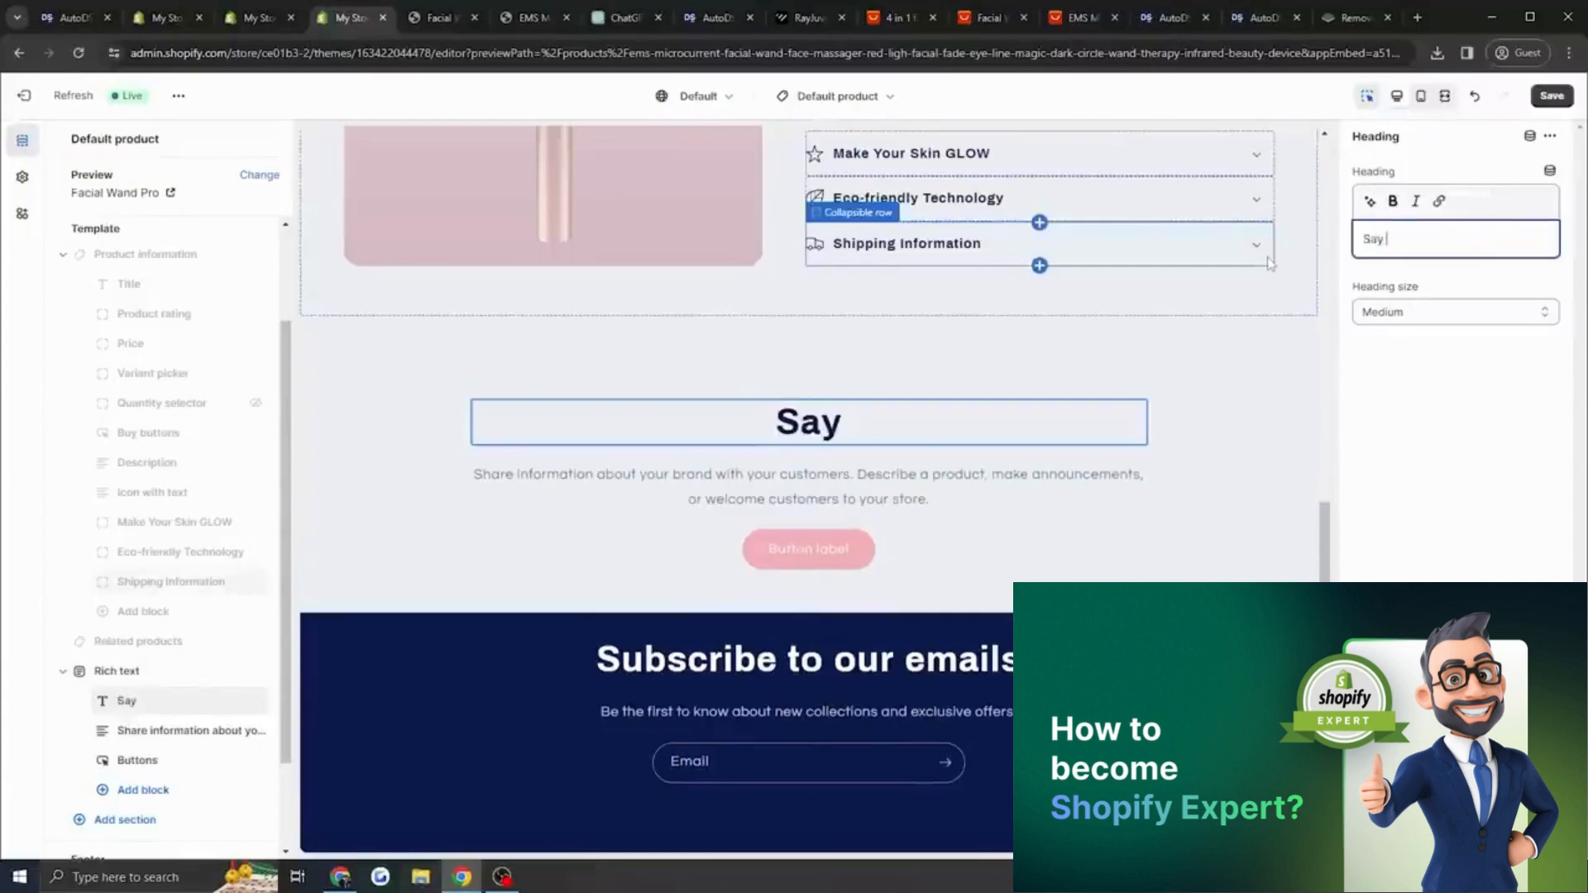
text(hello to healthy skin.)
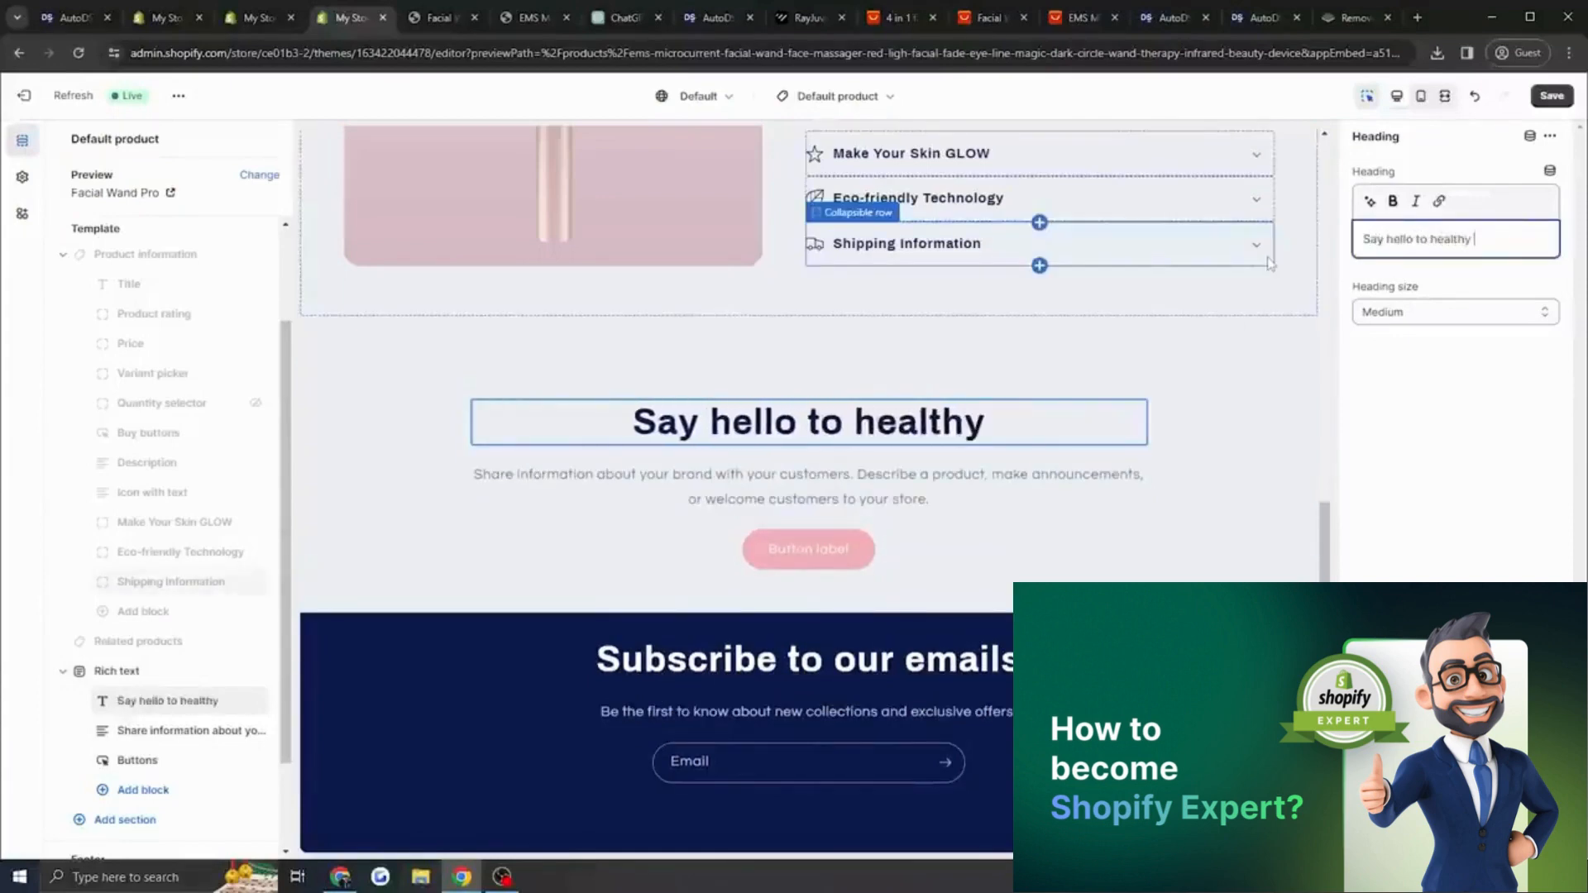
Replace the Rich text section's description with "because you'll be seeing it soon!" and save the theme.
click(896, 497)
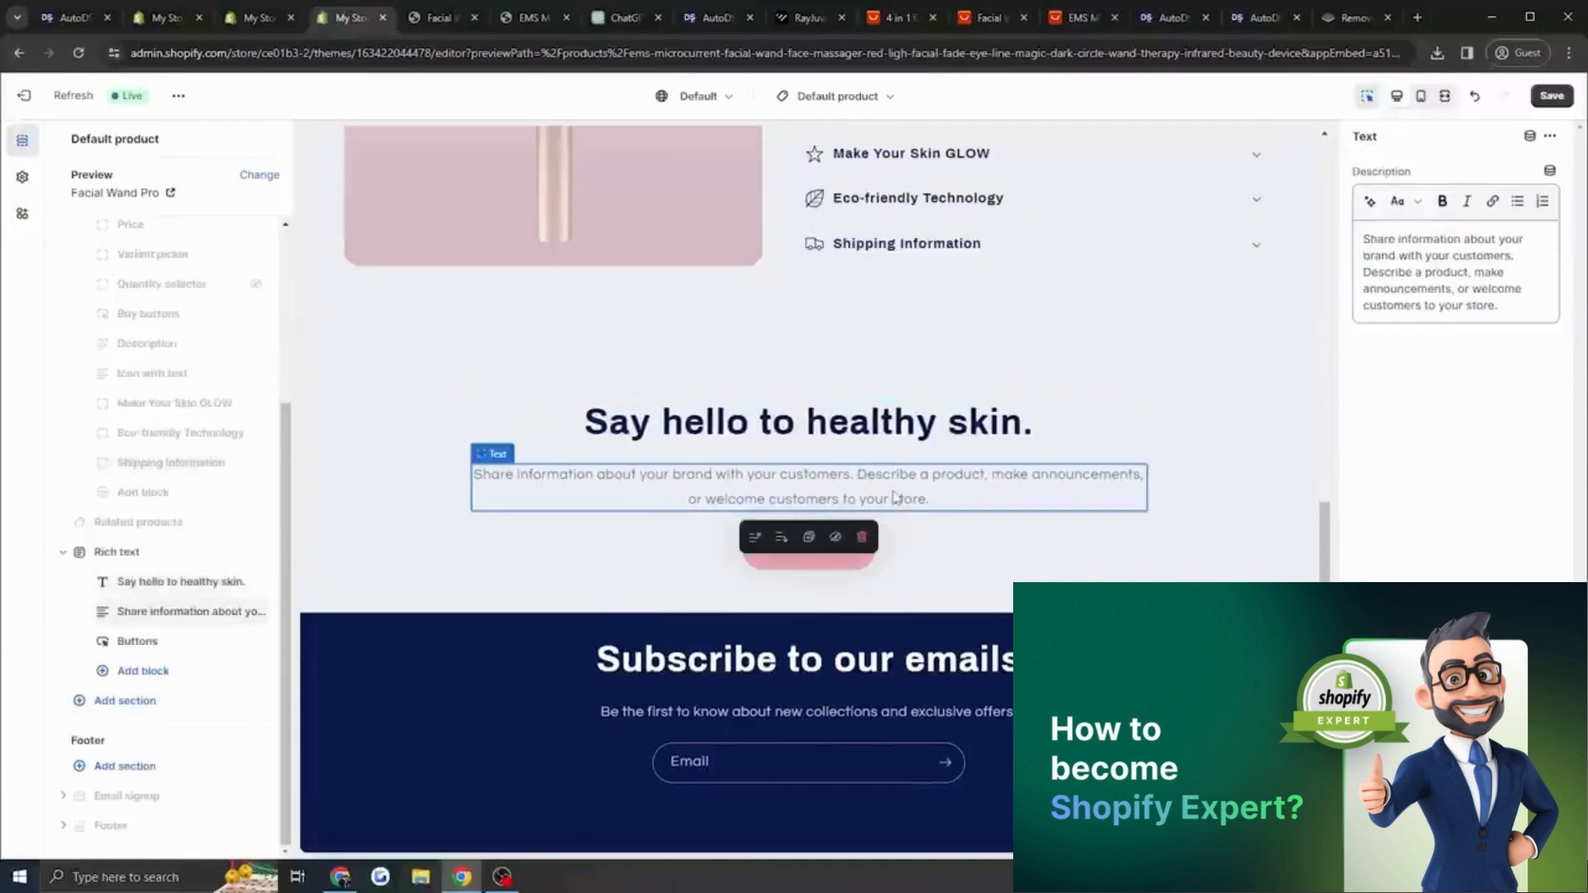
key(ctrl+a)
key(BackSpace)
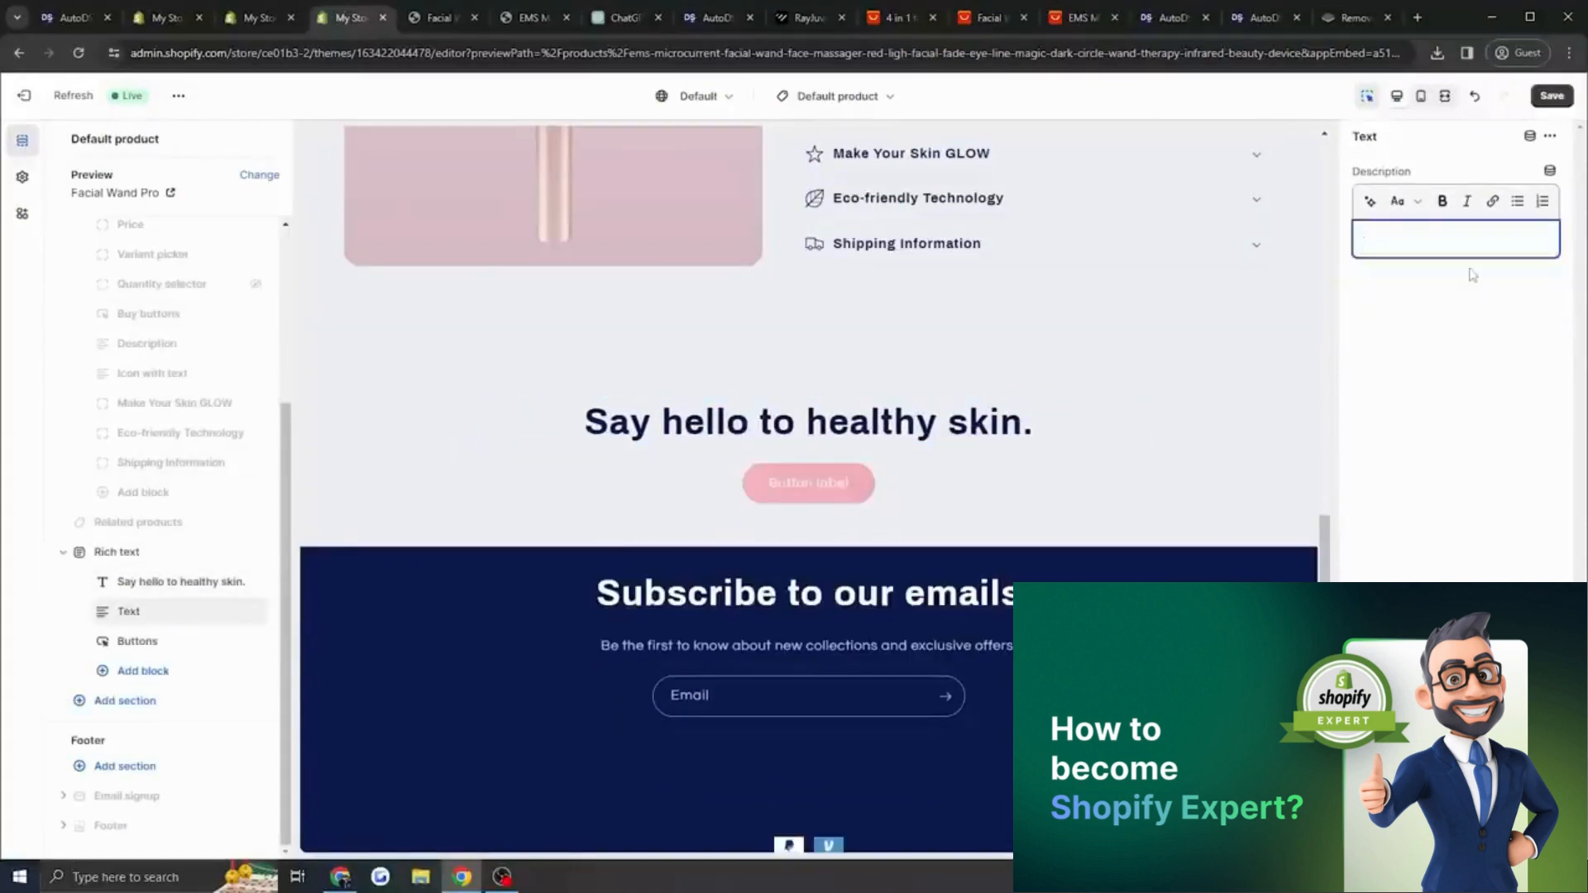
text(because you'll be seeing it soon!)
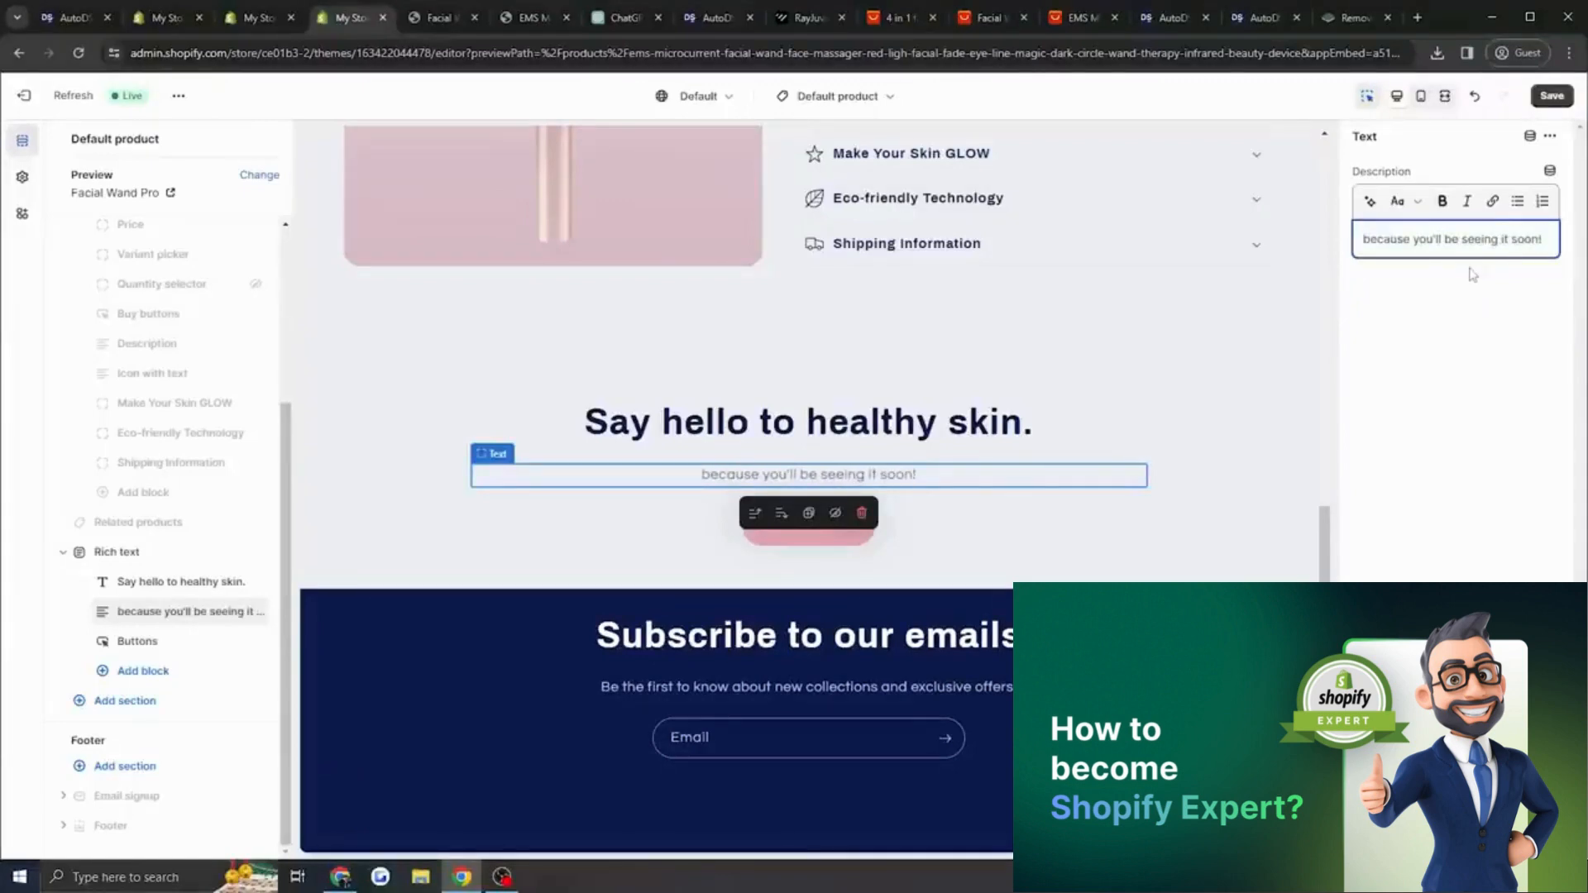
click(1556, 97)
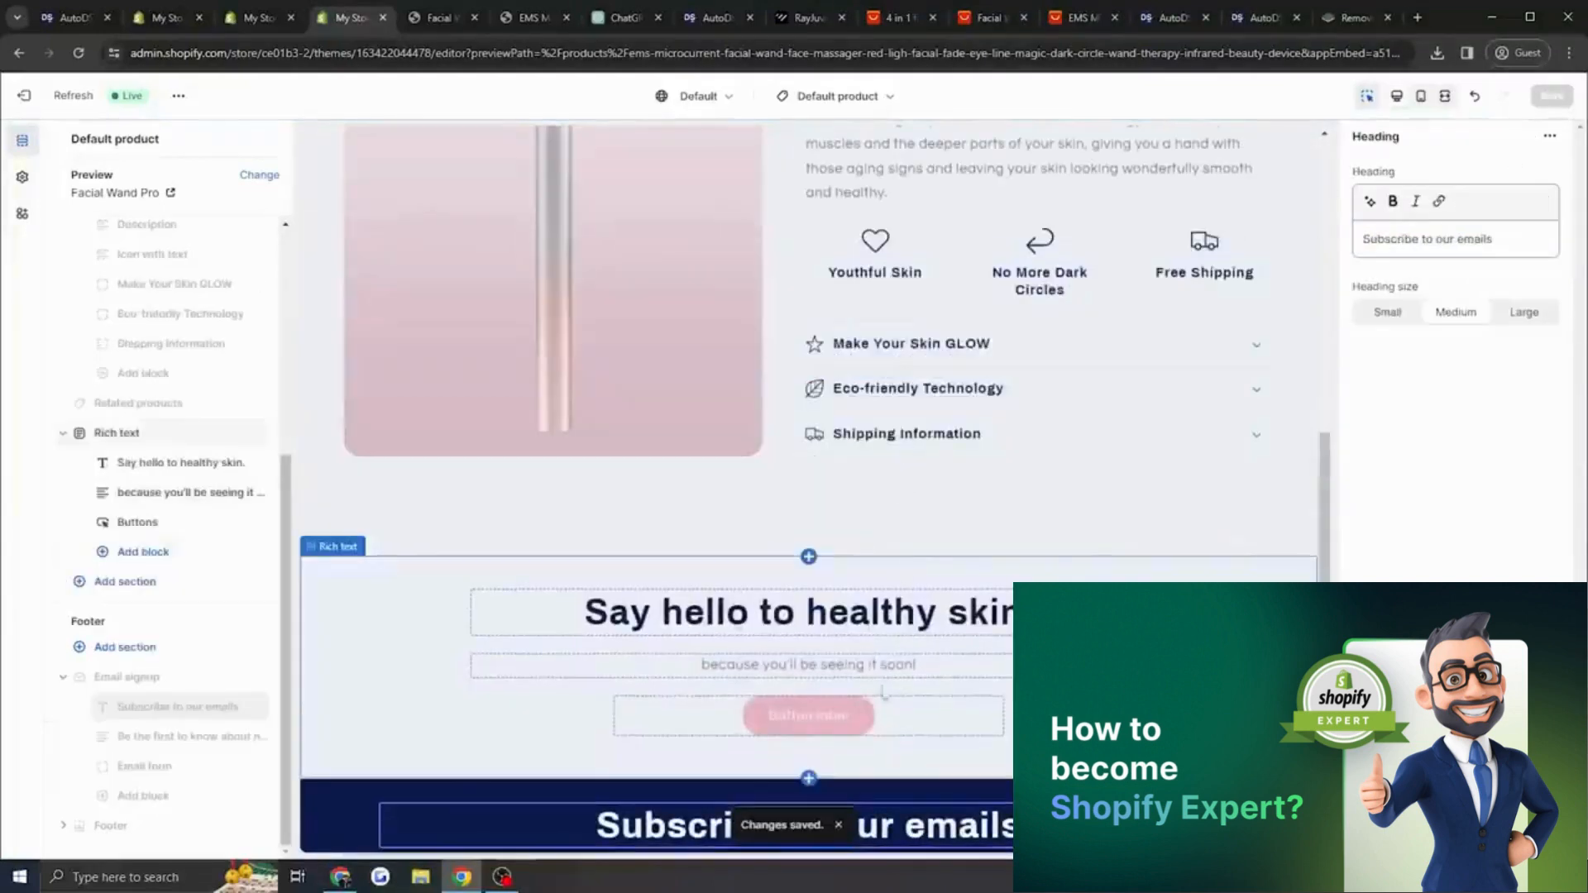
Remove the Buttons block from the Rich text section, apply color Scheme 2 to the section and save.
click(191, 522)
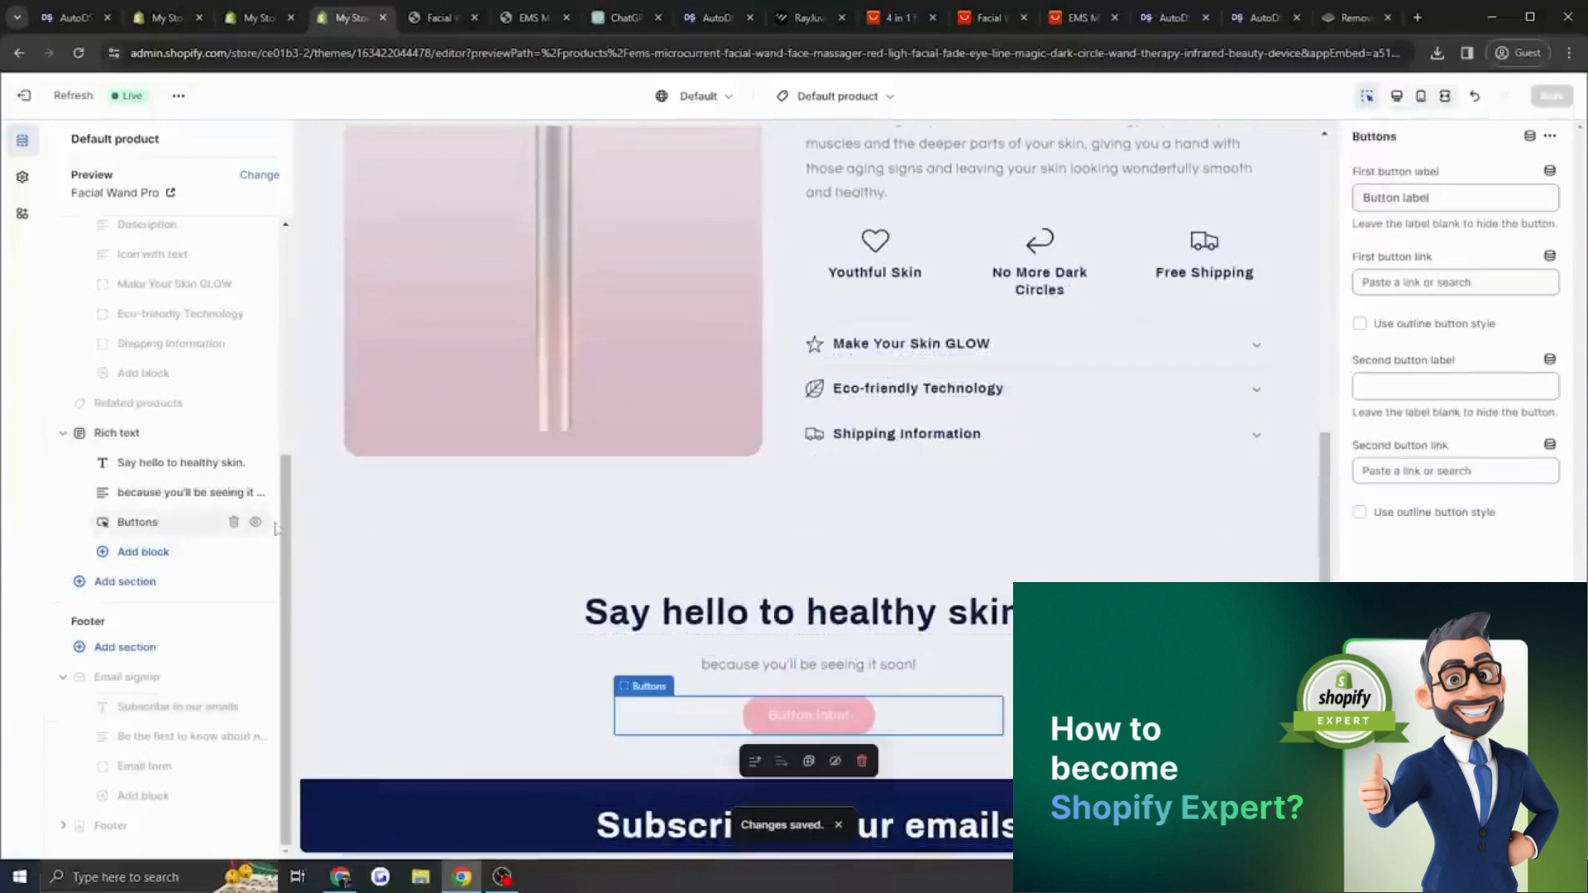
click(234, 522)
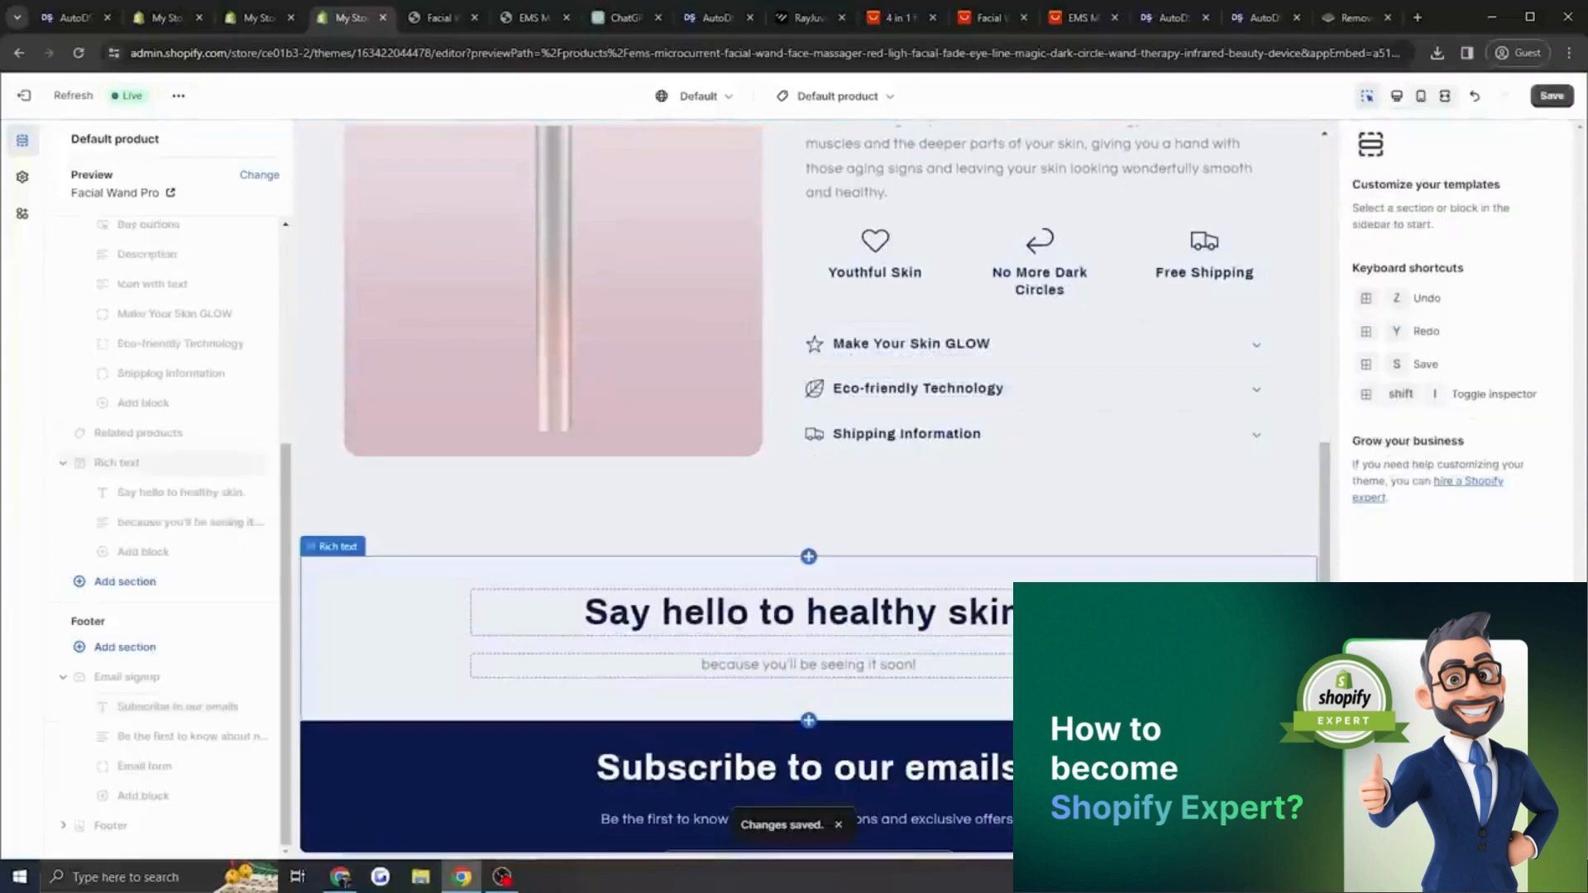
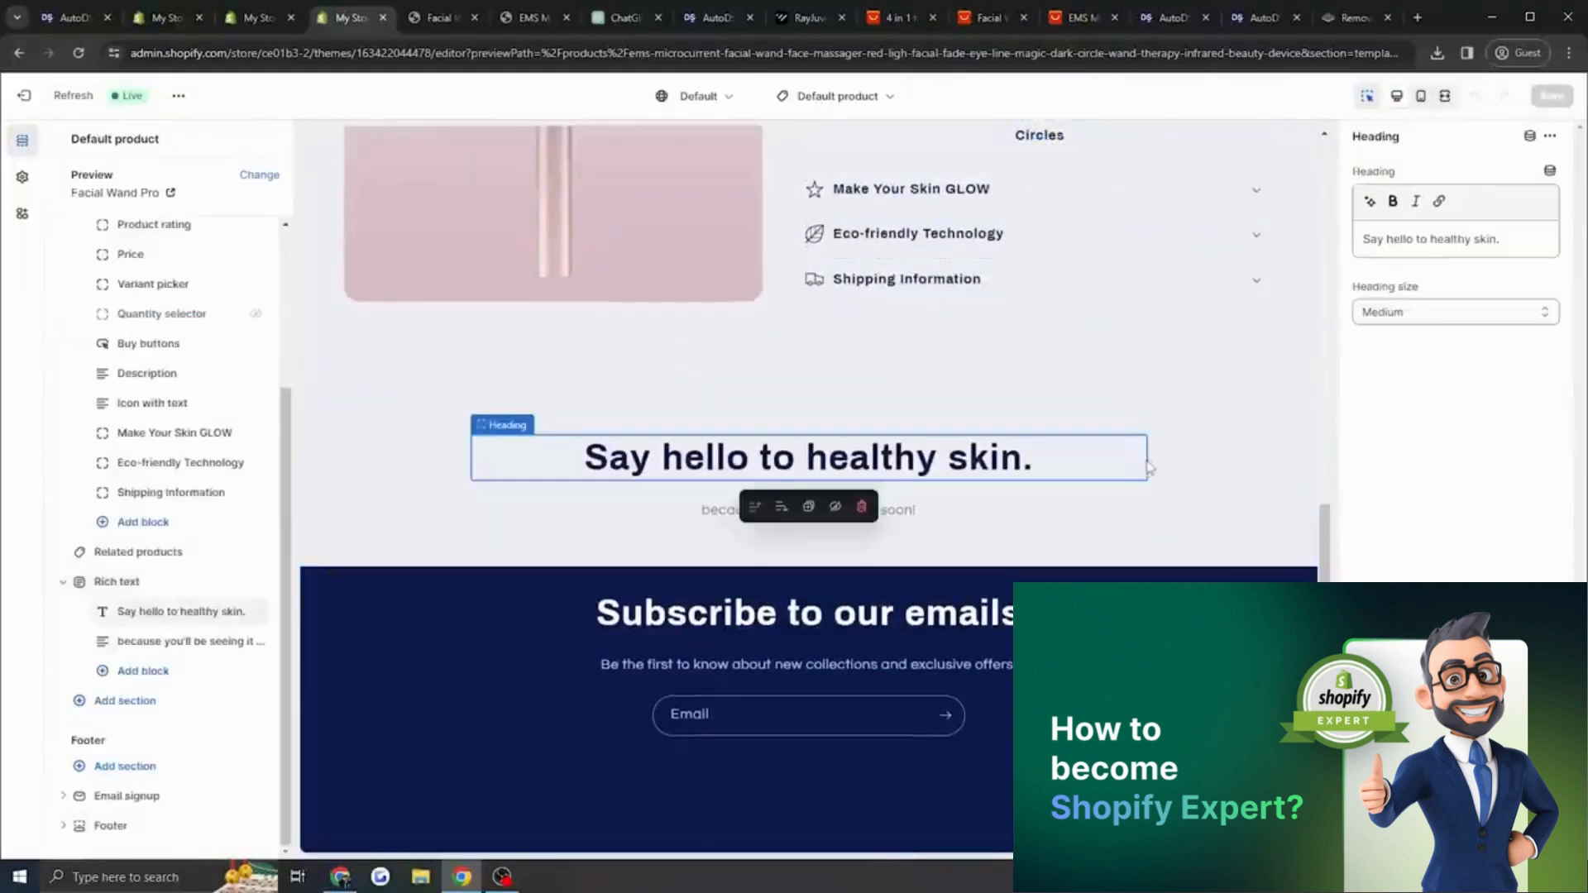
click(1185, 439)
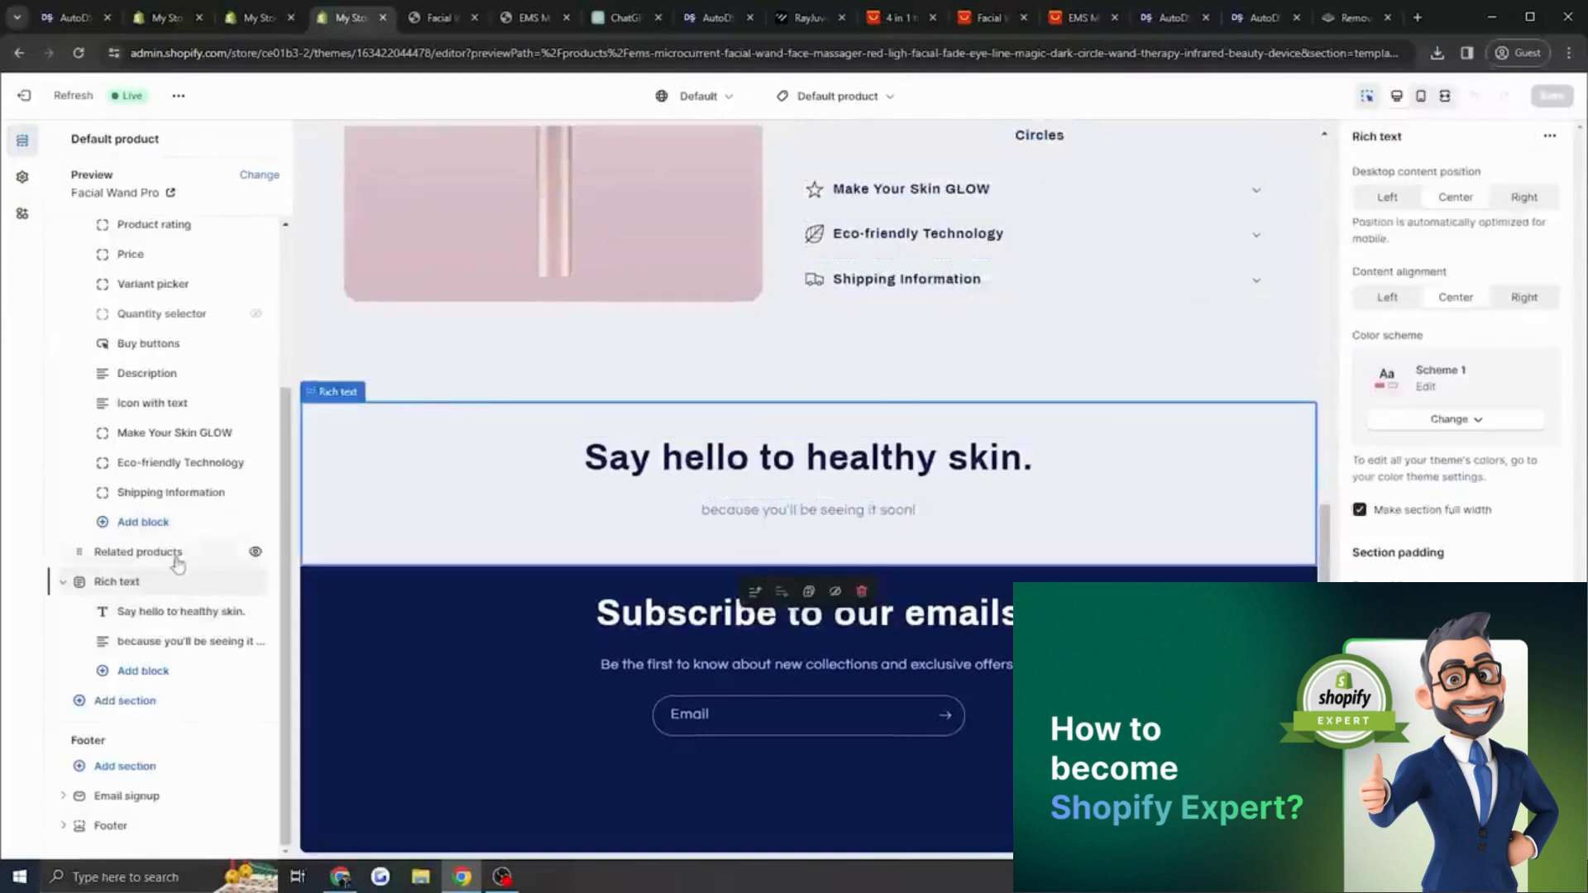
click(1456, 419)
click(1438, 504)
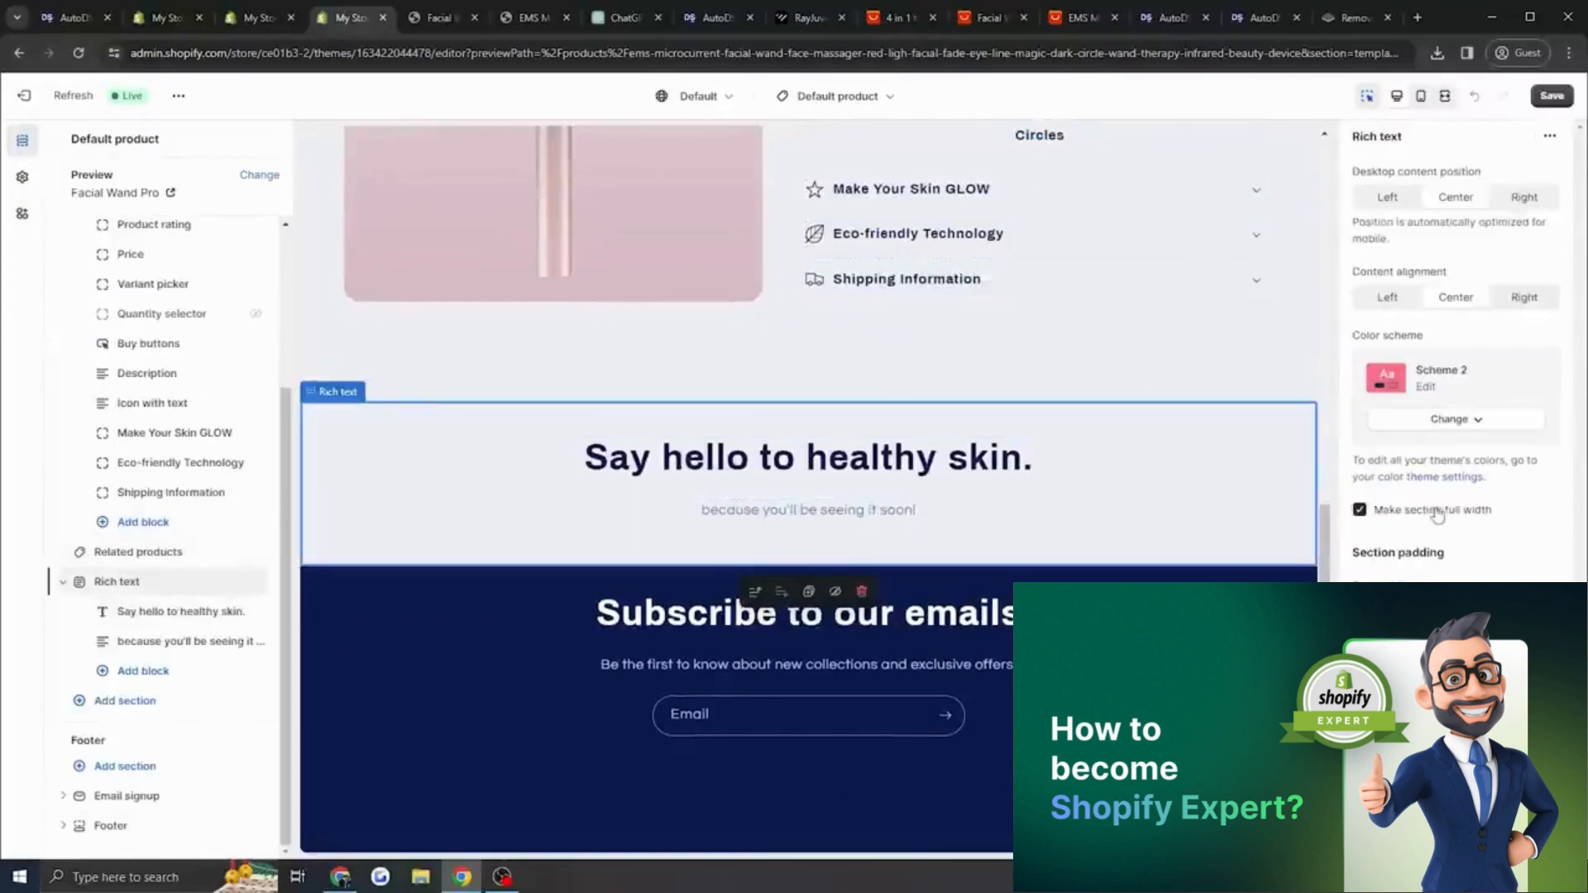
click(1551, 95)
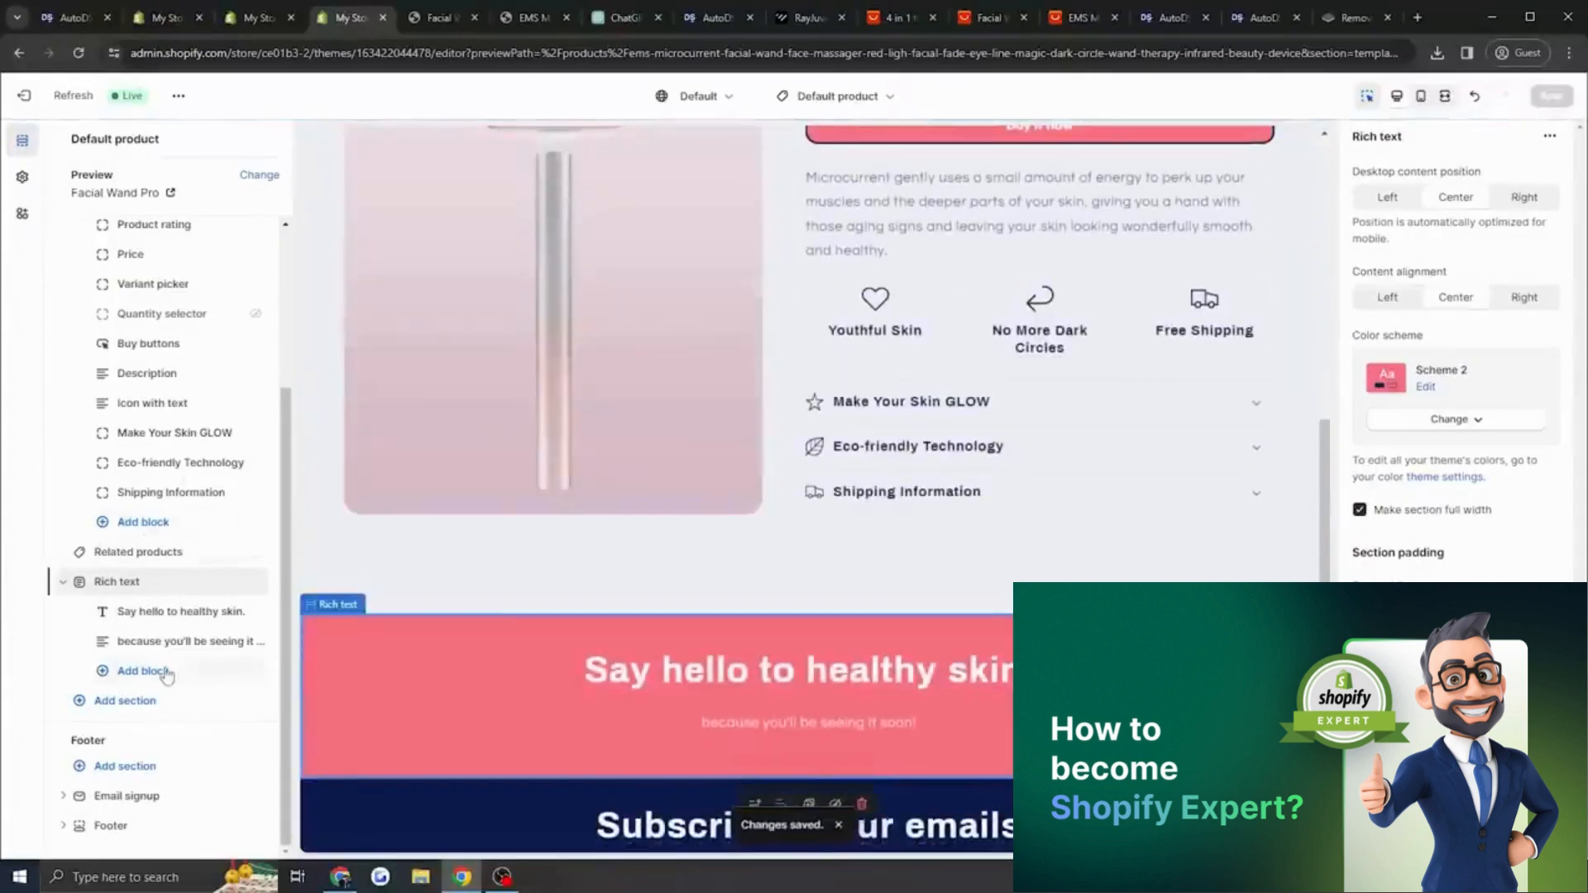
Add a Collapsible content section below the Rich text section.
click(157, 700)
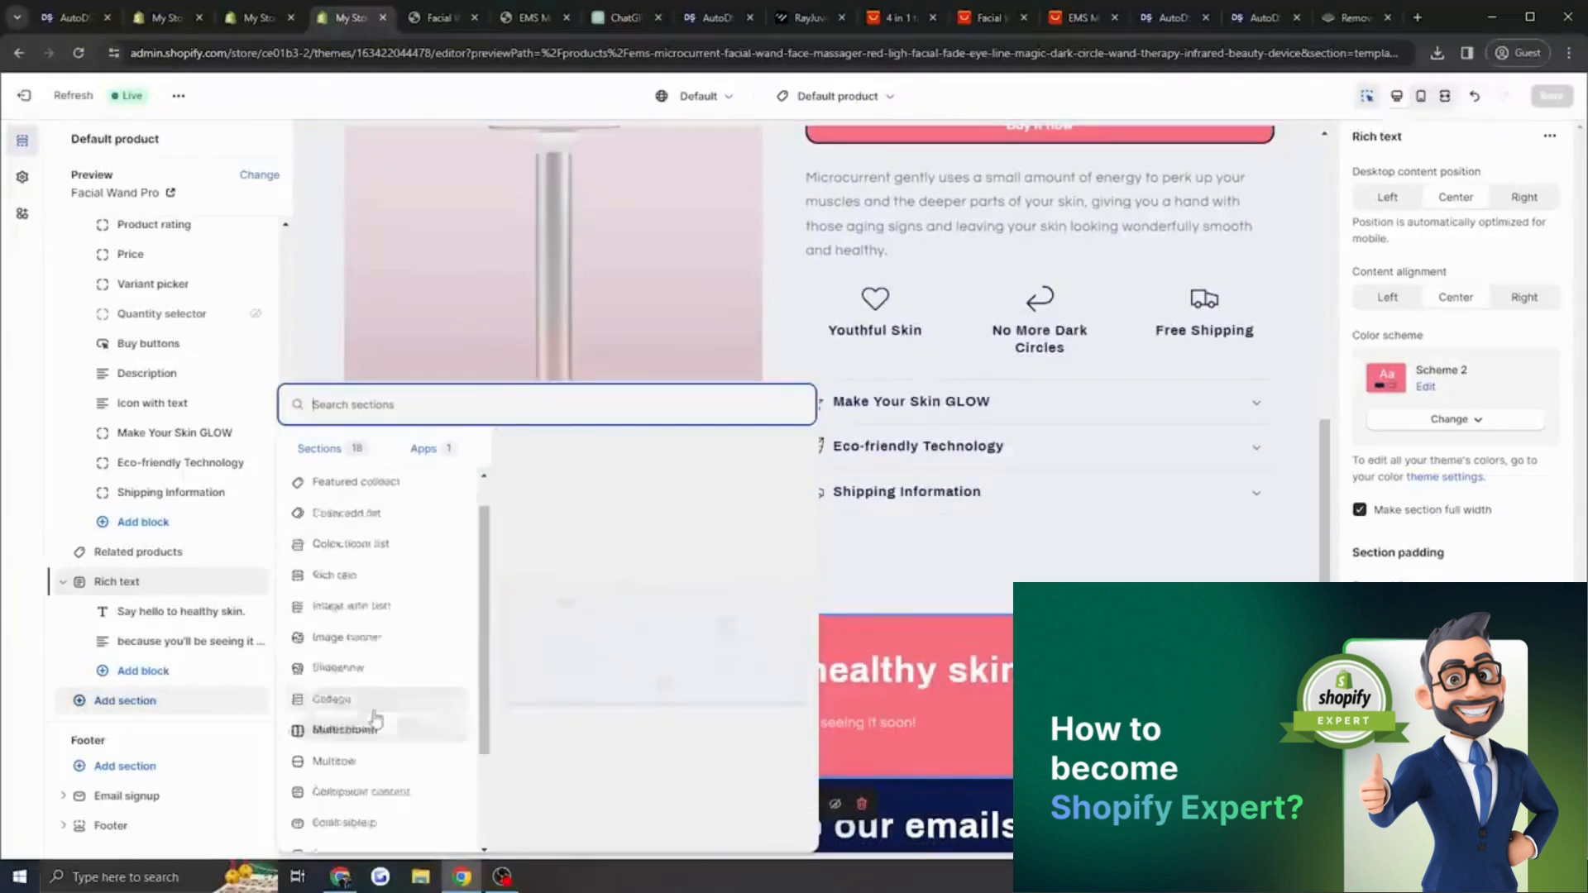
scroll(372, 712, down, 3)
click(361, 655)
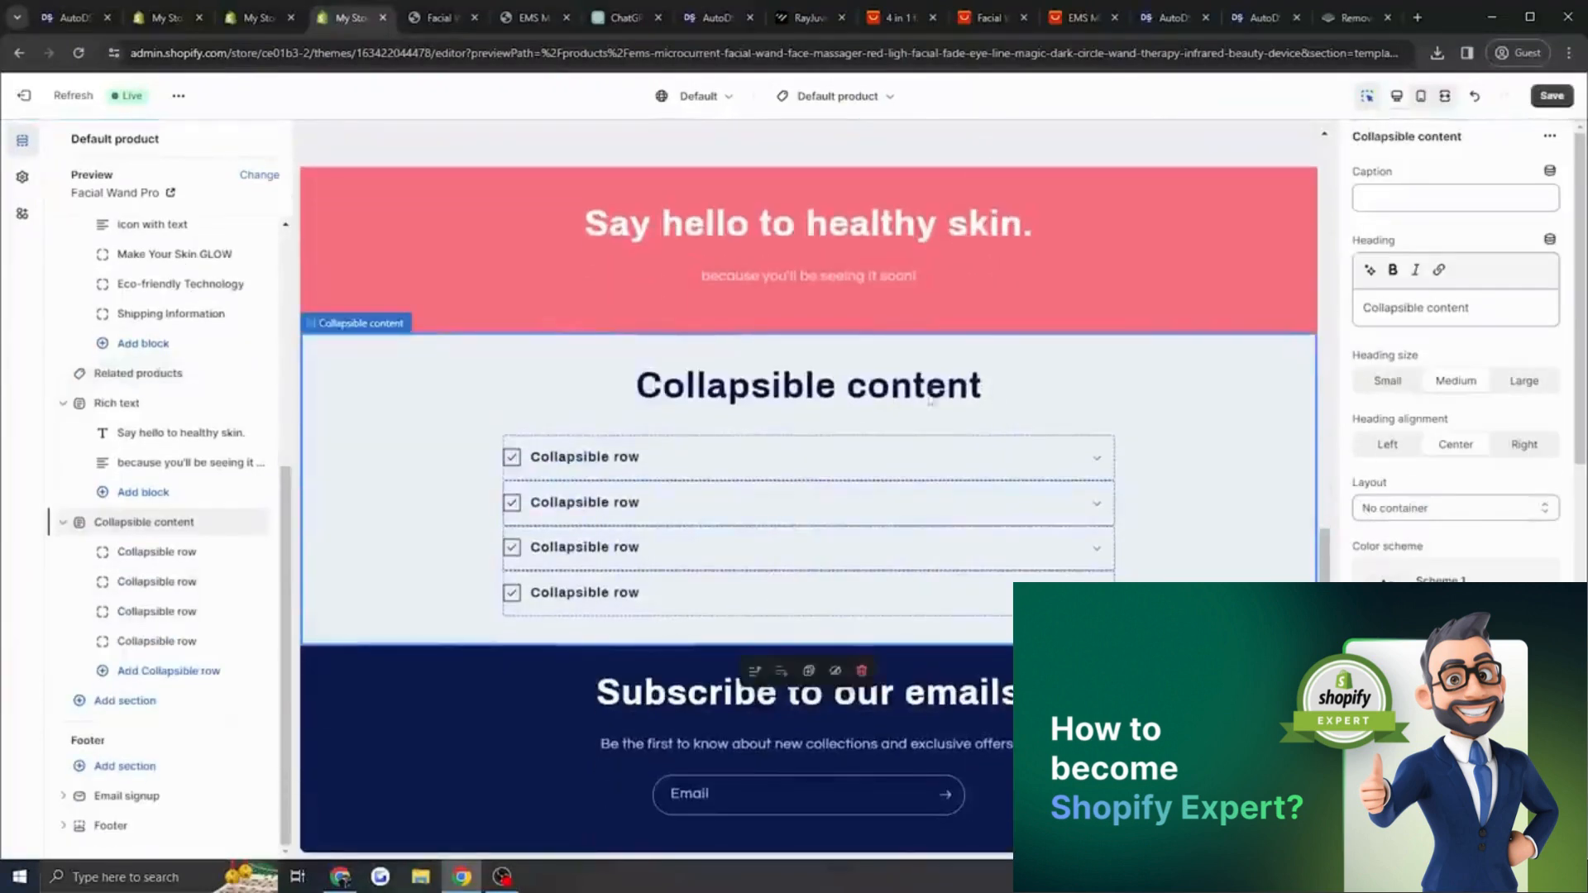
Set the Collapsible content section's caption to "Let's get younger" and its heading to ".... together!" in Large size.
click(154, 551)
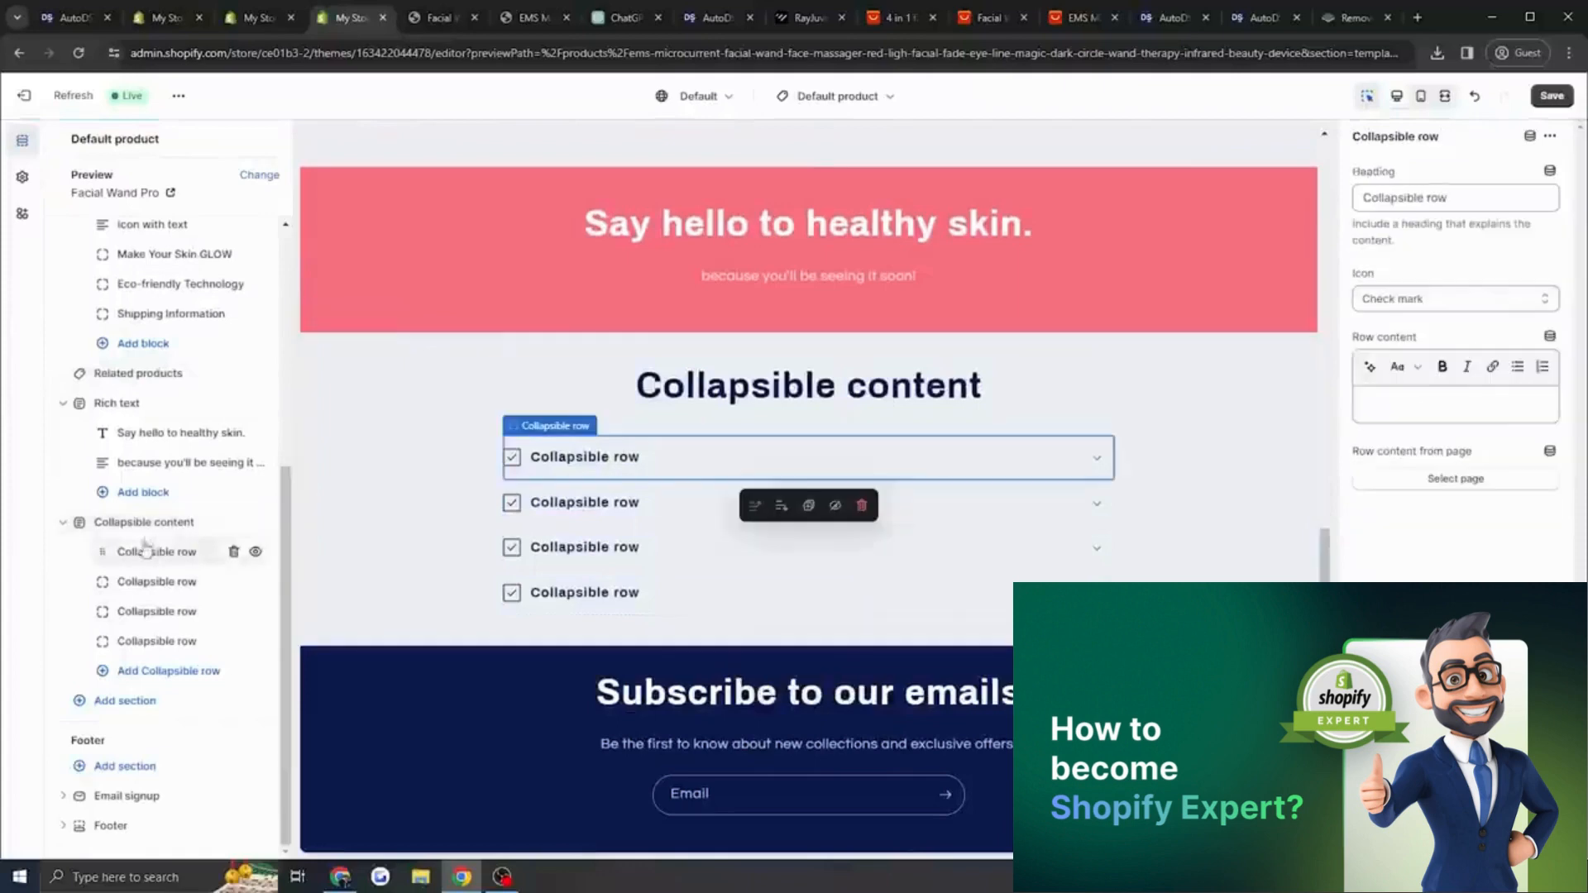
click(1207, 405)
triple_click(1489, 313)
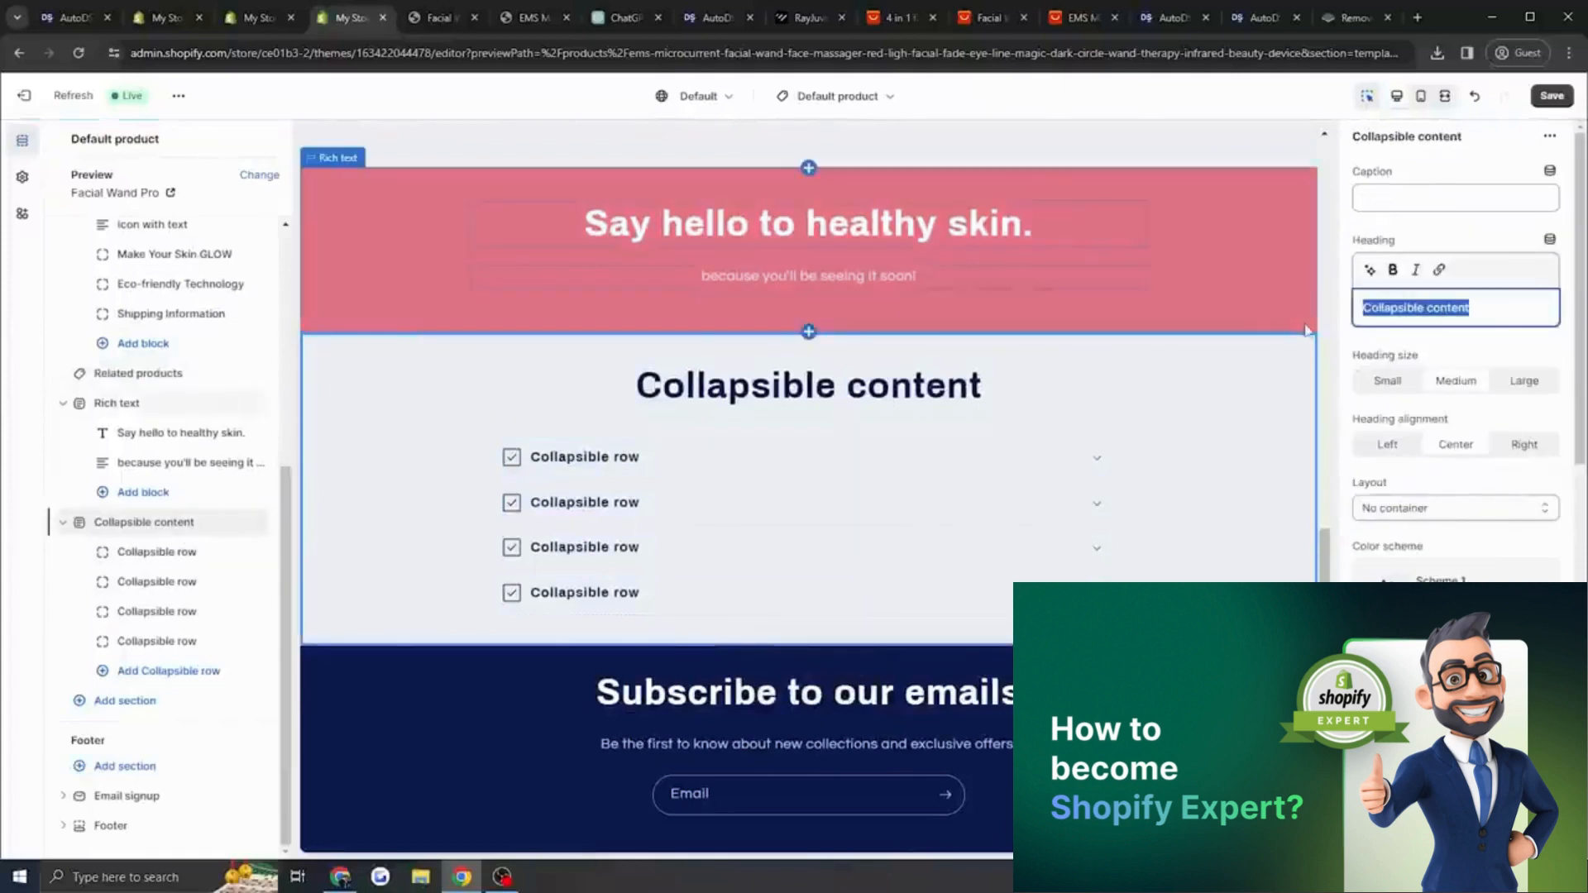
key(BackSpace)
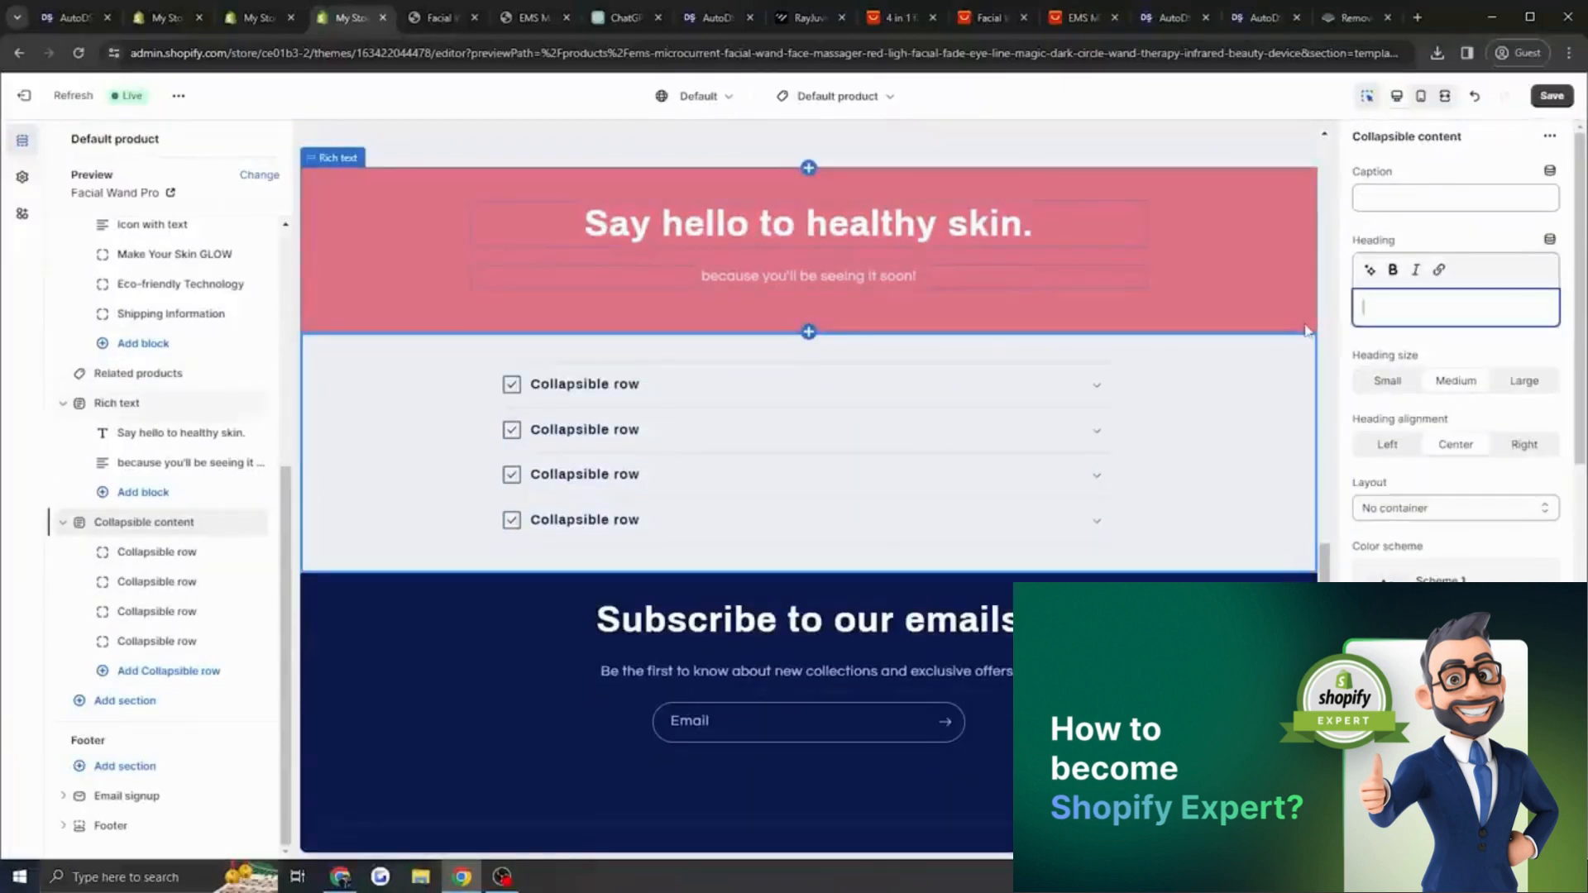
click(1517, 201)
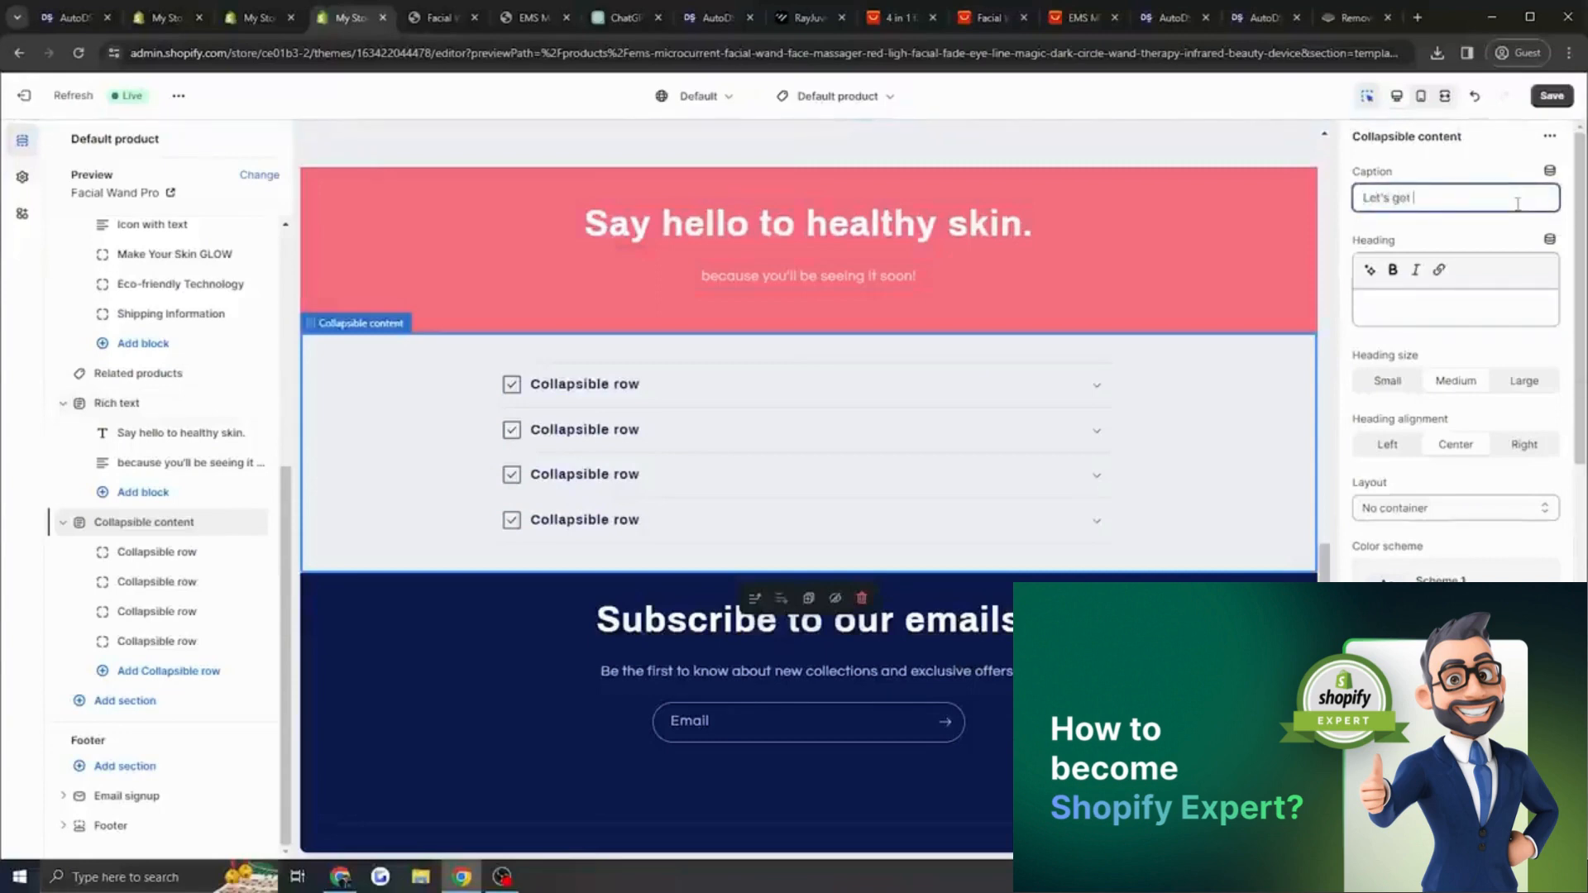
text(Let's get younger)
click(1456, 310)
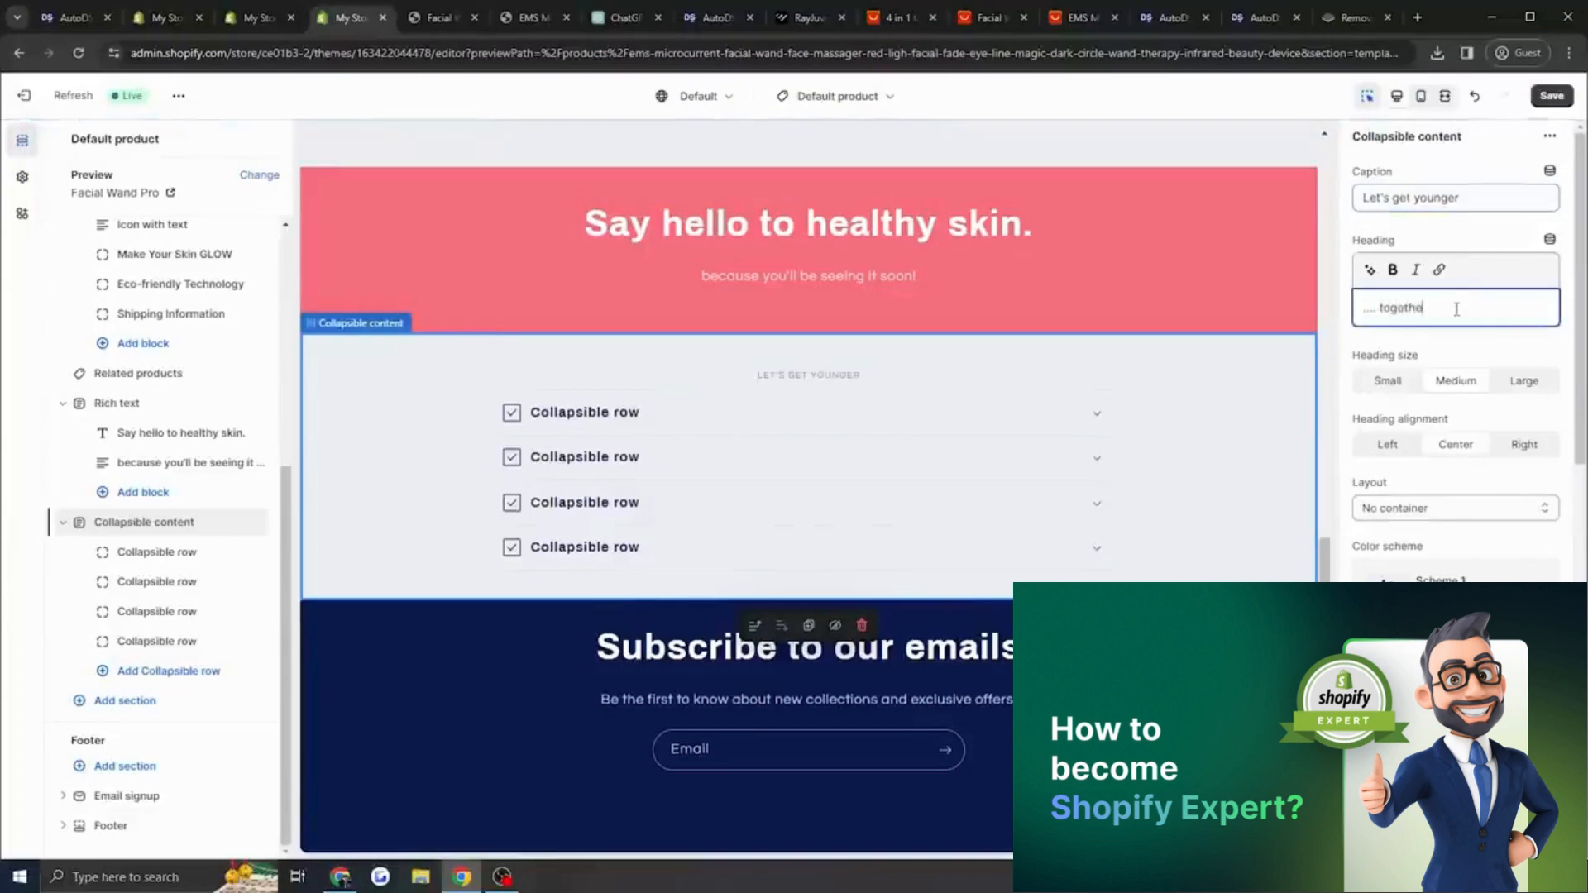
text(.... together!)
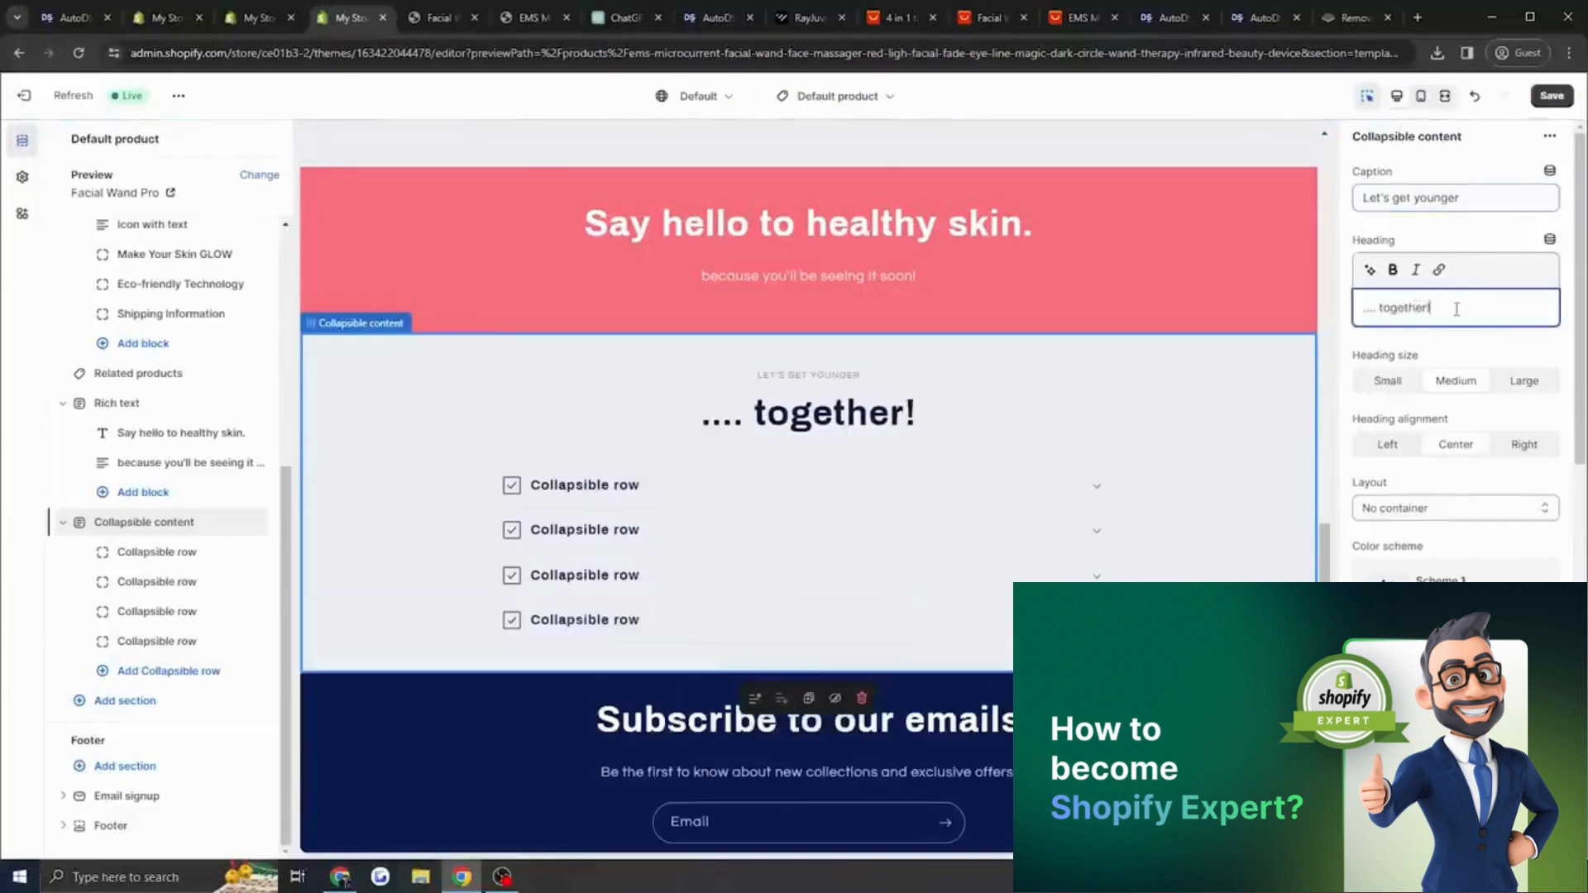
click(1525, 380)
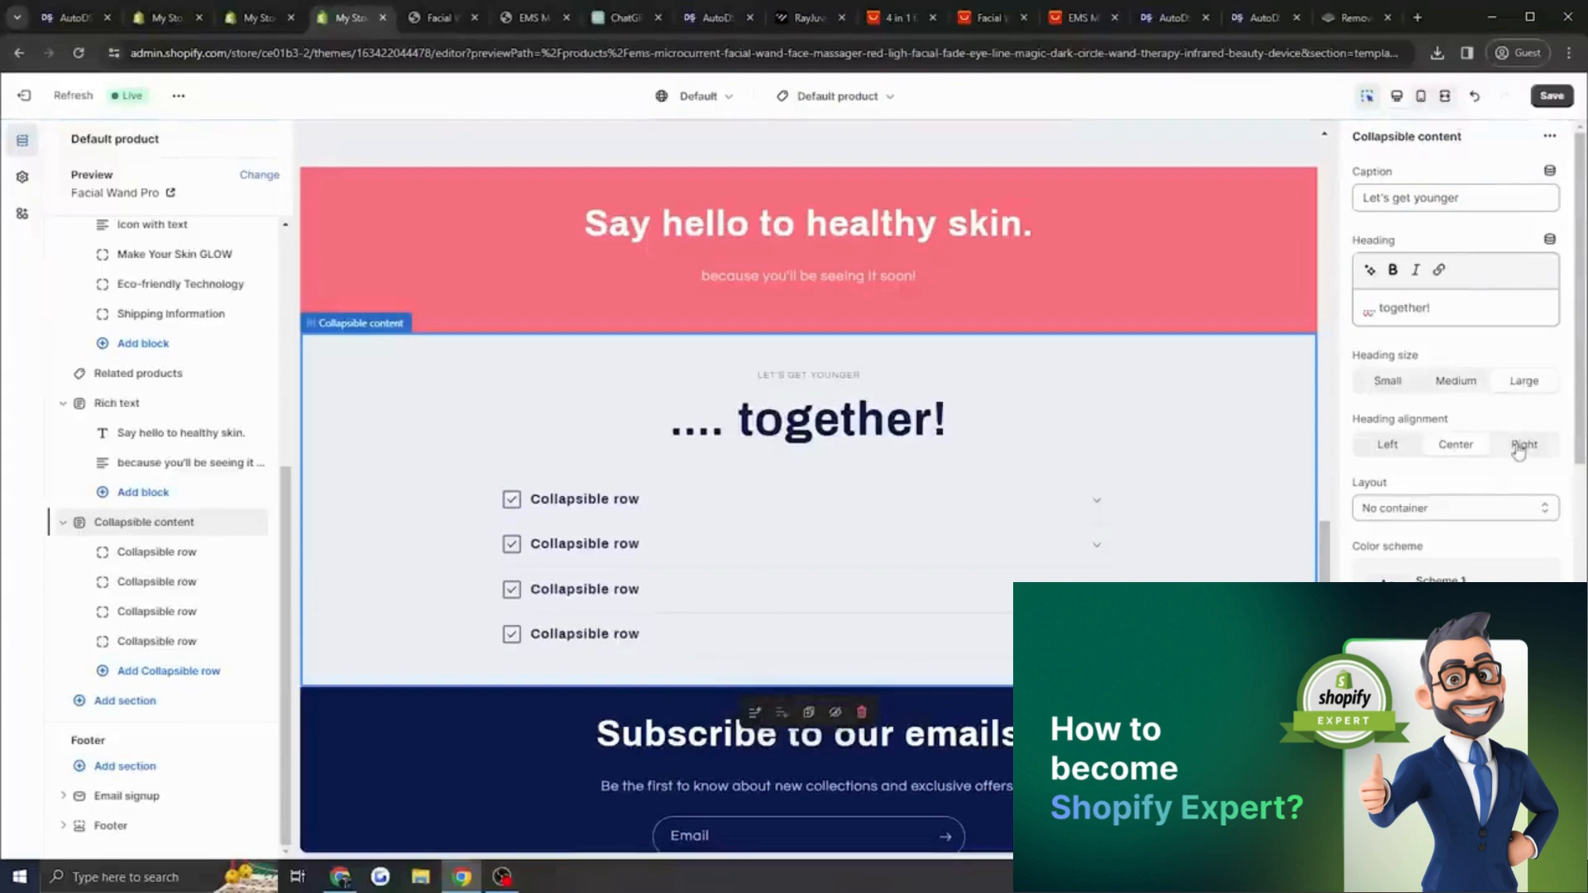
Set the heading of the first collapsible row to "Results within days".
click(990, 503)
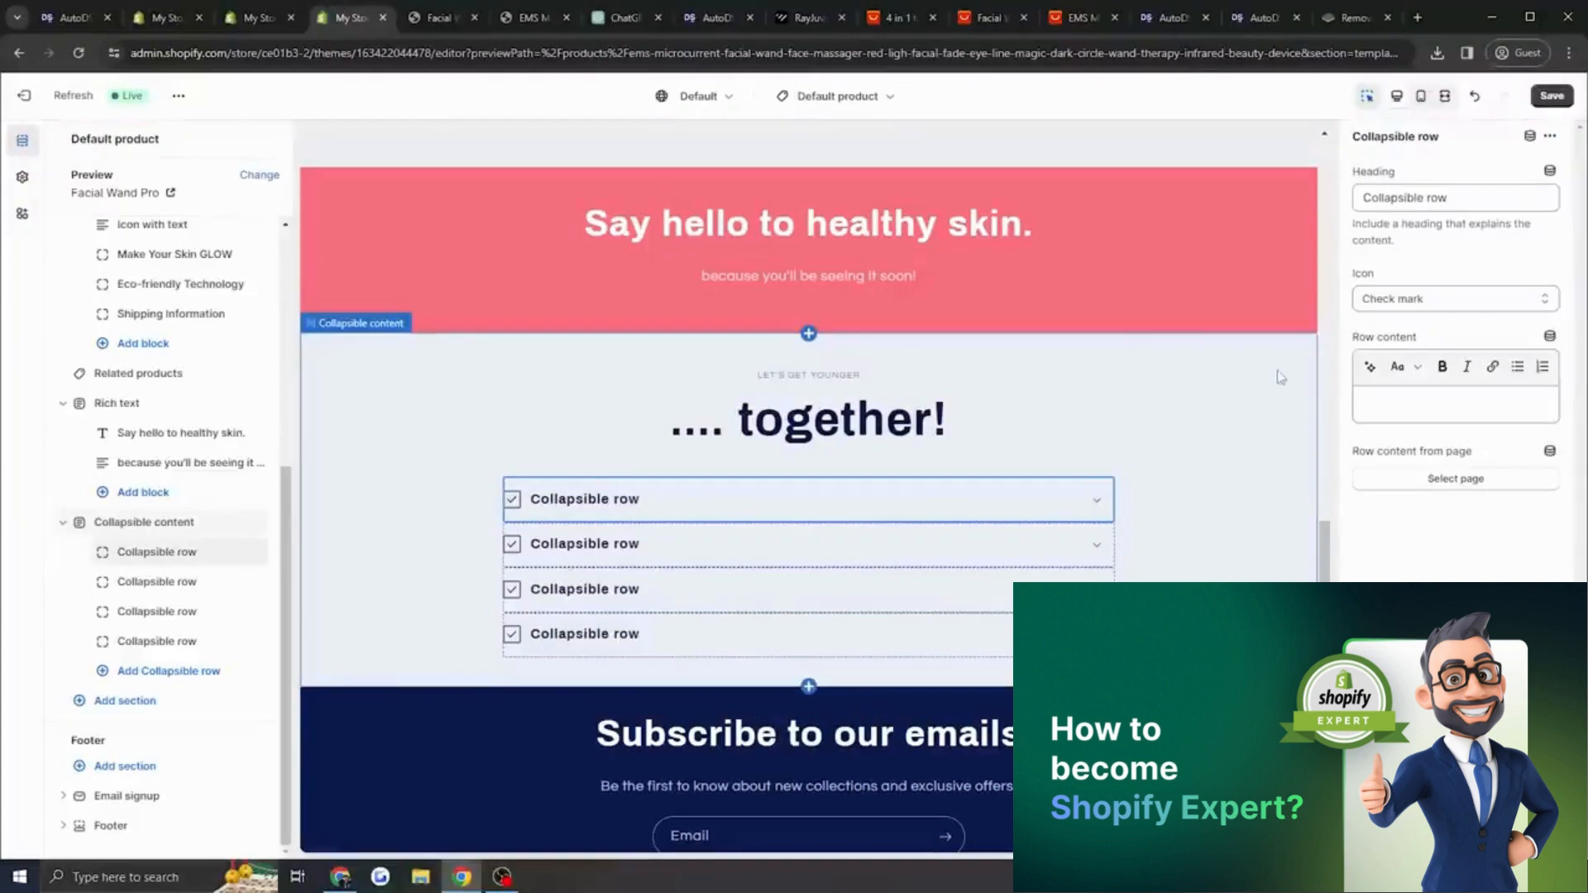
triple_click(1470, 199)
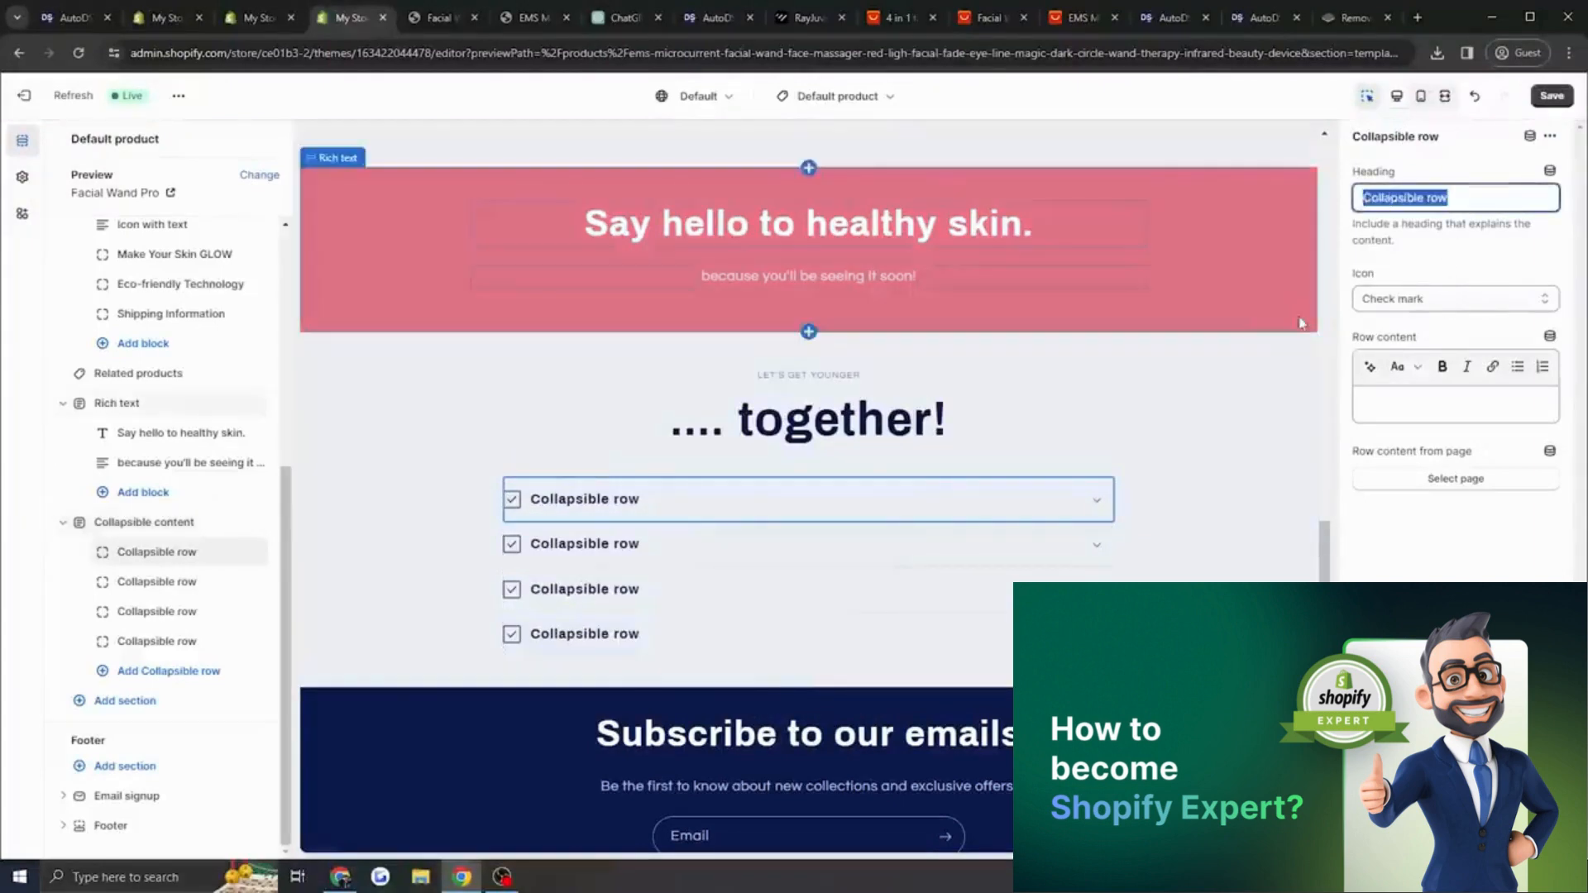
text(Results within)
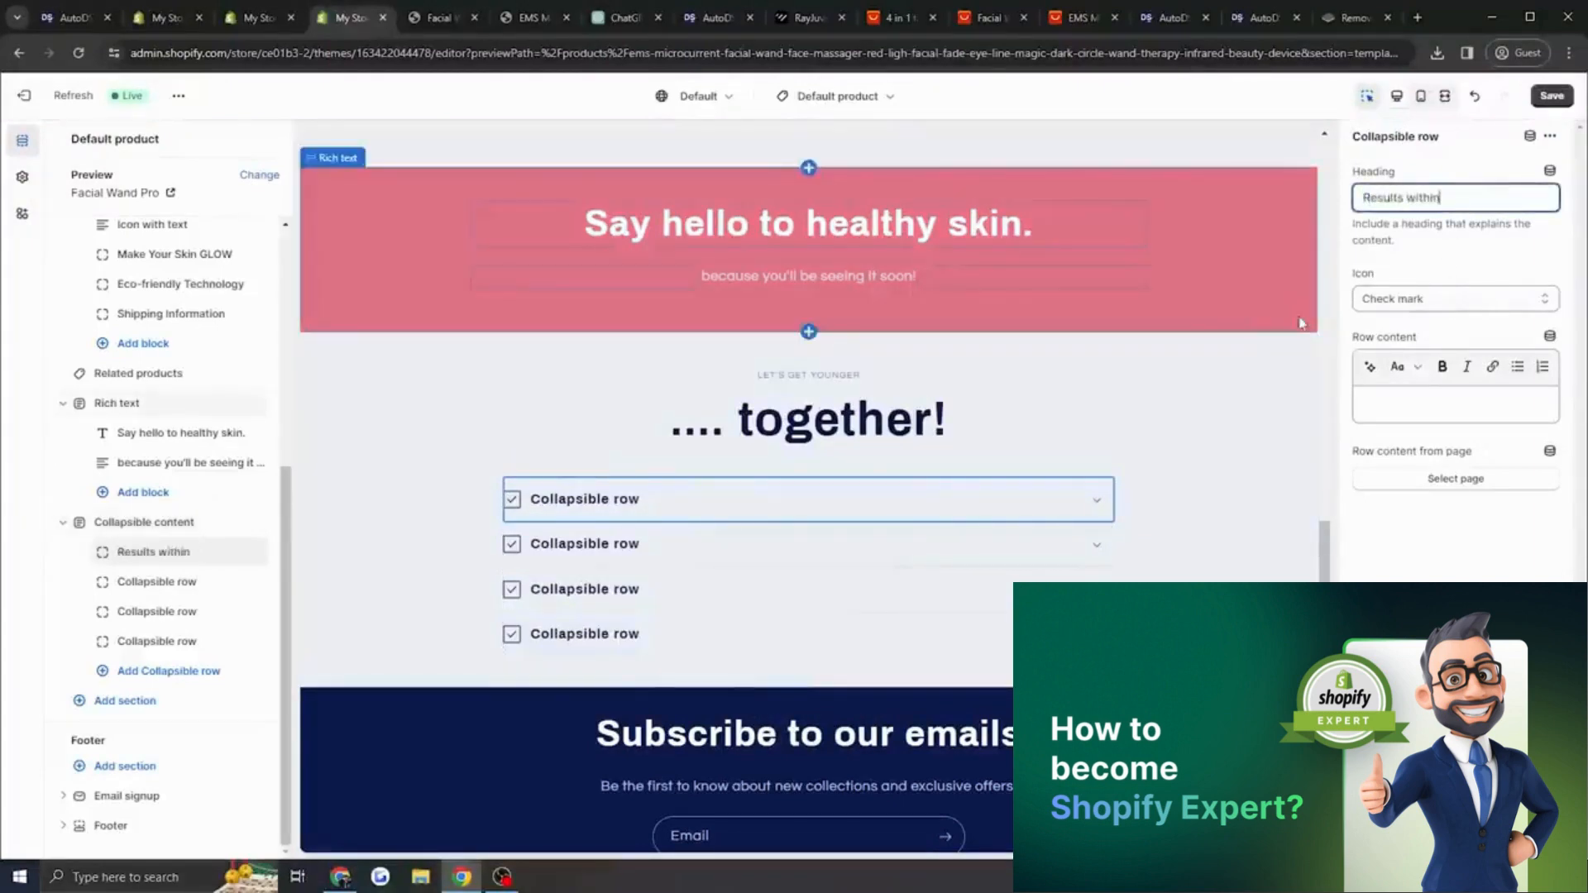
text( days)
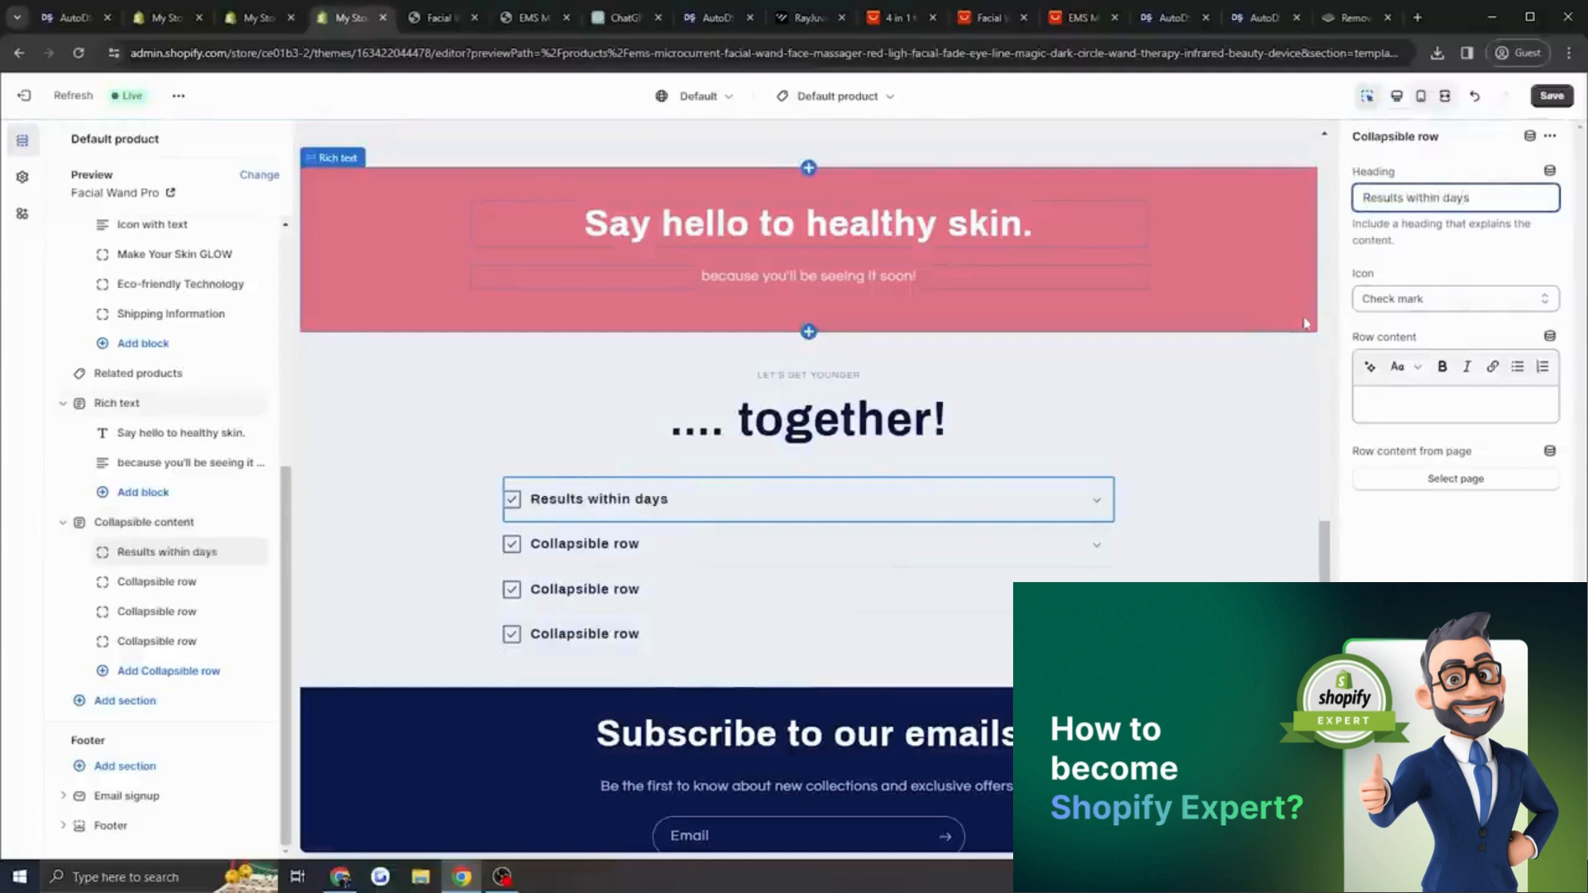
Set the icon of the "Results within days" collapsible row to Lightning bolt.
click(1456, 298)
scroll(1454, 389, down, 5)
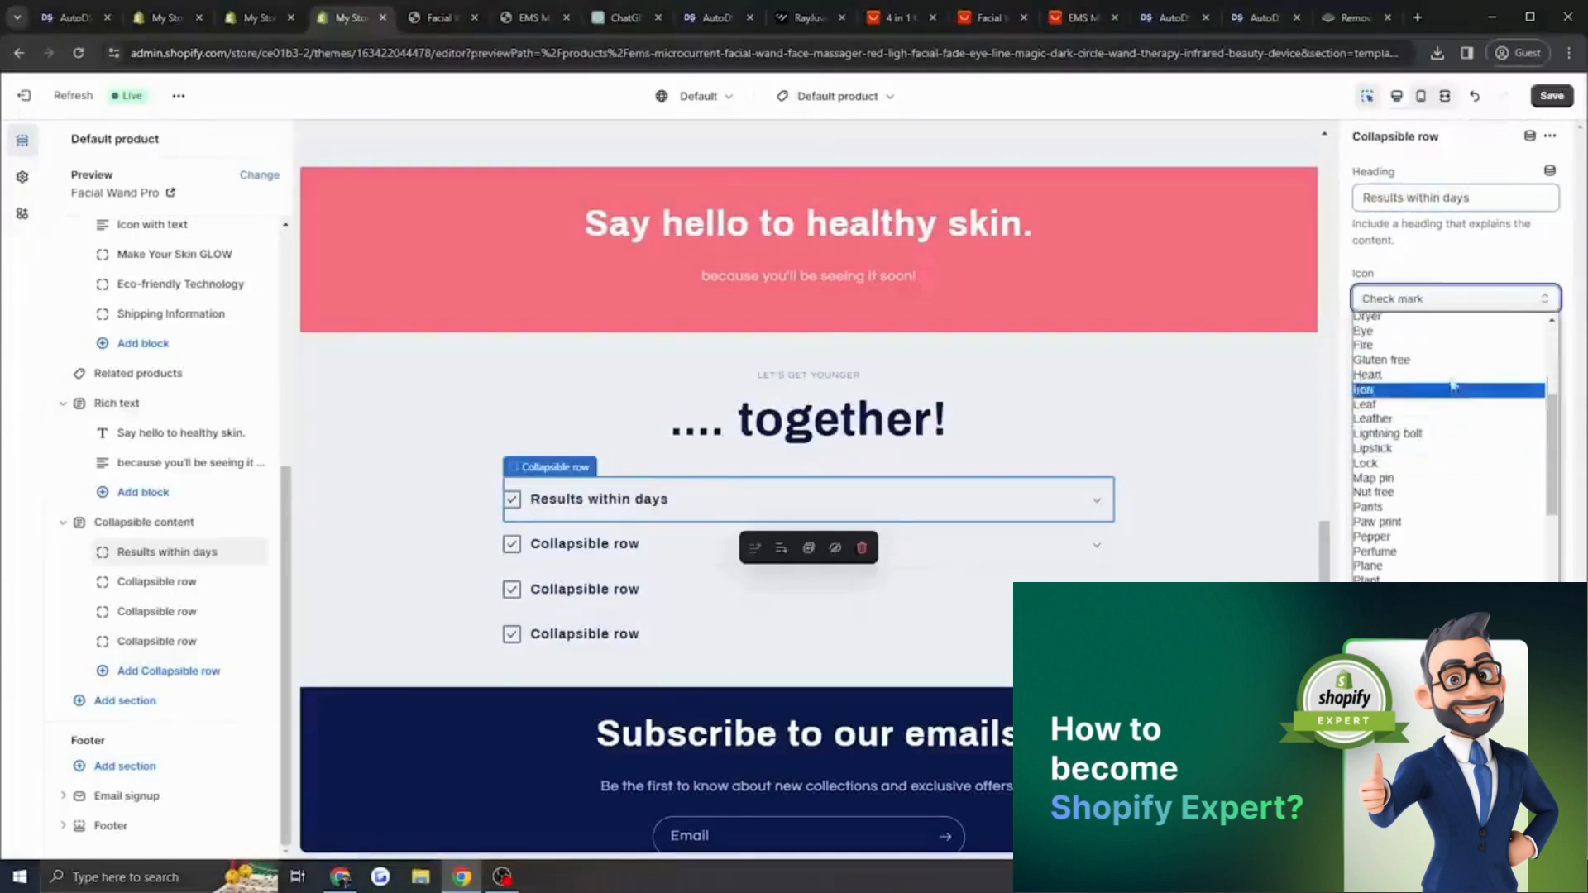
click(1454, 566)
click(1456, 299)
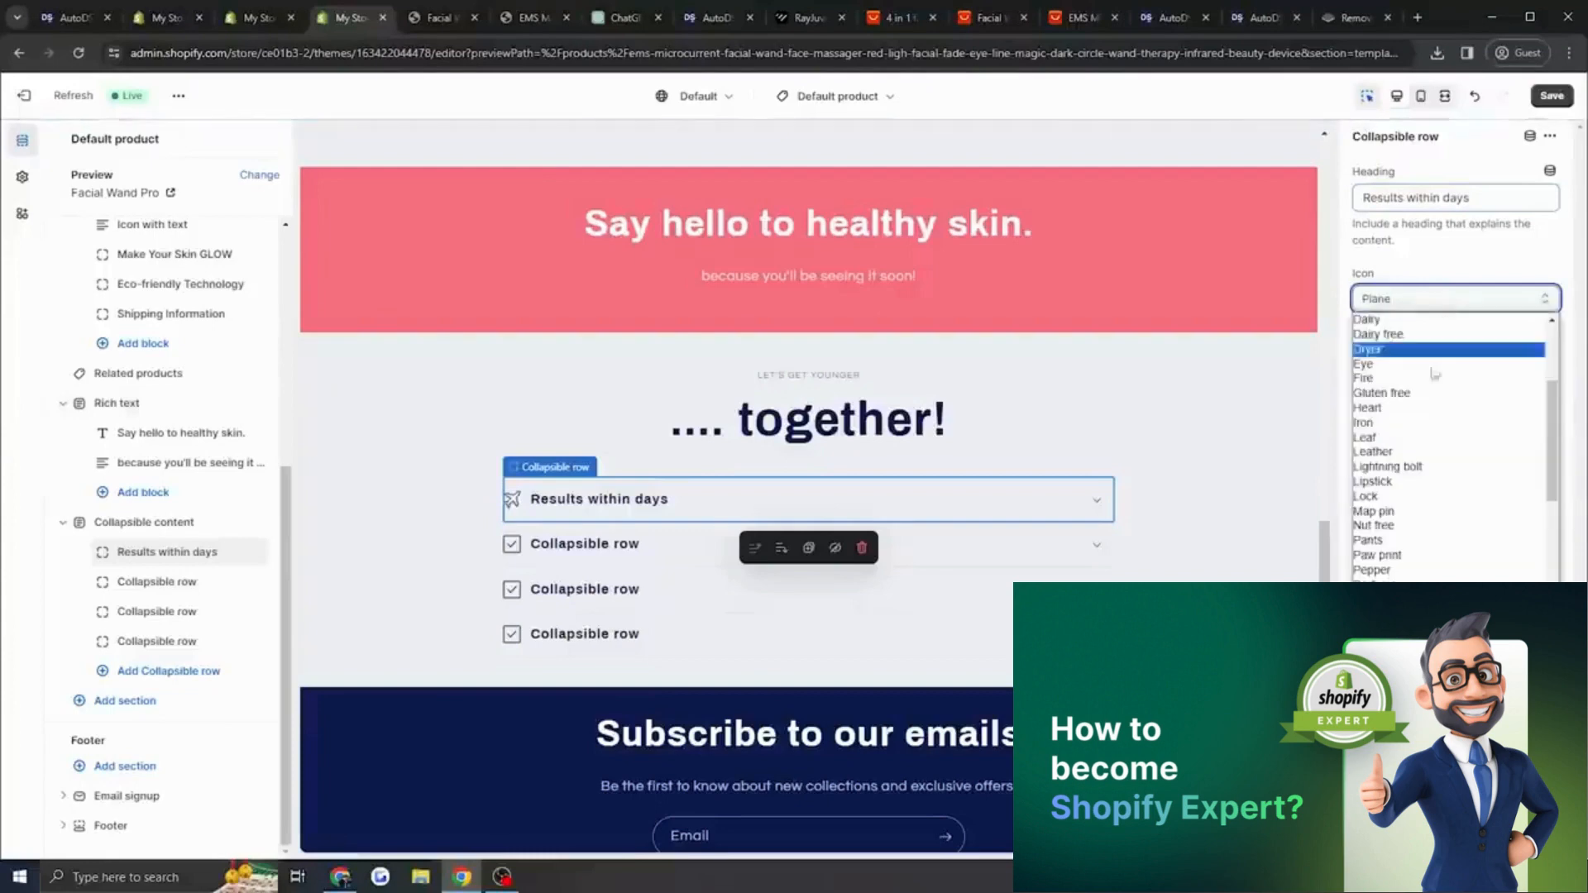
click(1431, 466)
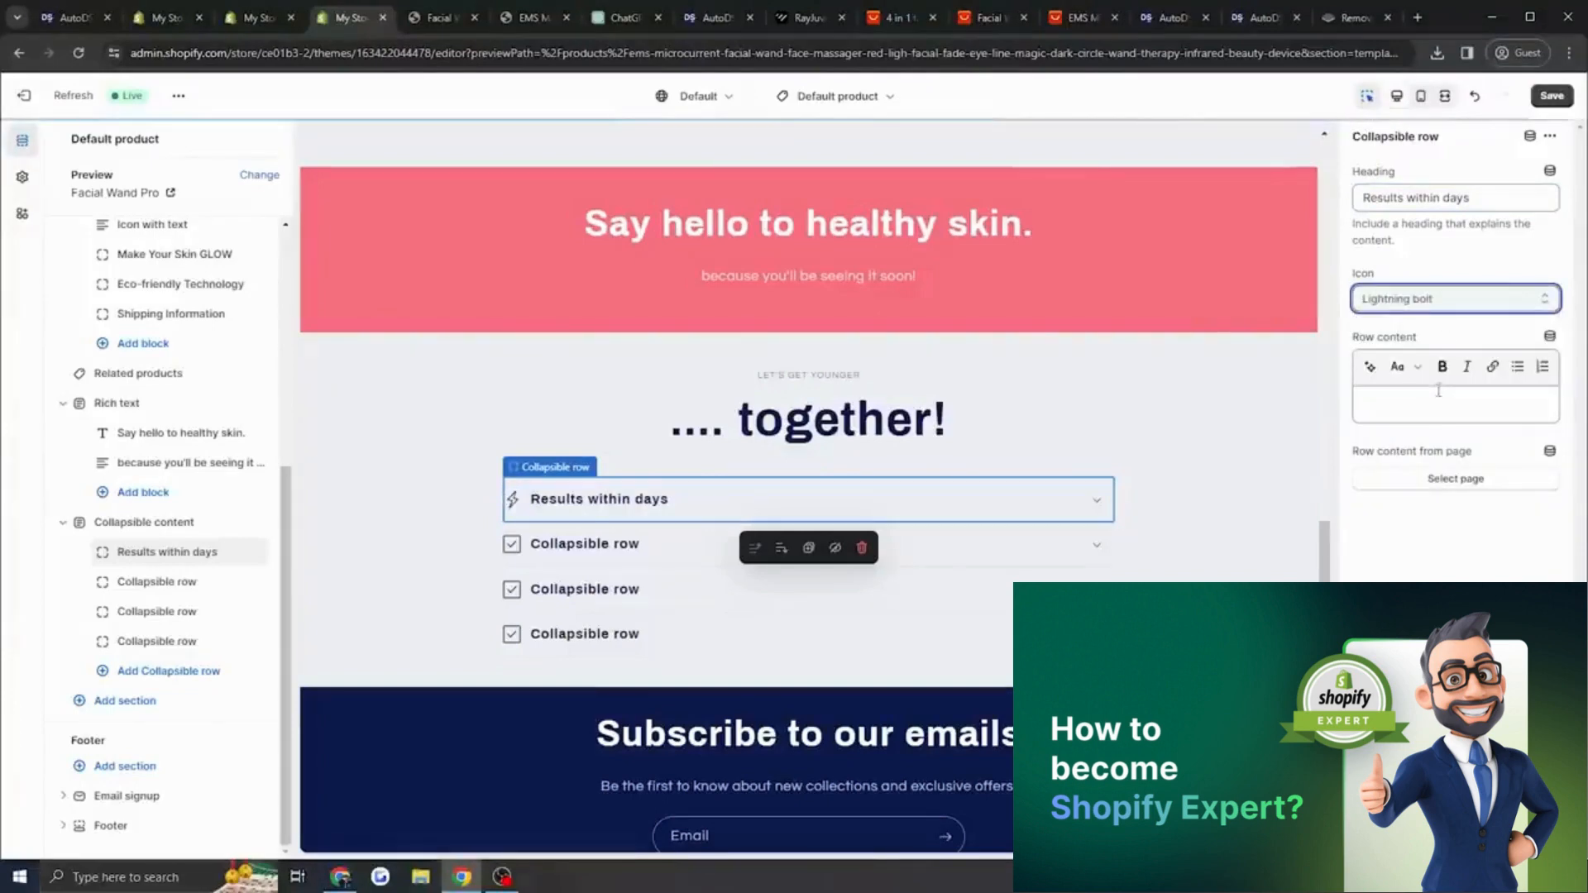
Change the heading of the second collapsible row to "Wrinkles where?".
click(623, 554)
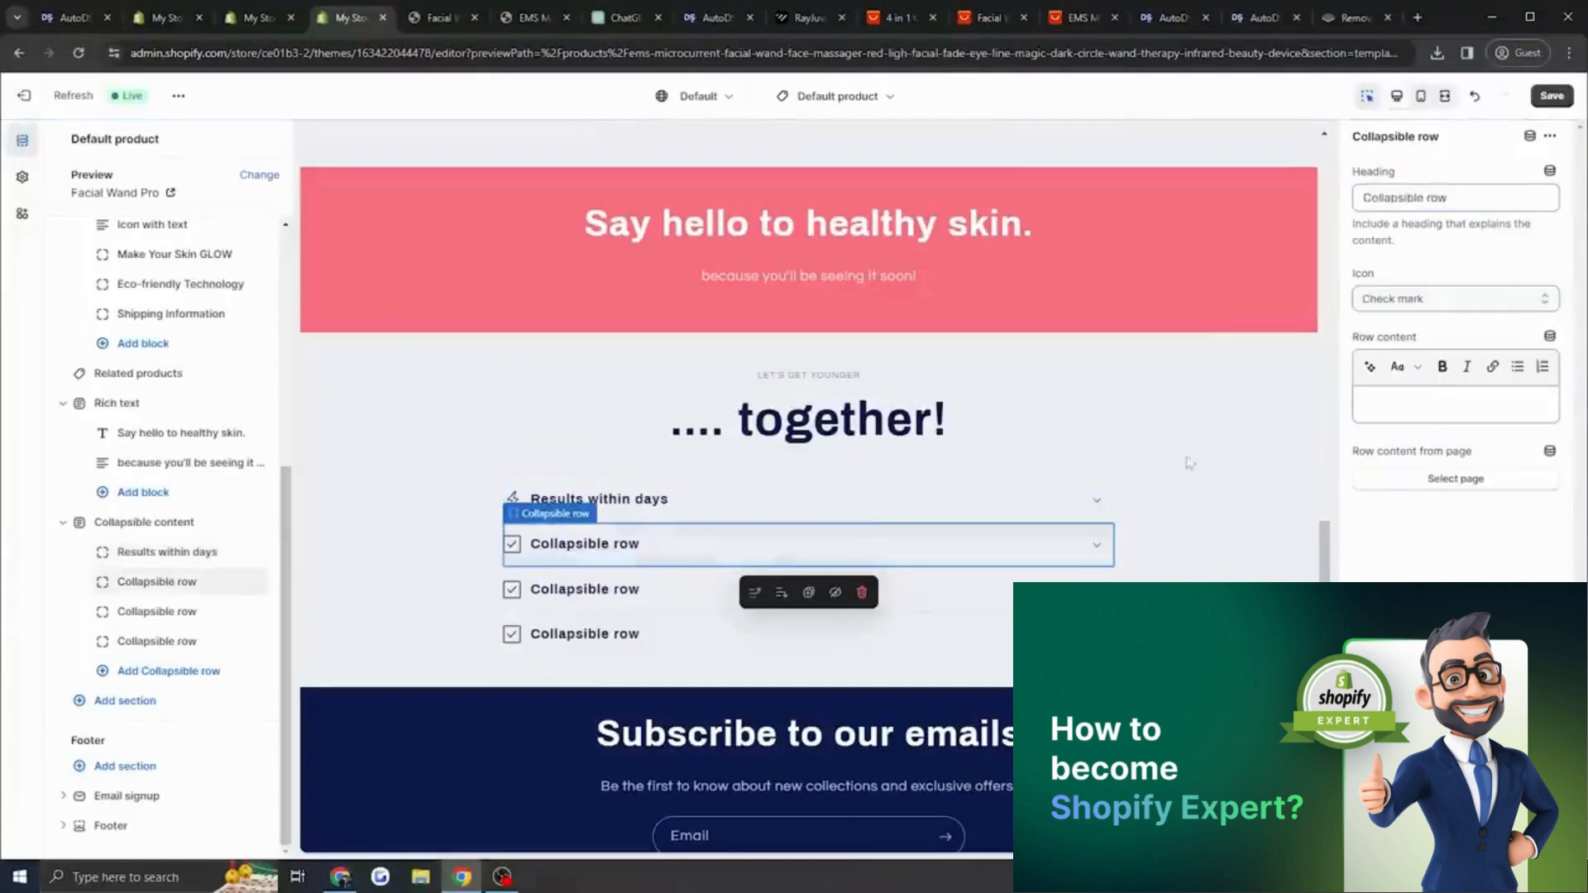
drag(1471, 200, 1307, 217)
key(BackSpace)
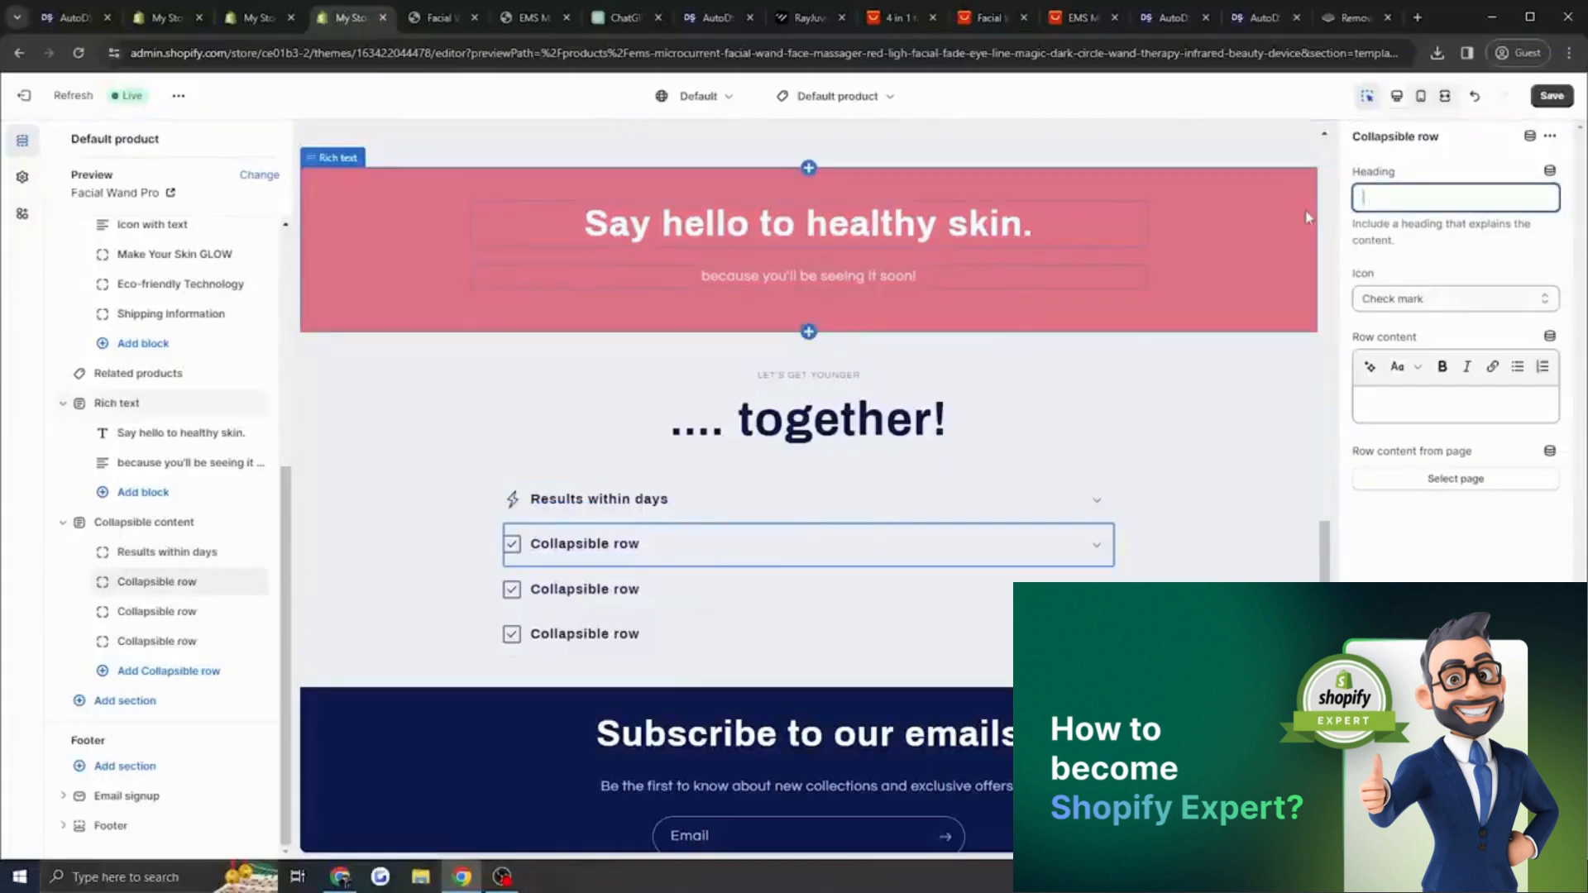
text(Wrinkles )
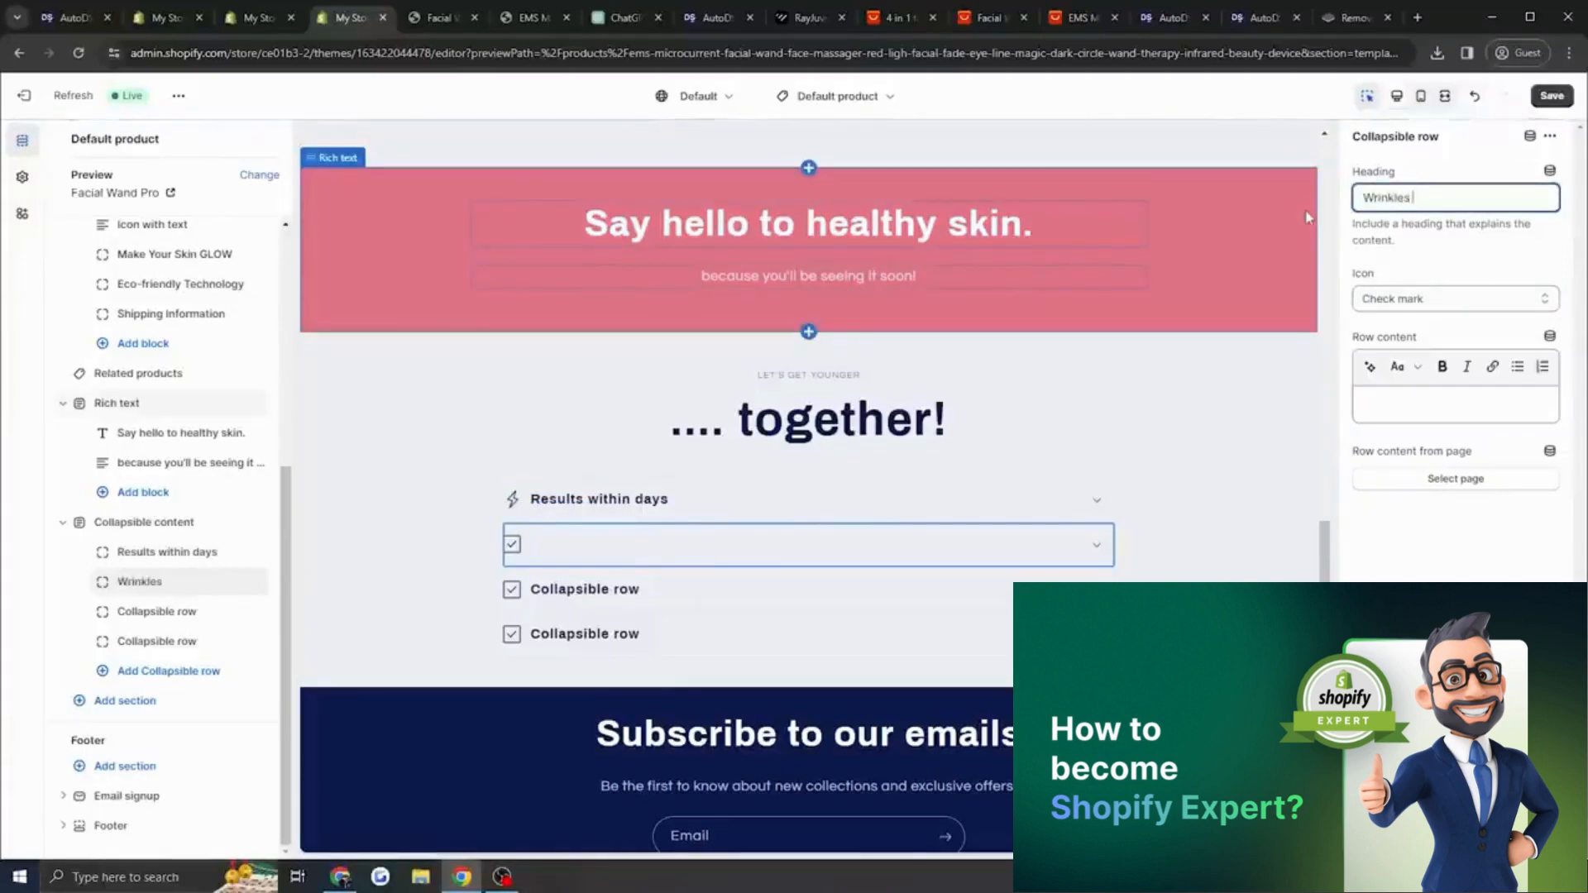
text(w)
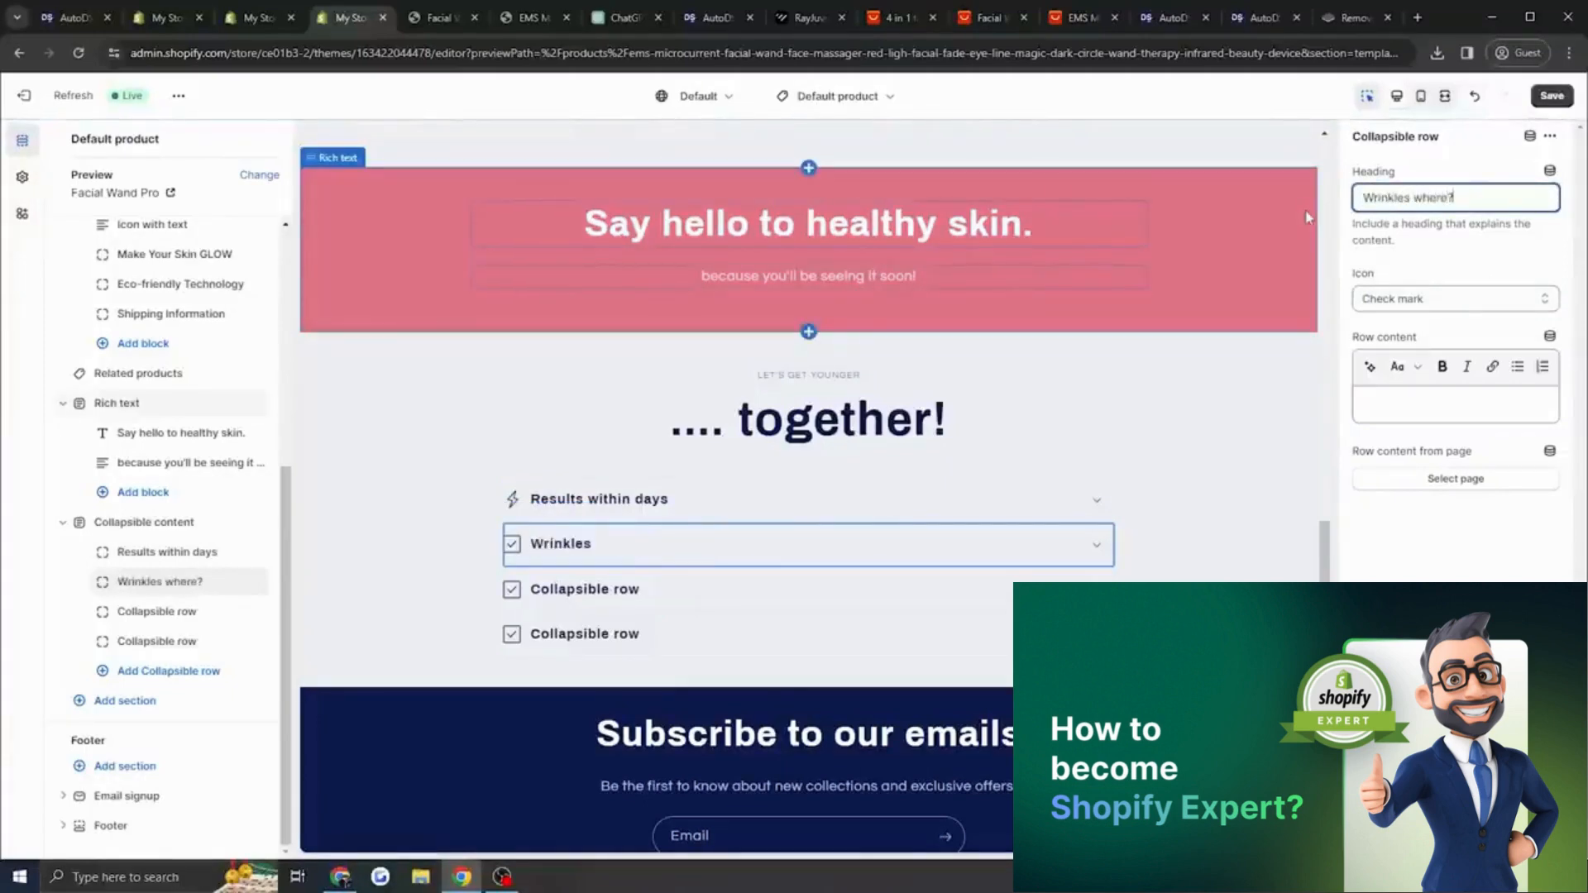
text(here?)
Set the icon of the "Wrinkles where?" collapsible row to Stopwatch.
click(1456, 299)
scroll(1432, 454, down, 3)
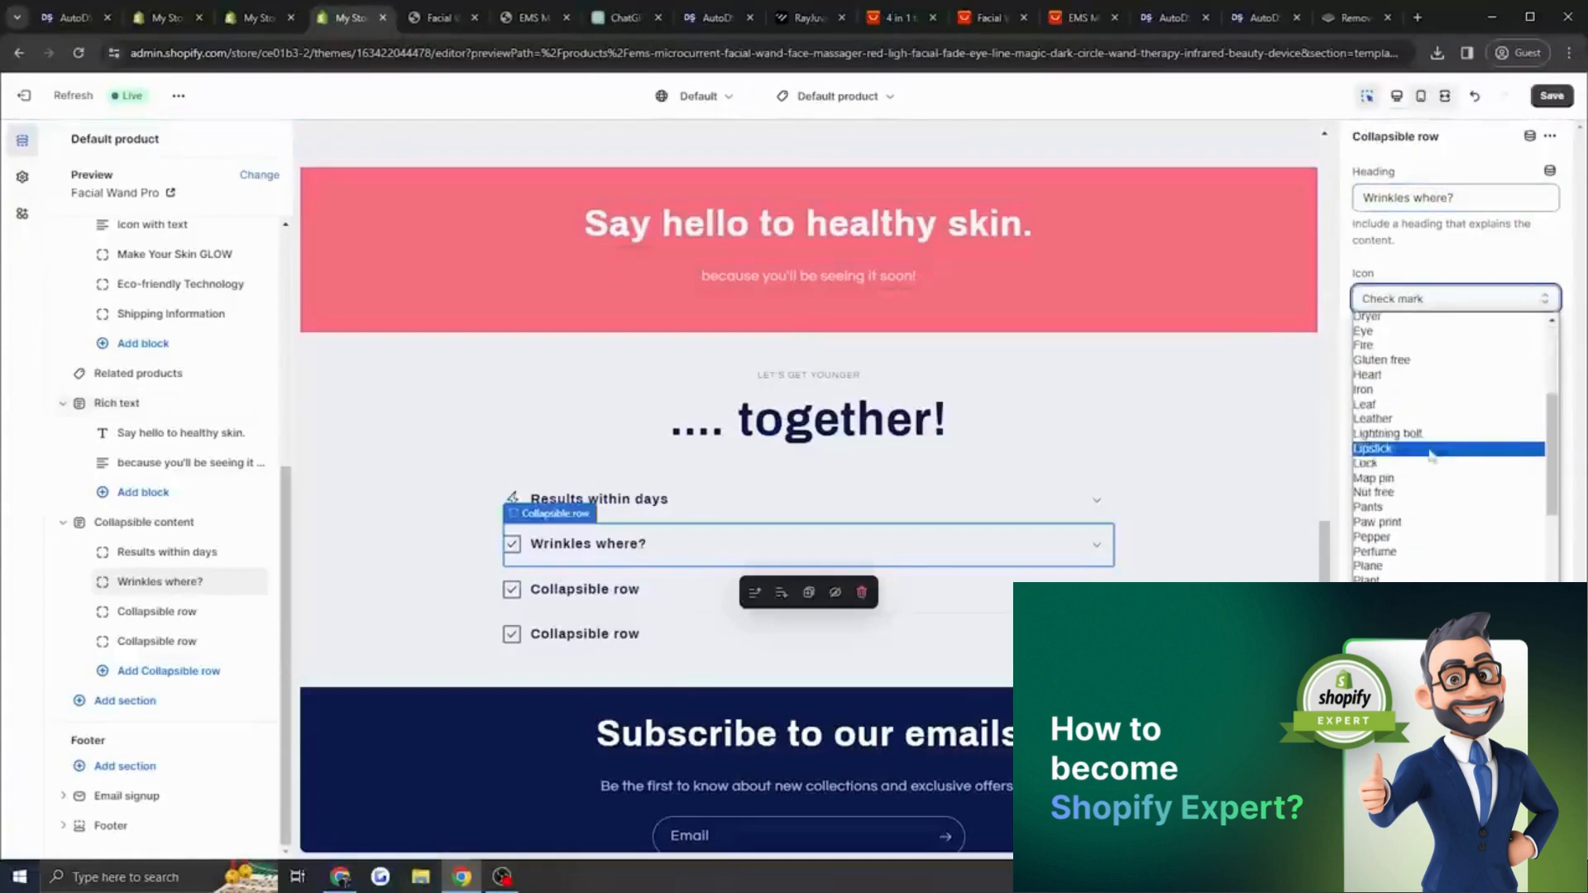
scroll(1435, 488, down, 3)
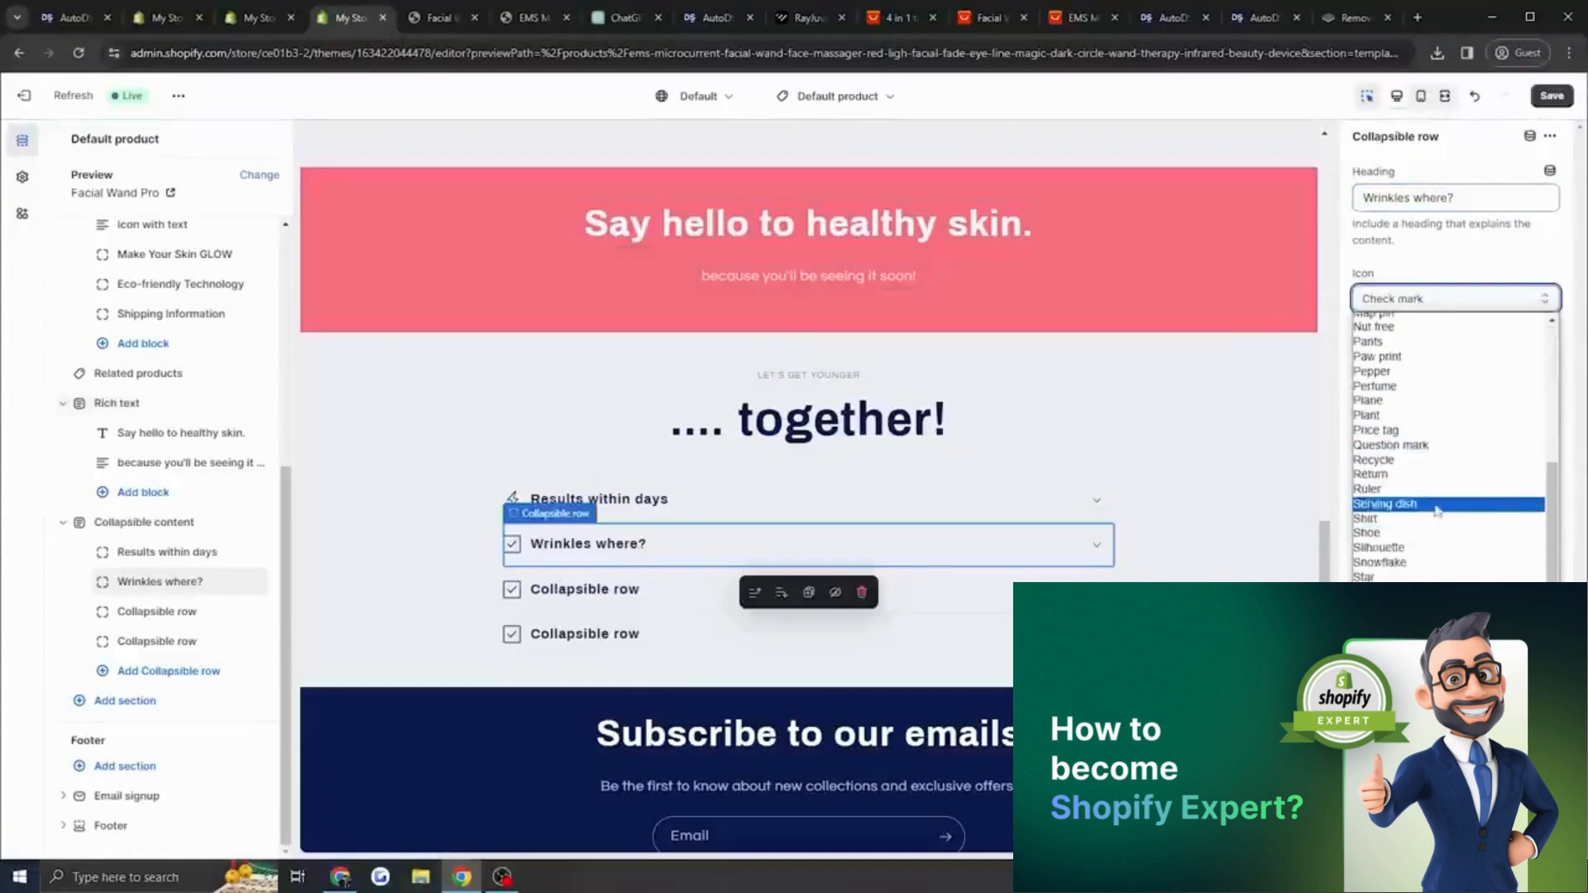
scroll(1437, 511, down, 1)
click(1435, 553)
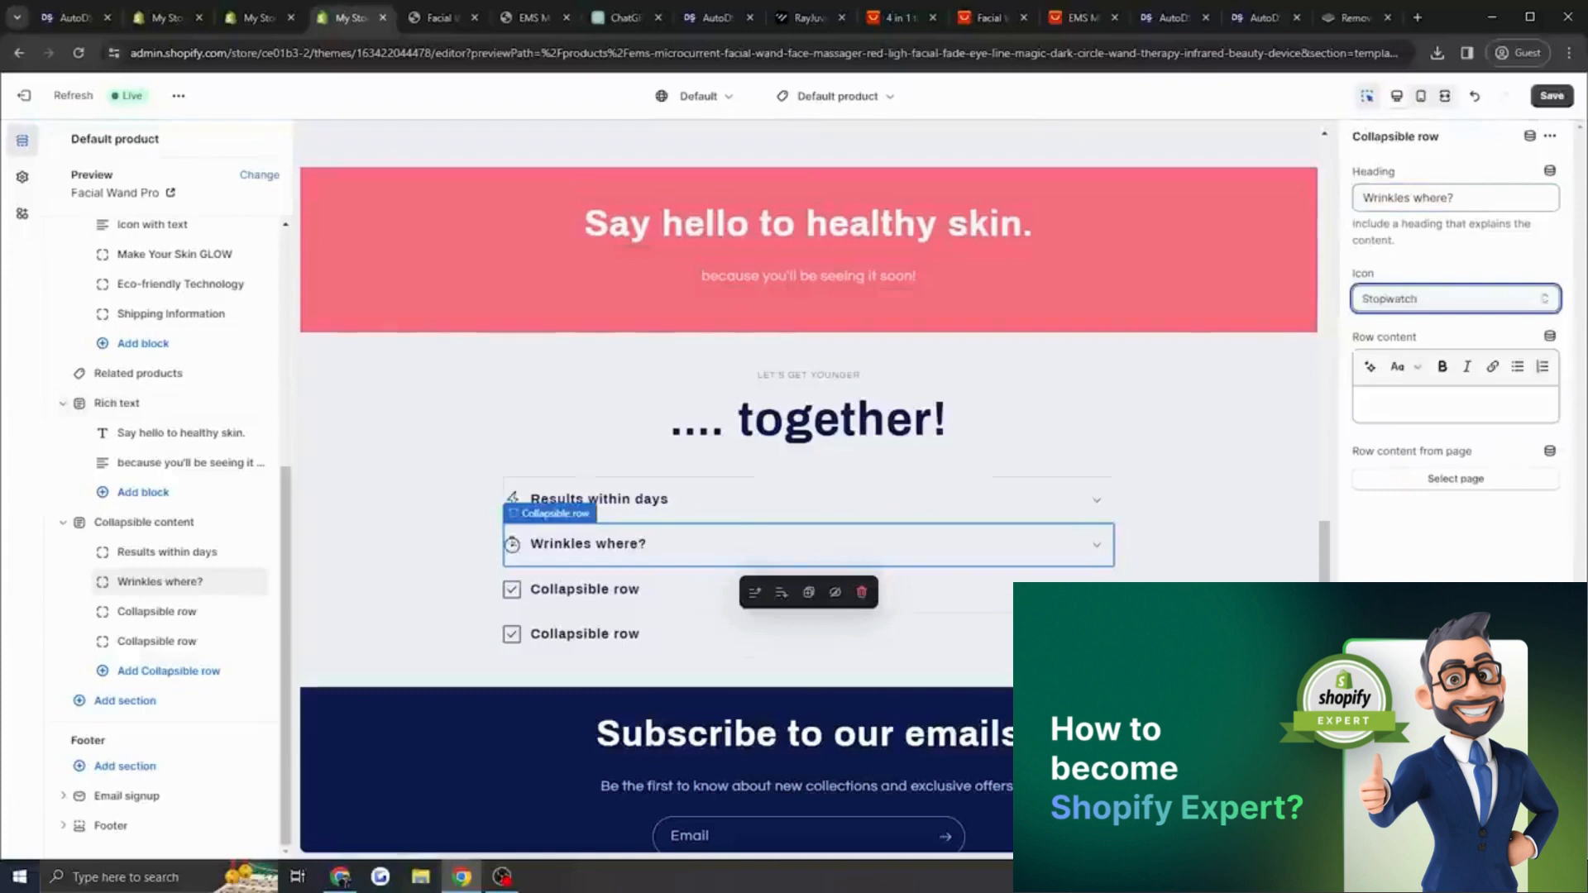
Change the heading of the third collapsible row to "Brighter Skin".
click(1054, 590)
drag(1467, 197, 1314, 212)
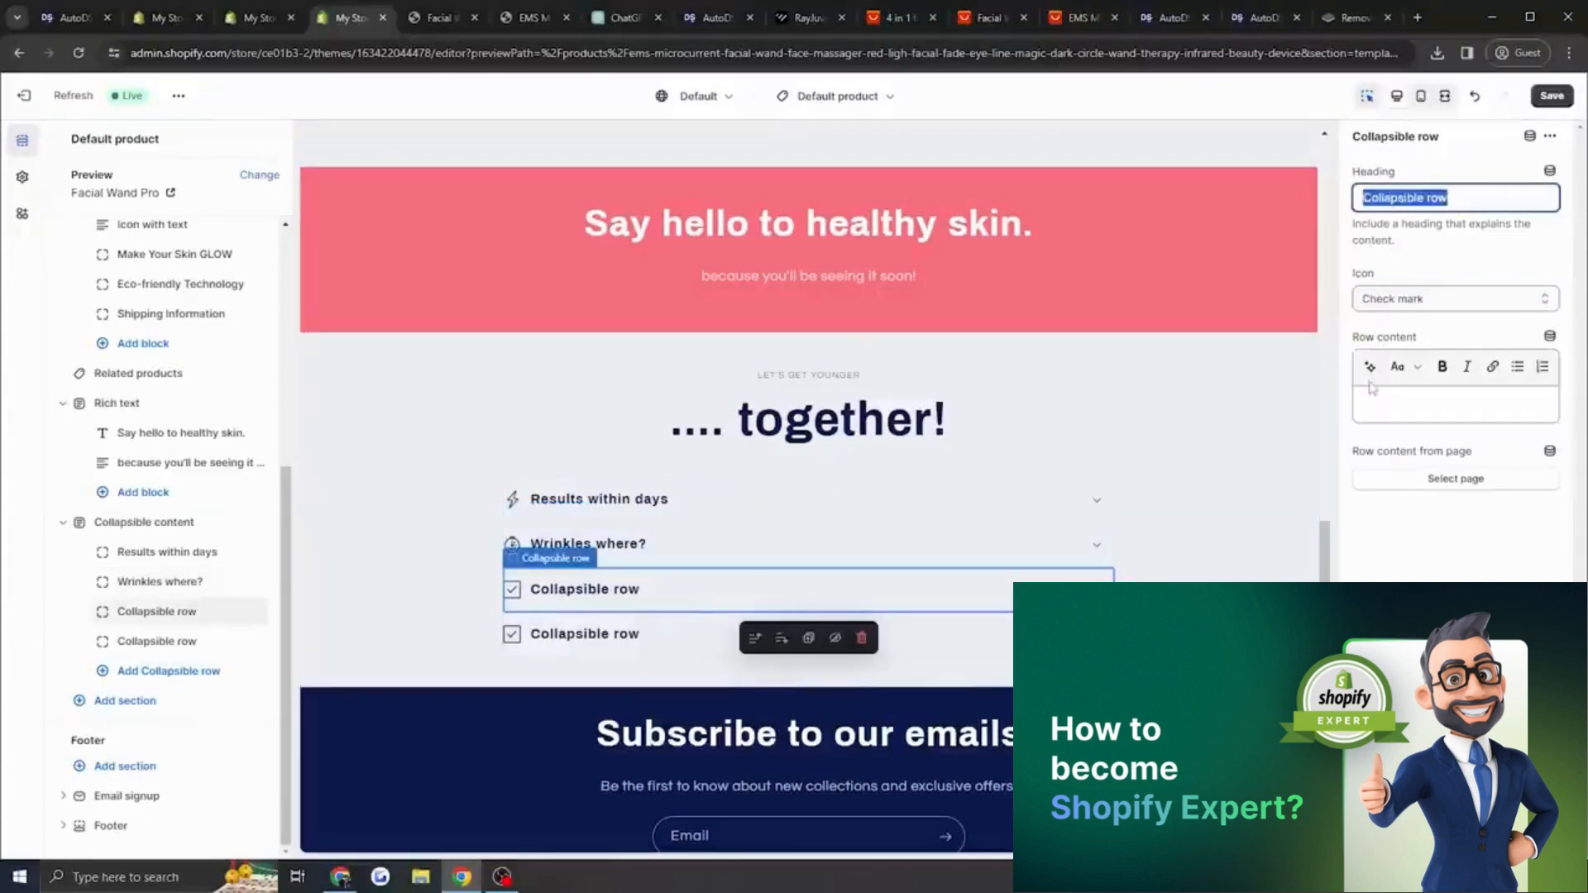
text(B)
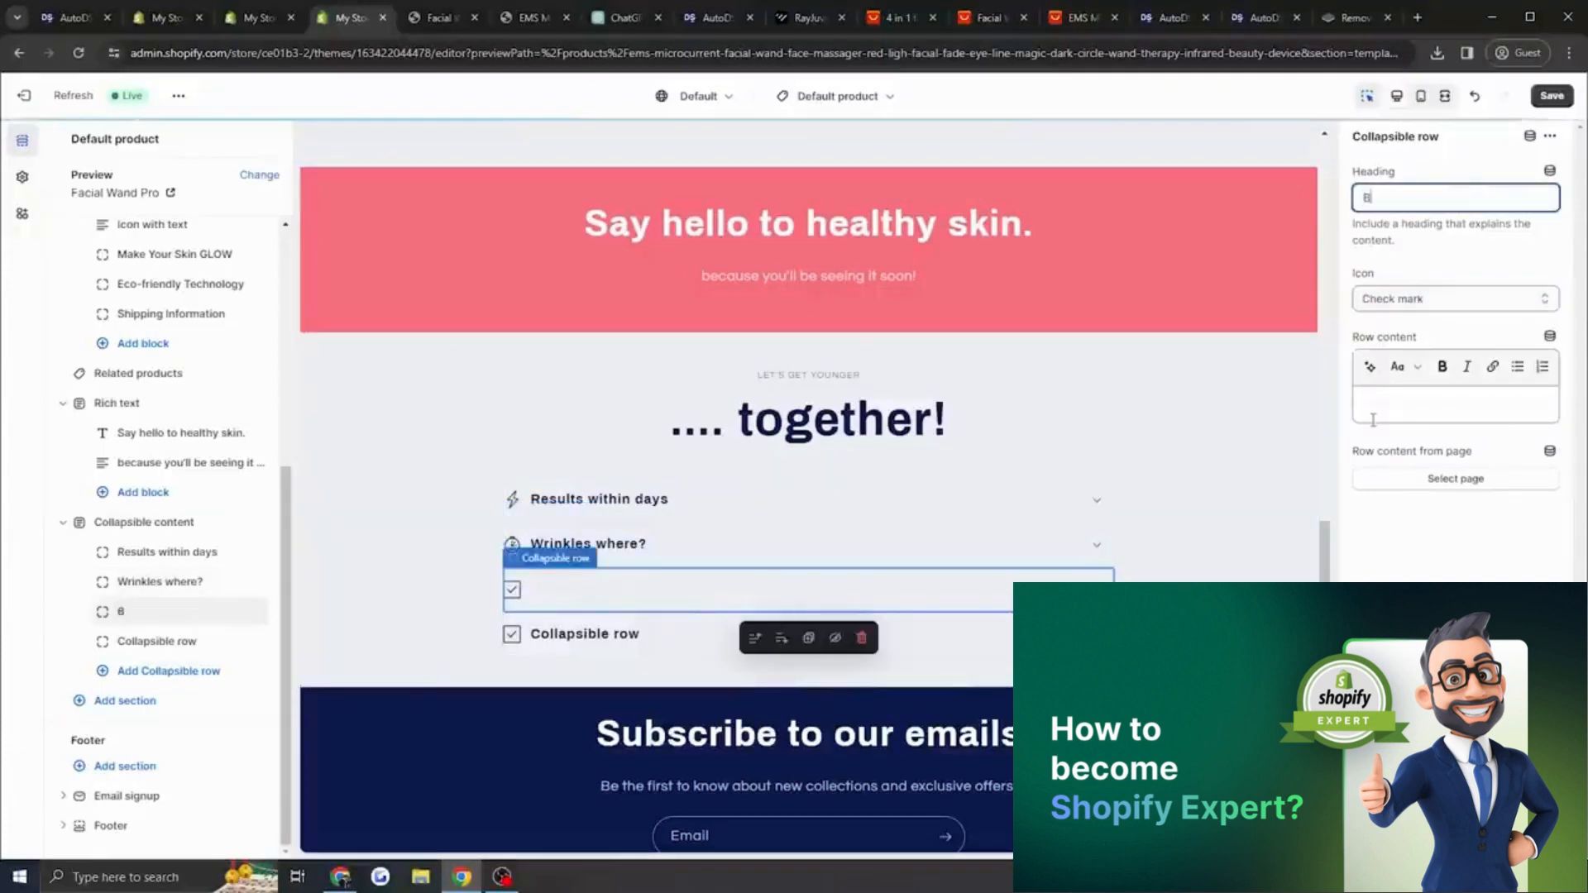
text(righter Skin)
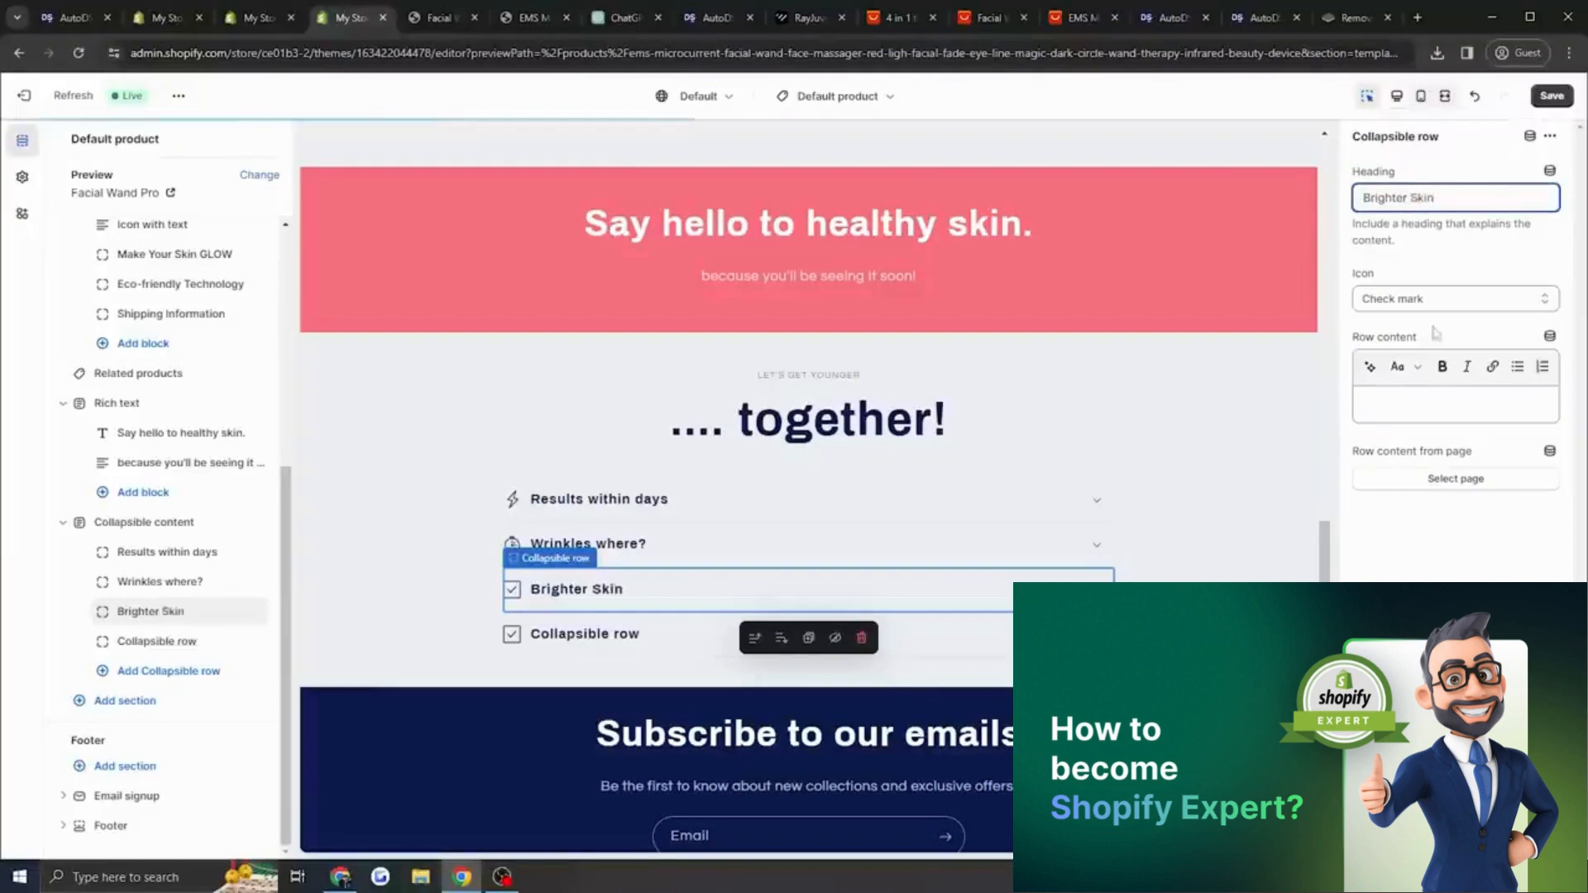
Set the icon of the "Brighter Skin" collapsible row to Silhouette.
click(1452, 298)
scroll(1444, 473, down, 1)
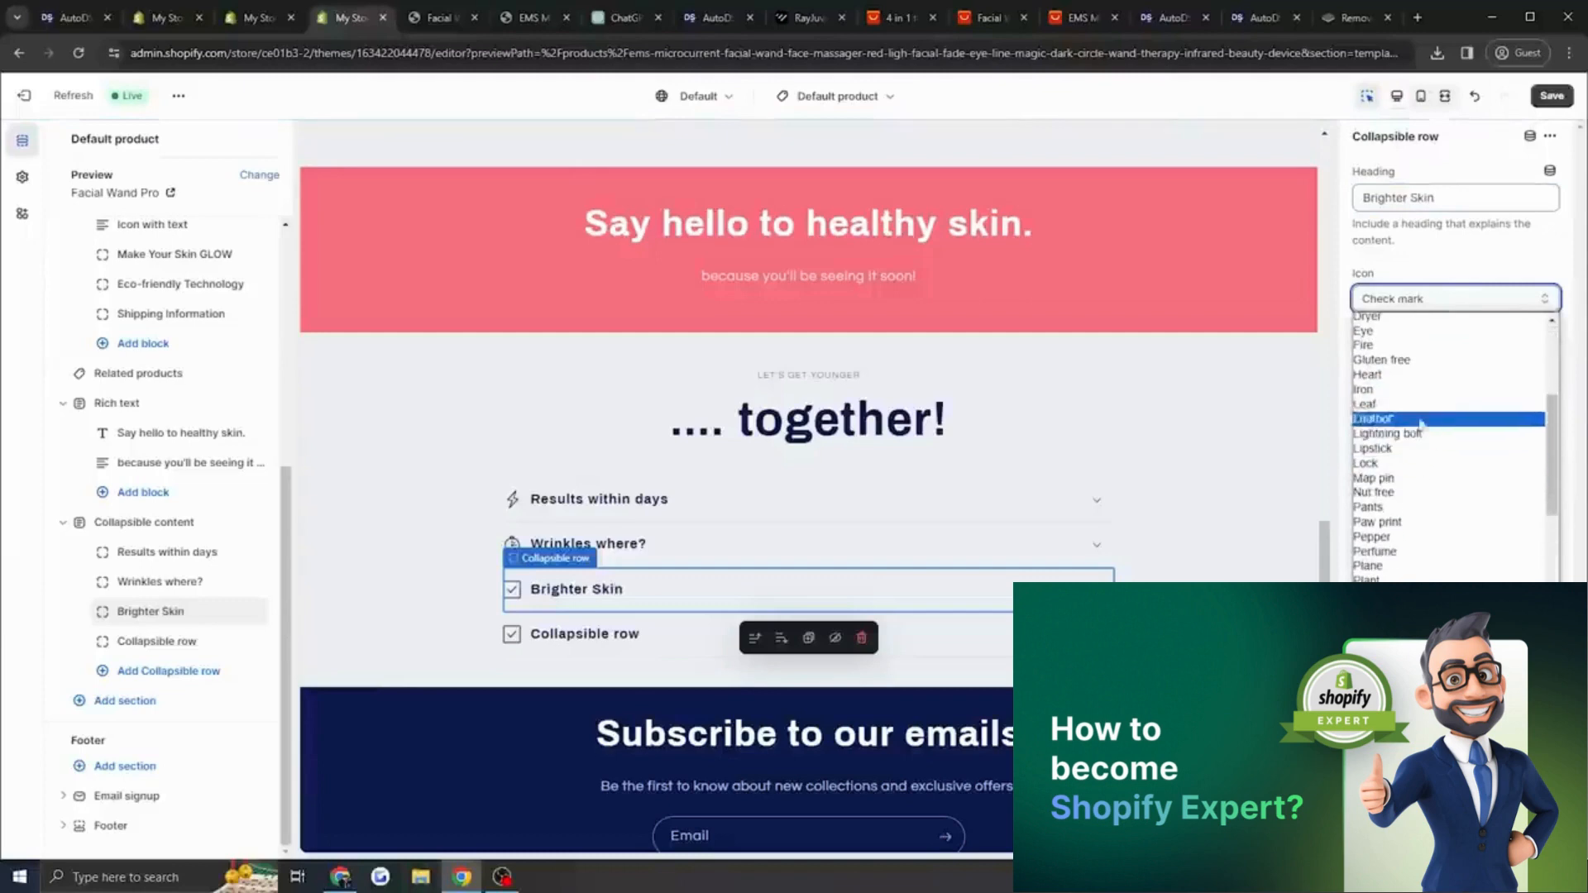
click(1450, 367)
click(1453, 299)
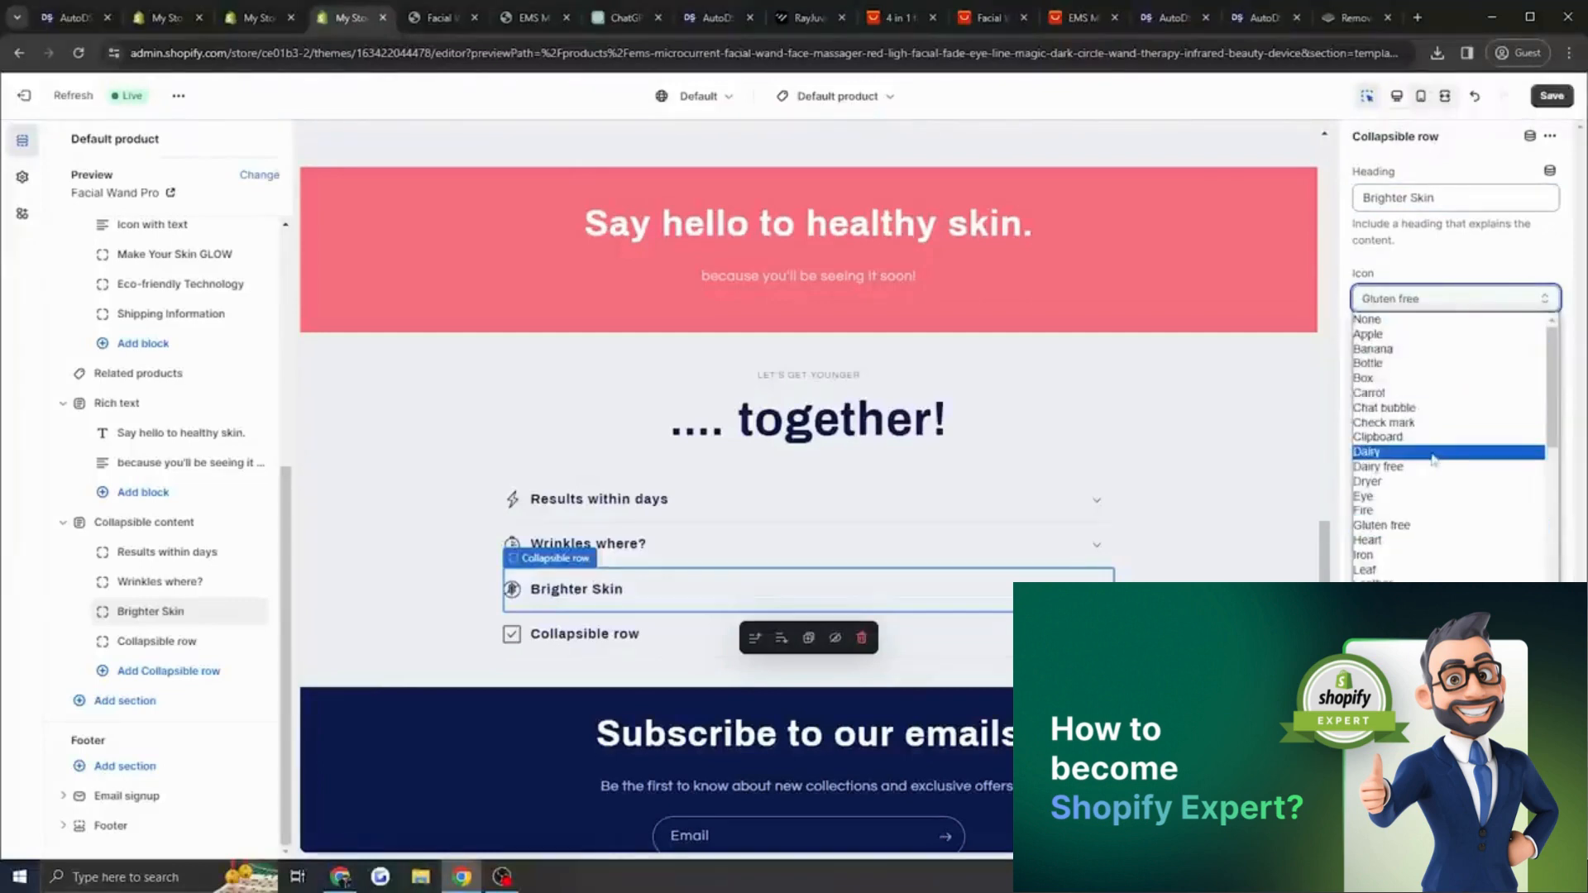
scroll(1423, 463, down, 2)
scroll(1415, 484, down, 4)
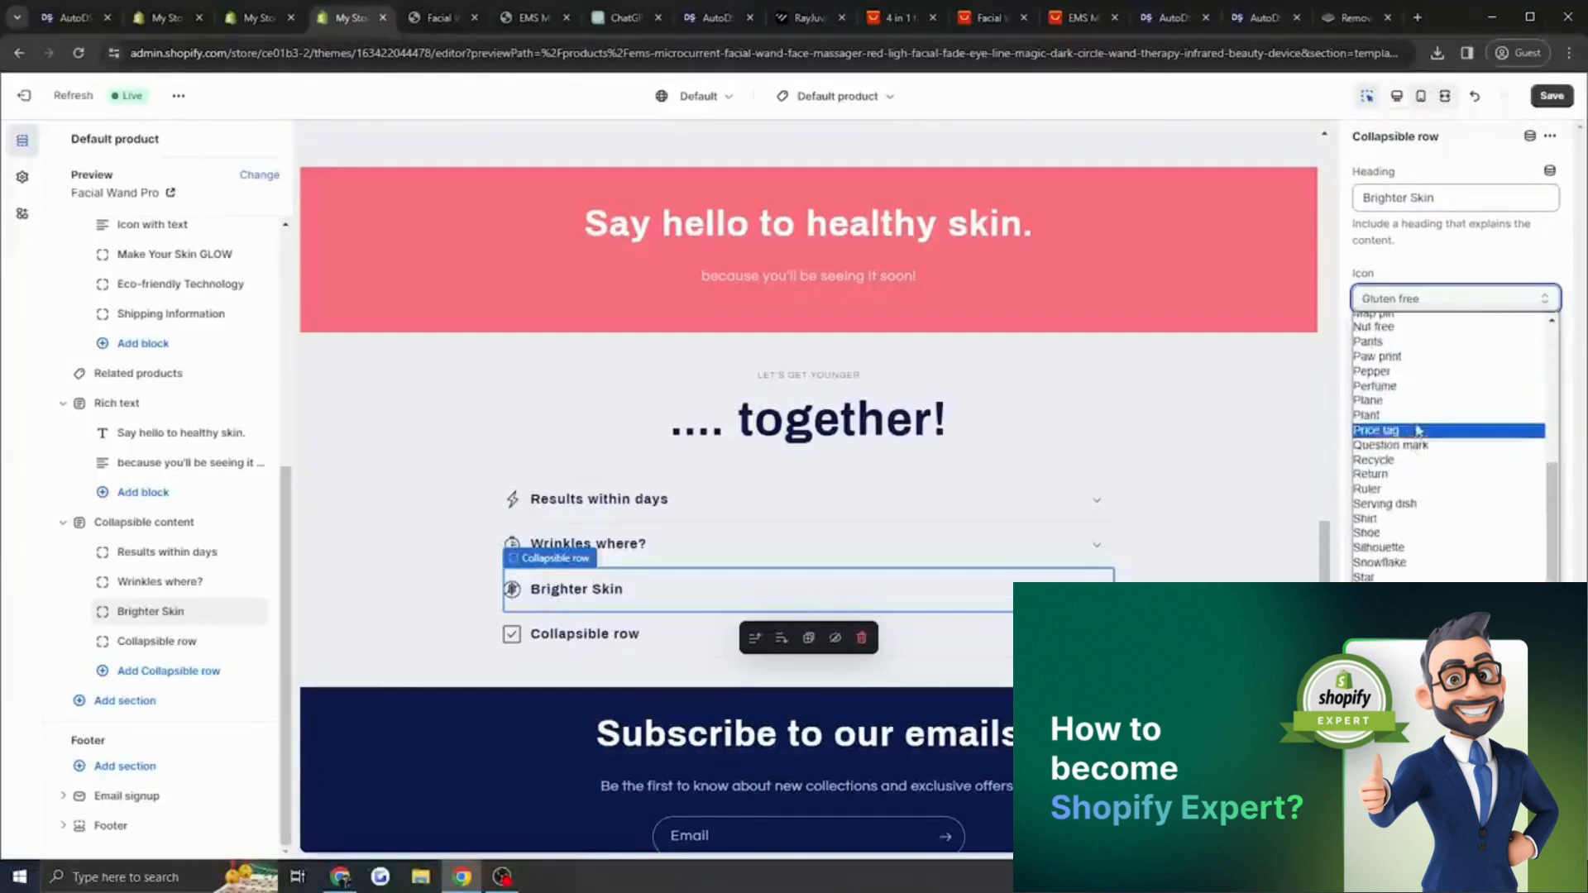
click(1398, 548)
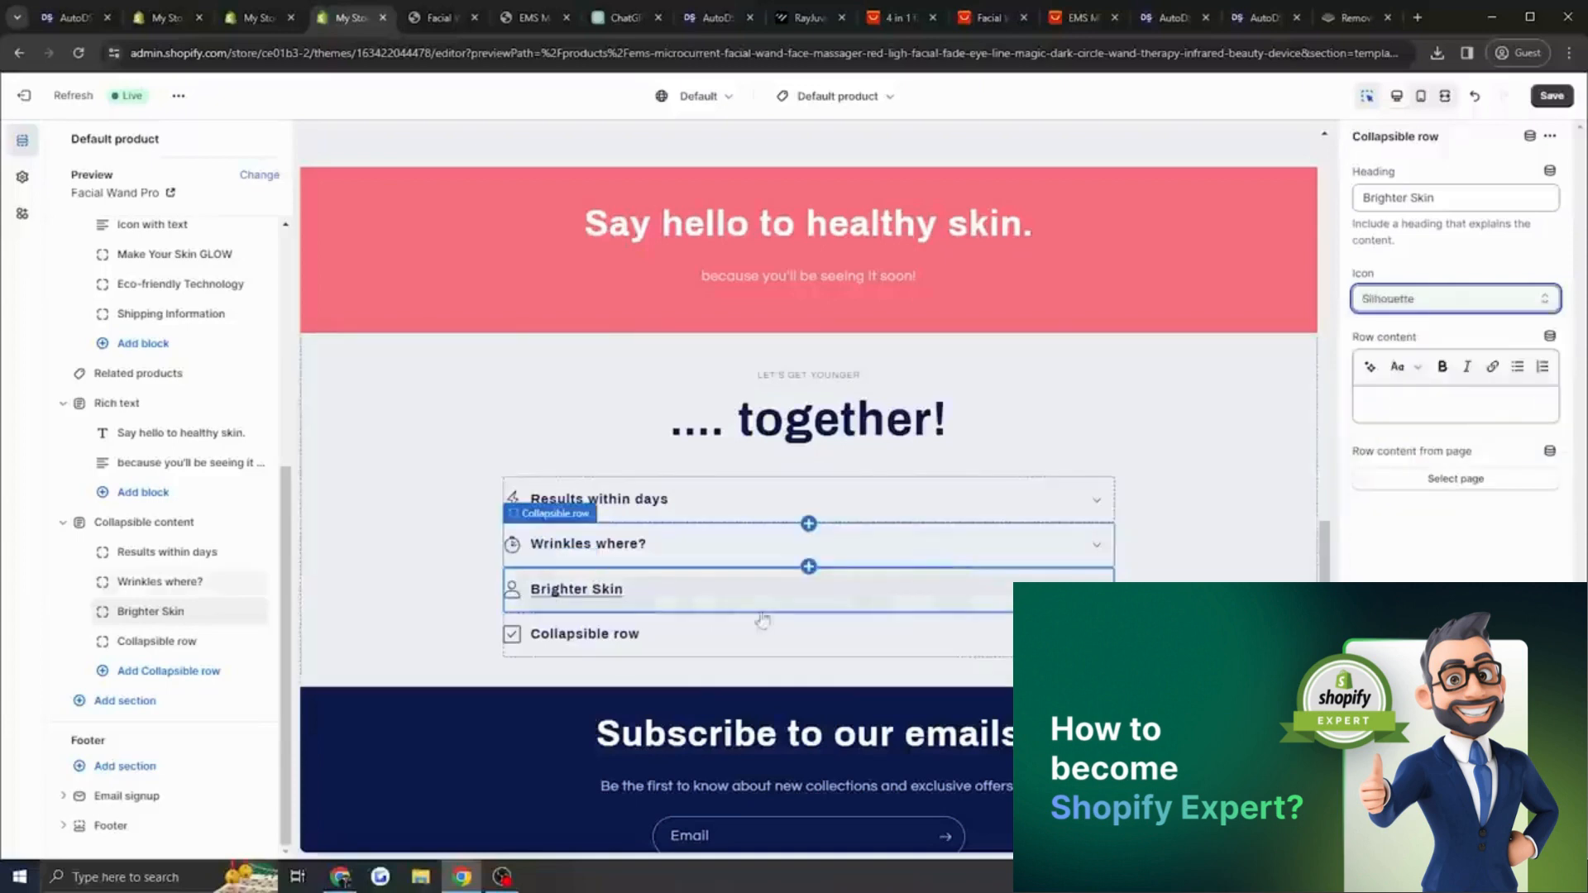
Set the fourth collapsible row's heading to "Easy to use" and its icon to Star.
click(770, 632)
drag(1481, 199, 1287, 217)
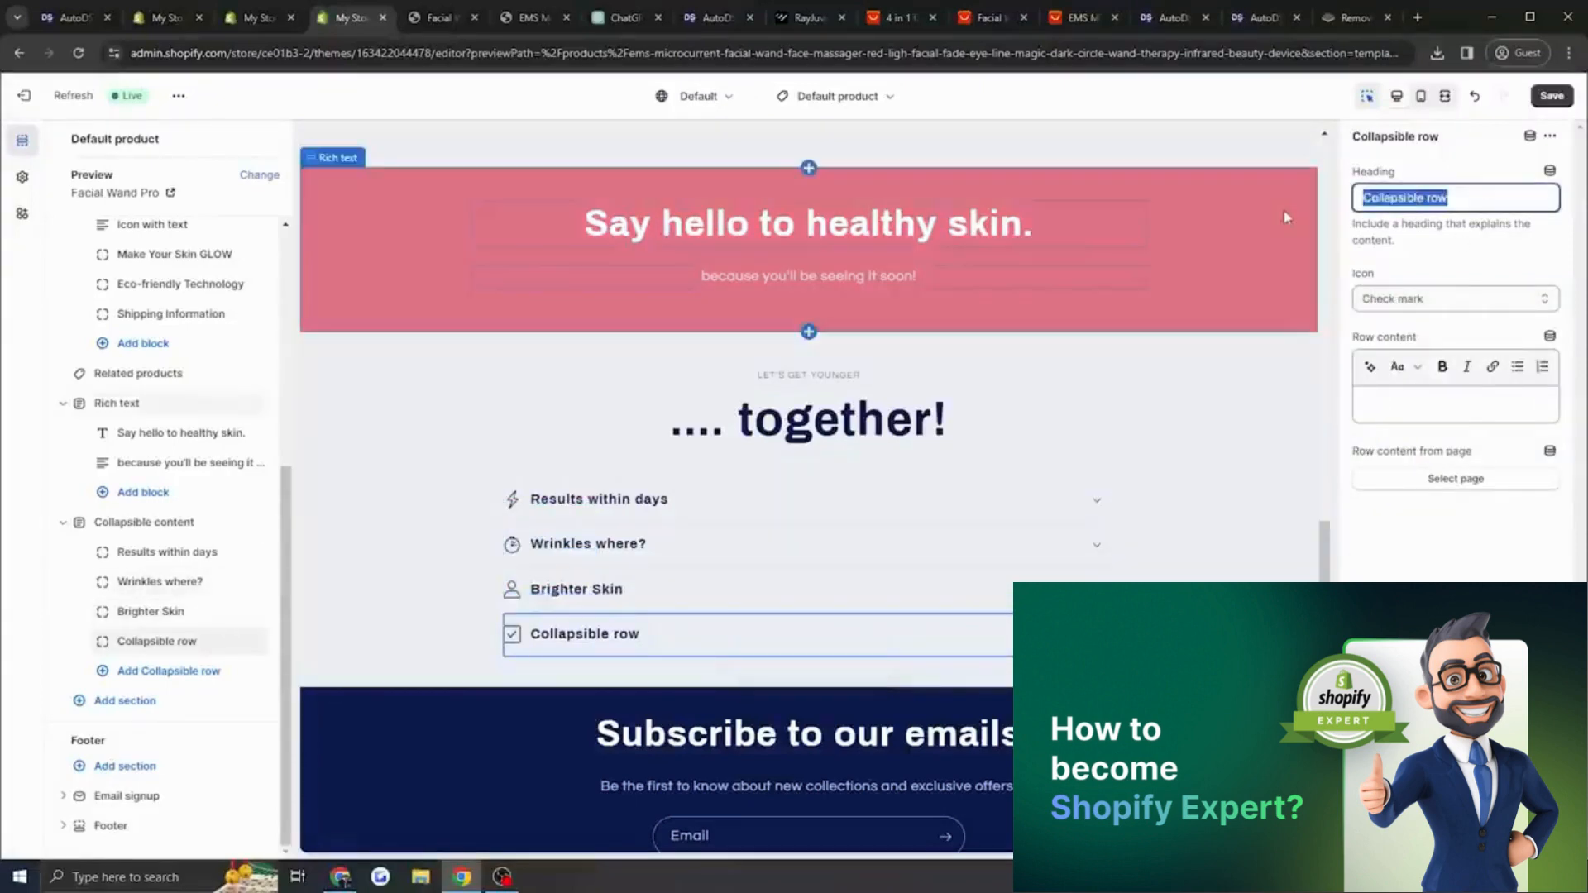
key(BackSpace)
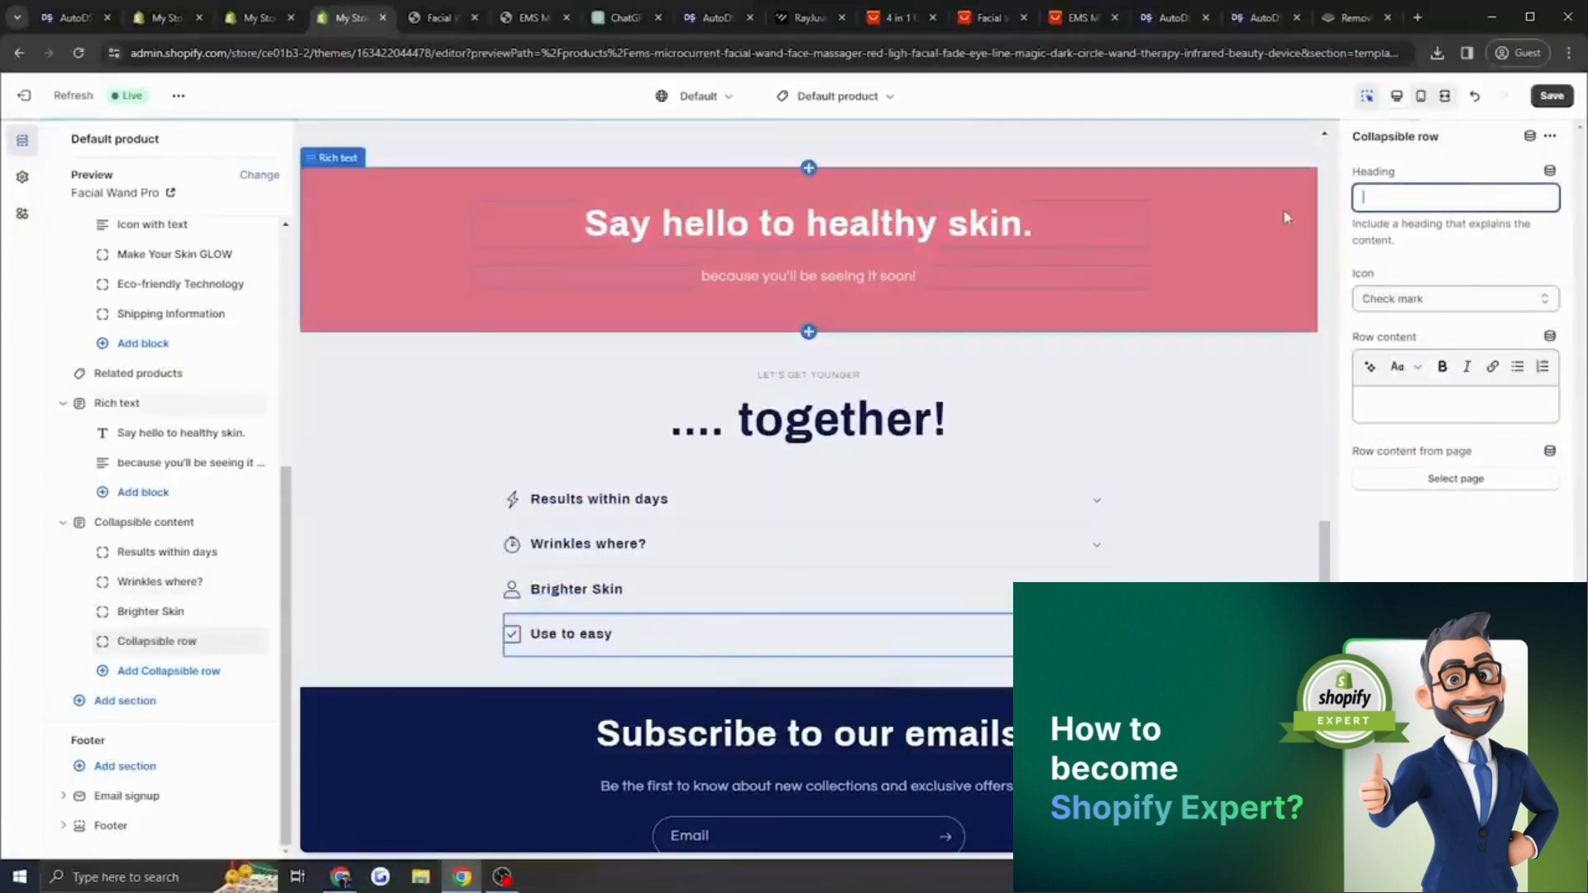
text(Easy to use)
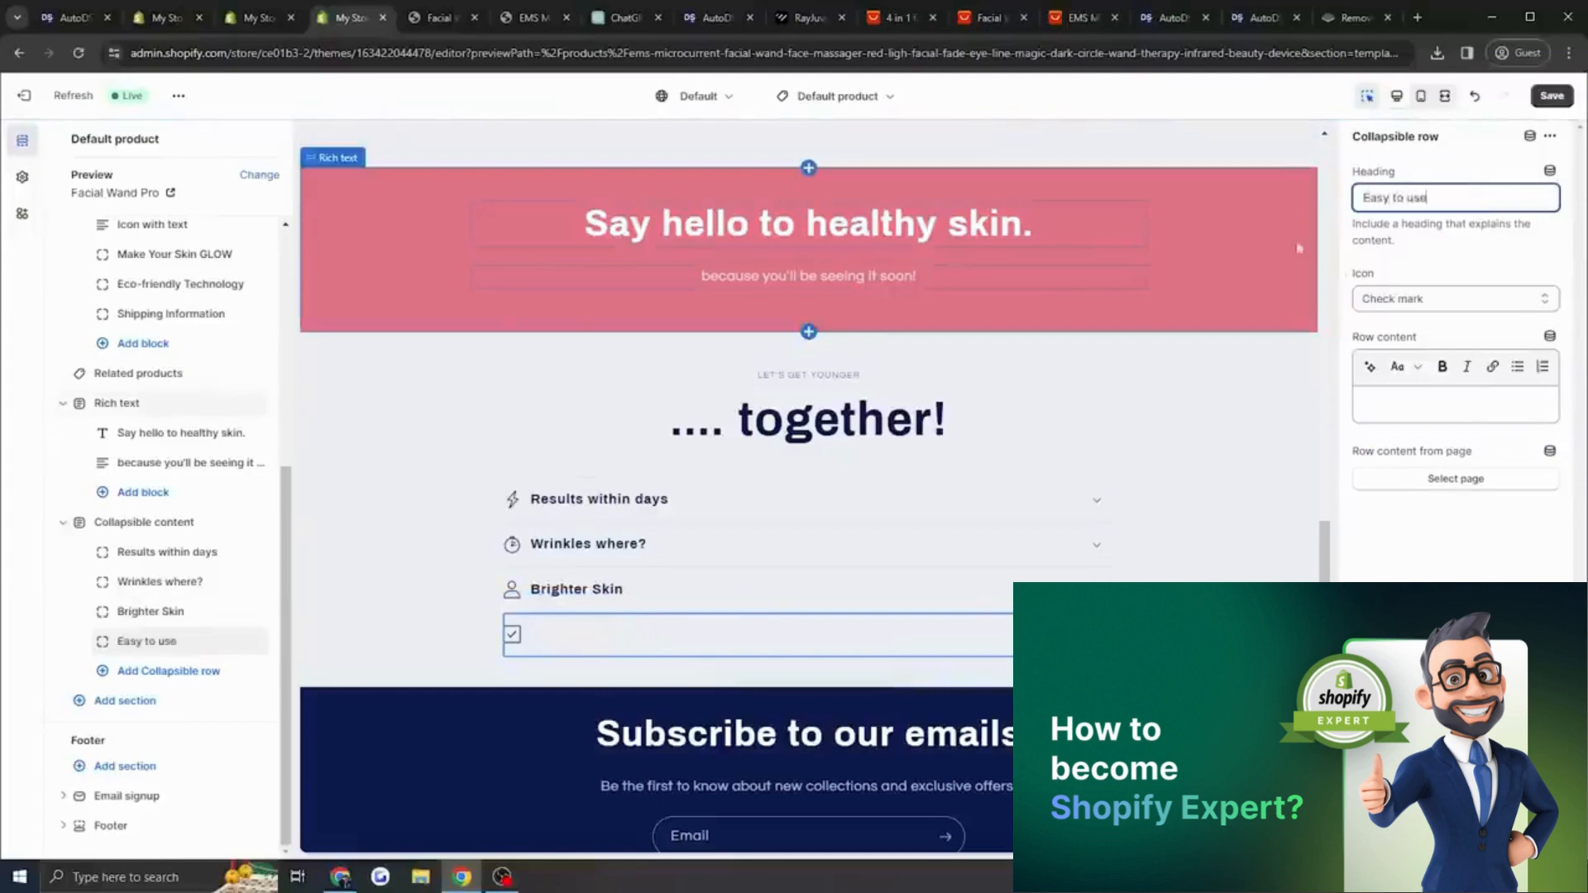
click(1455, 298)
scroll(1454, 484, down, 5)
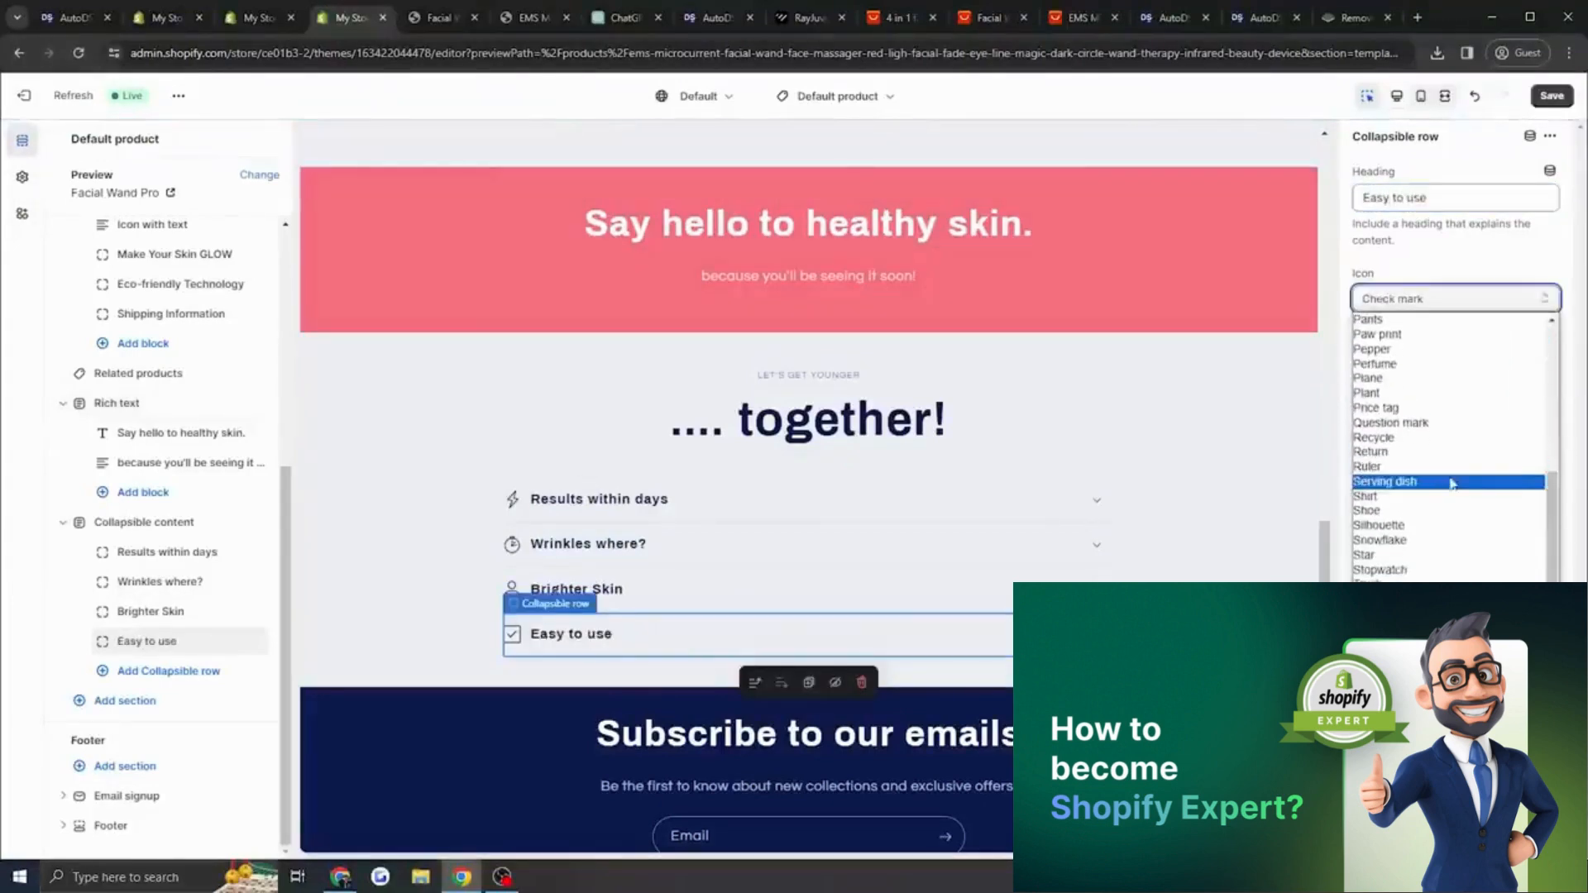
click(1406, 555)
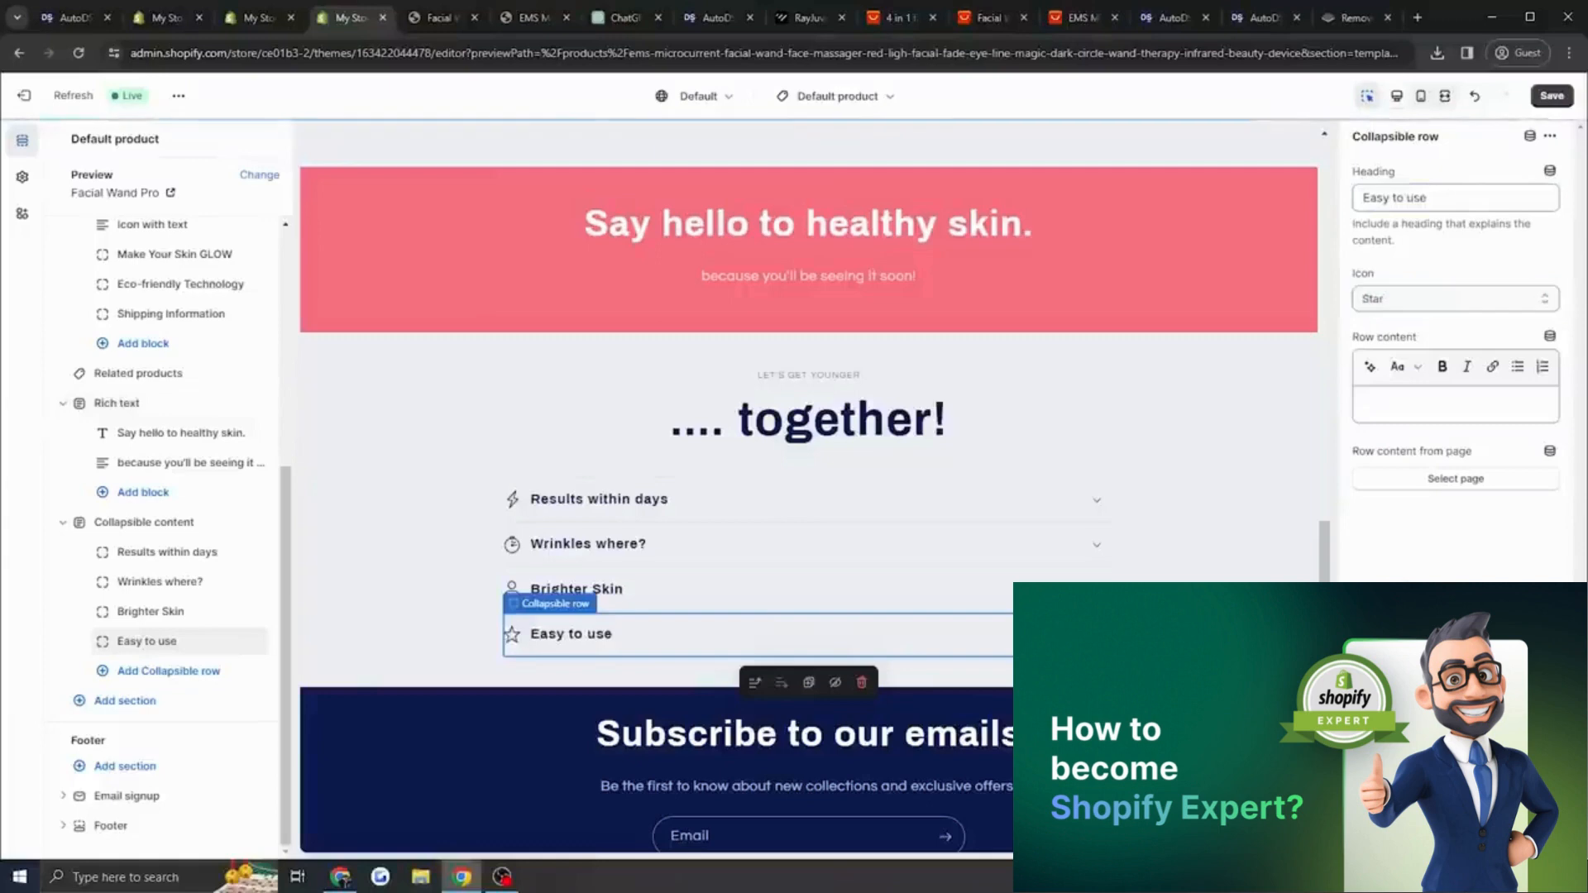
Save the theme changes and review the product page preview from the header down to the Collapsible content section.
click(1555, 98)
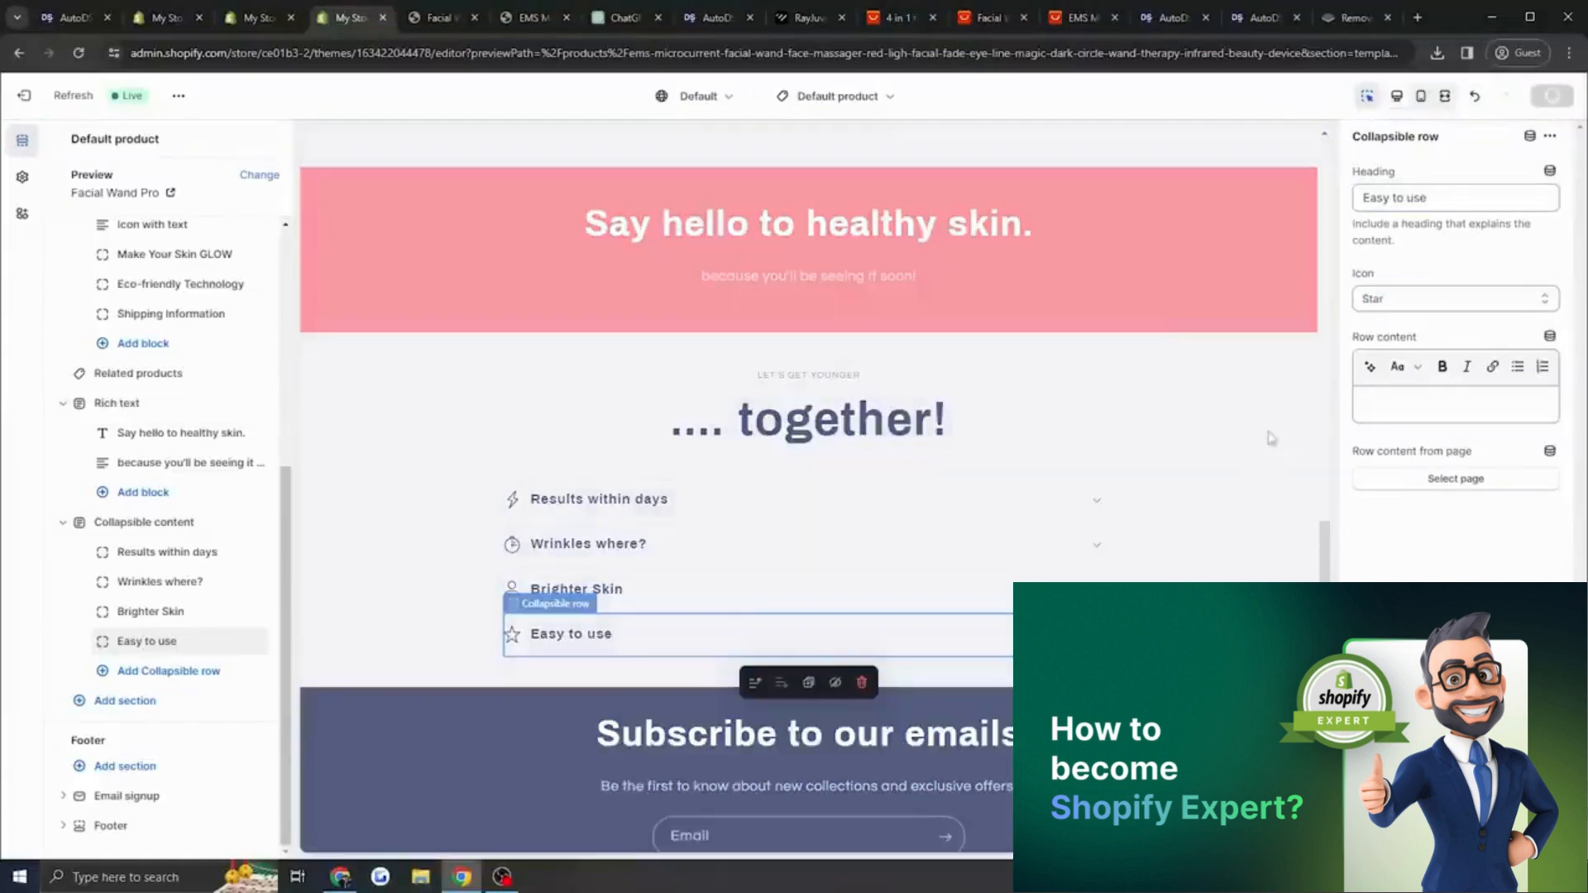
click(1150, 498)
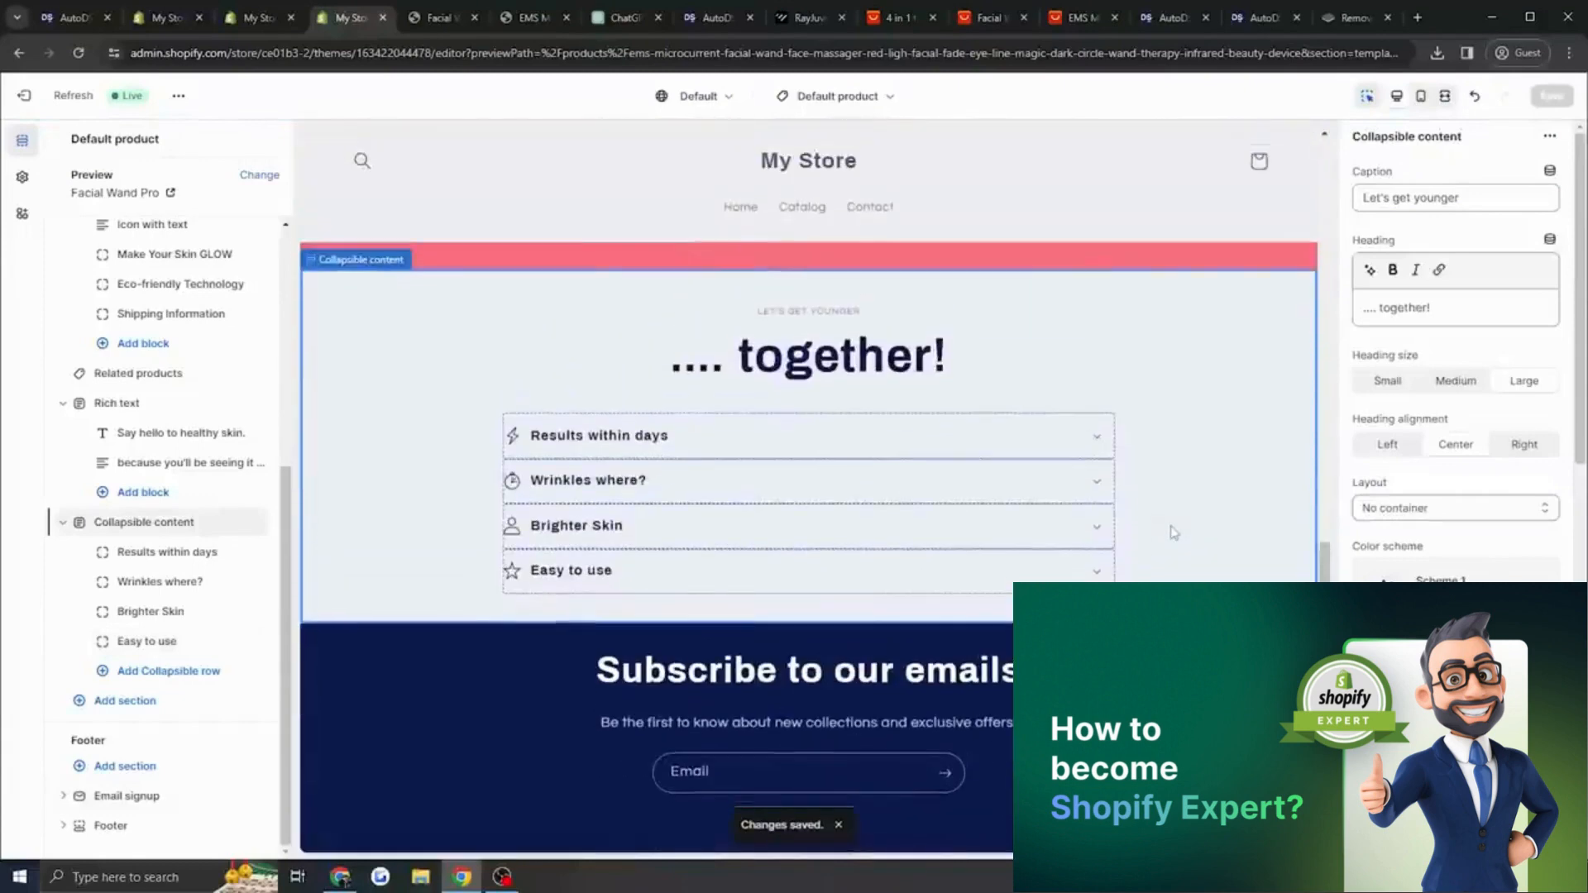
scroll(1167, 533, up, 15)
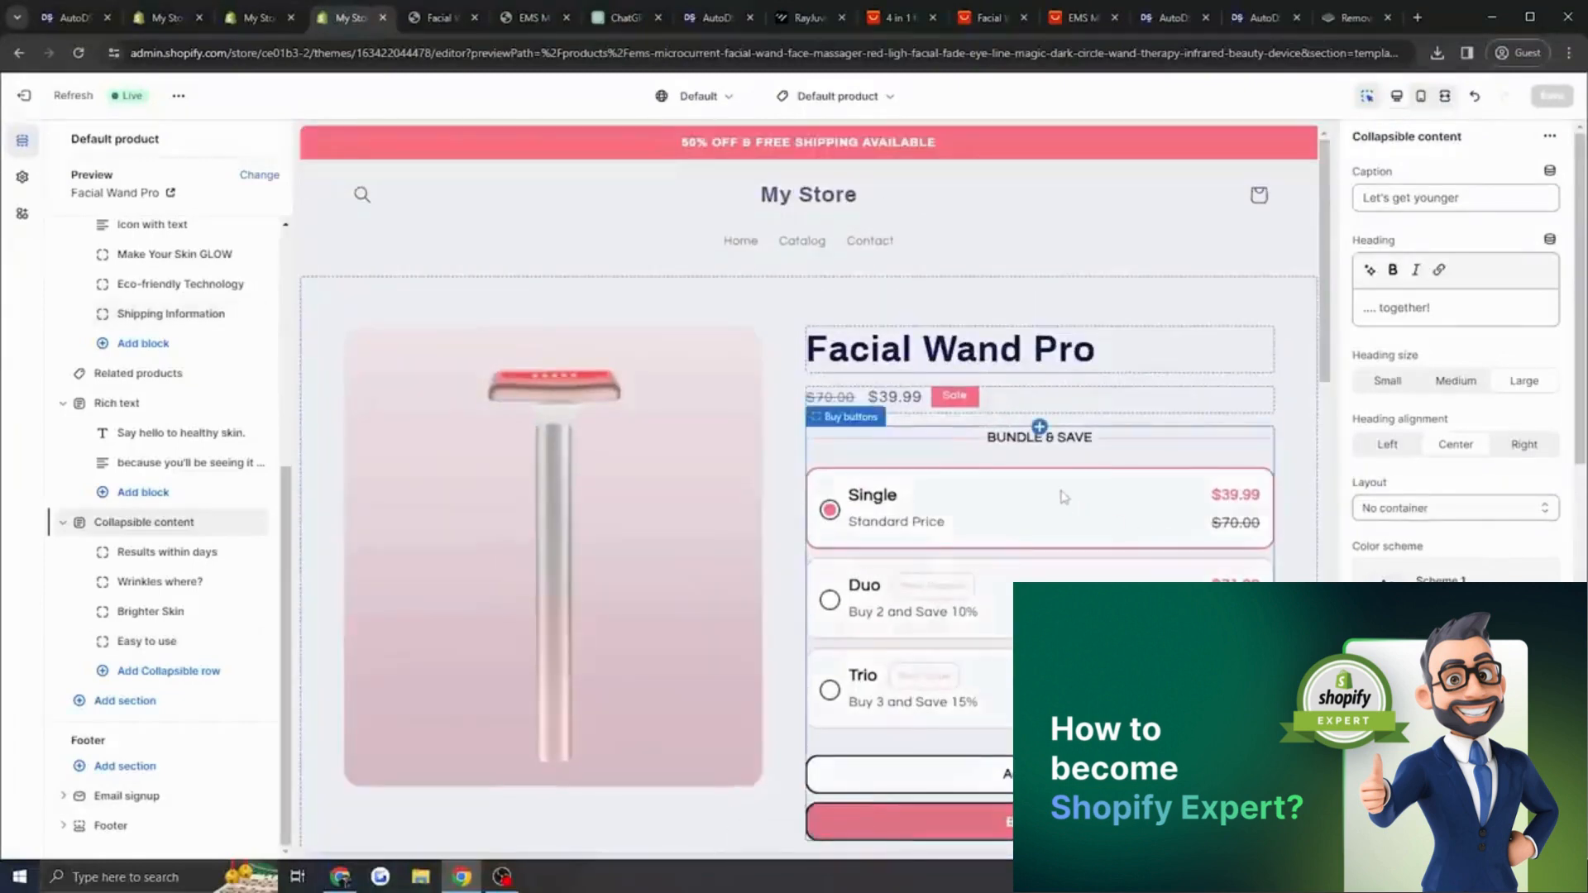
scroll(1064, 493, down, 10)
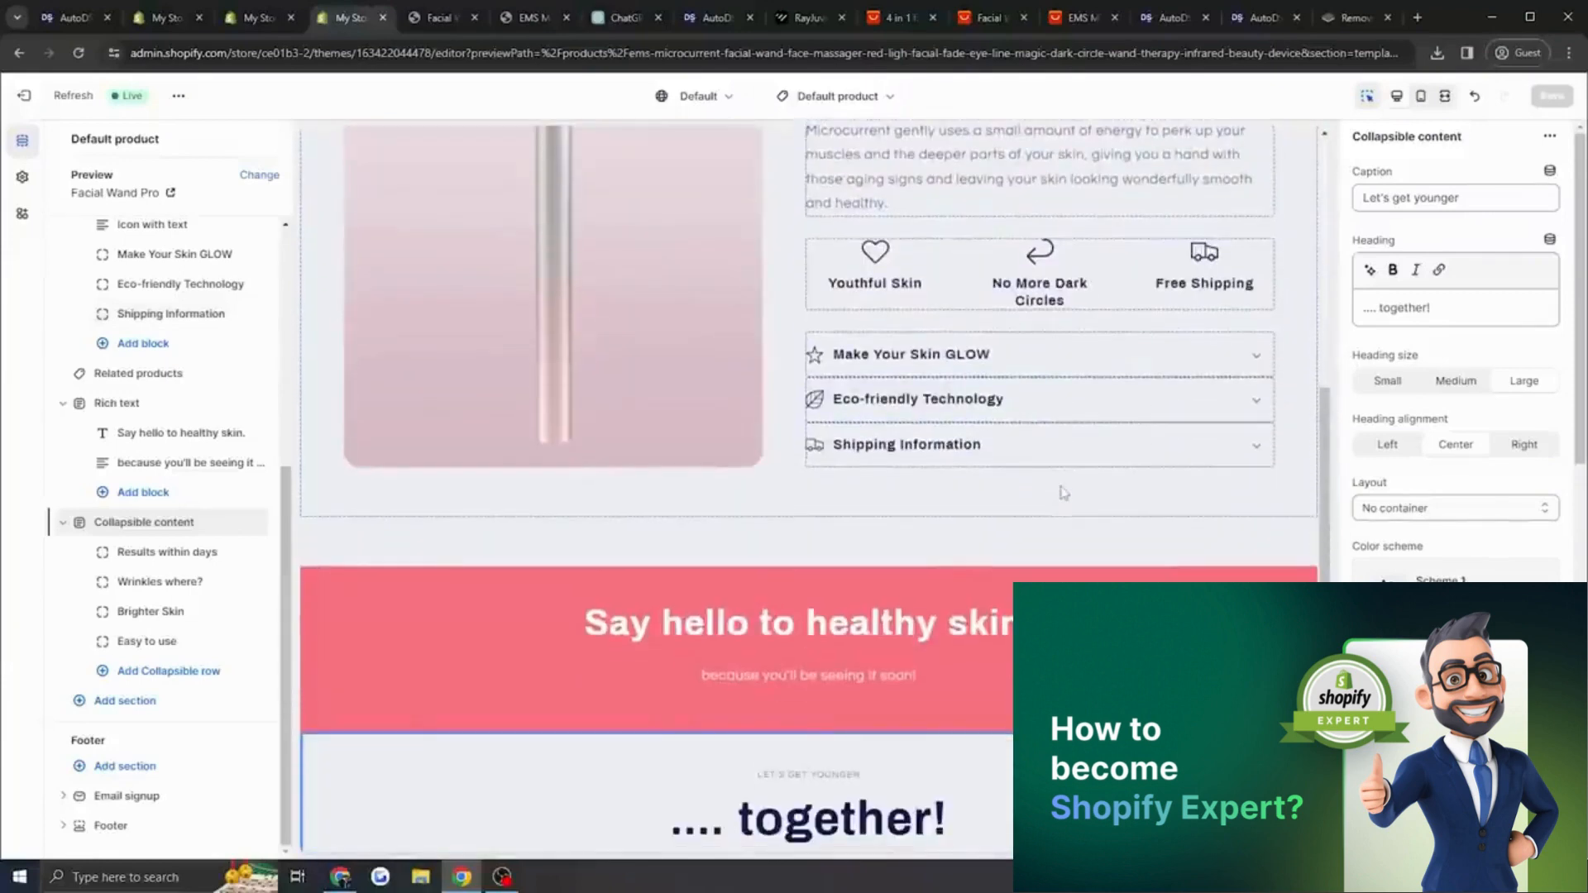
scroll(1064, 493, down, 3)
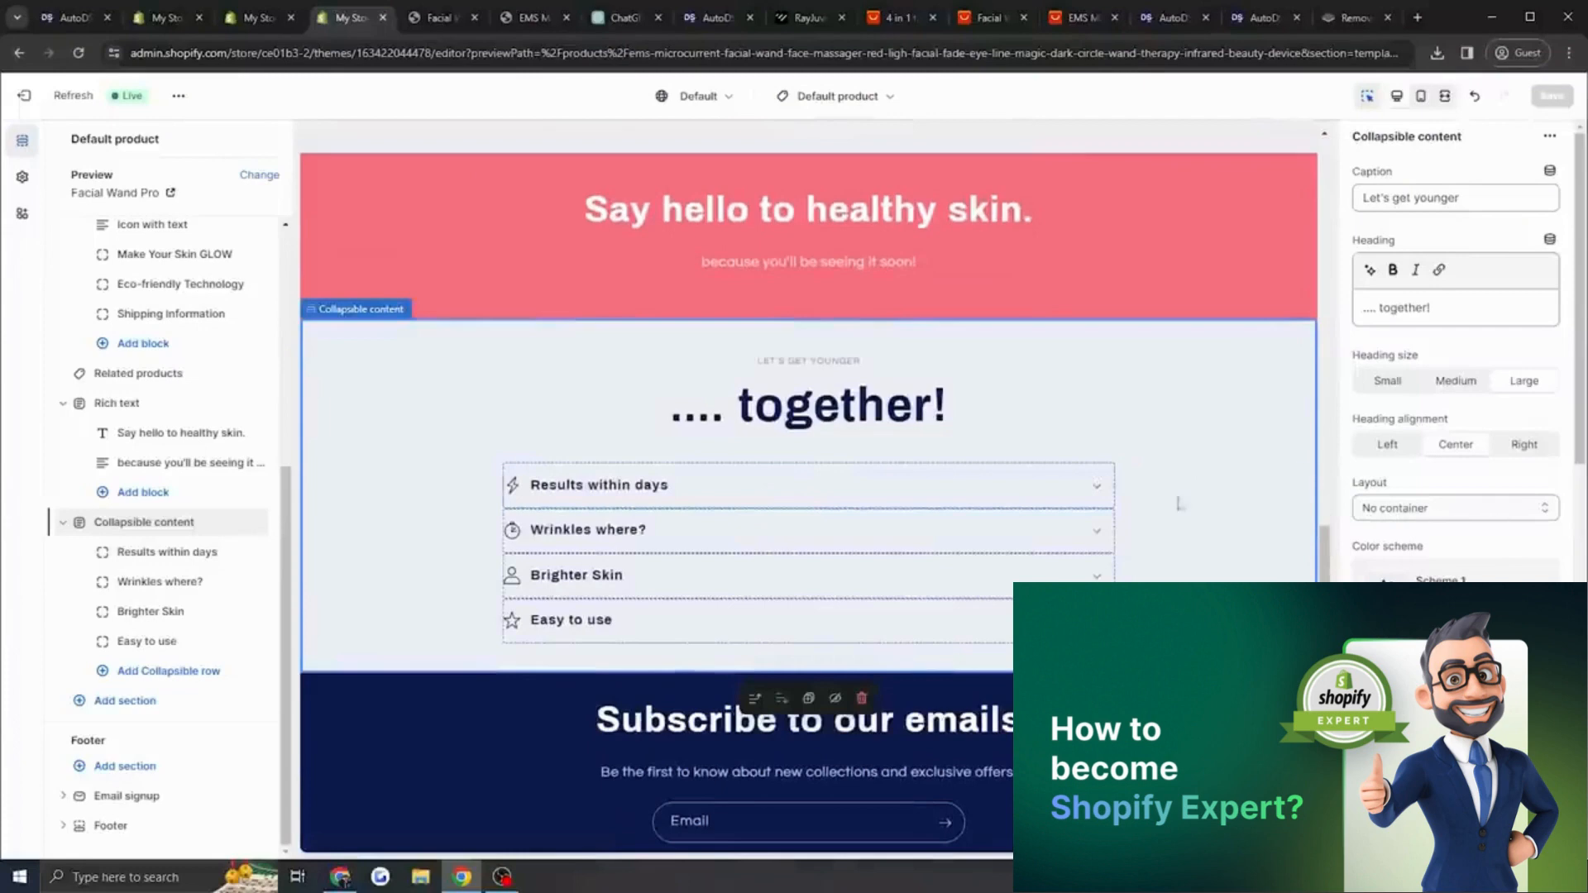
Set the Collapsible content section's layout to Row container and check its rows against the rest of the product page.
scroll(1420, 438, down, 4)
scroll(1420, 438, up, 3)
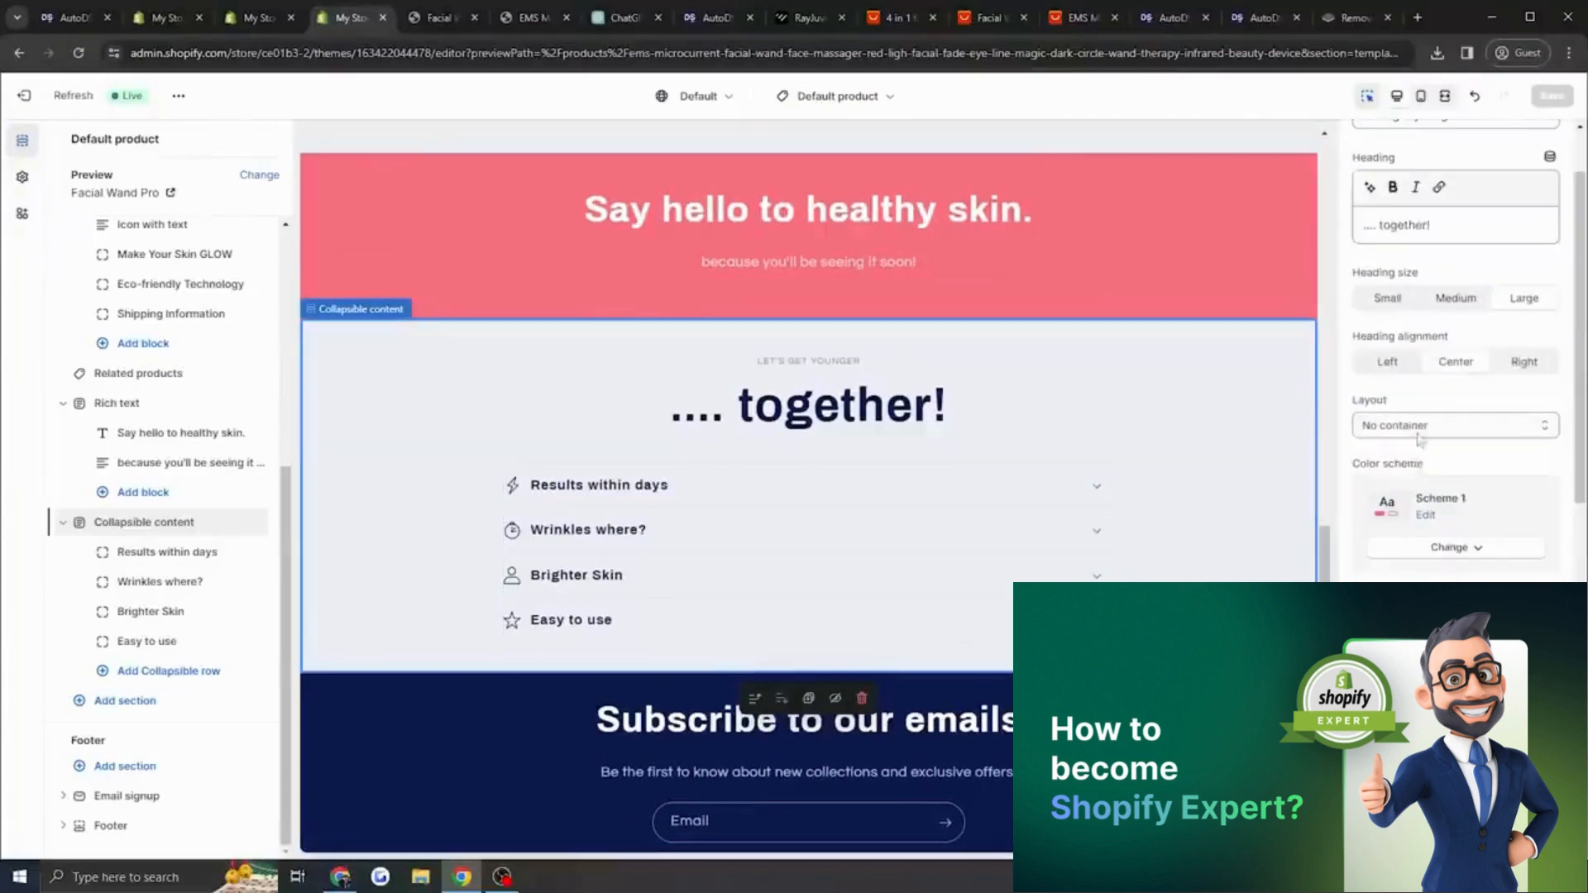
click(1419, 430)
click(1406, 461)
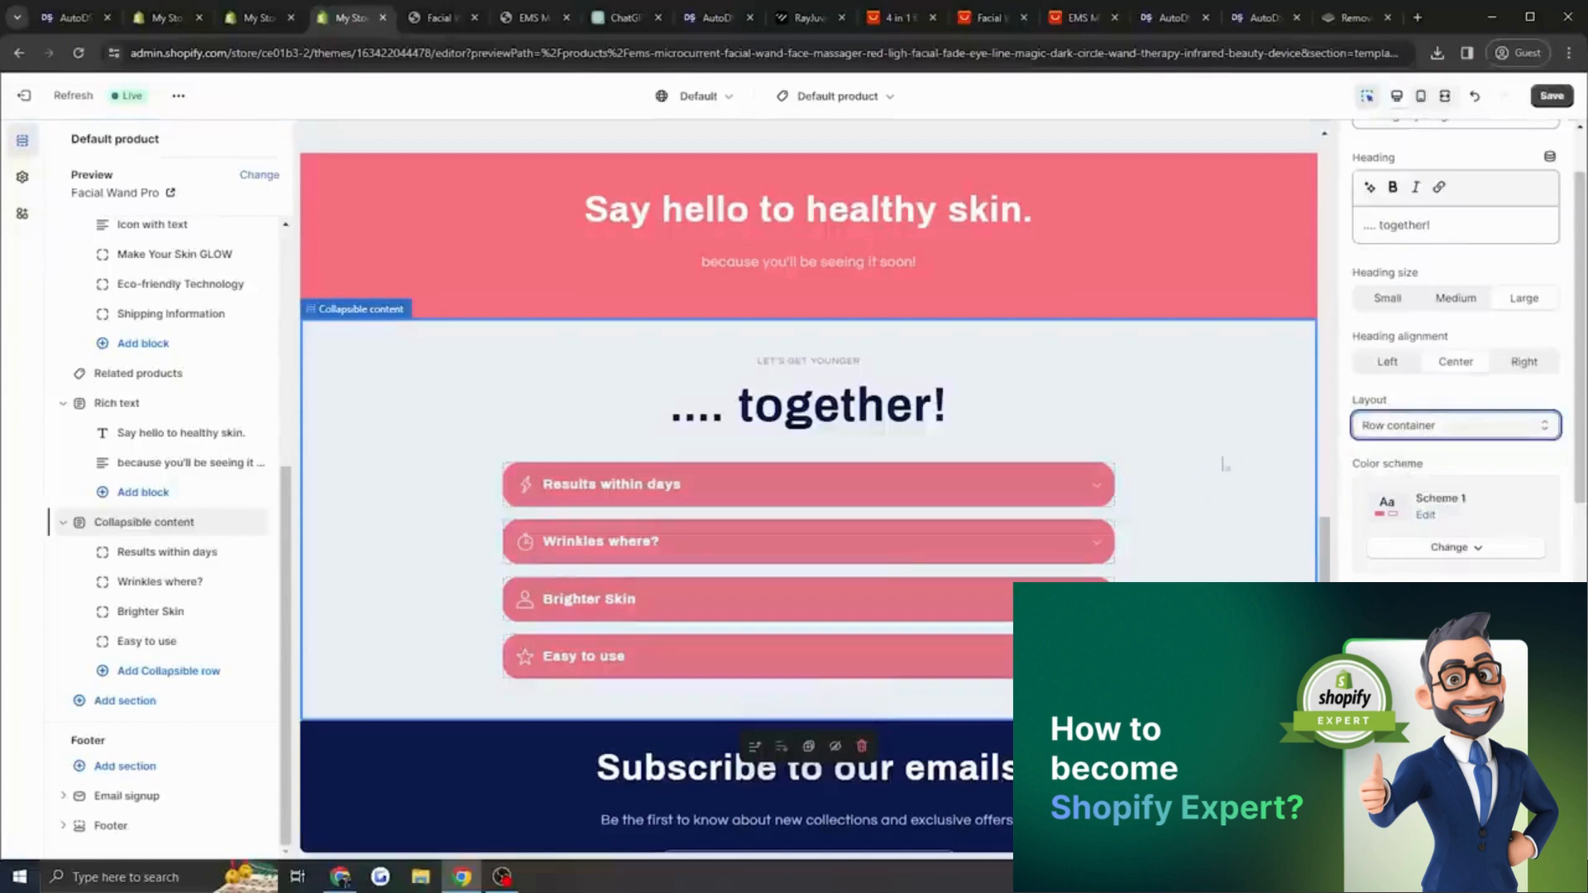
scroll(1497, 503, down, 5)
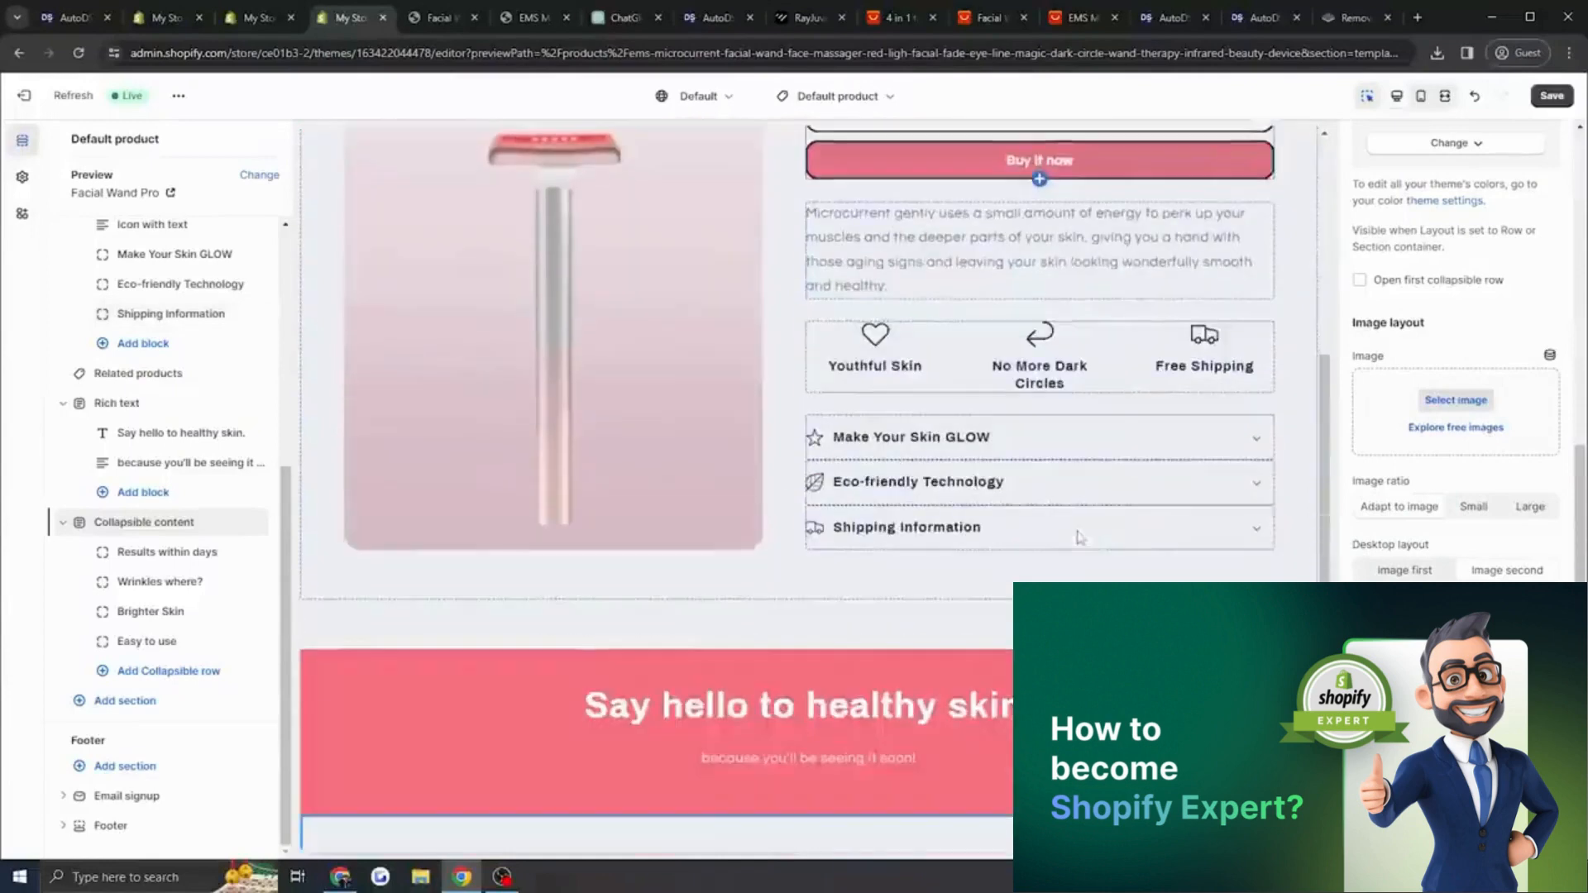
scroll(1142, 512, down, 1)
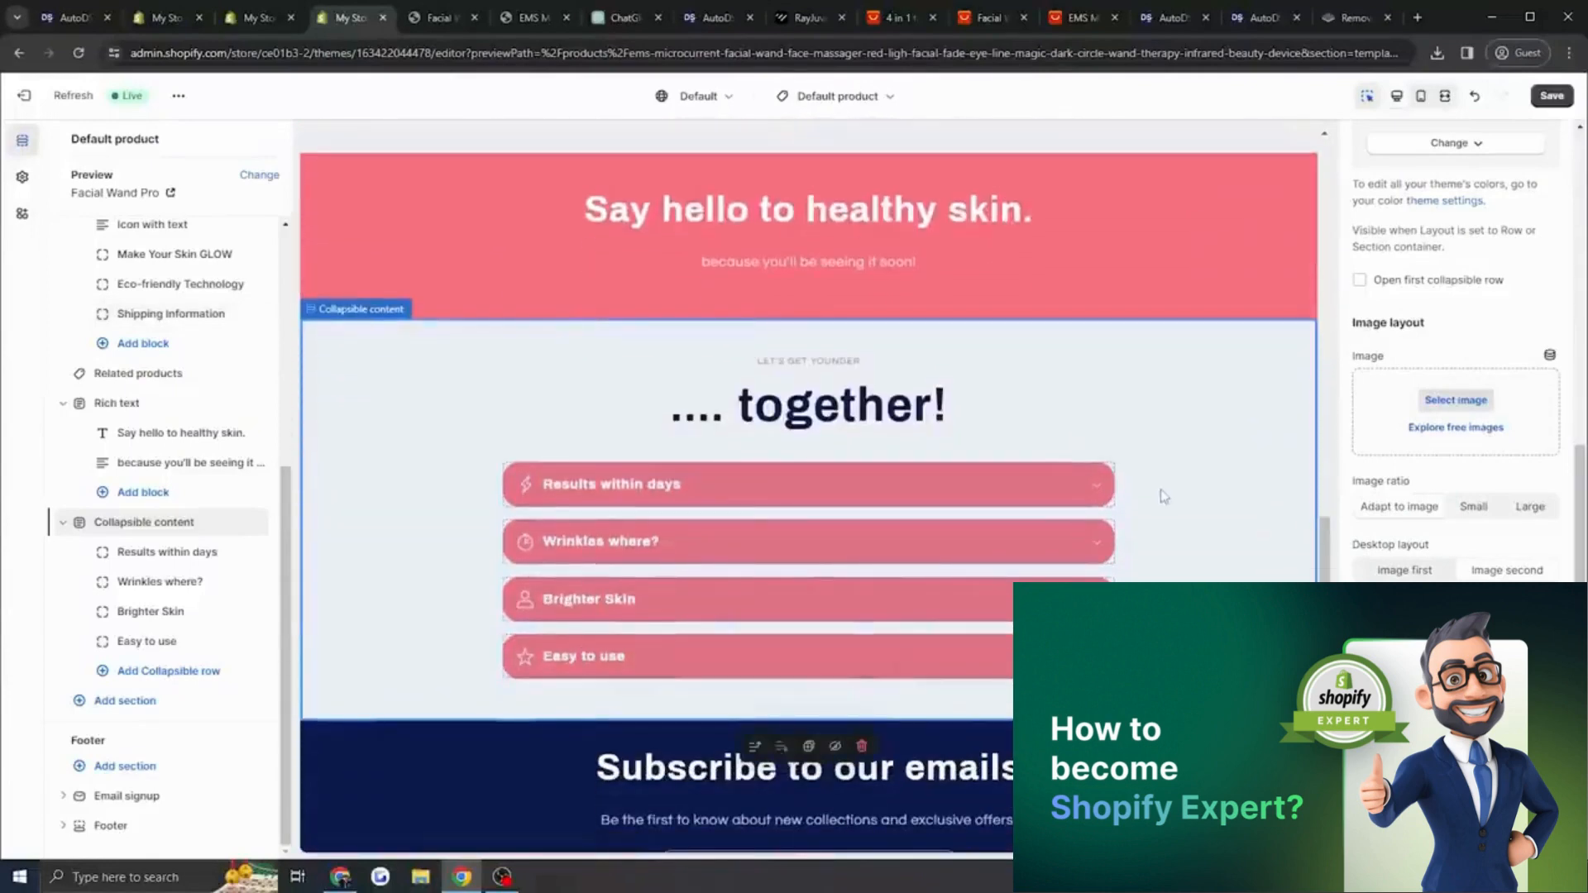
Review the Facial Wand Pro page in the store preview and in the theme editor.
click(438, 18)
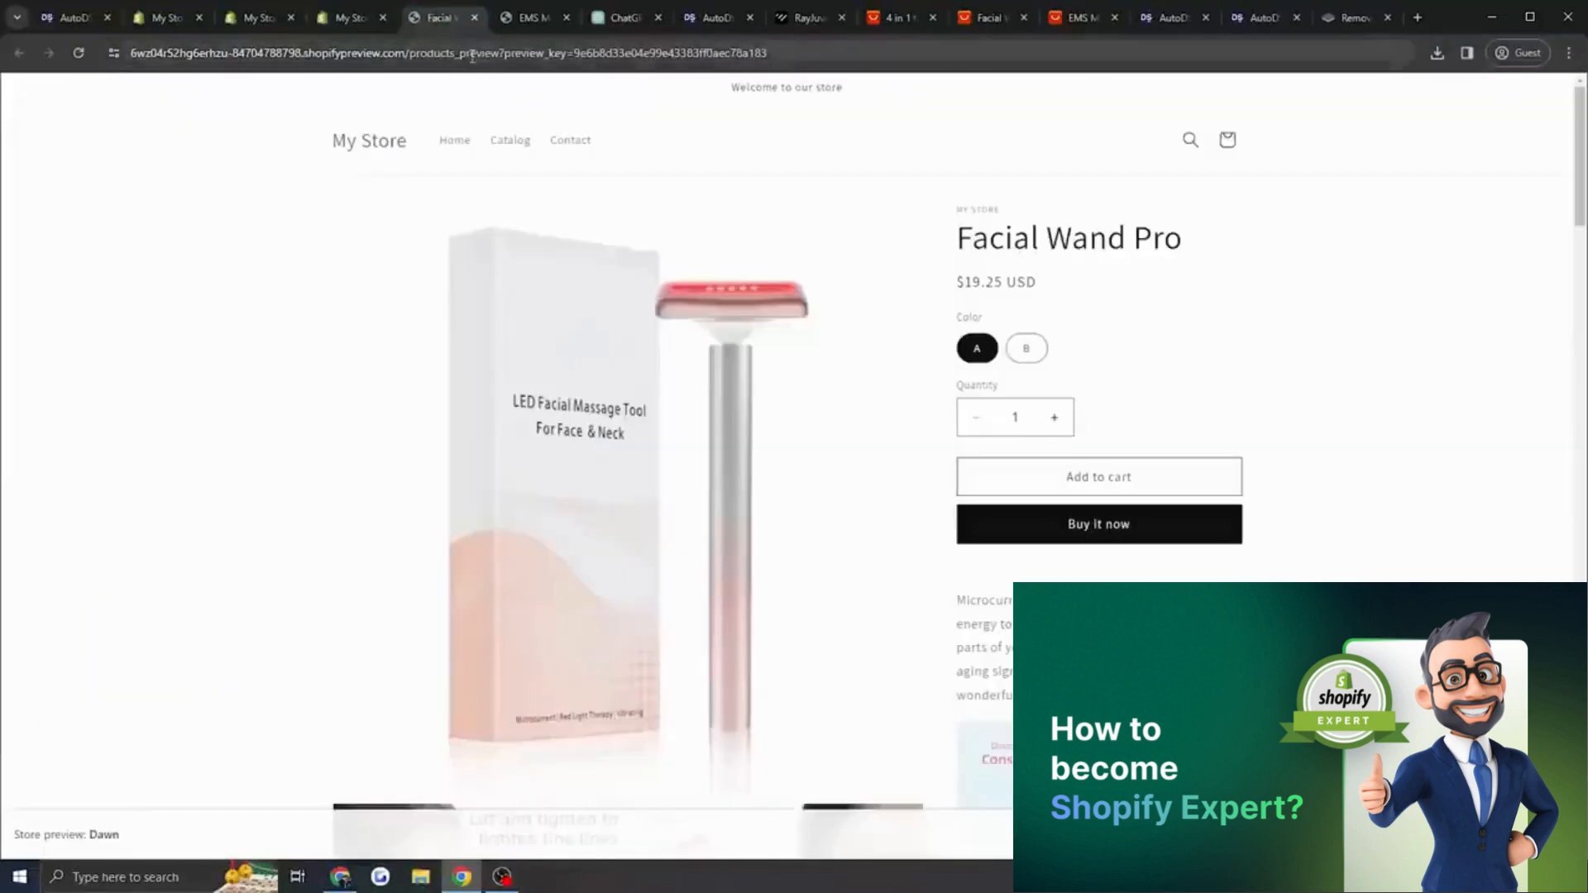
click(472, 52)
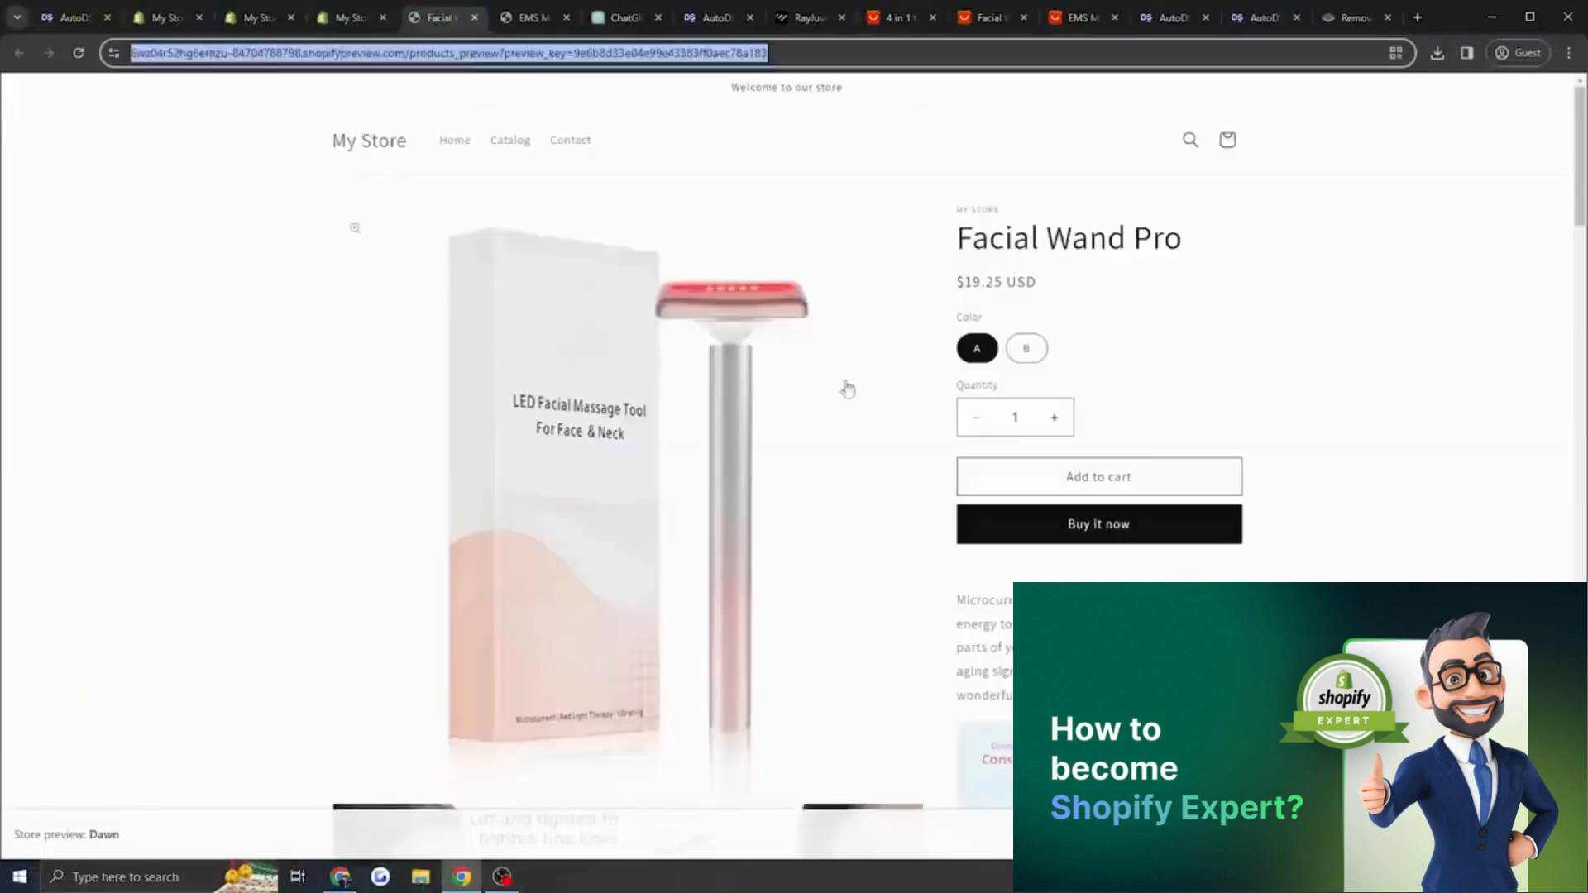
scroll(890, 428, down, 10)
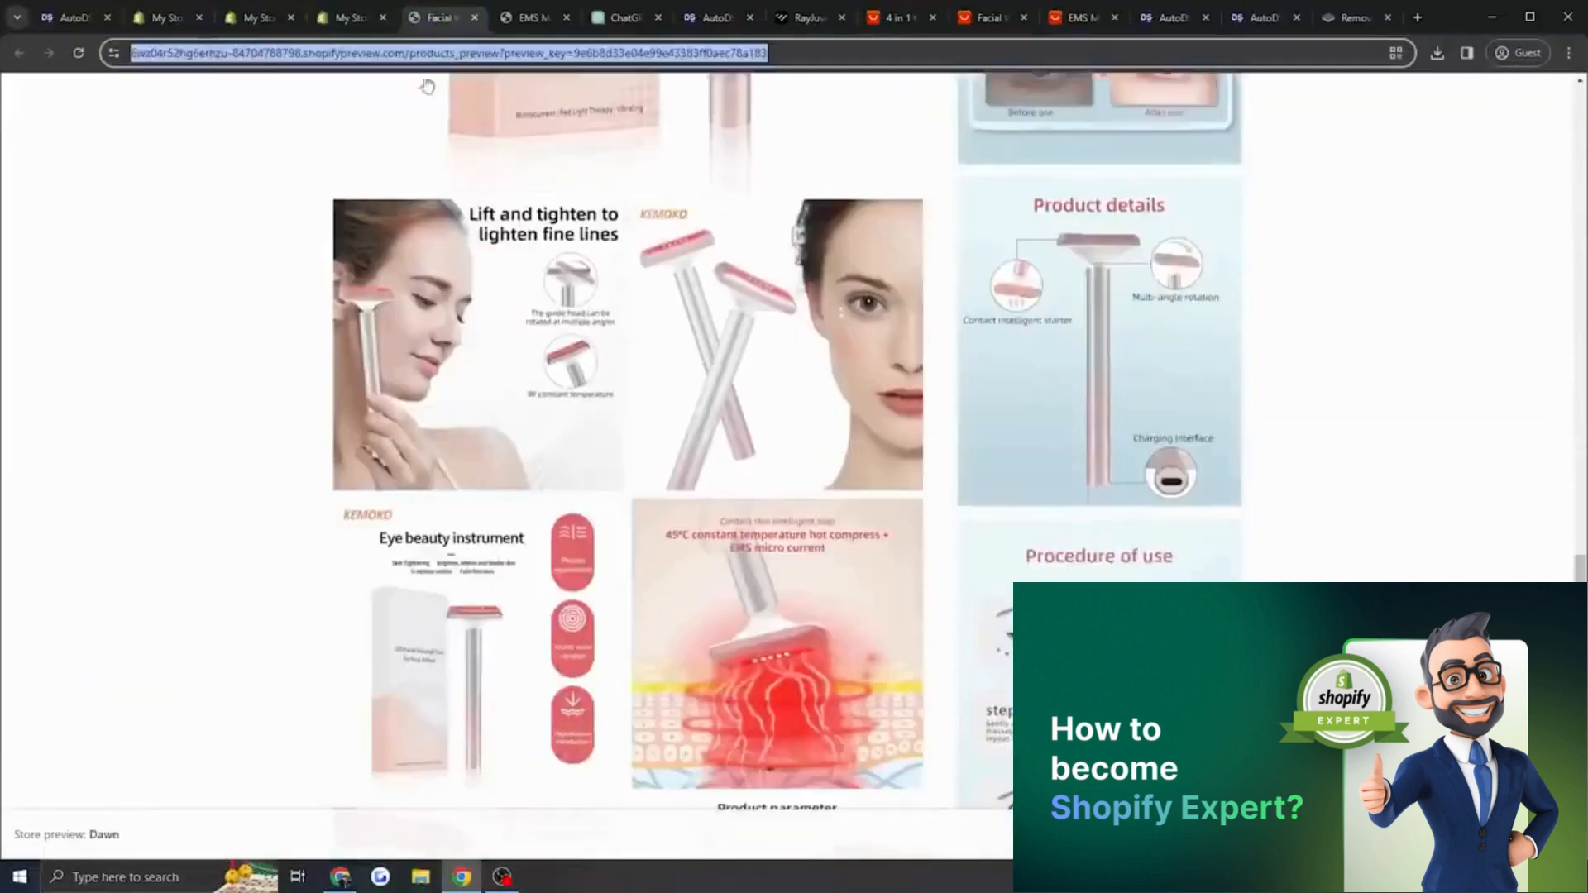
click(364, 18)
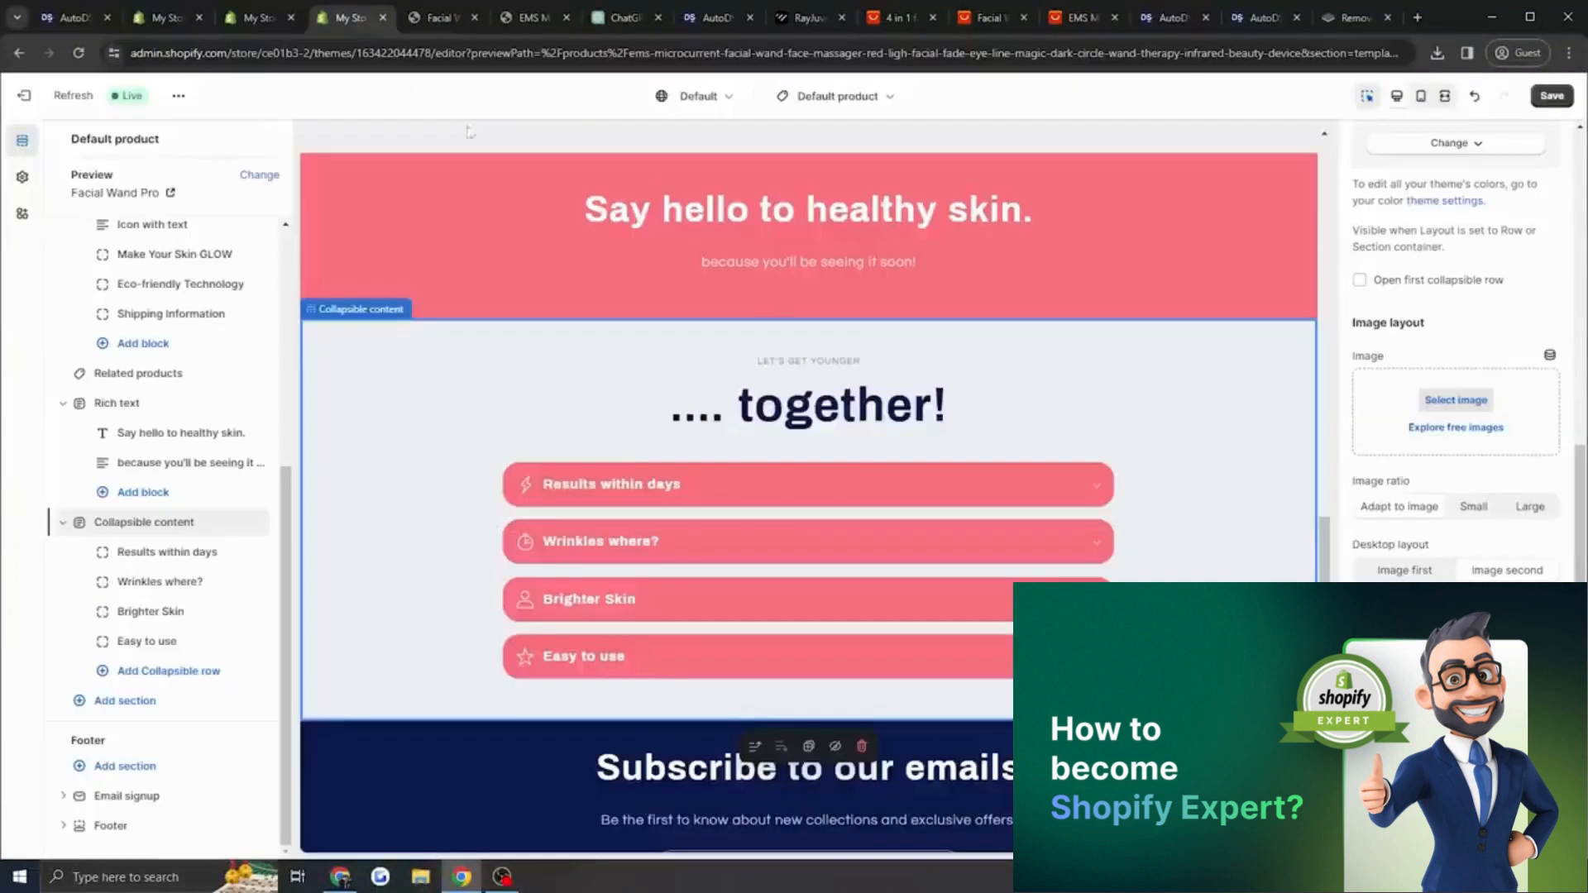
scroll(986, 513, up, 14)
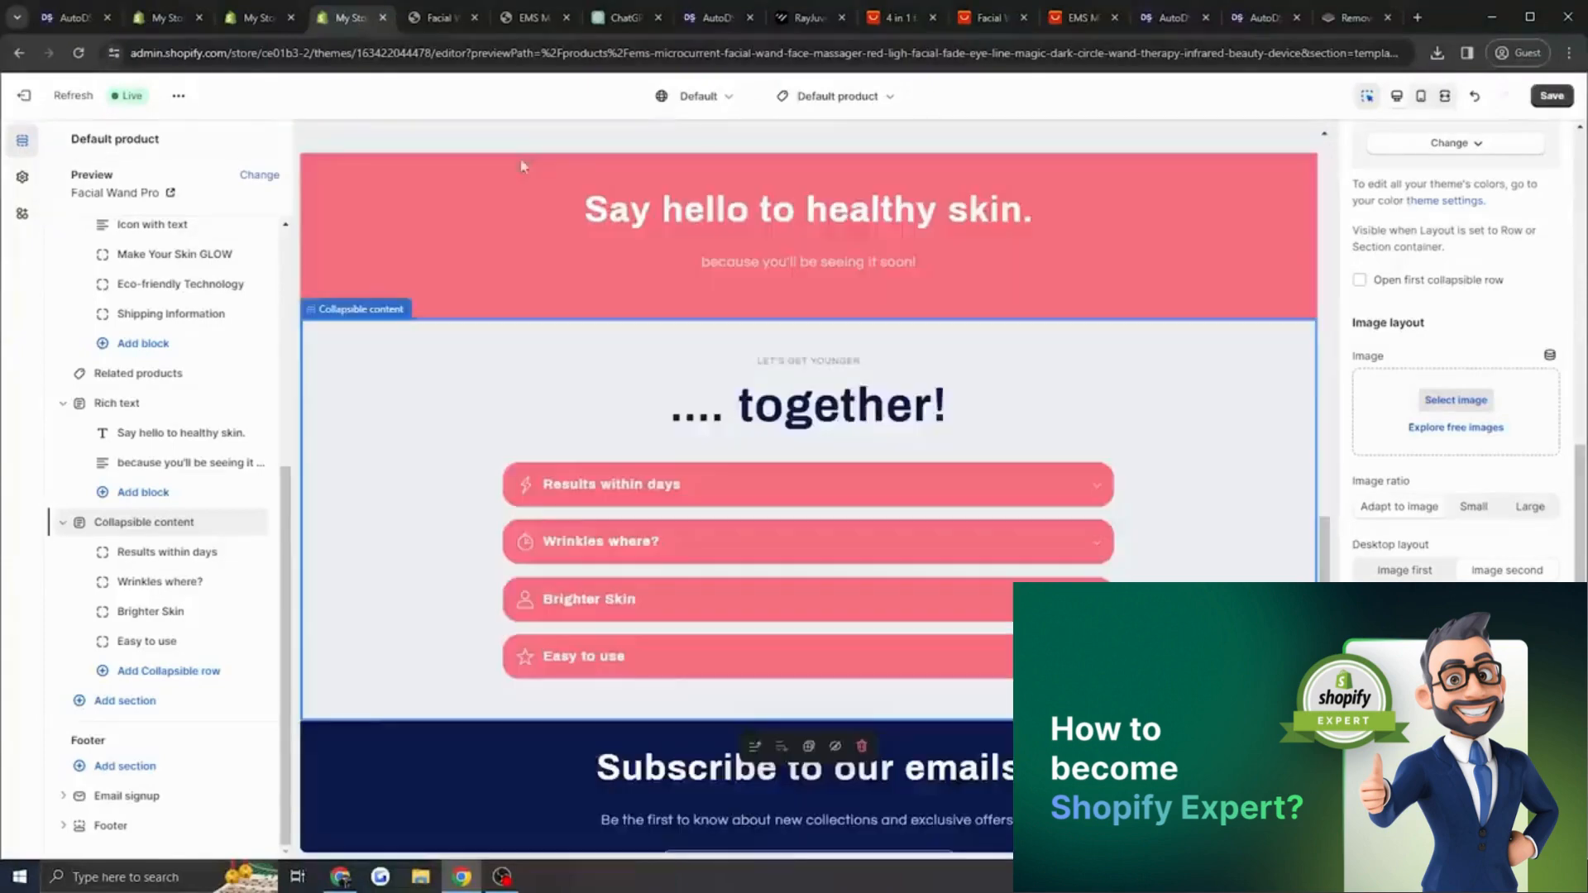
scroll(1157, 546, up, 1)
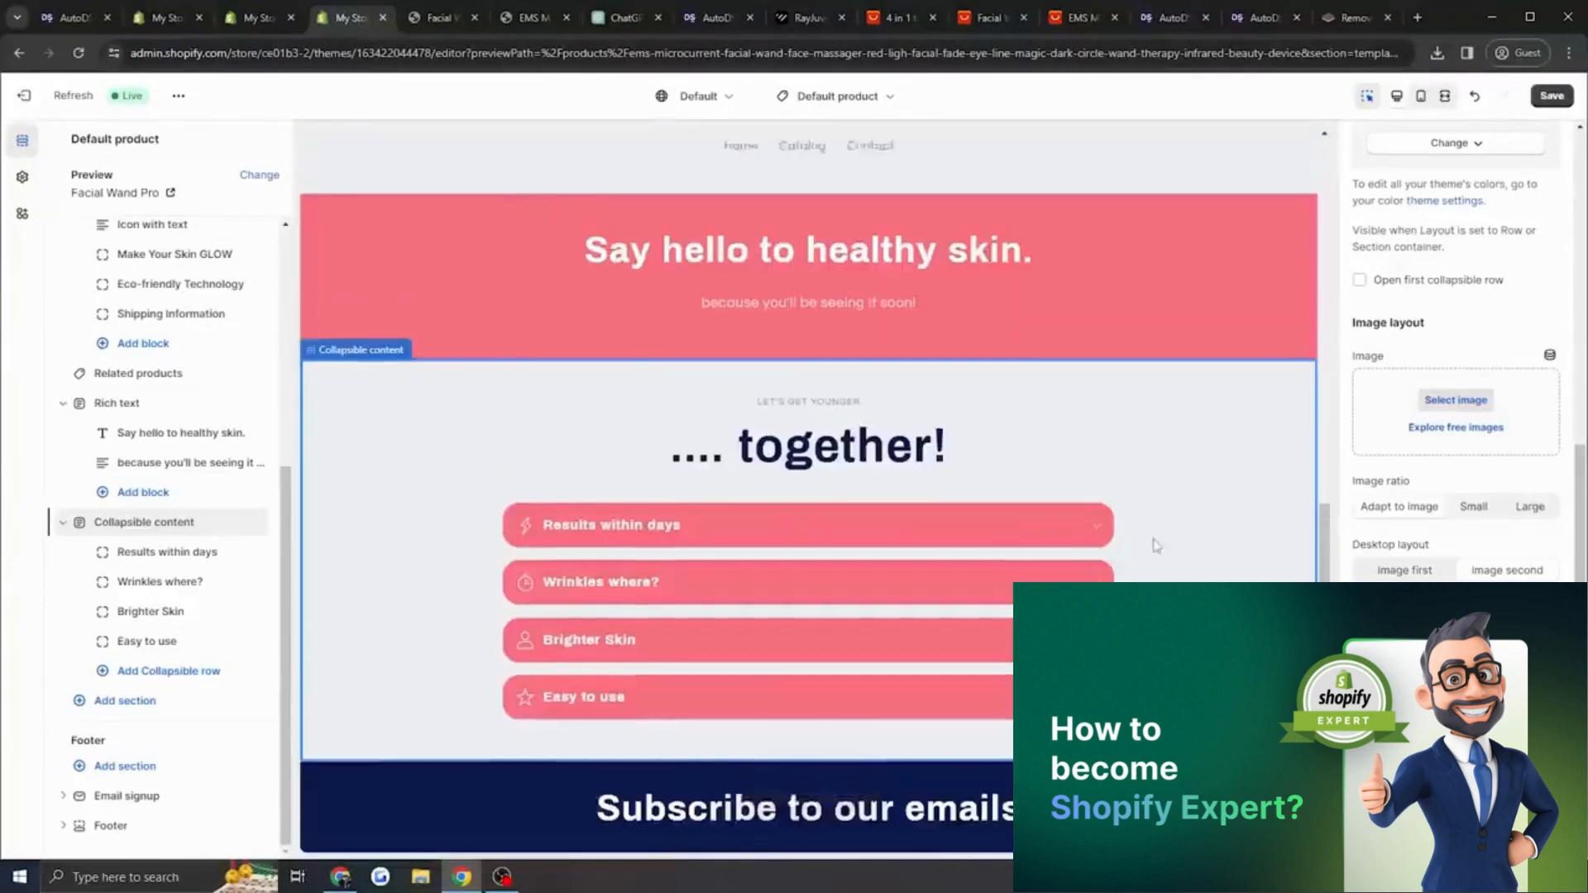
scroll(1157, 546, up, 13)
scroll(1147, 540, down, 13)
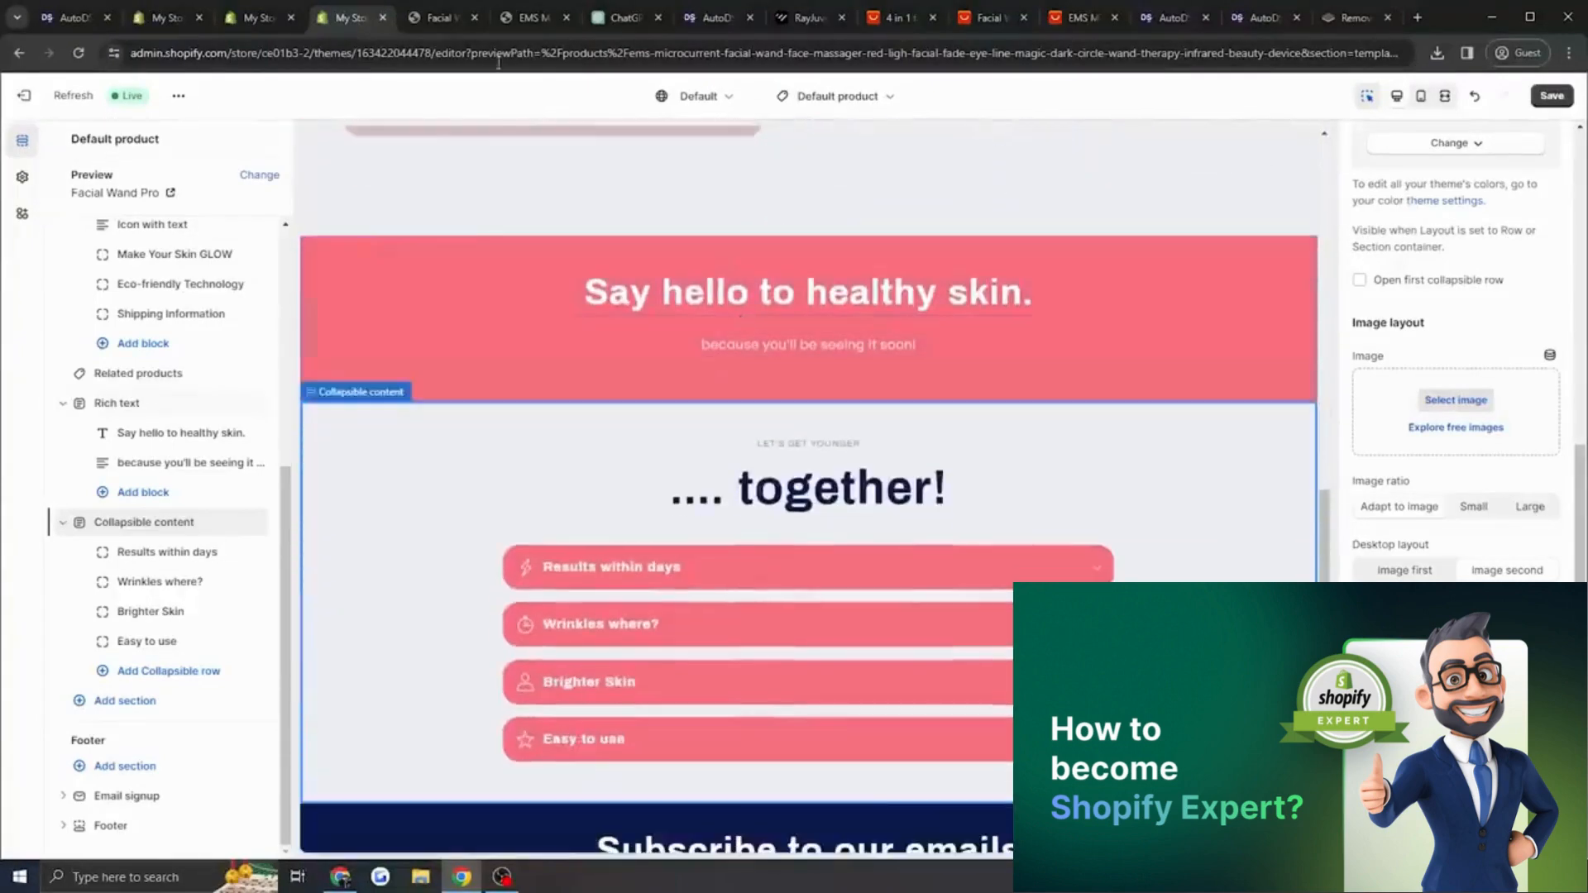
Open tiktok.com in the store preview's browser tab and search its videos for "4 in 1 facial wand".
click(440, 18)
click(453, 53)
click(453, 53)
triple_click(468, 53)
text(tiktok)
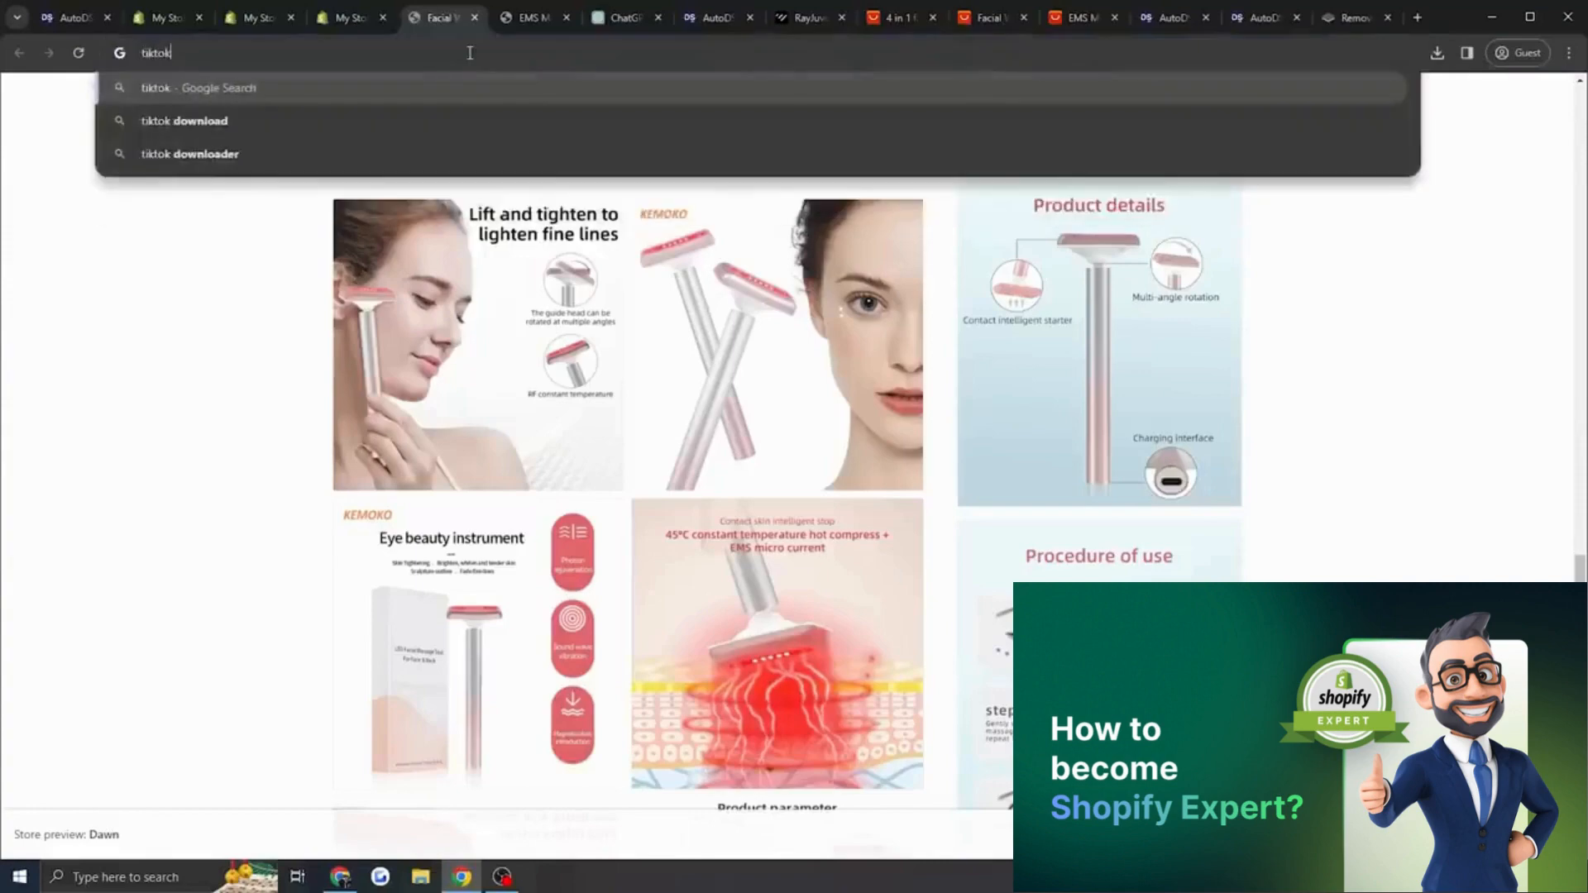
text(.com)
key(Return)
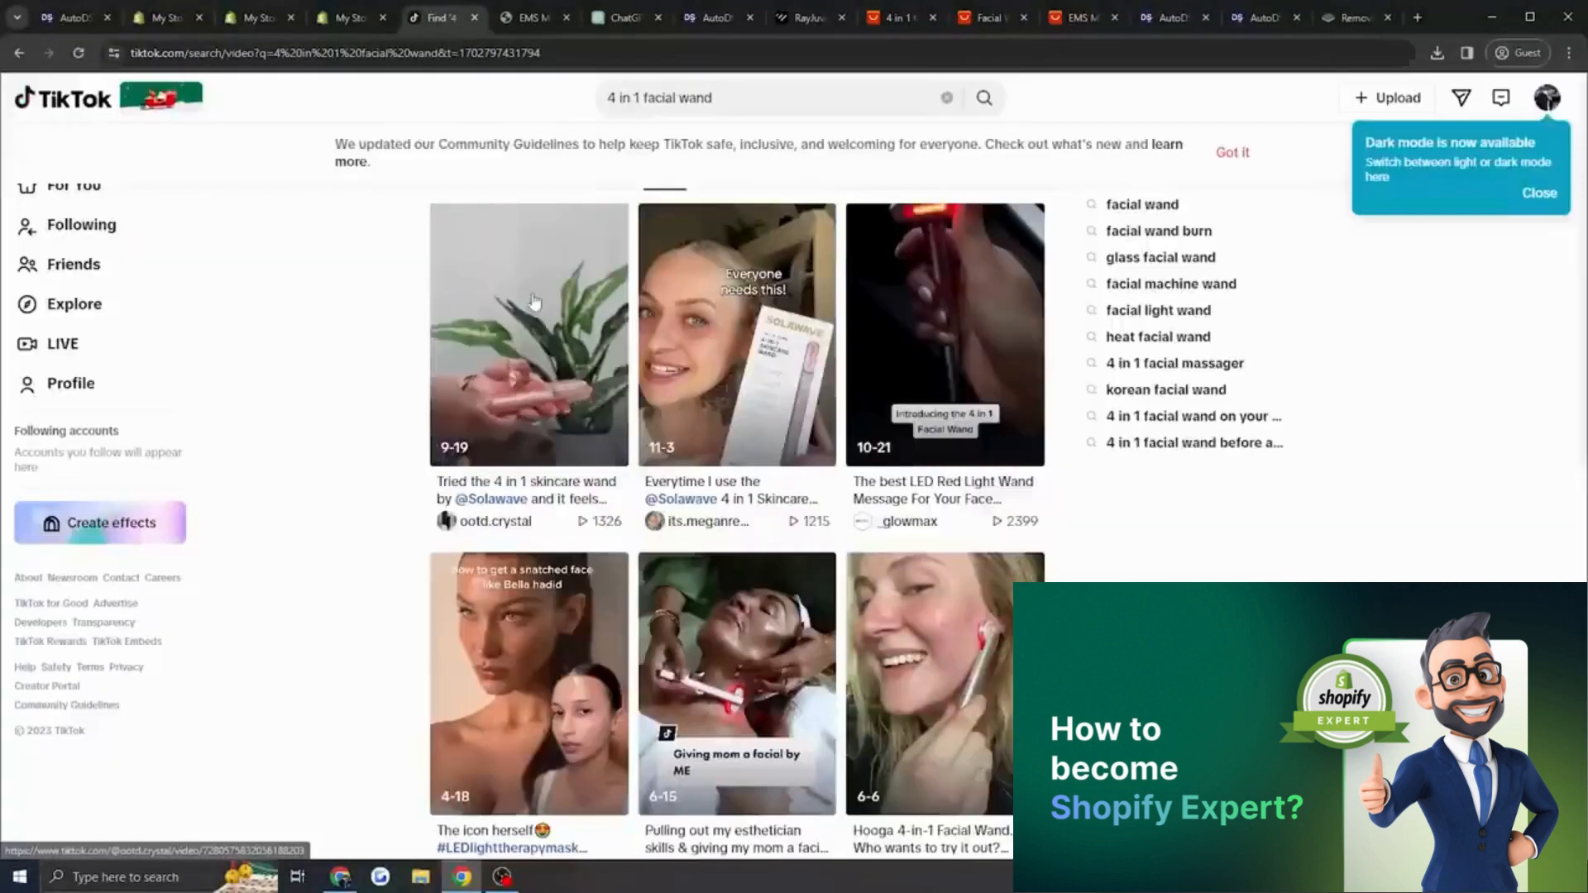
Browse the video results, open the first 4 in 1 skincare wand video, preview its middle part and copy its link.
scroll(737, 414, down, 12)
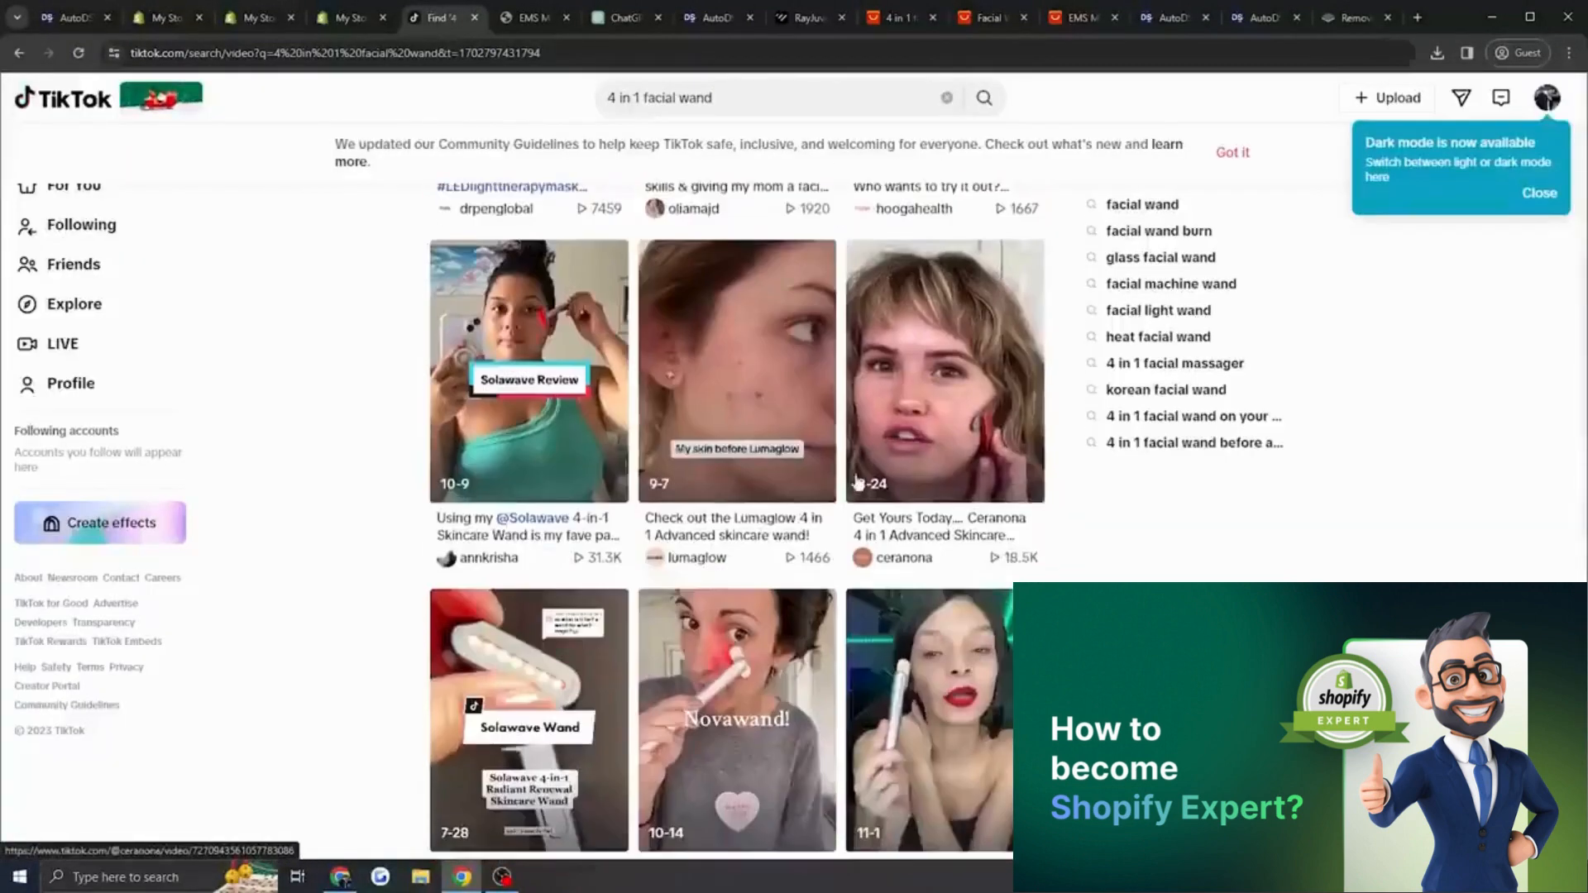
scroll(852, 474, down, 15)
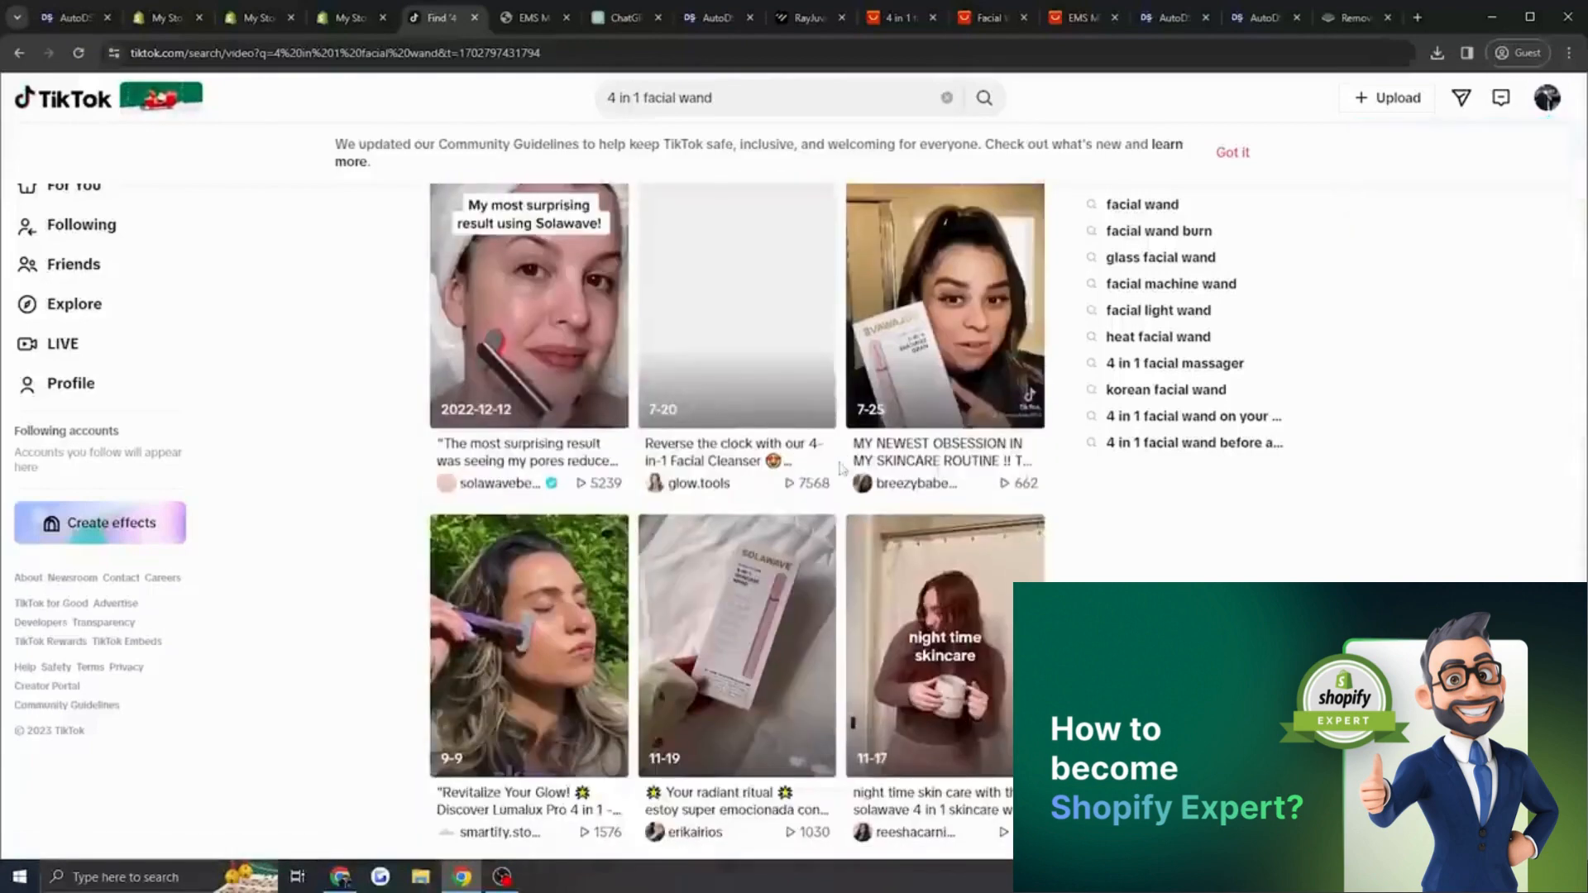
scroll(736, 463, up, 15)
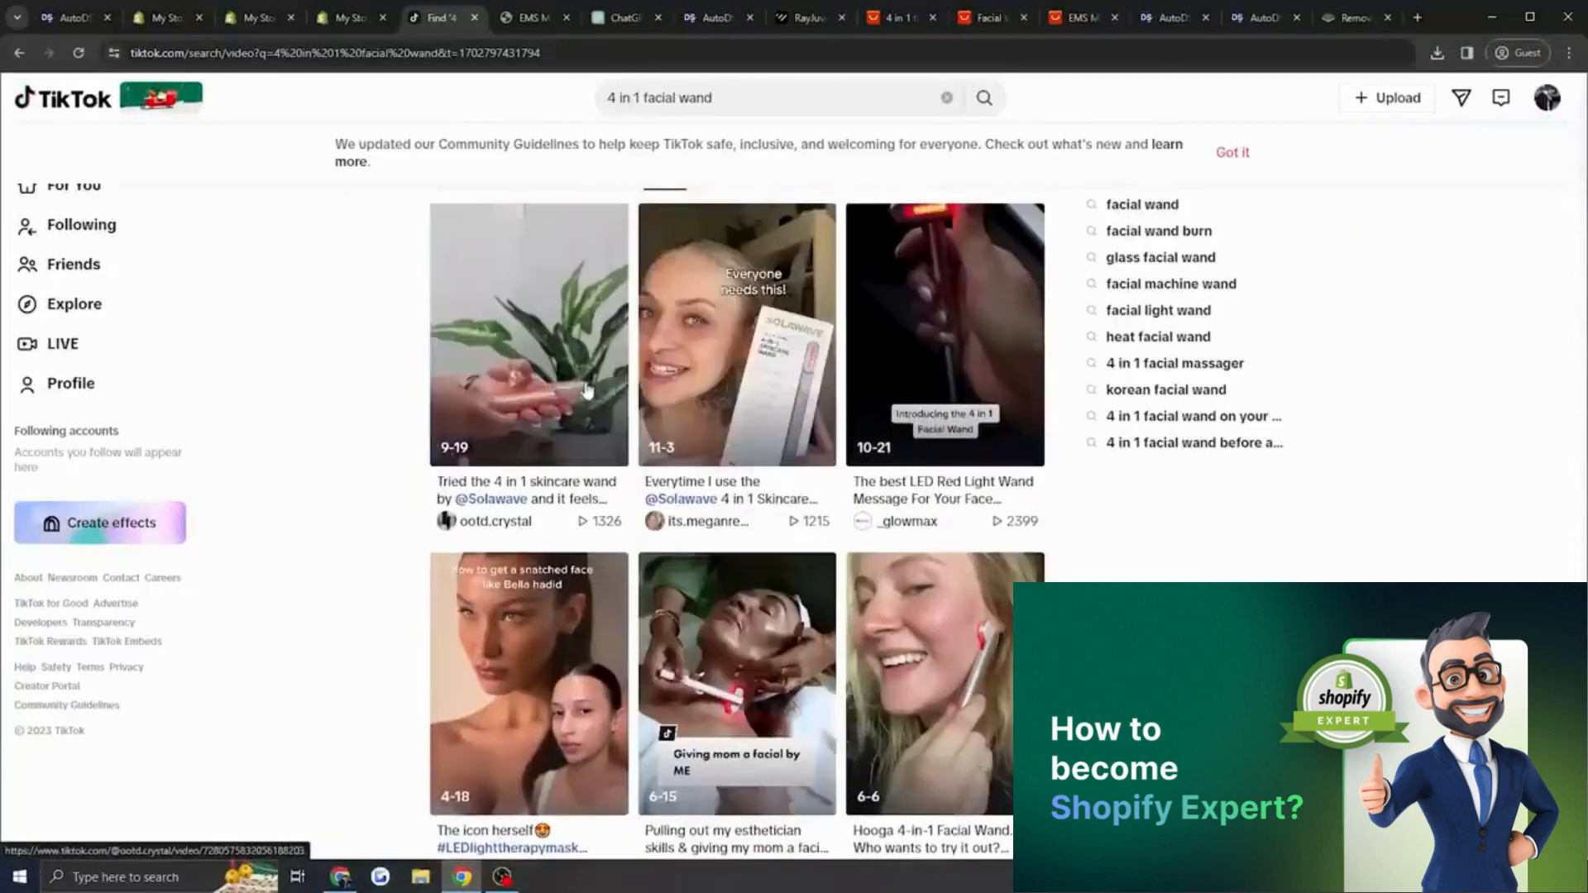
click(553, 372)
click(638, 627)
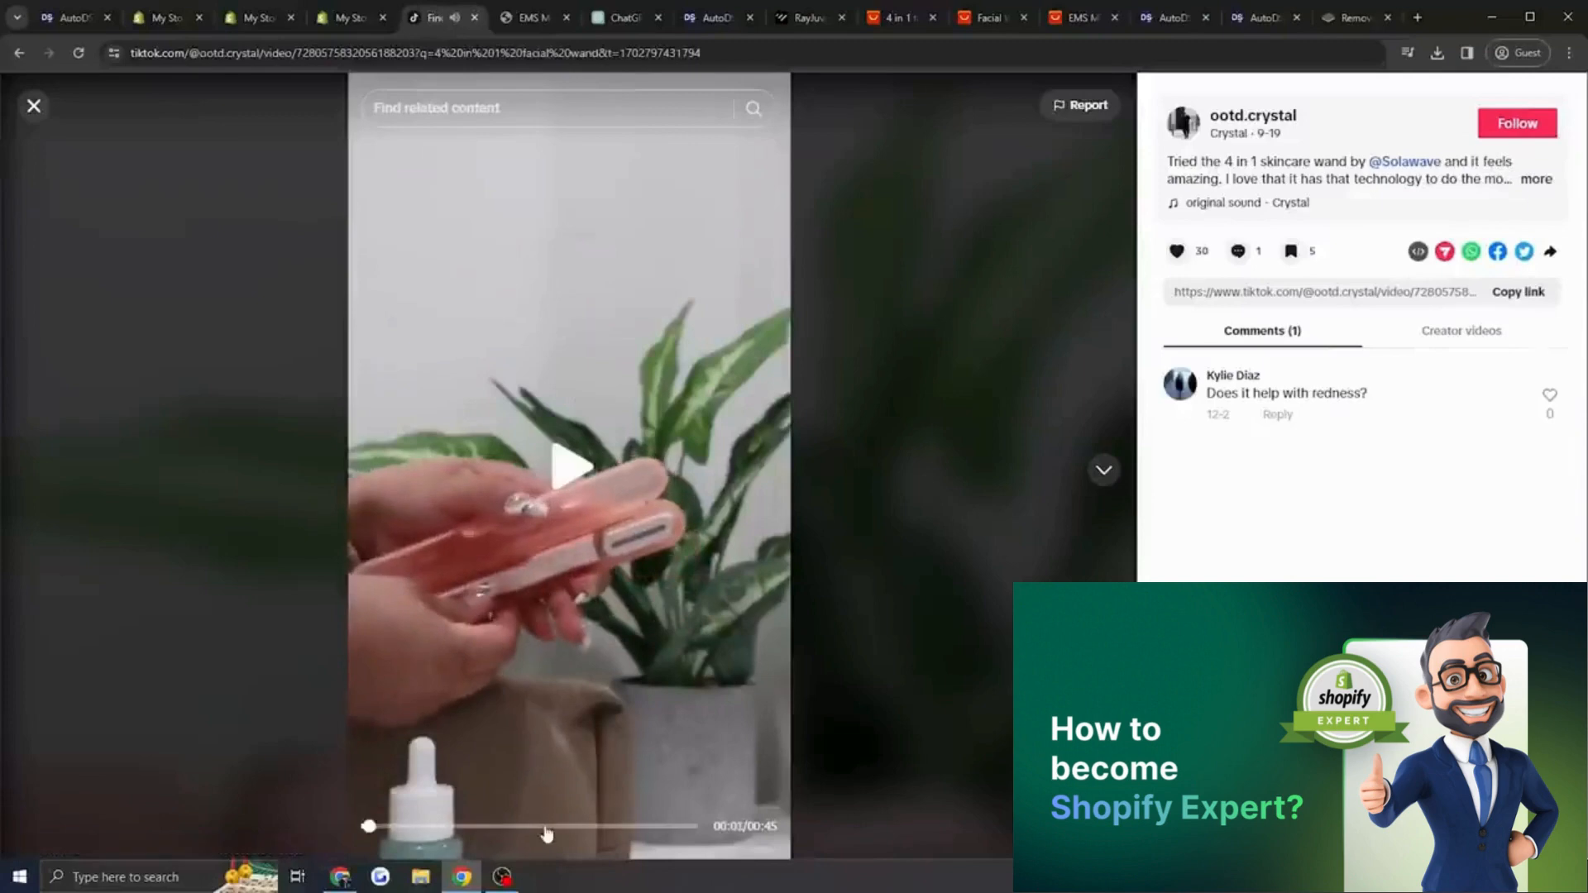
click(546, 828)
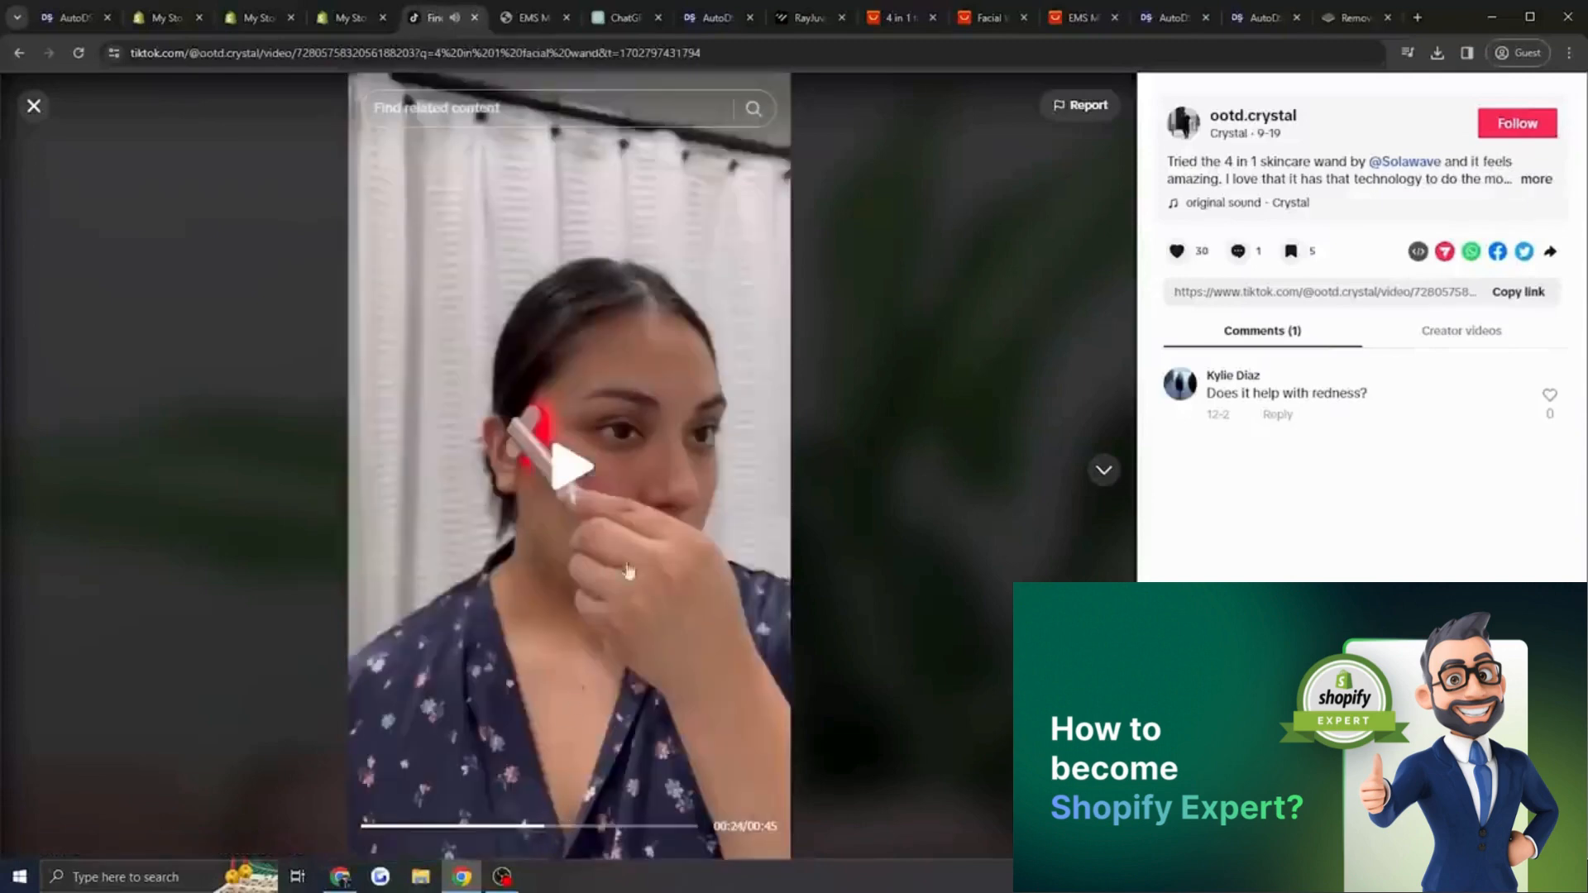
click(459, 52)
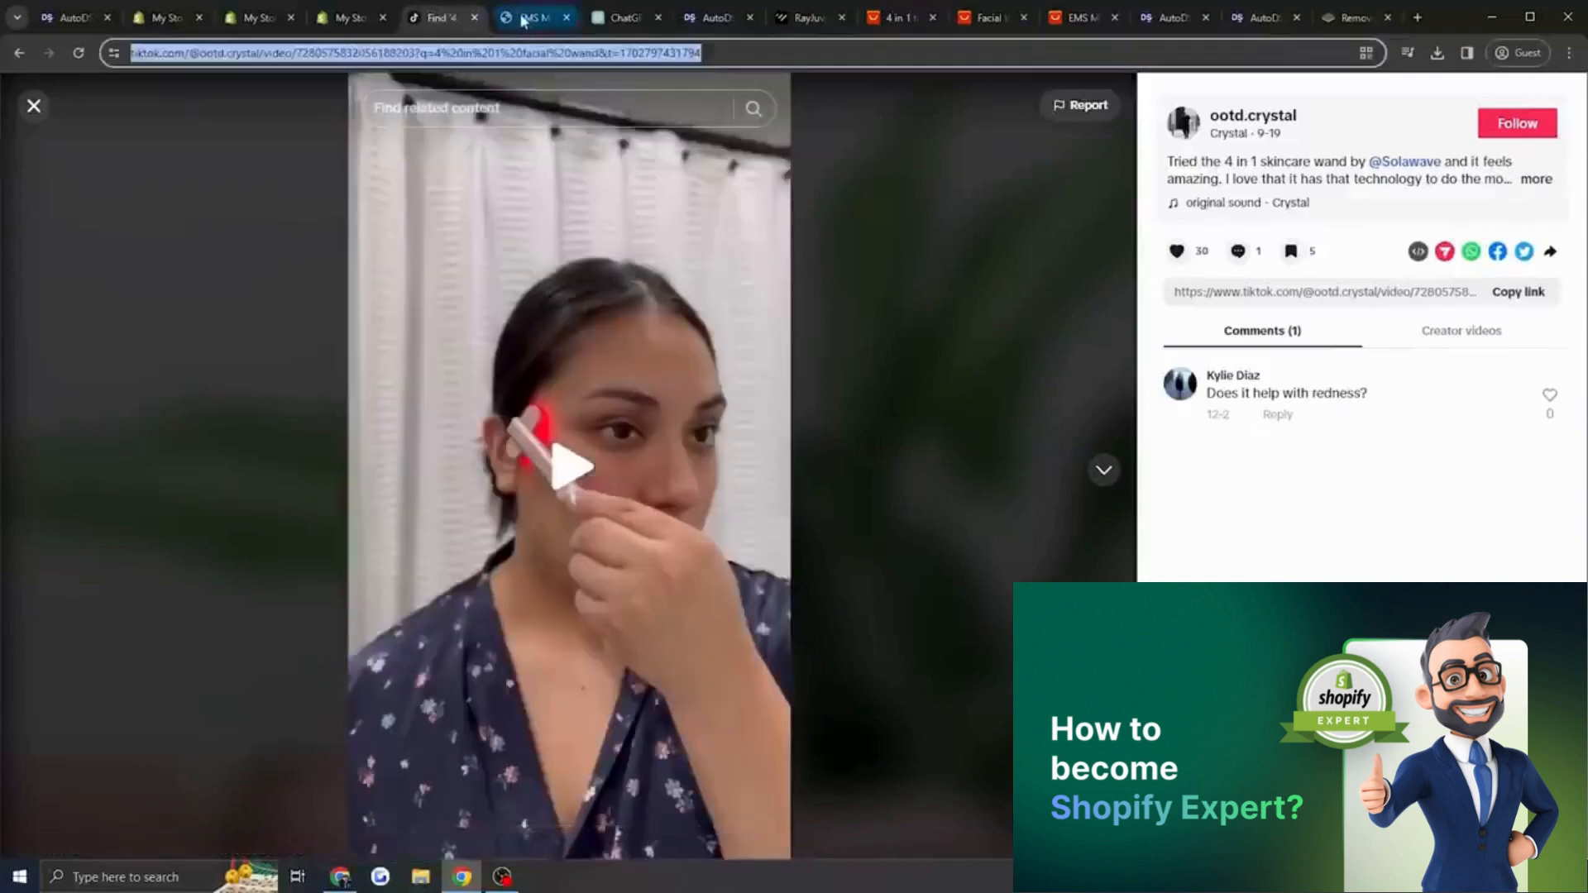
Go to snaptik.co, paste the copied TikTok link, download the video and dismiss the ad.
click(521, 17)
click(522, 50)
text(snaptik.co)
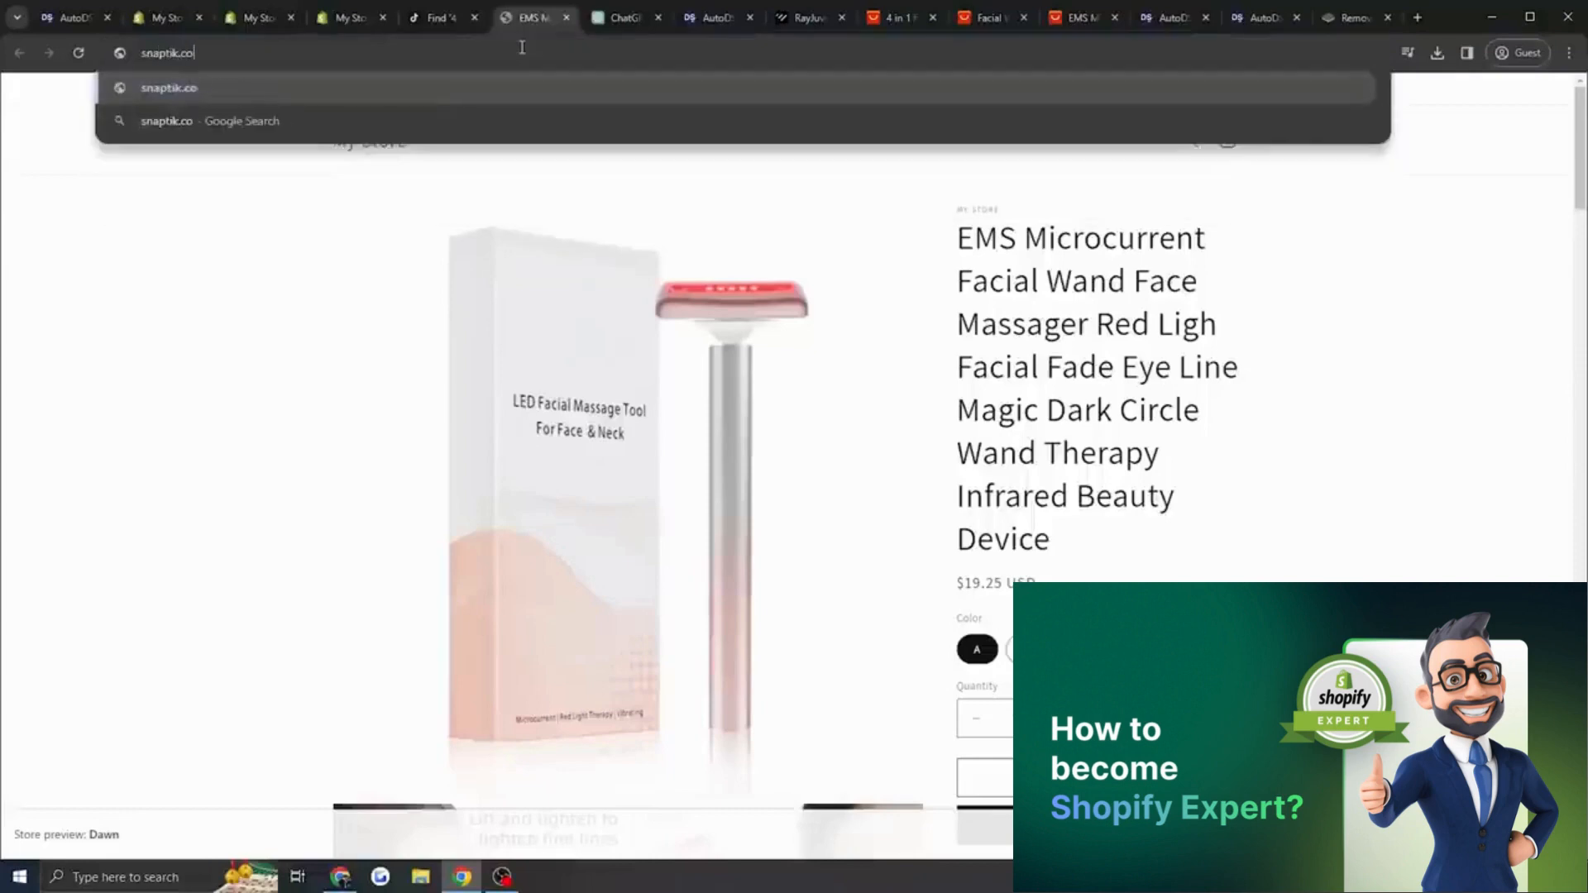
key(Return)
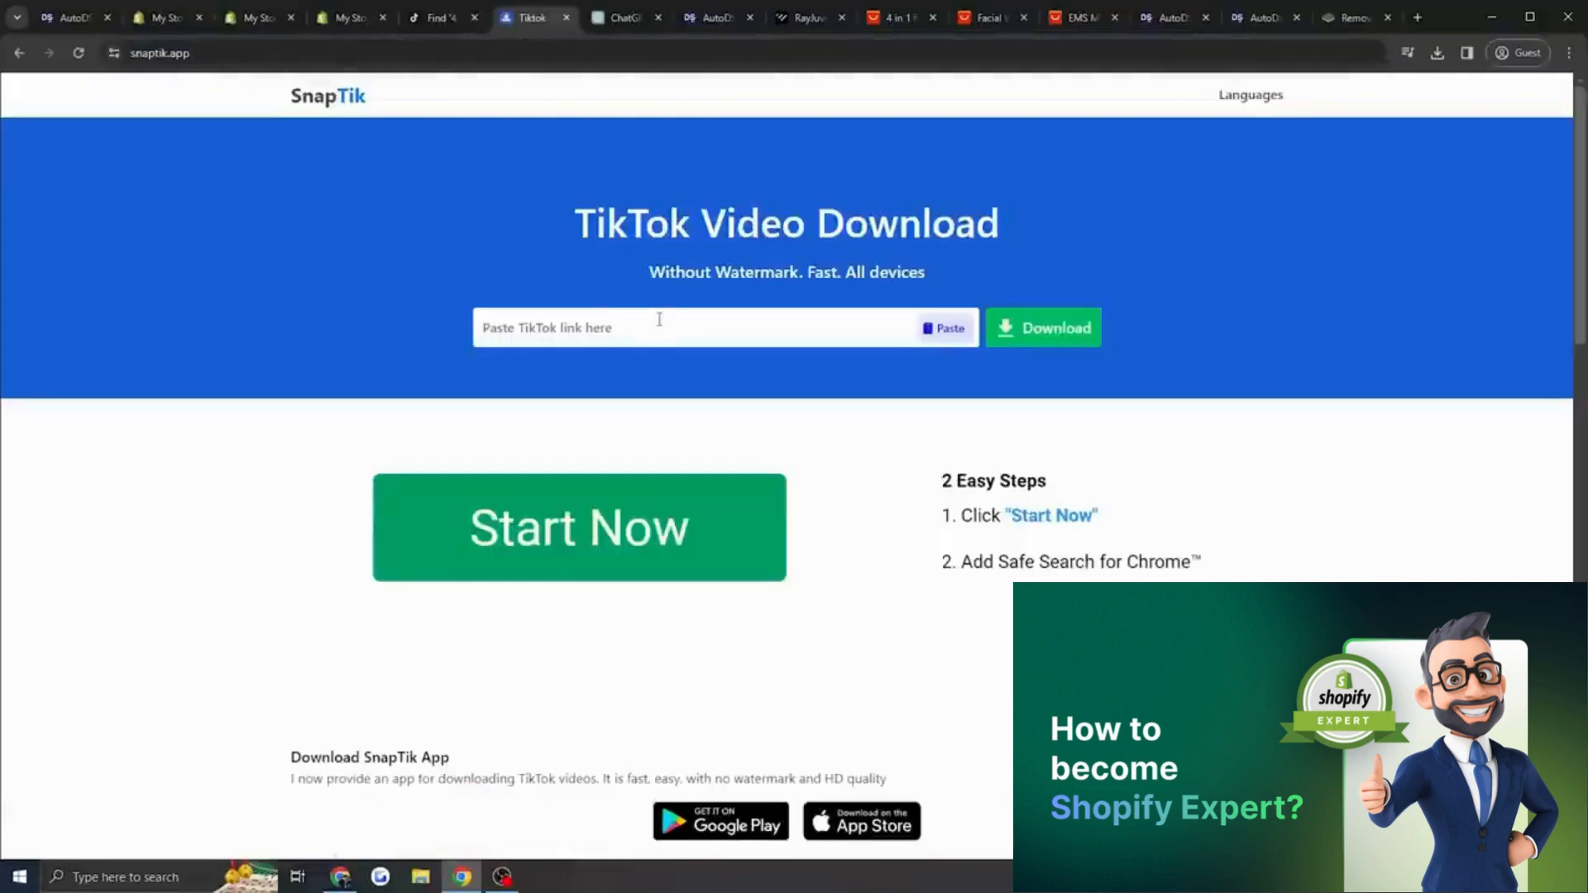
key(ctrl+v)
click(1032, 331)
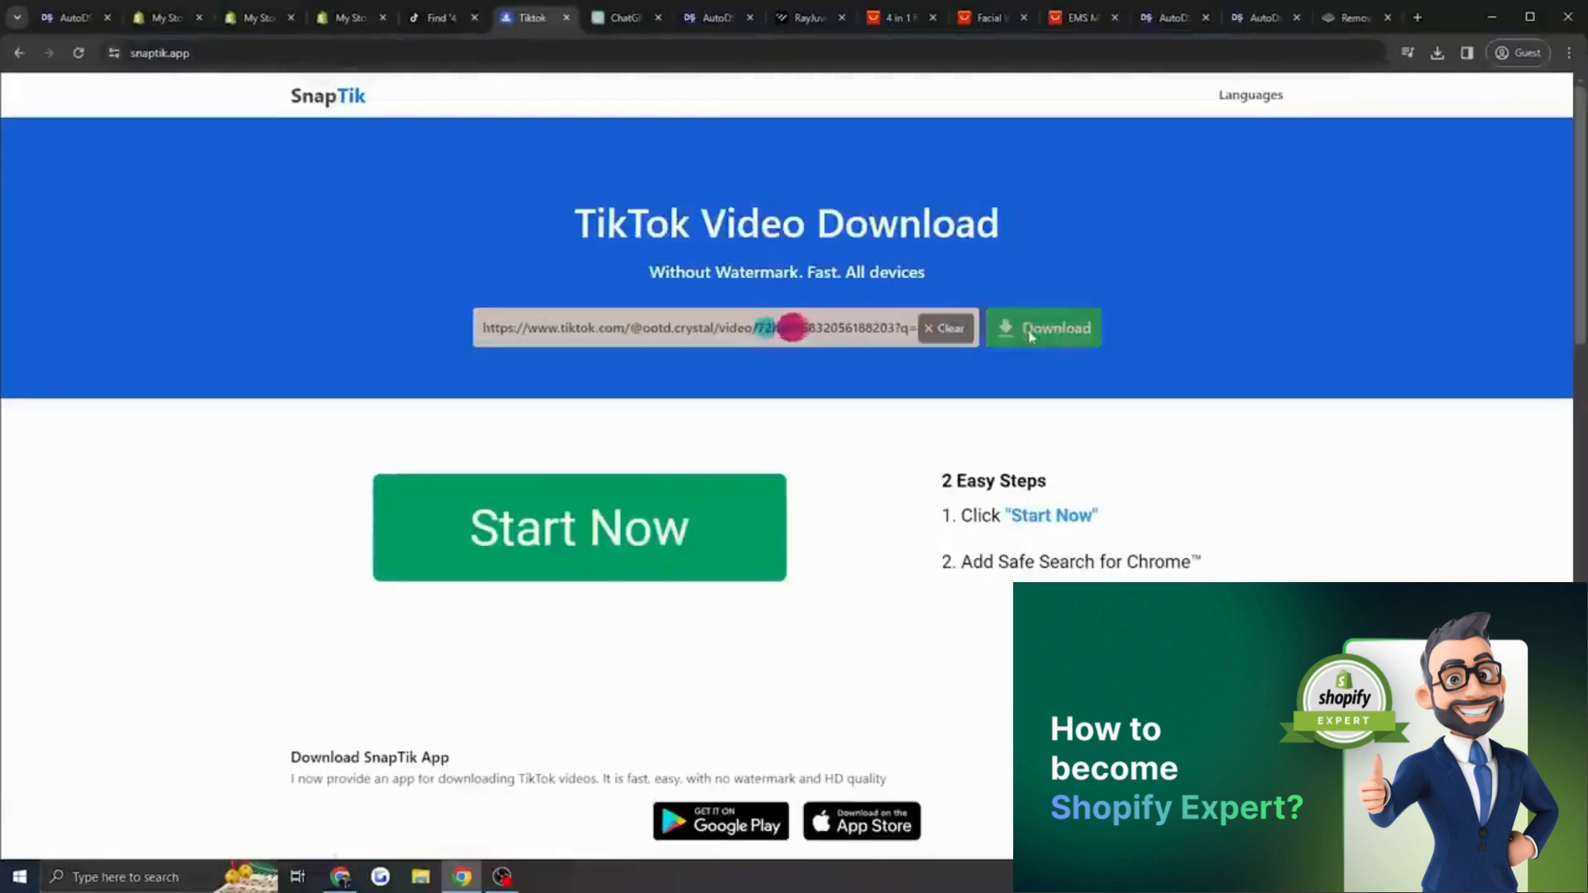
click(1164, 465)
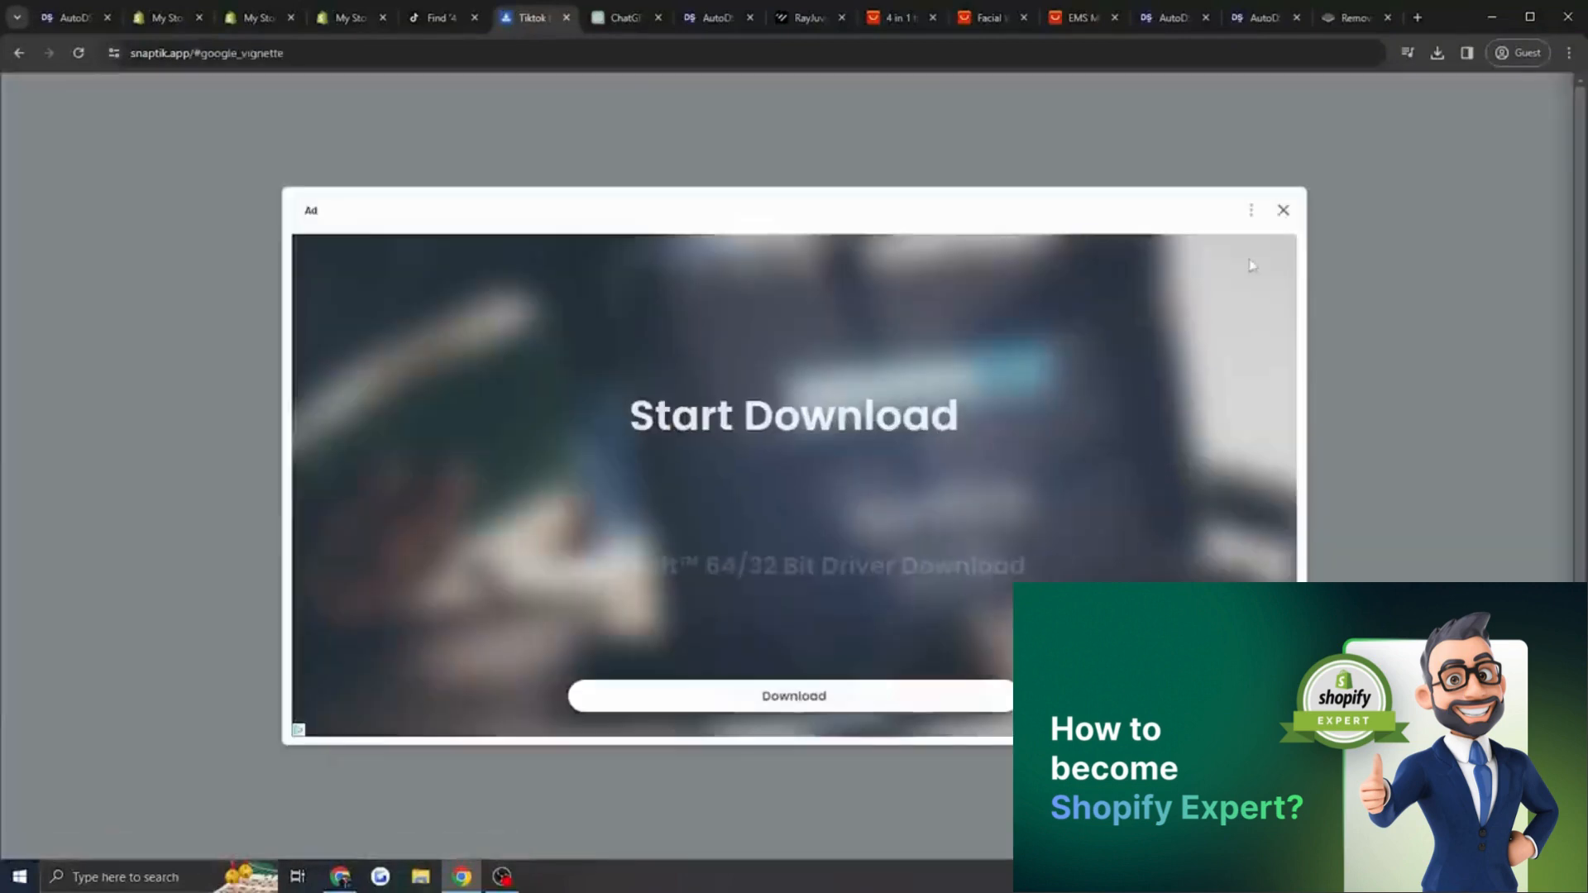
click(1284, 212)
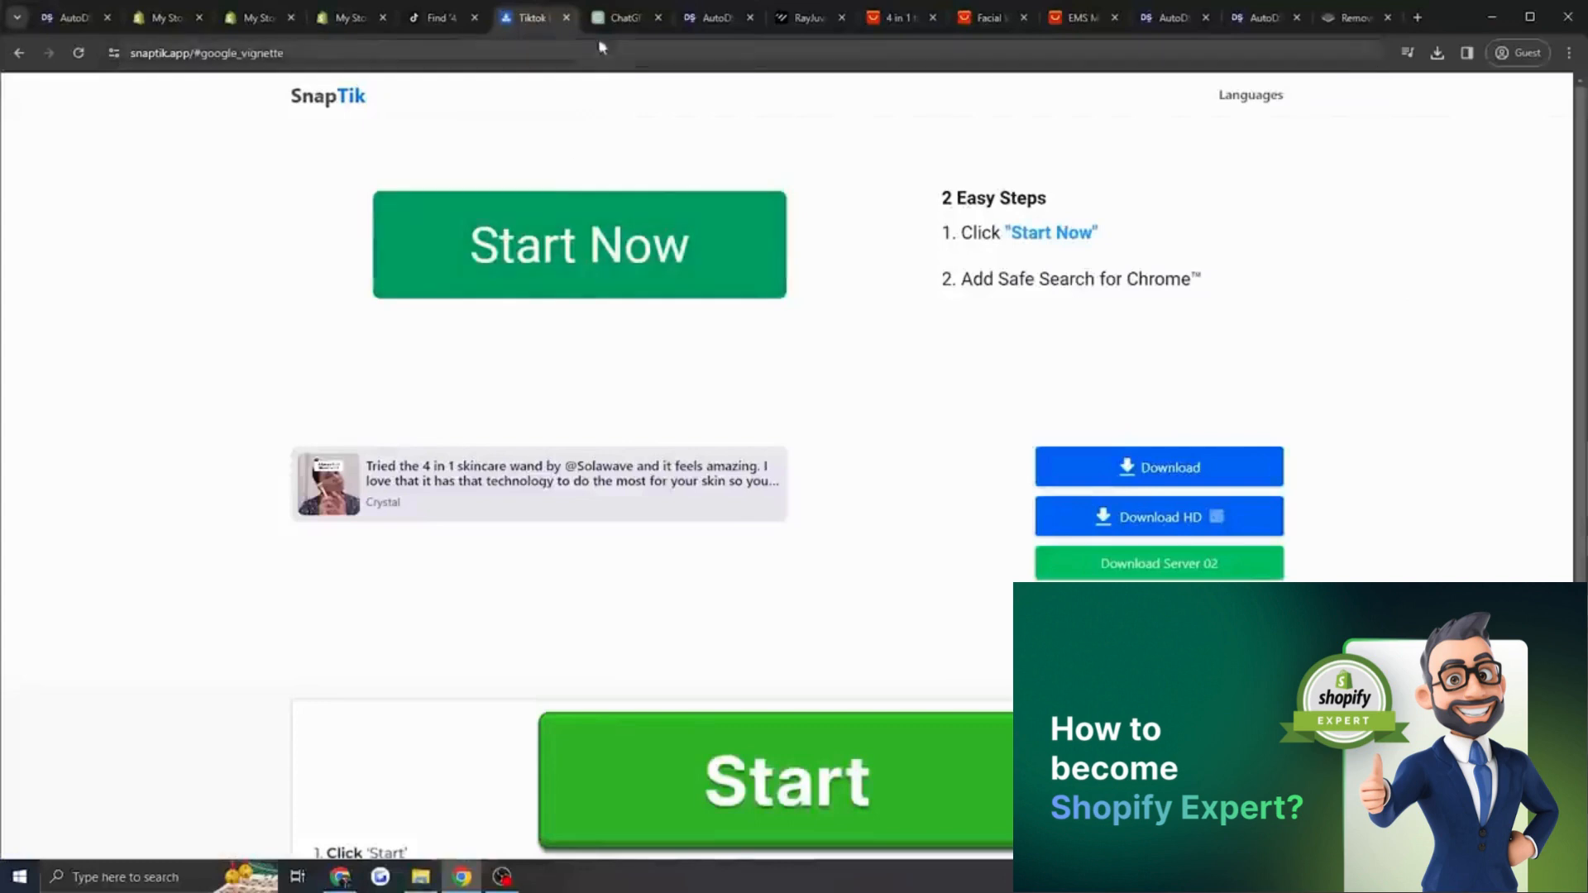
Go to ezgif.com in the ChatGPT browser tab and open the Video to GIF converter.
click(621, 23)
click(607, 46)
text(ezgif.com)
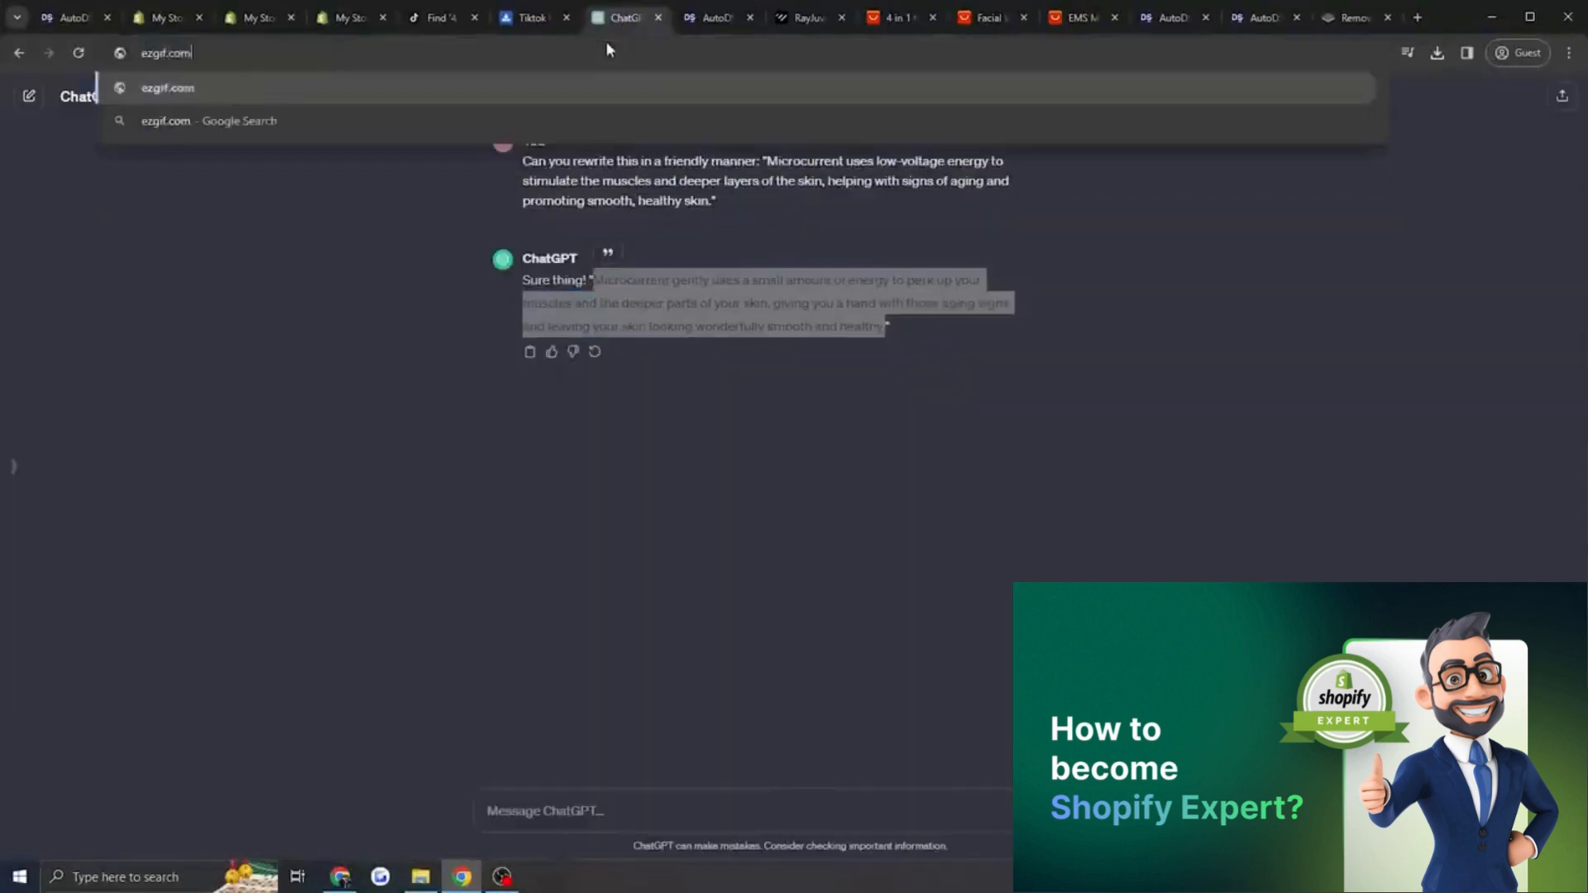
key(Return)
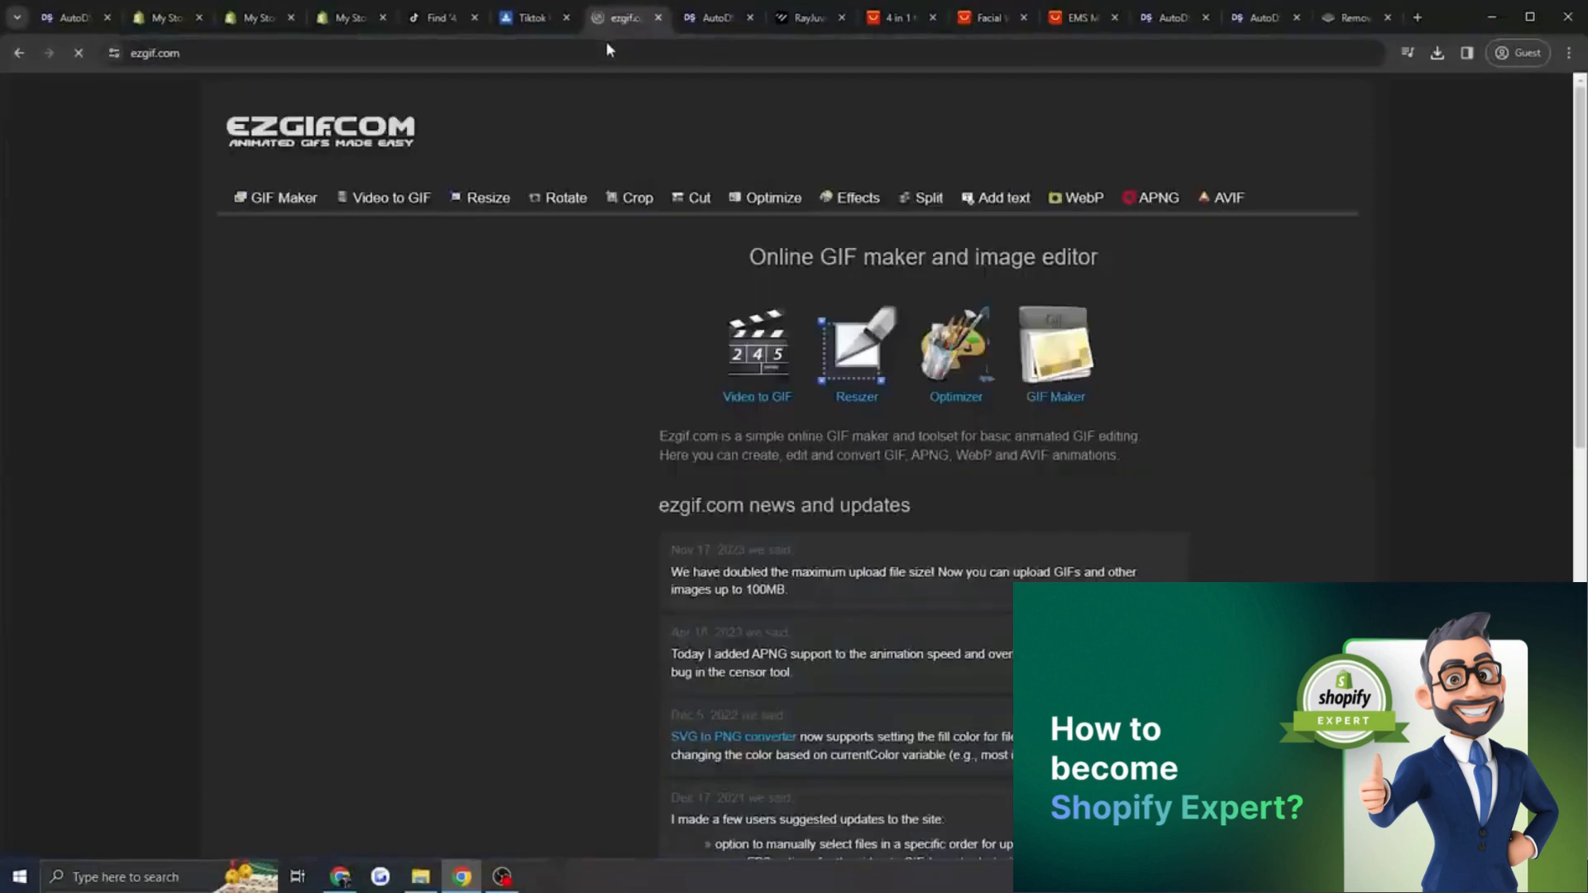
click(758, 377)
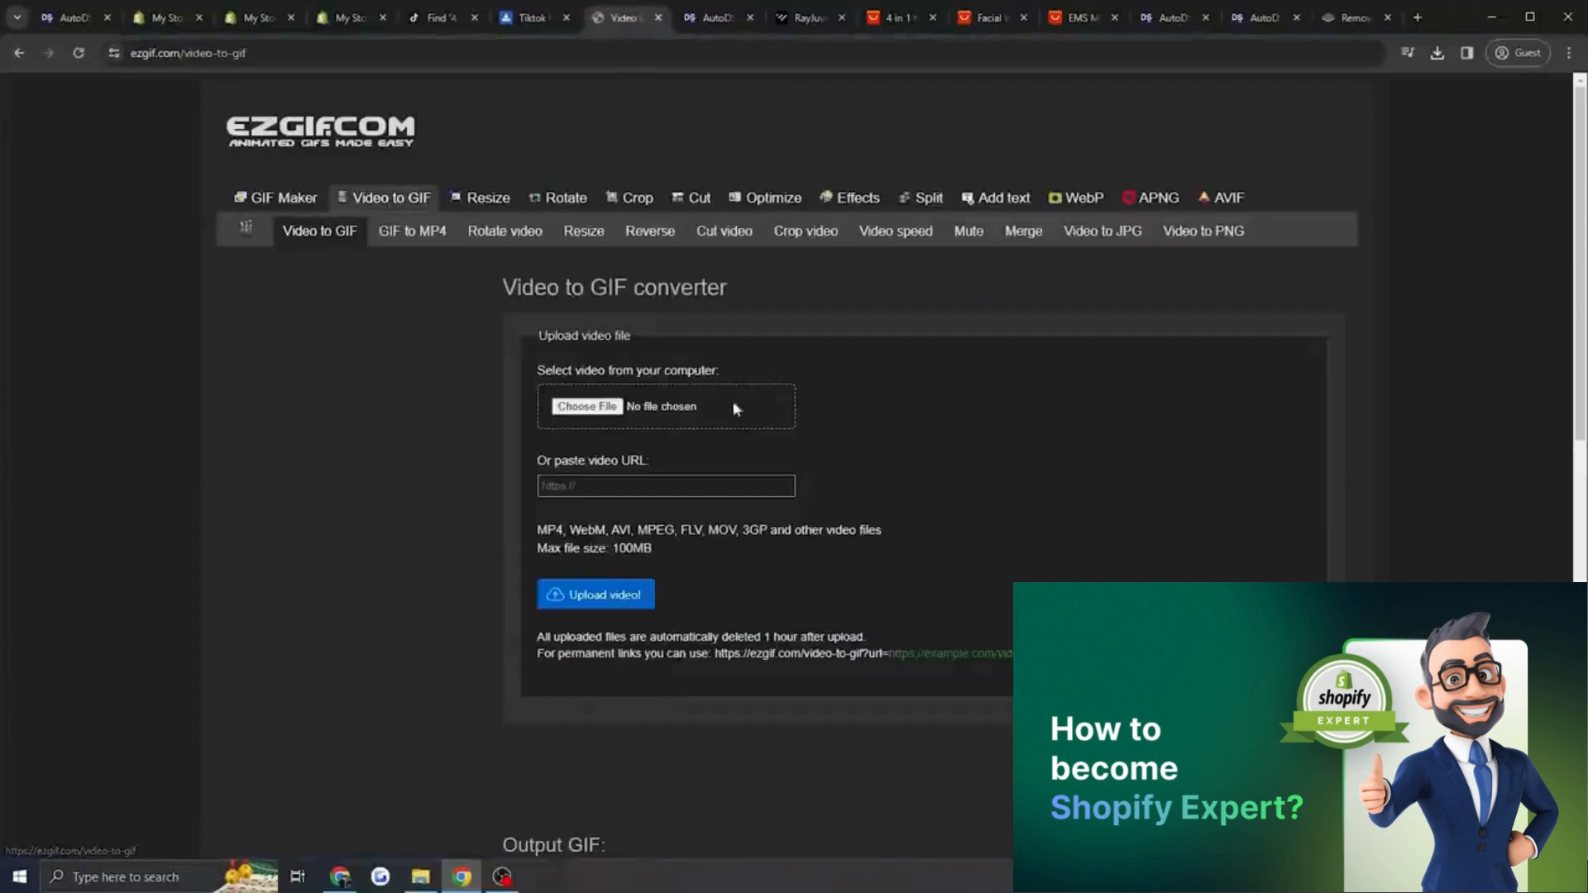
Choose the downloaded Snaptik MP4 file in the Video to GIF converter and upload it.
click(348, 18)
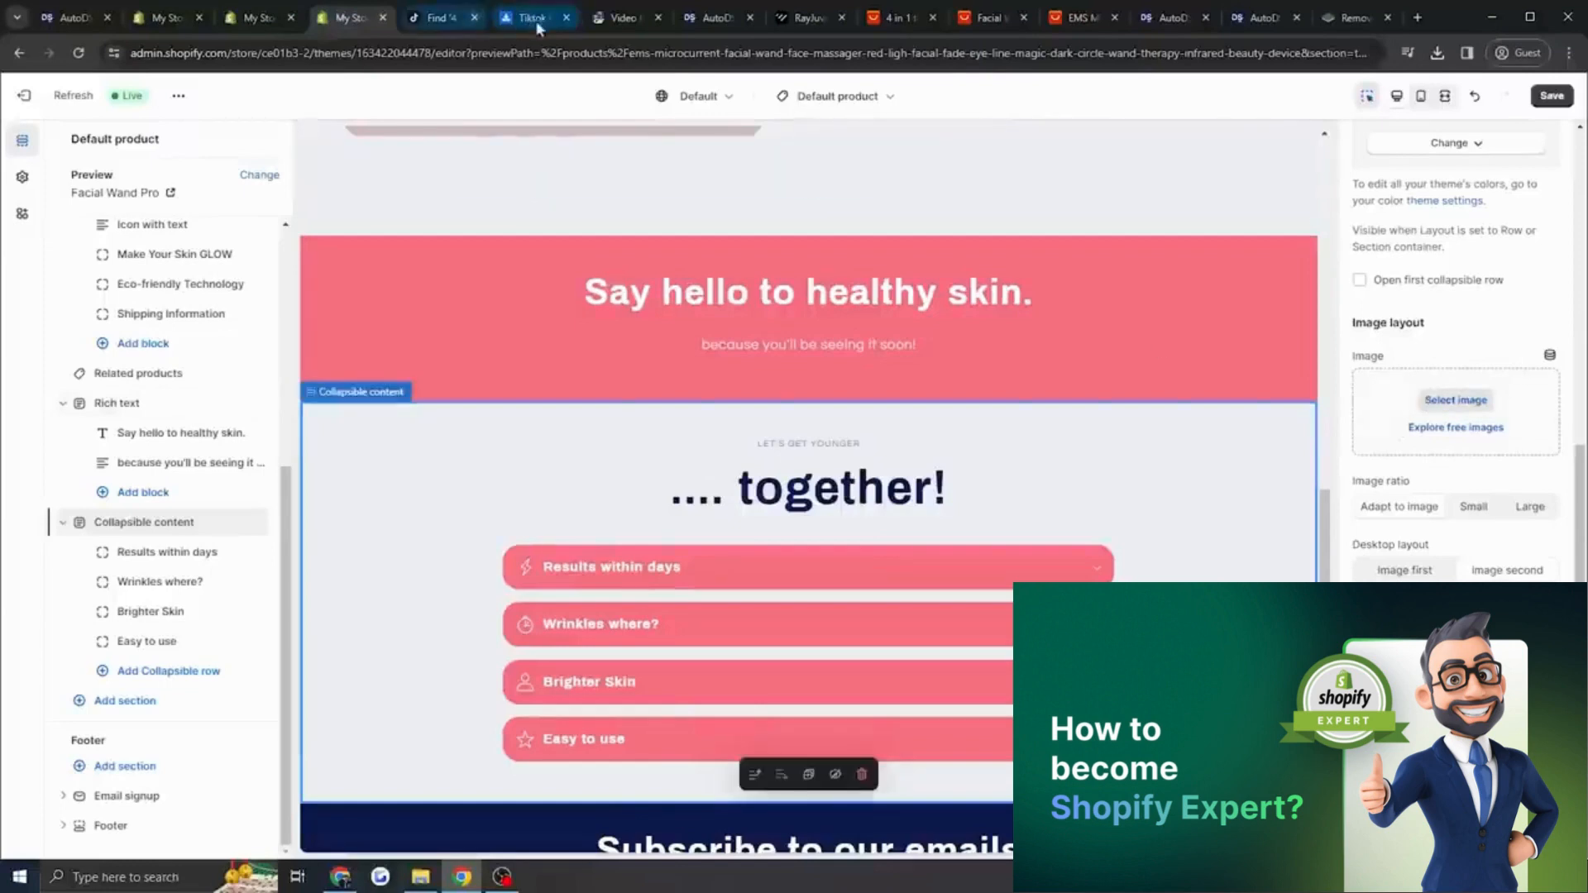
click(612, 17)
click(595, 411)
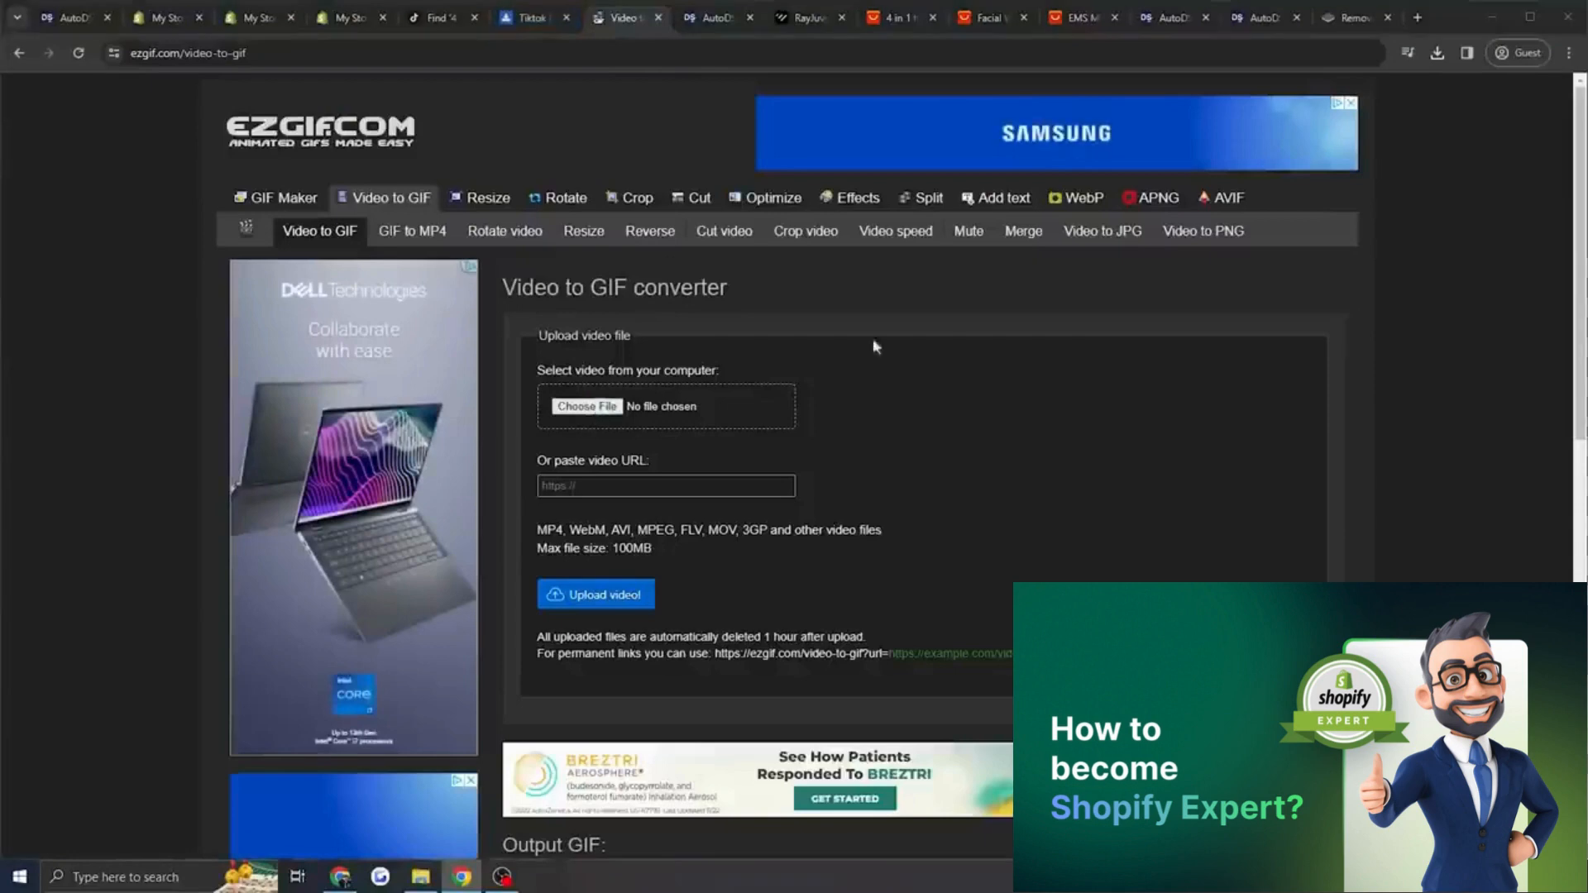
double_click(983, 302)
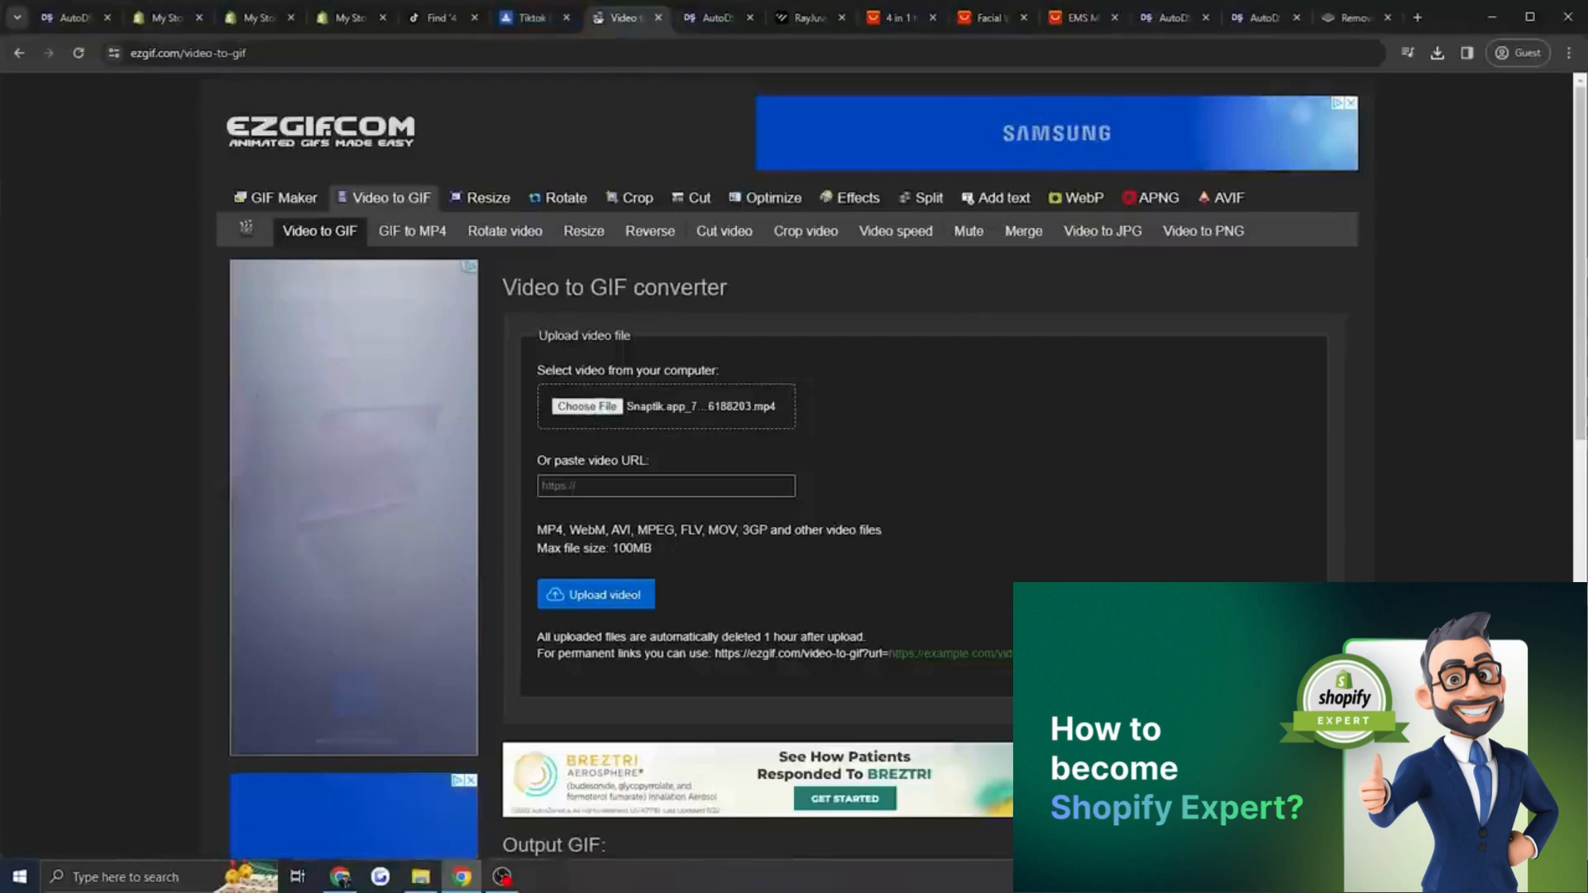
click(606, 596)
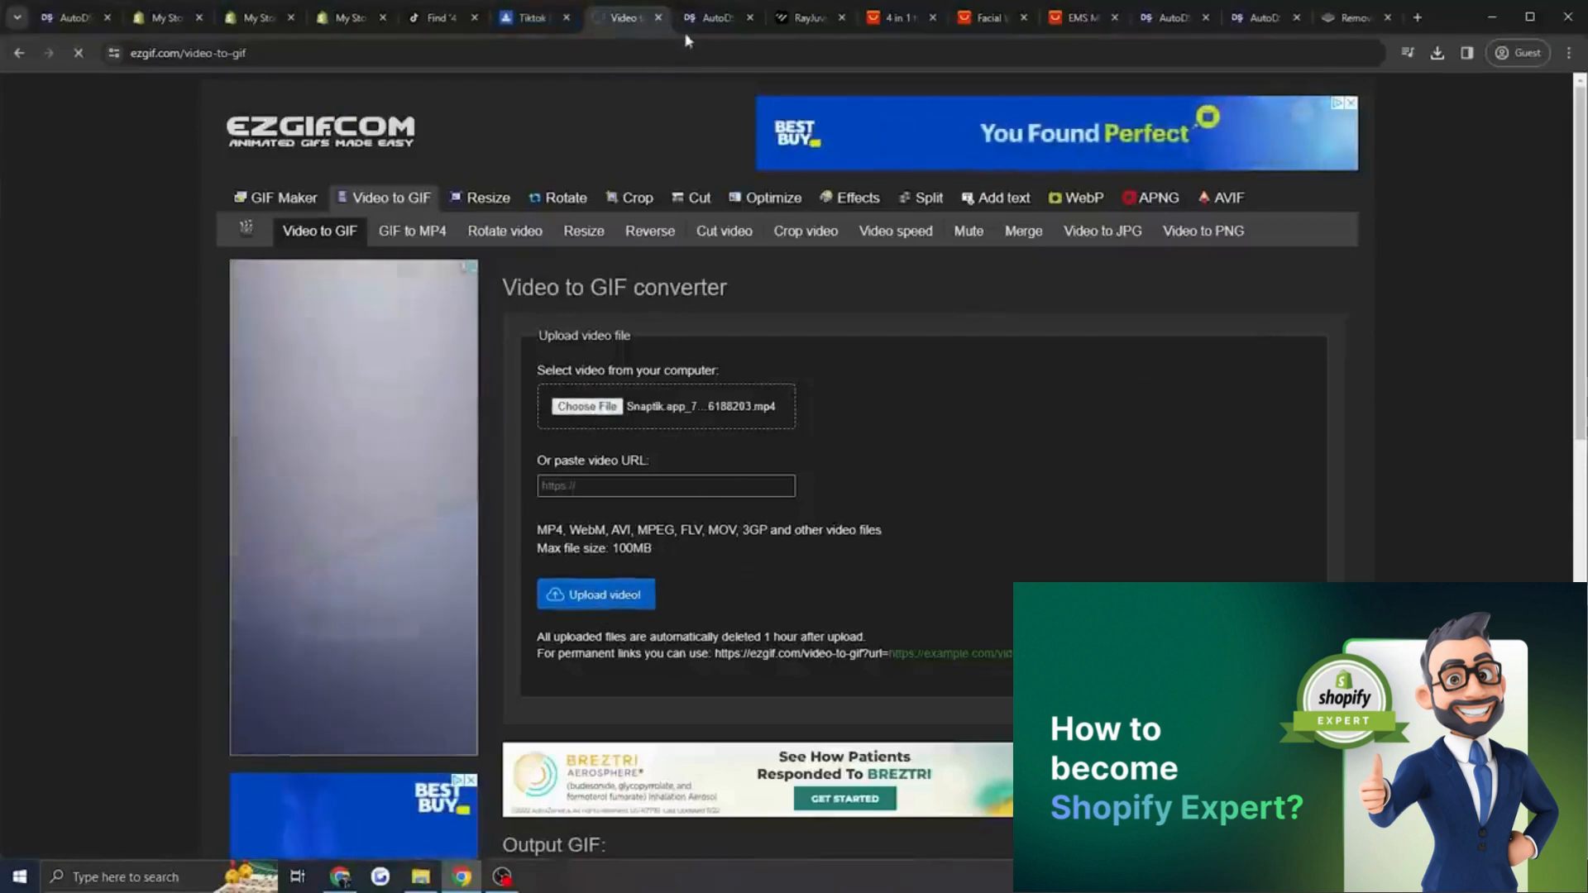
Scrub and play the TikTok video around its midpoint to find the timing of the part where the wand is used.
click(434, 17)
click(564, 827)
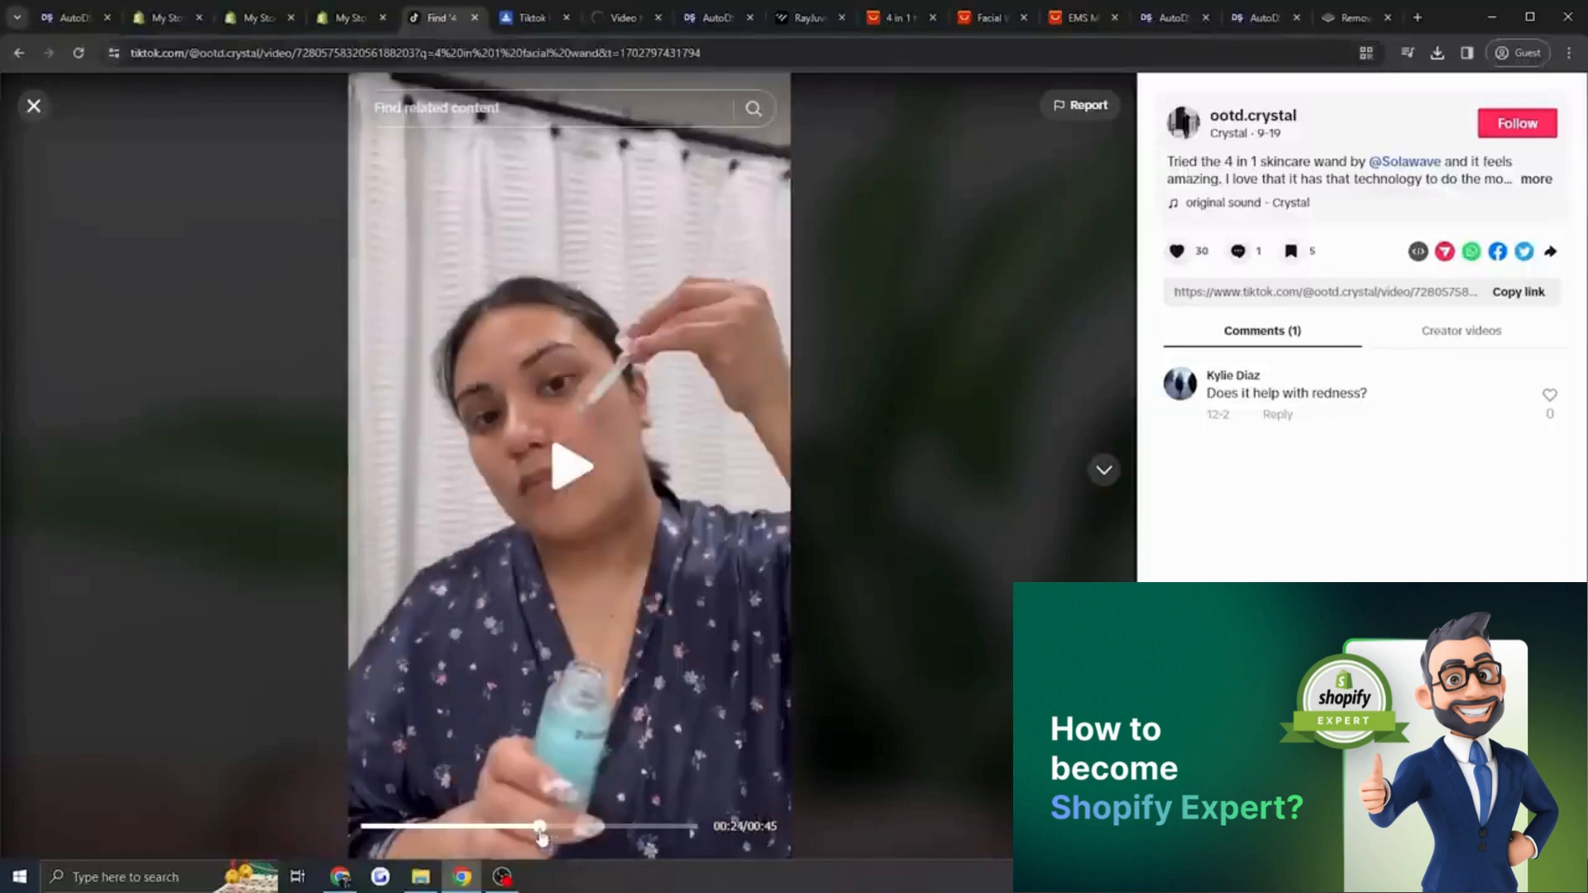
drag(539, 828, 529, 828)
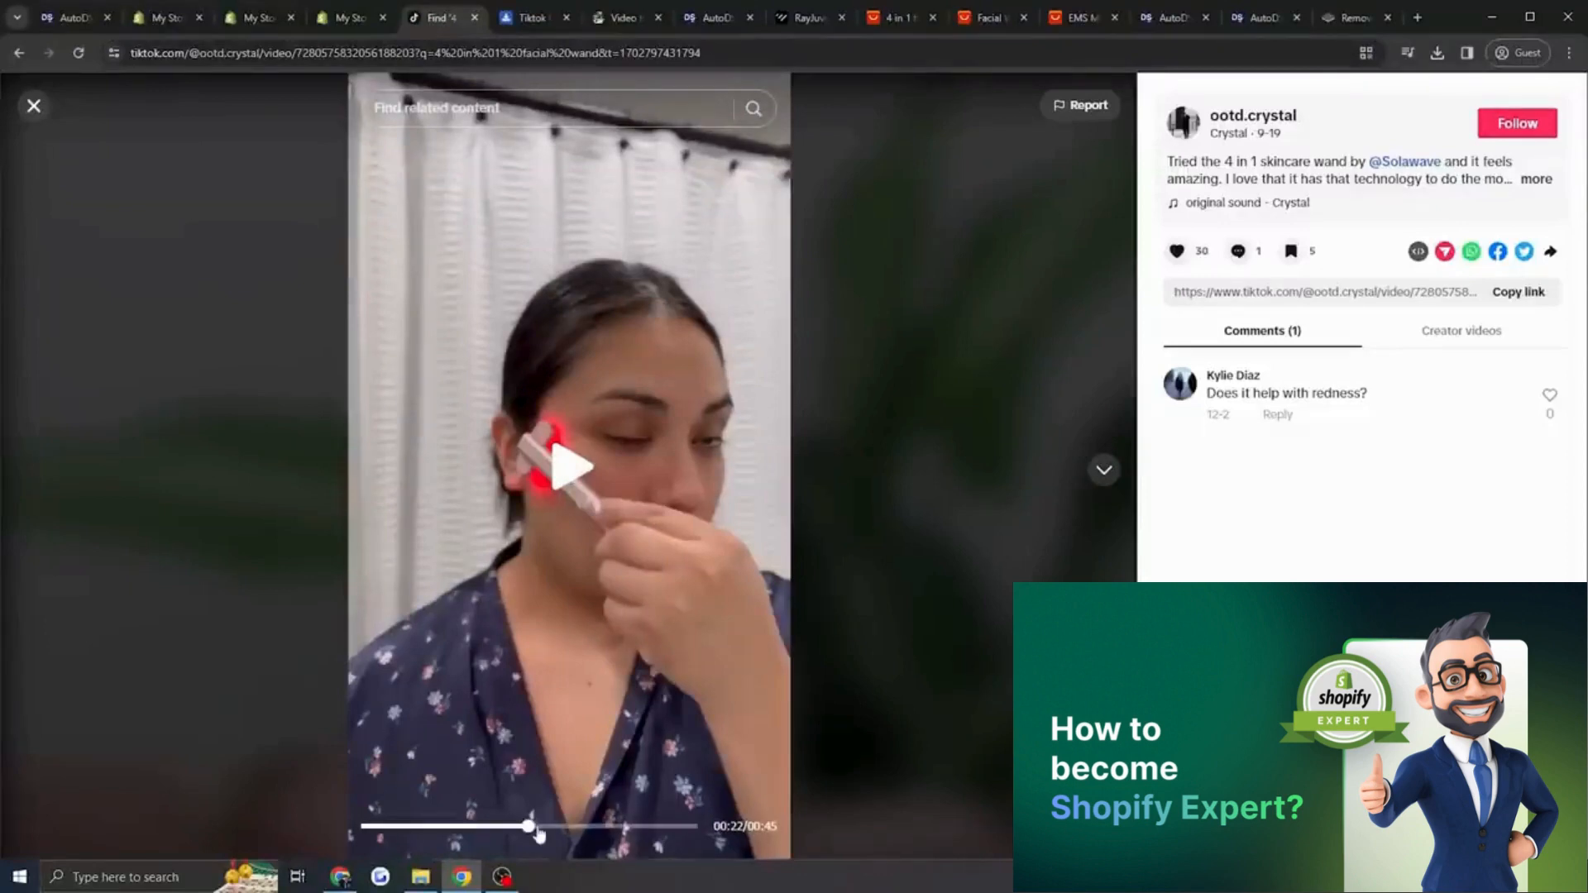
click(546, 515)
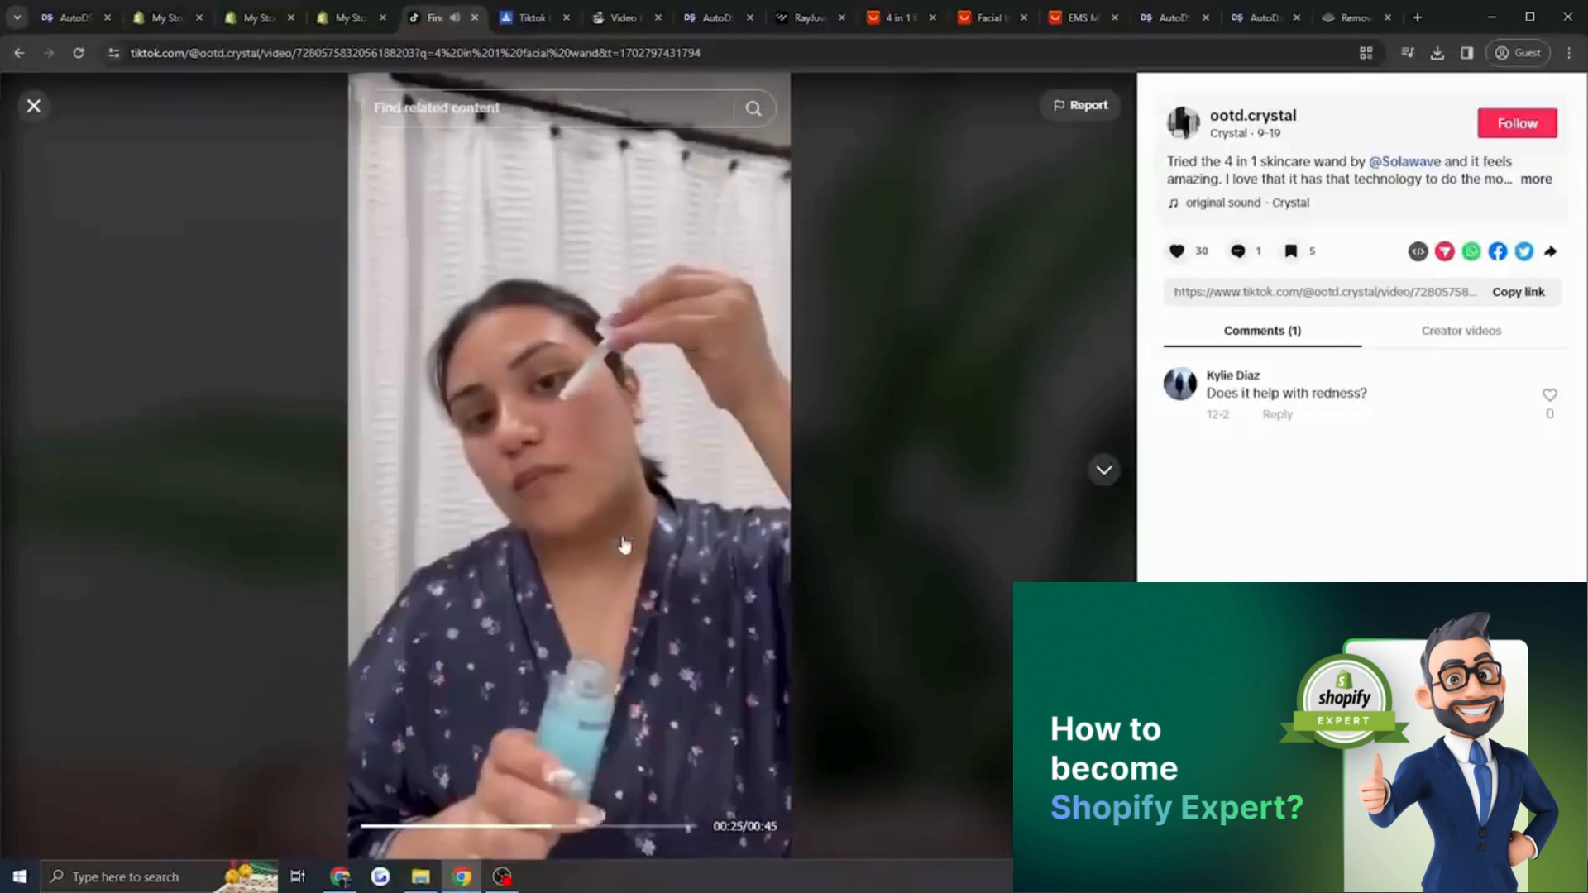
click(544, 484)
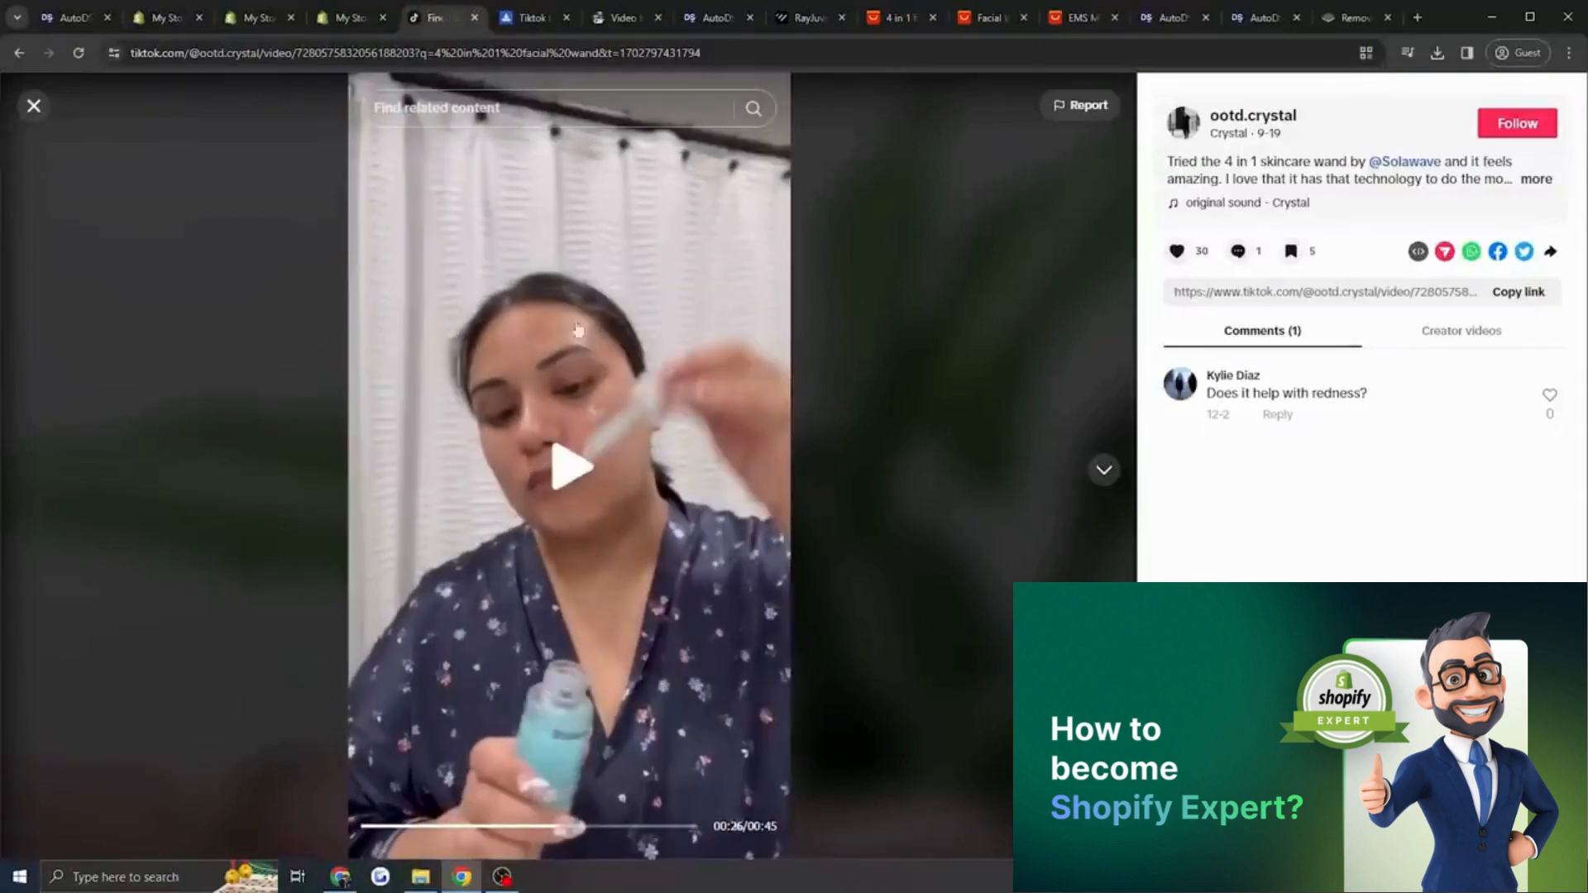
Return to the ezgif Video to GIF converter and convert the uploaded video's 22 to 25 second segment into a GIF.
click(530, 18)
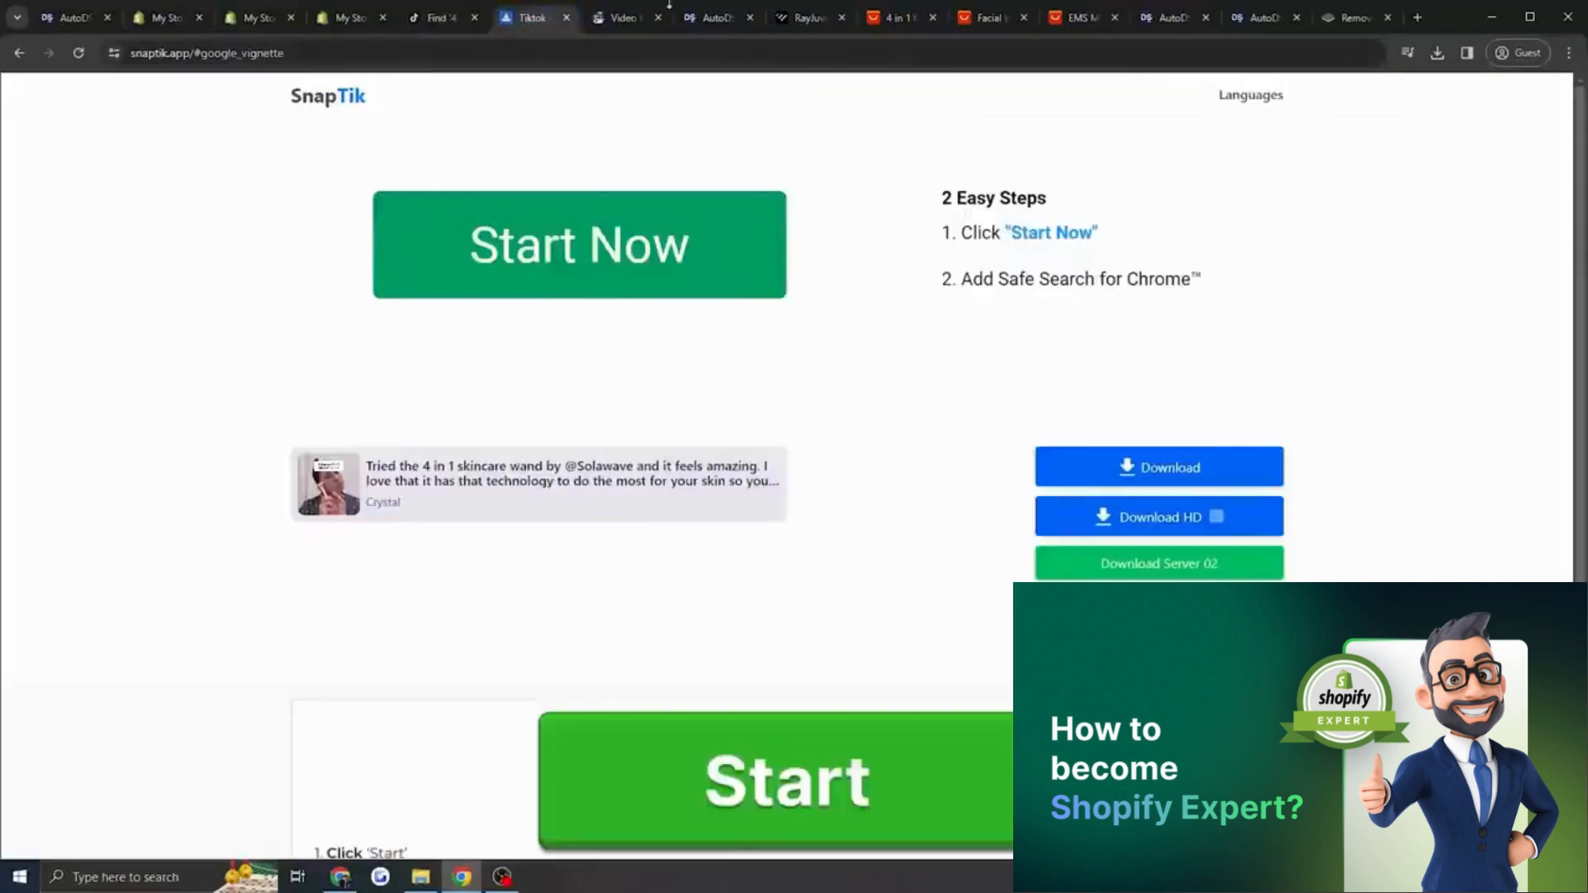
click(666, 10)
scroll(672, 416, down, 3)
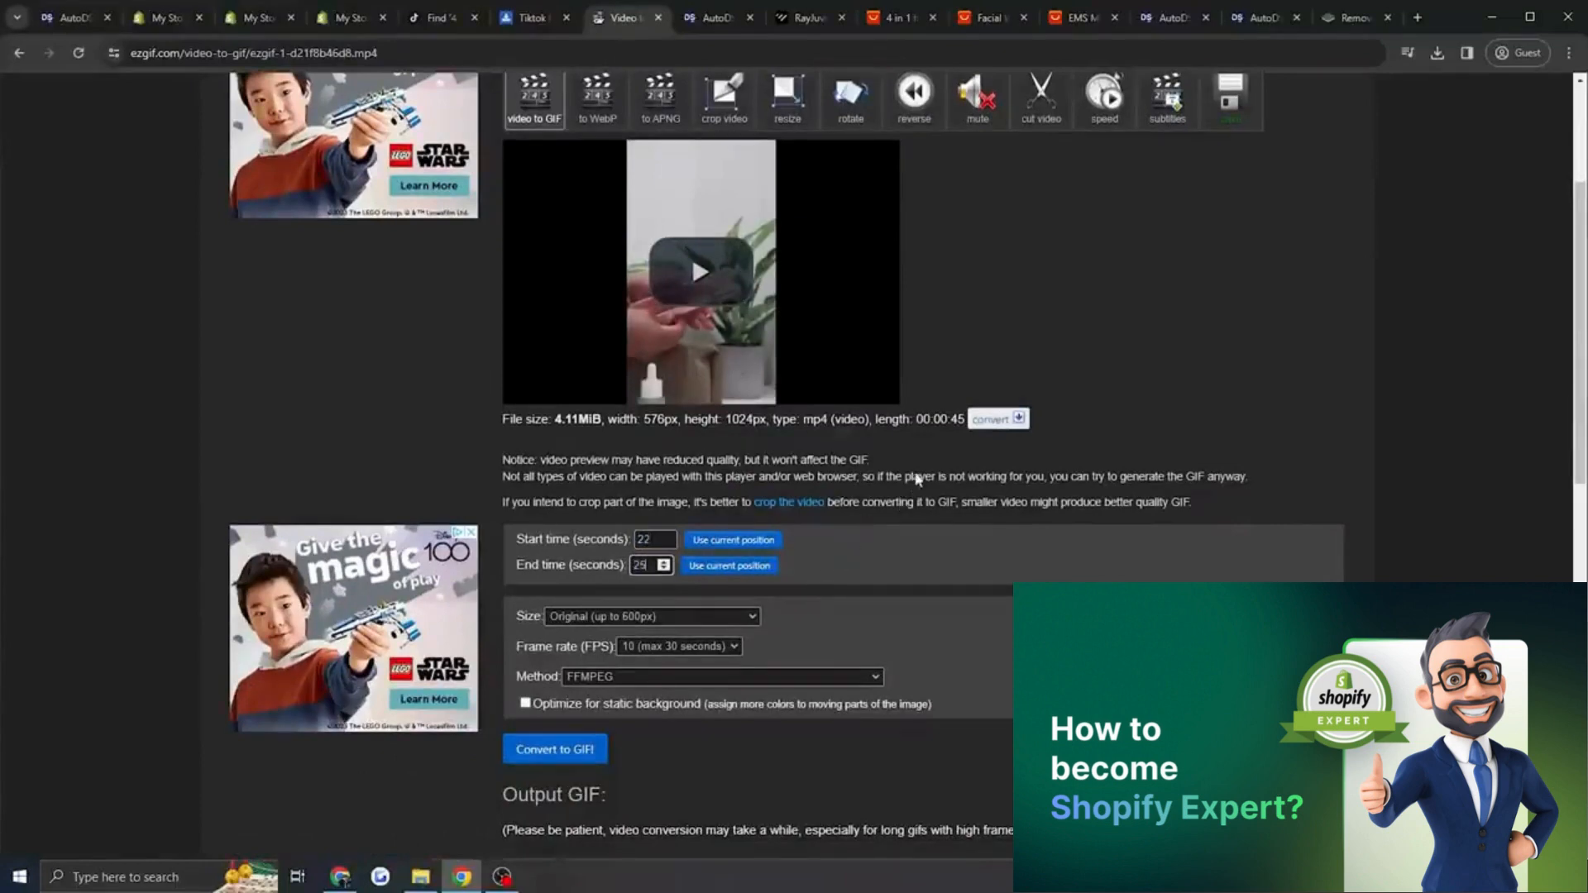
scroll(916, 480, up, 1)
scroll(744, 579, down, 2)
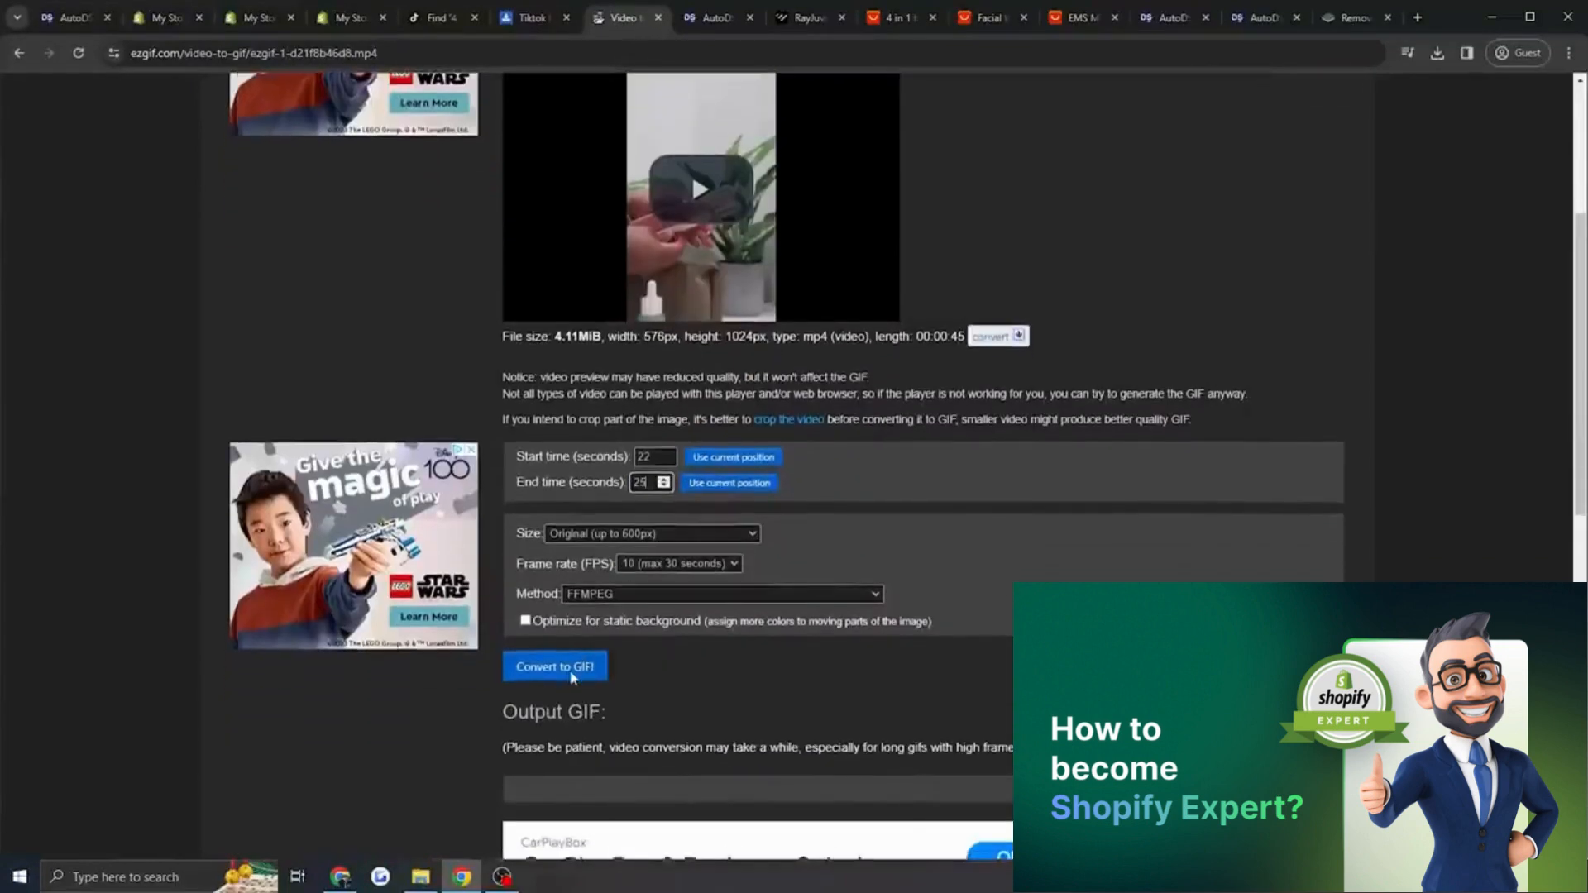
click(571, 674)
scroll(617, 574, down, 3)
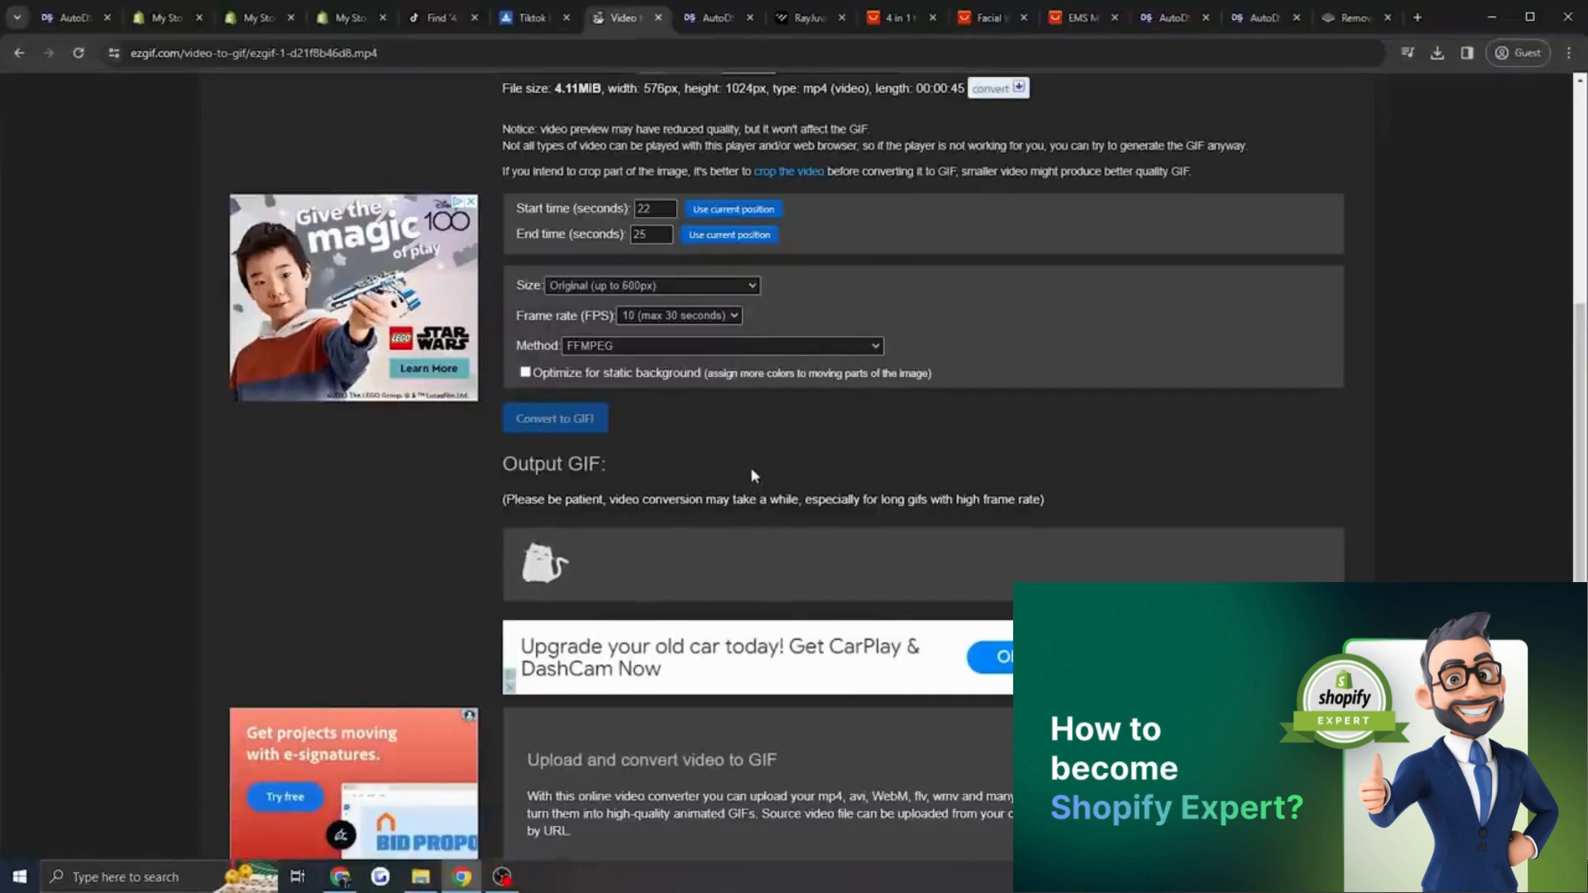
scroll(753, 476, up, 2)
scroll(758, 486, up, 4)
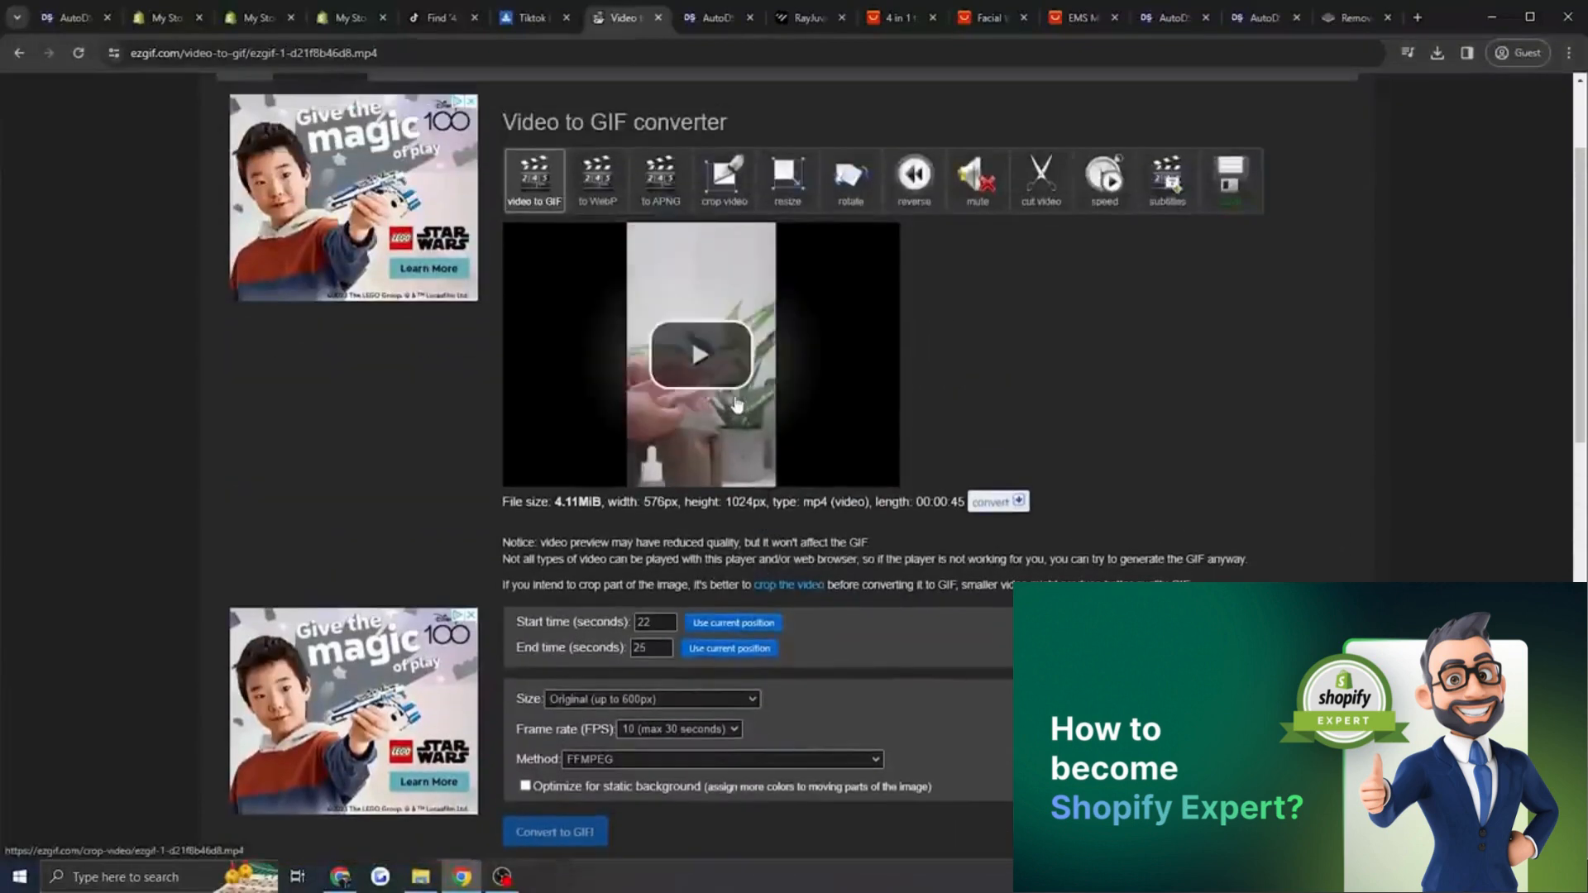
scroll(757, 474, down, 10)
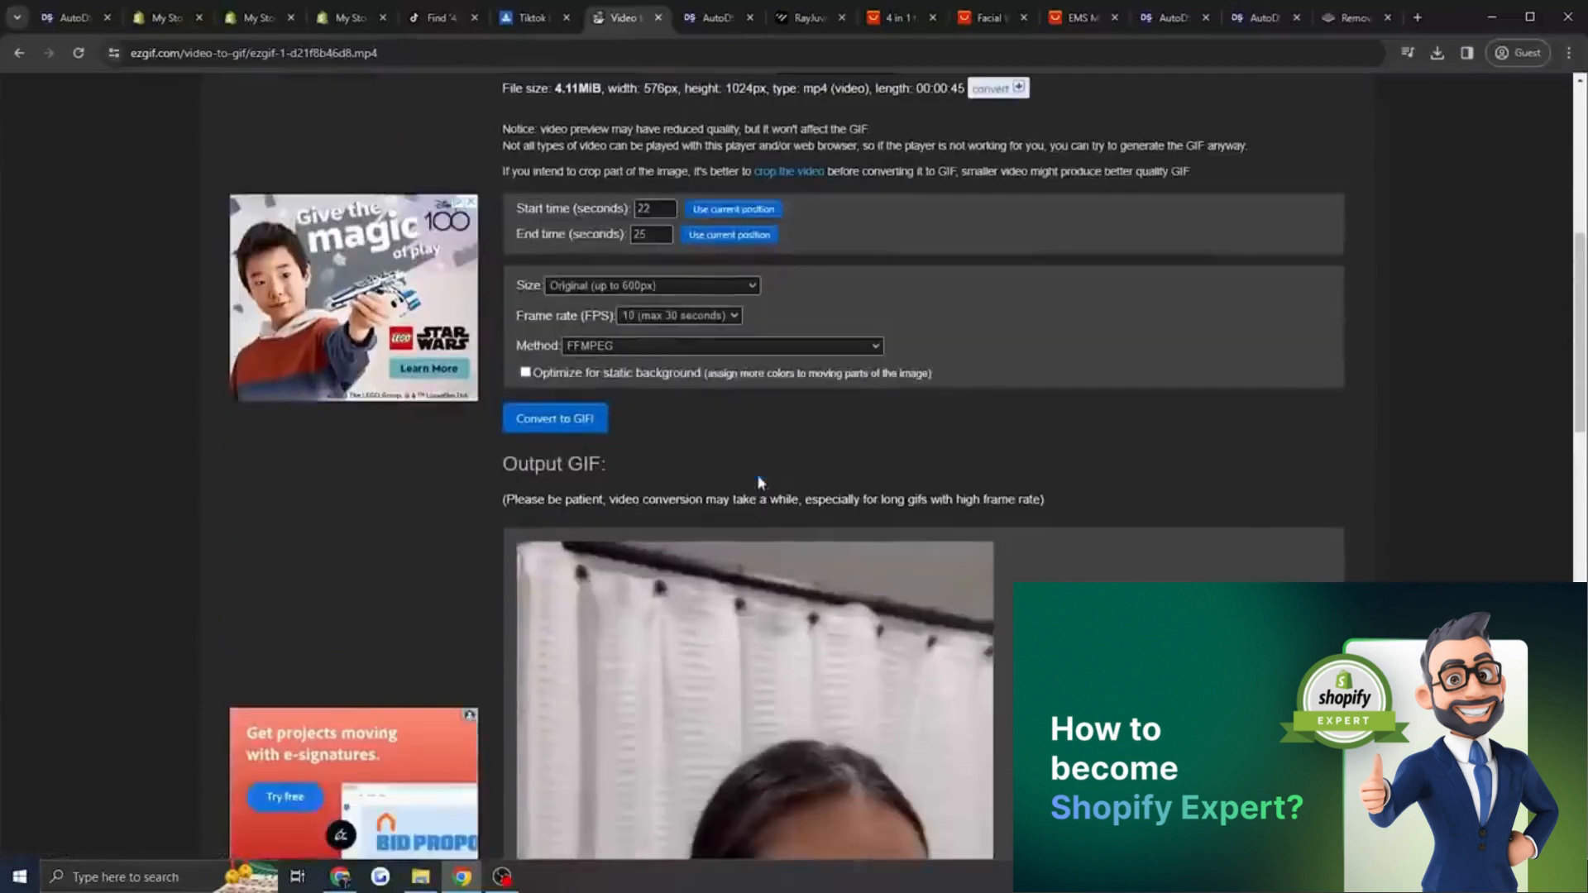
Open the new GIF for cropping and frame the face and wand across the full width, about 576 by 543 px.
scroll(860, 557, down, 1)
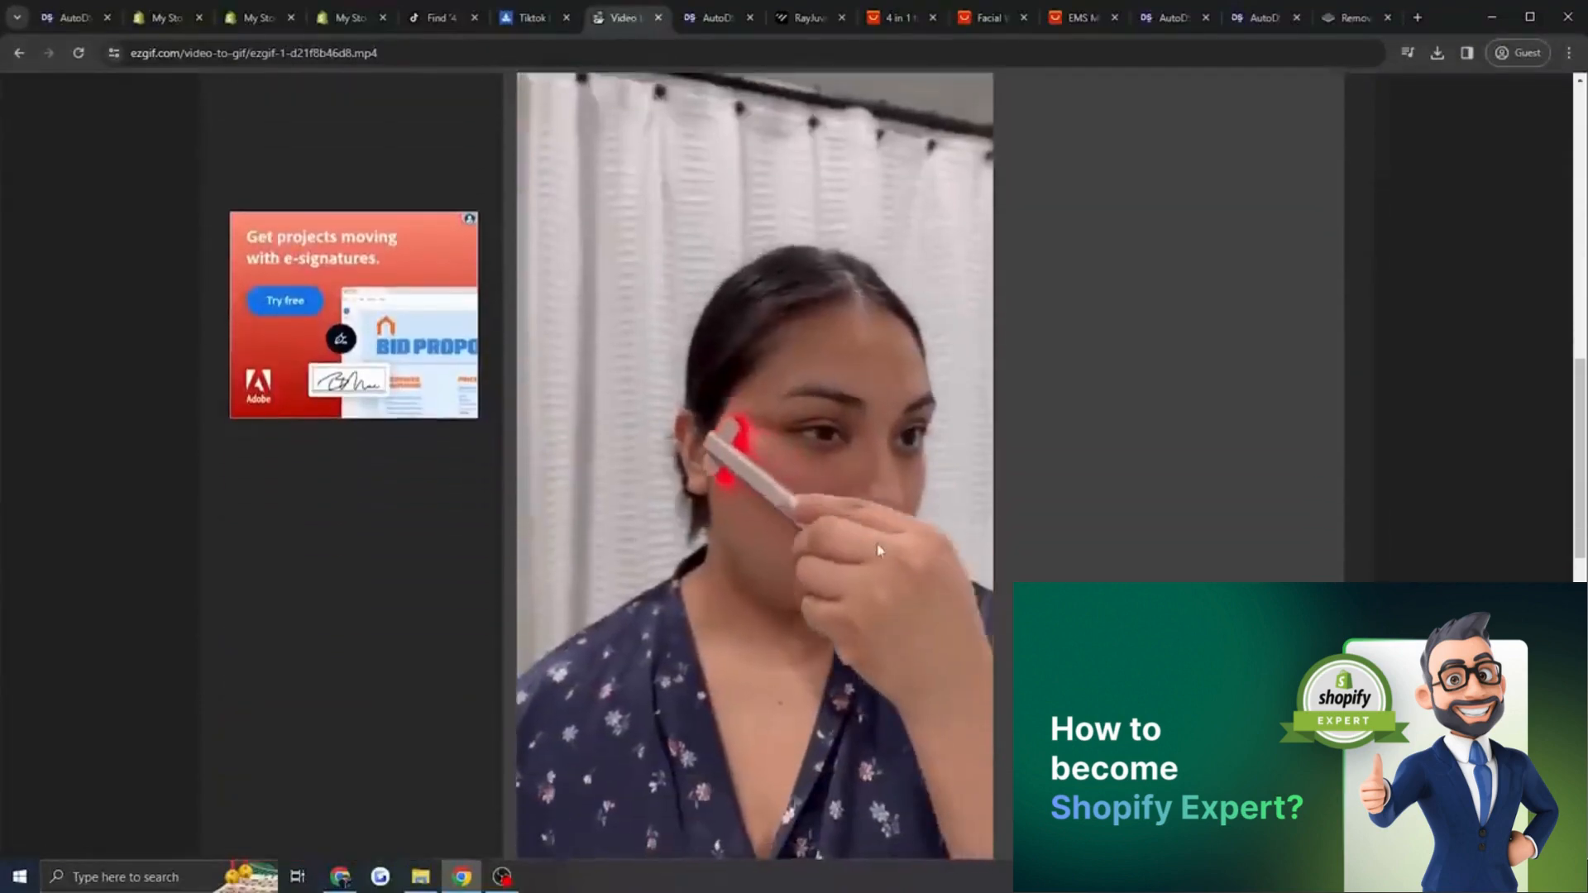
scroll(860, 558, up, 3)
scroll(860, 557, down, 6)
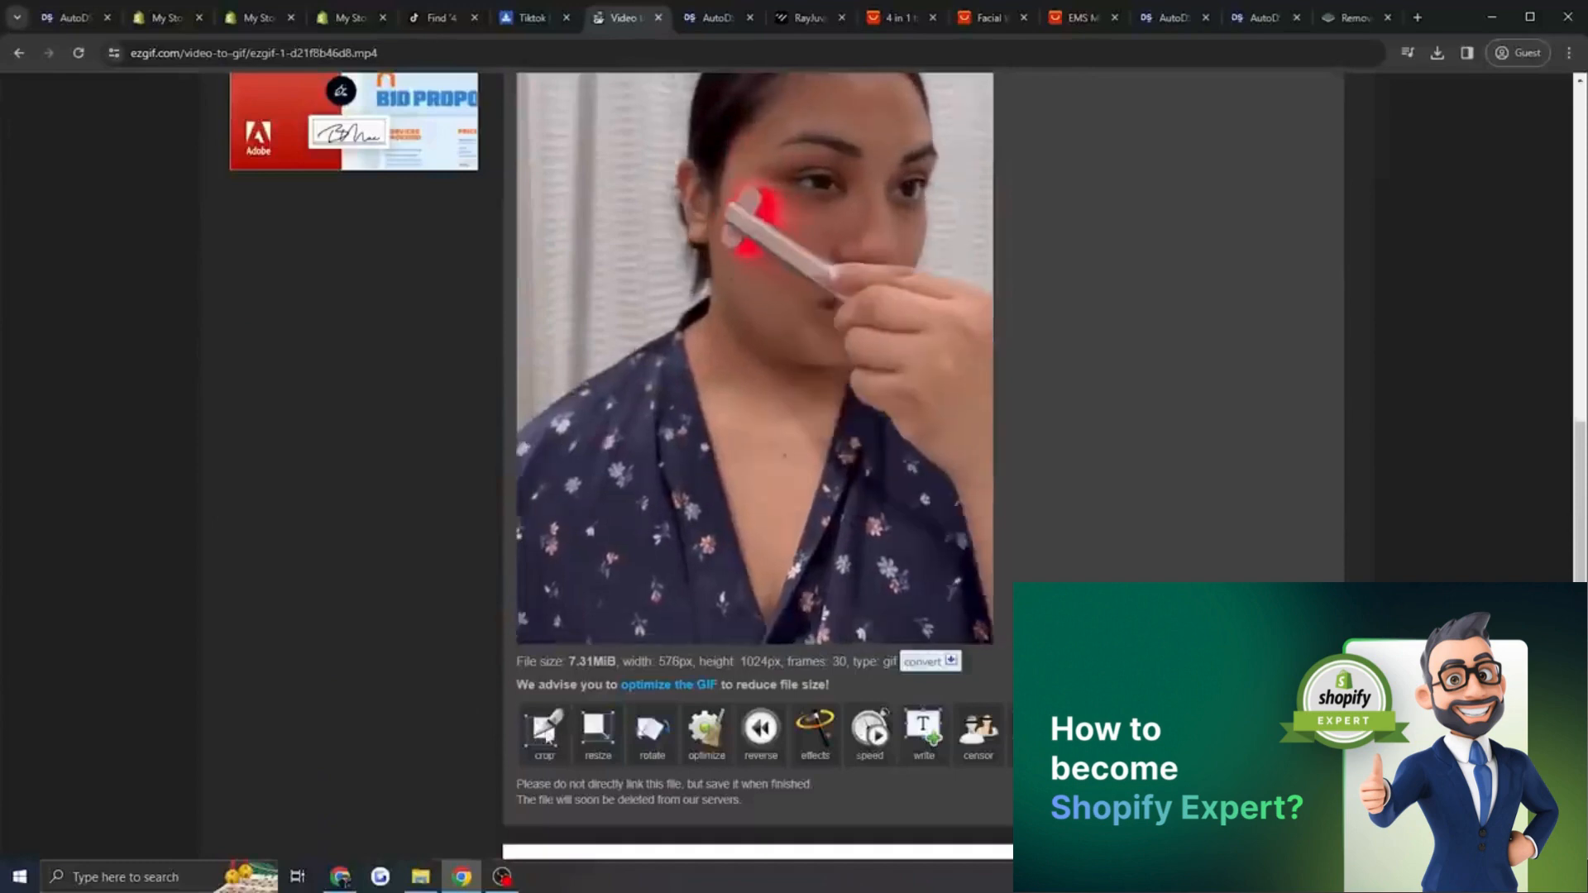
click(545, 738)
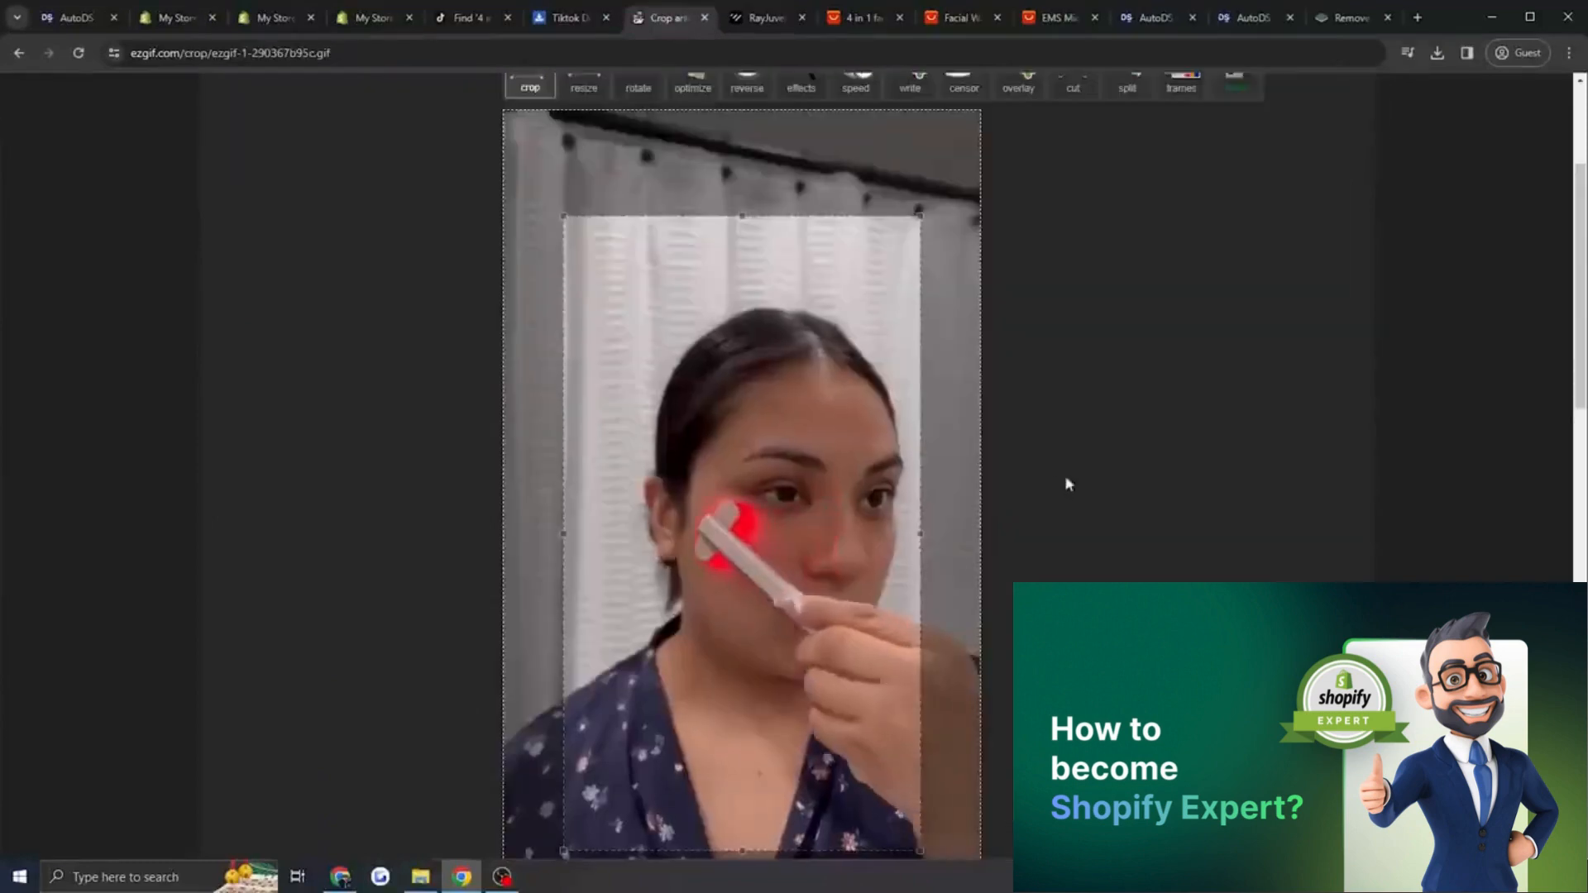
drag(788, 478, 778, 422)
drag(745, 202, 683, 406)
drag(861, 503, 980, 505)
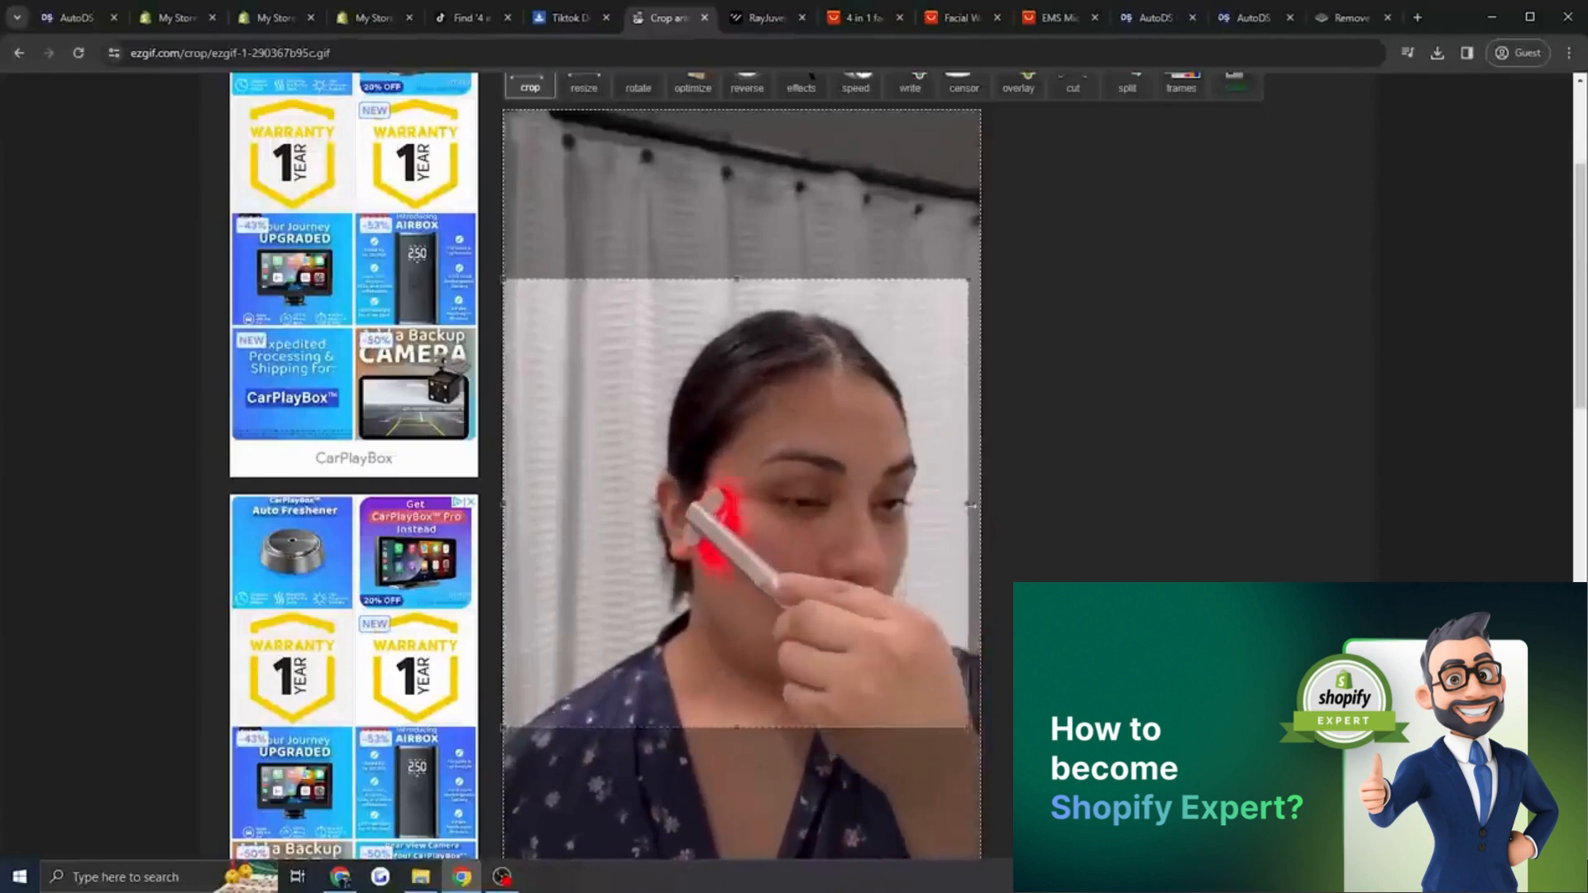
Crop the GIF to the framed area and review the cropped image.
scroll(1060, 541, down, 4)
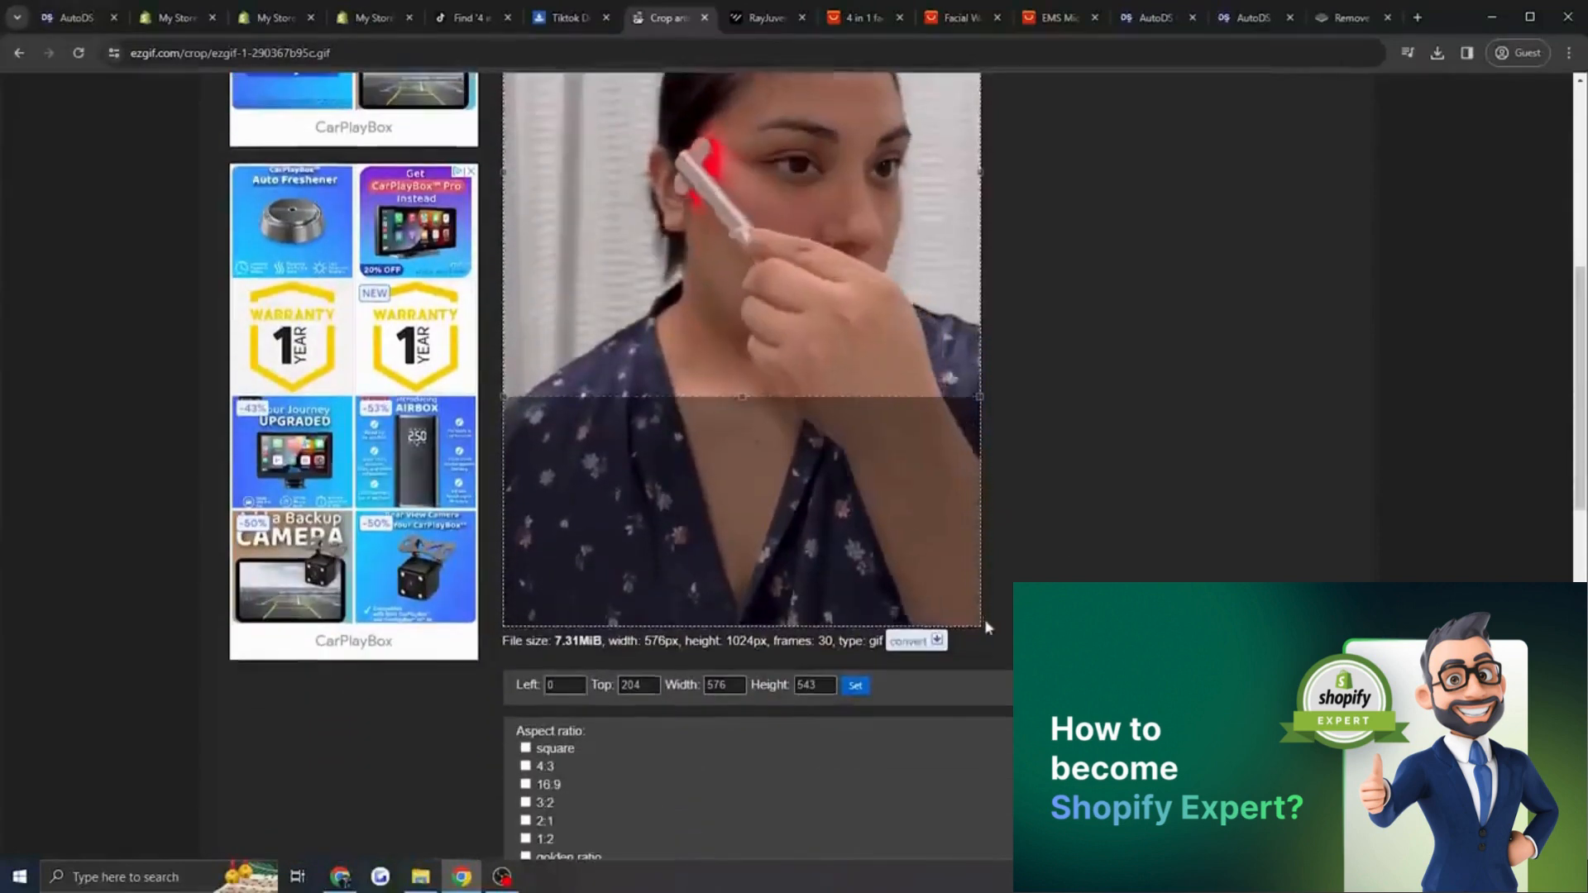
scroll(882, 676, down, 5)
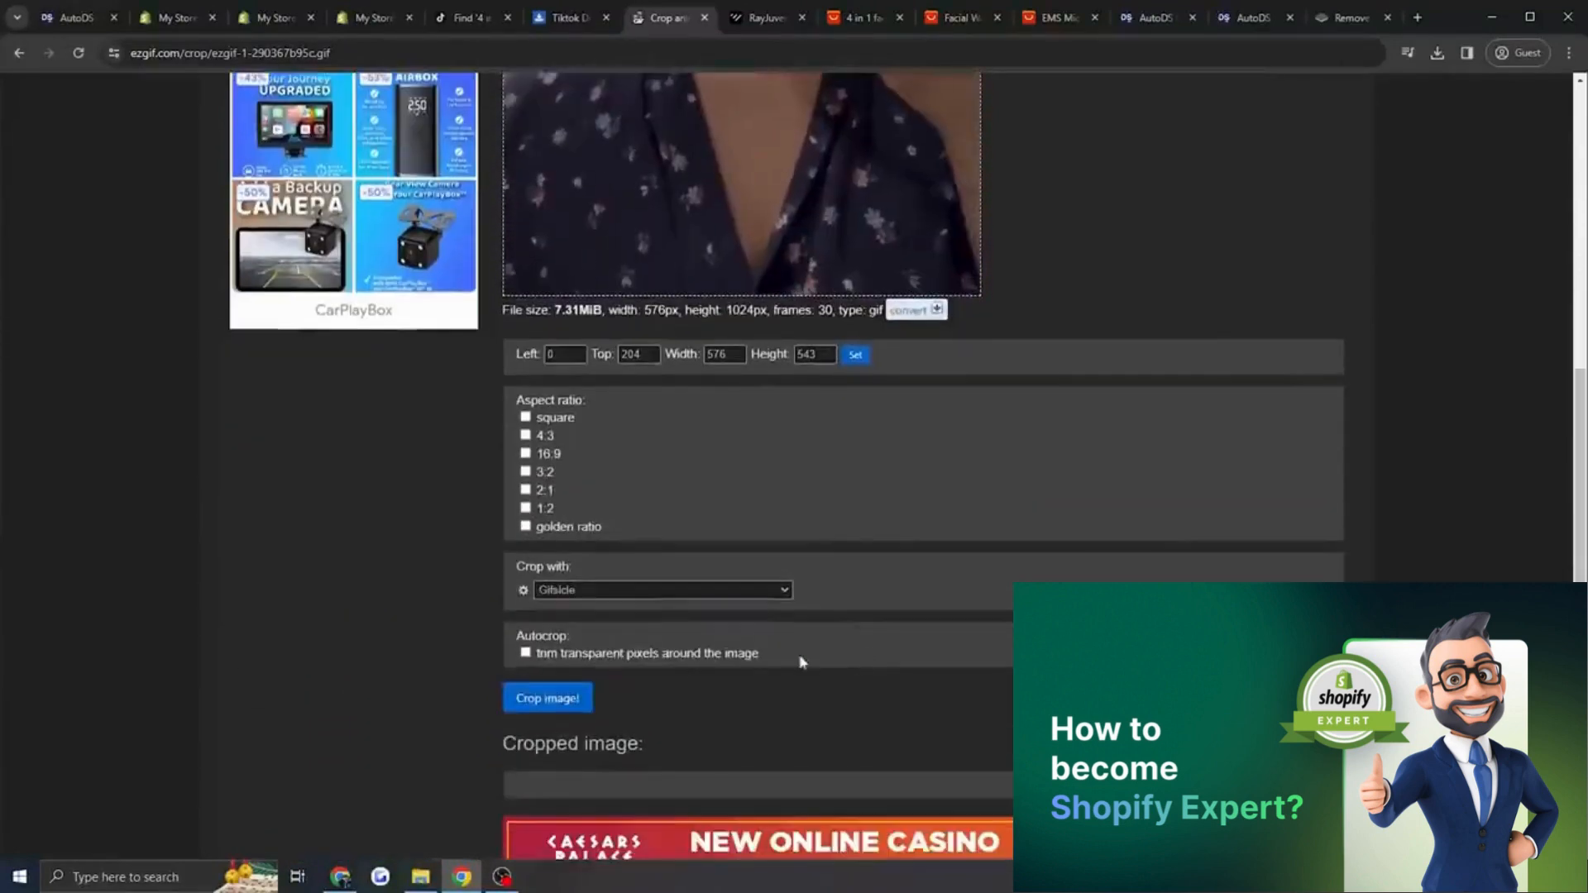
click(571, 697)
scroll(993, 570, down, 7)
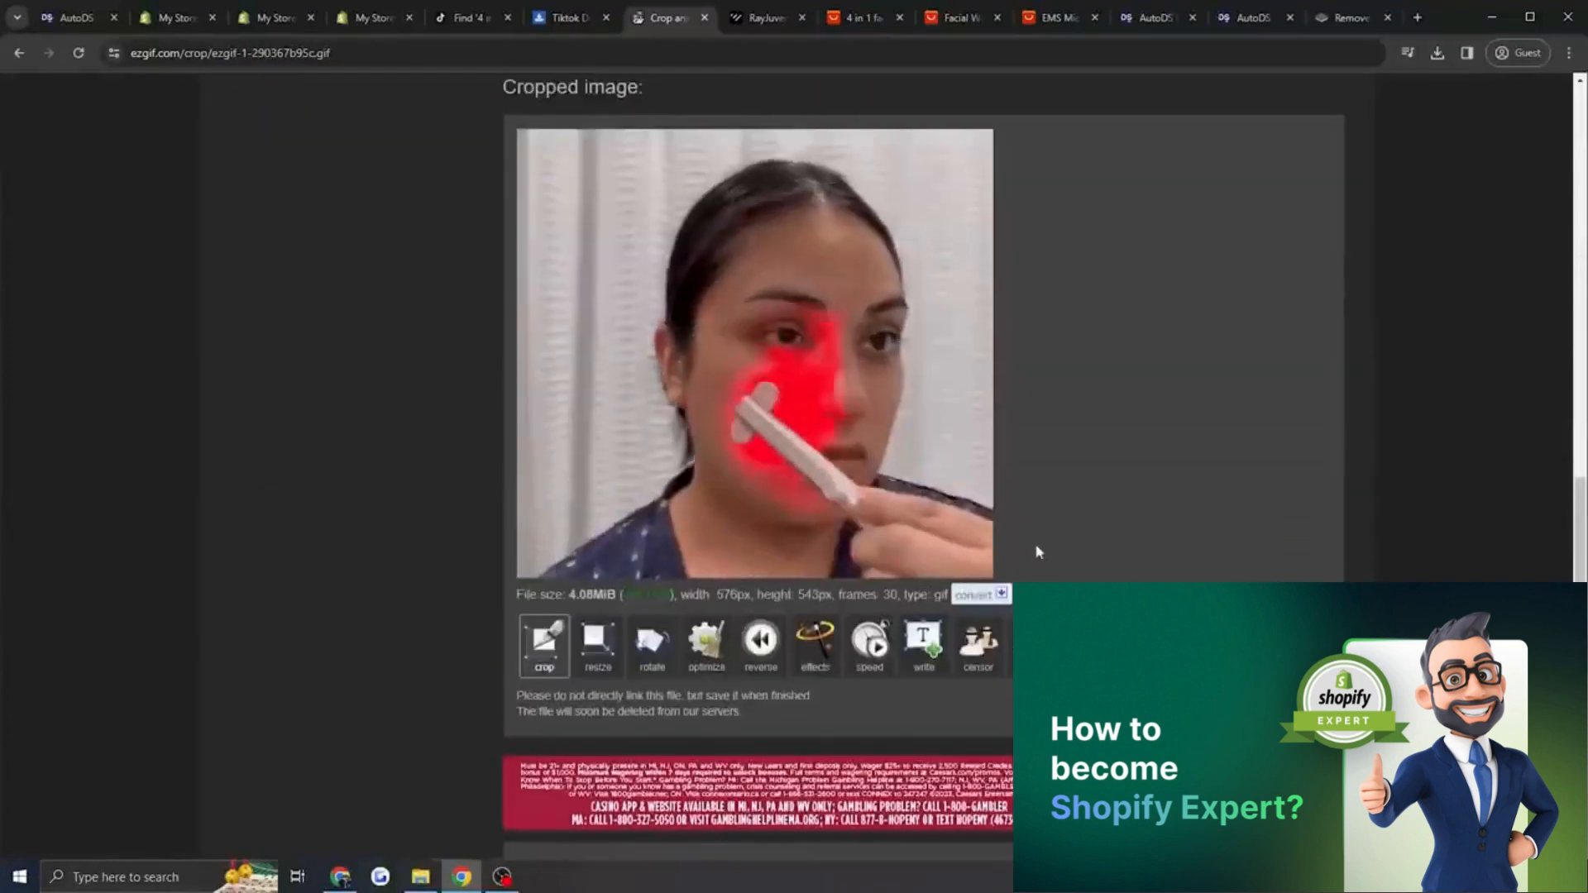
scroll(1035, 550, up, 2)
scroll(1035, 549, down, 1)
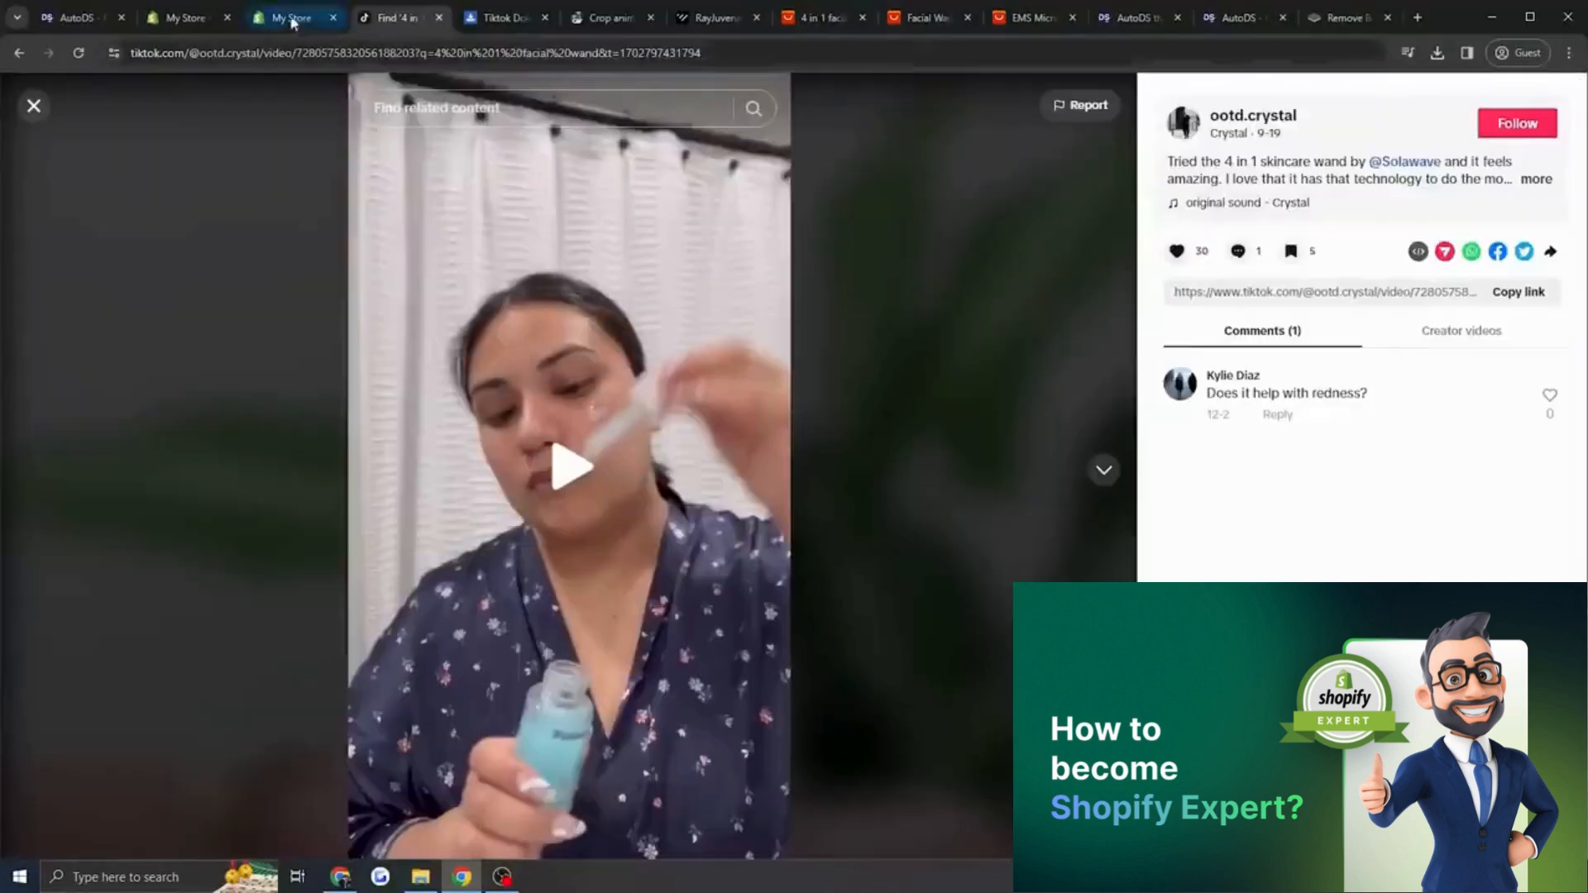
In the Shopify theme editor, upload the cropped ezgif.com-crop GIF and use it as the Collapsible content section's image.
click(284, 23)
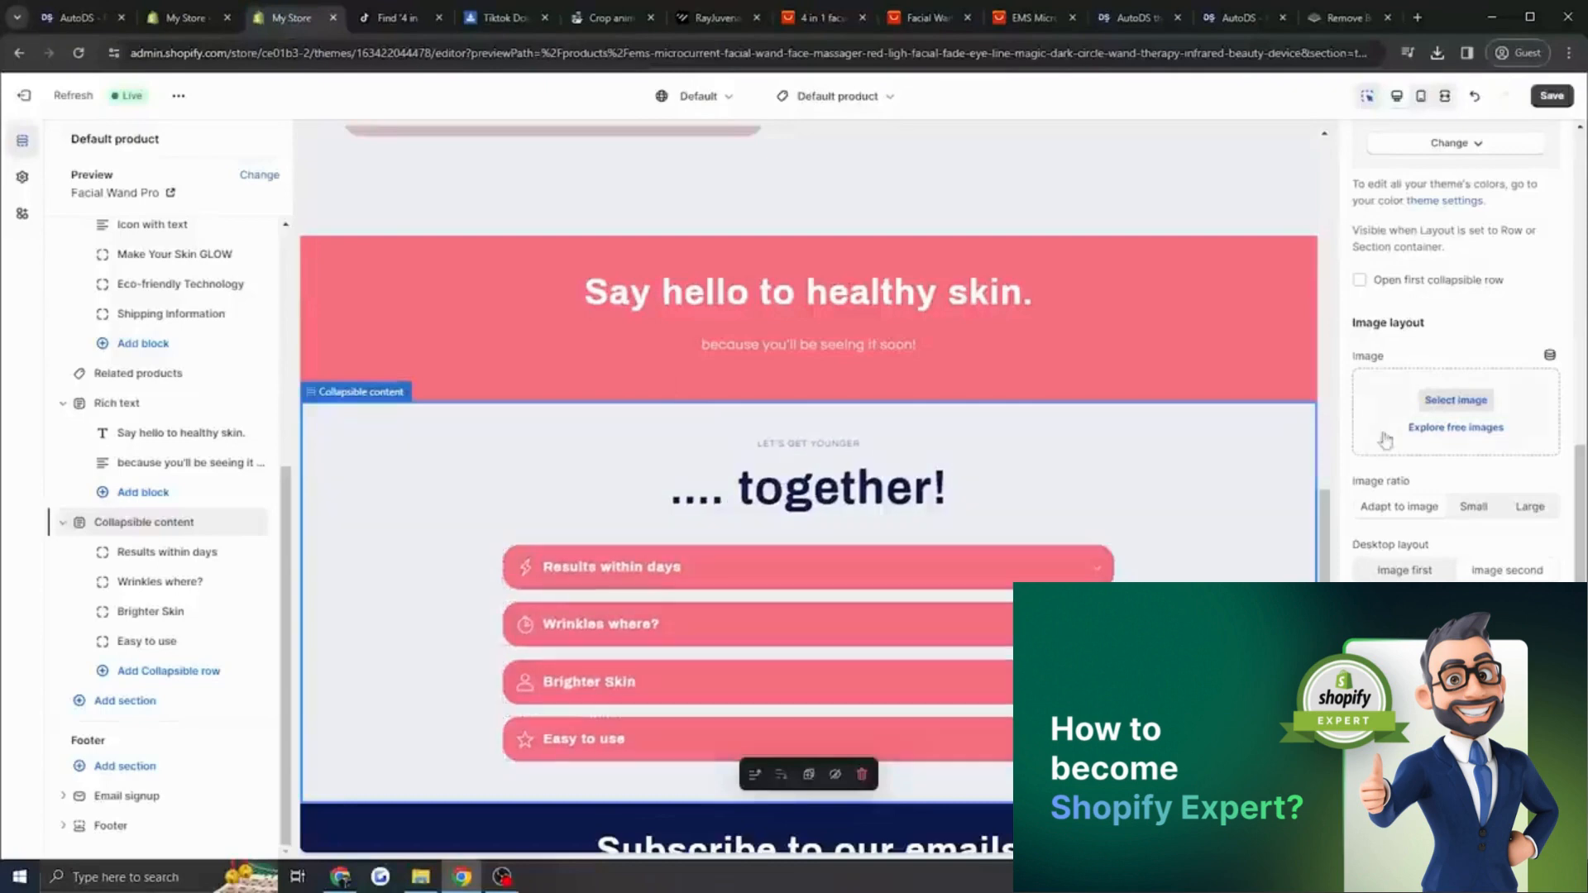
click(1446, 401)
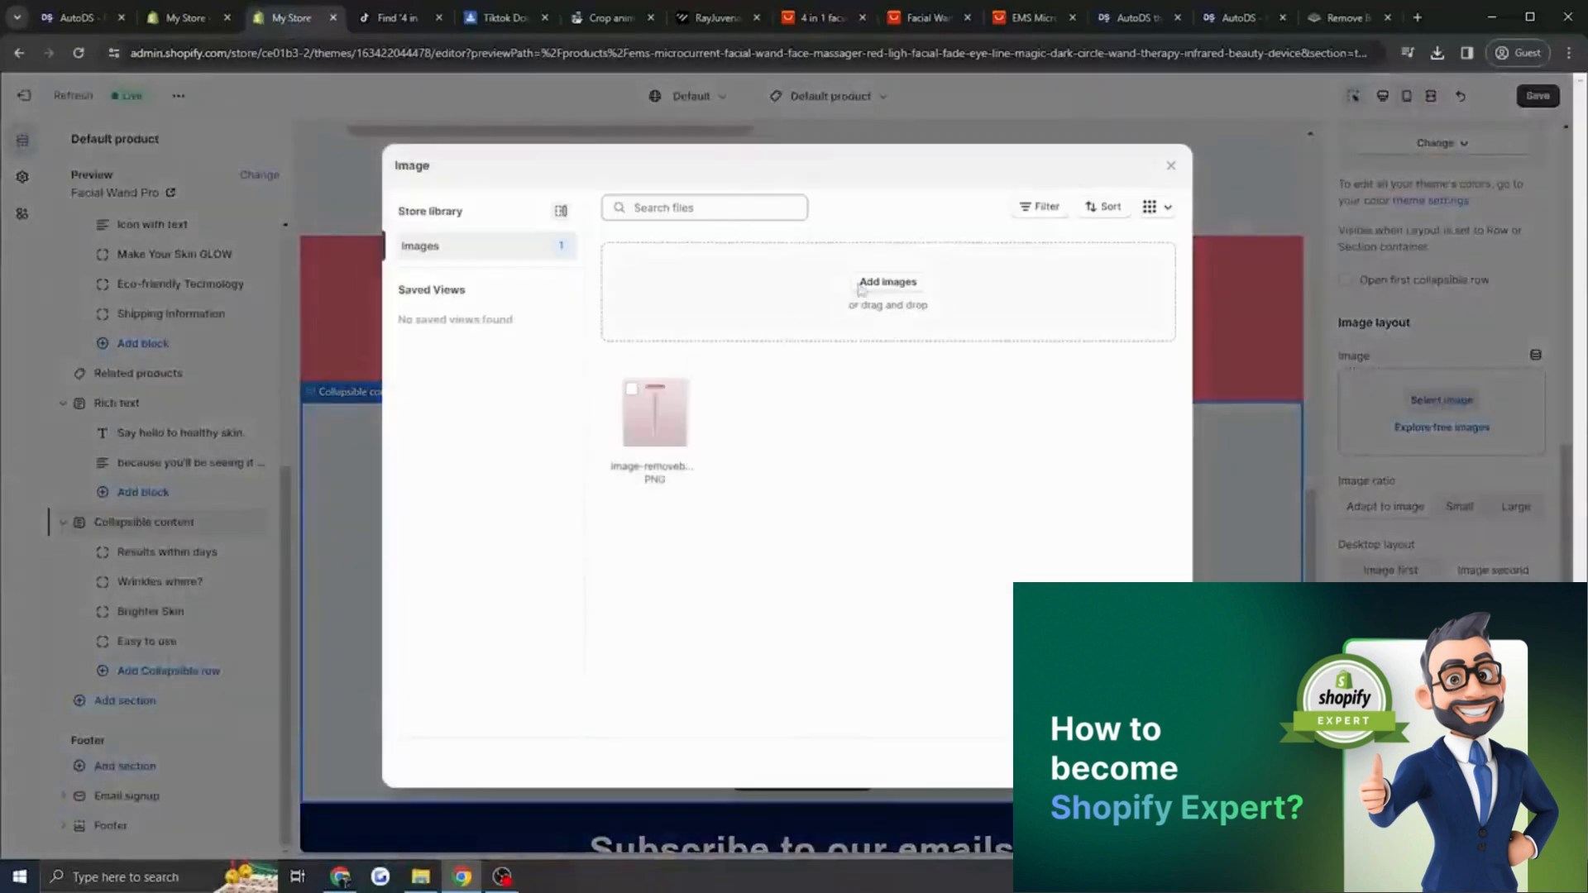
click(861, 289)
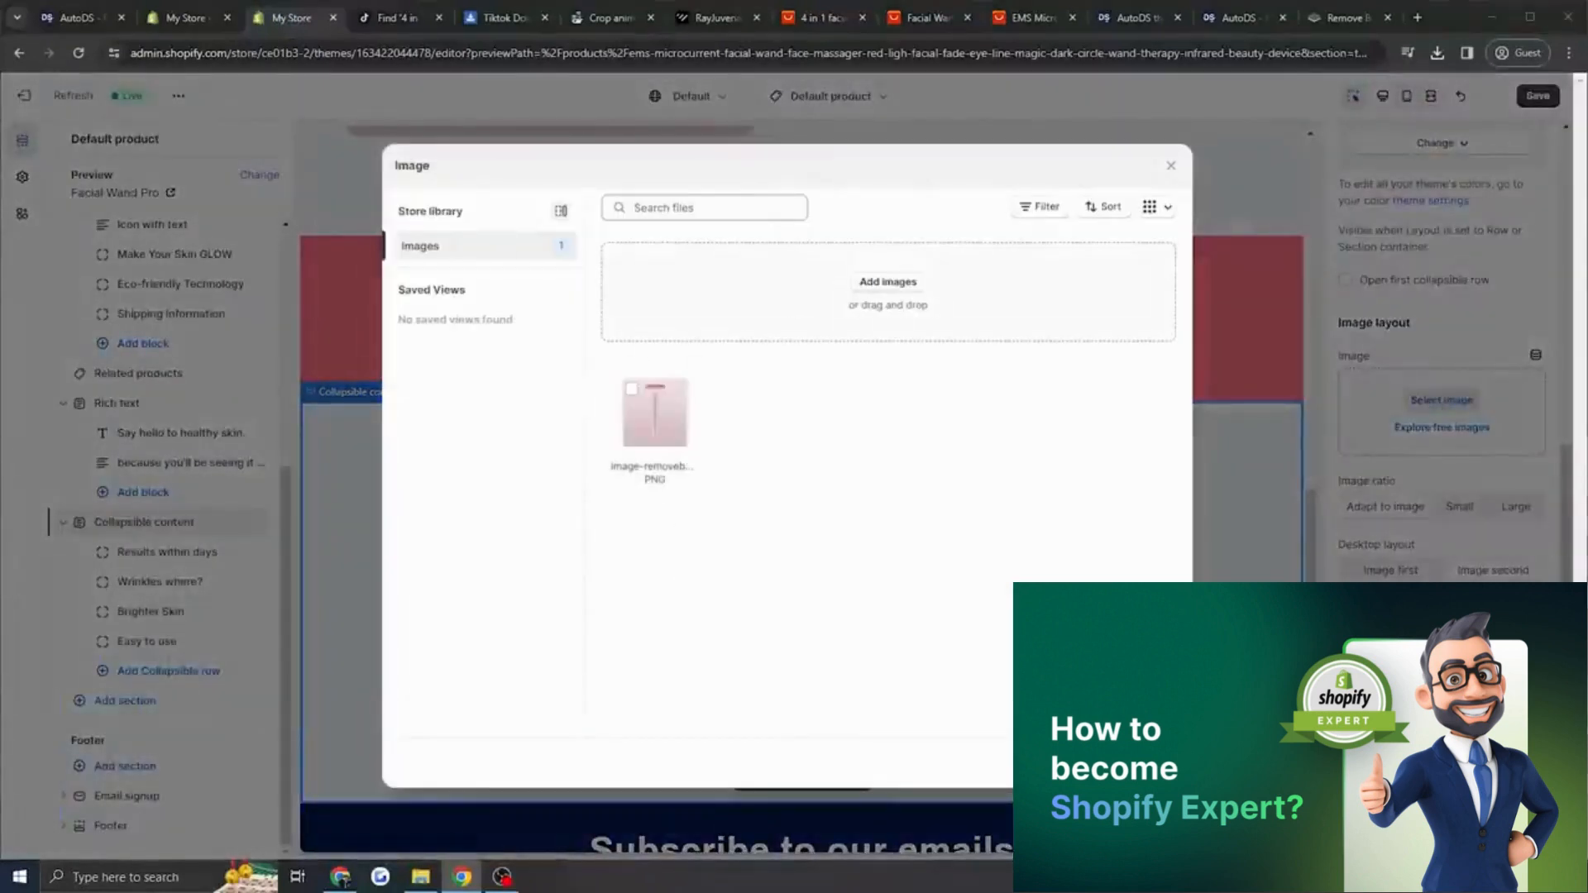
click(1409, 390)
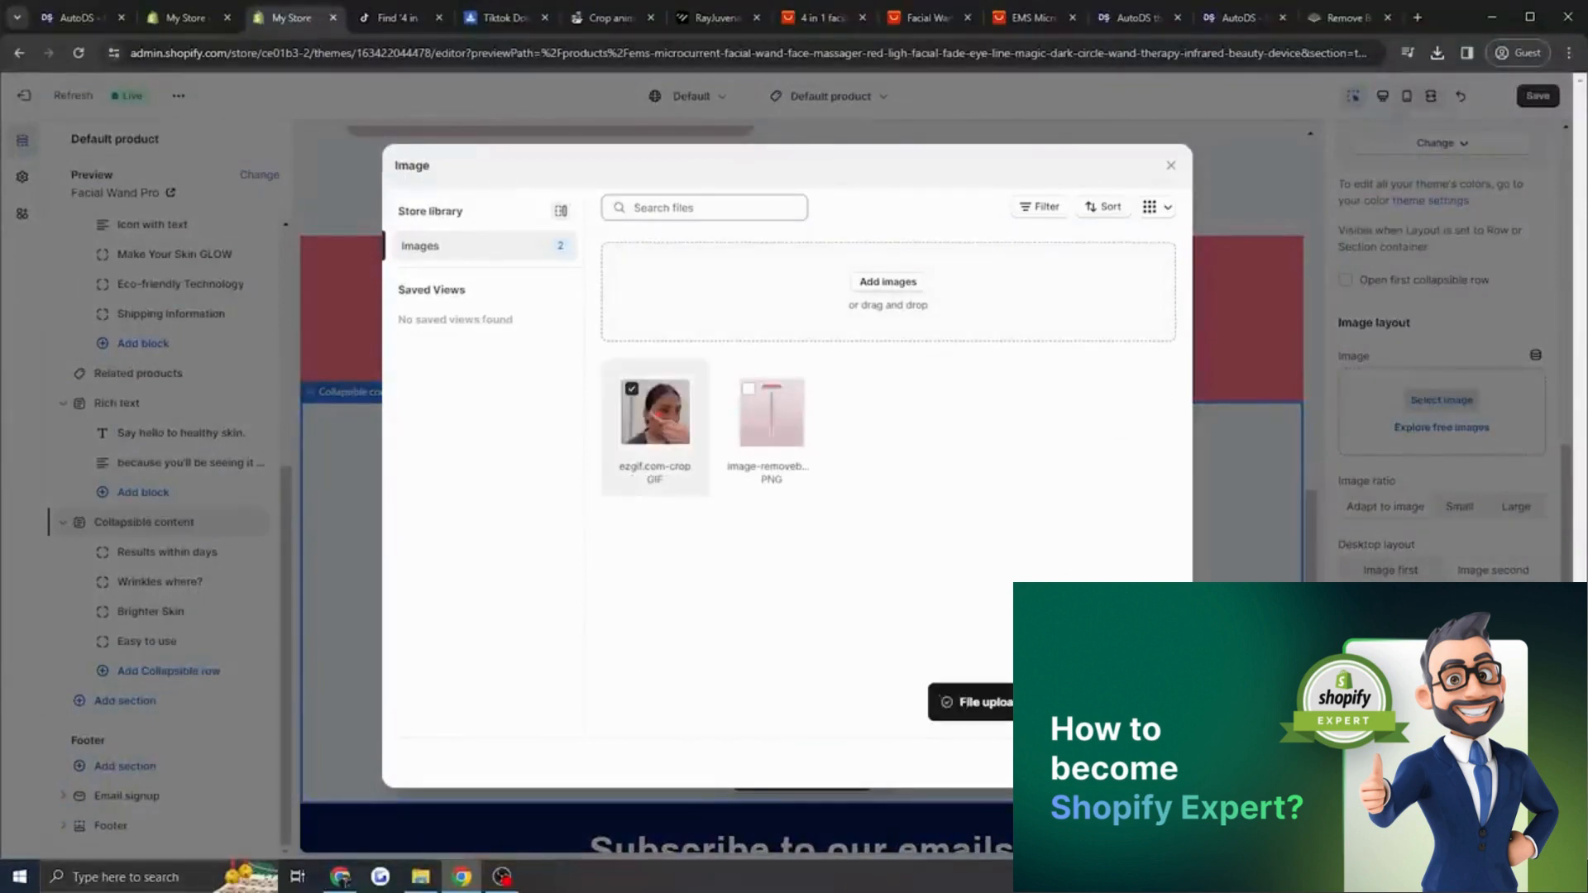
click(1158, 762)
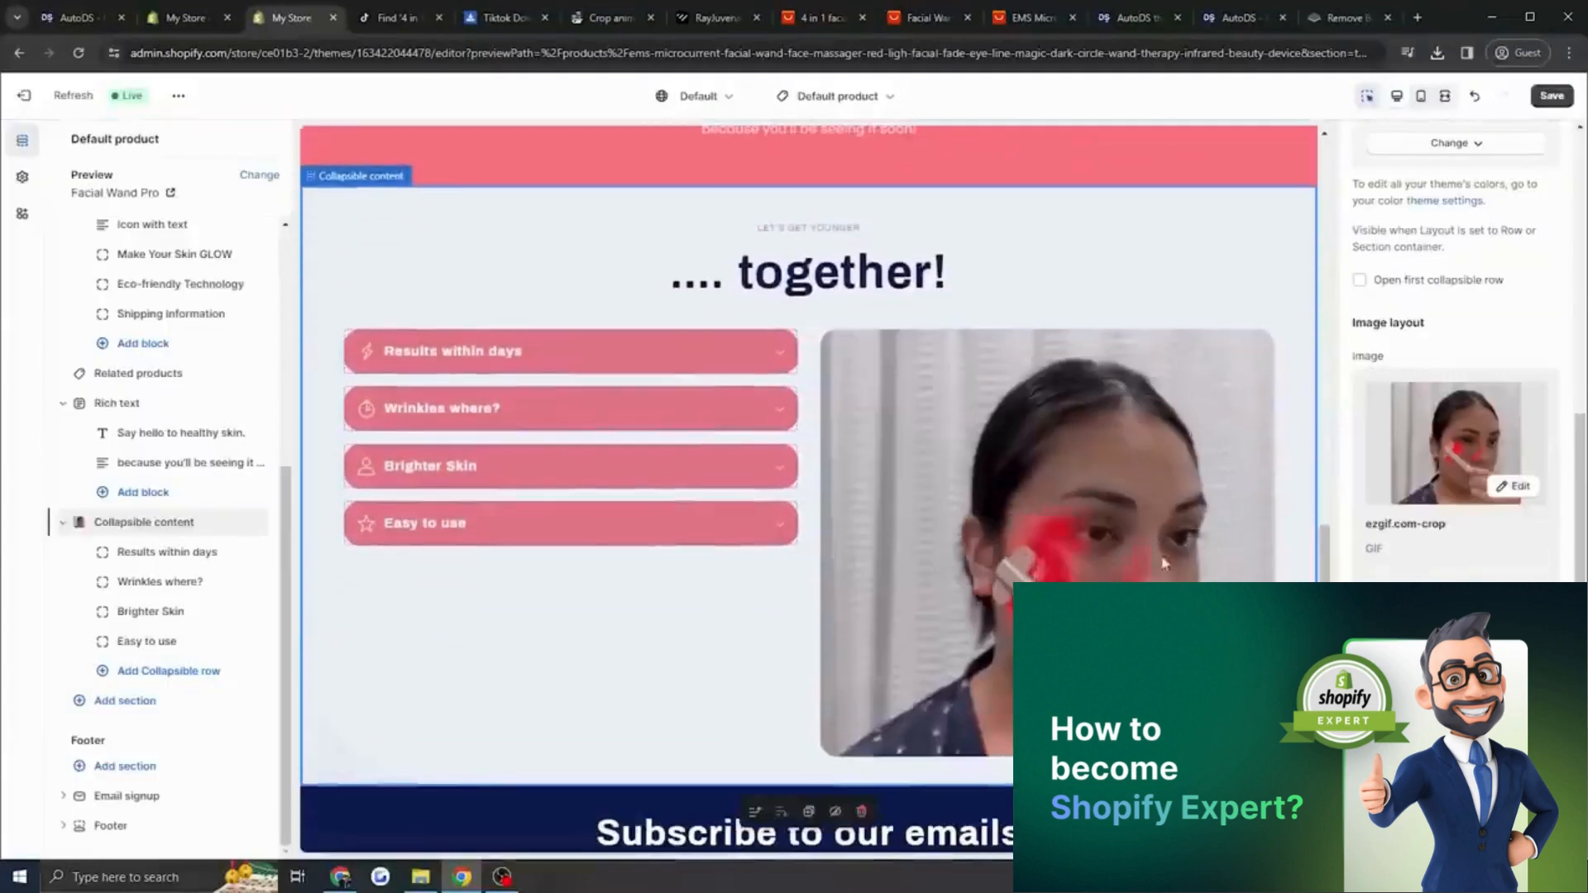
Set the Collapsible content section's image ratio to Small and save the product template.
scroll(1515, 511, down, 2)
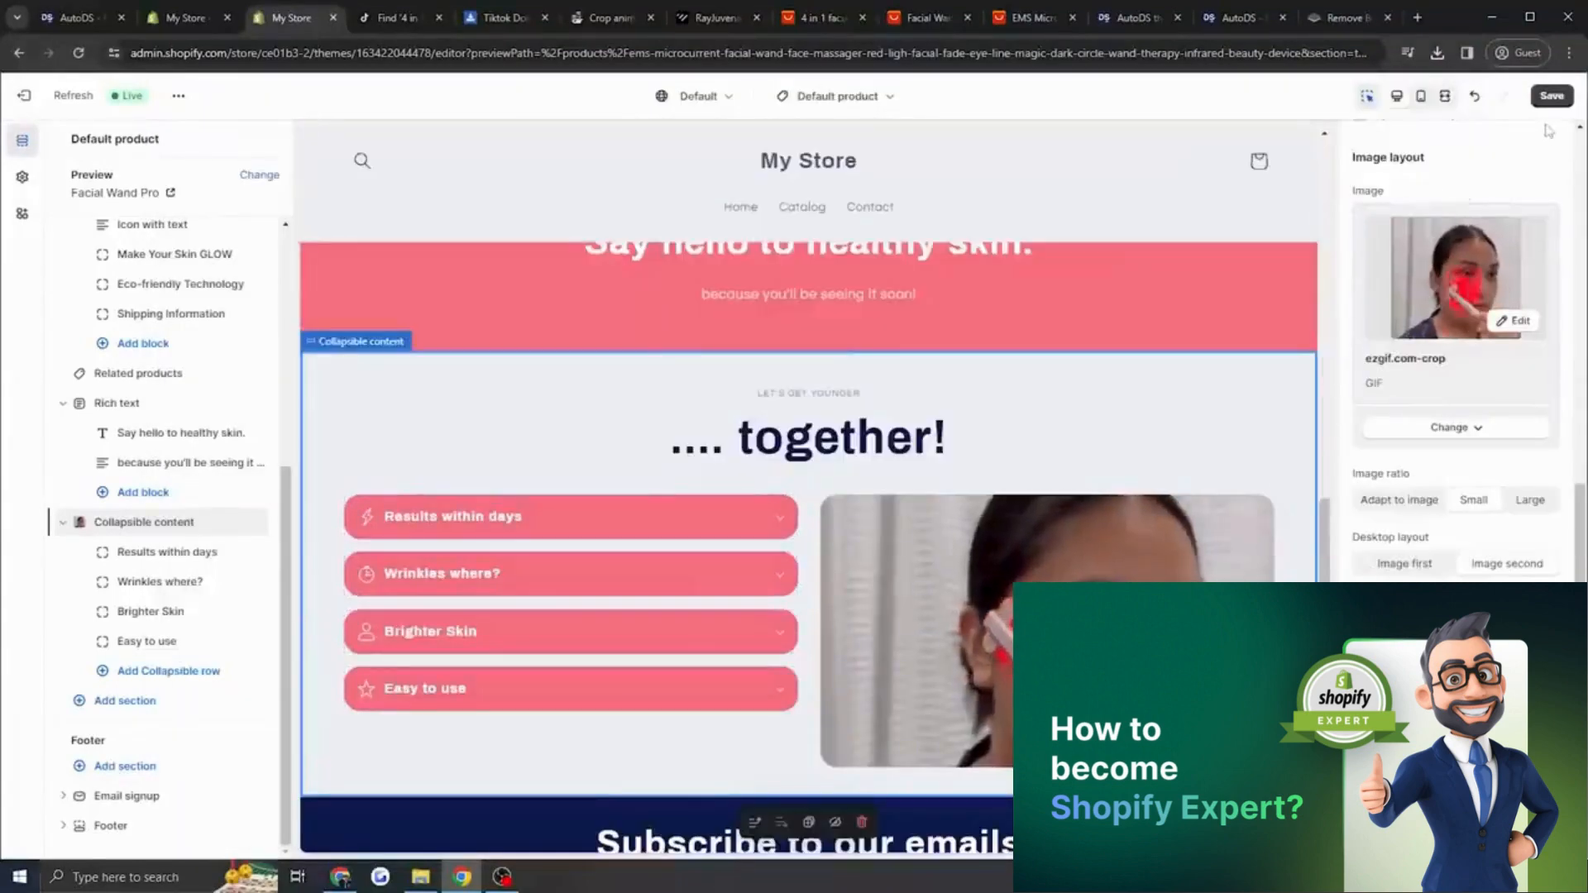
click(1552, 96)
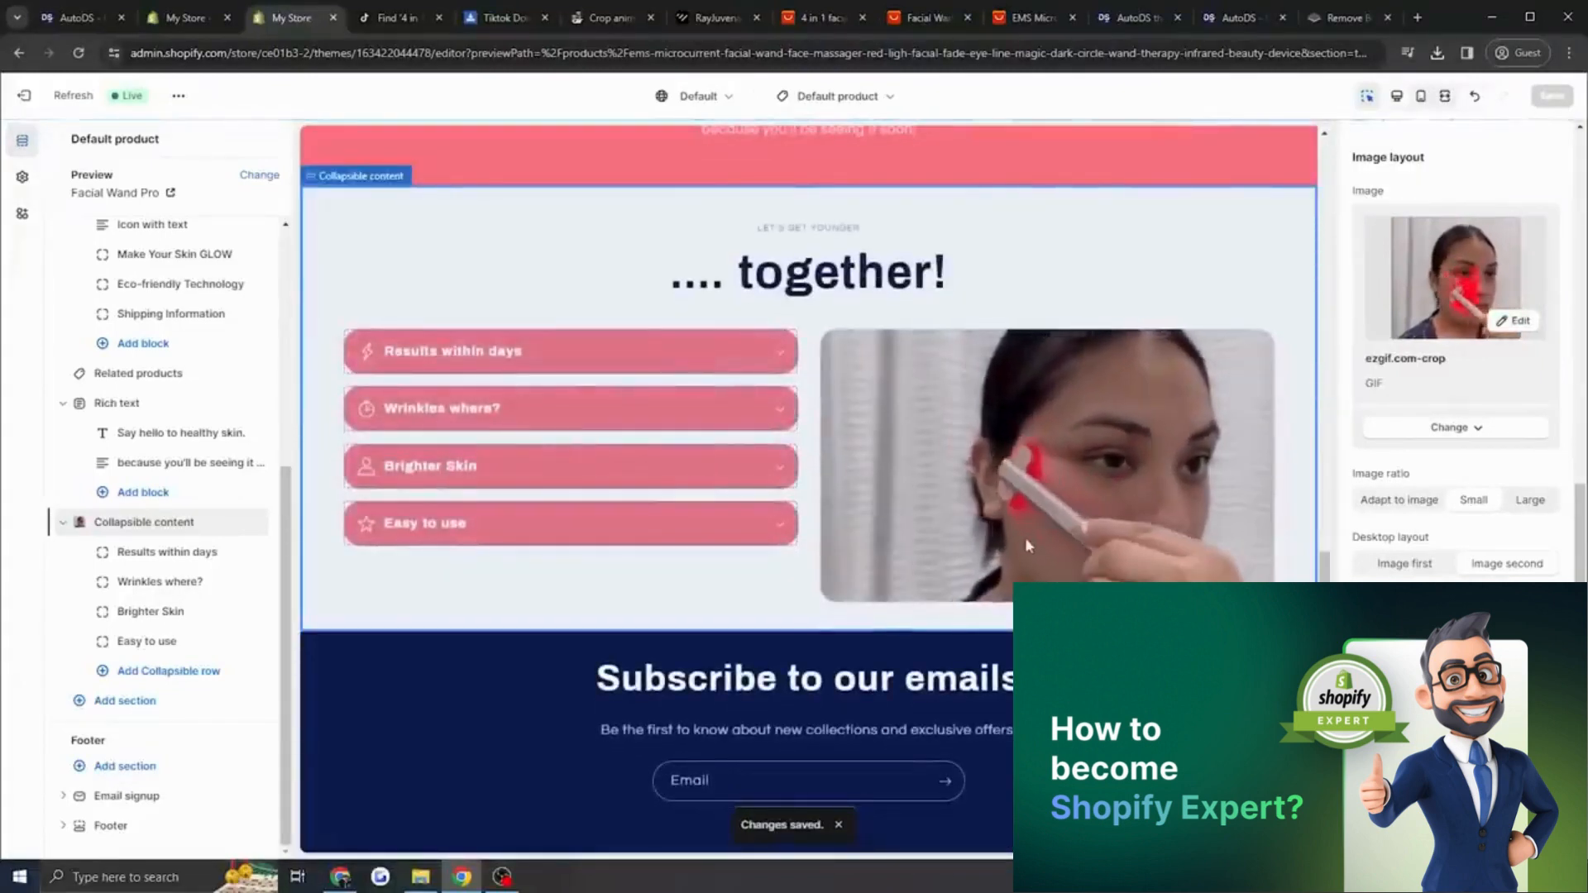
Add a Multirow section below the Collapsible content section and look over its rows.
click(128, 702)
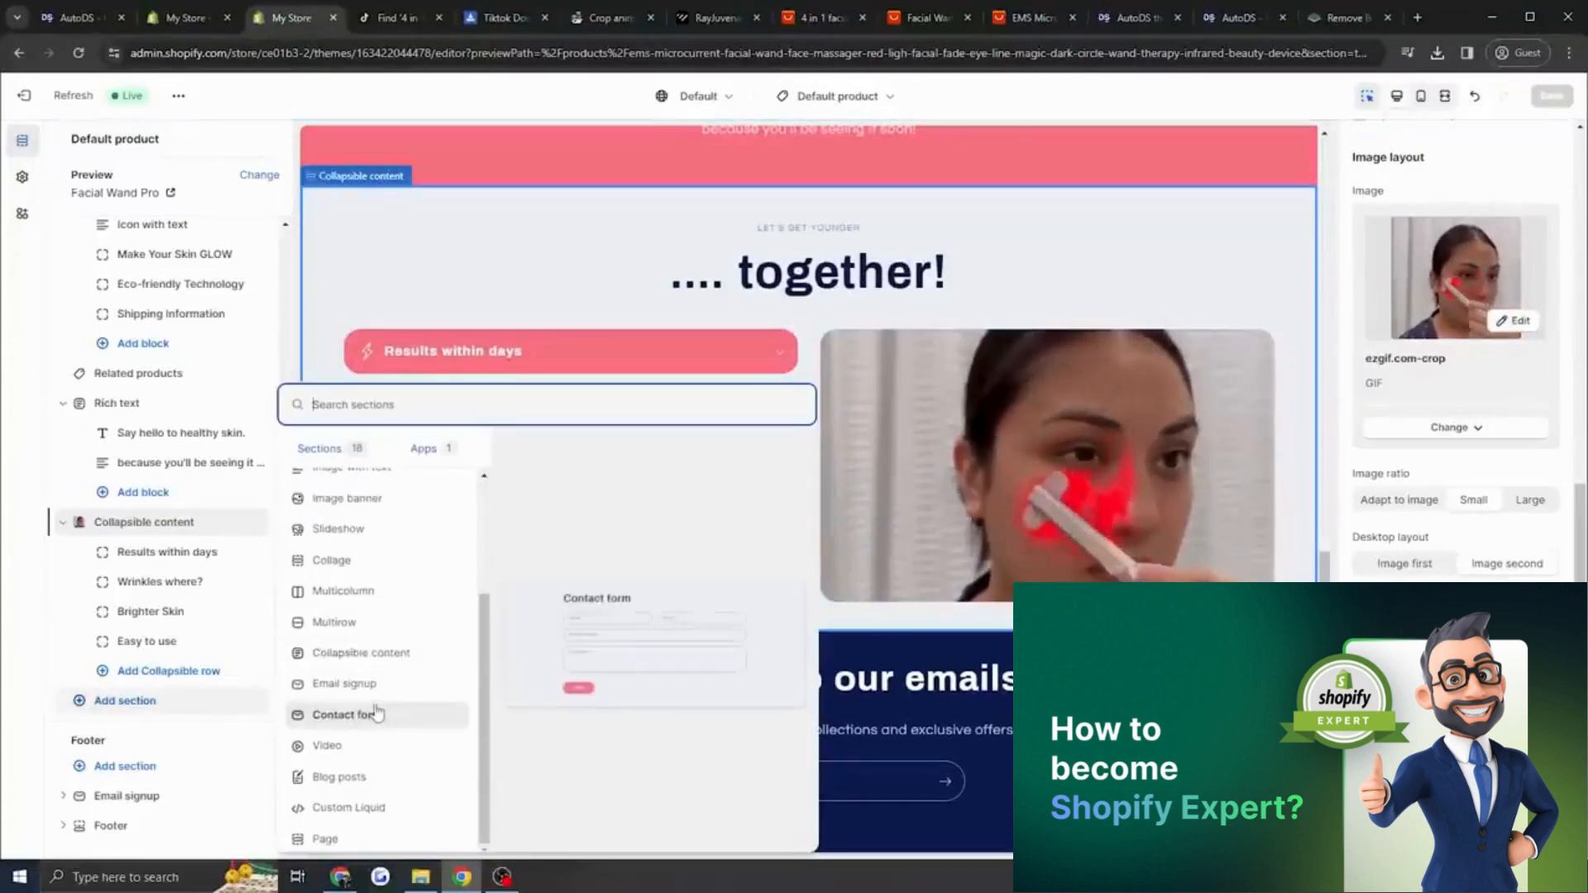
scroll(377, 713, up, 1)
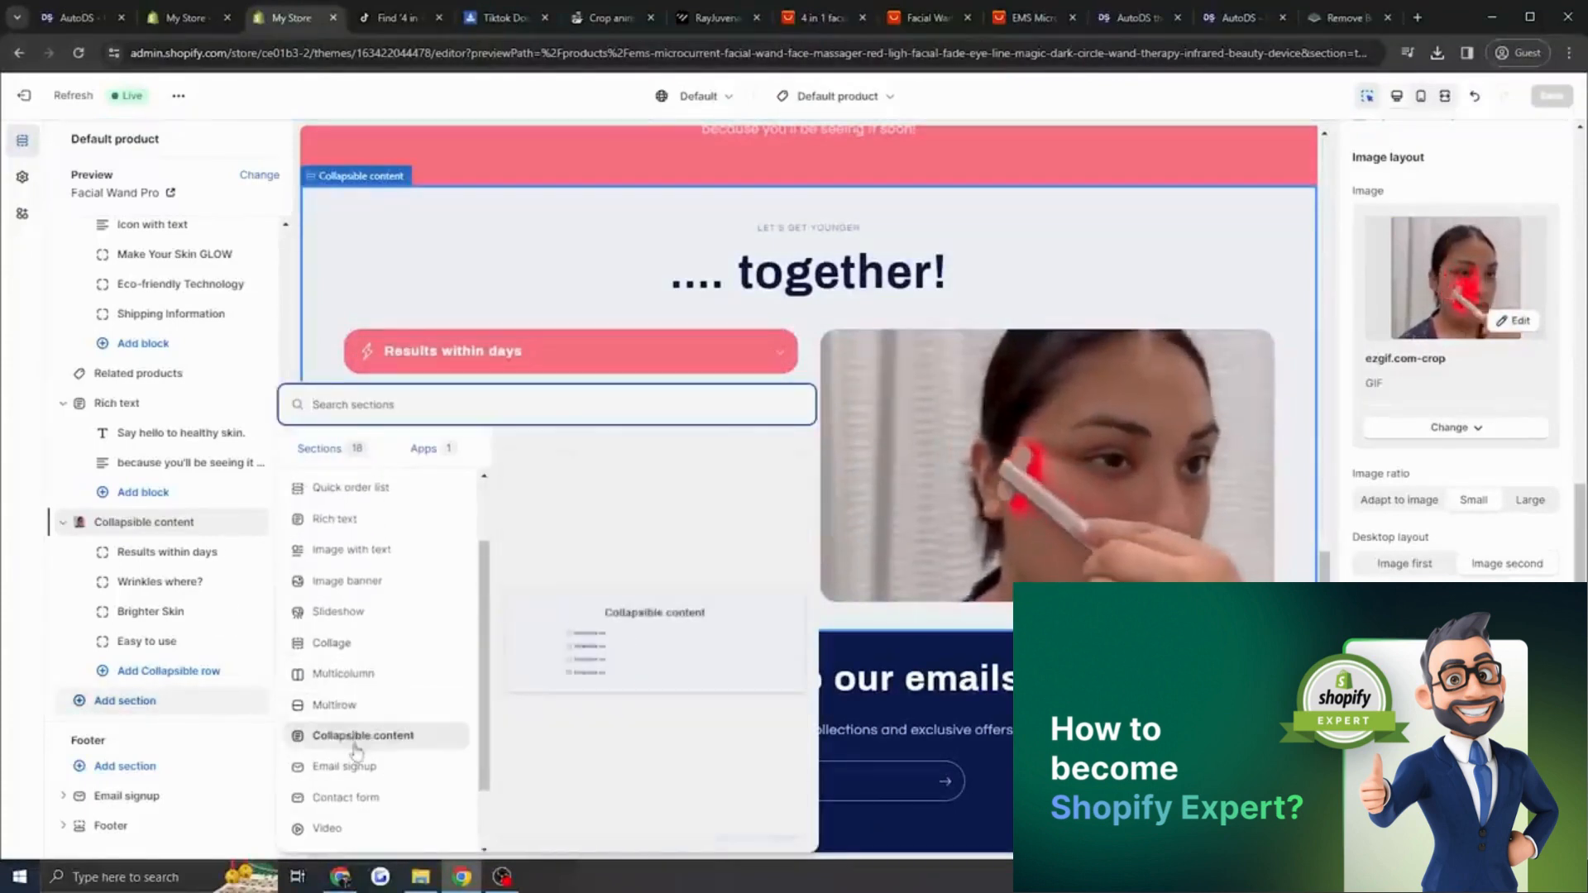
click(339, 706)
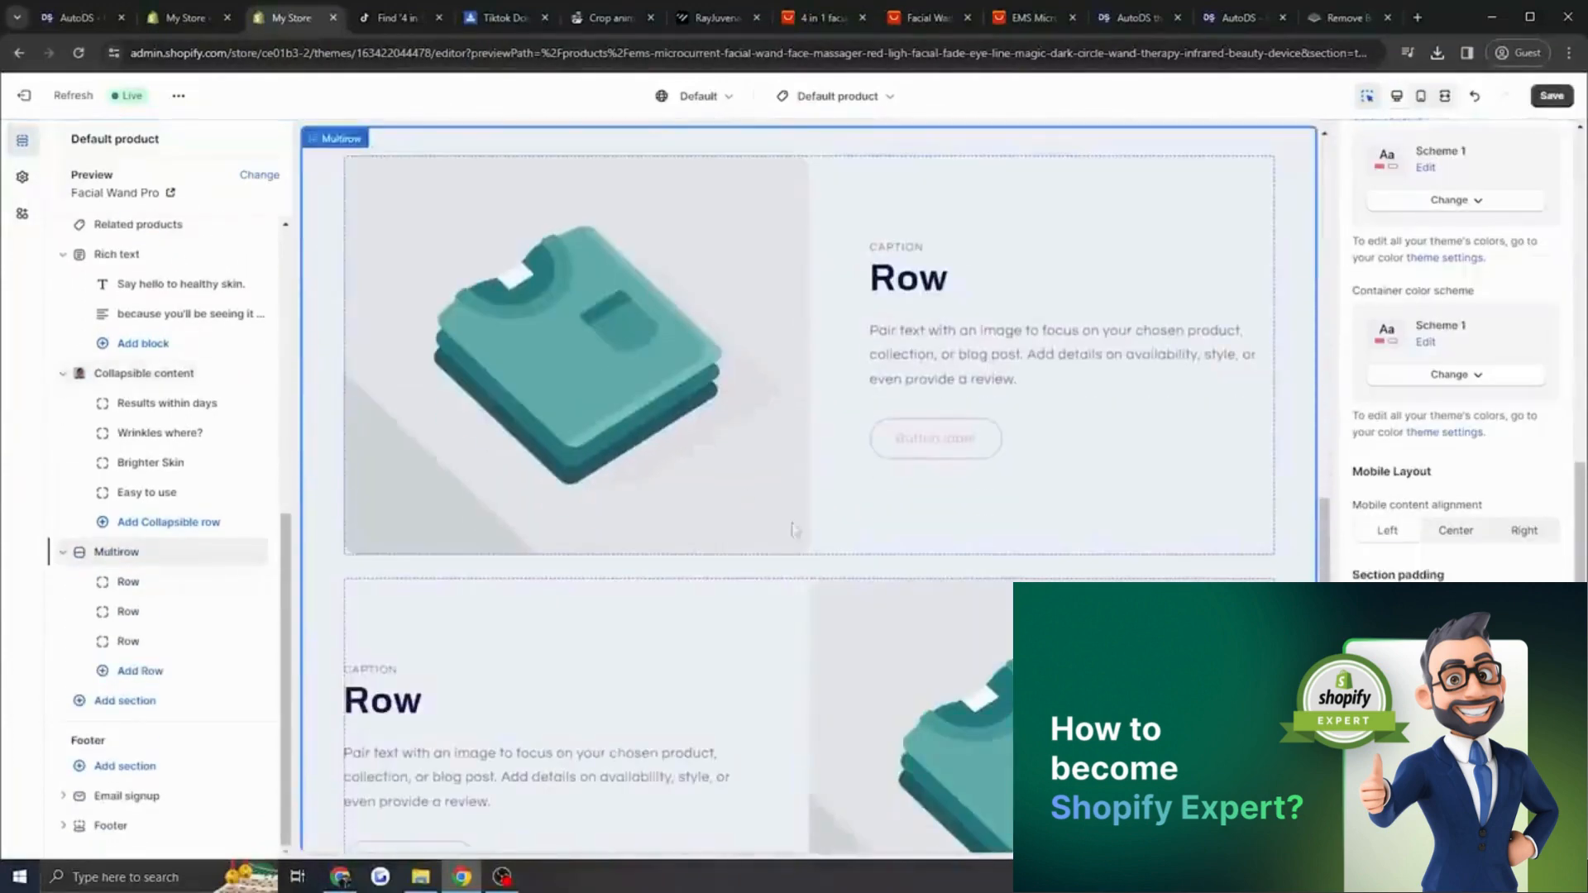
scroll(806, 546, up, 4)
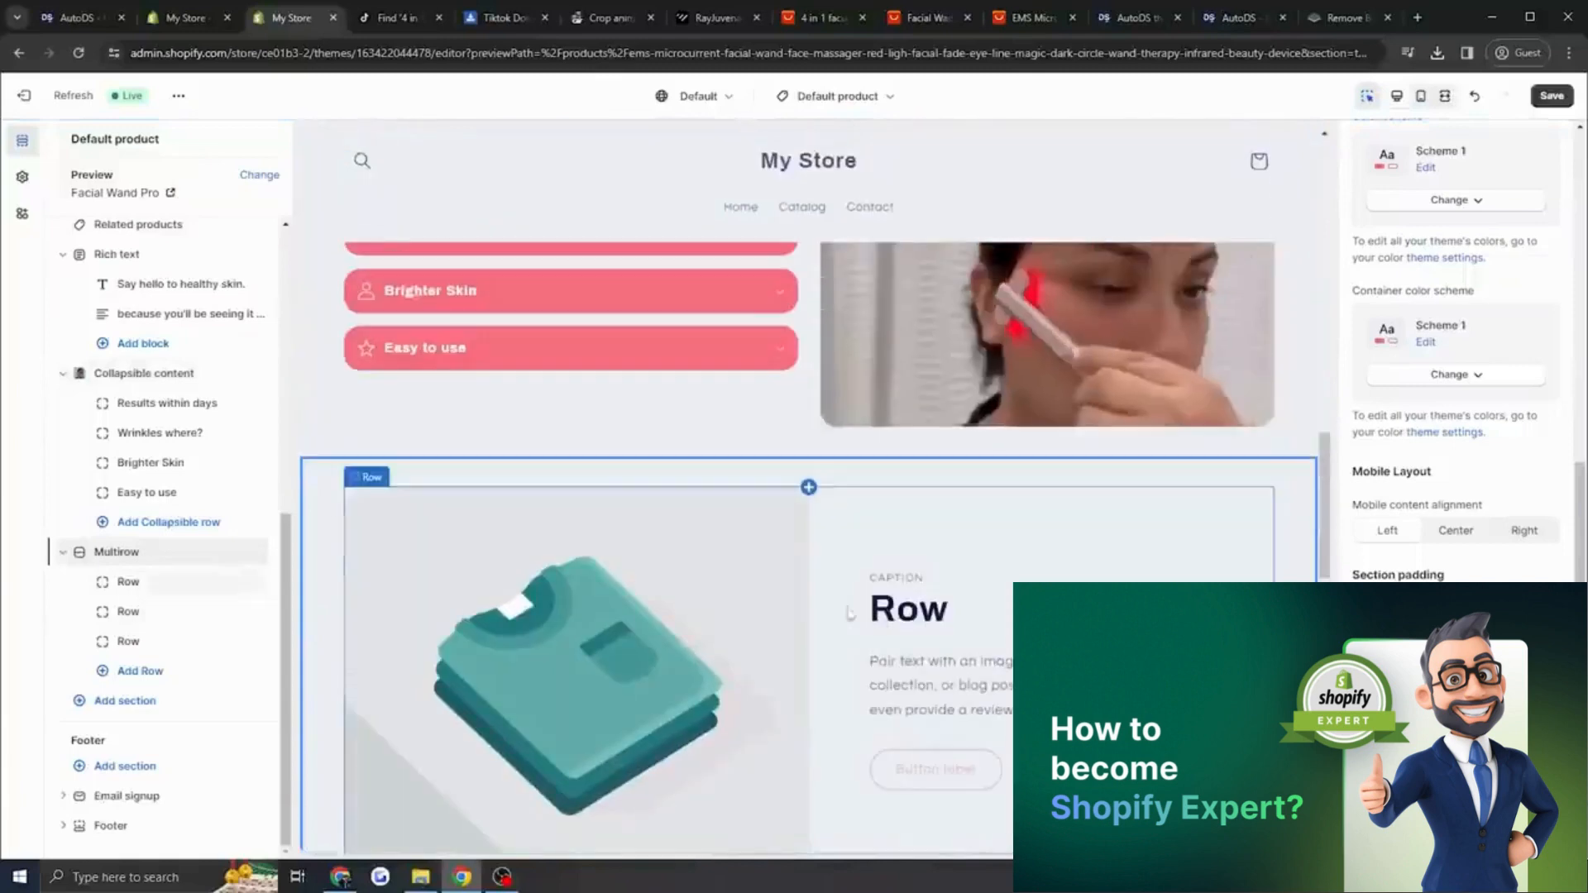
scroll(777, 599, down, 3)
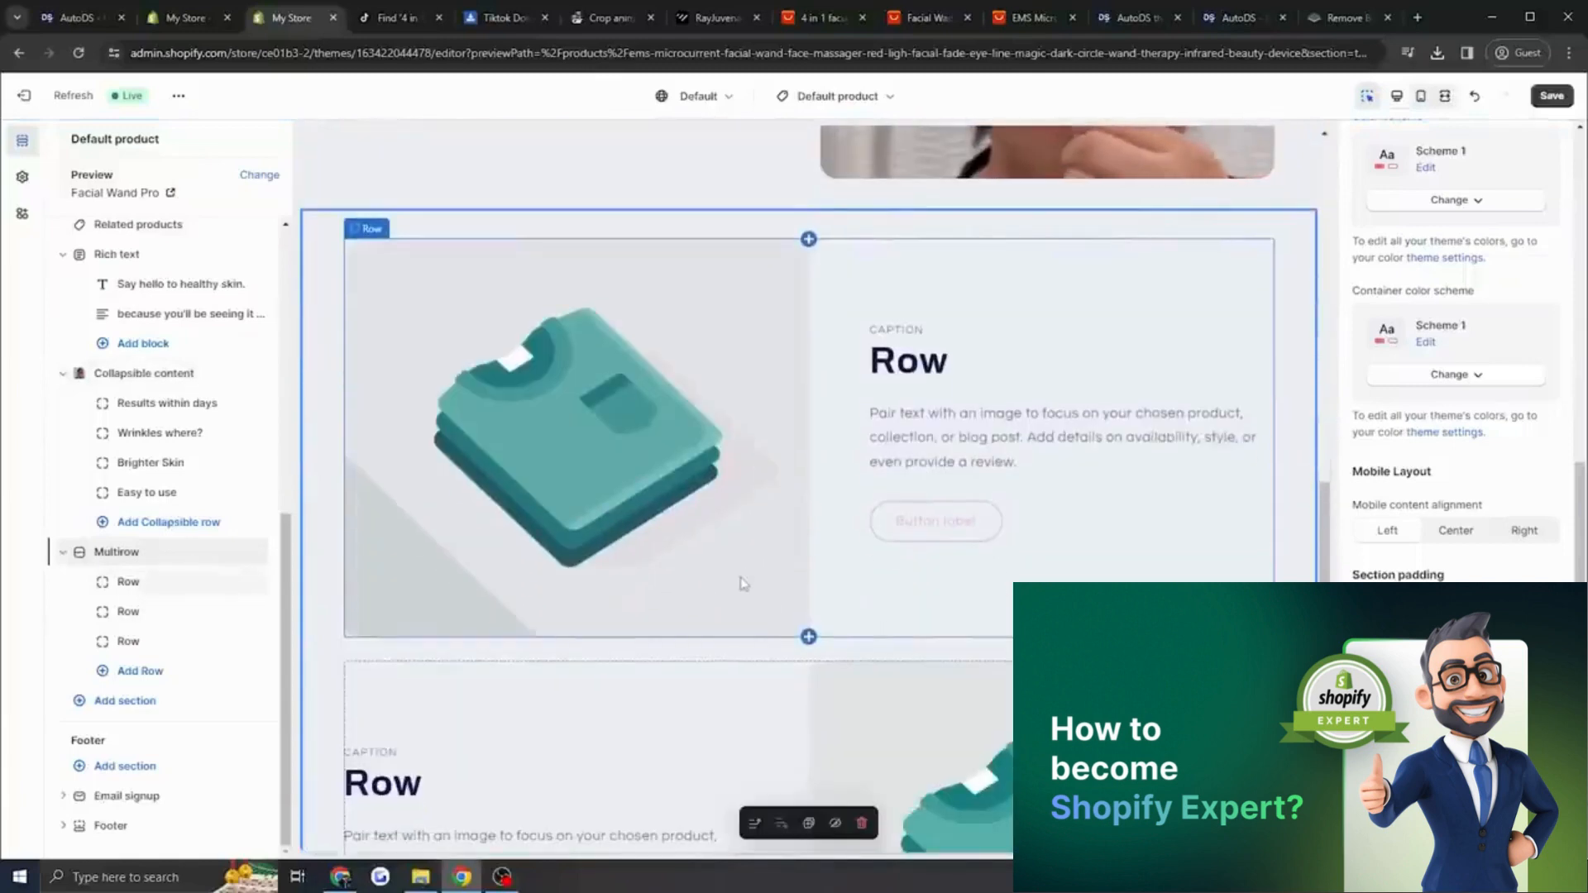
scroll(773, 532, up, 1)
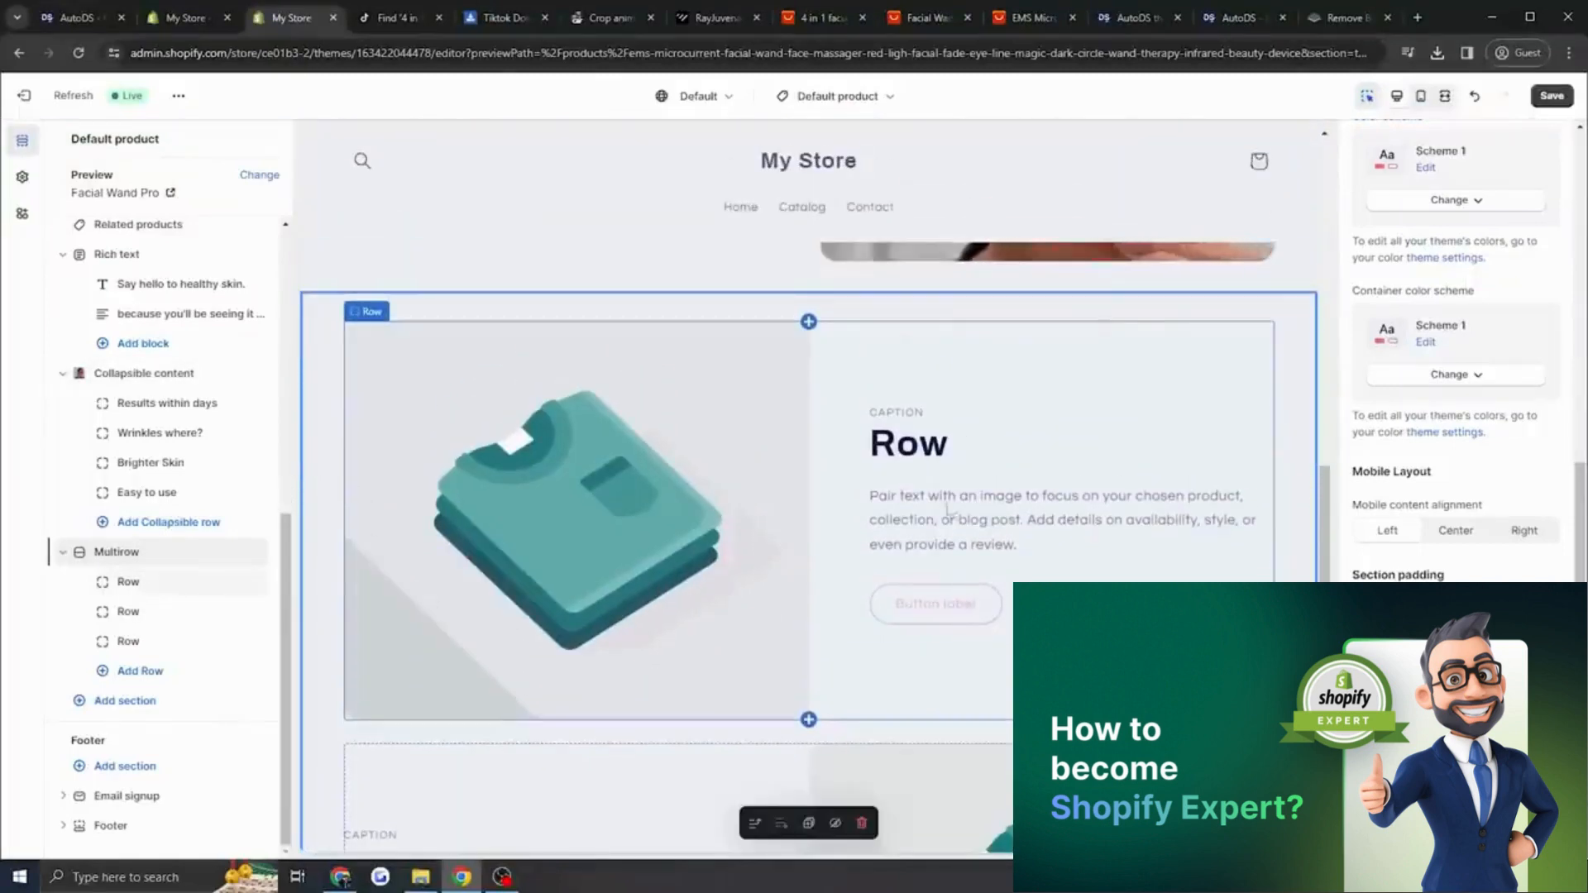
Remove the button label from each of the three rows in the Multirow section.
click(969, 556)
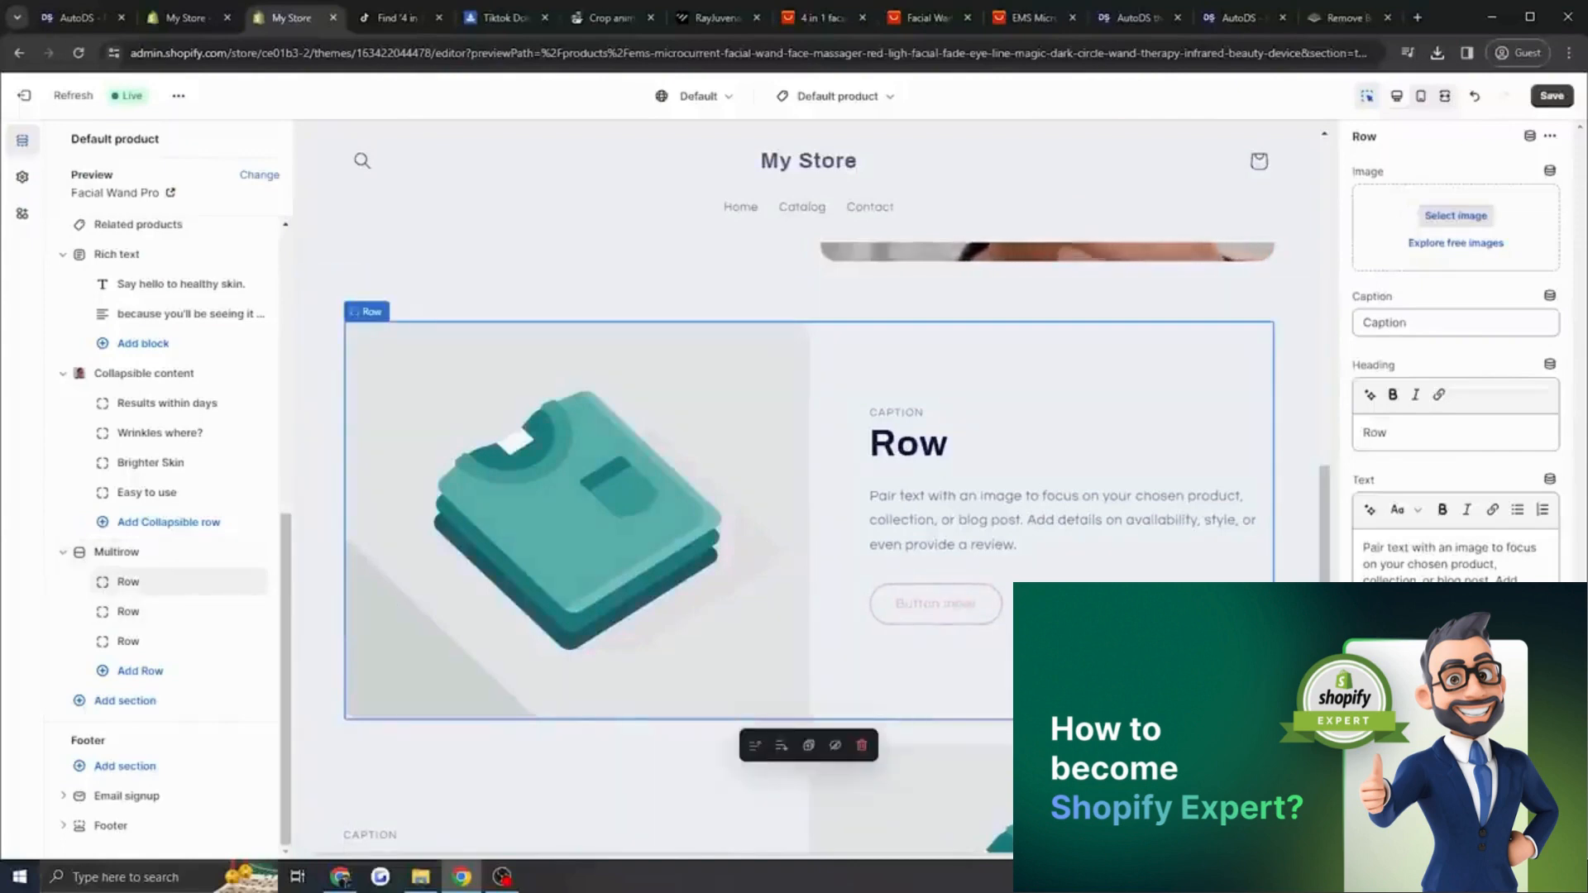
scroll(951, 603, down, 4)
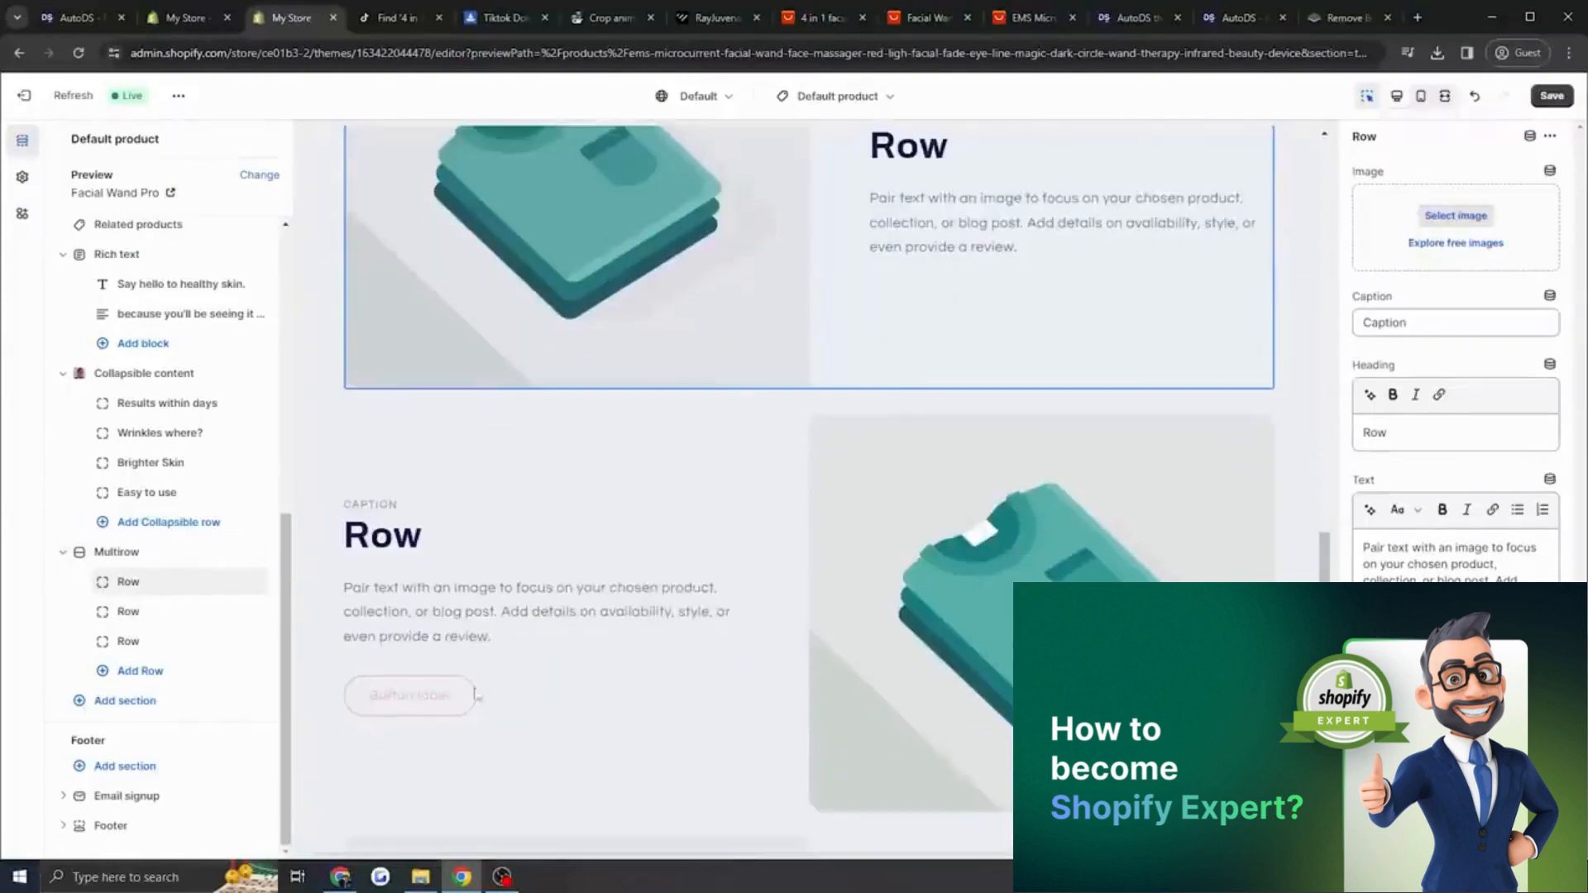
click(474, 695)
scroll(951, 529, down, 8)
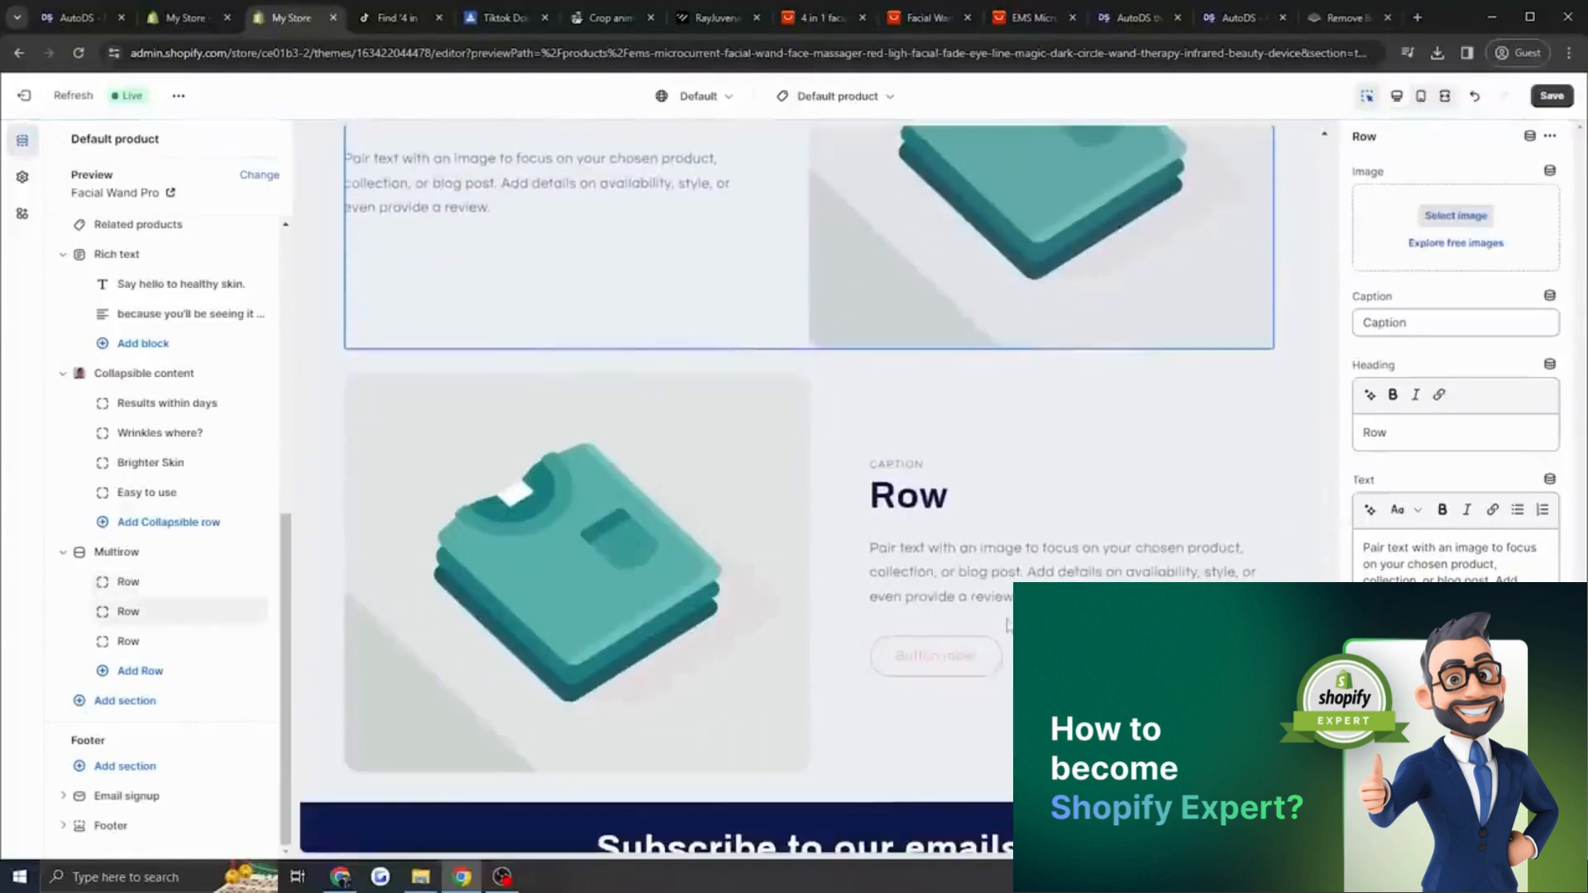
click(951, 530)
scroll(954, 578, down, 9)
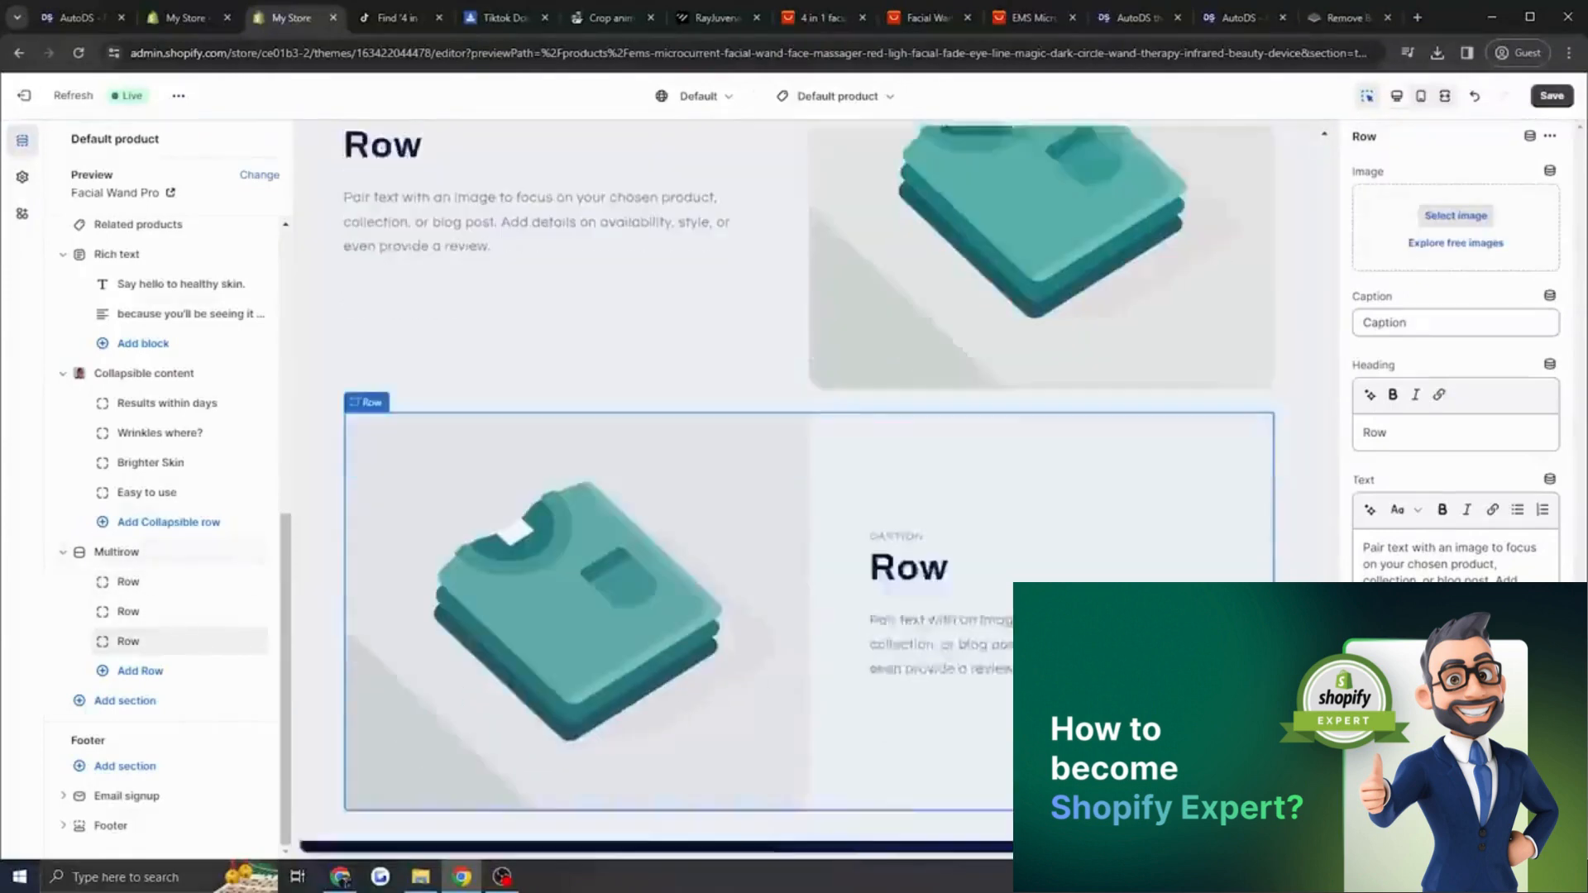
Set the first Multirow row's caption to "Helps Lift" and its heading to "Facial Contours".
scroll(953, 578, up, 9)
click(954, 578)
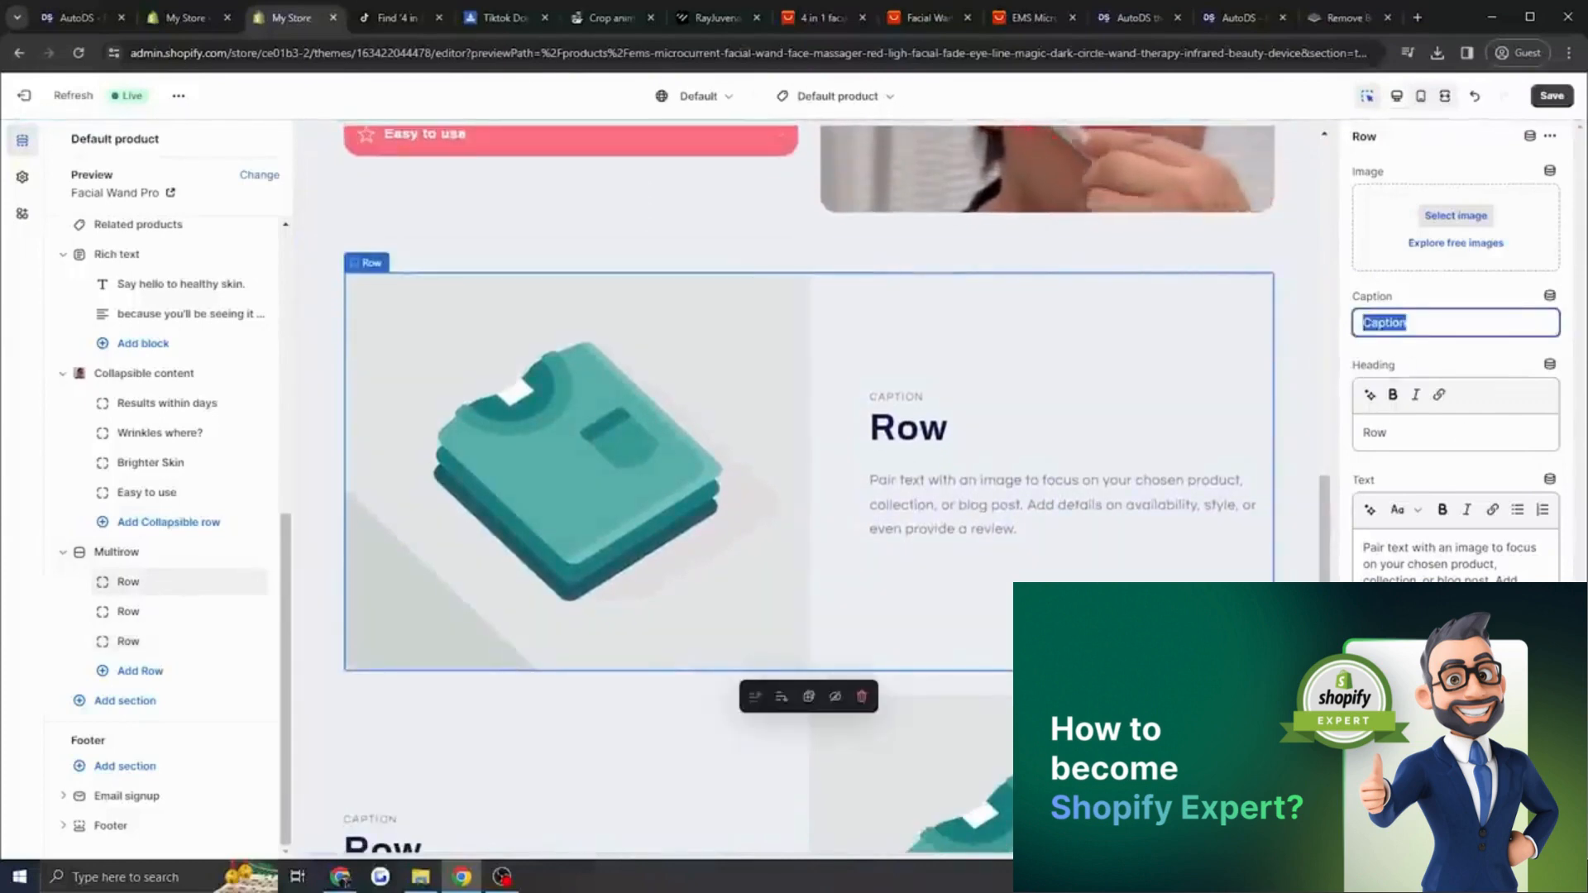
key(BackSpace)
text(Helps Lift)
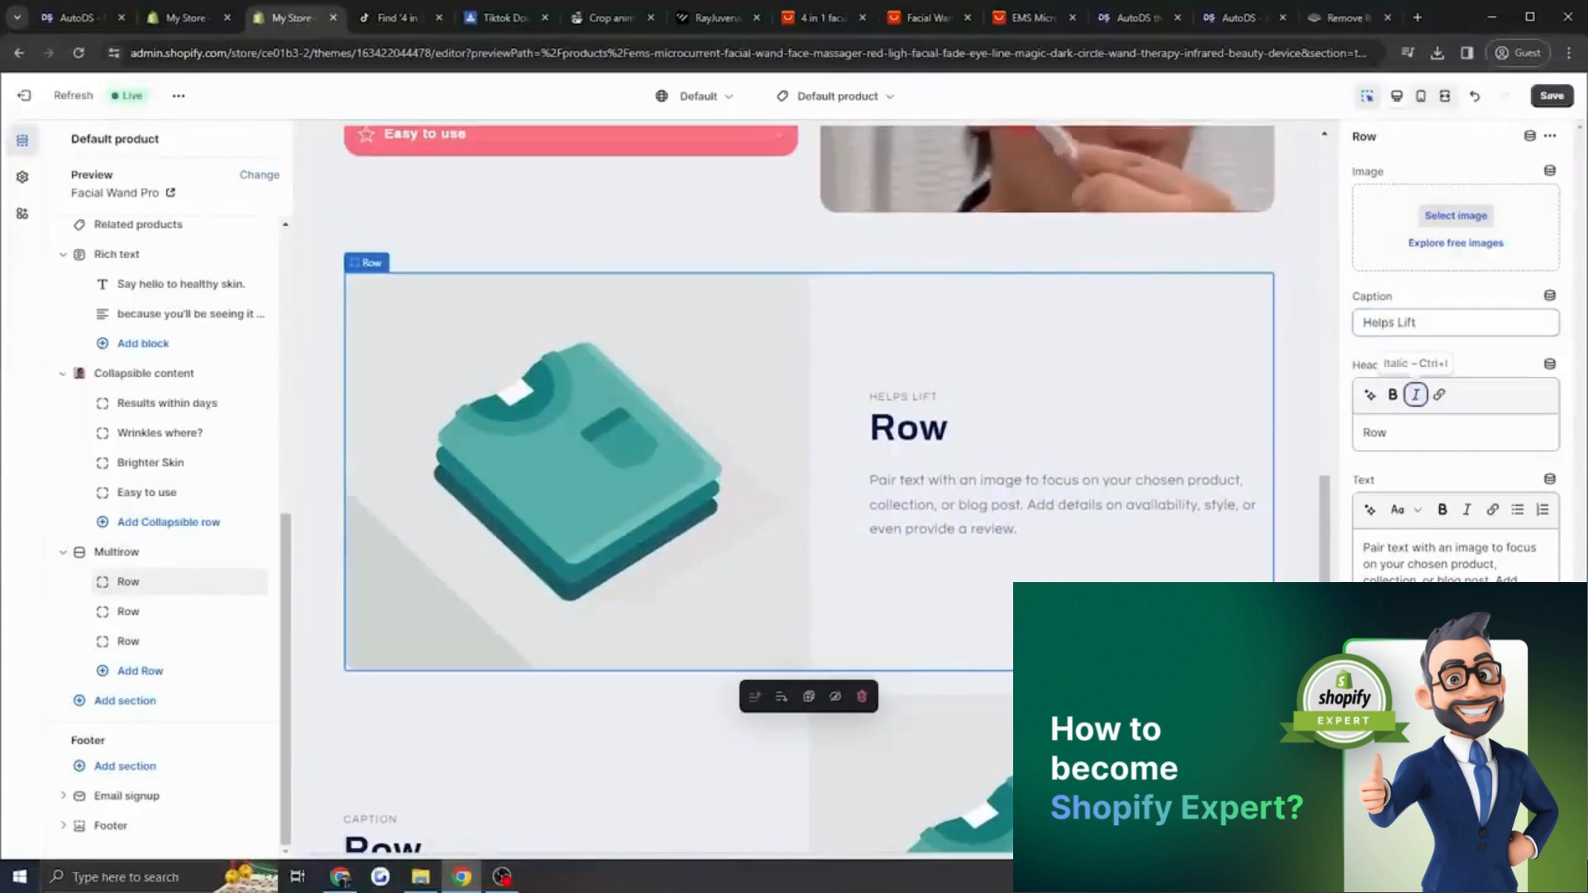
double_click(1443, 433)
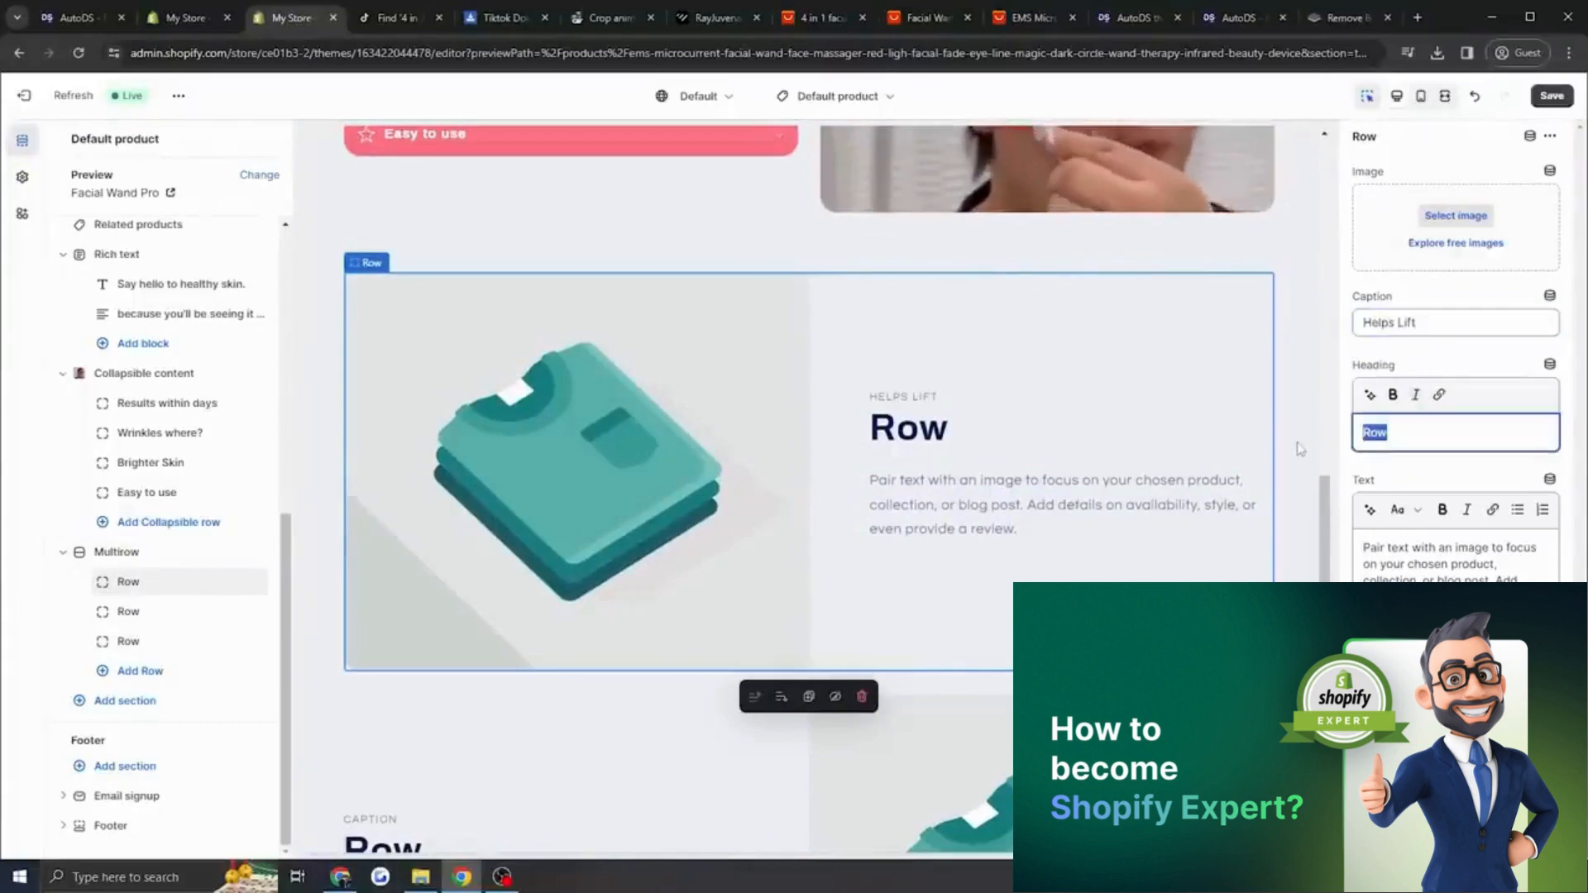
text(Facial Contours)
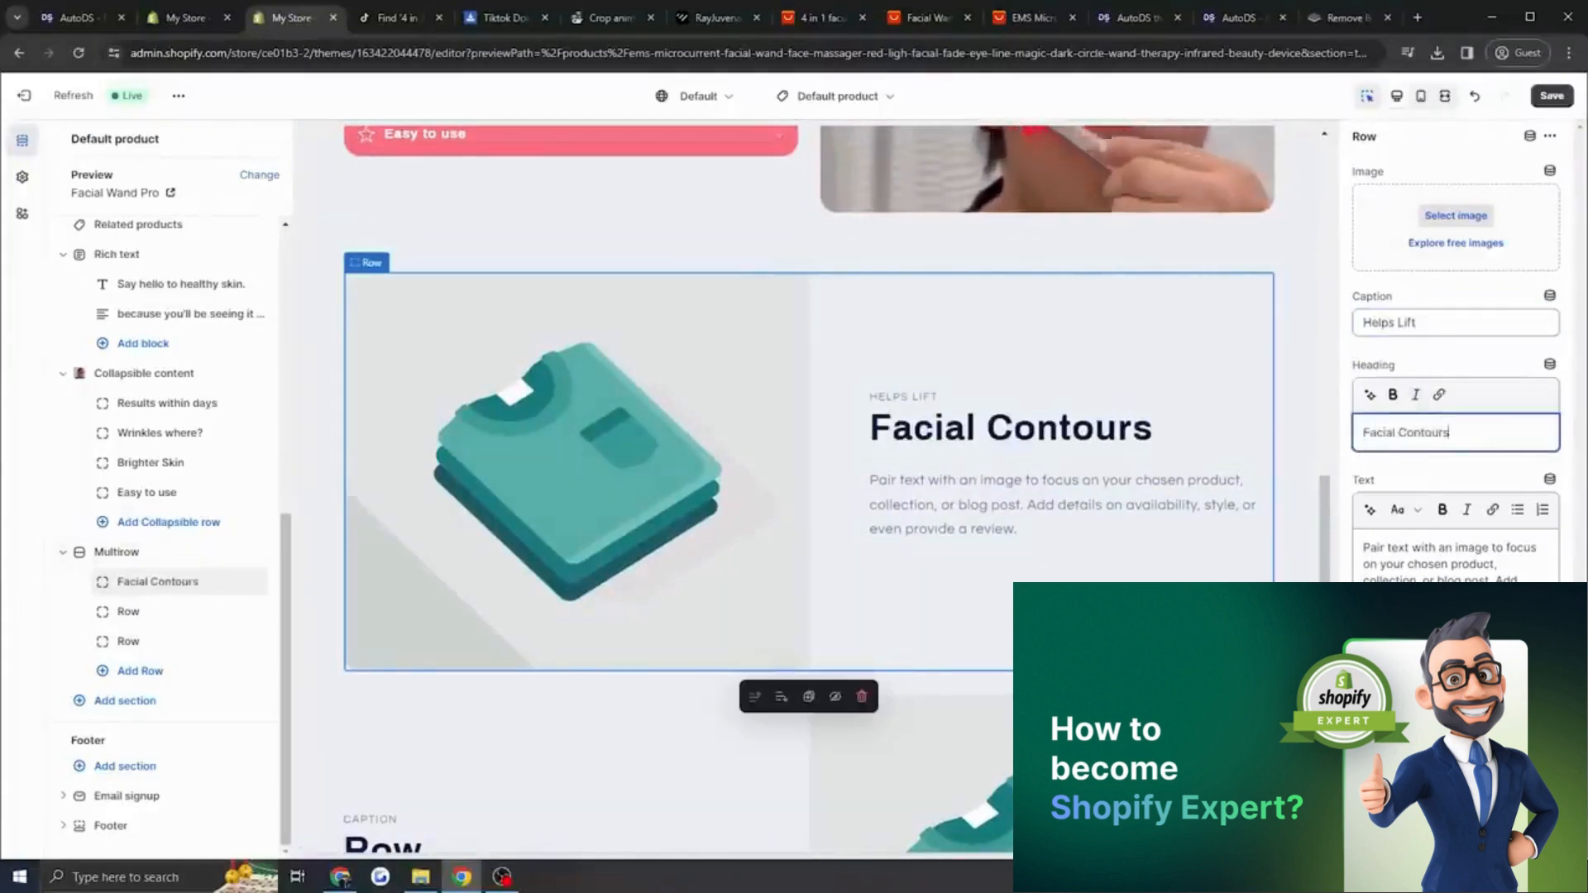
Clear the placeholder description text from the Facial Contours row of the Multirow section.
click(1456, 559)
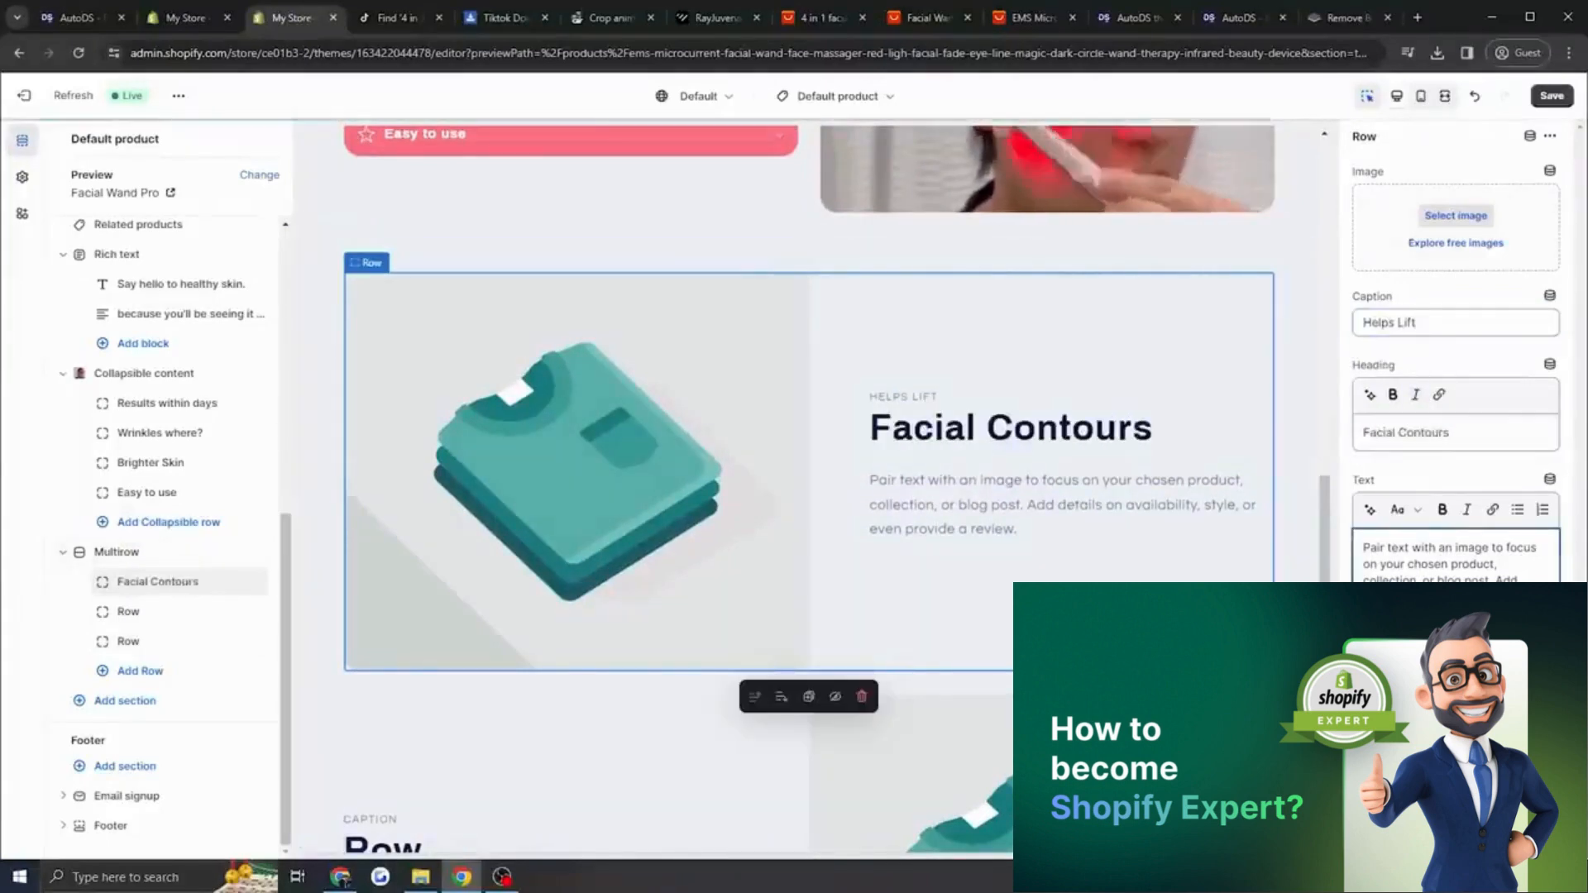
key(ctrl+a)
key(BackSpace)
Set the second Multirow row's caption to "Increase Your" and its heading to "Blood Circulation".
scroll(851, 571, down, 3)
click(443, 603)
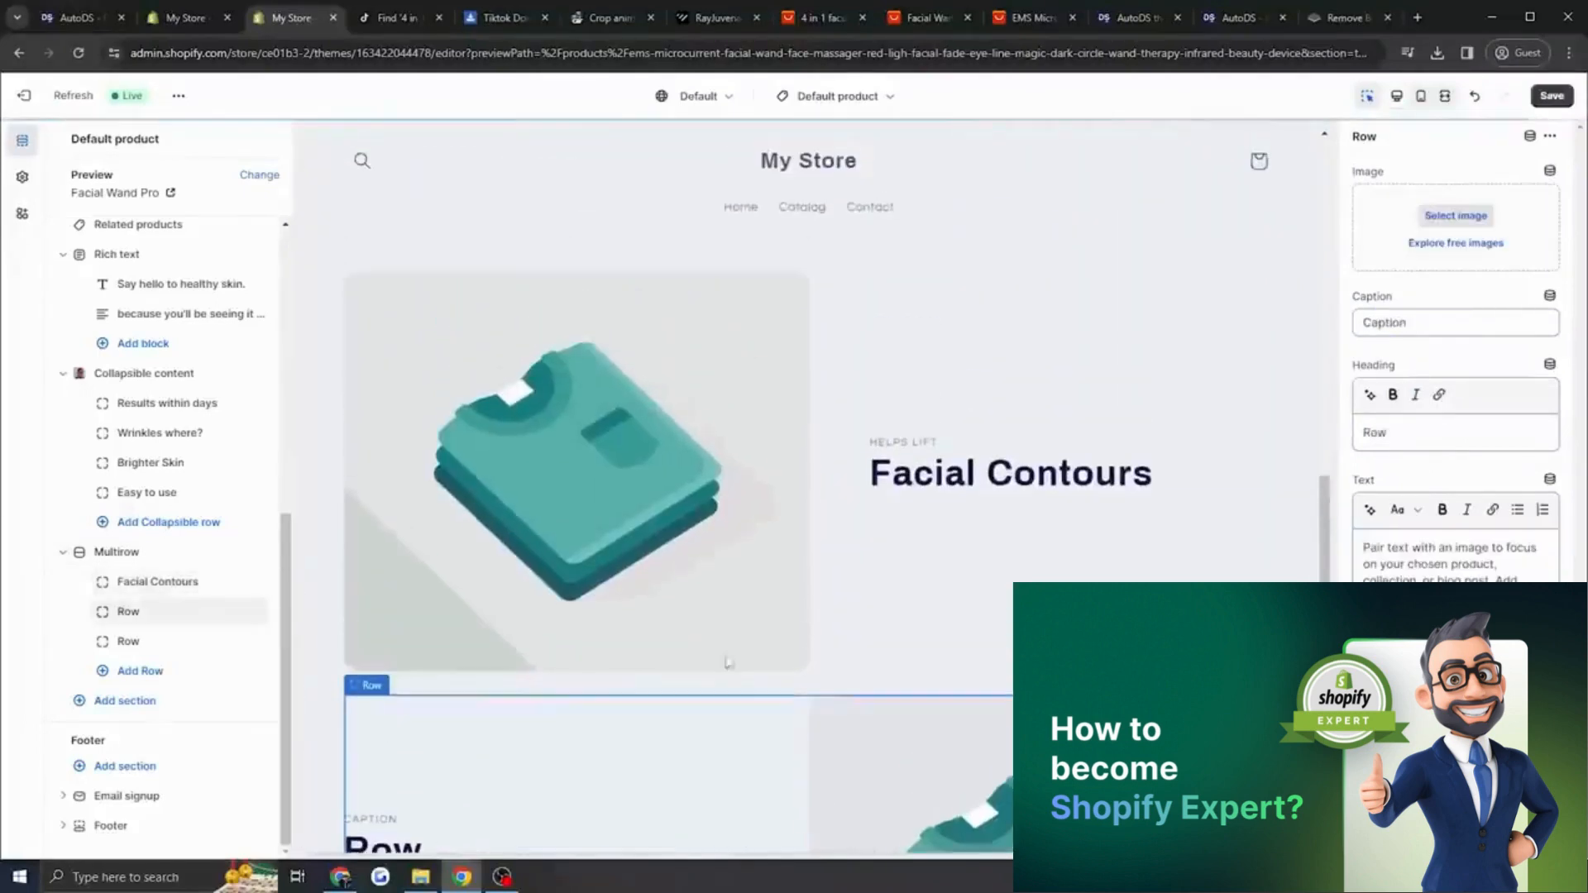
scroll(782, 650, down, 4)
double_click(1485, 325)
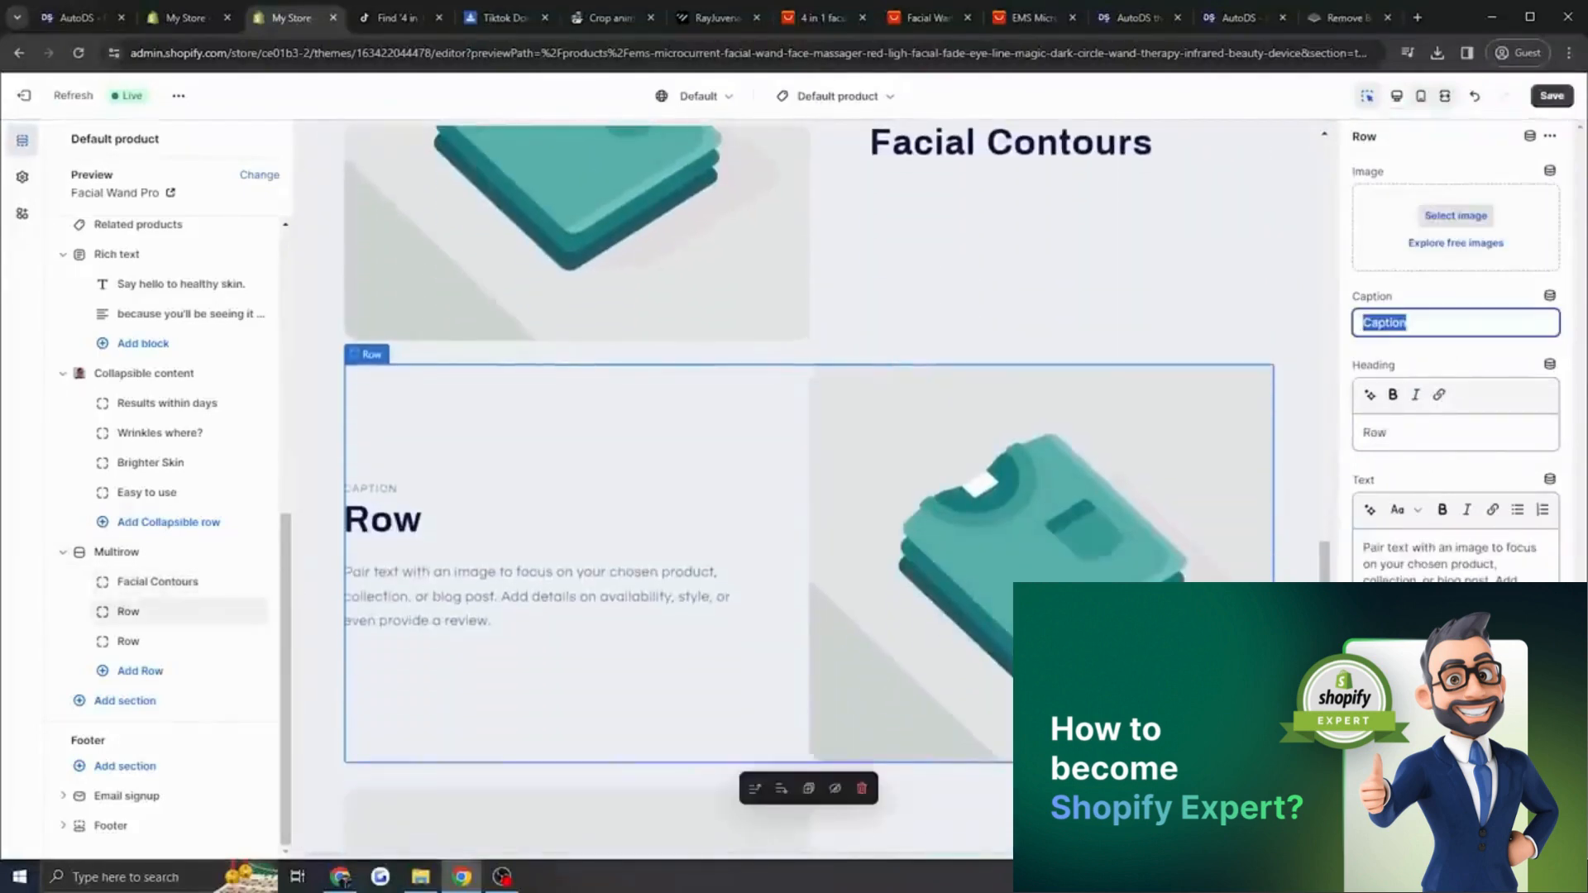
key(BackSpace)
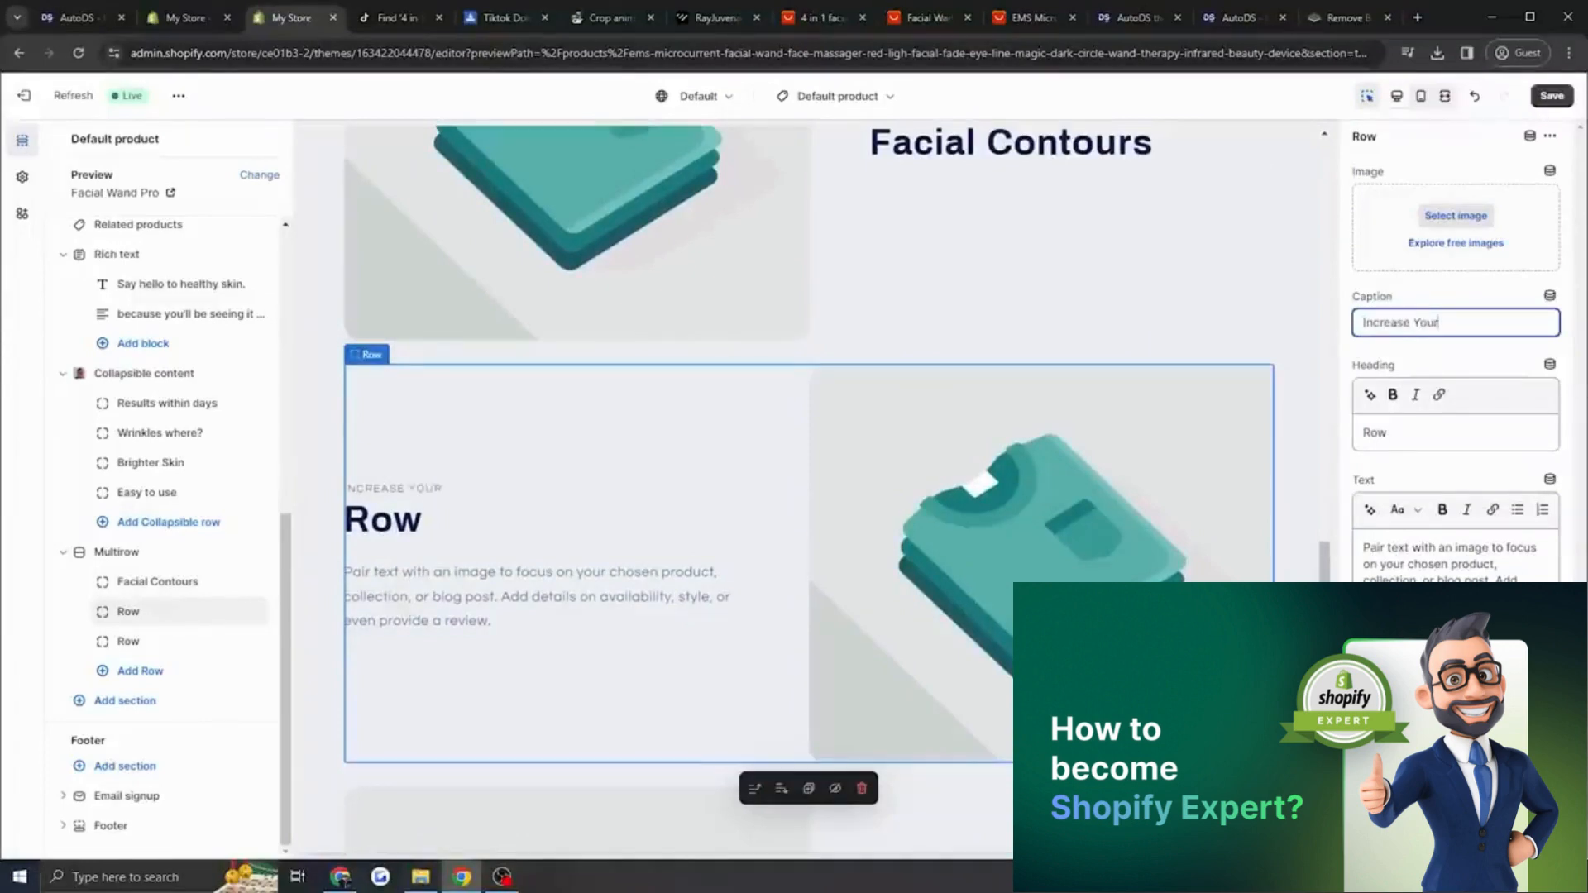
double_click(1374, 432)
text(Blood Circulation)
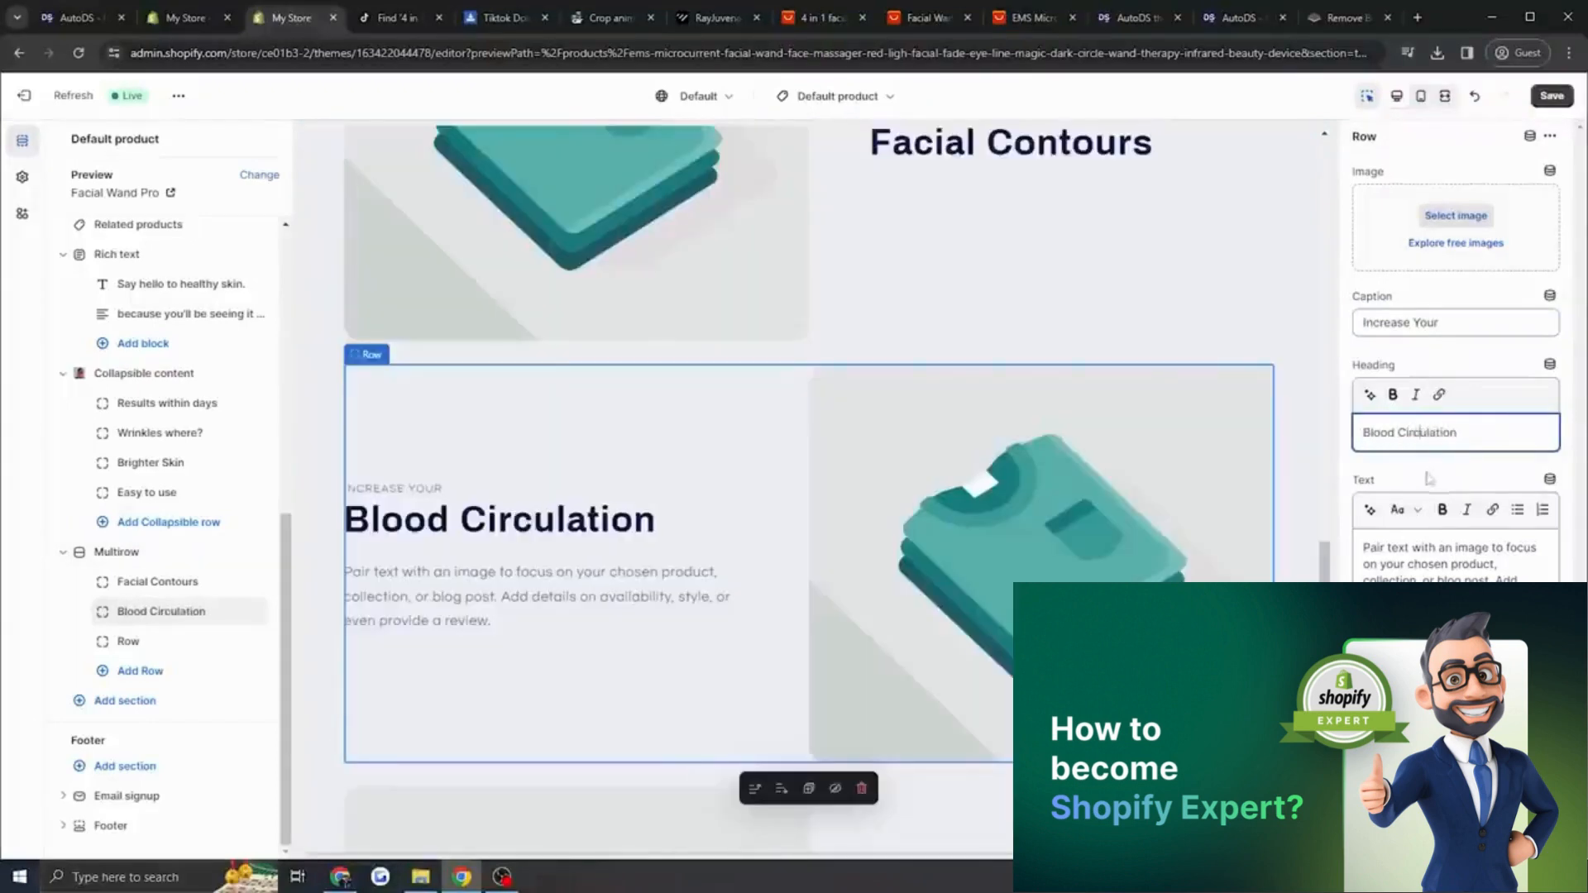
Set the third Multirow row's caption to "No More" and its heading to "Puffy Face", and save the template.
scroll(777, 554, down, 3)
click(779, 558)
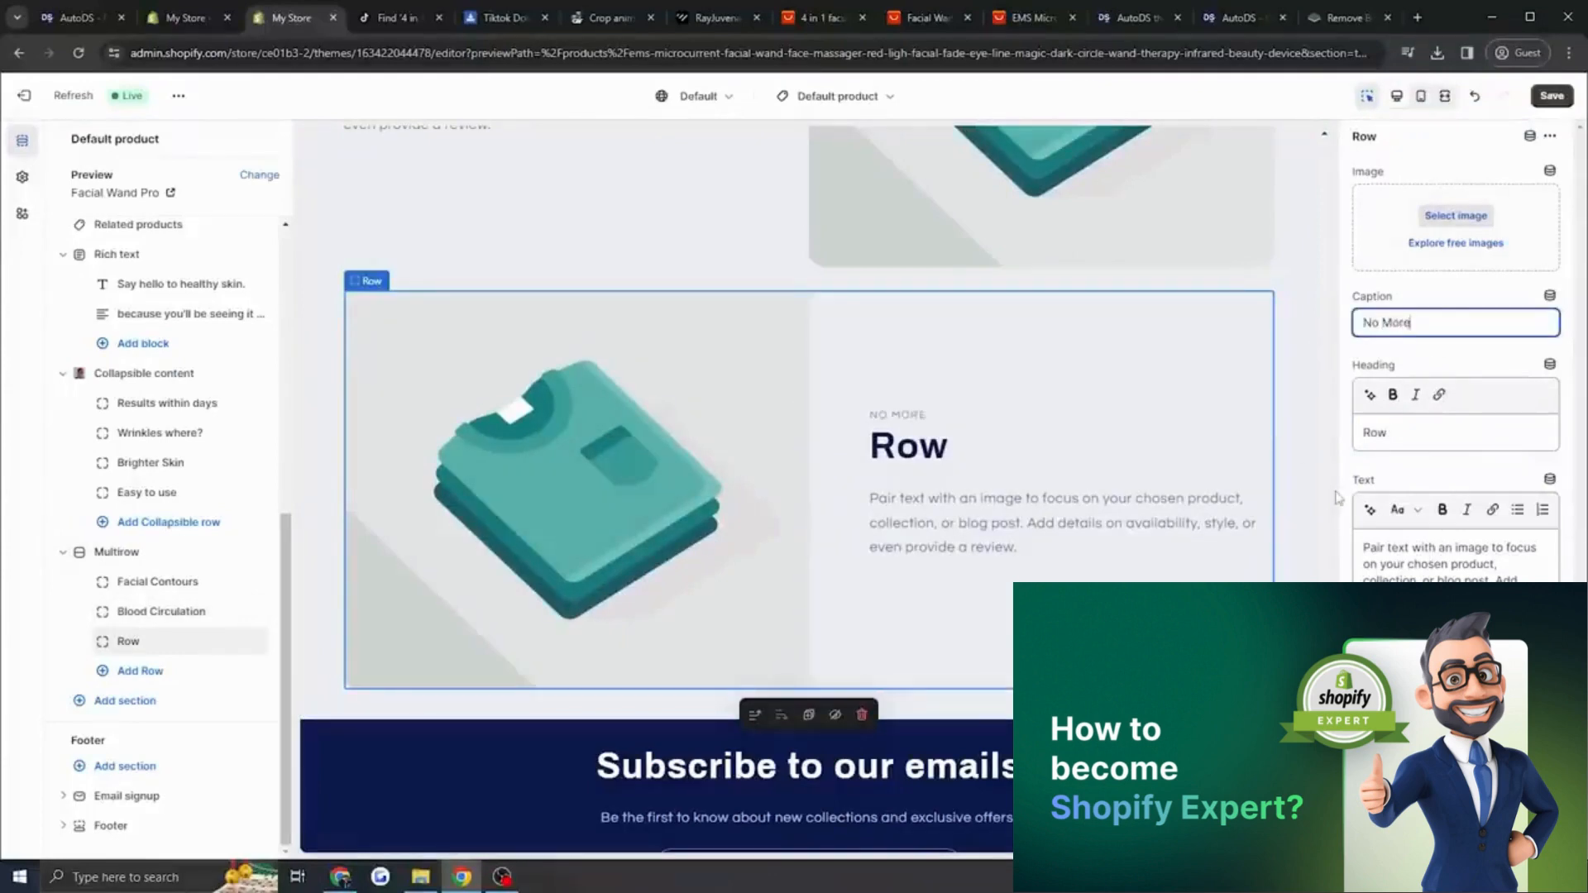
key(Tab)
text(Puffy Fac)
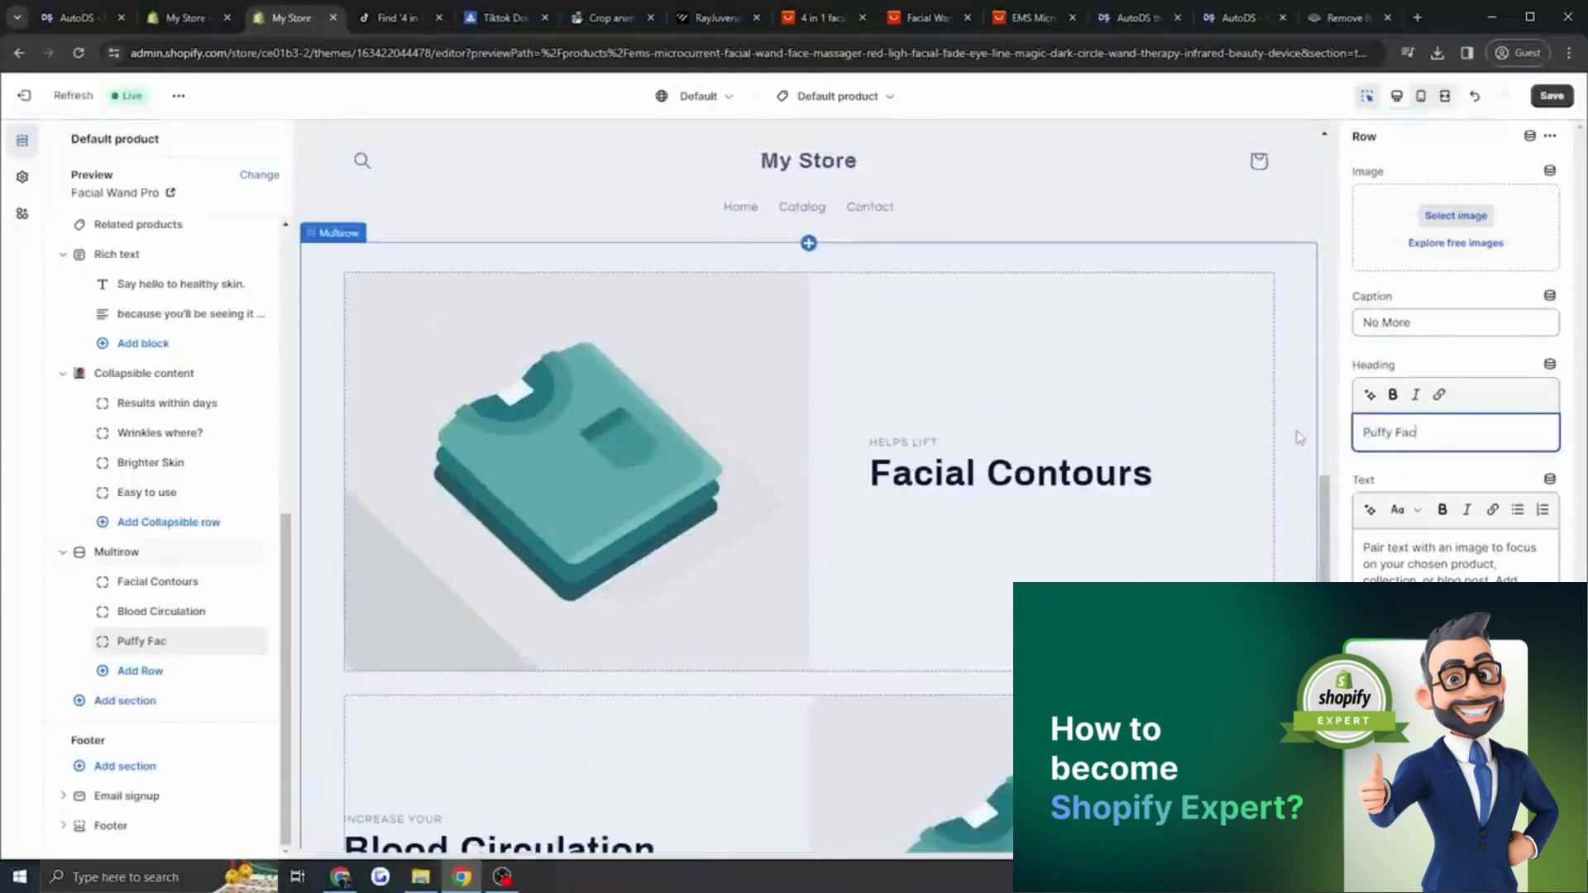
text(e)
key(ctrl+s)
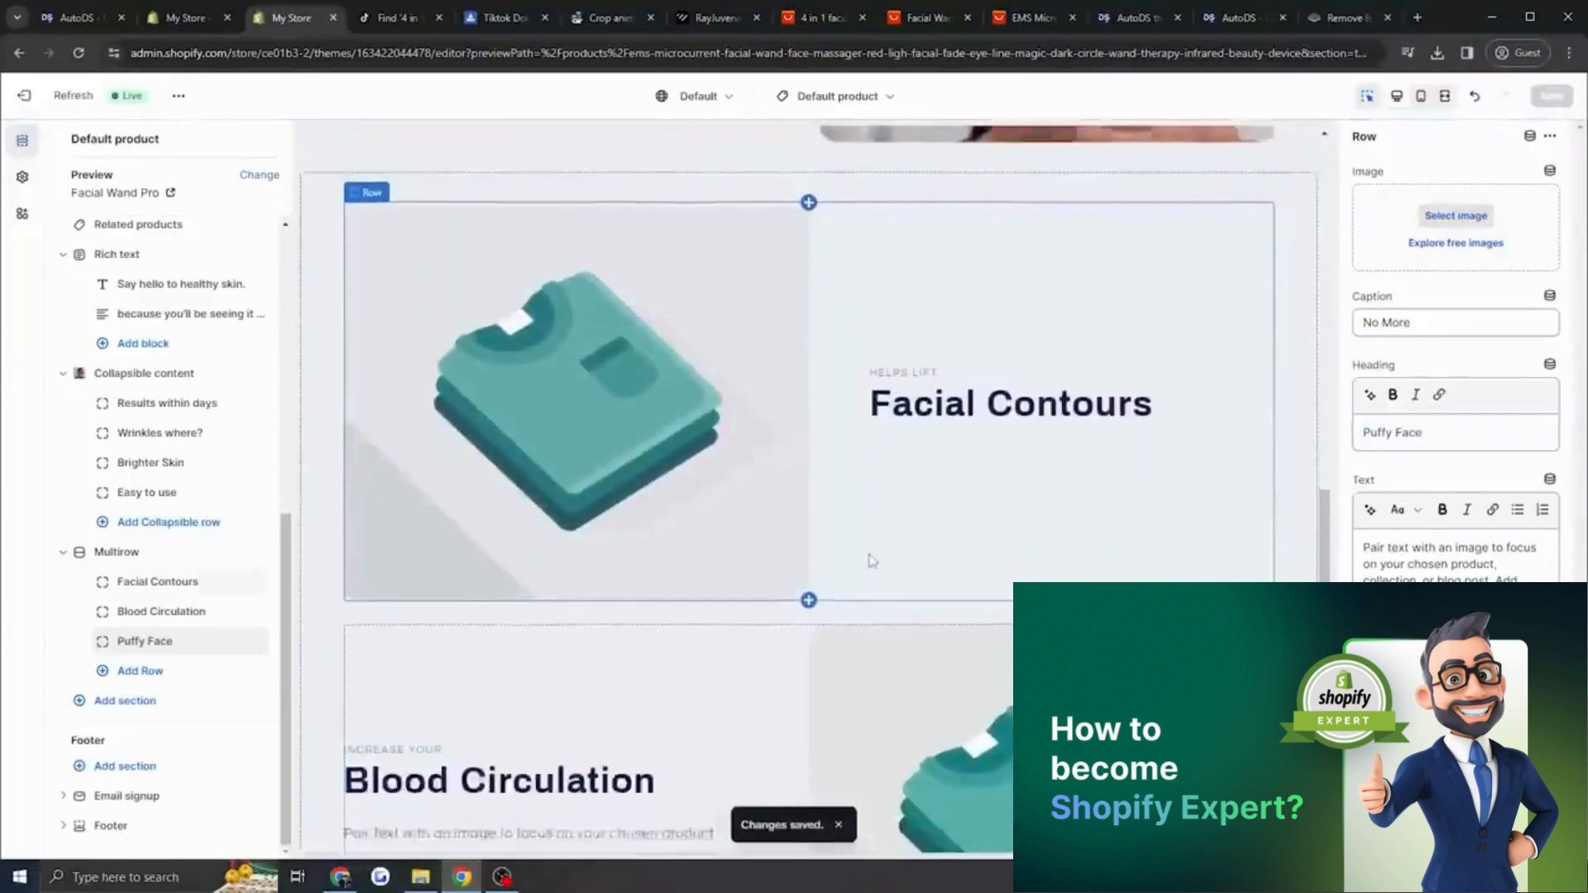
Clear the placeholder description text from the Puffy Face and Blood Circulation rows and save the template.
scroll(871, 561, down, 1)
scroll(944, 563, down, 3)
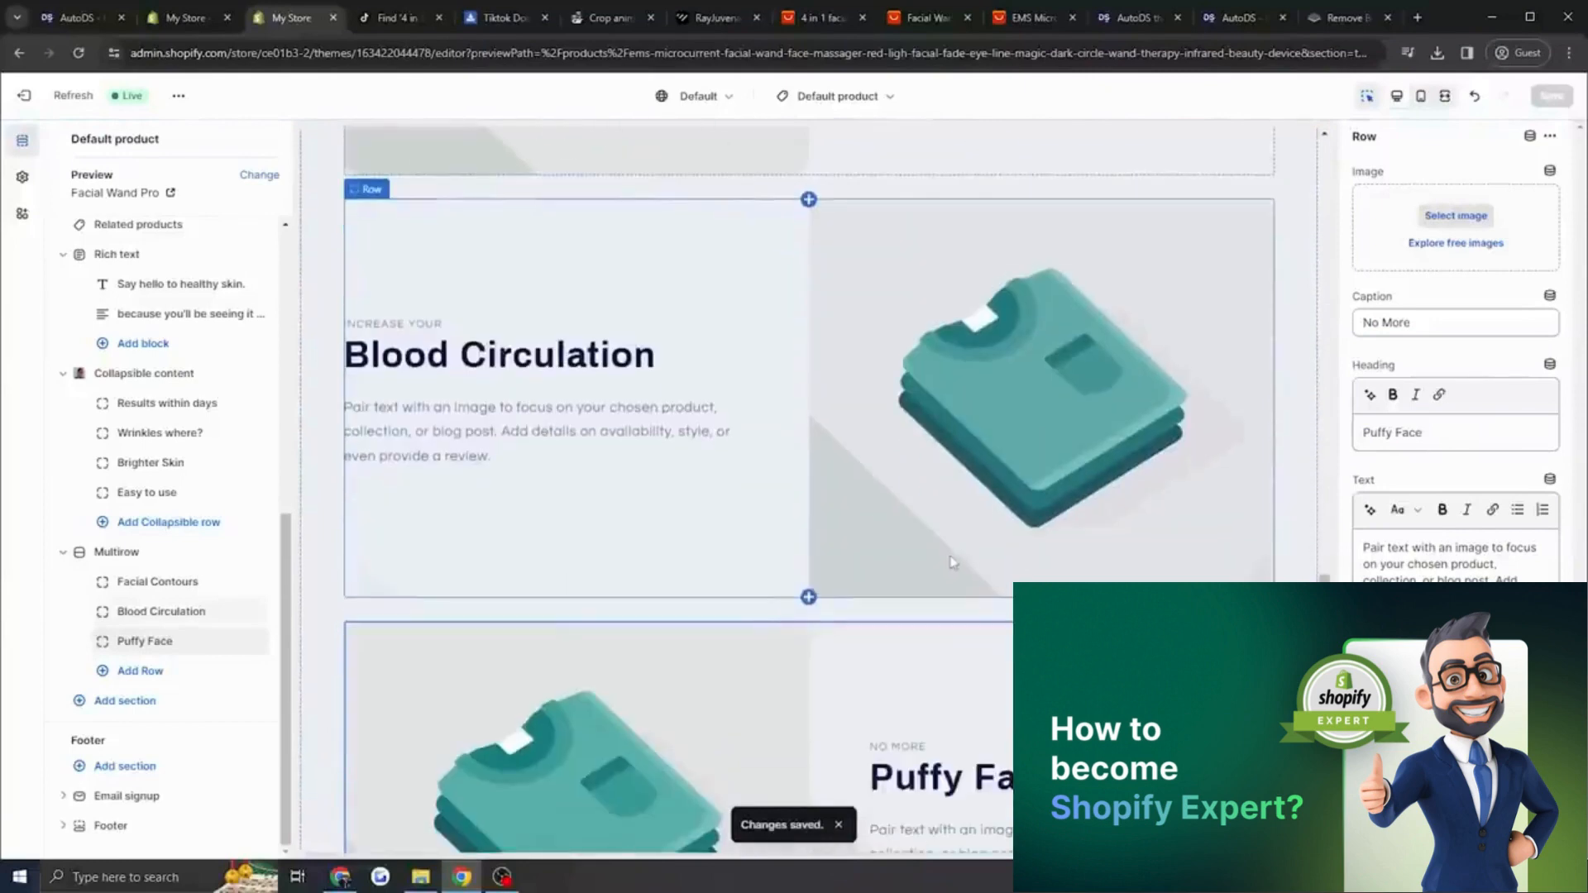
scroll(951, 563, down, 3)
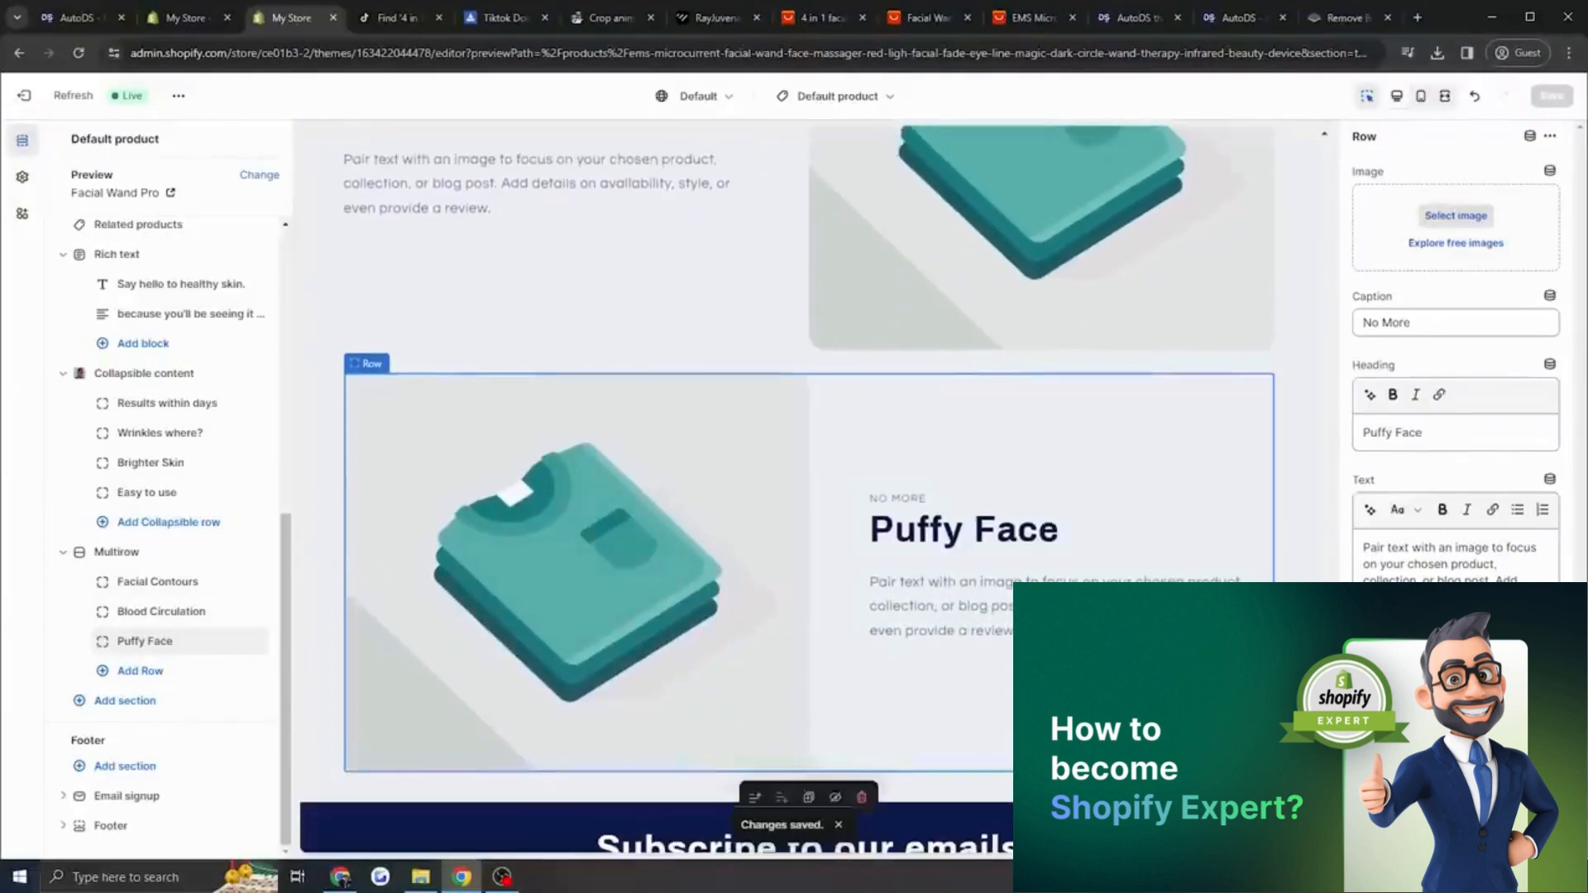
key(BackSpace)
scroll(801, 560, up, 3)
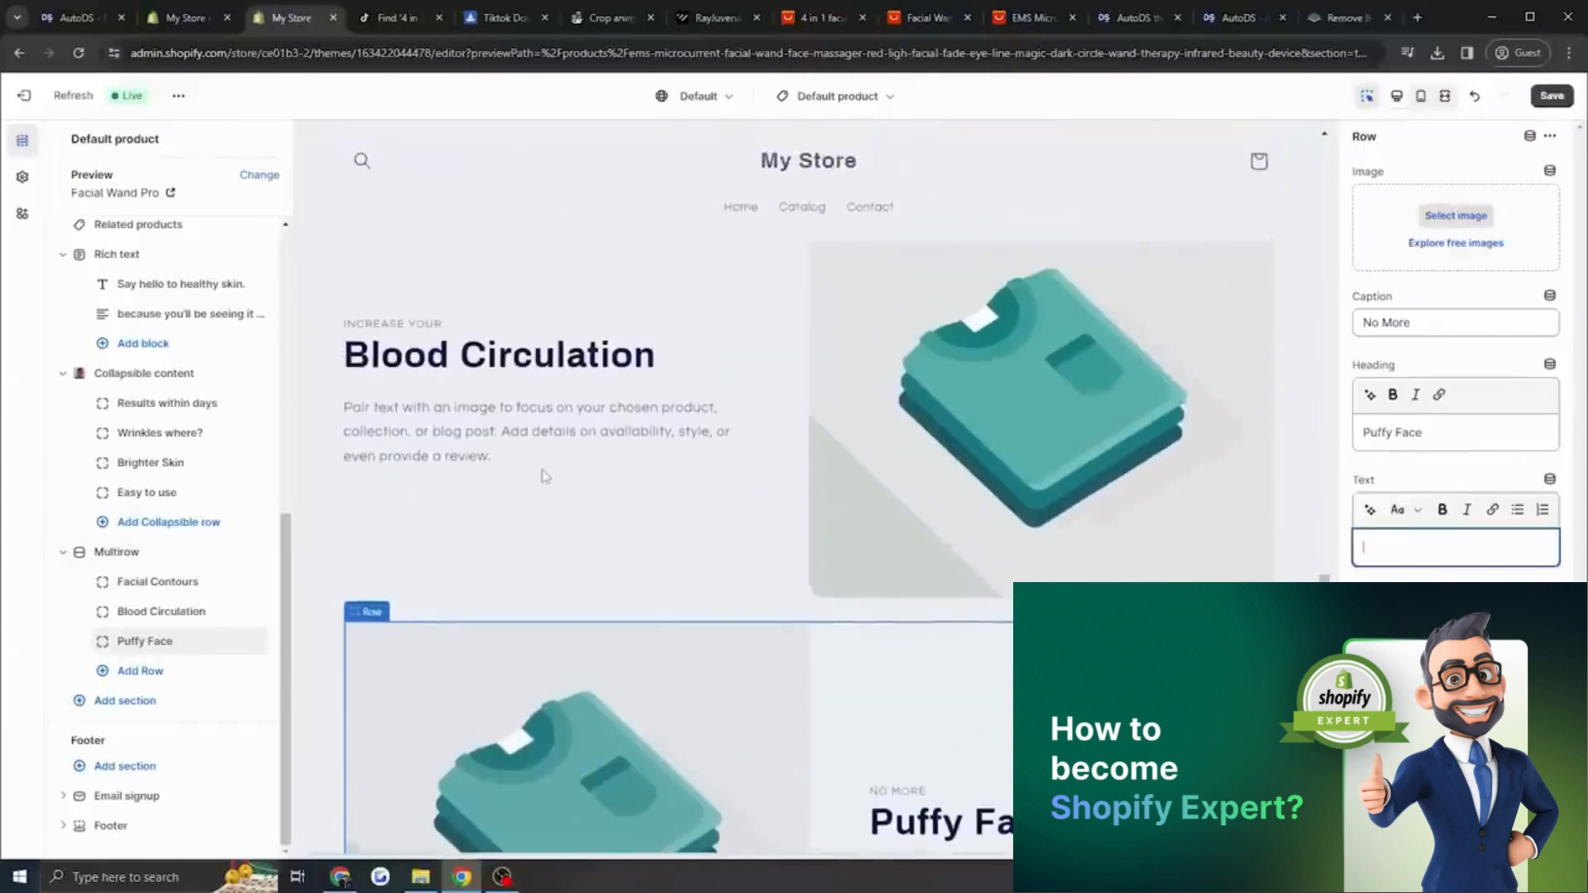
click(542, 475)
scroll(637, 498, up, 6)
scroll(637, 498, down, 2)
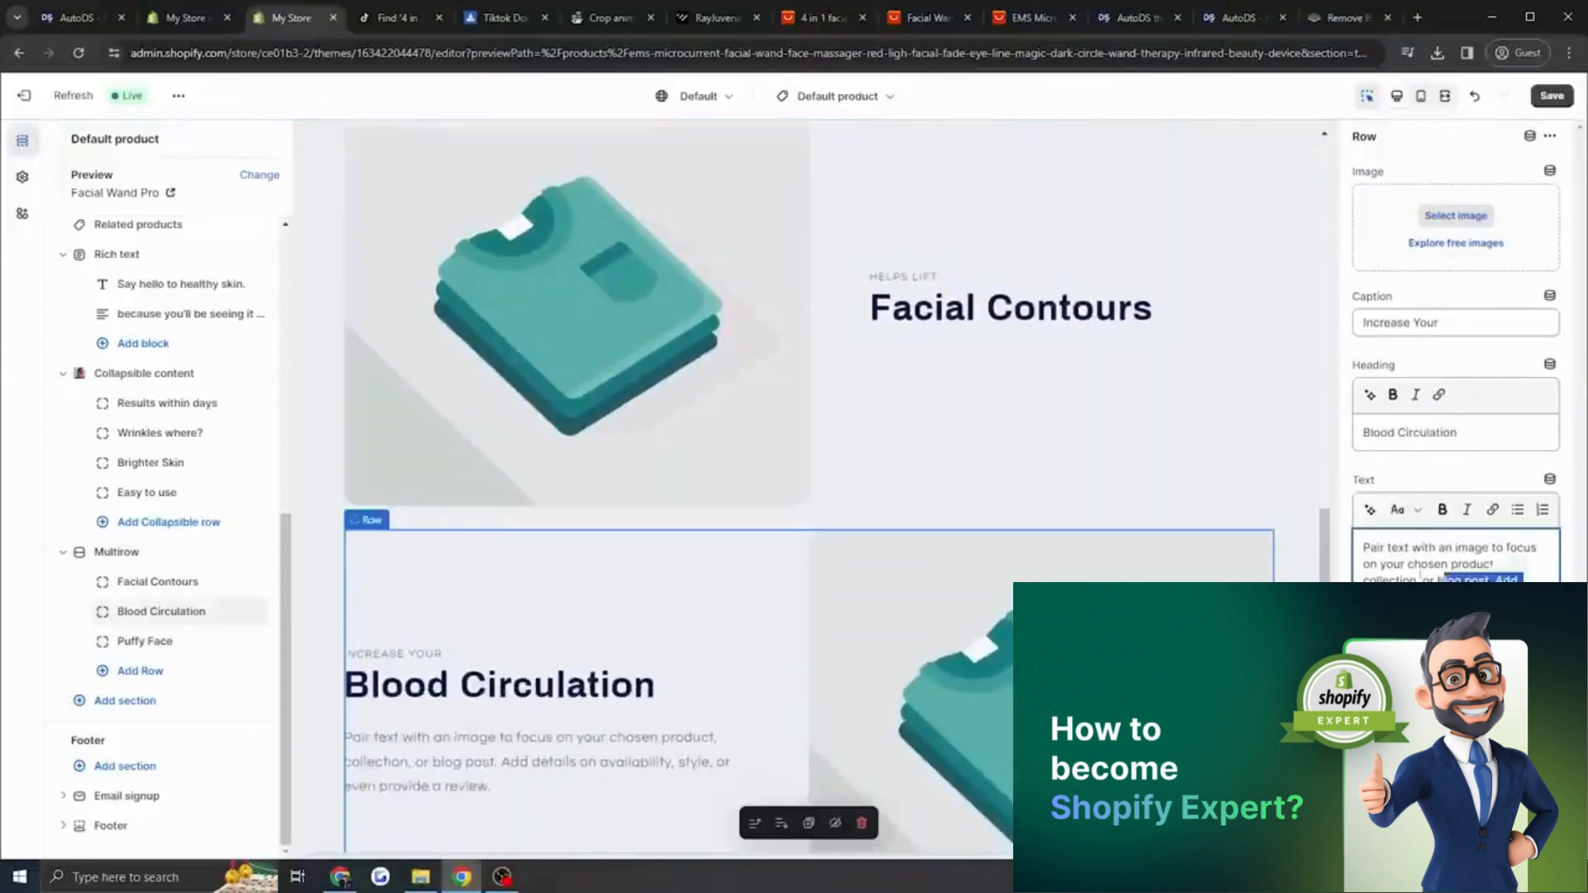
key(ctrl+a)
key(BackSpace)
scroll(1019, 455, down, 7)
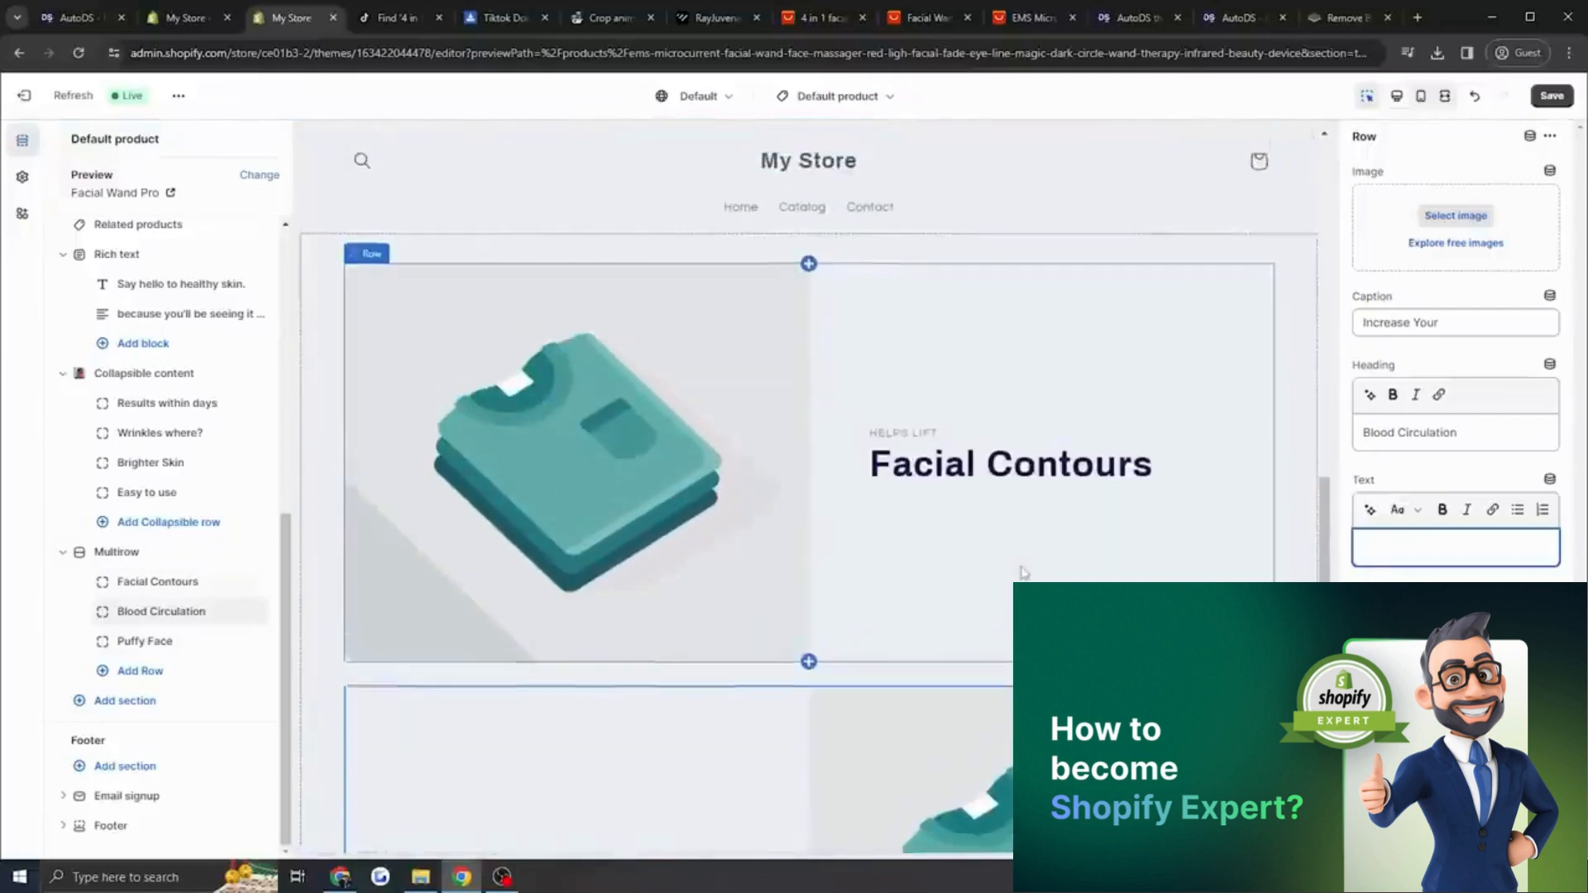
click(1552, 97)
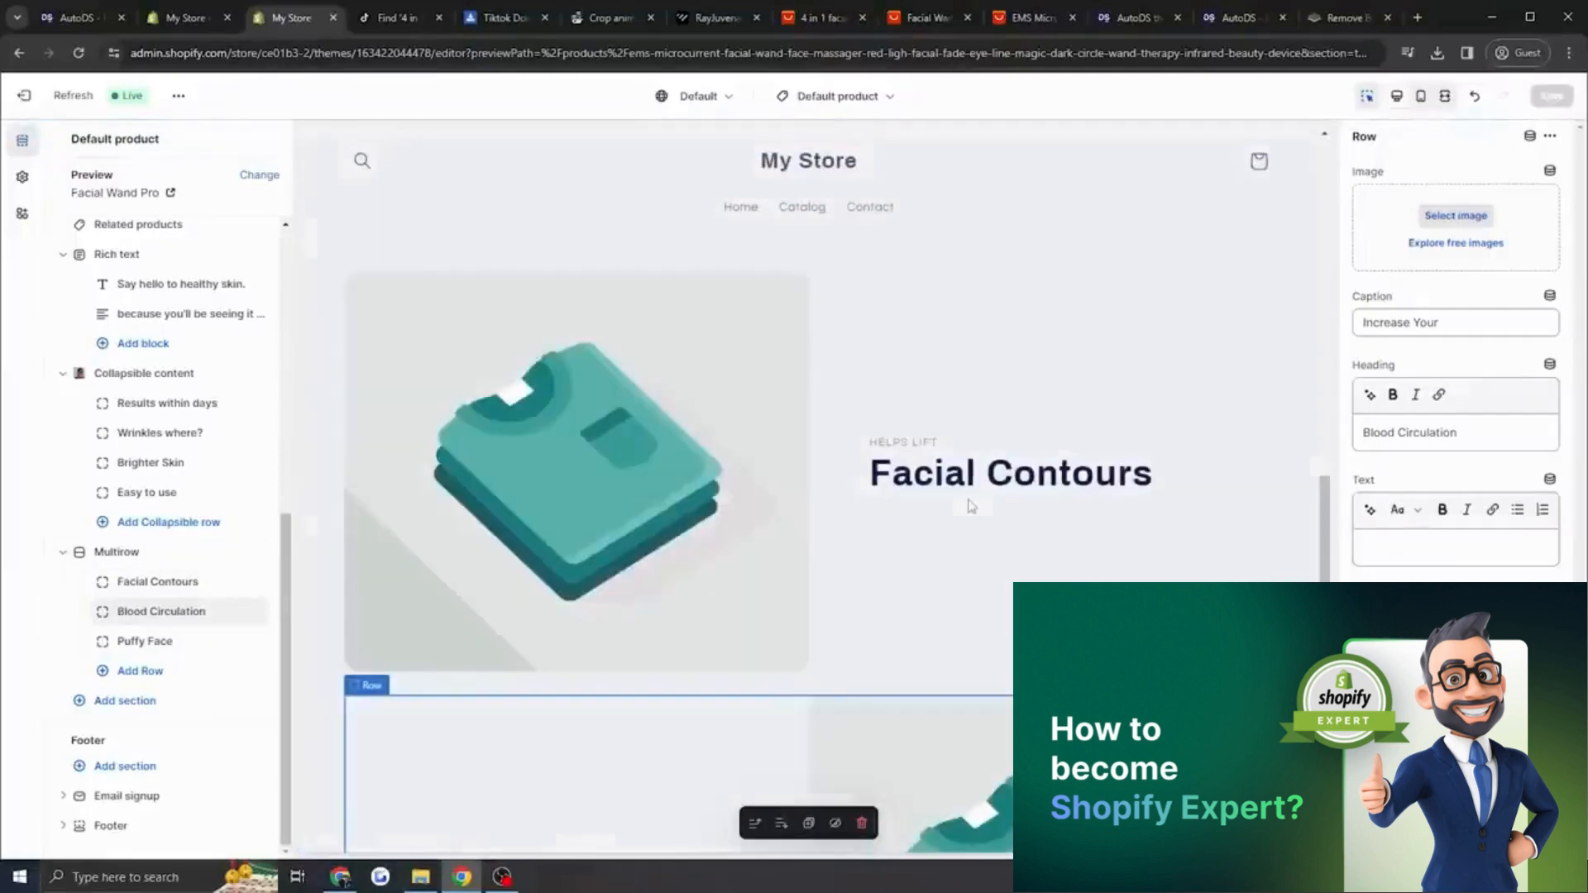
scroll(988, 521, down, 9)
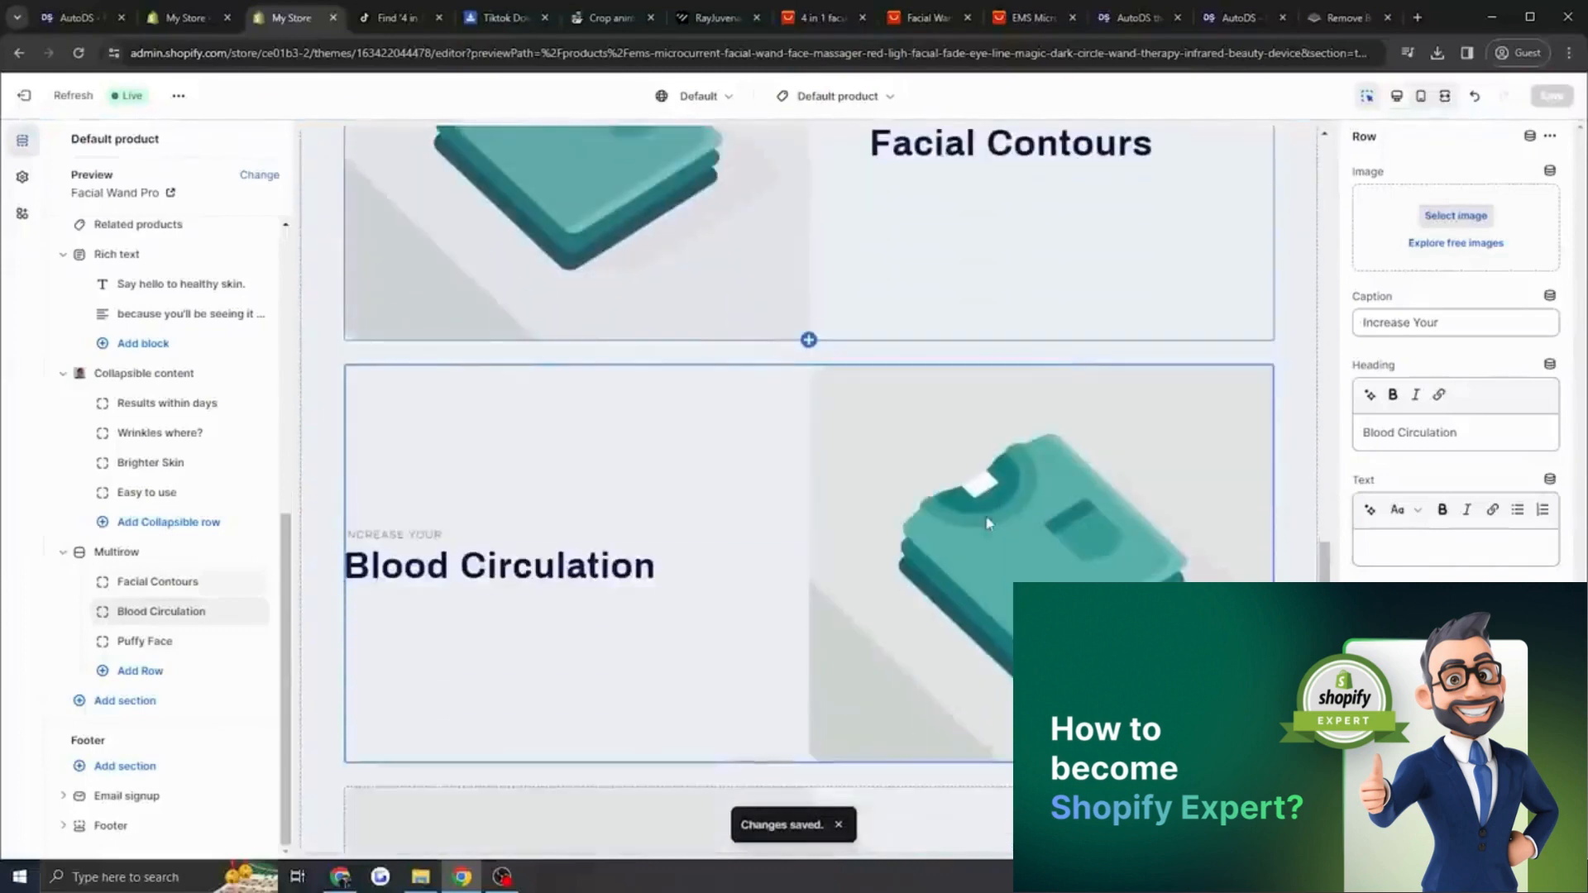
scroll(990, 522, up, 4)
scroll(987, 521, up, 1)
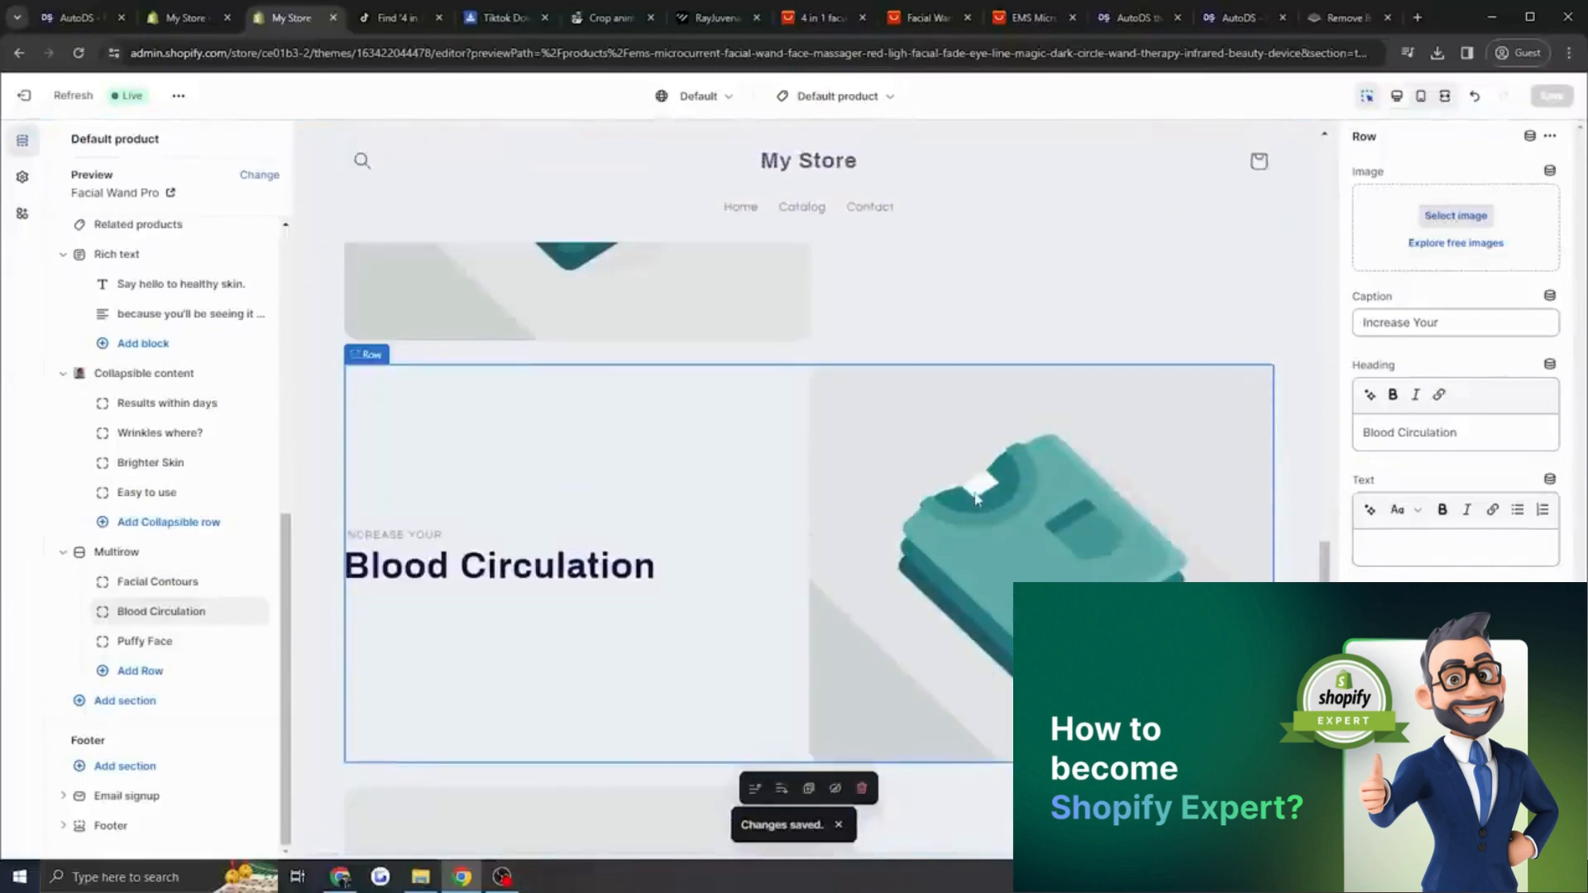
Switch to TikTok, open the Hooga 4-in-1 Facial Wand video from the search results, and copy its web address.
click(385, 20)
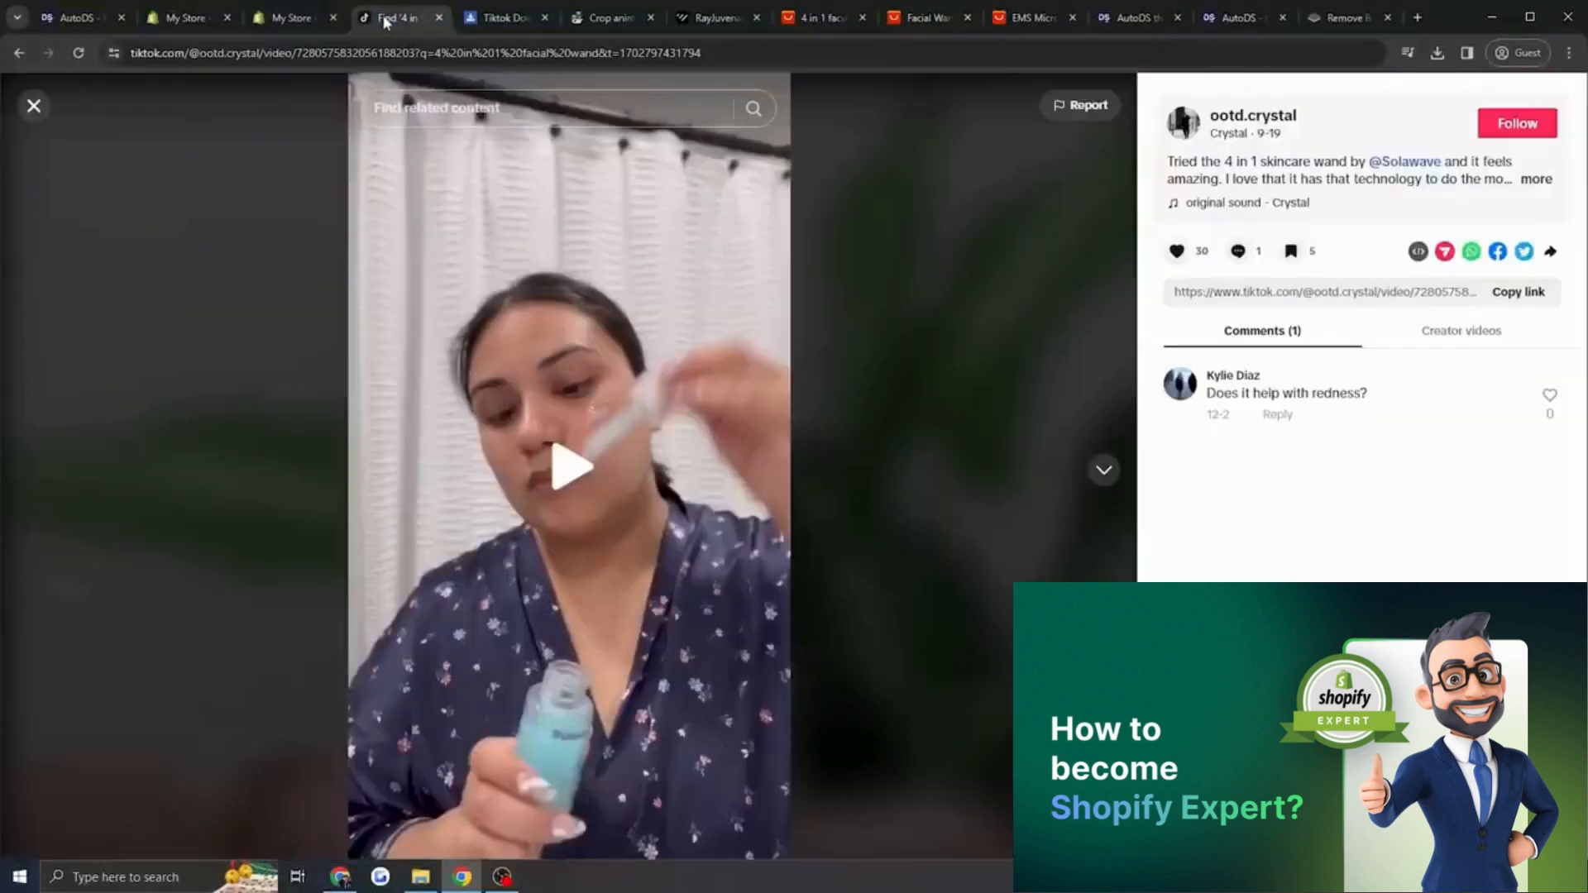
click(34, 108)
scroll(946, 507, down, 1)
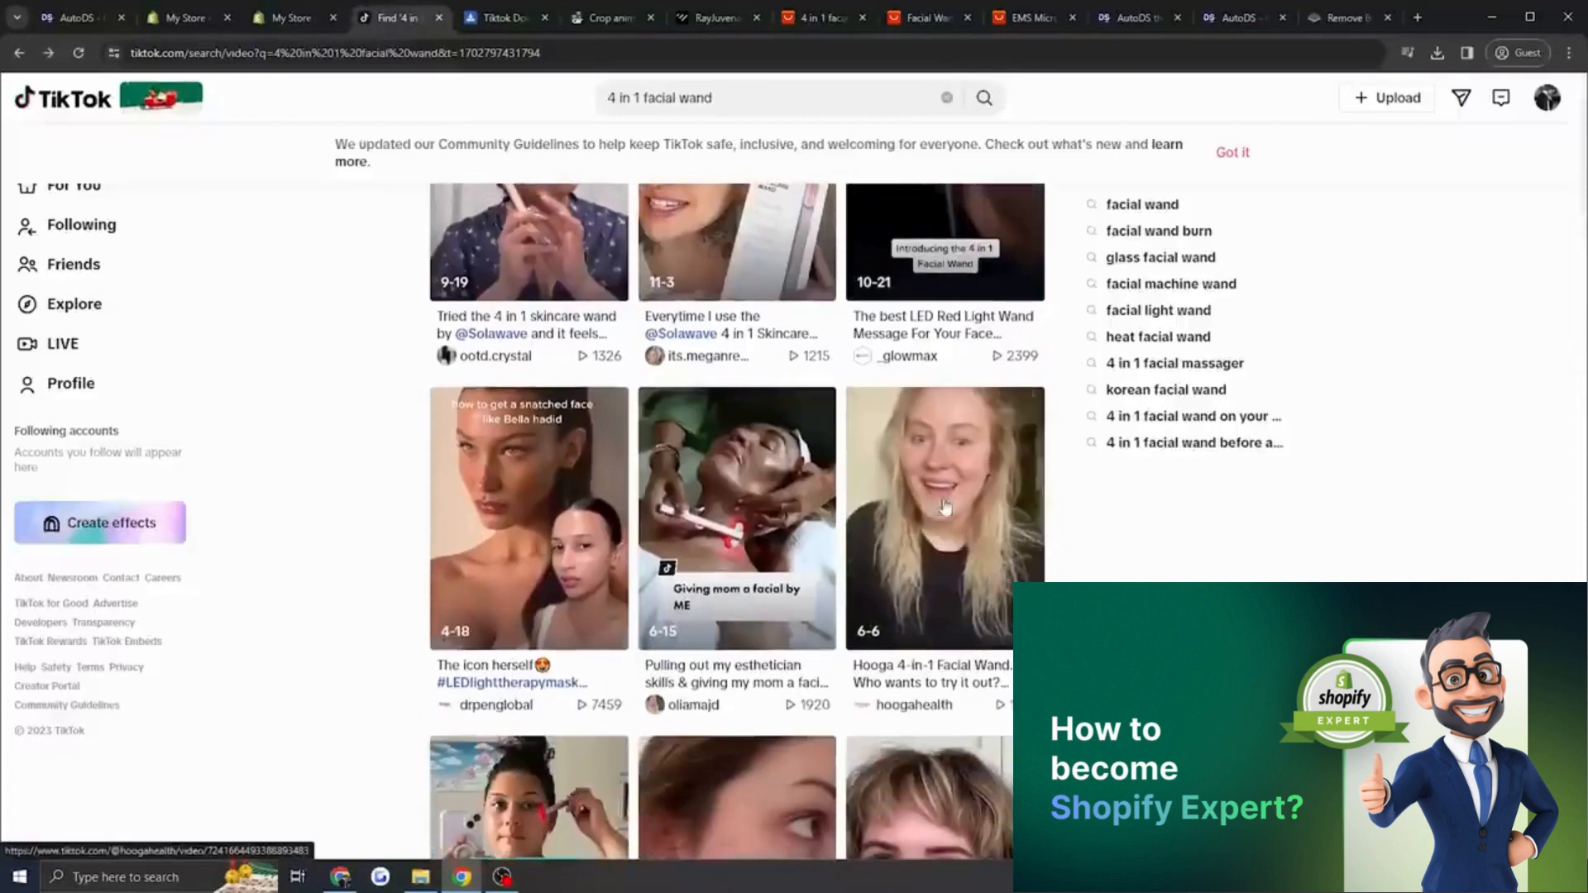
click(946, 506)
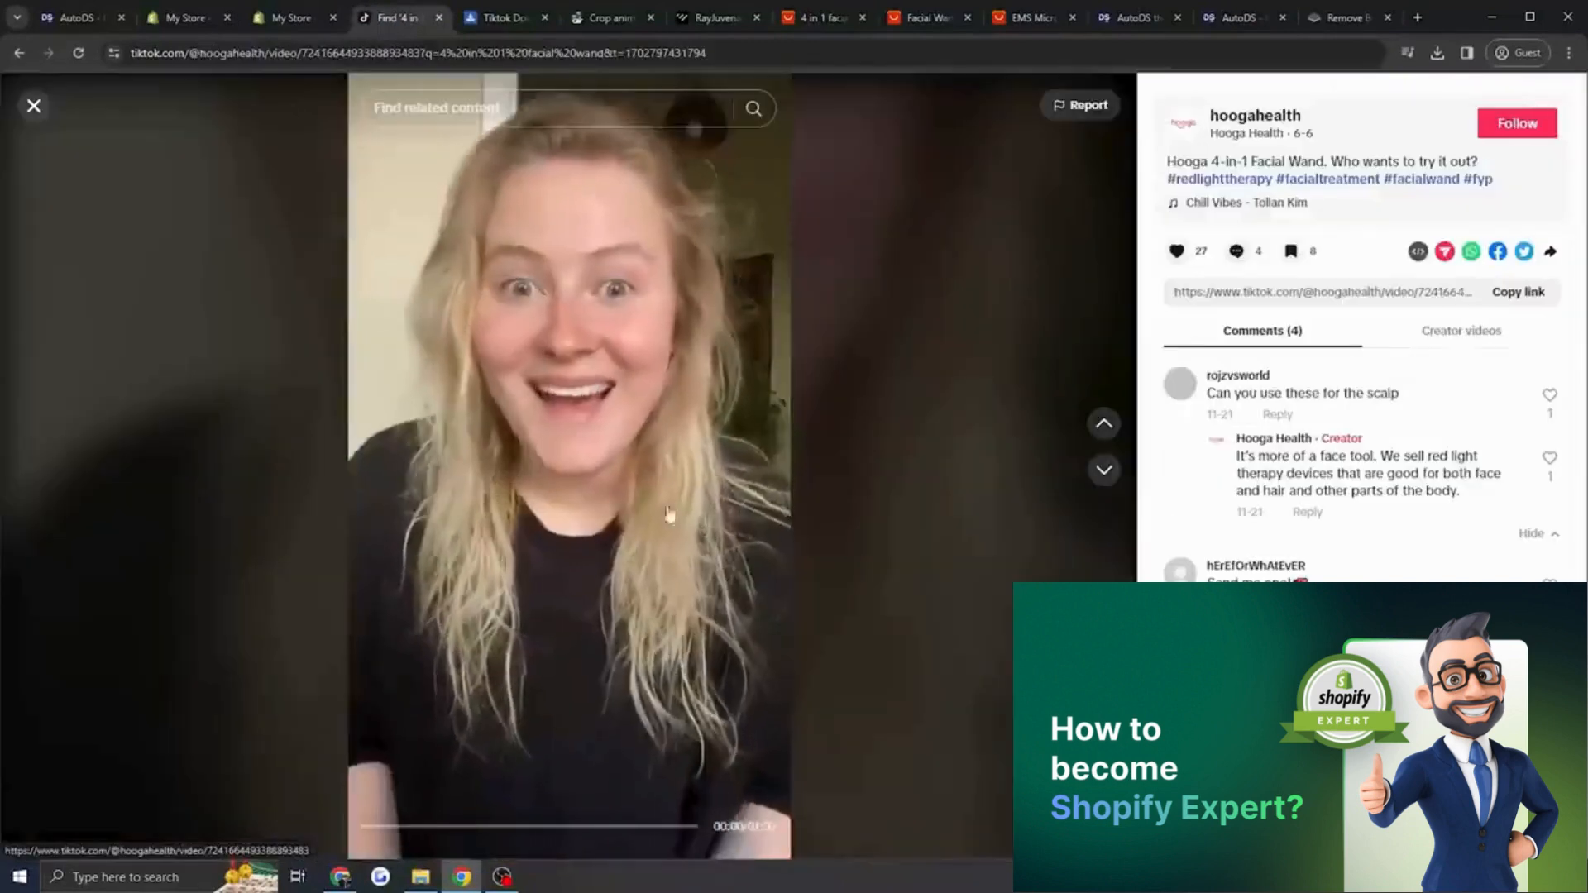
click(669, 514)
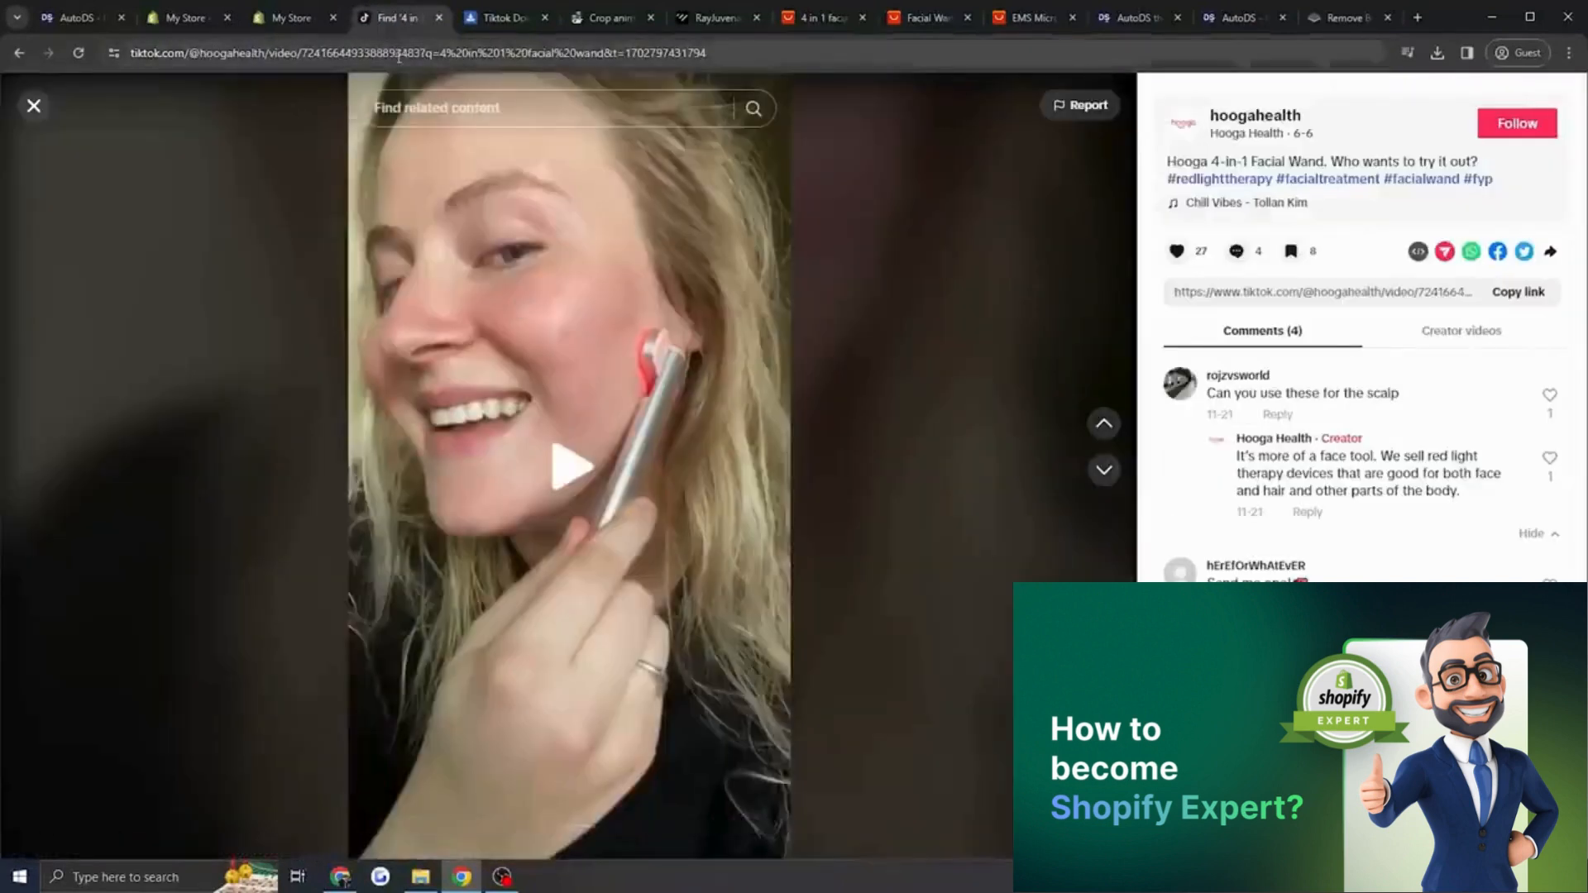
click(616, 53)
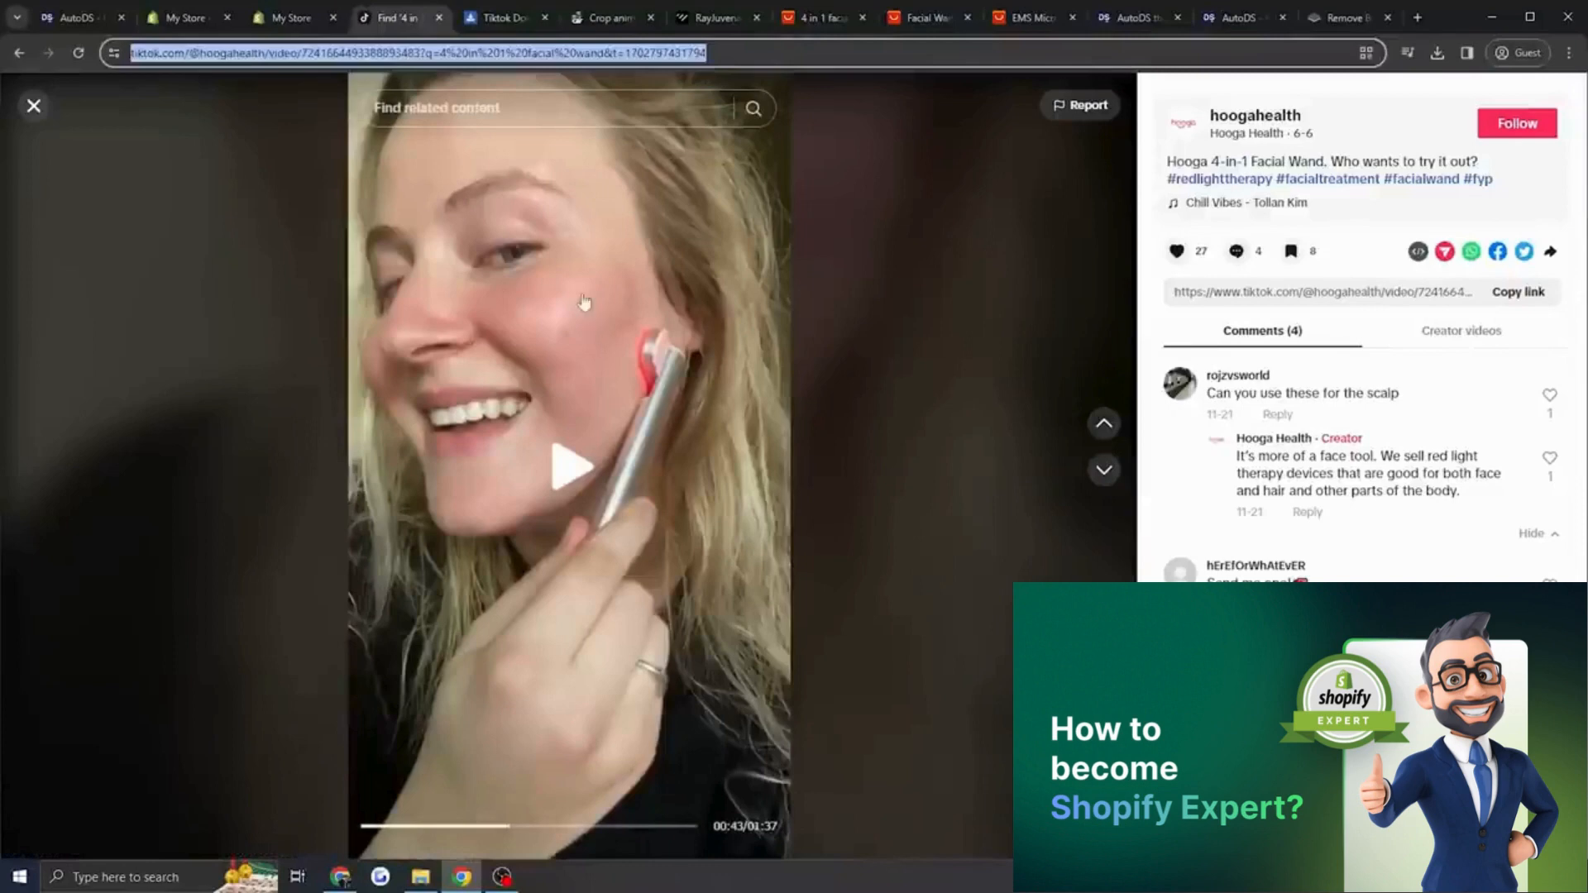
Switch to SnapTik, return to its home page, and submit the copied TikTok video link for download.
click(501, 17)
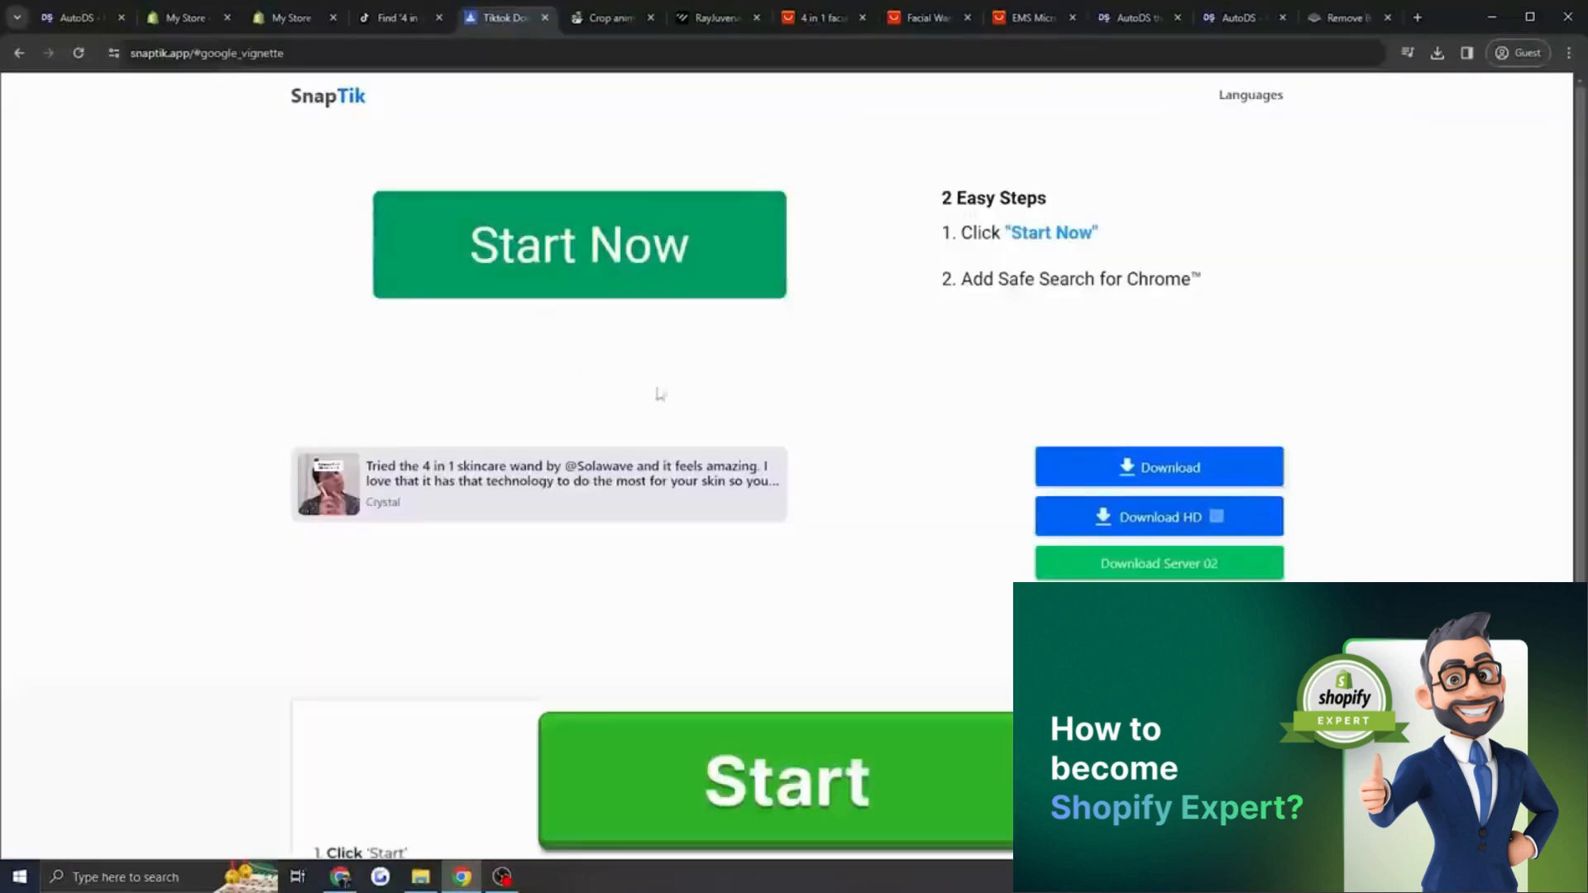
scroll(907, 588, down, 1)
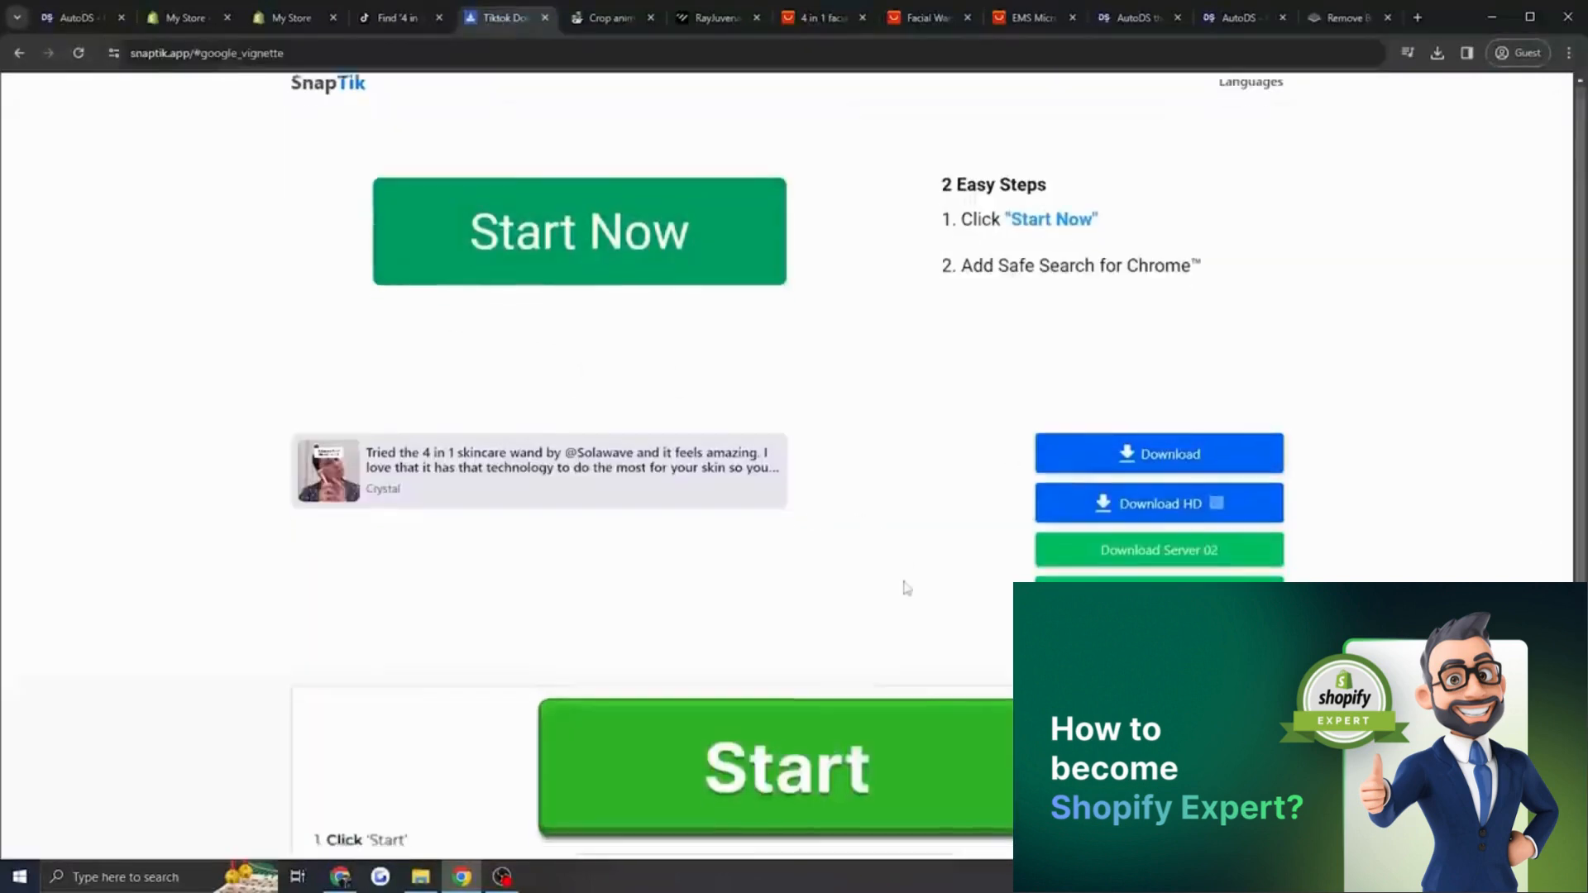
scroll(907, 588, up, 1)
click(329, 97)
click(675, 331)
key(ctrl+v)
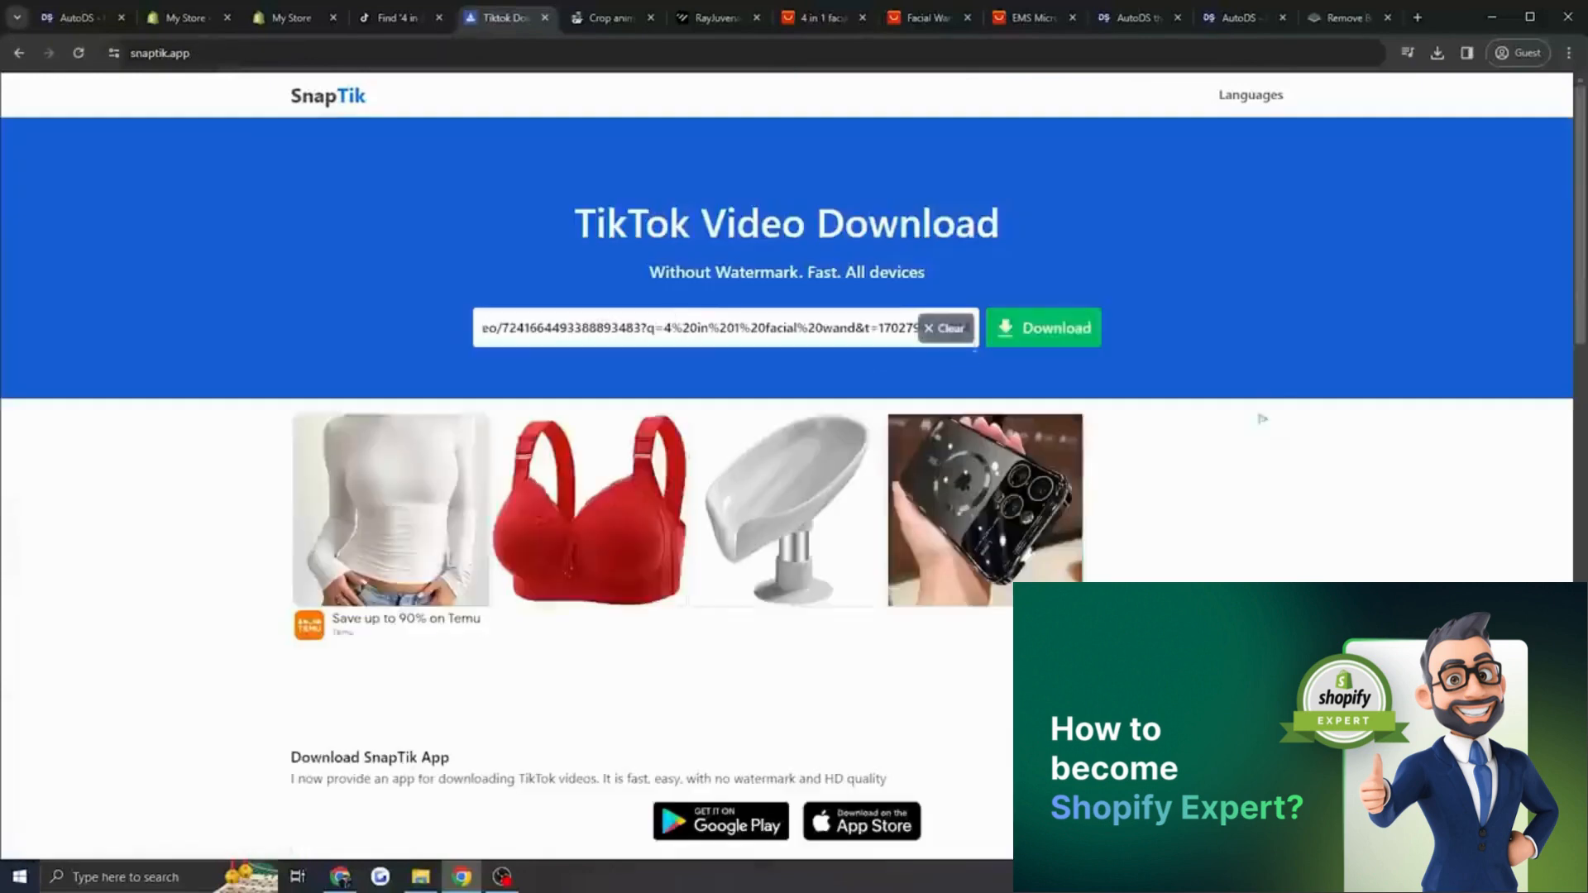
key(Return)
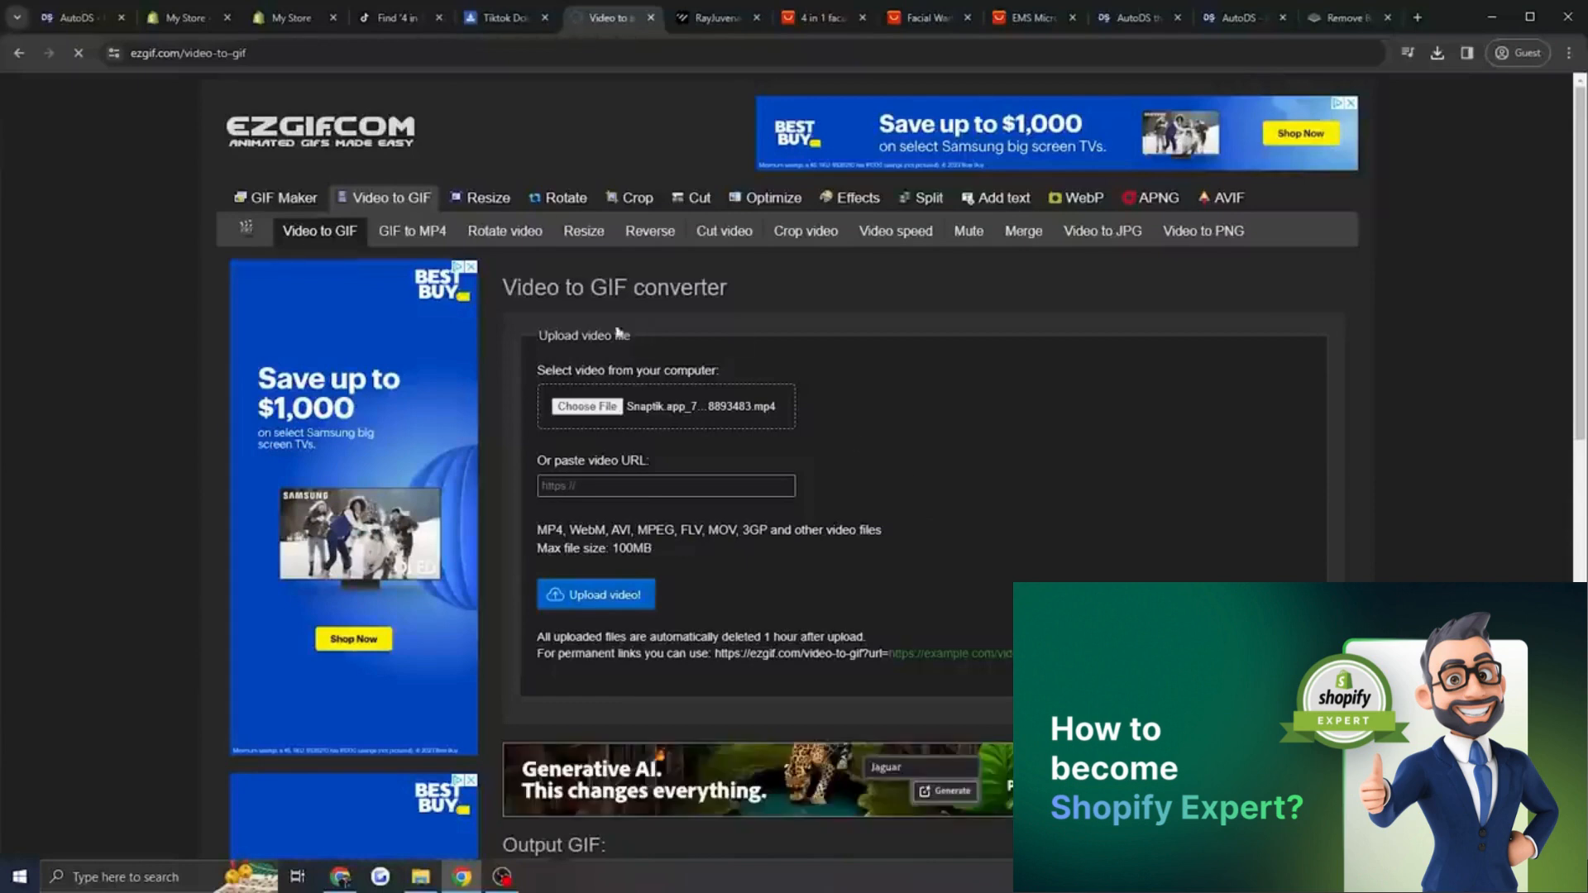
Switch to the Shopify theme editor and look over the product page preview down to the Multirow rows.
click(187, 18)
scroll(801, 410, down, 10)
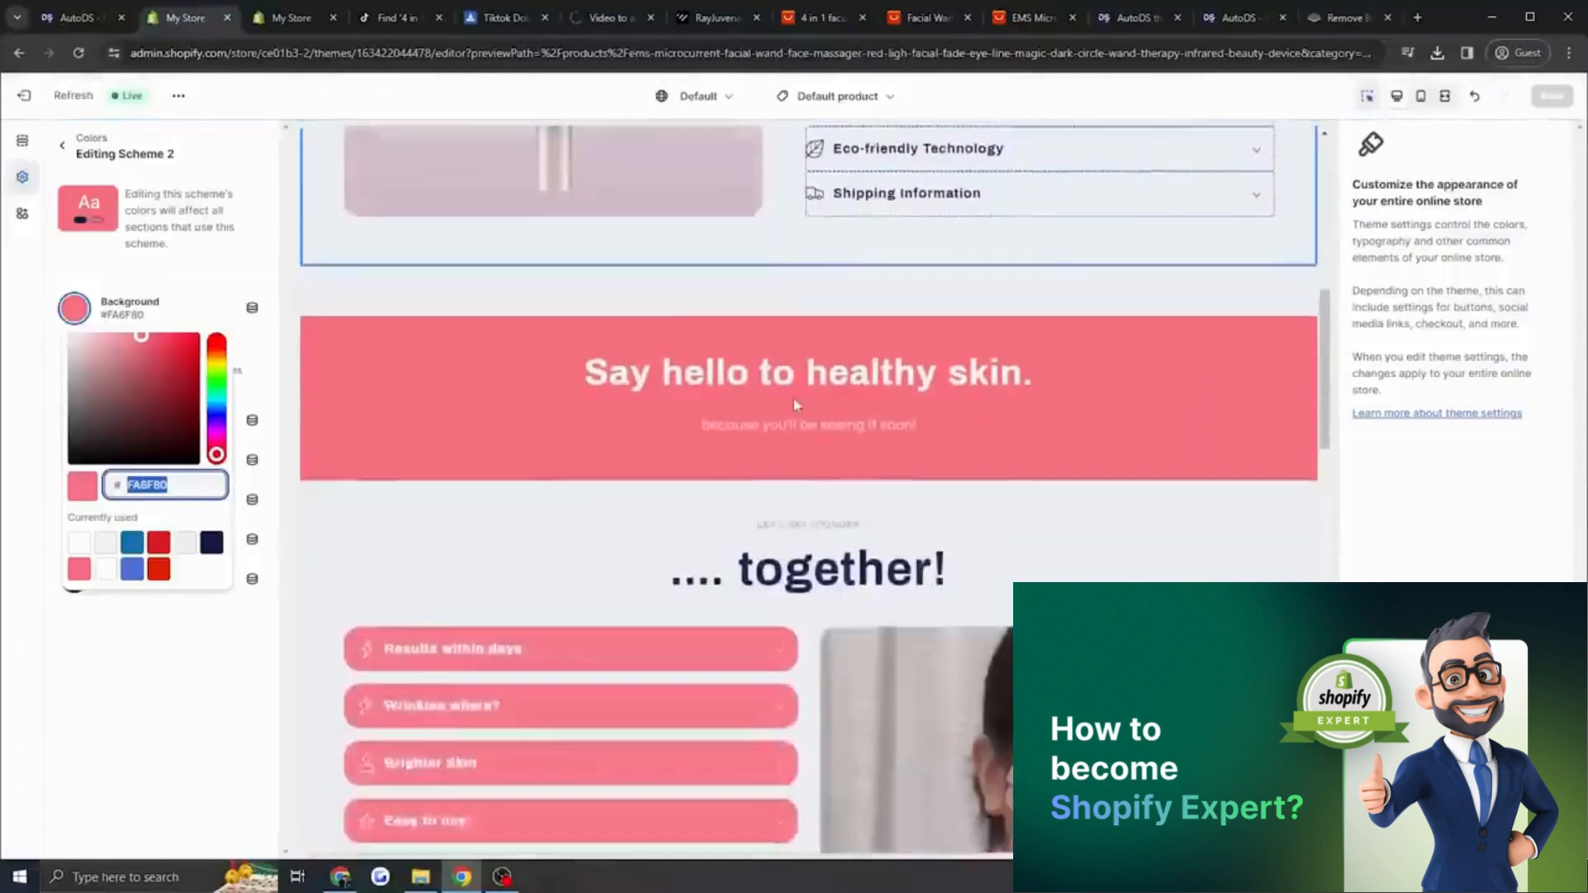
scroll(801, 409, down, 10)
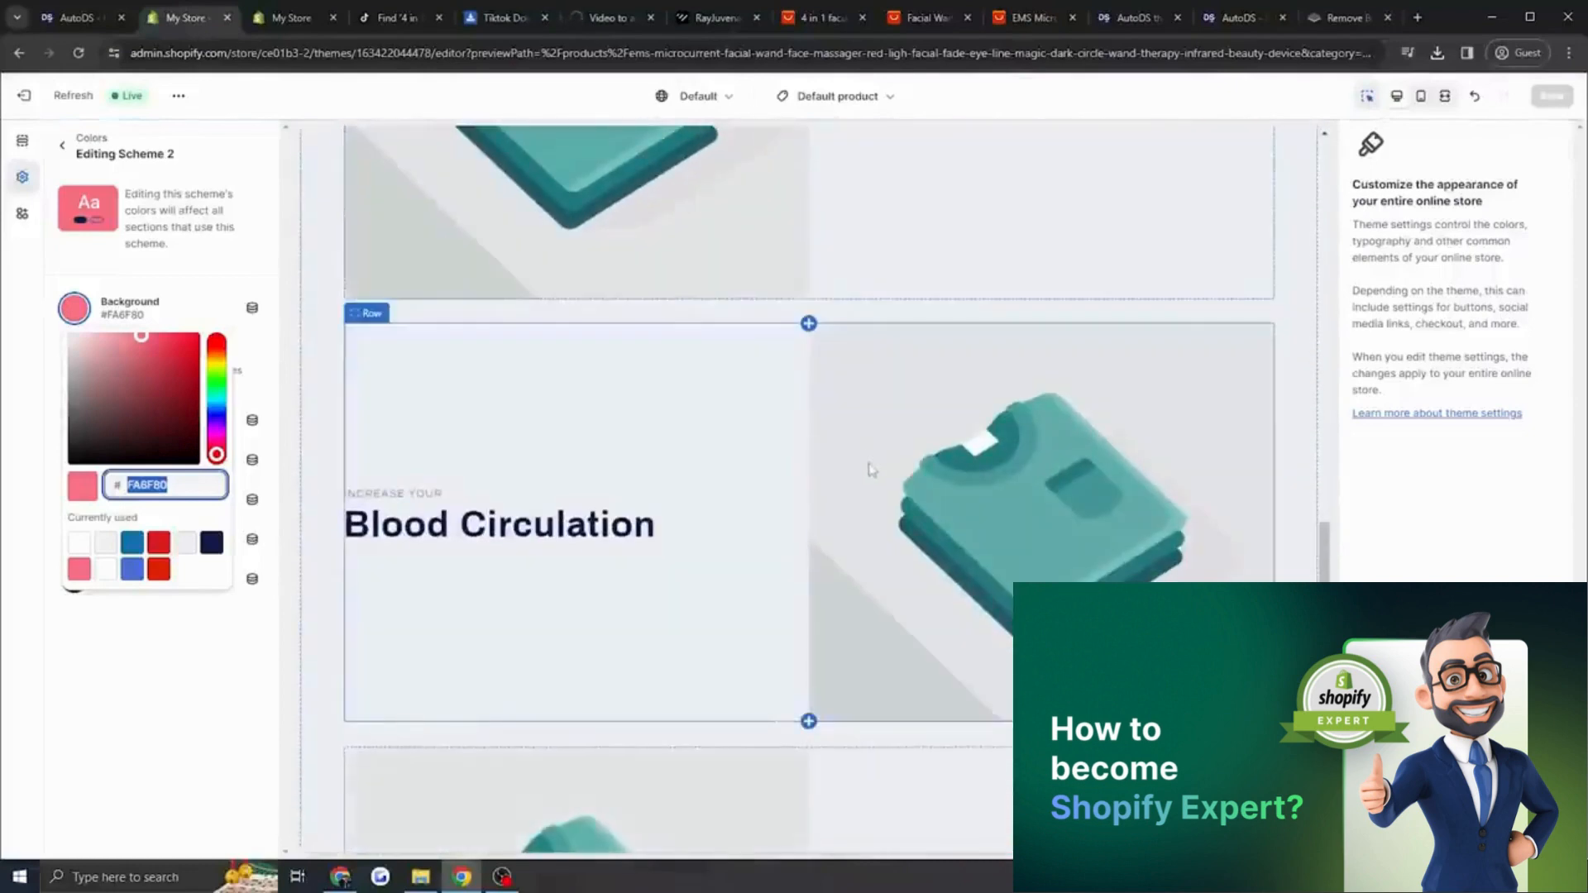
scroll(867, 474, down, 5)
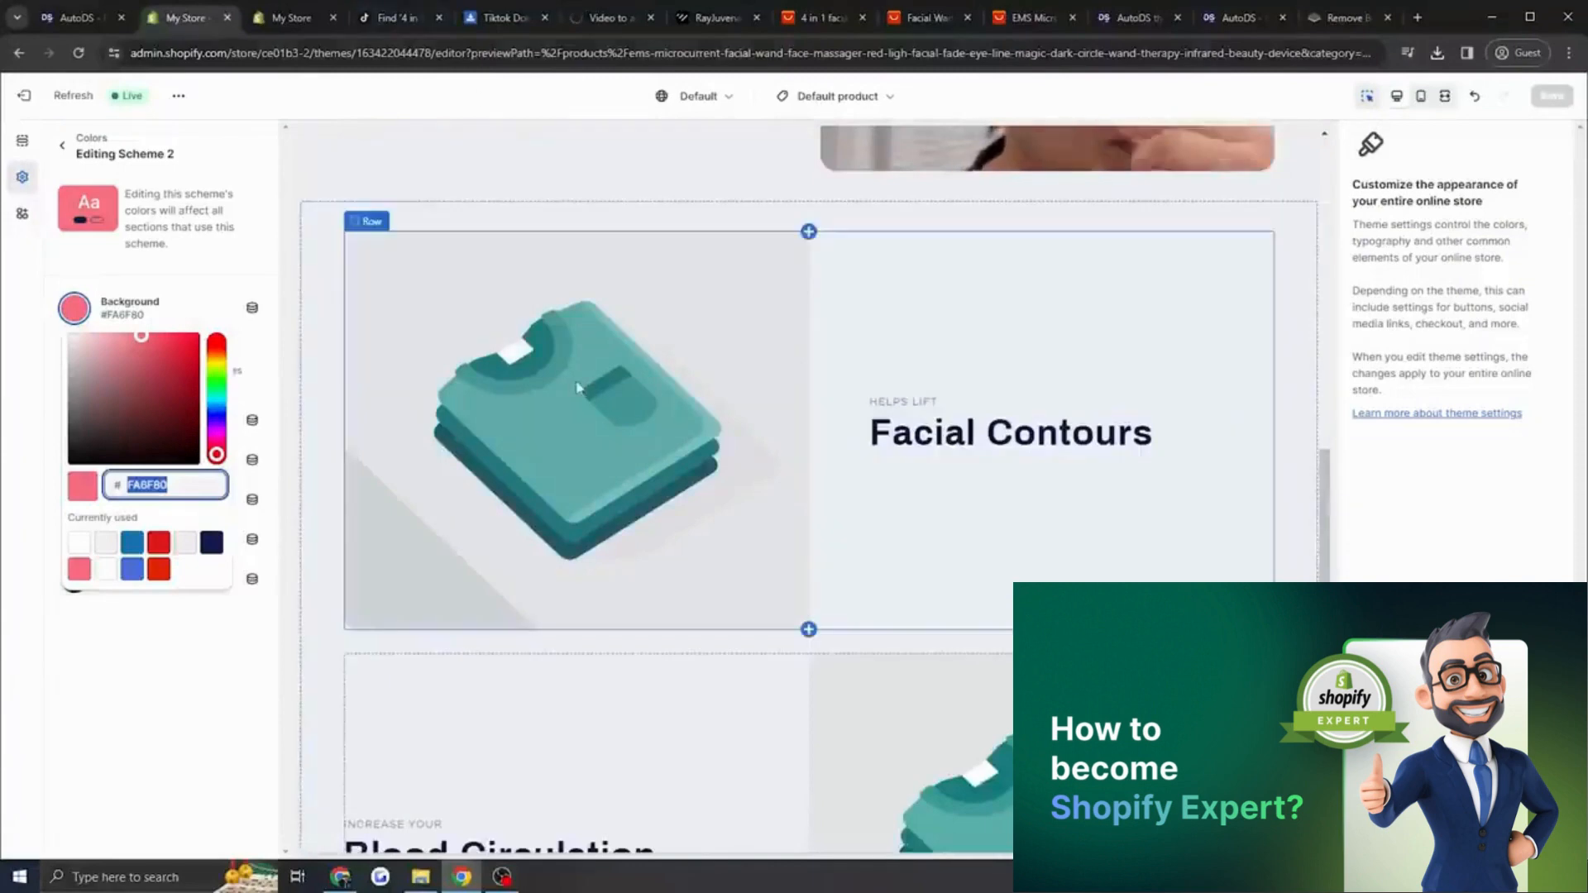
scroll(627, 420, down, 7)
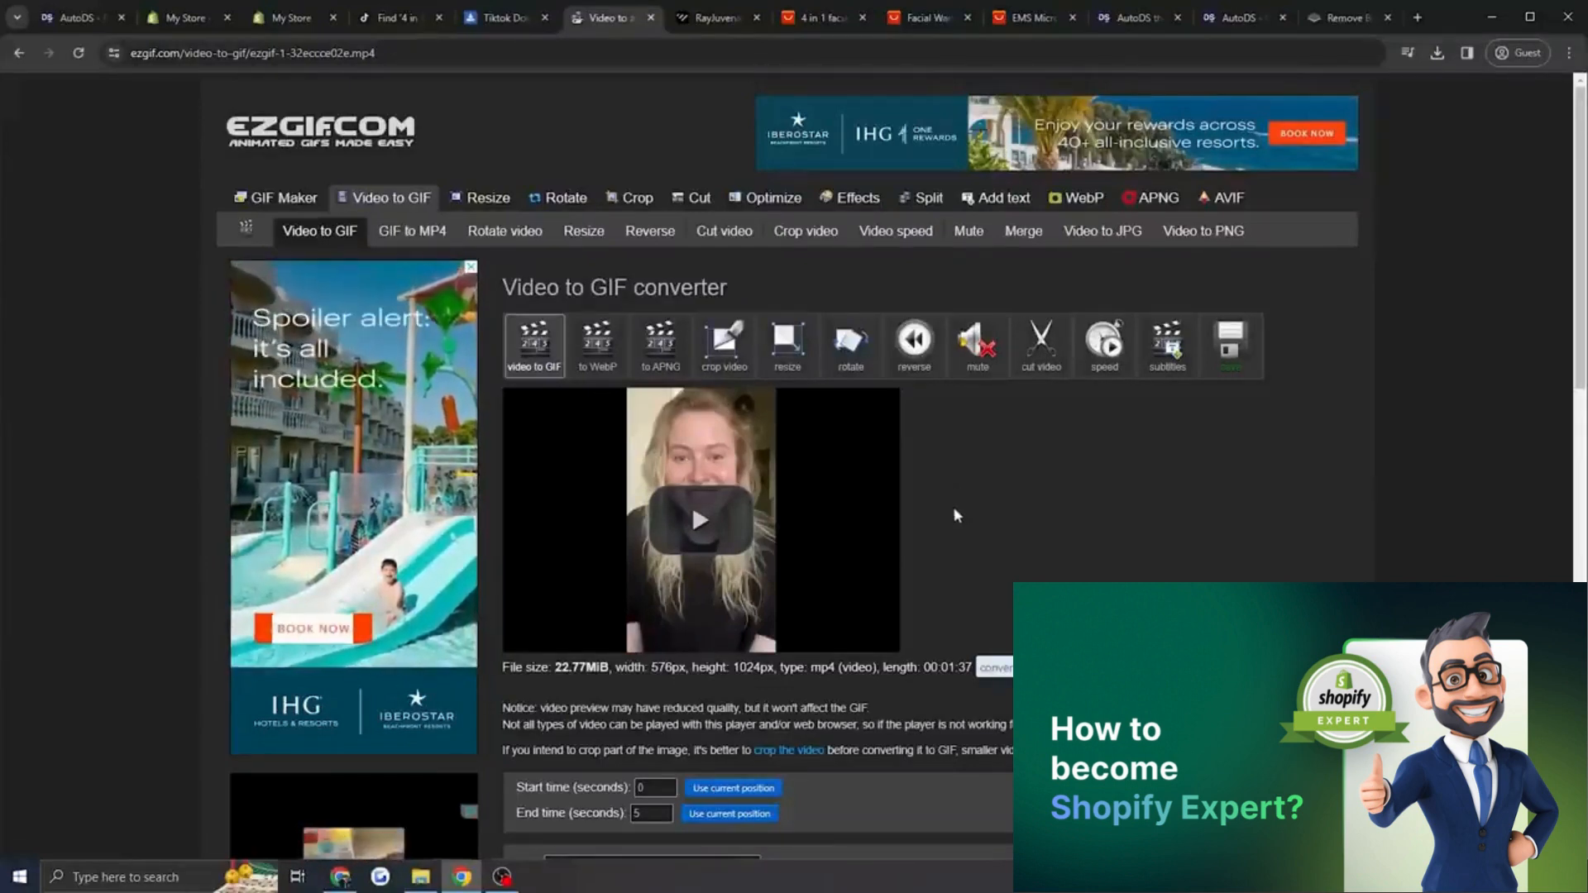
Replay the wand passage of the TikTok video and set Ezgif's GIF start time to 42 and end time to 47 seconds.
scroll(827, 372, down, 2)
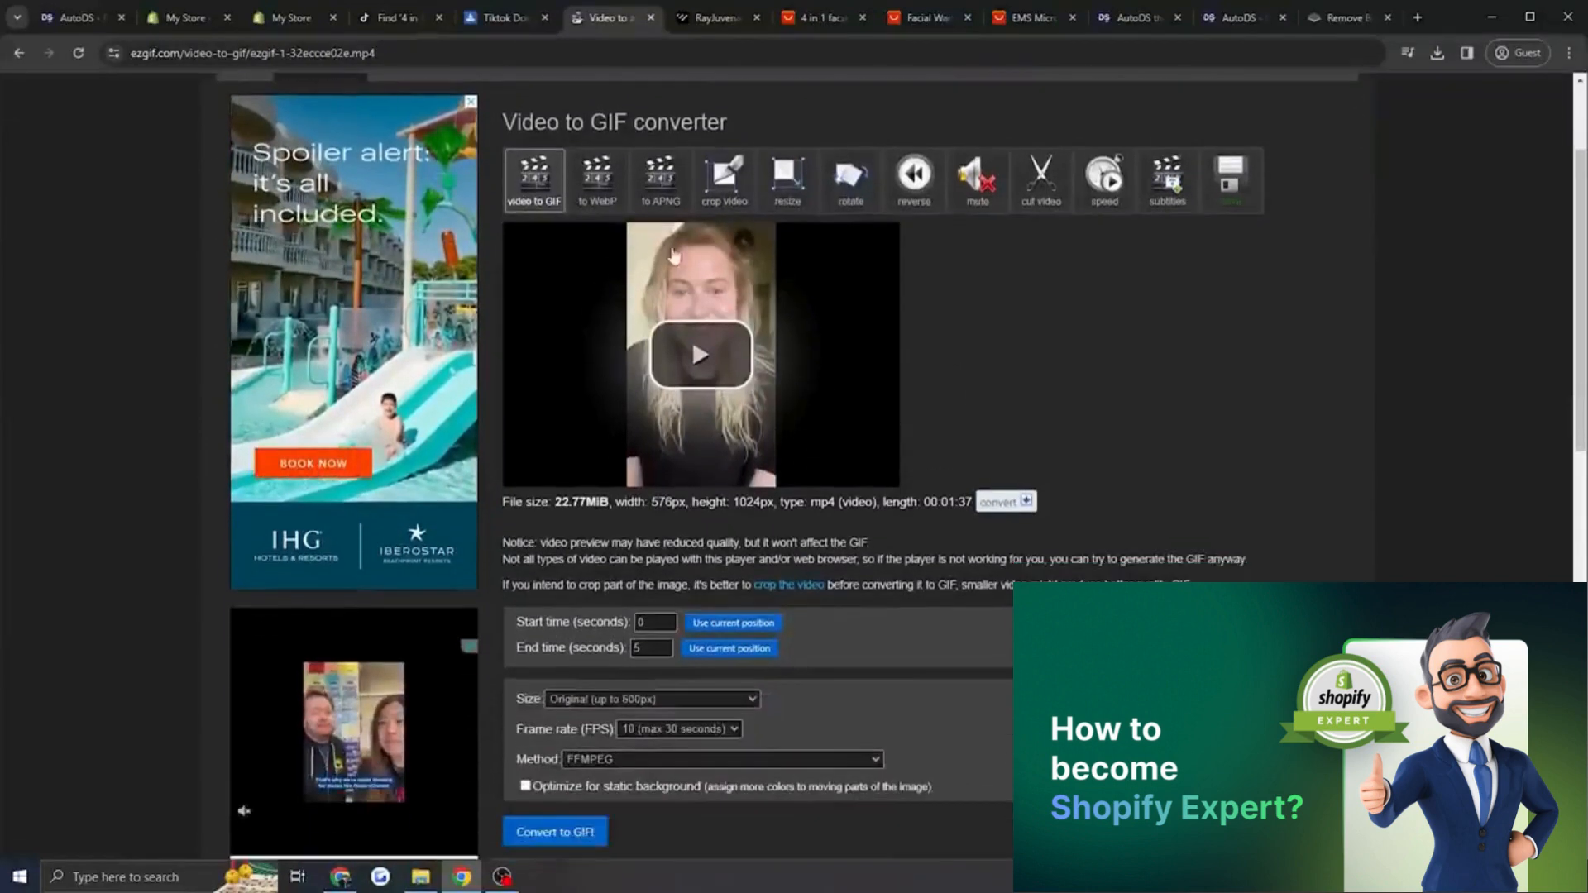
click(397, 18)
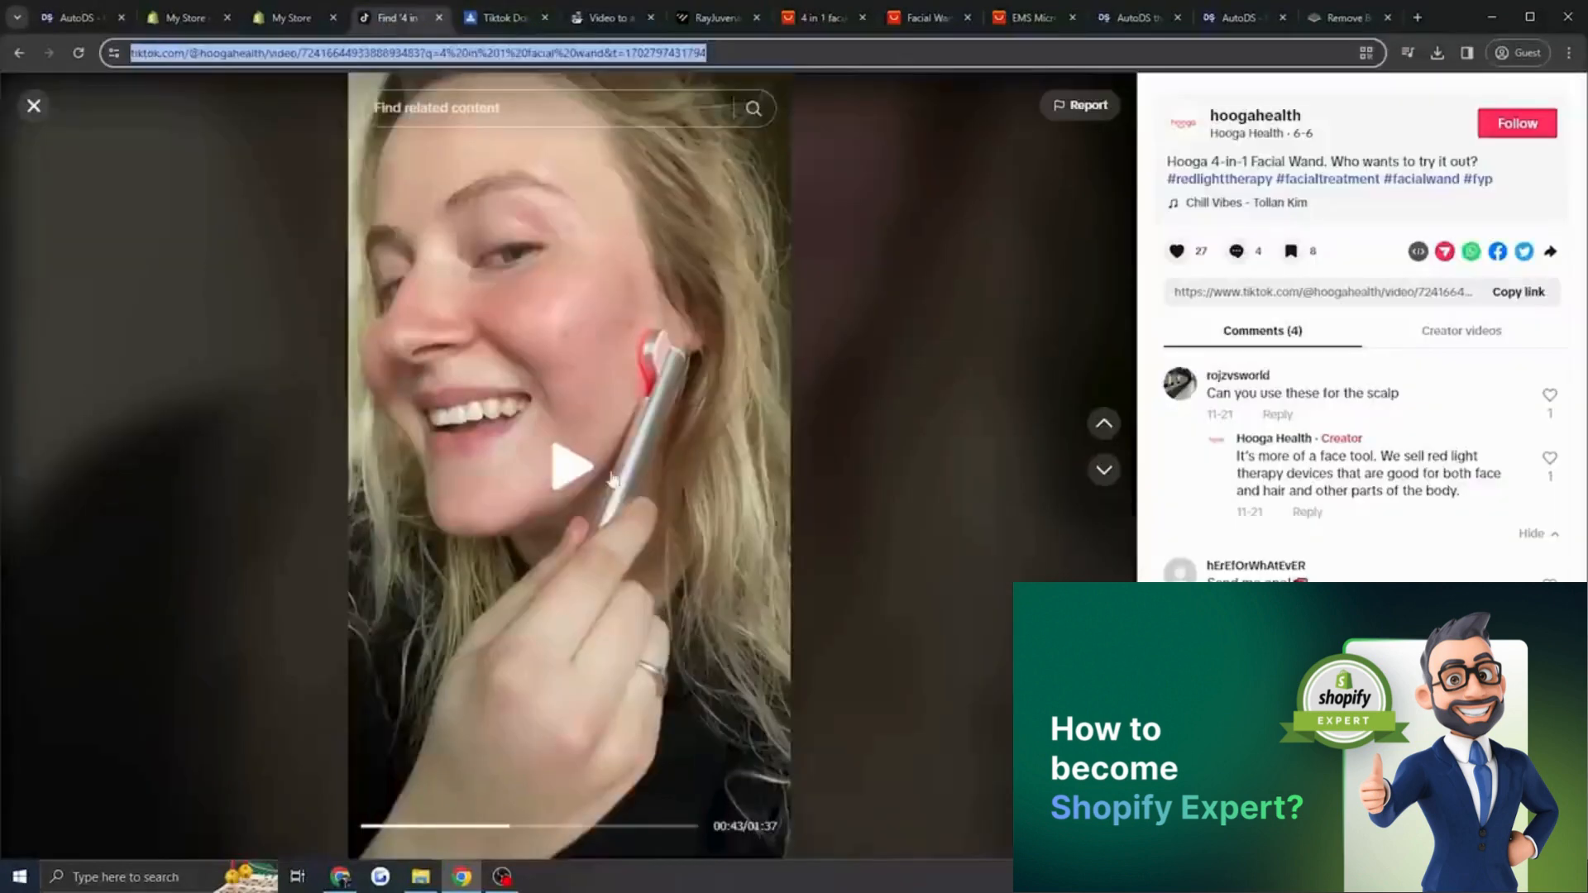
click(594, 533)
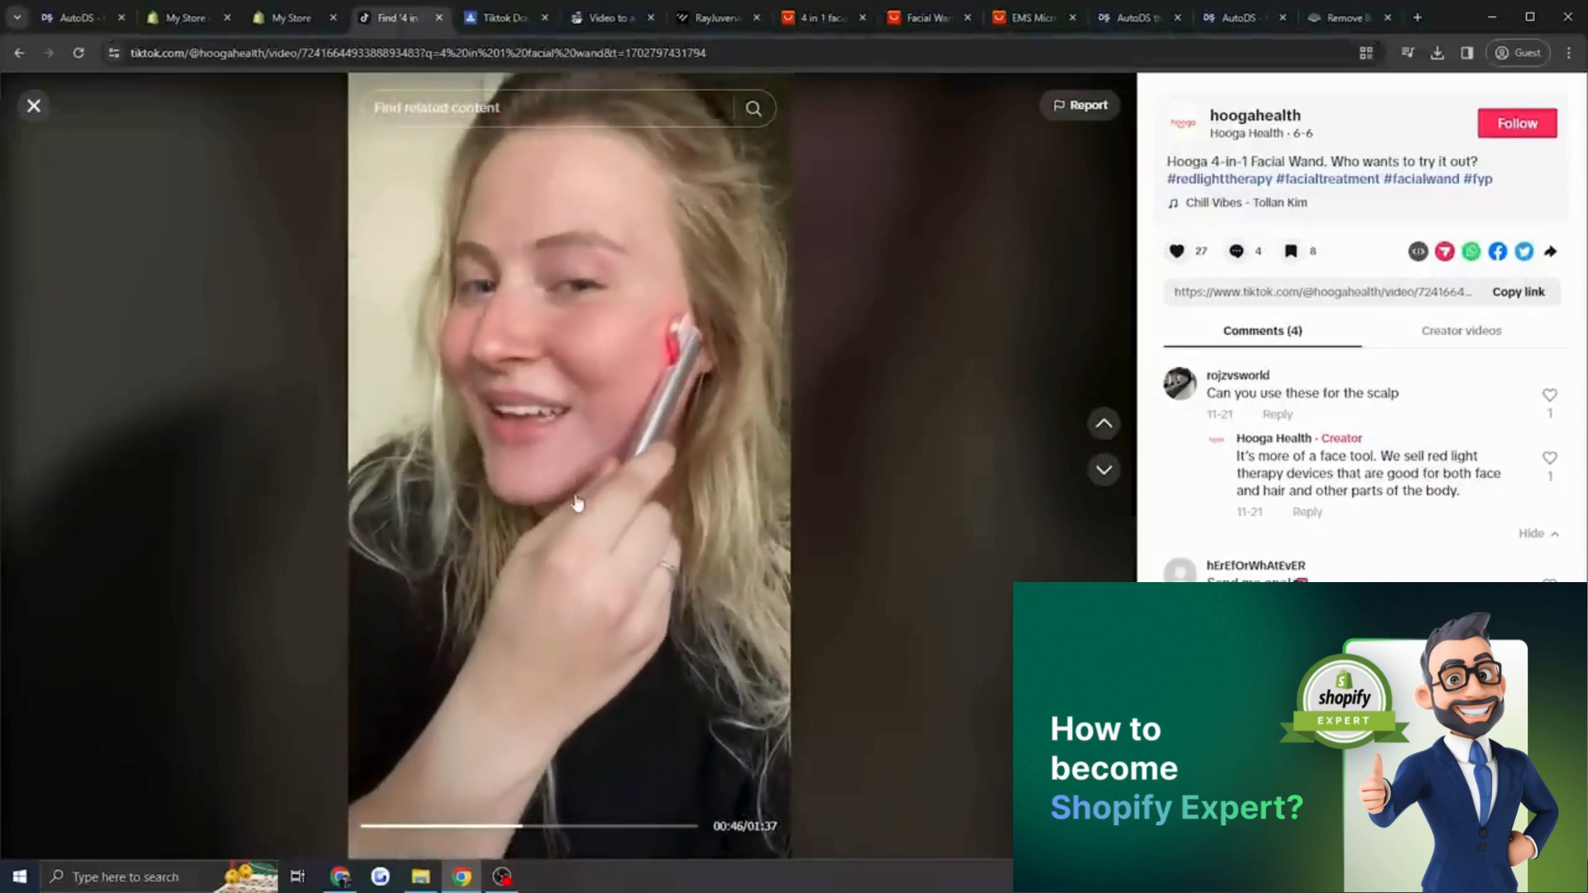
click(607, 289)
click(496, 18)
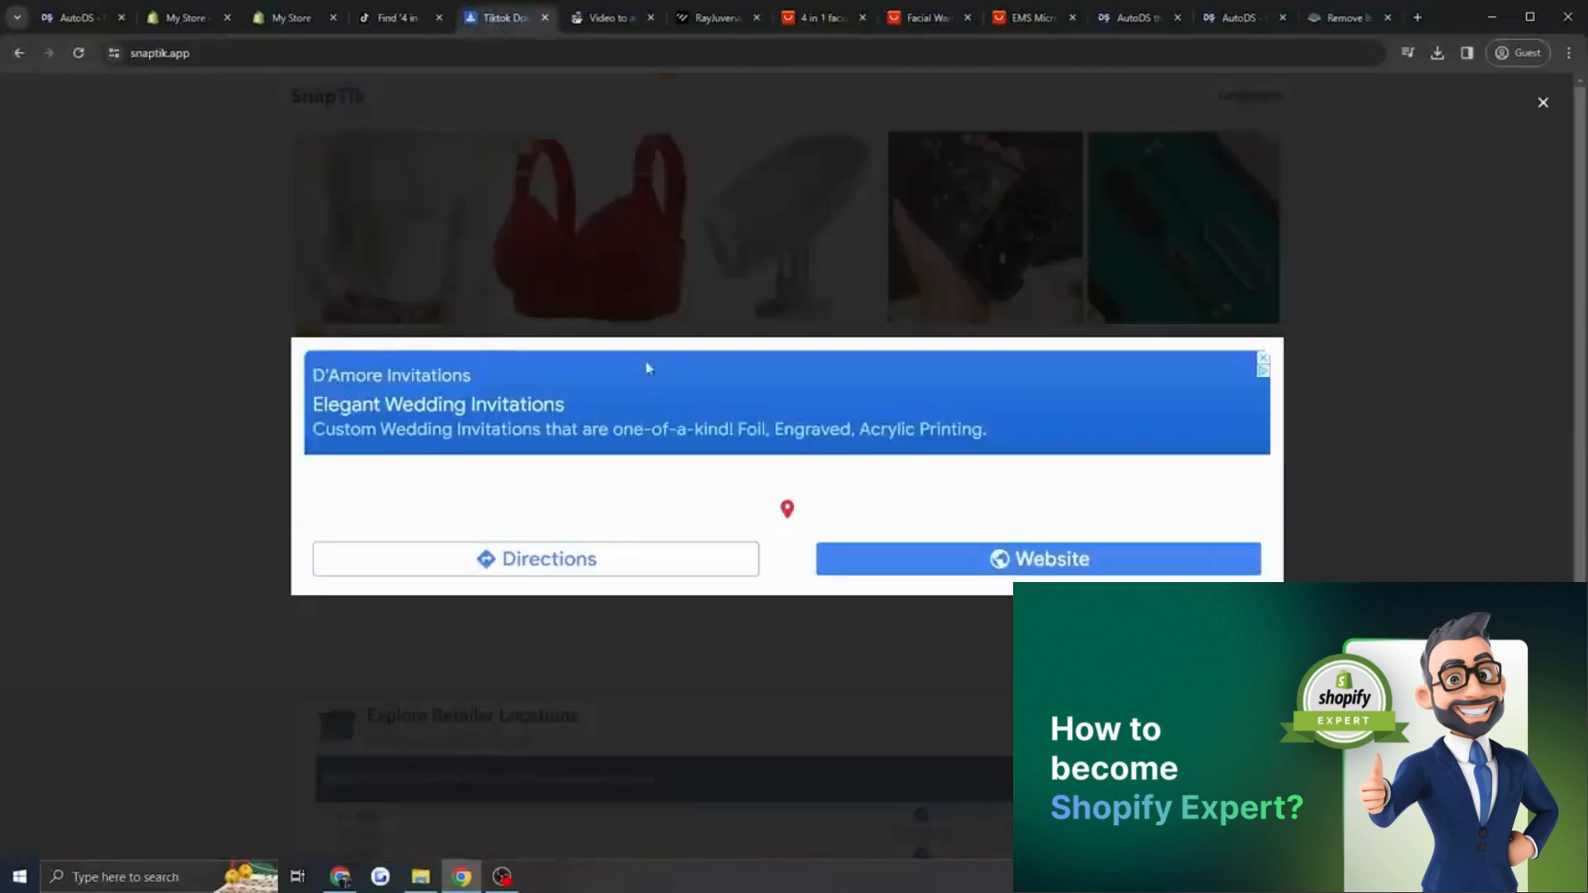
click(595, 18)
click(649, 729)
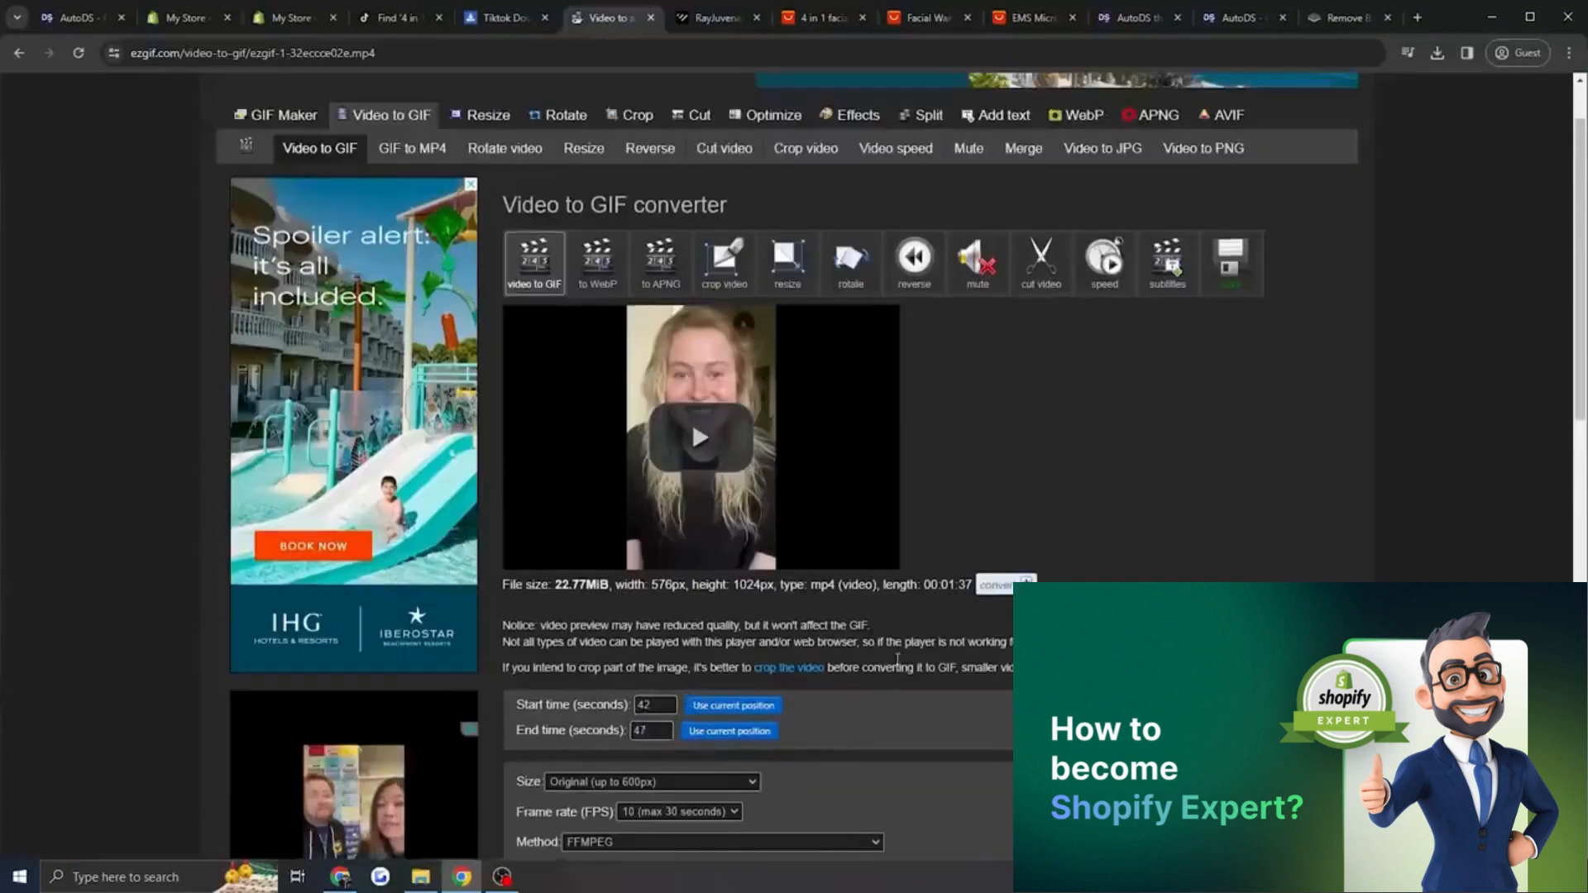
scroll(897, 659, down, 4)
scroll(583, 589, up, 2)
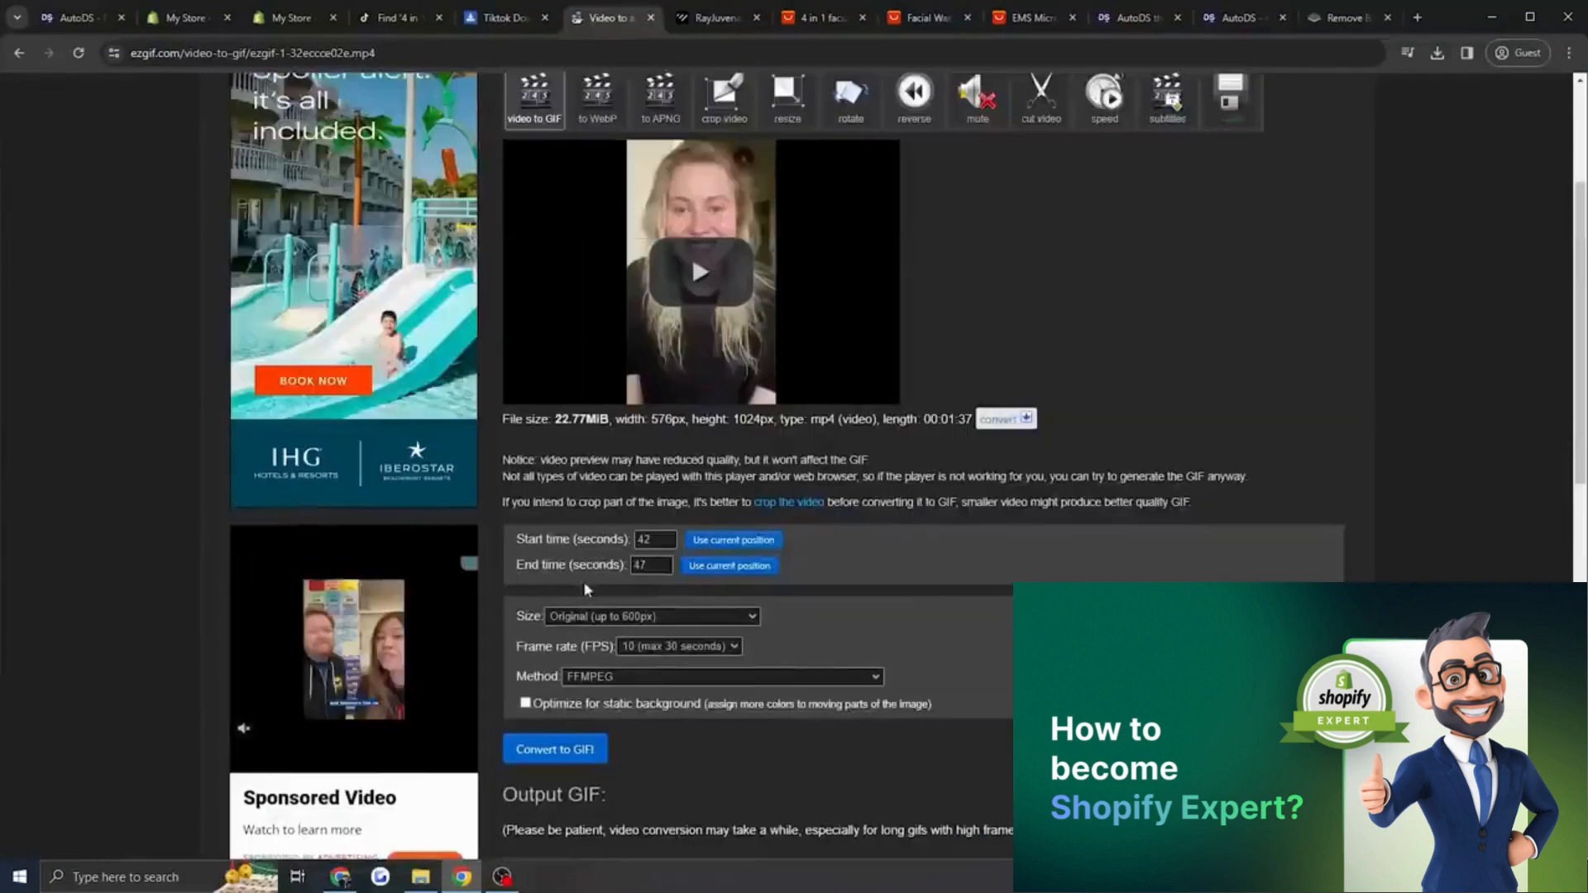
Convert the selected video passage to a GIF and open the output in Ezgif's crop tool.
scroll(837, 718, down, 5)
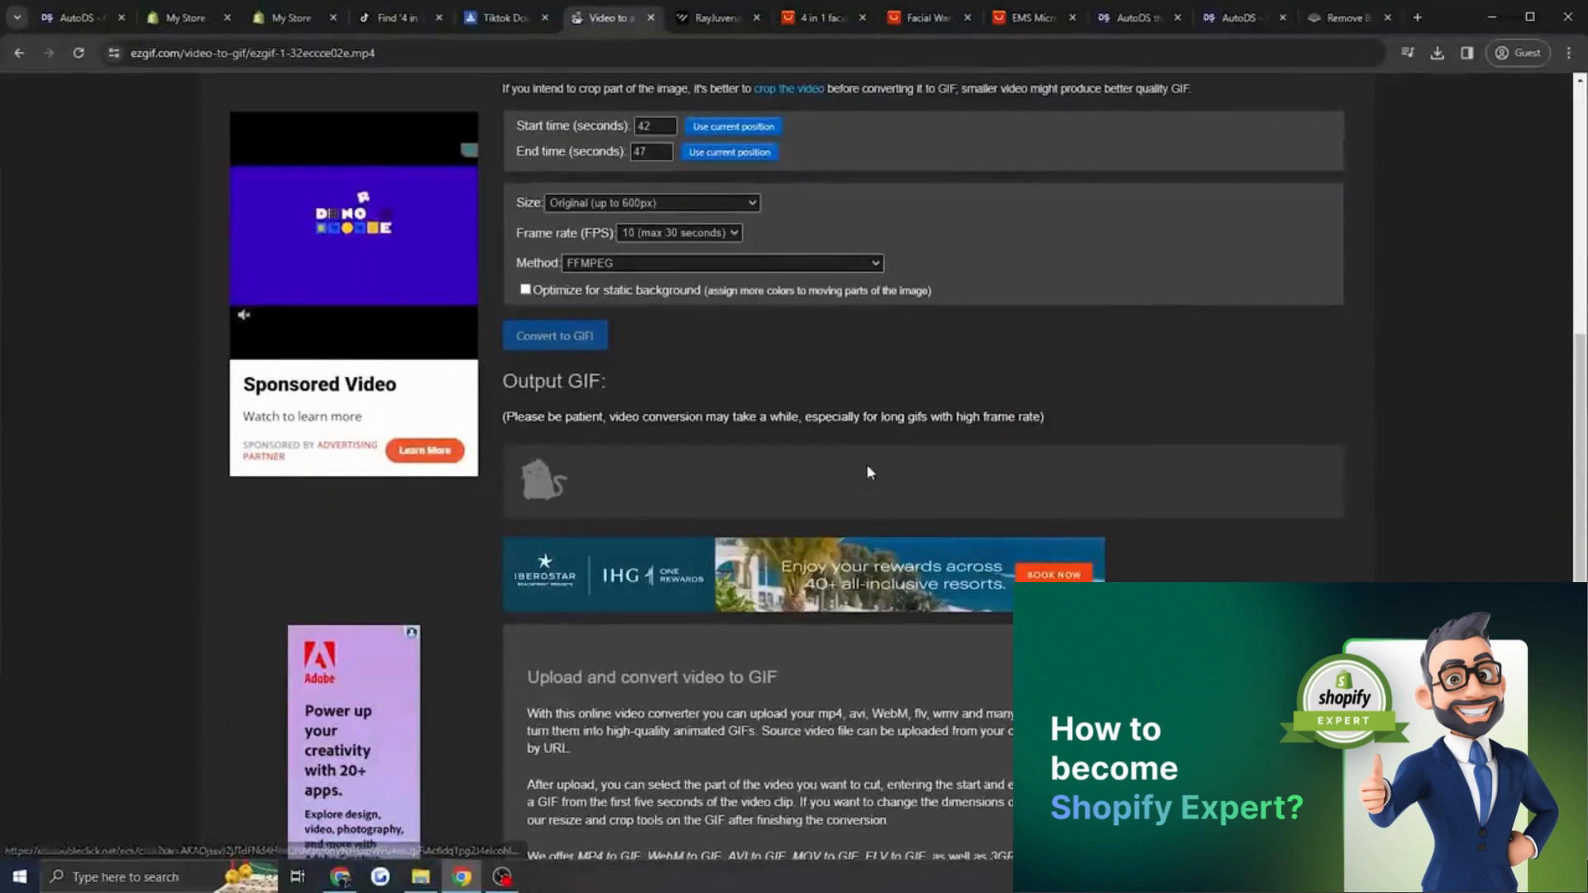
scroll(866, 472, down, 8)
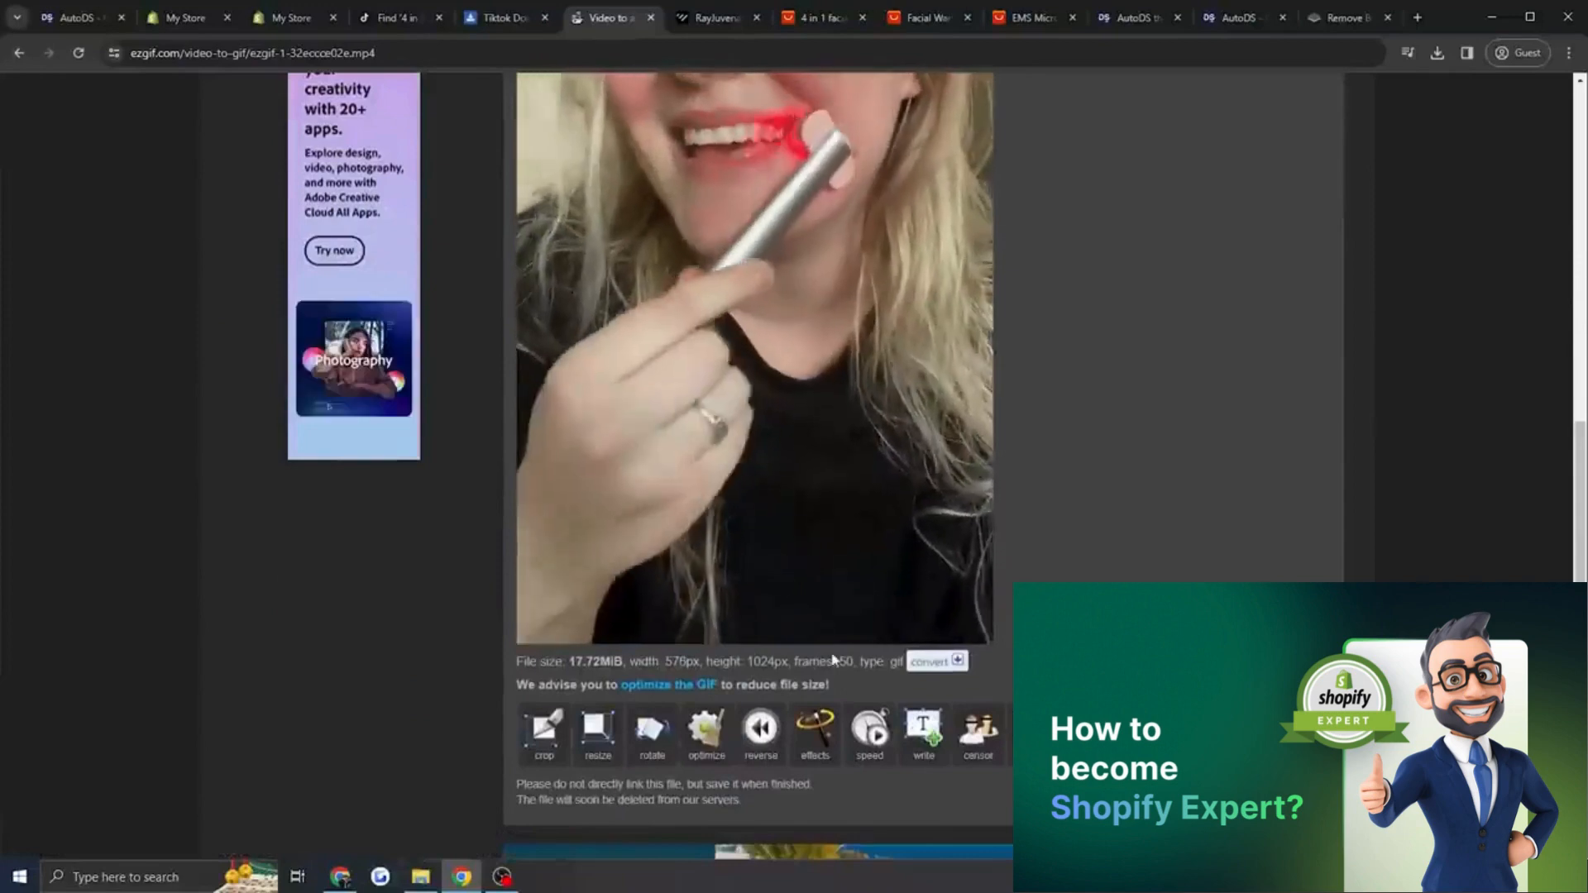
click(545, 729)
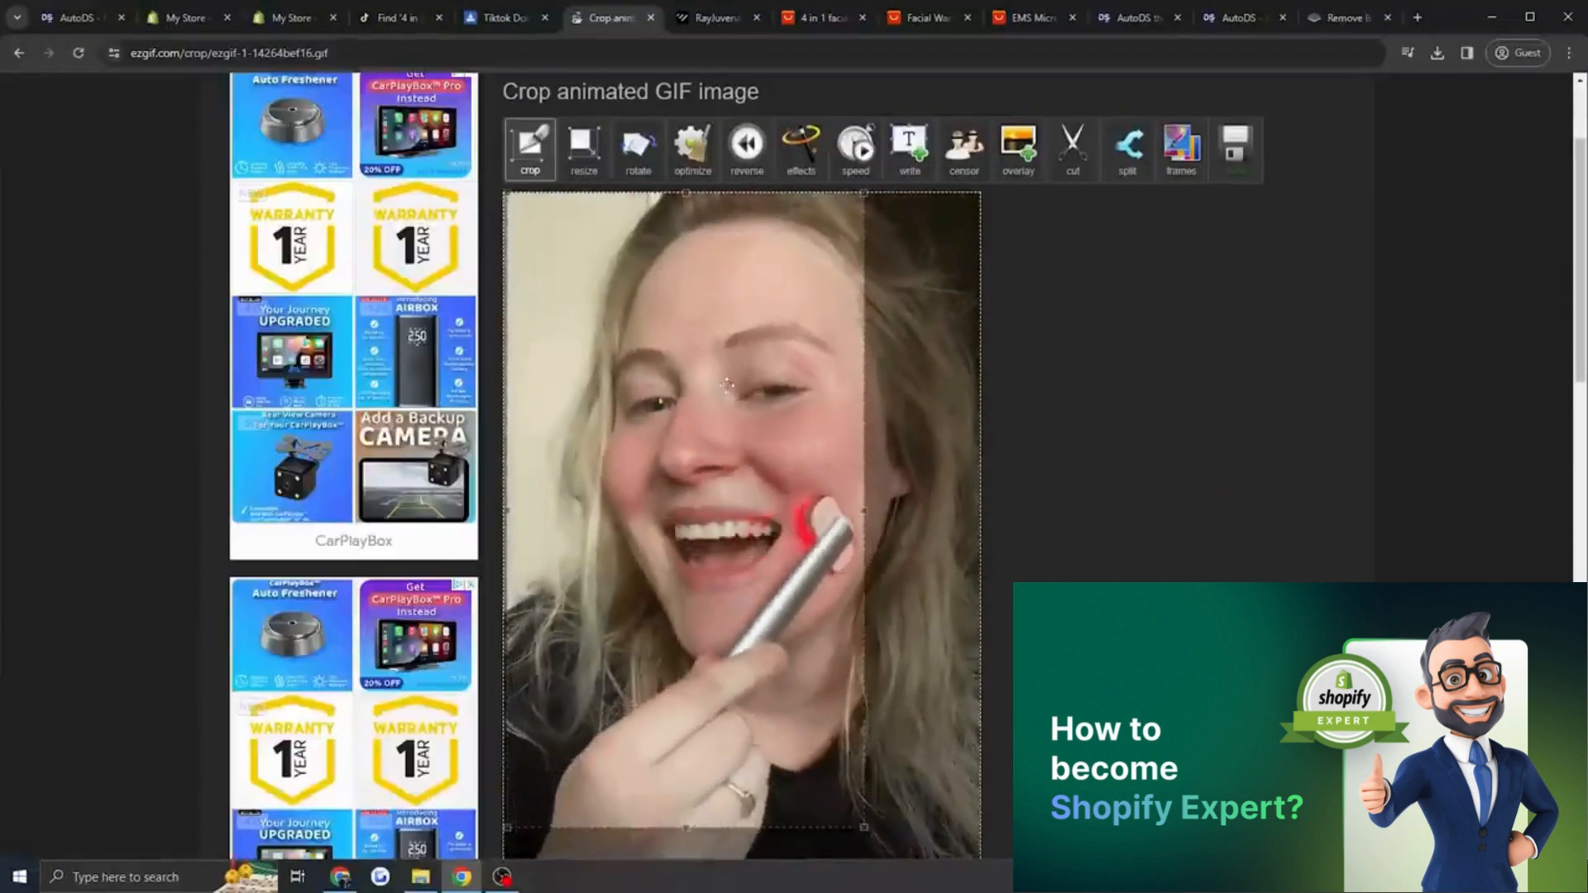
Crop the GIF to about 572 × 653 px, keeping nearly its full width and the upper part with the face.
drag(865, 511, 982, 529)
scroll(978, 608, down, 1)
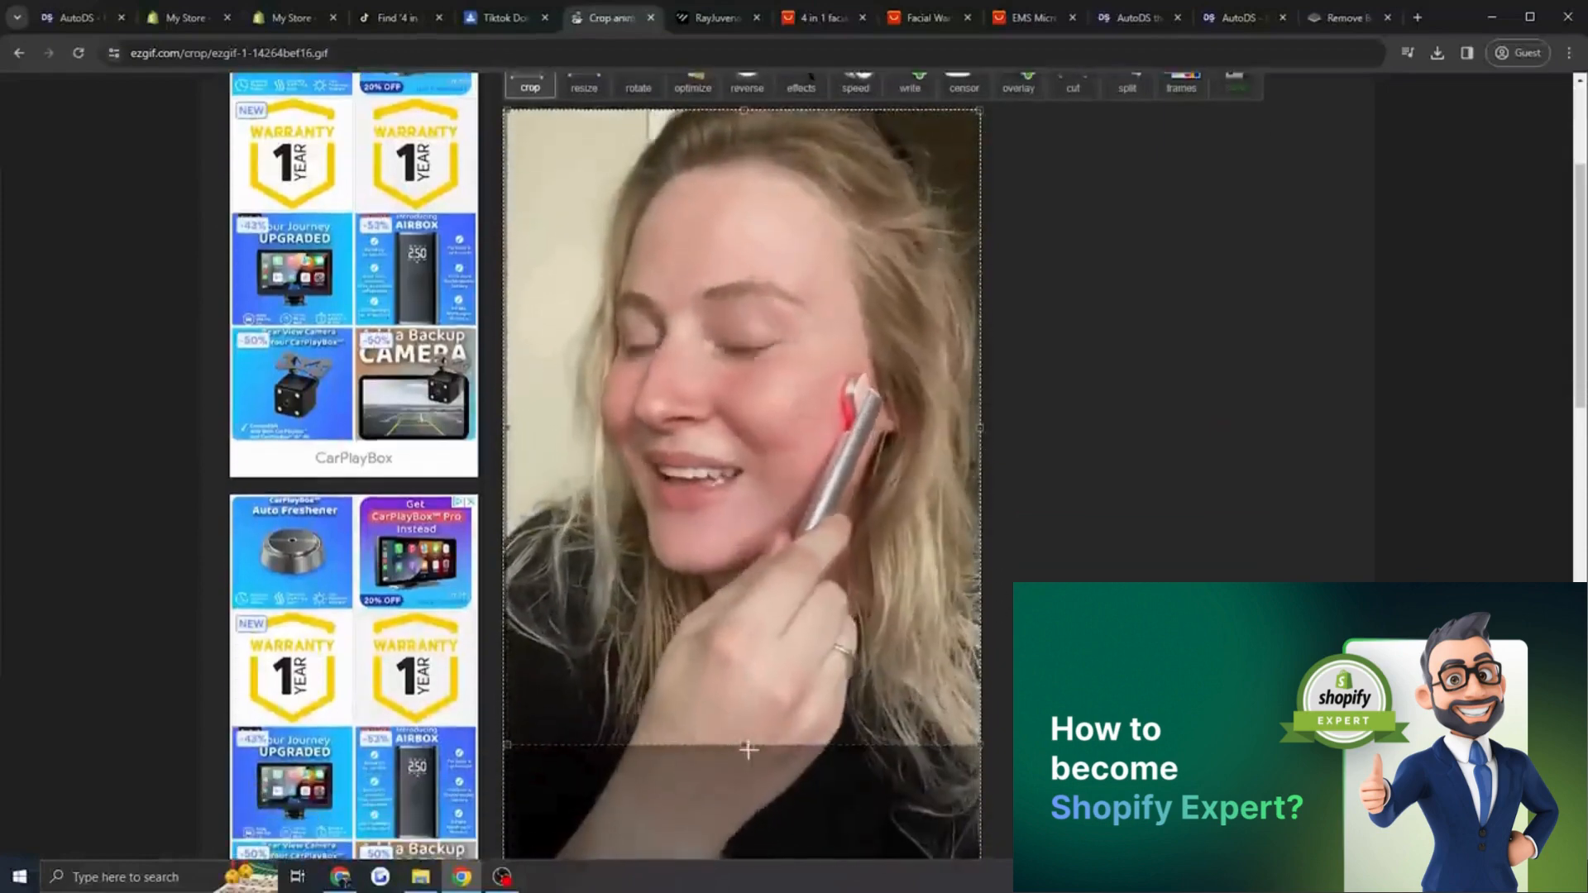
drag(747, 749, 758, 654)
scroll(759, 654, down, 5)
scroll(758, 654, up, 8)
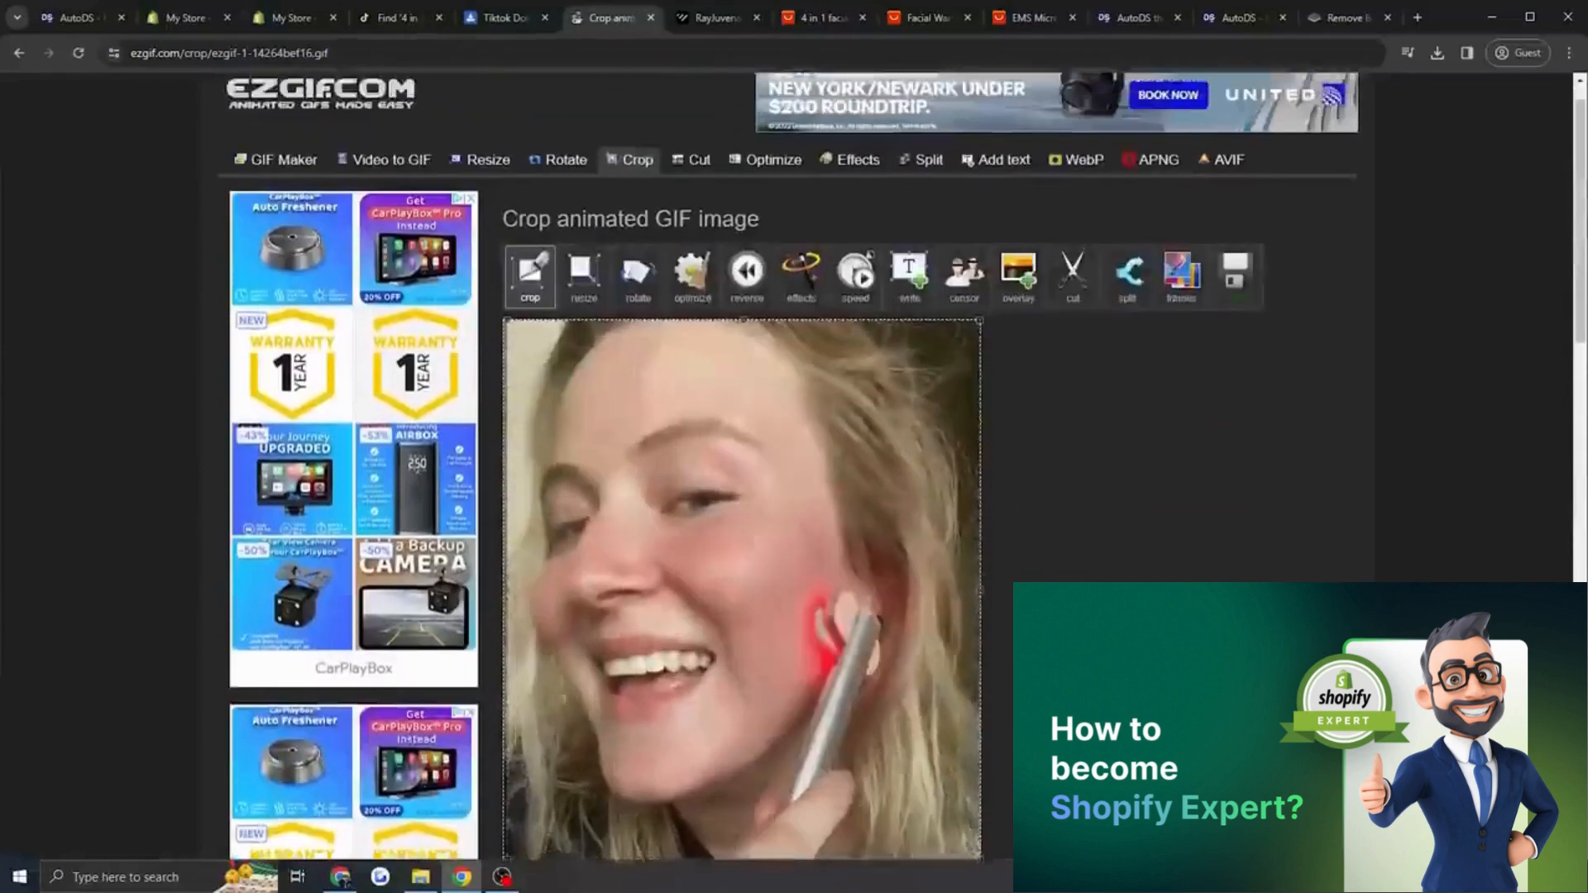
scroll(869, 593, down, 7)
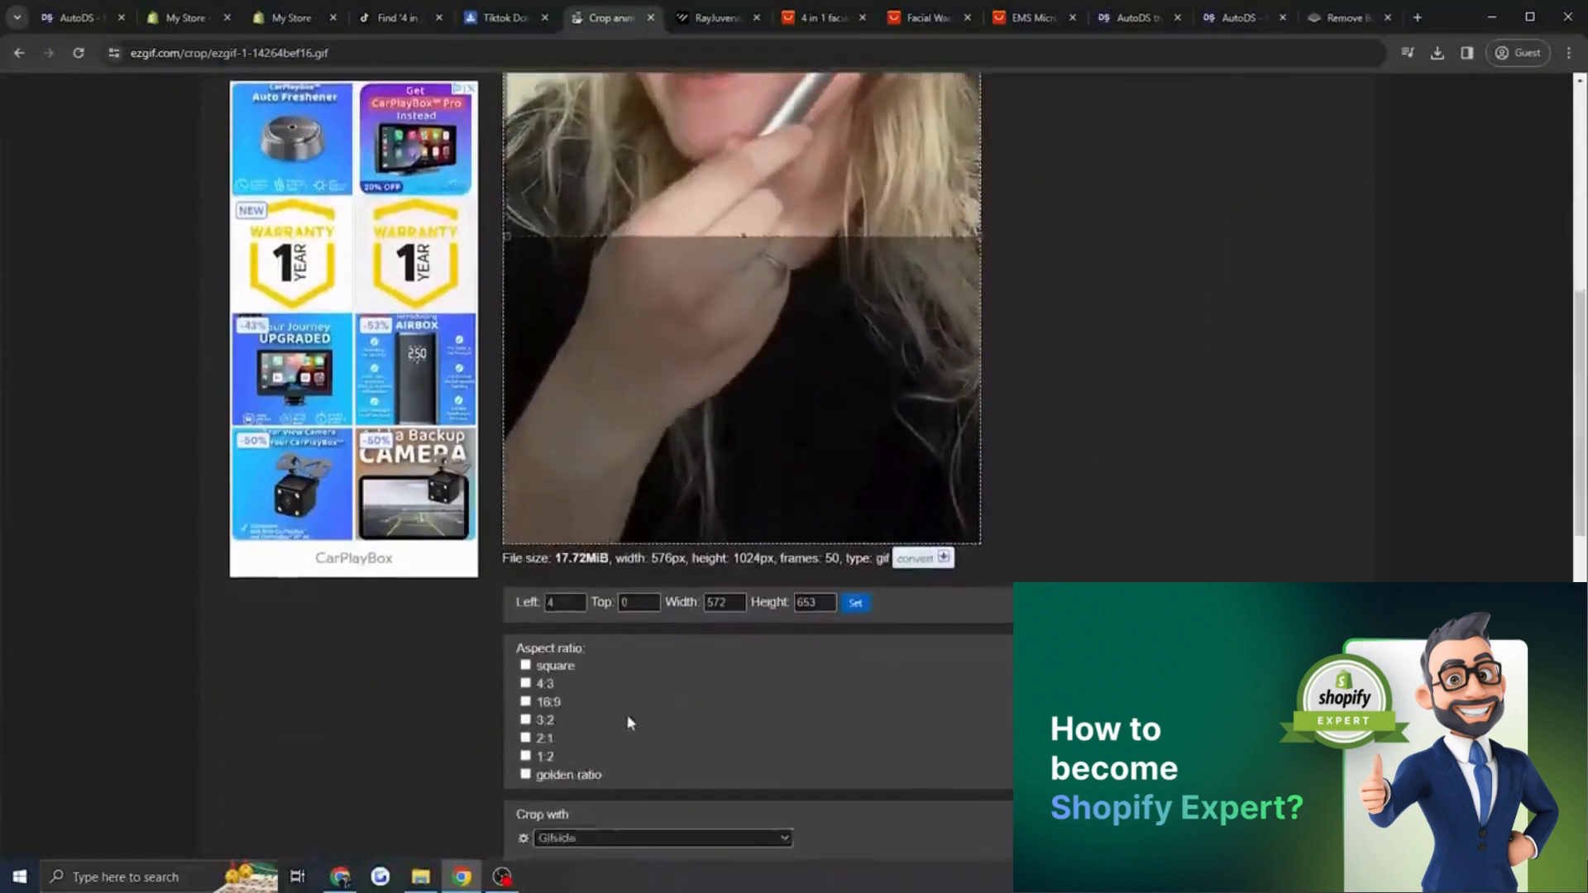
scroll(612, 712, down, 3)
click(564, 699)
scroll(951, 583, down, 4)
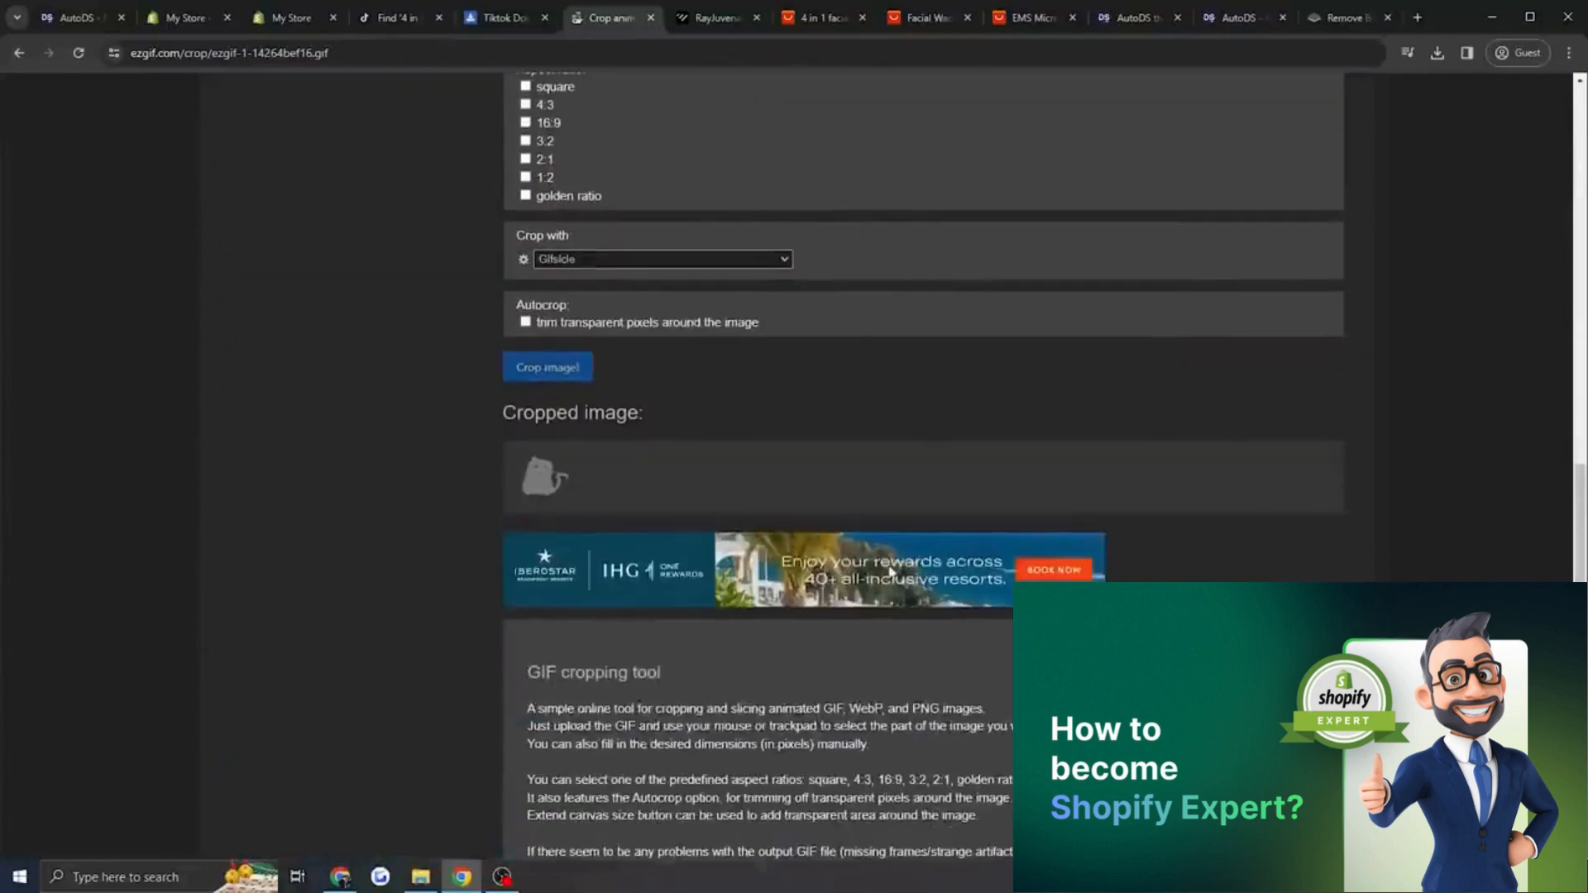
scroll(890, 570, down, 5)
scroll(1076, 570, up, 1)
scroll(1246, 569, down, 2)
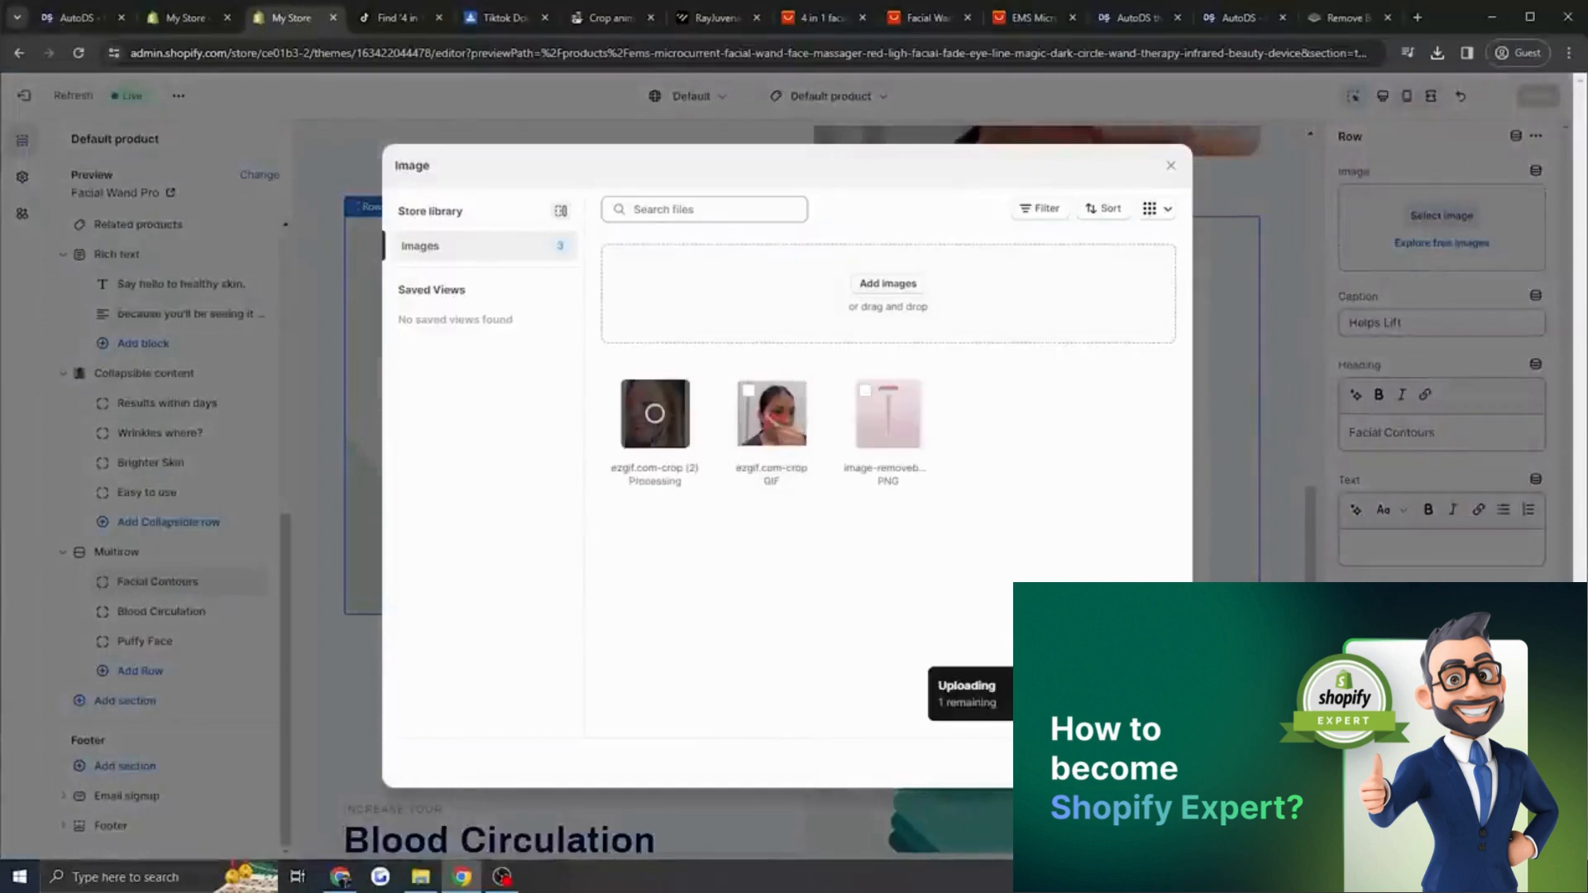
Switch to the Shopify theme editor and set the uploaded ezgif.com-crop (2) GIF as the Facial Contours row's image.
click(1155, 763)
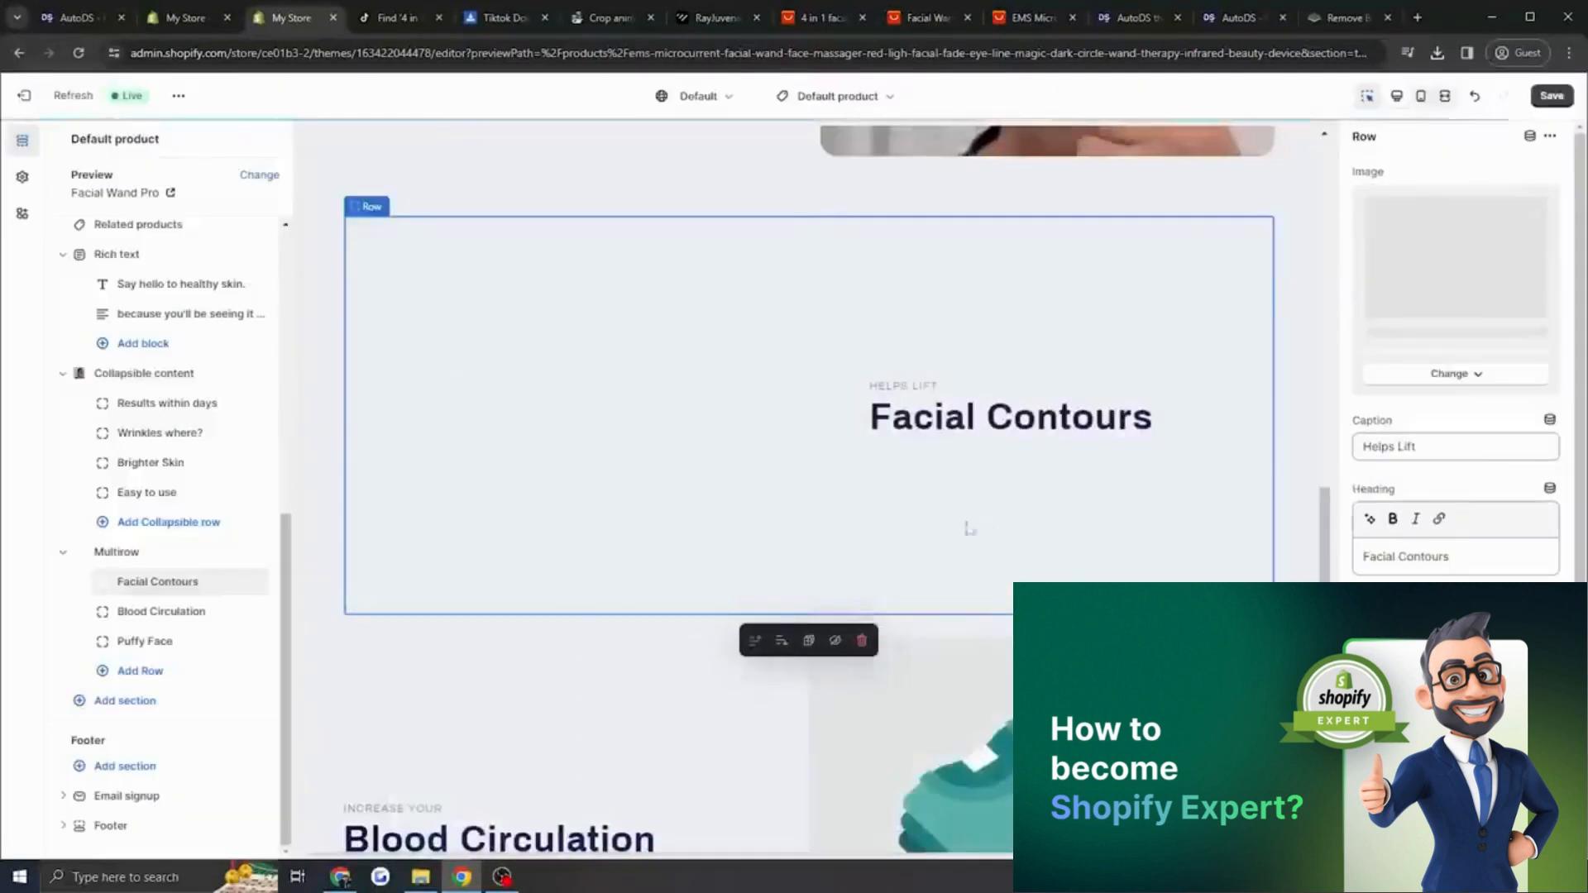
scroll(964, 534, up, 2)
scroll(960, 546, down, 10)
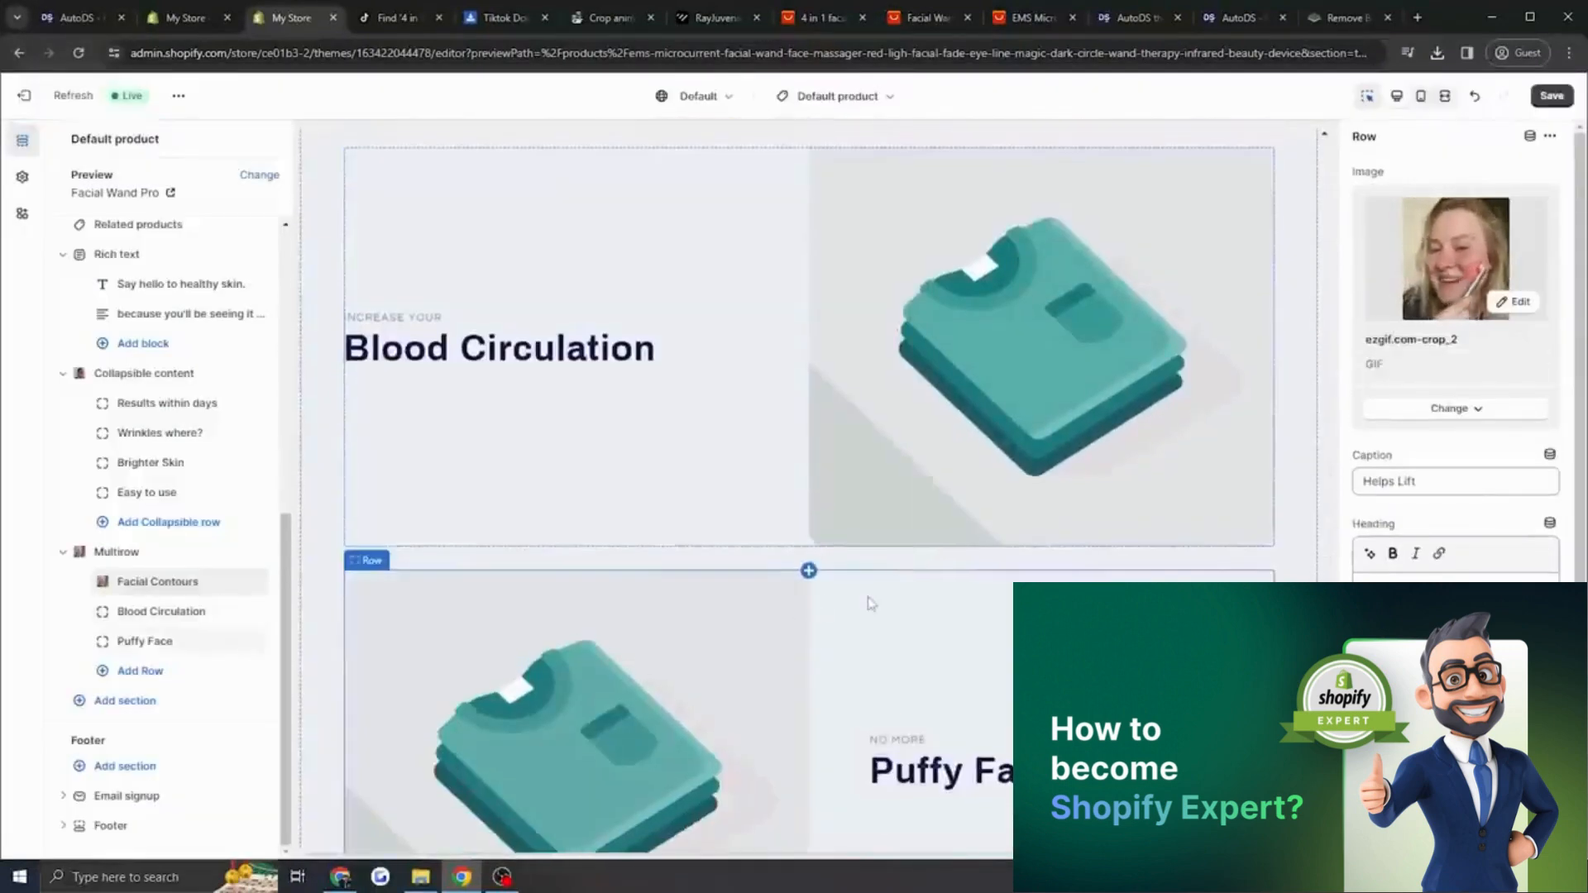
scroll(852, 588, up, 2)
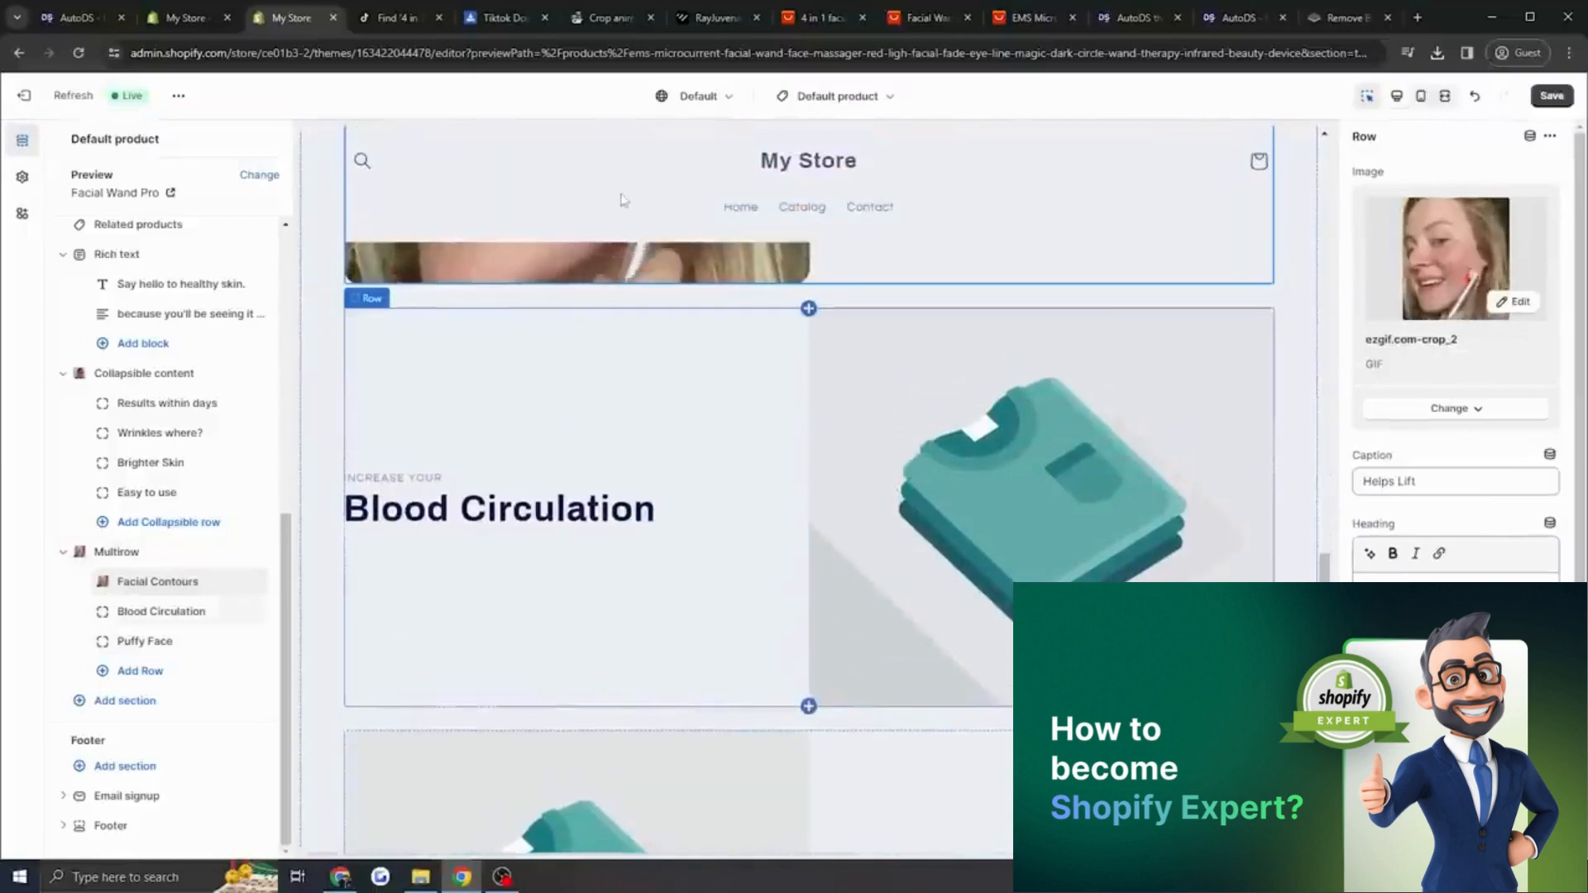
Switch to TikTok, look for another video in the "4 in 1 facial wand" results, and move on through SnapTik to Ezgif.
click(404, 22)
click(34, 106)
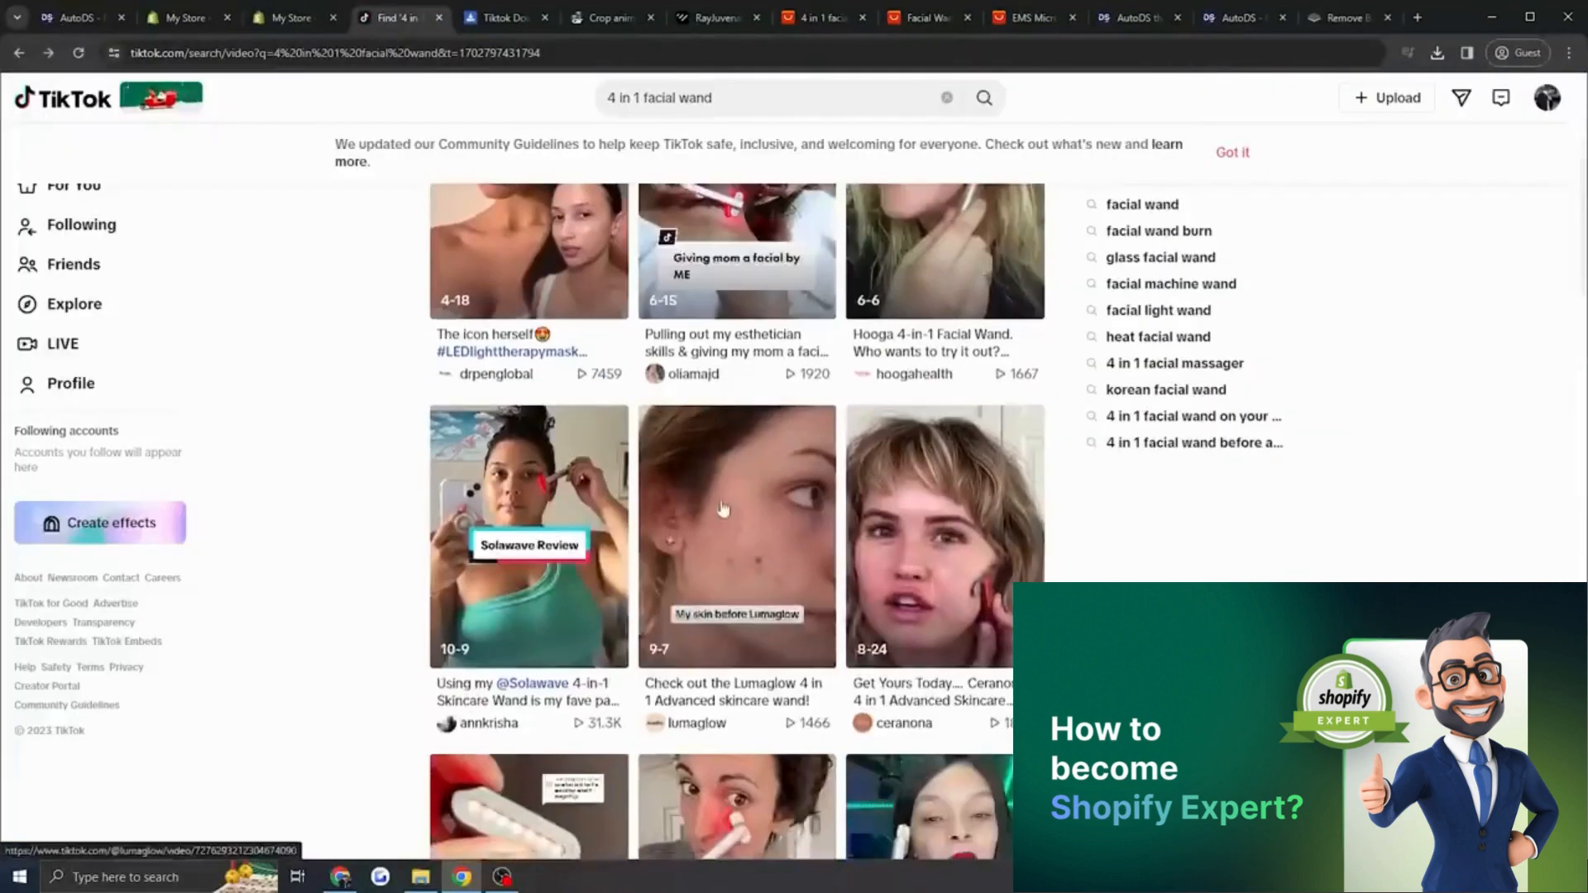
scroll(725, 434, down, 1)
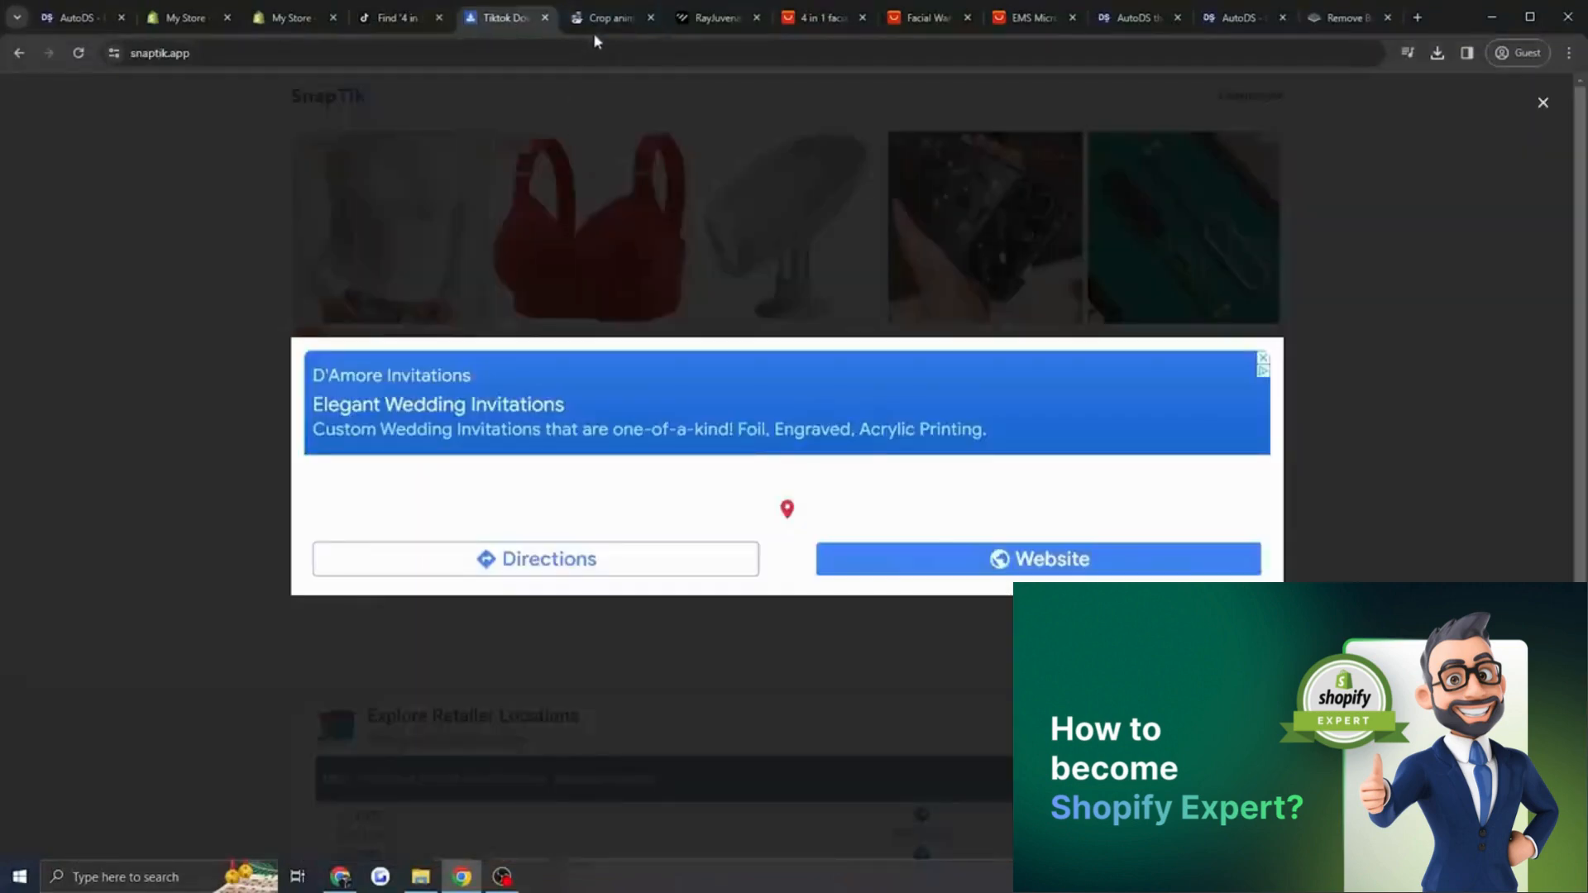
click(594, 28)
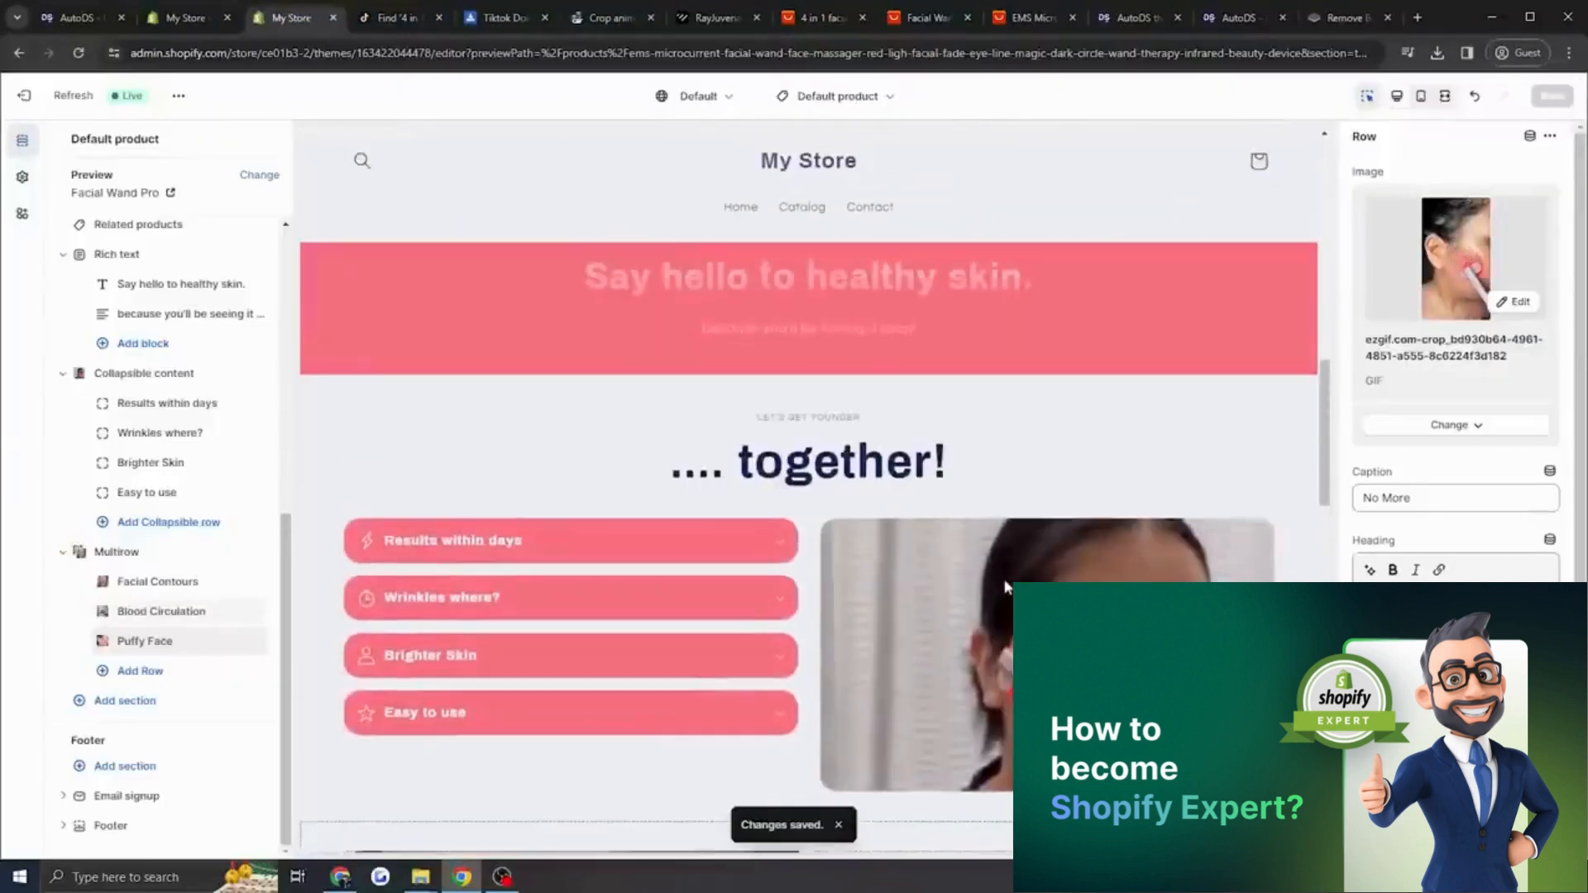
Look over the product page preview in the Shopify theme editor and check the content of the "Results within days" collapsible row.
scroll(1006, 588, up, 15)
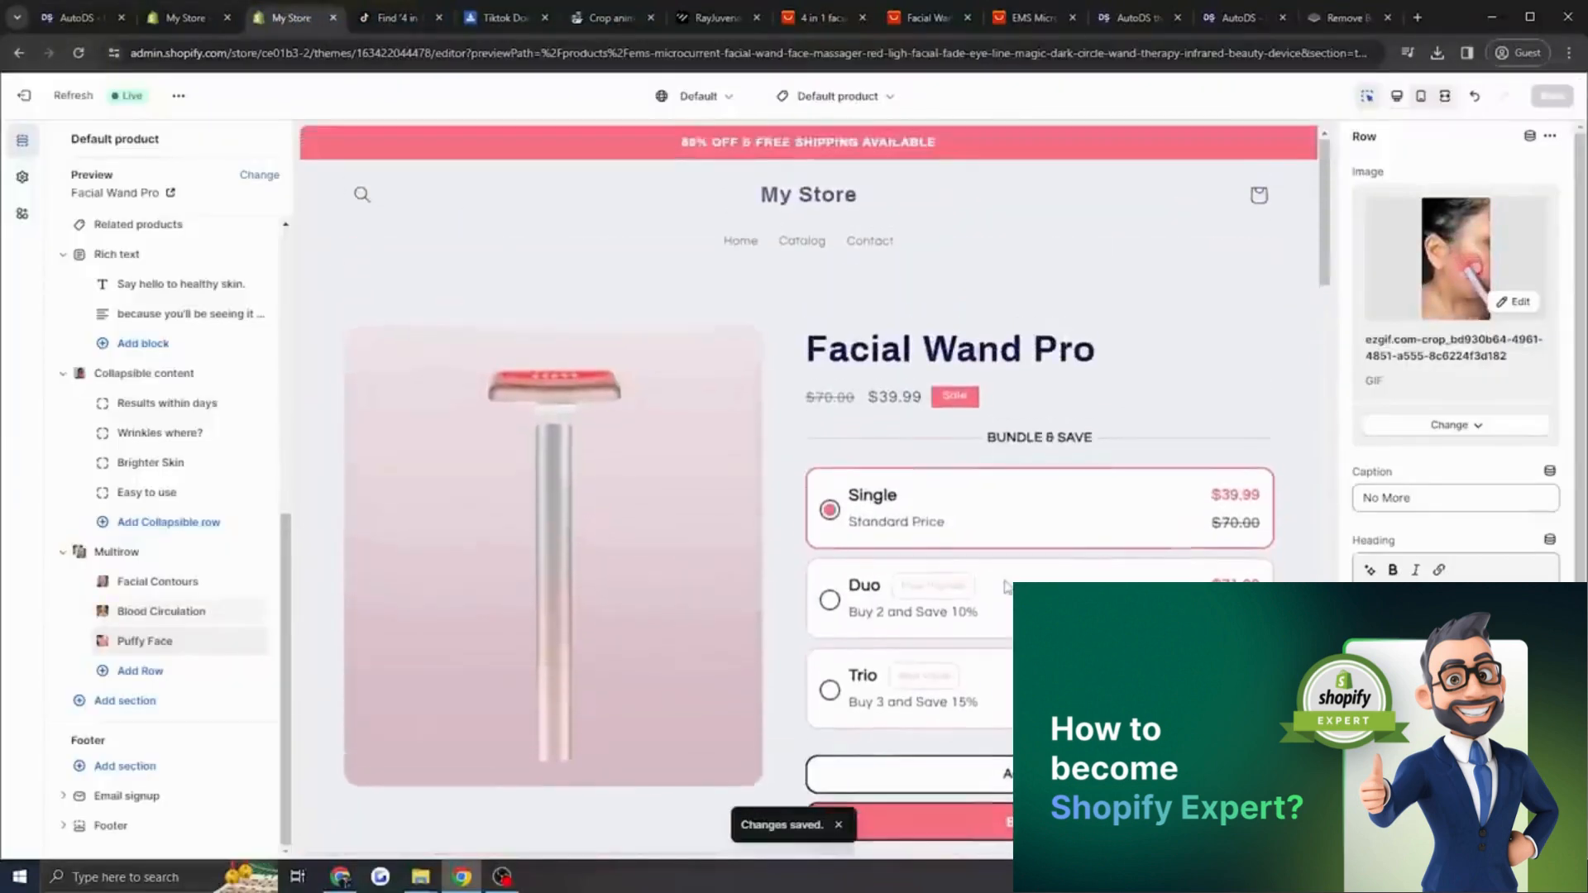
scroll(1005, 588, down, 12)
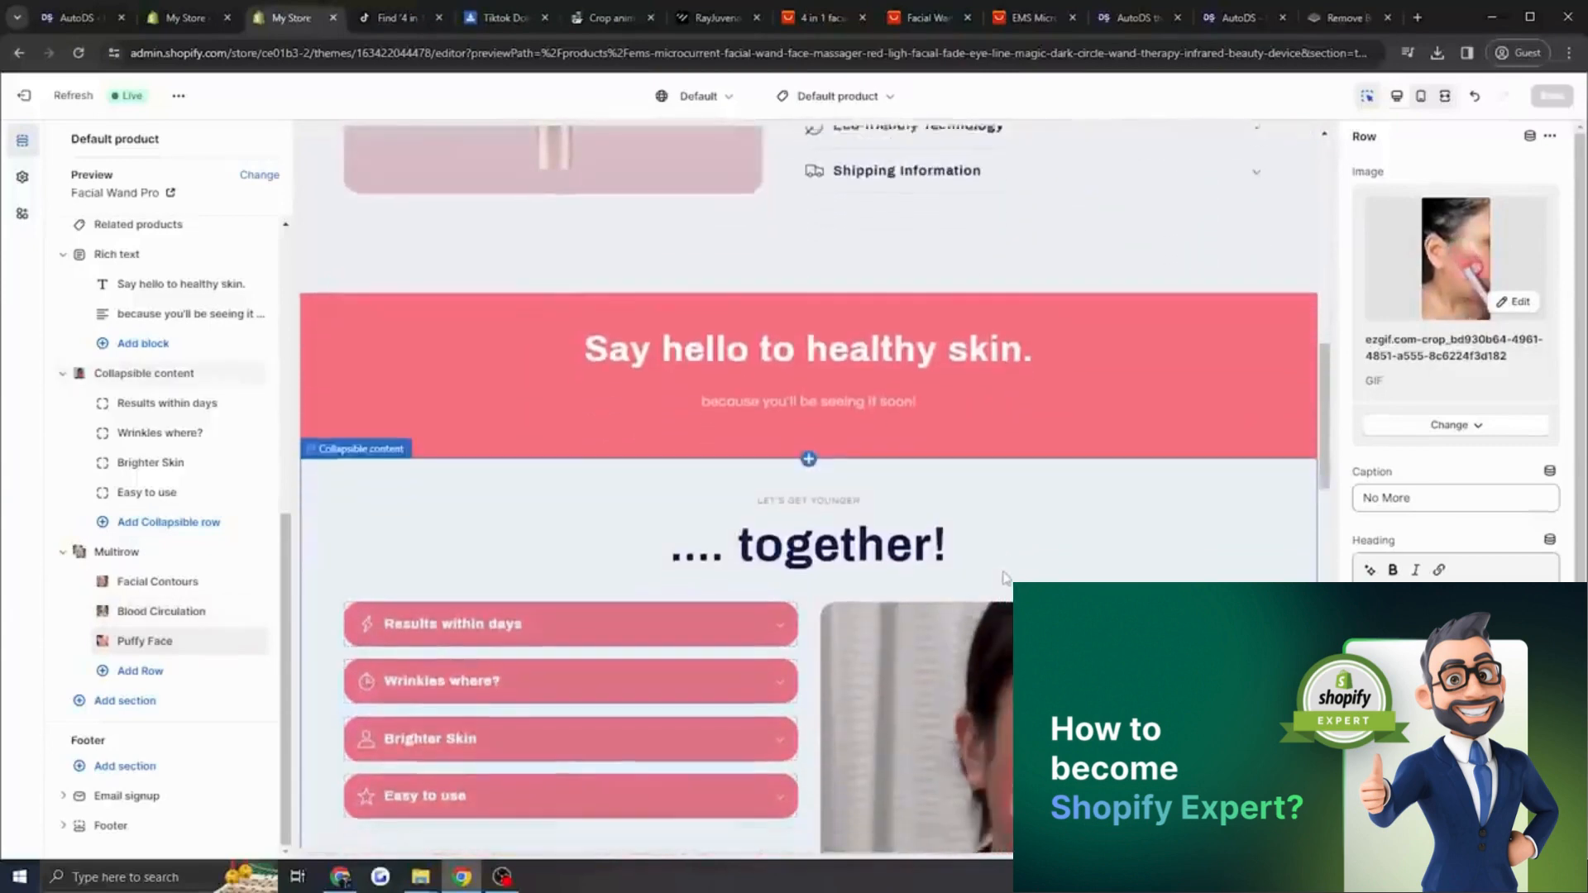
scroll(1005, 577, down, 10)
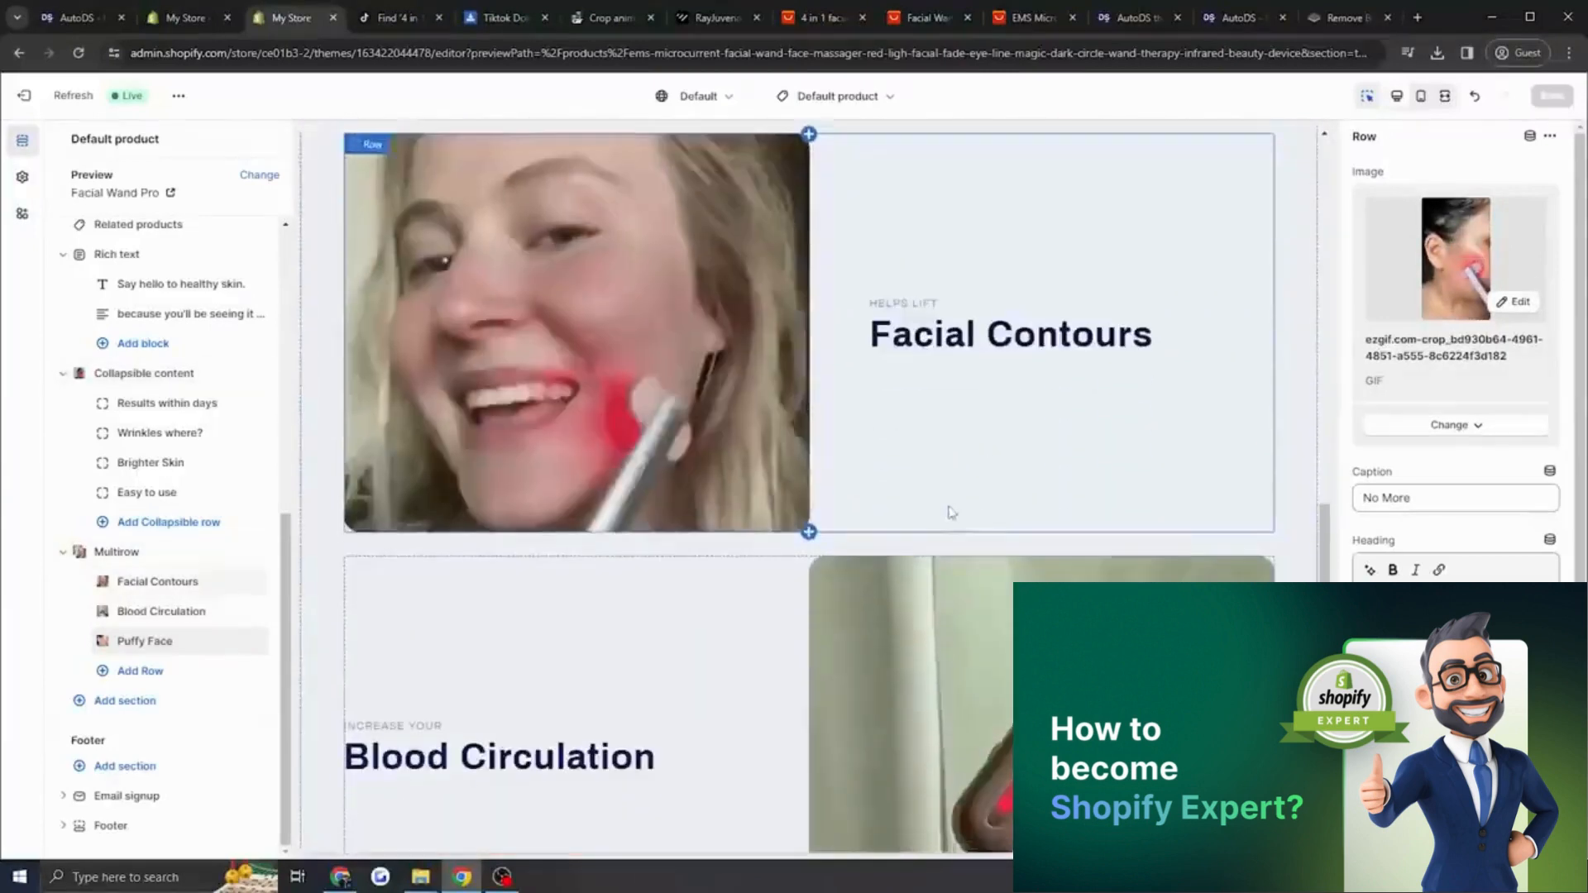
scroll(951, 513, down, 6)
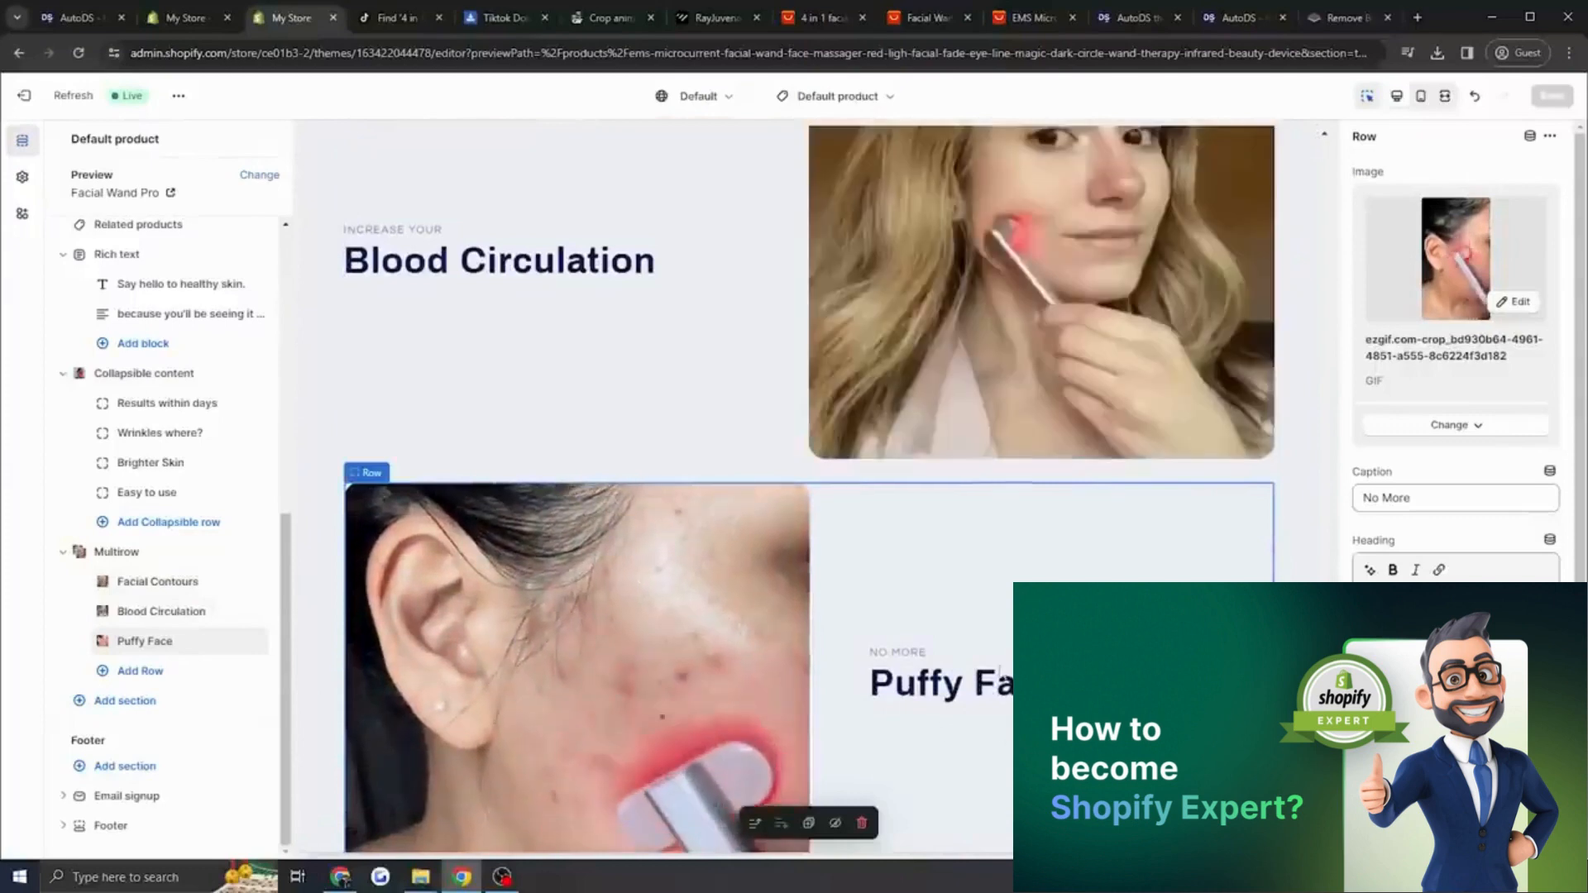
scroll(599, 468, up, 20)
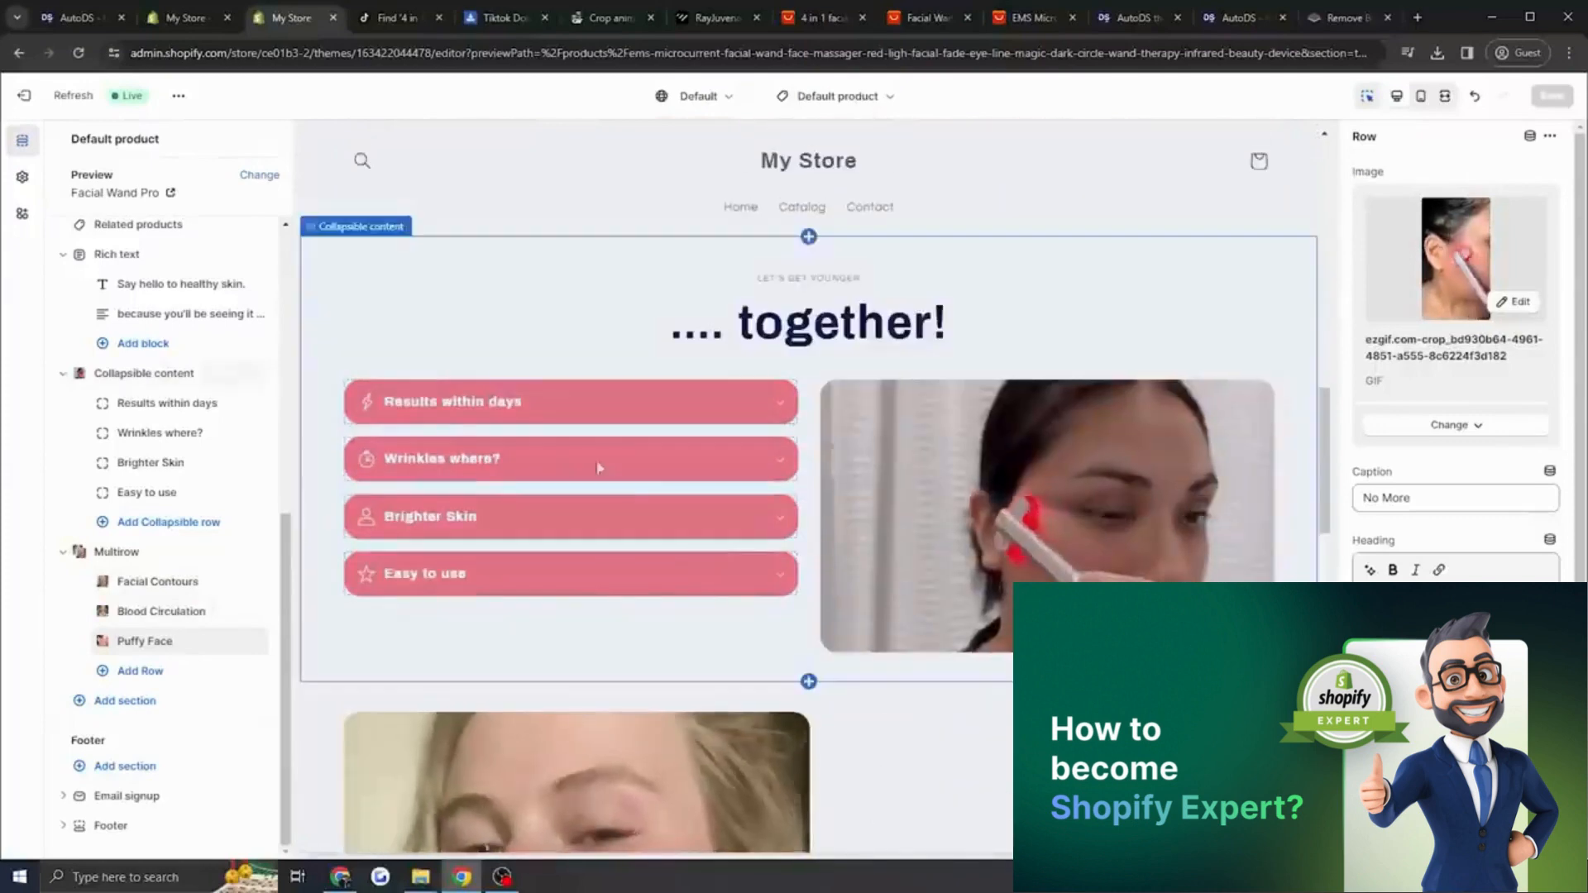
click(560, 412)
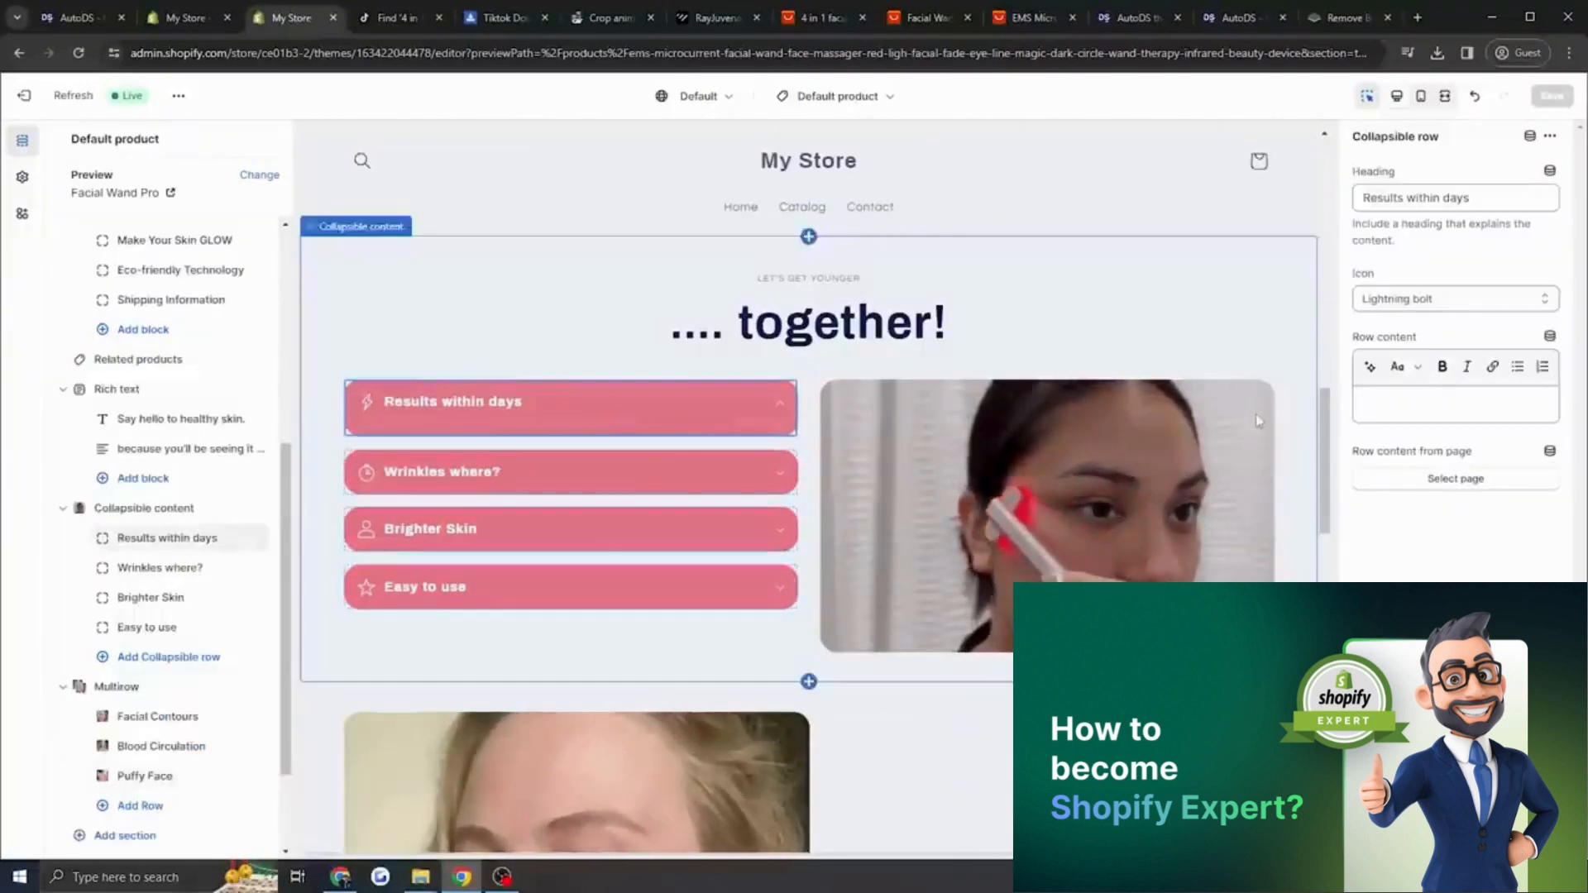
click(1452, 407)
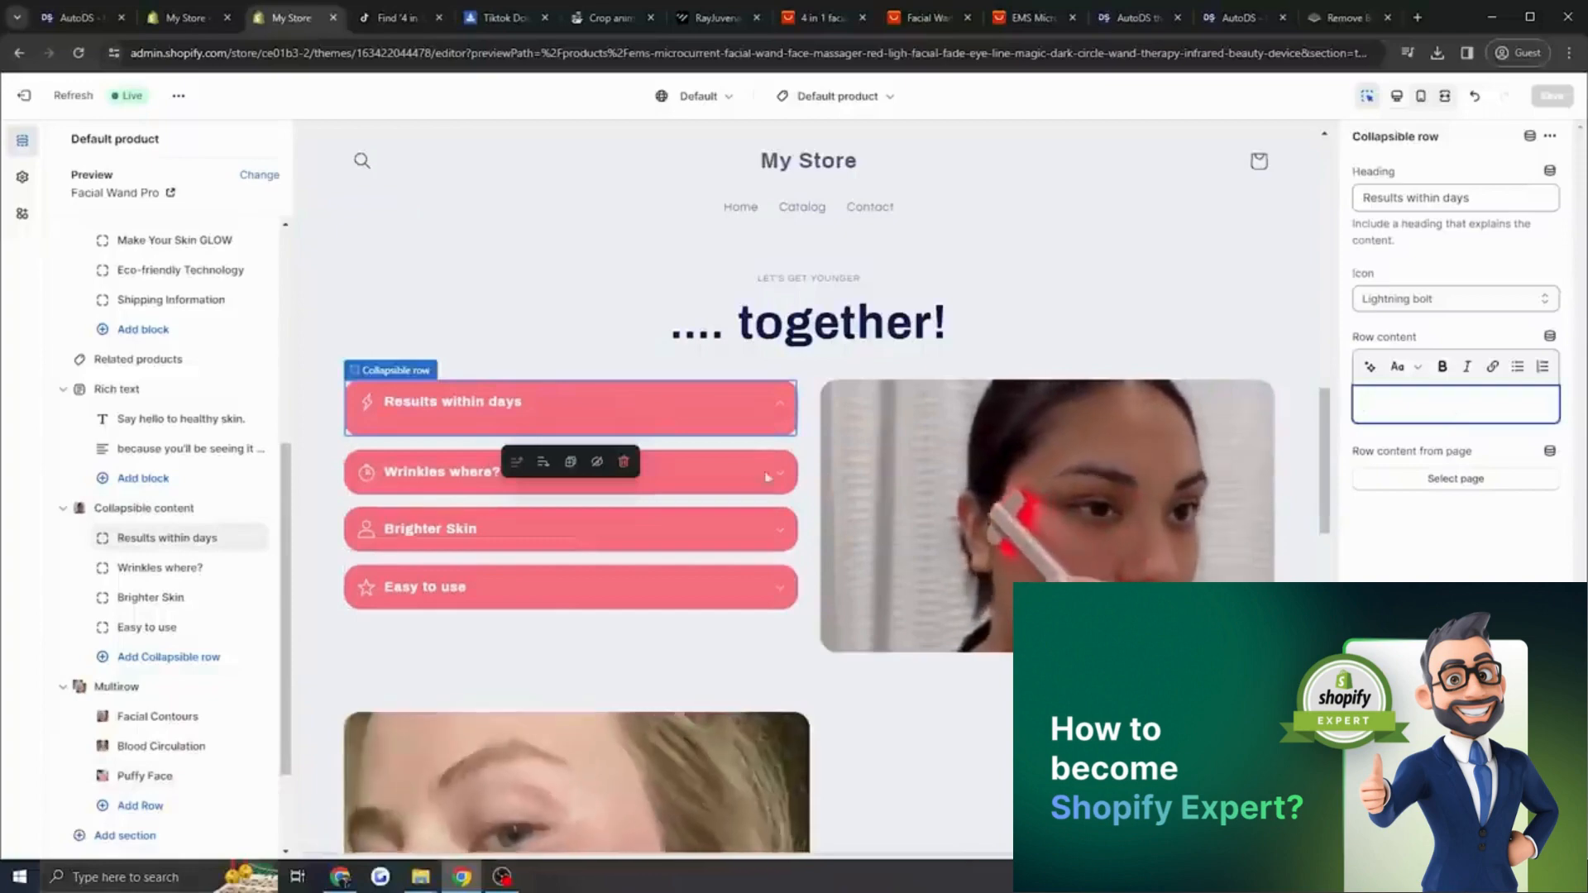
click(780, 412)
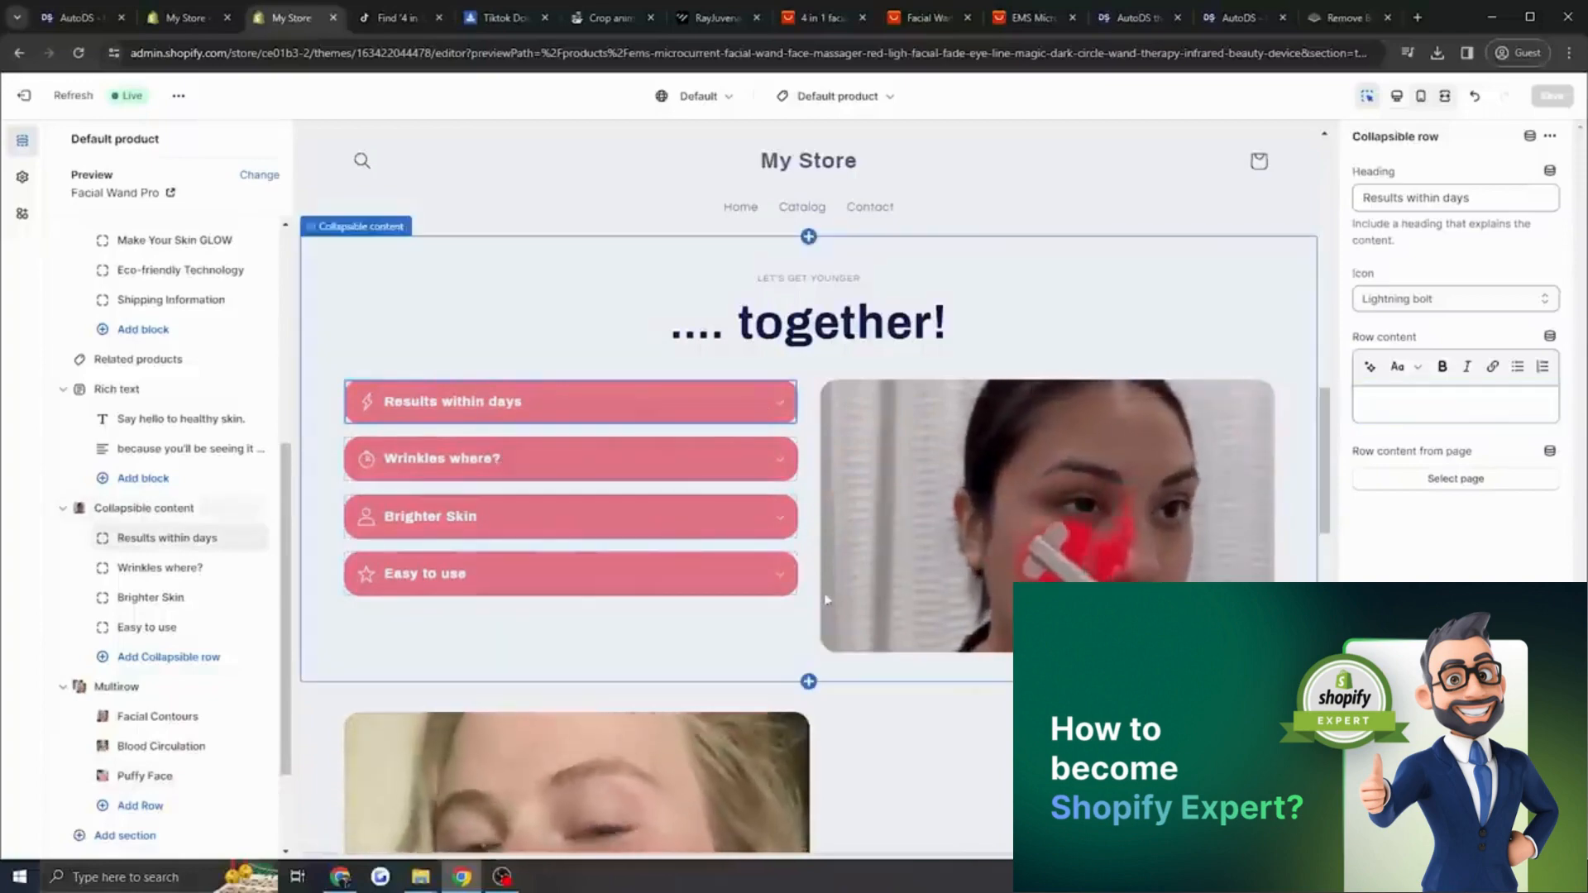
Add a Rich text section after the Multirow section and remove its Buttons block.
scroll(825, 599, down, 15)
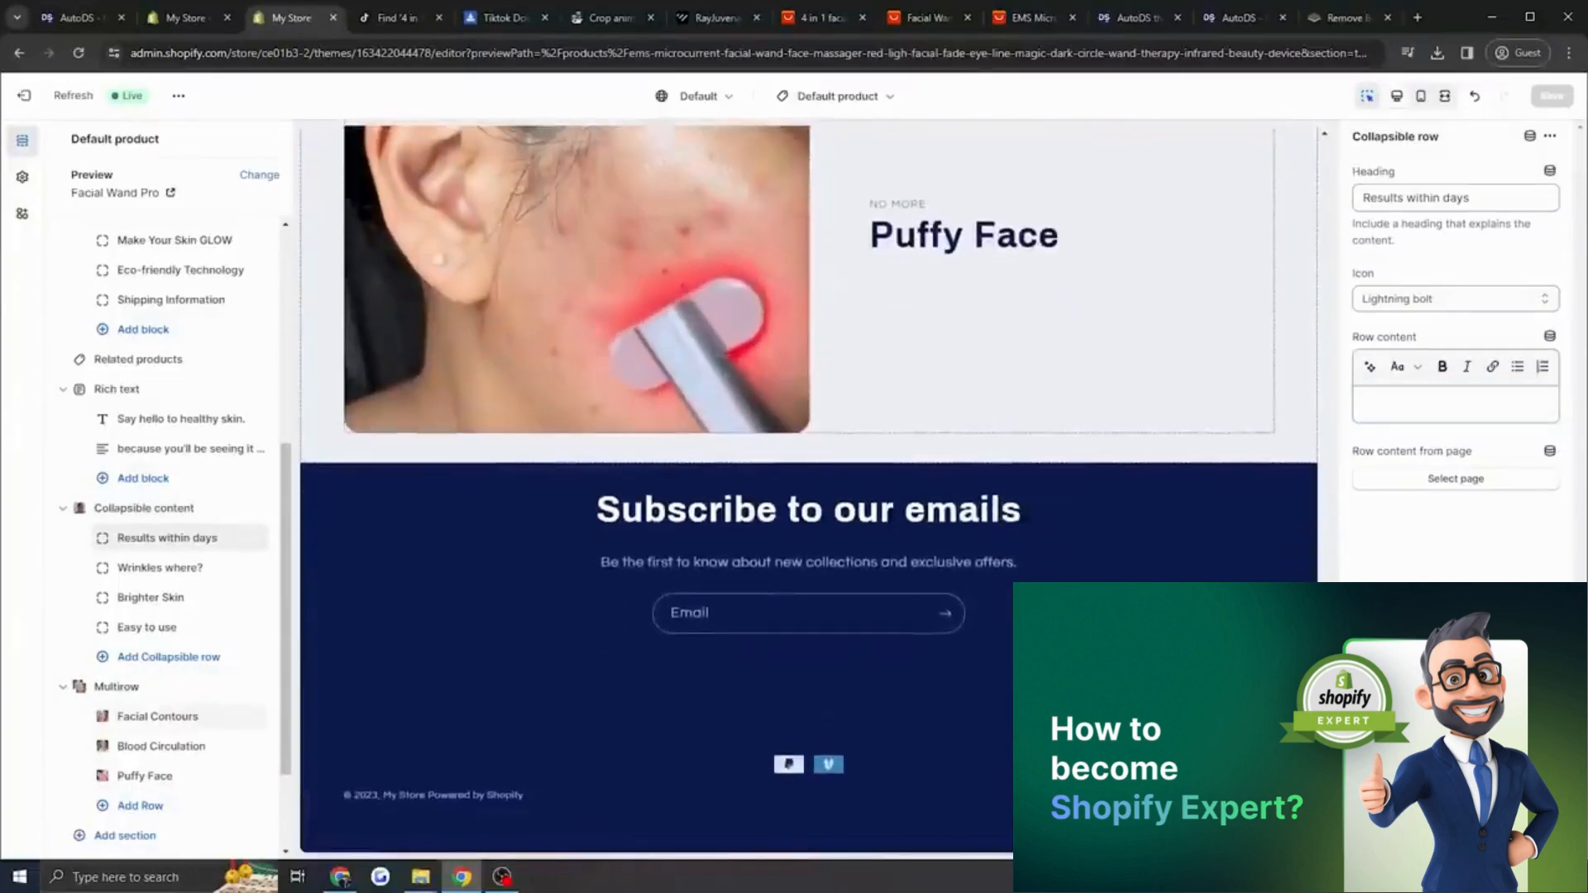
scroll(974, 511, up, 15)
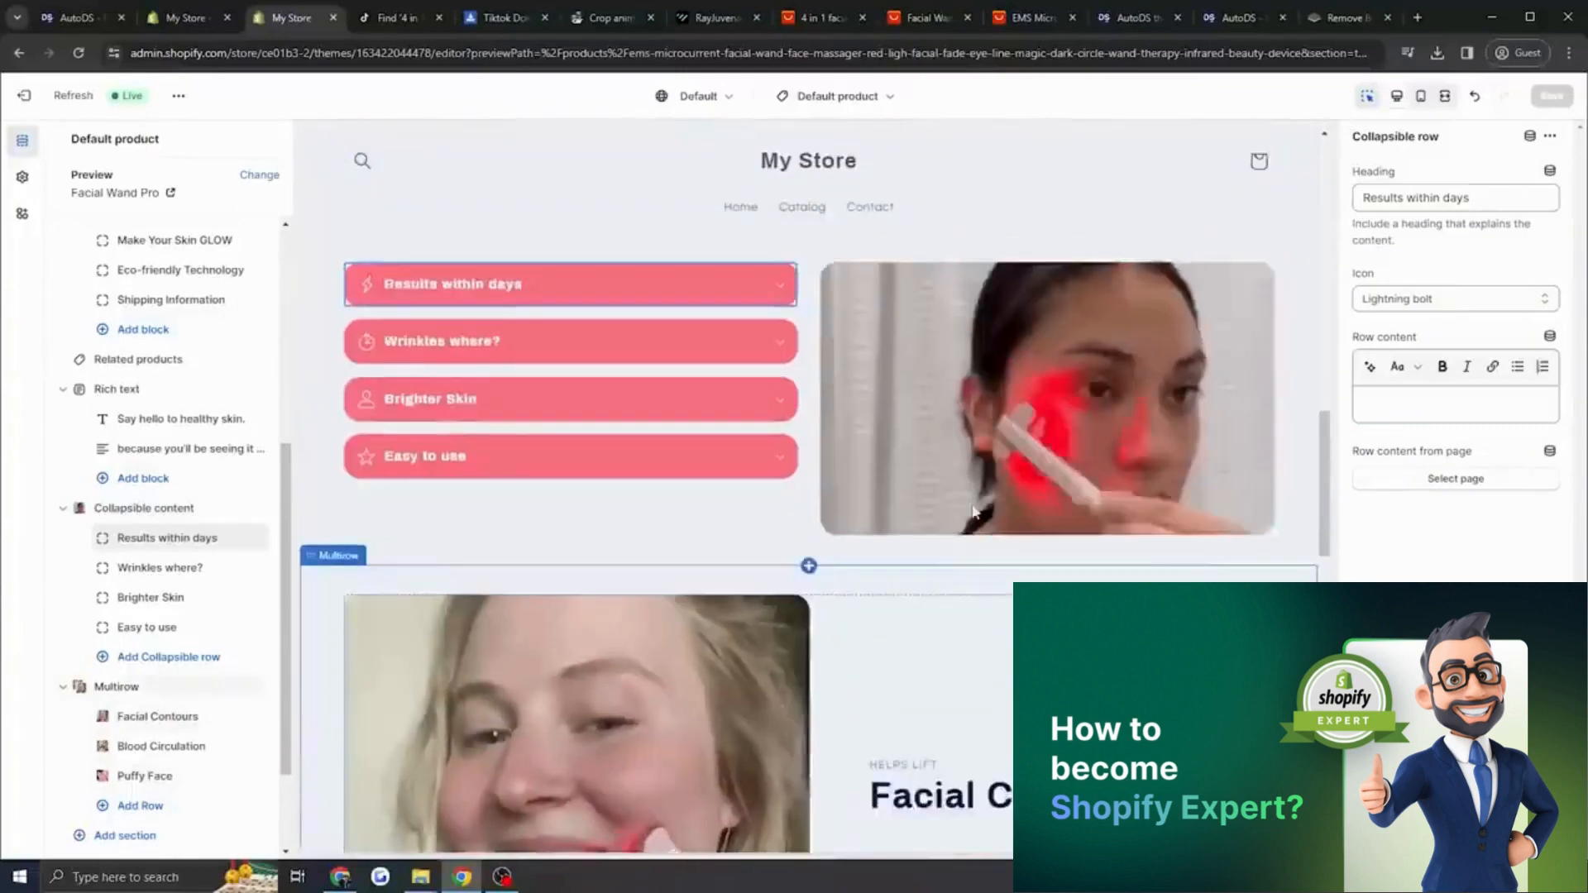
scroll(974, 512, up, 6)
scroll(972, 495, down, 15)
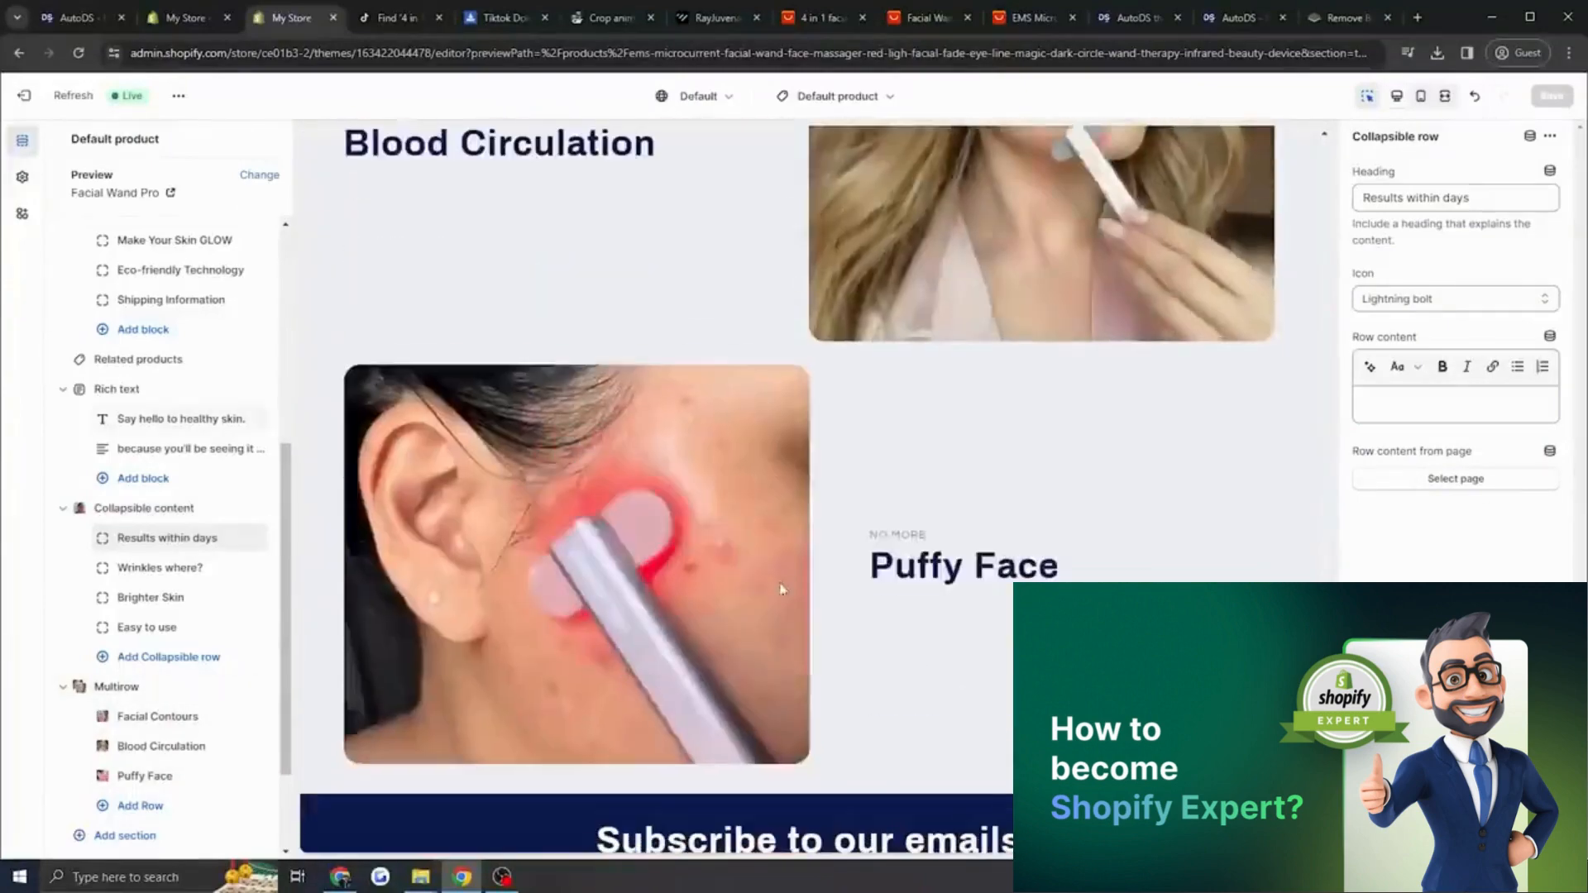
scroll(149, 722, down, 2)
click(132, 701)
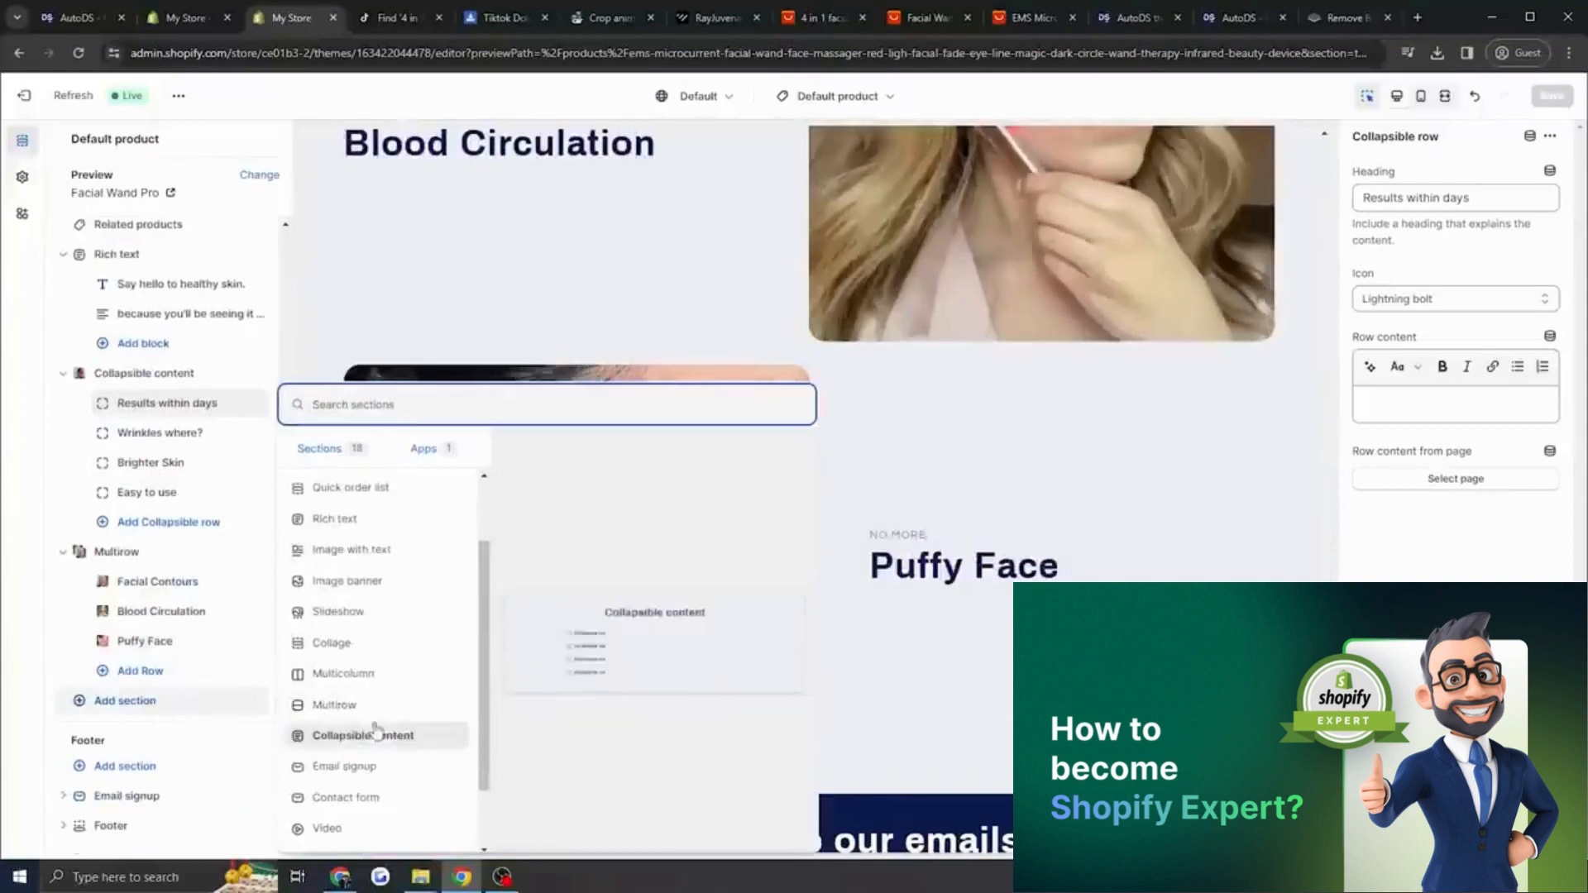
click(335, 602)
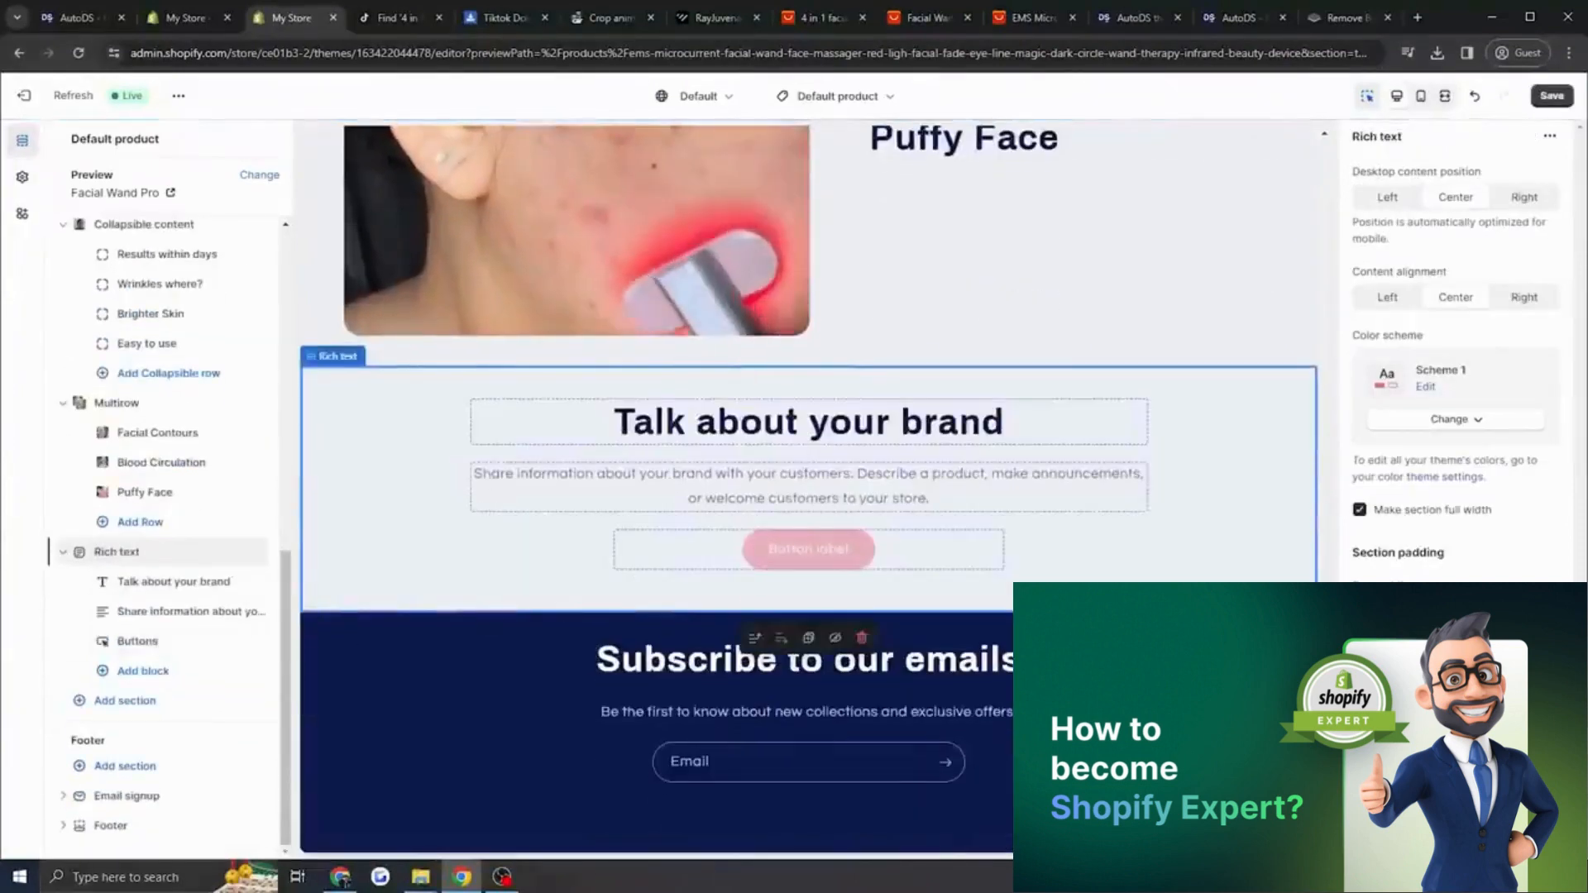
click(938, 558)
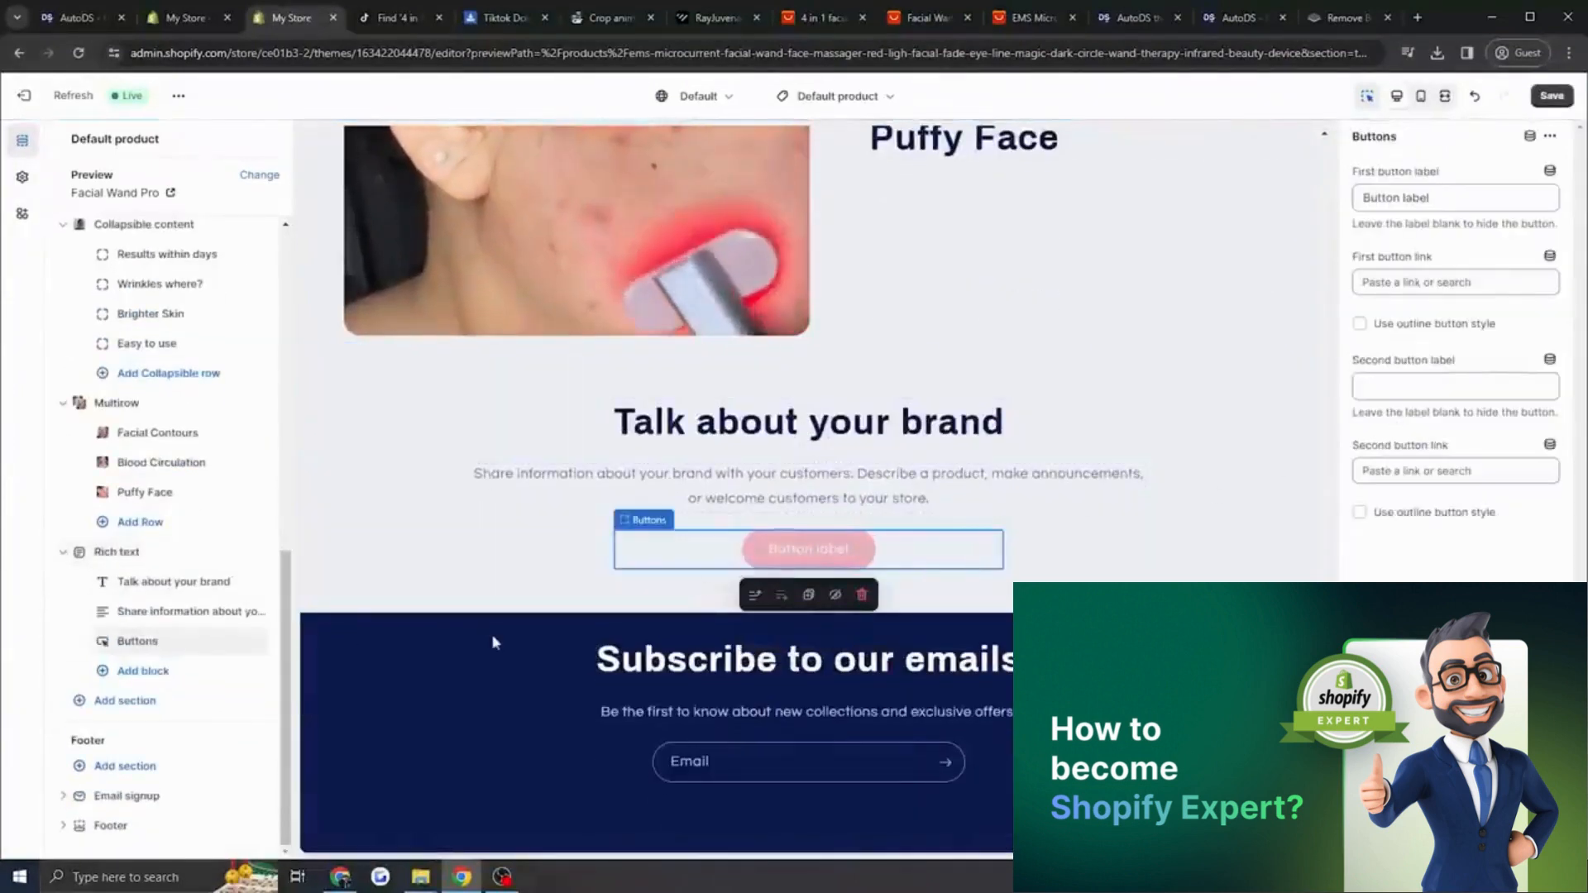
click(233, 642)
Set the new Rich text heading to "I'm so glad of glowing skin from the Facial Wand Pro", including the quotation marks.
click(174, 612)
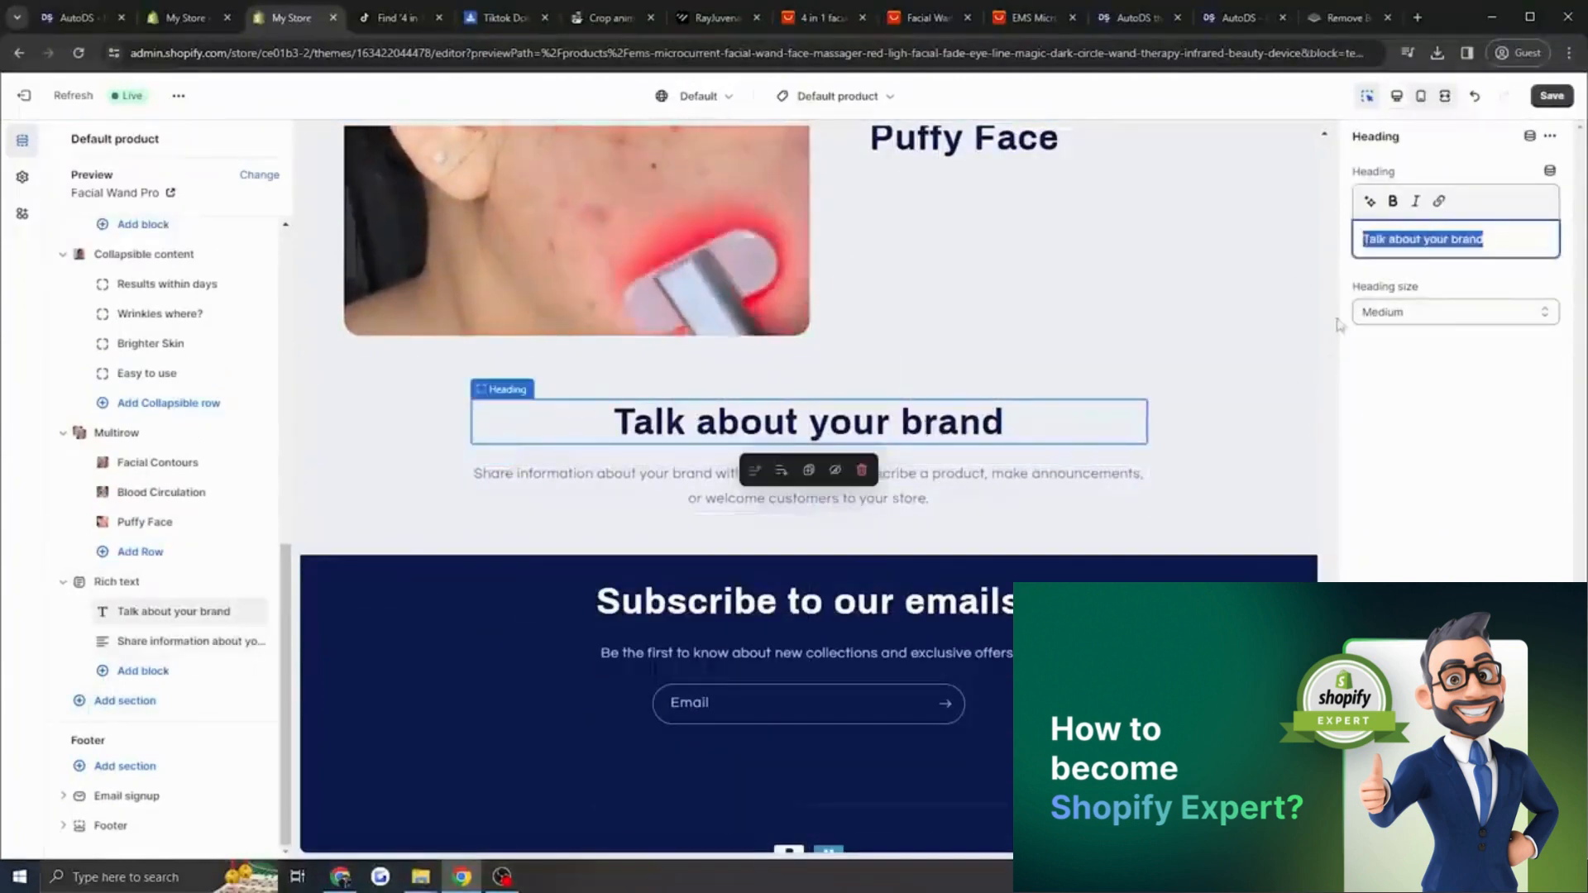
text("I'm so glad o)
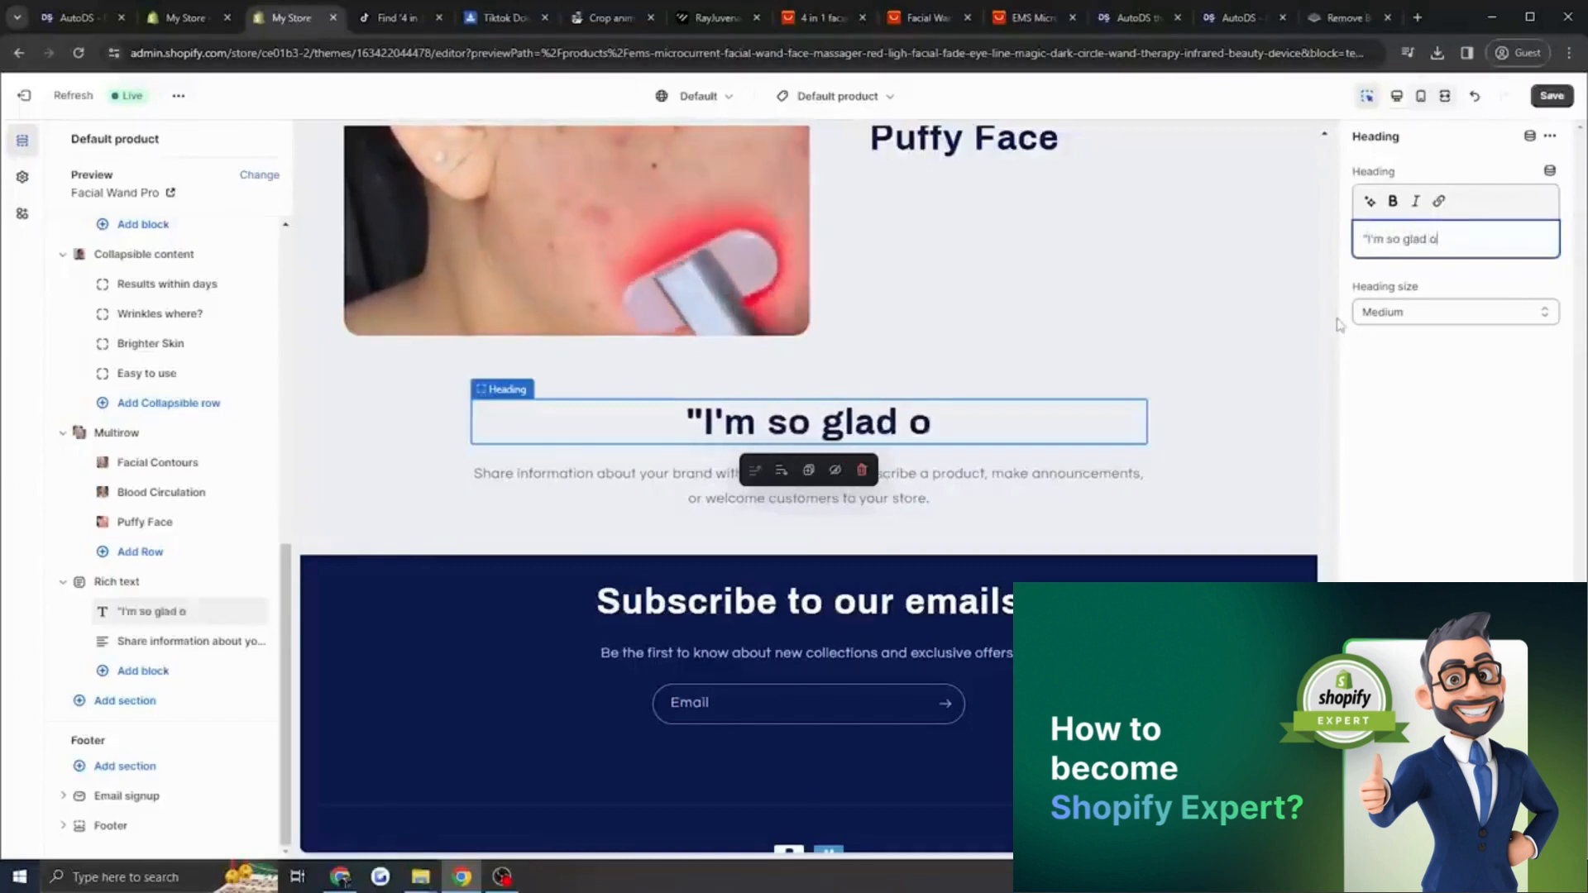
text(f glowing skin f)
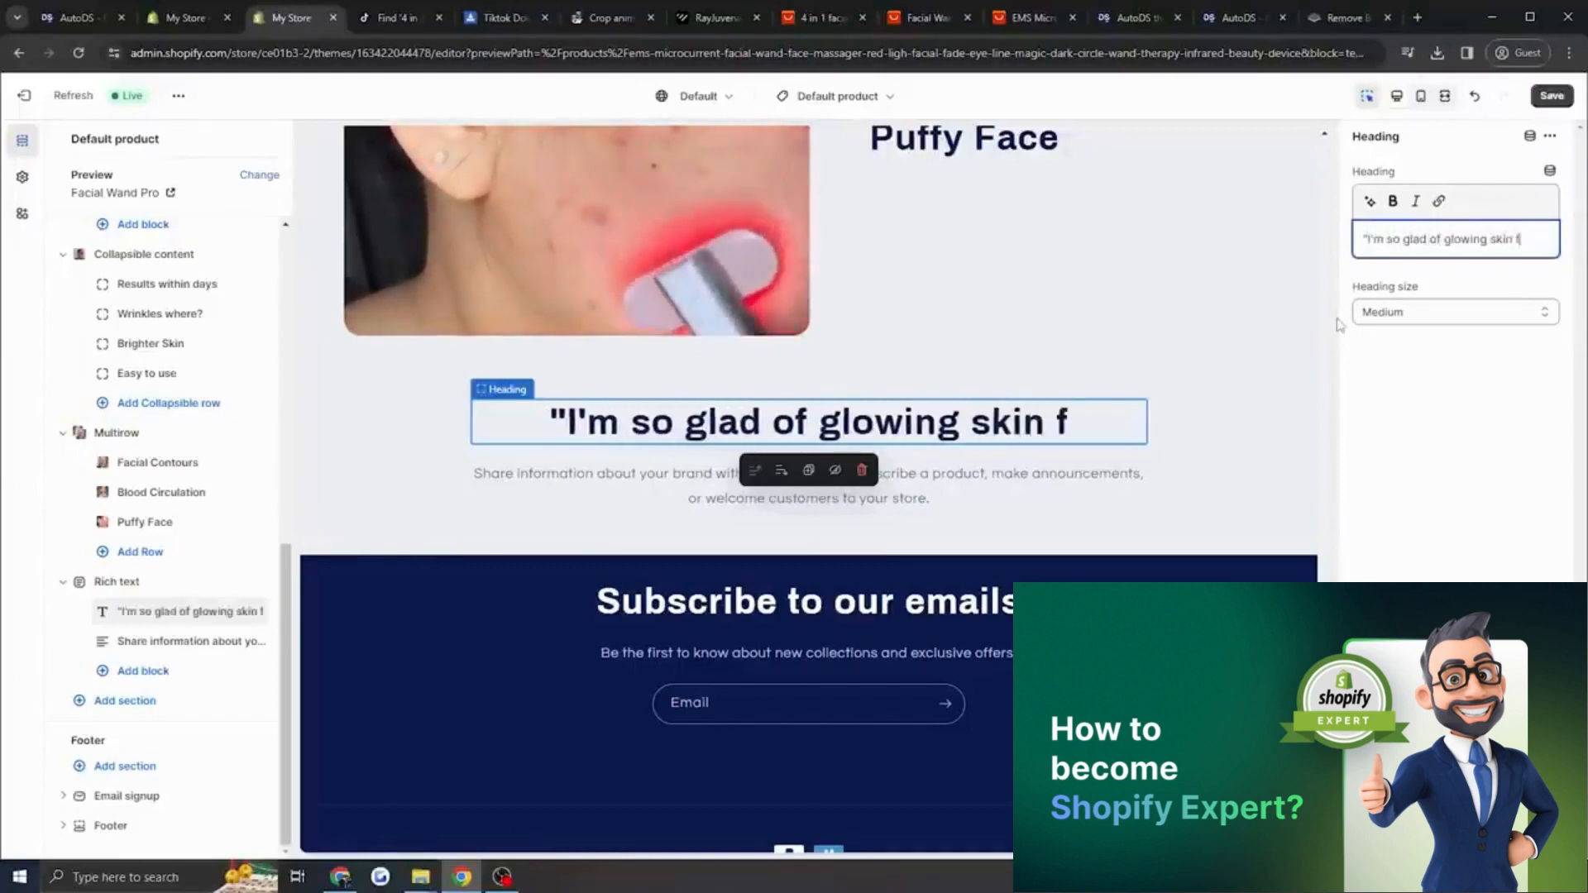
text(rom the Facial Wand Pro")
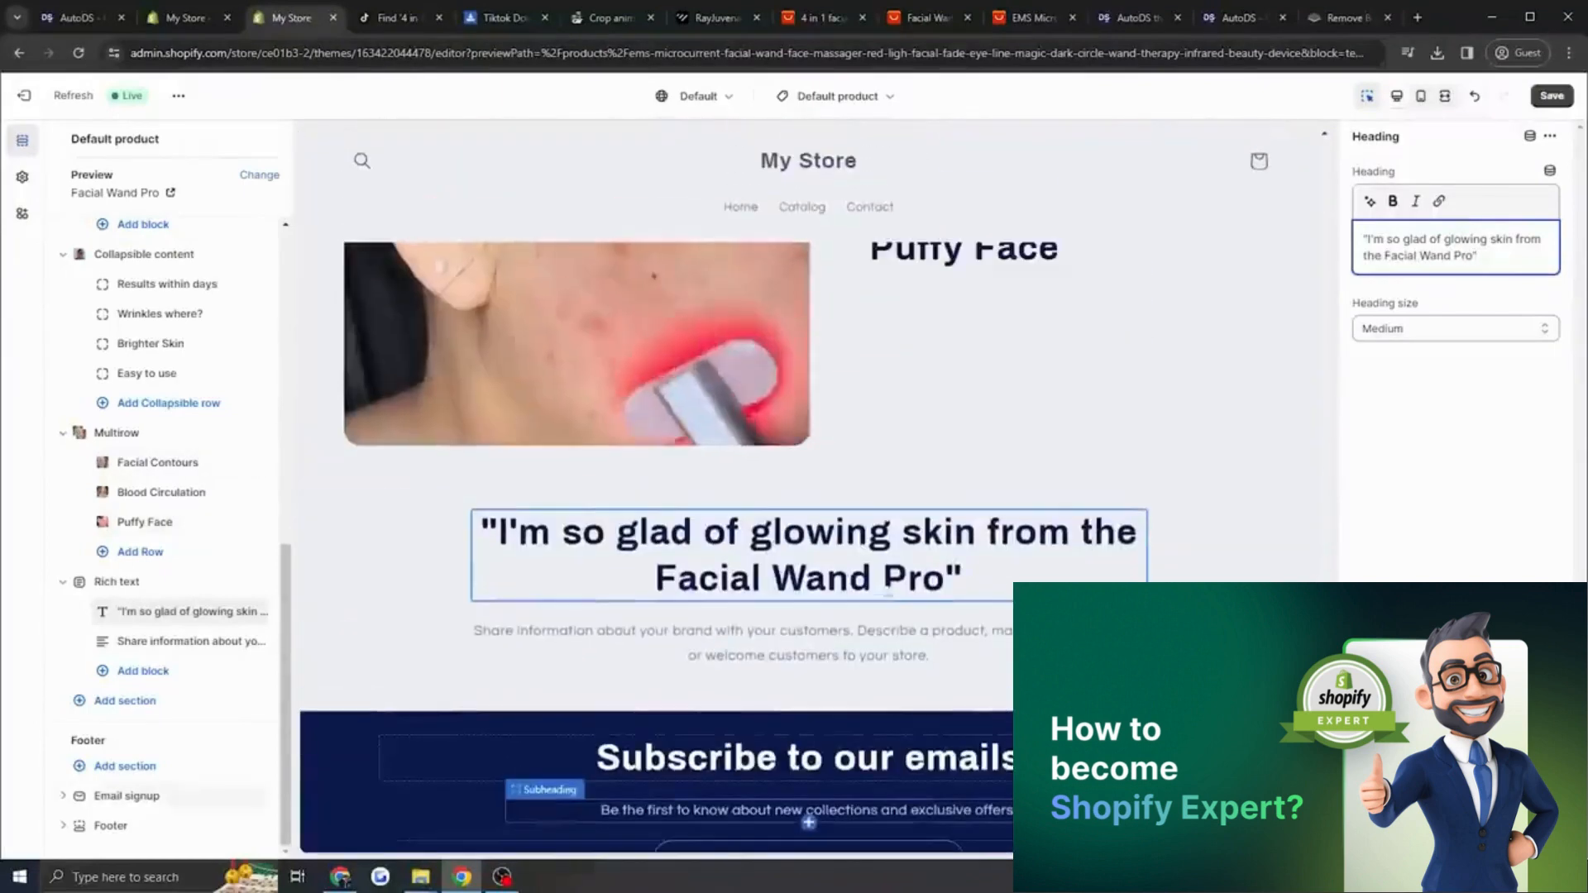
Replace the Rich text description with a dash, the reviewer's first name and "from CA, US", and save the theme changes.
click(745, 642)
key(BackSpace)
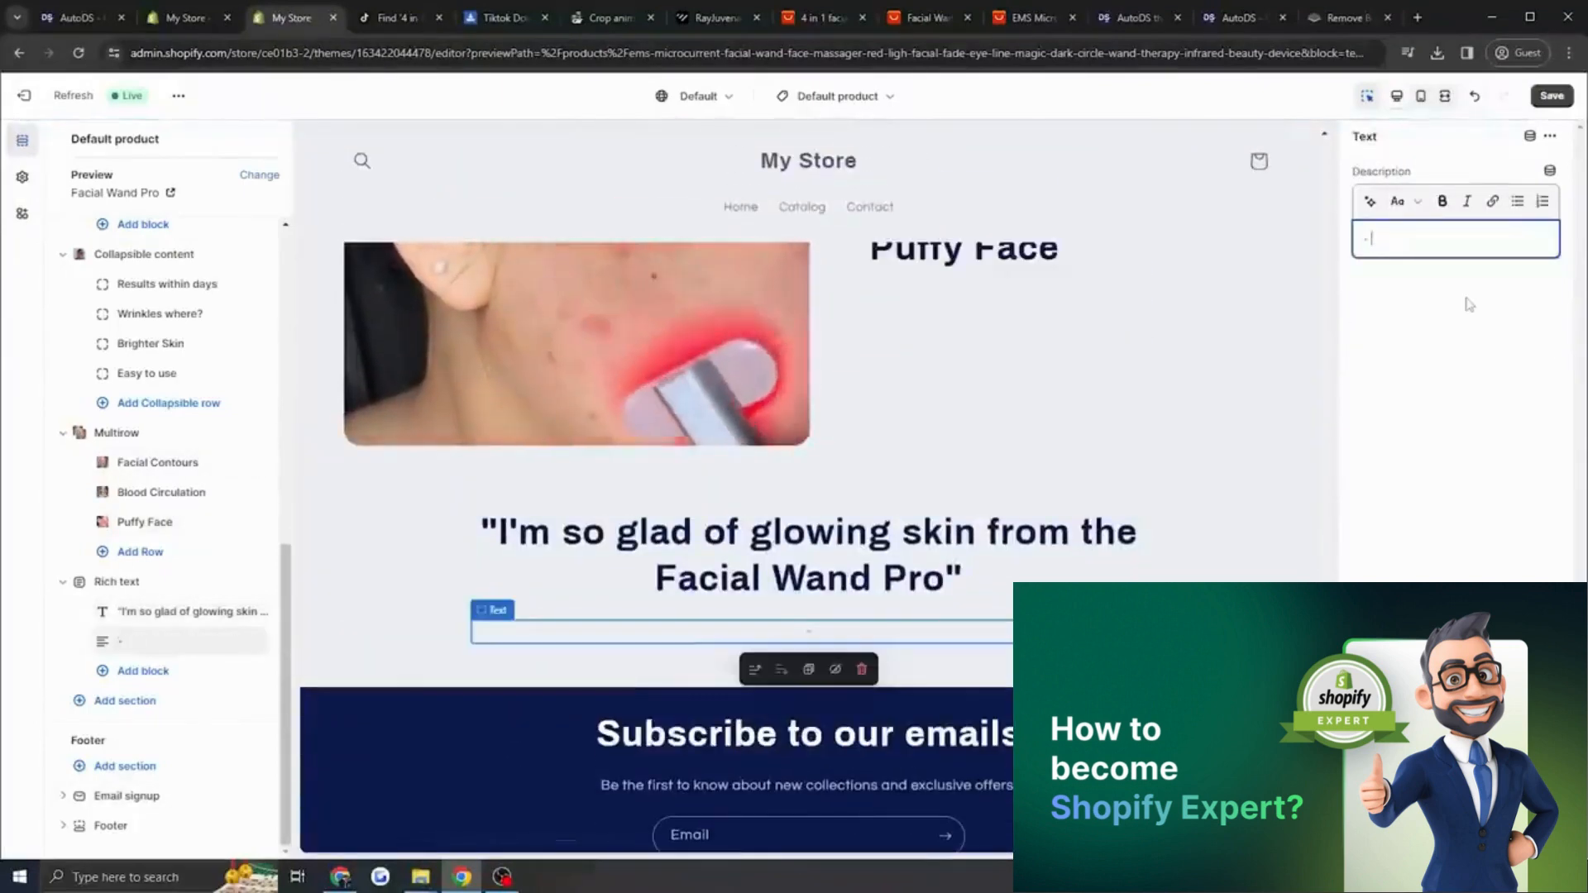
text(- Maddy from CA, US)
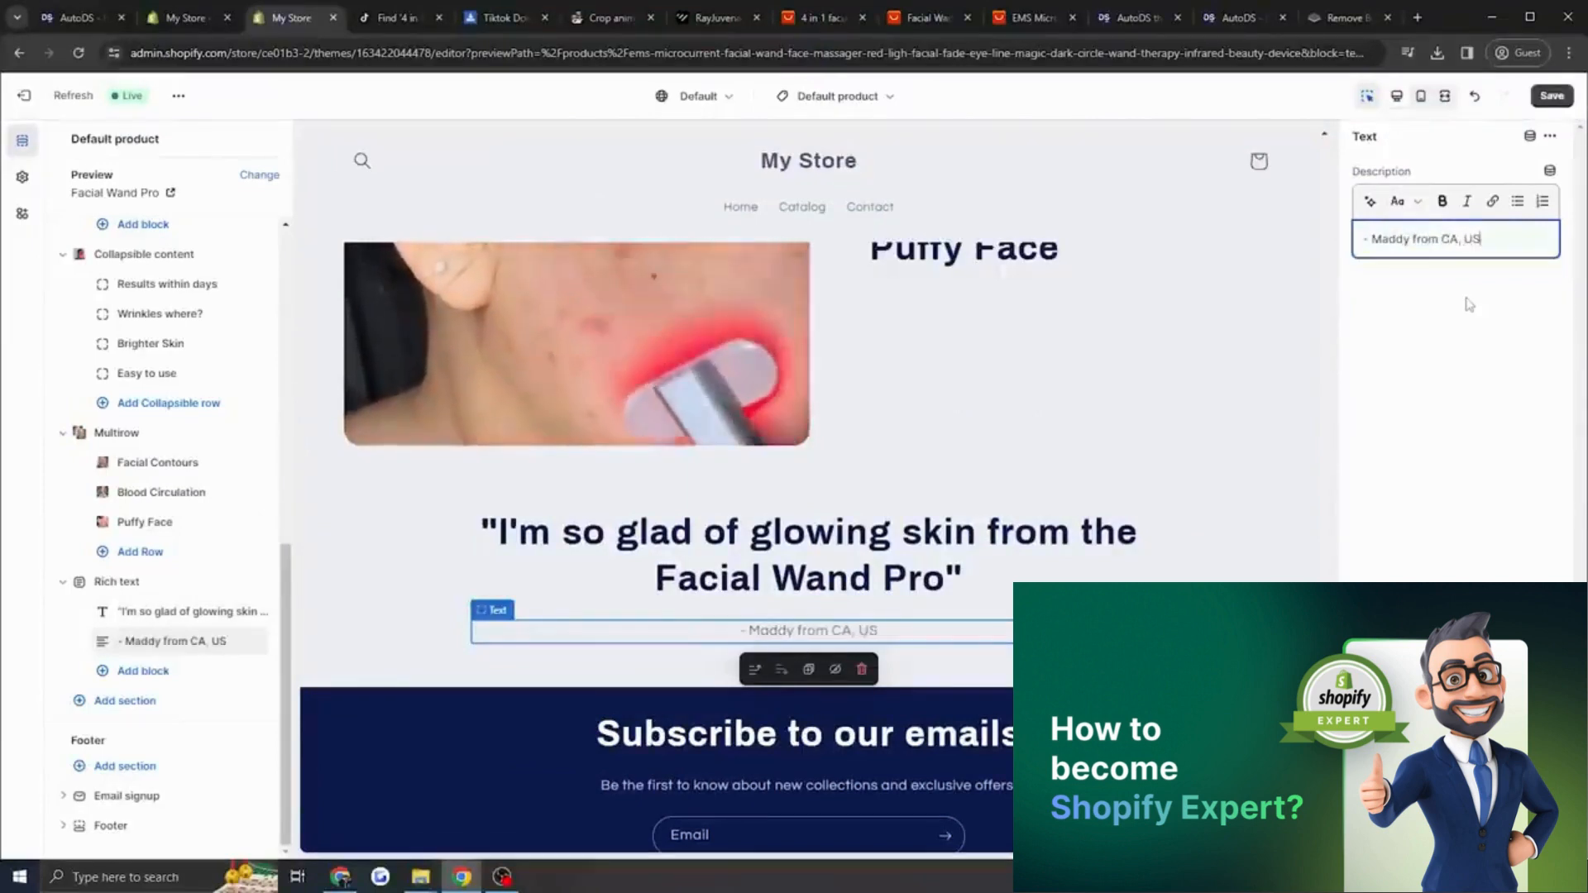
click(1551, 98)
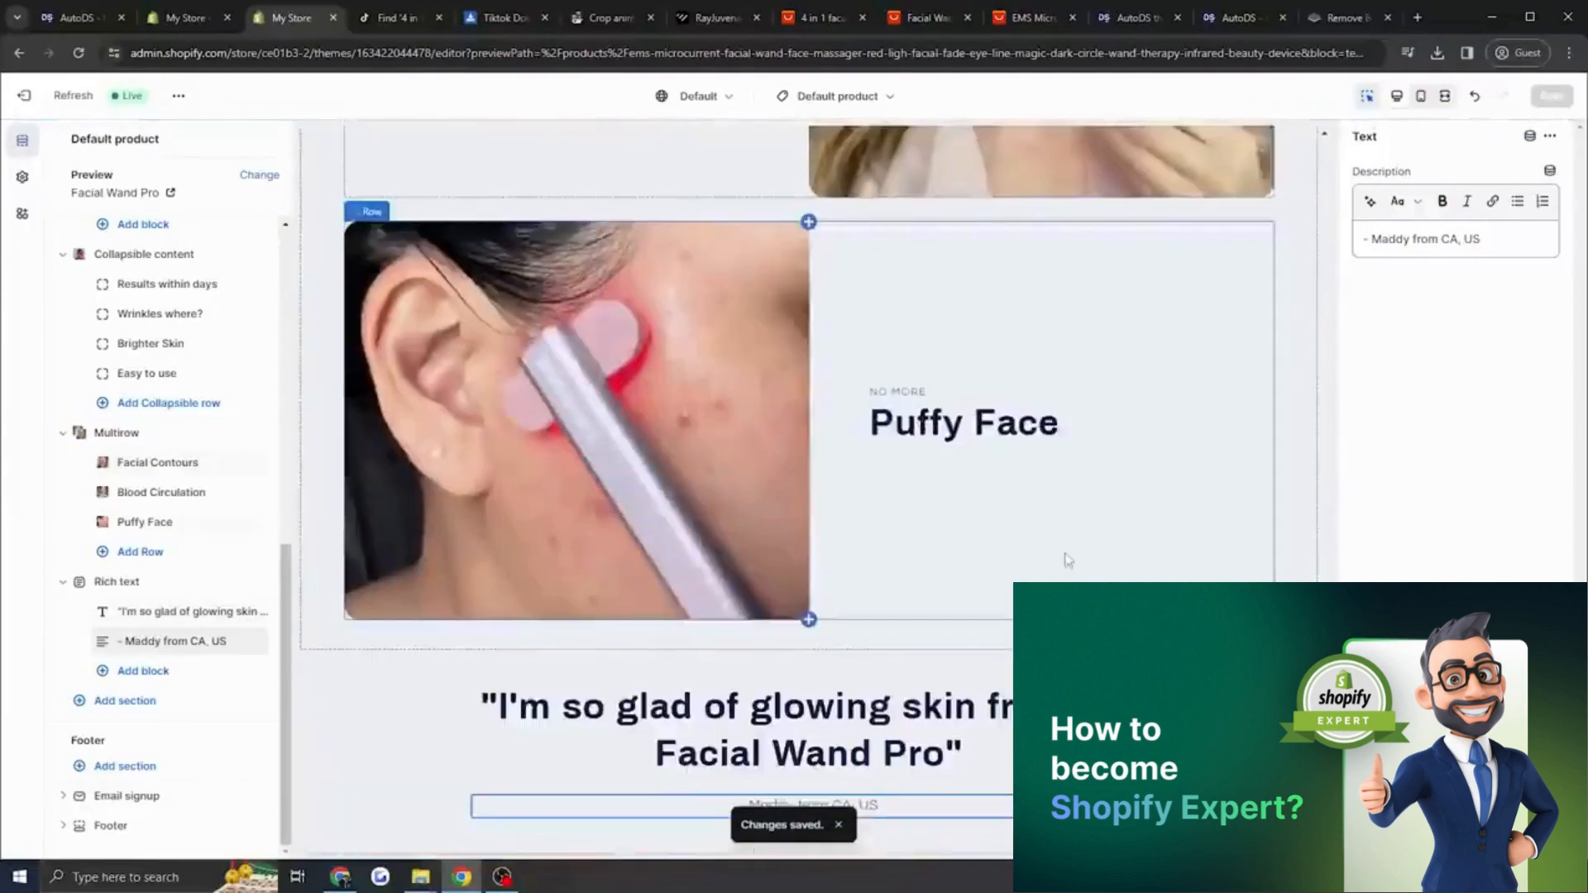
Change the color scheme of the customer quote's Rich text section to Scheme 2 and save the theme changes.
click(1195, 418)
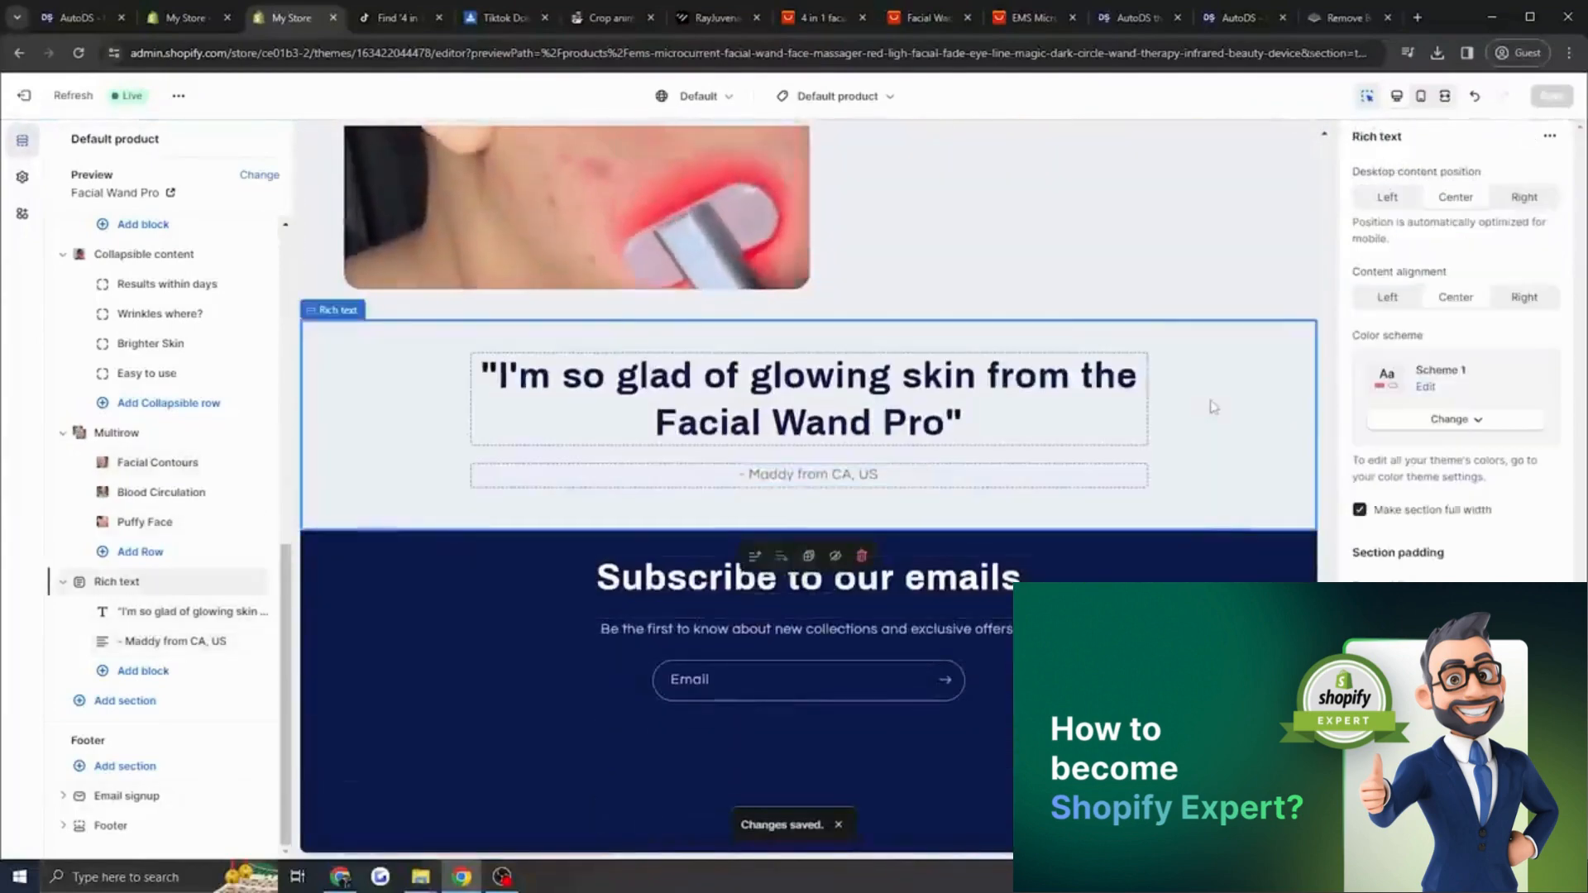
click(1449, 418)
click(1456, 500)
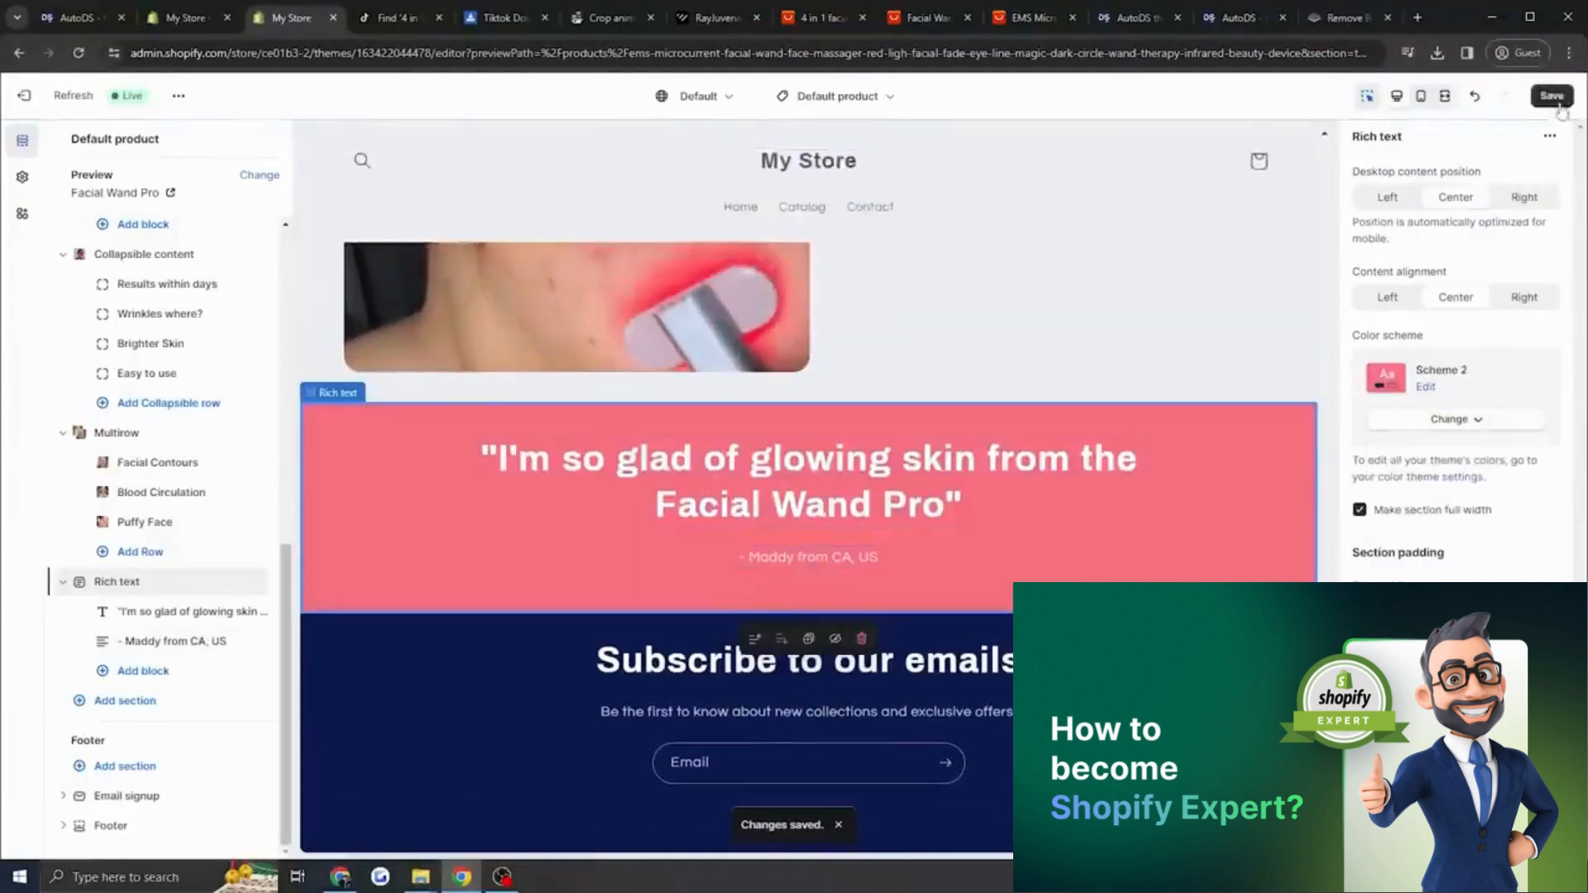
scroll(1215, 511, up, 2)
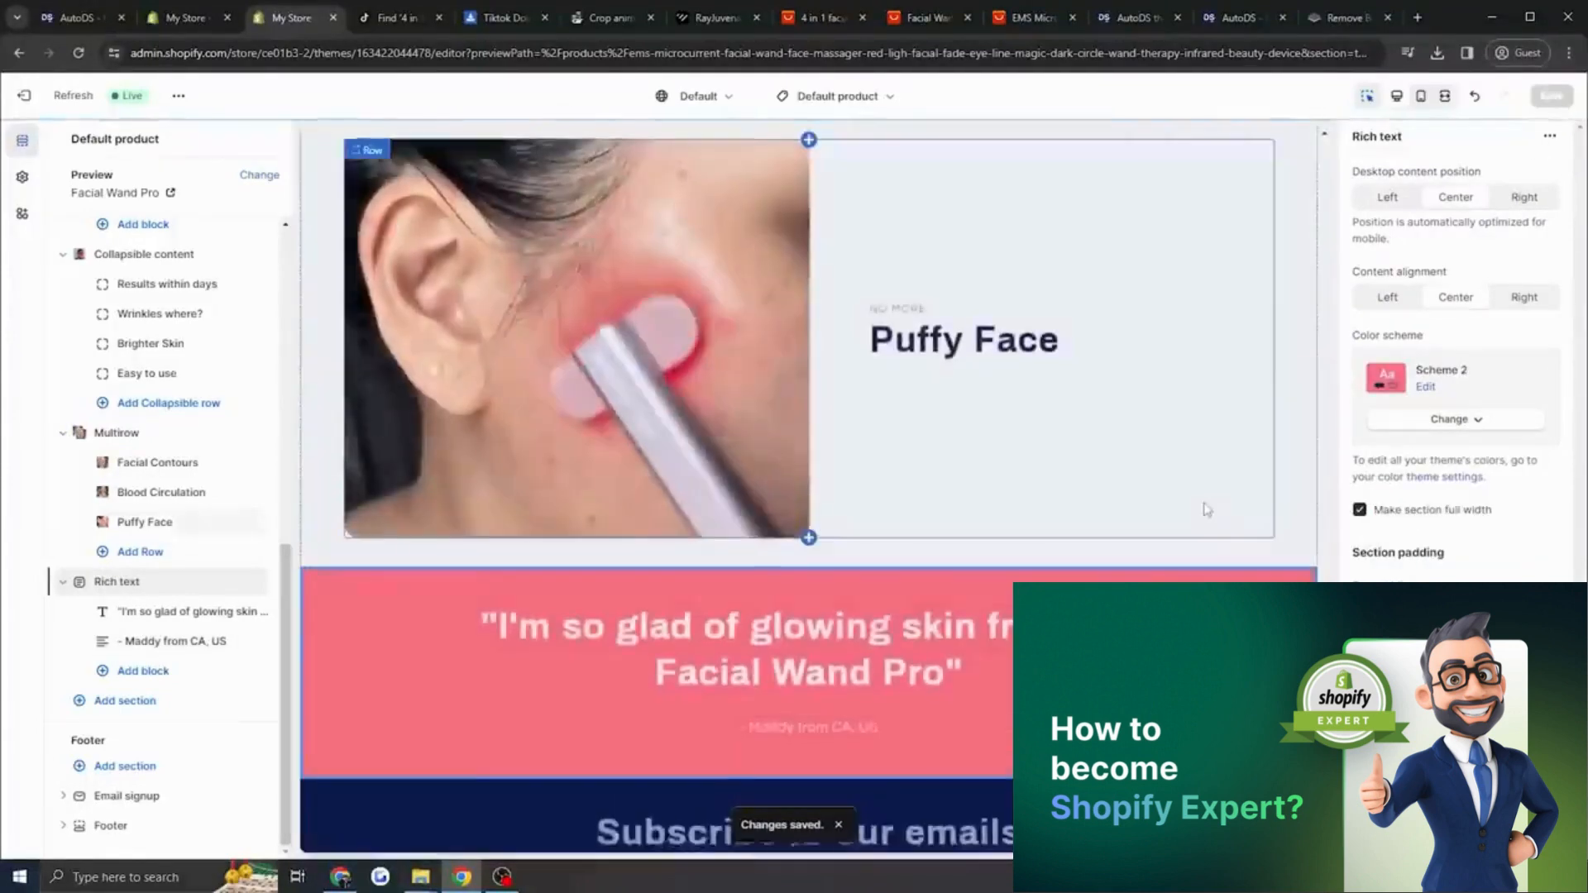
scroll(1206, 509, down, 2)
Switch to the RayJuvenate Wand product page and examine the text and image layout of its "Touch-Free." section.
click(717, 18)
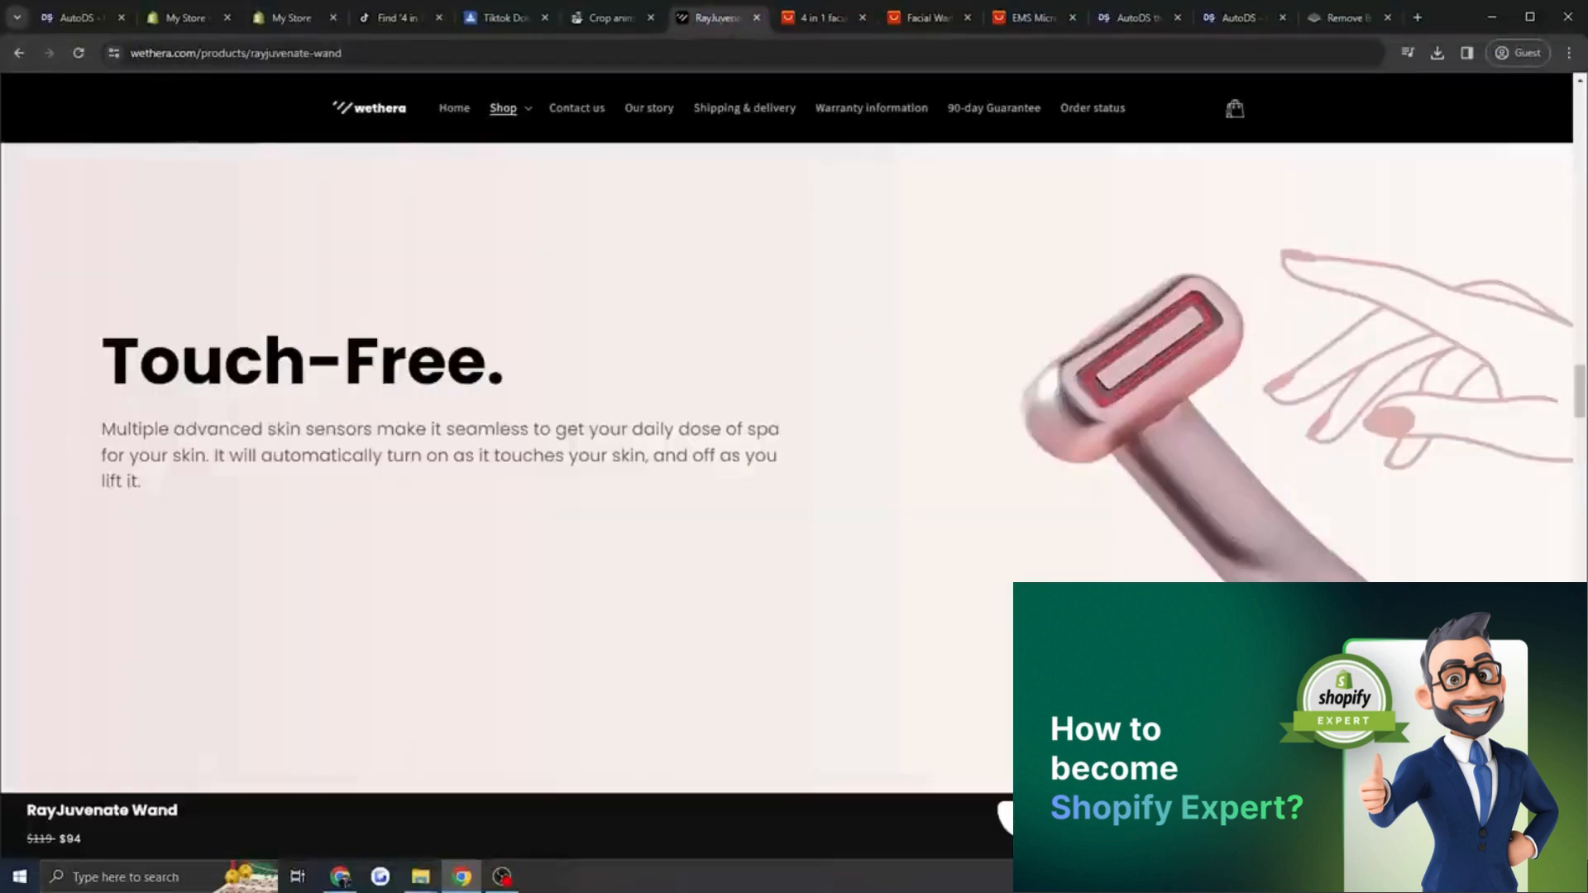
scroll(1330, 511, down, 2)
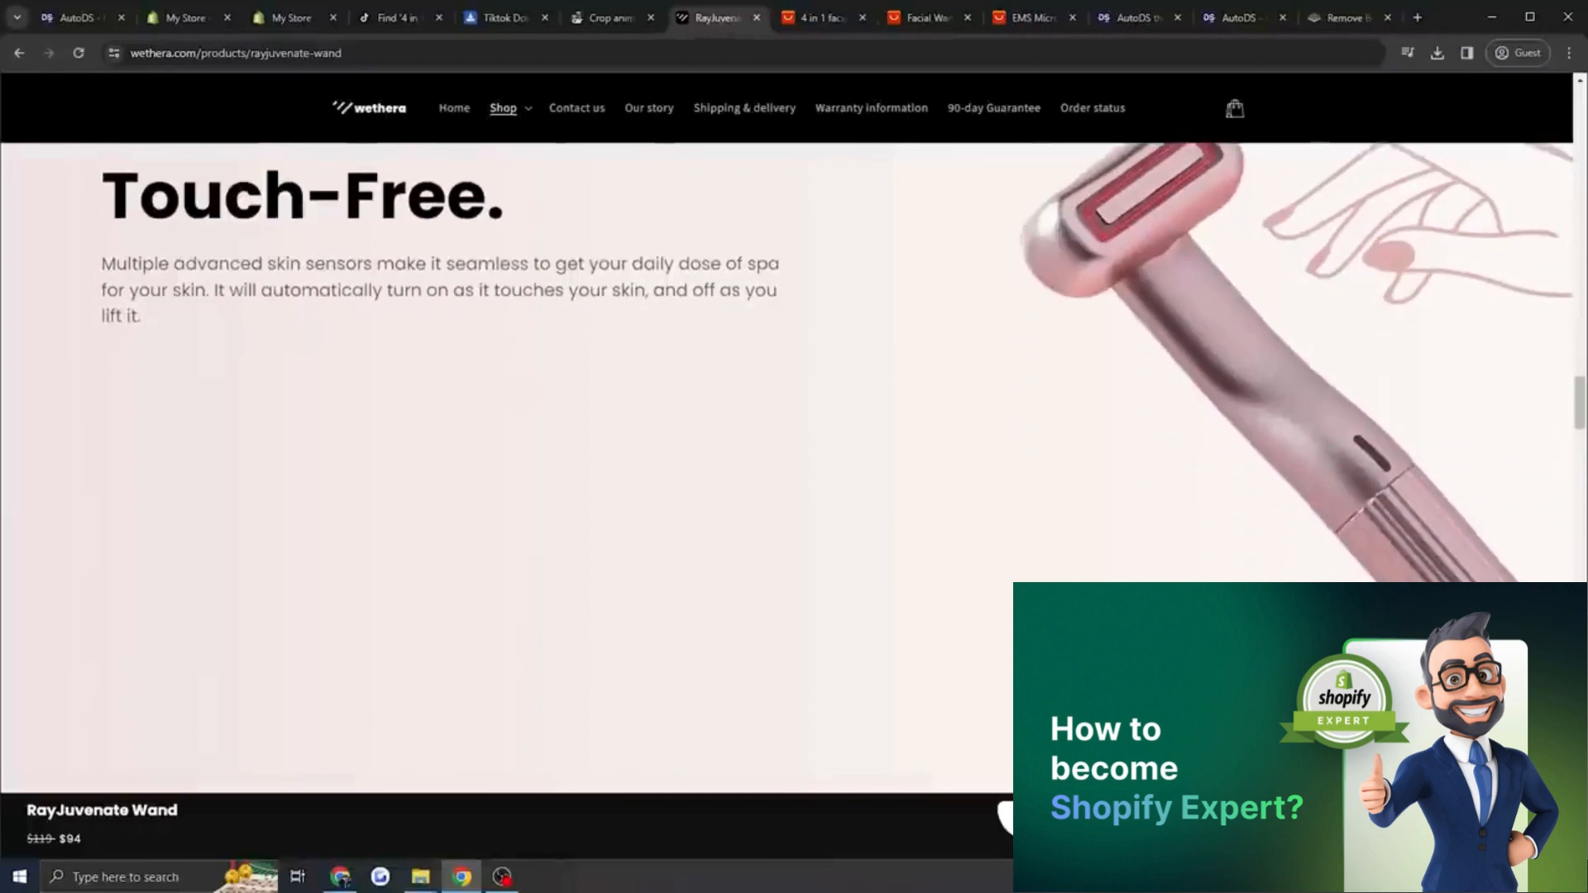
scroll(1330, 511, up, 2)
scroll(1330, 511, down, 4)
scroll(1330, 511, up, 2)
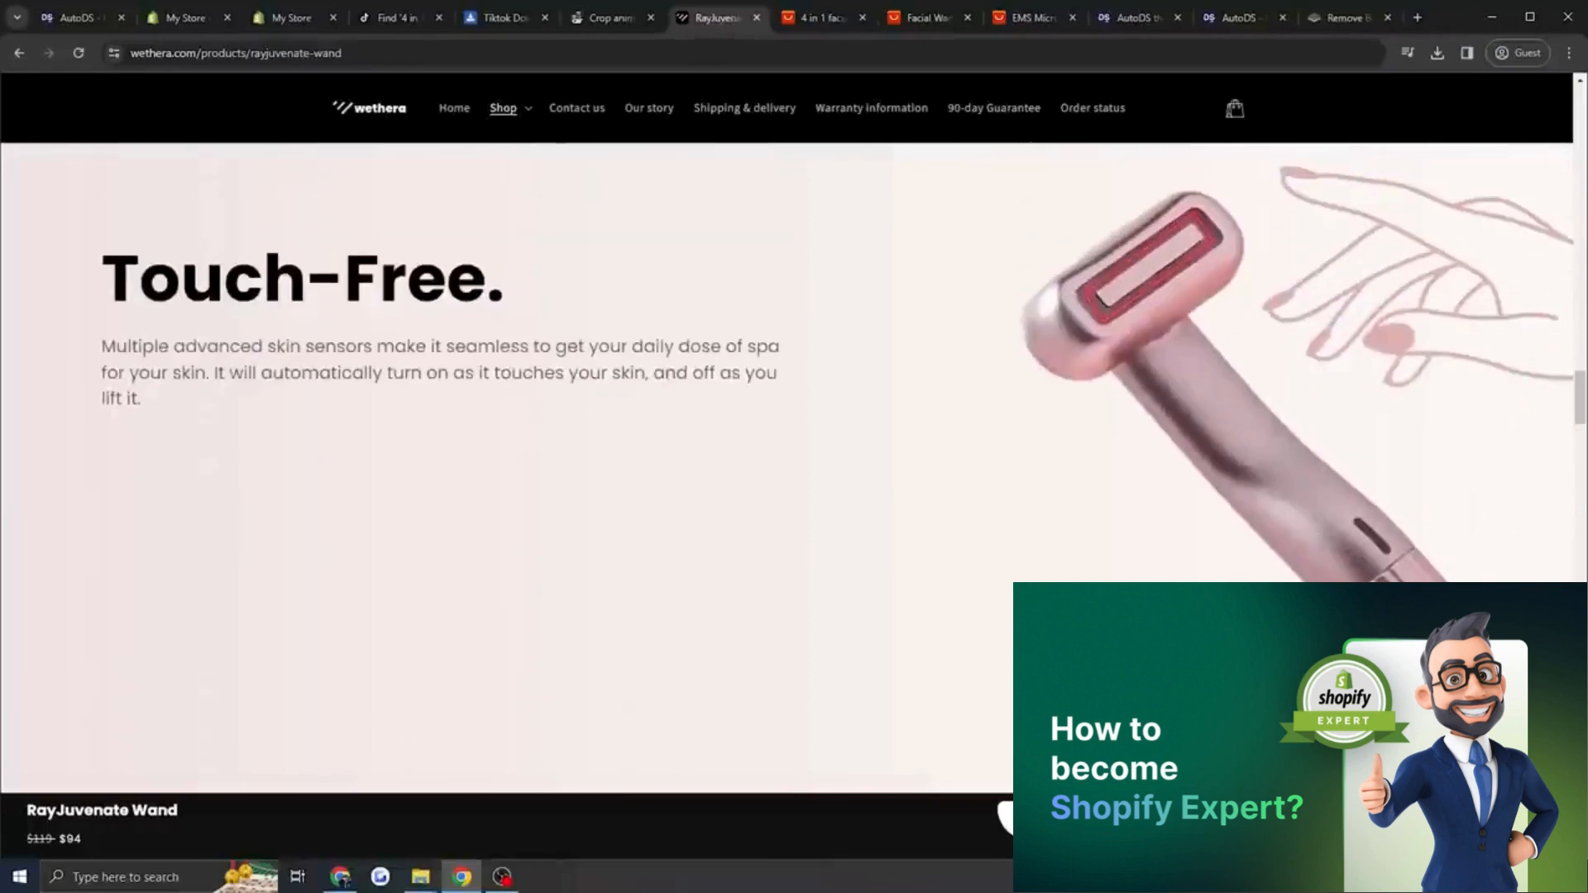
scroll(1282, 567, up, 1)
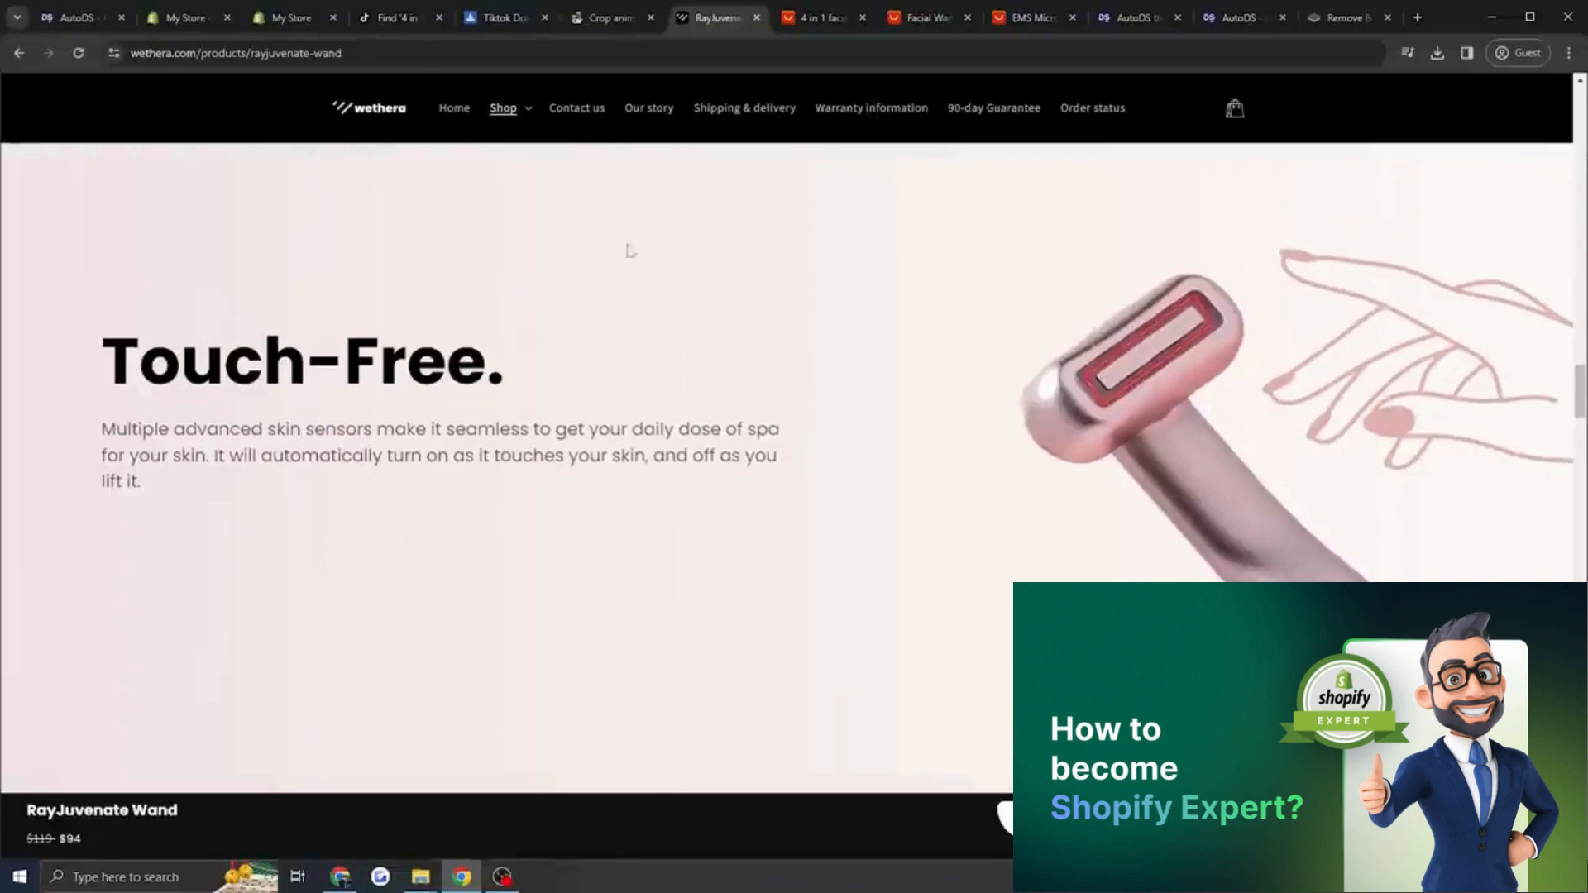
In the Shopify theme editor, add an Image with text section after the Rich text section and set its desktop image placement to Image second.
click(291, 18)
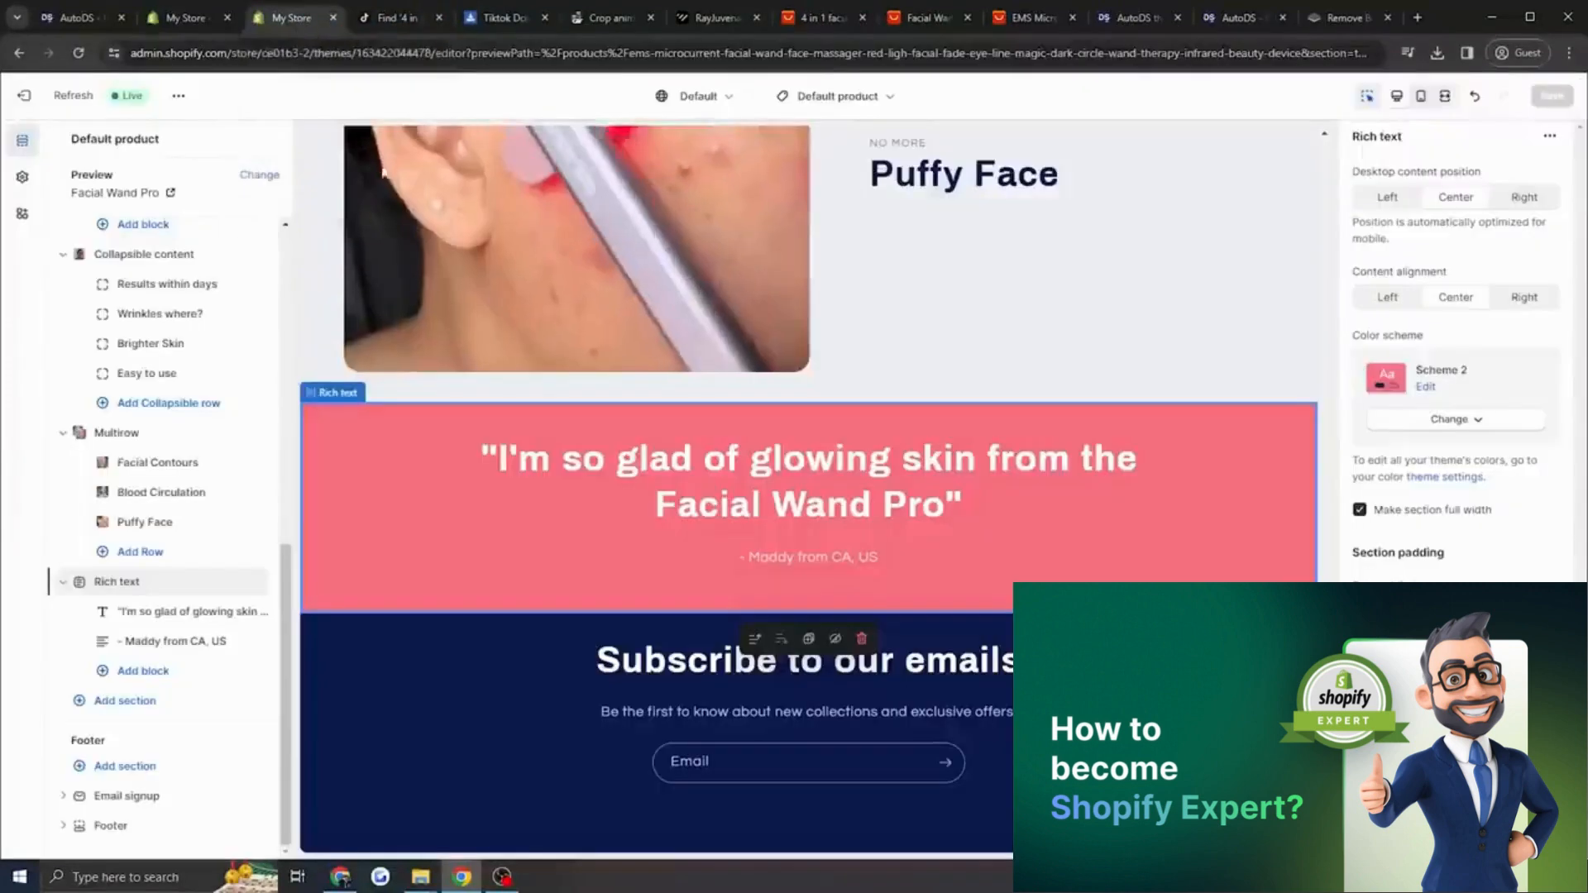
click(137, 701)
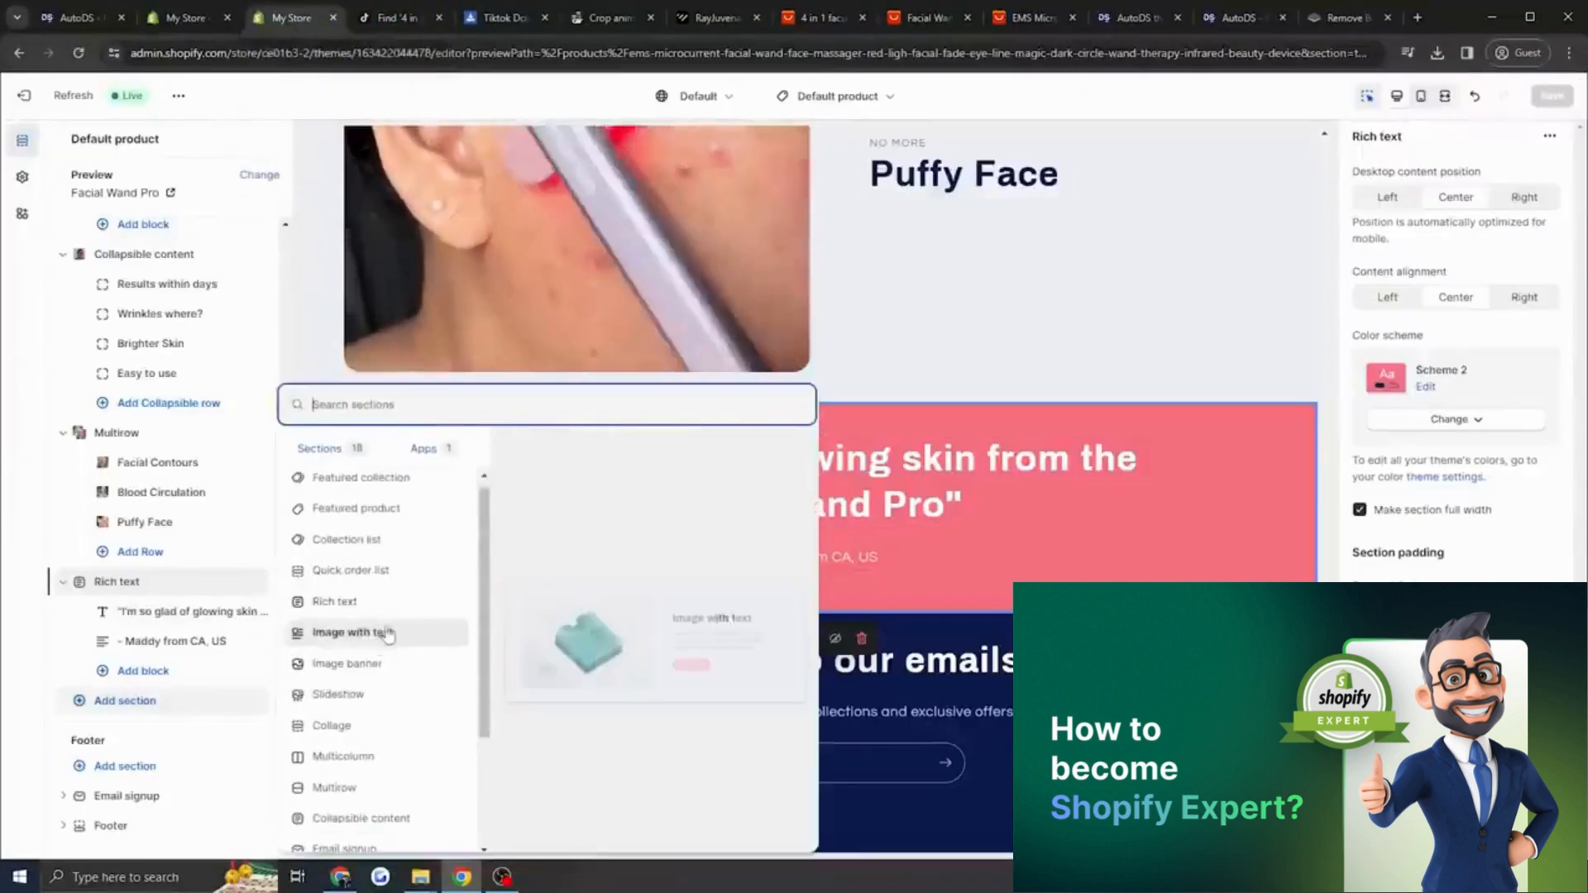
click(374, 634)
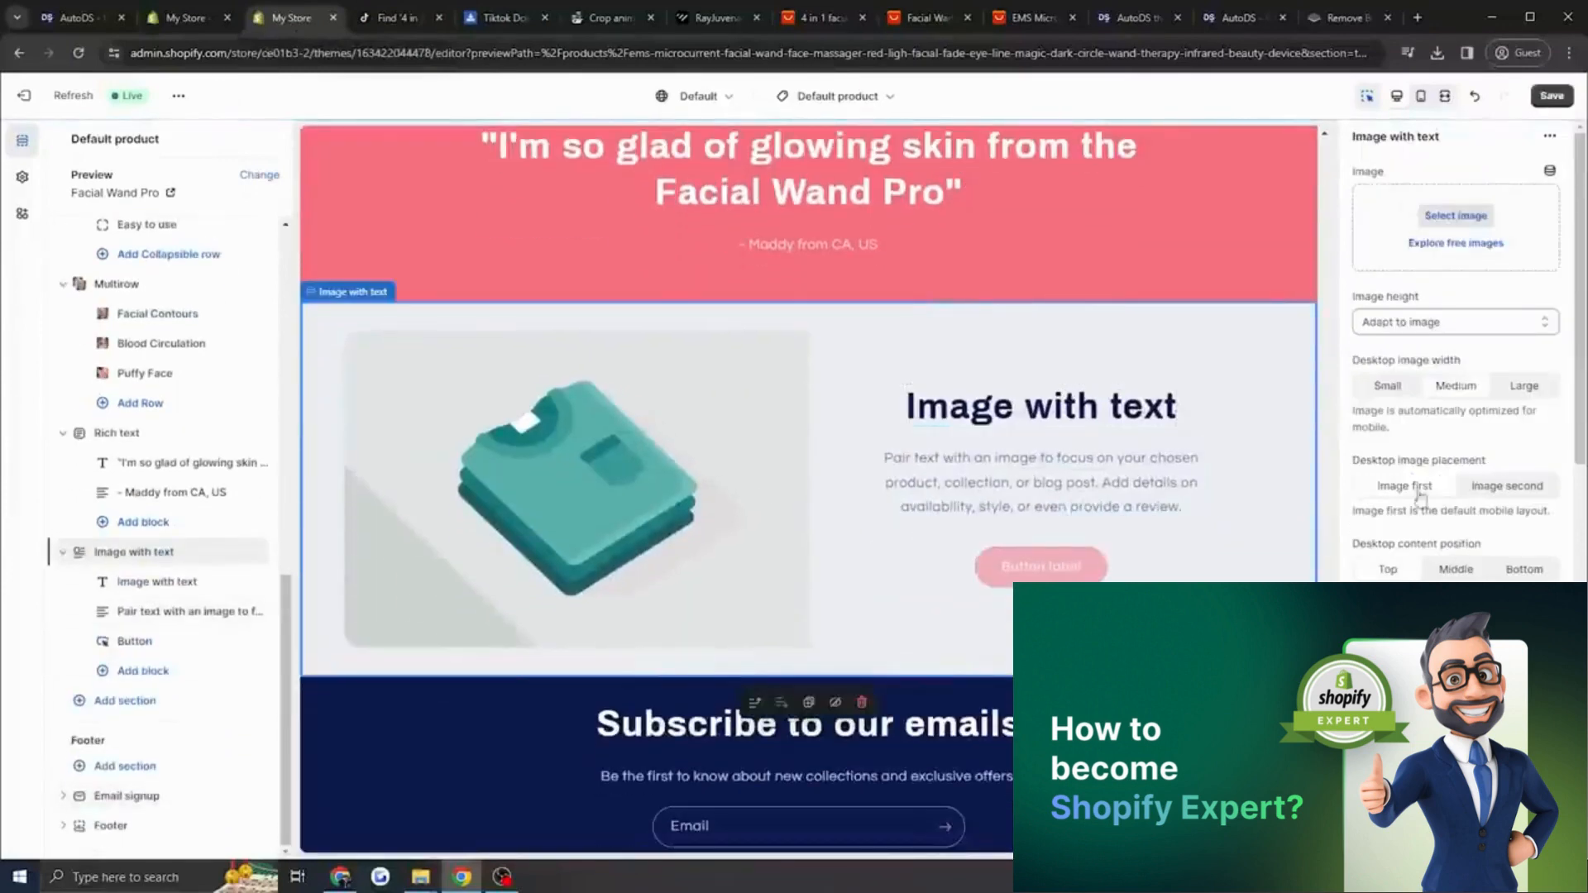
click(1489, 488)
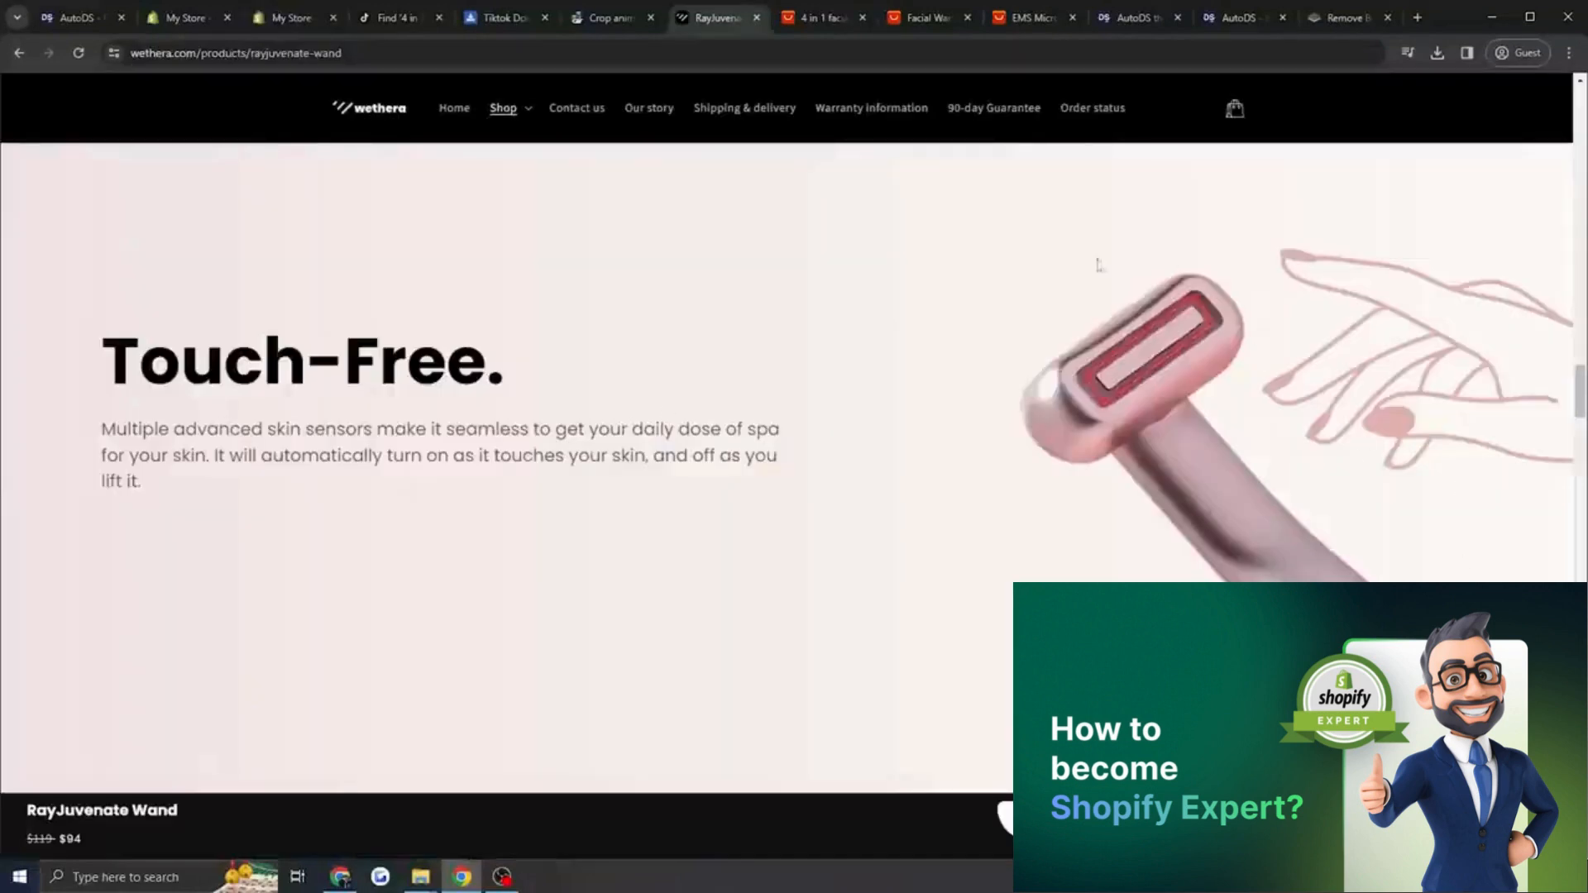
Check the AliExpress facial wand pages for a product image, and download the wand picture from remove.bg with a transparent background.
click(804, 19)
click(922, 18)
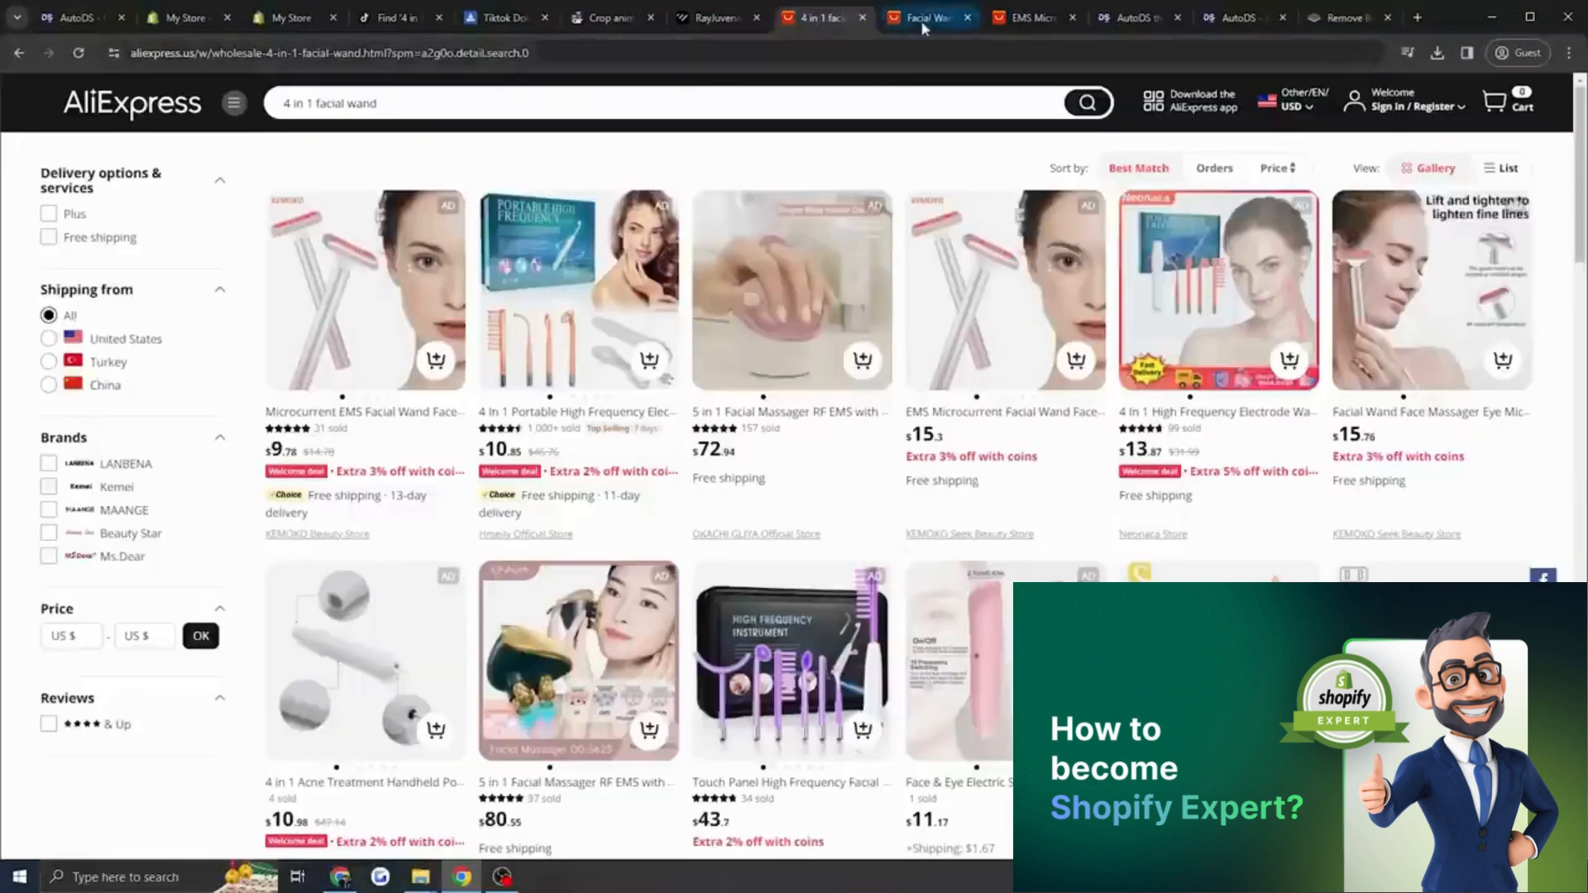
scroll(800, 481, down, 1)
scroll(745, 517, up, 1)
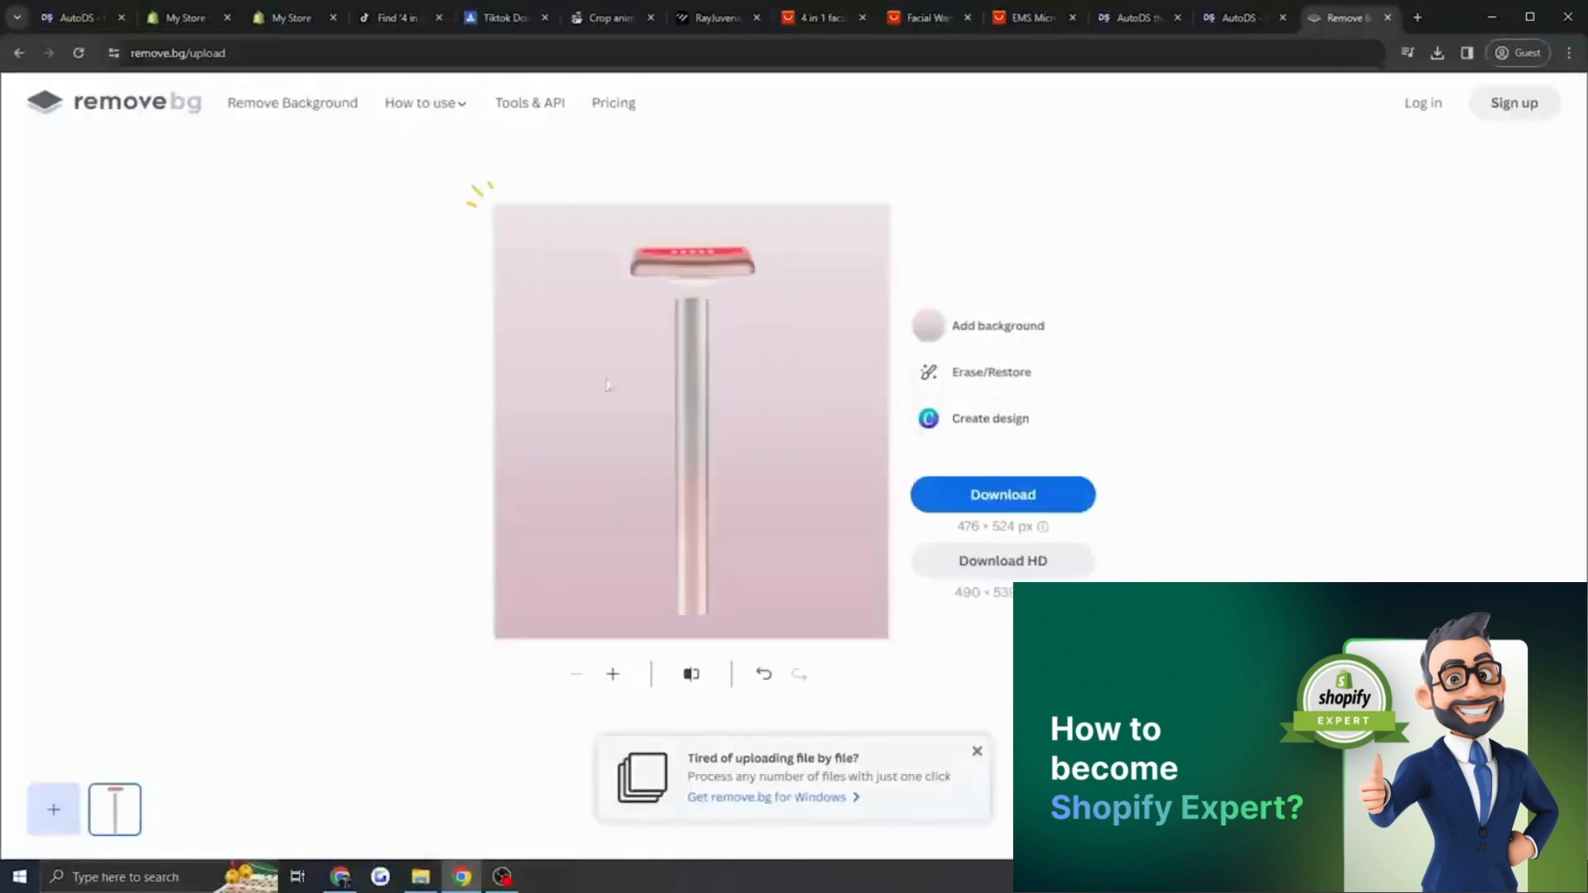
click(977, 380)
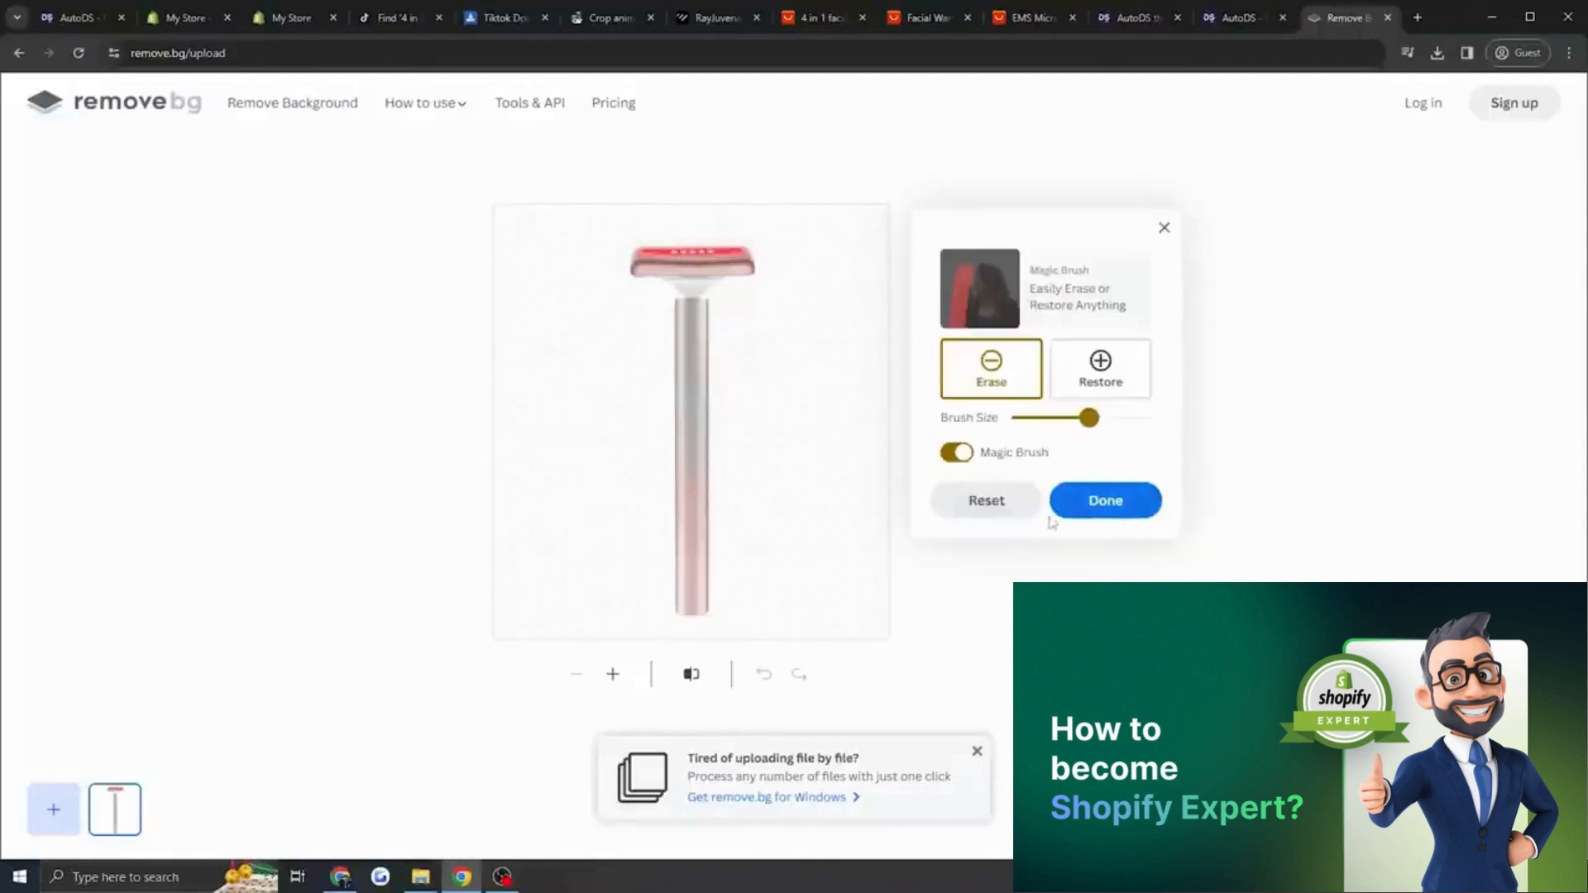
click(1056, 511)
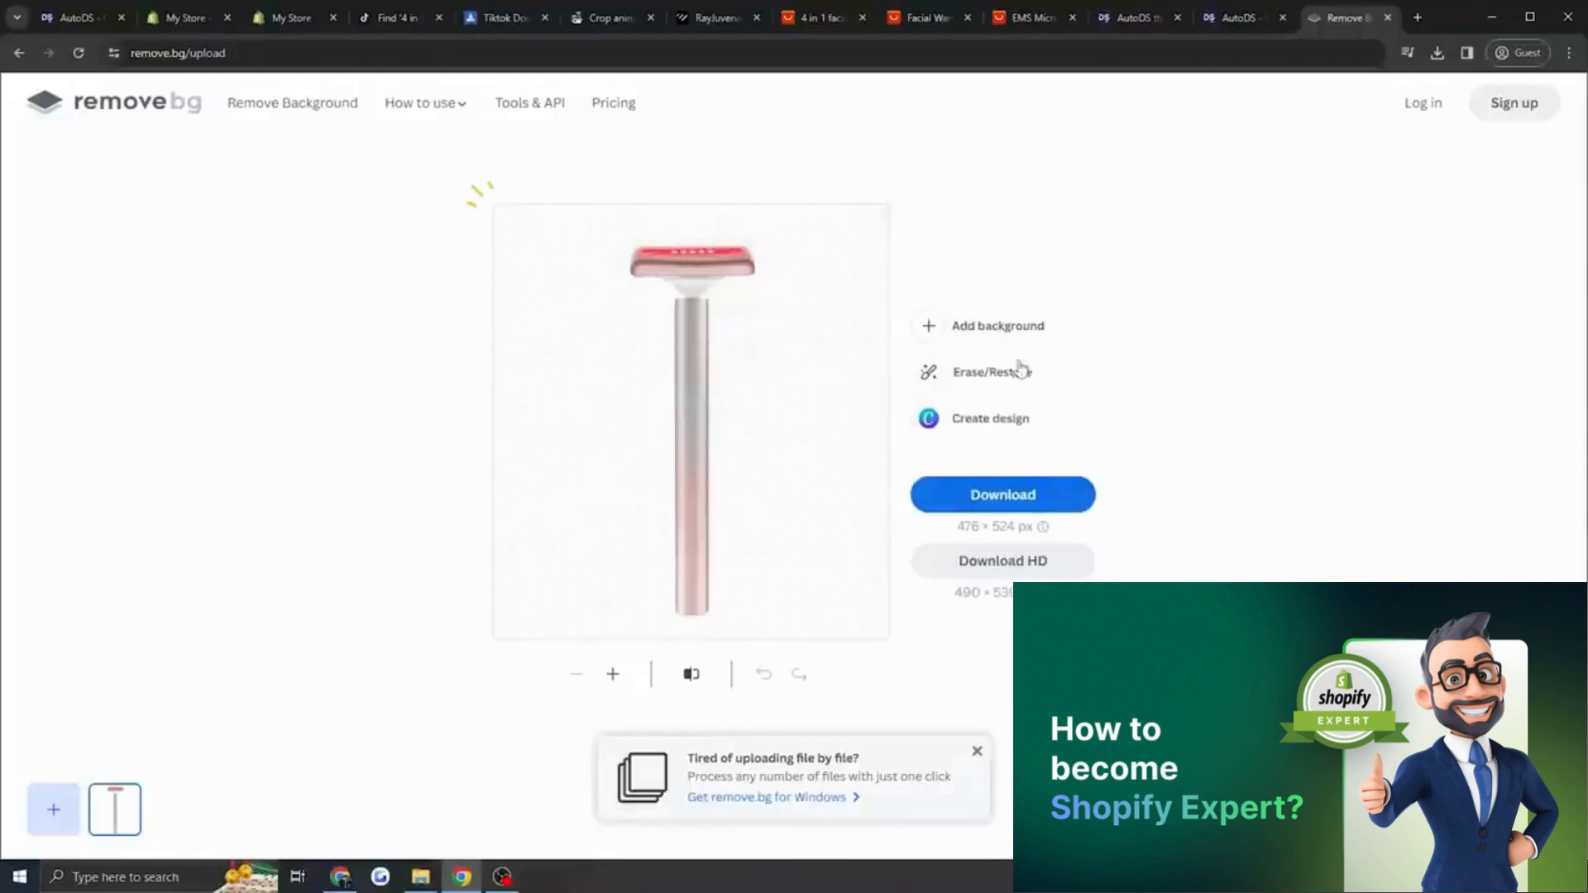
click(1006, 497)
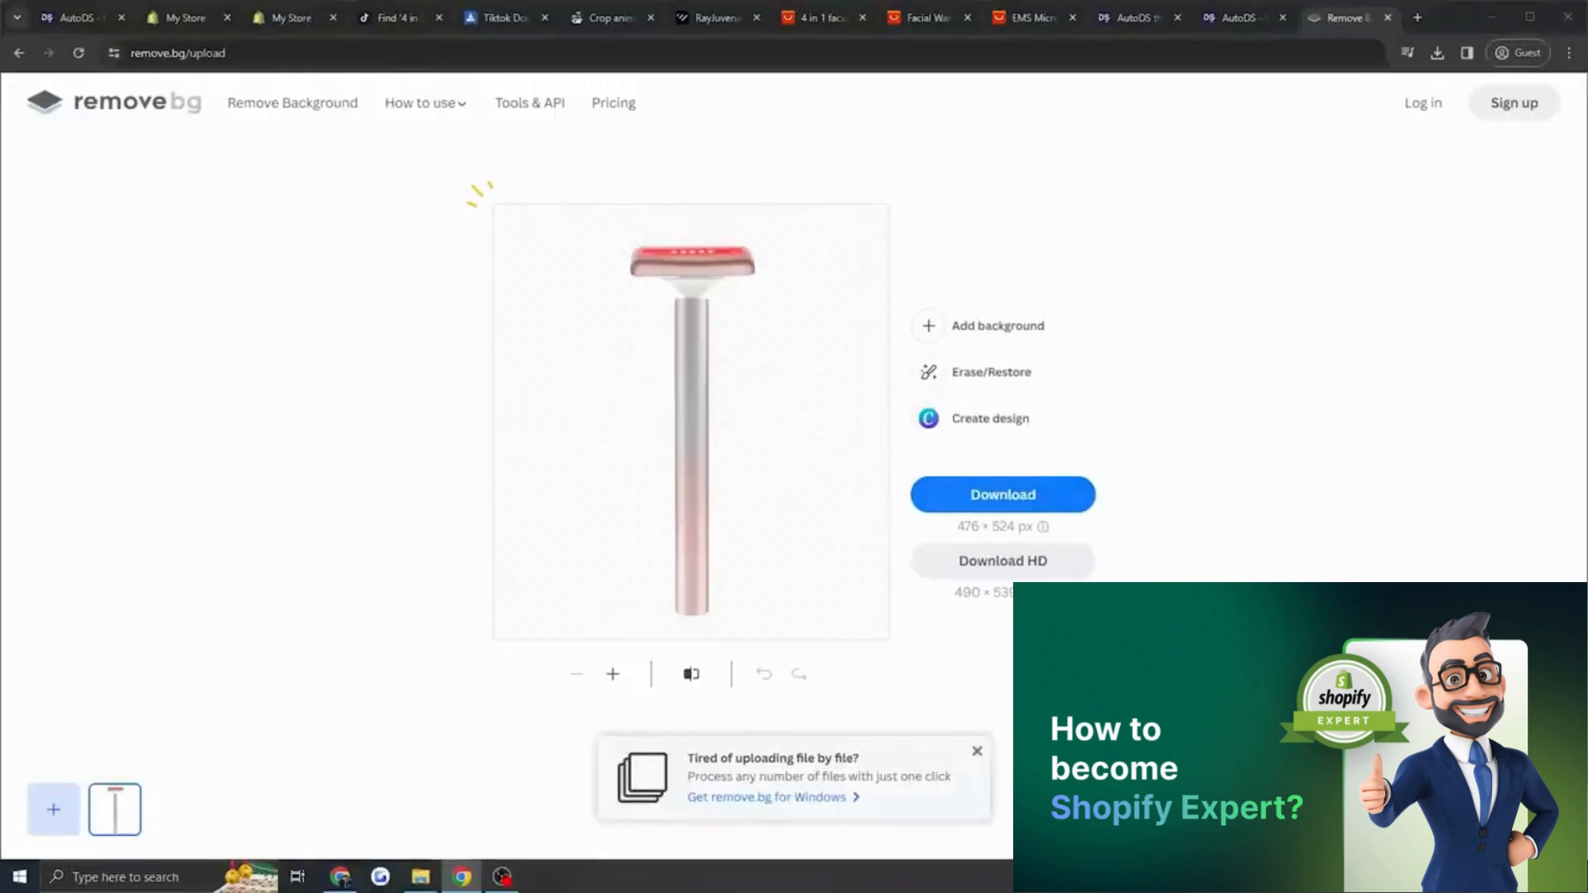
Go to photopea.com, dismiss its intro banner and load the downloaded background-free wand image into the editor.
click(1281, 55)
text(photopea.com)
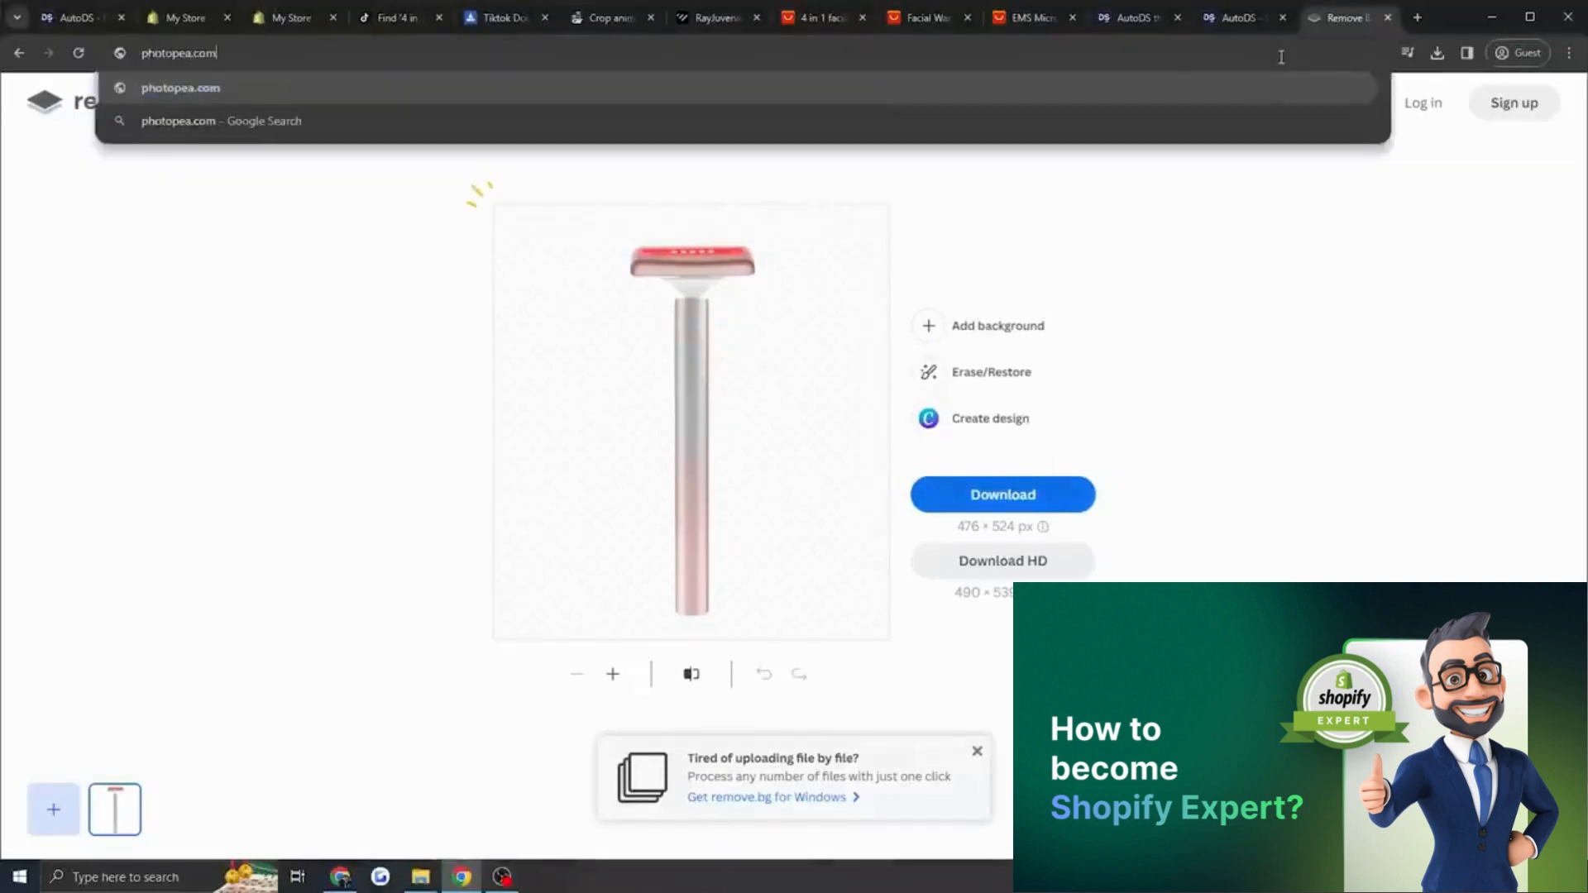
key(Return)
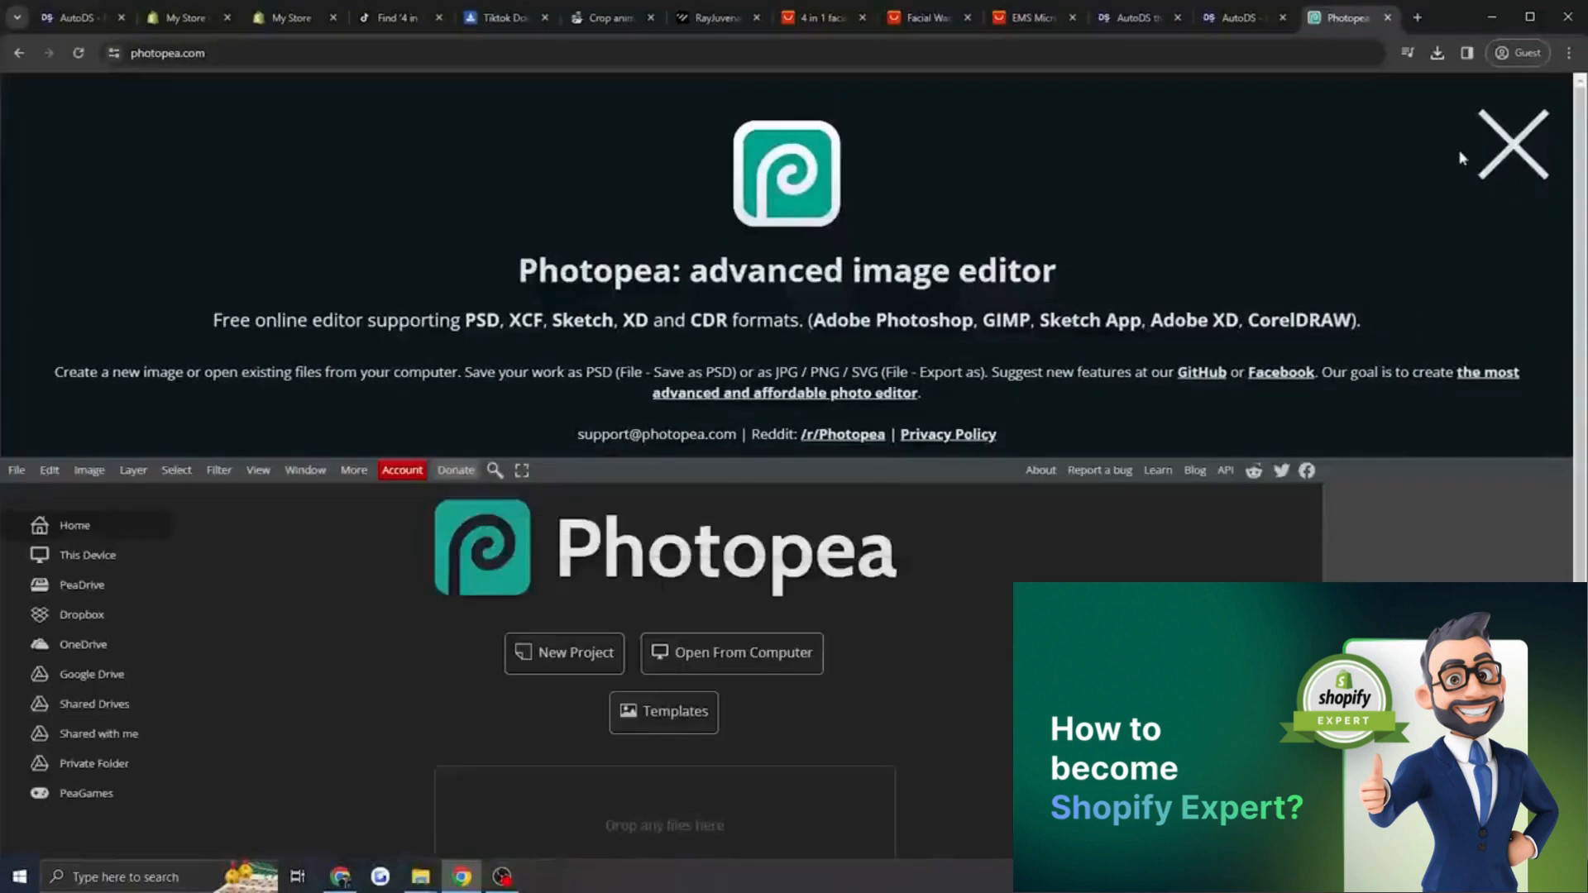
click(1500, 156)
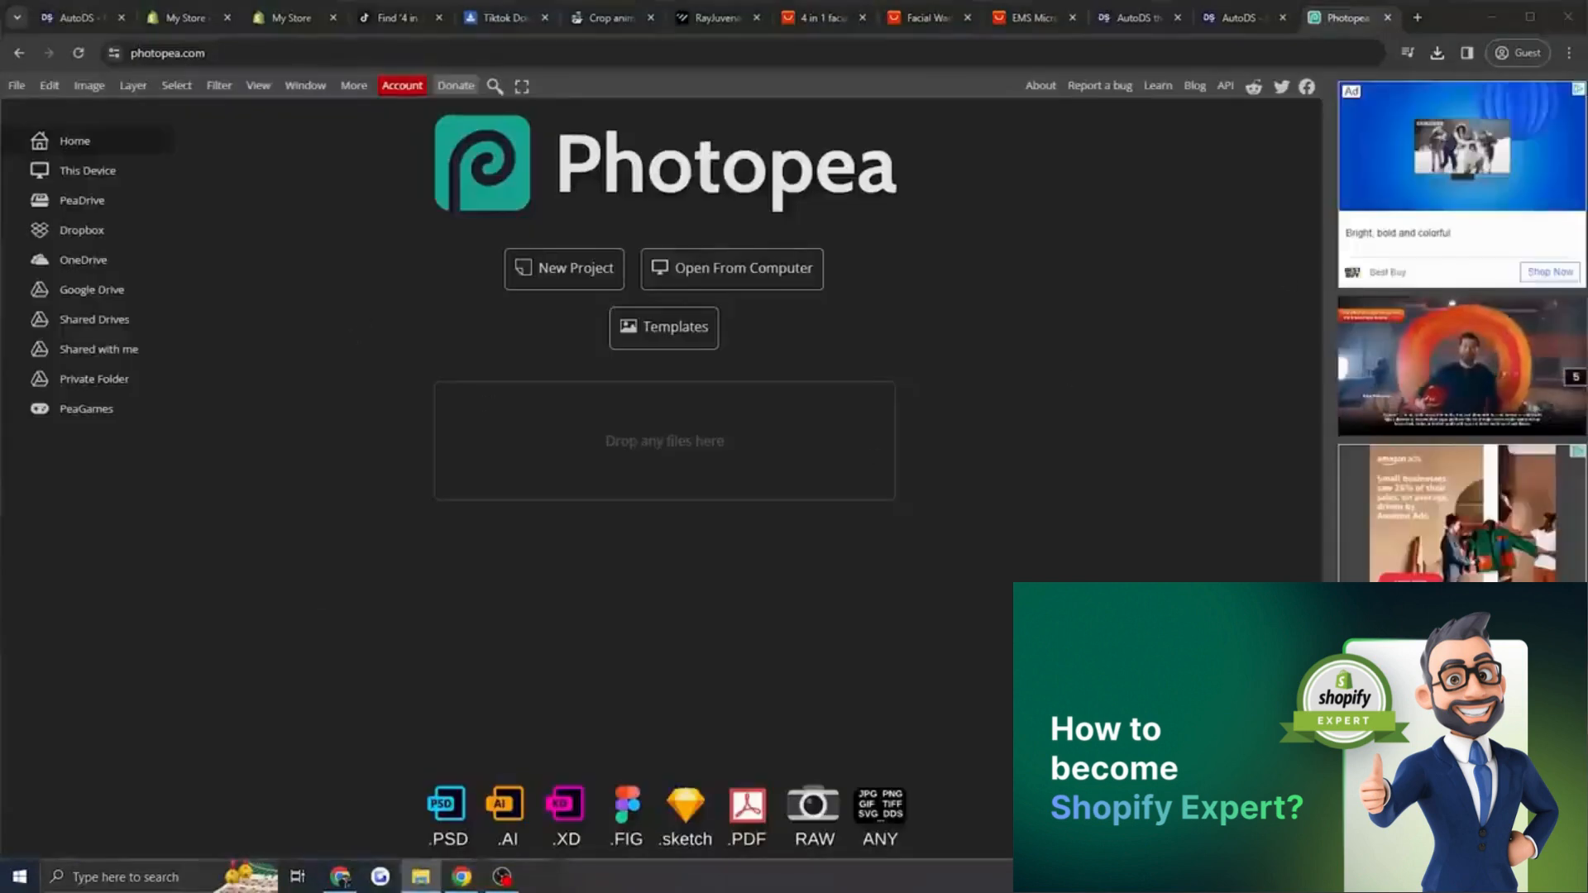
drag(654, 430, 645, 445)
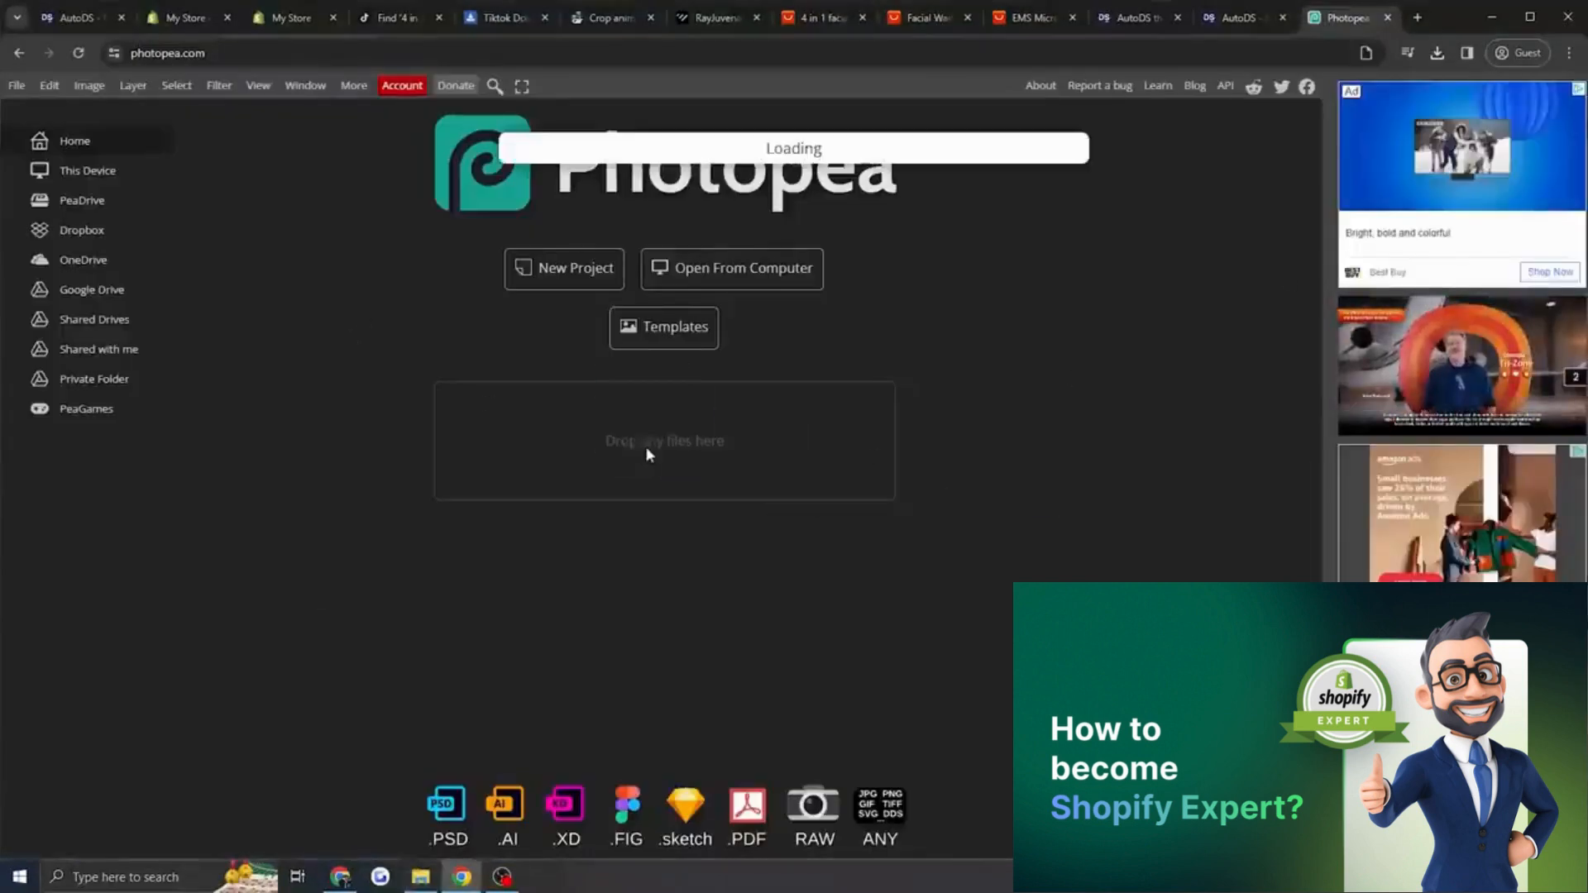
Free-transform the wand: rotate it about -46.5°, enlarge it and shift it so the handle runs off the canvas's lower-right corner.
click(50, 86)
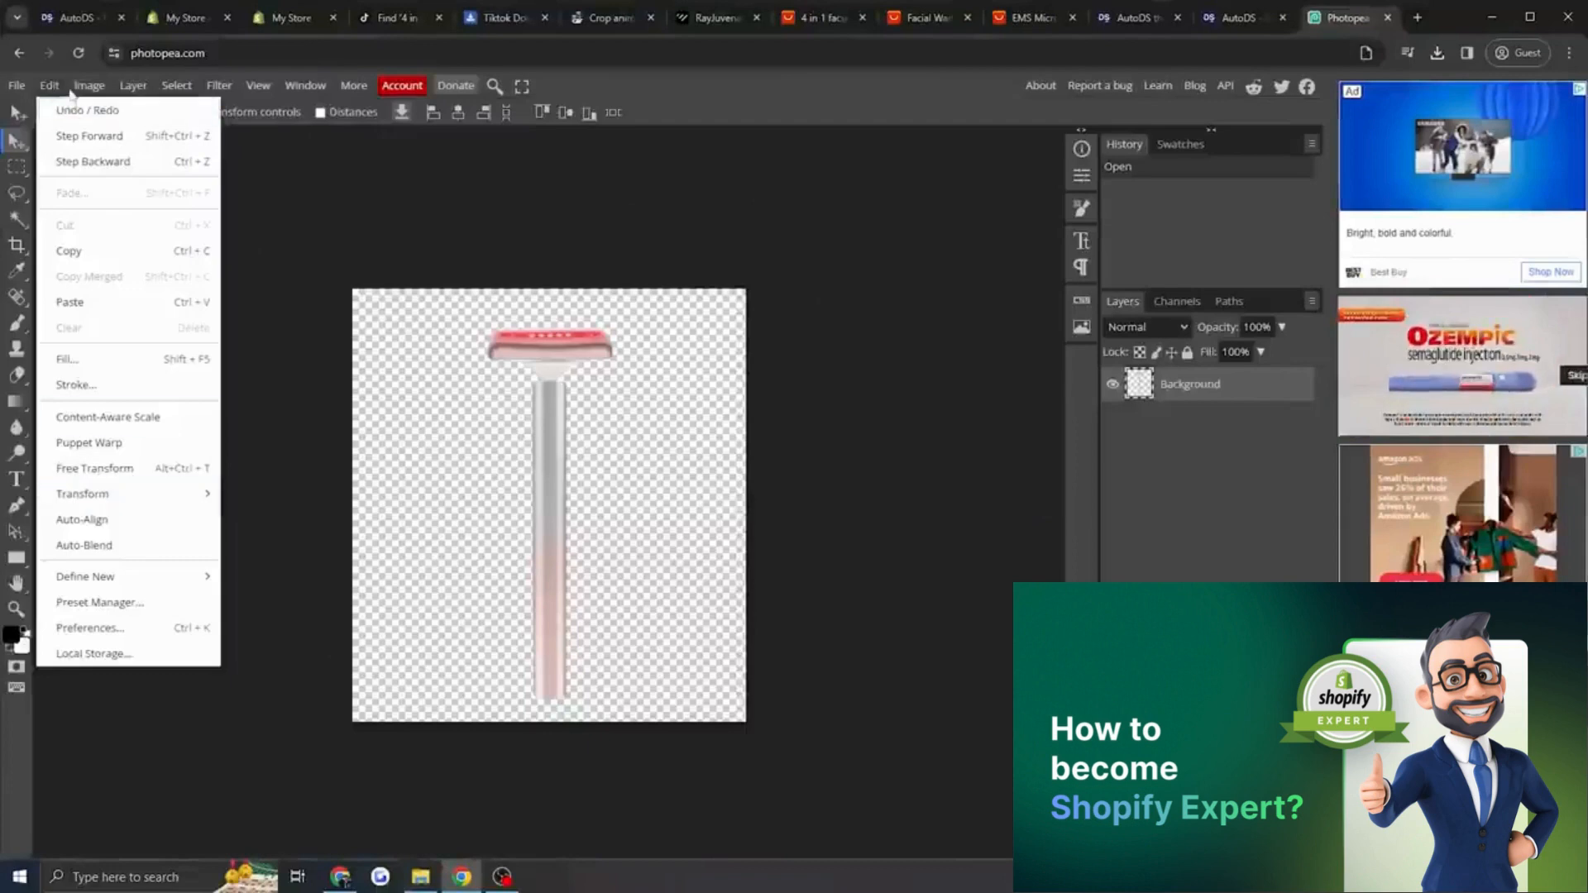
click(95, 469)
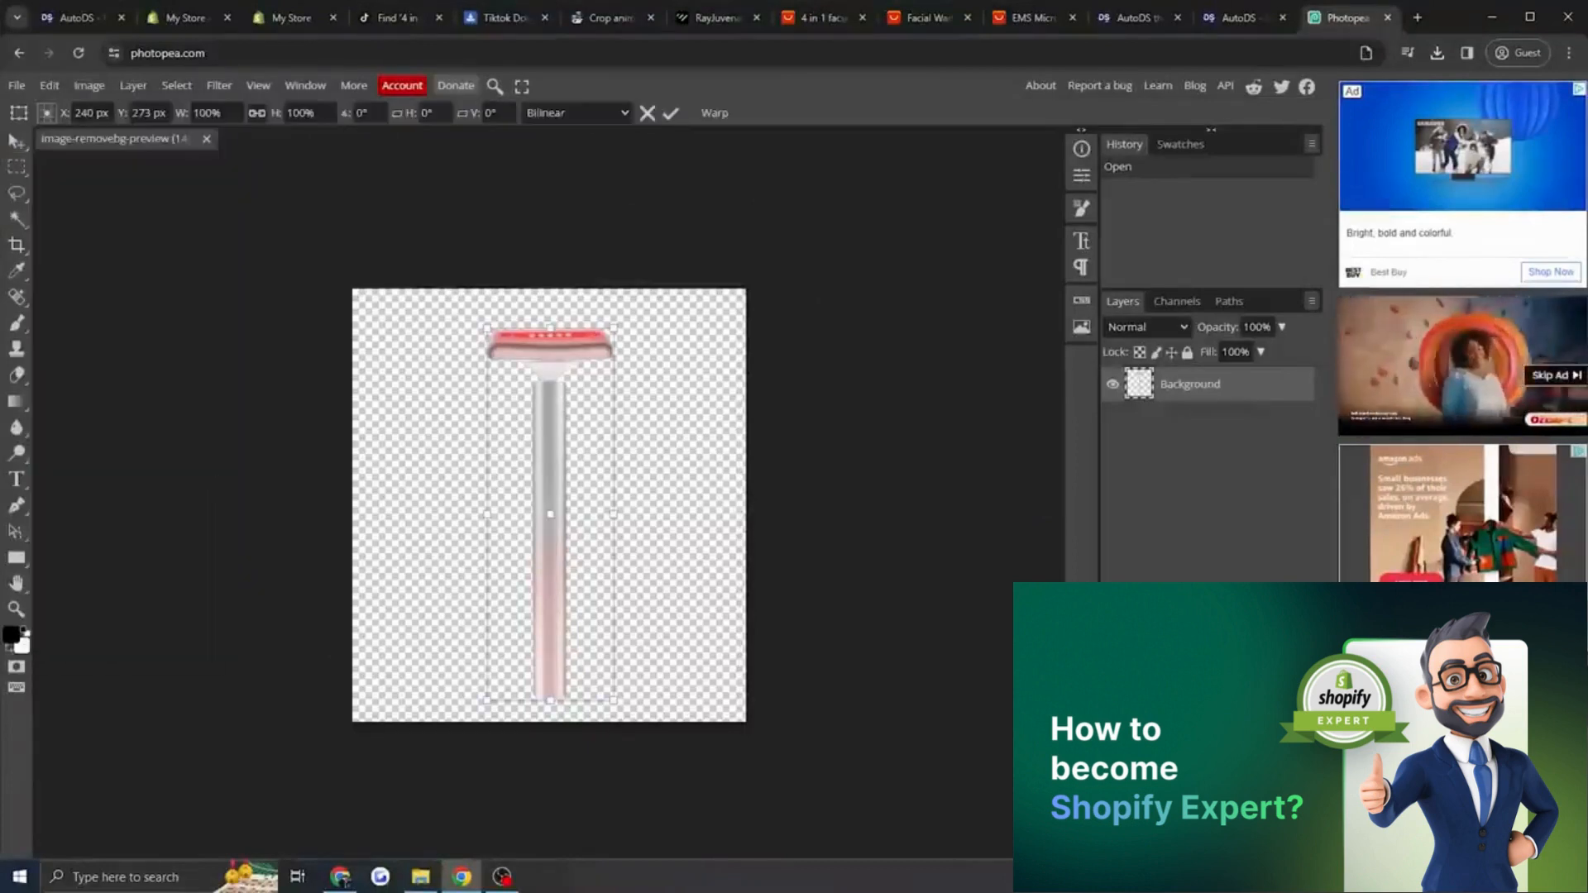
drag(553, 309, 358, 329)
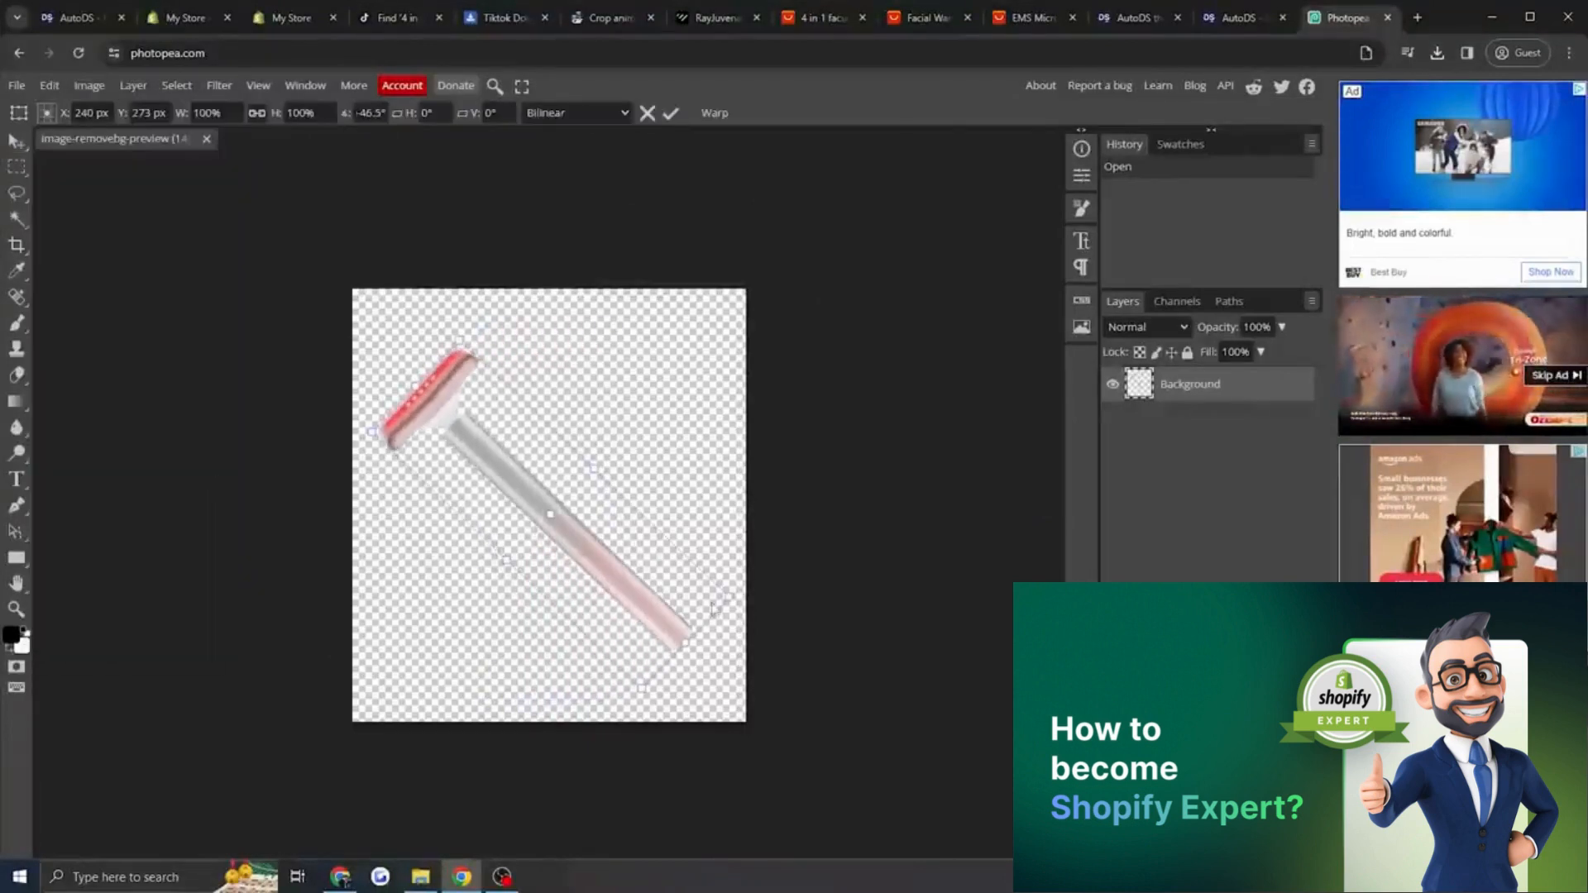
drag(726, 596, 796, 693)
drag(633, 633, 649, 641)
key(Return)
Duplicate the Background layer that holds the rotated wand.
right_click(1157, 377)
click(1144, 420)
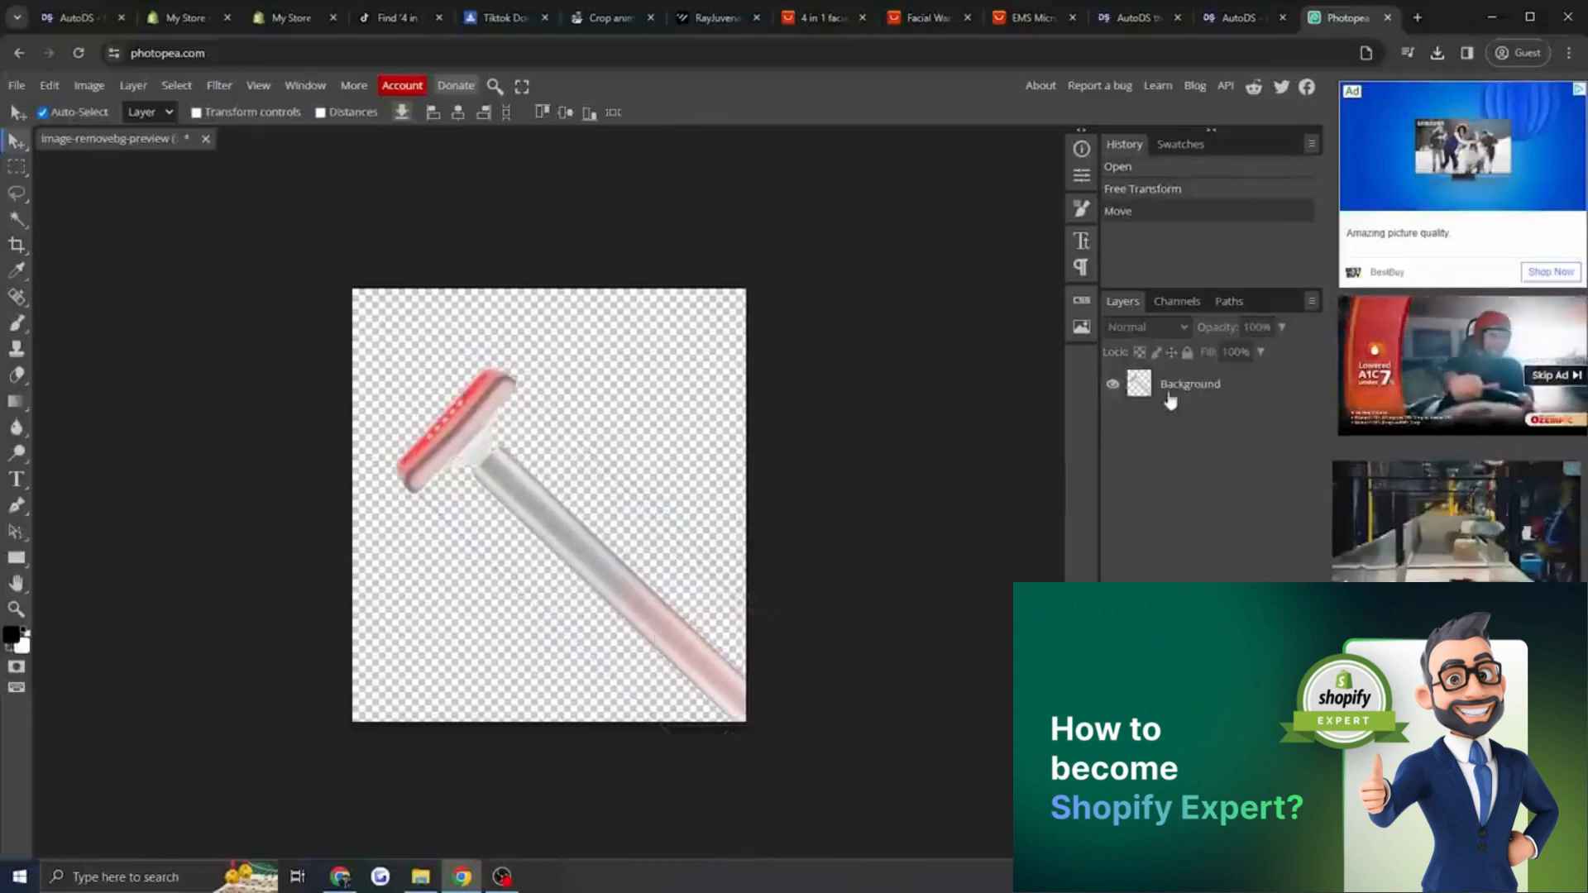
click(1173, 393)
key(ctrl+j)
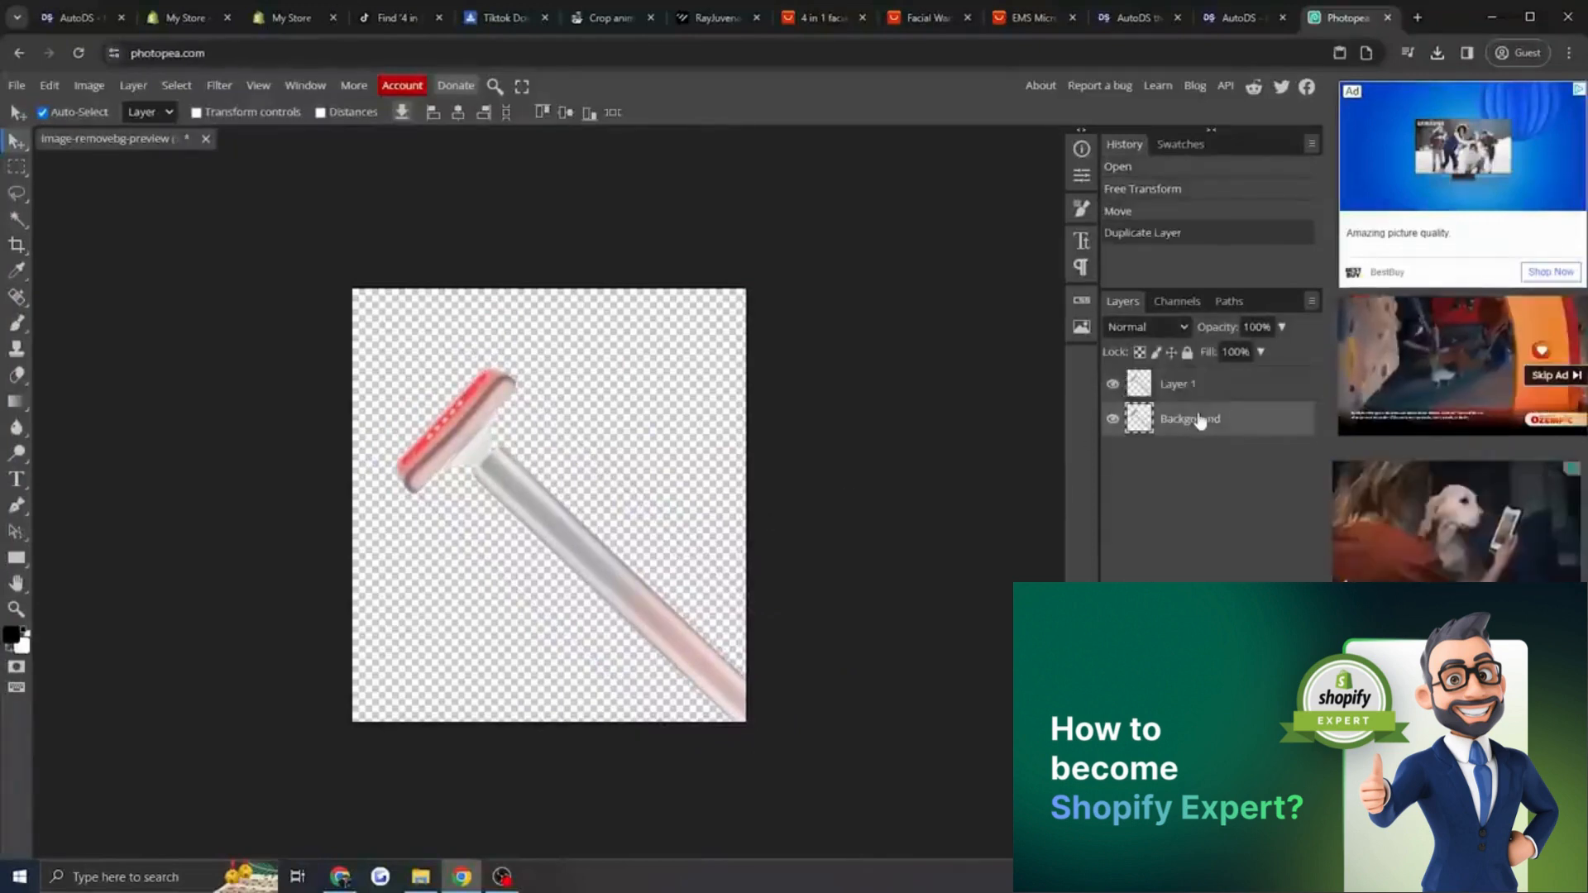
Apply a Drop Shadow layer style with its default settings to the duplicated wand layer.
click(1196, 386)
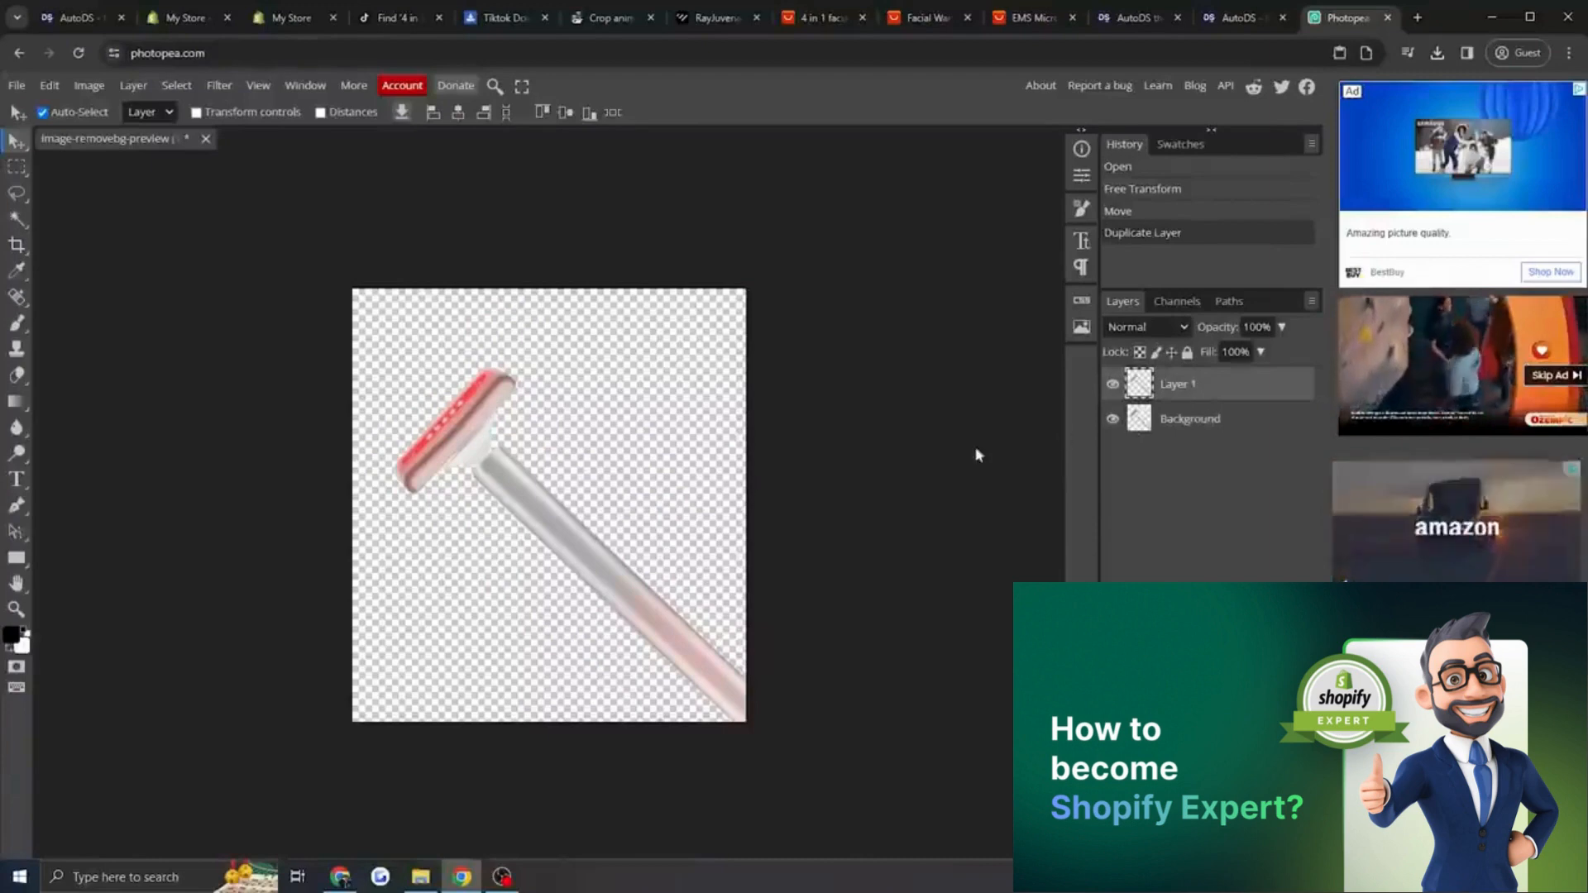
right_click(1191, 386)
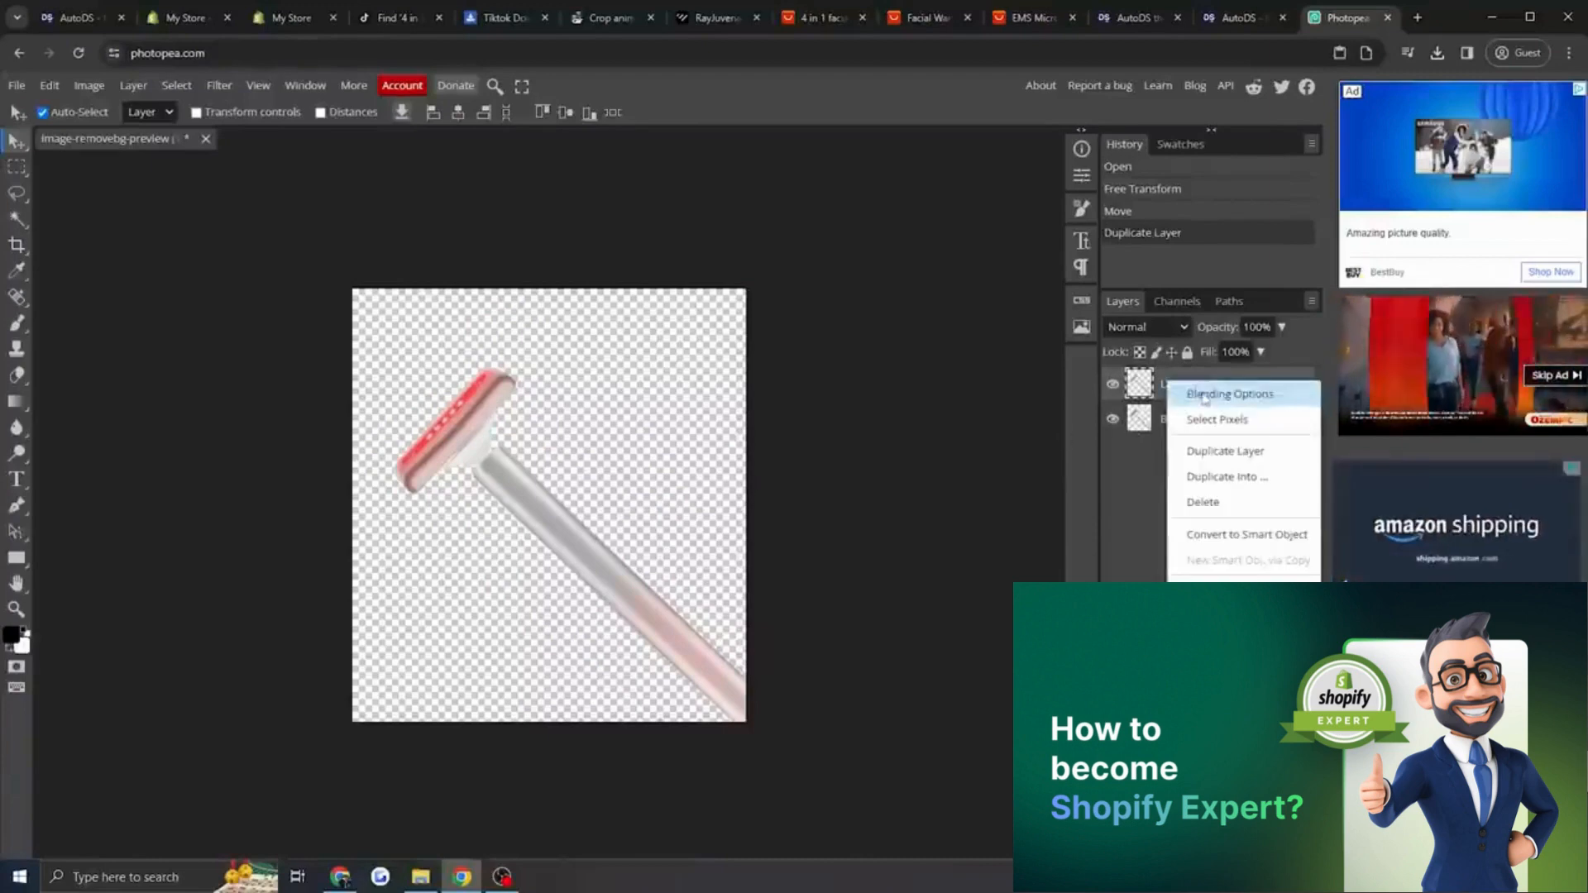
click(1216, 394)
drag(331, 242, 883, 225)
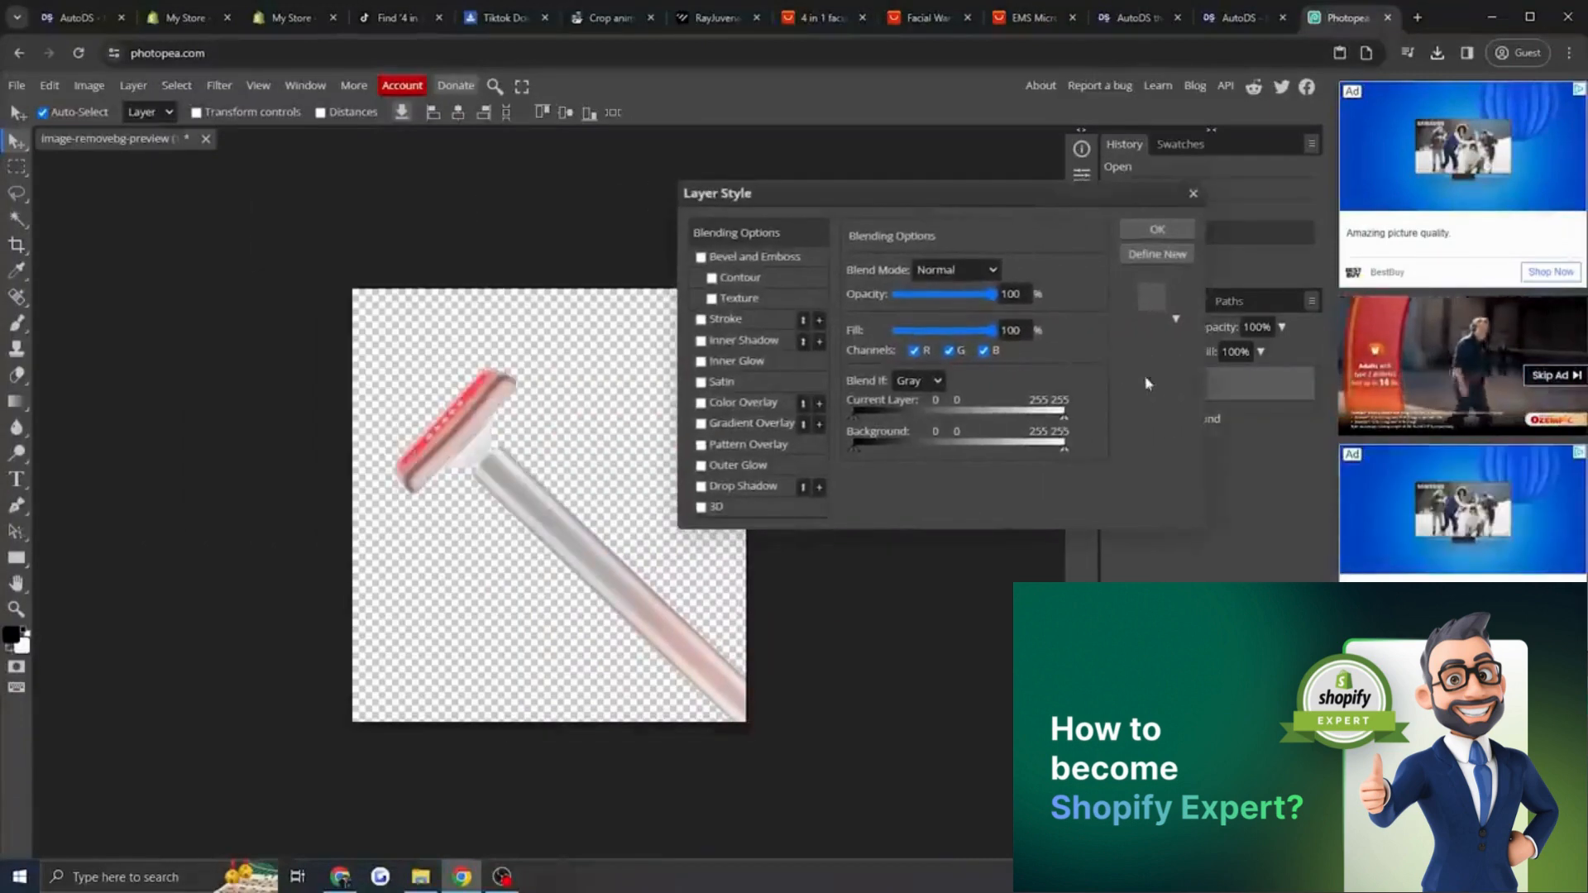
click(735, 489)
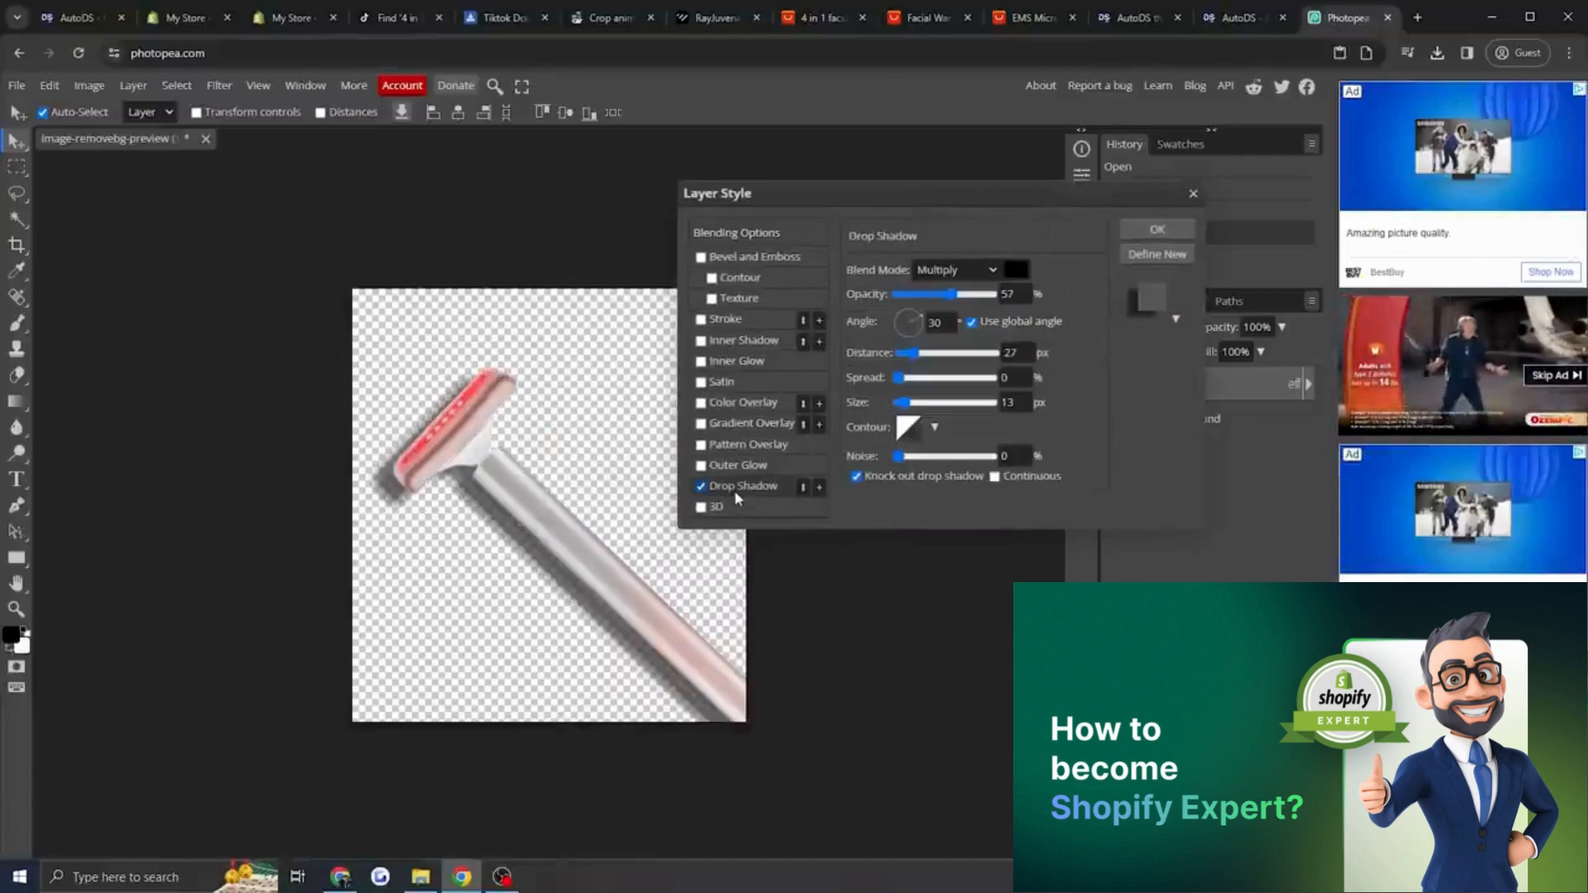
click(1166, 232)
Export the shadowed wand image as a PNG at 476 × 524 px and 100% quality.
click(17, 85)
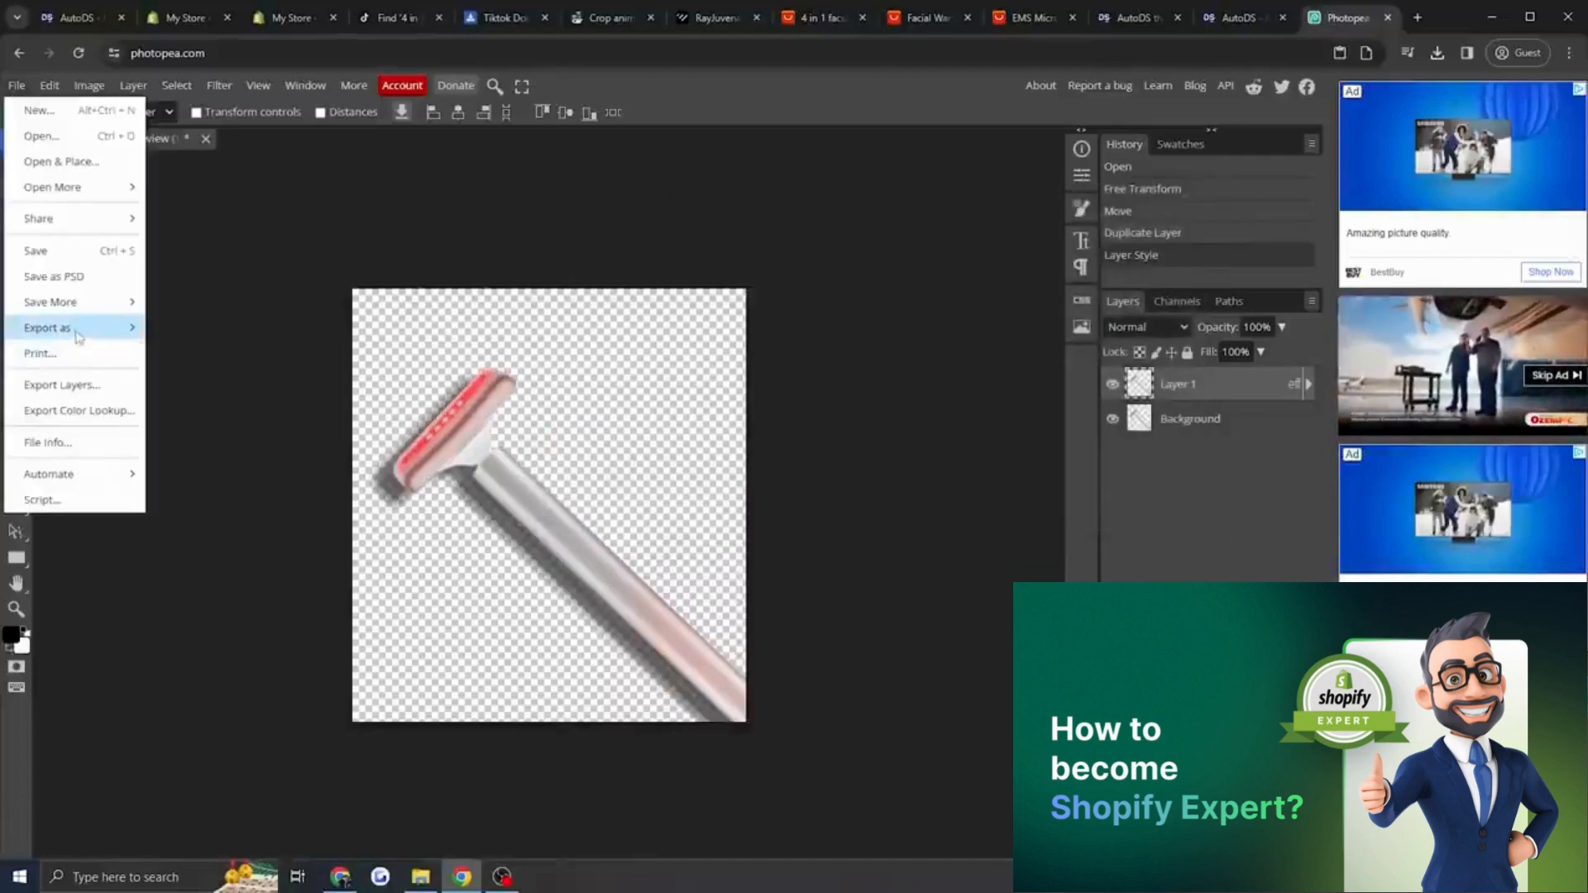
mouse_move(74, 328)
click(195, 335)
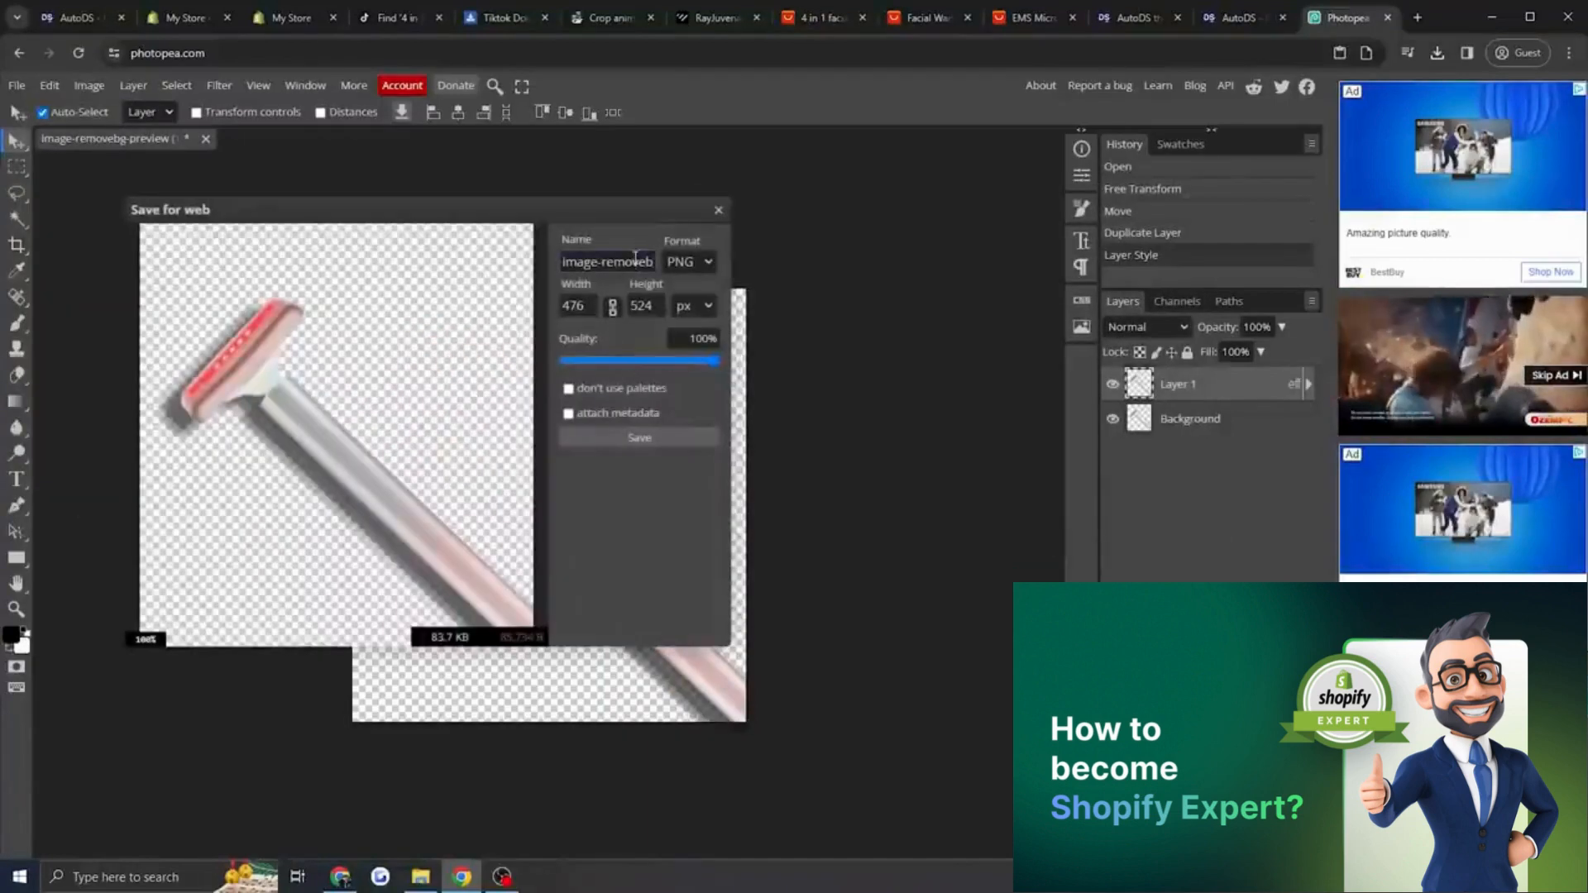
click(665, 438)
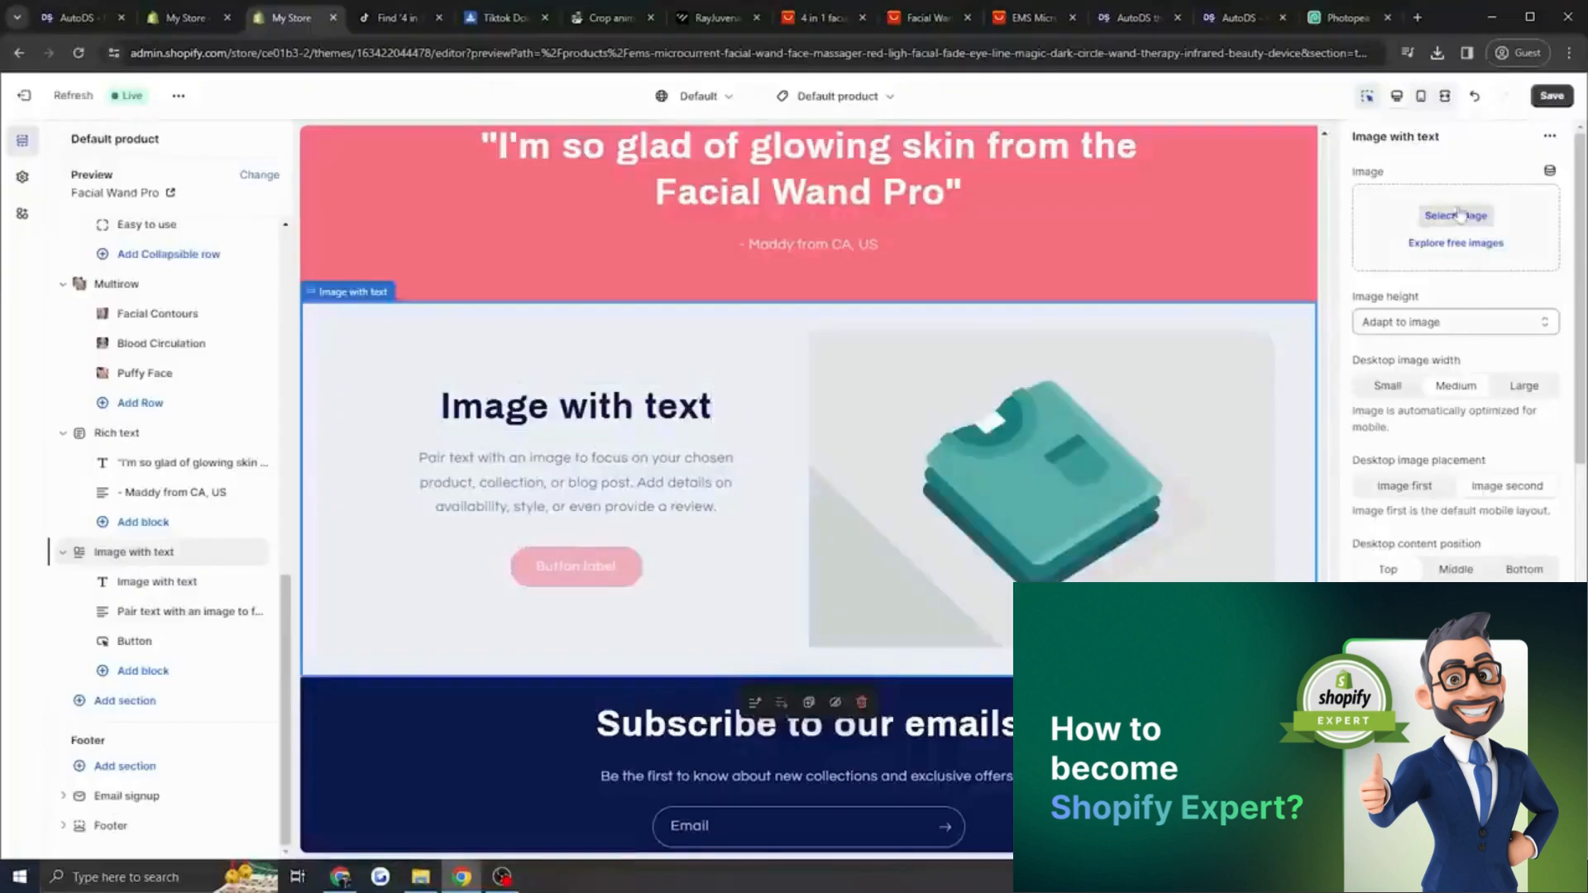
In the Shopify theme editor, set the exported wand picture as the Image with text section's image and its heading to "Cutting-edge Technology".
click(1442, 215)
click(810, 337)
click(1158, 762)
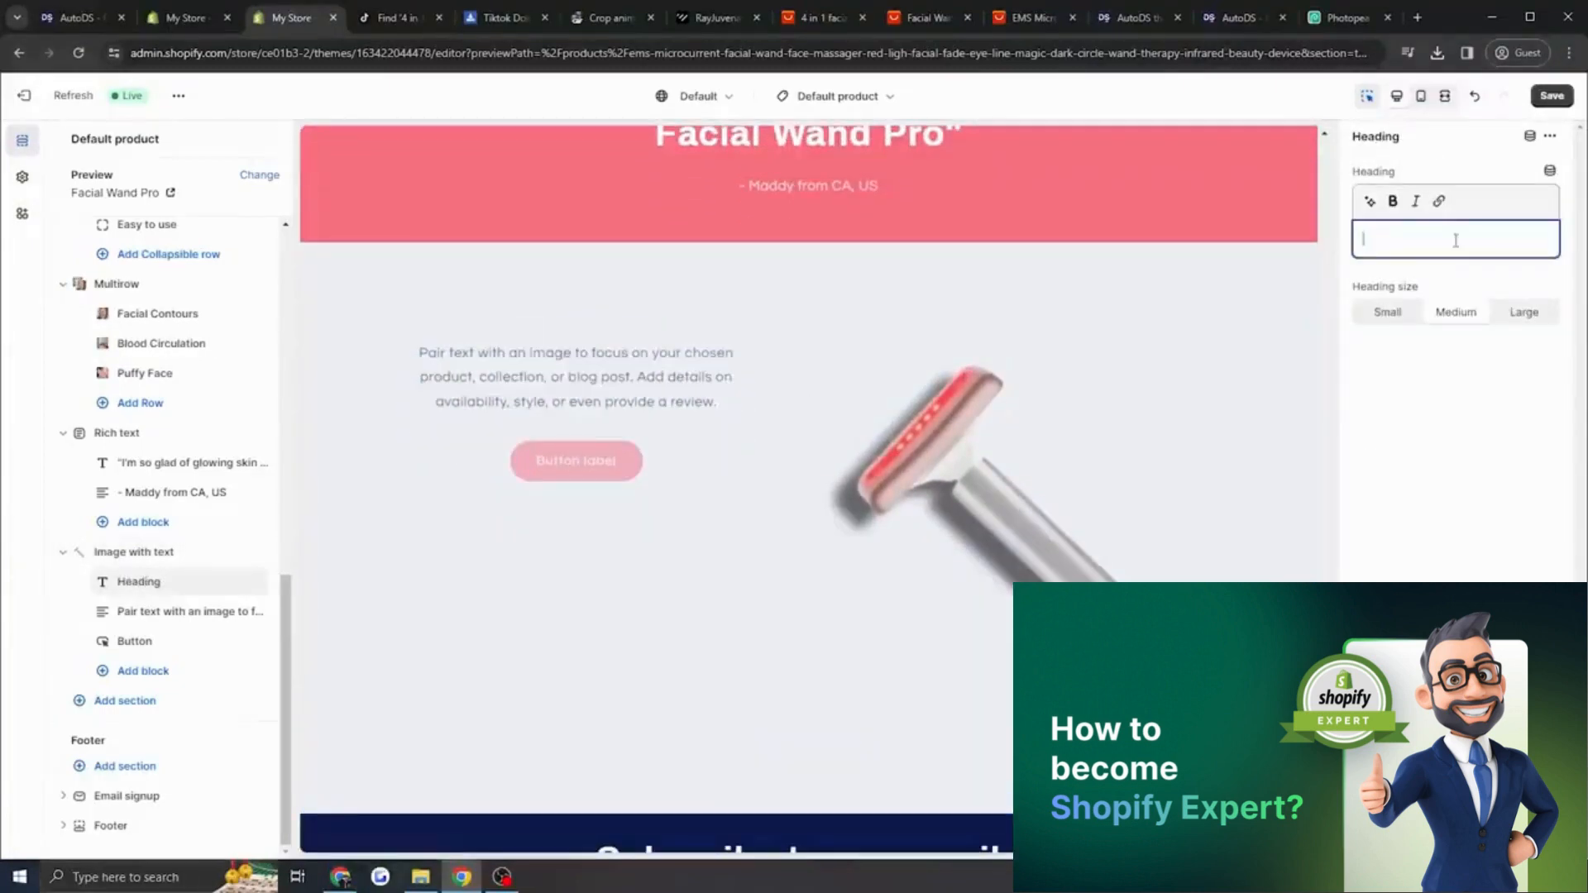
text(Cutting-edge)
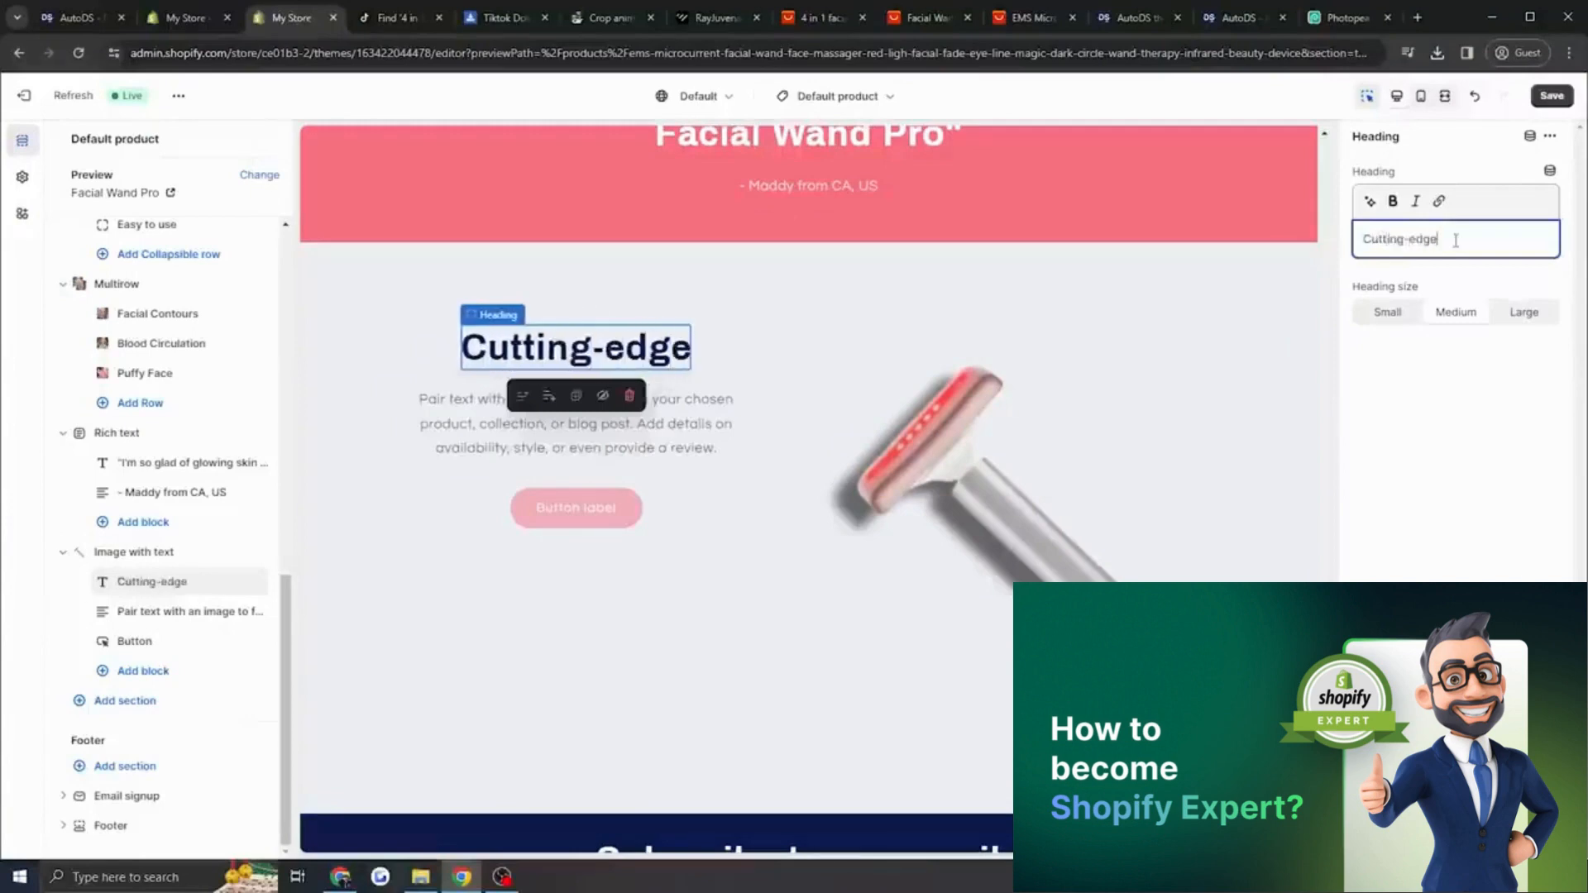
text( Technology)
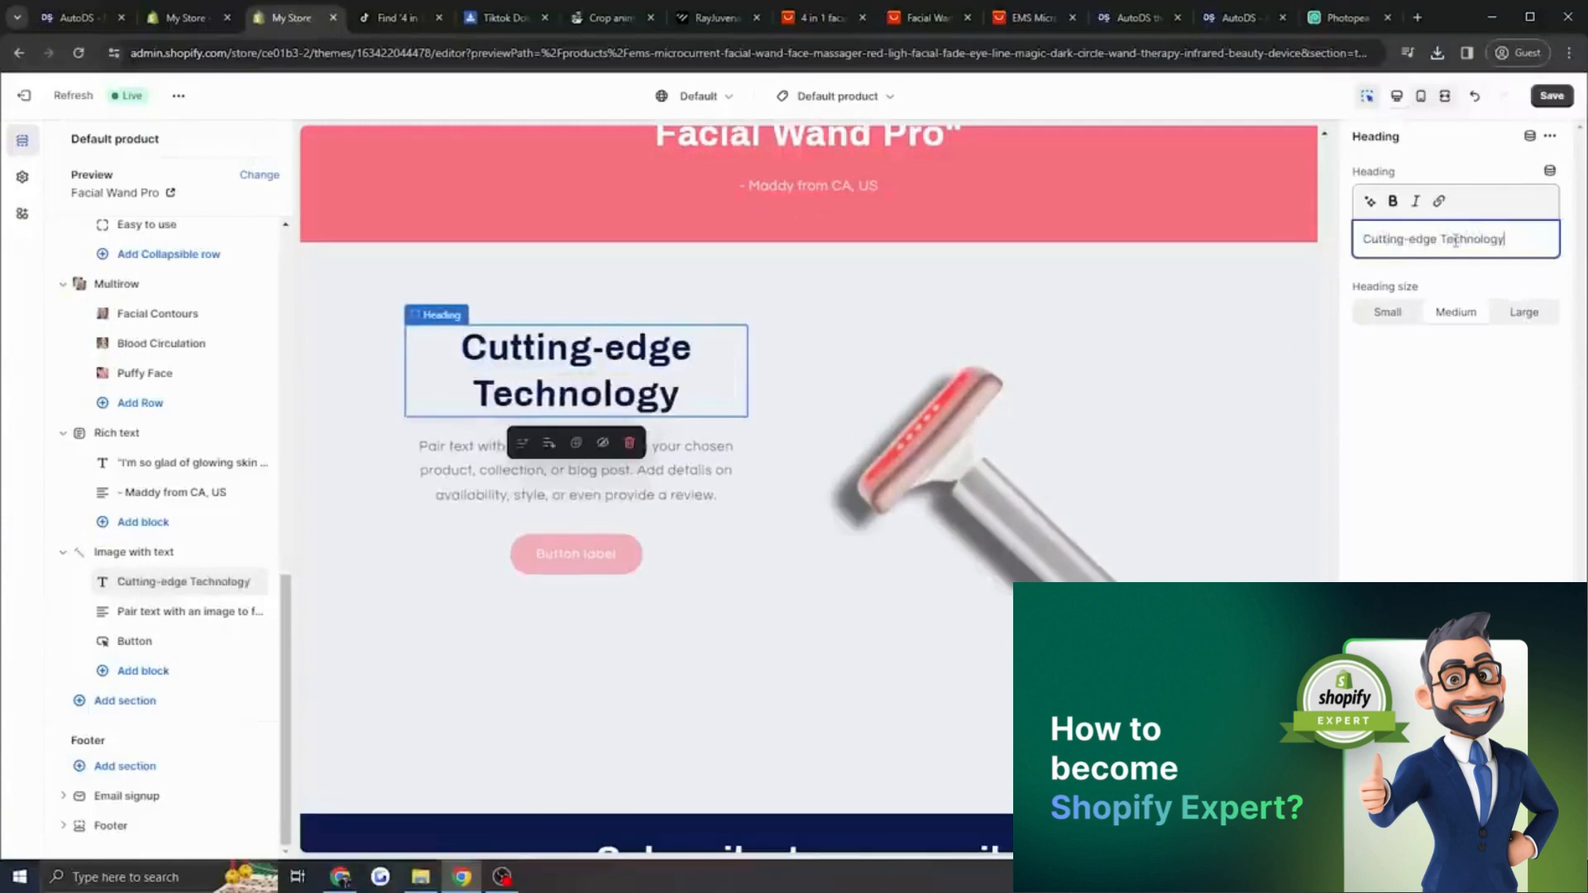
Set the "Cutting-edge Technology" heading size to Large and replace the text below it with "Designed to bring you healthier, better, silkier skin.".
click(1522, 313)
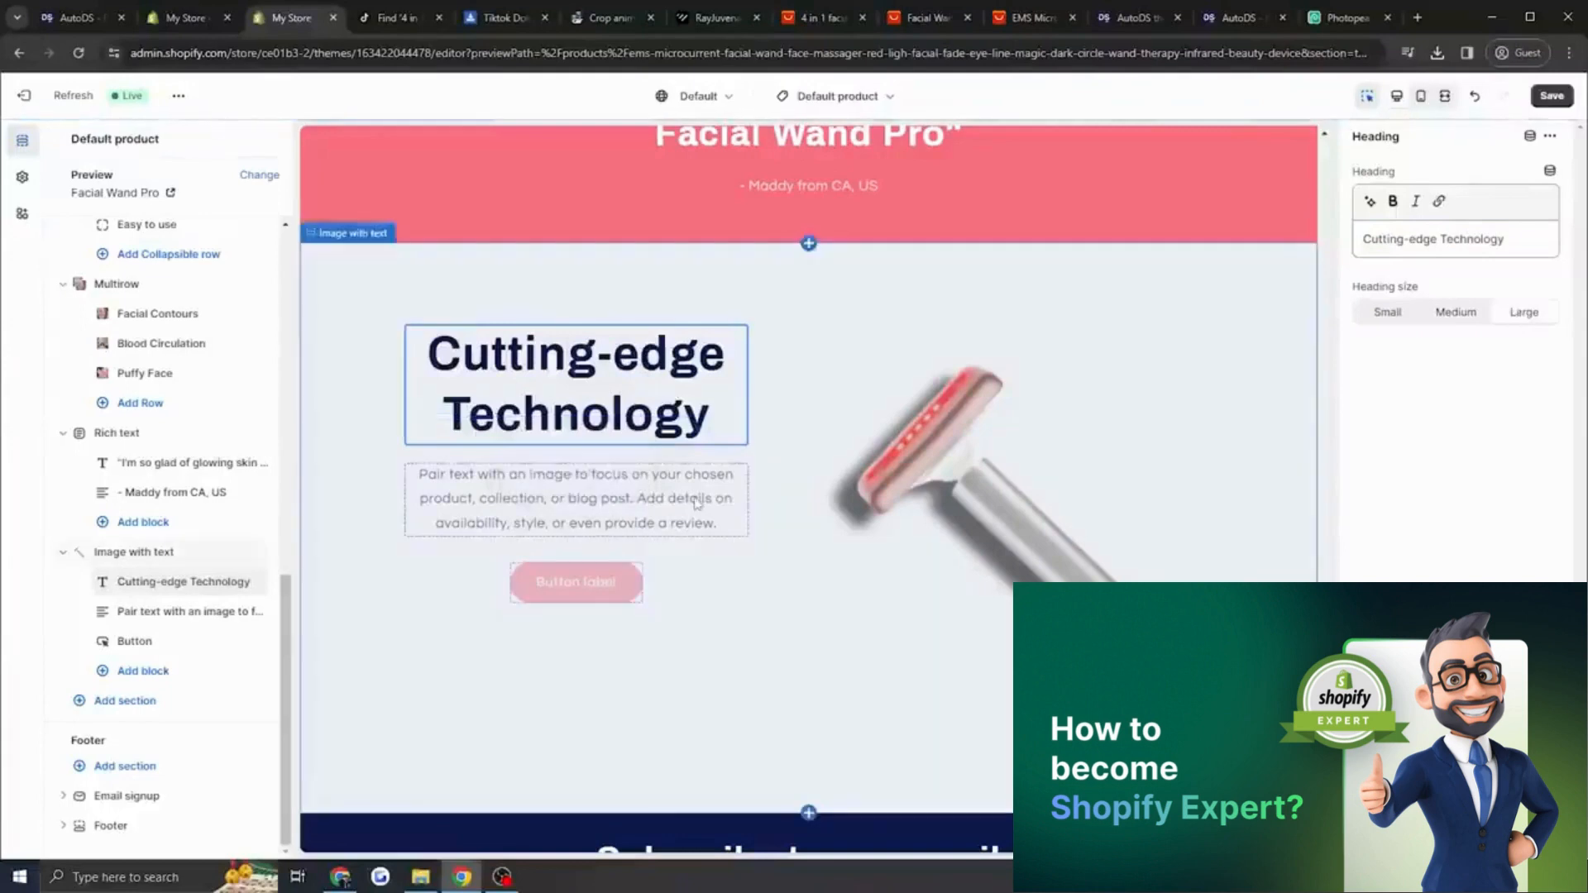
triple_click(1433, 285)
key(BackSpace)
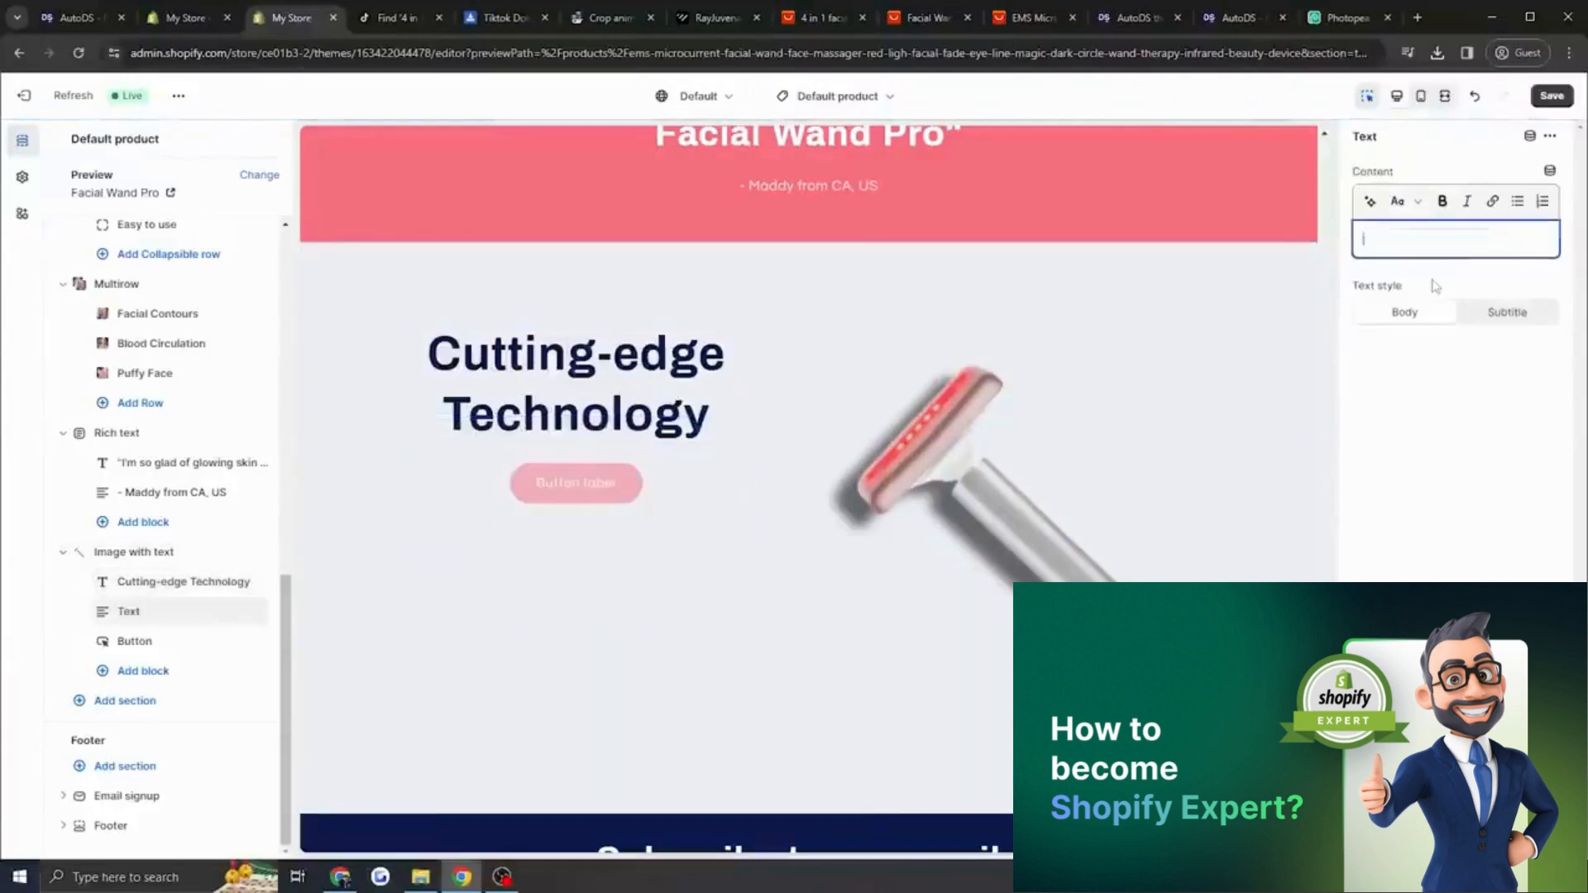
text(Designed to bring you h)
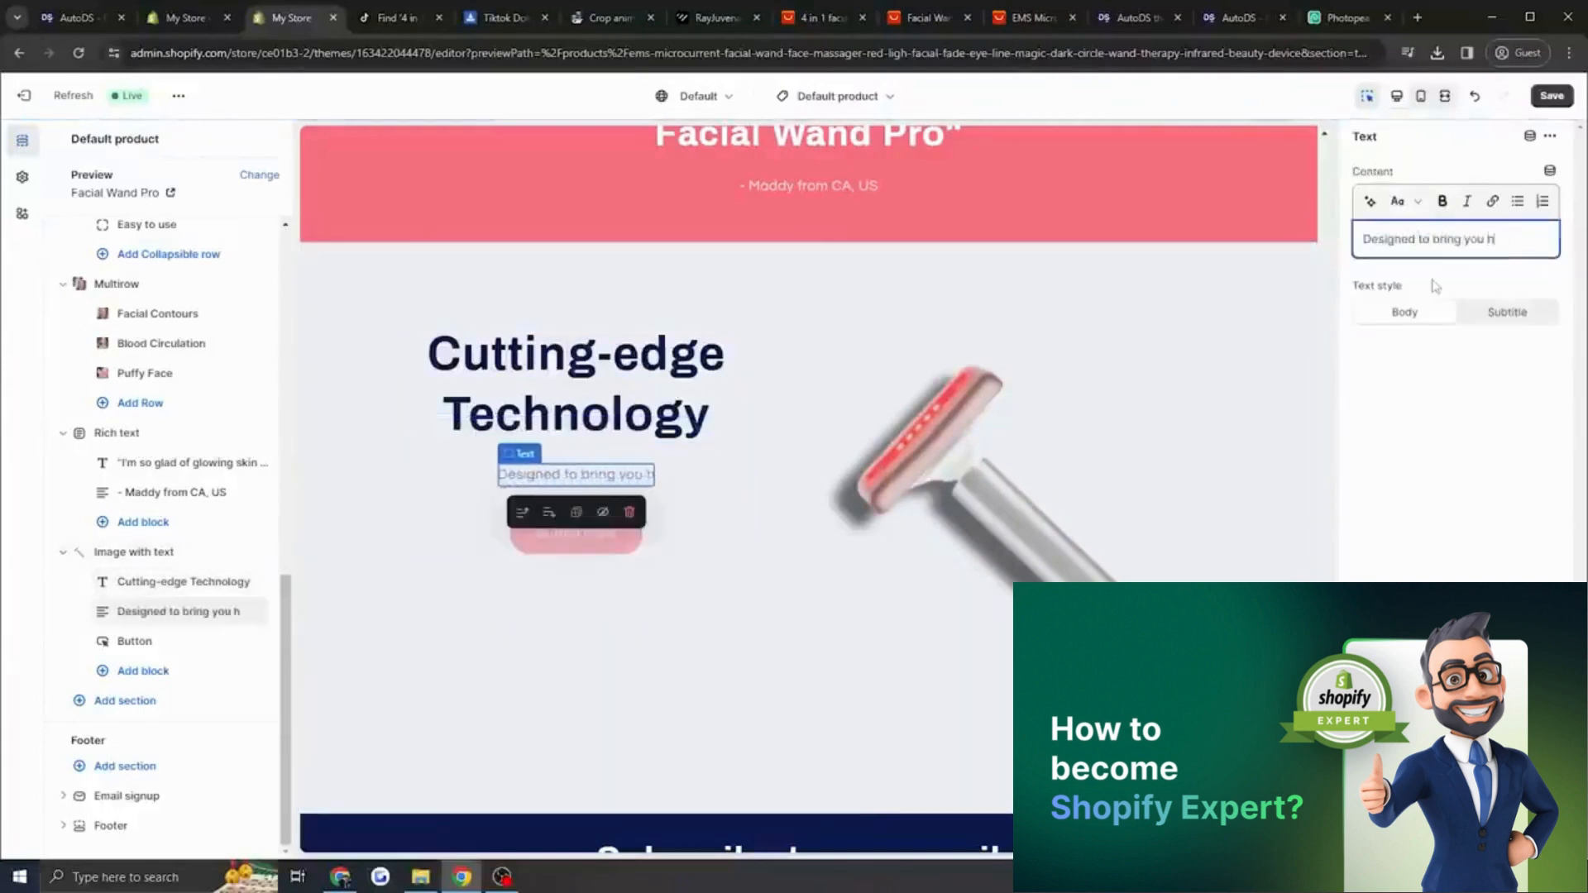
text(ealthier, better, s)
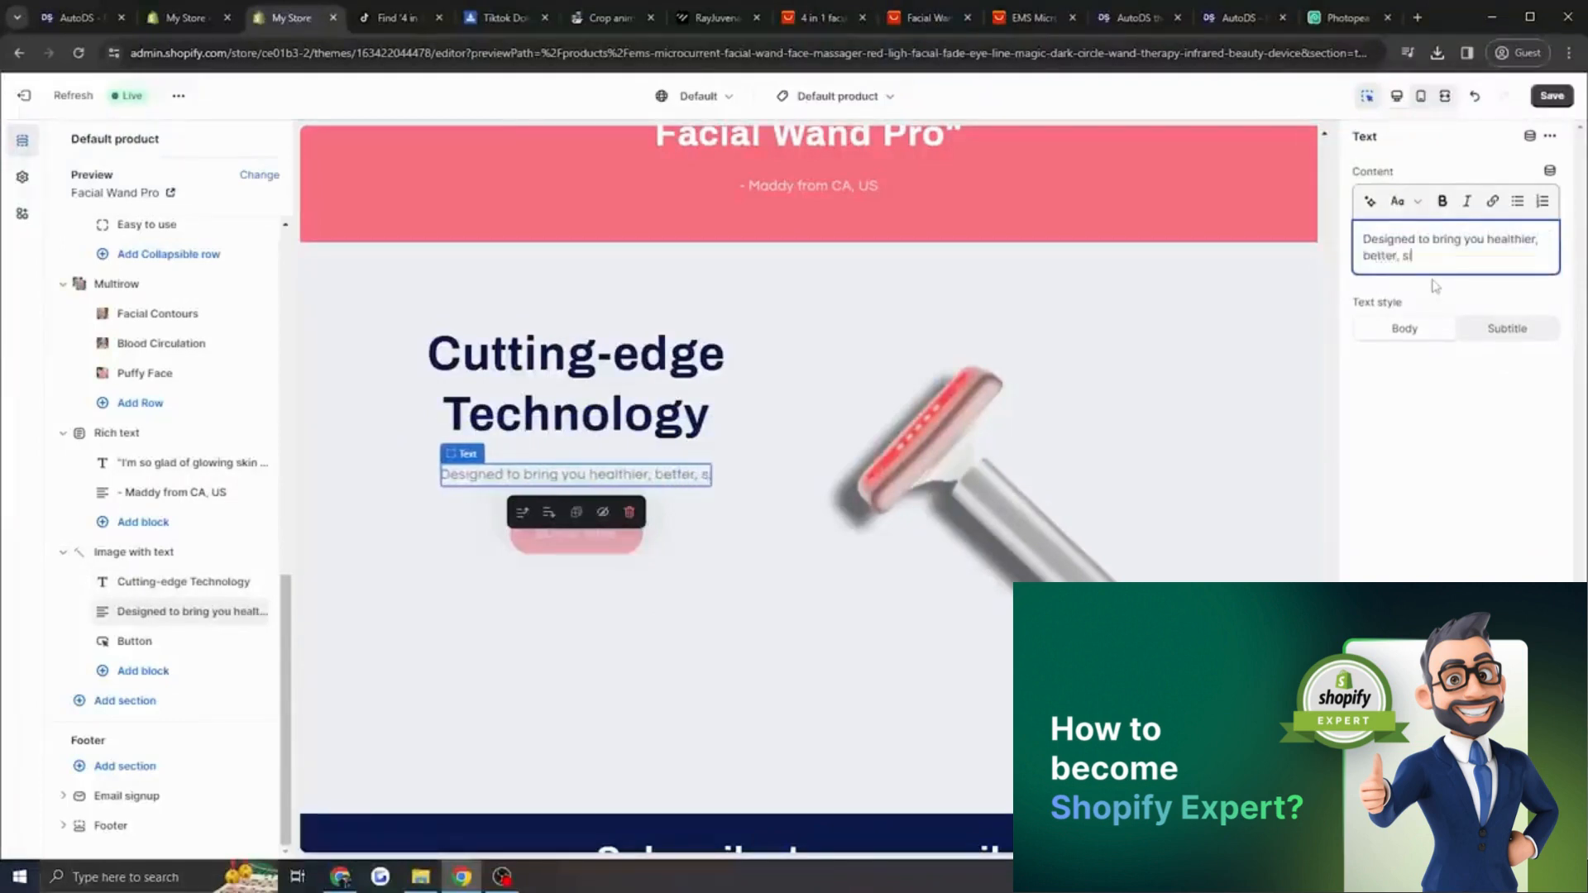
text(ilkier skin.)
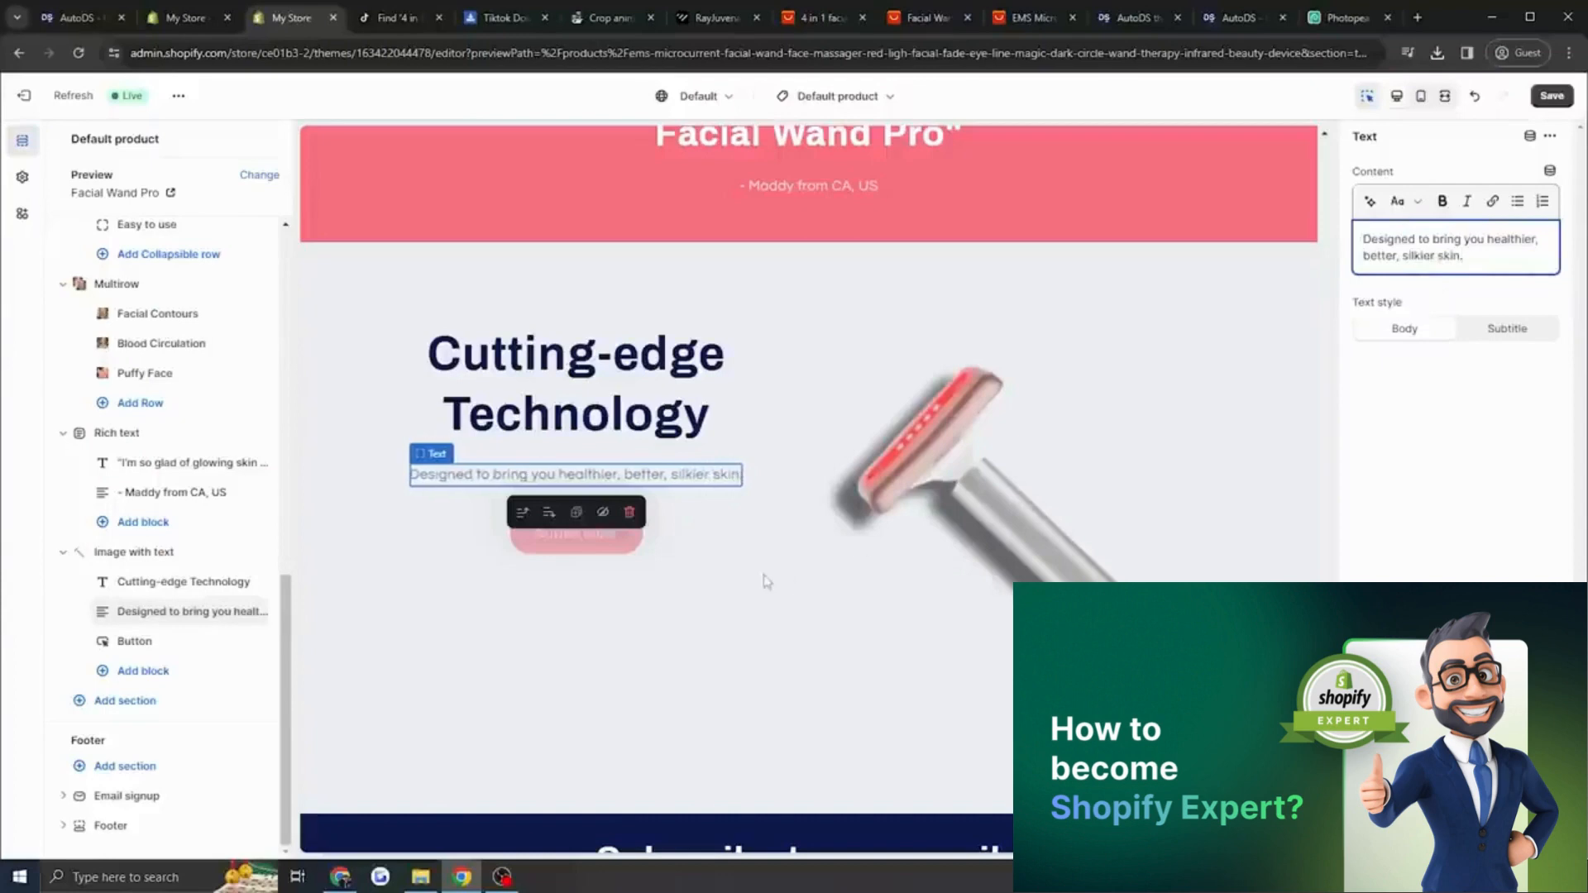
Clear the button label in the Image with text section and save the theme changes.
click(577, 538)
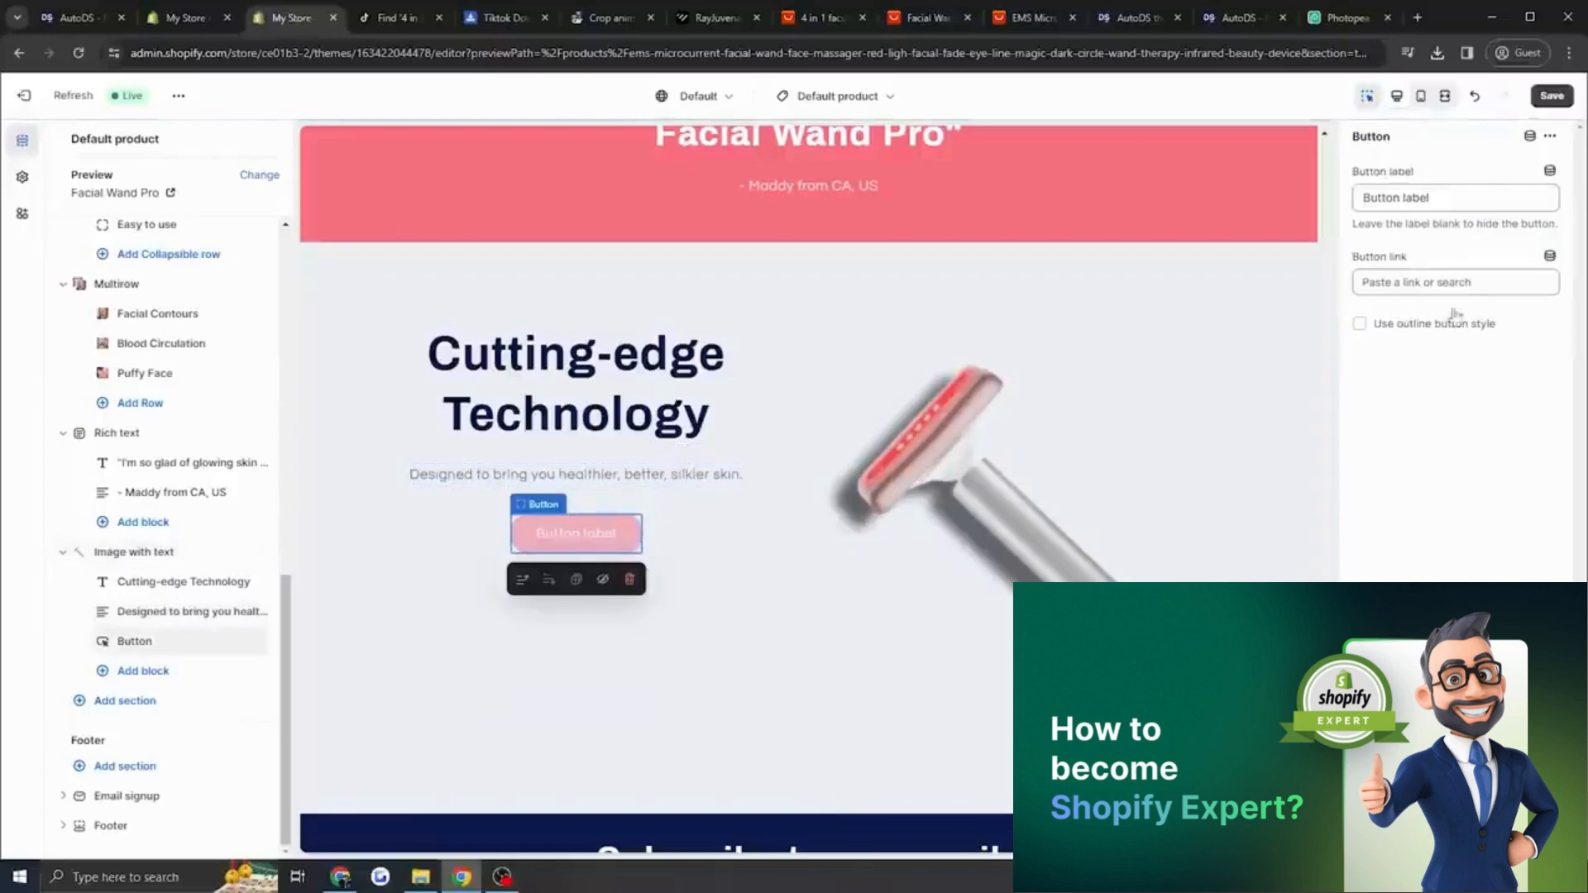
key(ctrl+a)
key(BackSpace)
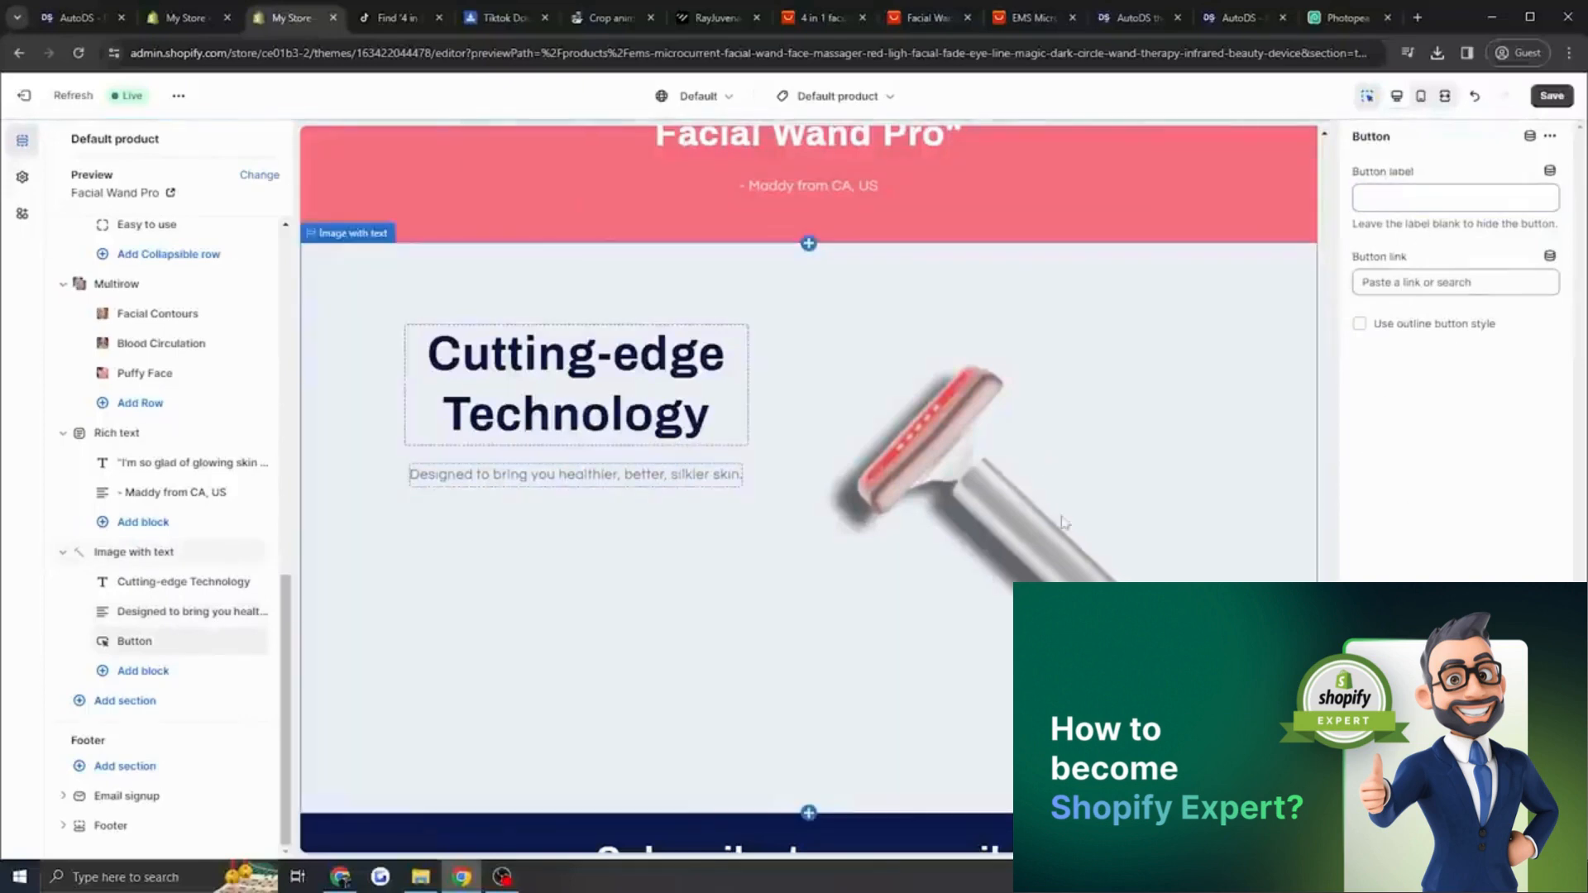
click(1552, 99)
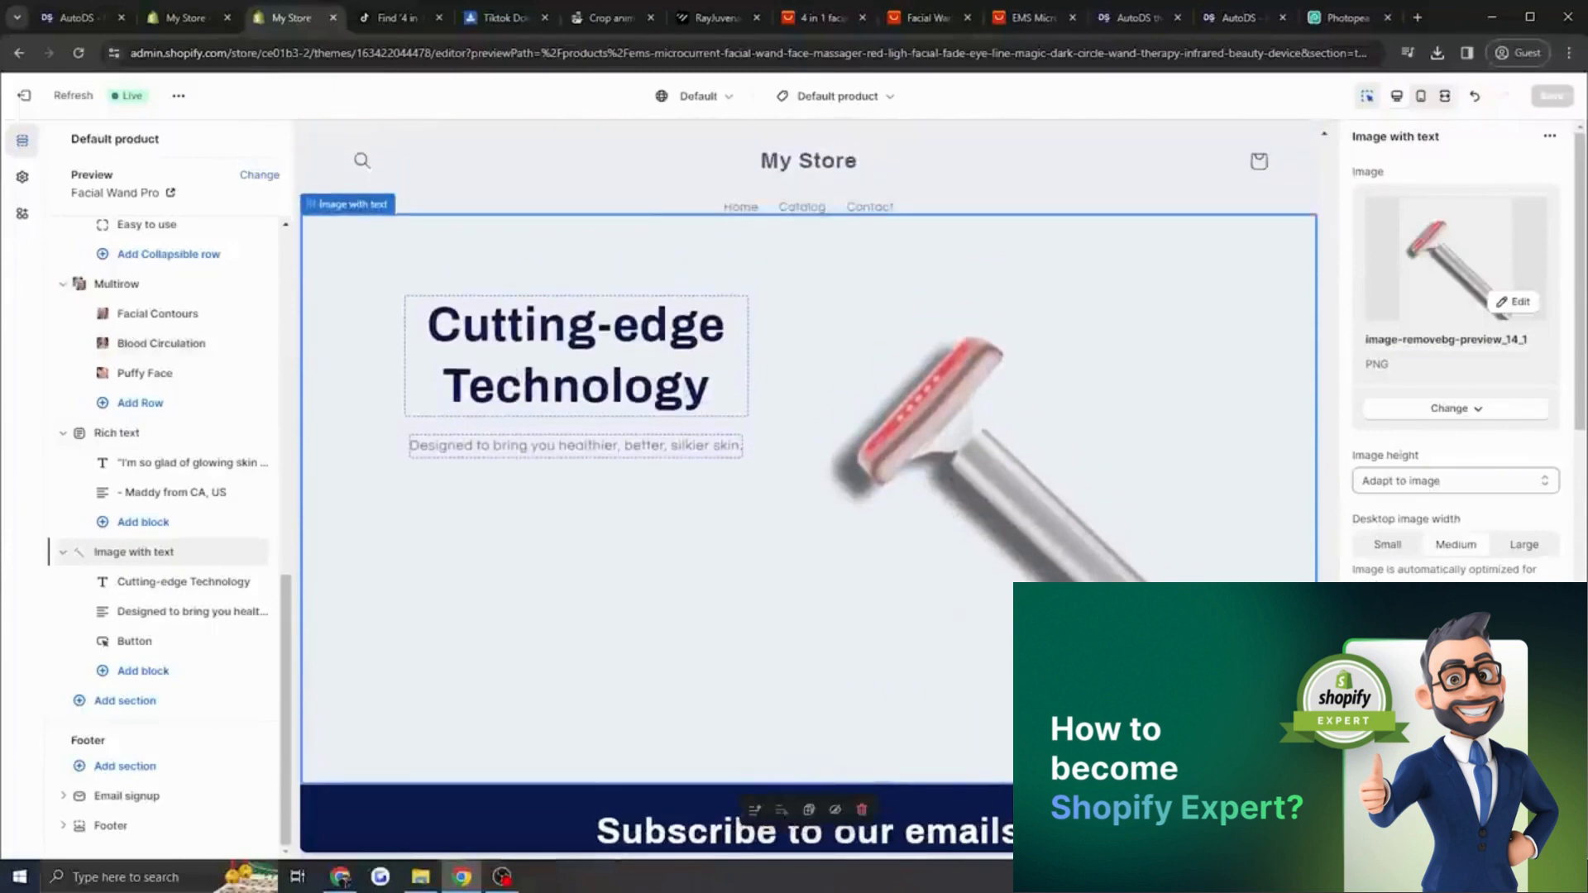
Try the Medium, Large and Small image heights for the Image with text section, and restore Adapt to image.
scroll(951, 463, down, 1)
scroll(951, 463, up, 1)
click(1398, 488)
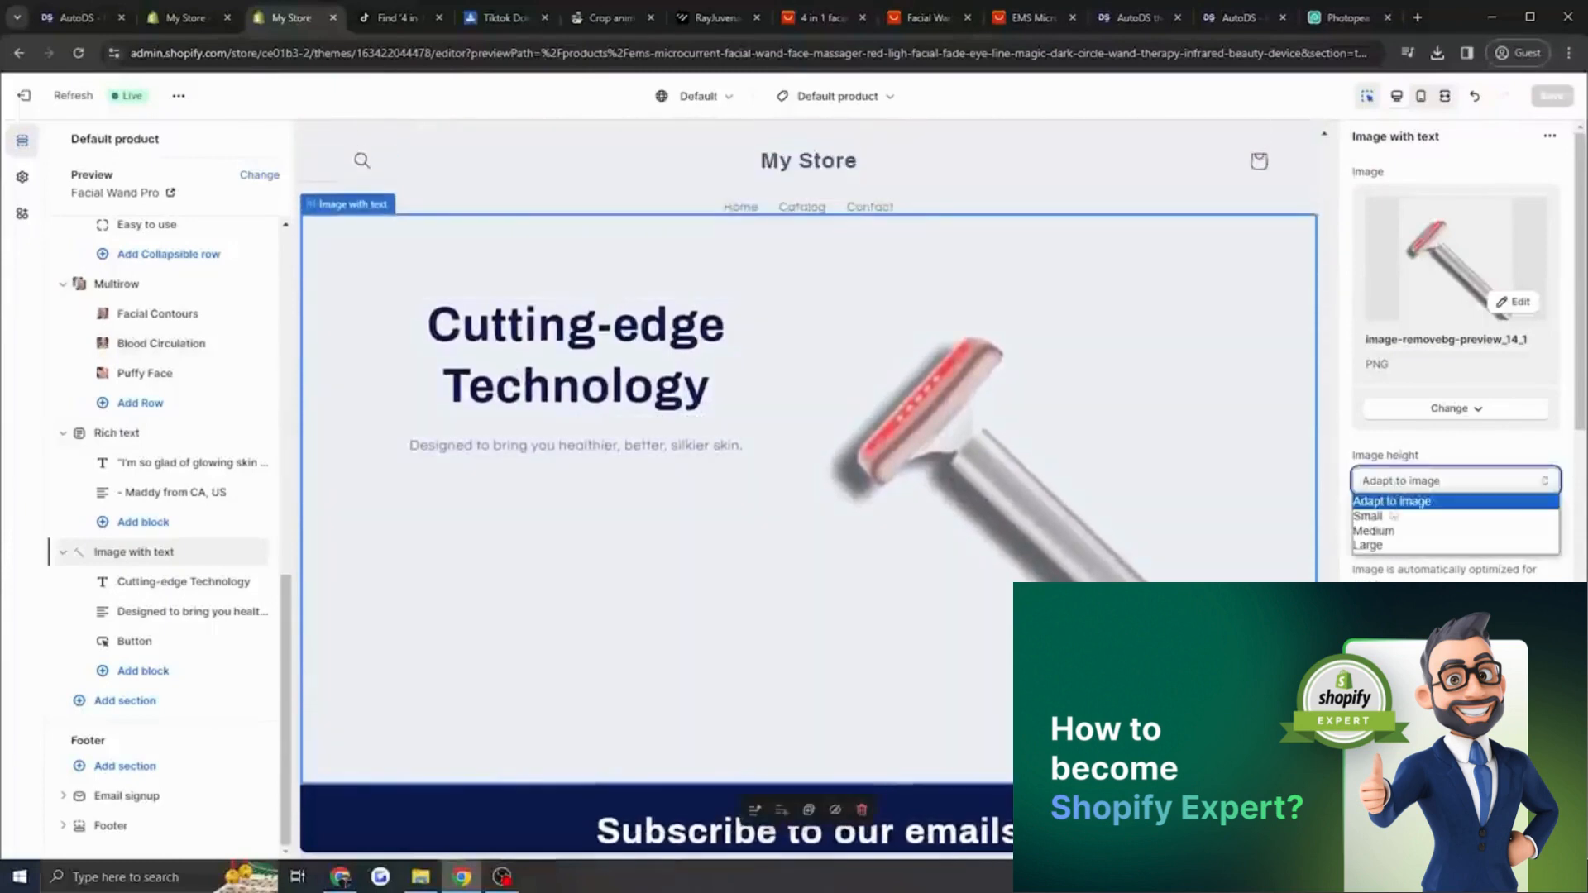
click(1387, 534)
click(1406, 480)
click(1374, 545)
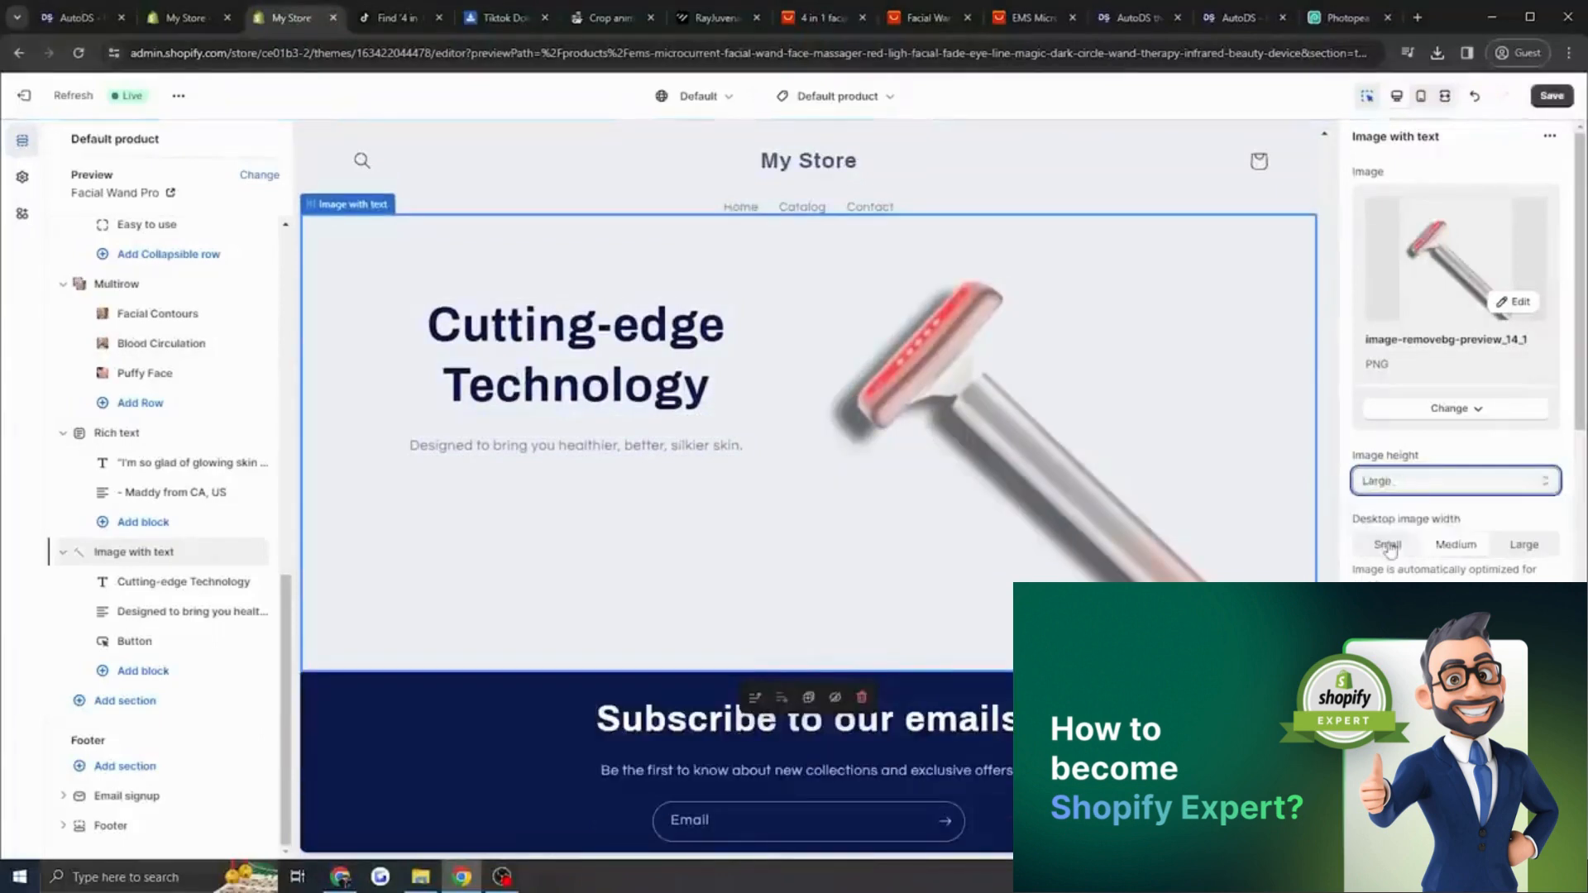
click(1406, 480)
click(1397, 501)
click(1407, 479)
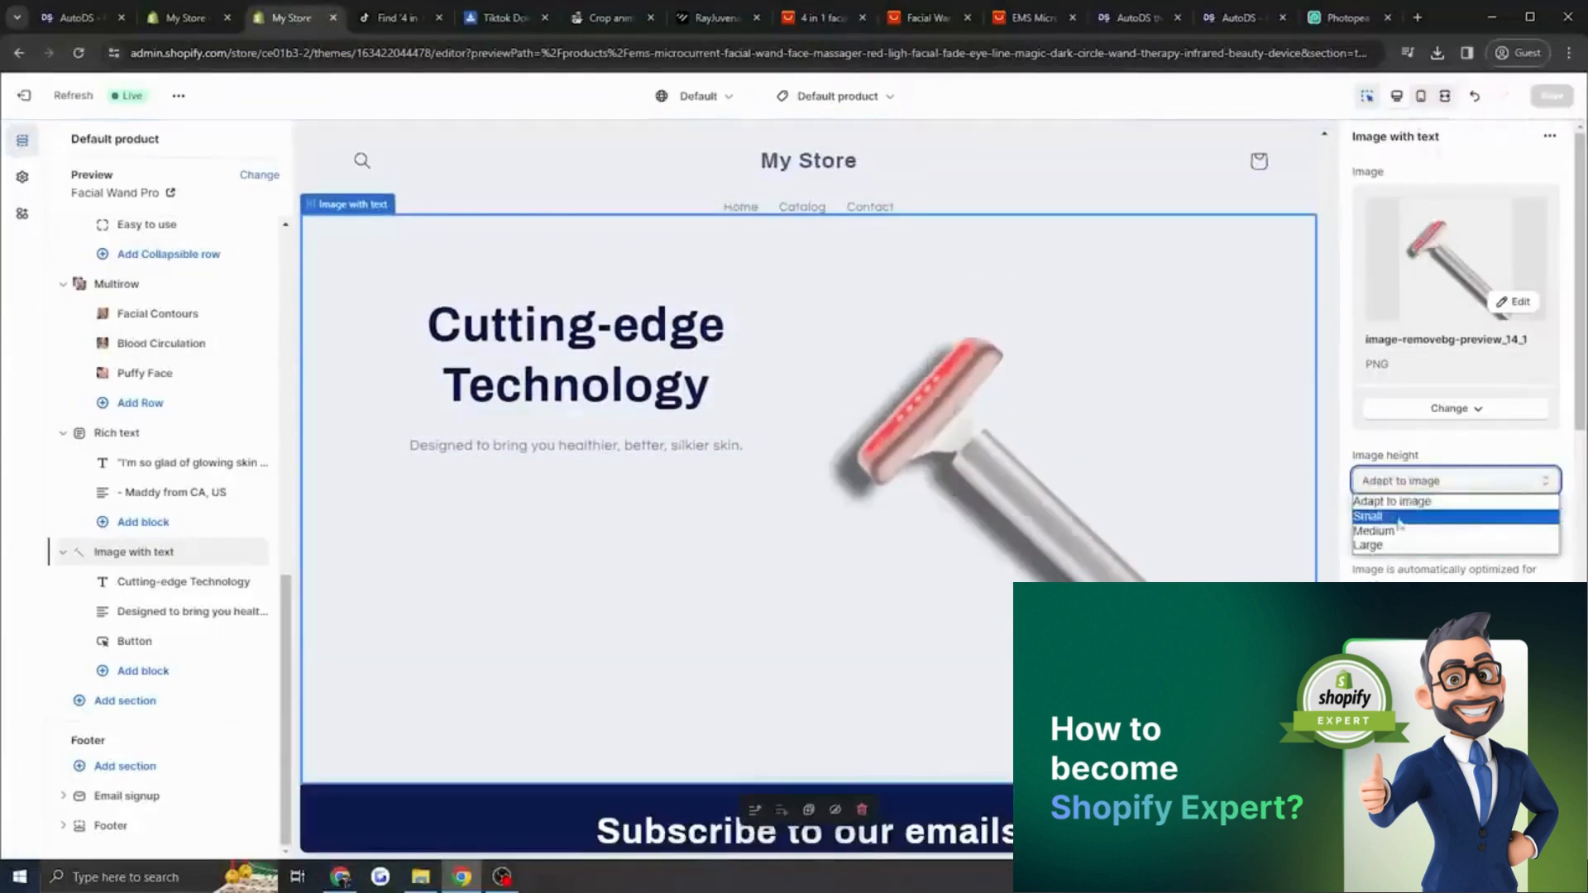
click(1396, 515)
click(1407, 480)
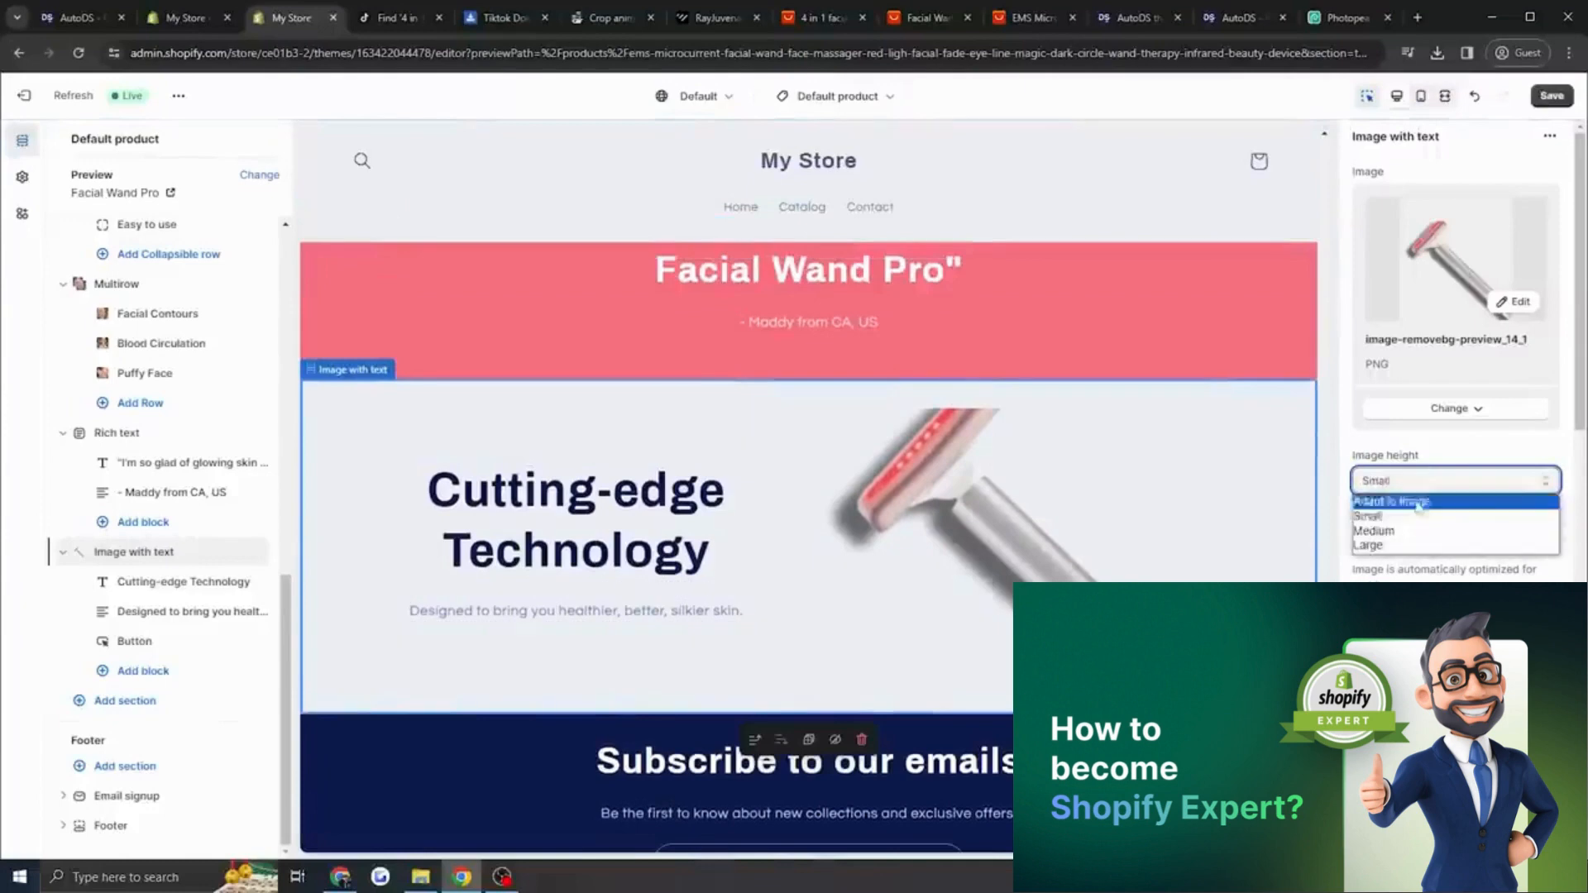
click(1391, 501)
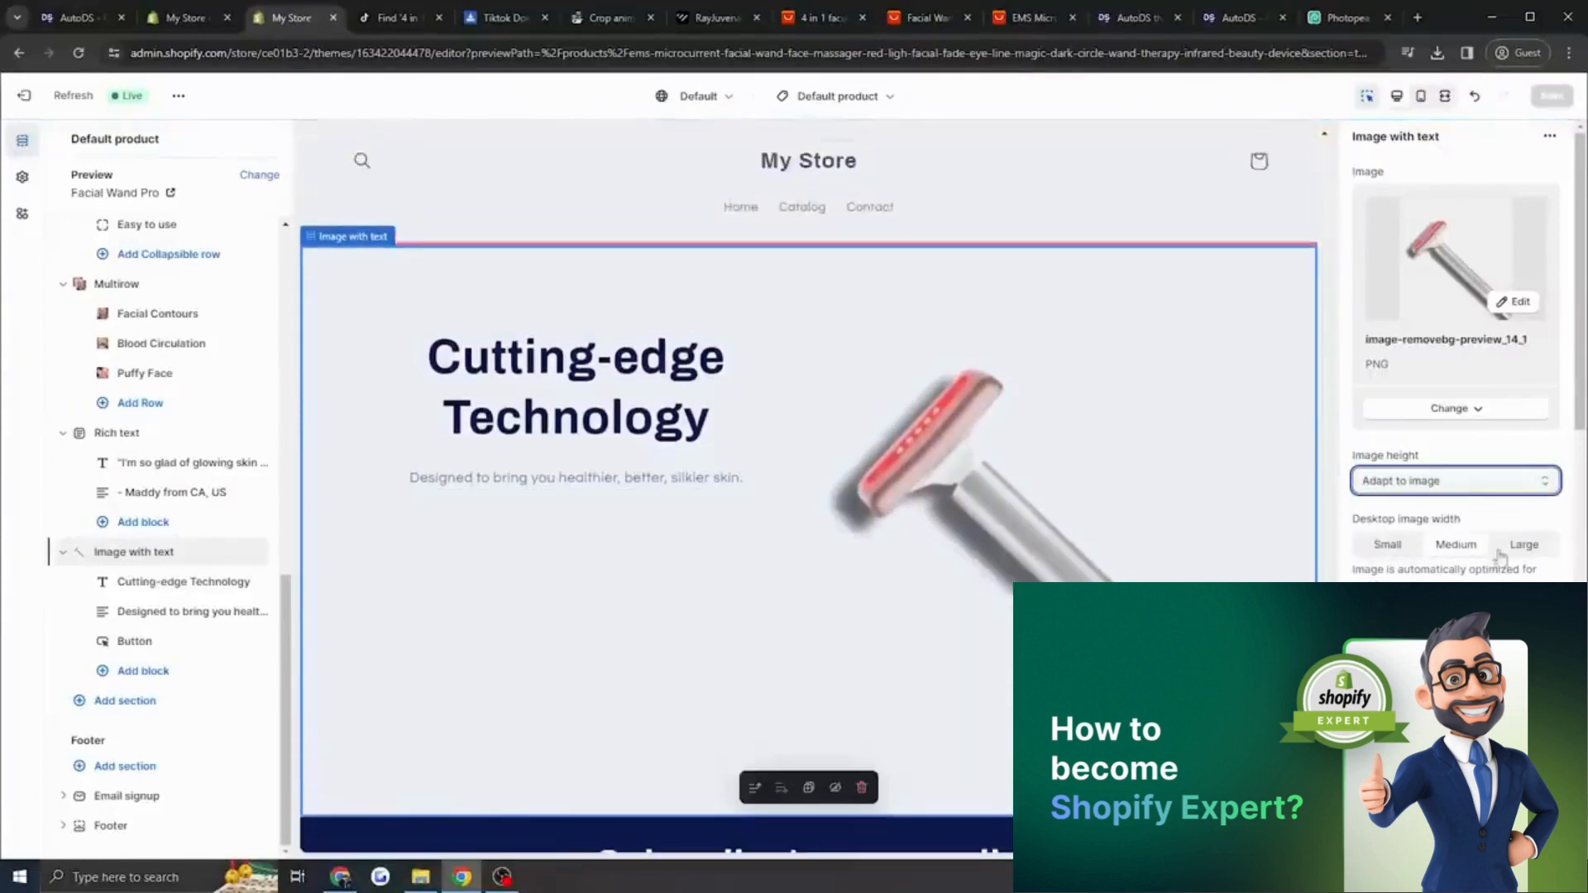
Compare the Small and Large desktop image widths for the Image with text section and set it to Small.
click(1401, 549)
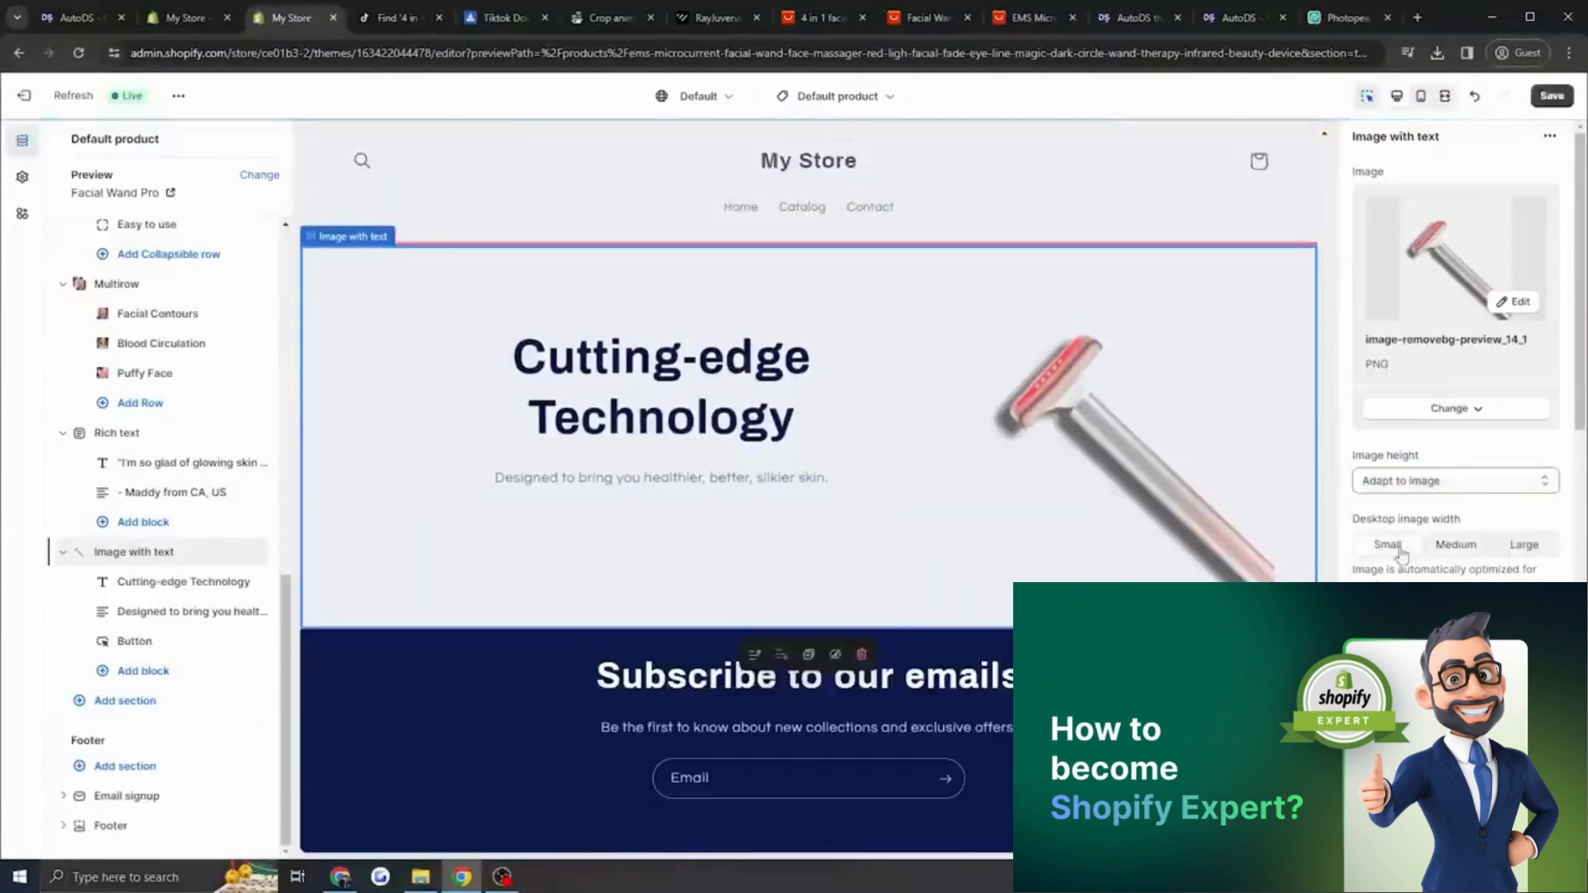
scroll(1129, 511, up, 2)
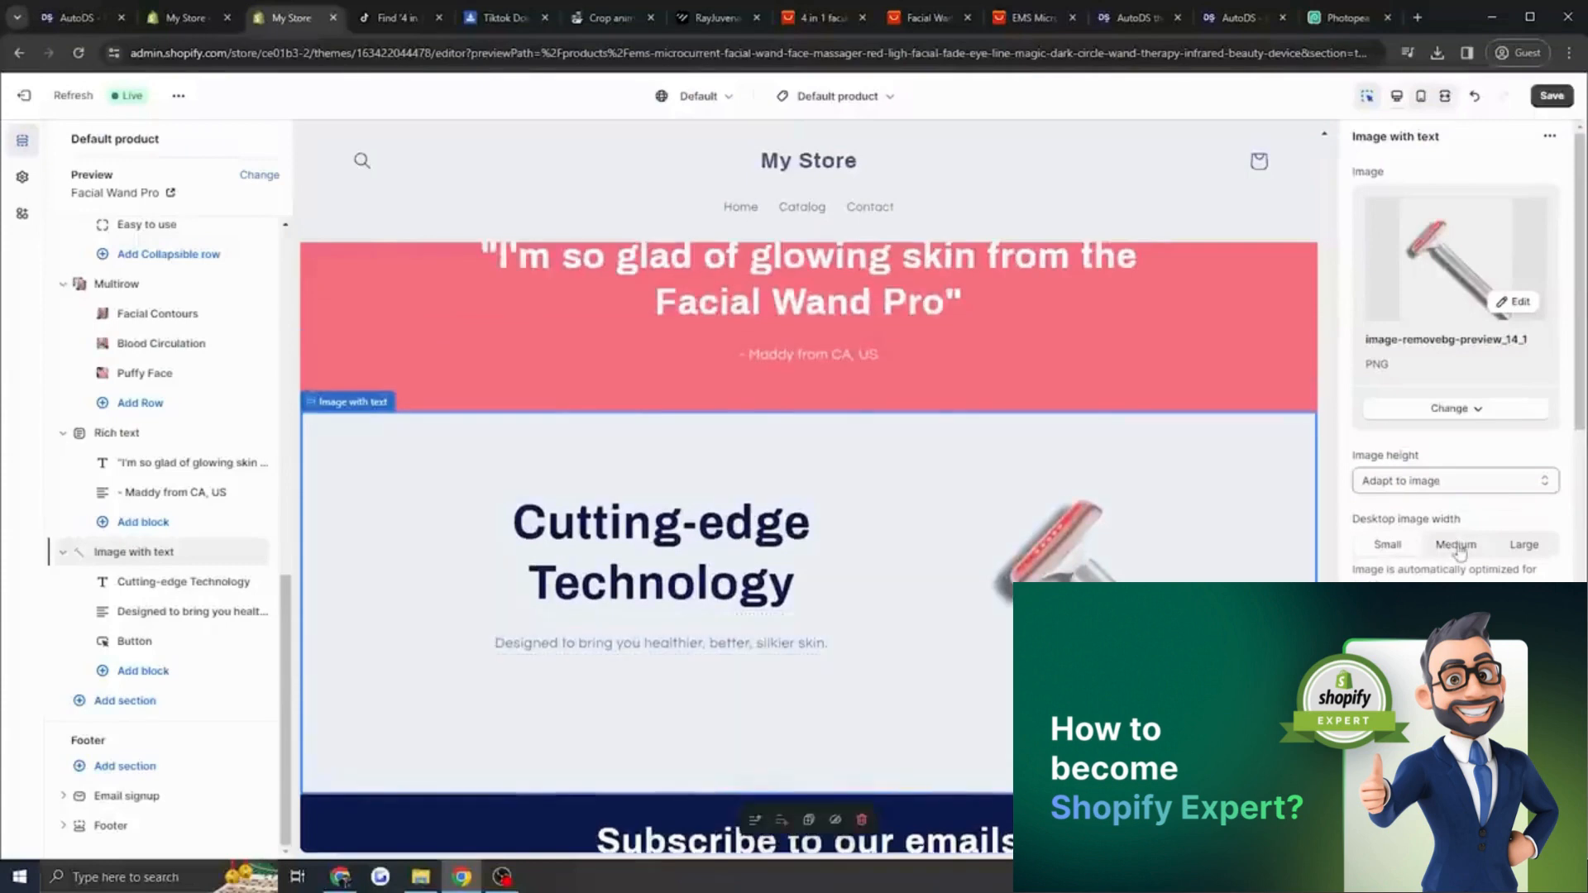
click(1518, 545)
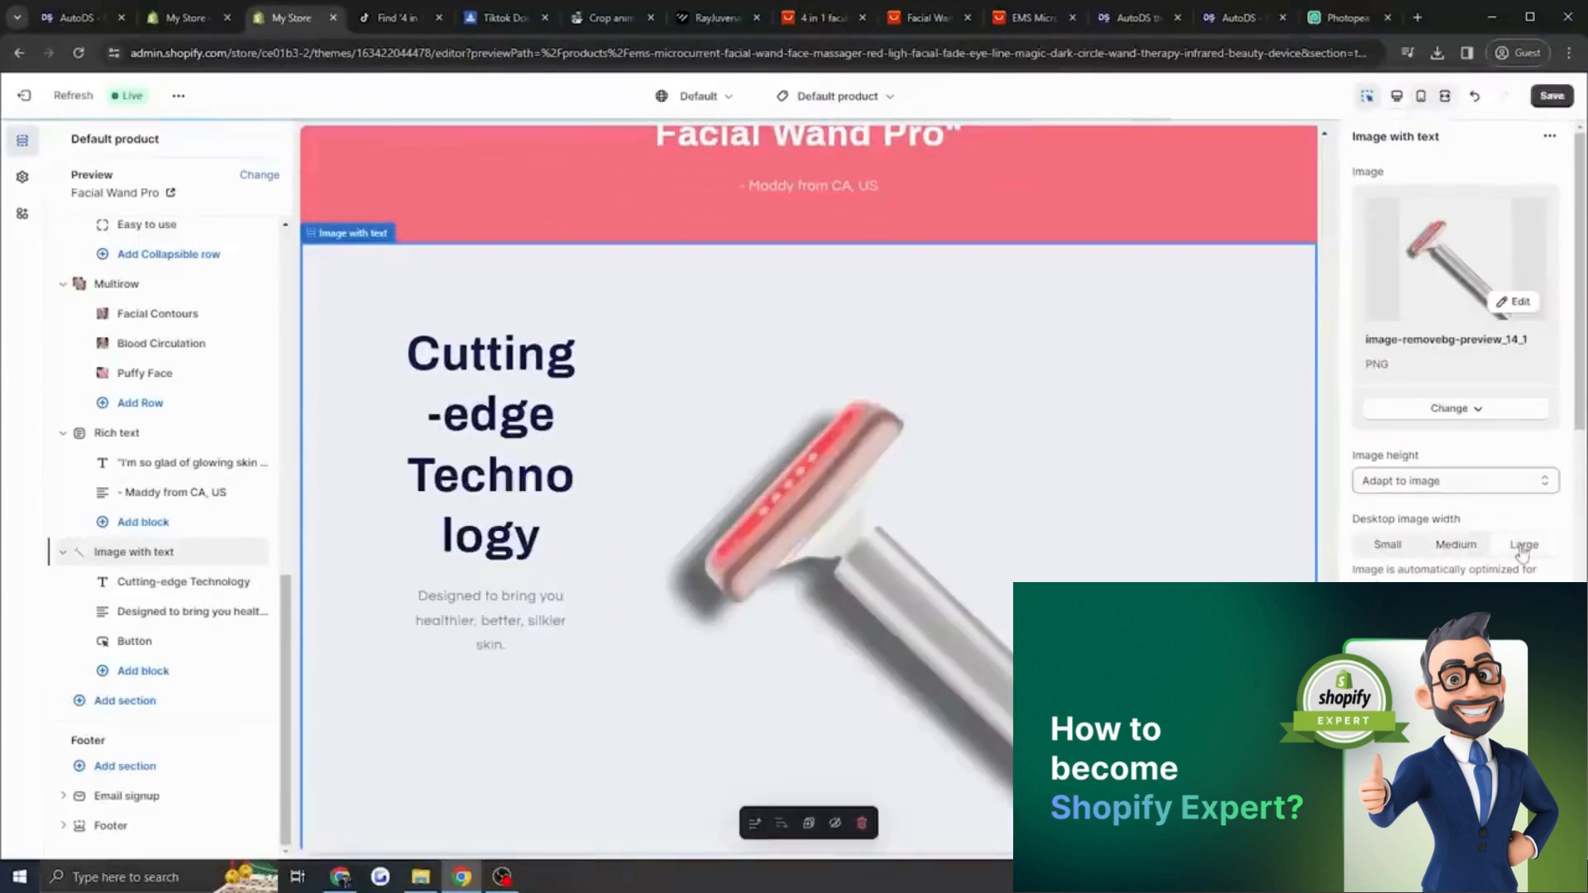
click(1397, 546)
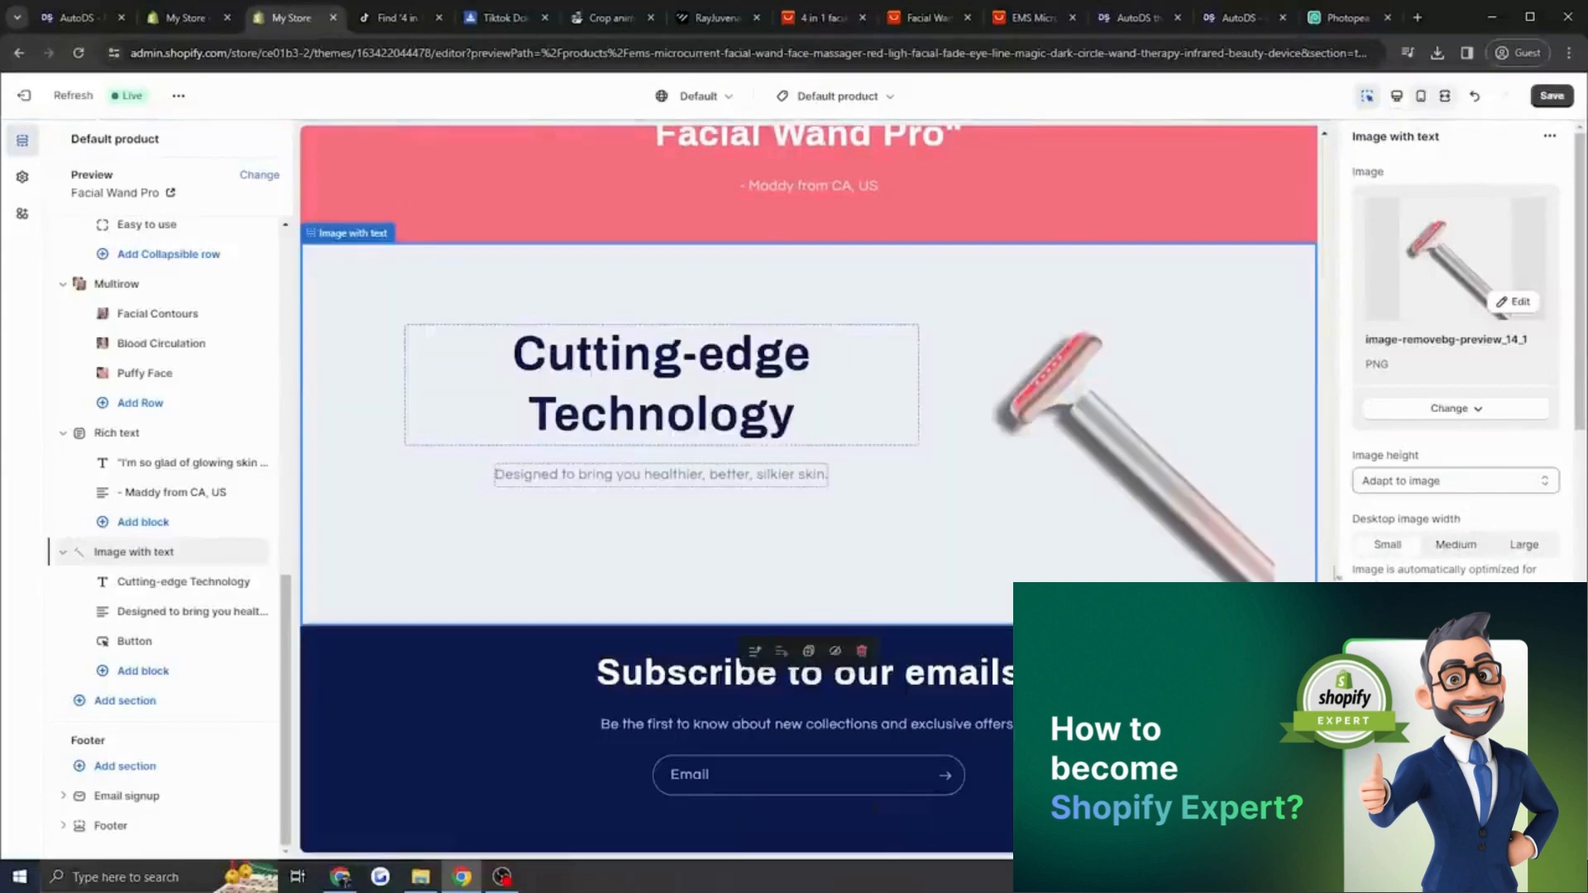
Try the Overlap content layout on the Image with text section, restore No overlap, and review its remaining settings.
scroll(1444, 569, down, 4)
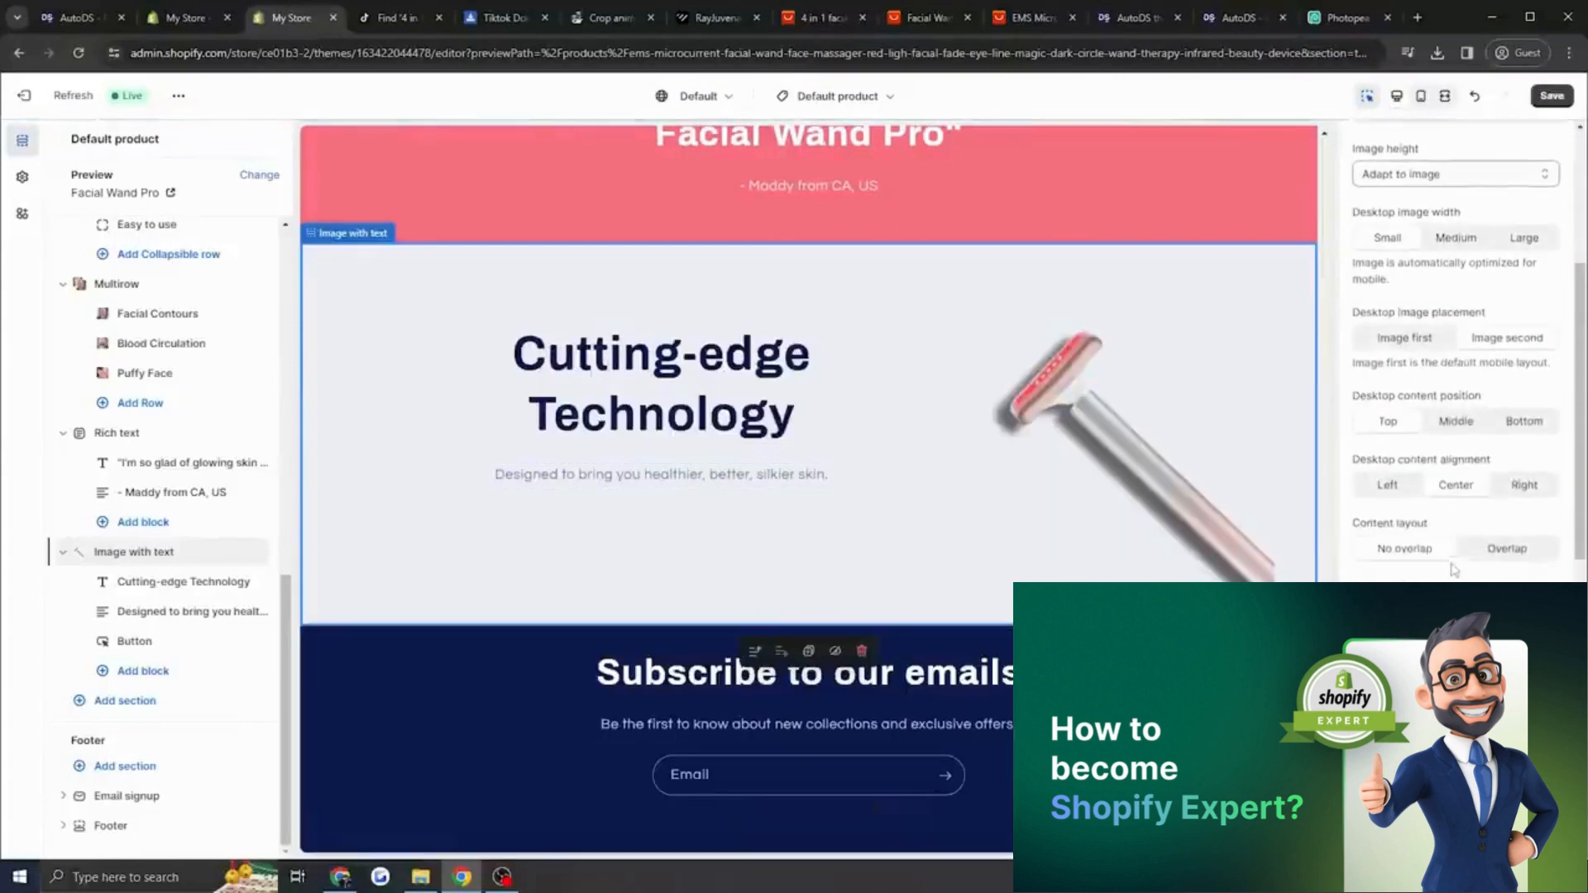
click(1502, 530)
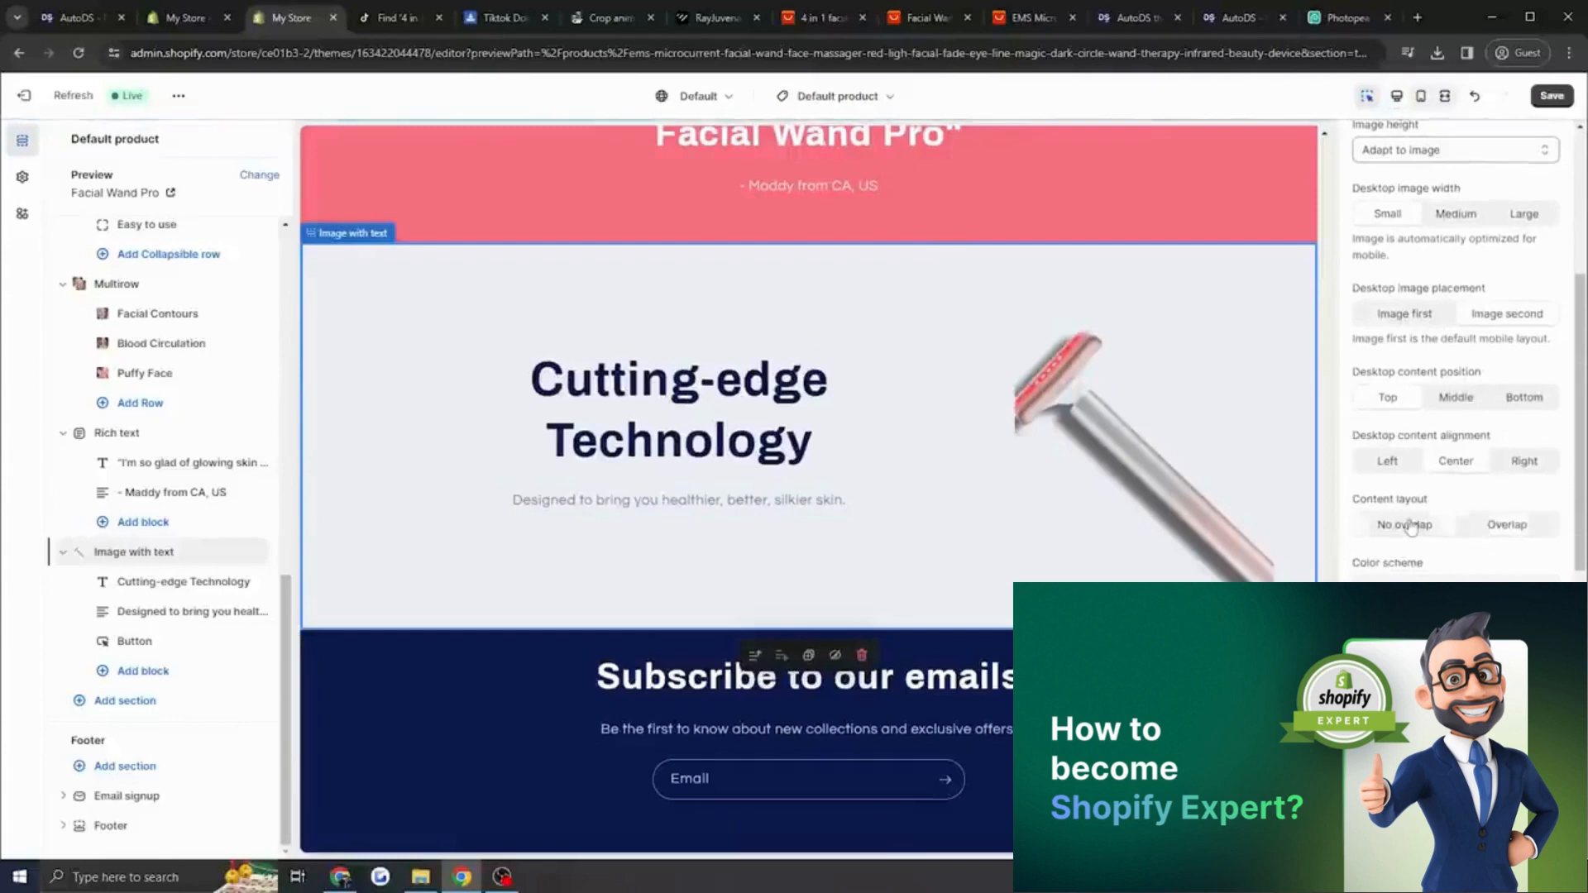
scroll(1493, 550, down, 4)
scroll(1484, 558, down, 3)
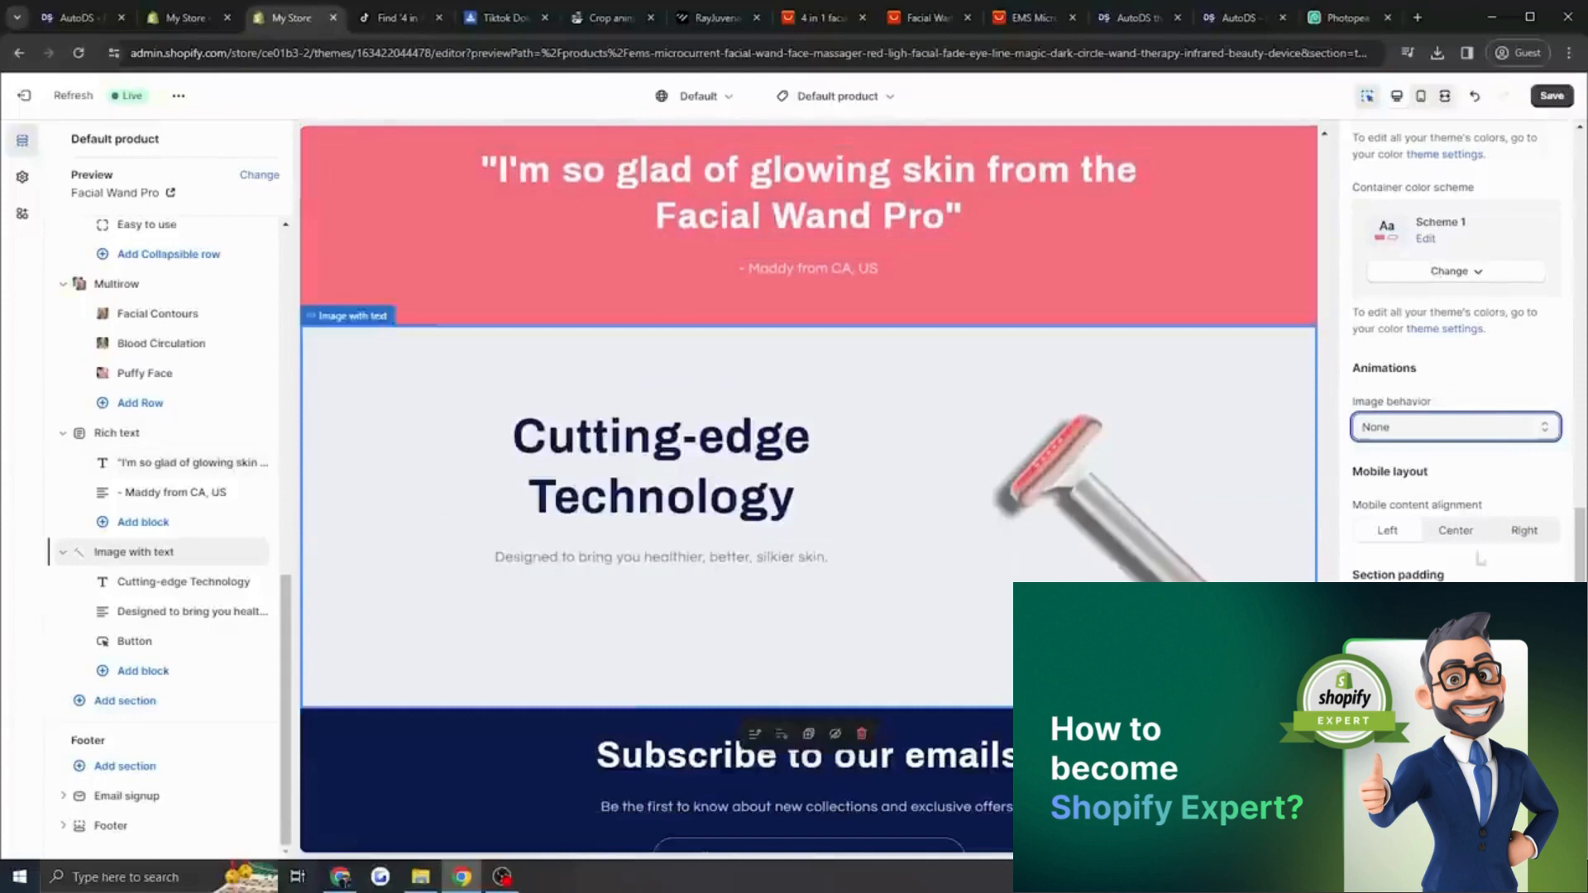
scroll(922, 549, down, 2)
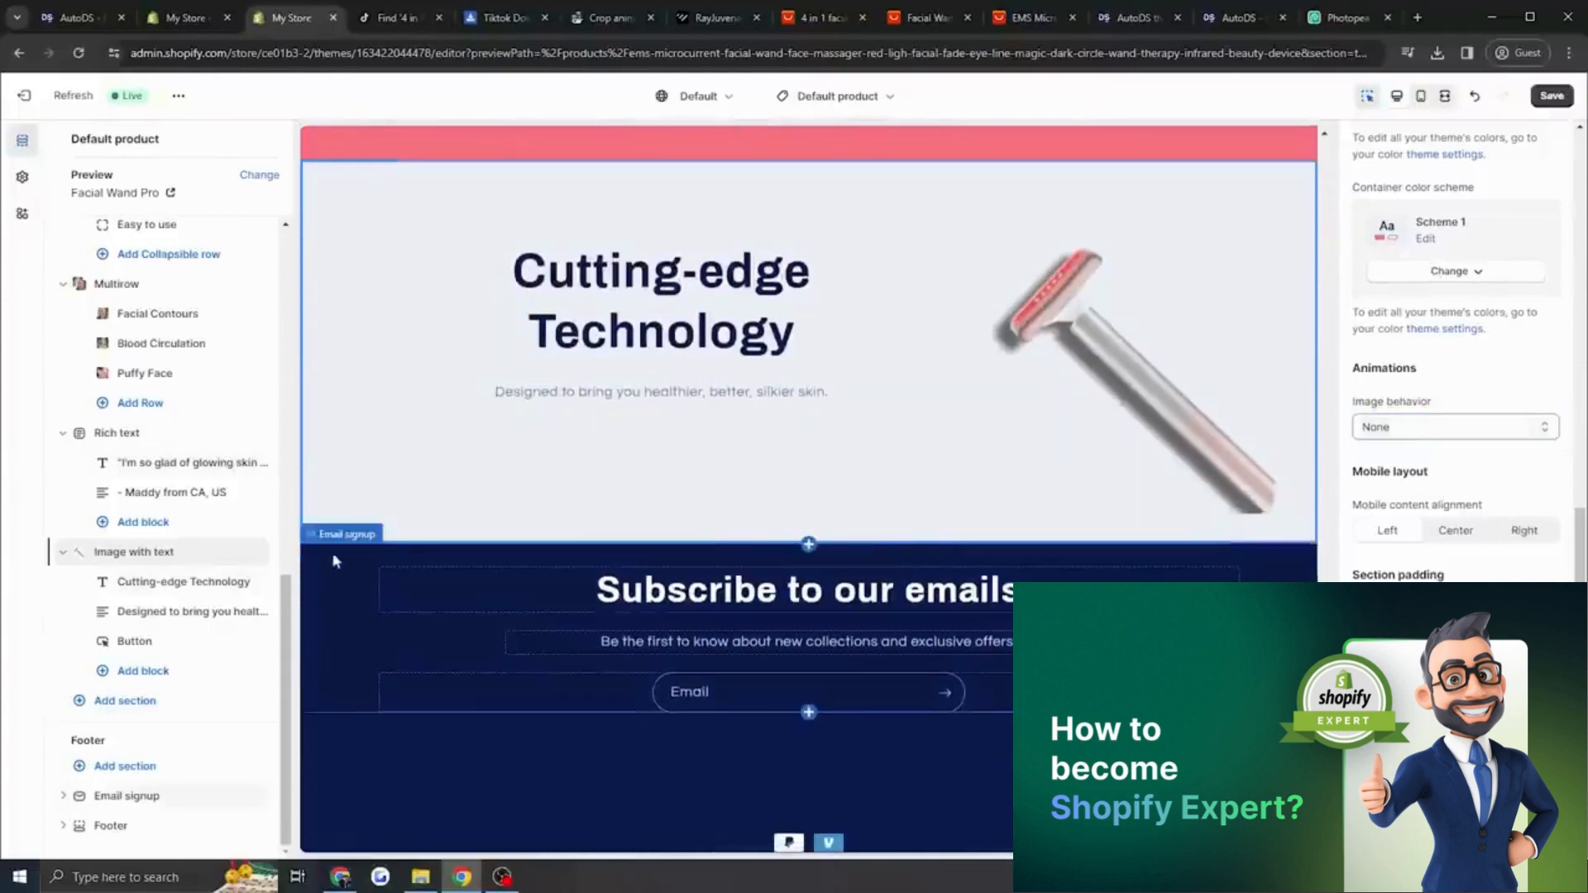
Add a Multicolumn section below the Image with text section and clear its heading.
click(128, 701)
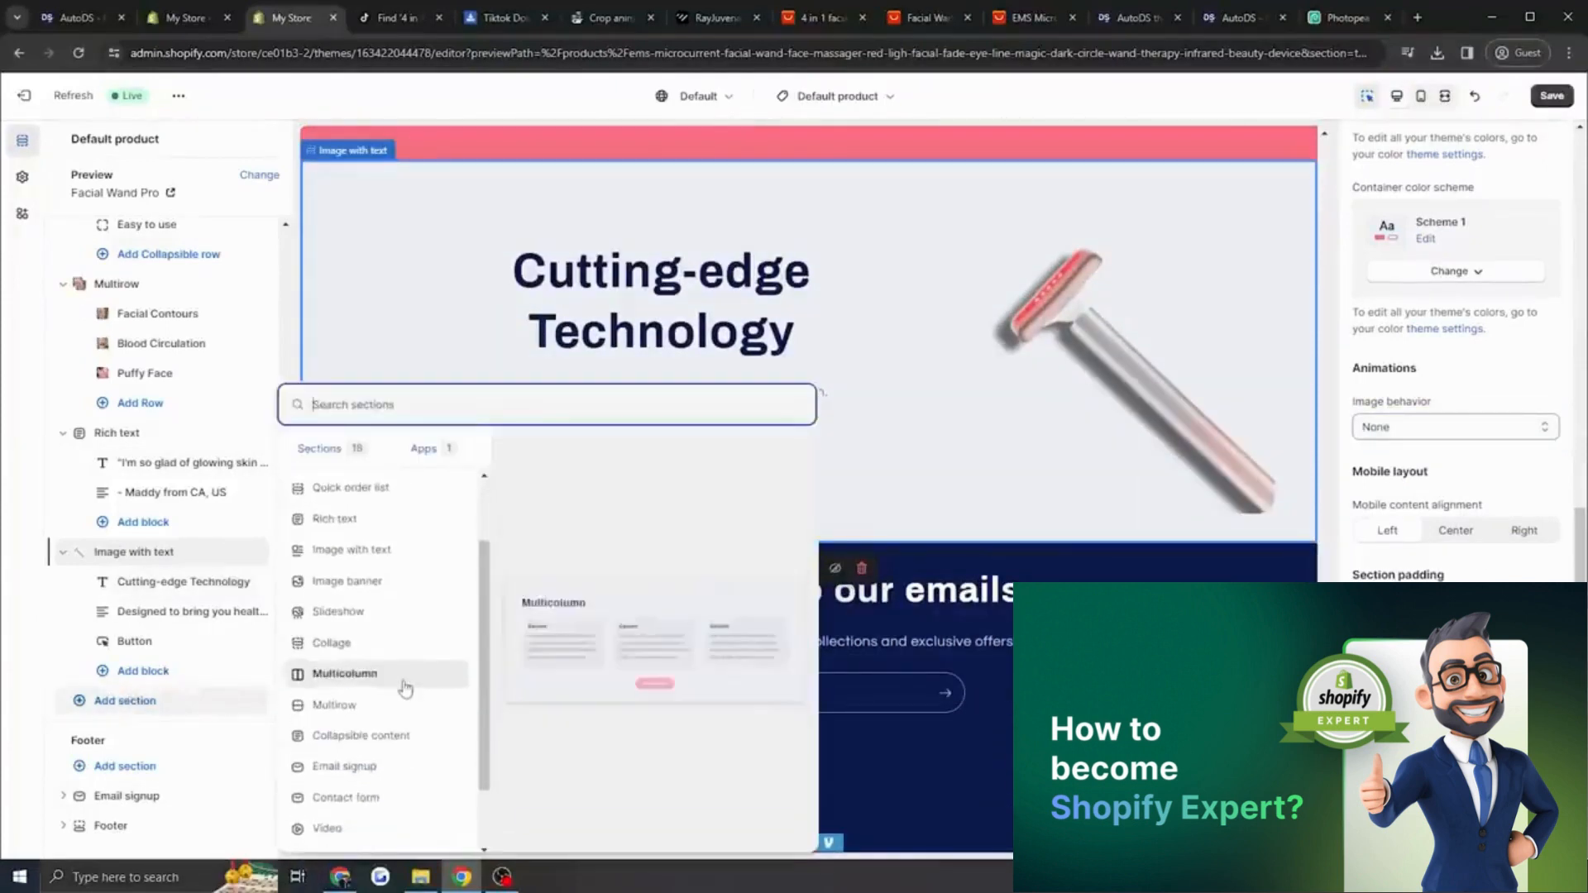
click(356, 675)
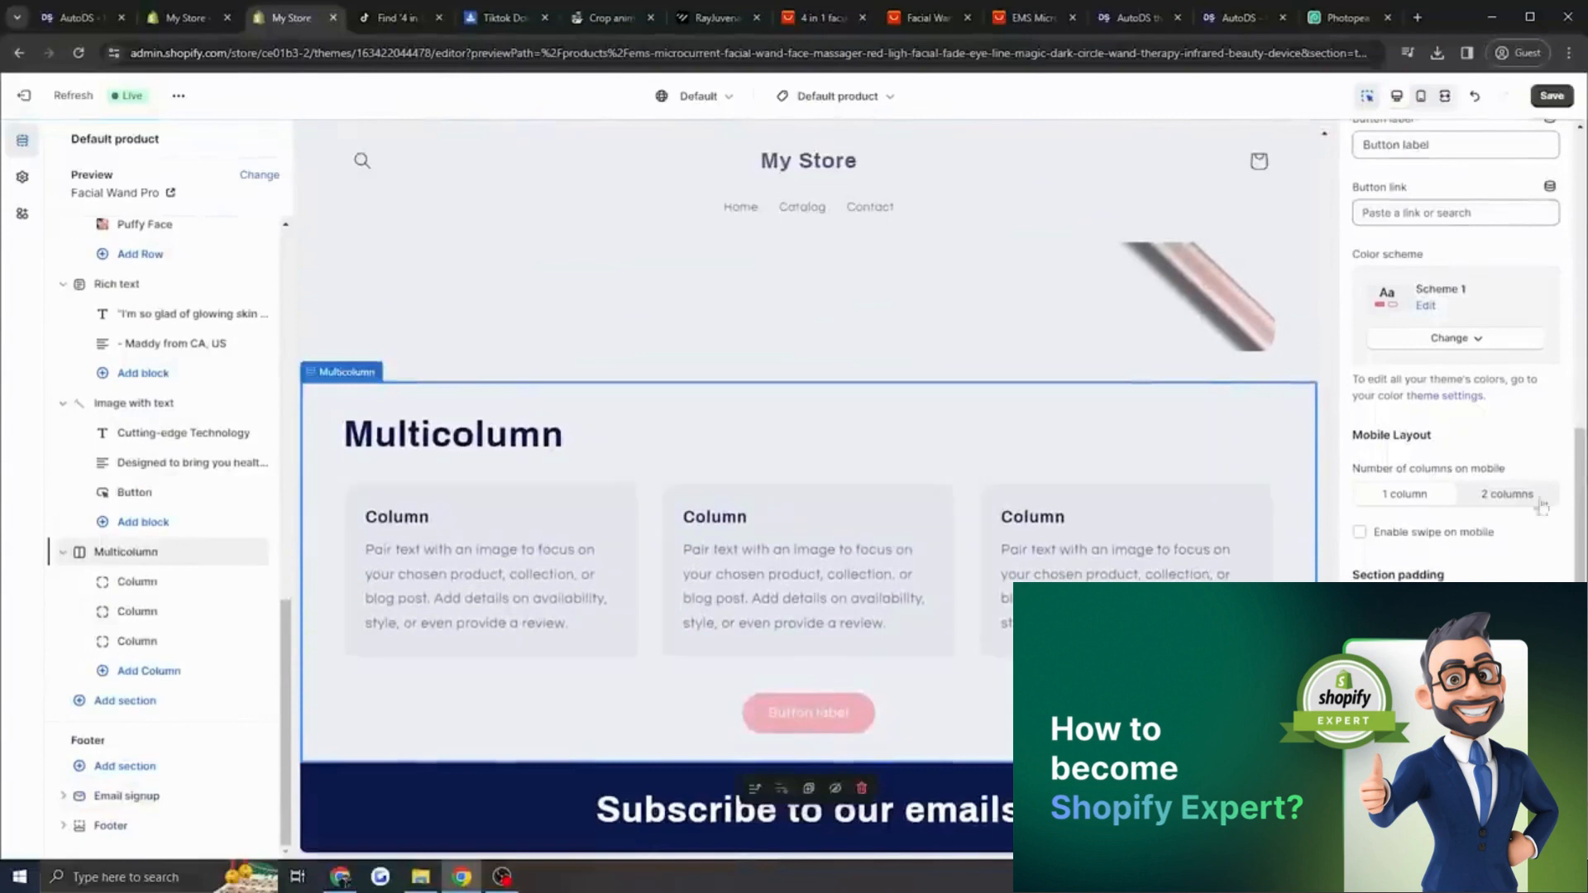
scroll(1526, 514, up, 7)
click(1475, 252)
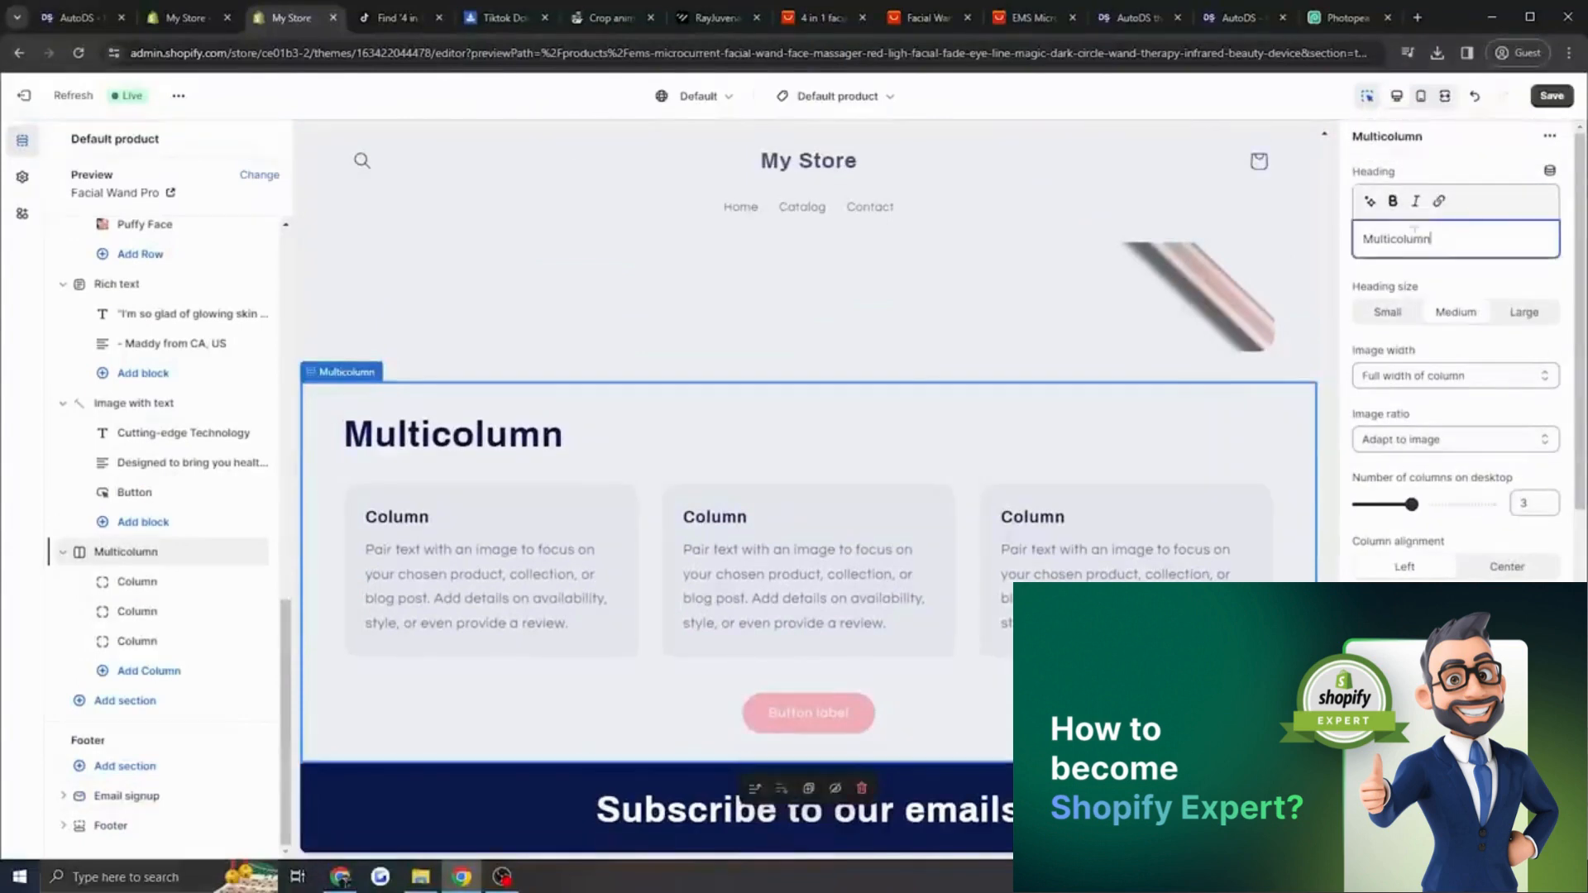
key(ctrl+a)
key(BackSpace)
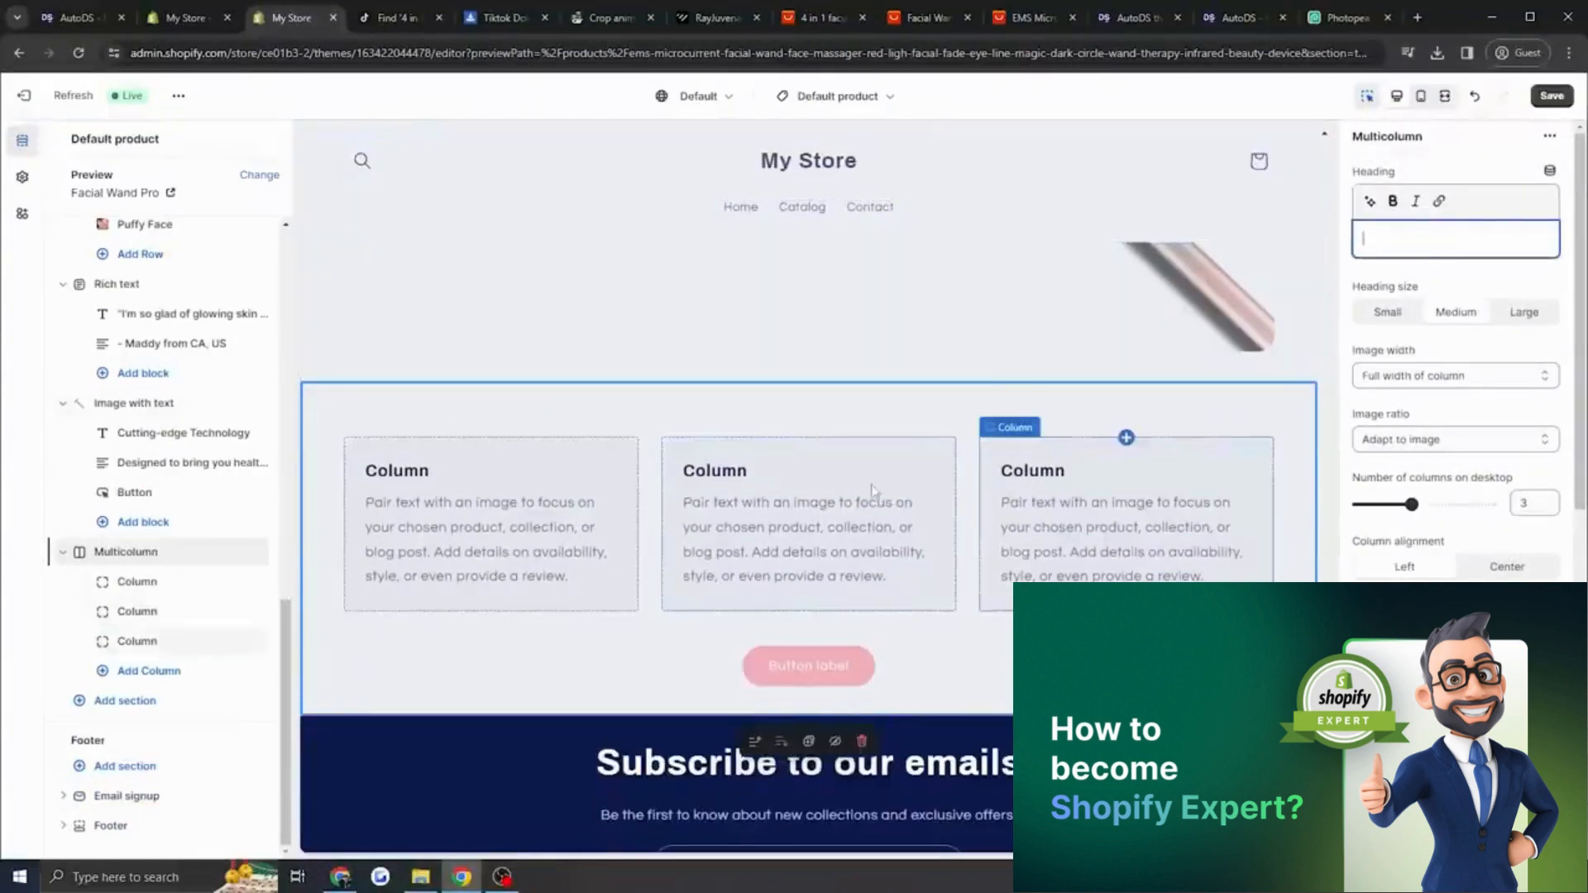
Look through the three columns' settings and examine the three-column benefits layout on the RayJuvenate Wand page as a reference.
click(513, 509)
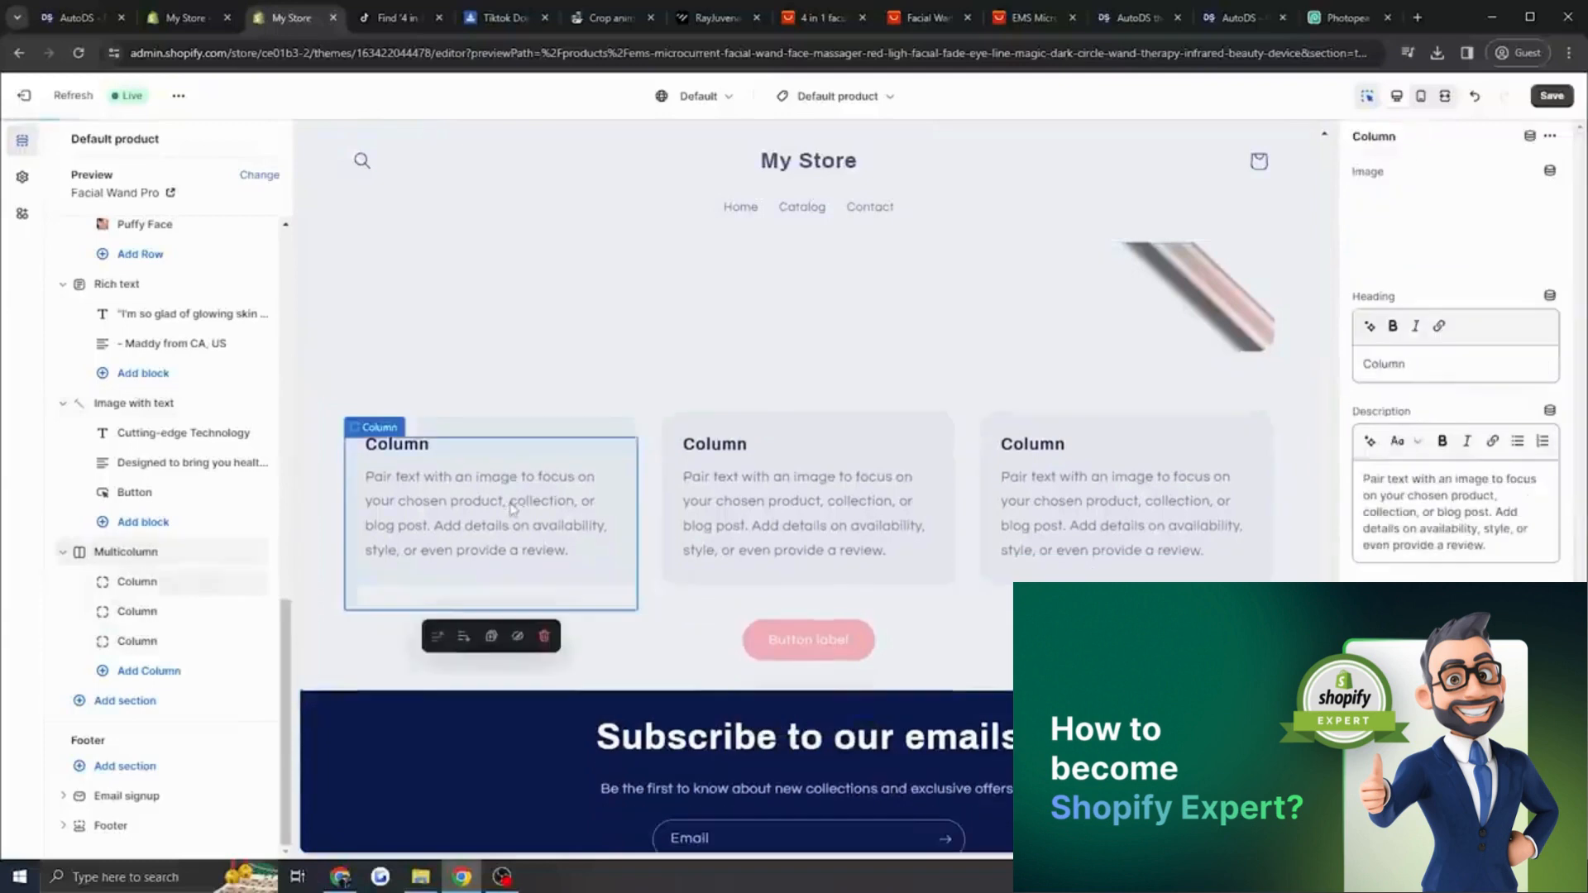
click(899, 498)
click(1082, 509)
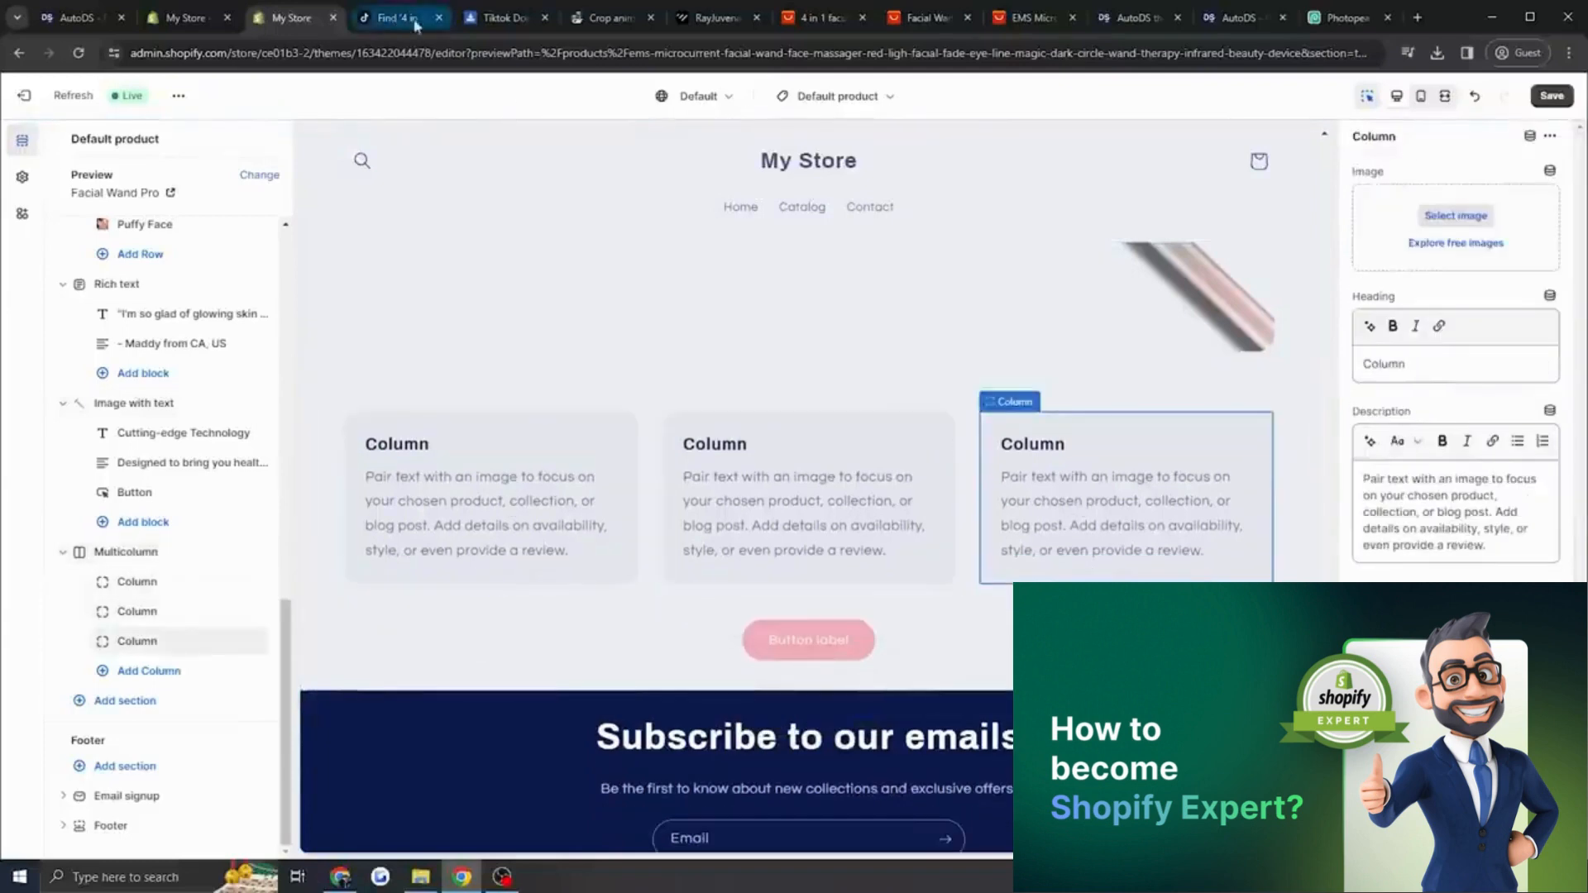
click(717, 18)
scroll(788, 469, down, 5)
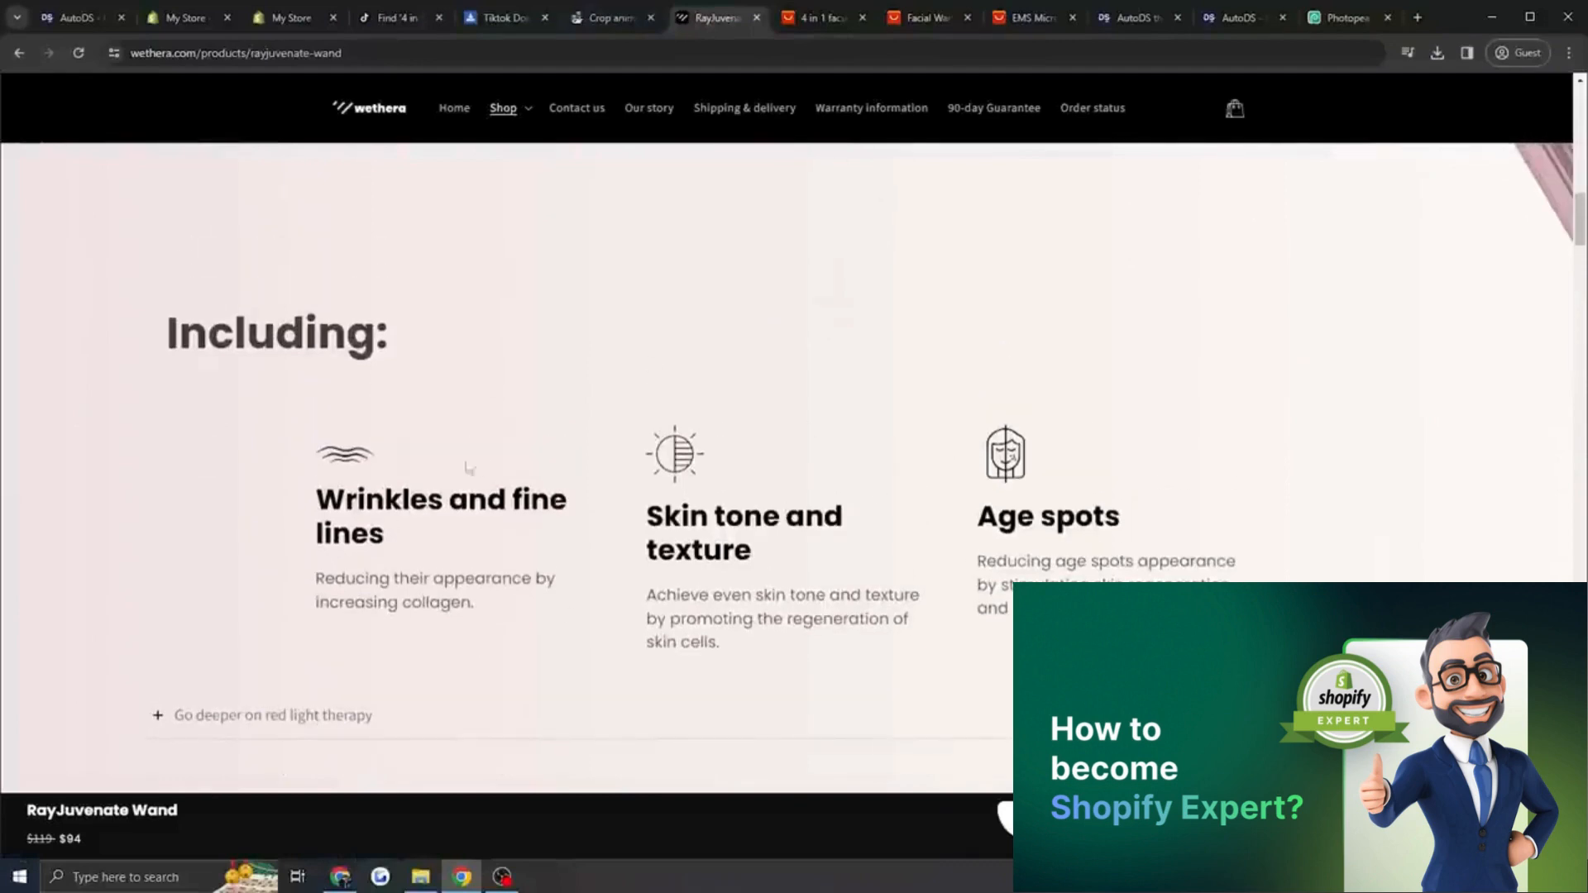
click(291, 17)
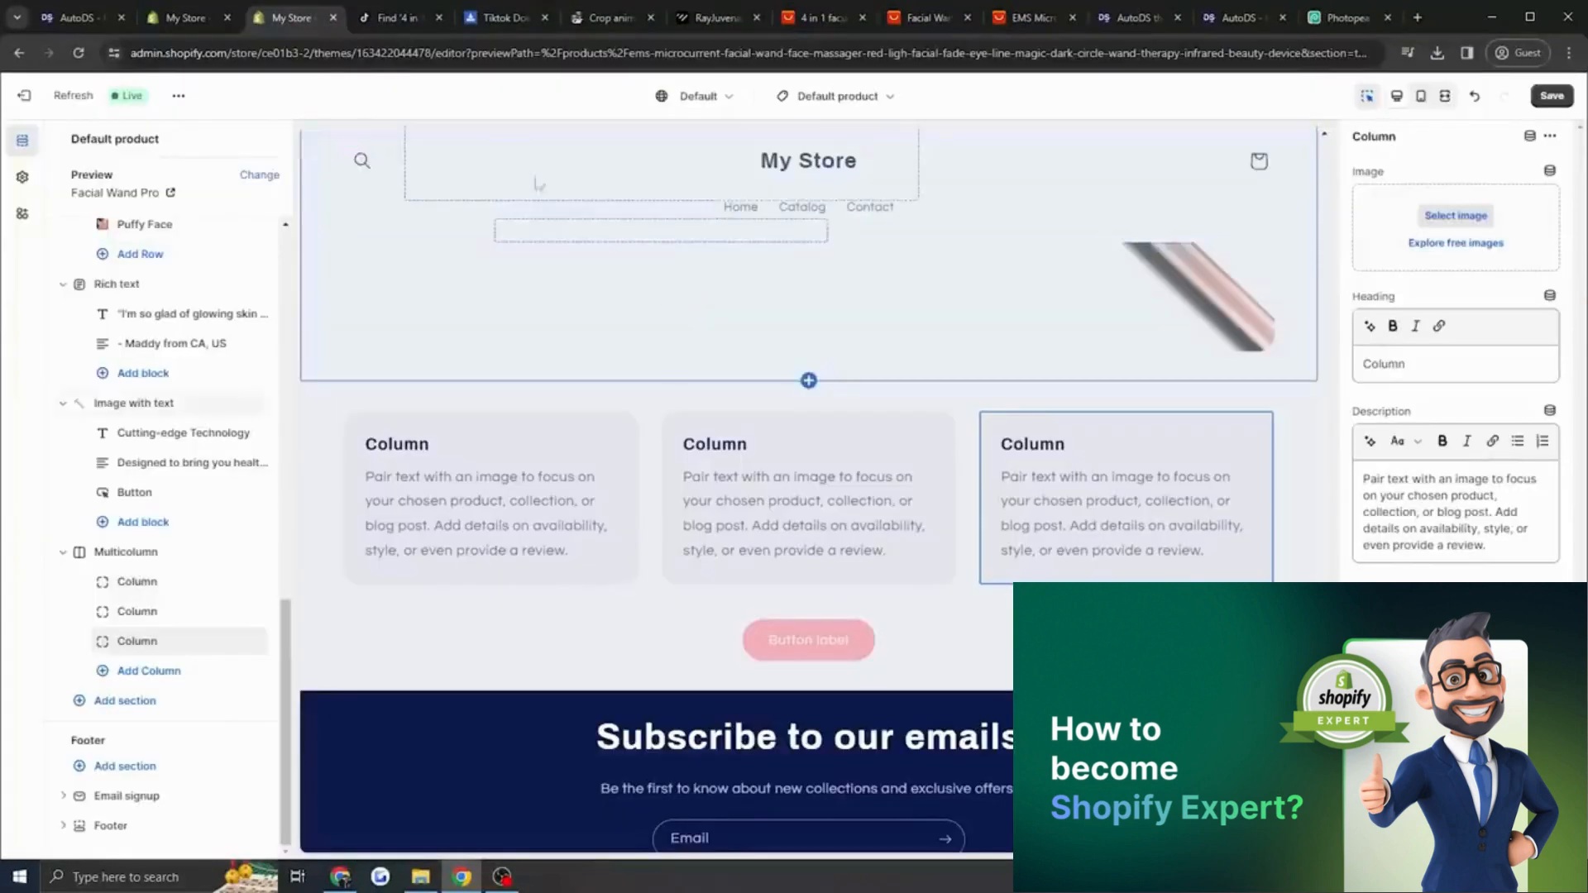
On Flaticon, search the icons for "beauty" and copy the sparkling woman's face icon to the clipboard as a PNG.
click(372, 20)
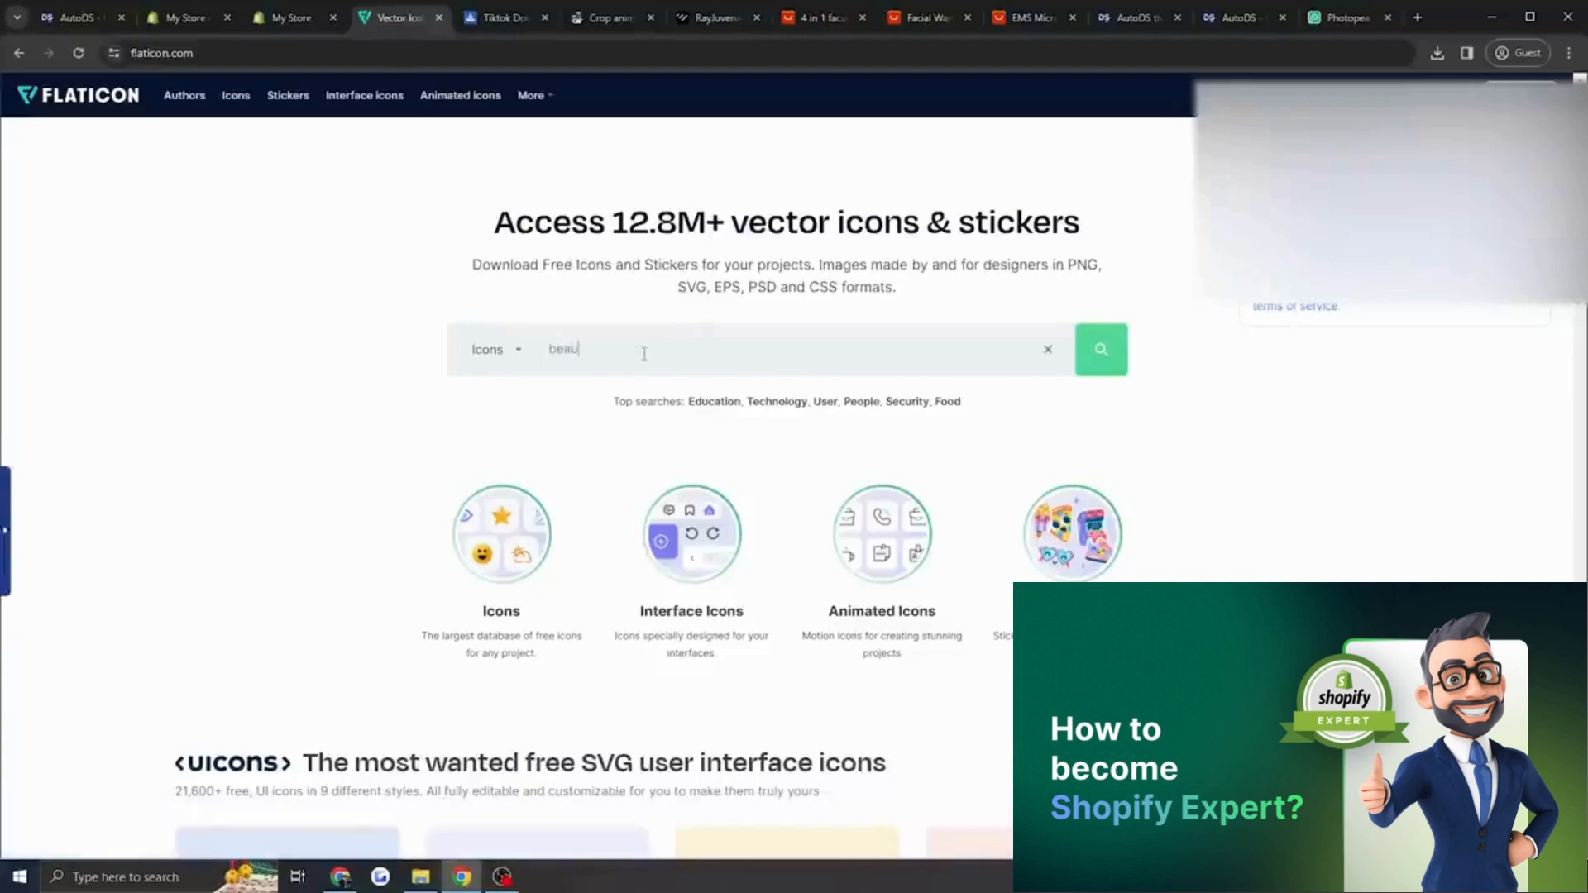
text(ty)
key(Return)
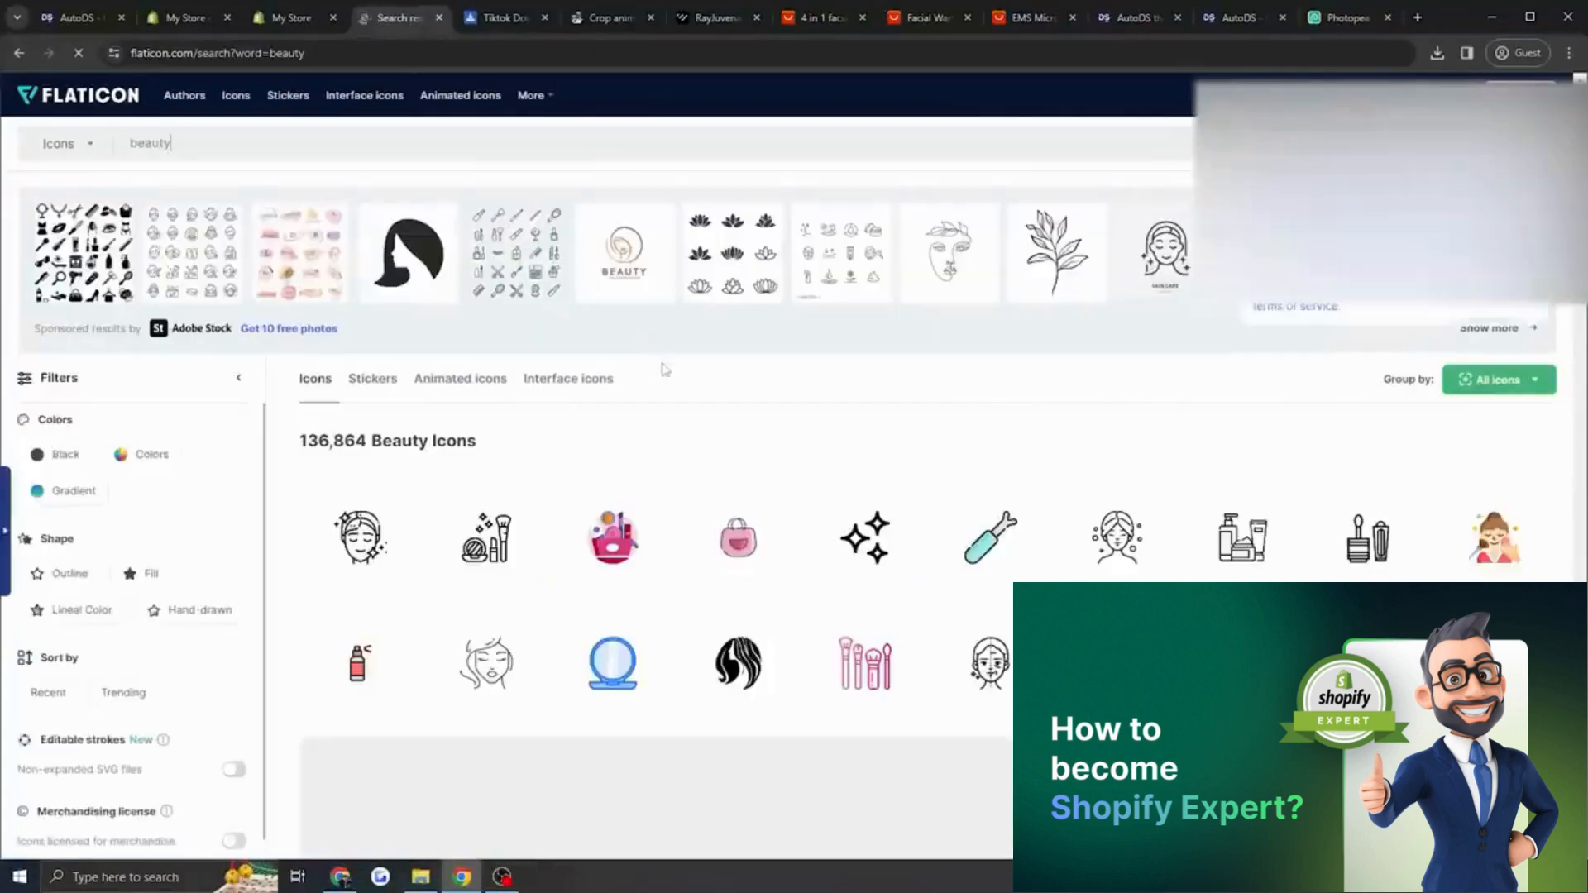
scroll(665, 369, down, 1)
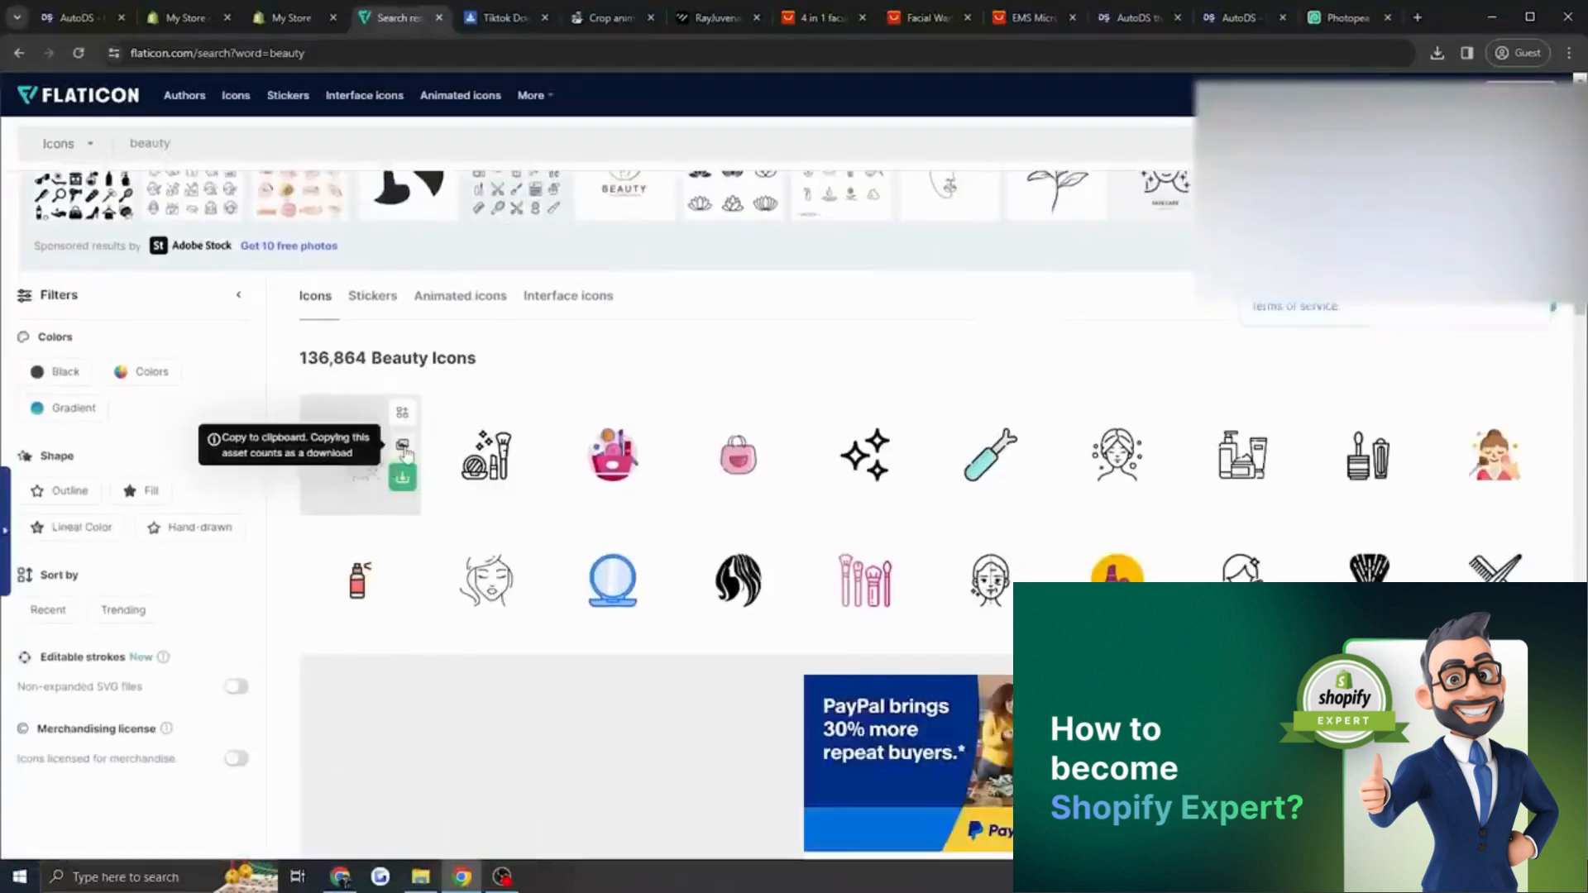
click(404, 449)
click(403, 447)
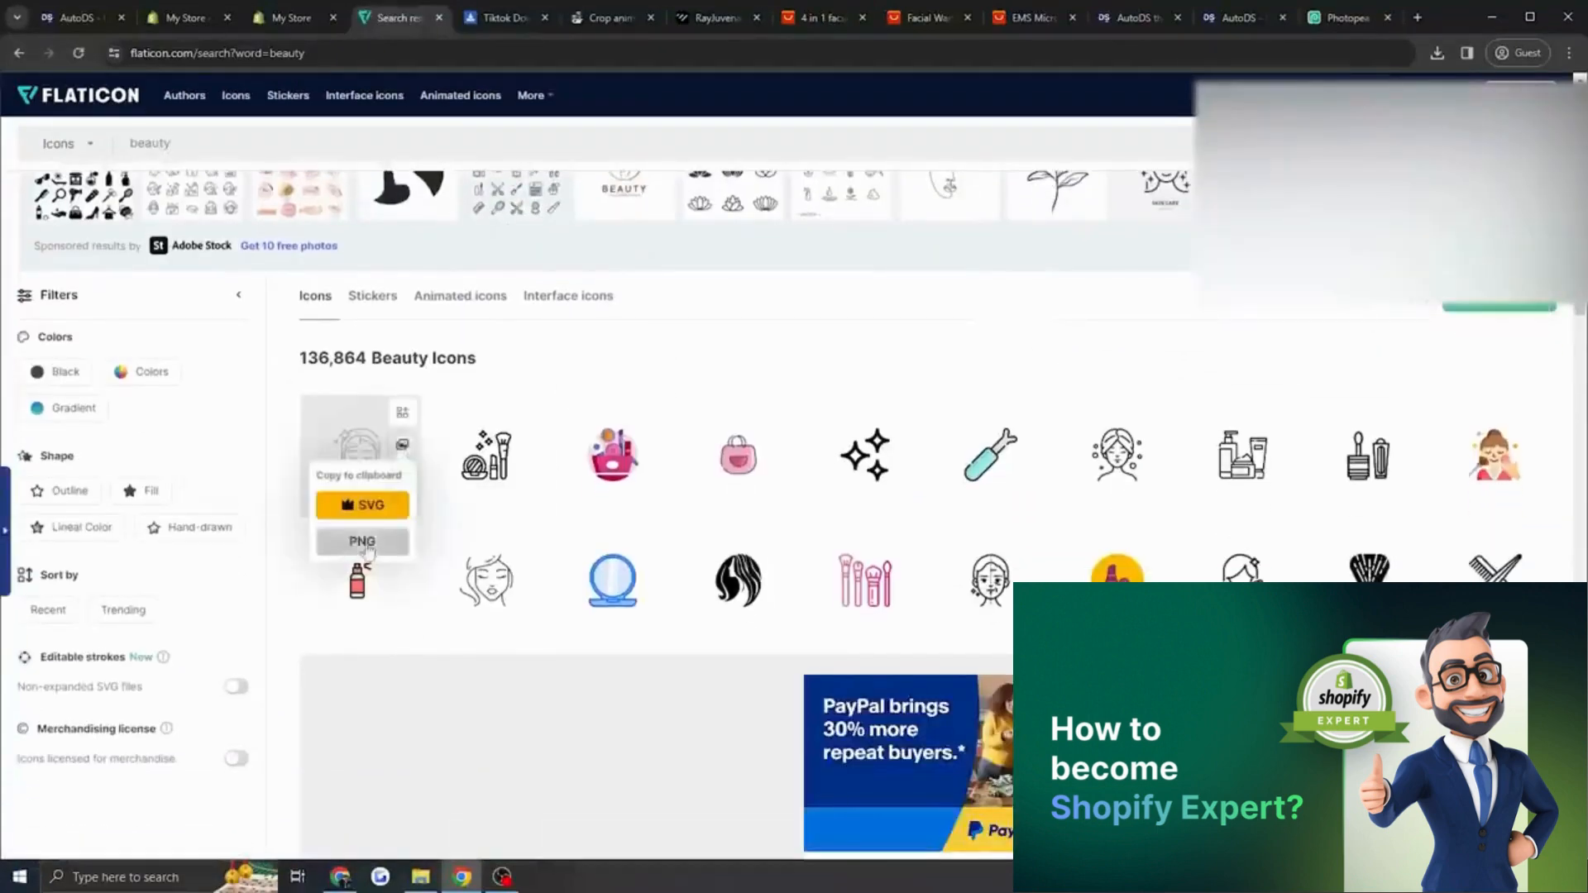
click(364, 543)
Remove the copied face icon's background in remove.bg and download the 500 × 500 px result.
key(ctrl+Tab)
key(ctrl+v)
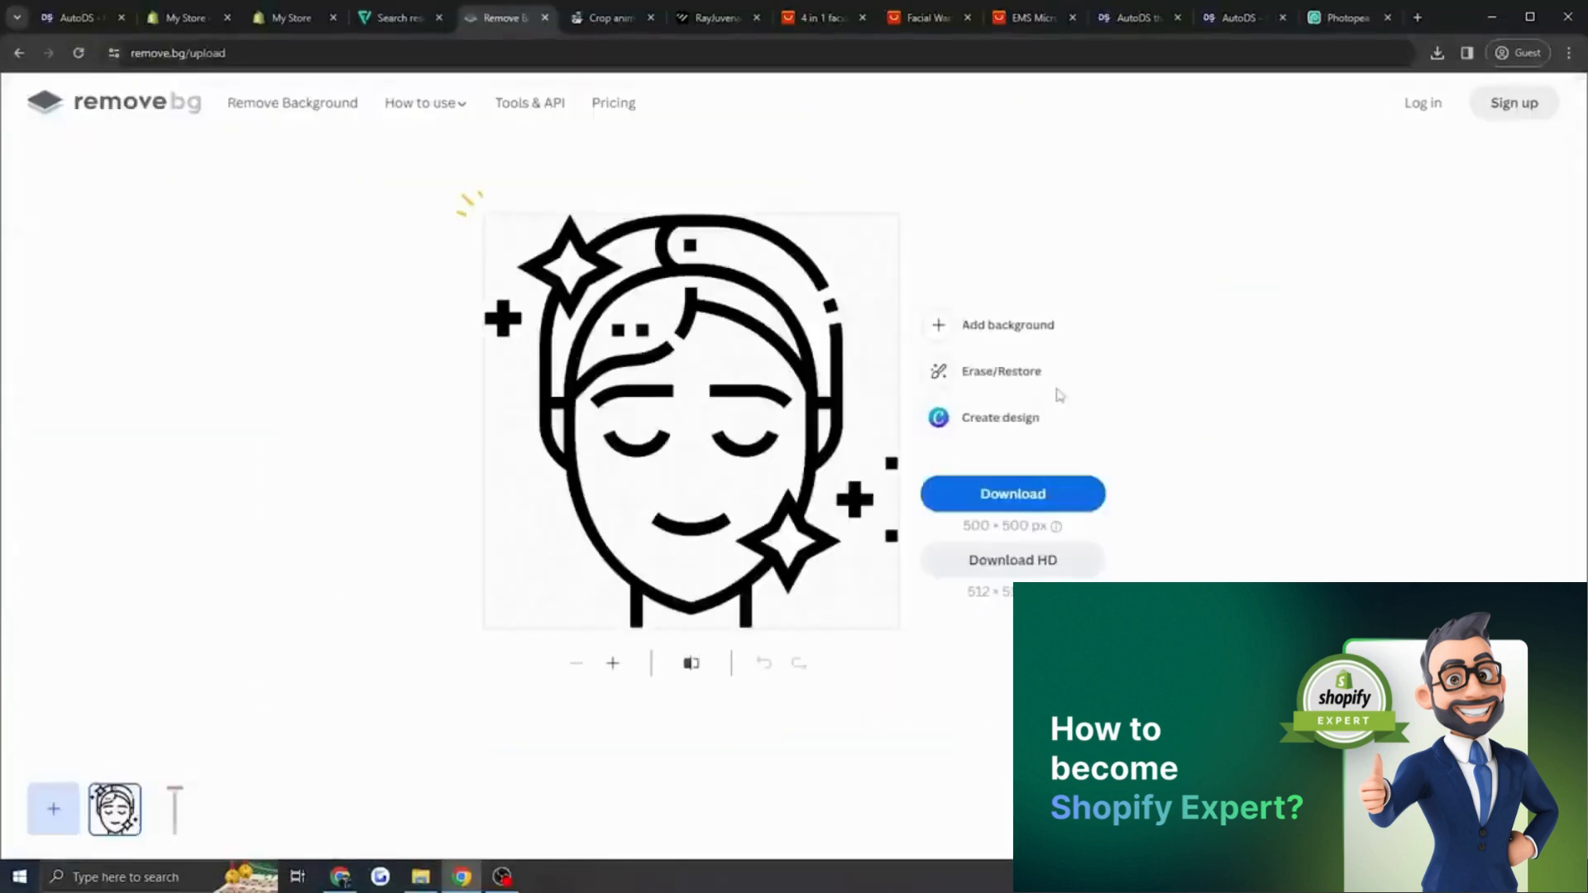
click(1009, 499)
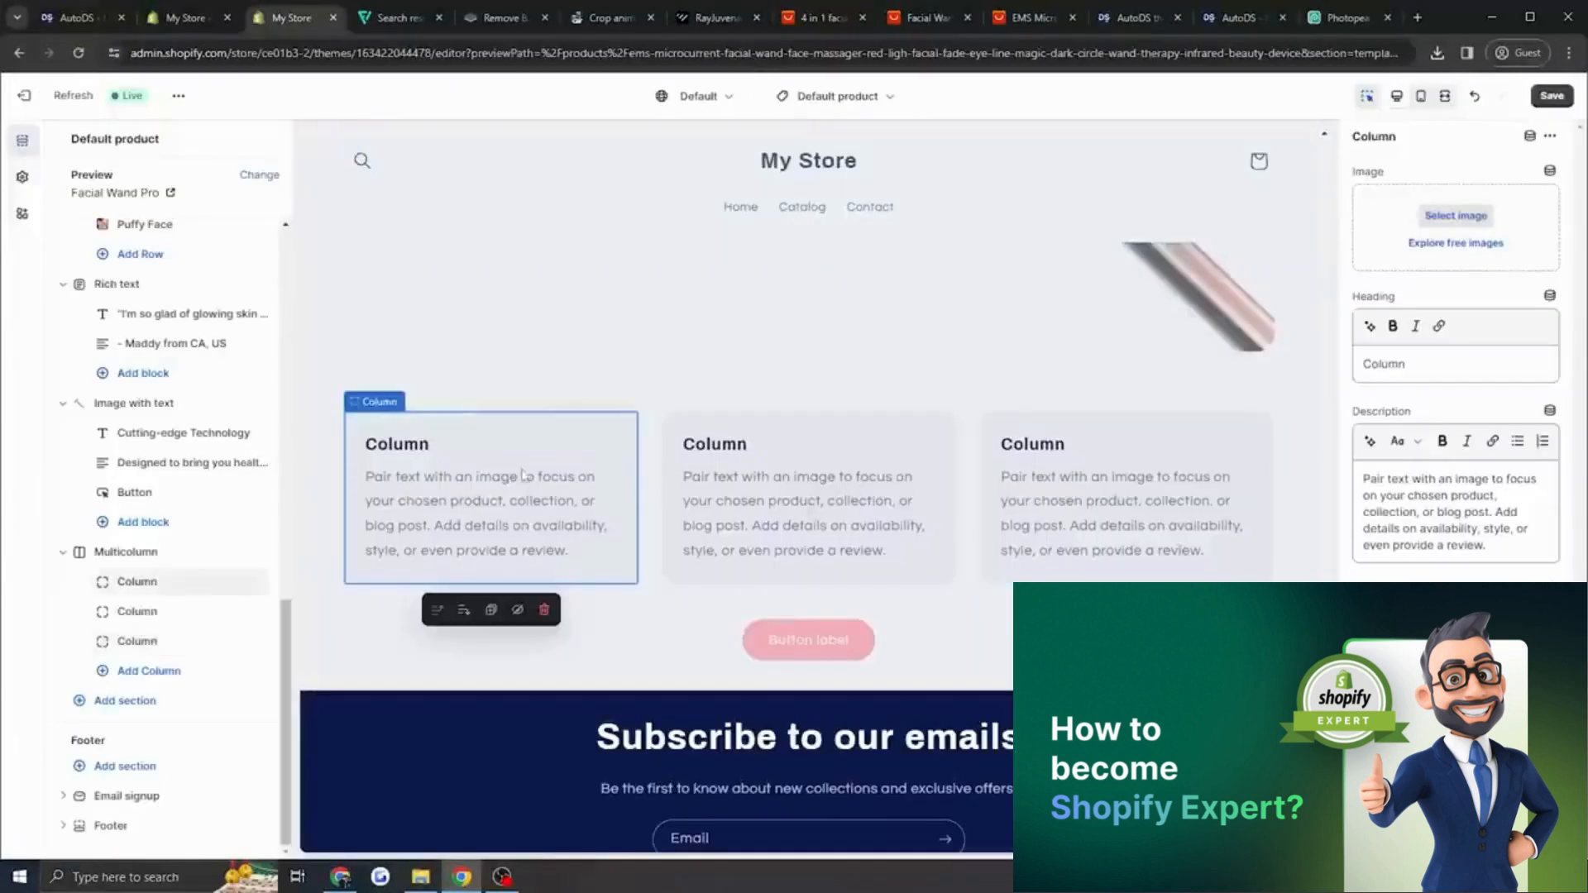
Upload the downloaded background-free face icon and set it as the first column's image.
click(1457, 225)
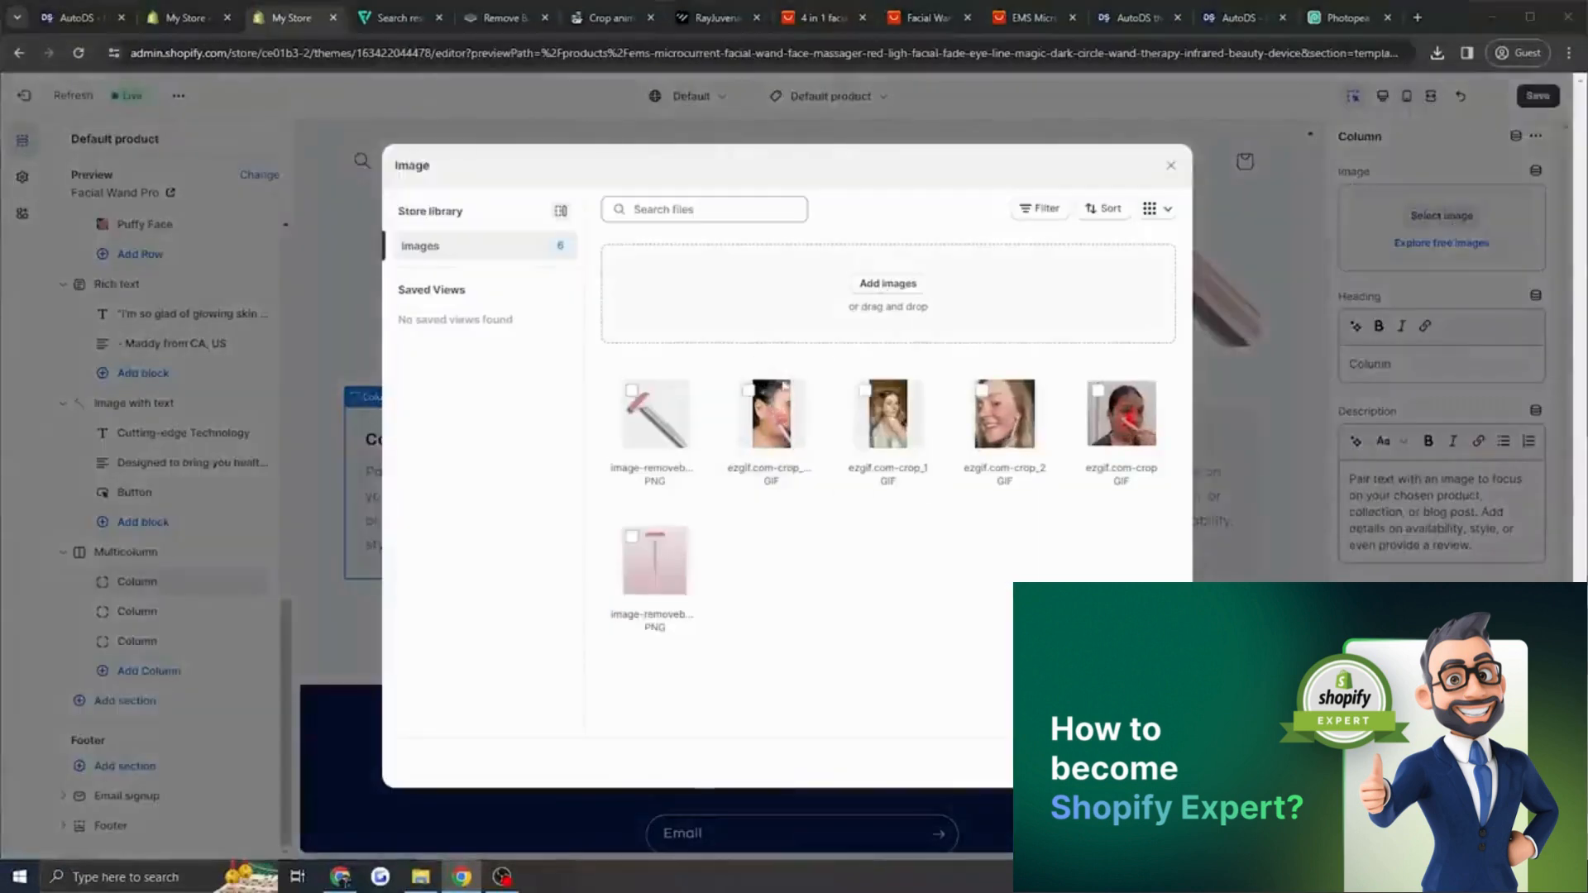
key(Return)
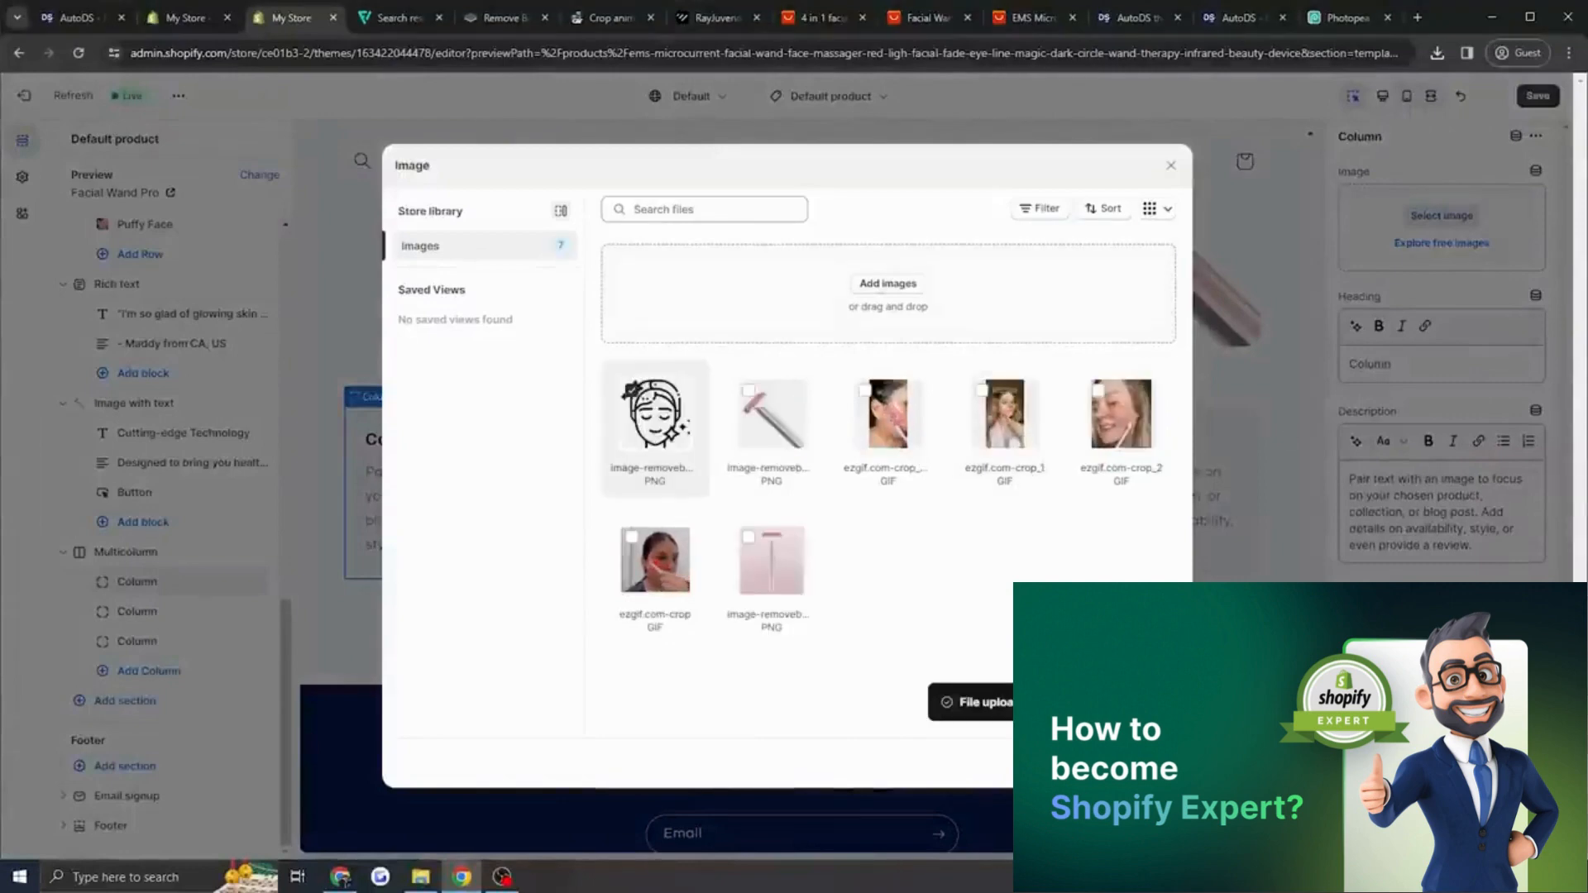
click(1156, 763)
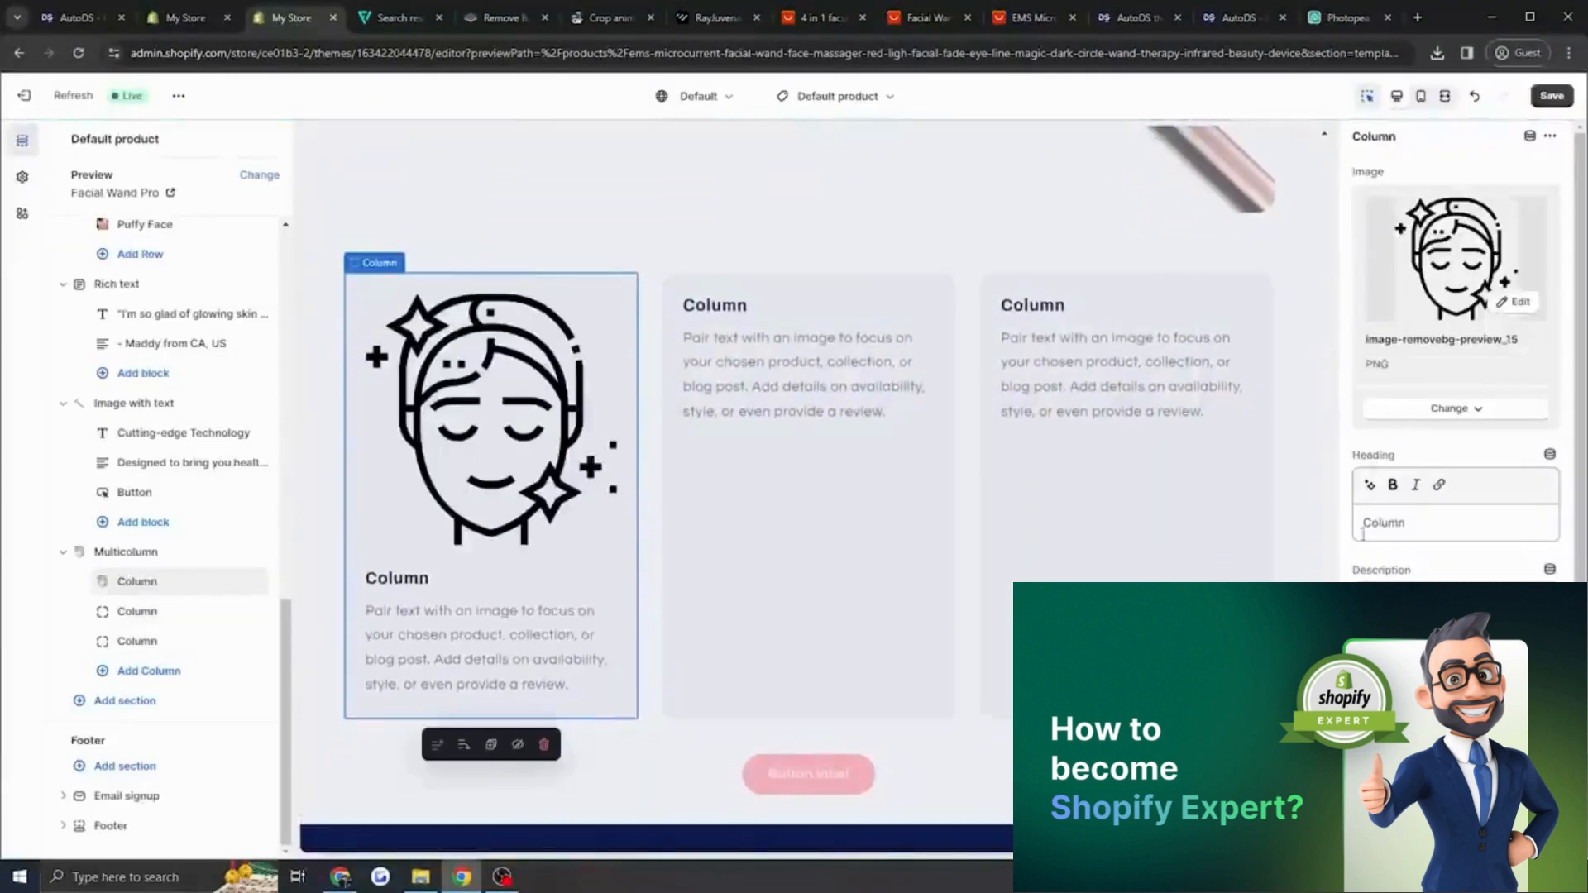
Set the first column's heading to "Restores Youthful Skin", clear its description and save the page.
triple_click(1420, 522)
key(BackSpace)
text(Restores Youth)
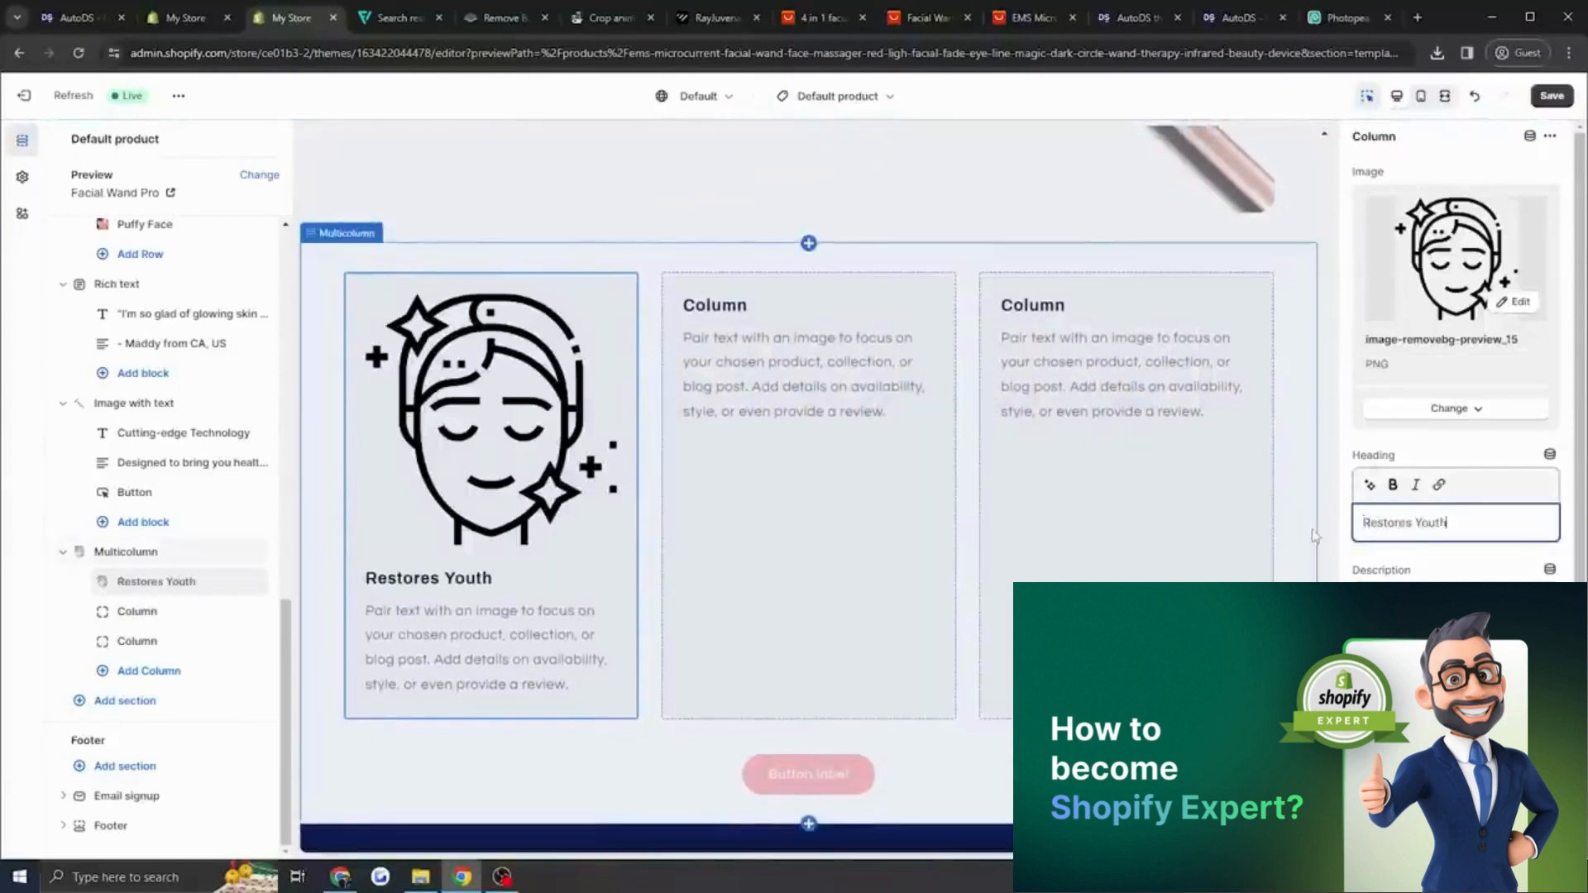
text(ful Skin)
click(514, 589)
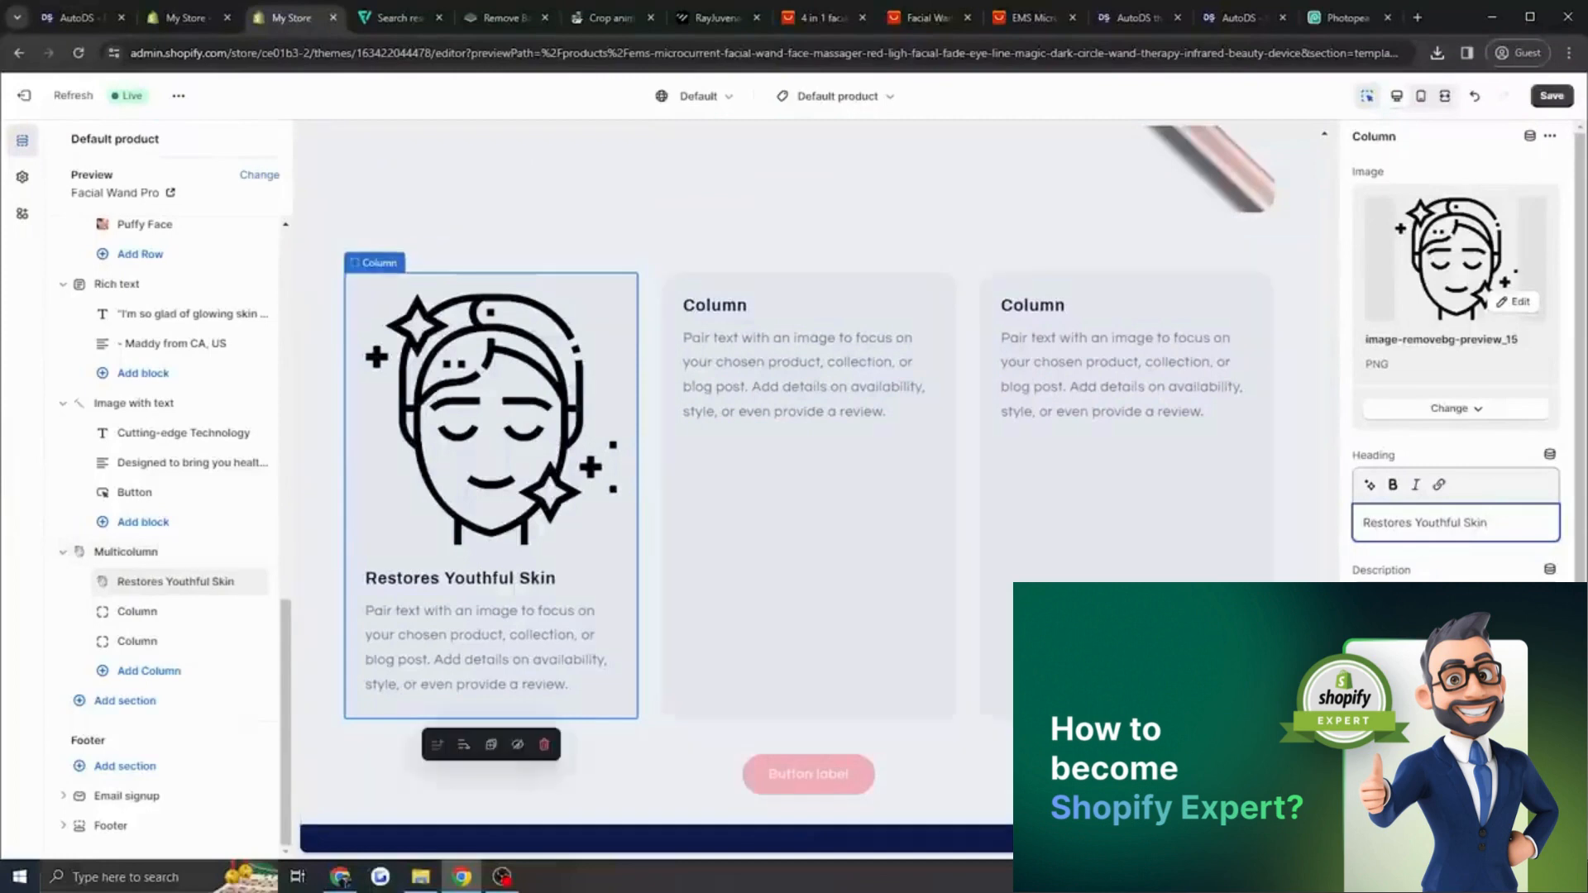
key(BackSpace)
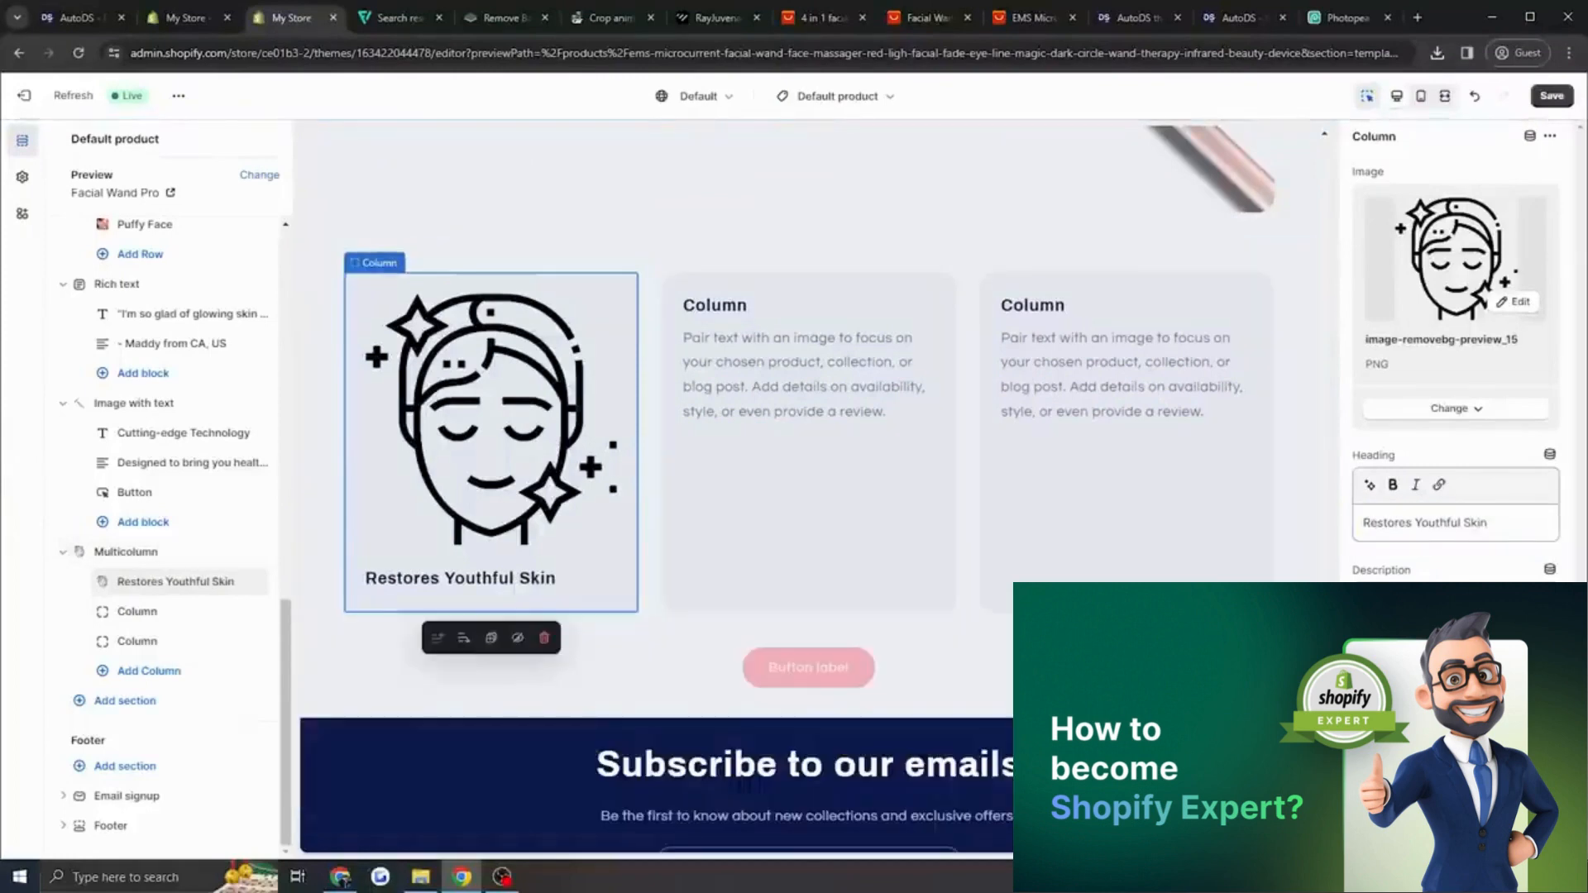
scroll(560, 495, up, 1)
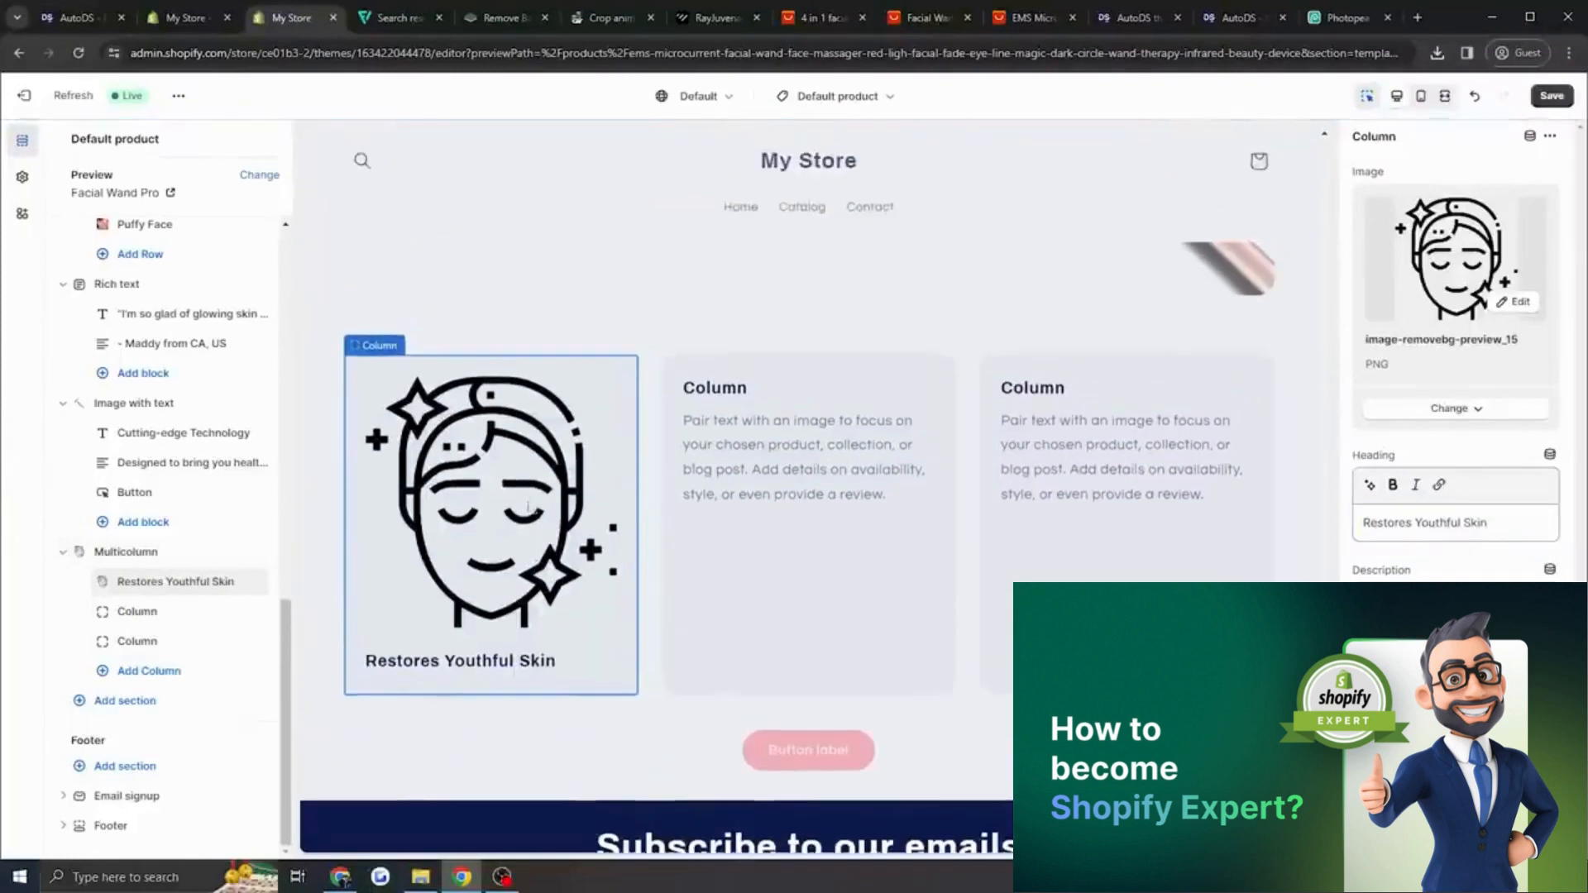
click(1550, 98)
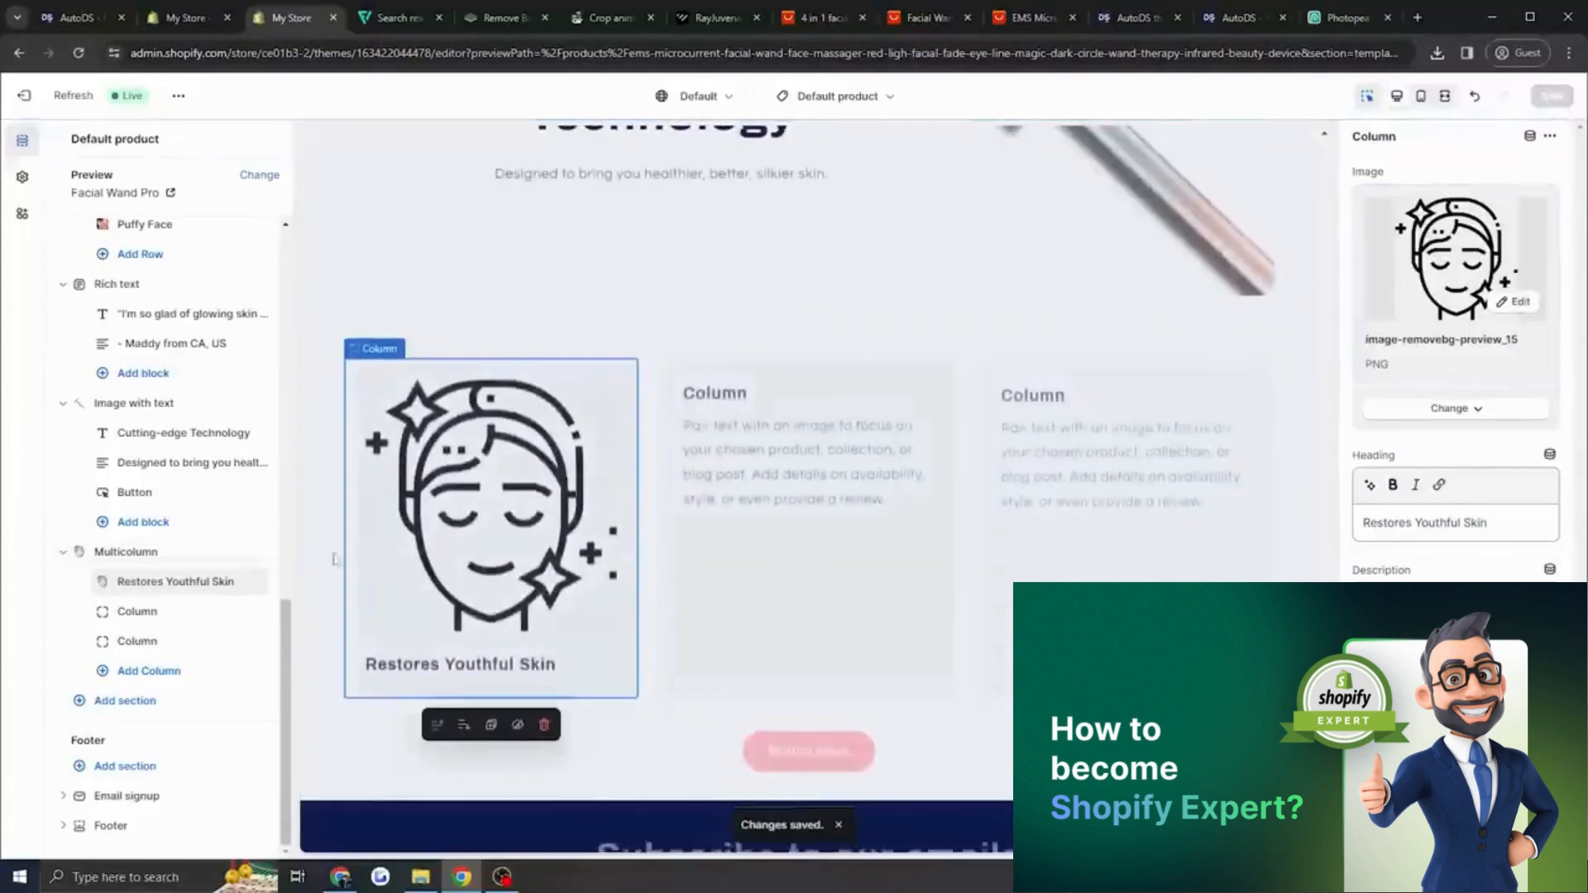
Set the Multicolumn section's image width to One-third width of column and its column alignment to Center, and save.
click(155, 553)
click(1451, 376)
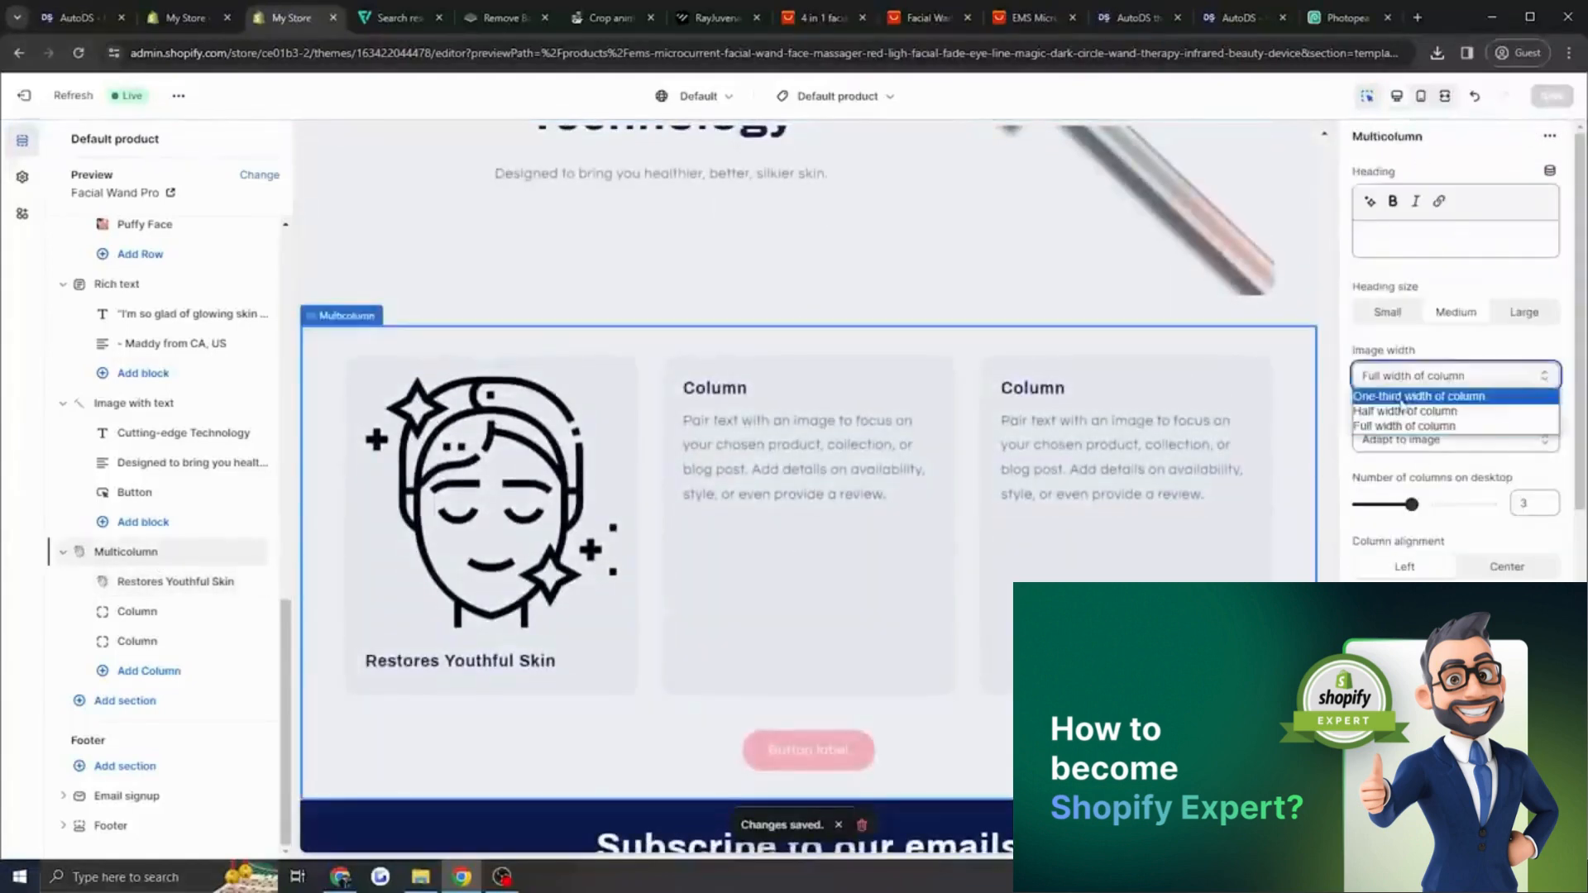
click(1449, 396)
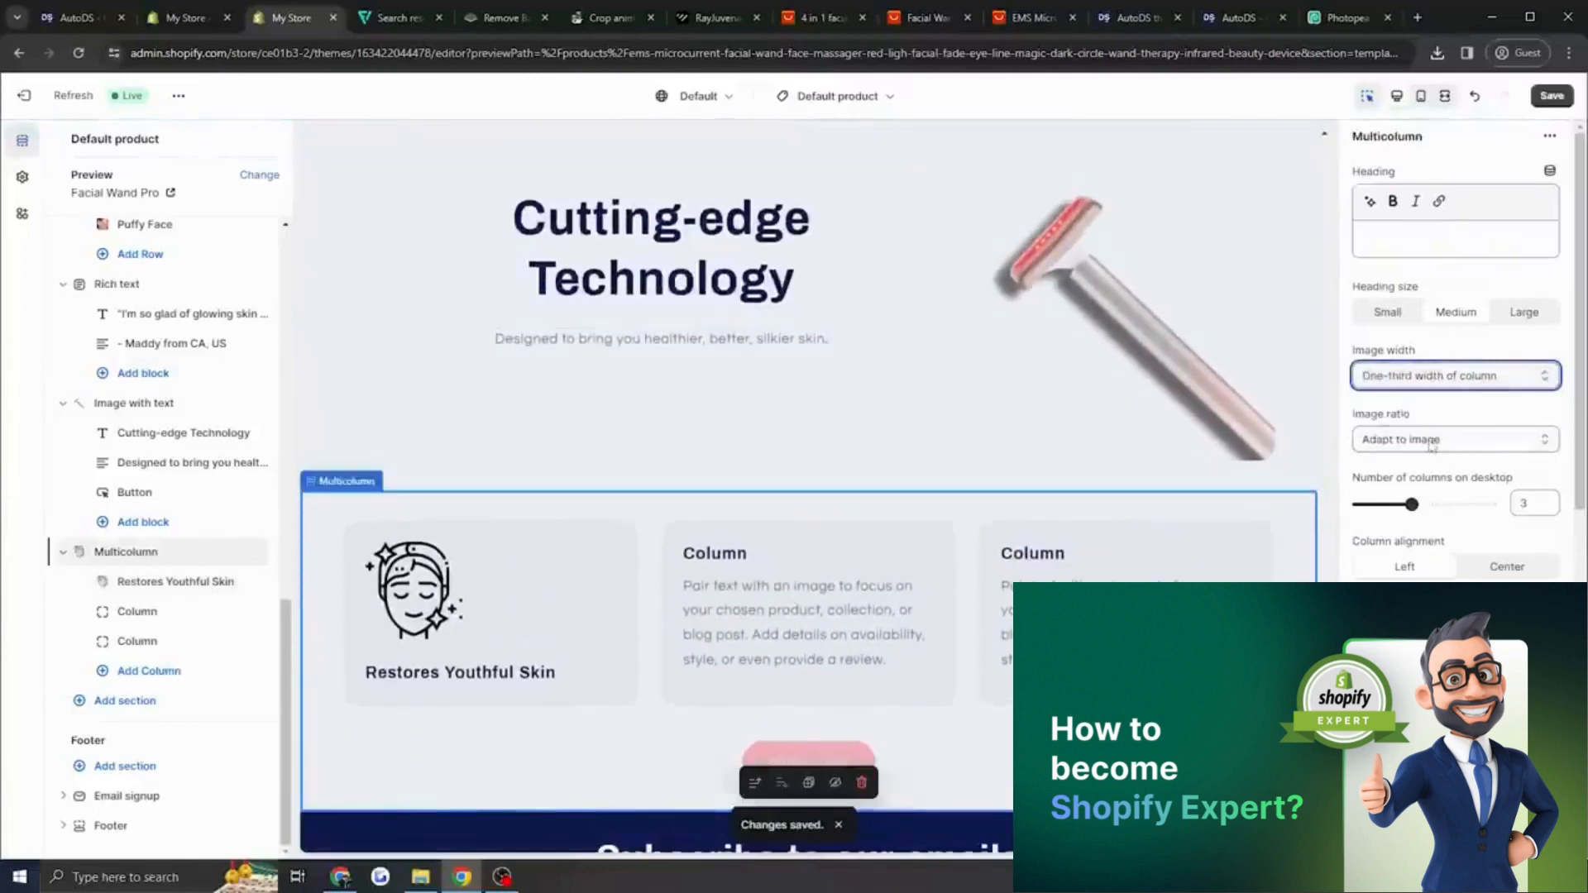
scroll(1427, 546, down, 2)
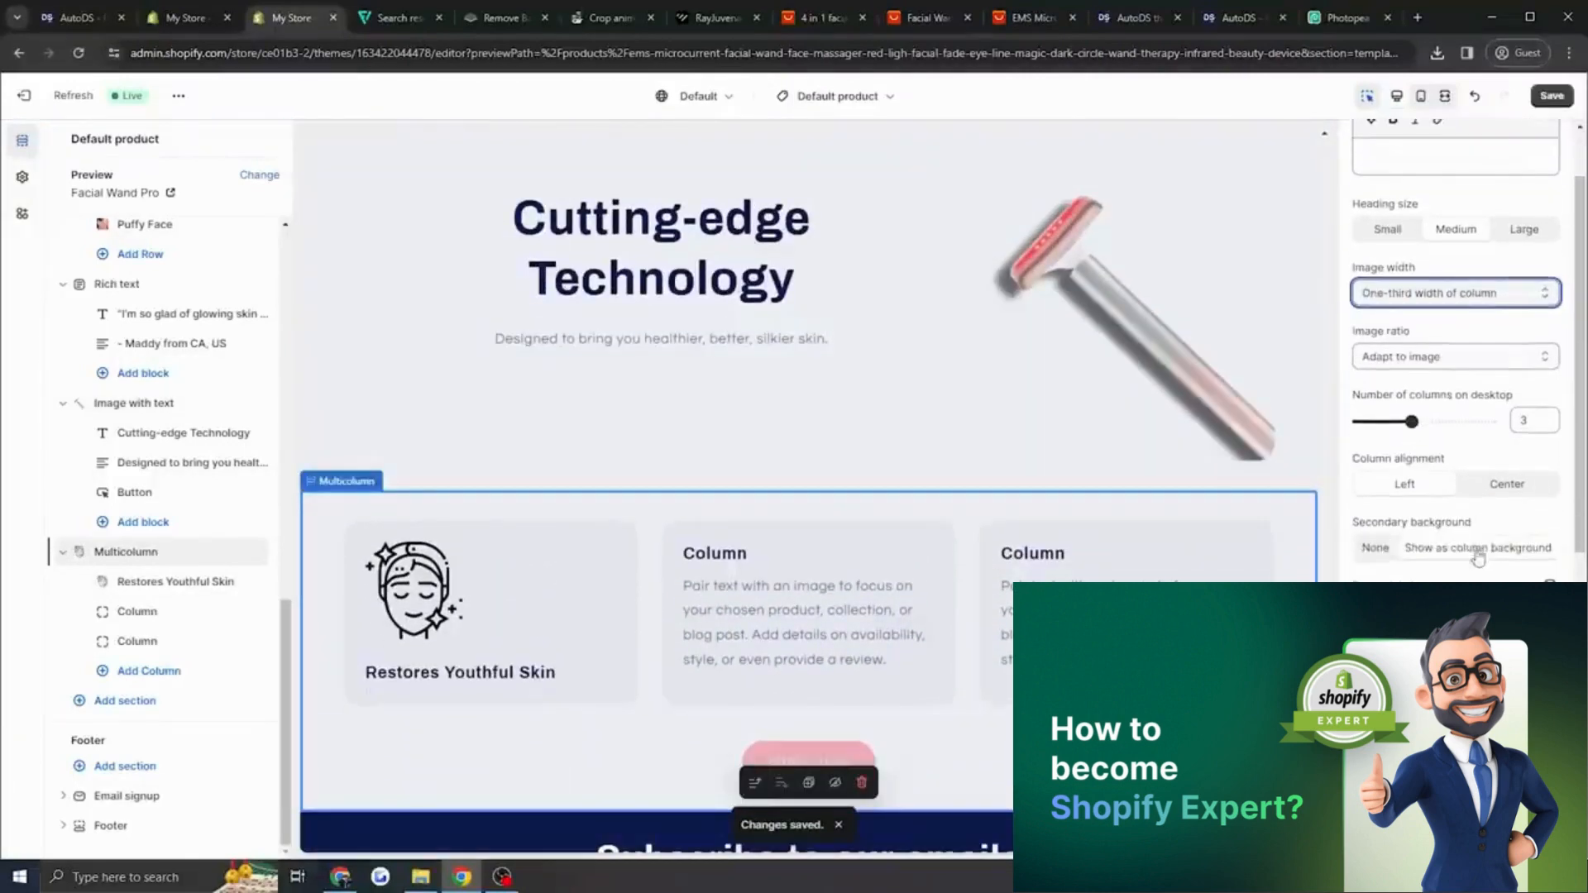
click(1506, 403)
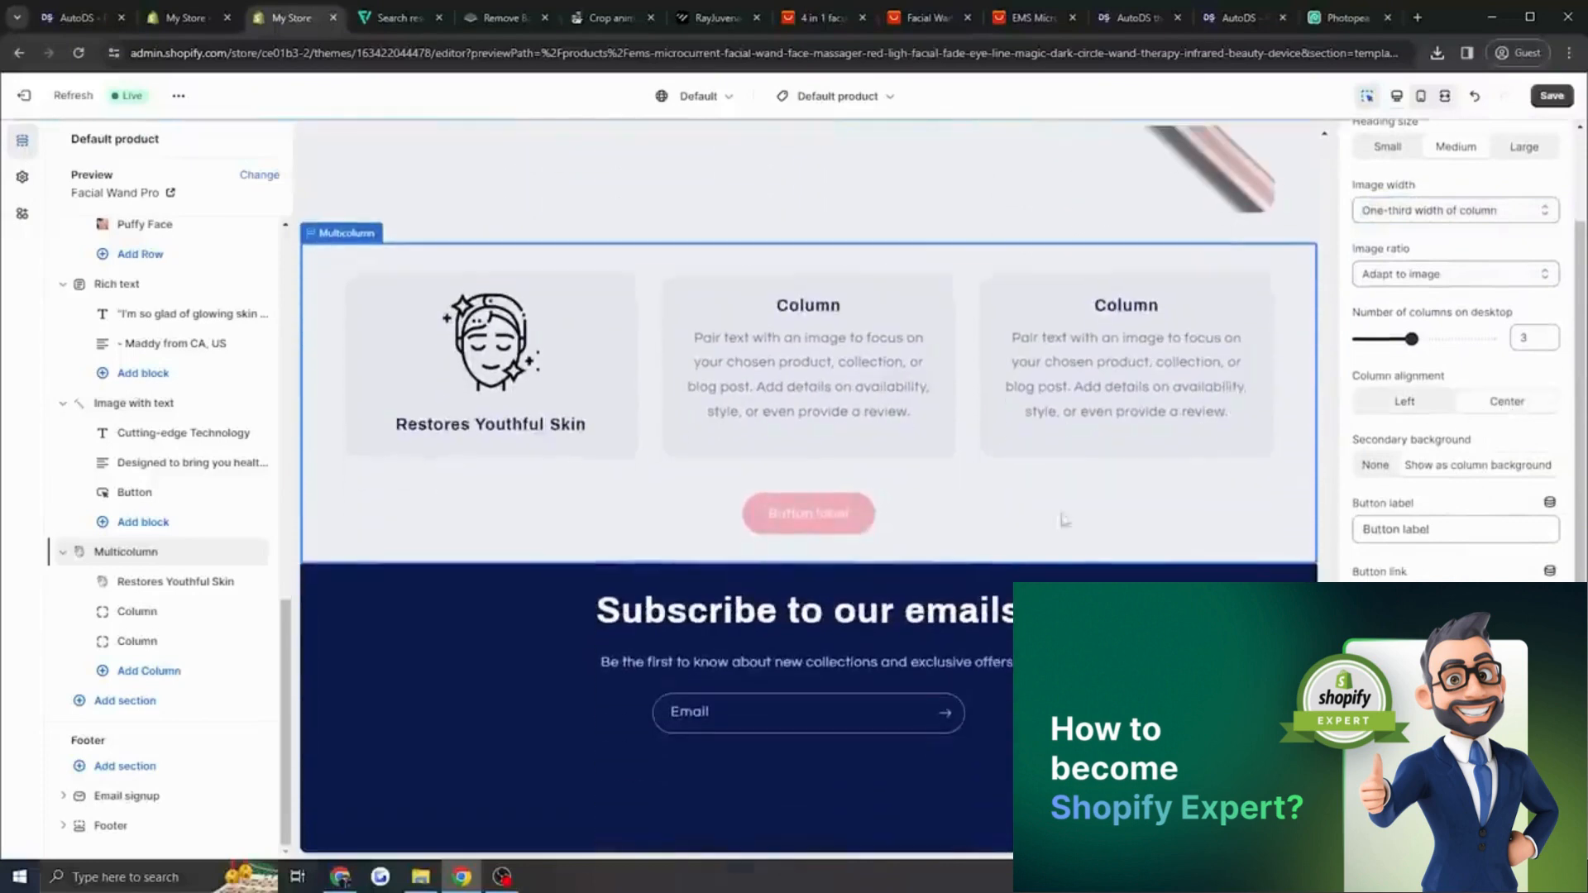
click(1549, 97)
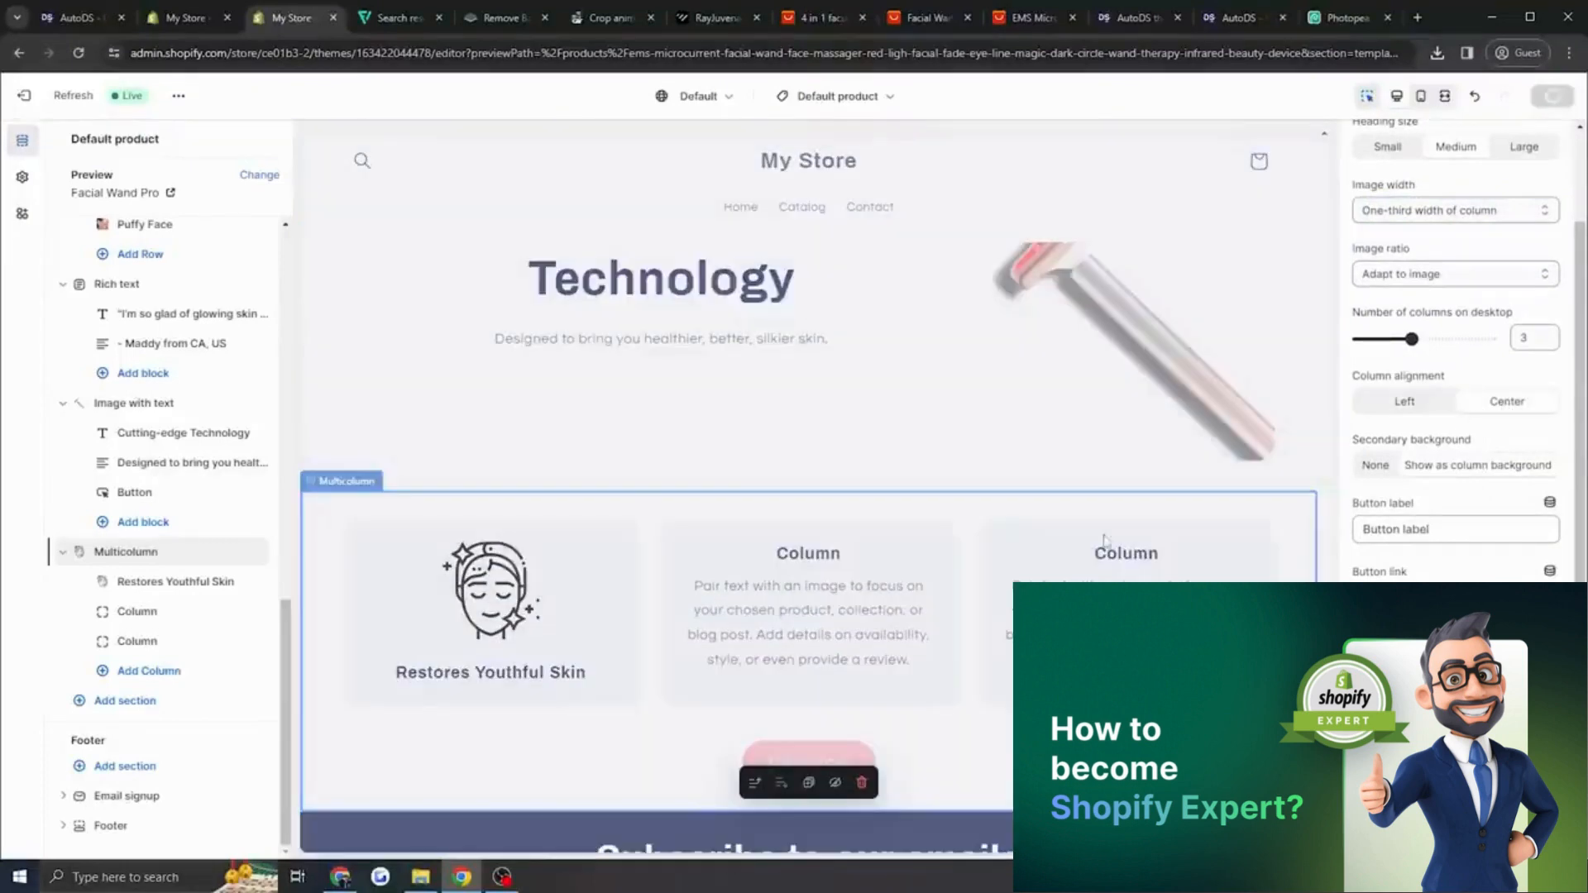
On Flaticon, search the icons for "wrinkles" and copy the half-wrinkled woman's face icon to the clipboard as a PNG.
click(864, 604)
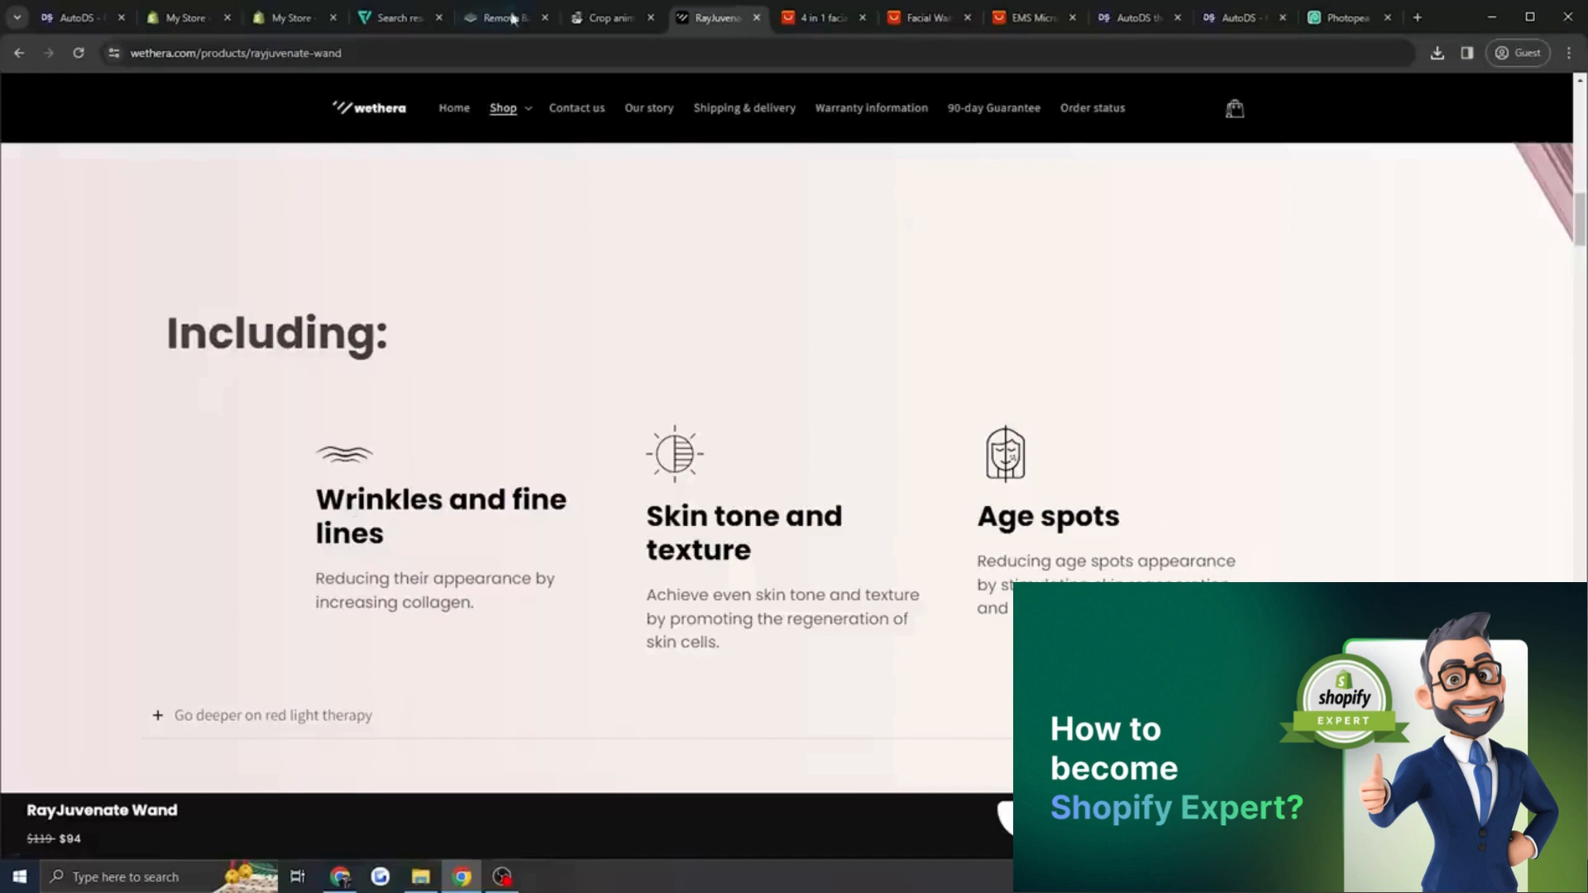
click(387, 19)
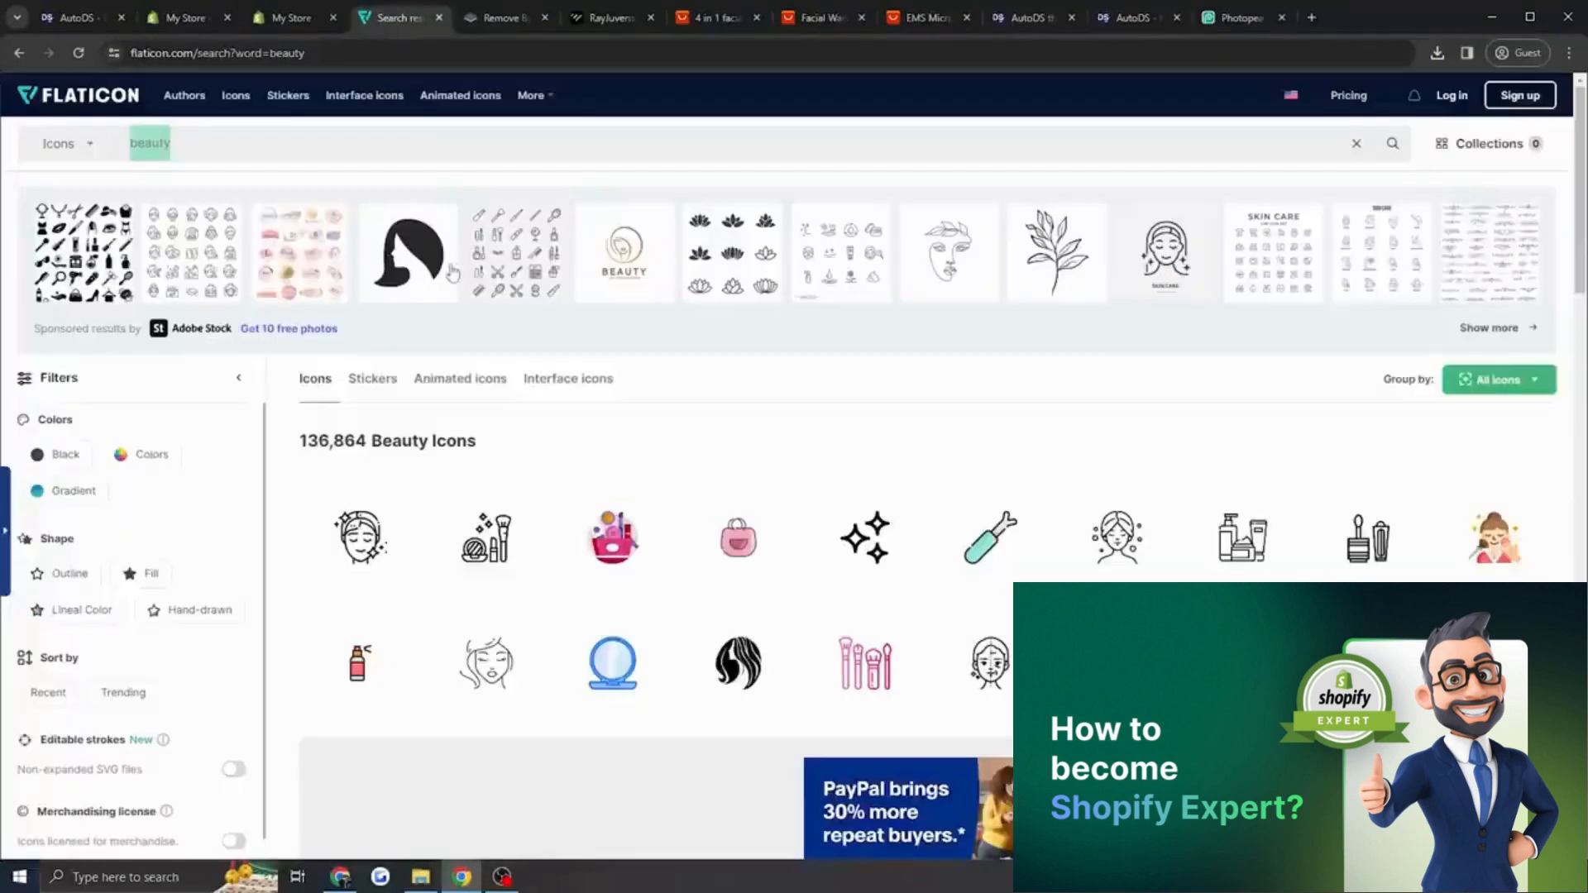
drag(250, 147, 99, 155)
text(wrin)
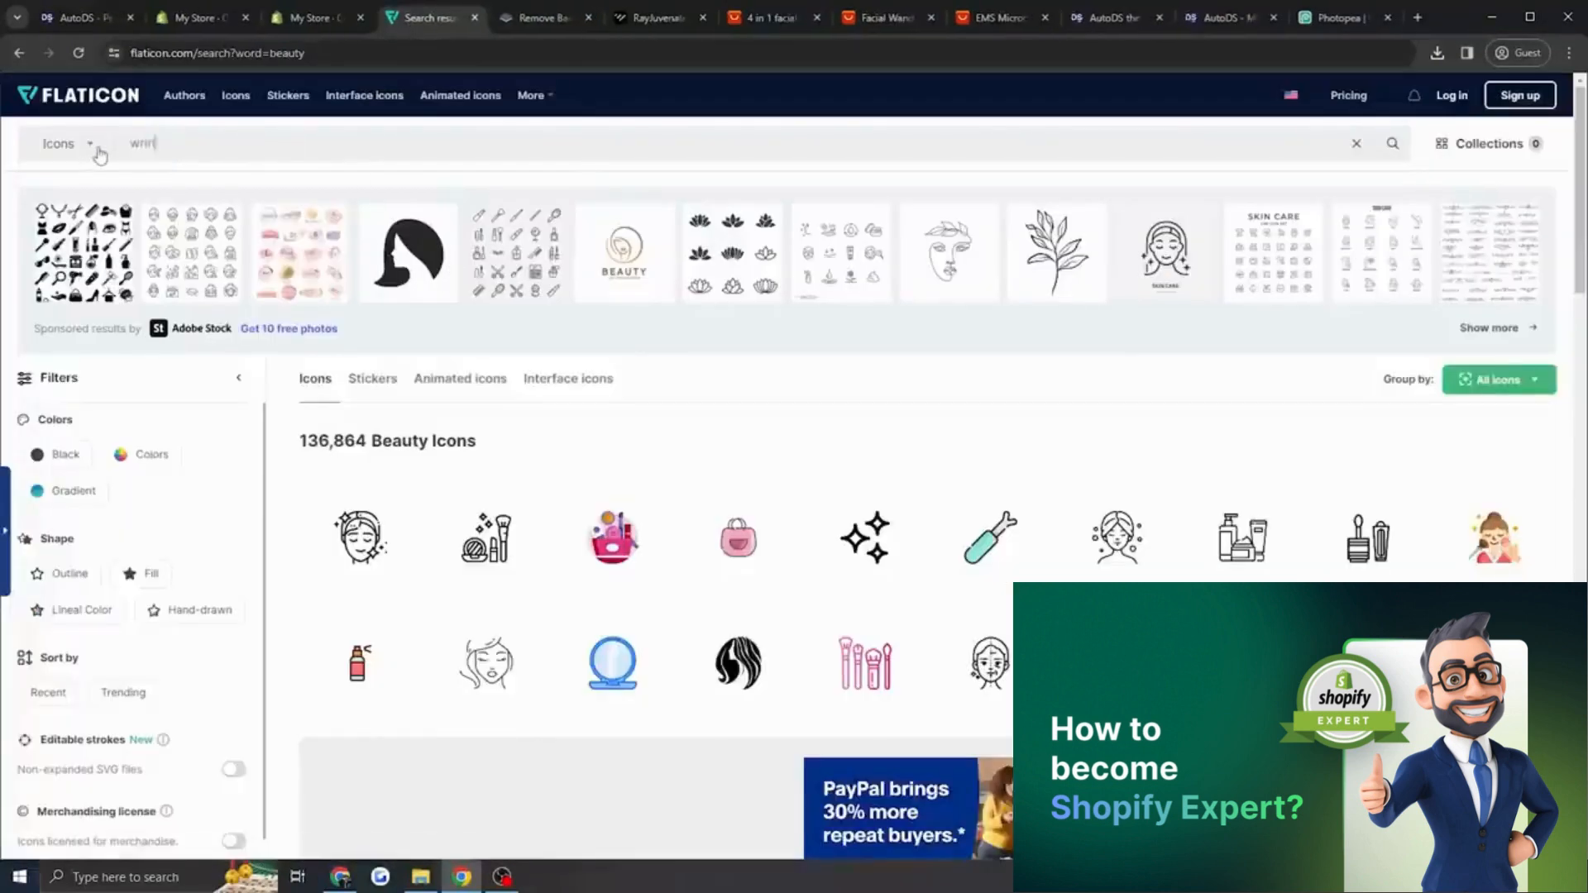
text(kles)
key(Return)
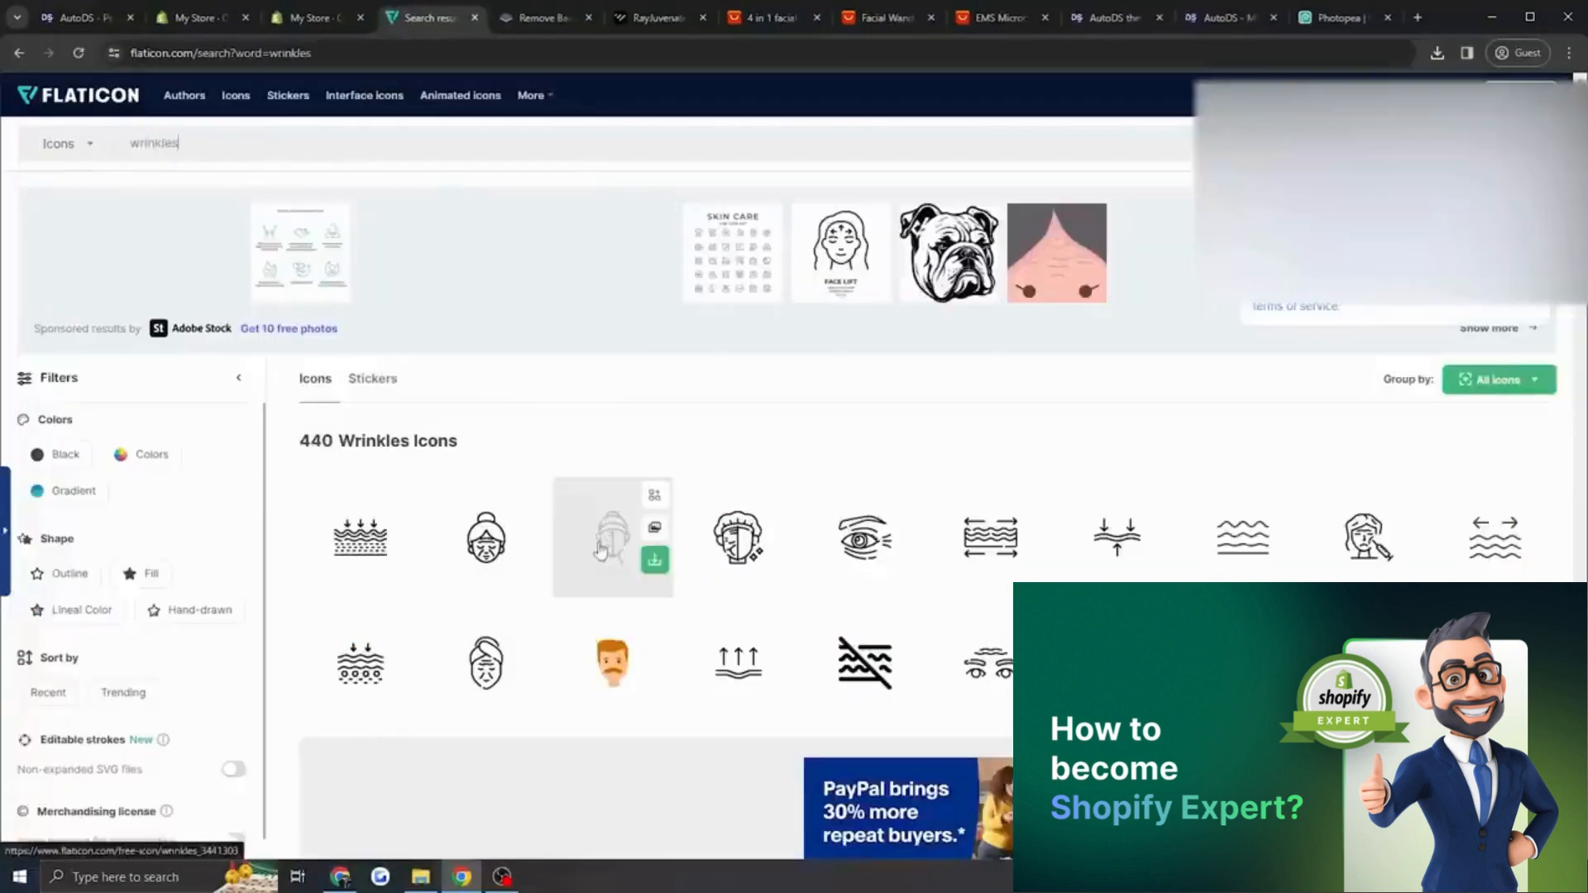
click(654, 534)
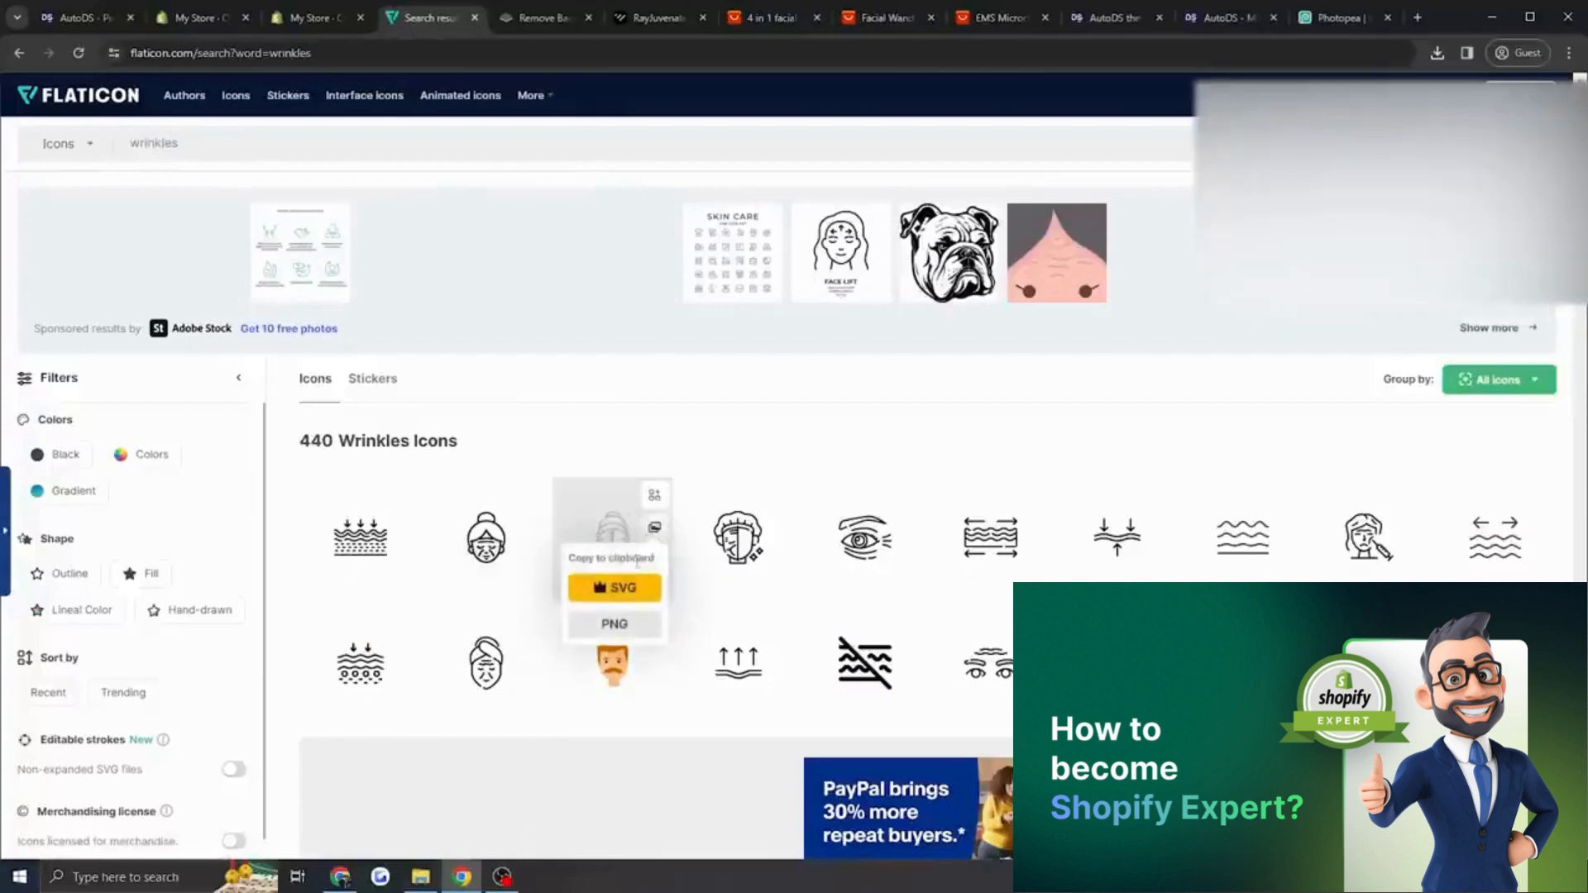
click(623, 626)
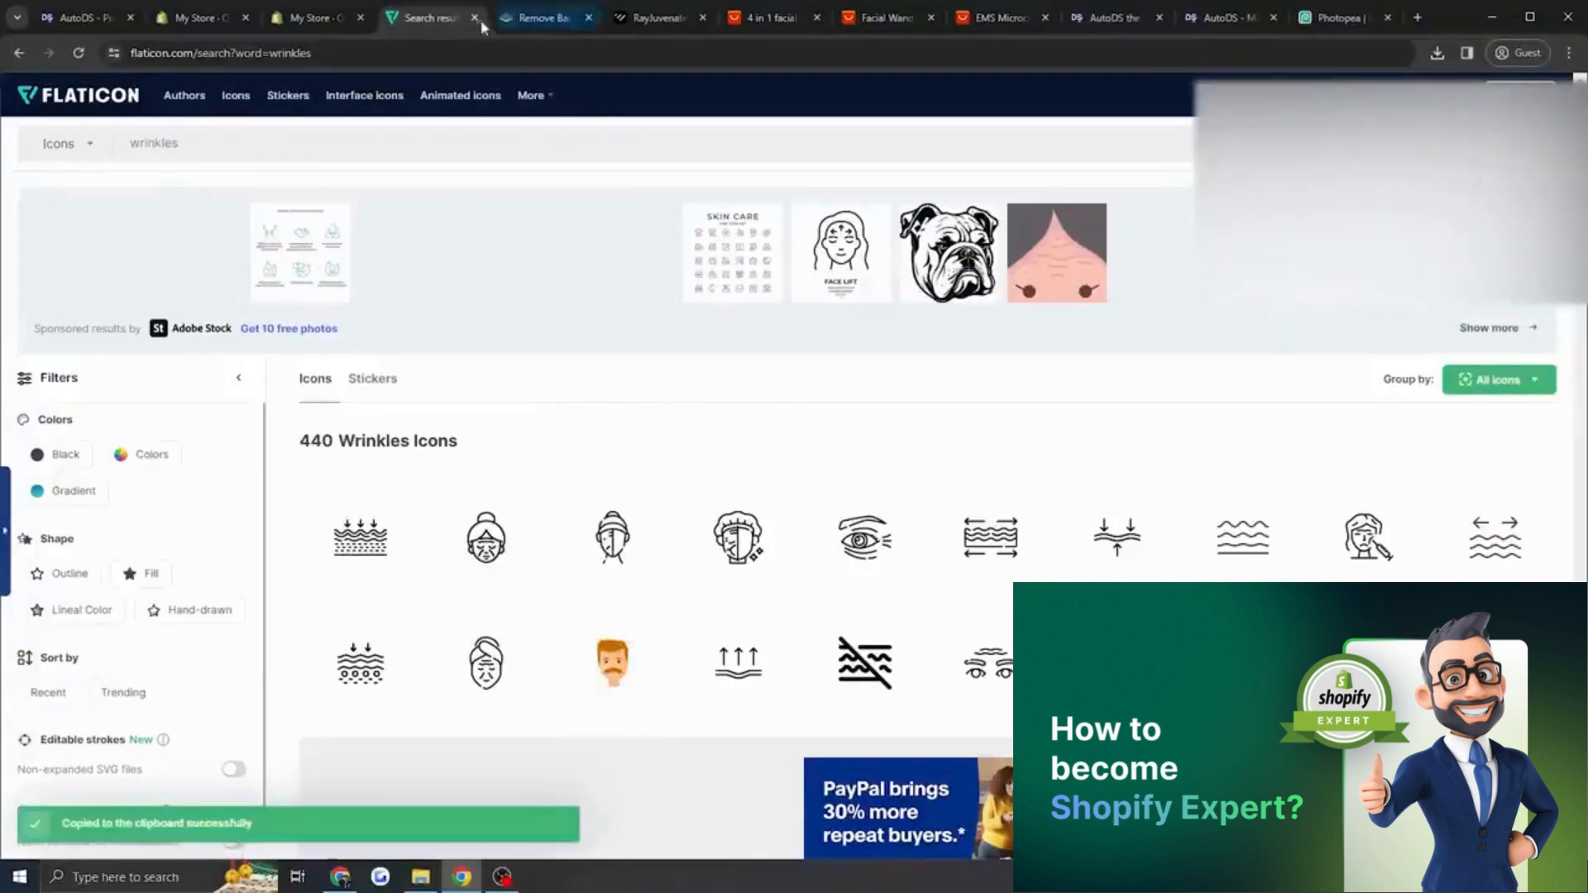
Remove the copied wrinkles icon's background in remove.bg and set the result as the second column's image in Shopify.
click(537, 18)
key(ctrl+v)
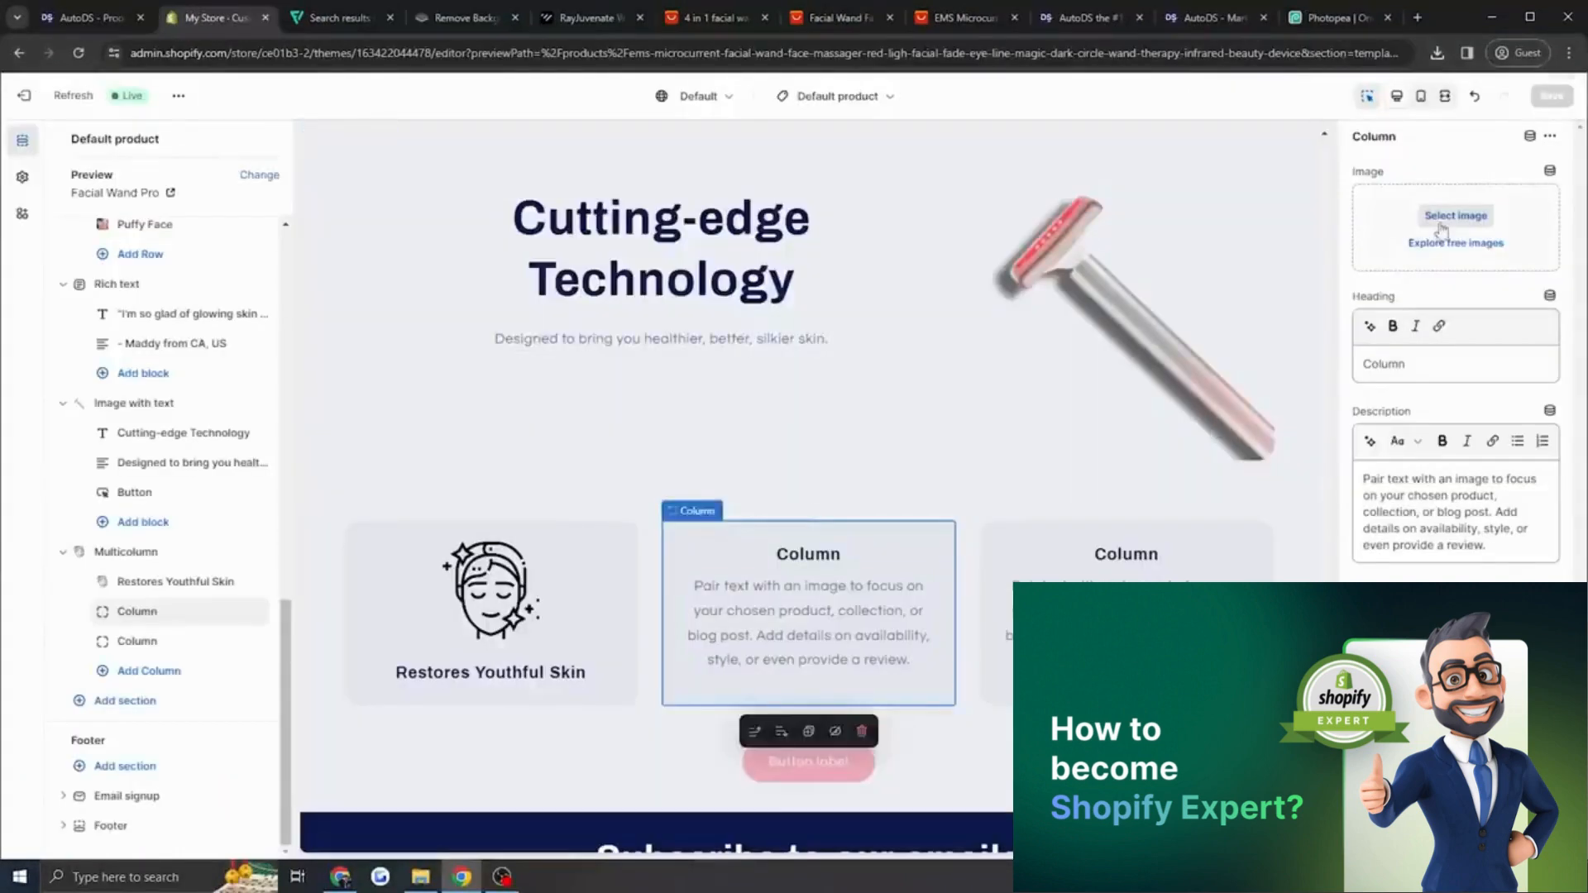
click(1442, 220)
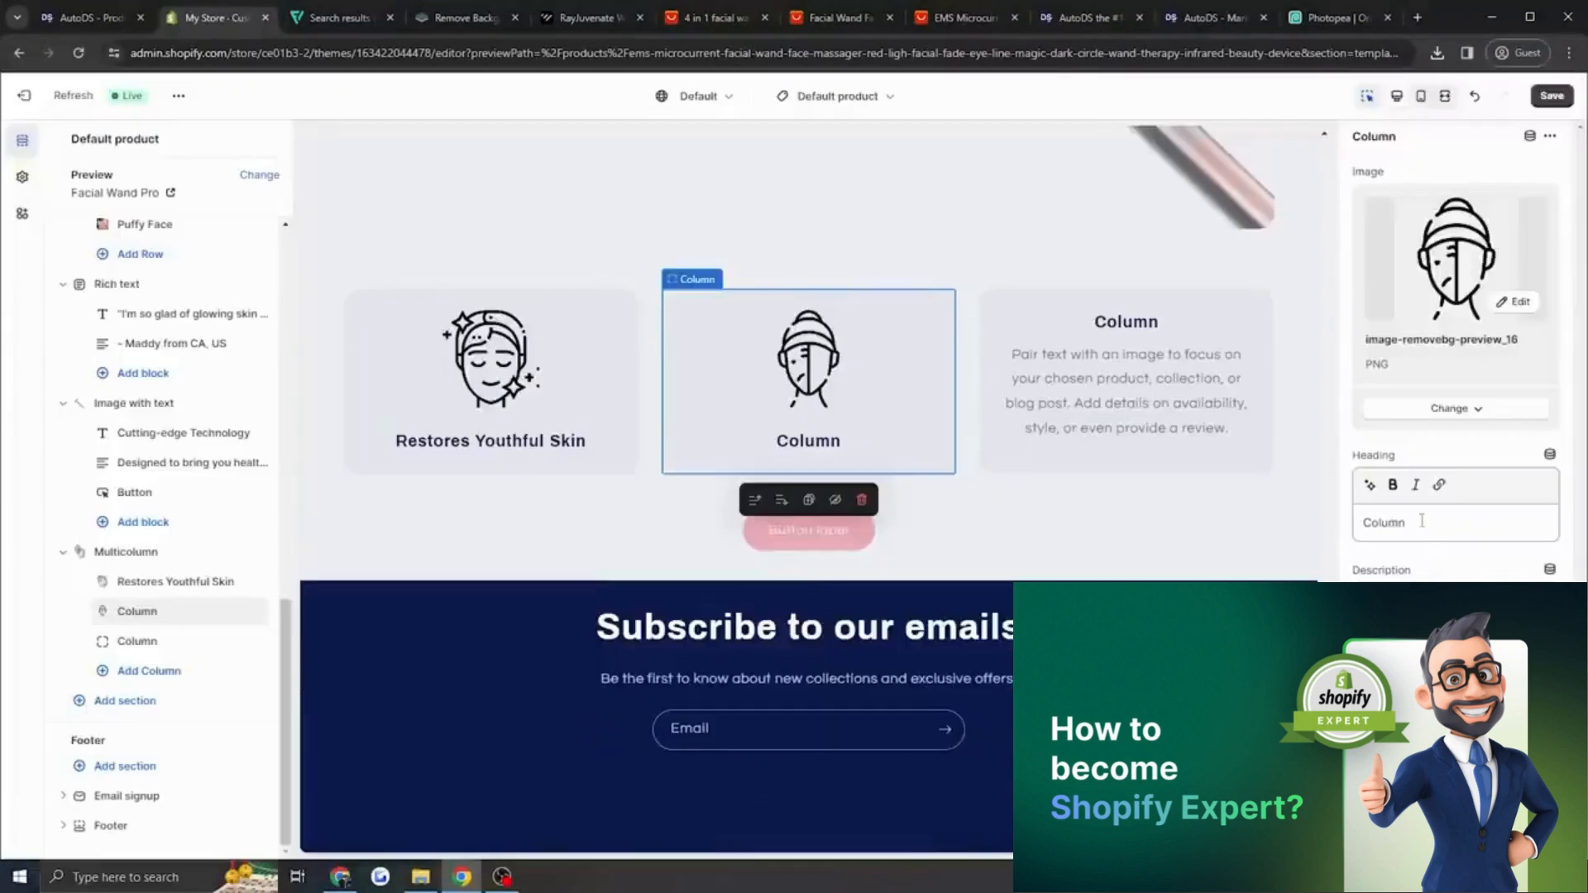
Replace the second column's heading with "Wrinkles Gone".
drag(1422, 521, 1299, 531)
key(BackSpace)
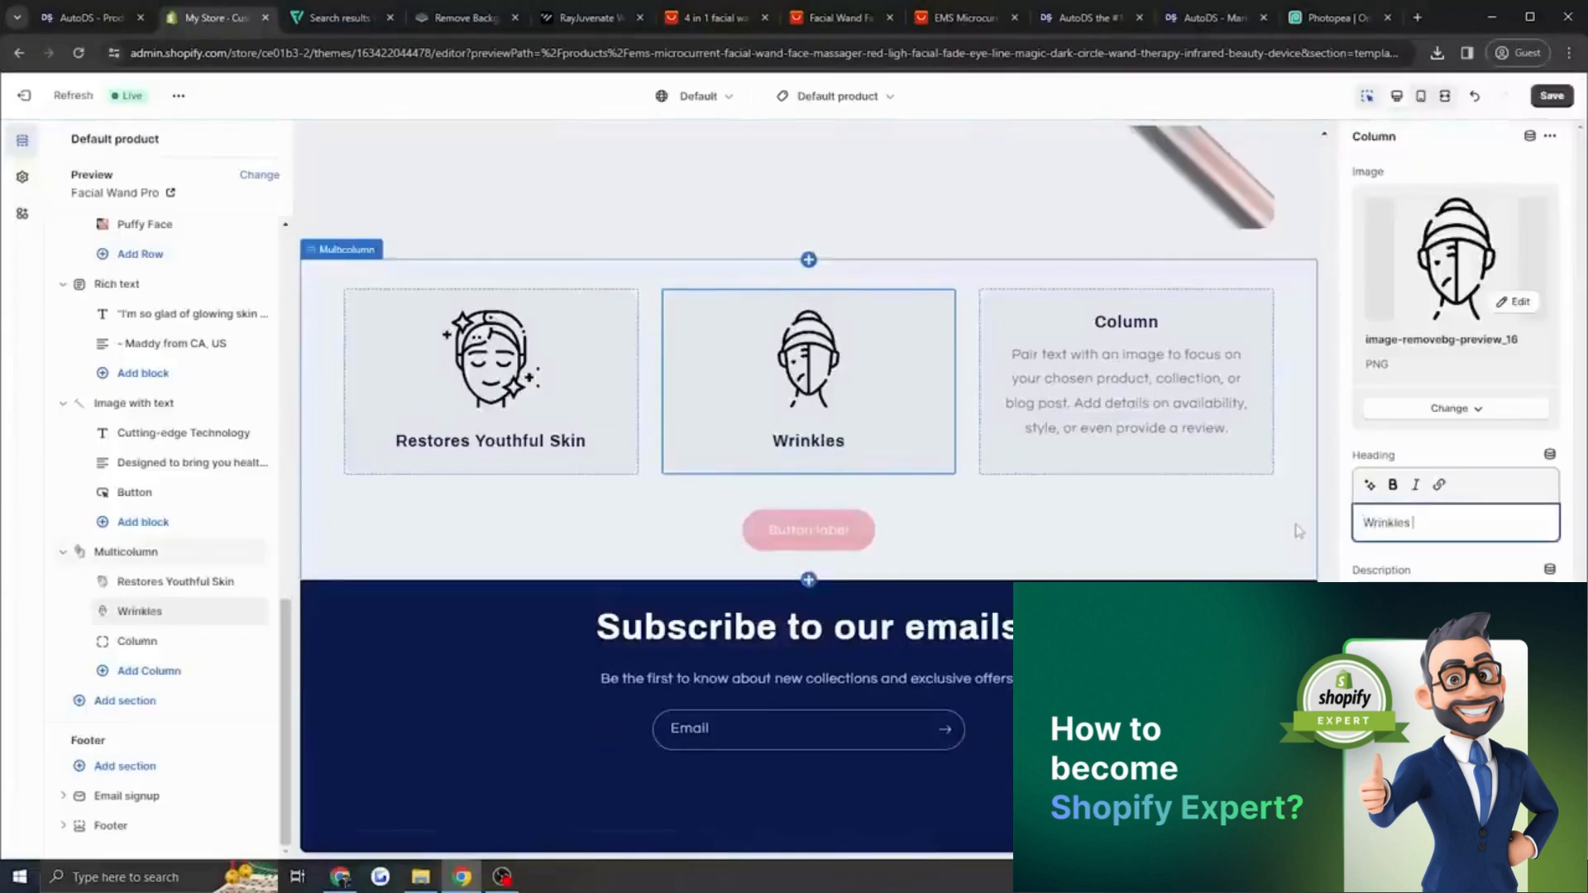
text(Wrinkles Gone)
Copy a Flaticon icon of a woman's face surrounded by dots and download its background-free 500 × 500 px version from remove.bg.
click(339, 17)
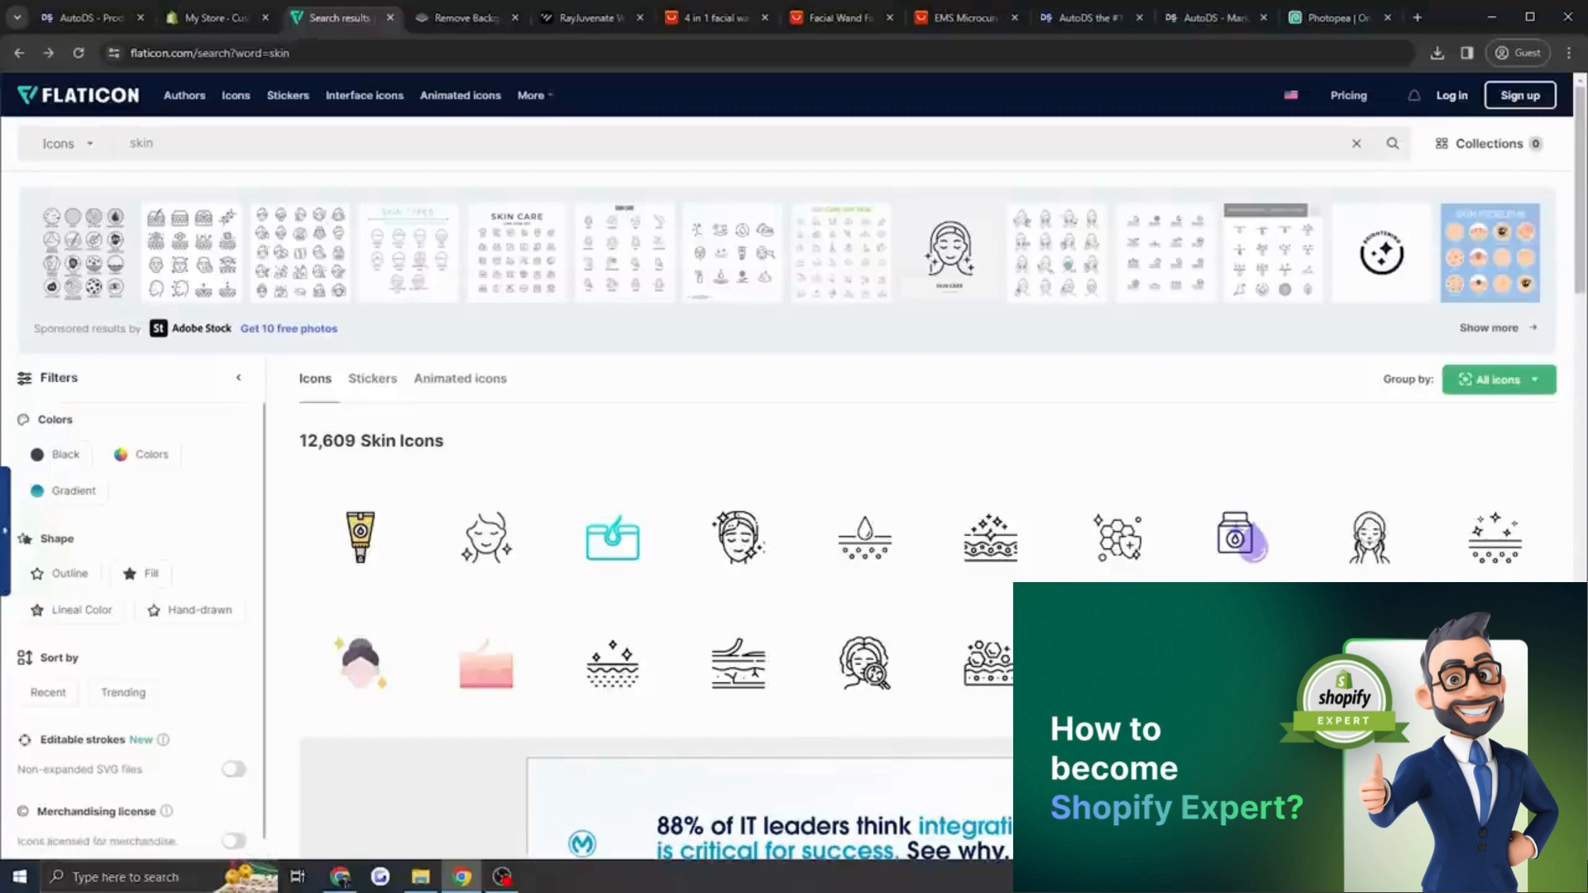
click(463, 18)
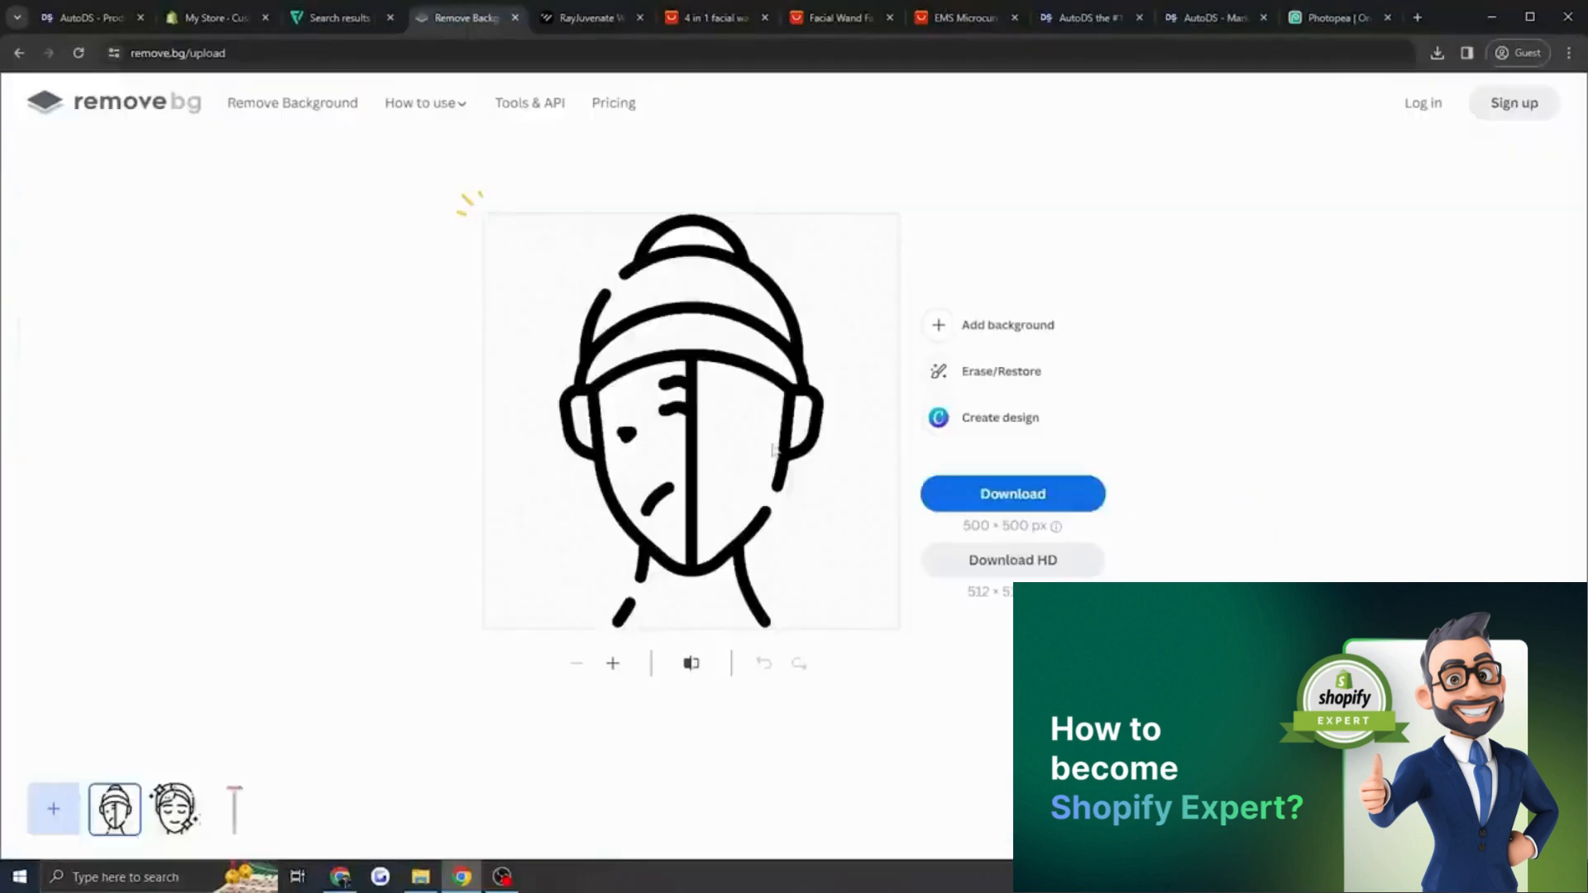
key(ctrl+v)
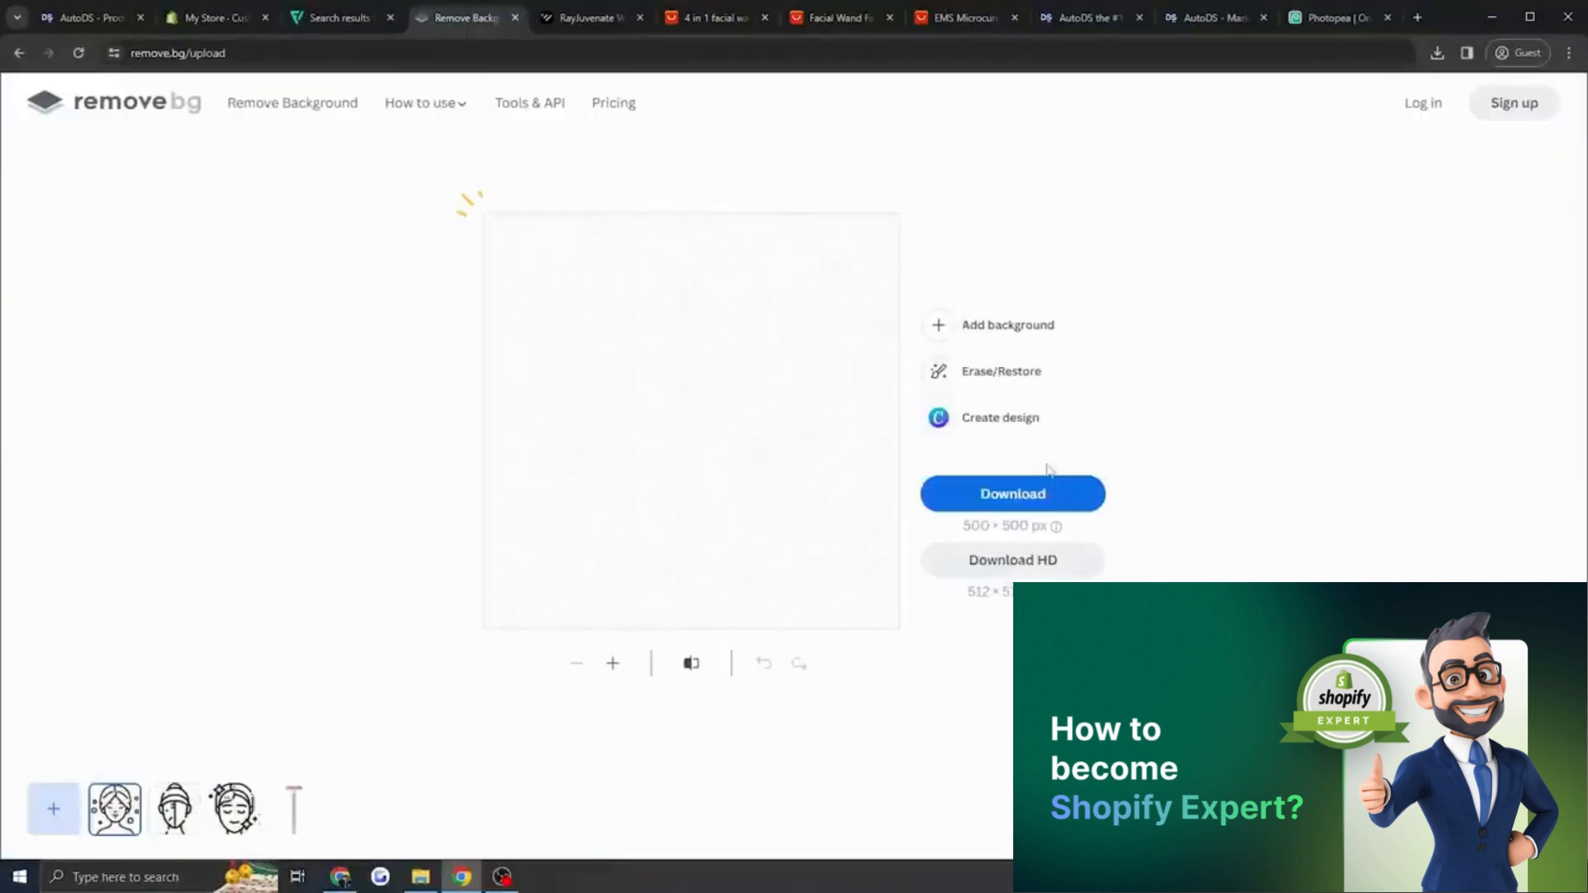
click(1041, 498)
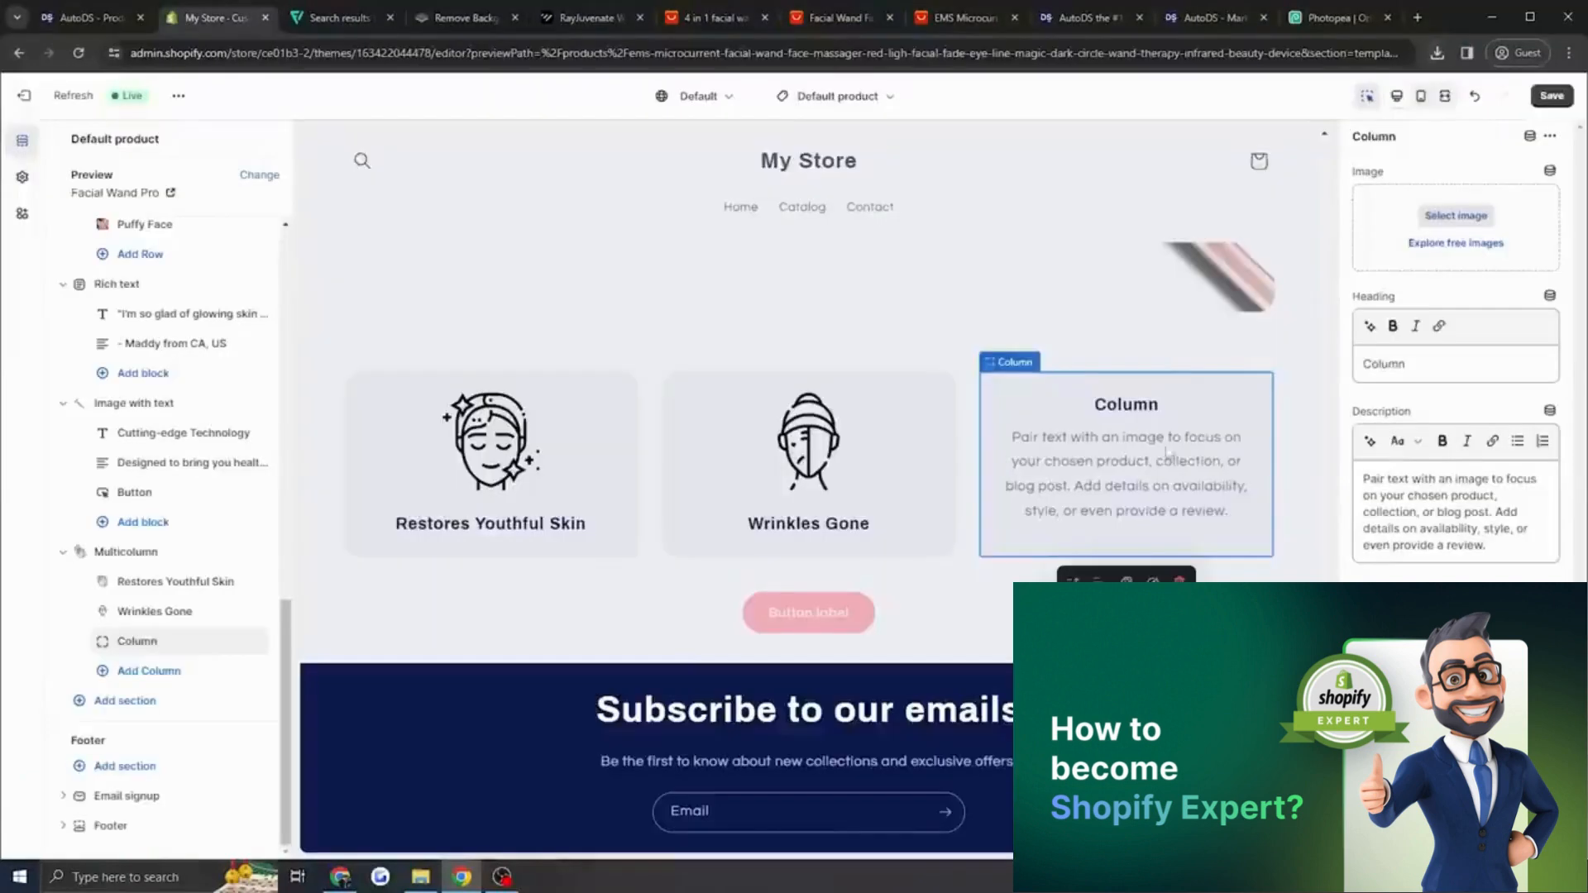
Set the dotted woman's face icon as the third column's image in Shopify and its heading to "Spa-like Experience".
click(1444, 224)
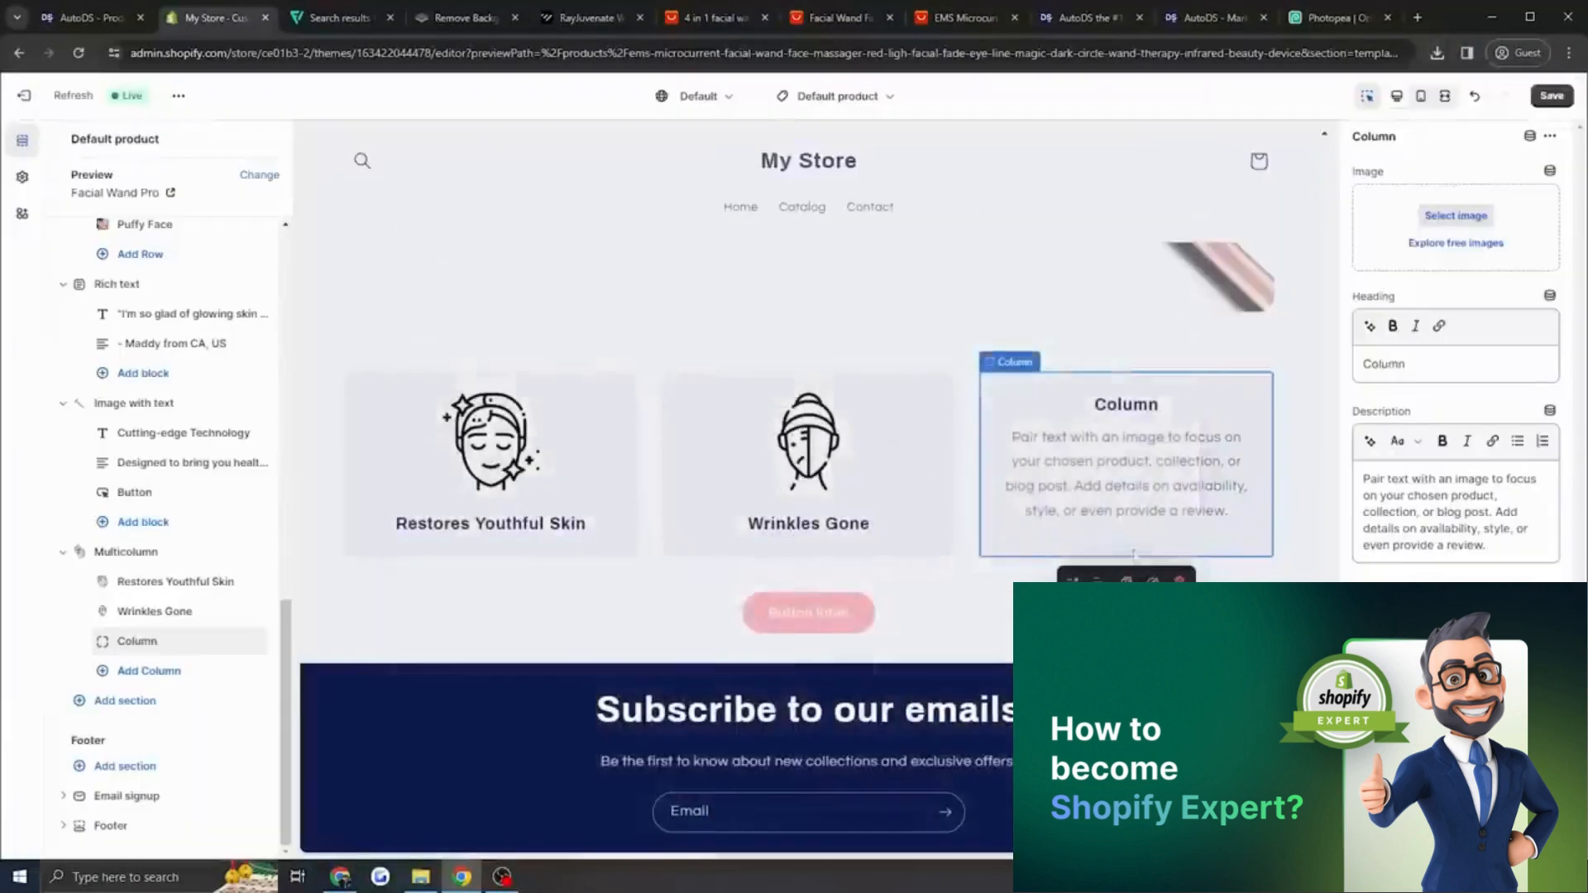
double_click(1406, 521)
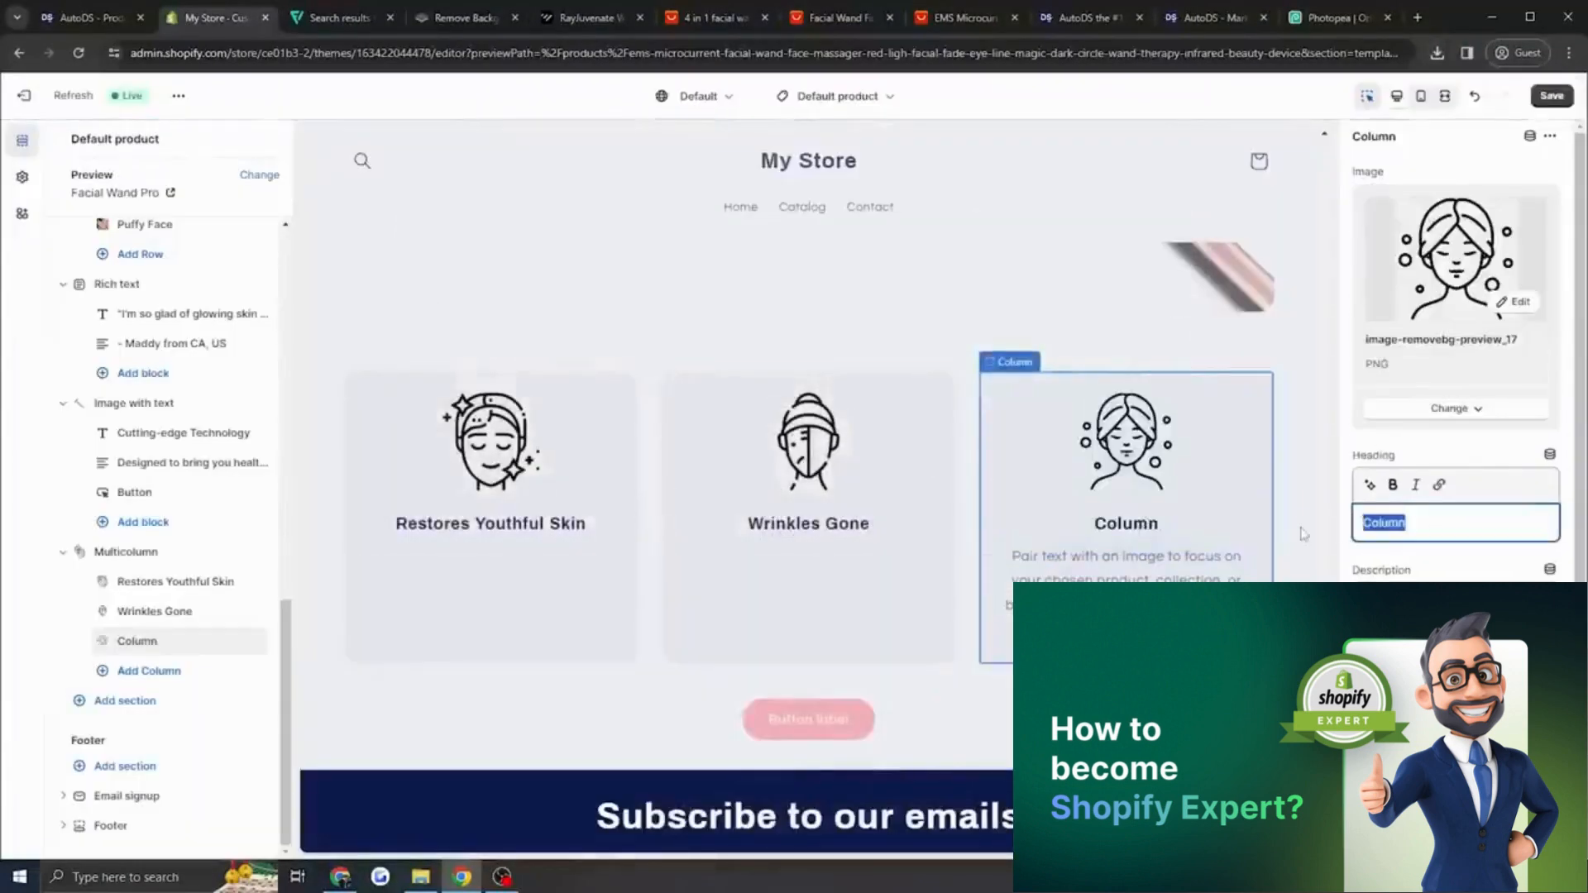
key(BackSpace)
text(Spa-li)
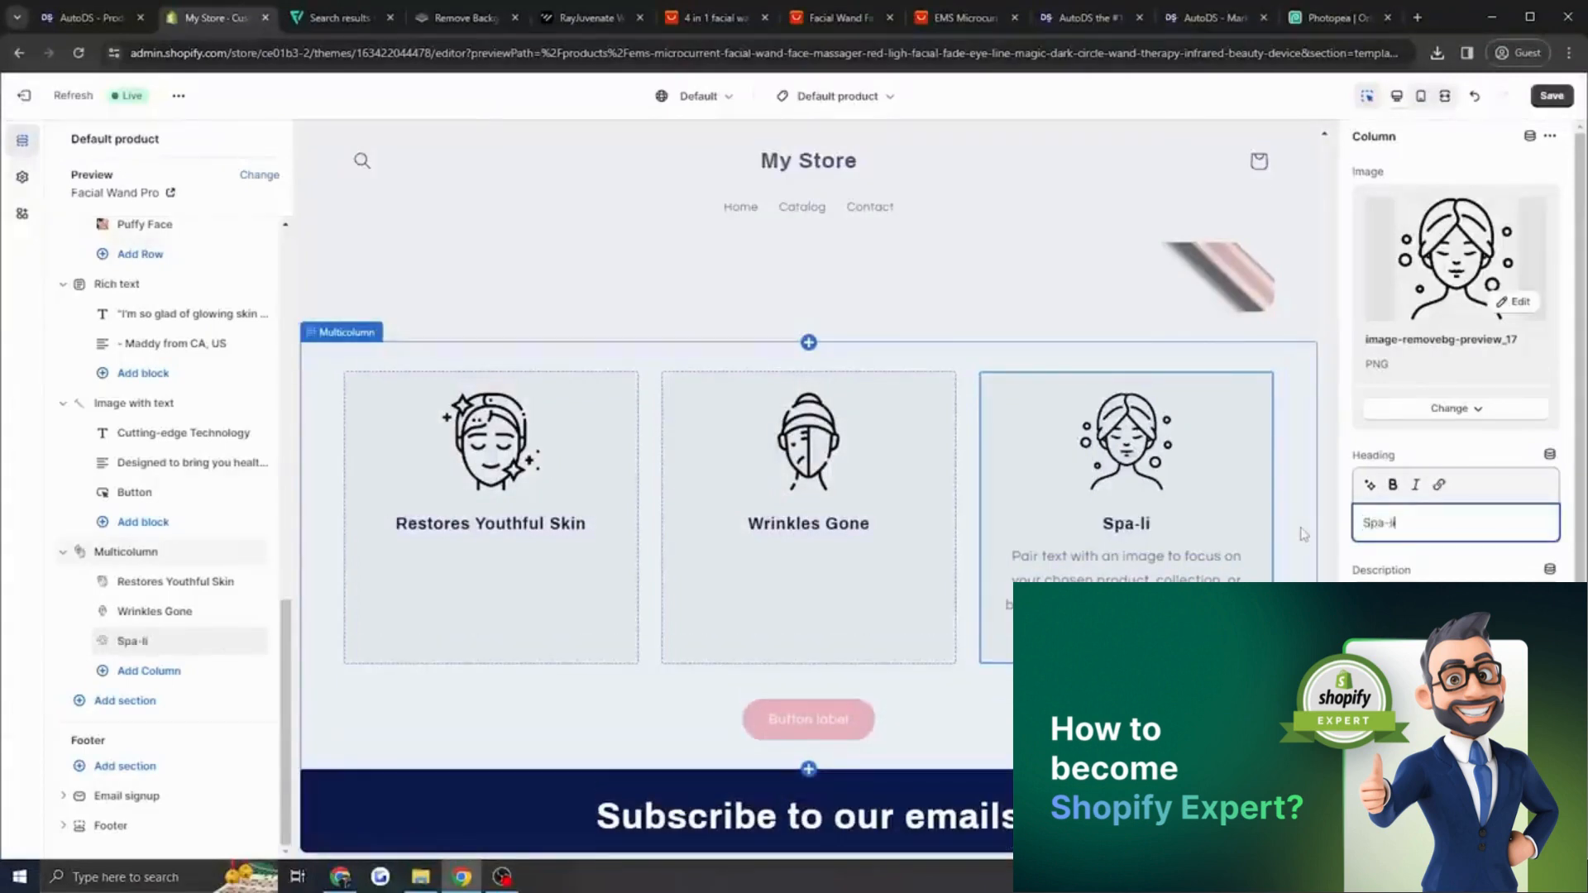
text(ke Experience)
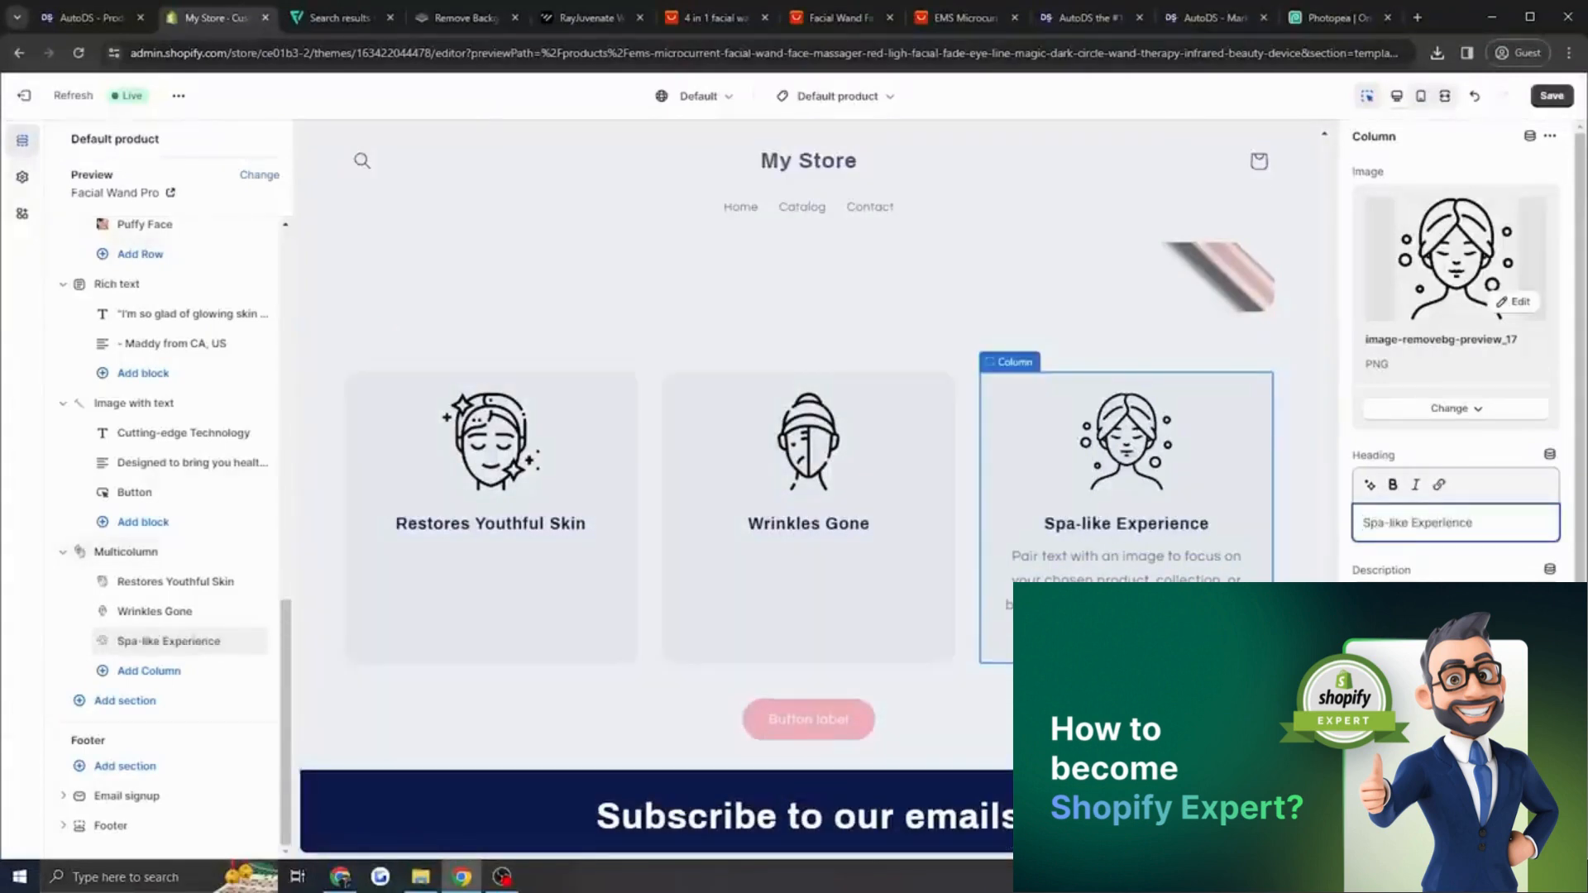
Clear the Multicolumn section's button label to remove the button below the columns, and save the page.
click(884, 626)
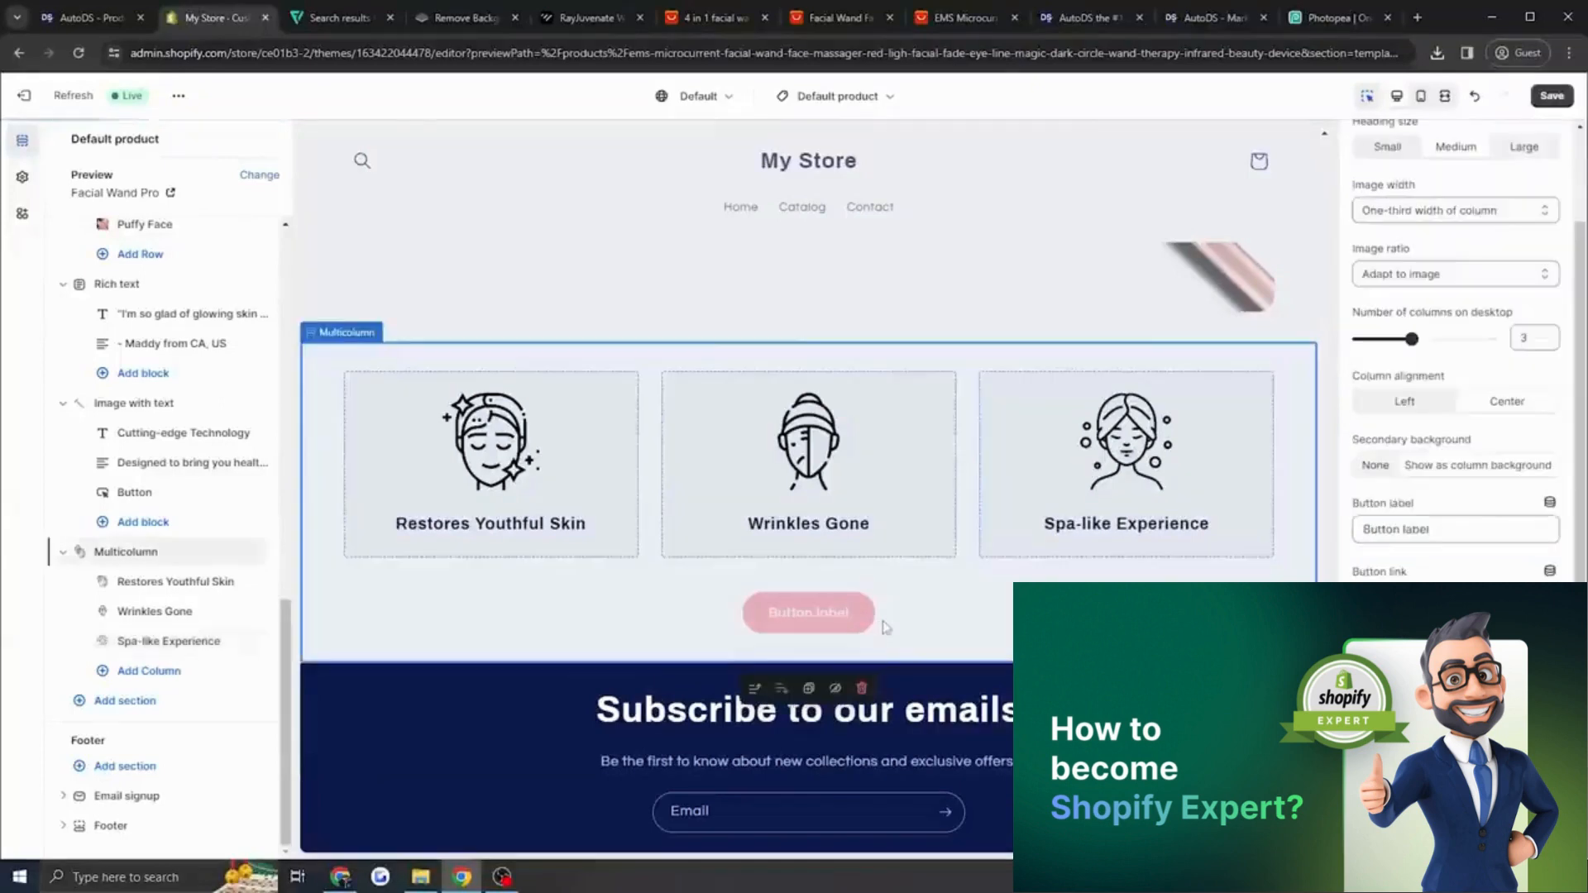
scroll(1438, 306, down, 3)
triple_click(1440, 279)
key(BackSpace)
scroll(1441, 285, up, 4)
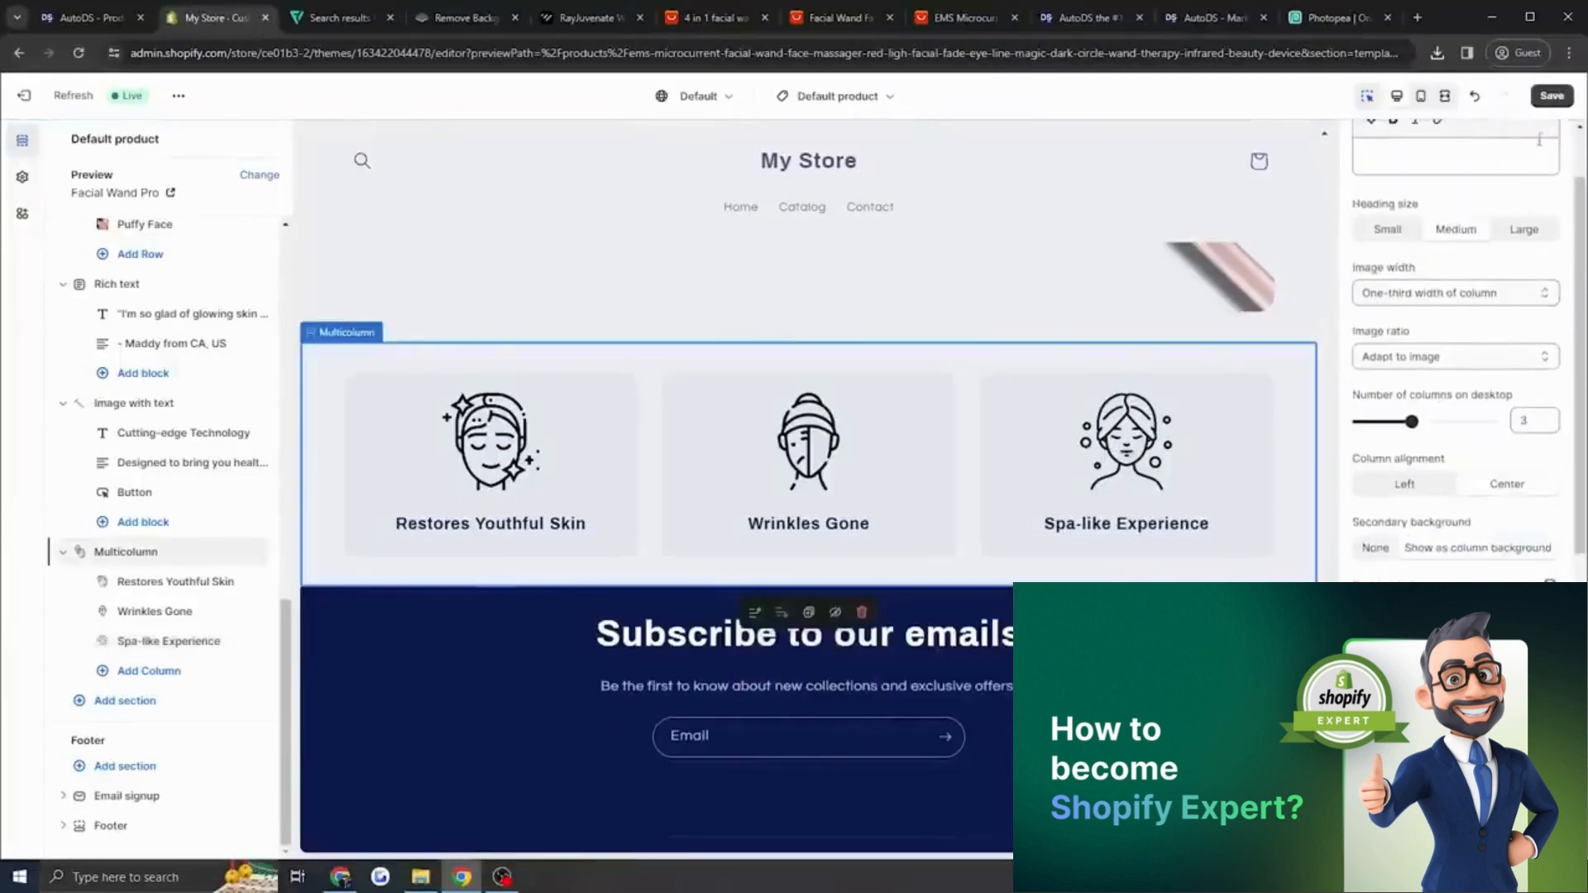
click(1553, 97)
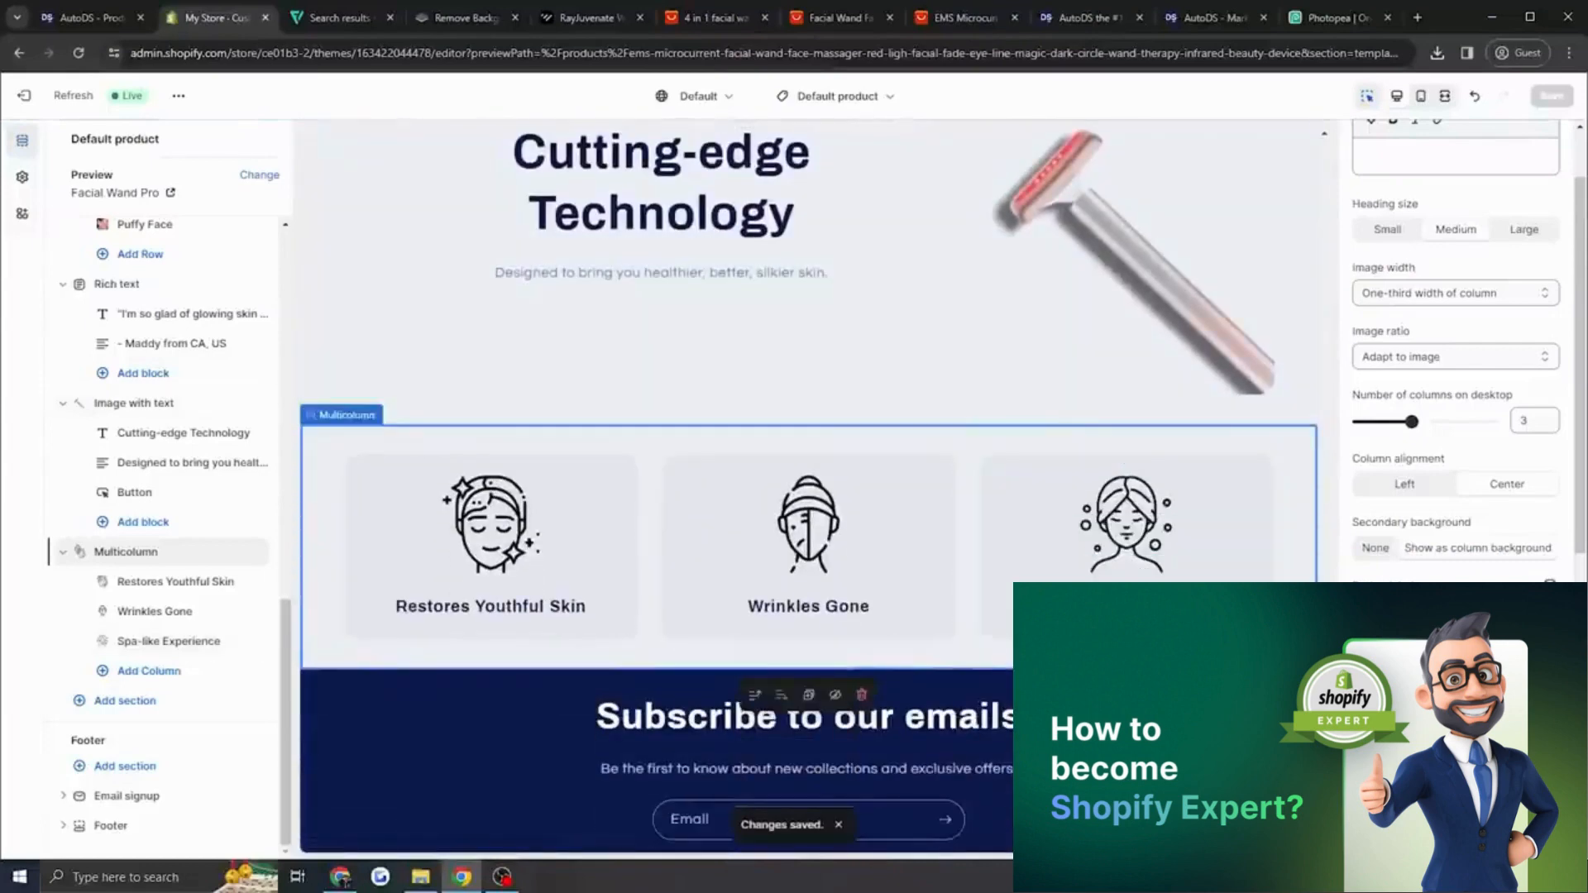
scroll(1028, 546, up, 20)
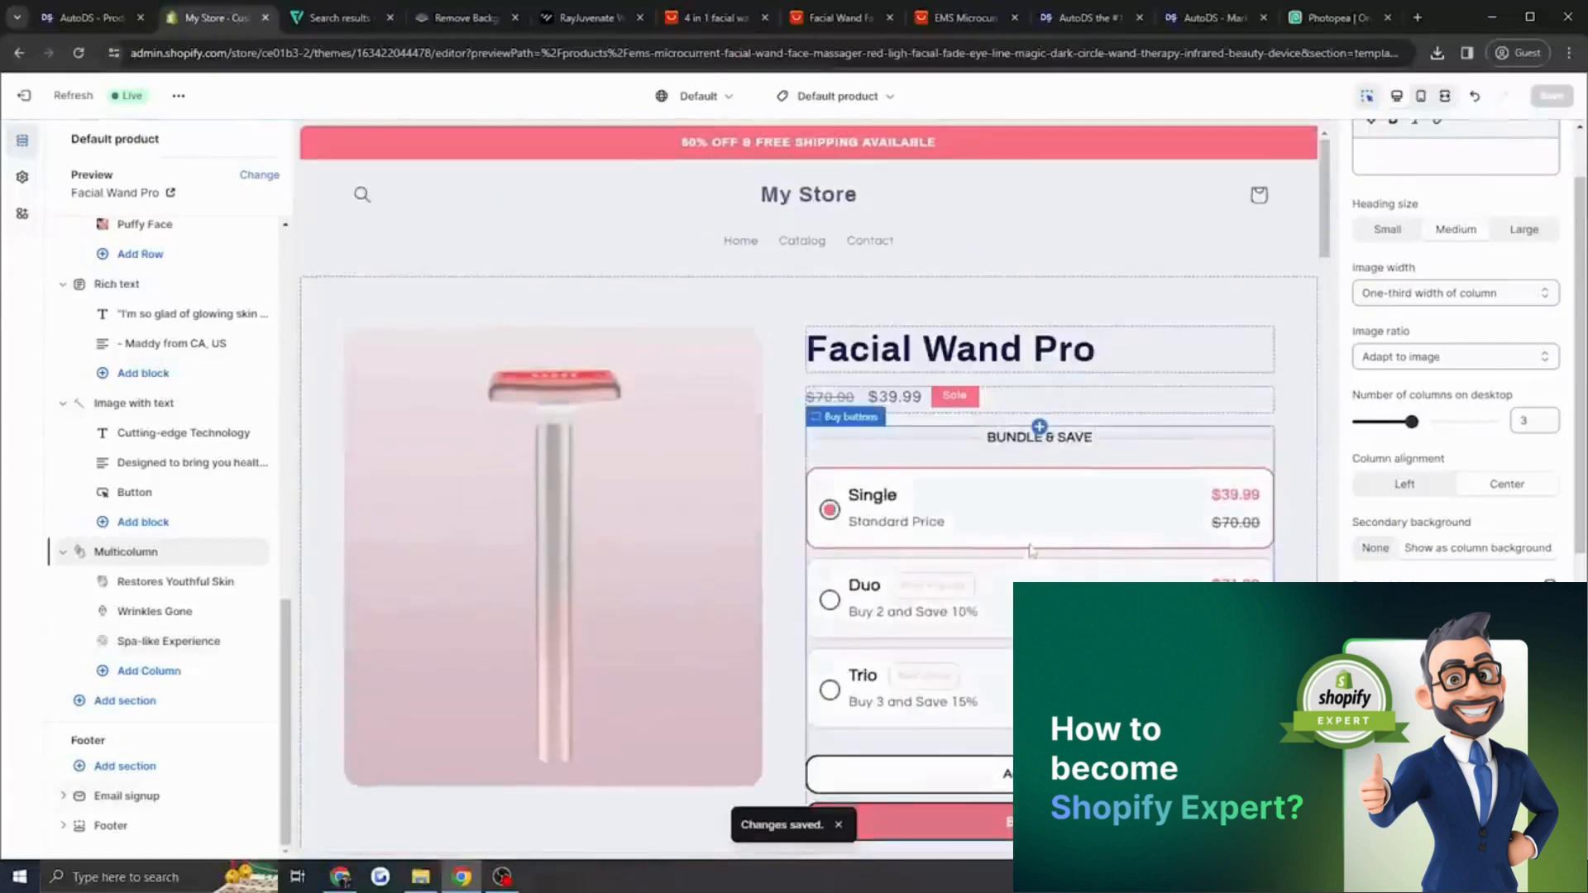
scroll(1082, 331, down, 1)
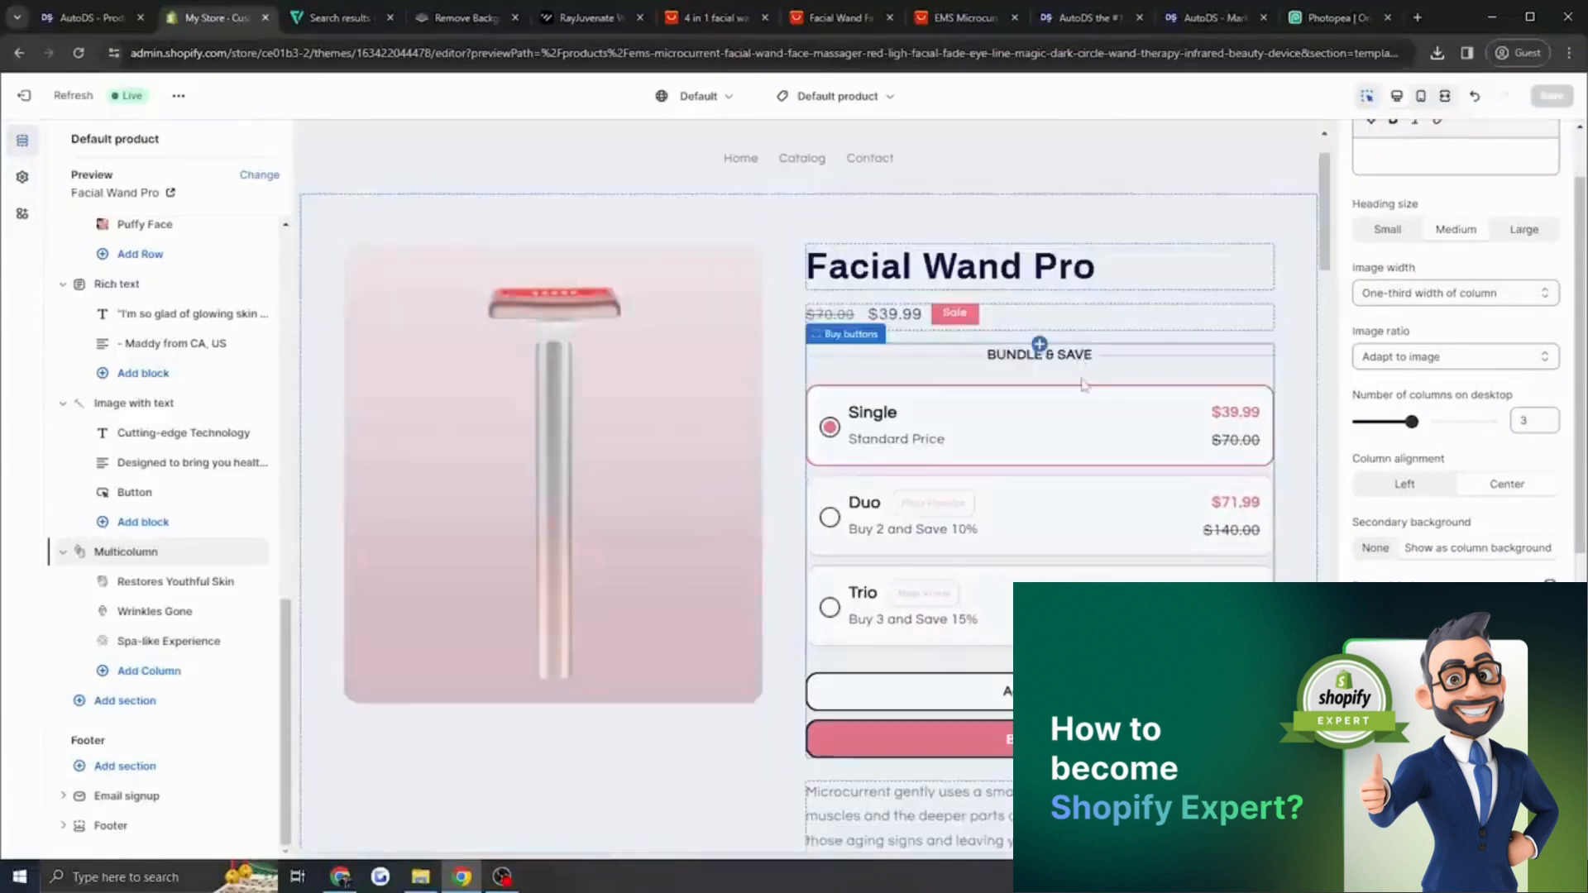
Review the Facial Wand Pro page preview from the product information down through the Image with text and Multicolumn sections.
scroll(1084, 385, down, 5)
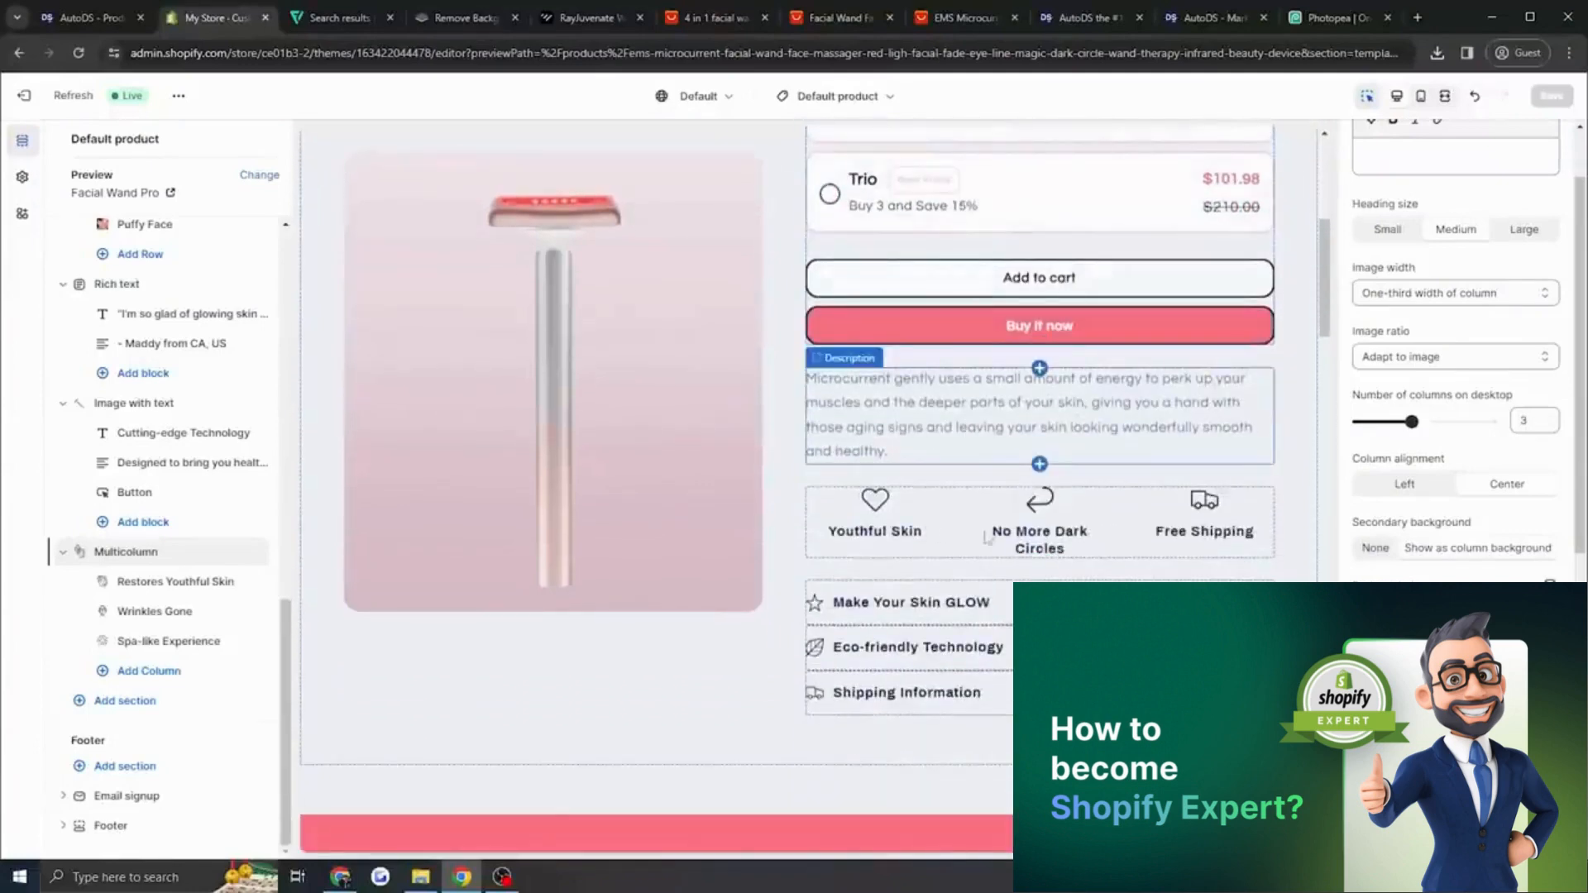
scroll(1084, 385, down, 13)
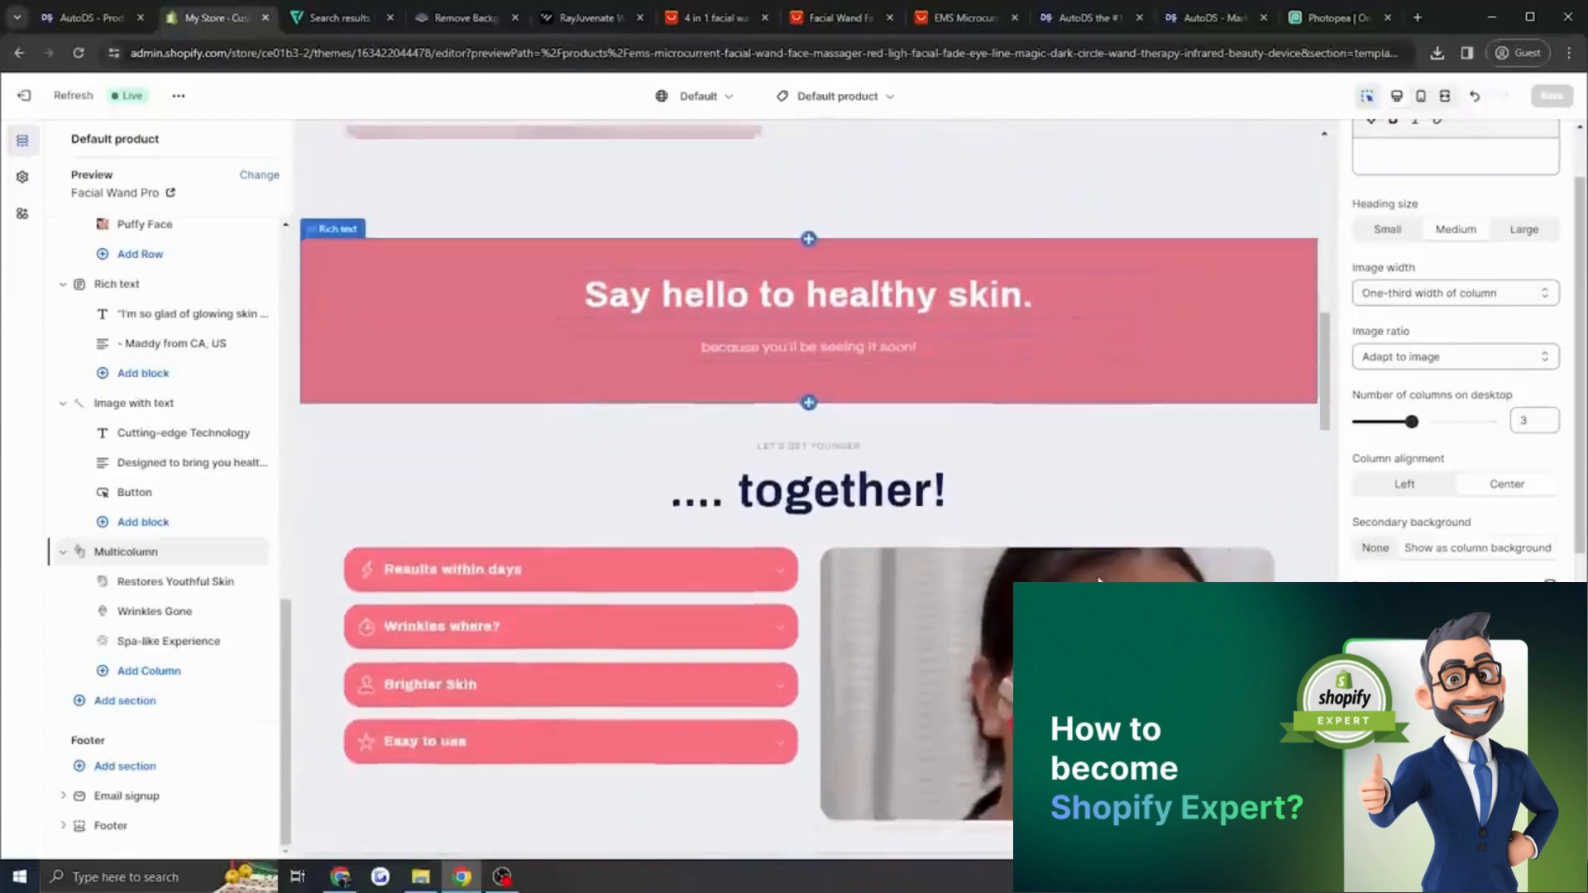
scroll(1098, 580, down, 10)
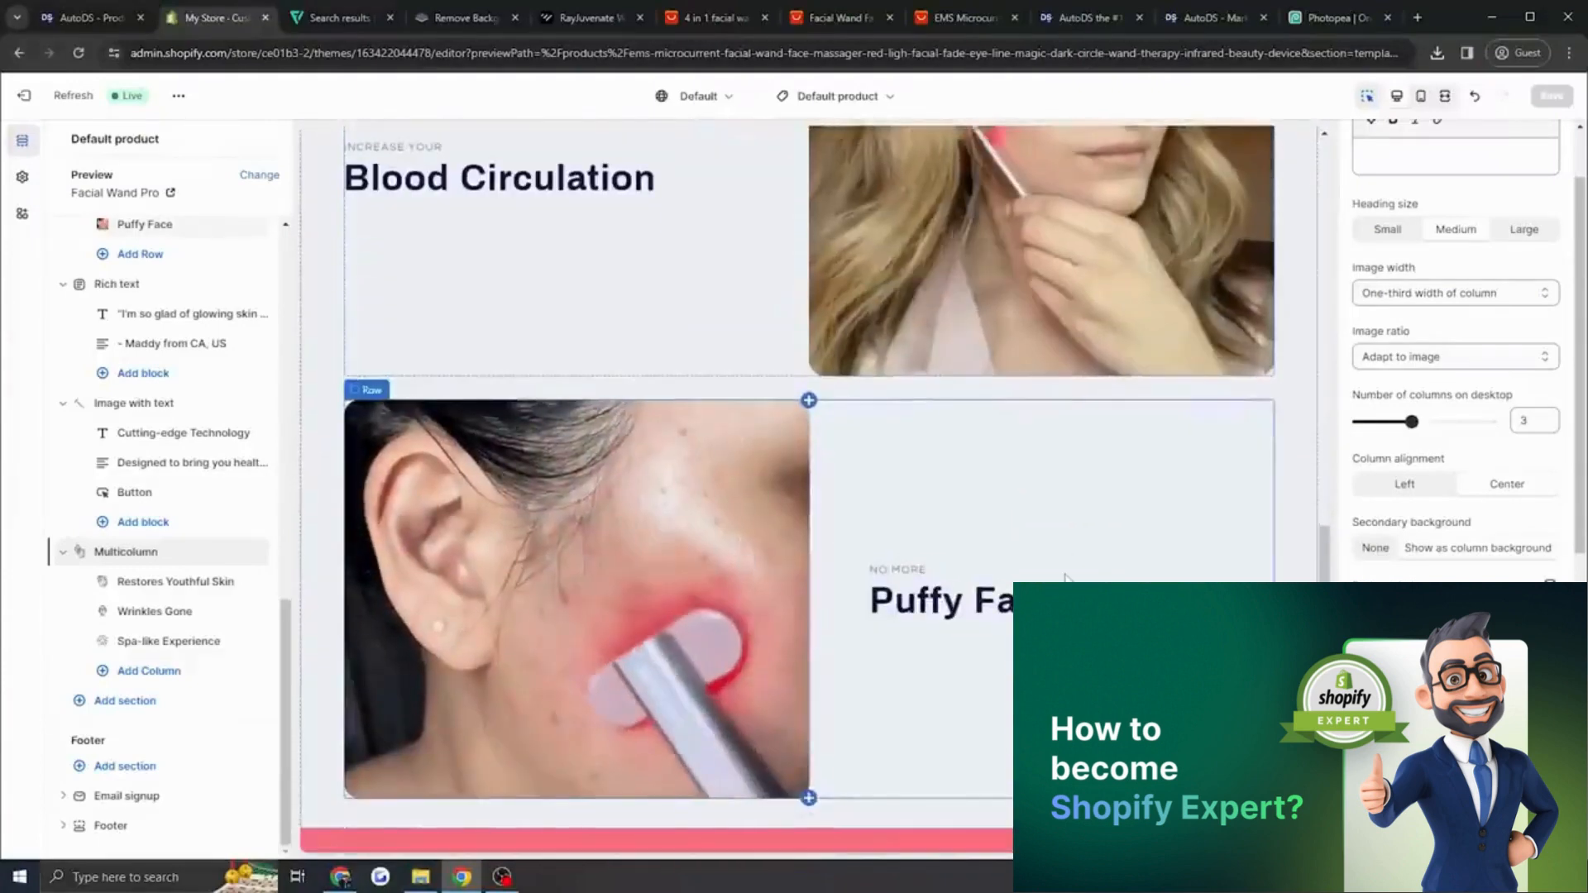
scroll(1060, 578, down, 15)
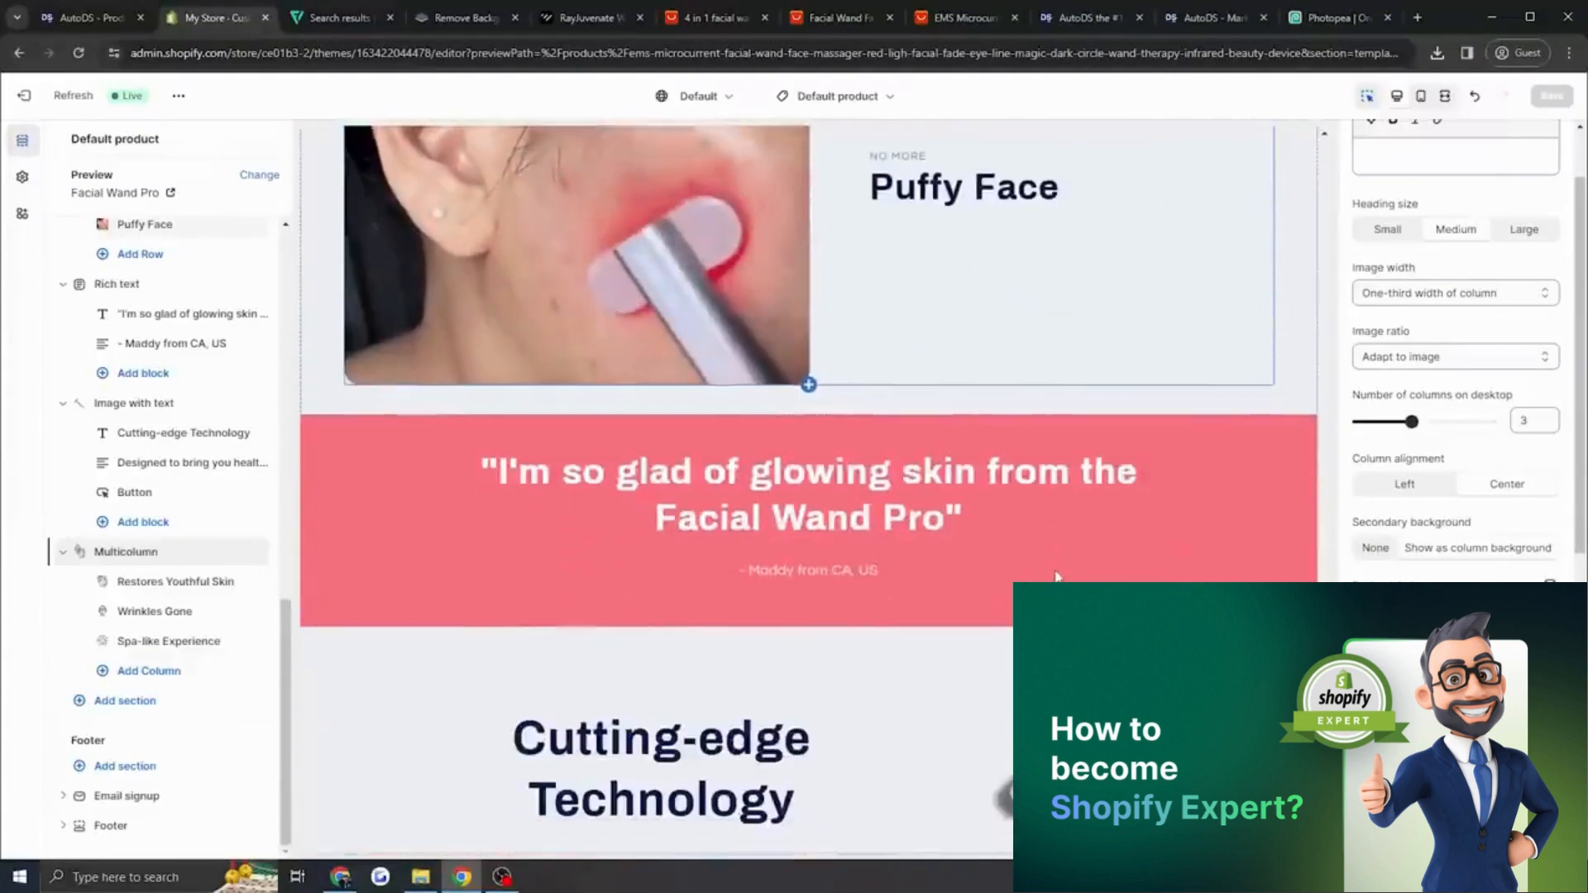
scroll(1000, 594, up, 6)
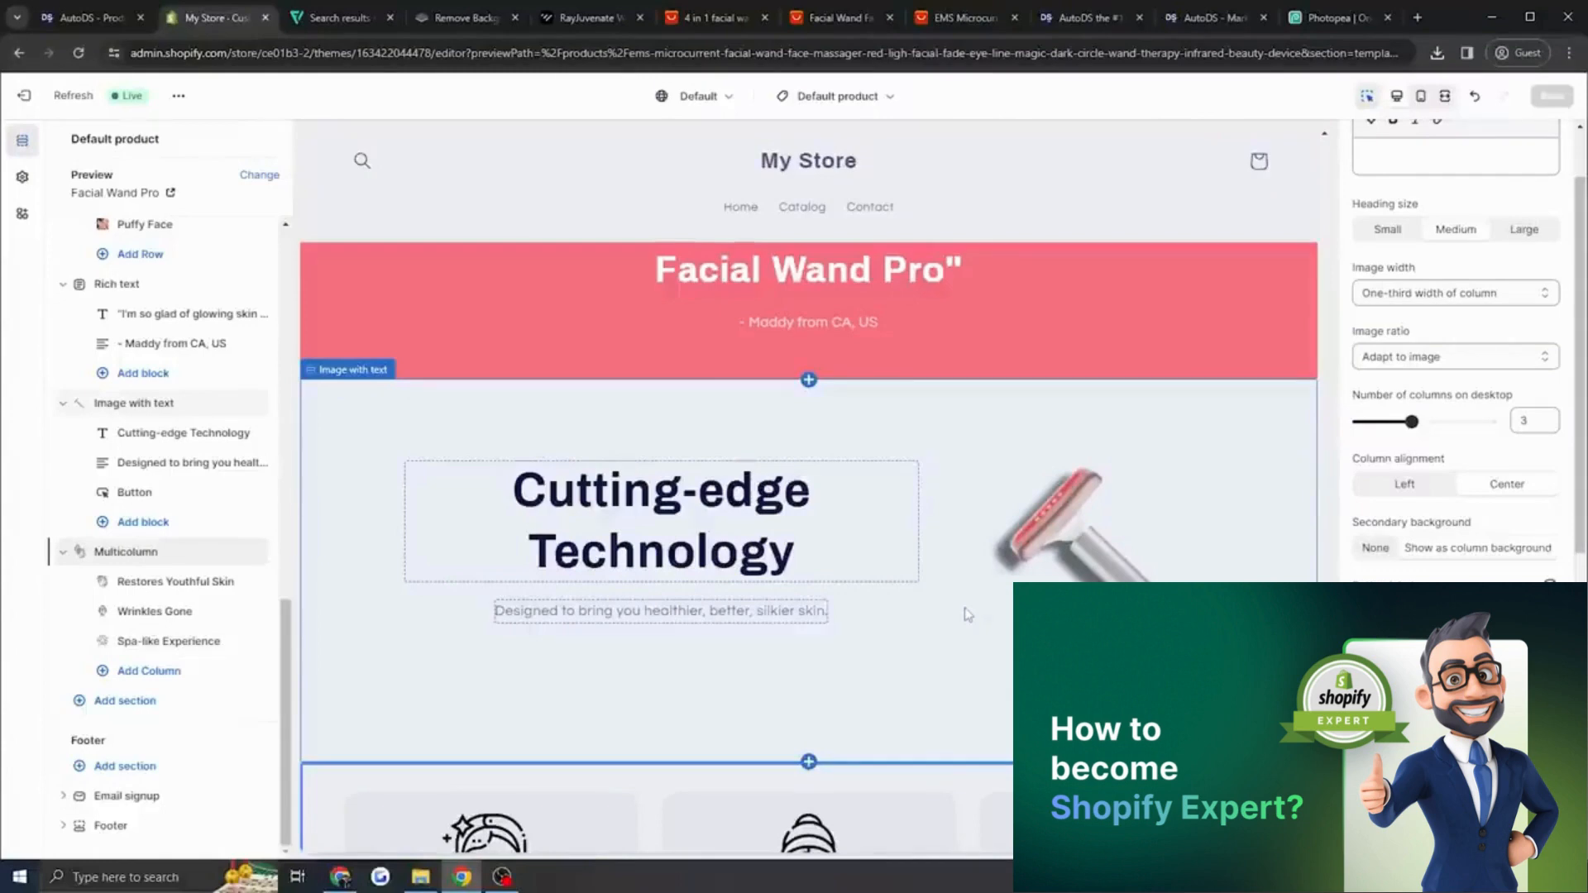
scroll(960, 623, down, 6)
scroll(960, 624, up, 1)
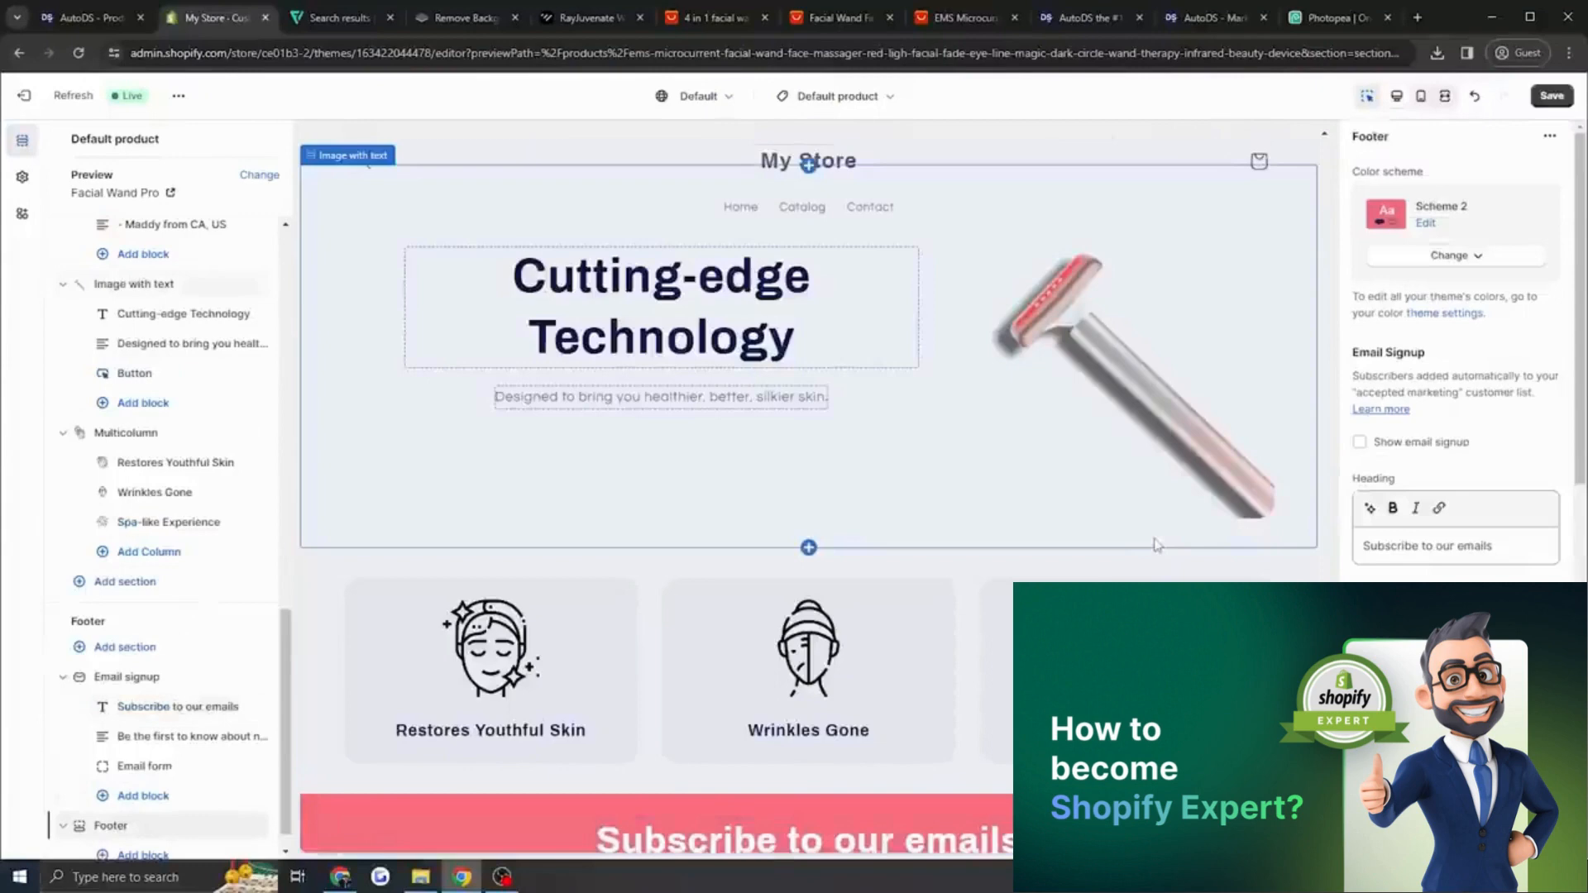
scroll(1157, 544, up, 1)
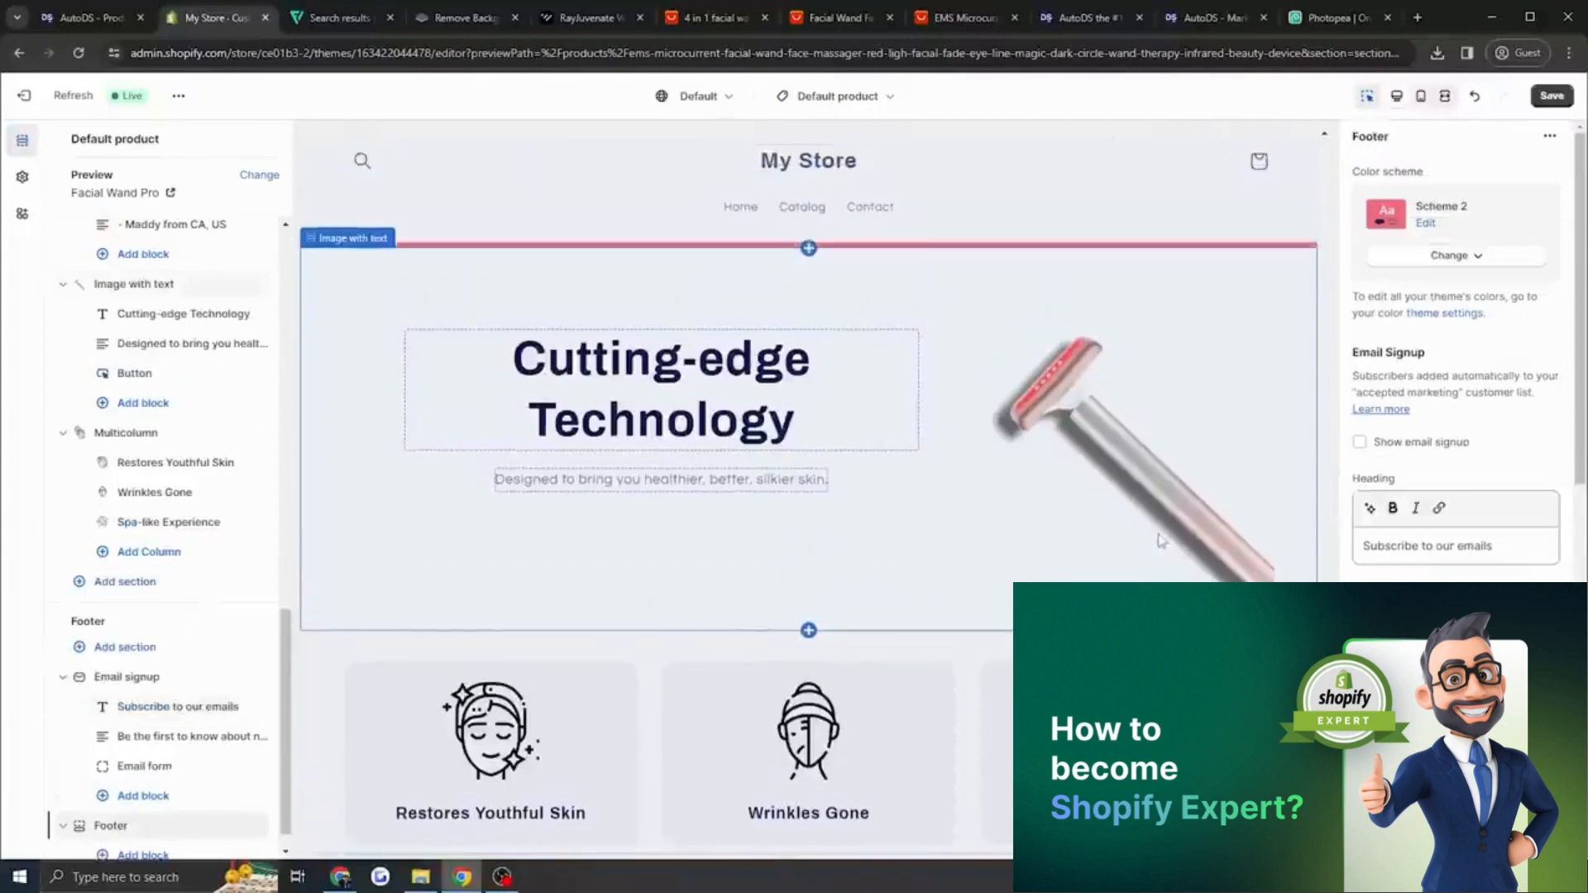
scroll(1157, 544, down, 2)
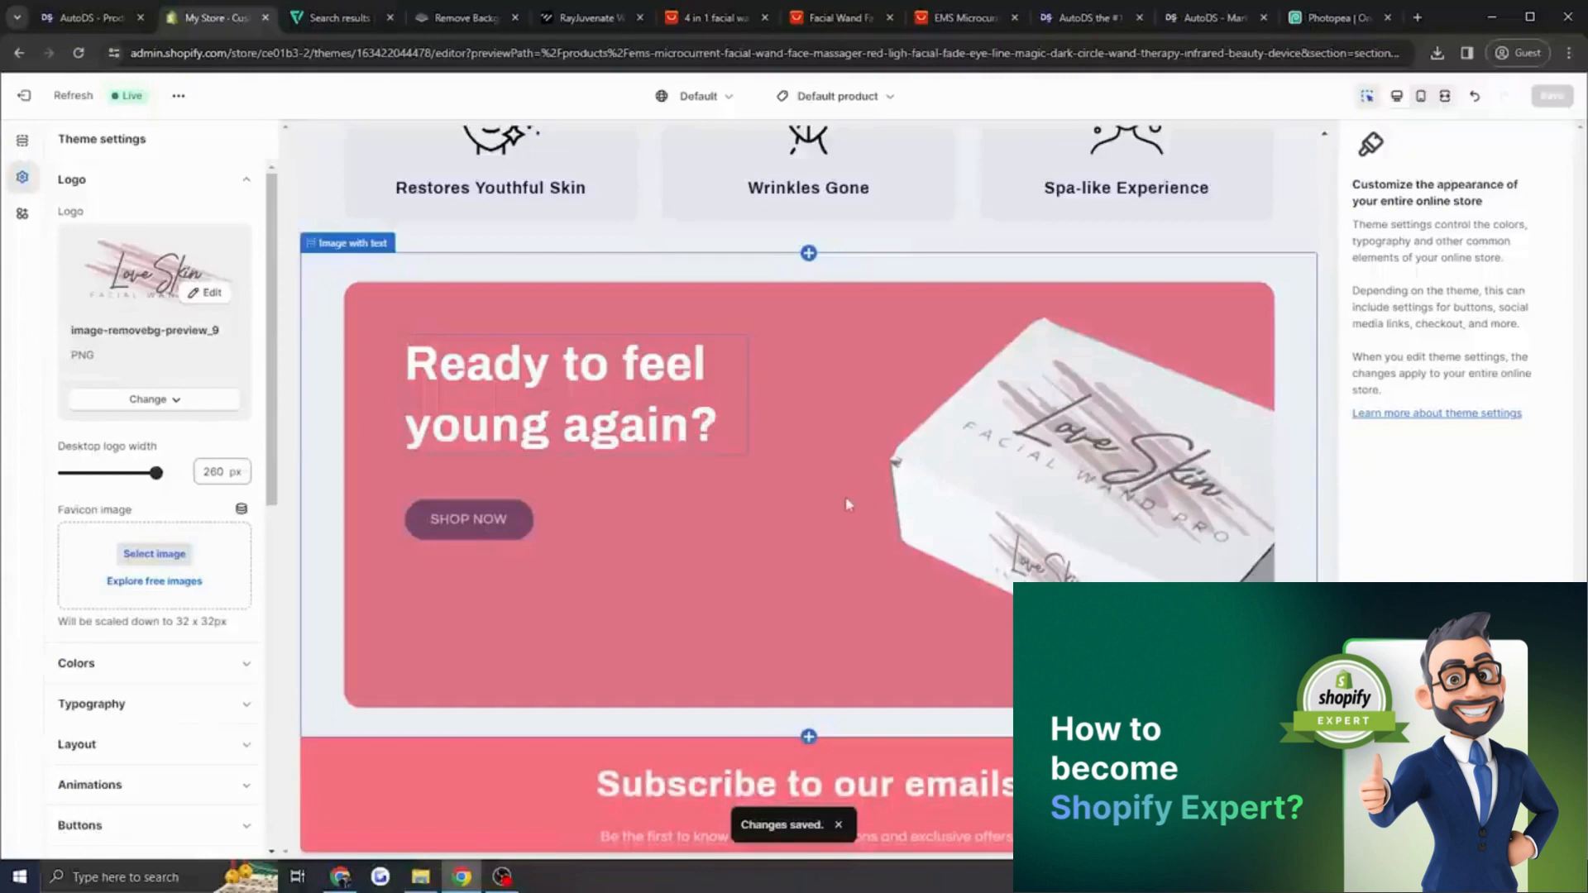
Open the "Ready to feel young again?" Image with text section and examine its blocks, image and SHOP NOW button.
click(834, 539)
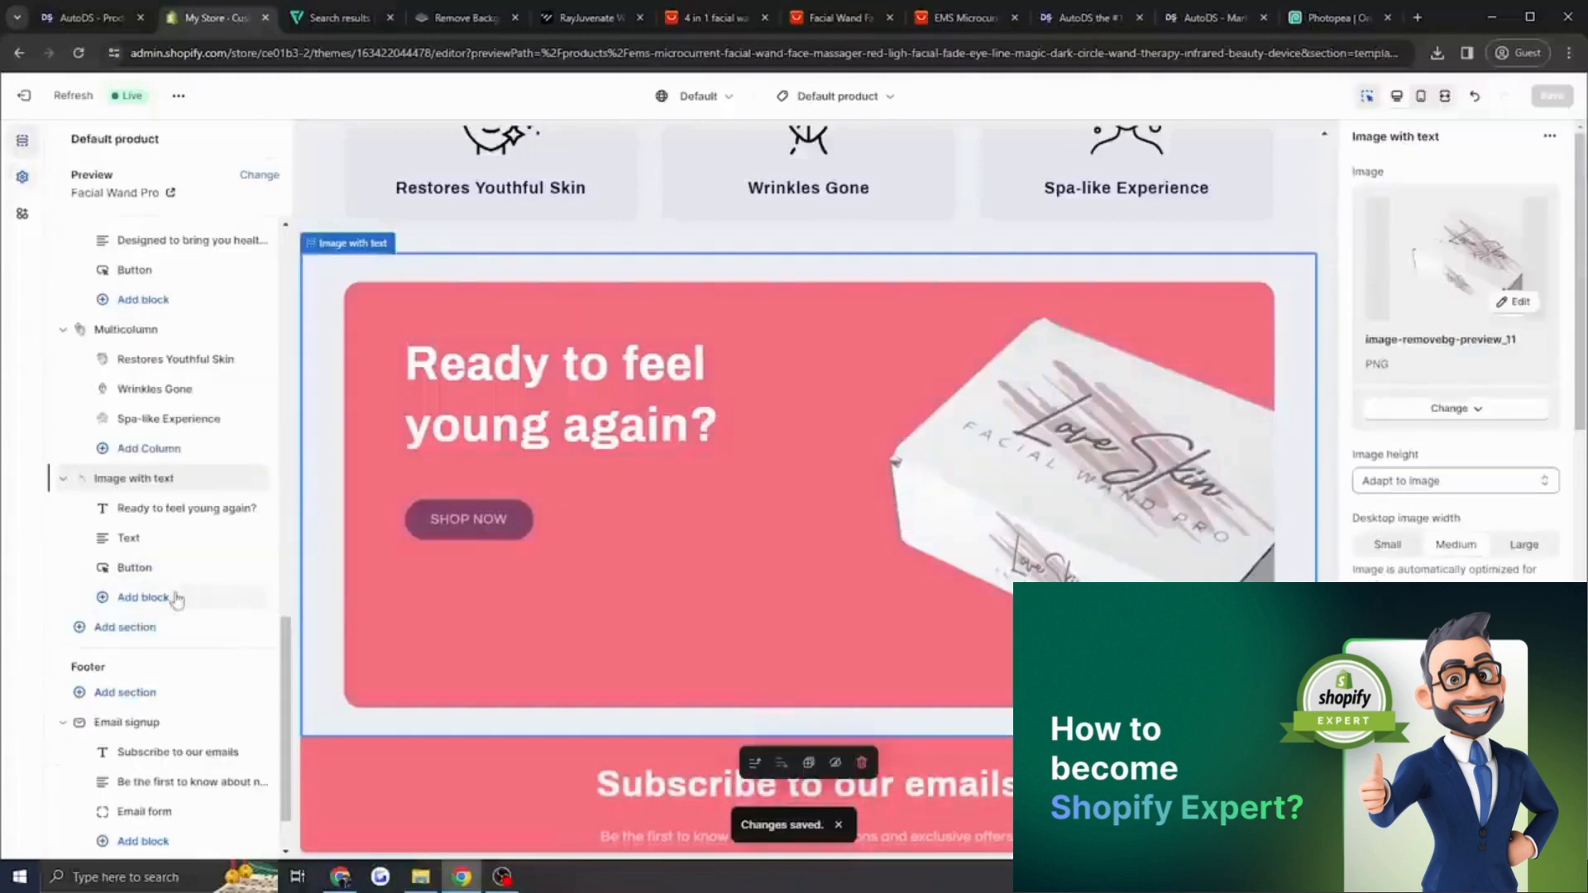
scroll(177, 598, down, 1)
scroll(174, 497, up, 1)
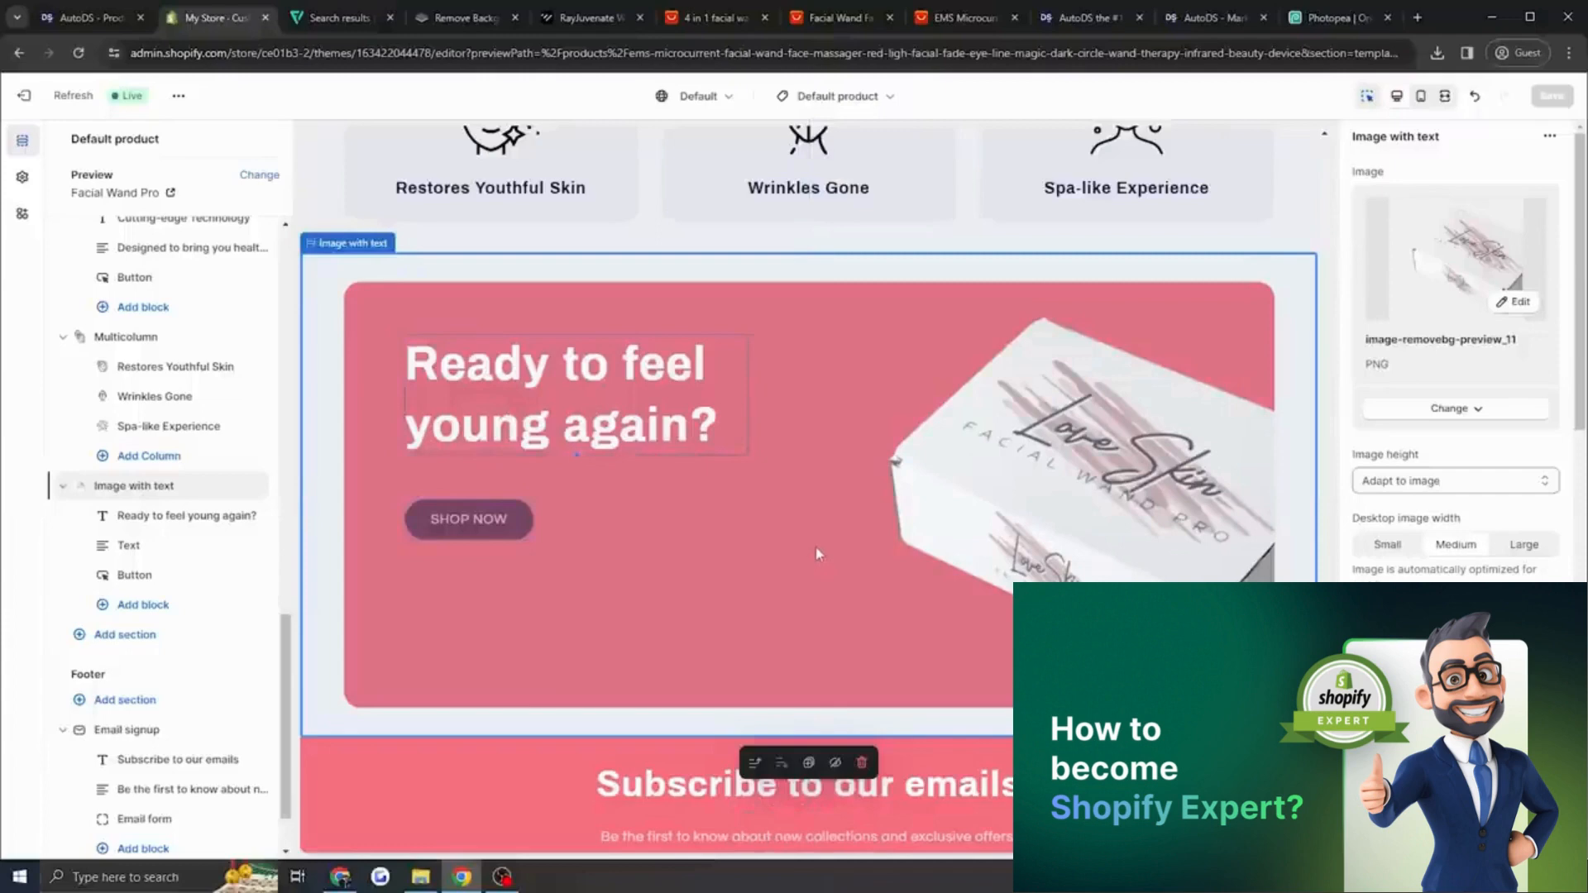
scroll(817, 541, up, 1)
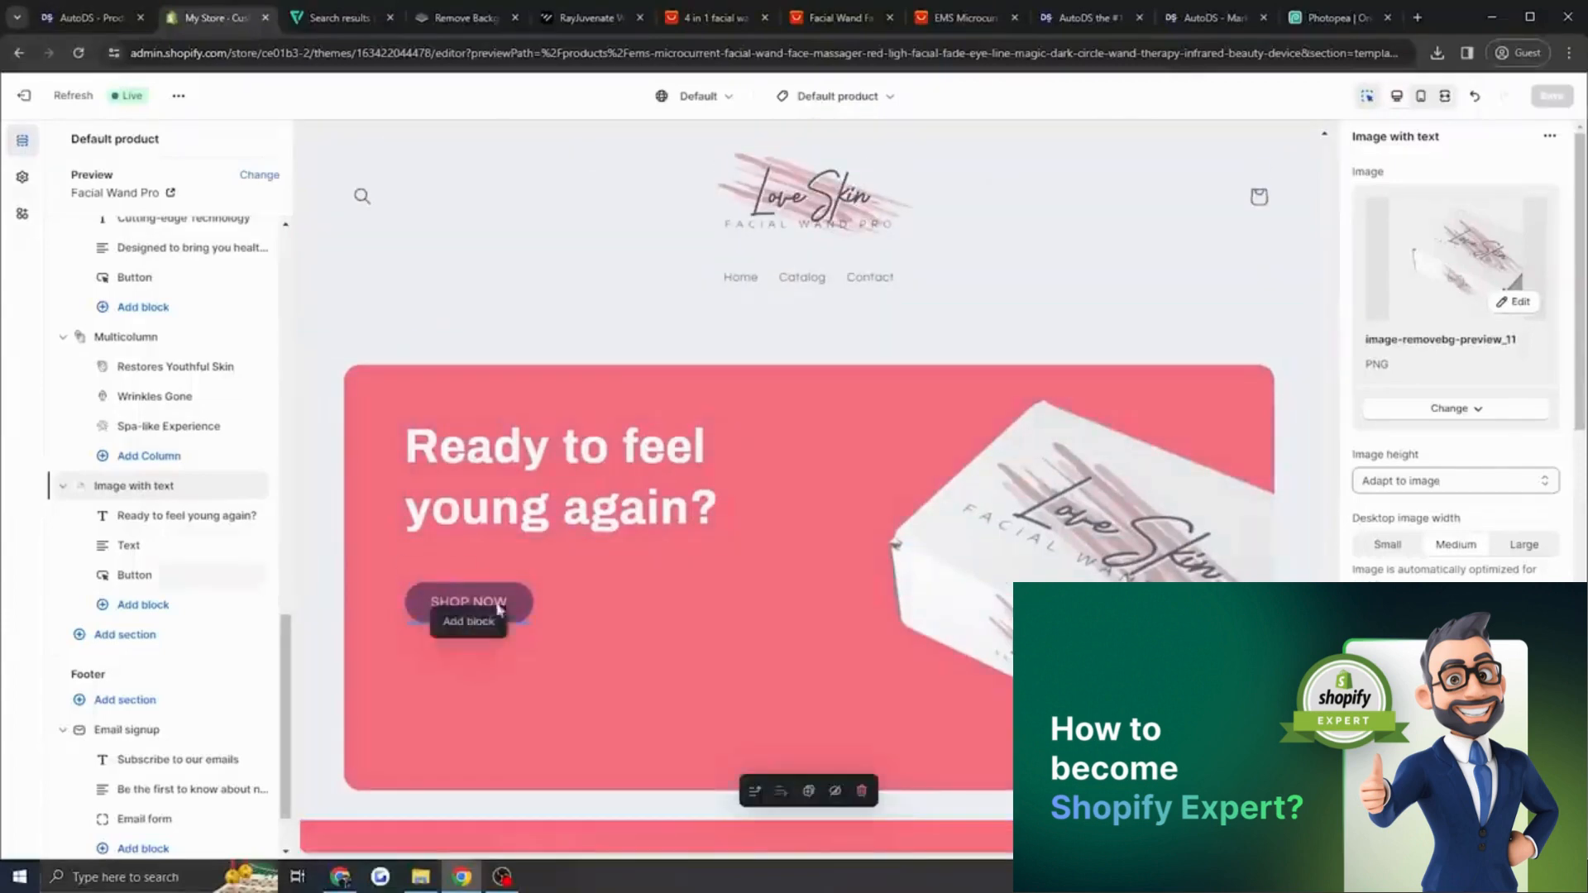
Review the whole product page from the announcement bar and logo down to the "Ready to feel young again?" banner.
scroll(724, 607, up, 20)
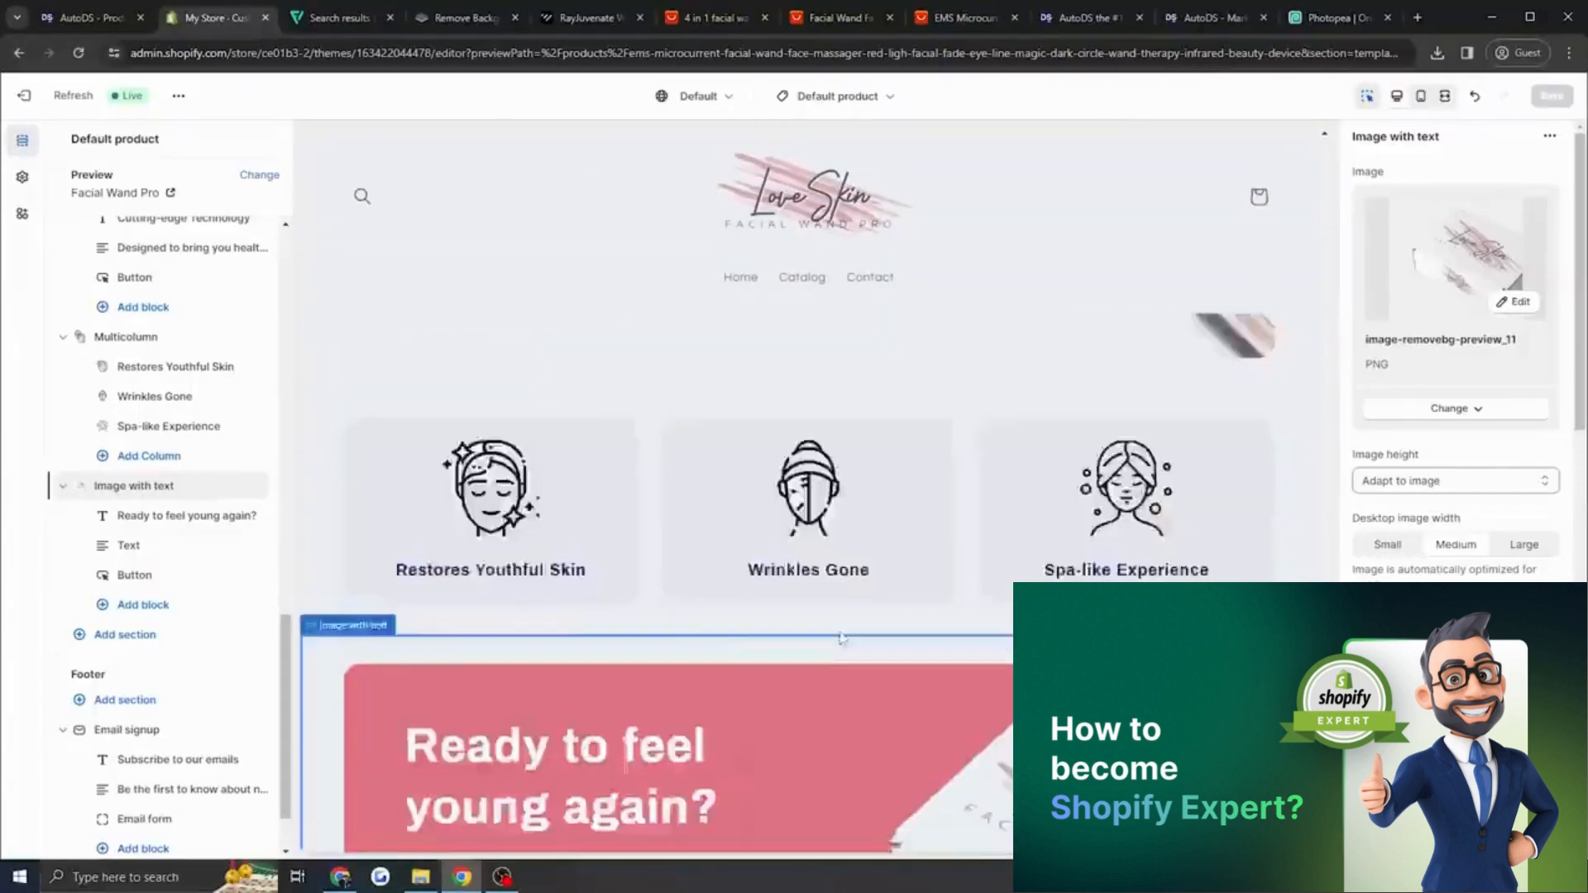
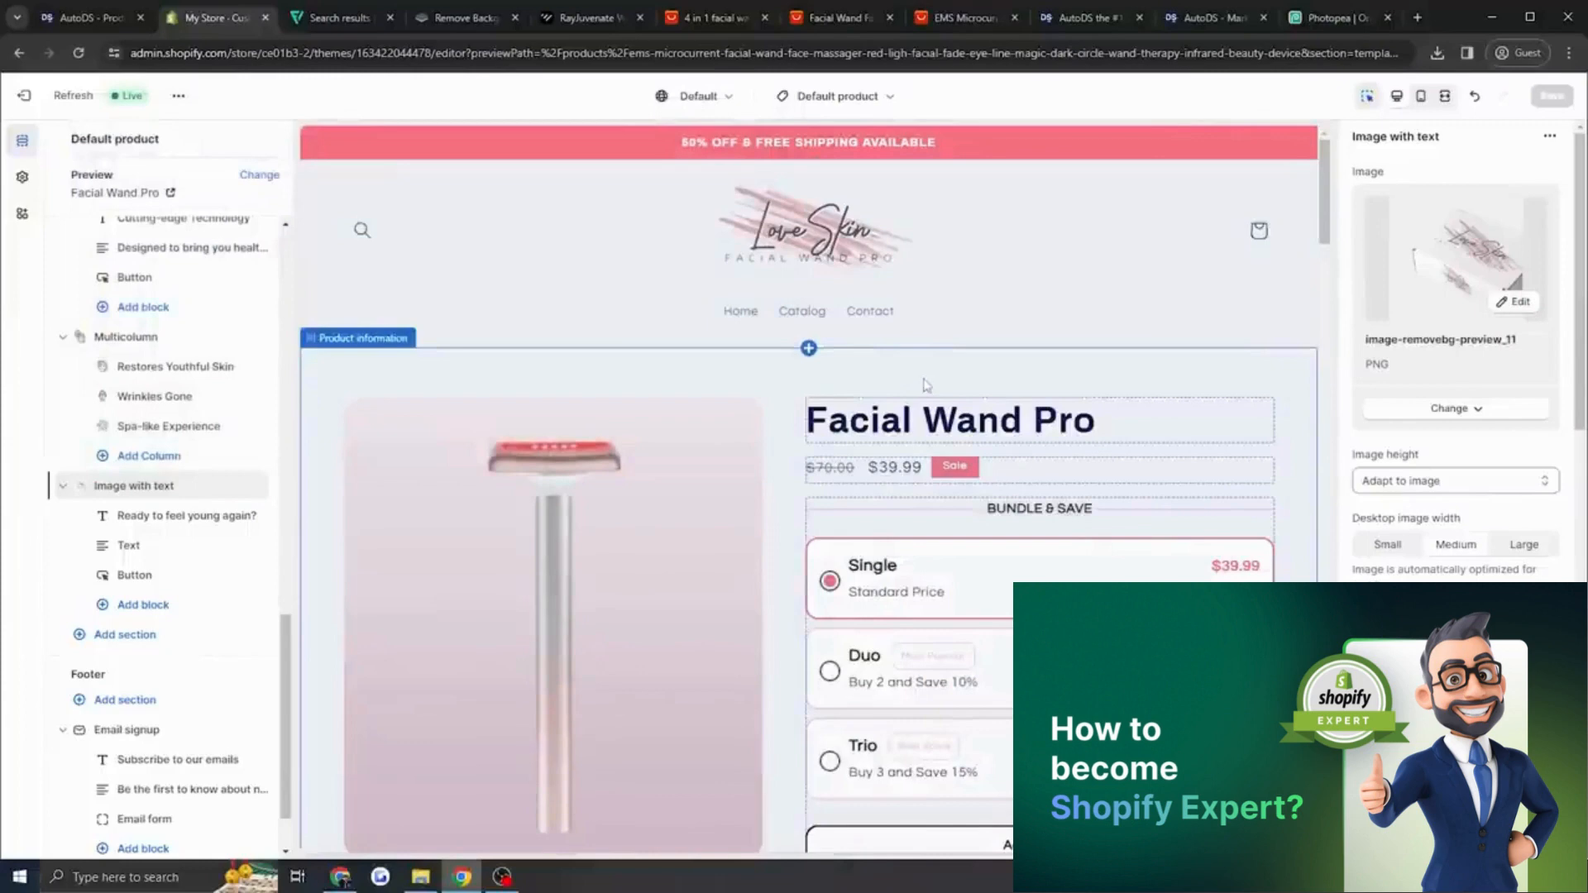
scroll(925, 386, down, 15)
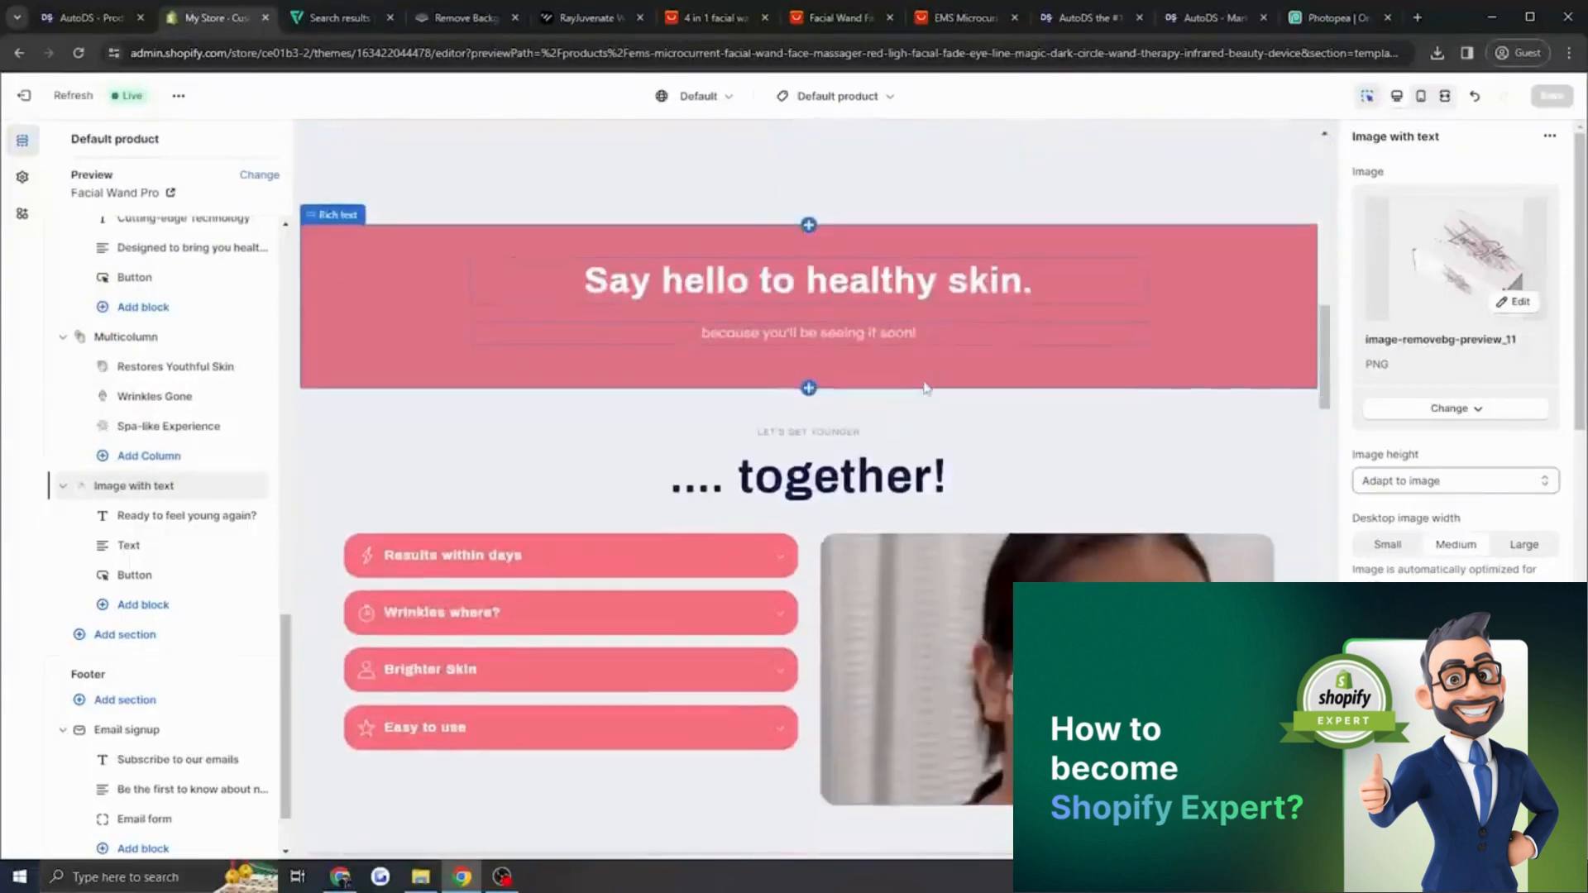
scroll(924, 387, down, 4)
scroll(927, 387, down, 3)
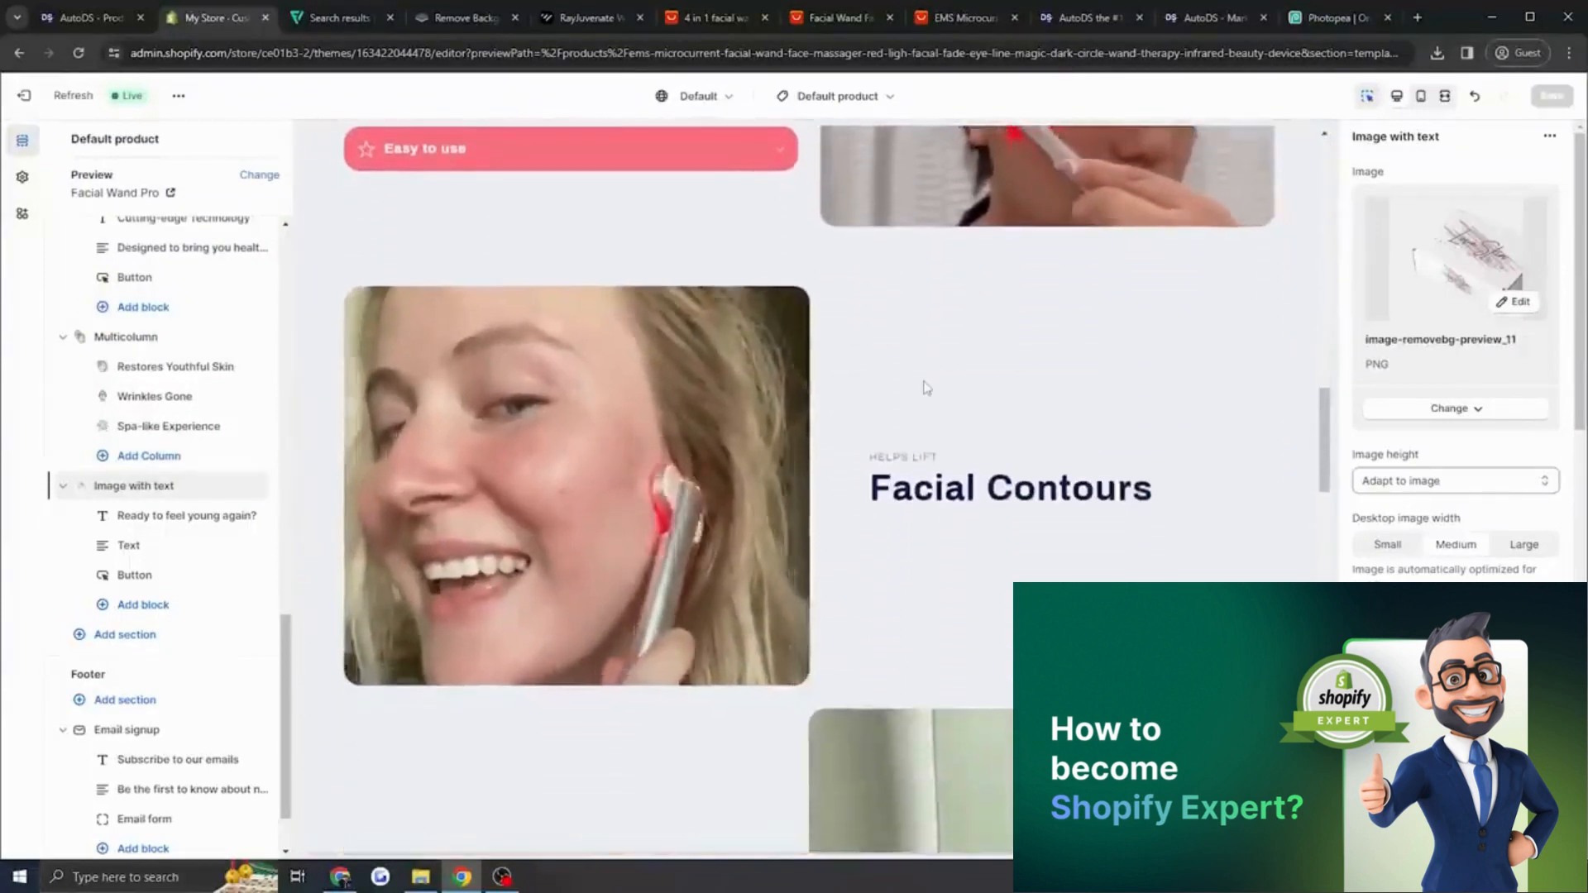
scroll(927, 388, up, 1)
scroll(926, 387, down, 6)
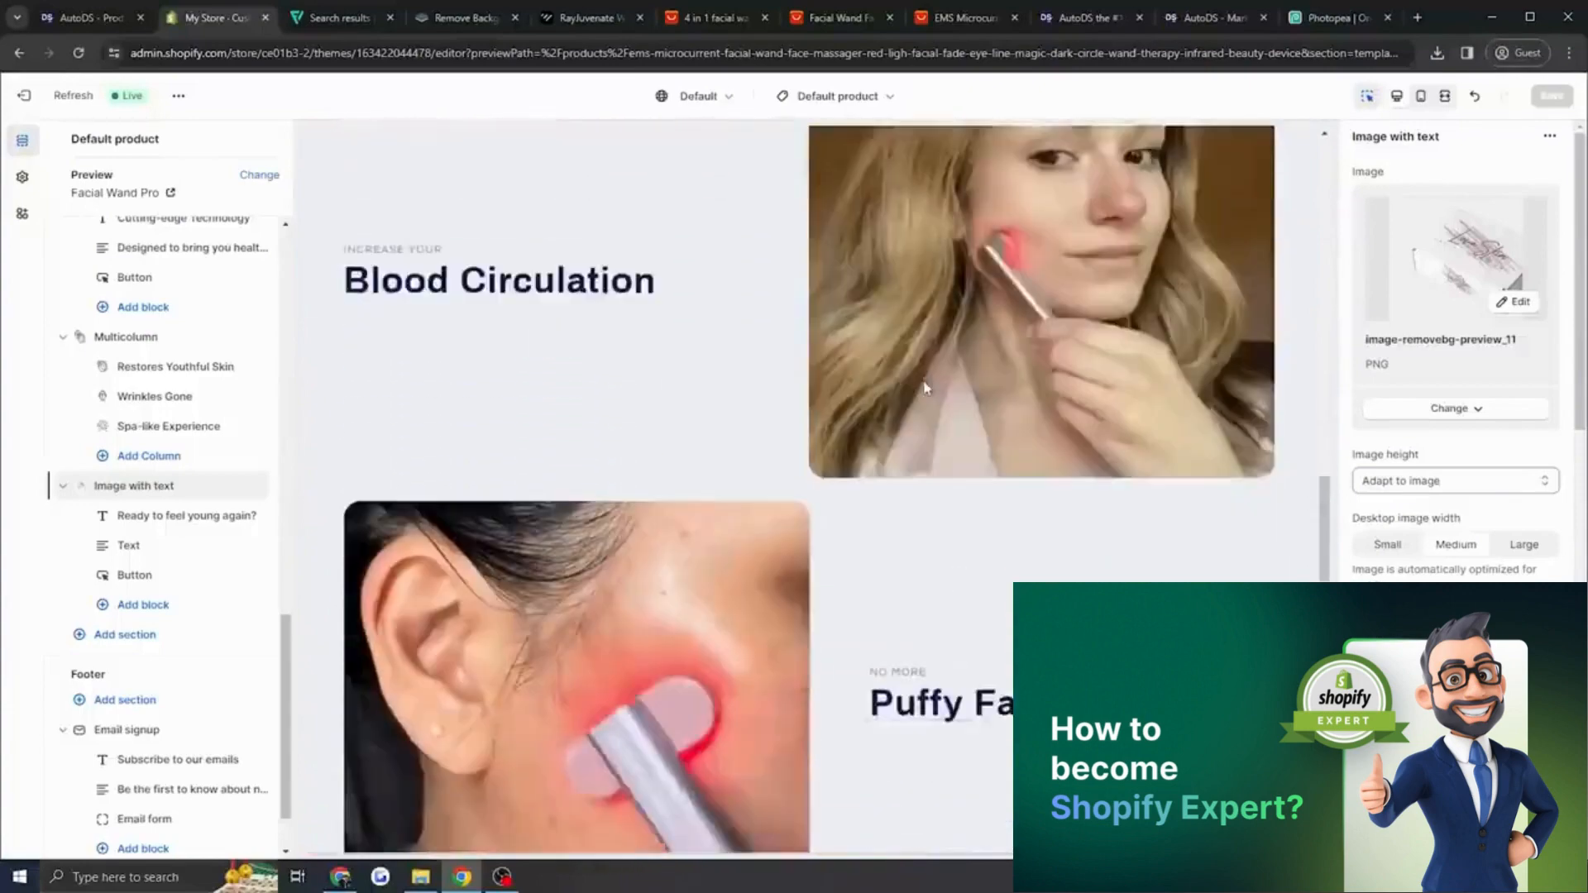
scroll(924, 387, down, 12)
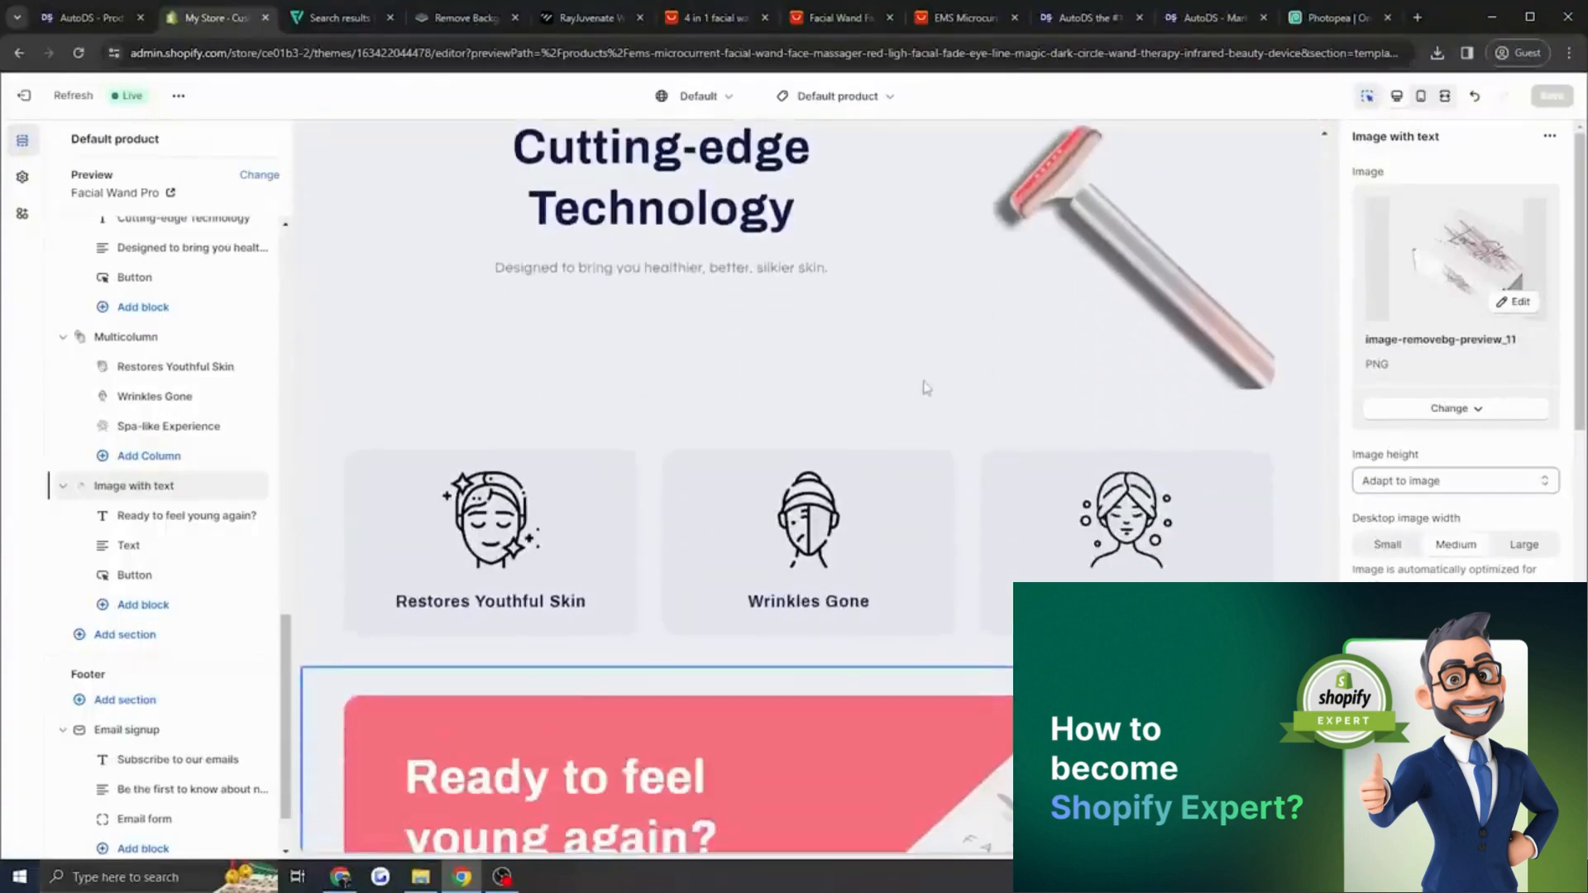
scroll(925, 387, down, 4)
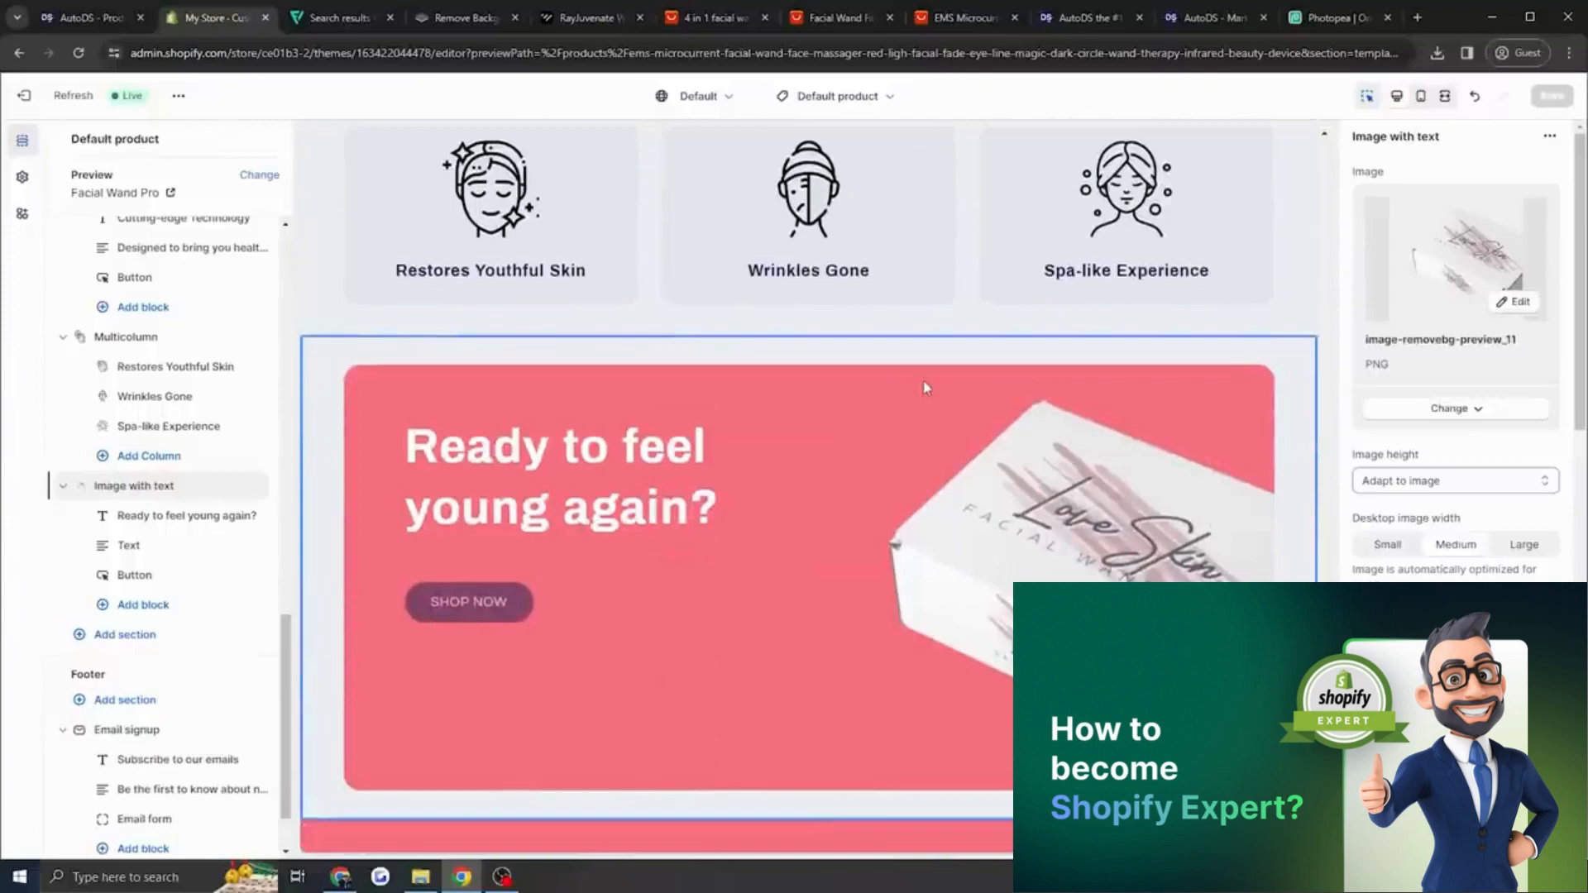